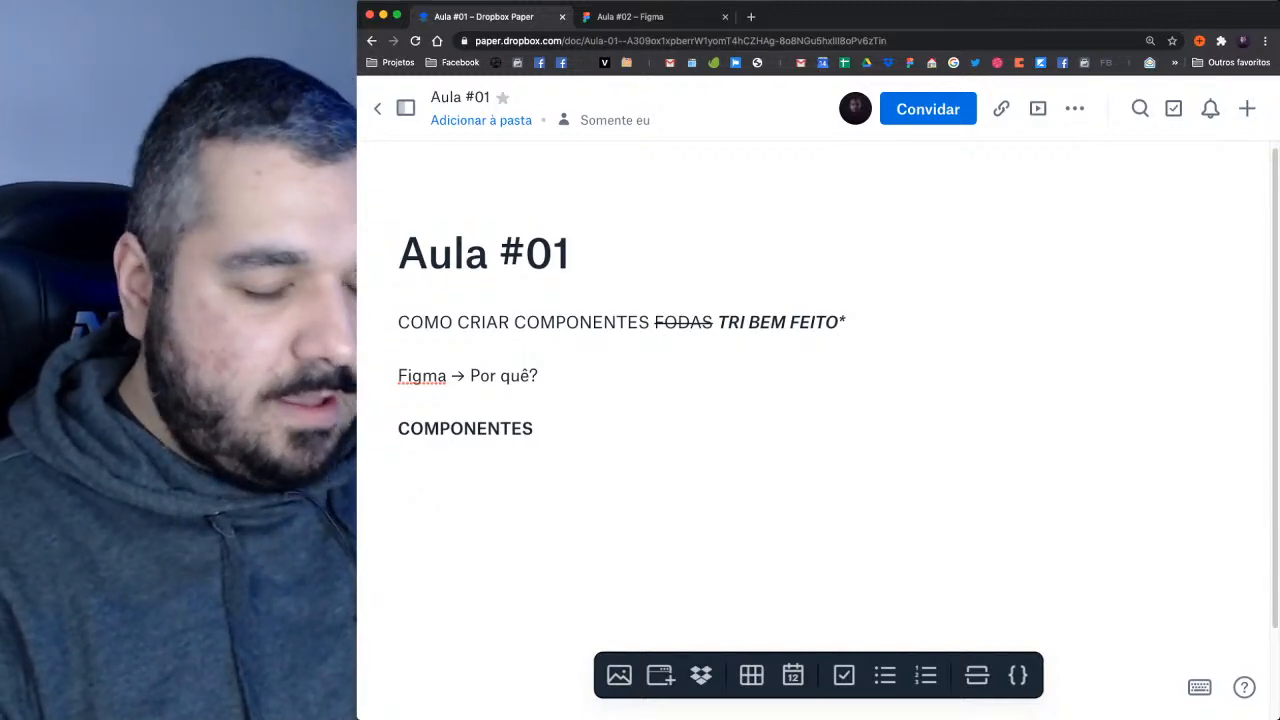
Step: Write "Absoluto." and "Flexível." on separate lines directly under the COMPONENTES heading, with no blank line between heading and text
{"action": "type", "text": "Absol"}
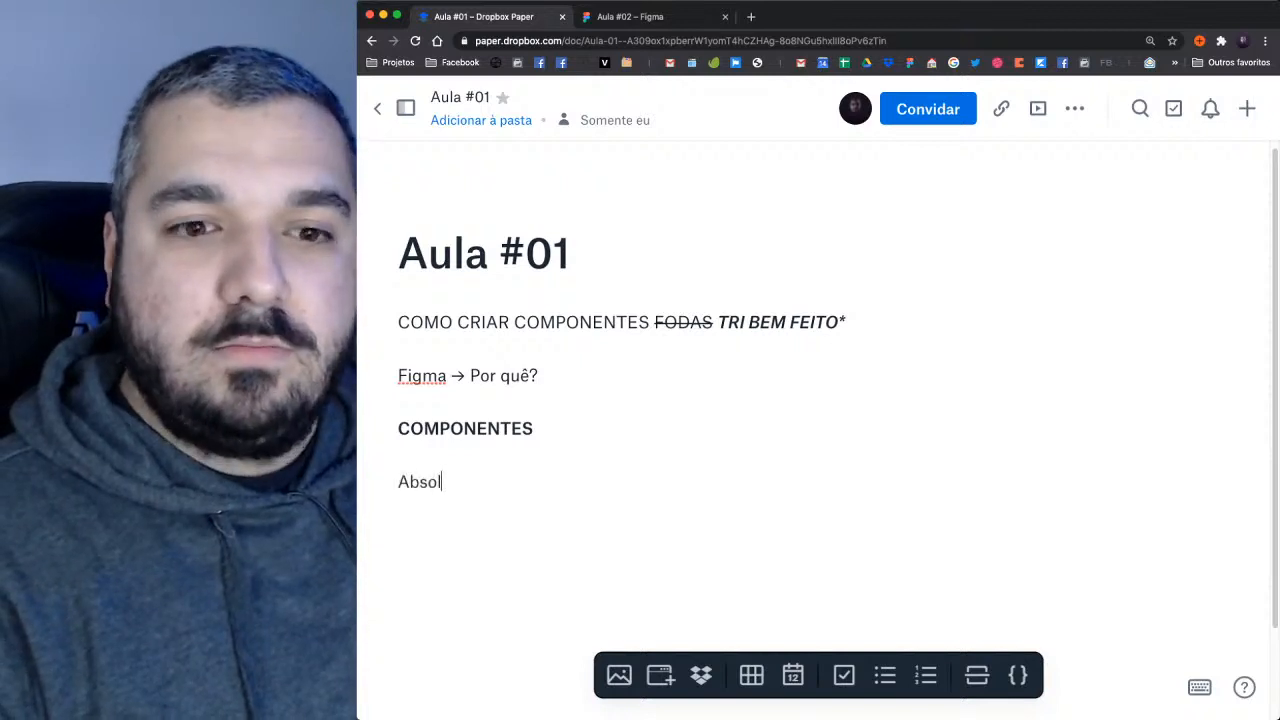
{"action": "type", "text": "uto."}
{"action": "key", "text": "Return"}
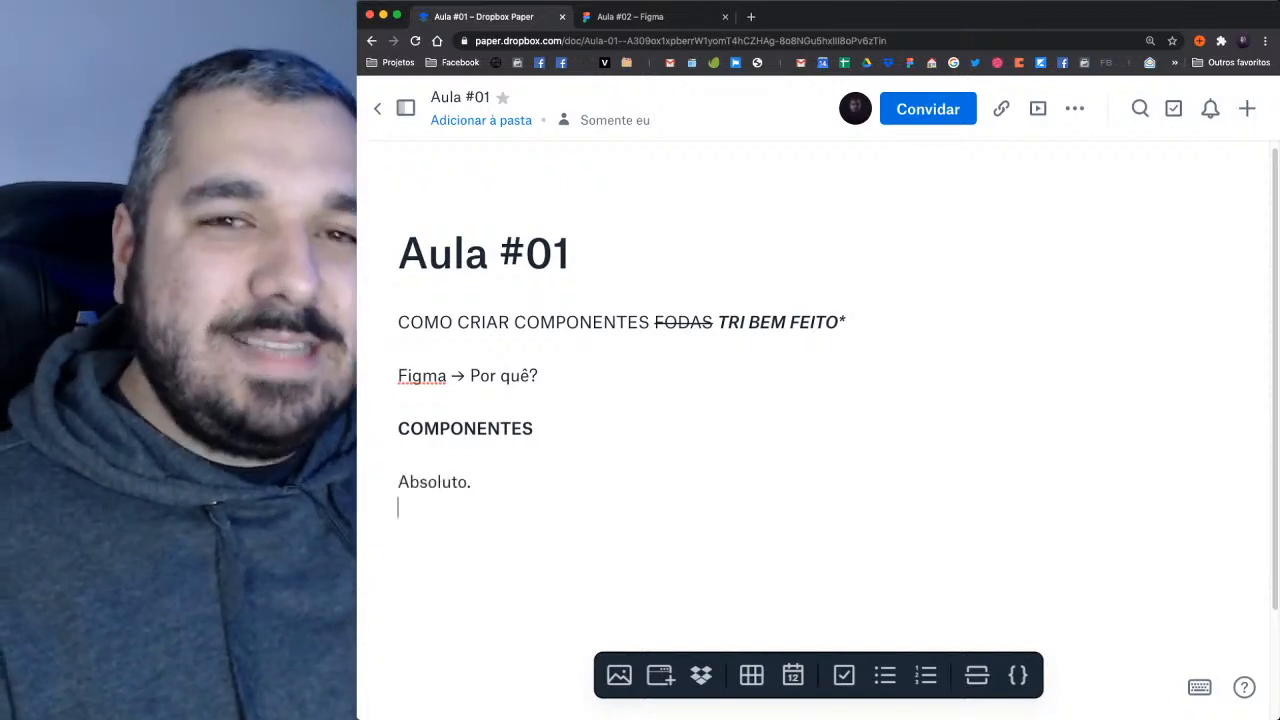
{"action": "type", "text": "Flexível."}
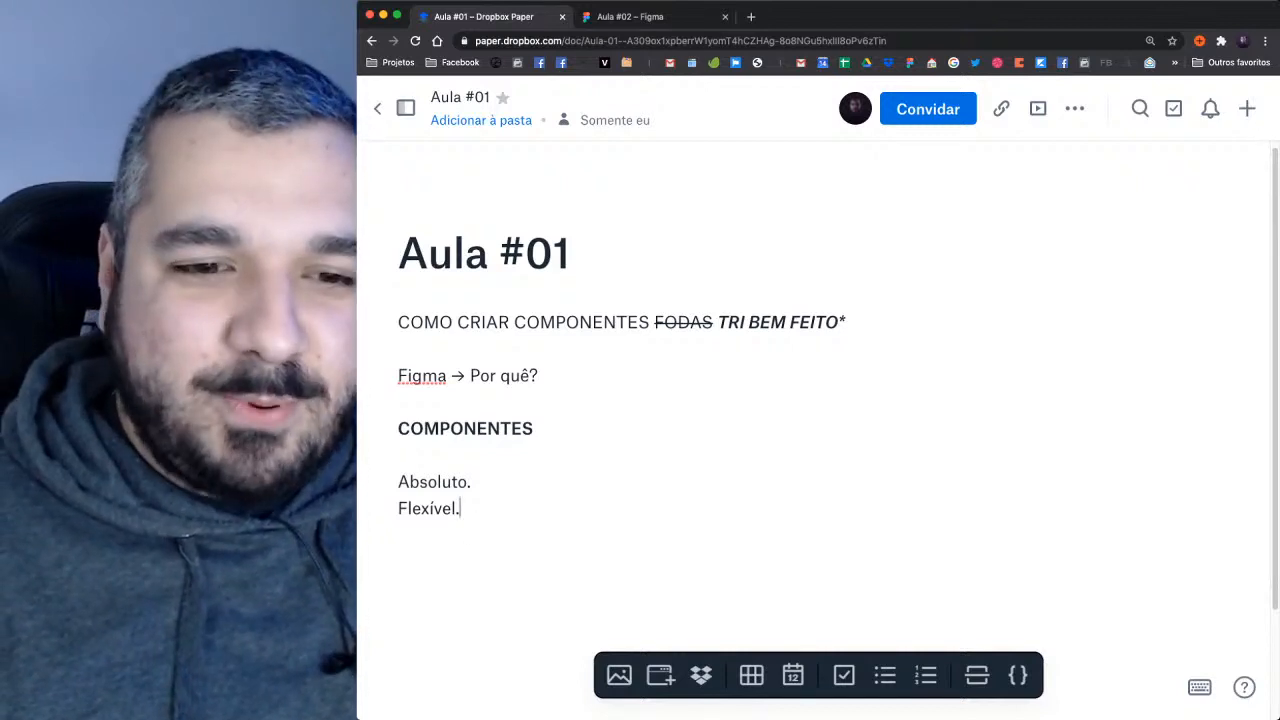
{"action": "left_click", "coordinate": [399, 455]}
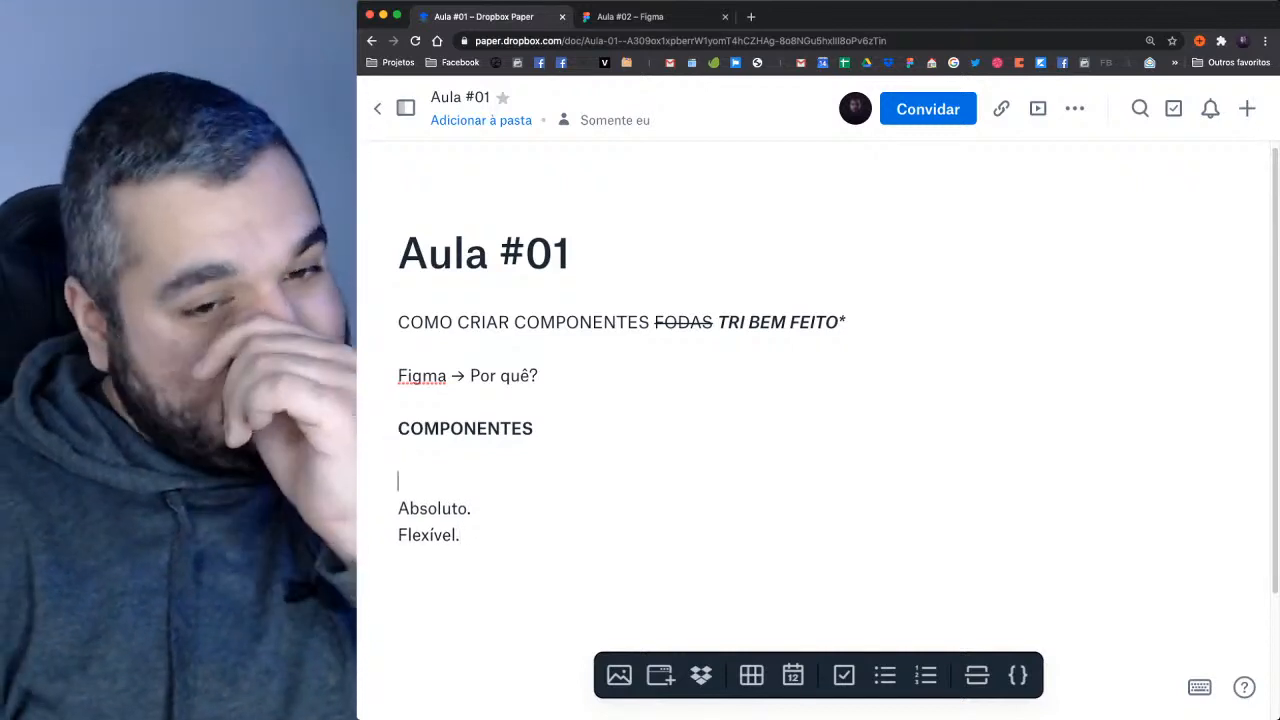
{"action": "key", "text": "Delete"}
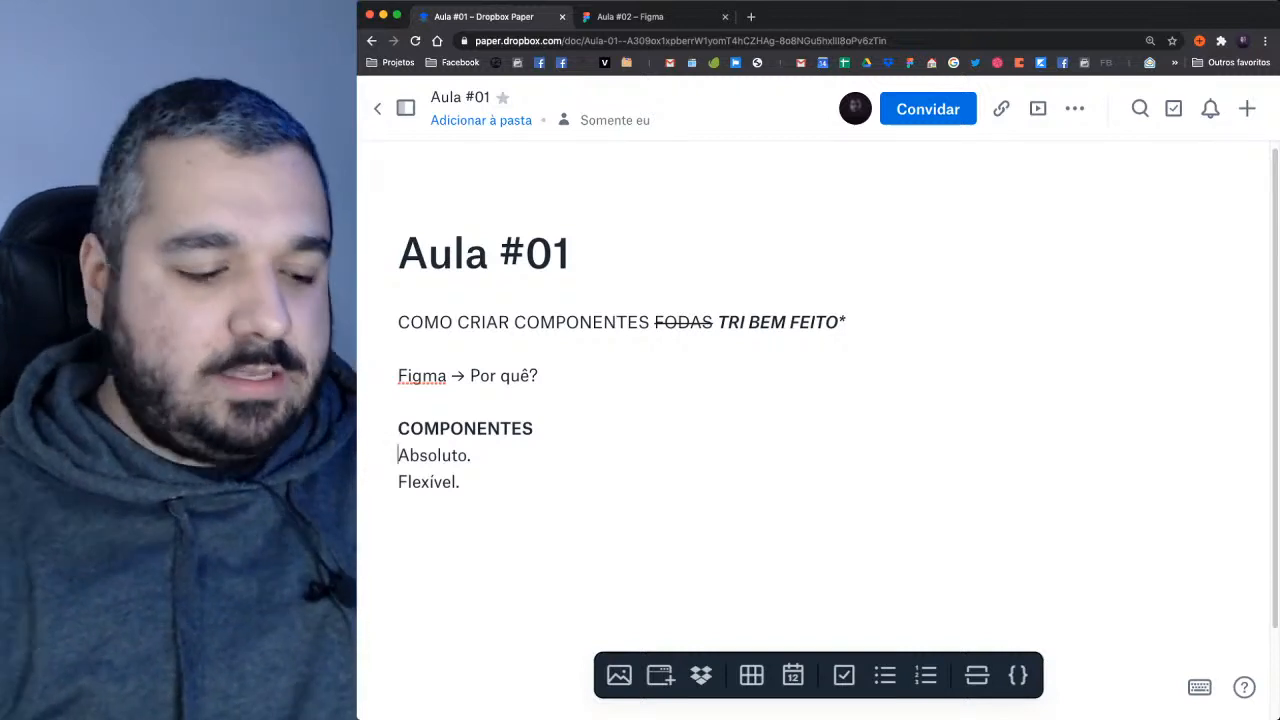
Step: Add the paragraph "Pra repetir a mesma coisa na tela." below "Flexível.", separated by a blank line
{"action": "left_click", "coordinate": [398, 533]}
{"action": "type", "text": "Pra repe"}
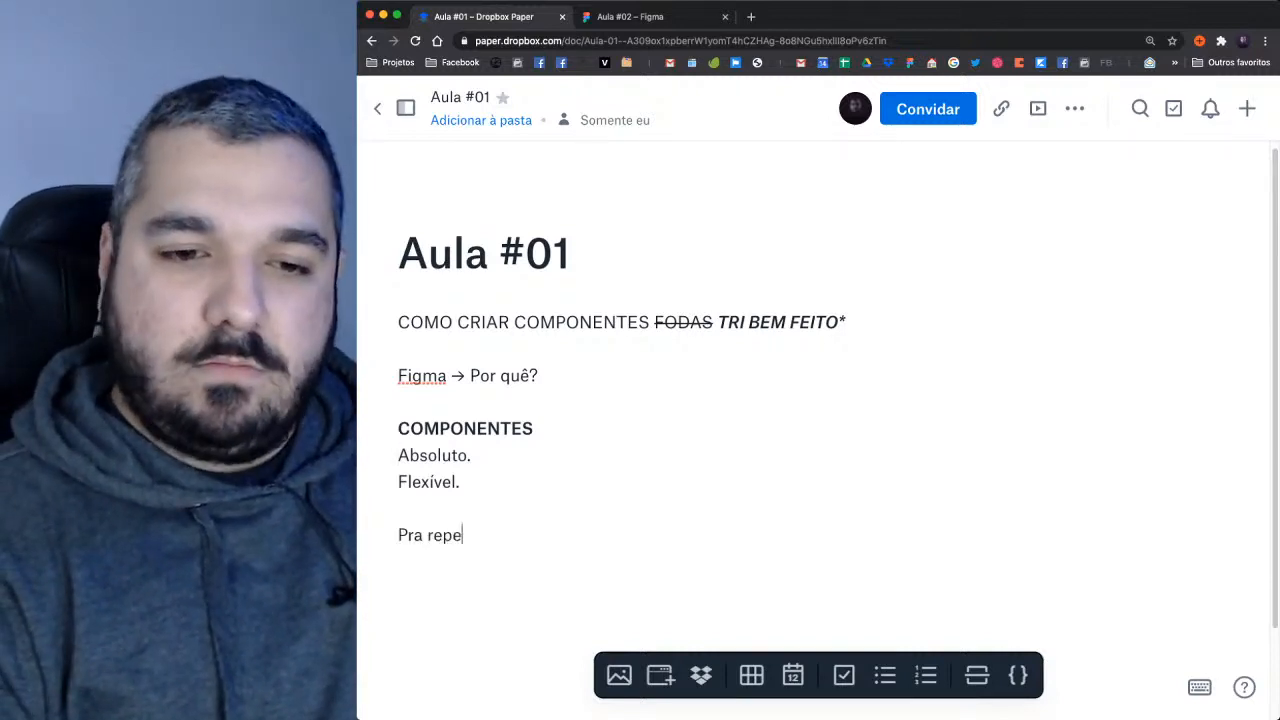
{"action": "type", "text": "tir a mesma coisa"}
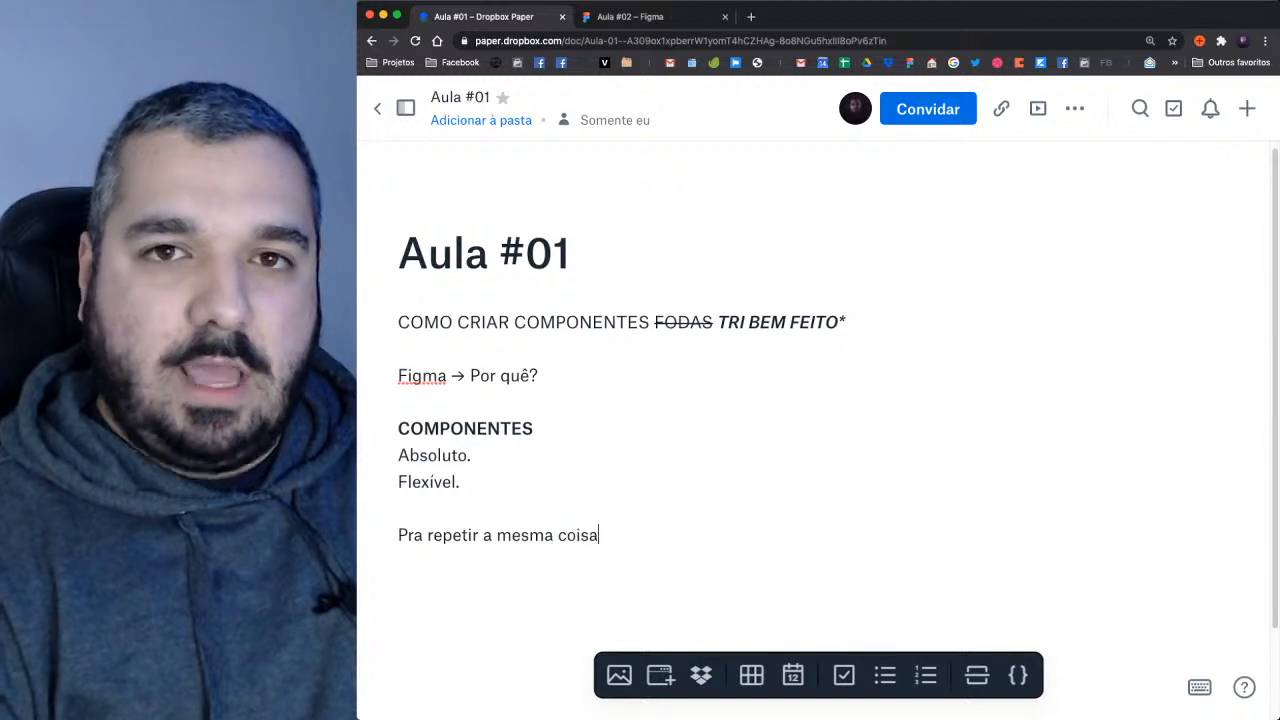
{"action": "type", "text": " na tela."}
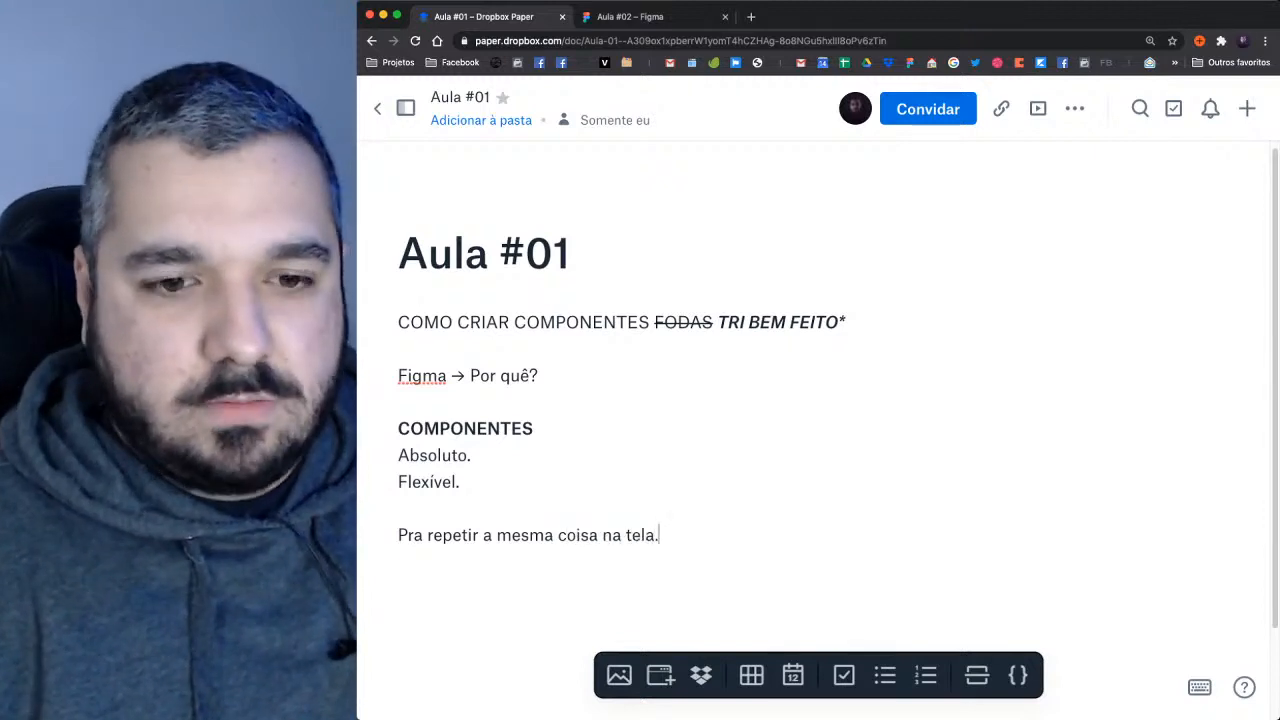
{"action": "key", "text": "Return"}
{"action": "key", "text": "Return"}
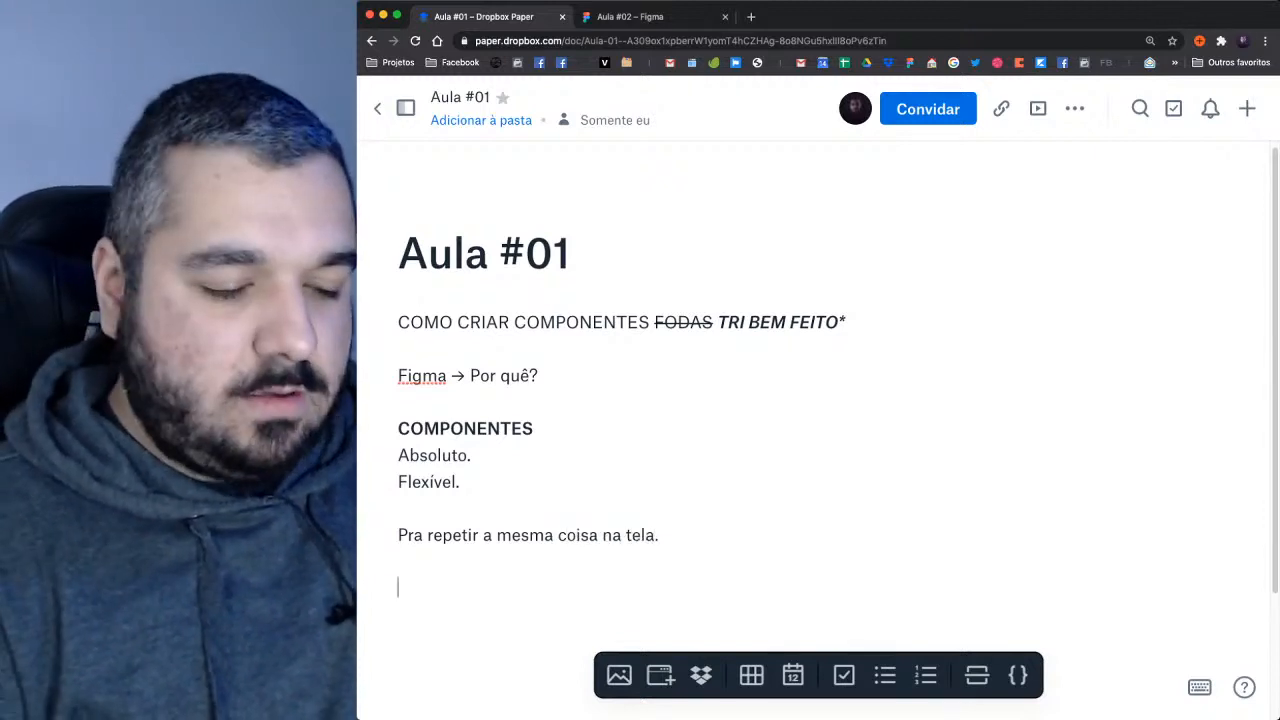
Step: Write "coisa" in italics under the repetition sentence, followed by "Icone?" on the line below
{"action": "type", "text": "_coisa_"}
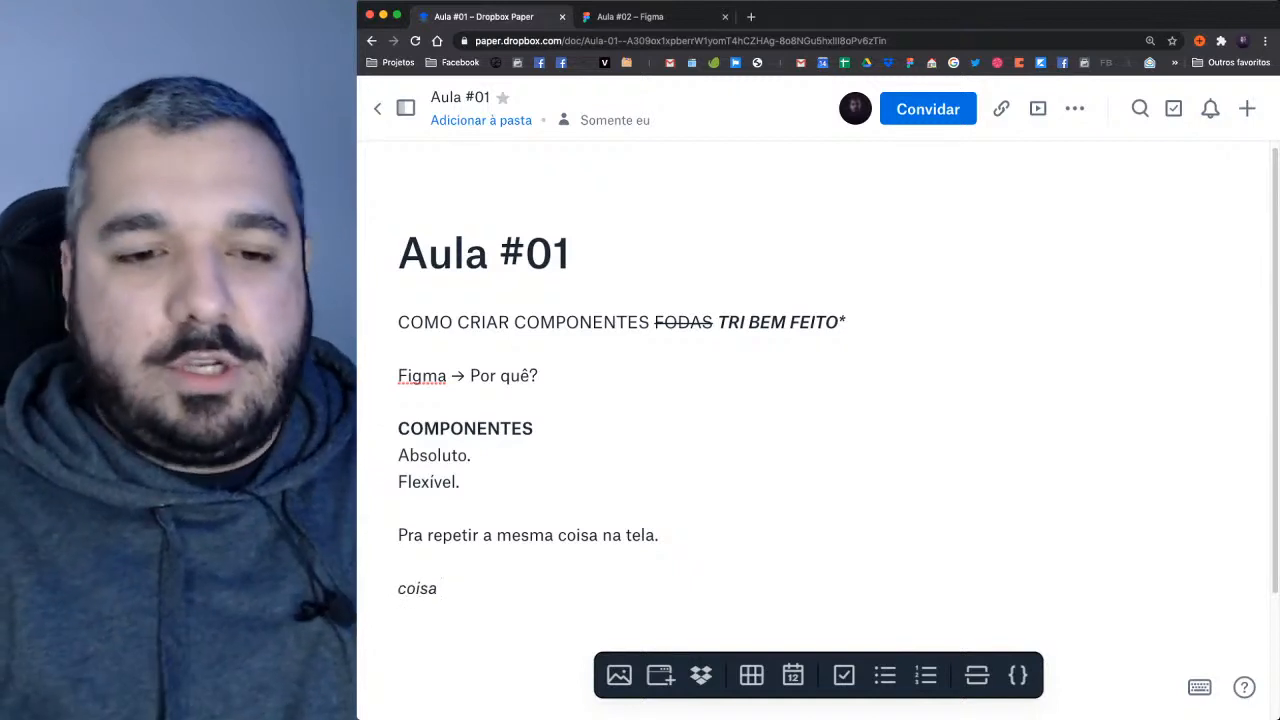
{"action": "key", "text": "Return"}
{"action": "type", "text": "Icone?"}
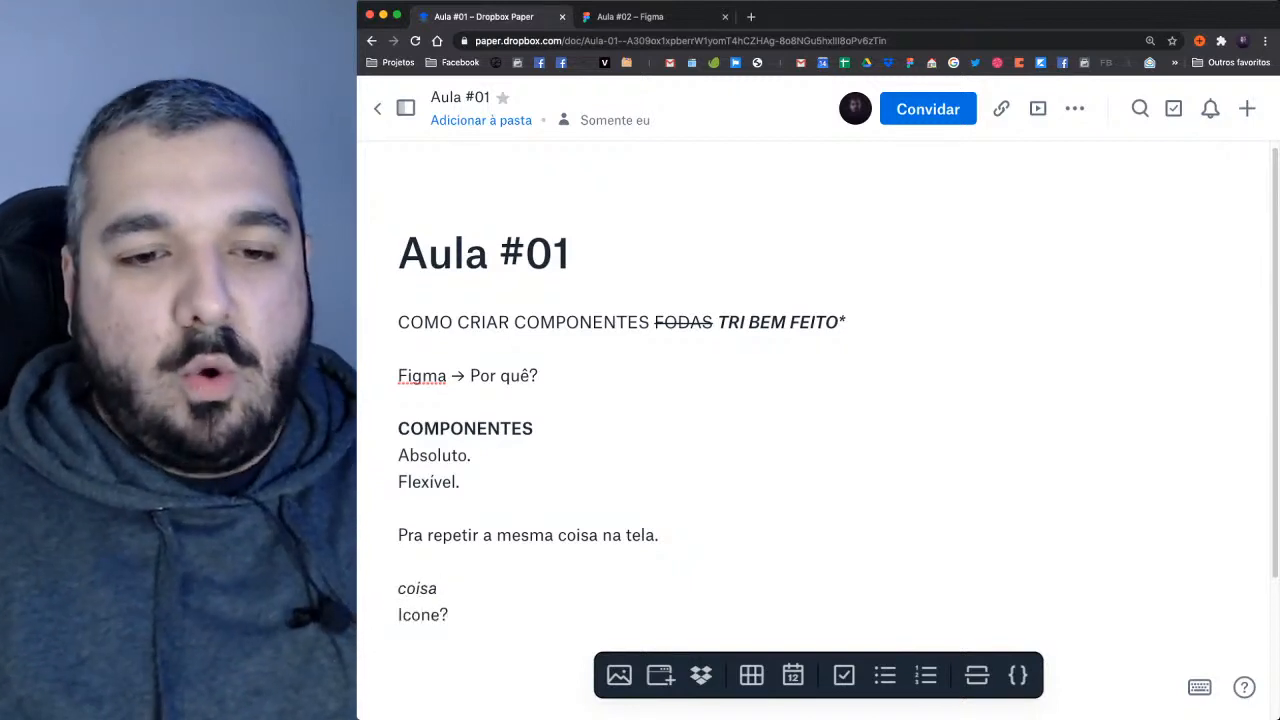
Step: Paste the copied image of the blue Convidar button below "Icone?", leaving blank space in between
{"action": "scroll", "coordinate": [818, 430], "scroll_direction": "down", "scroll_amount": 2}
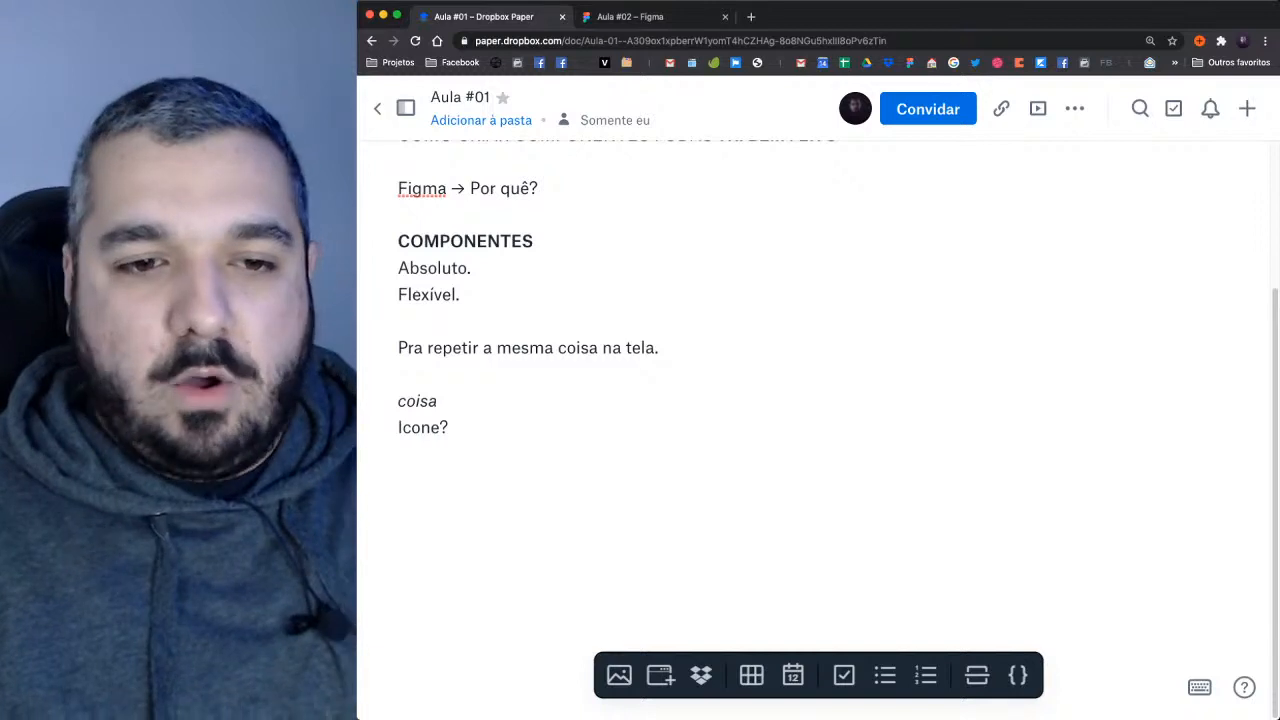
{"action": "key", "text": "Return"}
{"action": "key", "text": "Return"}
{"action": "key", "text": "Return"}
{"action": "key", "text": "Return"}
{"action": "left_click", "coordinate": [449, 427]}
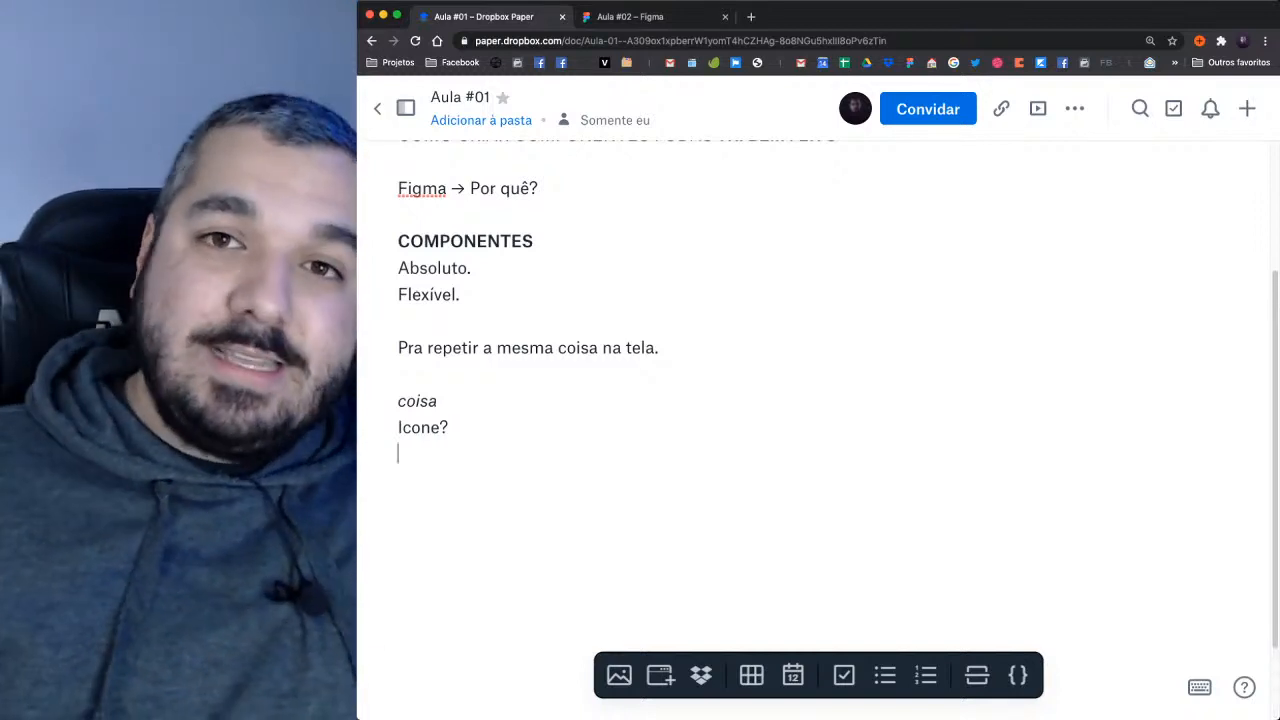
{"action": "key", "text": "Return"}
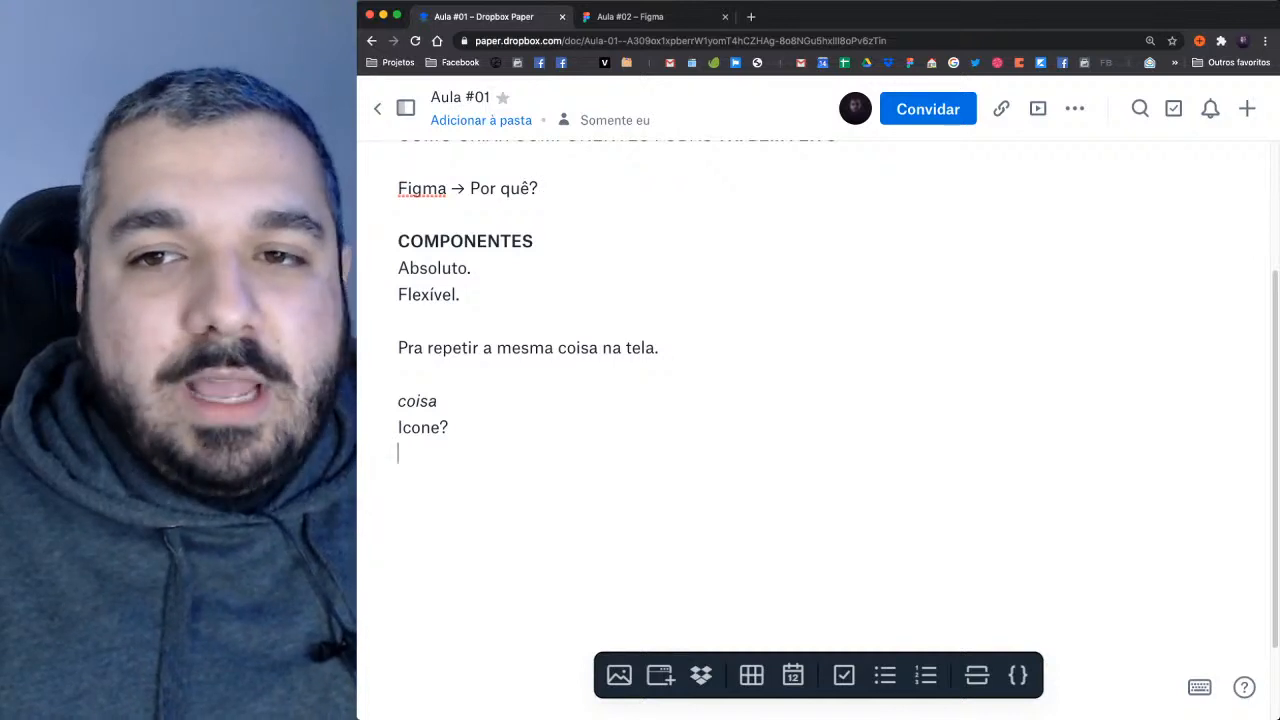
{"action": "key", "text": "Return"}
{"action": "key", "text": "Return"}
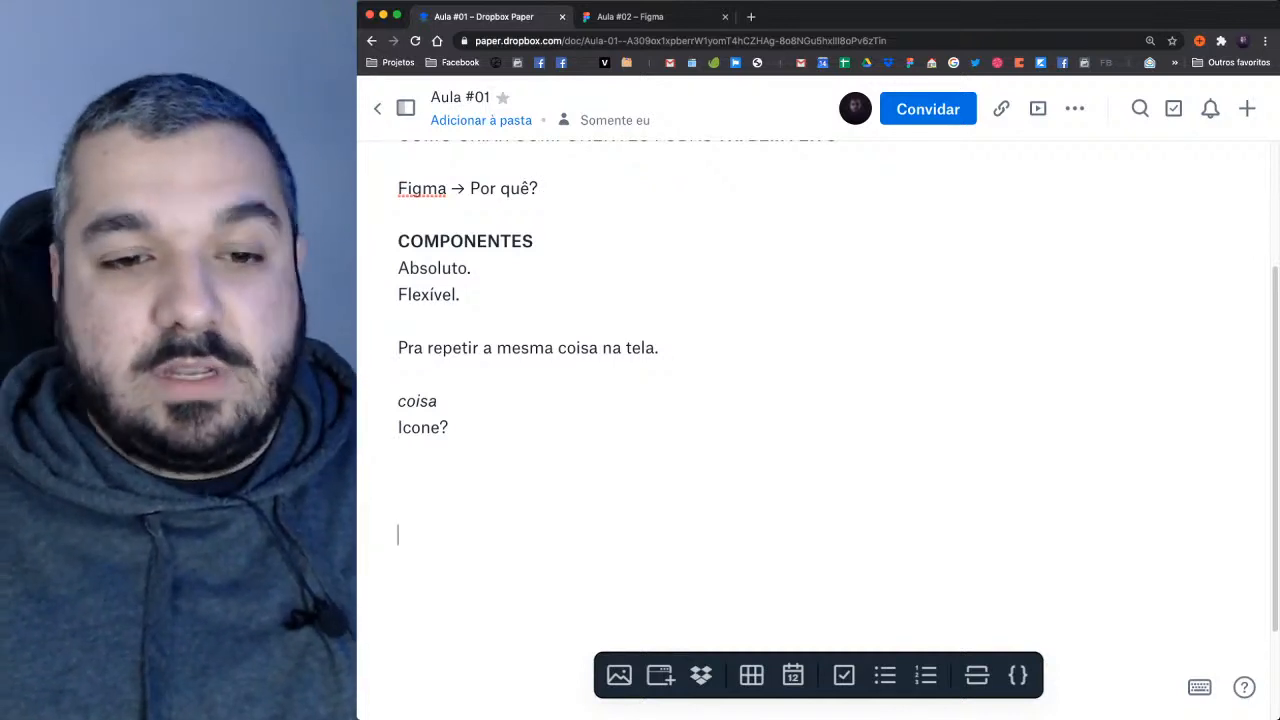
{"action": "key", "text": "super+v"}
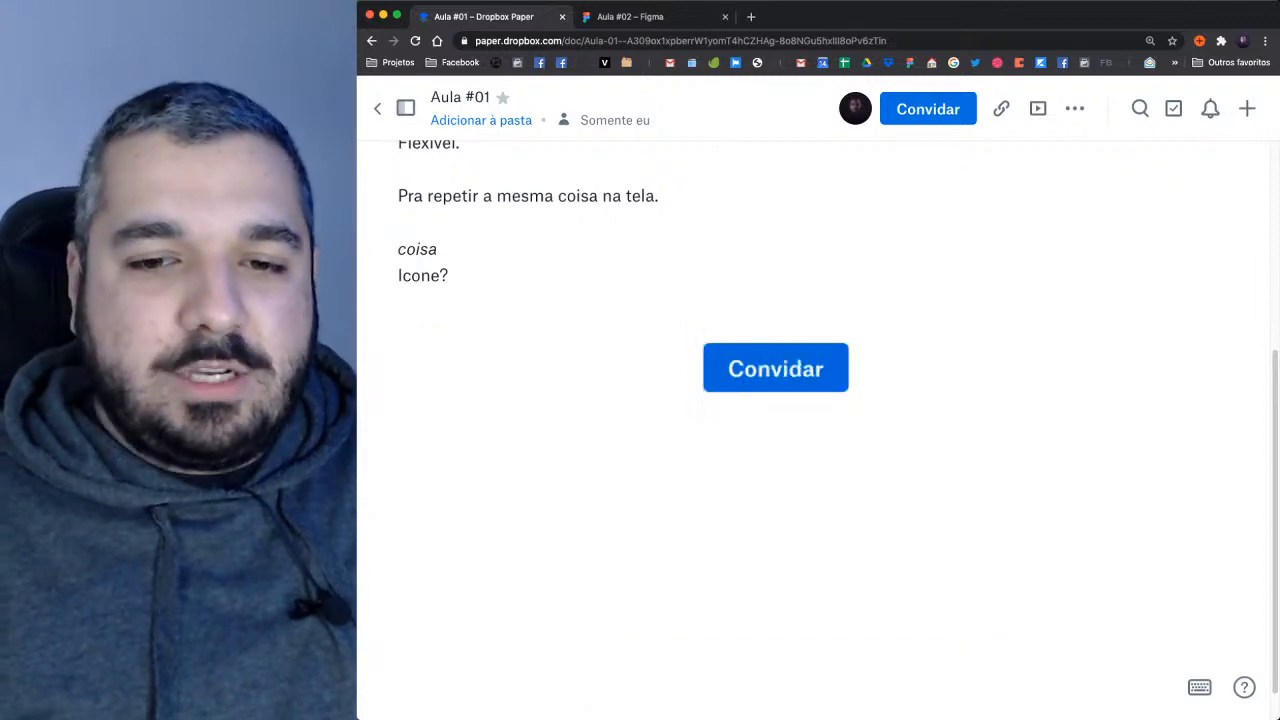
Step: Caption the Convidar button image "Exemplo de componente."
{"action": "left_click", "coordinate": [776, 368]}
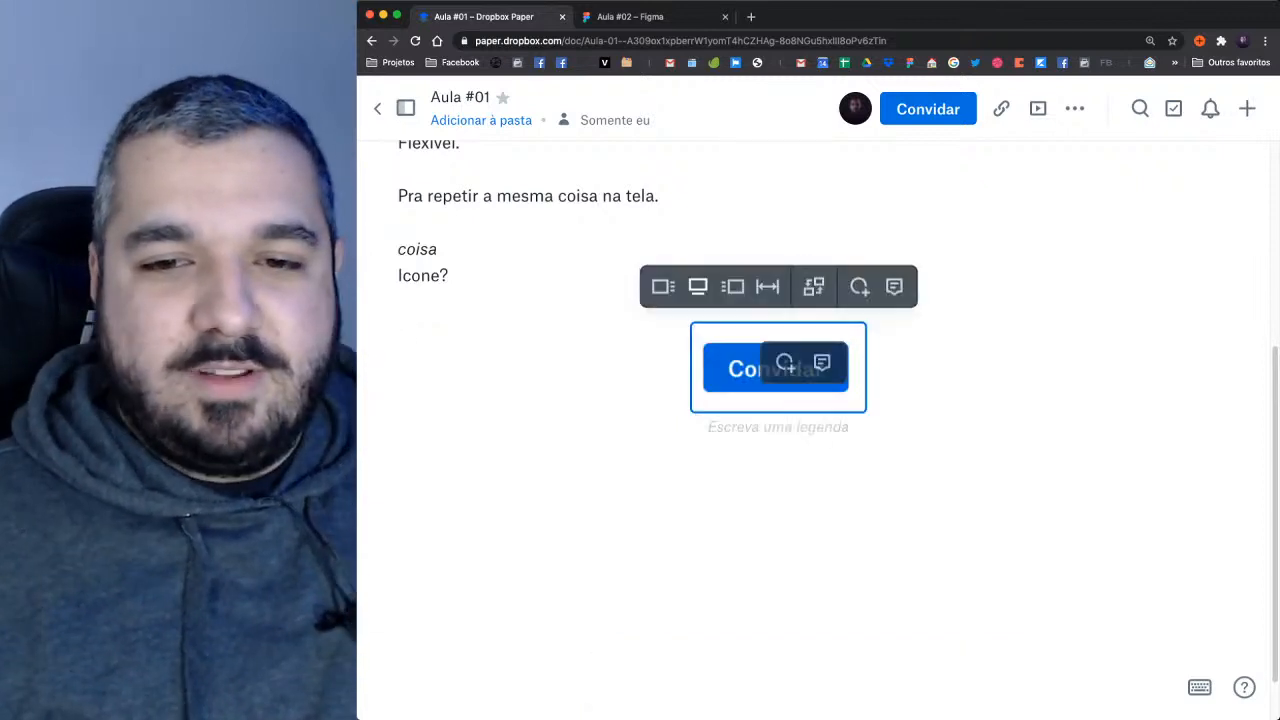
{"action": "left_click", "coordinate": [778, 427]}
{"action": "type", "text": "Exemp"}
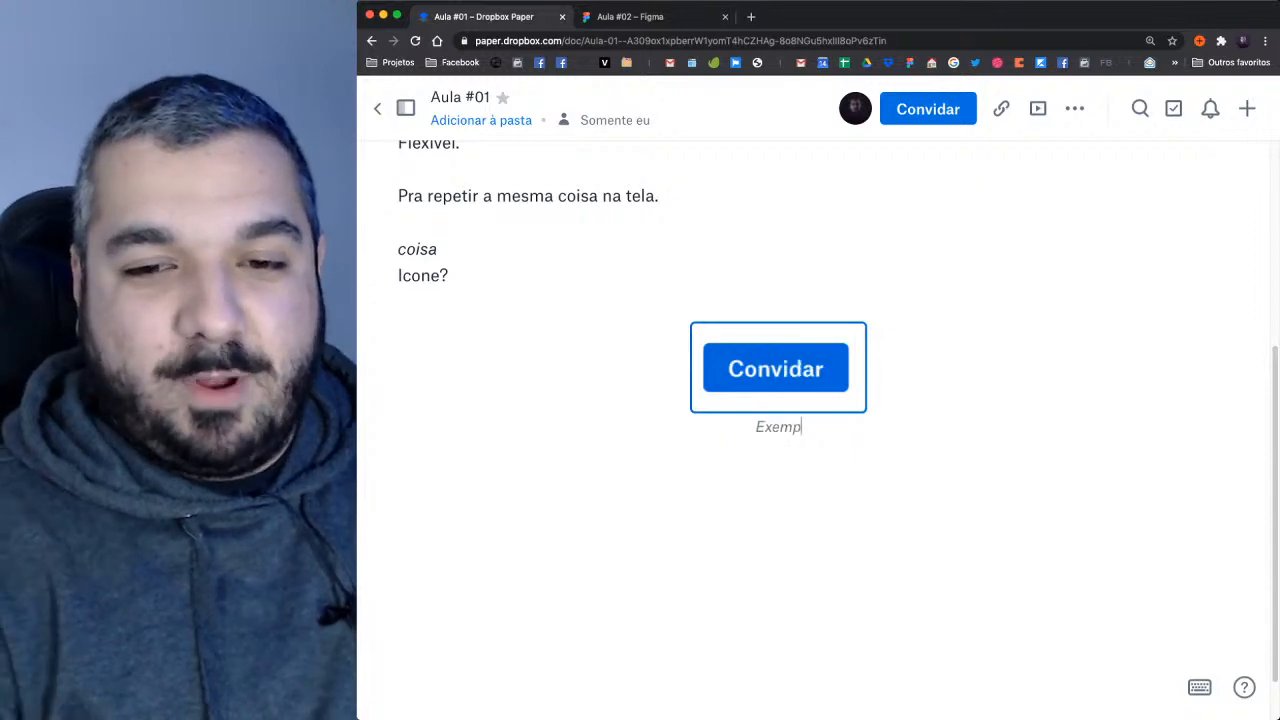
{"action": "type", "text": "lo de componente."}
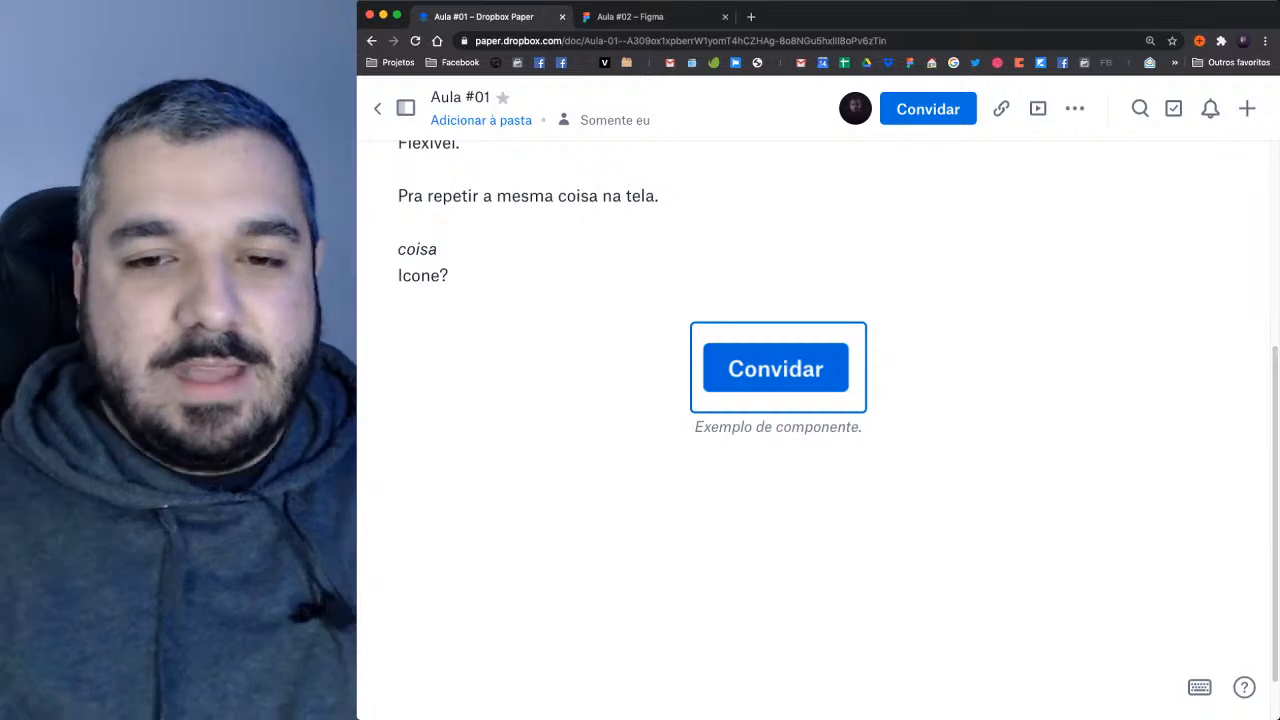
{"action": "key", "text": "Return"}
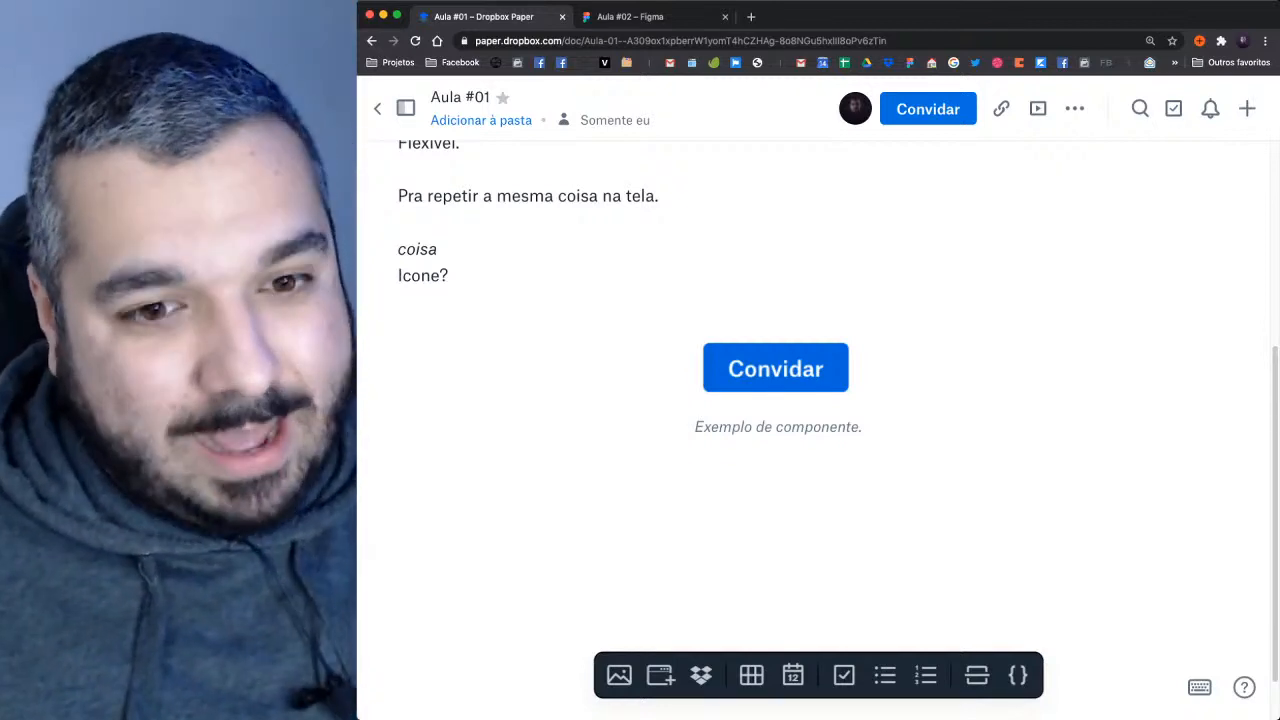
Step: Turn the "Absoluto." and "Flexível." lines under COMPONENTES into a bulleted list
{"action": "scroll", "coordinate": [837, 369], "scroll_direction": "up", "scroll_amount": 3}
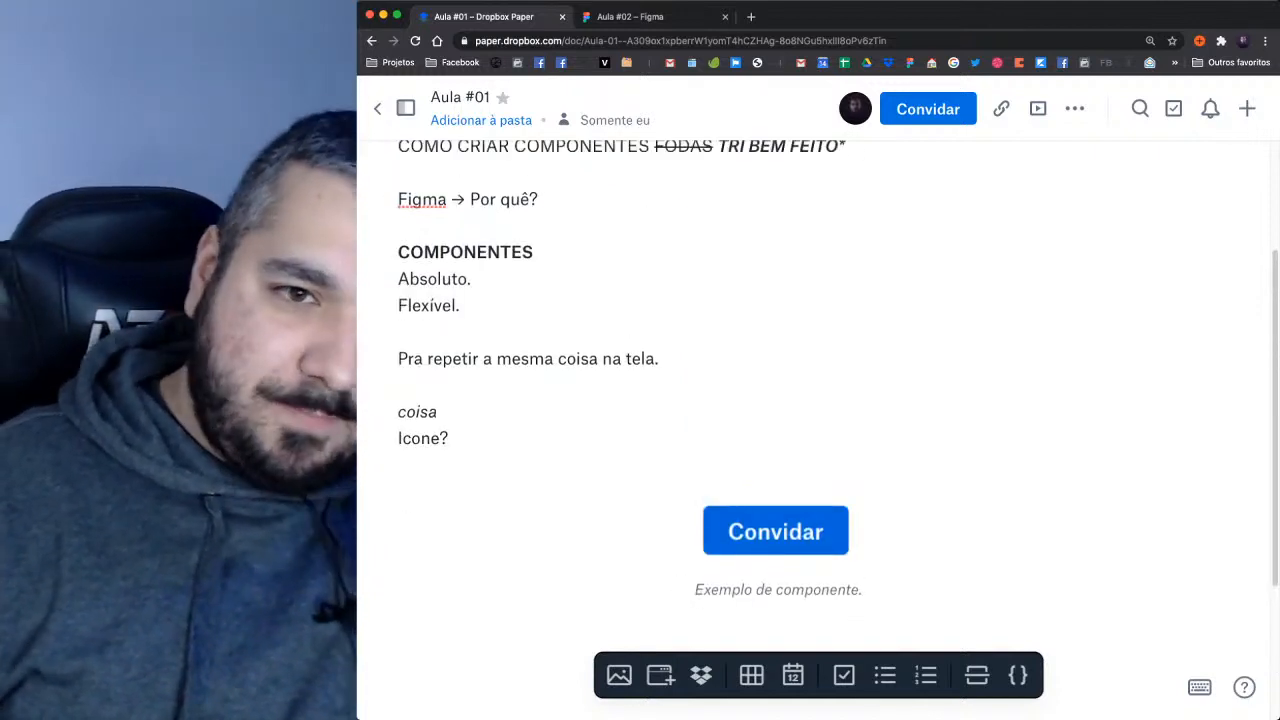
{"action": "left_click", "coordinate": [398, 279]}
{"action": "type", "text": "- "}
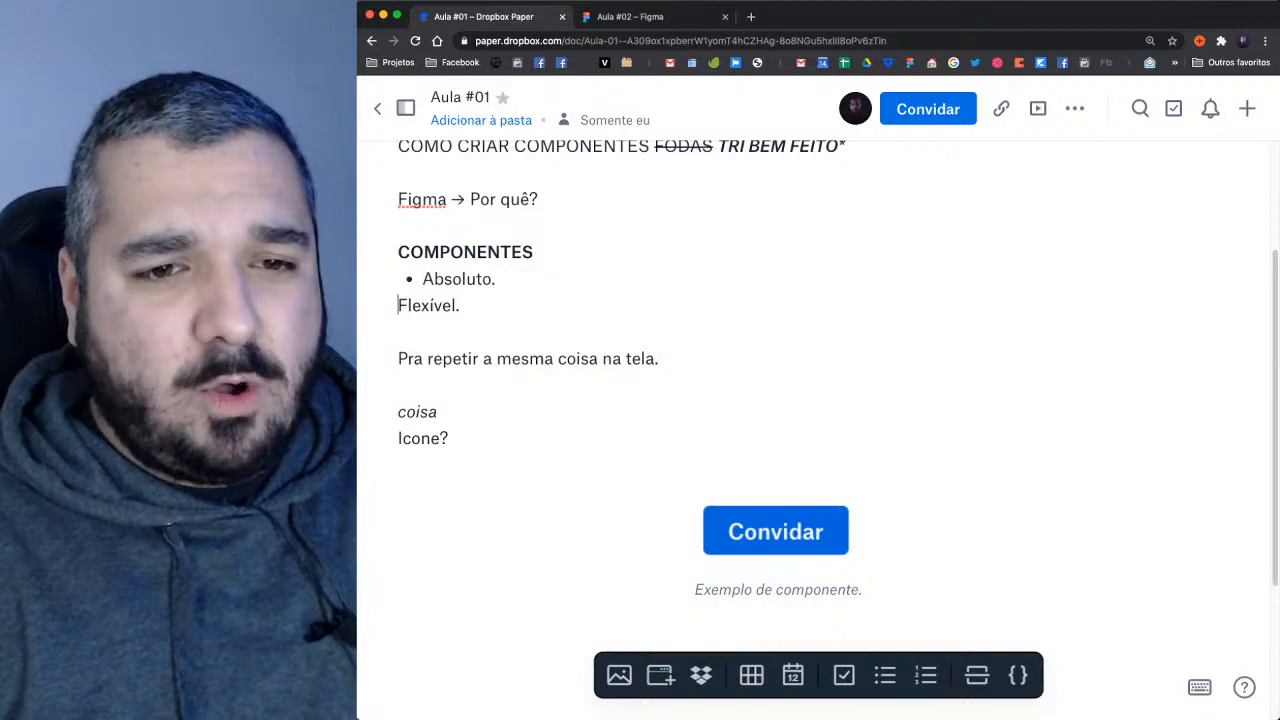
{"action": "type", "text": "-"}
Step: Write "Permitir tu expressar." on a new line below the captioned button image
{"action": "scroll", "coordinate": [818, 400], "scroll_direction": "down", "scroll_amount": 4}
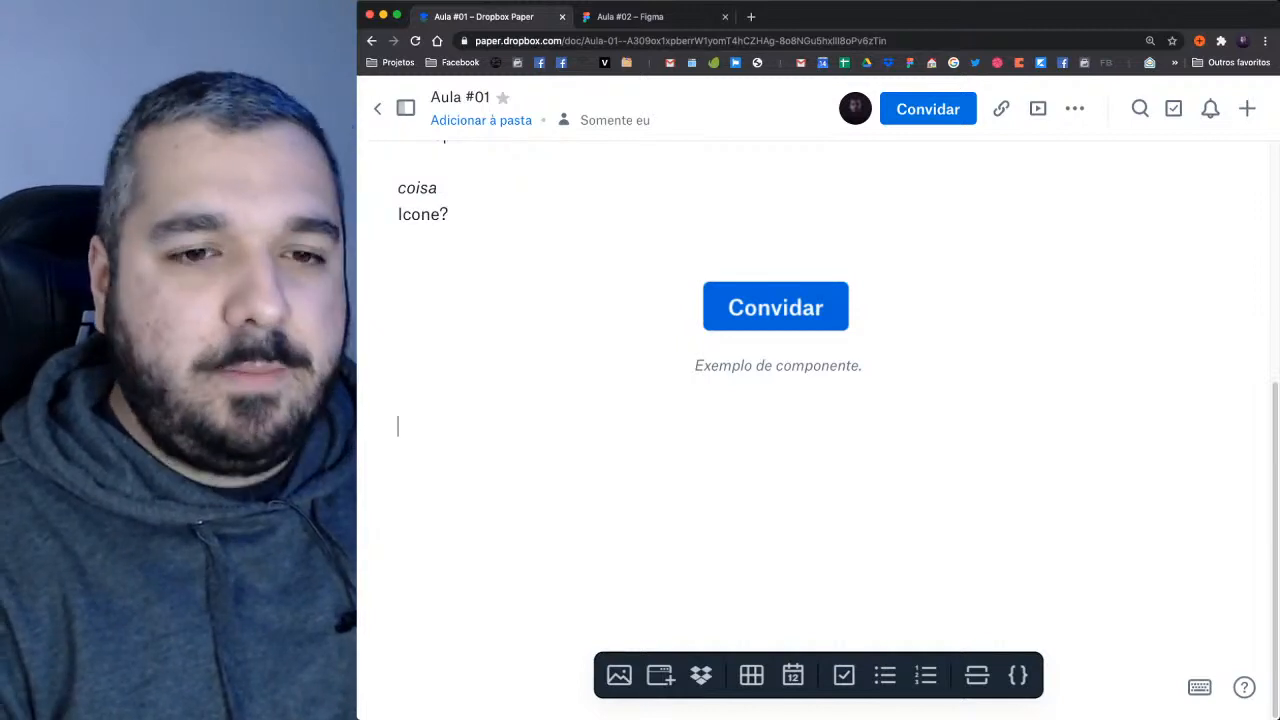
{"action": "type", "text": "Permitir tu re exp"}
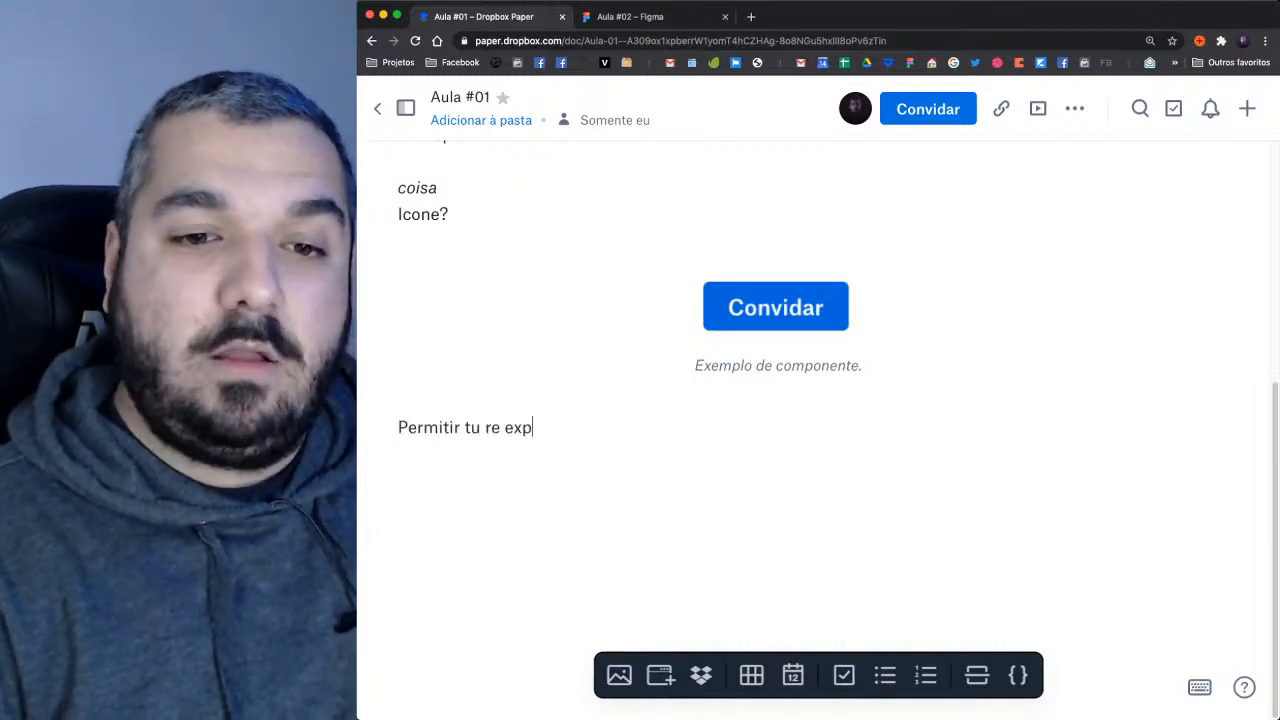
{"action": "key", "text": "BackSpace"}
{"action": "key", "text": "BackSpace"}
{"action": "key", "text": "BackSpace"}
{"action": "key", "text": "BackSpace"}
{"action": "key", "text": "BackSpace"}
{"action": "key", "text": "BackSpace"}
{"action": "key", "text": "BackSpace"}
{"action": "key", "text": "BackSpace"}
{"action": "type", "text": "u"}
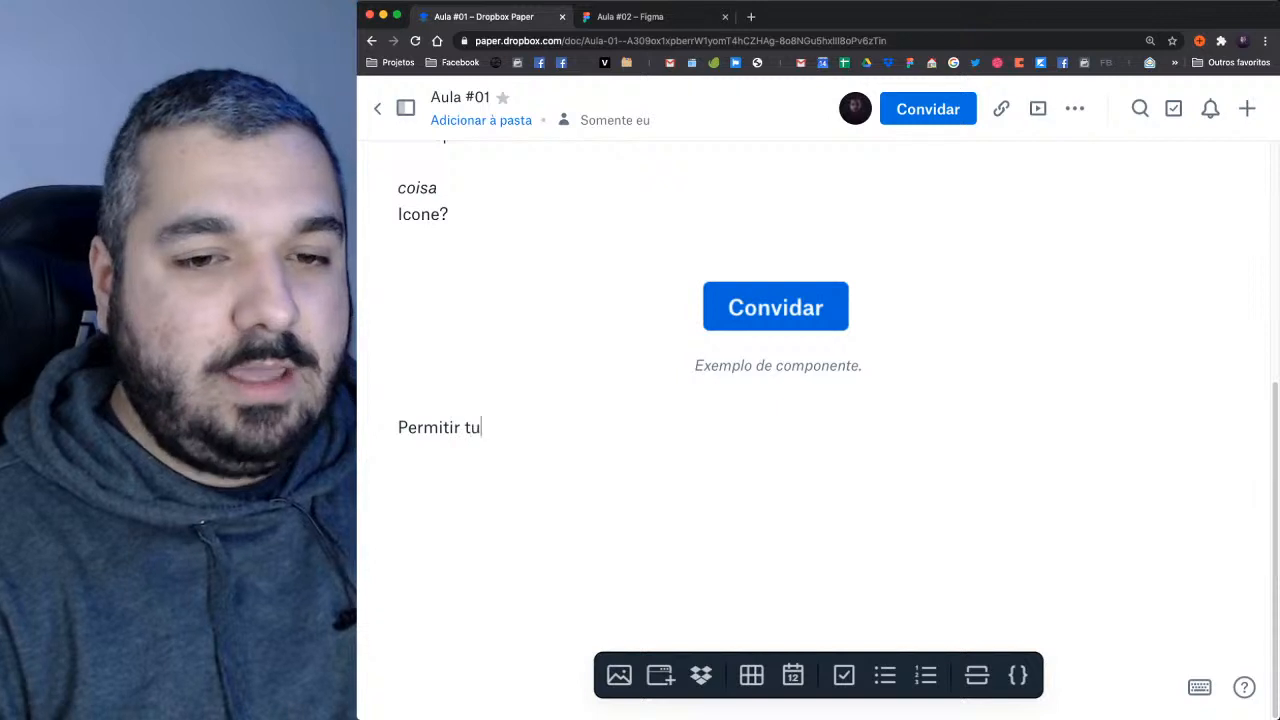
{"action": "type", "text": " expressar."}
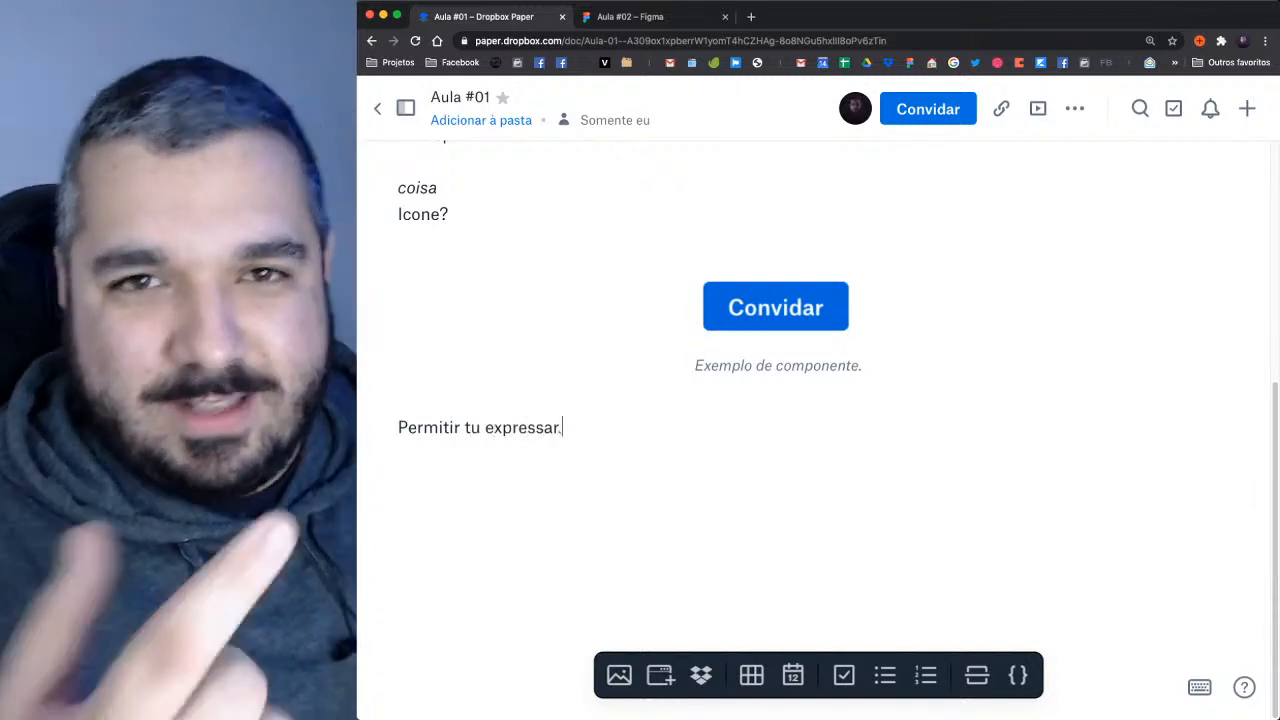
{"action": "key", "text": "Return"}
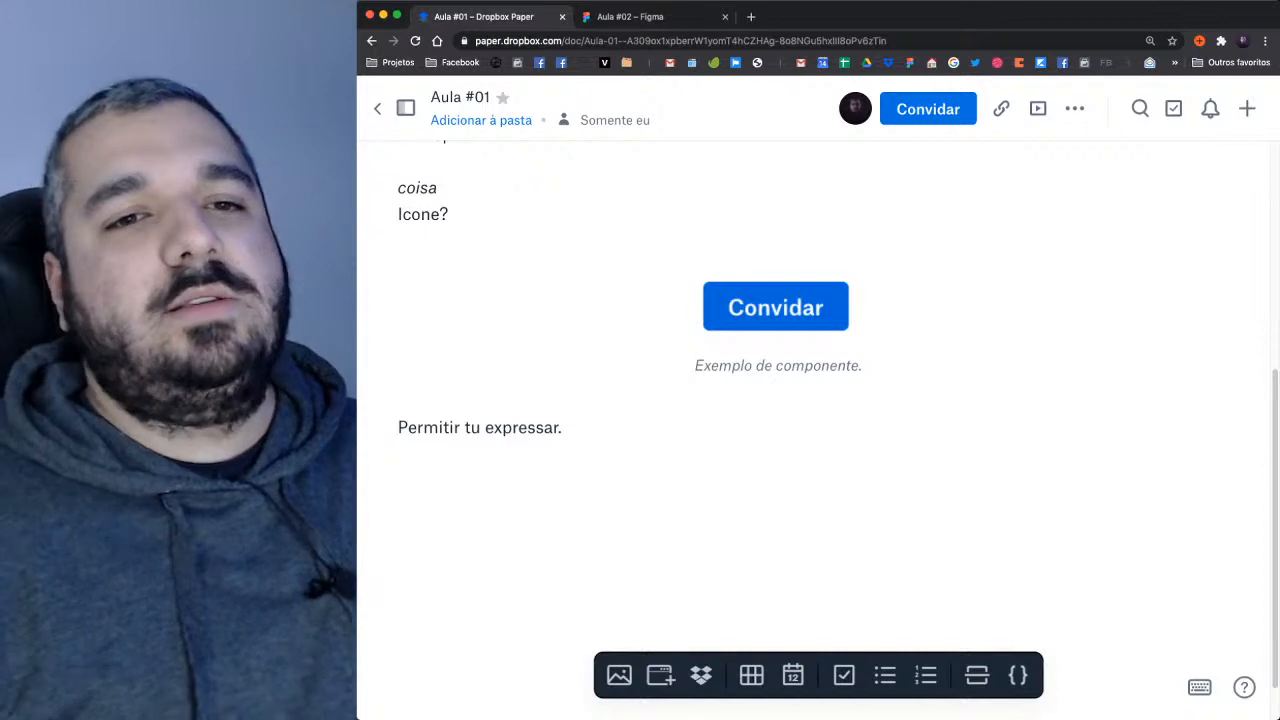
Step: Review the component notes, highlighting the words Flexível and Absoluto in the bulleted list
{"action": "scroll", "coordinate": [458, 407], "scroll_direction": "up", "scroll_amount": 5}
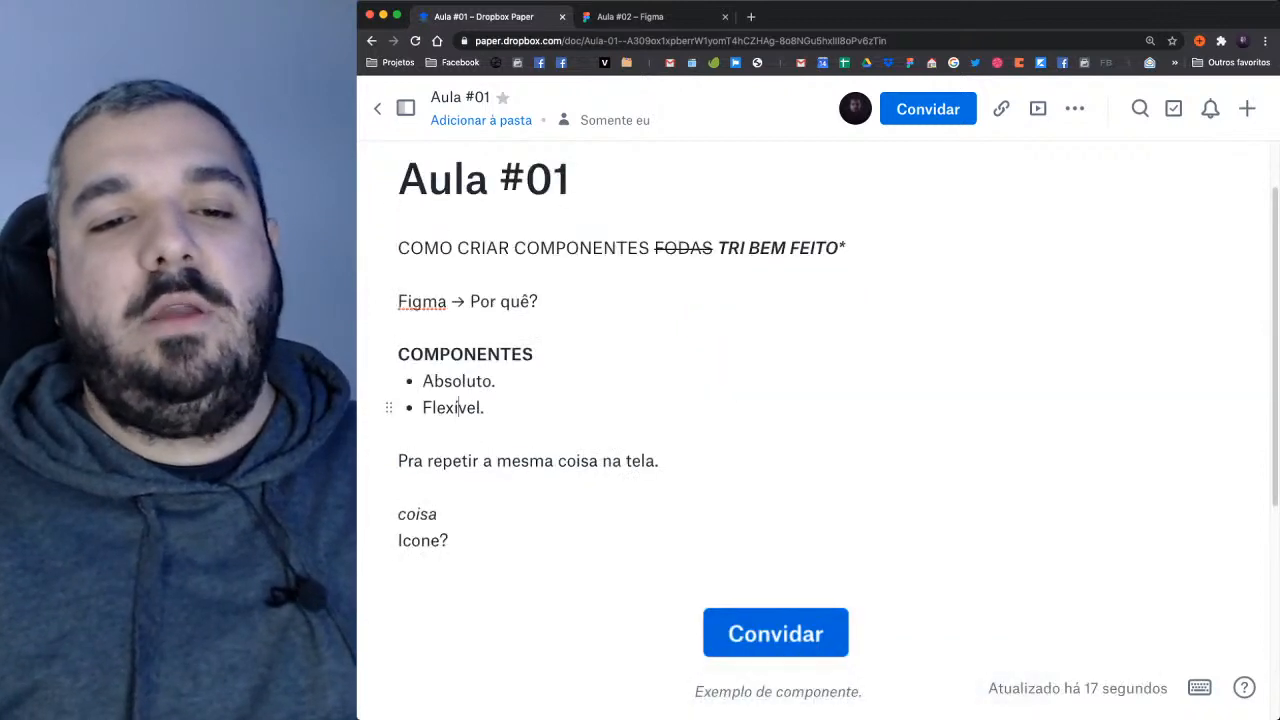
{"action": "triple_click", "coordinate": [458, 407]}
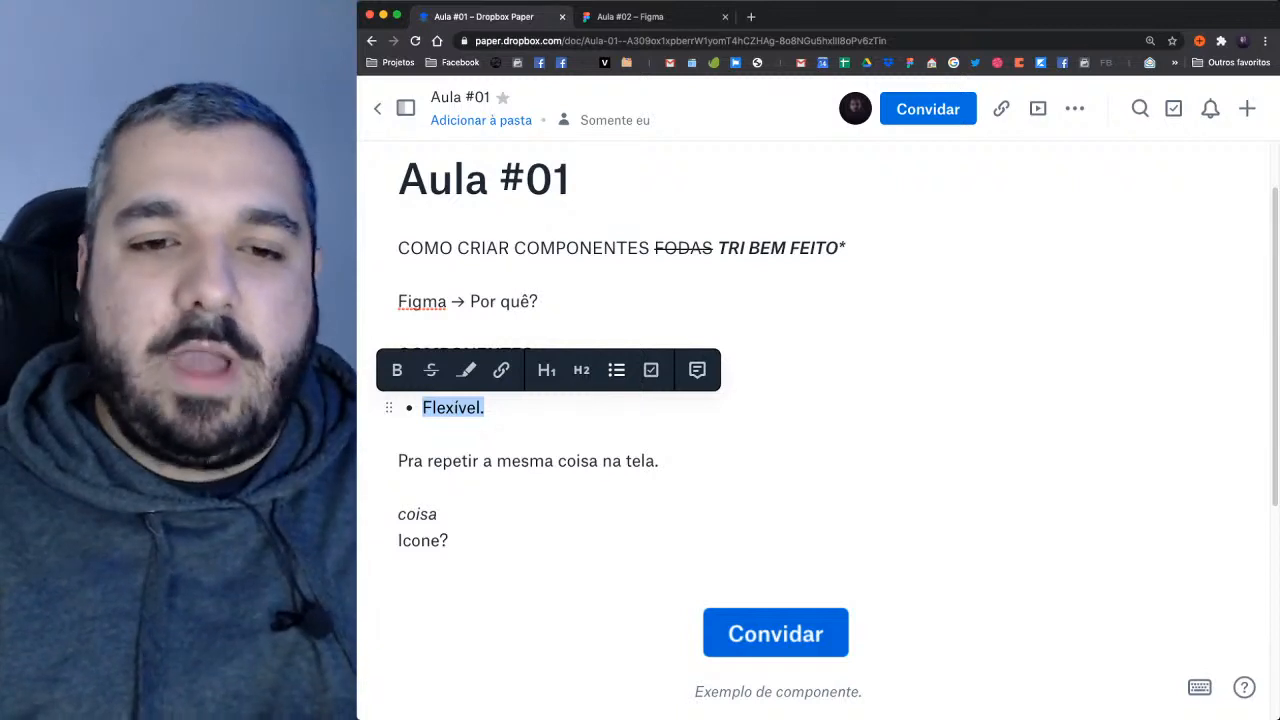
{"action": "left_click", "coordinate": [398, 461]}
{"action": "scroll", "coordinate": [776, 600], "scroll_direction": "down", "scroll_amount": 2}
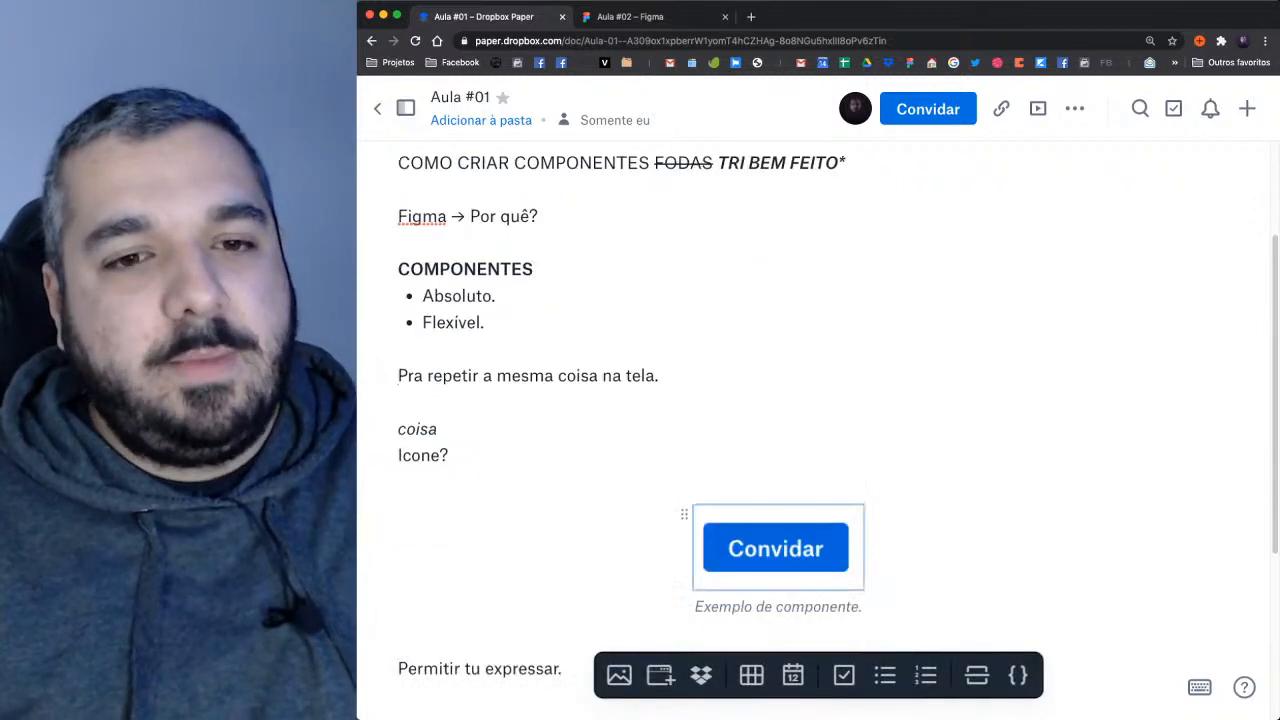
{"action": "scroll", "coordinate": [776, 548], "scroll_direction": "down", "scroll_amount": 2}
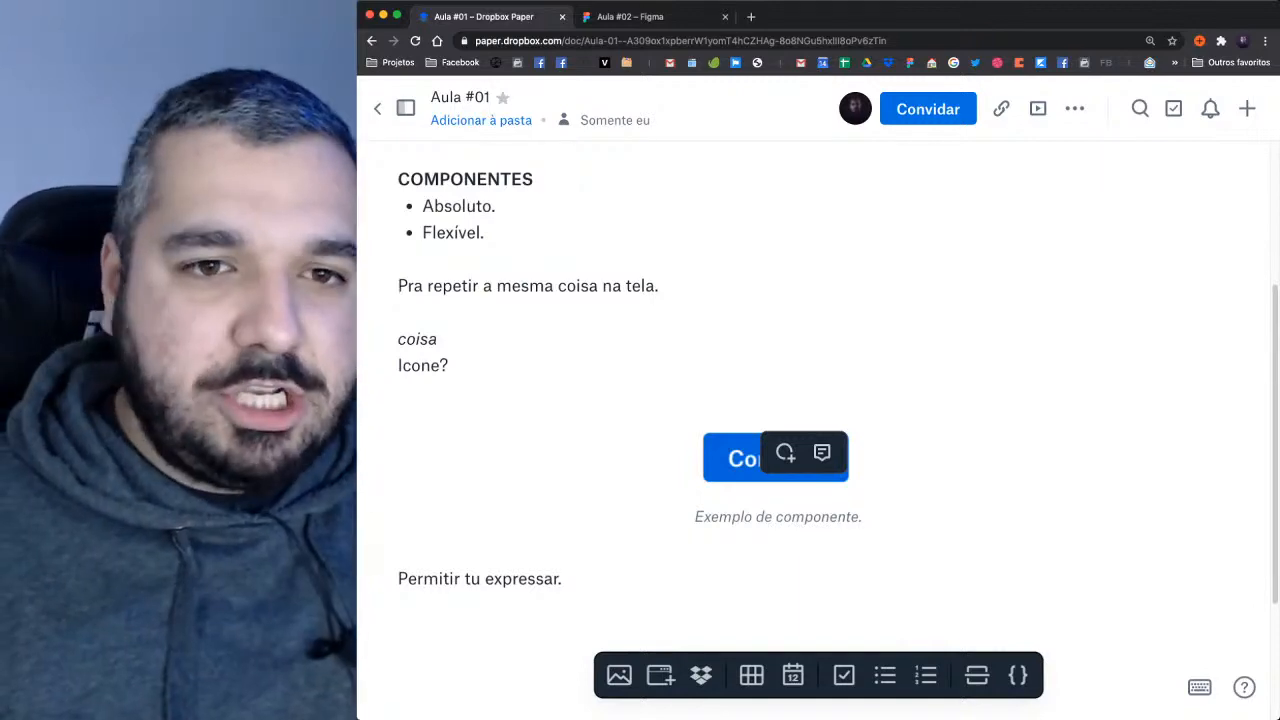
{"action": "scroll", "coordinate": [776, 458], "scroll_direction": "up", "scroll_amount": 5}
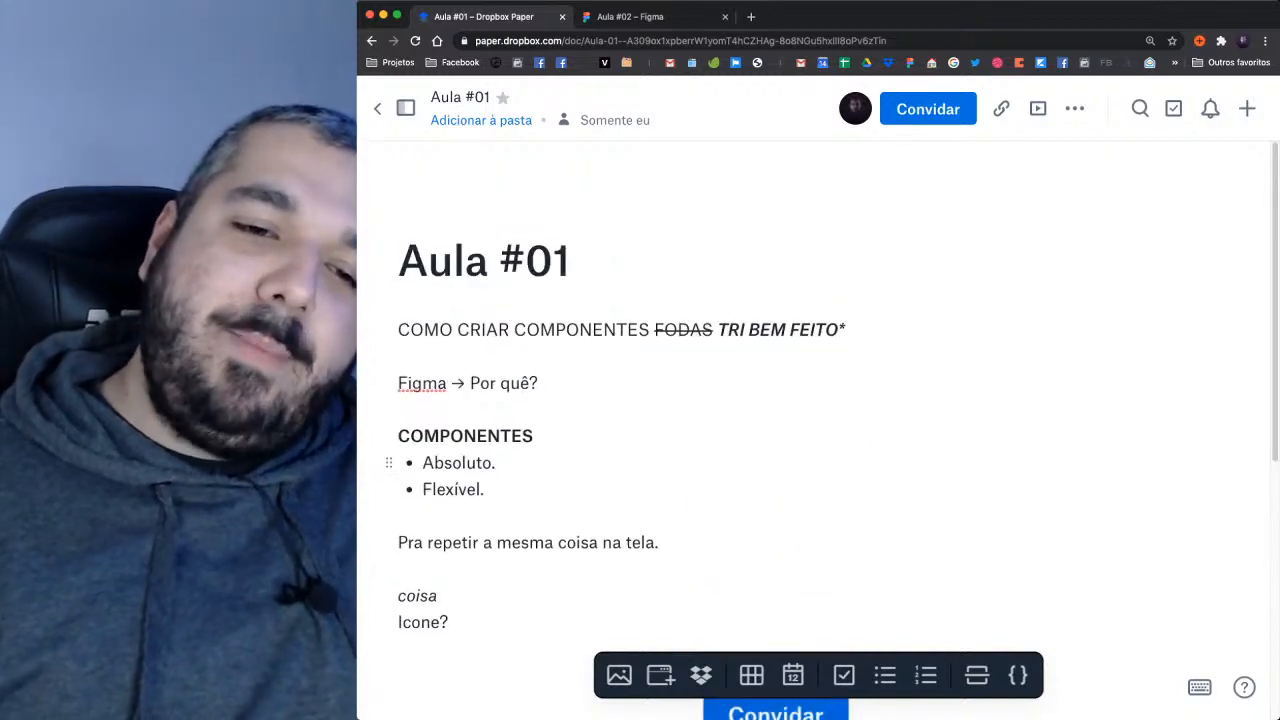
{"action": "double_click", "coordinate": [456, 462]}
{"action": "double_click", "coordinate": [457, 489]}
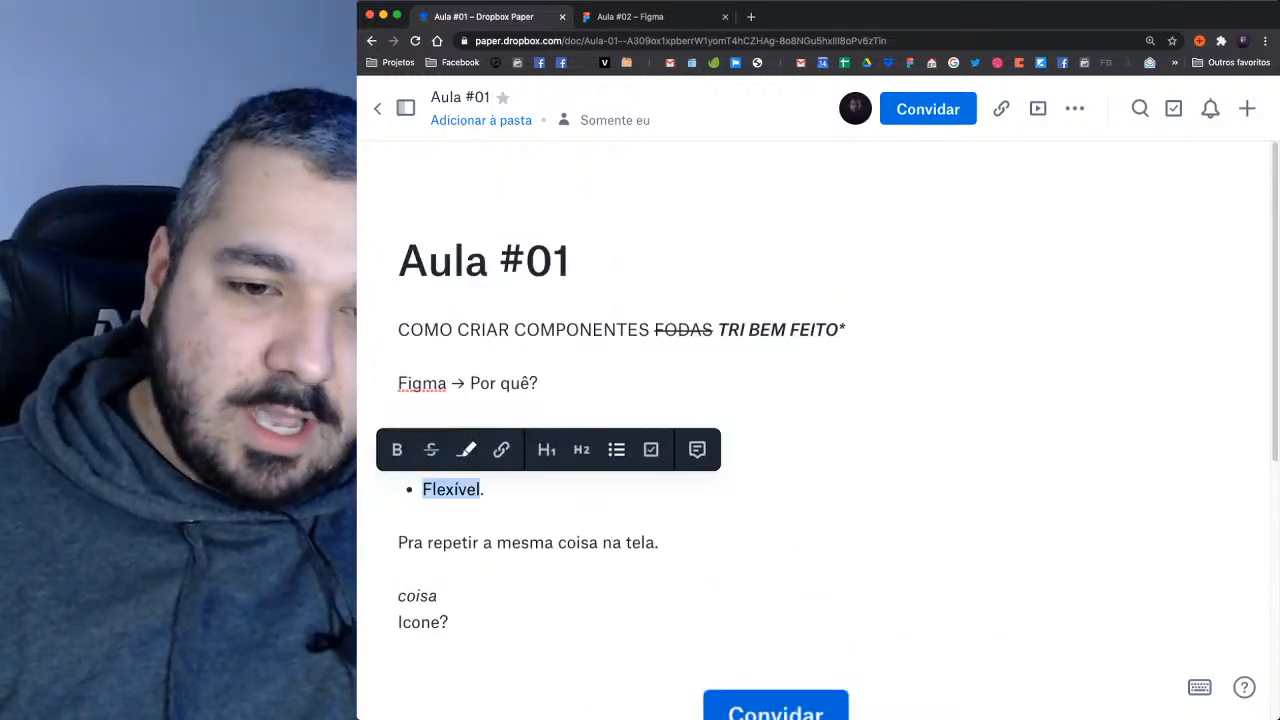
{"action": "left_click", "coordinate": [457, 489]}
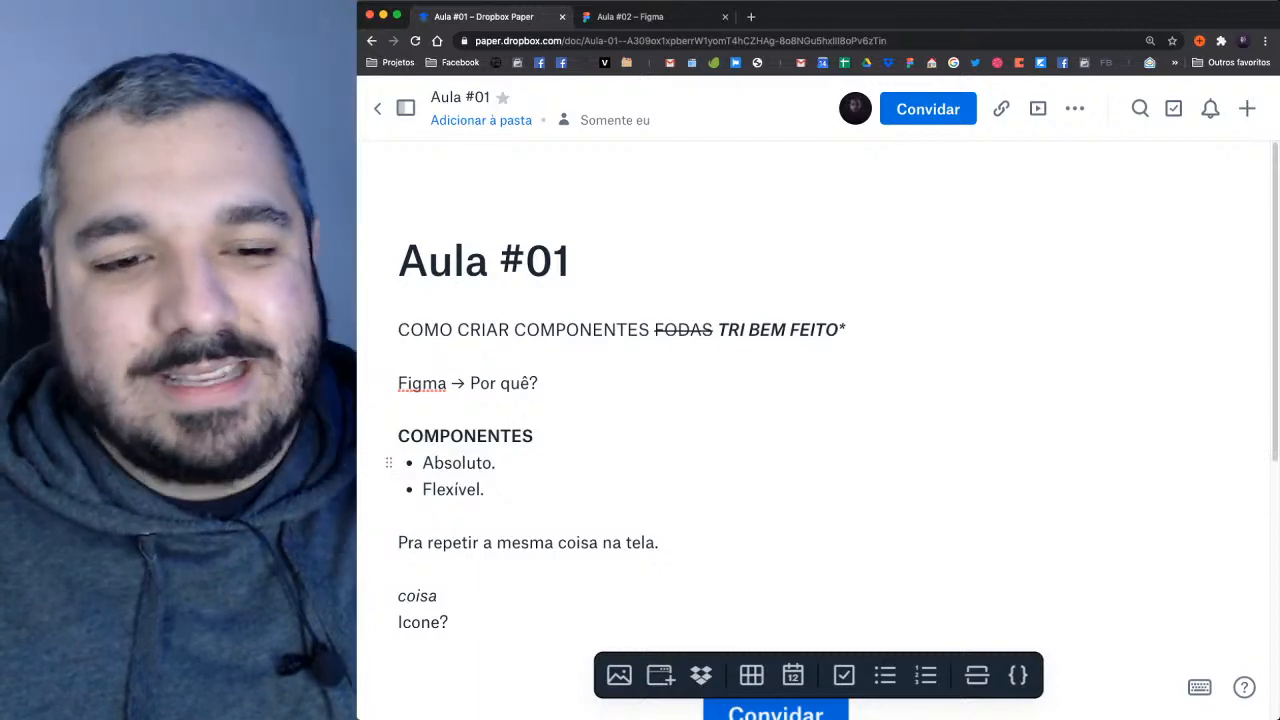
{"action": "double_click", "coordinate": [466, 462]}
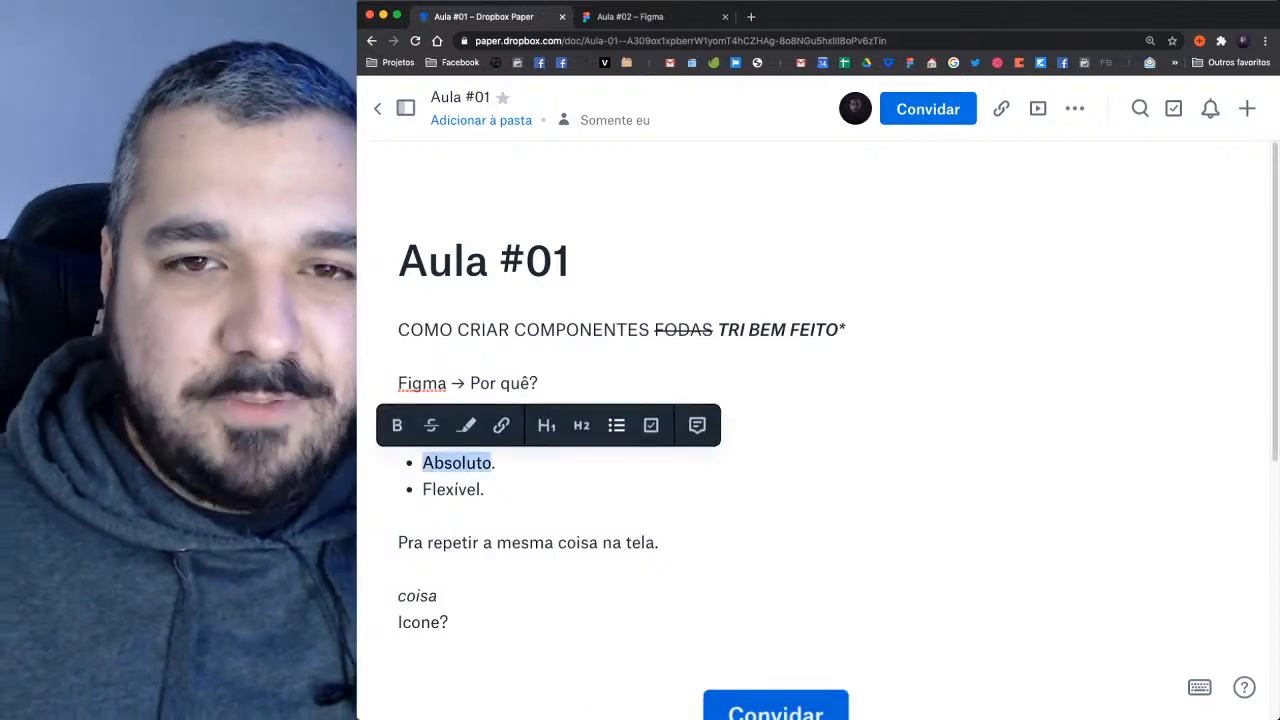
Step: Extend the line below the captioned button image to read "Permitir tu expressar, mesmo que sob muitas alterações."
{"action": "scroll", "coordinate": [466, 462], "scroll_direction": "down", "scroll_amount": 3}
{"action": "left_click", "coordinate": [485, 657]}
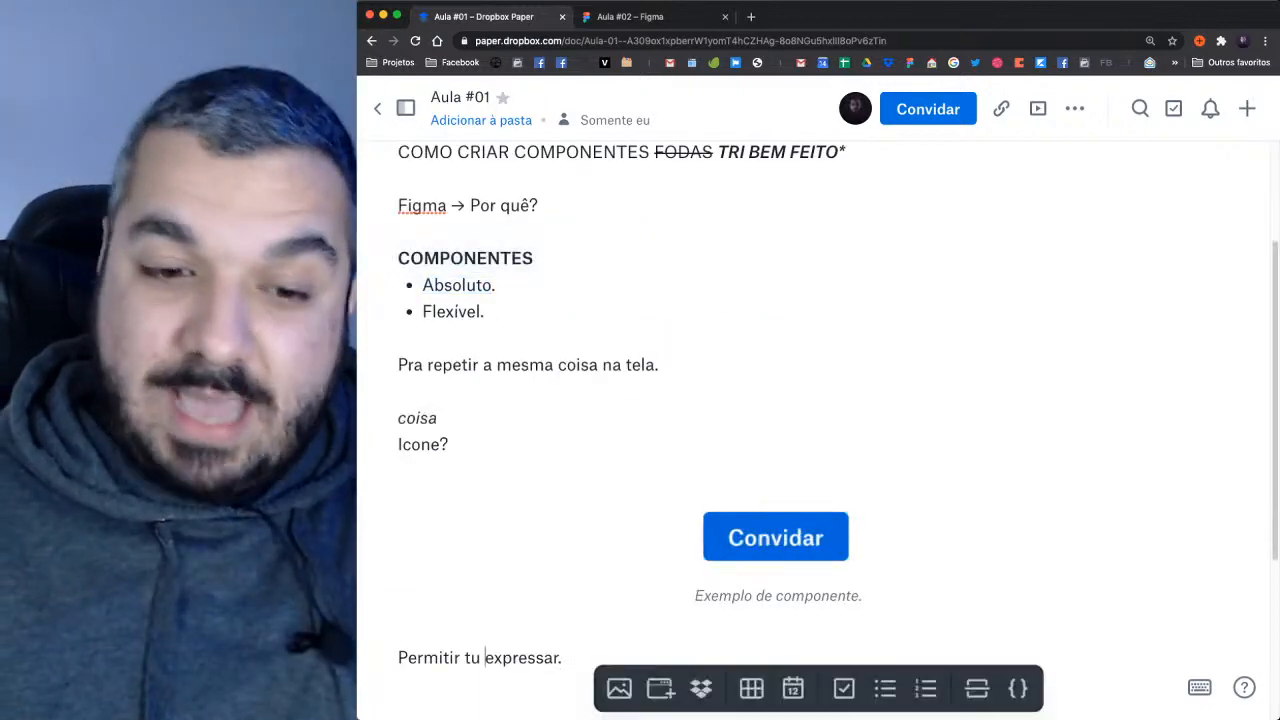
{"action": "left_click", "coordinate": [562, 657]}
{"action": "key", "text": "BackSpace"}
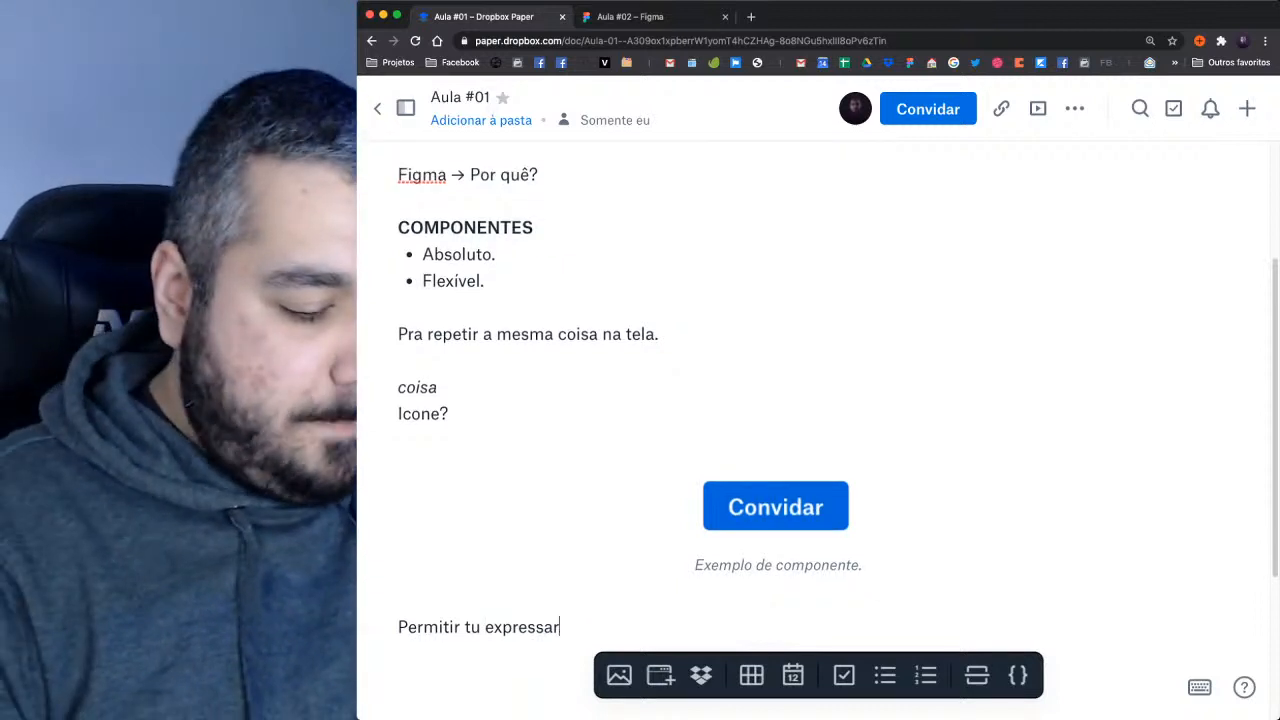
{"action": "type", "text": ", mesmo que sob "}
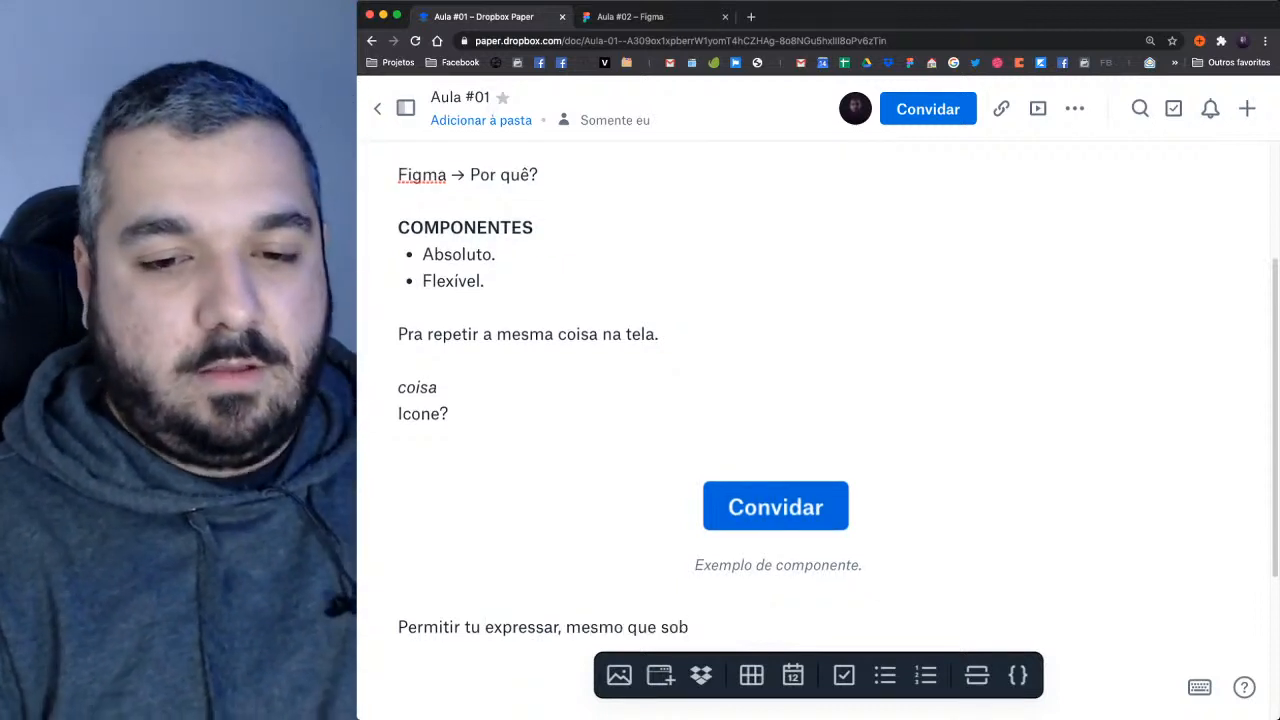
{"action": "type", "text": "muita"}
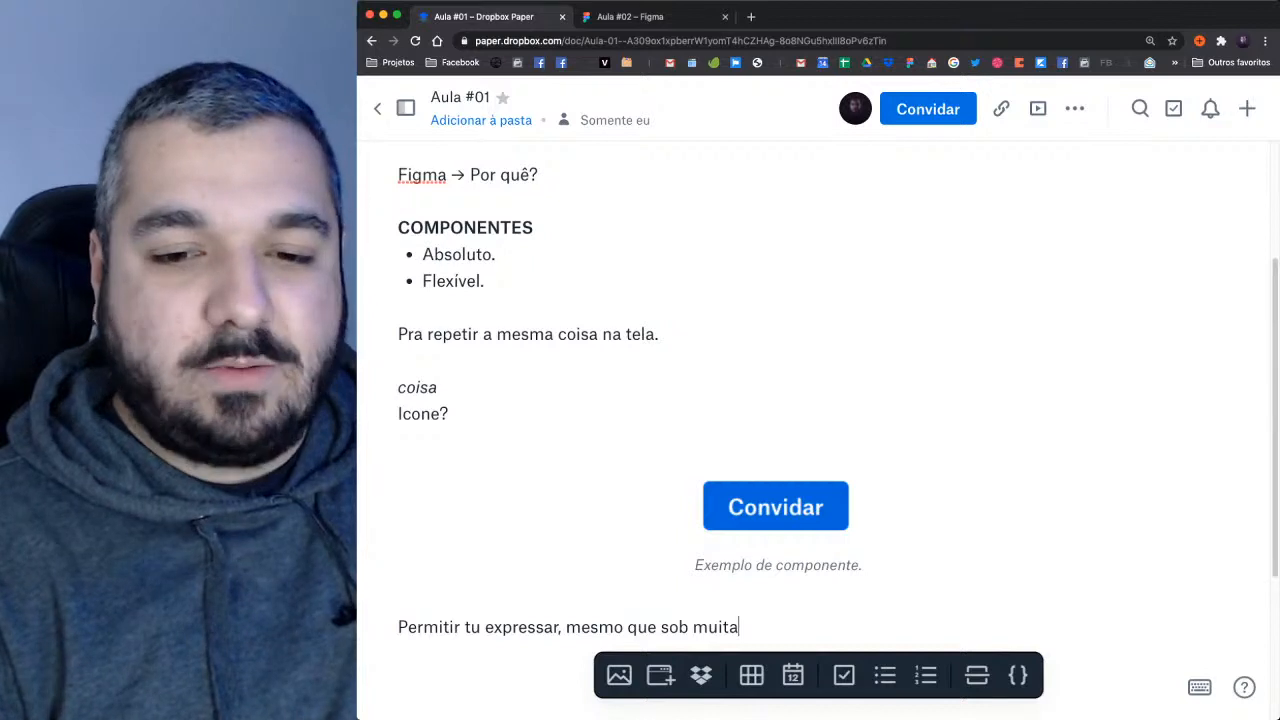
{"action": "type", "text": "s alterações."}
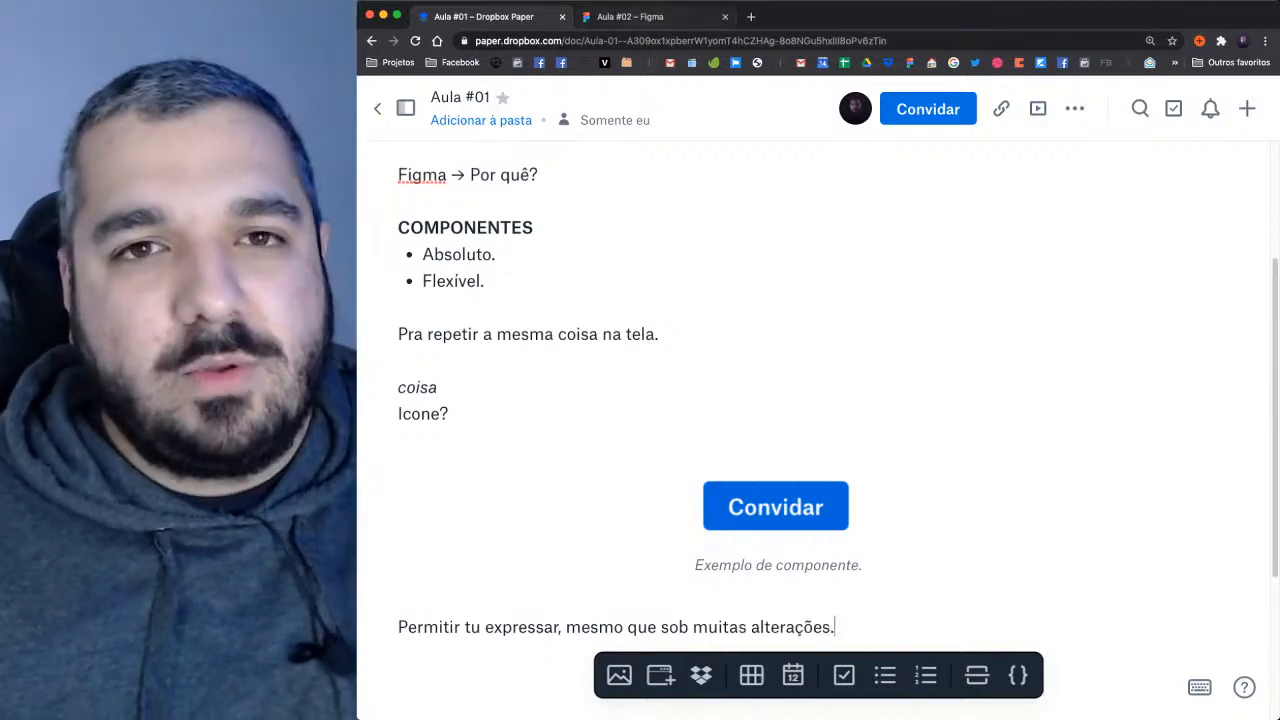
Step: Switch to the blank Aula #02 file in Figma
{"action": "key", "text": "ctrl+Tab"}
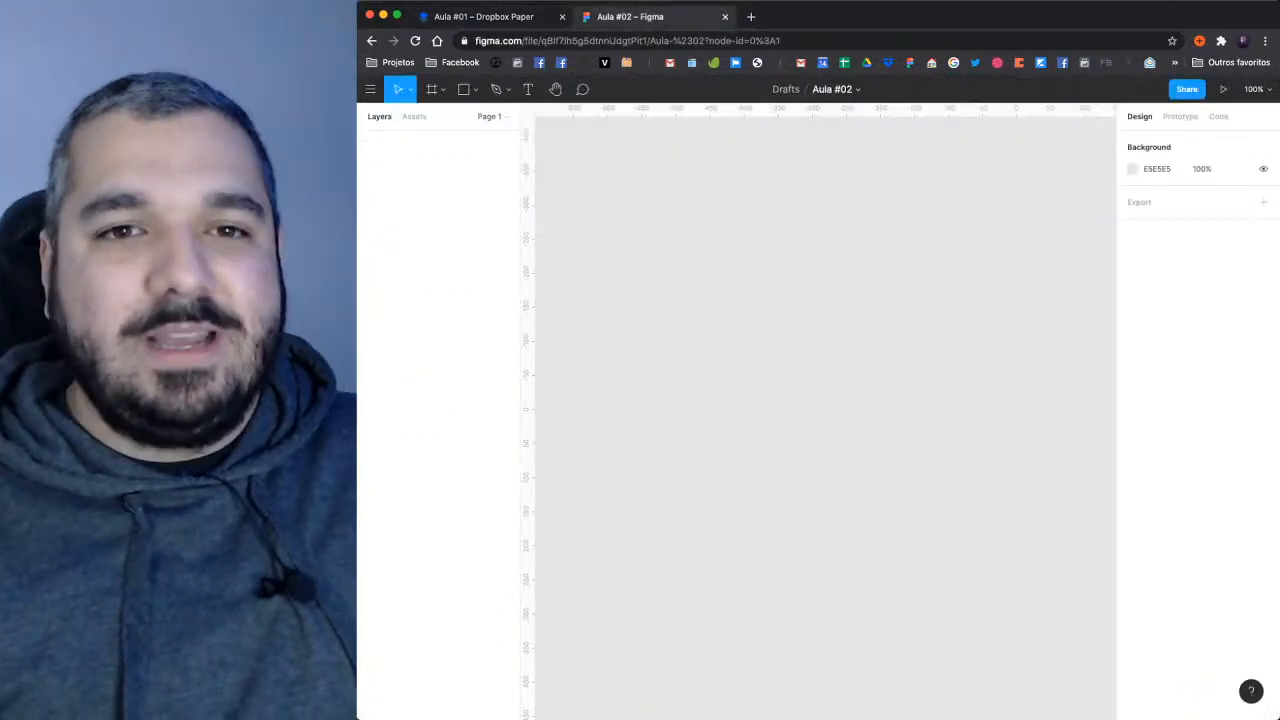
{"action": "key", "text": "super+backslash"}
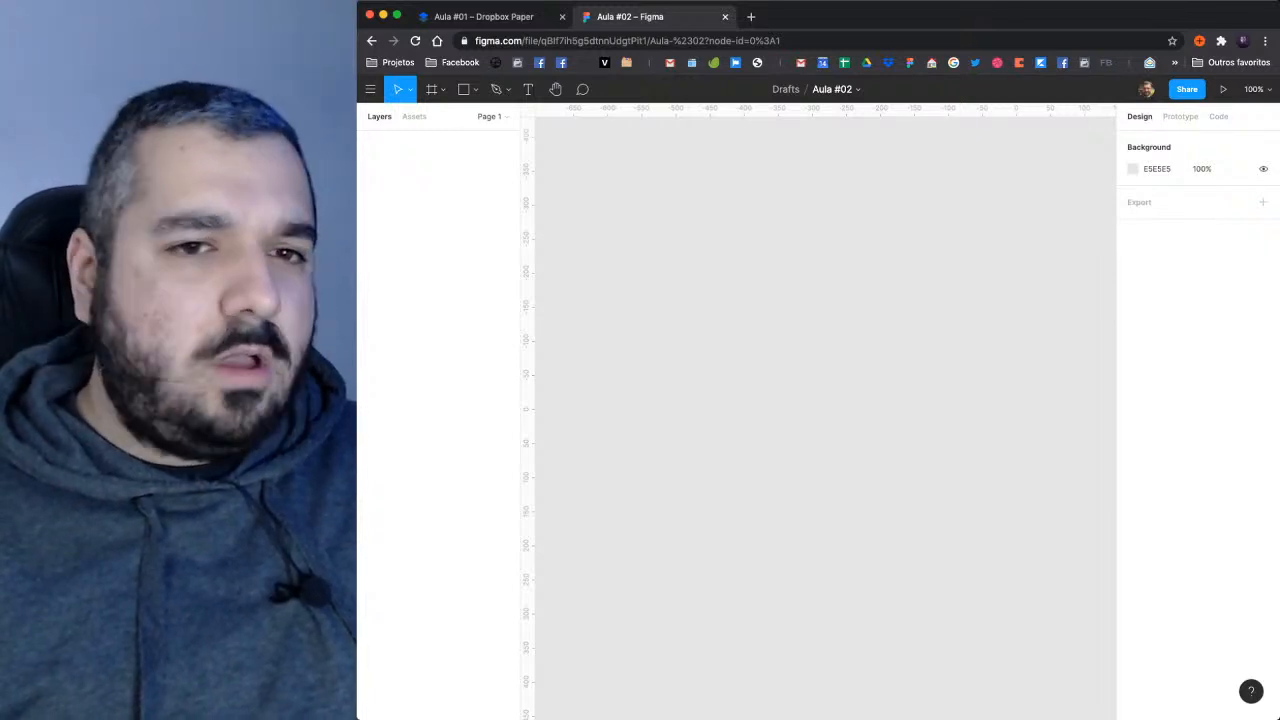
{"action": "left_click_drag", "start_coordinate": [614, 220], "coordinate": [728, 360]}
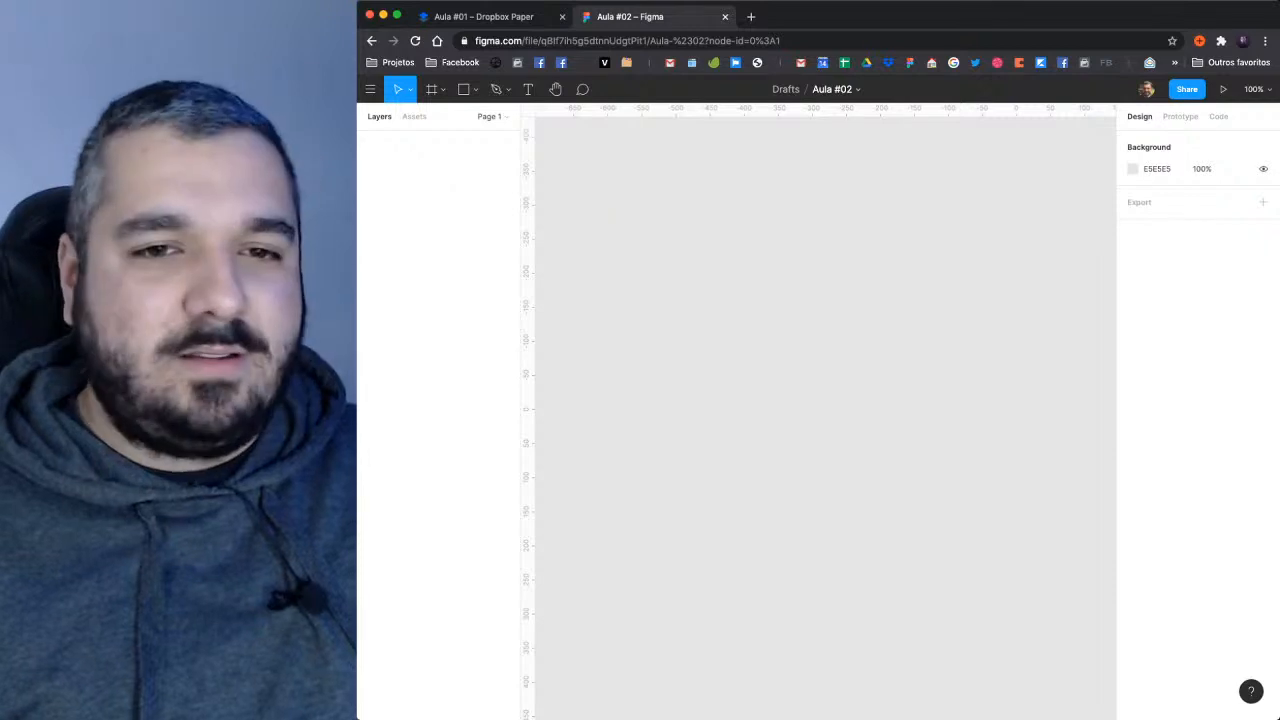
{"action": "left_click_drag", "start_coordinate": [690, 285], "coordinate": [849, 439]}
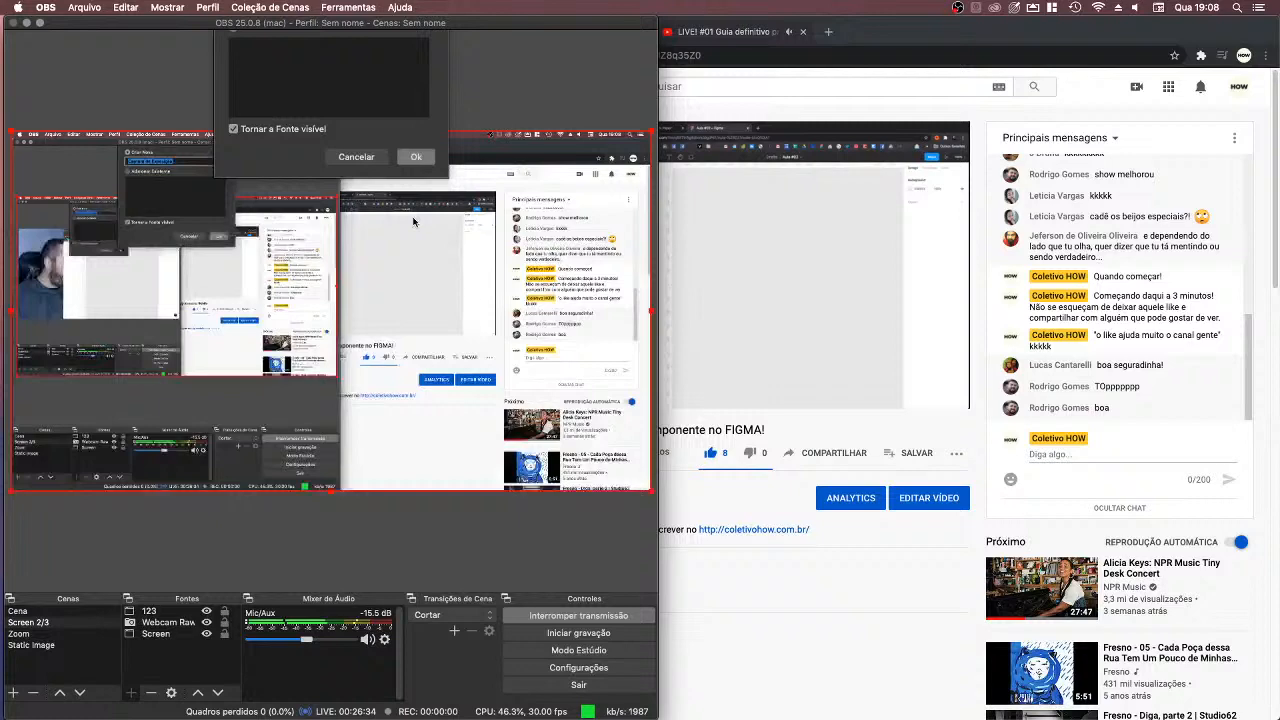
Step: In OBS, add a visible "Captura de Exposição" source and set its display (Exposição) to 1
{"action": "left_click", "coordinate": [416, 156]}
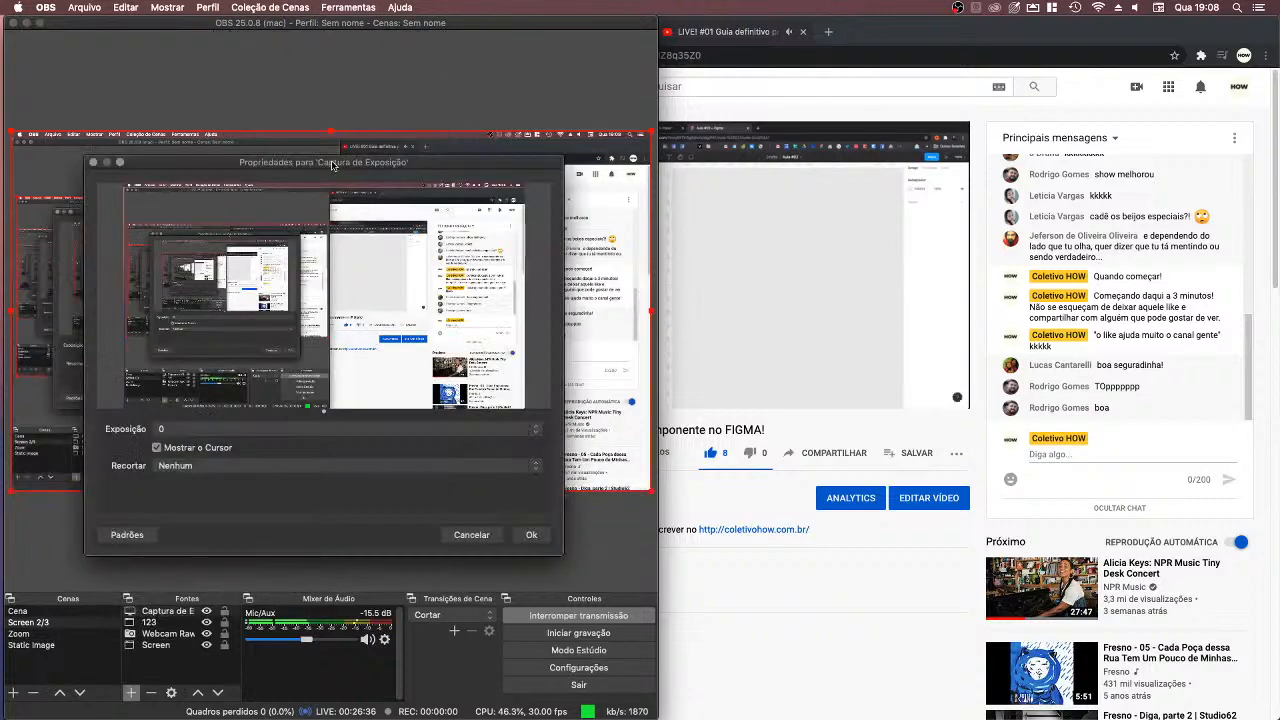
{"action": "left_click_drag", "start_coordinate": [332, 165], "coordinate": [382, 164]}
{"action": "left_click", "coordinate": [265, 429]}
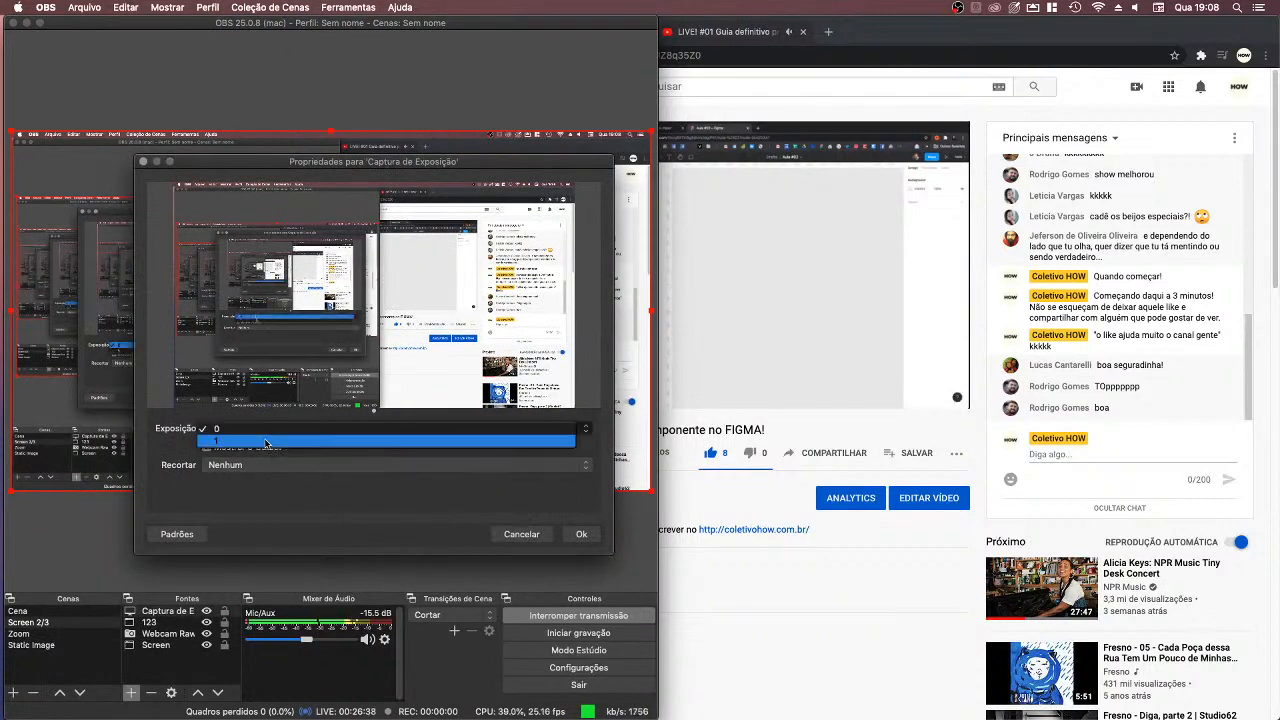
{"action": "left_click", "coordinate": [265, 441]}
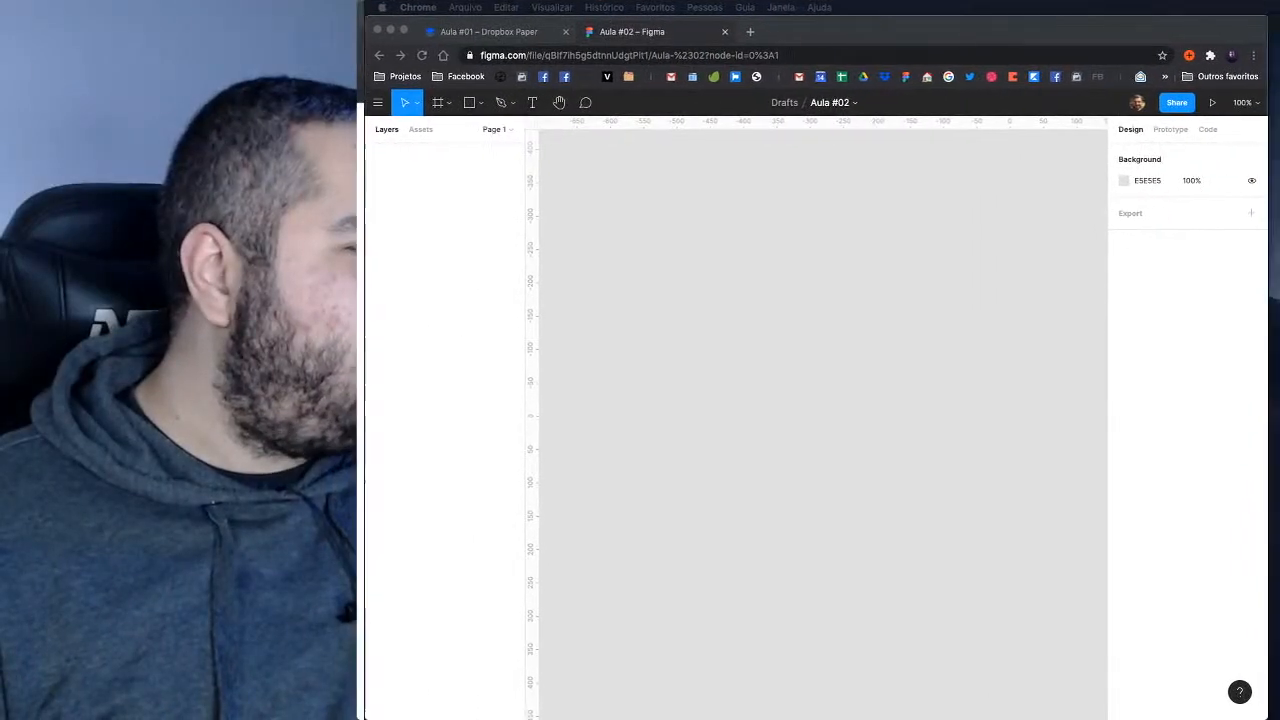
{"action": "left_click", "coordinate": [683, 302]}
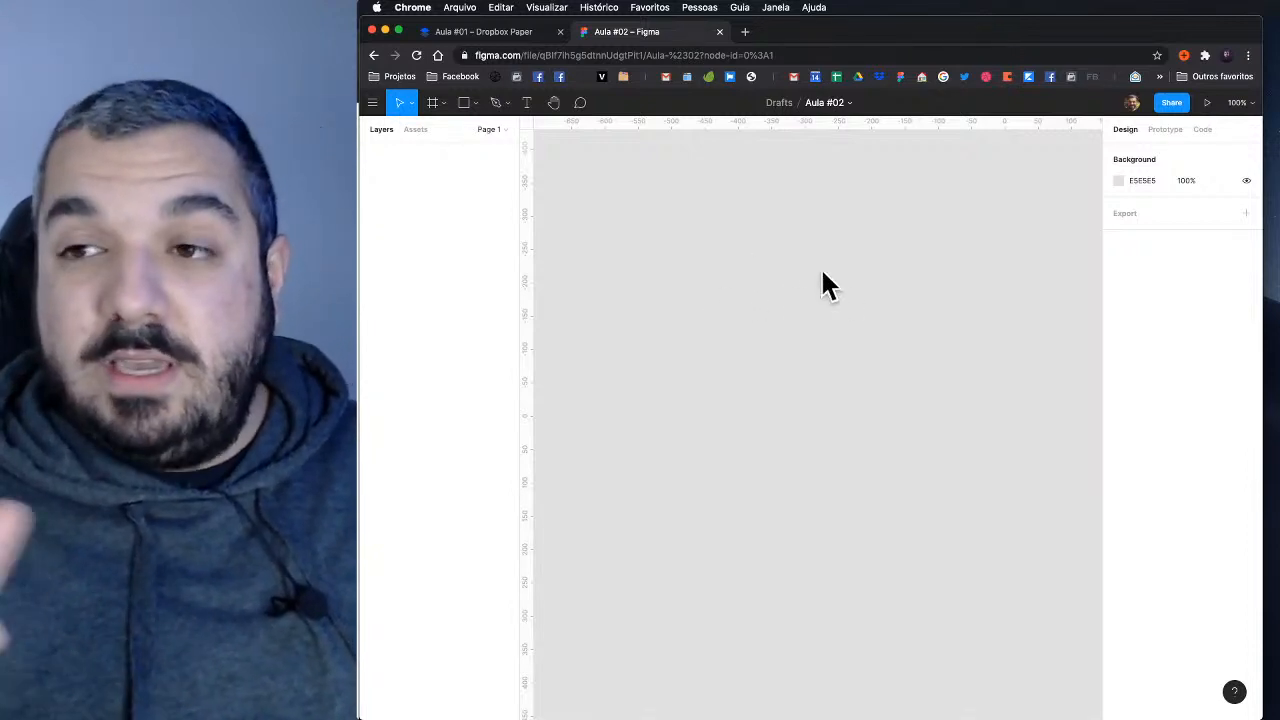
{"action": "left_click_drag", "start_coordinate": [778, 238], "coordinate": [940, 450]}
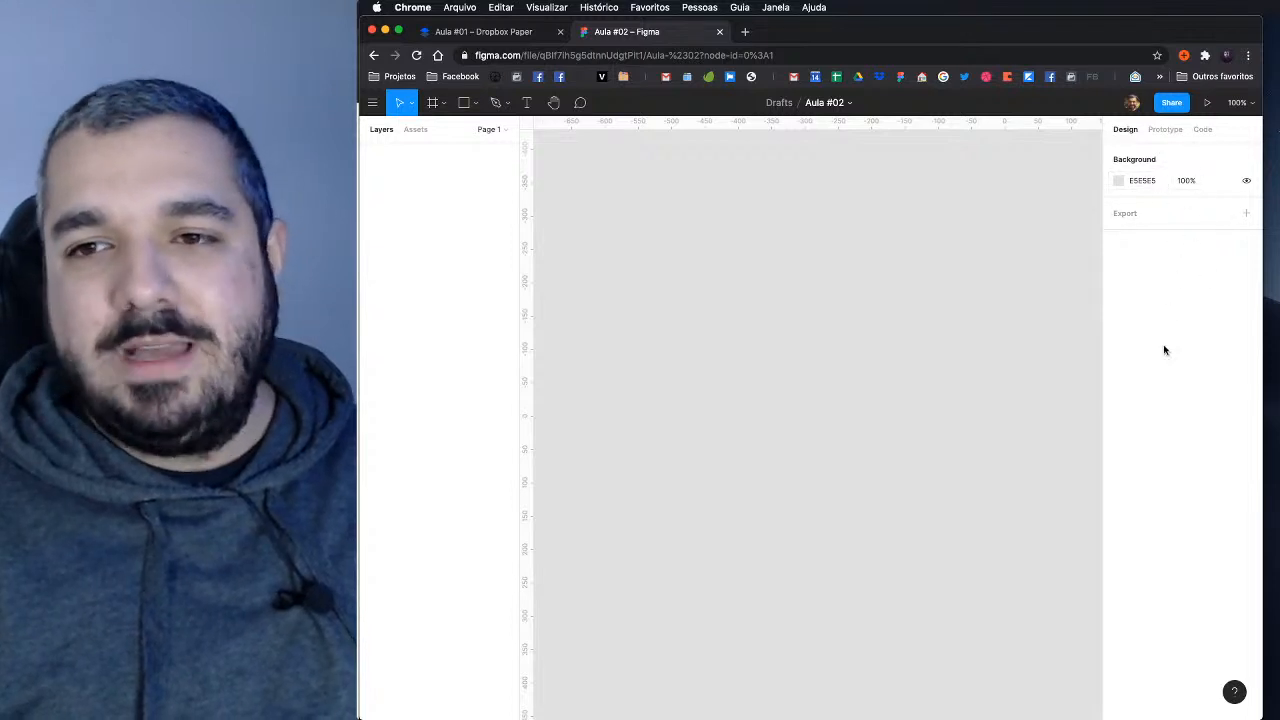
{"action": "scroll", "coordinate": [795, 282], "scroll_direction": "up", "scroll_amount": 5}
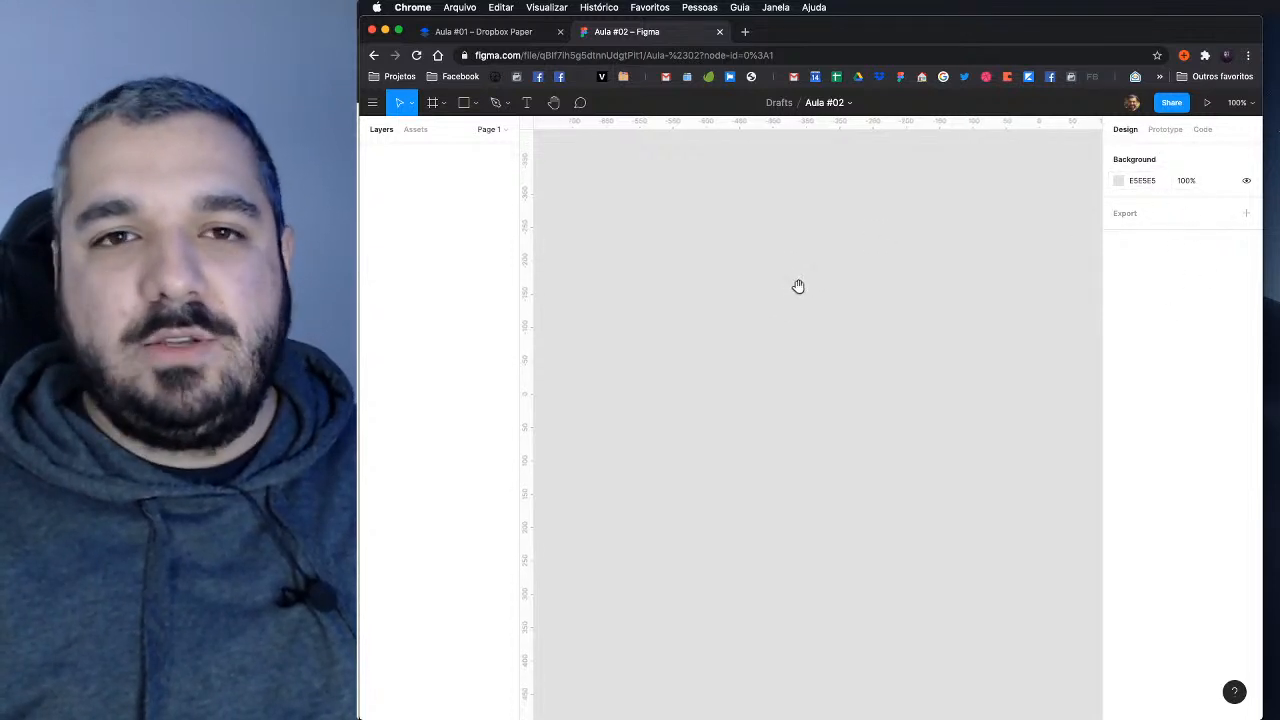
{"action": "scroll", "coordinate": [750, 280], "scroll_direction": "down", "scroll_amount": 5}
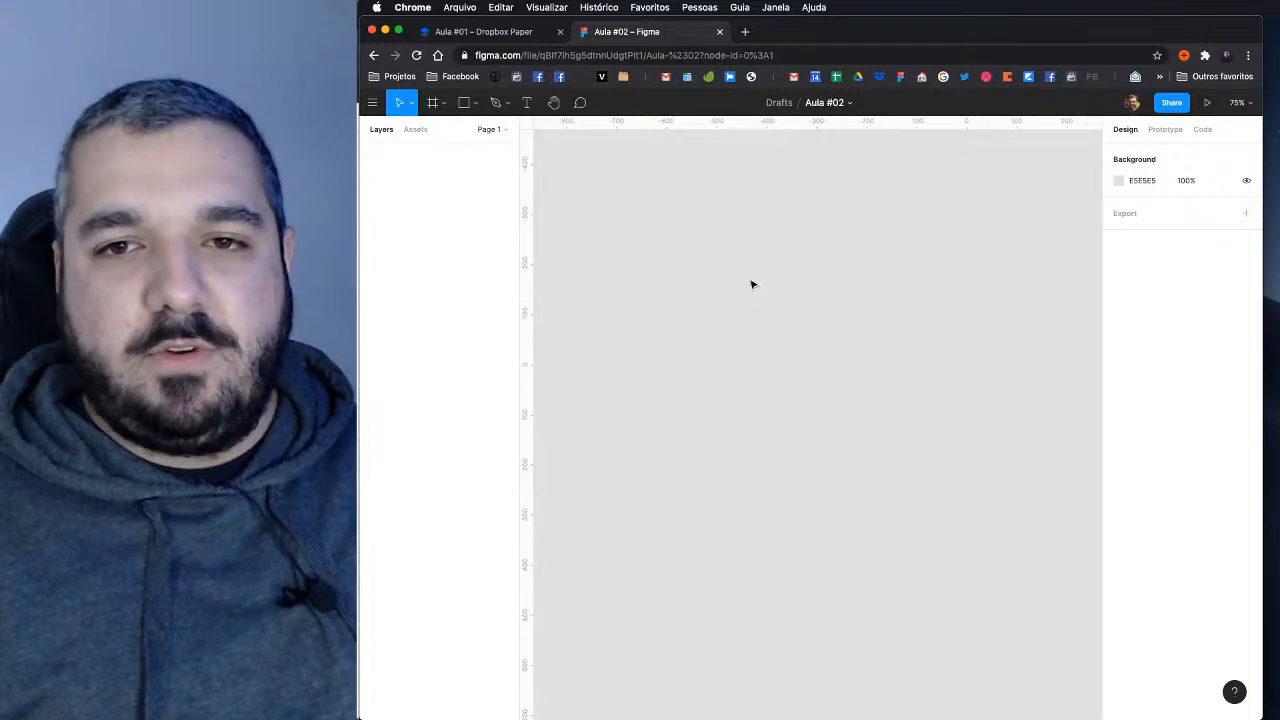
Step: Draw a rectangle about 369 × 112 on the empty Figma canvas and set its height to 32
{"action": "key", "text": "shift+0"}
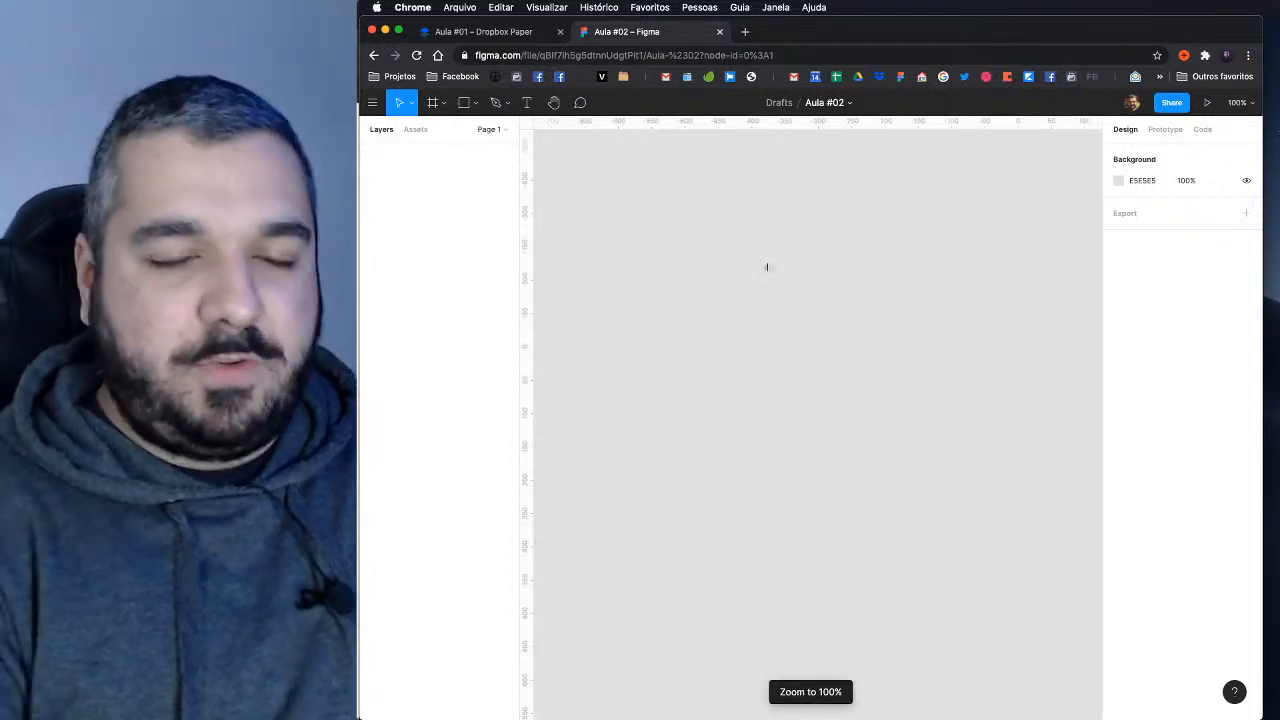
{"action": "key", "text": "r"}
{"action": "left_click_drag", "start_coordinate": [715, 220], "coordinate": [963, 298]}
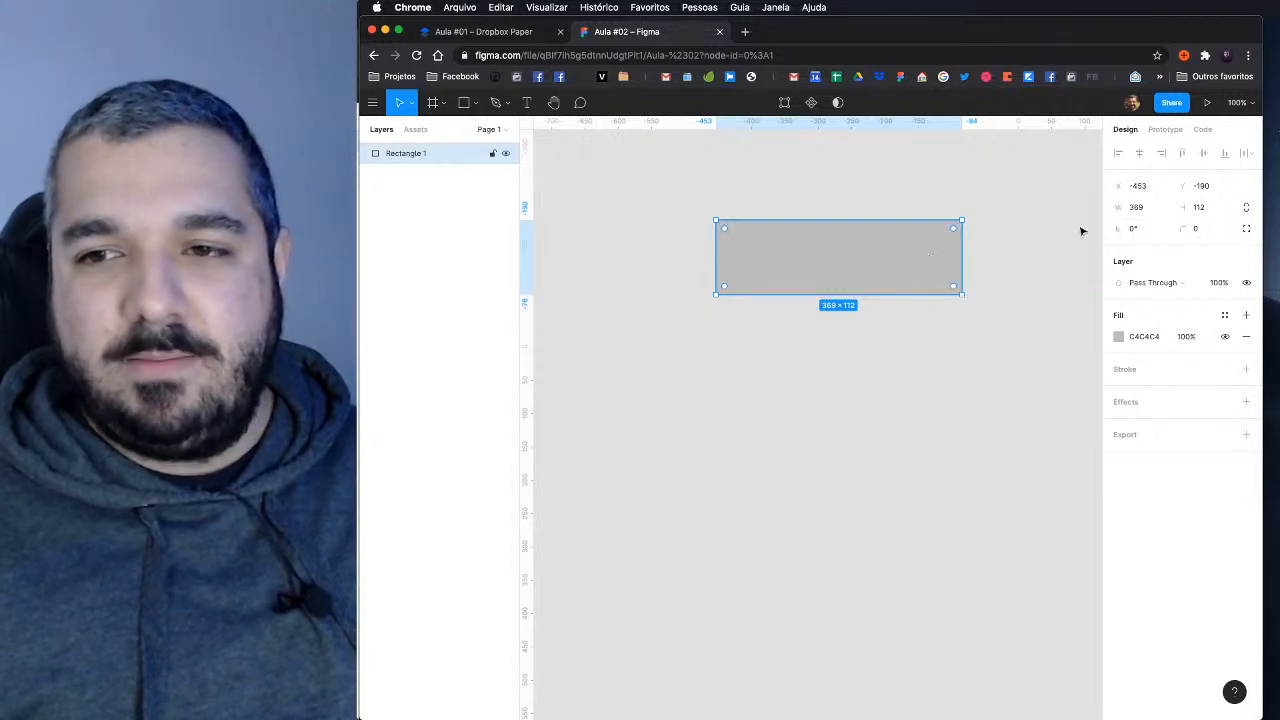
{"action": "left_click", "coordinate": [1212, 208]}
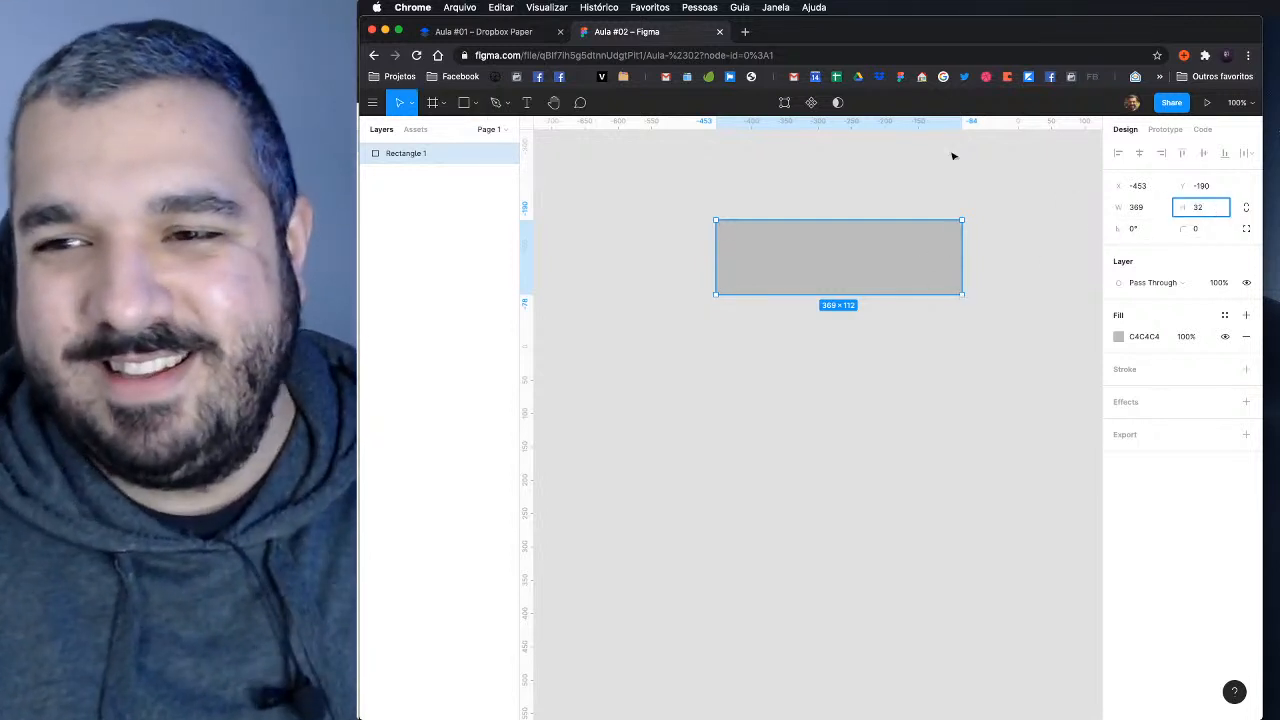
{"action": "left_click", "coordinate": [951, 154]}
Step: Capture the blue Convidar button from the Aula #01 Dropbox Paper page and paste the image into the Aula #02 Figma file
{"action": "left_click", "coordinate": [463, 32]}
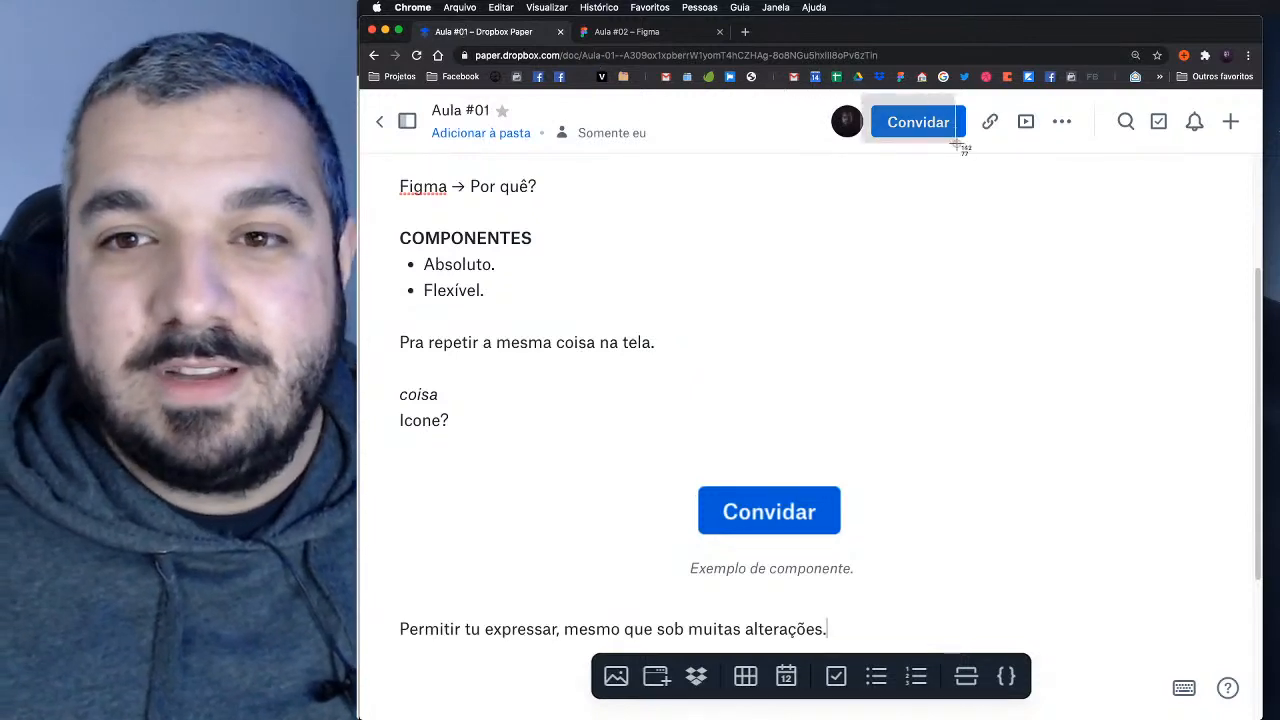
{"action": "left_click", "coordinate": [645, 33]}
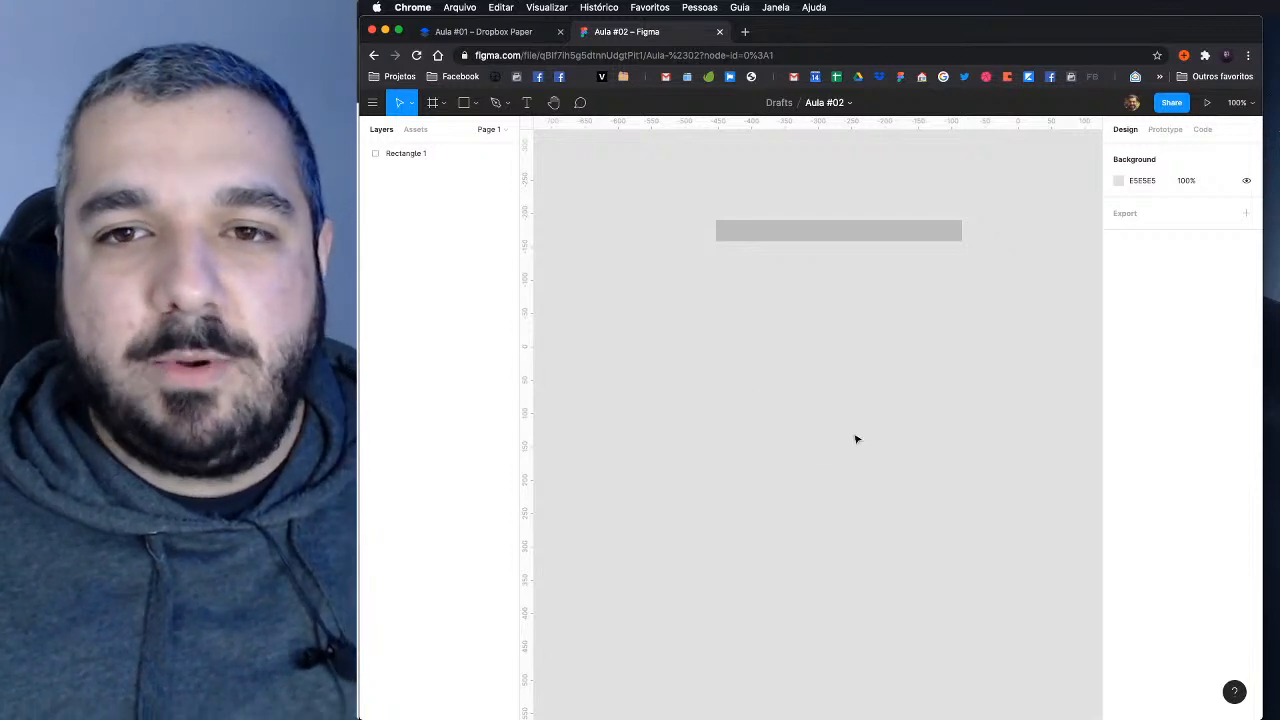
{"action": "key", "text": "super+v"}
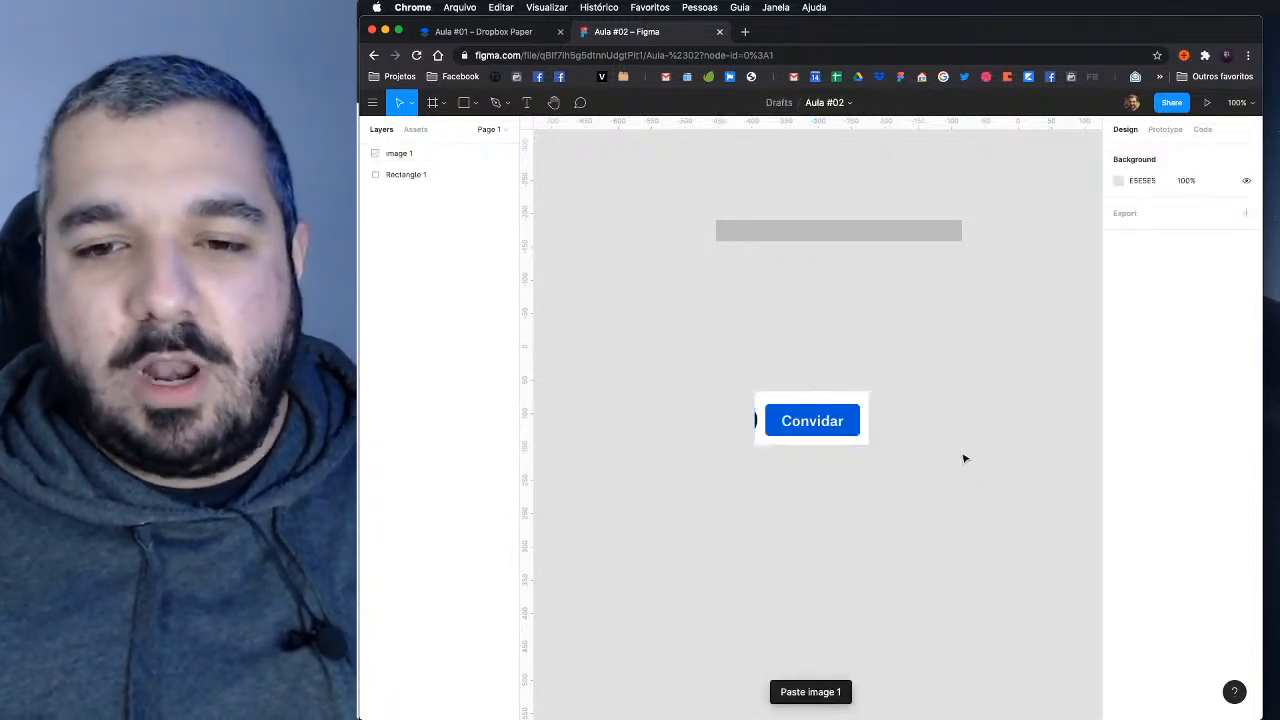
Step: Draw a second rectangle, roughly the size of the blue button, just beside the pasted Convidar image
{"action": "left_click", "coordinate": [476, 104]}
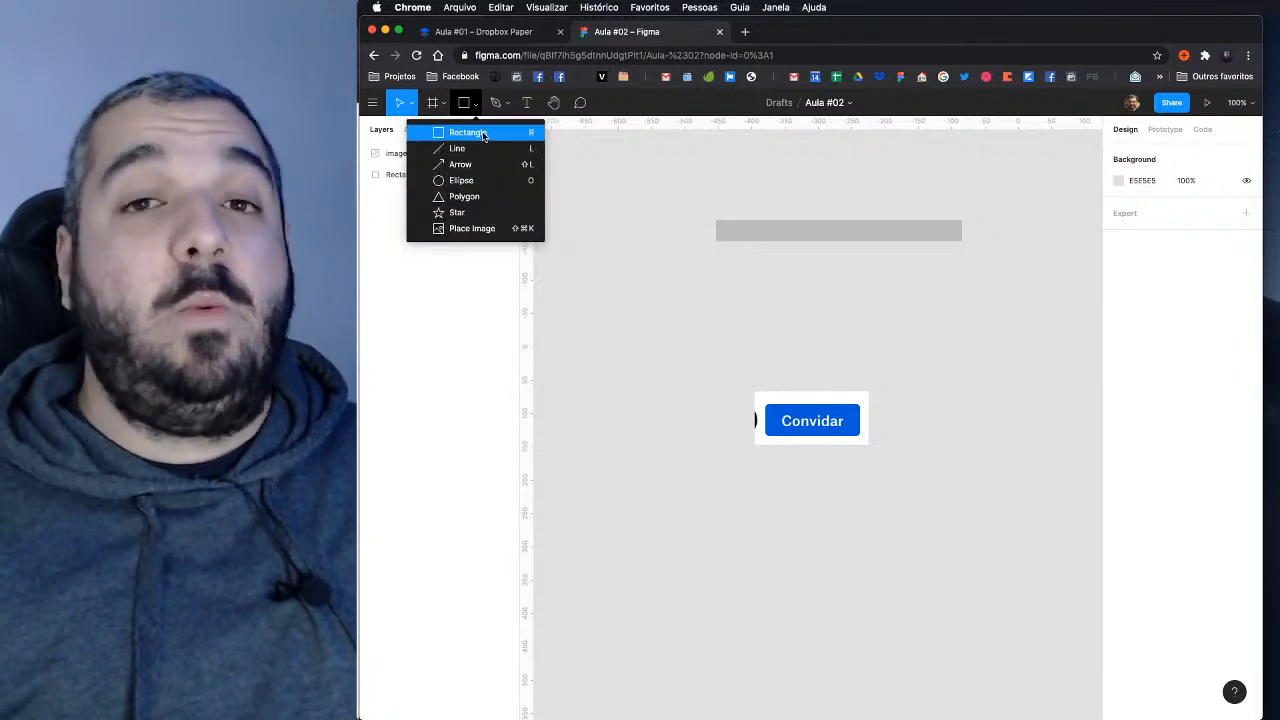
{"action": "left_click", "coordinate": [483, 133]}
{"action": "mouse_move", "coordinate": [877, 406]}
{"action": "left_mouse_down"}
{"action": "mouse_move", "coordinate": [929, 437]}
{"action": "mouse_move", "coordinate": [966, 437]}
{"action": "left_mouse_up"}
{"action": "left_click", "coordinate": [926, 356]}
{"action": "left_click_drag", "start_coordinate": [888, 352], "coordinate": [777, 241]}
Step: Add the text "Convidar" on top of the small grey rectangle
{"action": "left_click", "coordinate": [528, 104]}
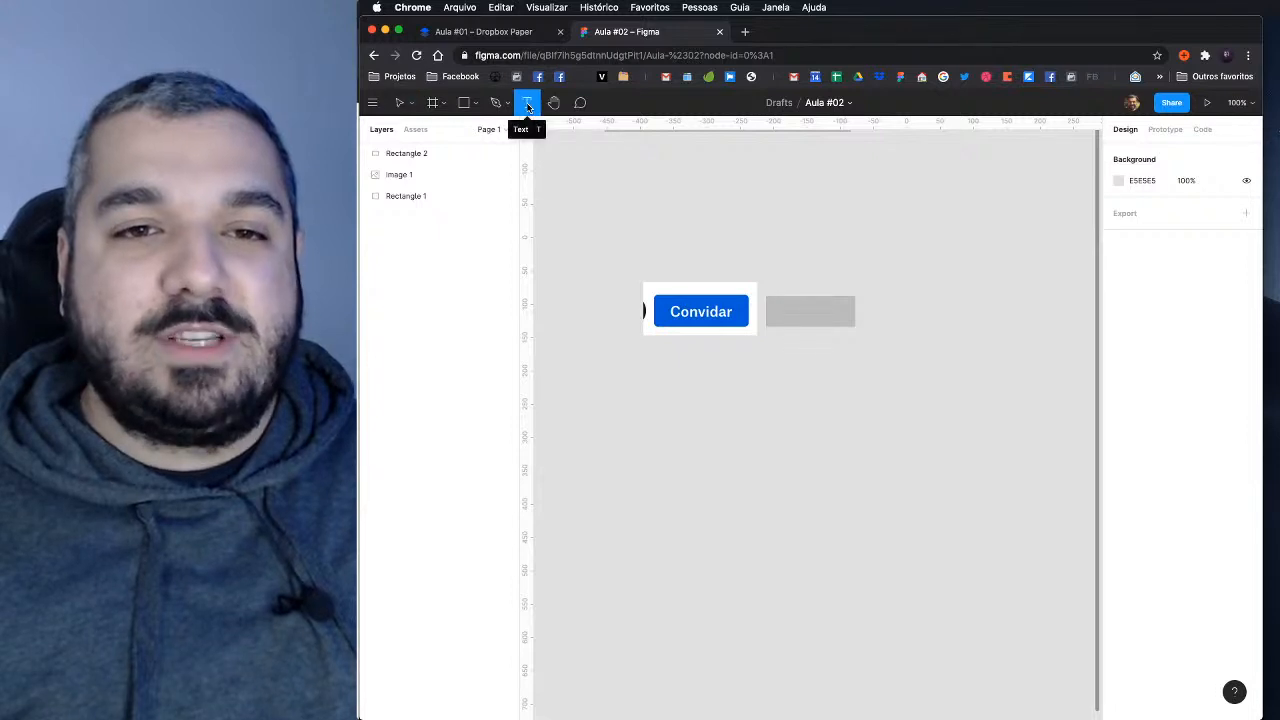
{"action": "left_click", "coordinate": [804, 318]}
{"action": "type", "text": "Co"}
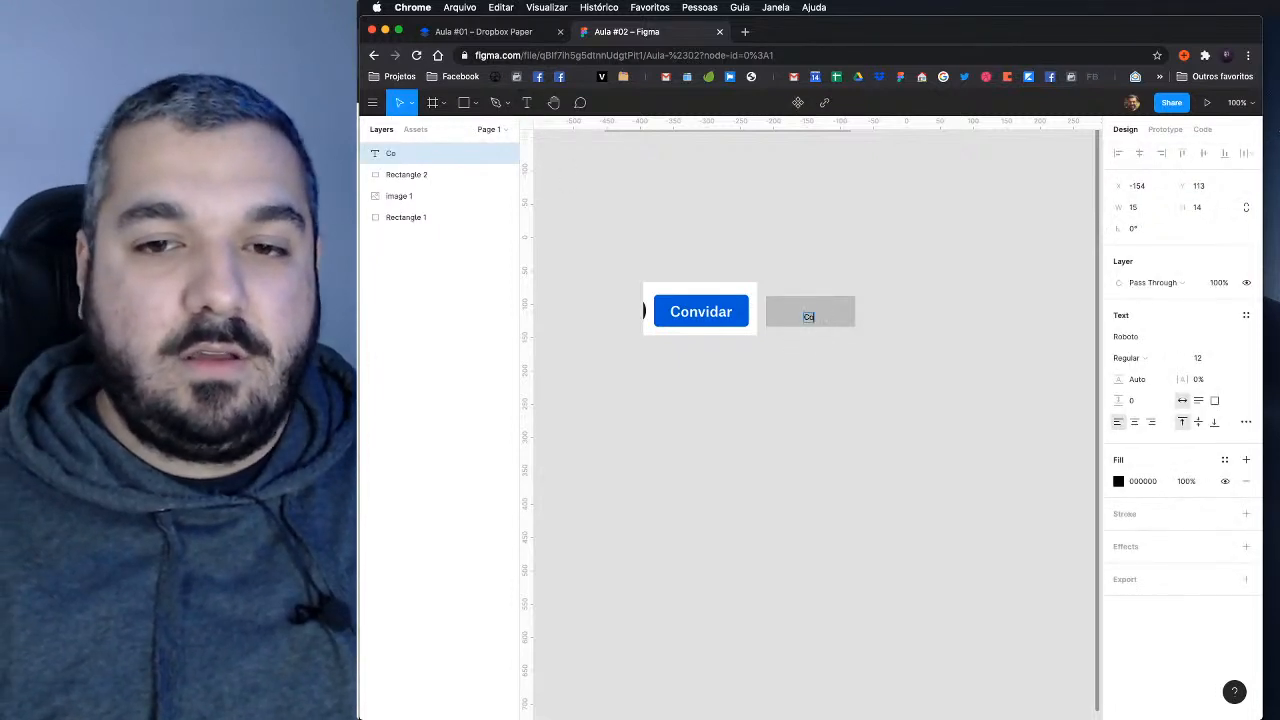
{"action": "type", "text": "nvidar"}
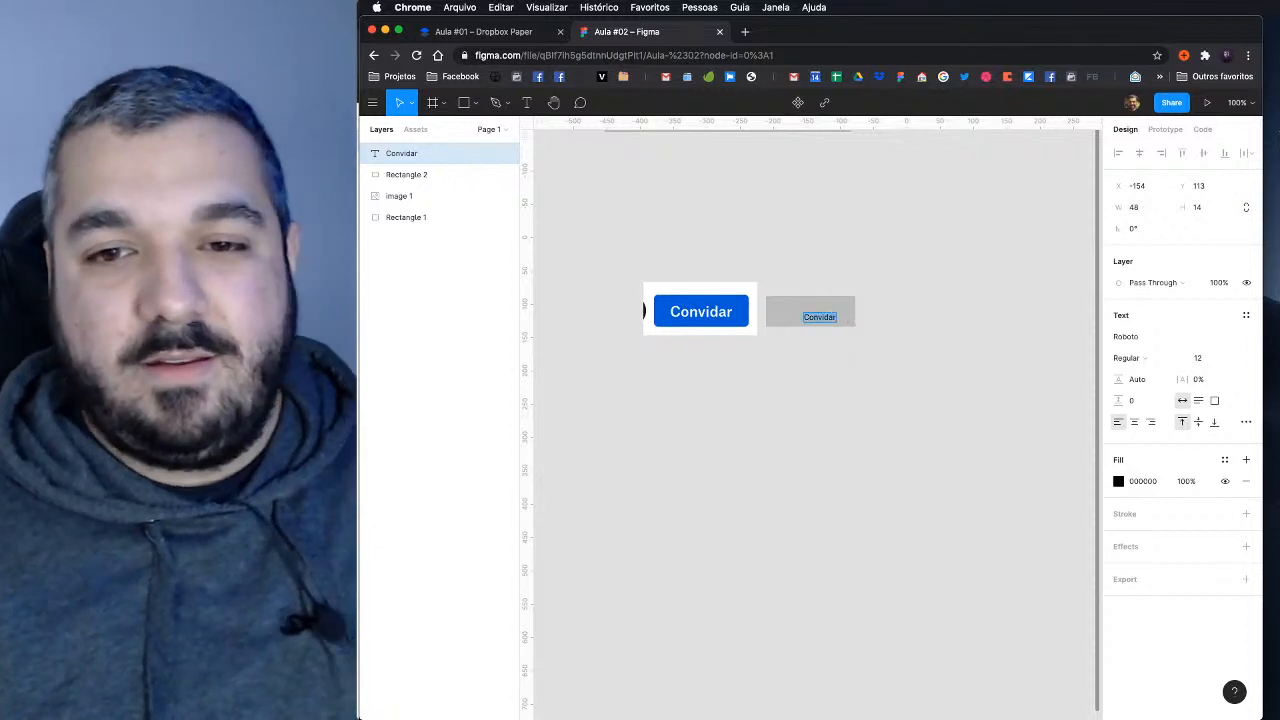
{"action": "key", "text": "Escape"}
{"action": "left_click", "coordinate": [800, 372]}
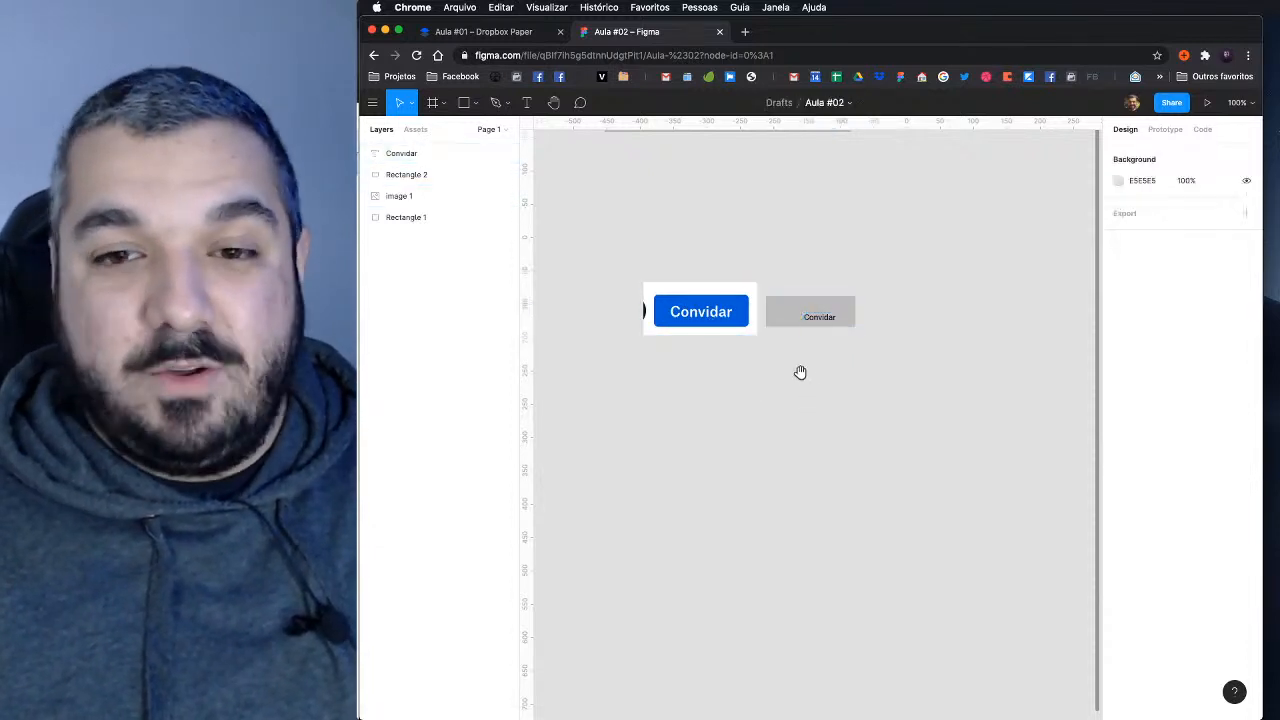
Step: Centre the Convidar text and the small grey rectangle on each other horizontally and vertically
{"action": "scroll", "coordinate": [800, 389], "scroll_direction": "up", "scroll_amount": 2}
{"action": "scroll", "coordinate": [800, 389], "scroll_direction": "left", "scroll_amount": 2}
{"action": "left_click_drag", "start_coordinate": [857, 416], "coordinate": [866, 300]}
{"action": "left_click", "coordinate": [1139, 153]}
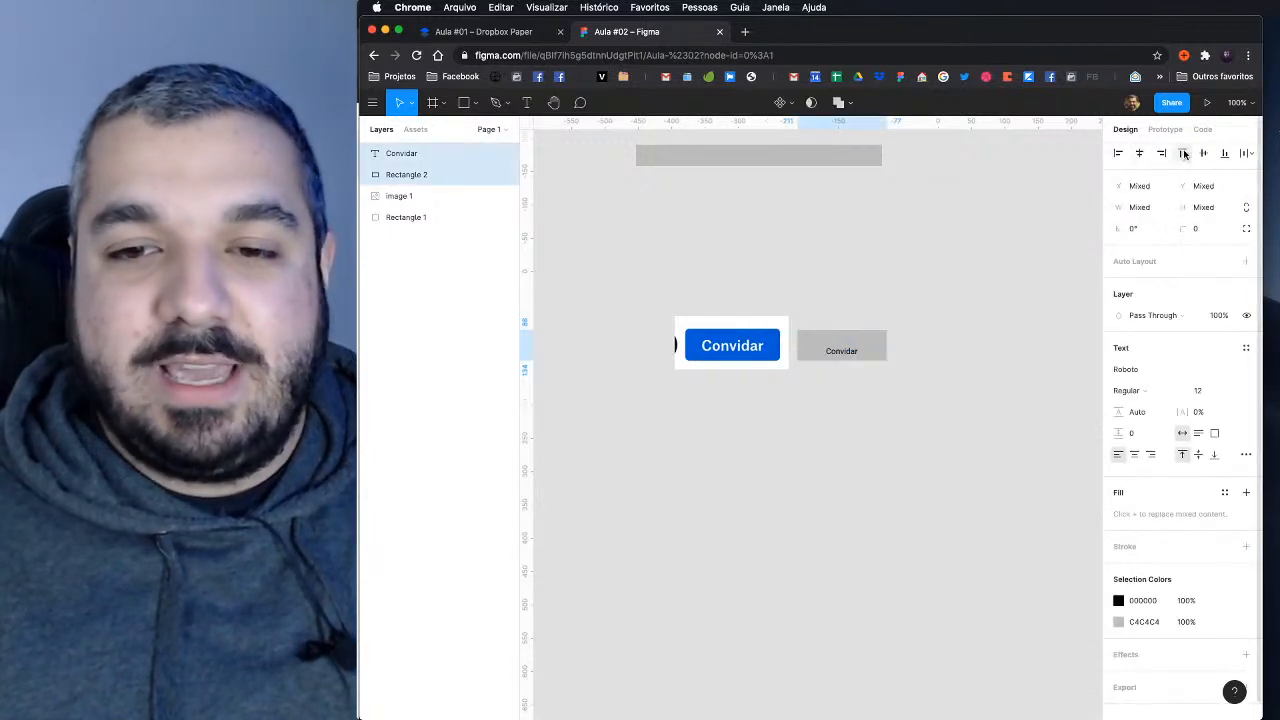
{"action": "left_click", "coordinate": [1203, 153]}
{"action": "left_click", "coordinate": [831, 309]}
Step: Shrink the pasted image, the small grey rectangle and the Convidar text together as one selection
{"action": "scroll", "coordinate": [831, 309], "scroll_direction": "up", "scroll_amount": 5}
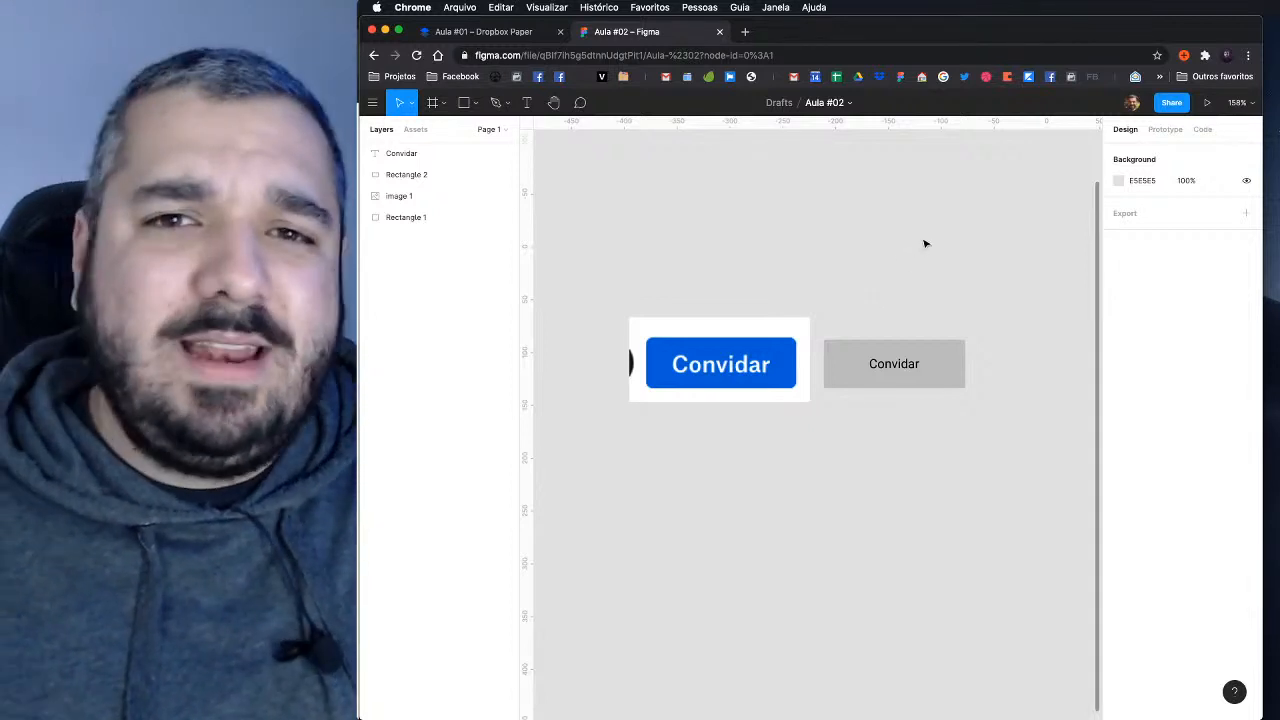
{"action": "scroll", "coordinate": [894, 283], "scroll_direction": "down", "scroll_amount": 2}
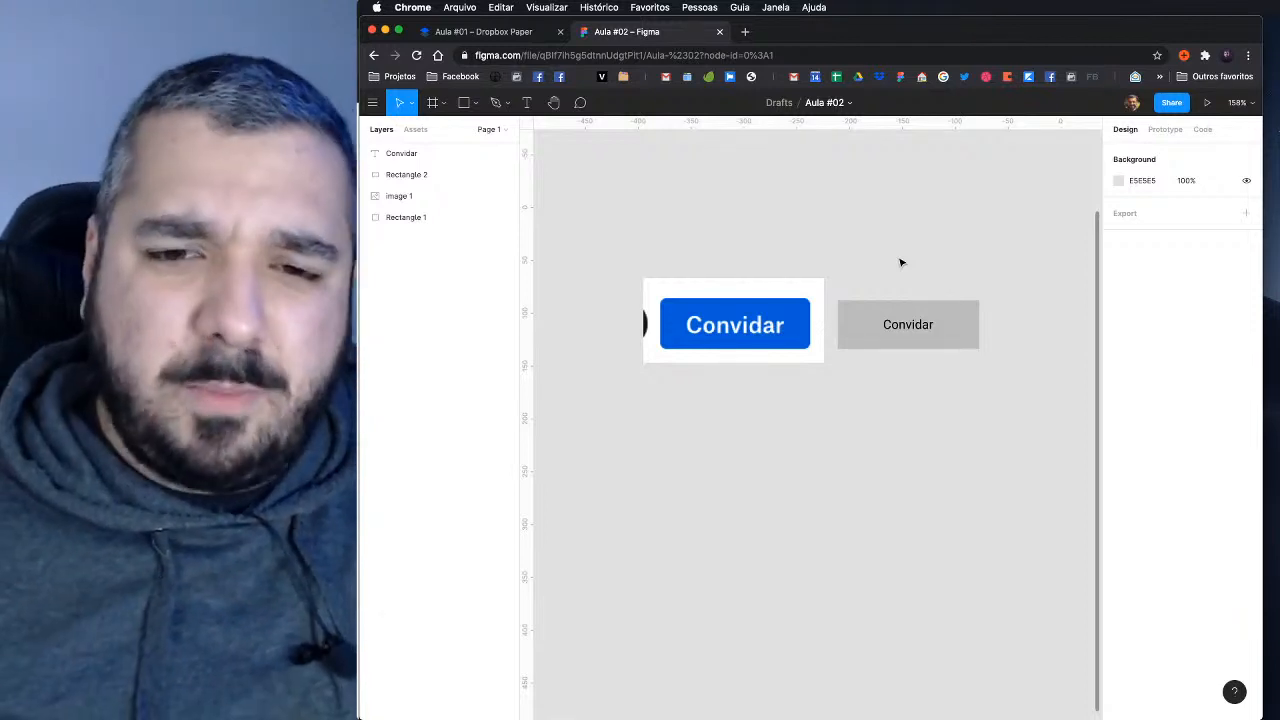
{"action": "left_click_drag", "start_coordinate": [648, 220], "coordinate": [980, 405]}
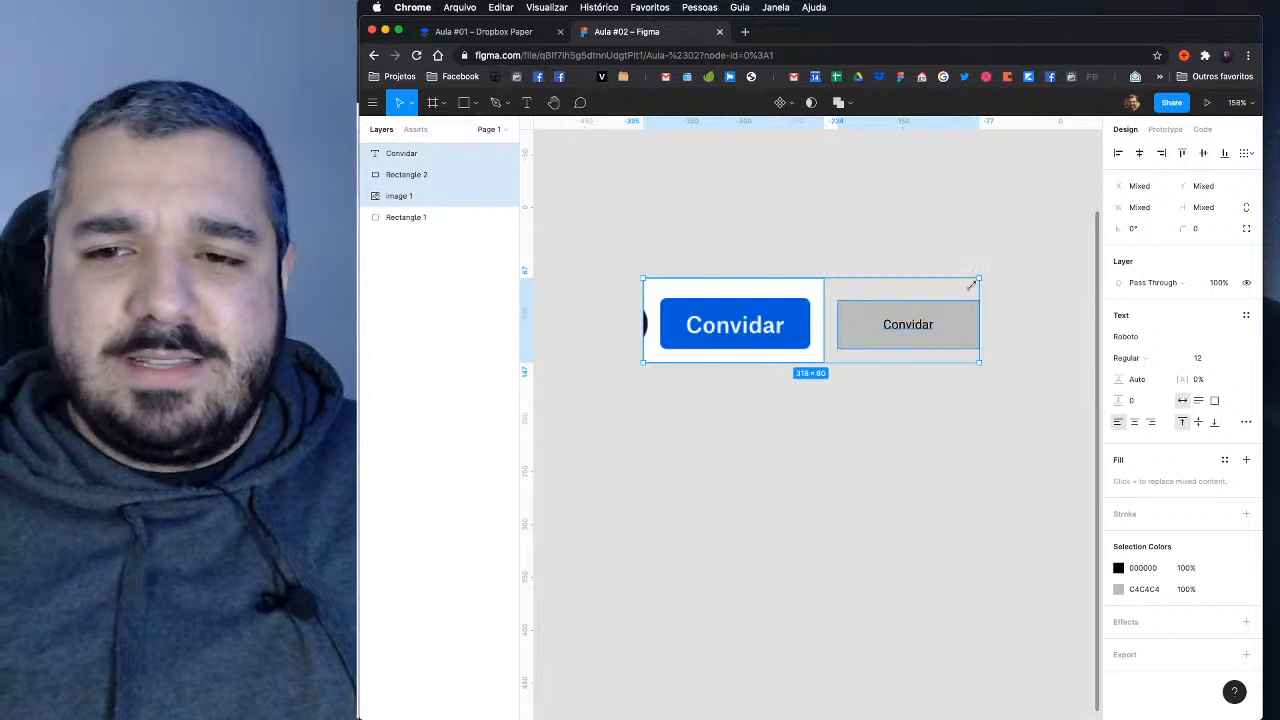
{"action": "left_click_drag", "start_coordinate": [971, 285], "coordinate": [945, 300]}
{"action": "left_click", "coordinate": [953, 252]}
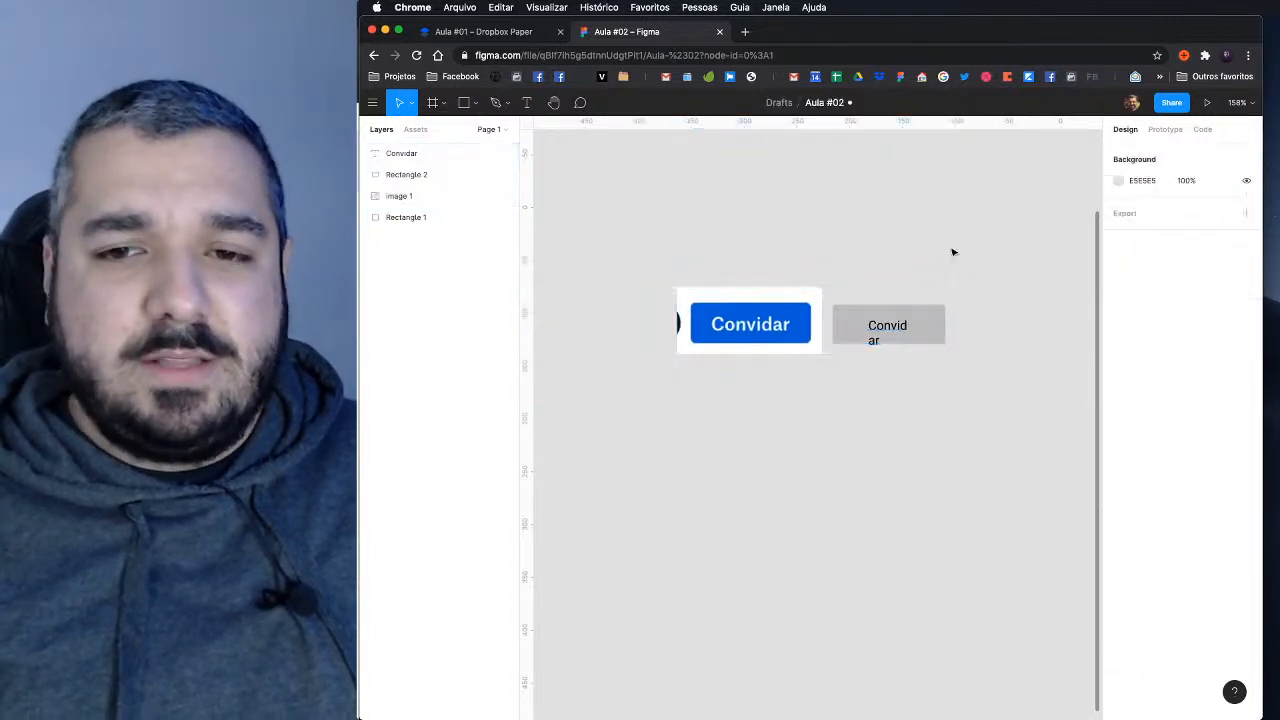
Step: Set the Convidar text beside the pasted image to auto width and recentre it over the small grey rectangle
{"action": "scroll", "coordinate": [897, 277], "scroll_direction": "up", "scroll_amount": 5, "text": "ctrl"}
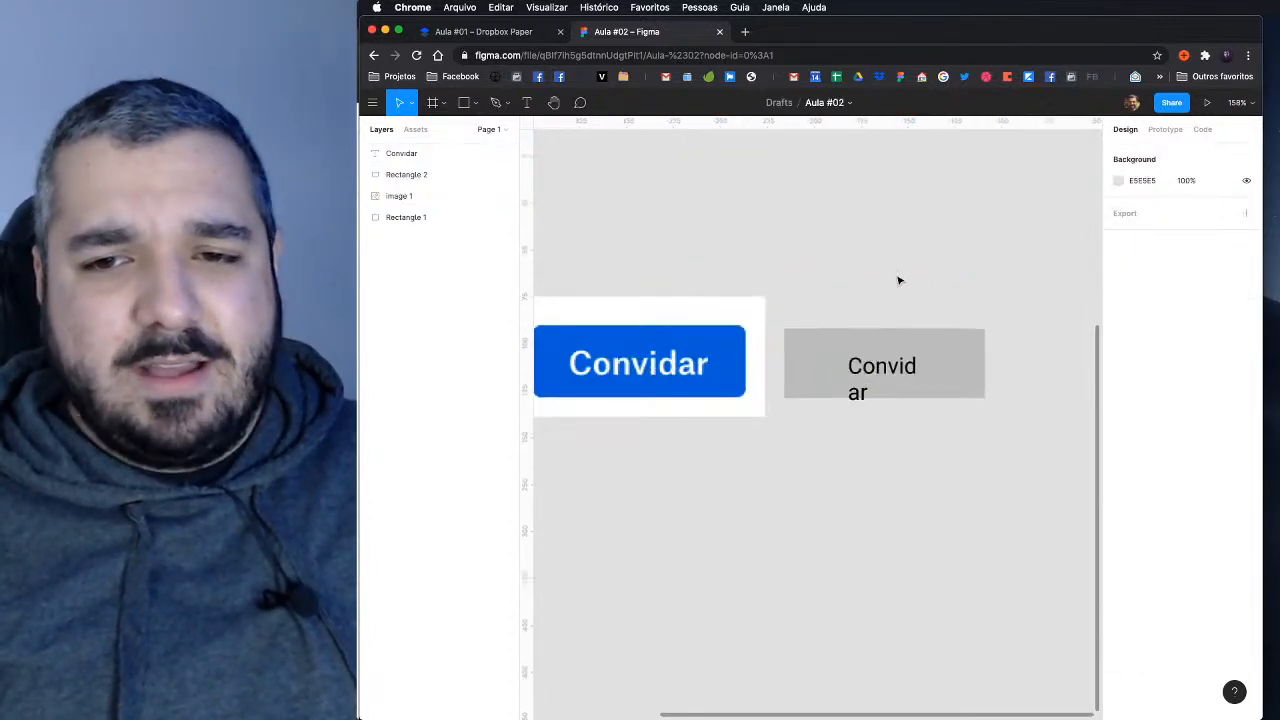
{"action": "left_click", "coordinate": [878, 377]}
{"action": "scroll", "coordinate": [889, 241], "scroll_direction": "down", "scroll_amount": 2}
{"action": "scroll", "coordinate": [889, 241], "scroll_direction": "left", "scroll_amount": 2}
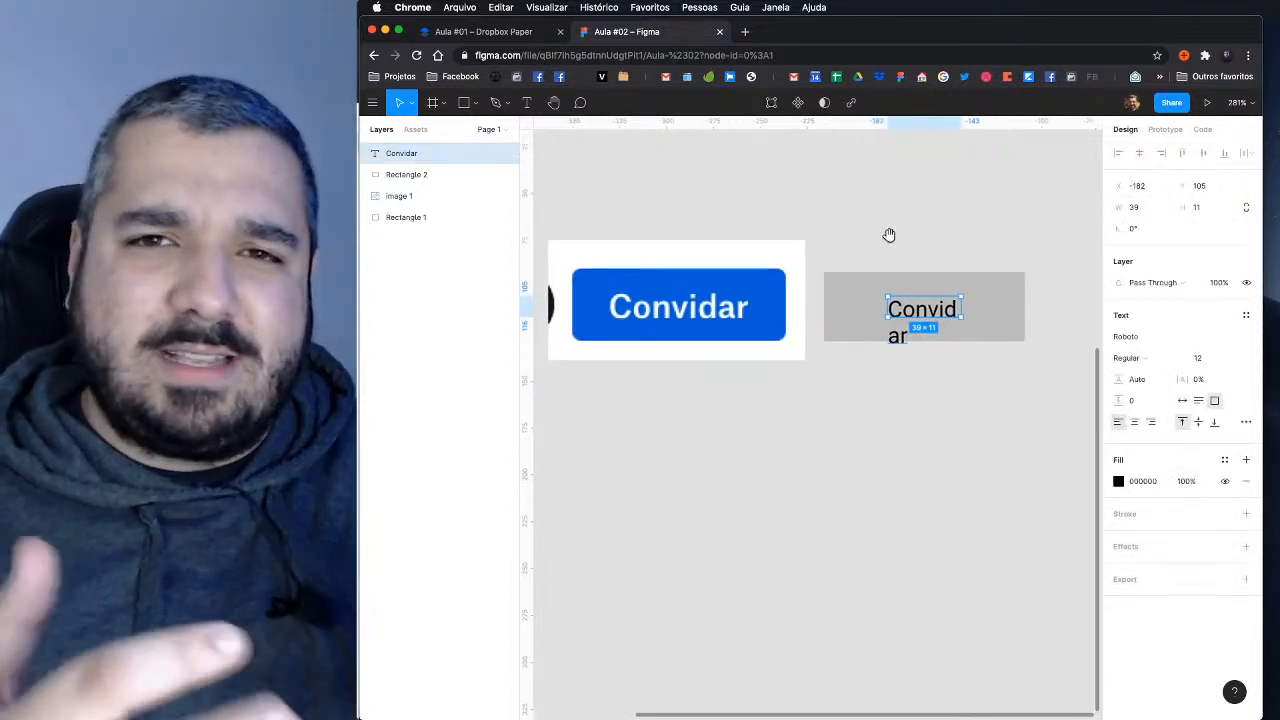
{"action": "scroll", "coordinate": [889, 236], "scroll_direction": "down", "scroll_amount": 2}
{"action": "scroll", "coordinate": [889, 236], "scroll_direction": "left", "scroll_amount": 1}
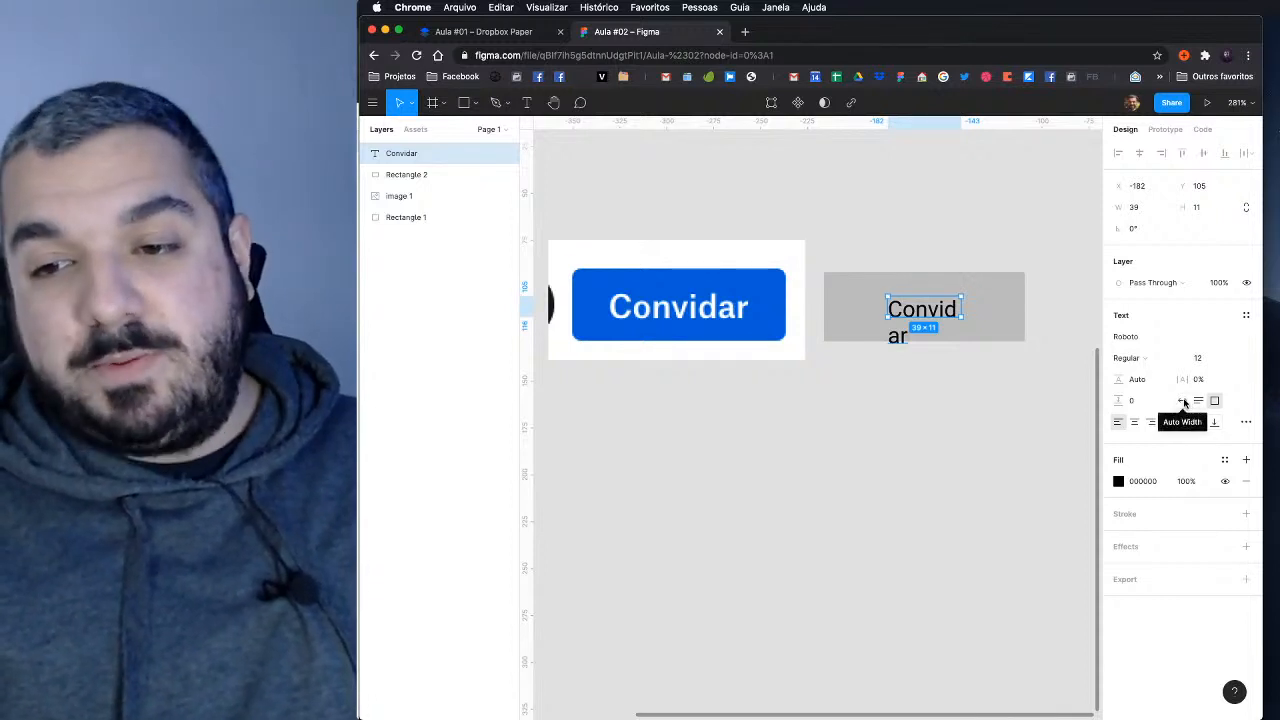
{"action": "left_click", "coordinate": [1183, 401]}
{"action": "left_click_drag", "start_coordinate": [943, 320], "coordinate": [933, 320]}
Step: Shrink the pasted Convidar image about its centre to 95 × 44
{"action": "left_click", "coordinate": [783, 240]}
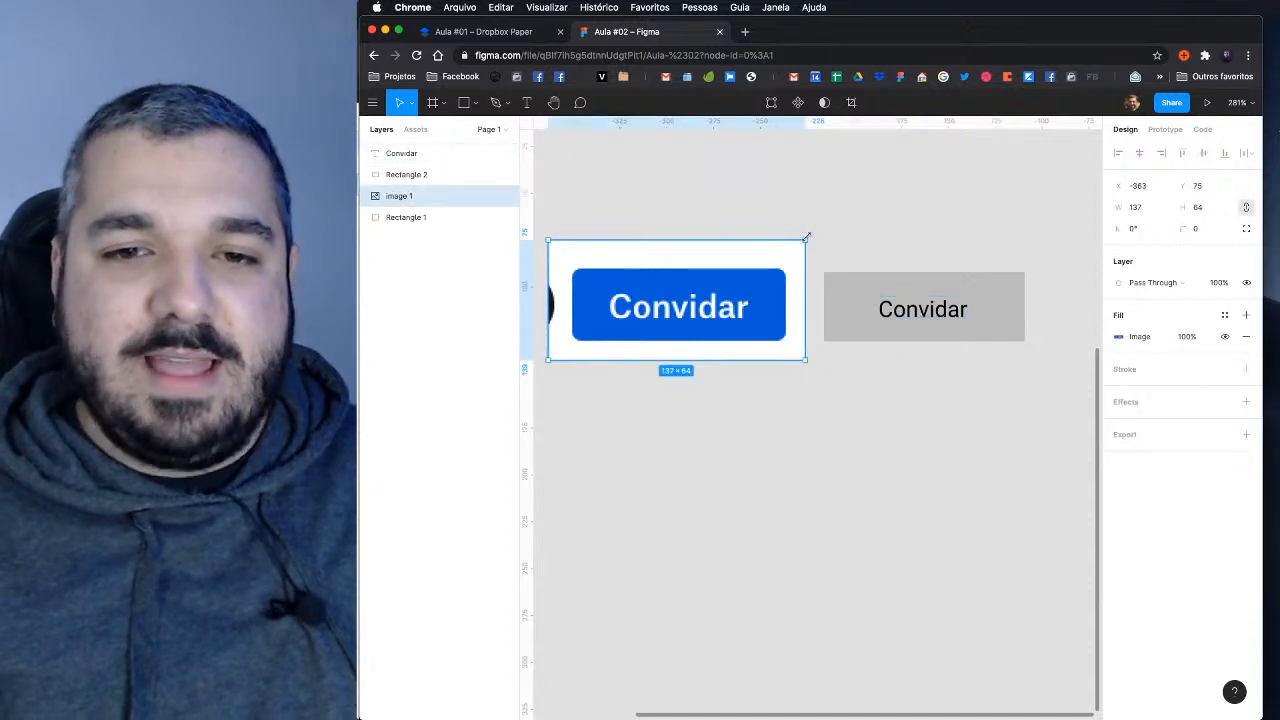
{"action": "left_click_drag", "start_coordinate": [806, 237], "coordinate": [765, 259]}
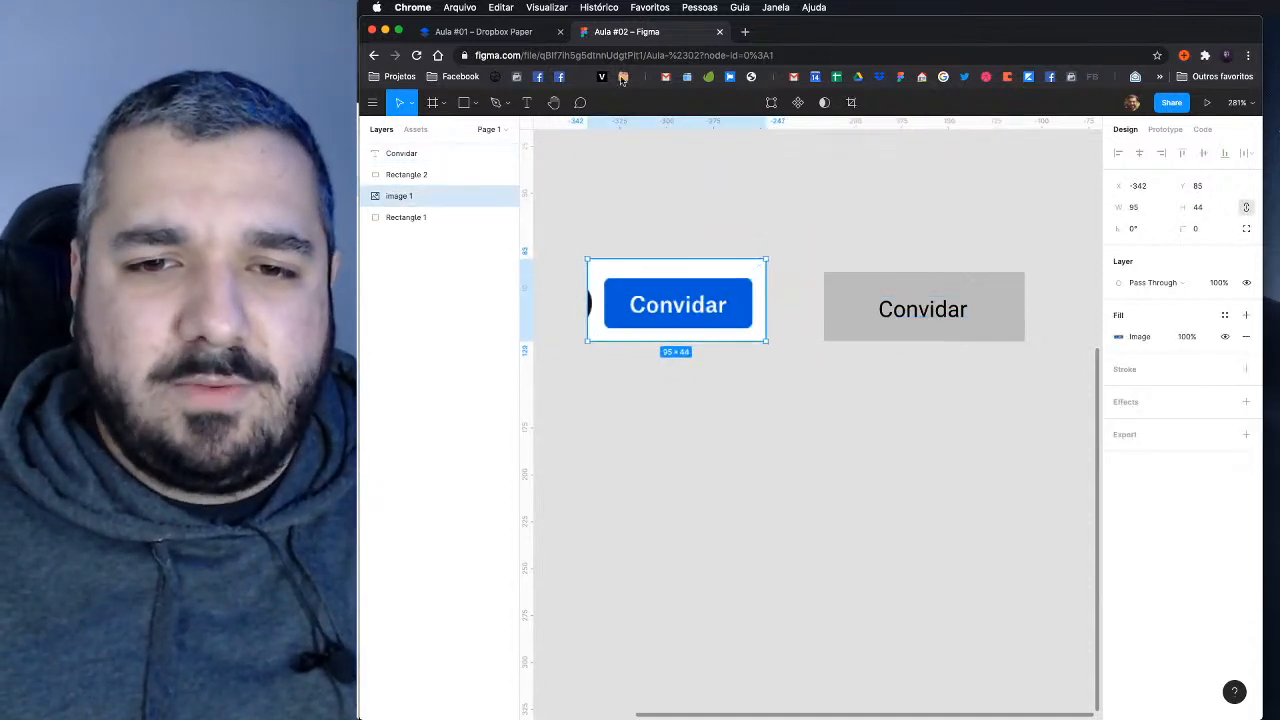
{"action": "key", "text": "Escape"}
Step: Capture the header toolbar of the Aula #01 notes in Dropbox Paper at default page zoom and return to Figma
{"action": "left_click", "coordinate": [536, 32]}
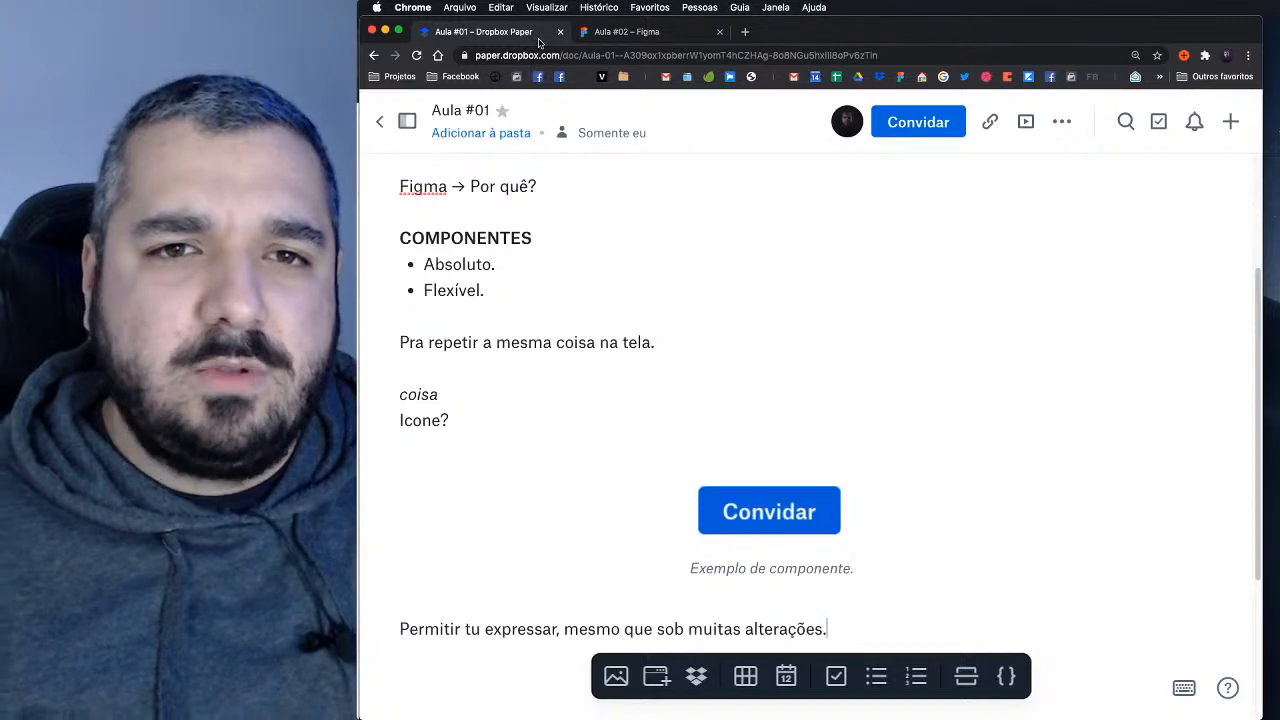
{"action": "key", "text": "super+0"}
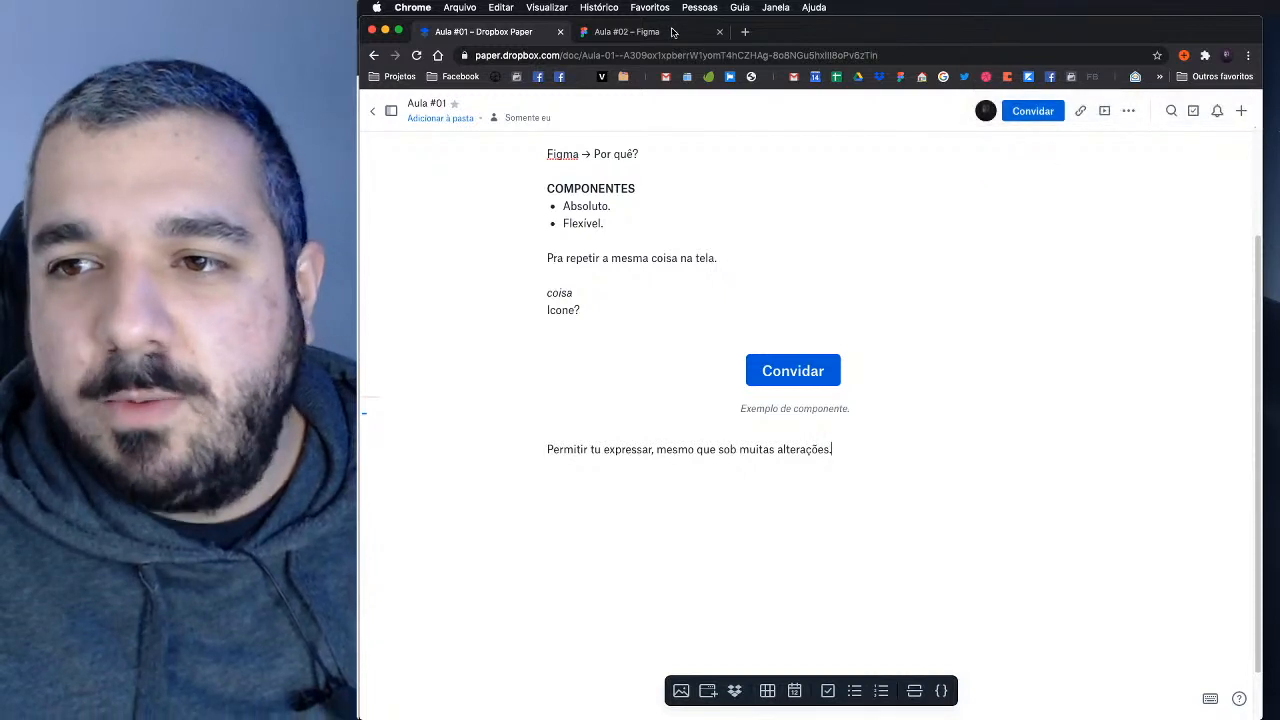
{"action": "left_click", "coordinate": [670, 33]}
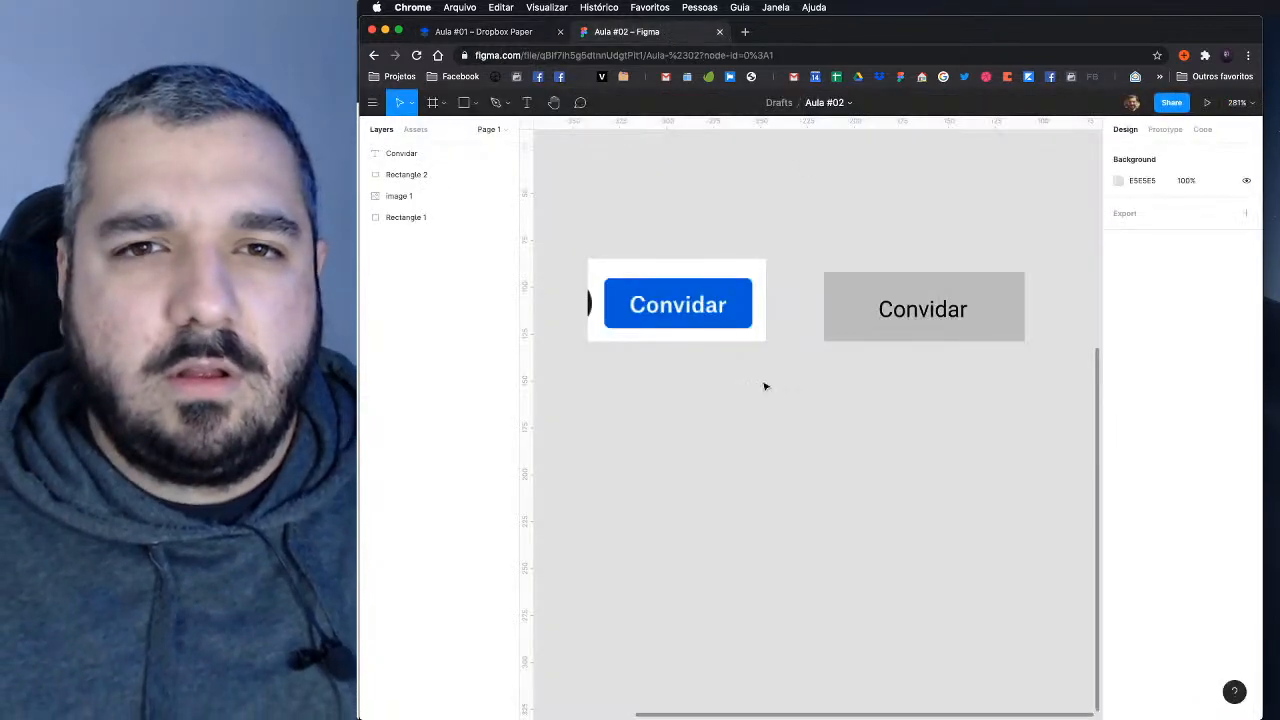
Step: Paste the header toolbar capture into the canvas, just beneath the Convidar image and the small grey rectangle
{"action": "key", "text": "super+v"}
{"action": "scroll", "coordinate": [771, 377], "scroll_direction": "down", "scroll_amount": 5}
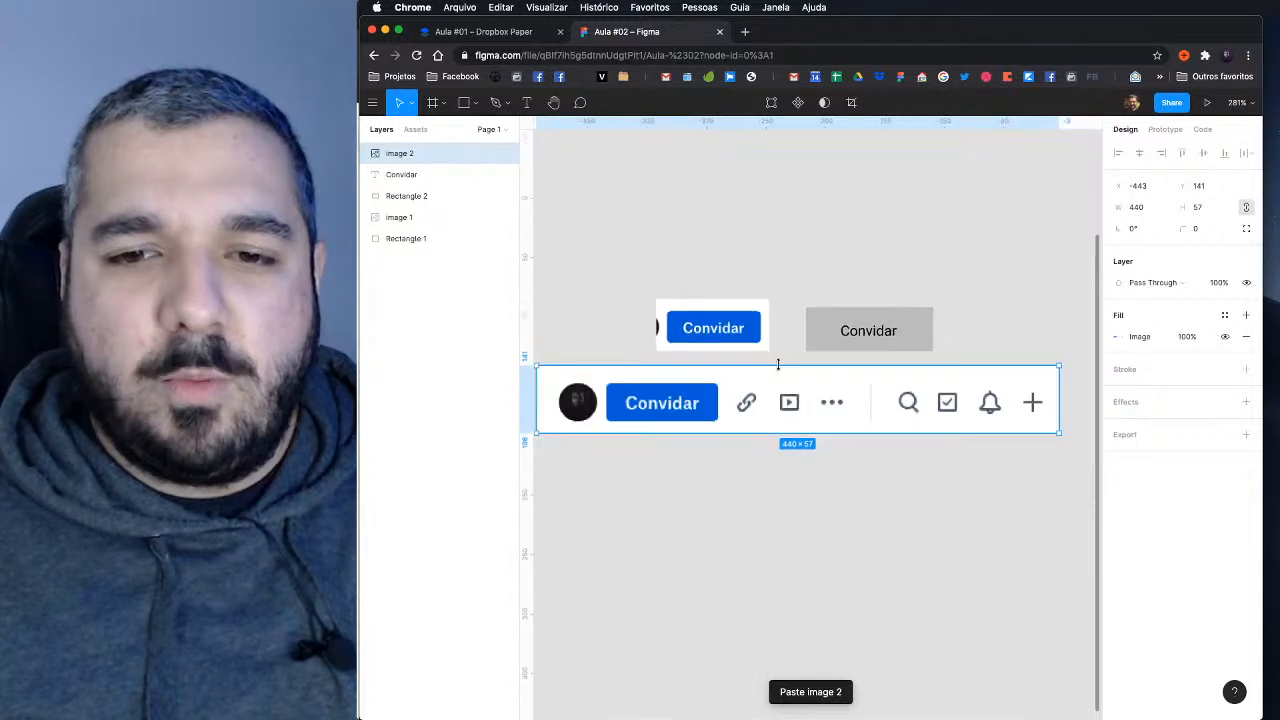
{"action": "scroll", "coordinate": [780, 365], "scroll_direction": "up", "scroll_amount": 2}
{"action": "left_click", "coordinate": [852, 279]}
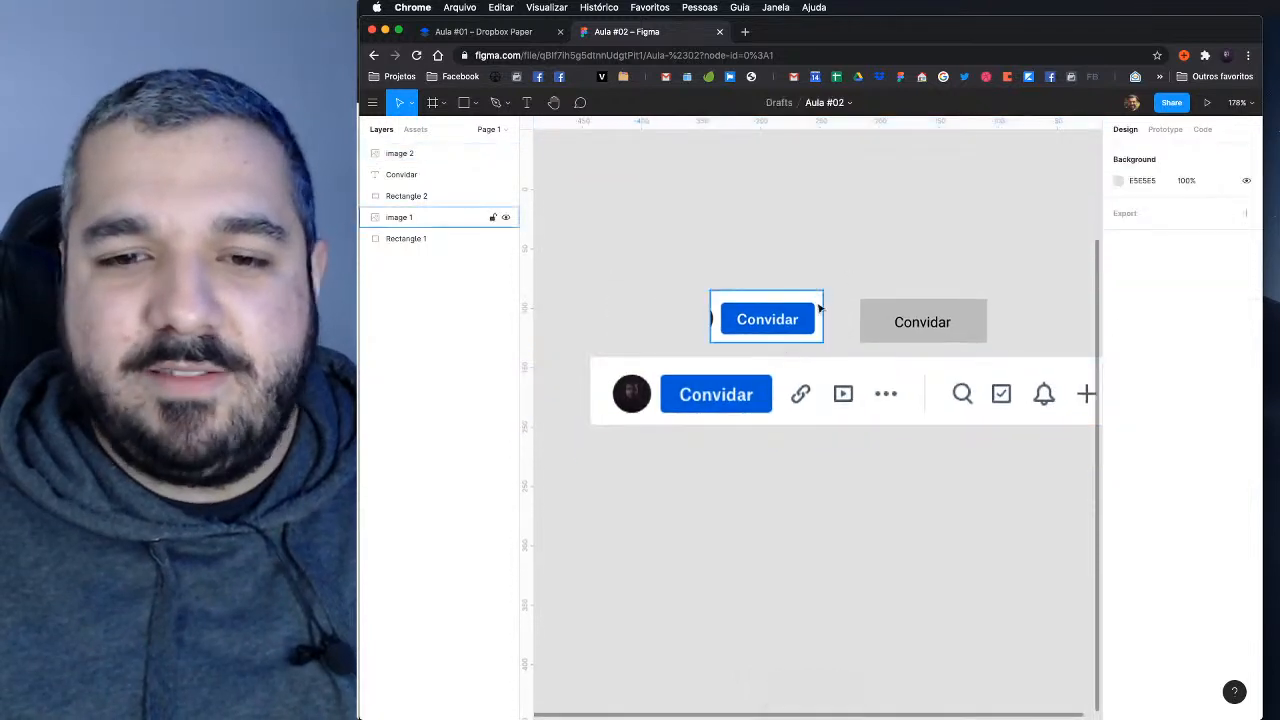
Step: Move the small grey rectangle onto the toolbar image, just beside its blue Convidar button, and bring it to the front
{"action": "left_click", "coordinate": [875, 318]}
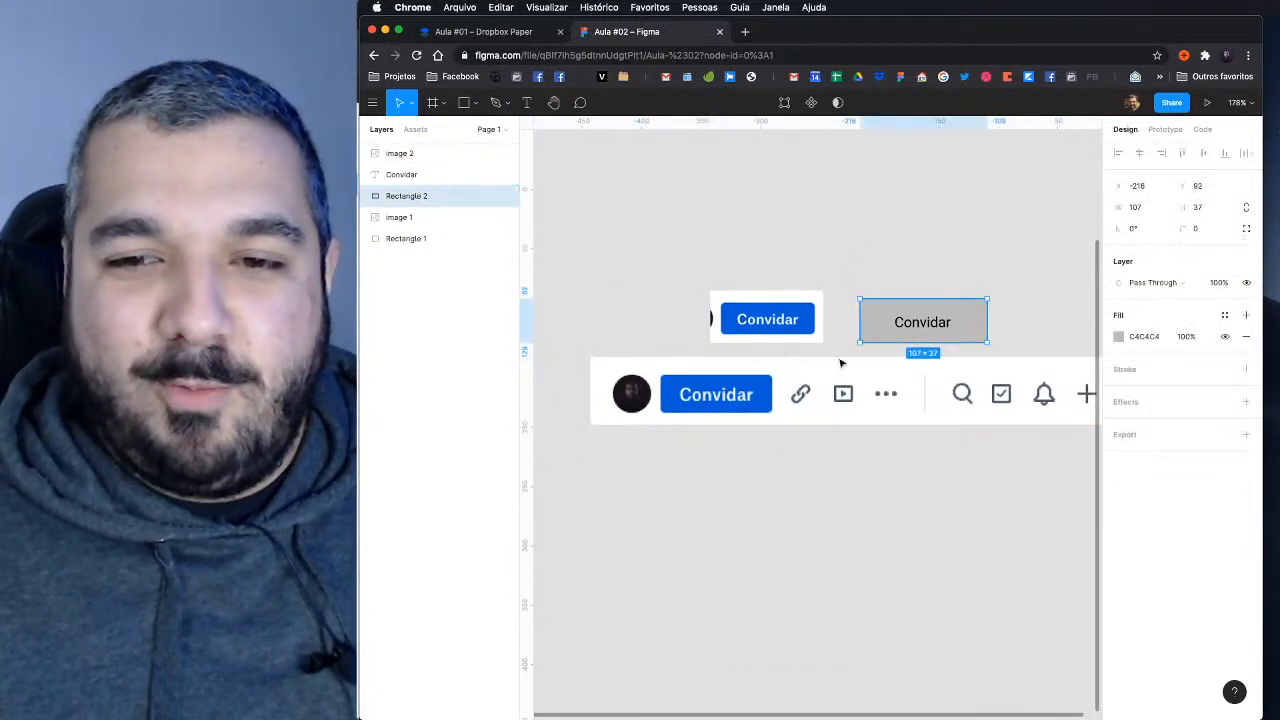
{"action": "left_click_drag", "start_coordinate": [875, 318], "coordinate": [799, 395]}
{"action": "right_click", "coordinate": [799, 395]}
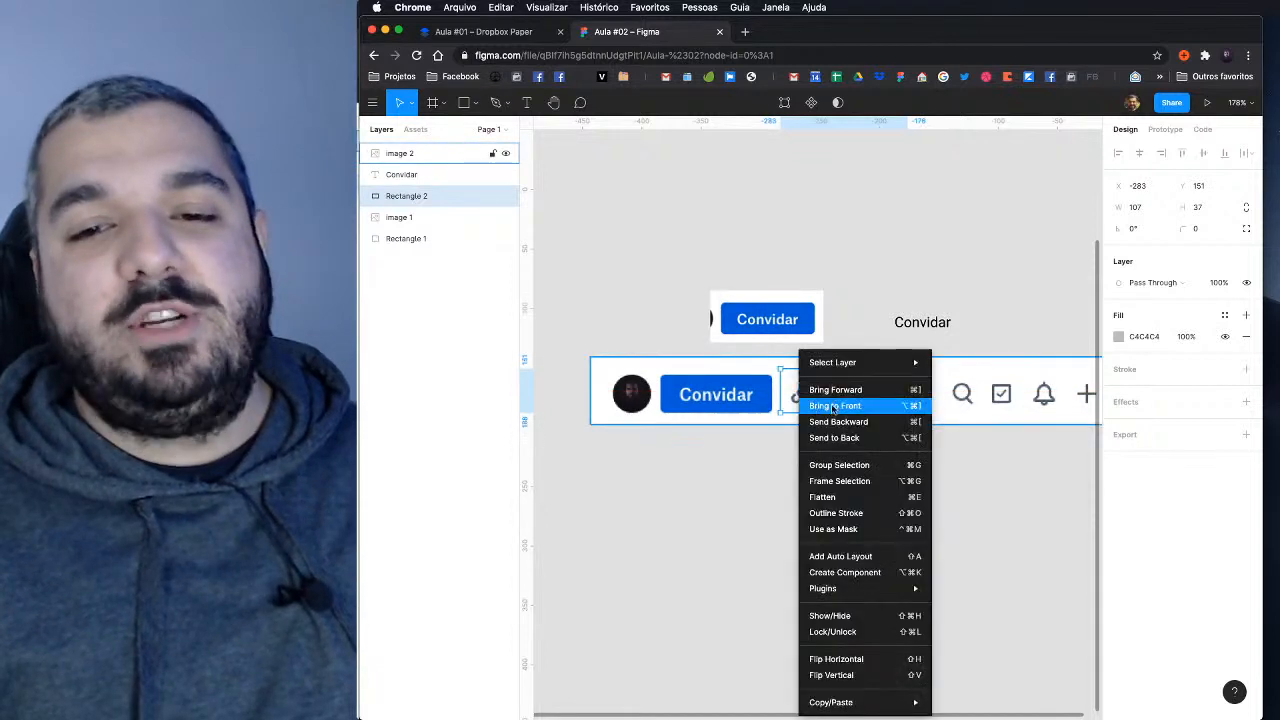
{"action": "left_click", "coordinate": [834, 406]}
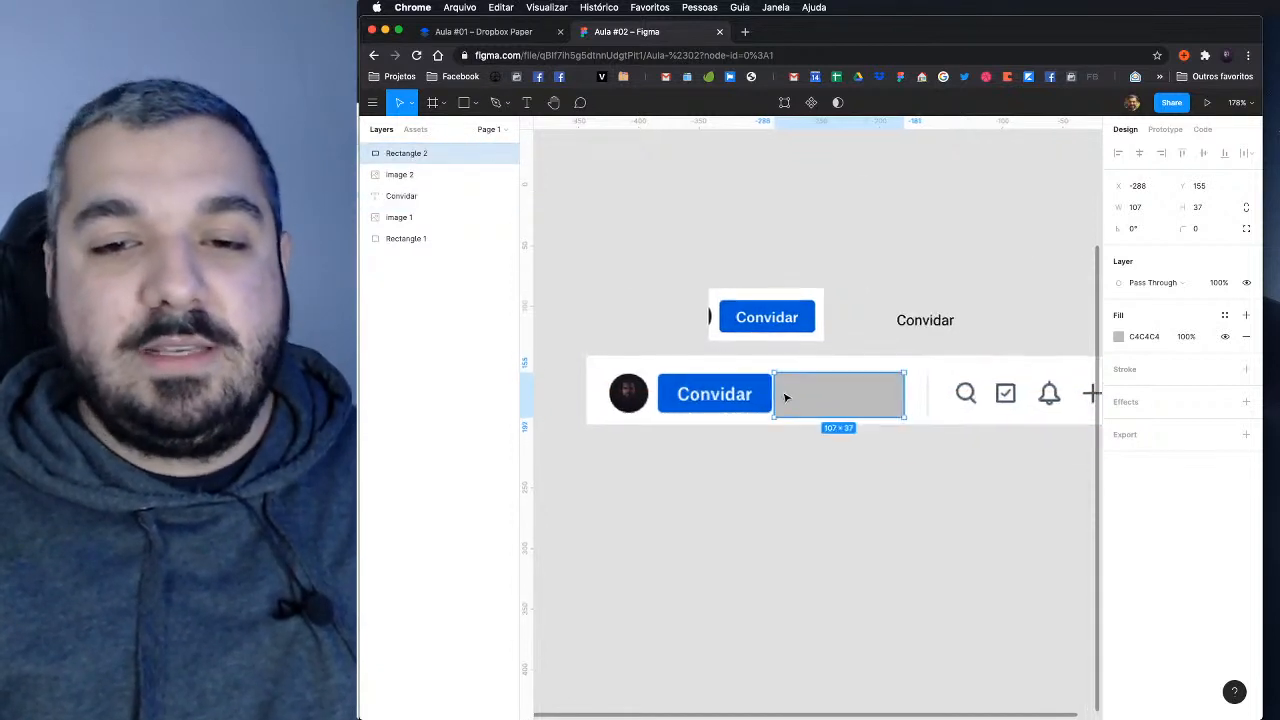
Step: Align the grey rectangle's top edge with the toolbar's blue button at Y 156 and reduce its height to 32
{"action": "scroll", "coordinate": [786, 394], "scroll_direction": "up", "scroll_amount": 5}
{"action": "scroll", "coordinate": [747, 372], "scroll_direction": "up", "scroll_amount": 1}
{"action": "key", "text": "Down"}
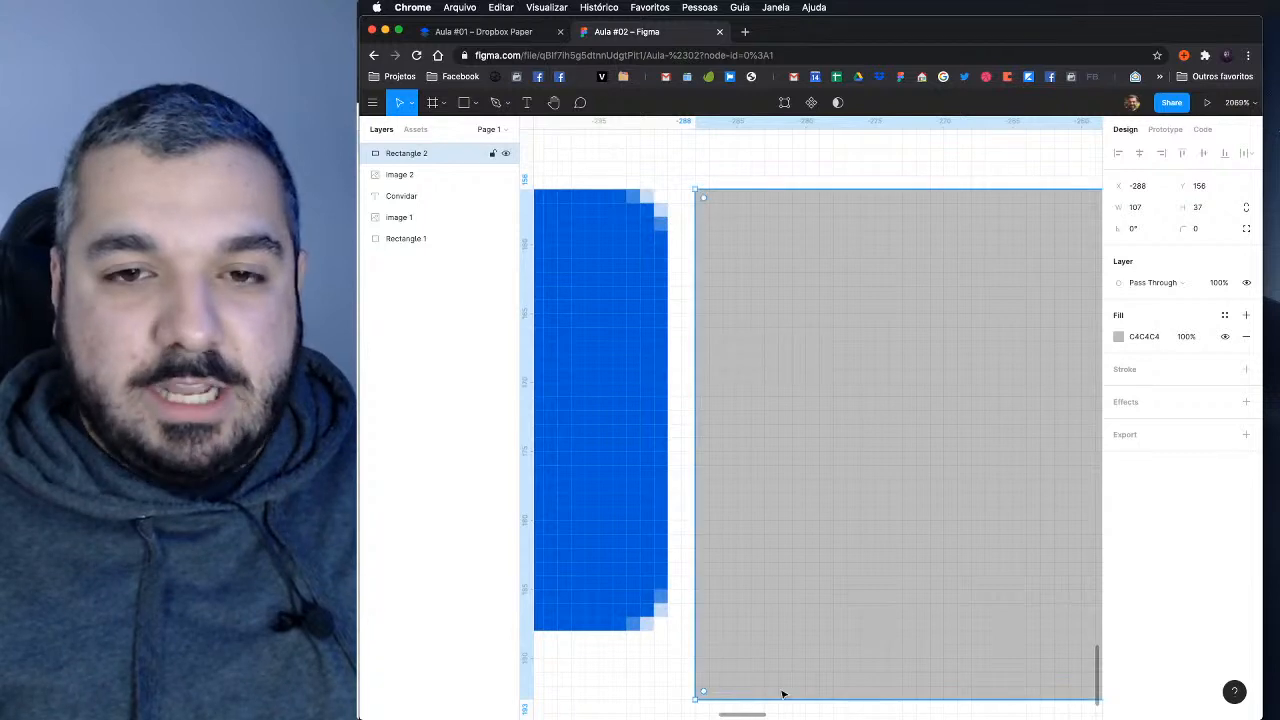
{"action": "left_click_drag", "start_coordinate": [780, 697], "coordinate": [783, 629]}
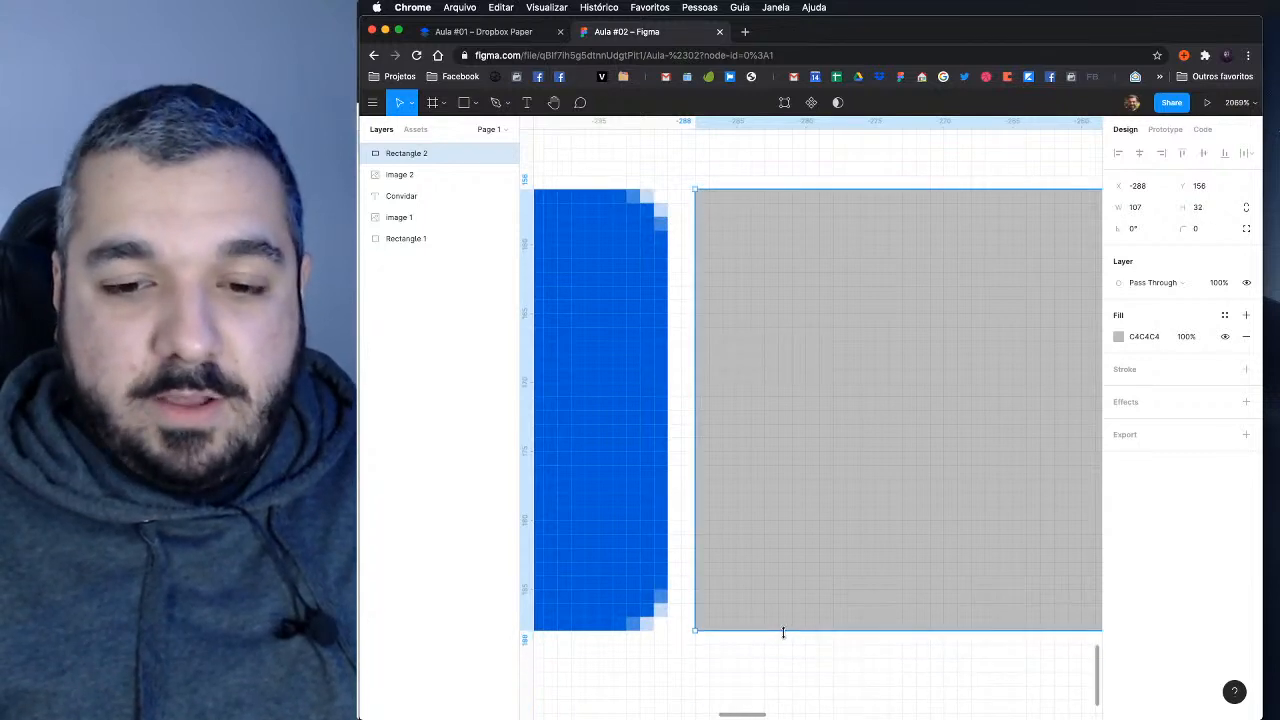
Step: Round the grey rectangle's corners with a radius of 4
{"action": "scroll", "coordinate": [816, 536], "scroll_direction": "down", "scroll_amount": 10}
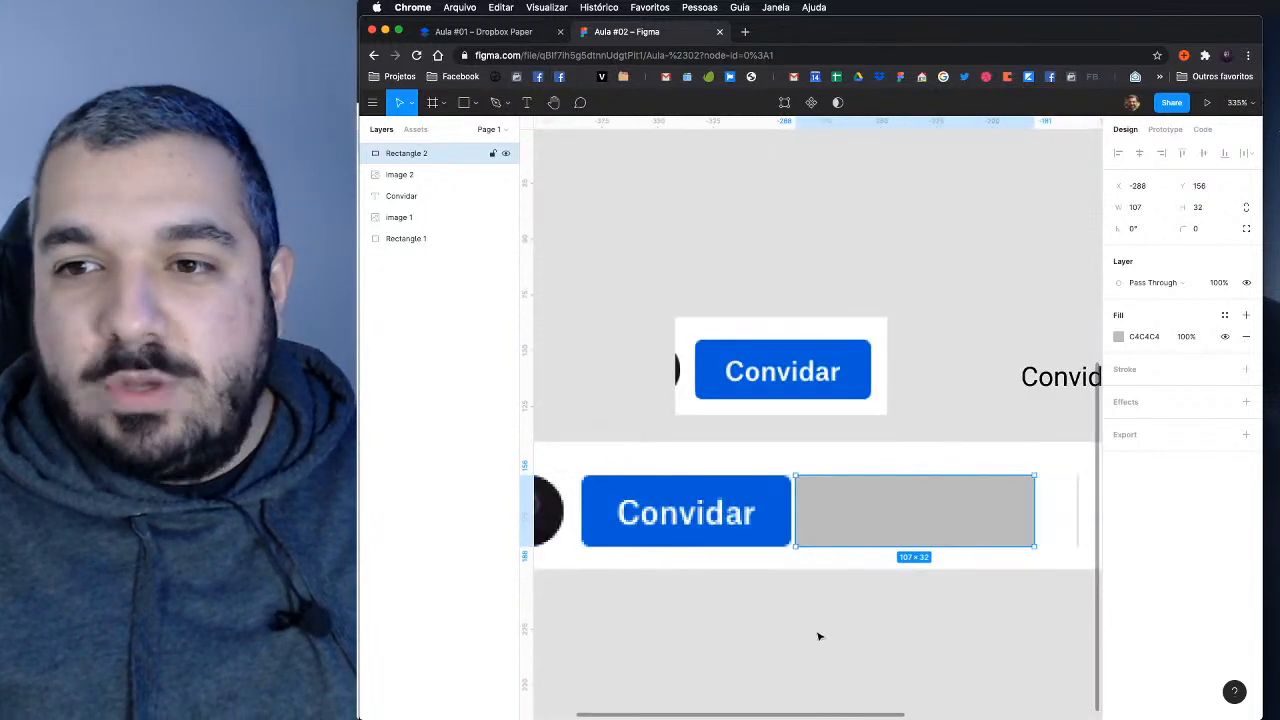
{"action": "scroll", "coordinate": [846, 634], "scroll_direction": "down", "scroll_amount": 2}
{"action": "scroll", "coordinate": [846, 634], "scroll_direction": "left", "scroll_amount": 1}
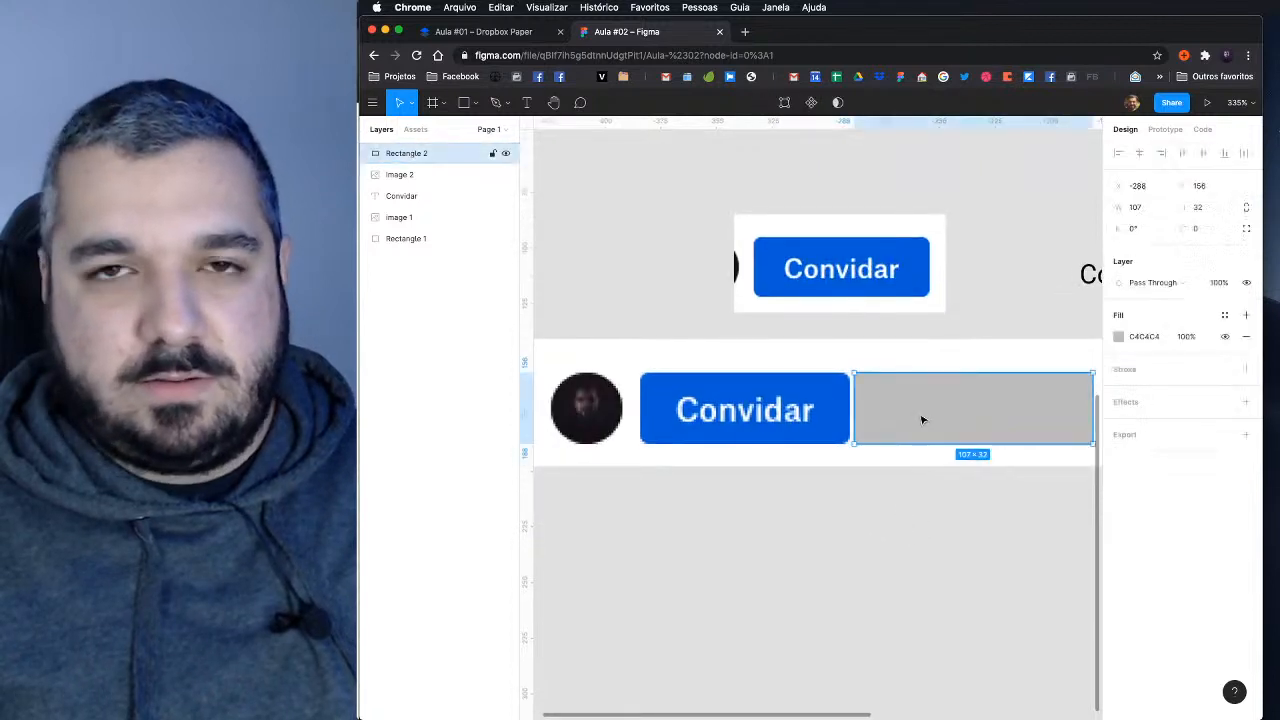
{"action": "left_click", "coordinate": [1208, 230]}
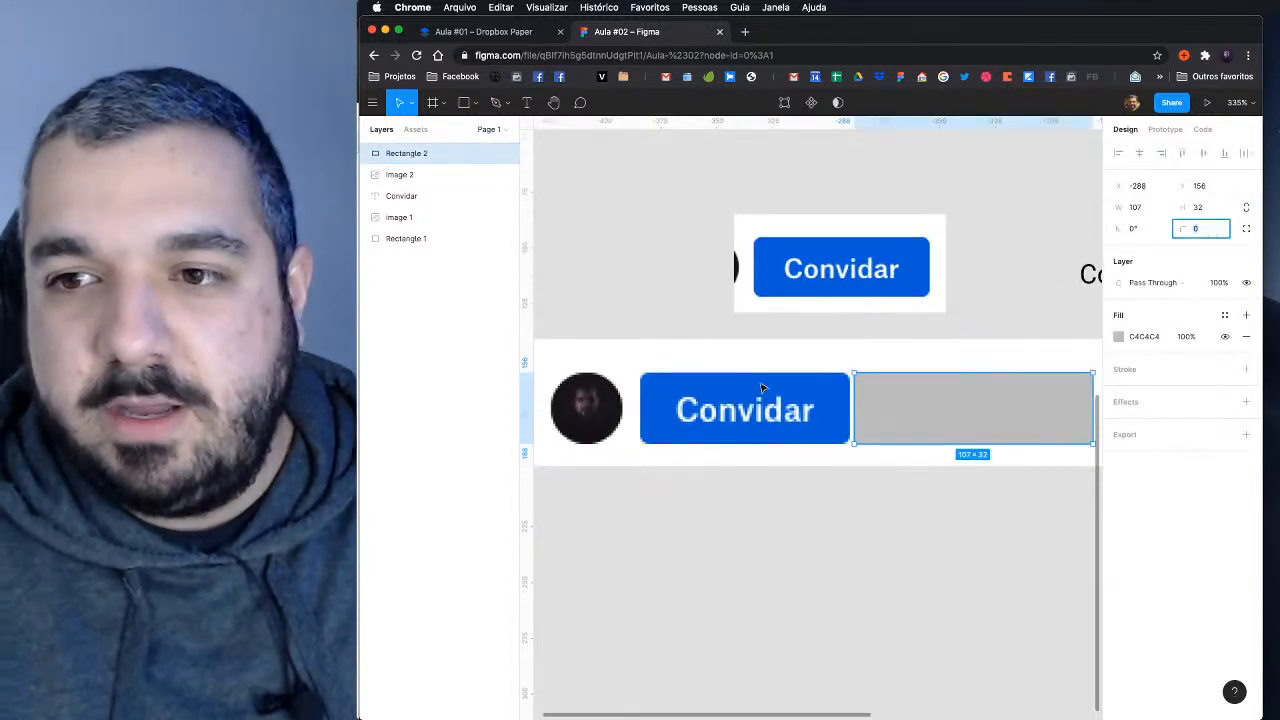
{"action": "type", "text": "8"}
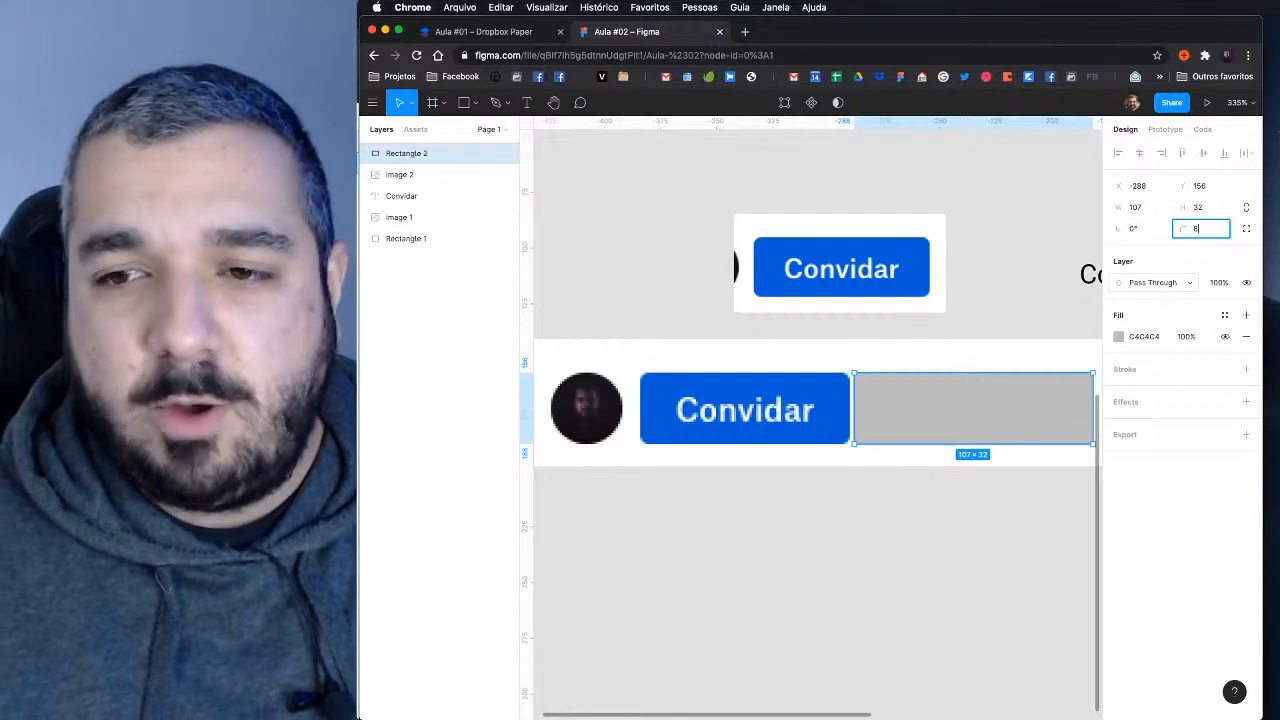
{"action": "key", "text": "Return"}
{"action": "left_click", "coordinate": [1208, 230]}
{"action": "type", "text": "4"}
{"action": "key", "text": "Return"}
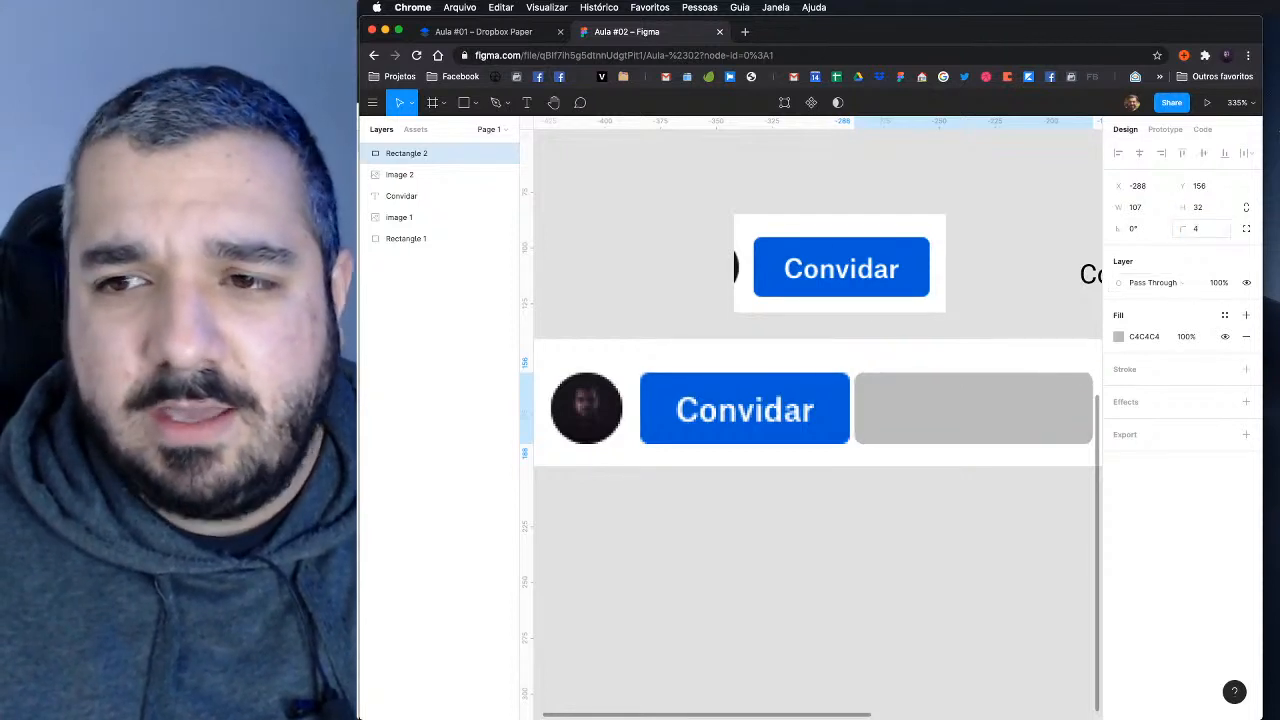
Step: Fill the grey rectangle with the blue sampled from the Convidar button image
{"action": "left_click", "coordinate": [1118, 336]}
{"action": "left_click", "coordinate": [961, 538]}
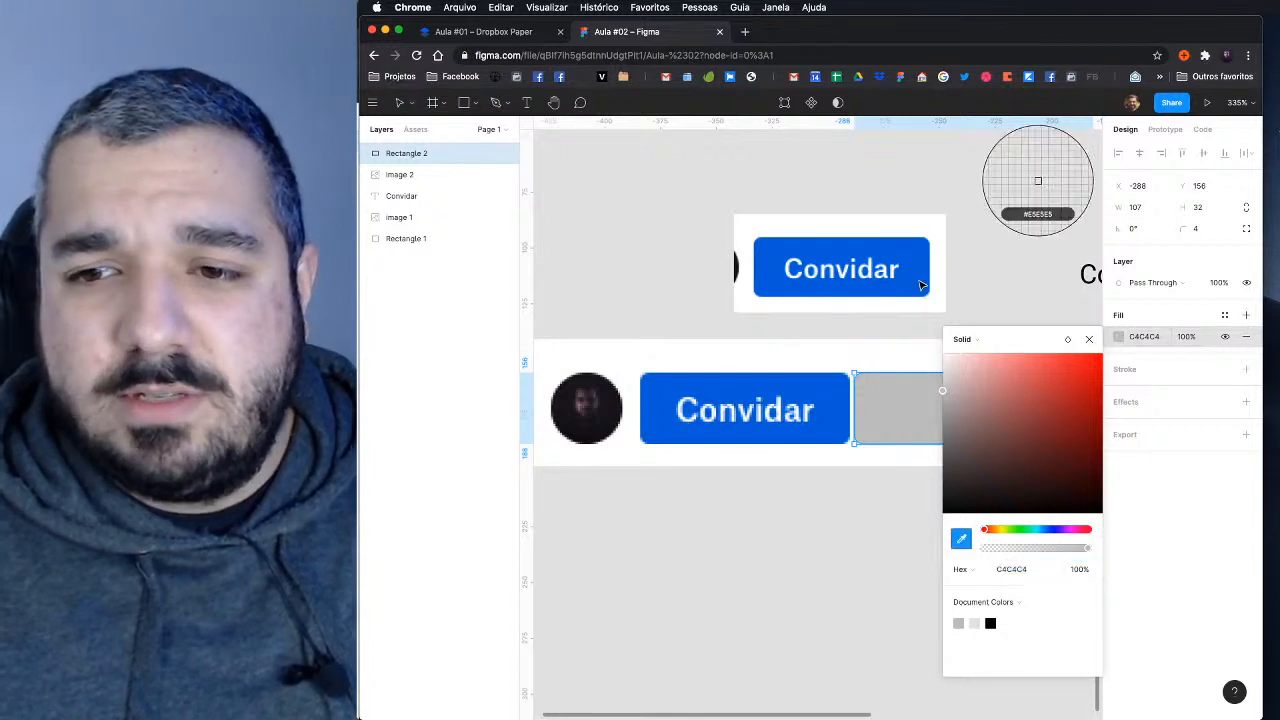
{"action": "left_click", "coordinate": [920, 274]}
{"action": "left_click", "coordinate": [951, 294]}
Step: Duplicate the black Convidar text onto the new blue rectangle and bring the copy to the front
{"action": "scroll", "coordinate": [1006, 291], "scroll_direction": "right", "scroll_amount": 5}
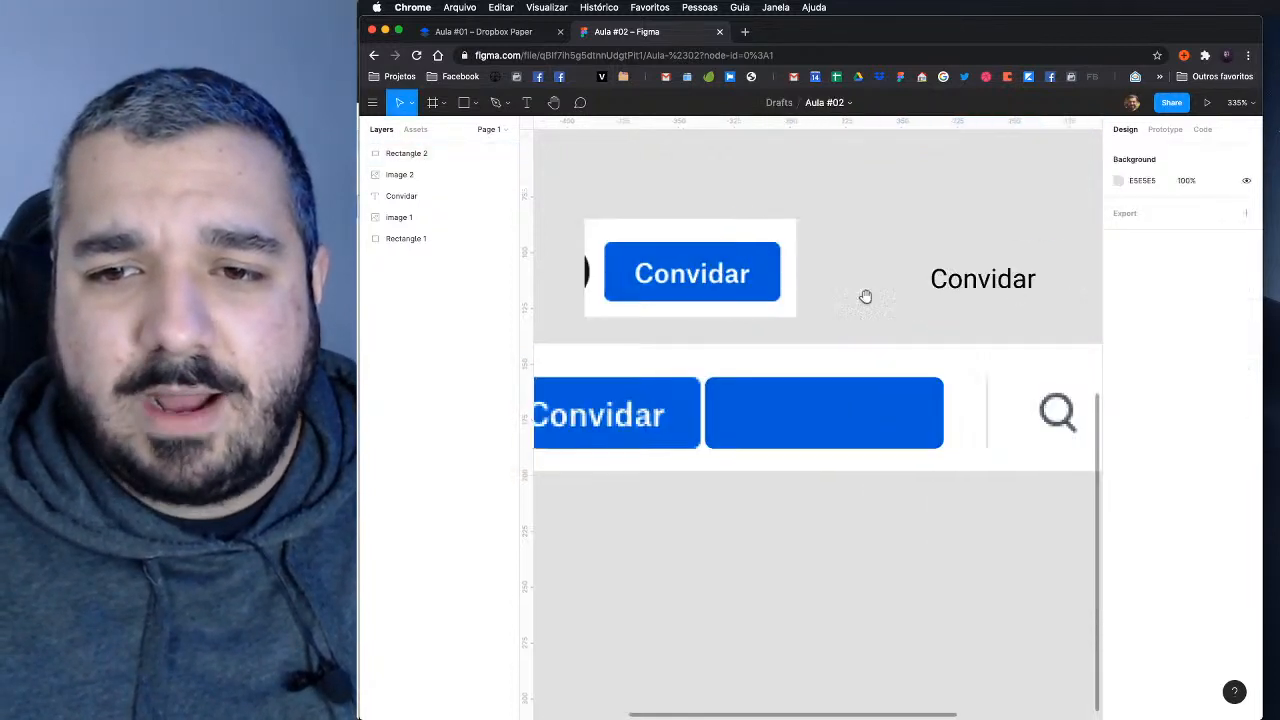
{"action": "left_click_drag", "start_coordinate": [994, 287], "coordinate": [826, 416]}
{"action": "right_click", "coordinate": [826, 416]}
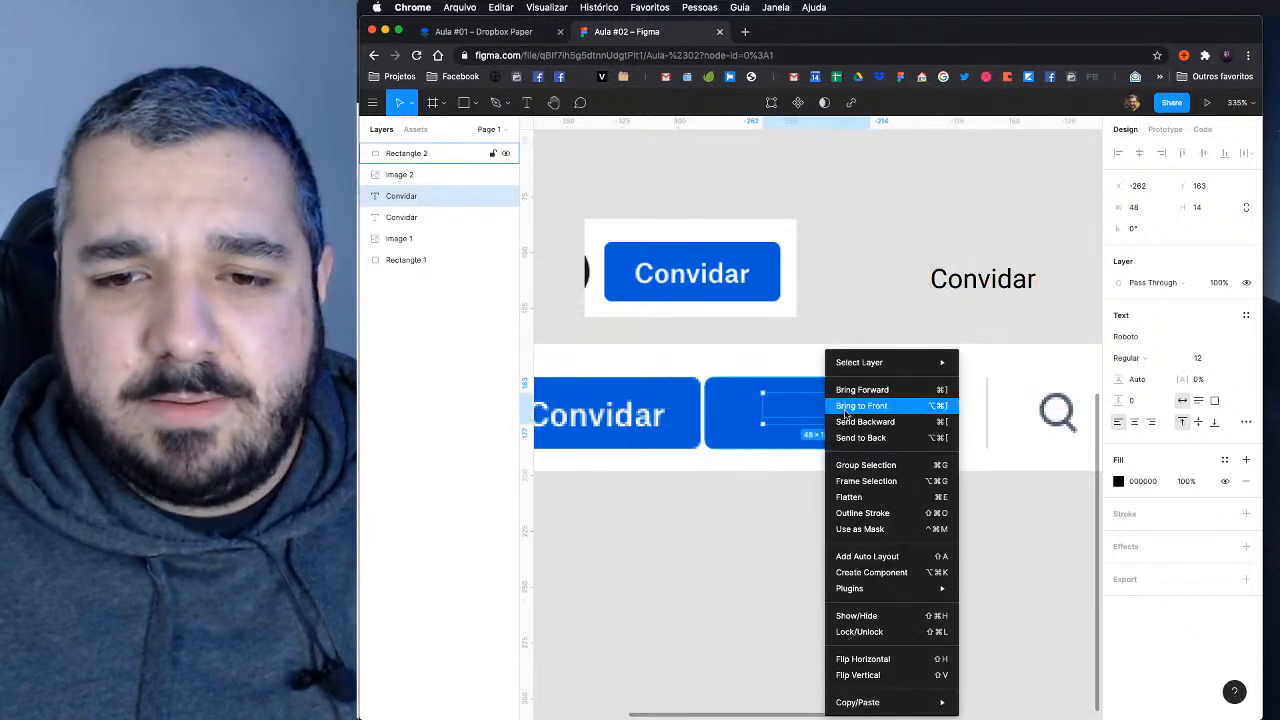
{"action": "left_click", "coordinate": [850, 403]}
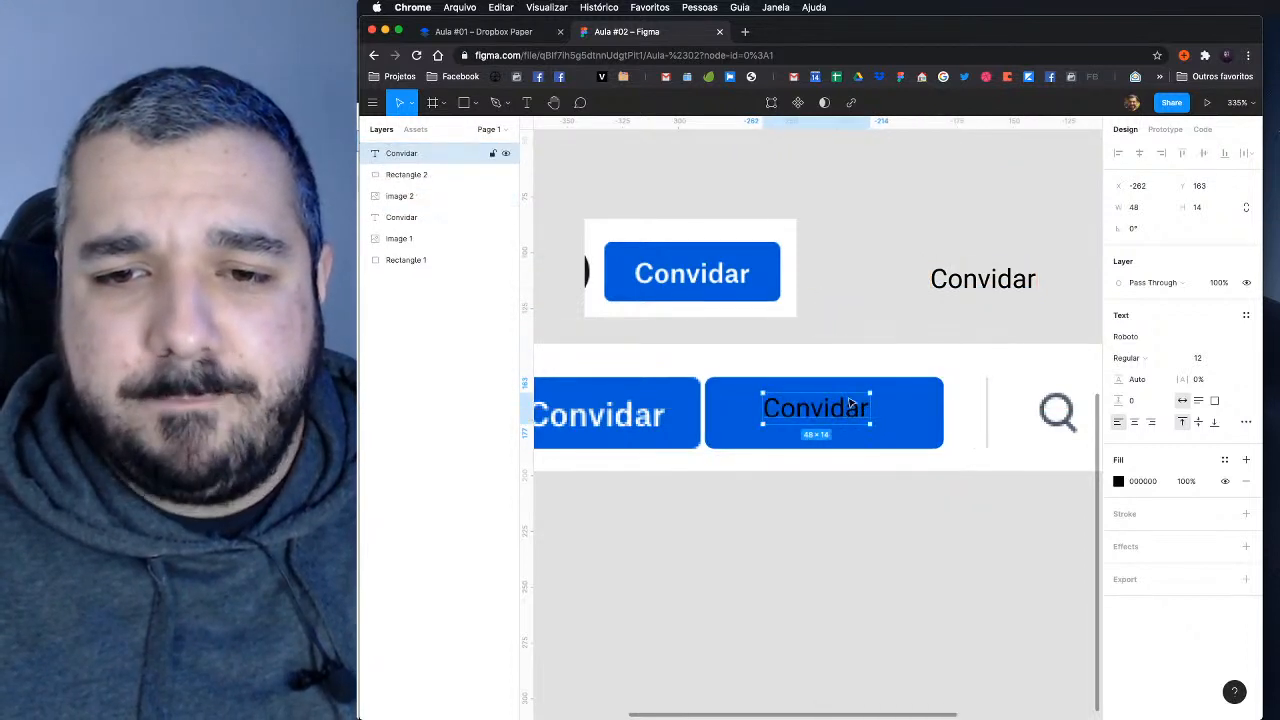
Step: Centre the copied Convidar text and the blue rectangle on each other vertically and horizontally
{"action": "left_click", "coordinate": [923, 420], "text": "shift"}
{"action": "left_click", "coordinate": [1204, 152]}
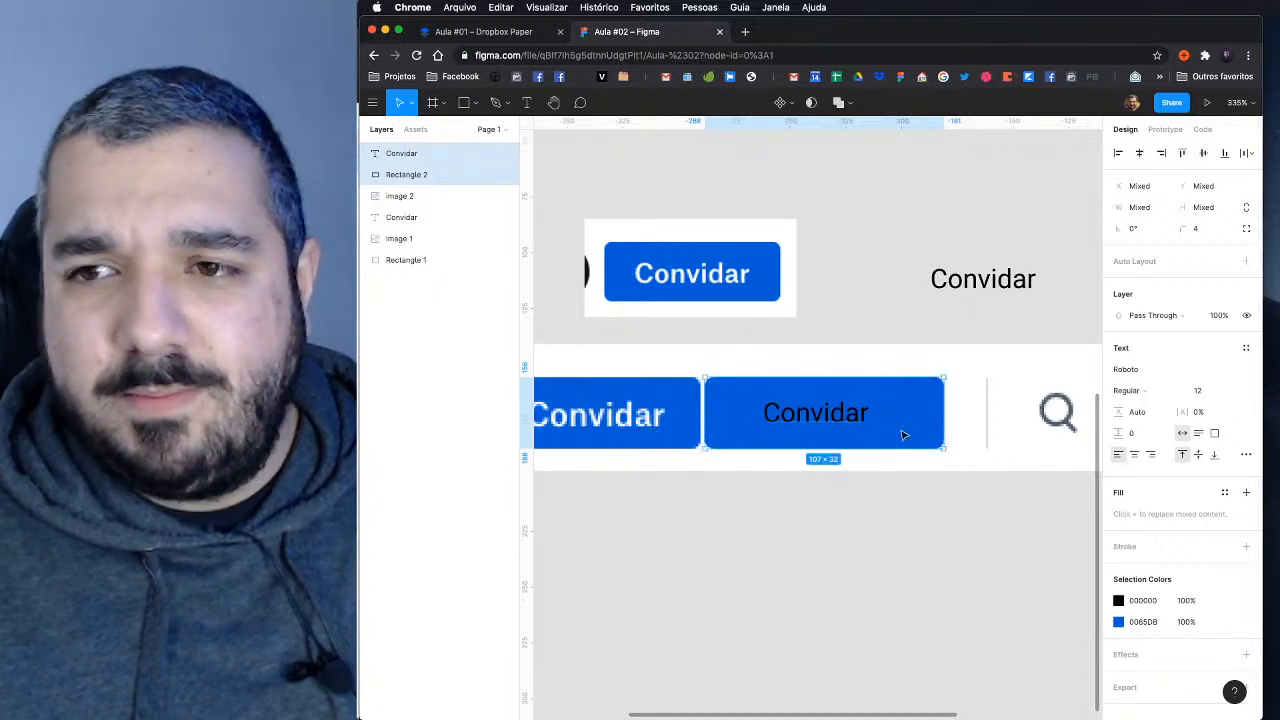
{"action": "left_click", "coordinate": [1138, 155]}
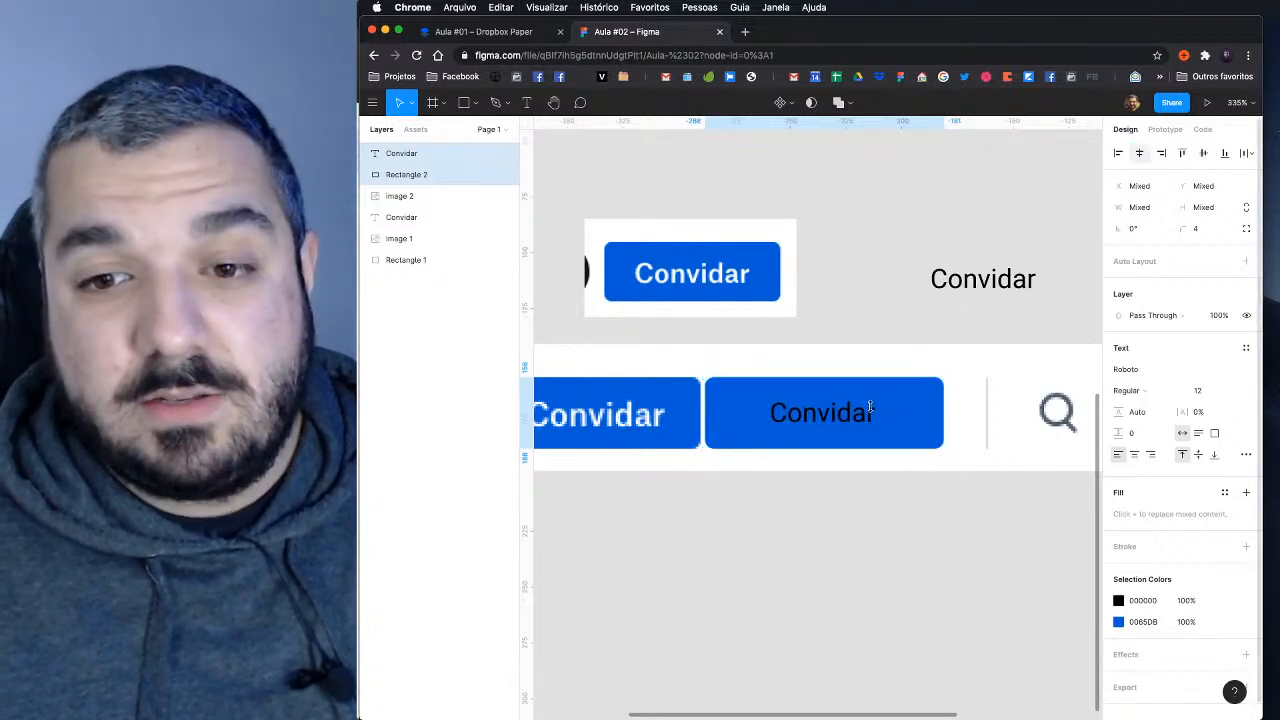
Step: Change the fill of the Convidar text on the blue rectangle to white, FFFFFF
{"action": "double_click", "coordinate": [860, 415]}
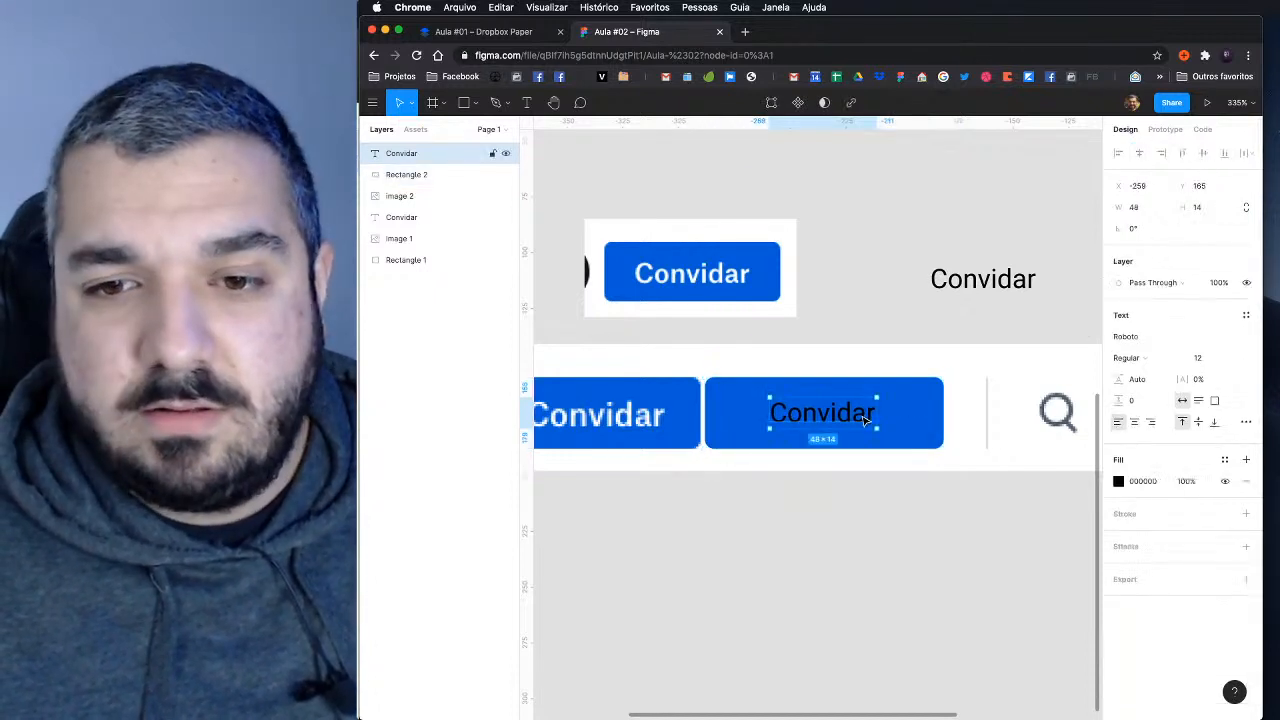
{"action": "left_click", "coordinate": [1118, 482]}
{"action": "type", "text": "FFFFFF"}
{"action": "key", "text": "Return"}
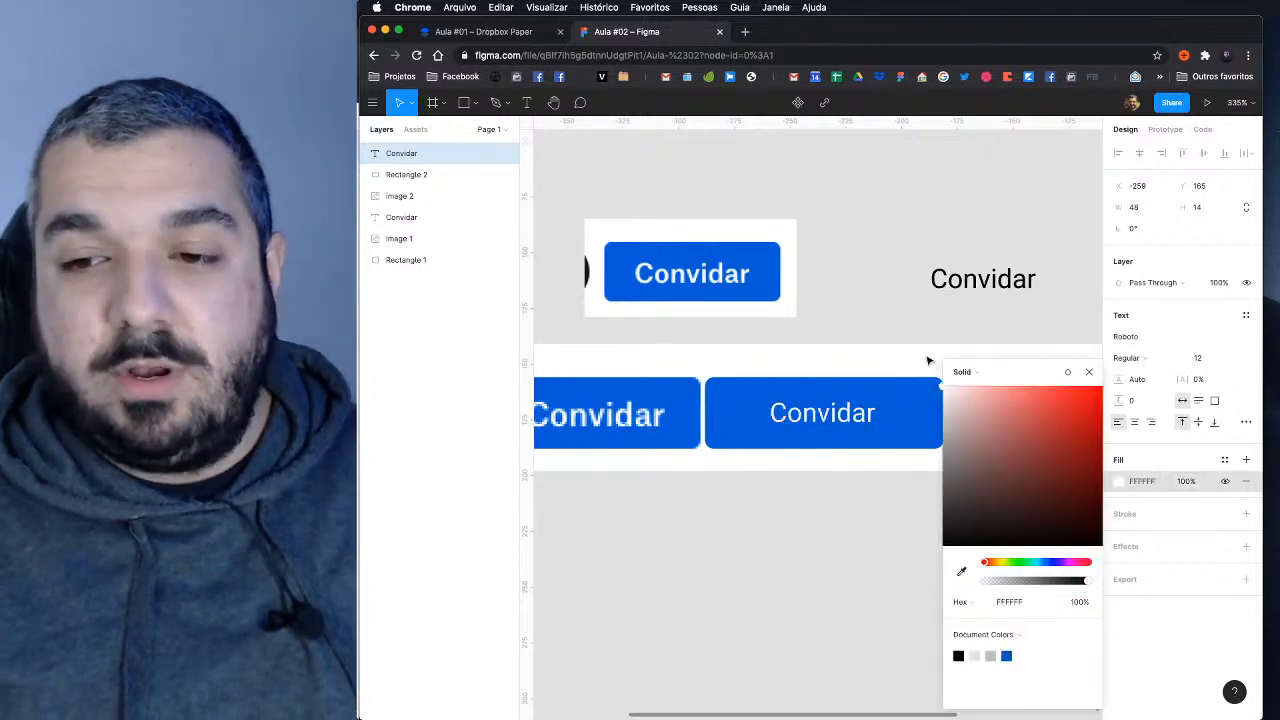
{"action": "left_click", "coordinate": [1090, 374]}
Step: Make the white Convidar text bold and set its alignment to centre horizontally and middle vertically
{"action": "key", "text": "super+b"}
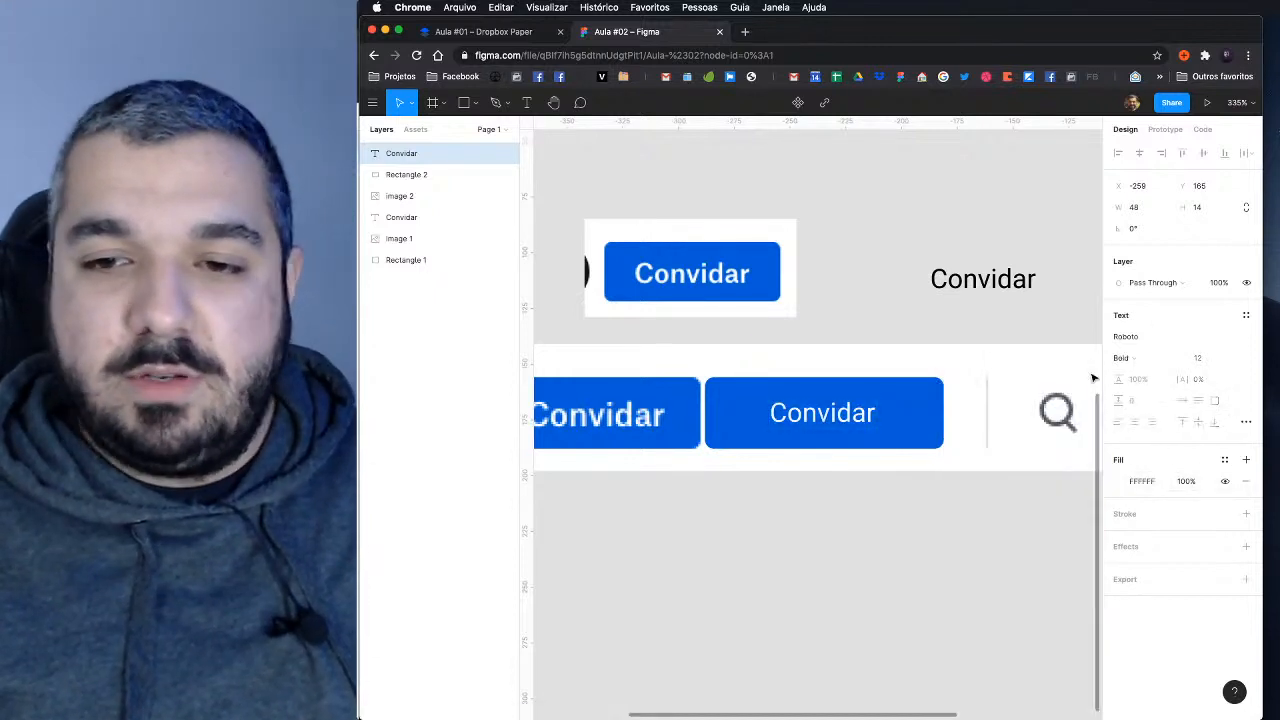
{"action": "left_click", "coordinate": [1198, 421]}
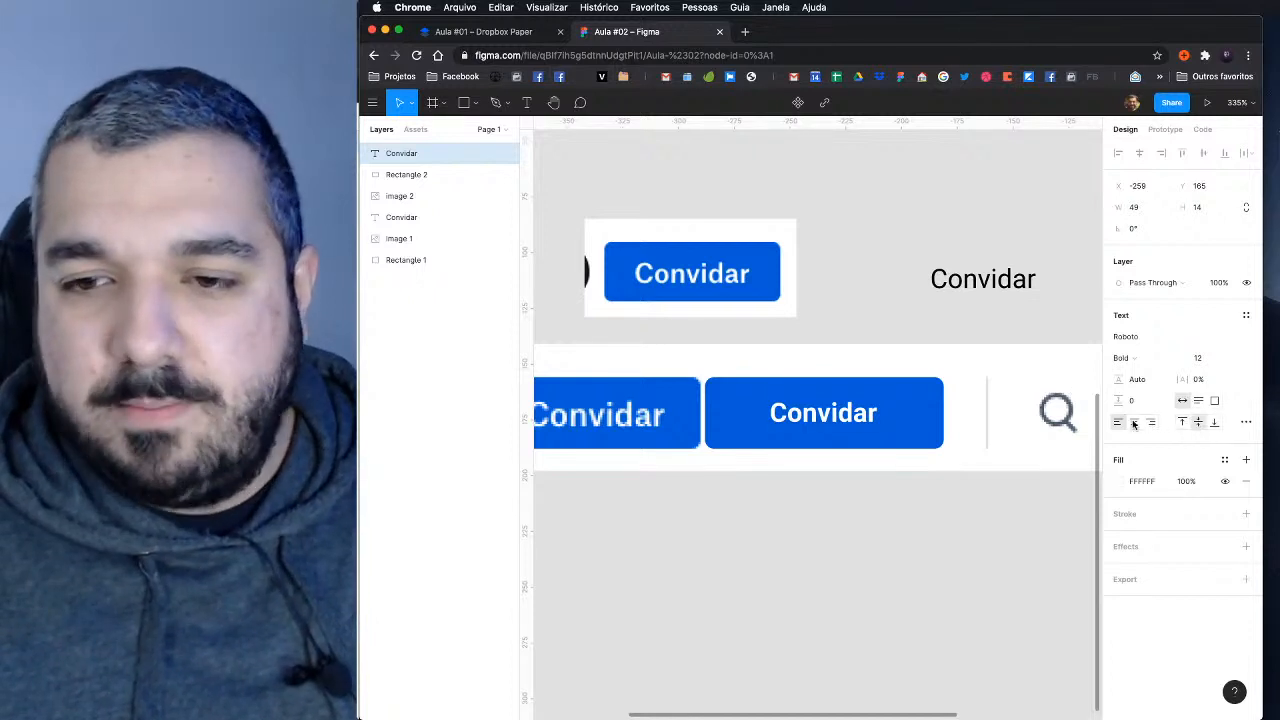
{"action": "left_click", "coordinate": [1134, 421]}
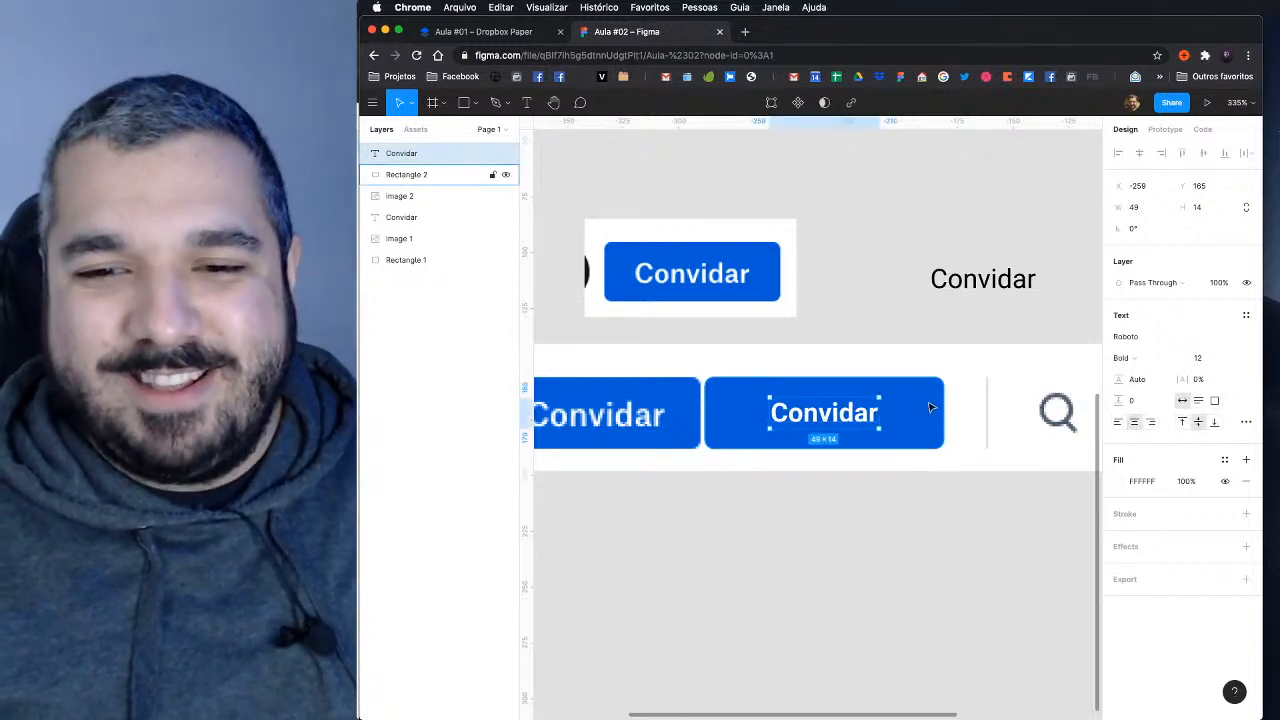
{"action": "key", "text": "Escape"}
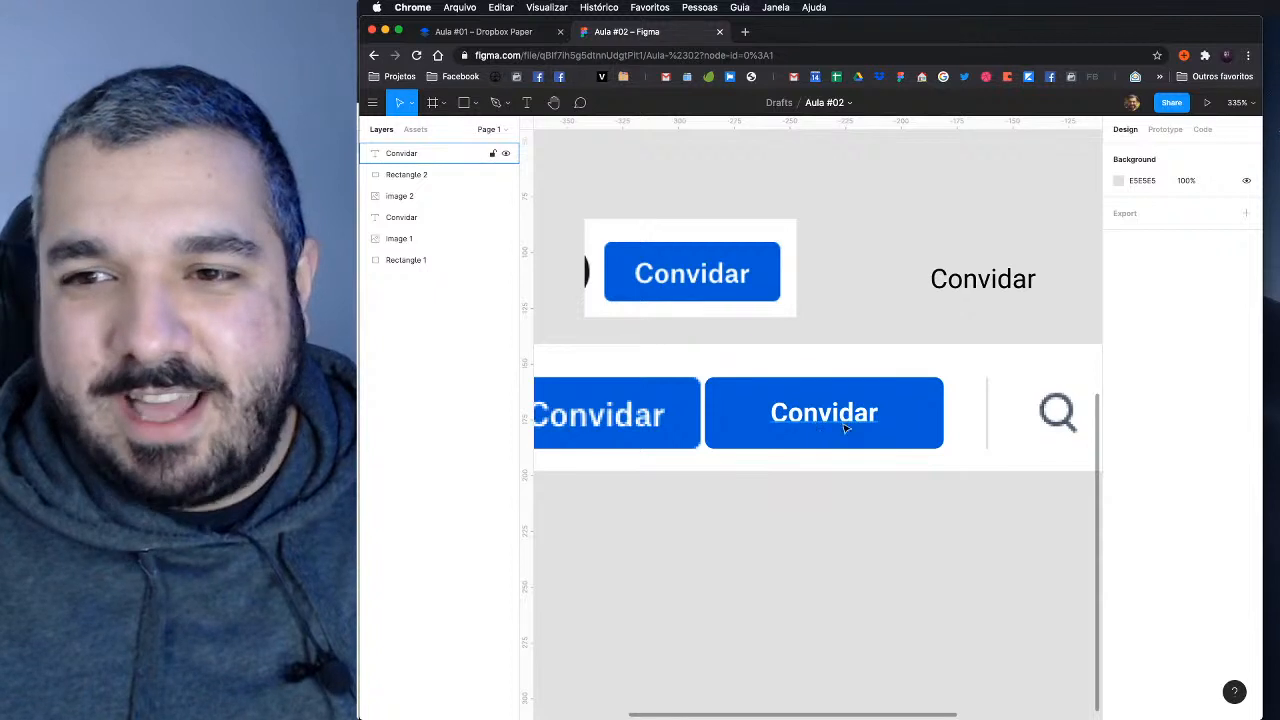
Step: Recentre the bold Convidar text horizontally on the blue rectangle
{"action": "left_click", "coordinate": [845, 427]}
{"action": "left_click", "coordinate": [935, 385], "text": "shift"}
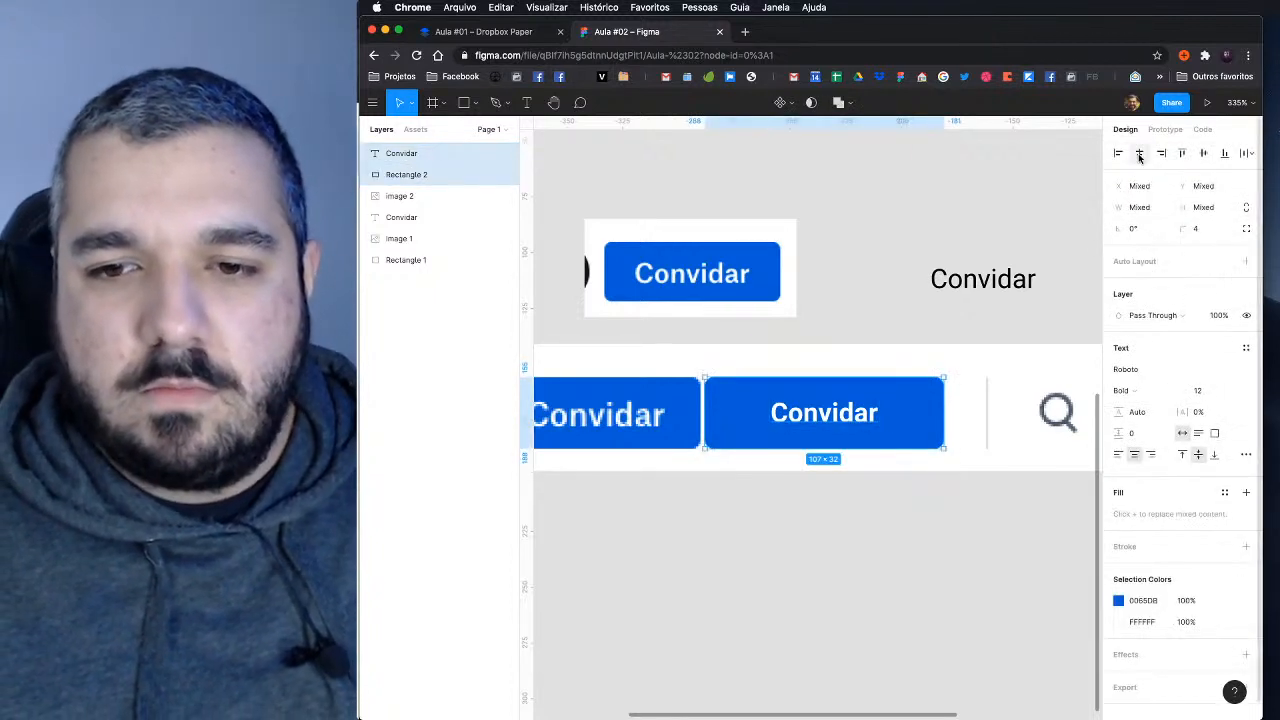
{"action": "left_click", "coordinate": [993, 206]}
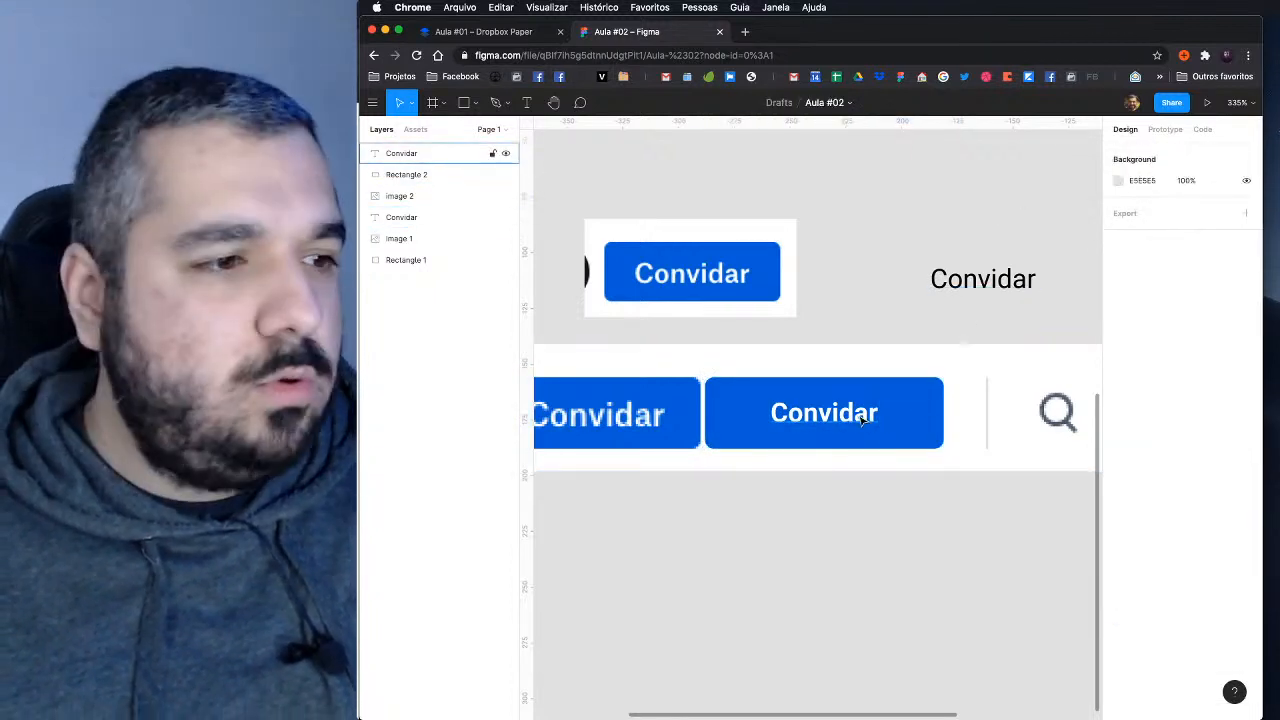
Step: Set the font size of the white Convidar text on the blue rectangle to 17
{"action": "left_click", "coordinate": [862, 420]}
{"action": "left_click", "coordinate": [1207, 363]}
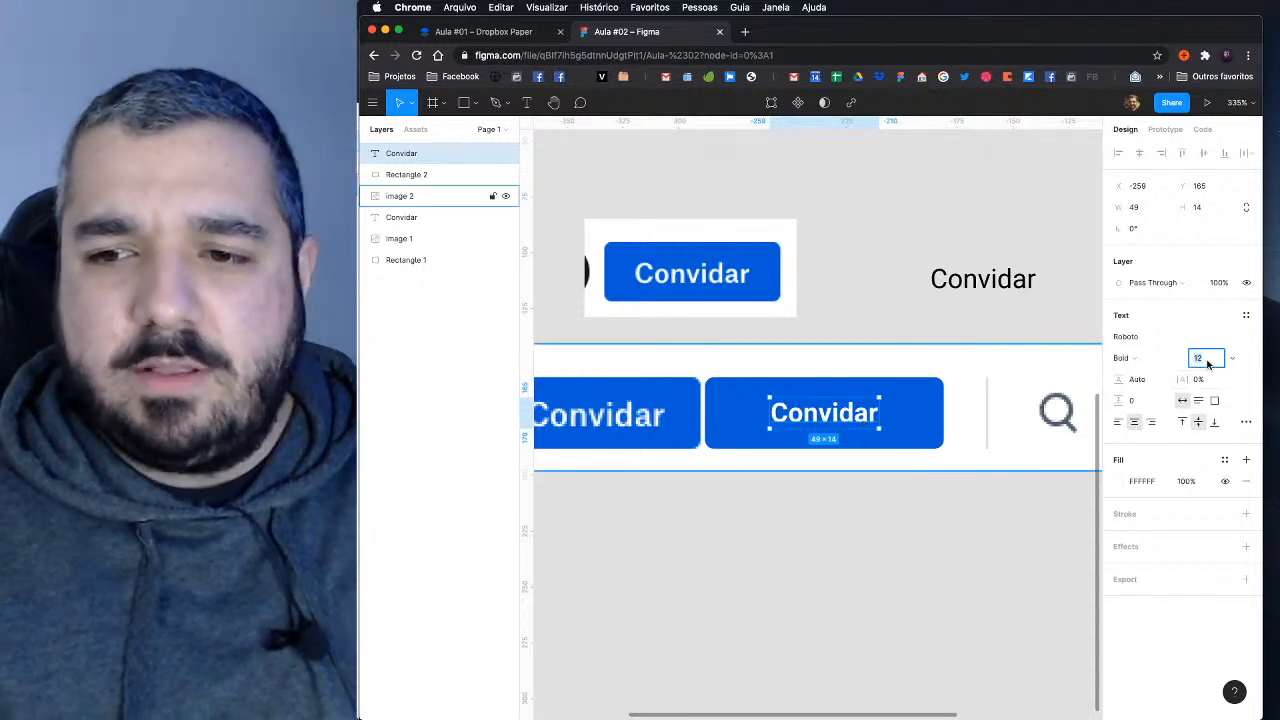
{"action": "key", "text": "Up"}
{"action": "key", "text": "Up"}
{"action": "key", "text": "Up"}
{"action": "key", "text": "Up"}
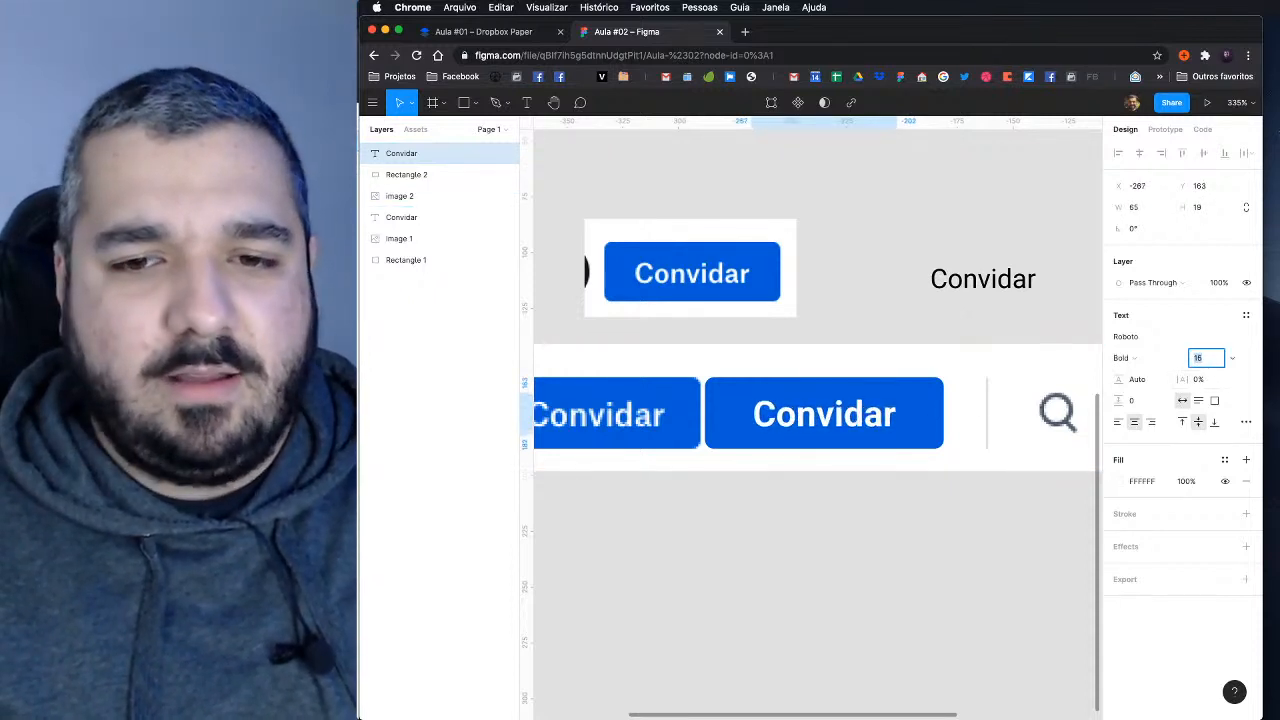
{"action": "key", "text": "Up"}
Step: Change the font of the white Convidar text to SF Pro Text
{"action": "left_click", "coordinate": [1146, 338]}
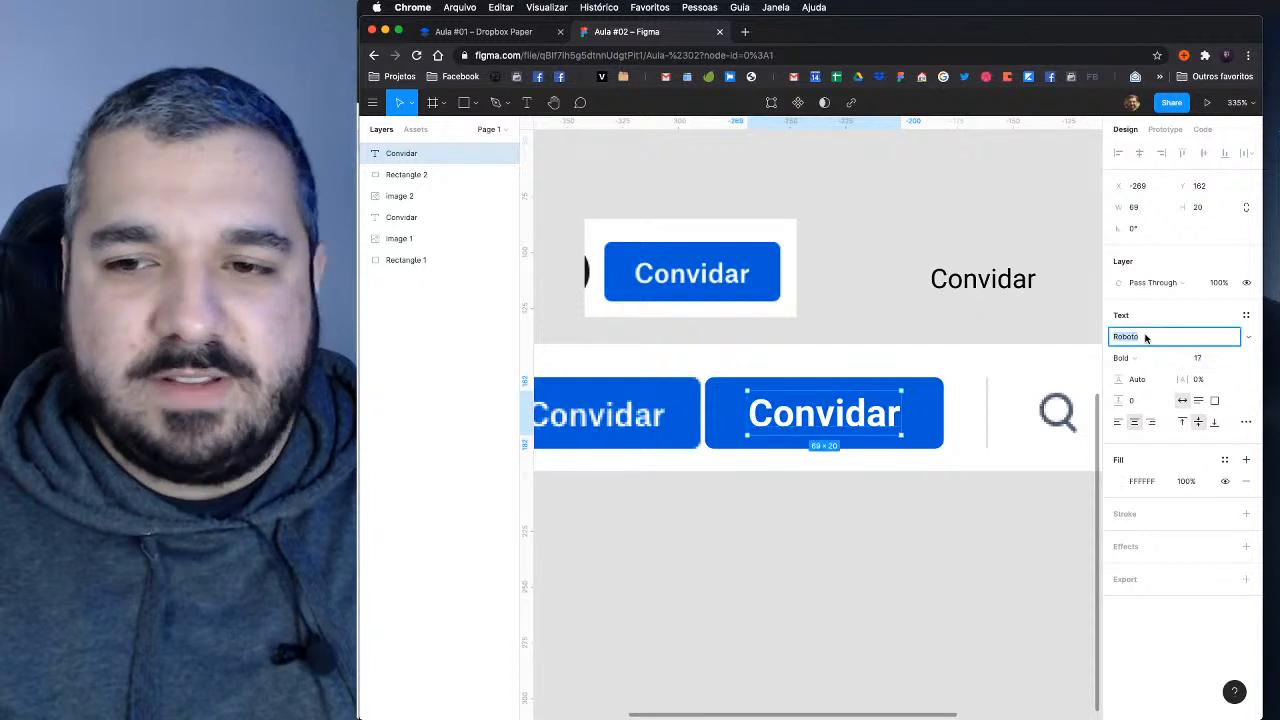
{"action": "type", "text": "SF Pro Display"}
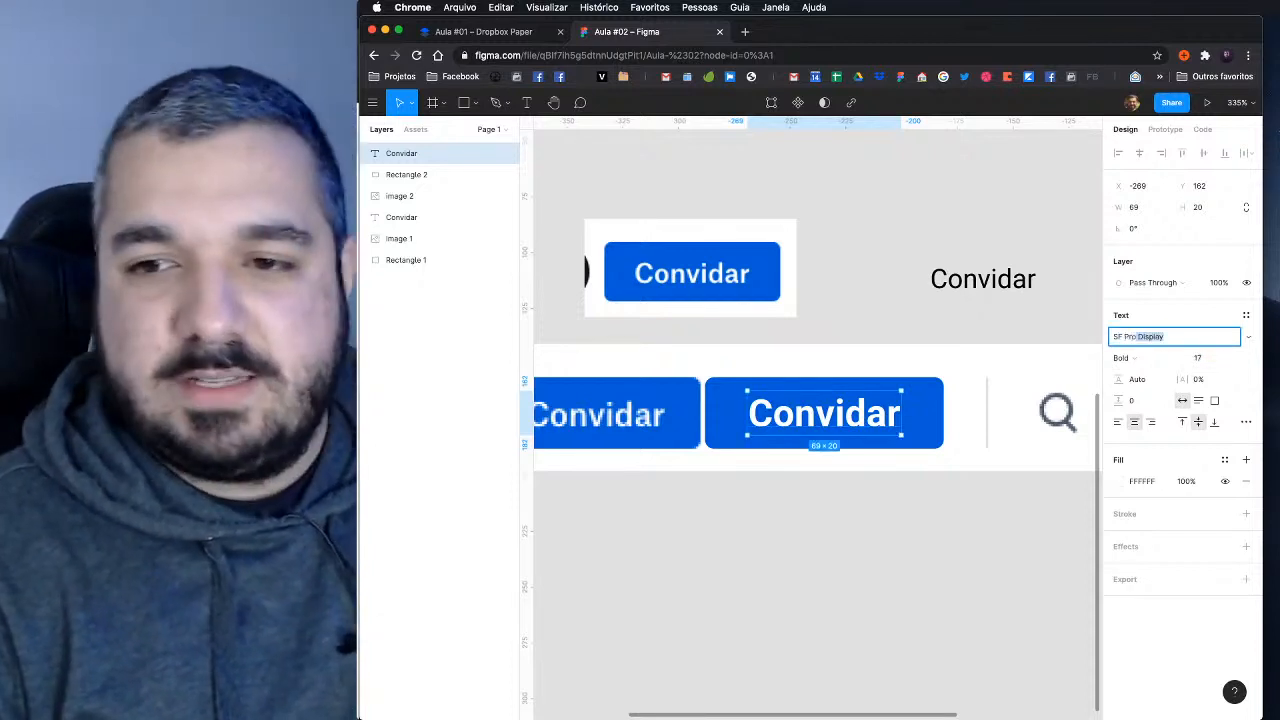
{"action": "key", "text": "Return"}
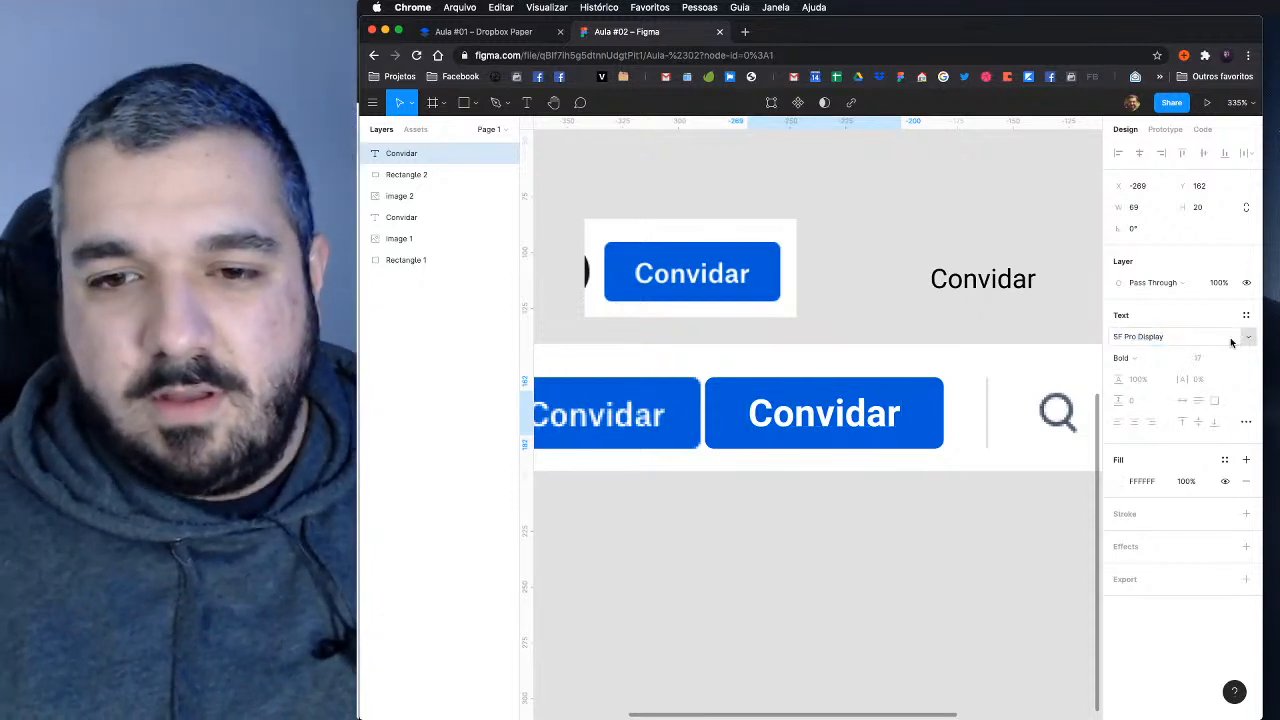
{"action": "left_click", "coordinate": [1252, 342]}
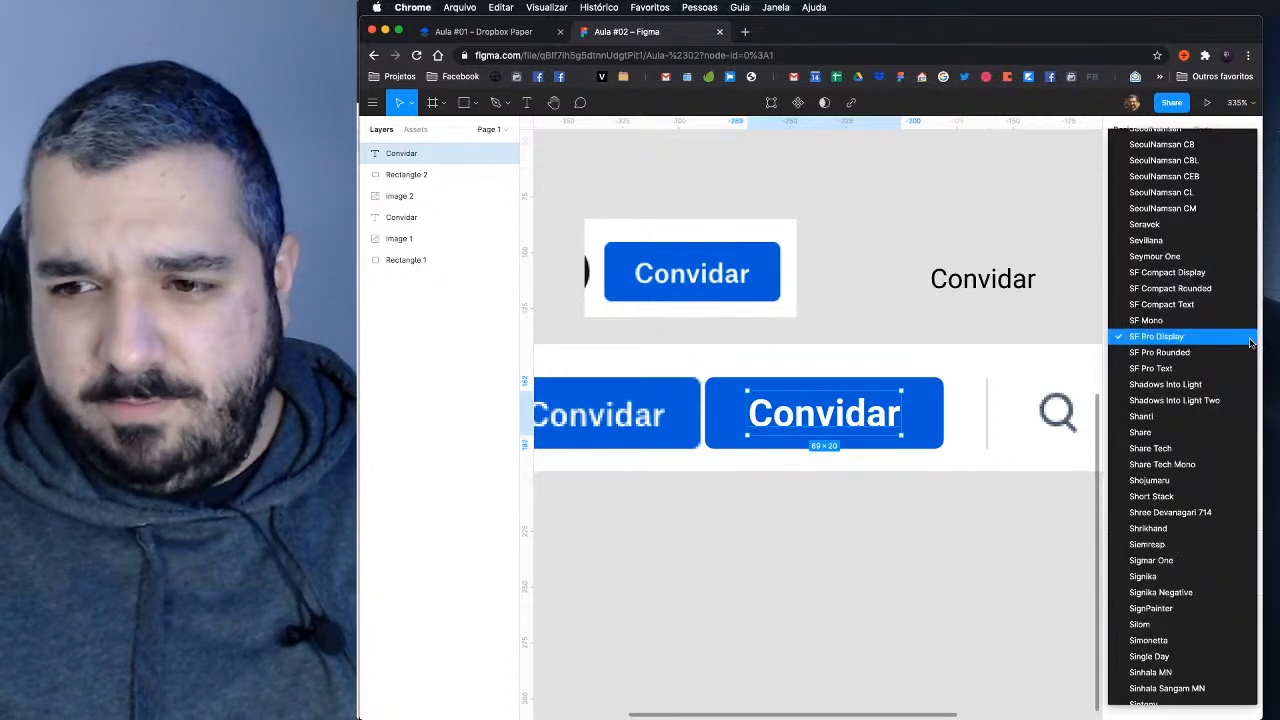
{"action": "left_click", "coordinate": [1112, 368]}
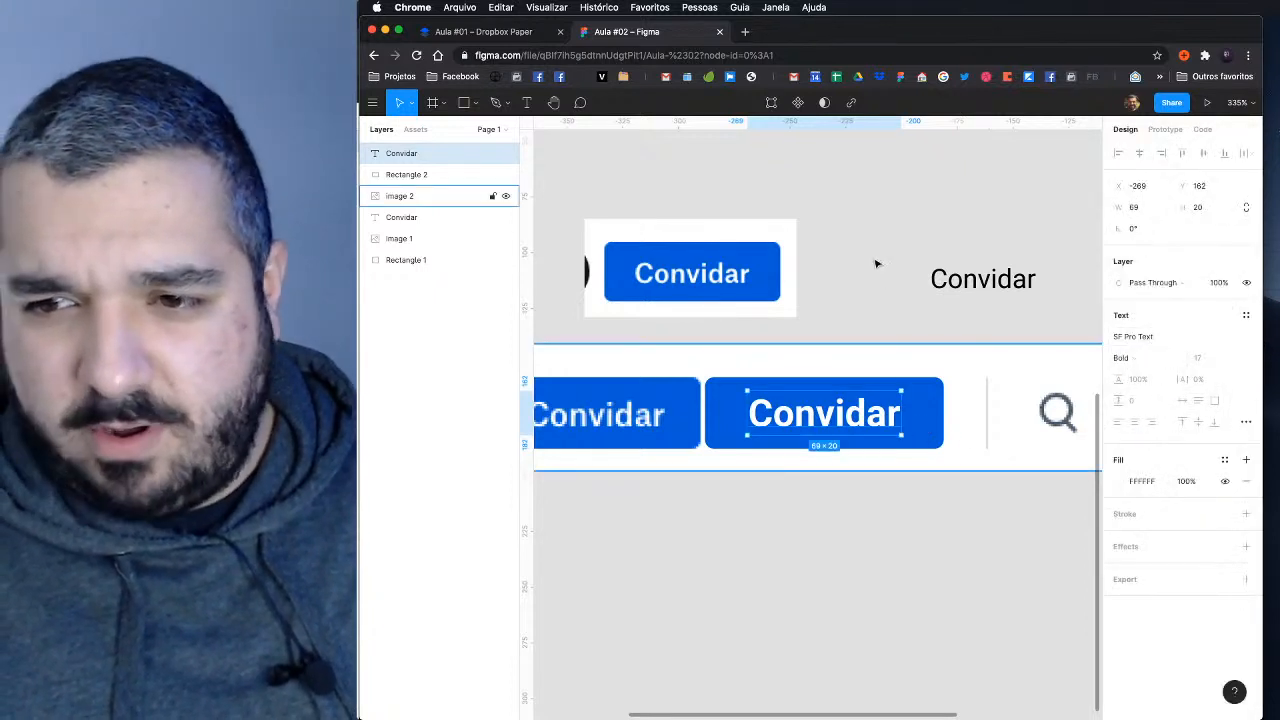
{"action": "left_click", "coordinate": [877, 291]}
{"action": "scroll", "coordinate": [943, 291], "scroll_direction": "left", "scroll_amount": 2}
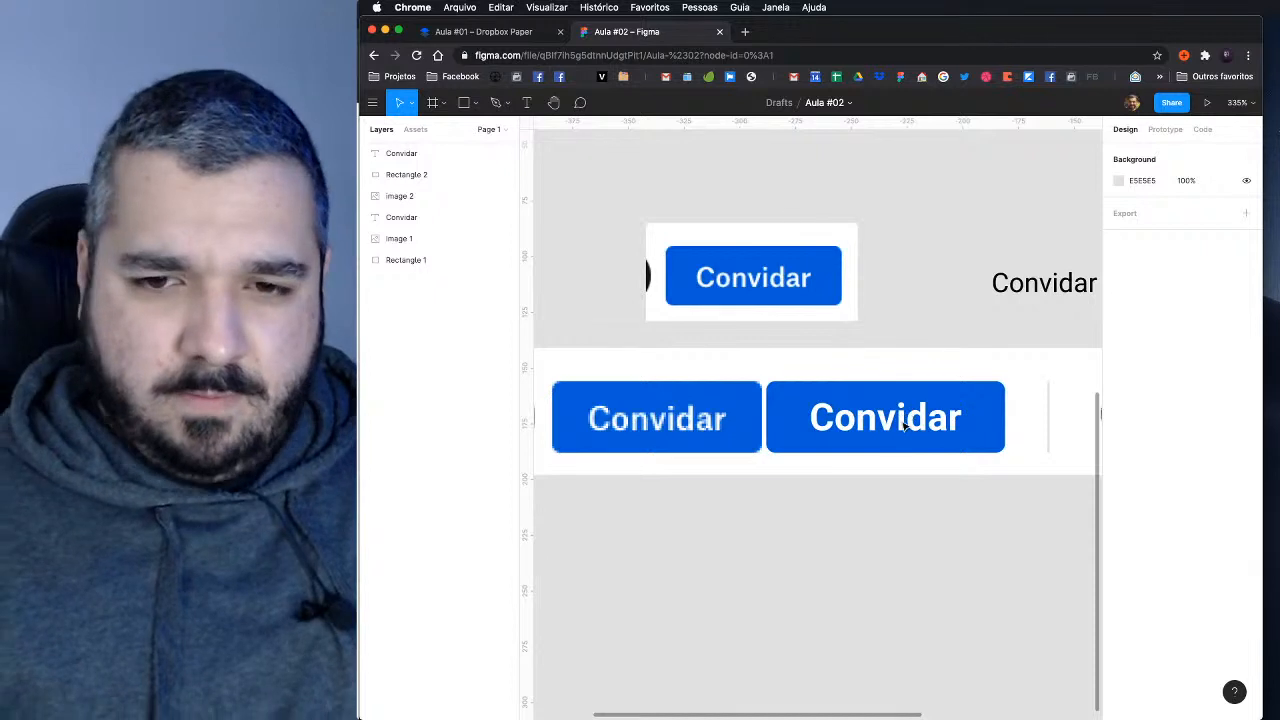
Step: Reduce the font size of the white Convidar text to 14
{"action": "left_click", "coordinate": [904, 425]}
{"action": "double_click", "coordinate": [875, 428]}
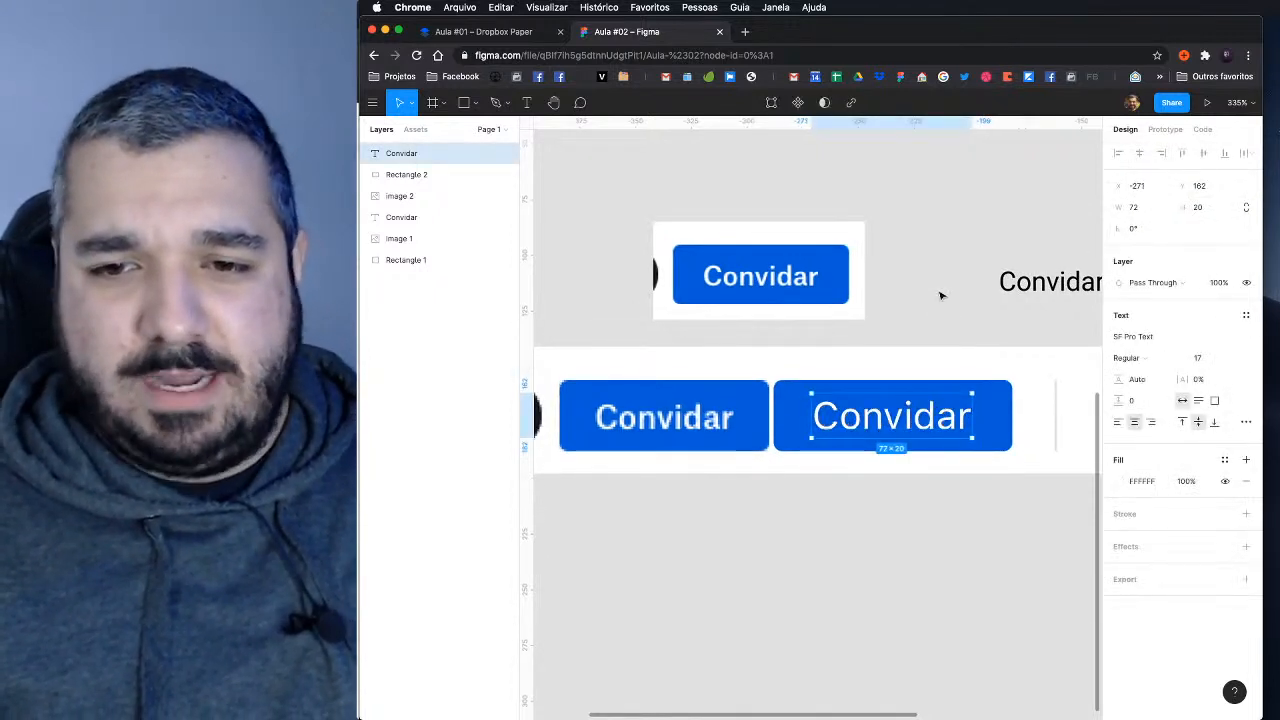
{"action": "left_click", "coordinate": [1220, 362]}
{"action": "key", "text": "Down"}
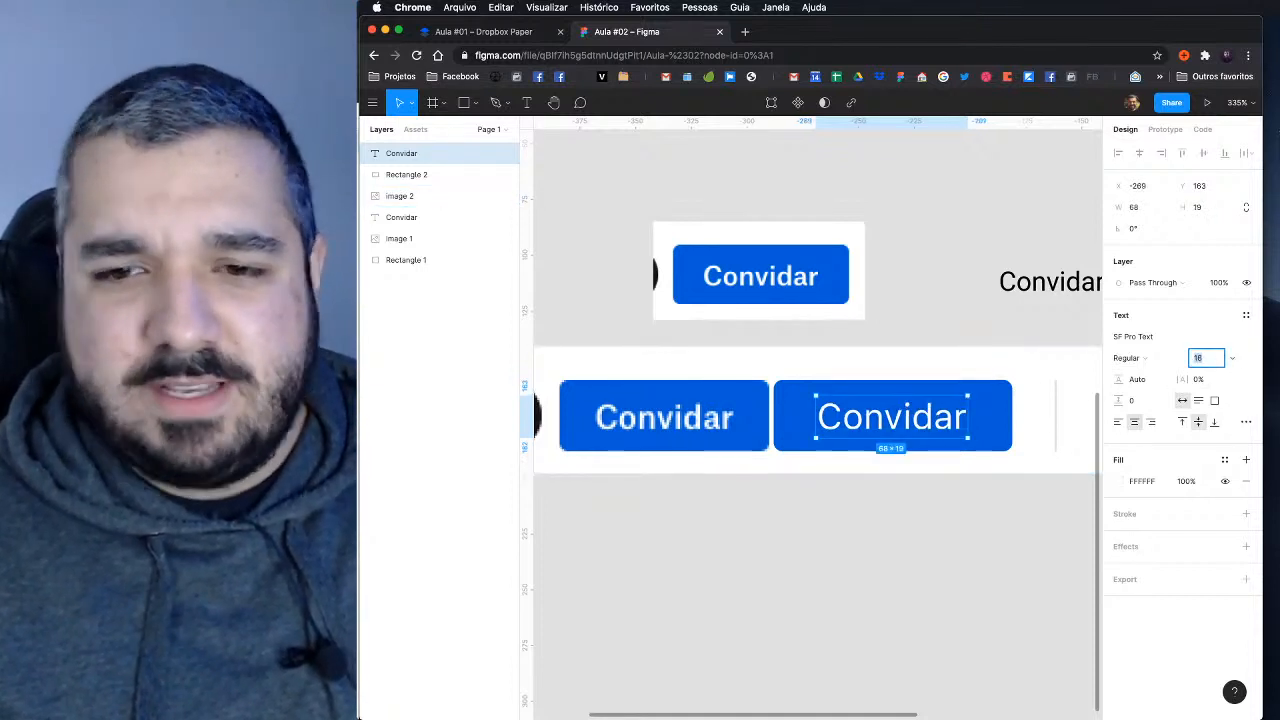
{"action": "key", "text": "Down"}
{"action": "key", "text": "Down"}
{"action": "left_click", "coordinate": [923, 303]}
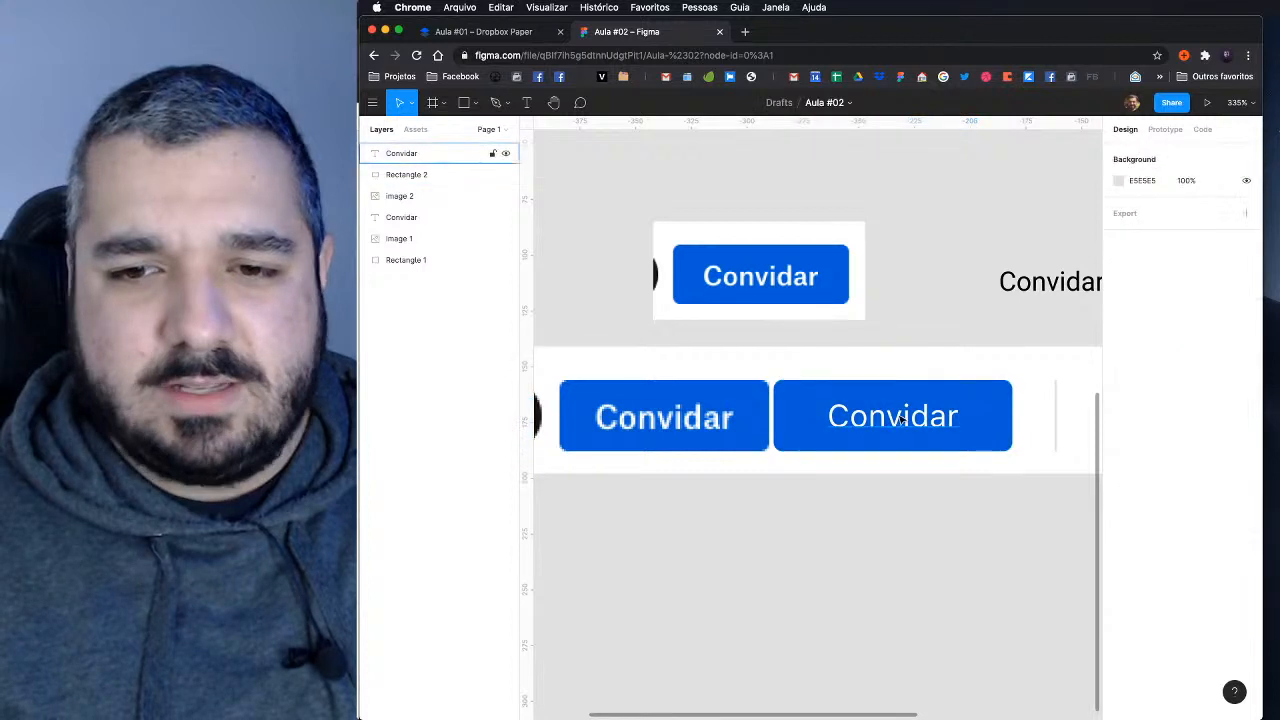
Step: Make the white SF Pro Text Convidar label bold
{"action": "left_click", "coordinate": [901, 421]}
{"action": "key", "text": "super+b"}
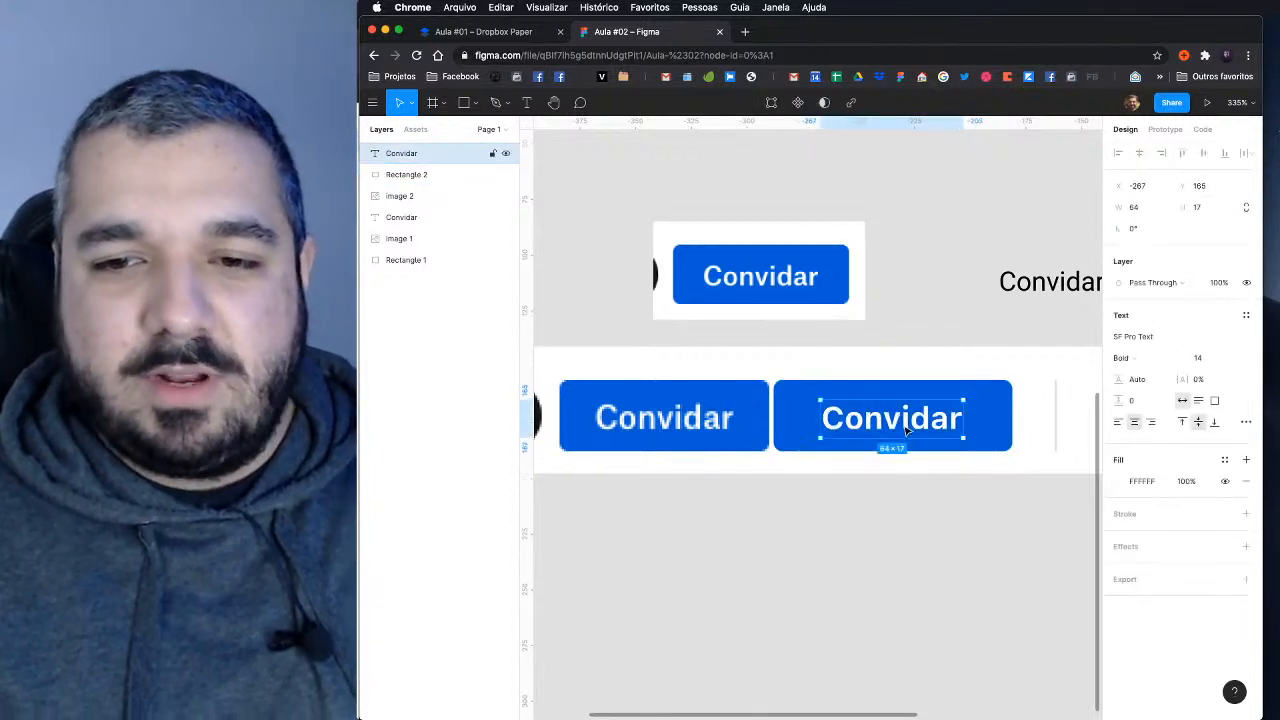
{"action": "left_click", "coordinate": [943, 271]}
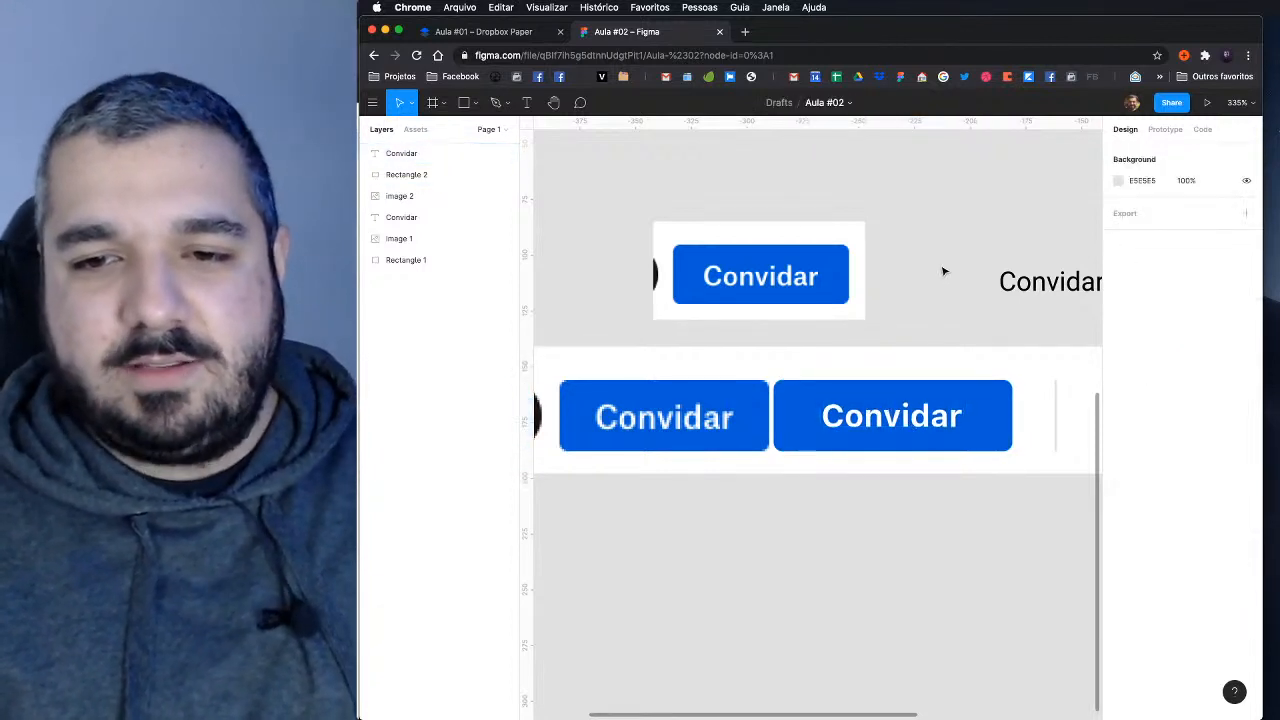
Step: Move the recreated Convidar text and its blue rectangle together straight down into the empty canvas below the toolbar image, to about Y 354
{"action": "key", "text": "shift+0"}
{"action": "scroll", "coordinate": [930, 285], "scroll_direction": "down", "scroll_amount": 2}
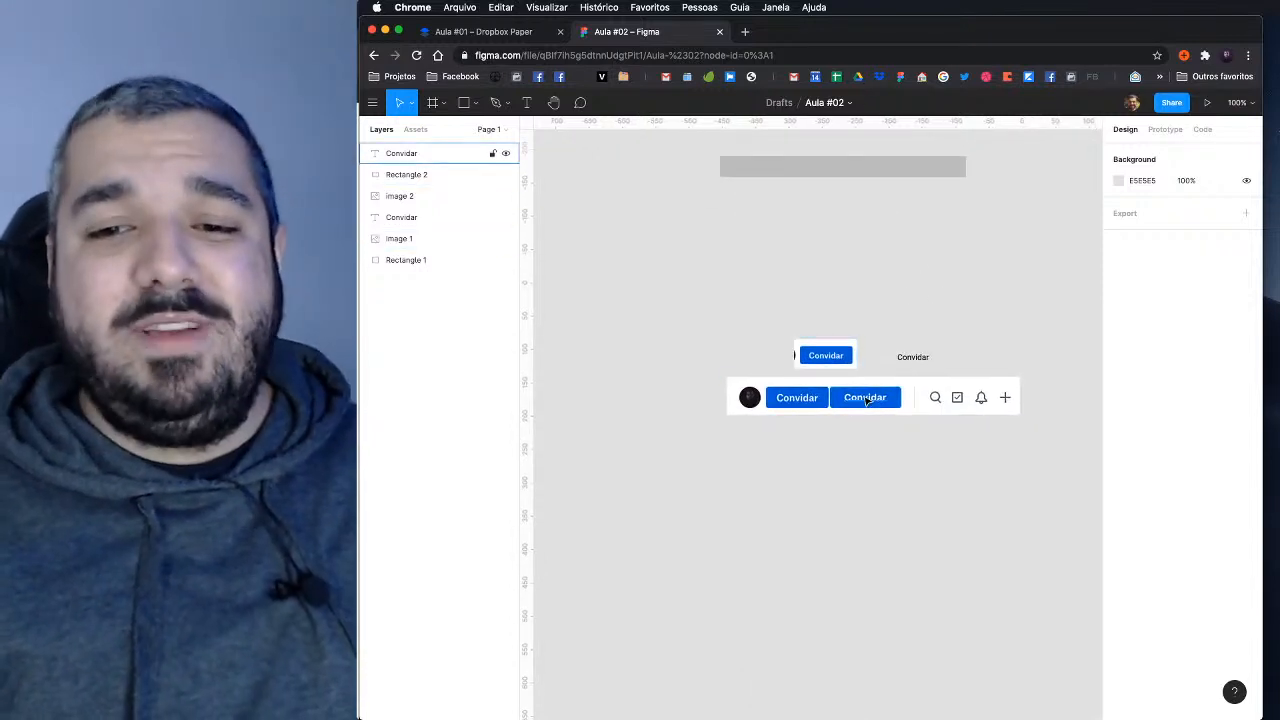
{"action": "left_click", "coordinate": [897, 396]}
{"action": "left_click", "coordinate": [899, 399], "text": "shift"}
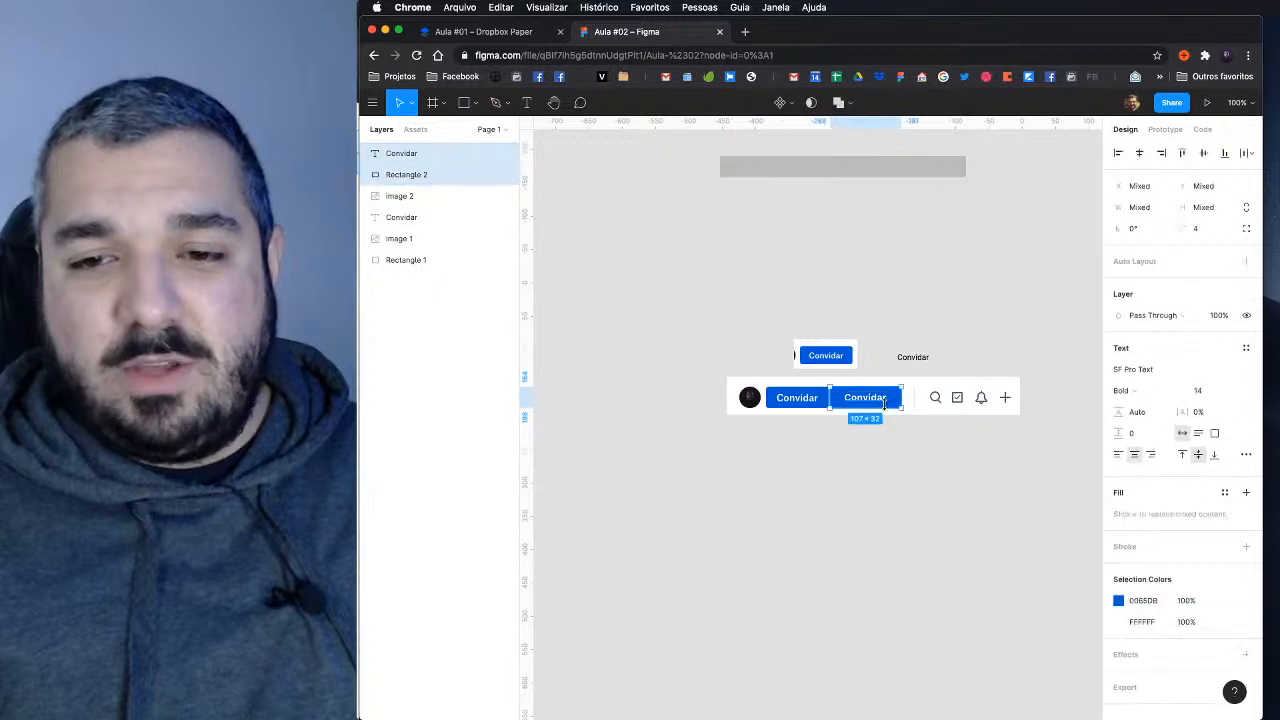
{"action": "left_click_drag", "start_coordinate": [884, 398], "coordinate": [884, 530]}
{"action": "scroll", "coordinate": [923, 429], "scroll_direction": "down", "scroll_amount": 3}
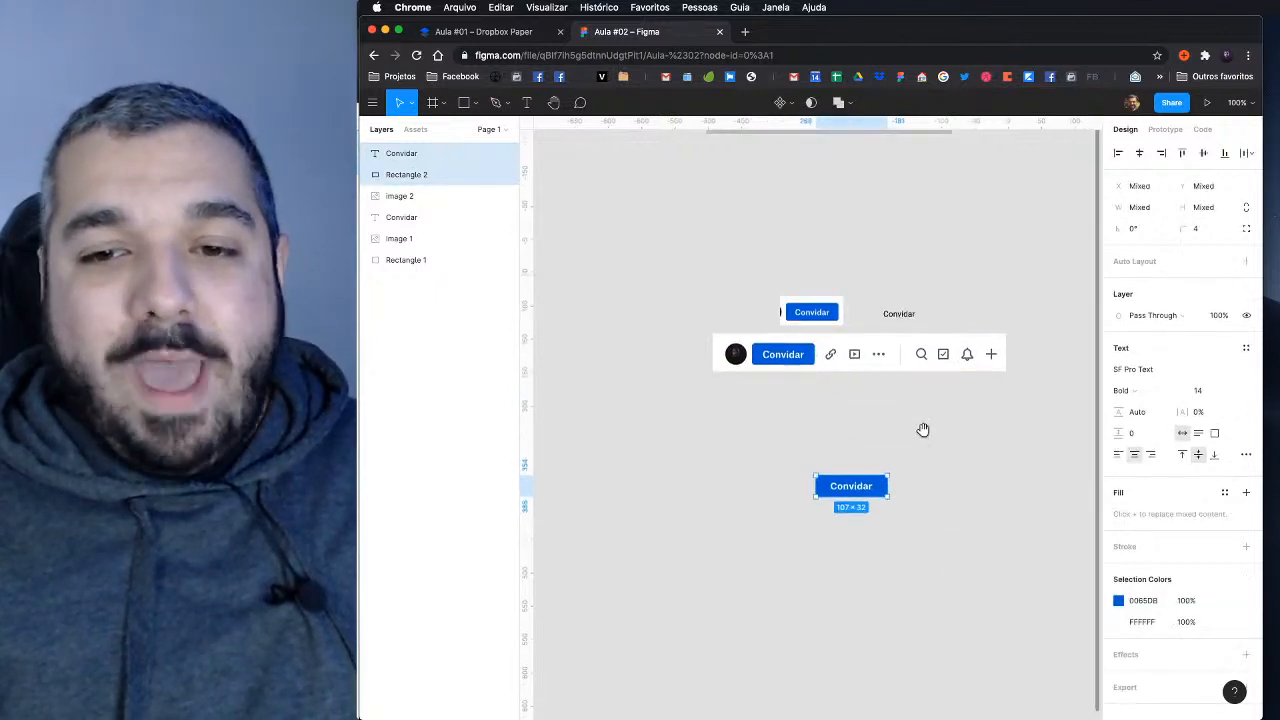
Step: Create a component from the selected Convidar text and blue rectangle
{"action": "right_click", "coordinate": [838, 413]}
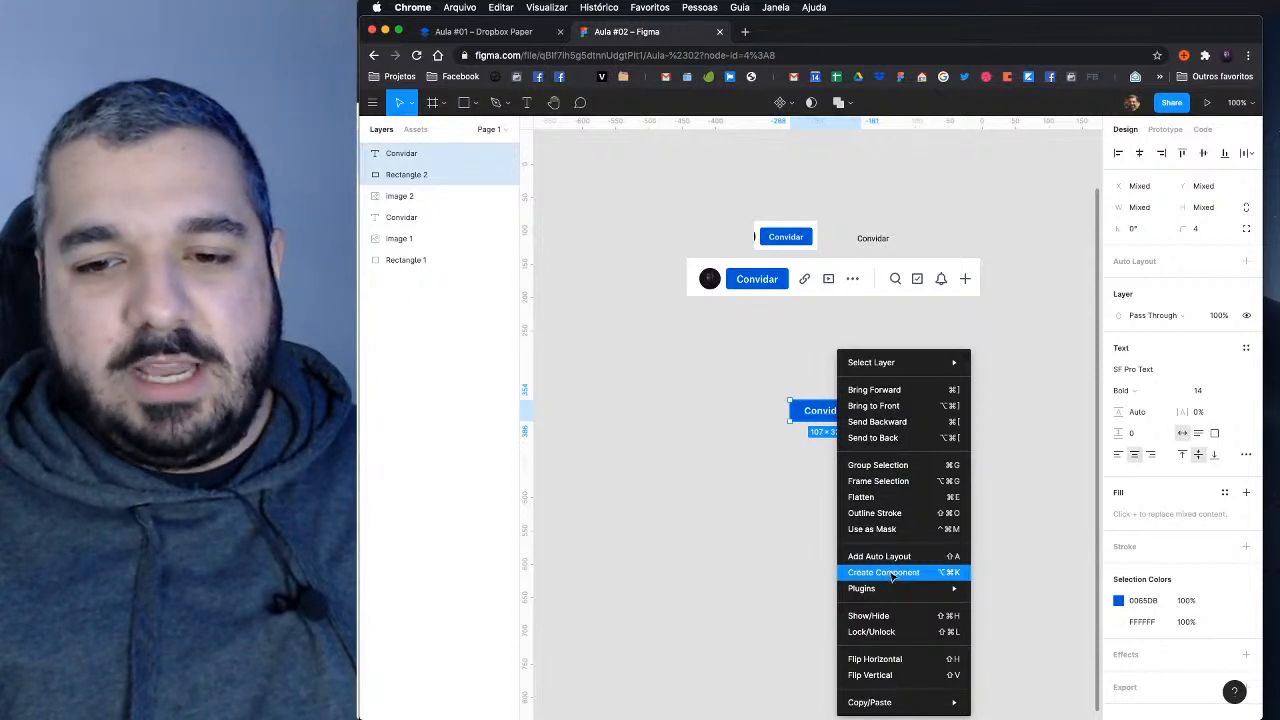
{"action": "left_click", "coordinate": [893, 573]}
{"action": "left_click", "coordinate": [915, 483]}
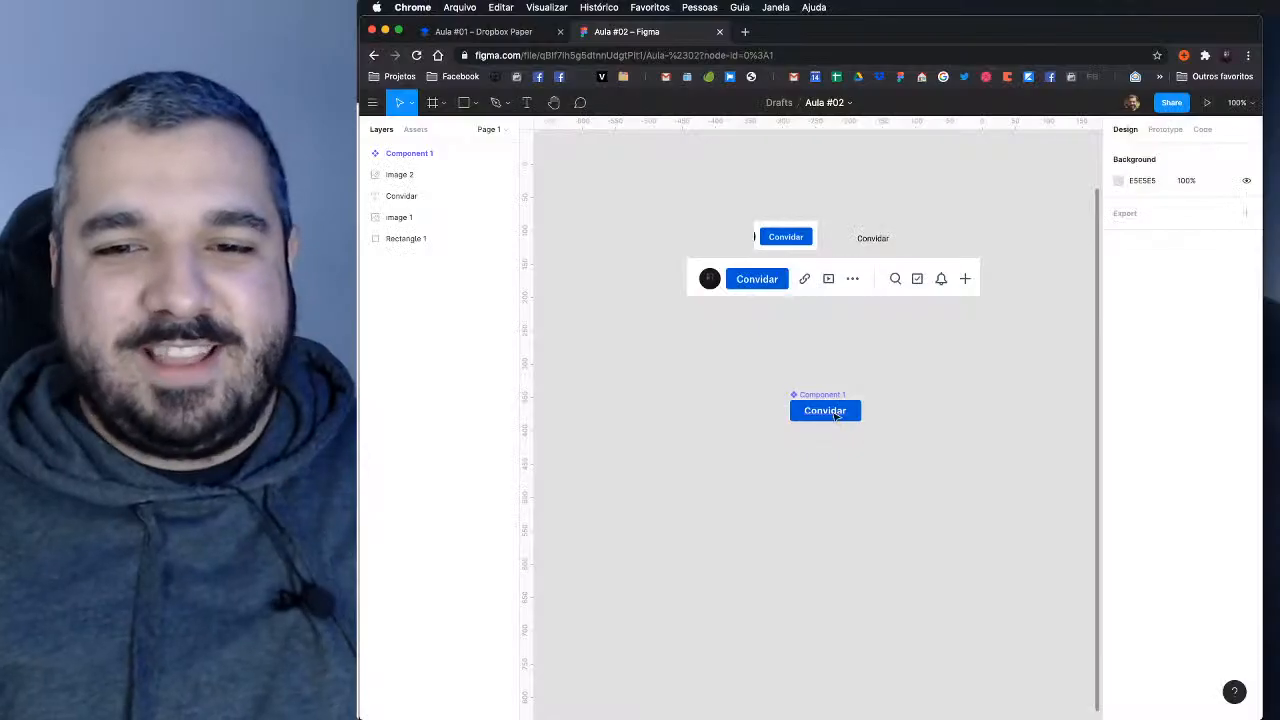
Step: Examine the new Convidar component up close, including its properties and the layers nested inside it
{"action": "scroll", "coordinate": [835, 415], "scroll_direction": "up", "scroll_amount": 5}
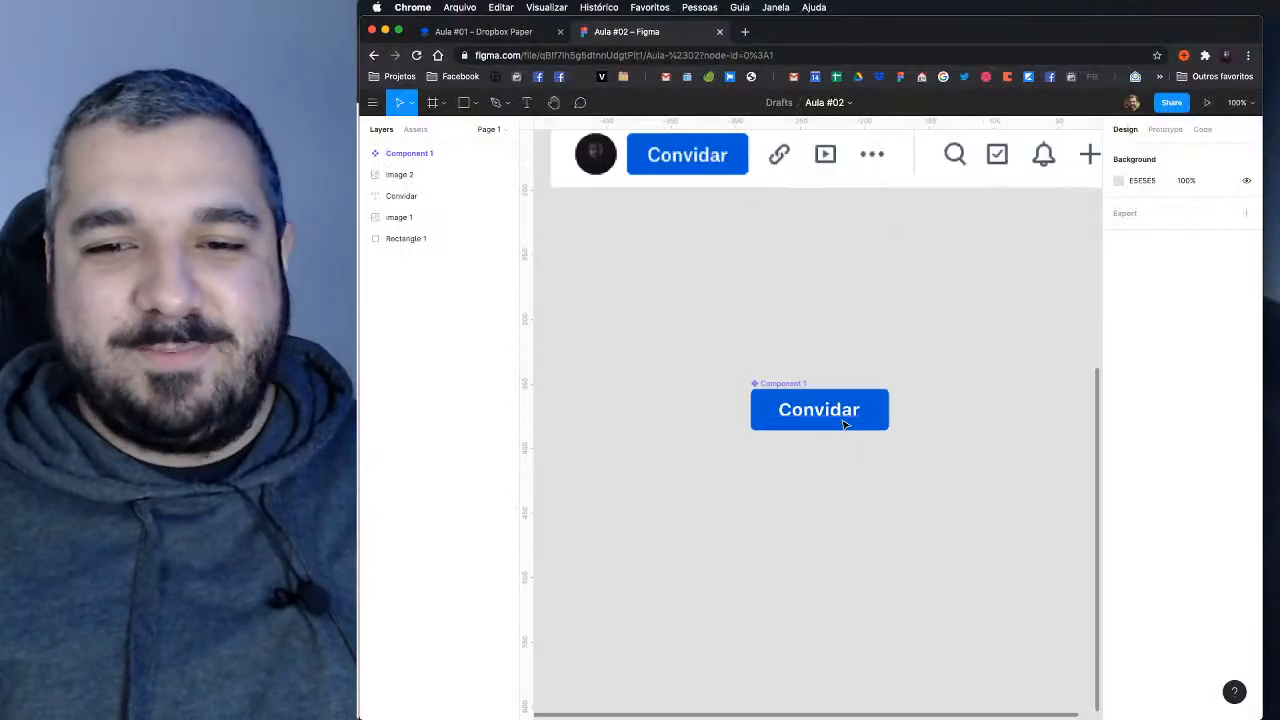
{"action": "scroll", "coordinate": [846, 506], "scroll_direction": "down", "scroll_amount": 1}
{"action": "scroll", "coordinate": [840, 416], "scroll_direction": "up", "scroll_amount": 3}
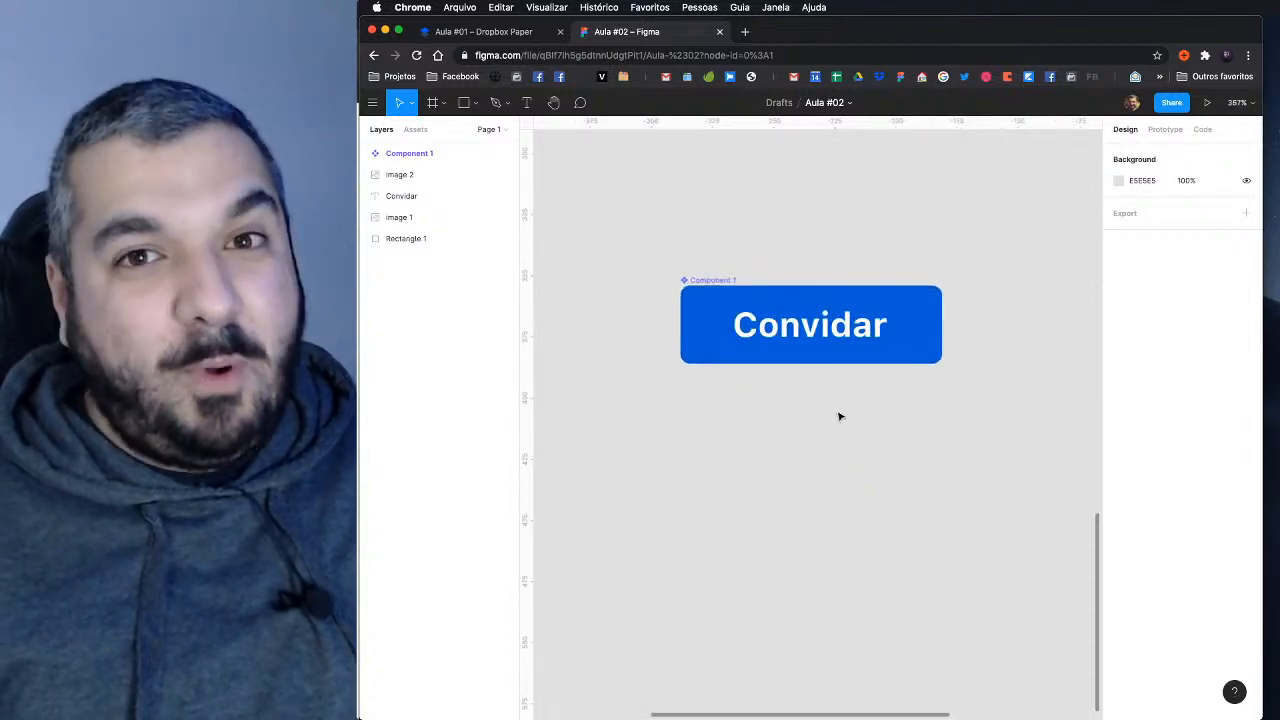
{"action": "left_click", "coordinate": [779, 335]}
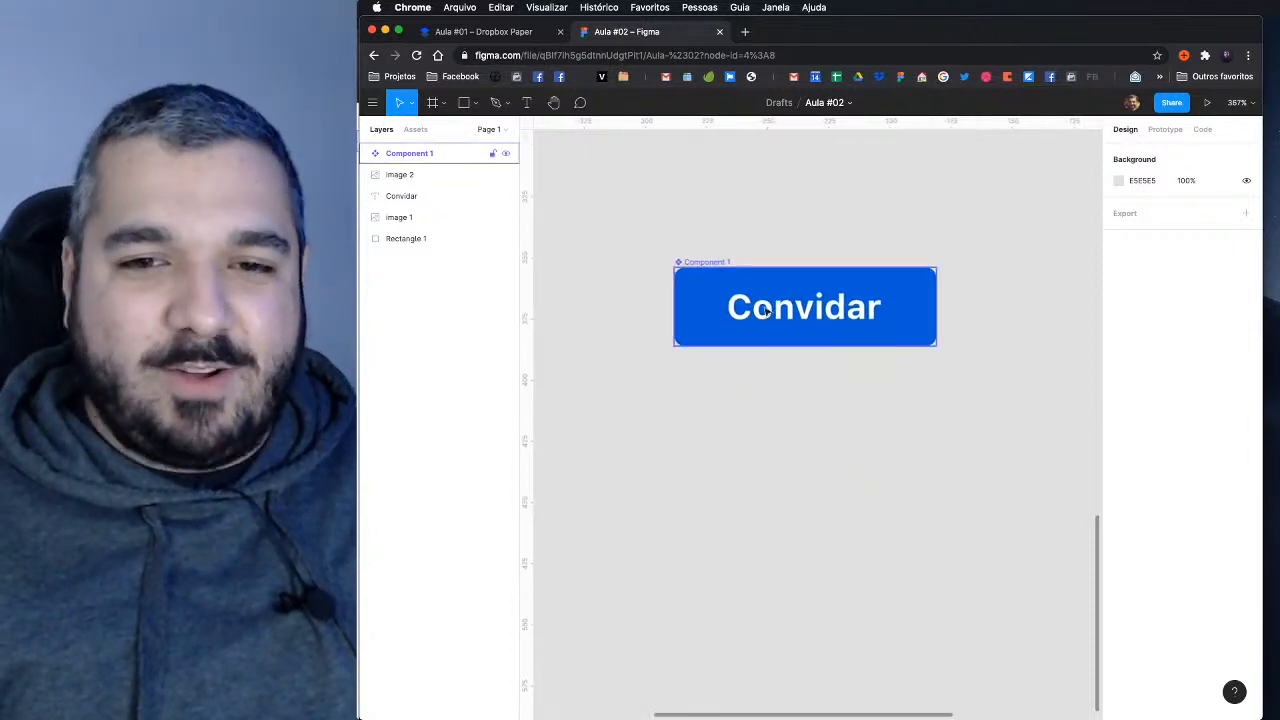
{"action": "left_click", "coordinate": [770, 316]}
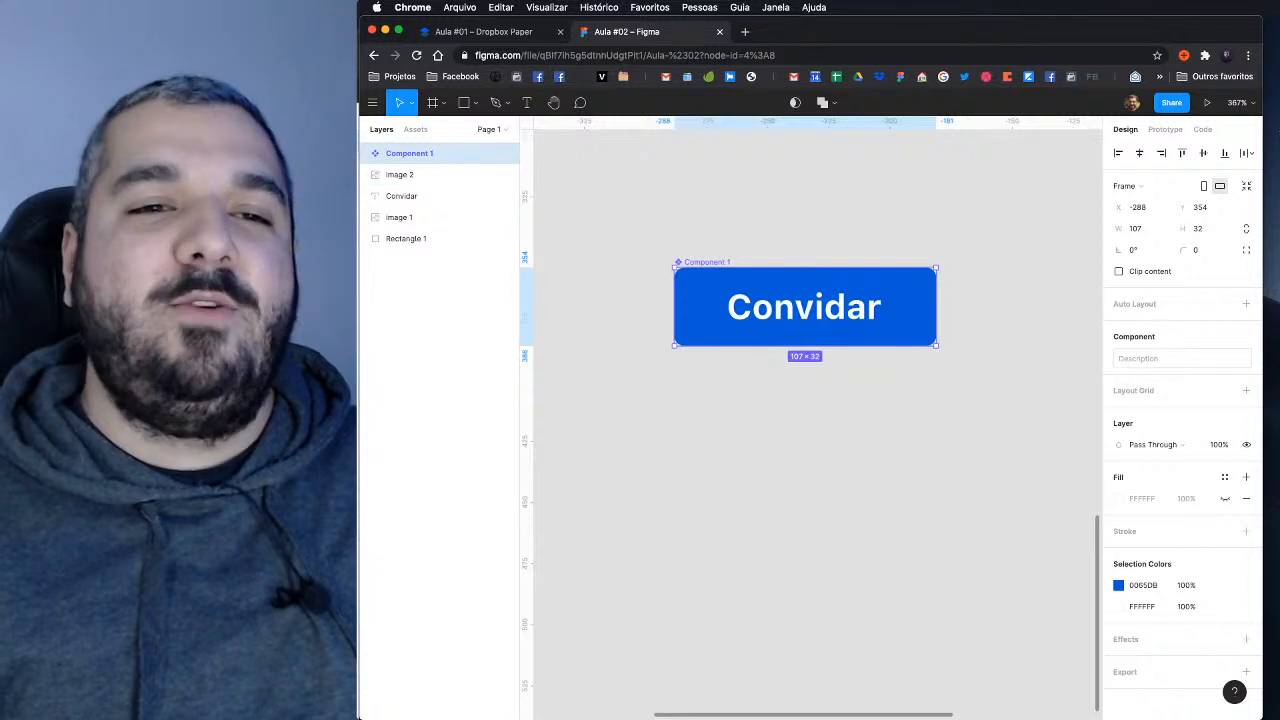
{"action": "left_click", "coordinate": [367, 155]}
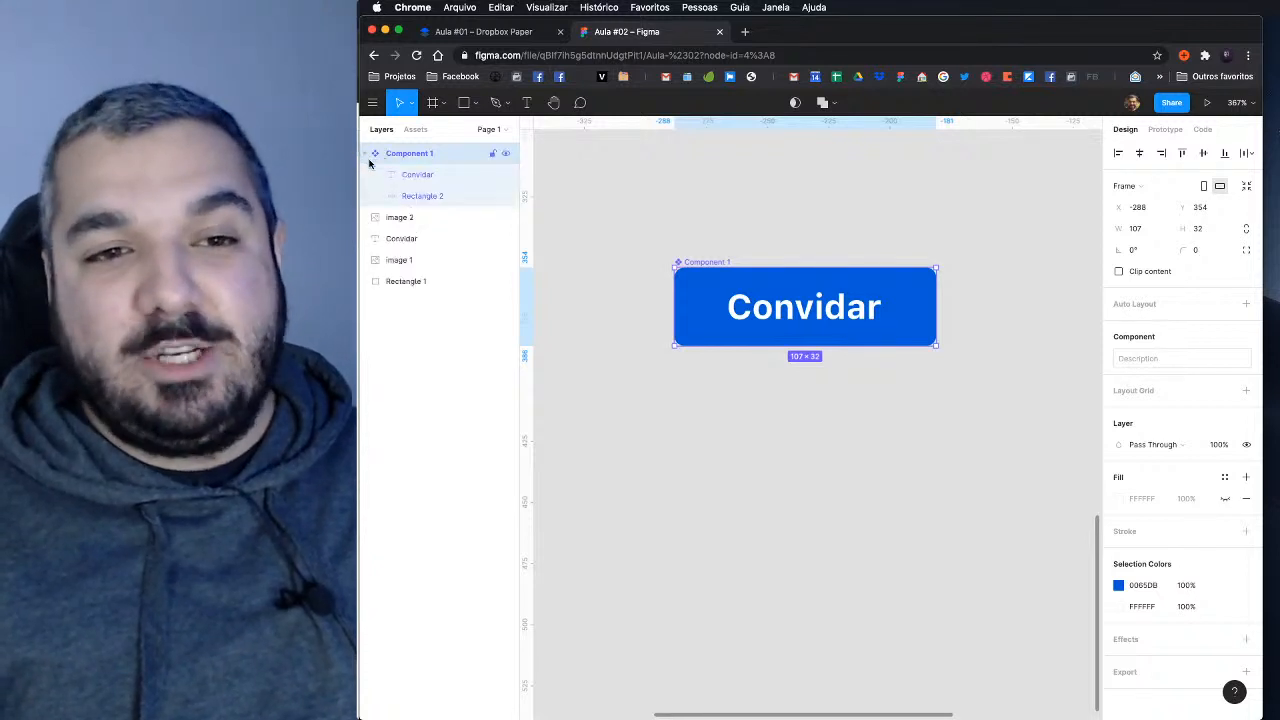
{"action": "left_click", "coordinate": [367, 155]}
{"action": "left_click", "coordinate": [757, 236]}
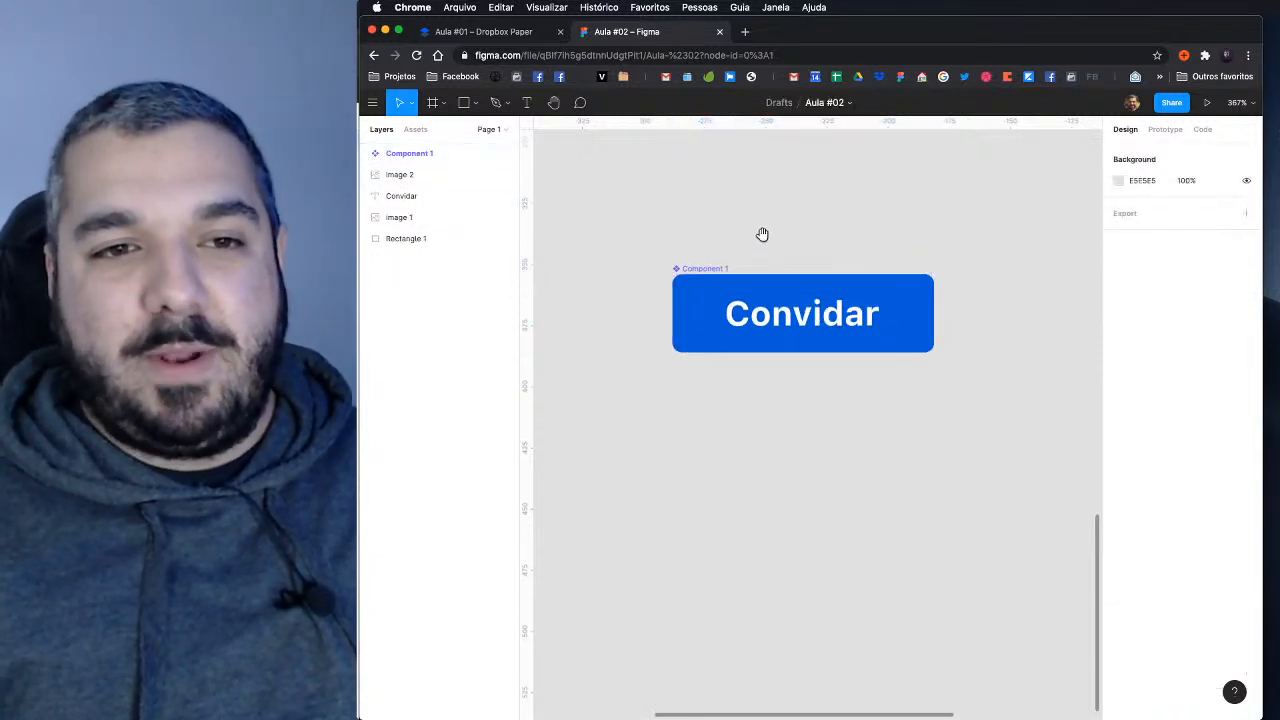
Step: View the Convidar button among the file's local components in the assets, and return to the layer list
{"action": "left_click", "coordinate": [752, 306]}
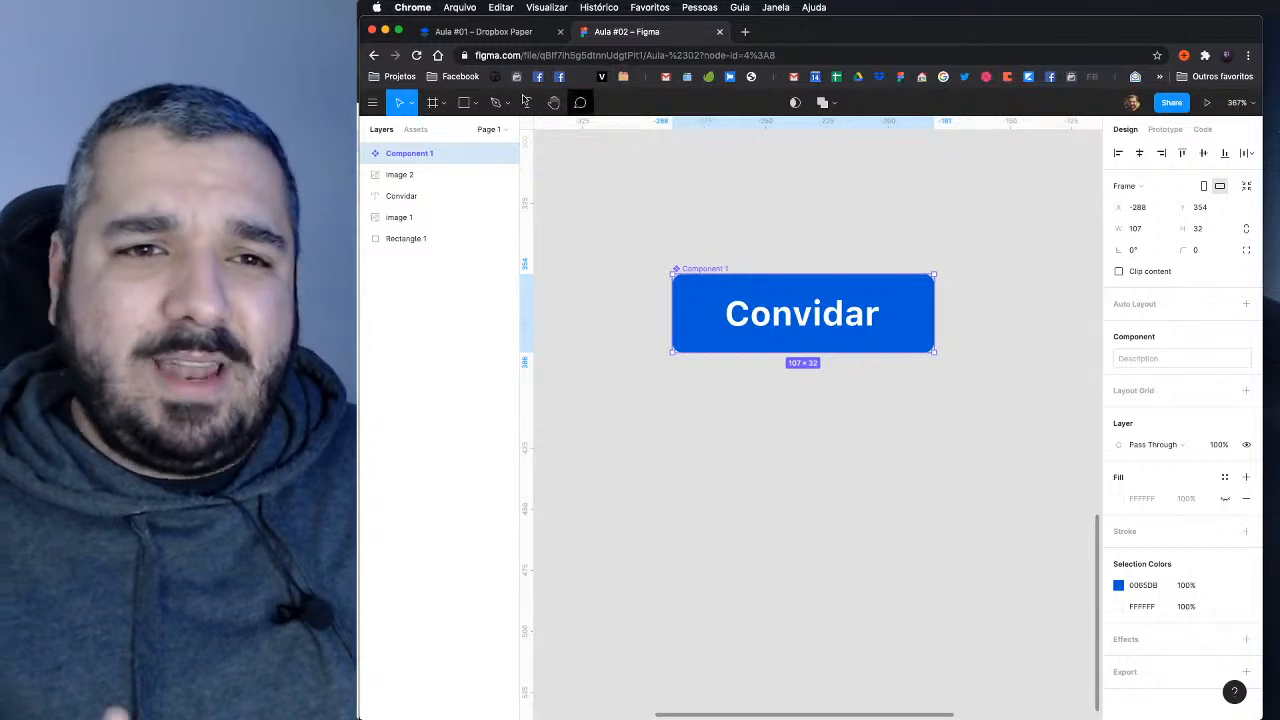
{"action": "left_click", "coordinate": [418, 133]}
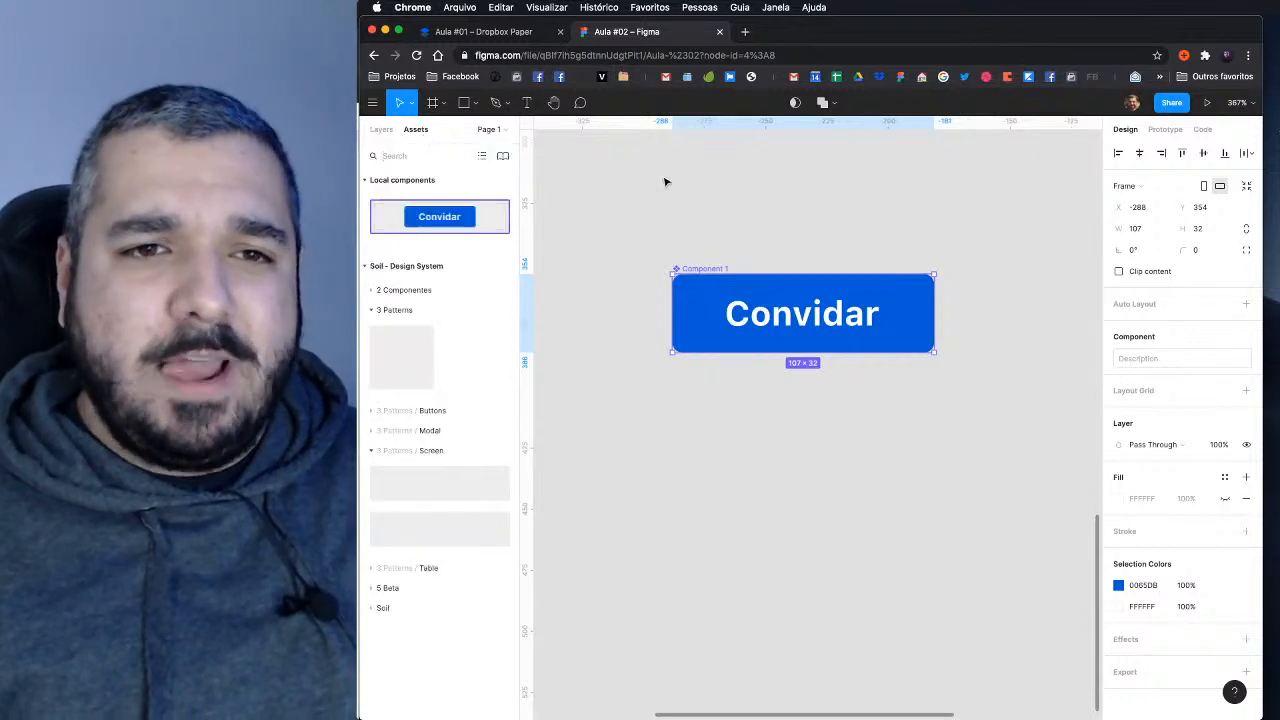
{"action": "left_click", "coordinate": [706, 193]}
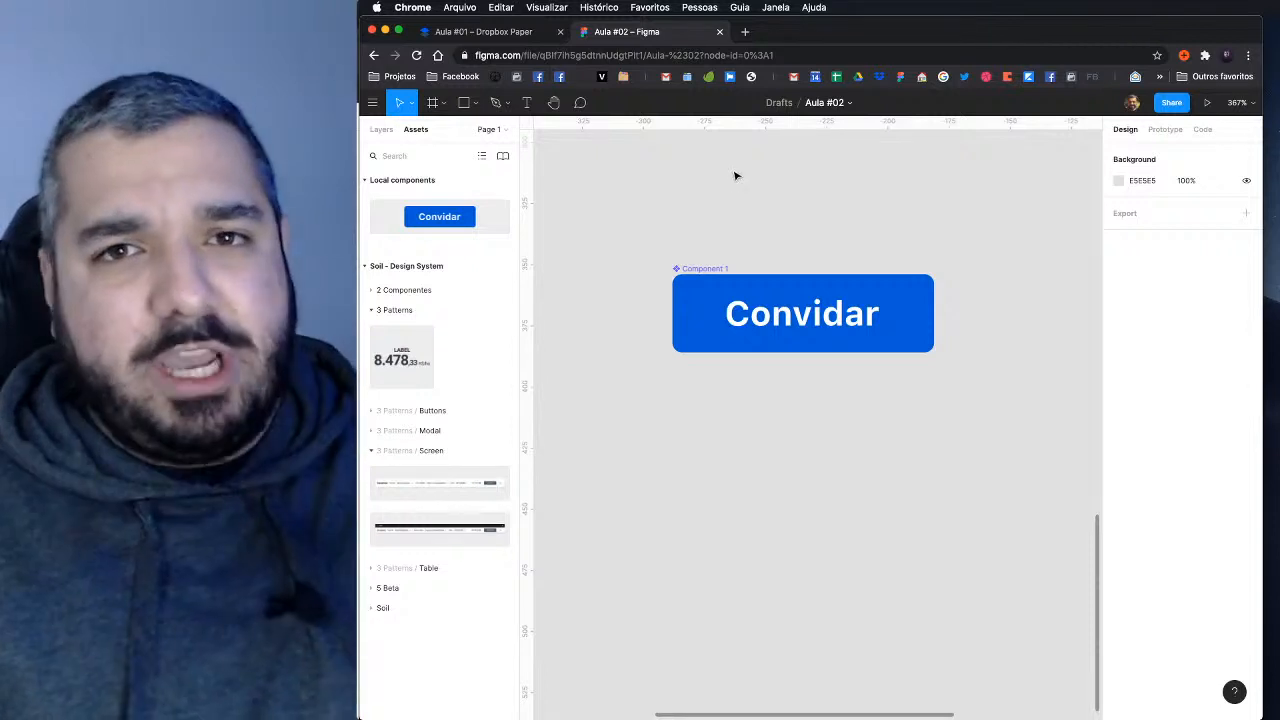
{"action": "left_click", "coordinate": [786, 316]}
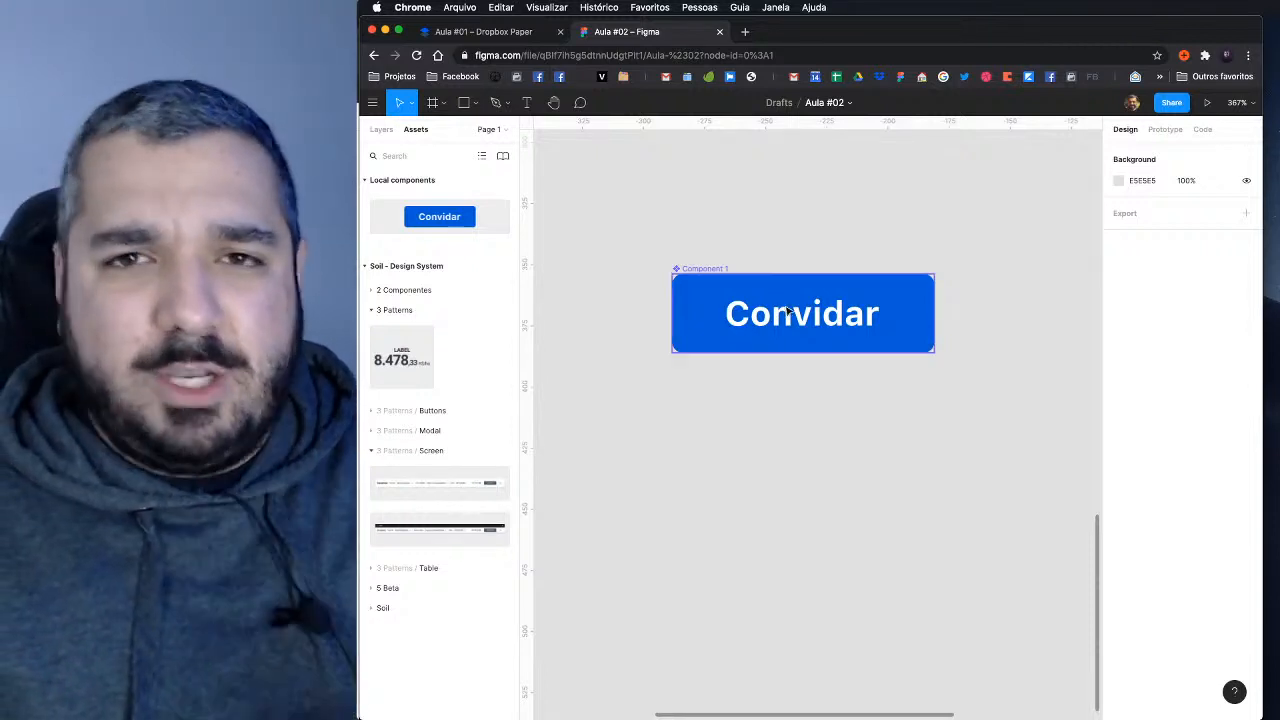
{"action": "left_click", "coordinate": [776, 310]}
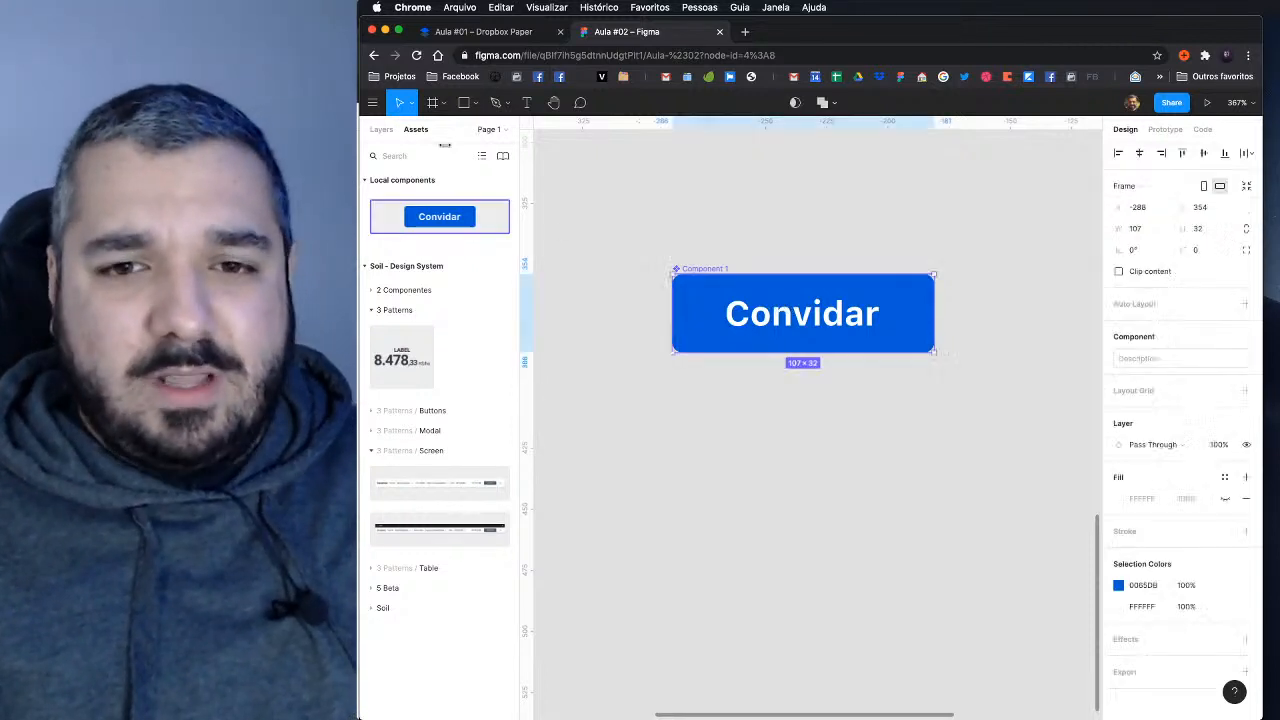
{"action": "left_click", "coordinate": [381, 129]}
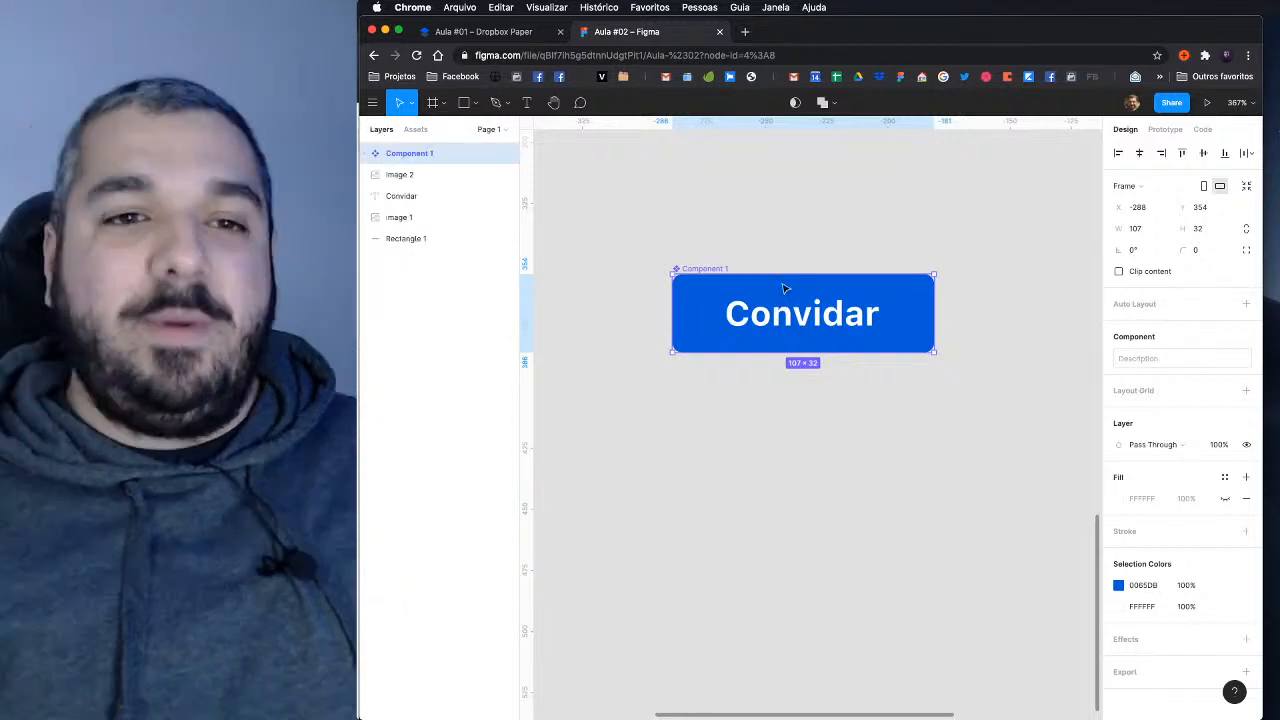
Step: Duplicate the Convidar component as an instance directly below the original, at about Y 418
{"action": "key", "text": "Escape"}
{"action": "left_click", "coordinate": [826, 314]}
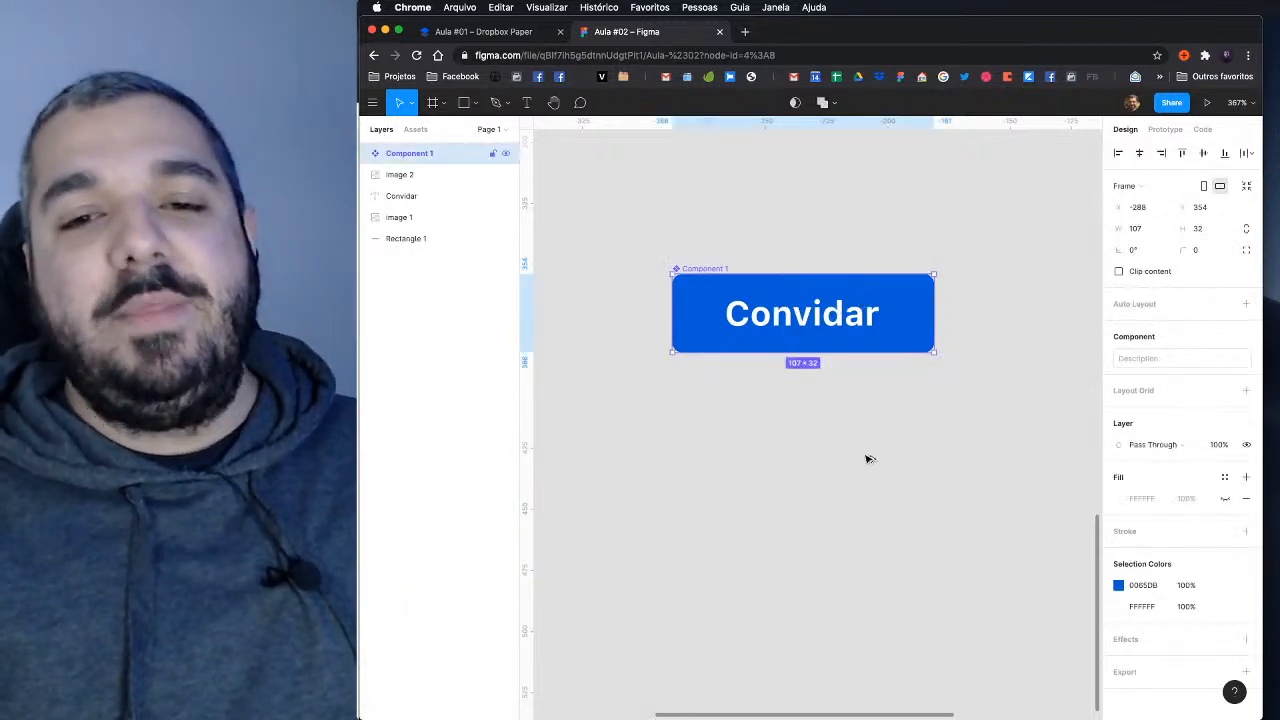
{"action": "left_click_drag", "start_coordinate": [869, 459], "coordinate": [869, 464]}
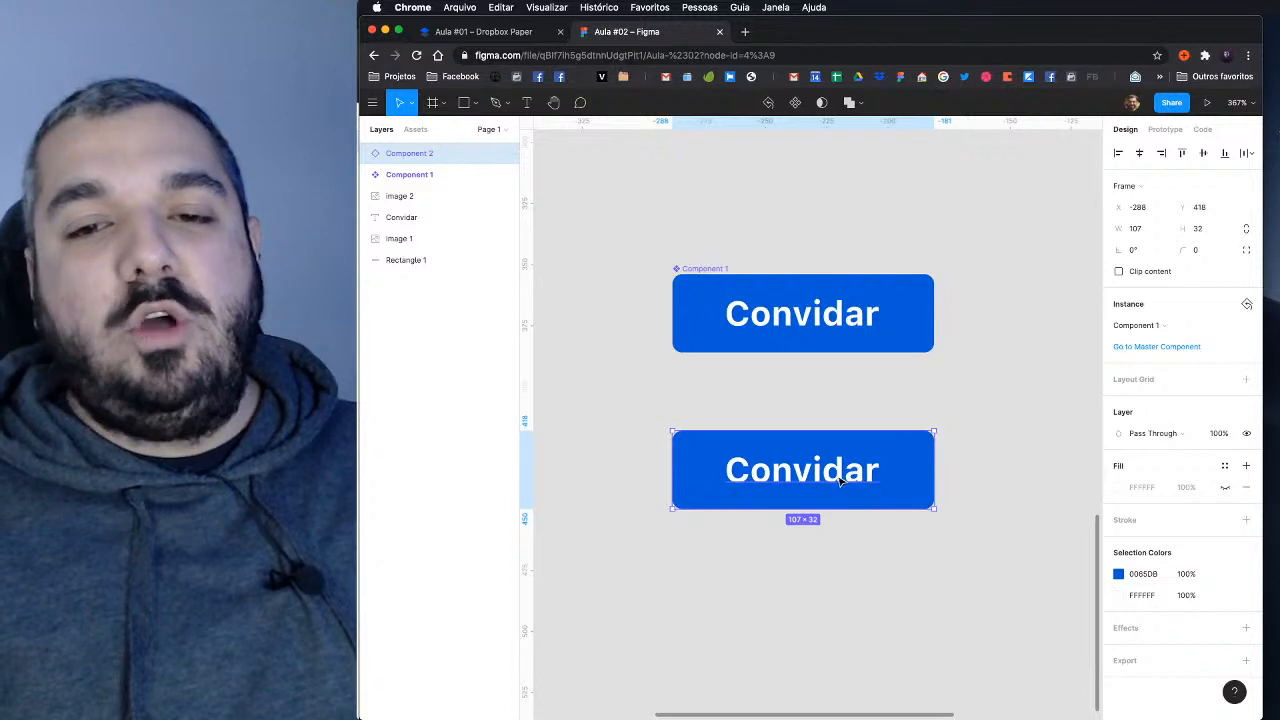
Step: Try a long sentence about the best lives as the label of the lower button instance
{"action": "double_click", "coordinate": [838, 478]}
{"action": "double_click", "coordinate": [838, 478]}
{"action": "double_click", "coordinate": [838, 476]}
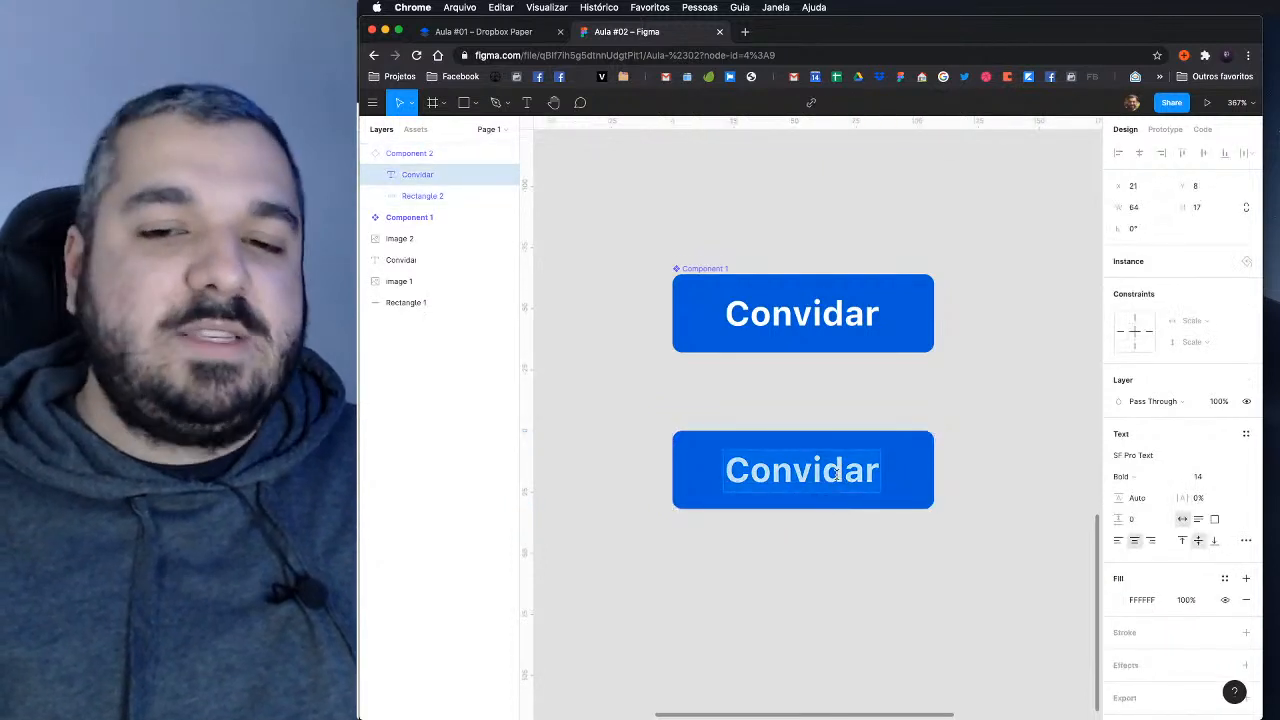
{"action": "key", "text": "Escape"}
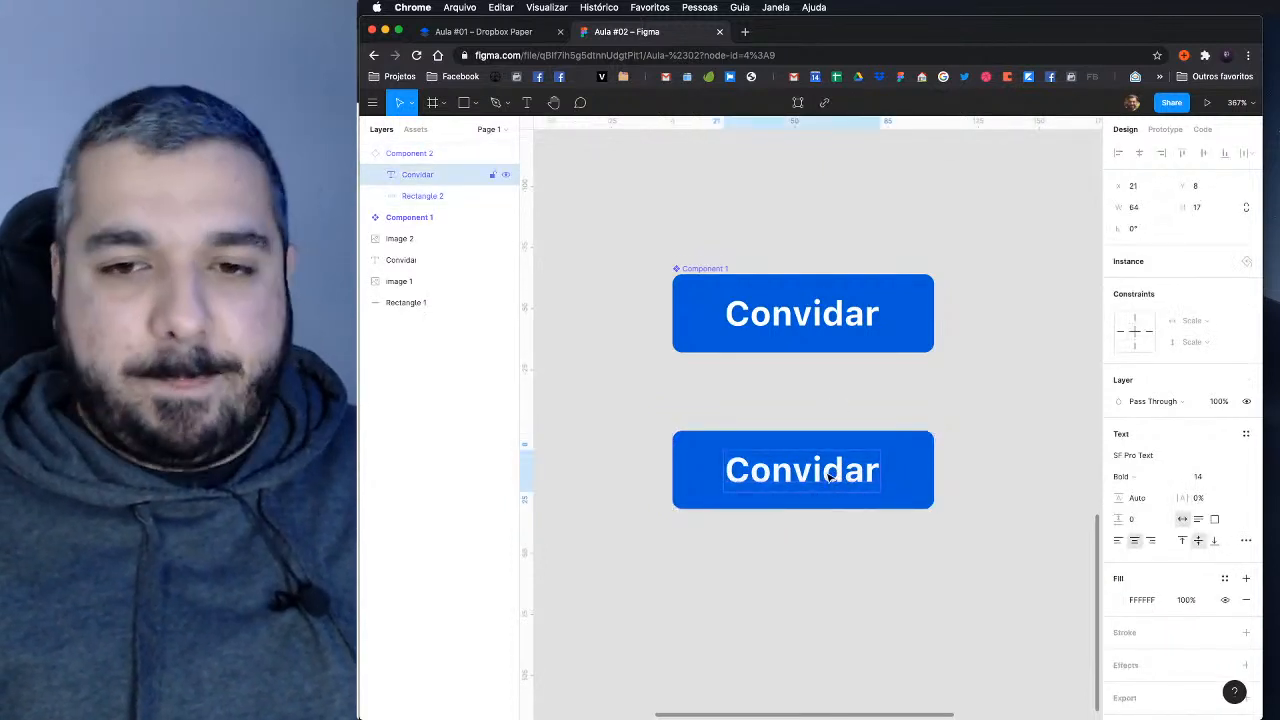
{"action": "double_click", "coordinate": [829, 472]}
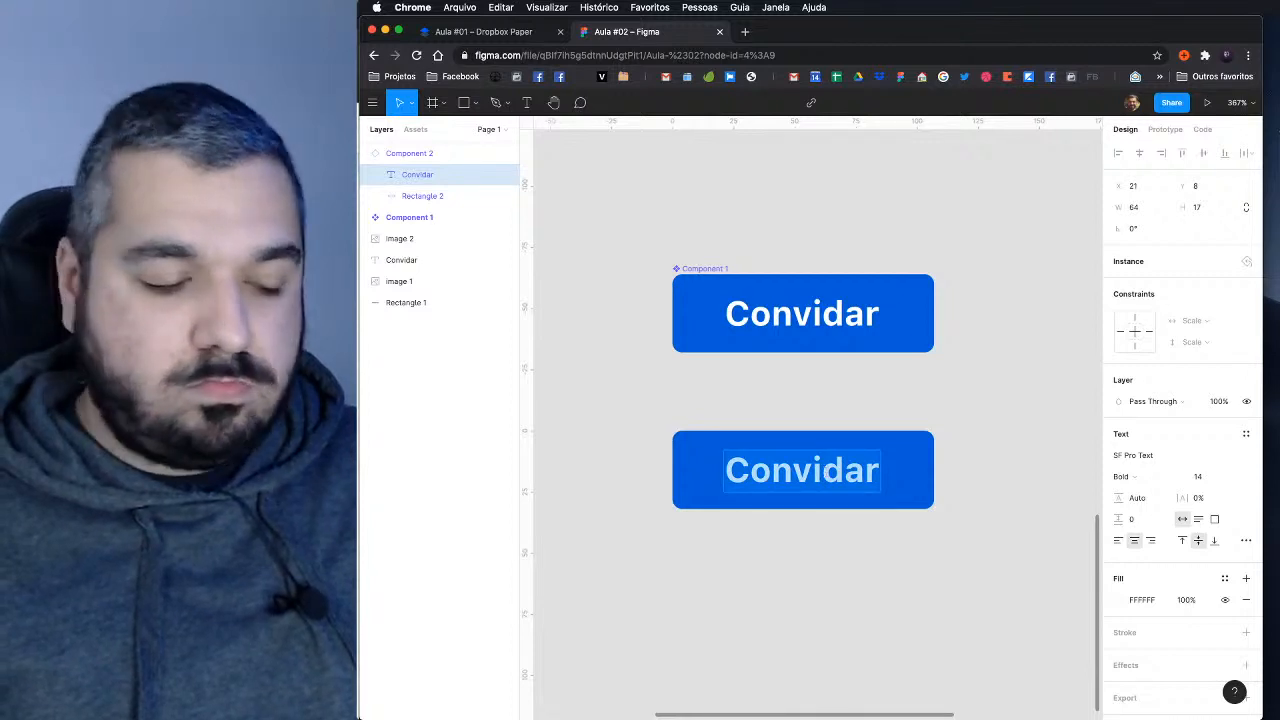
{"action": "type", "text": "Pedrão faz as"}
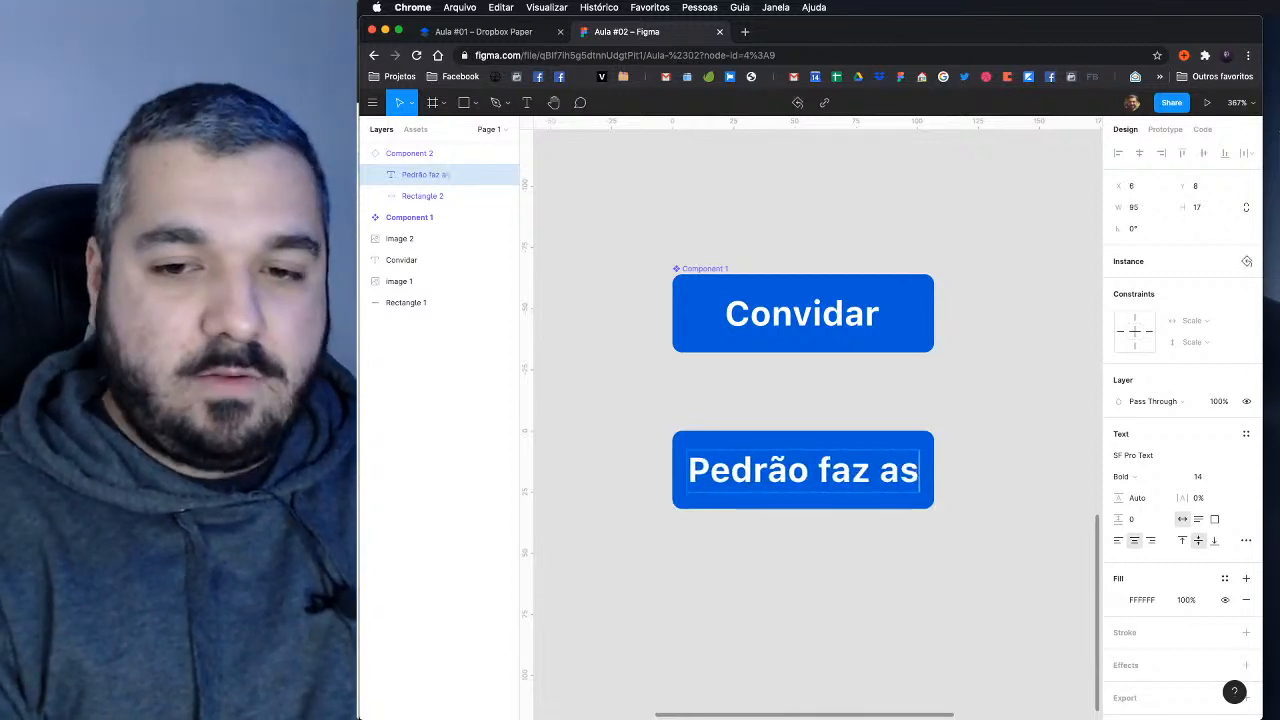
{"action": "type", "text": " melhores live"}
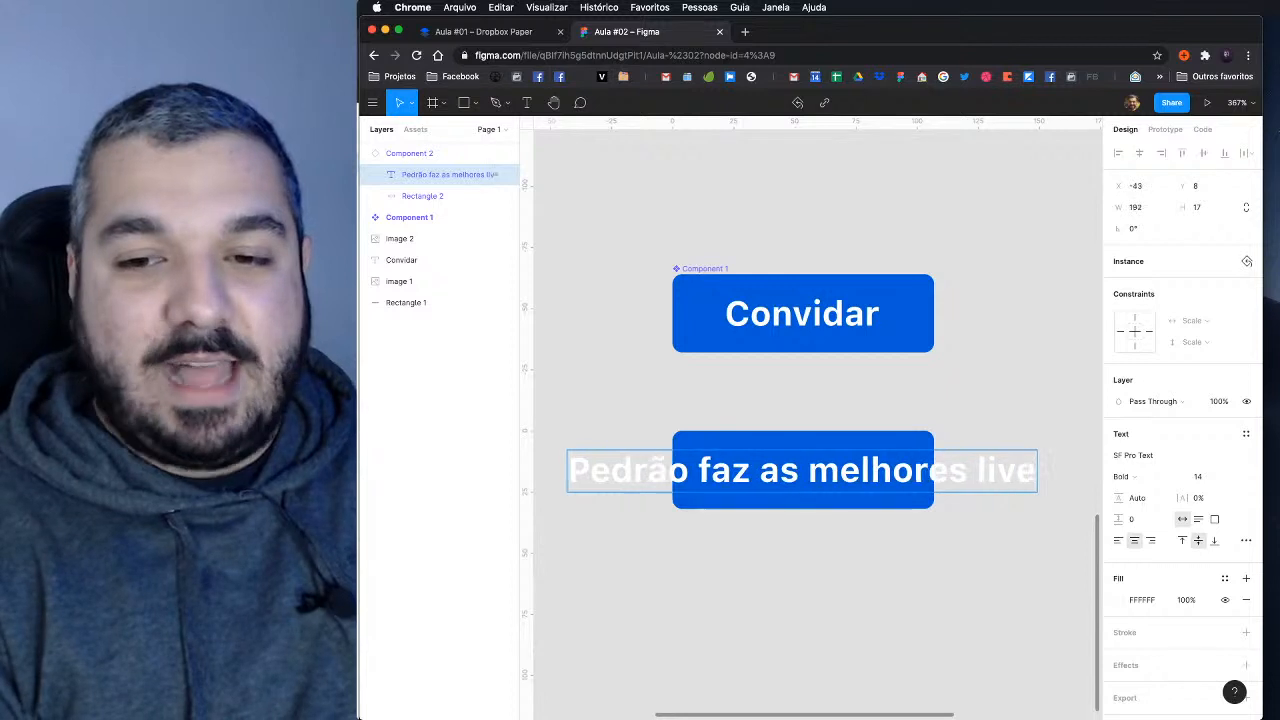
{"action": "type", "text": "s"}
Step: Replace the whole label of the lower button instance with "Entrar na Live!" and deselect it
{"action": "key", "text": "super+a"}
{"action": "type", "text": "Entr"}
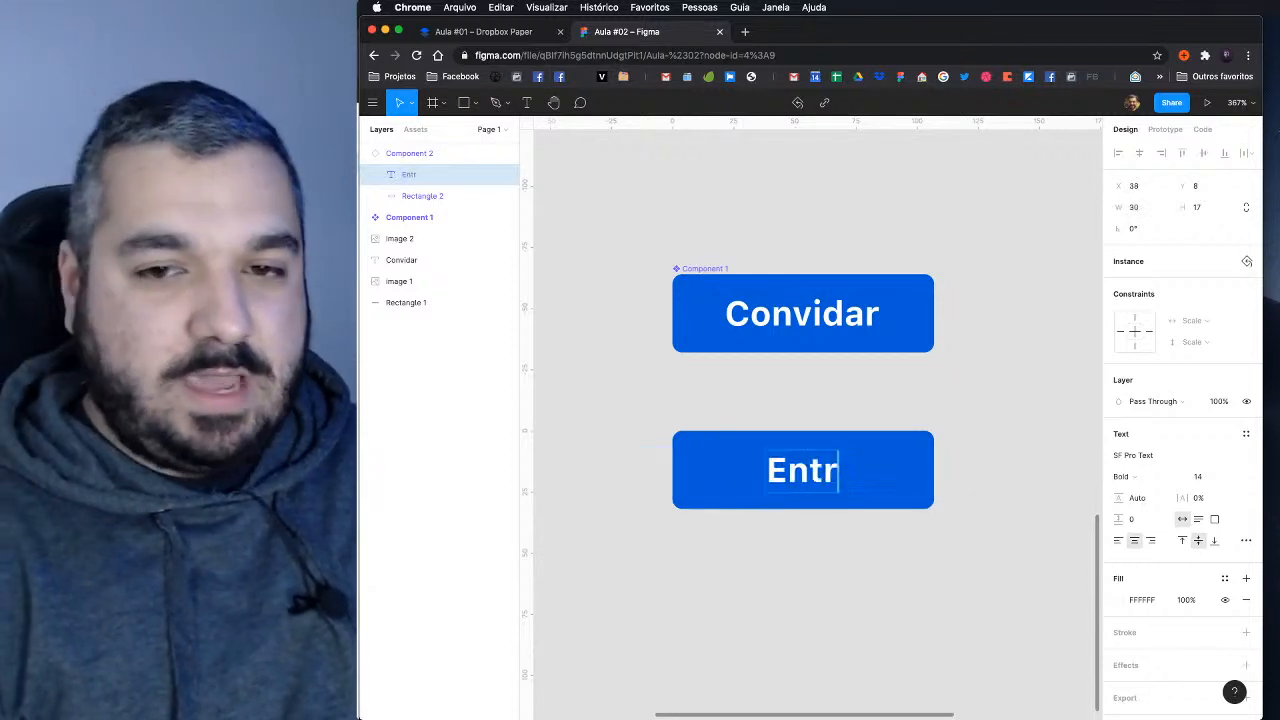
{"action": "type", "text": "ar na Live!"}
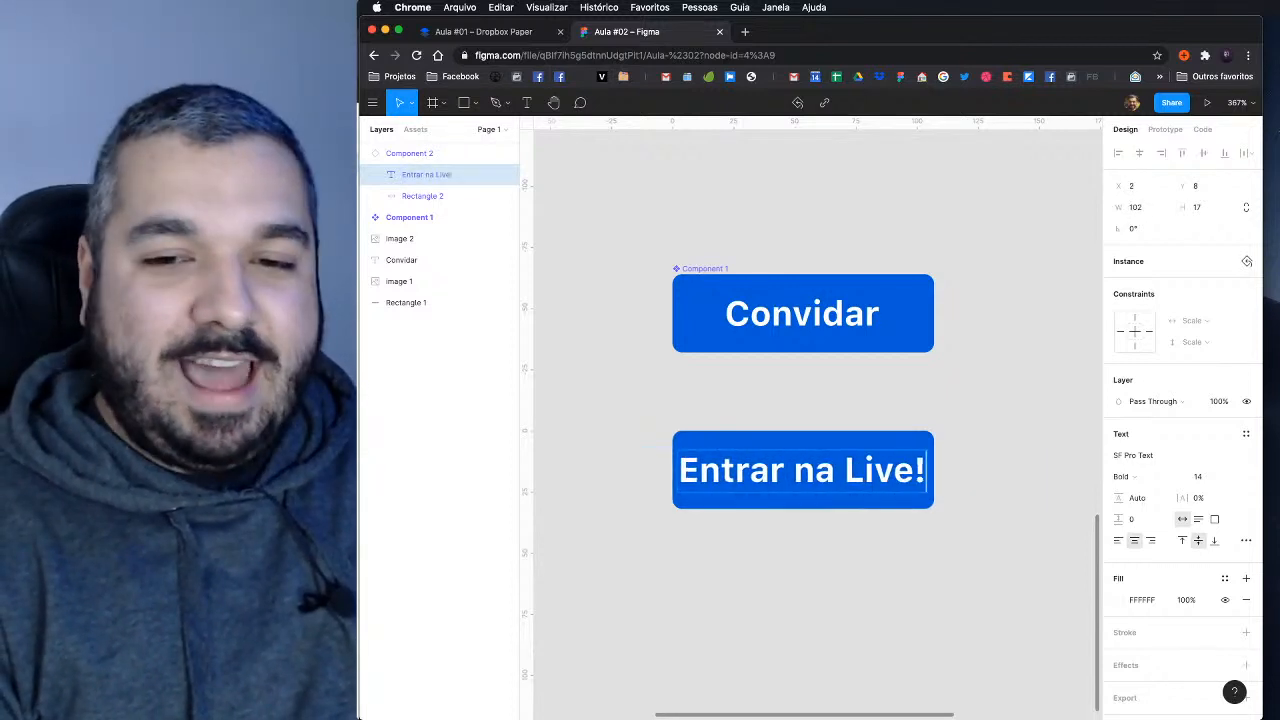
{"action": "key", "text": "Escape"}
{"action": "left_click", "coordinate": [861, 550]}
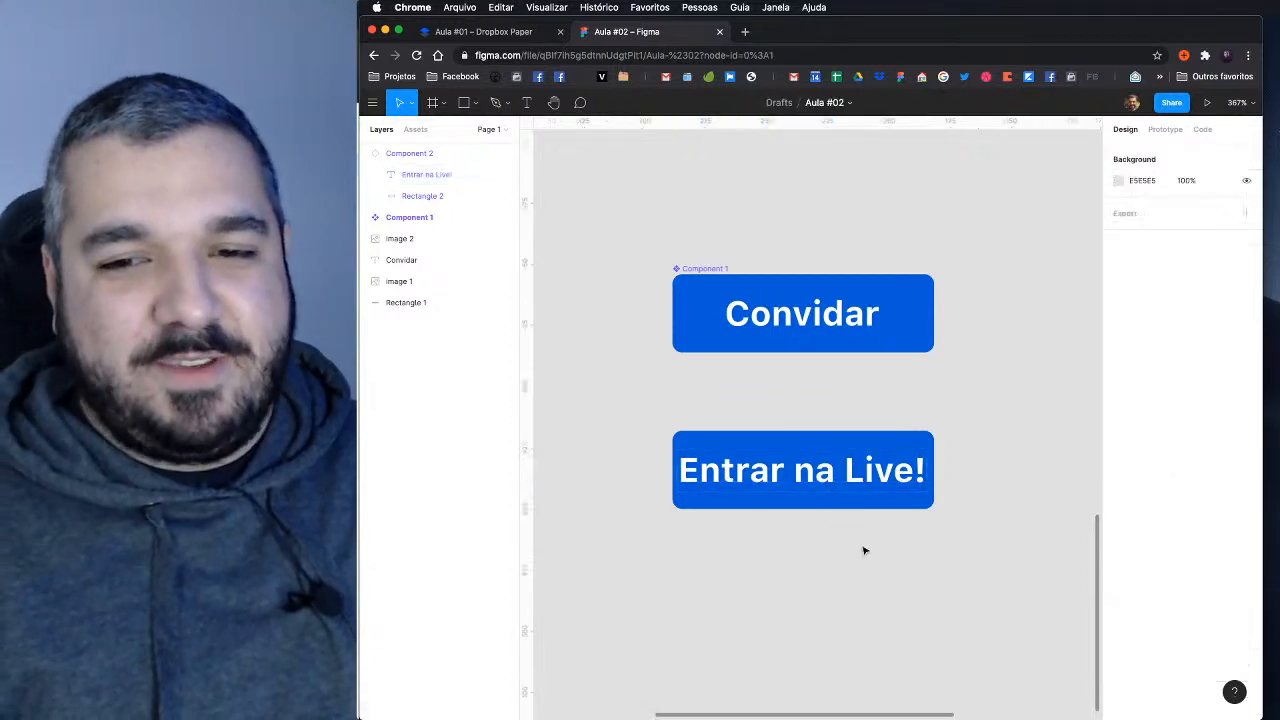
Step: Widen the Entrar na Live! instance to 154 and place it left-aligned beneath the Convidar component, at X -288, Y 396
{"action": "scroll", "coordinate": [855, 537], "scroll_direction": "down", "scroll_amount": 3}
{"action": "left_click_drag", "start_coordinate": [857, 411], "coordinate": [860, 400]}
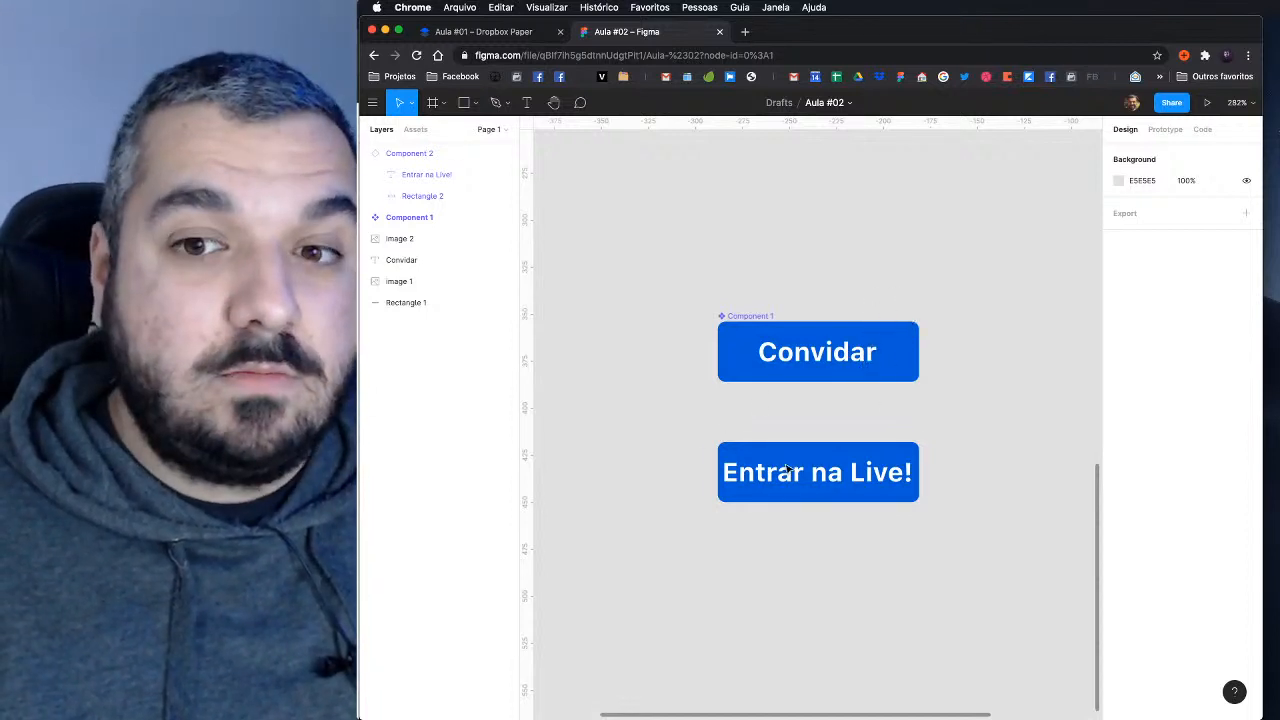
{"action": "left_click", "coordinate": [919, 478]}
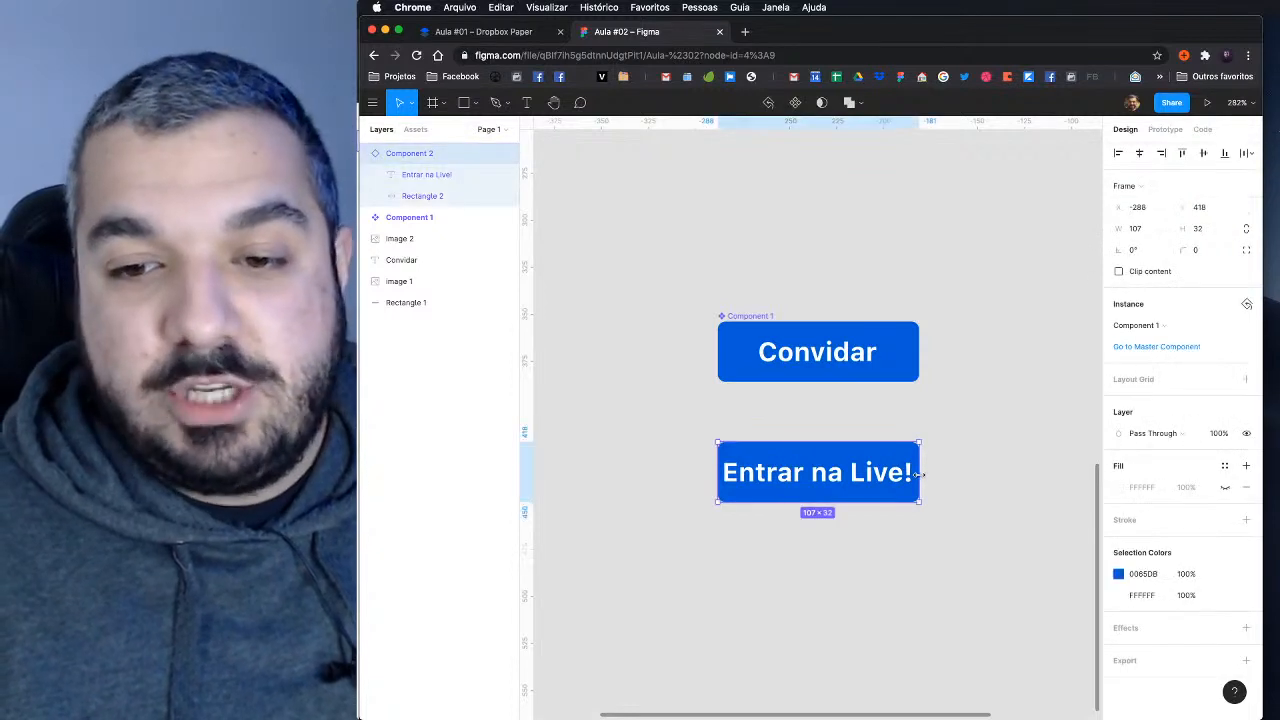
{"action": "left_click_drag", "start_coordinate": [919, 476], "coordinate": [962, 476]}
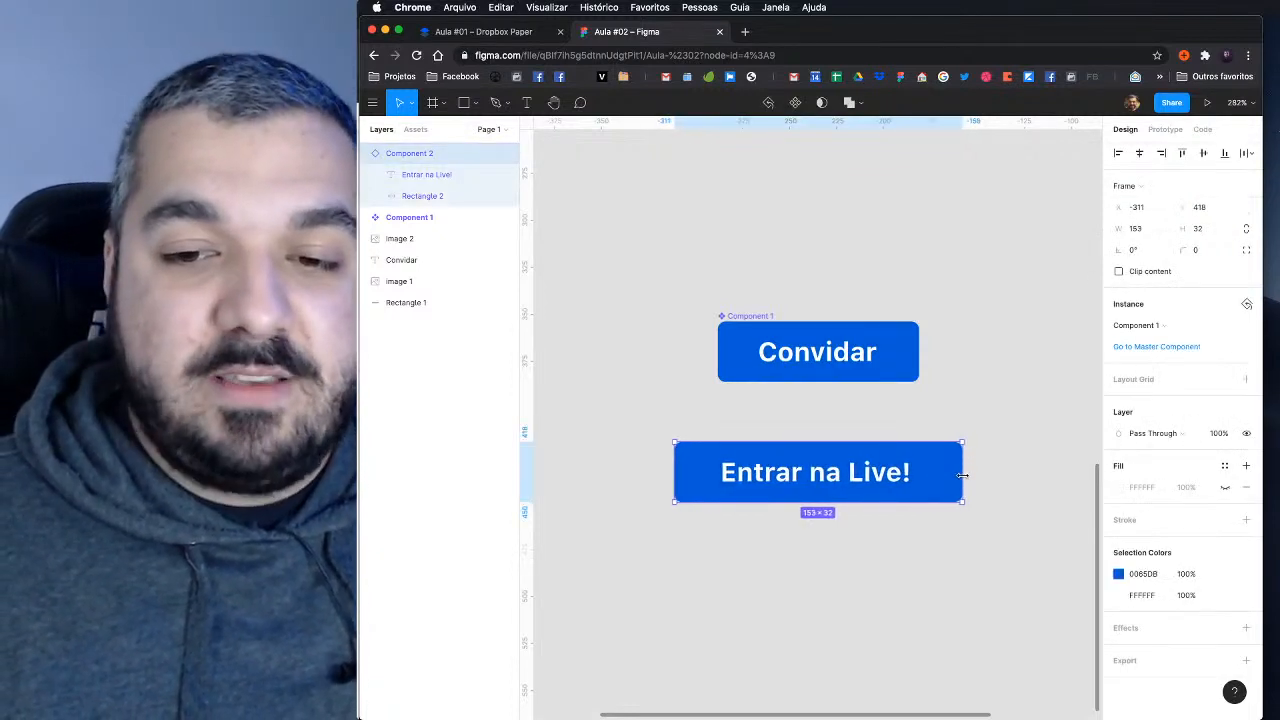
{"action": "left_click_drag", "start_coordinate": [847, 485], "coordinate": [890, 444]}
{"action": "mouse_move", "coordinate": [1006, 431]}
{"action": "left_mouse_down"}
{"action": "mouse_move", "coordinate": [984, 430]}
{"action": "mouse_move", "coordinate": [1038, 430]}
{"action": "mouse_move", "coordinate": [970, 432]}
{"action": "mouse_move", "coordinate": [1008, 430]}
{"action": "left_mouse_up"}
{"action": "left_click", "coordinate": [976, 360]}
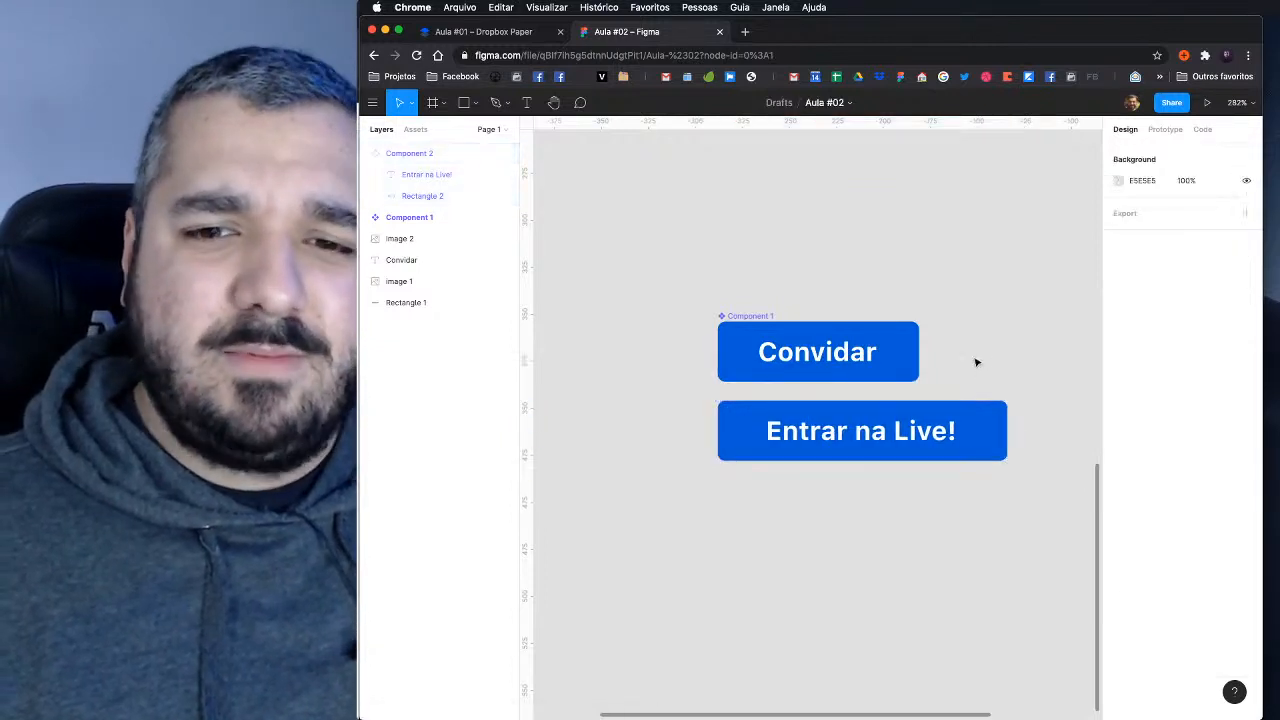
Step: Try narrowing the Entrar na Live! instance, including to a width of 133, and undo the width changes
{"action": "double_click", "coordinate": [831, 358]}
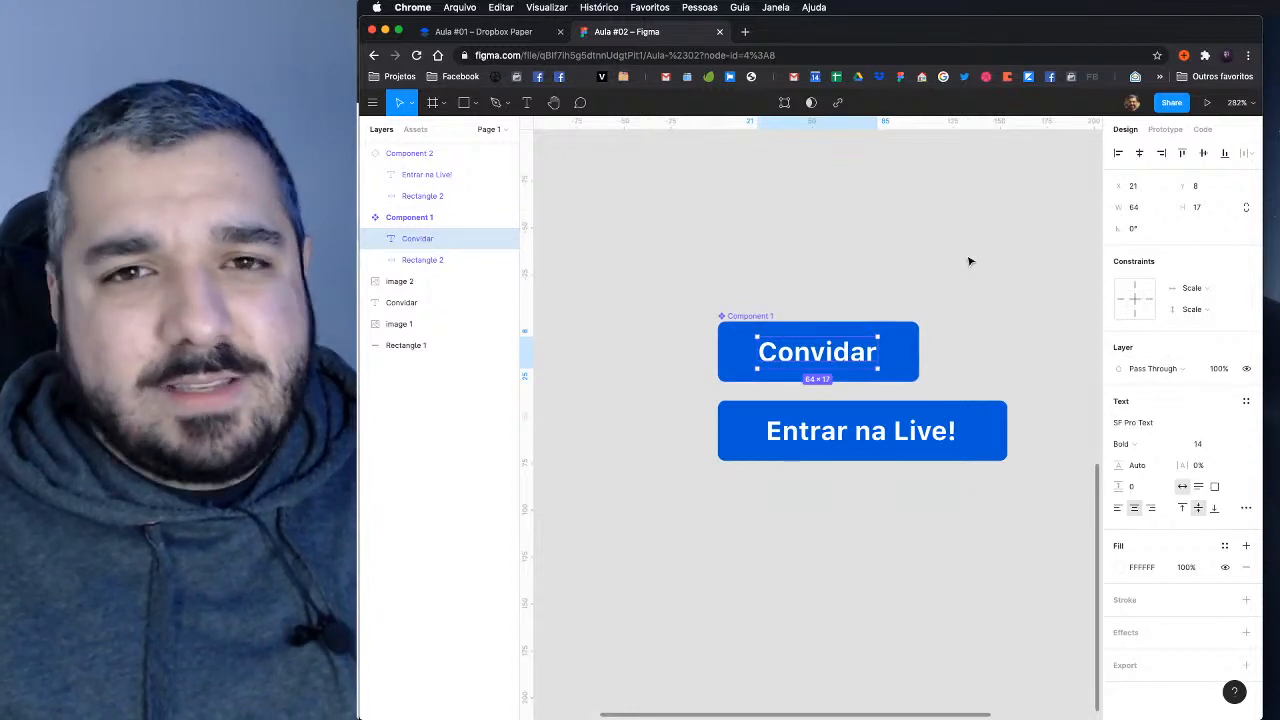
{"action": "left_click", "coordinate": [969, 261]}
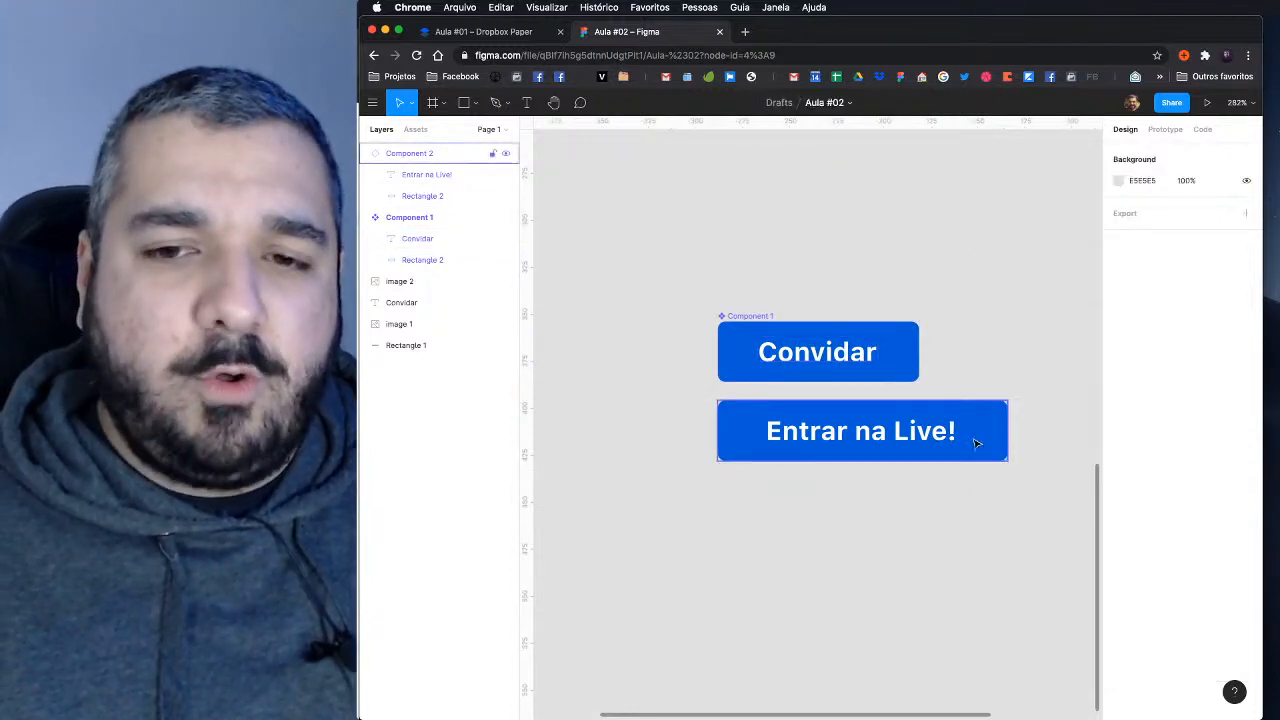
{"action": "left_click", "coordinate": [1003, 440]}
{"action": "left_click_drag", "start_coordinate": [1006, 436], "coordinate": [902, 435]}
{"action": "key", "text": "super+z"}
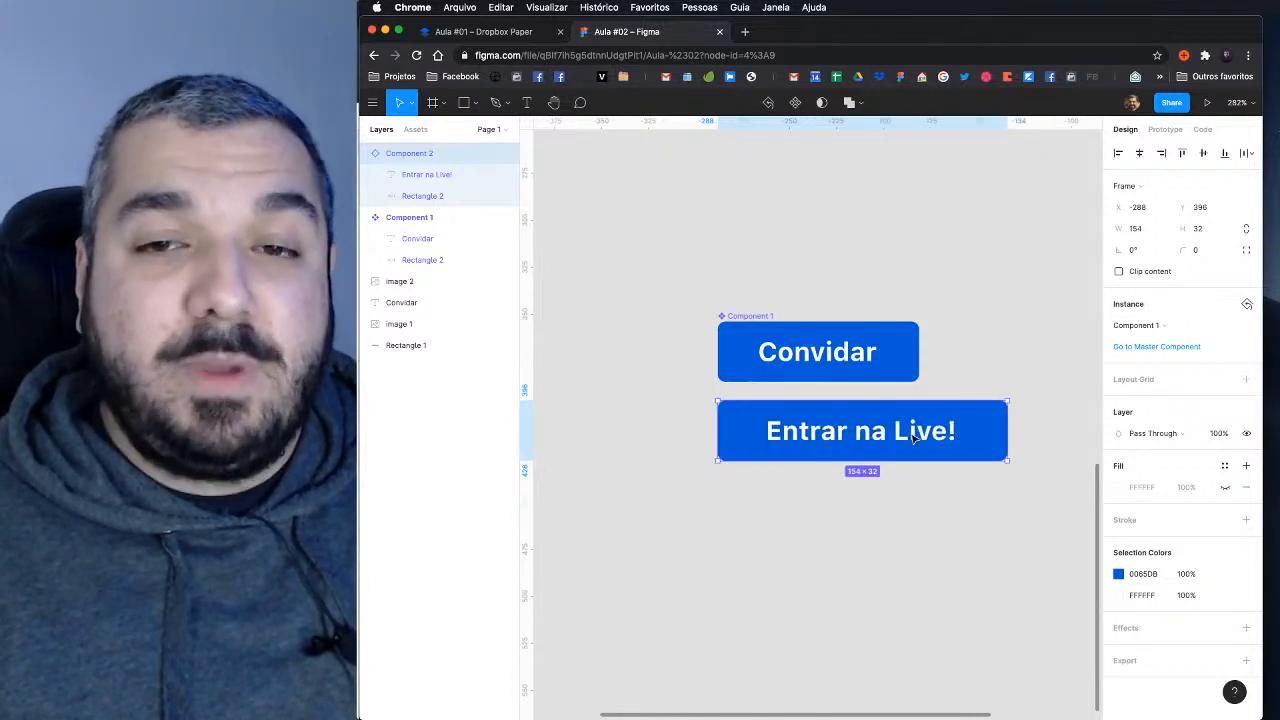
{"action": "left_click_drag", "start_coordinate": [1007, 436], "coordinate": [968, 435]}
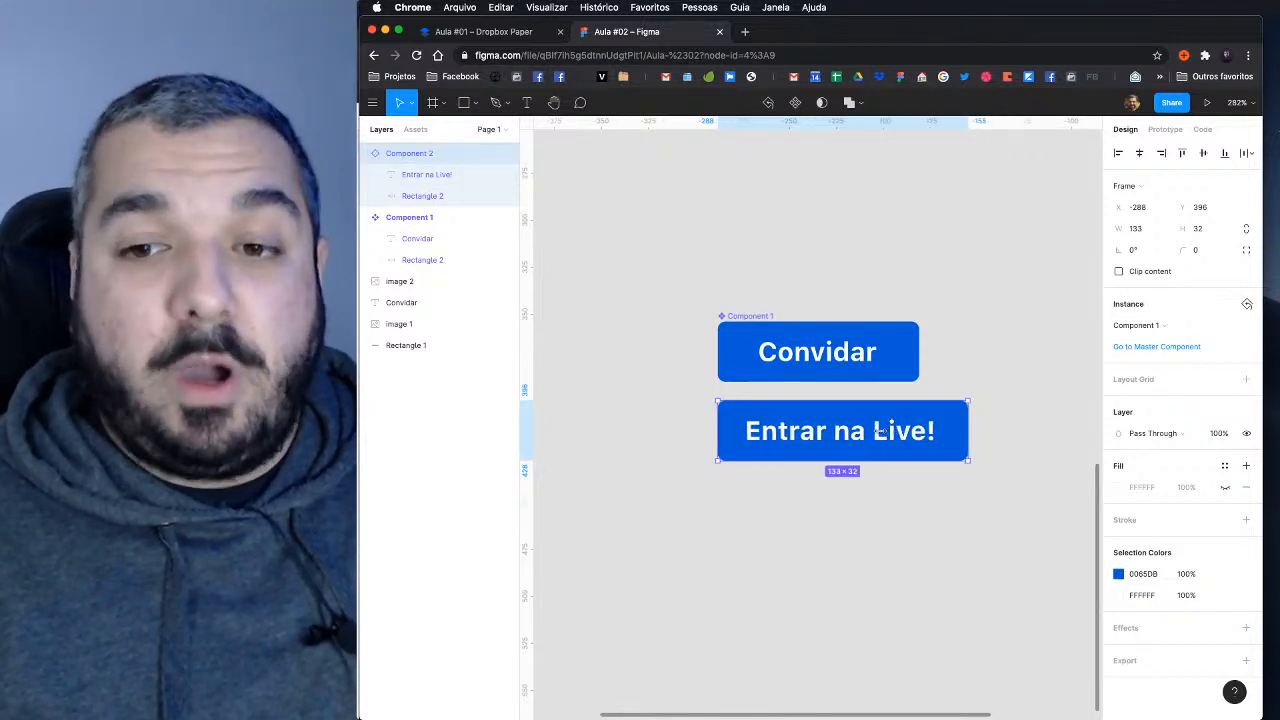
{"action": "left_click_drag", "start_coordinate": [880, 430], "coordinate": [860, 434]}
{"action": "key", "text": "super+z"}
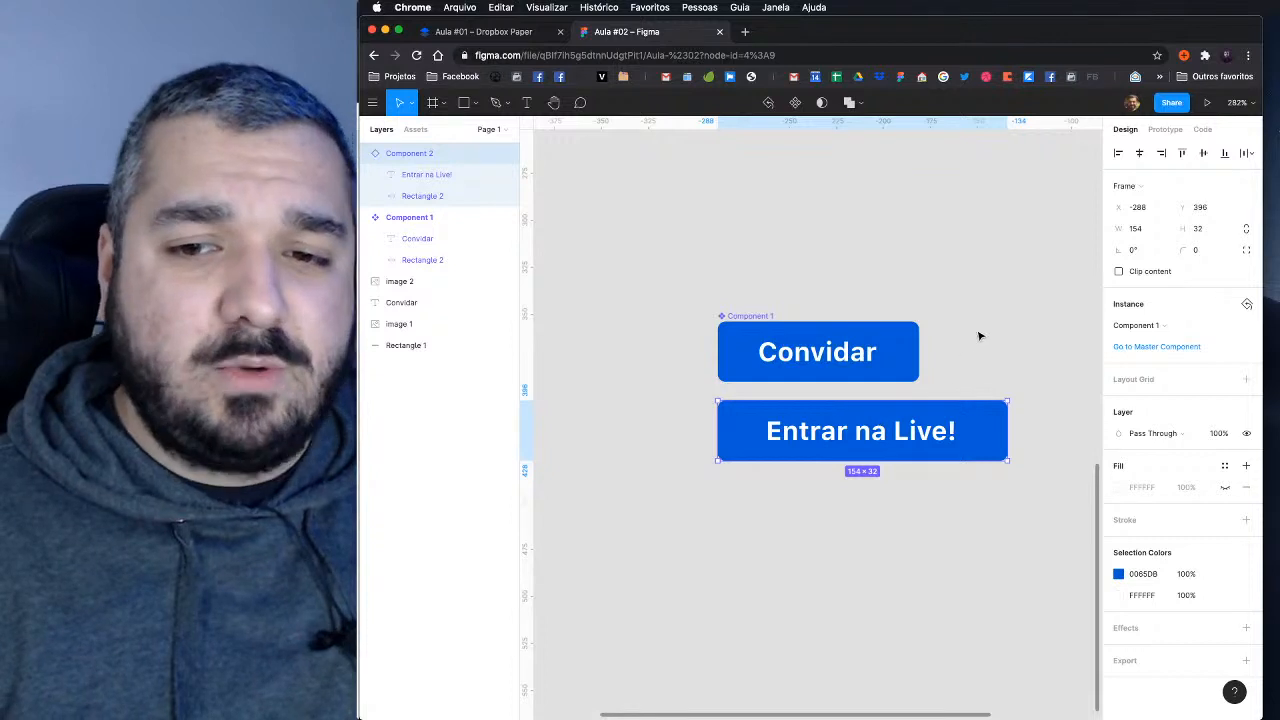
Step: Examine the text properties and the available text styles of the Entrar na Live! label
{"action": "left_click", "coordinate": [978, 467]}
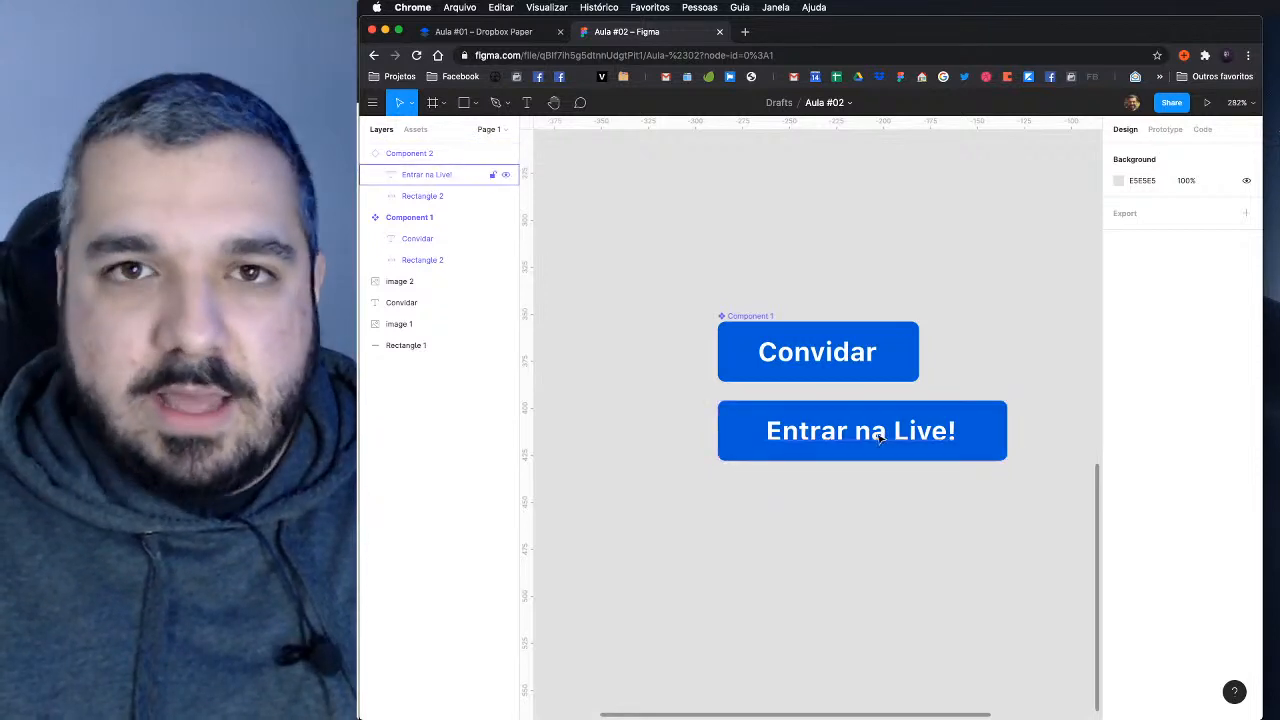
{"action": "left_click", "coordinate": [912, 448]}
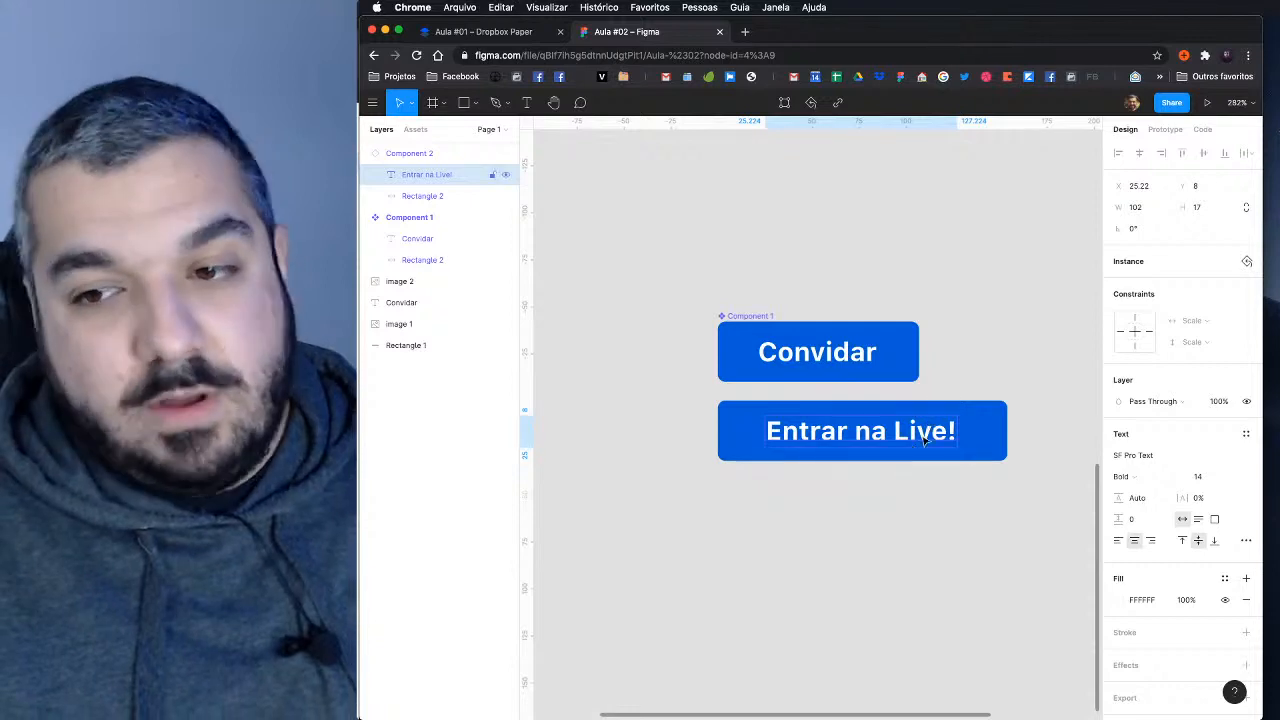
{"action": "left_click", "coordinate": [962, 337]}
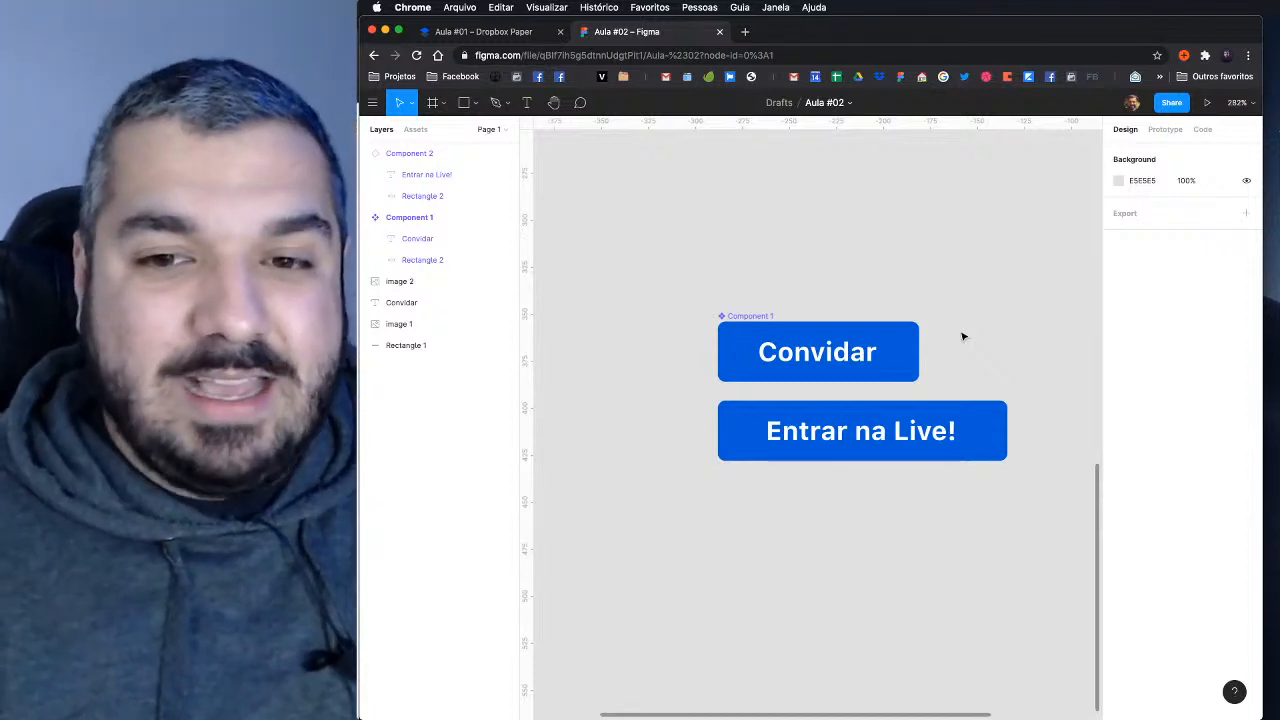
{"action": "double_click", "coordinate": [939, 428]}
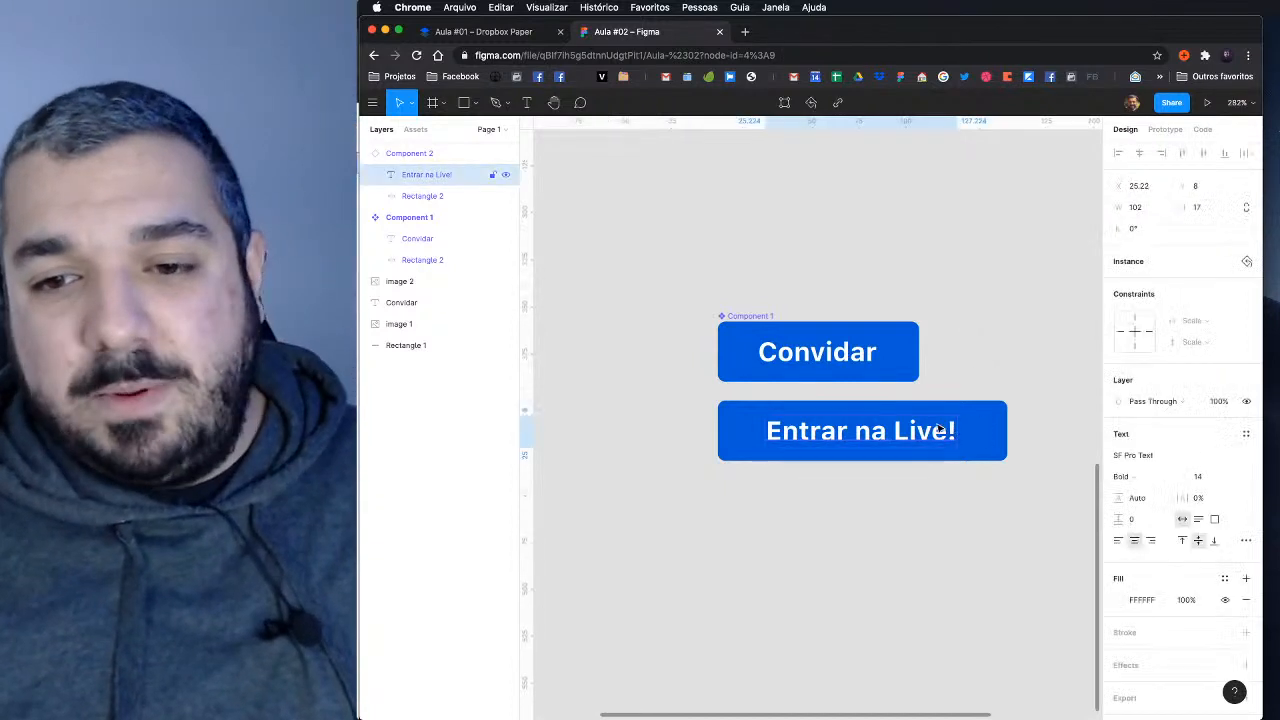
{"action": "left_click", "coordinate": [1246, 433]}
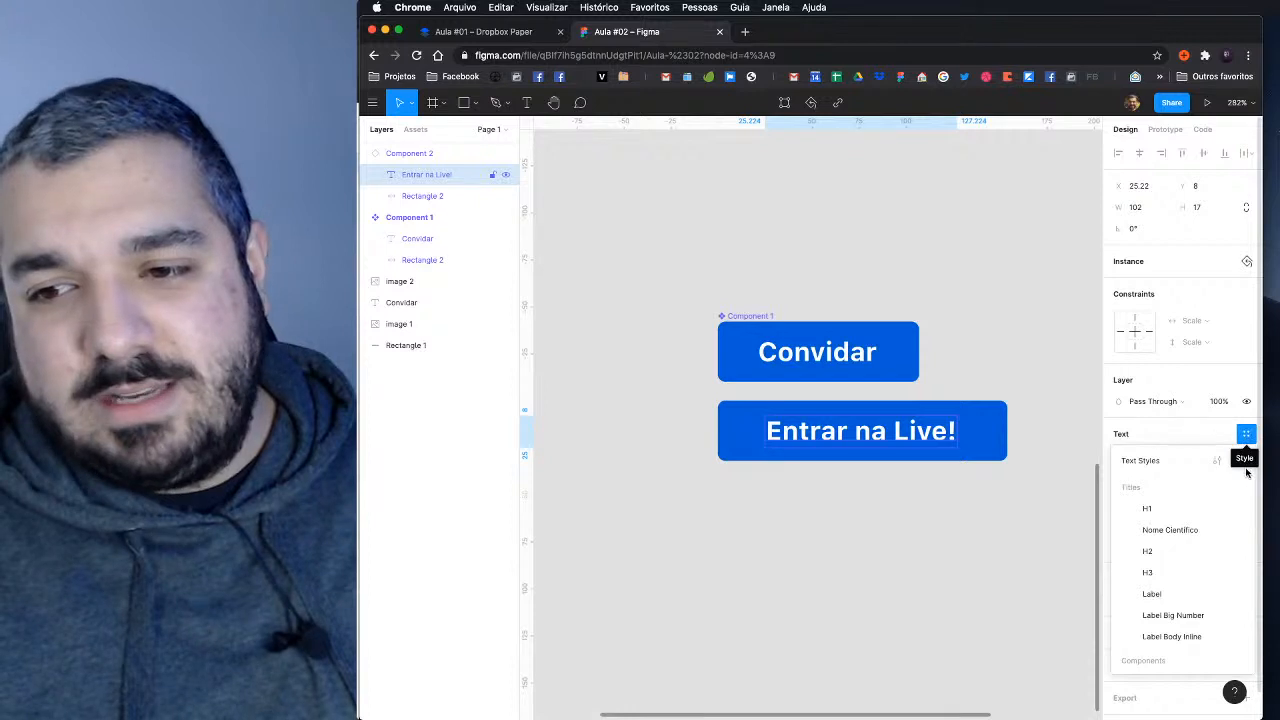
{"action": "key", "text": "Escape"}
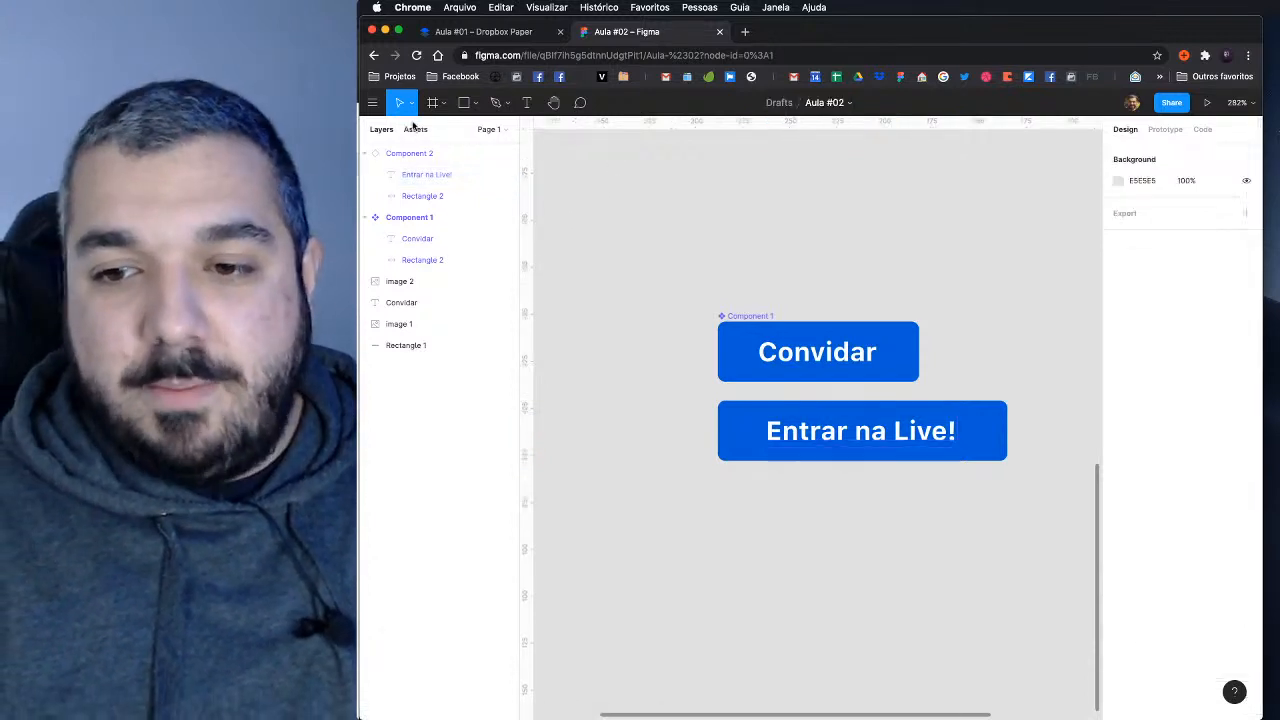
Step: Disable the Soil - Design System library for this file
{"action": "left_click", "coordinate": [415, 128]}
{"action": "left_click", "coordinate": [503, 156]}
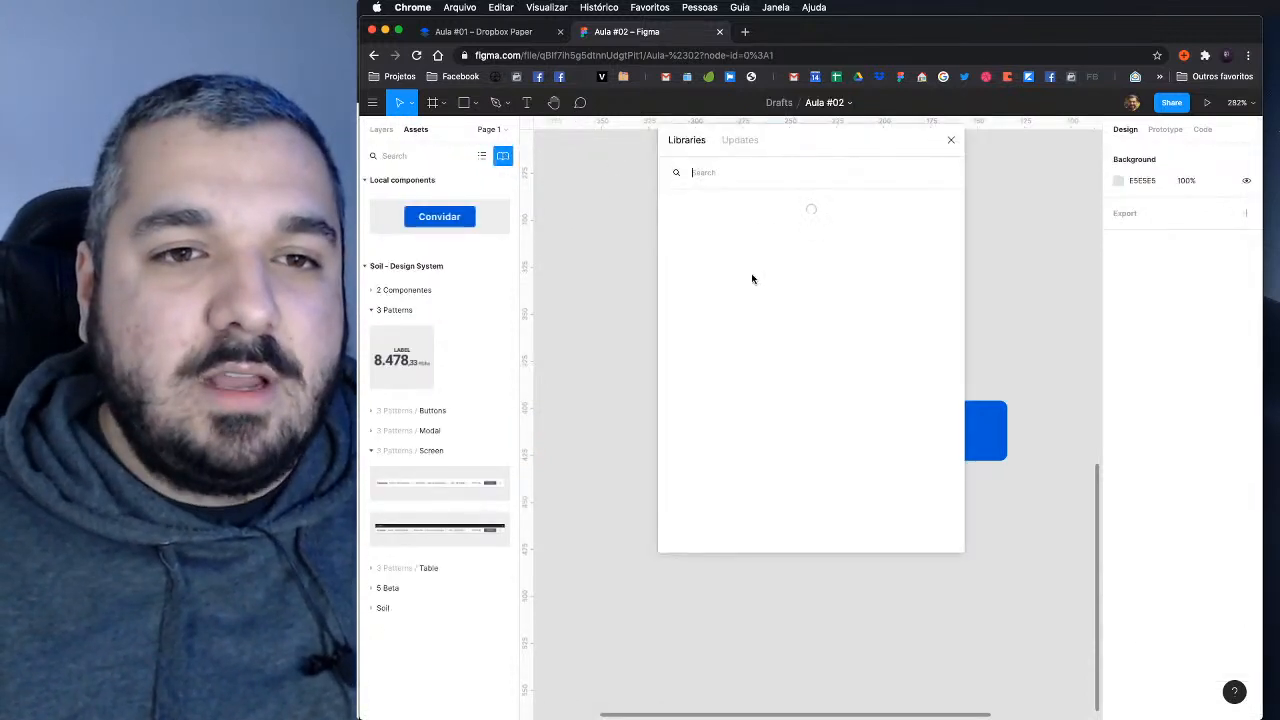
{"action": "scroll", "coordinate": [720, 335], "scroll_direction": "down", "scroll_amount": 5}
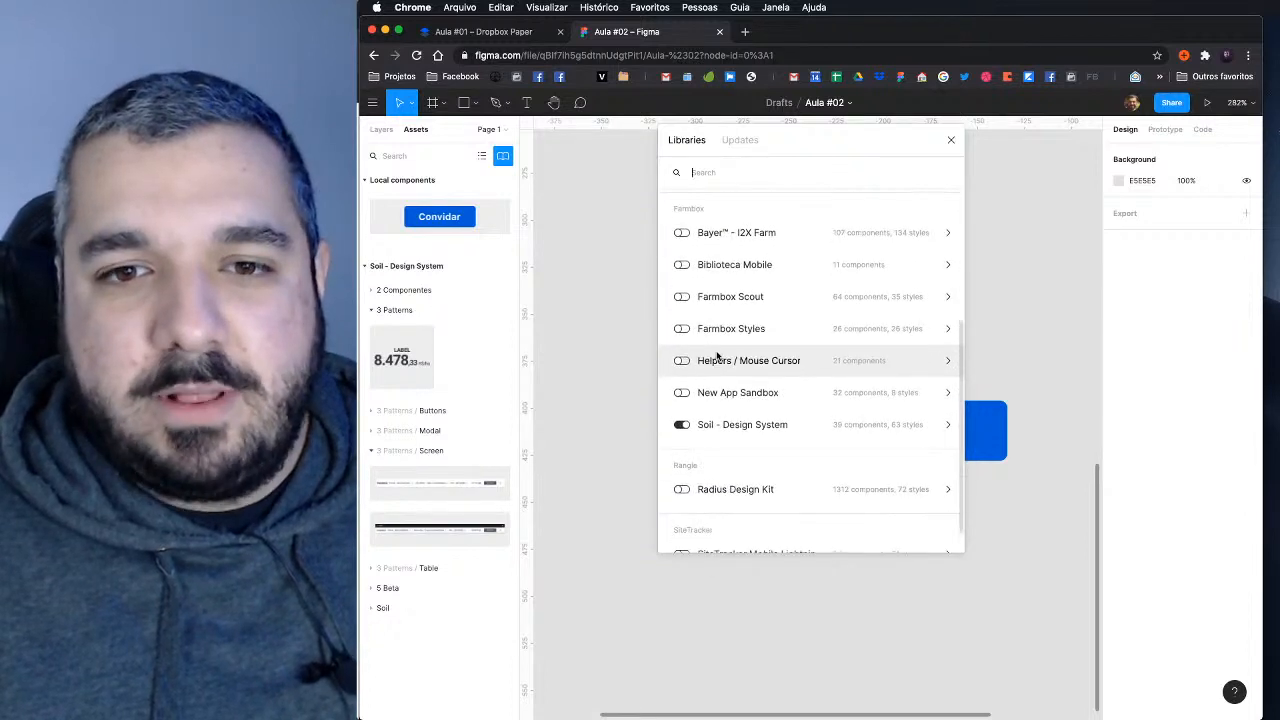
{"action": "left_click", "coordinate": [681, 391]}
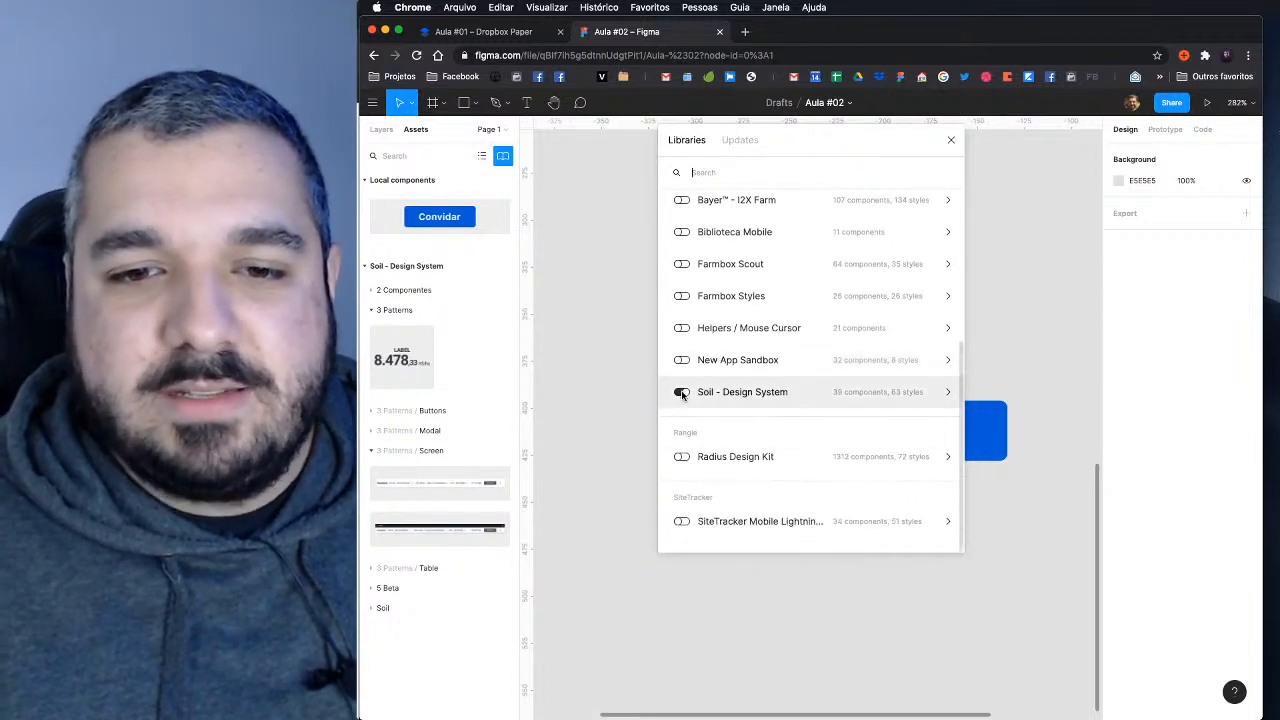
{"action": "left_click", "coordinate": [950, 141]}
Step: Create a color style named "Brand Blue" from the fill of the Entrar na Live! instance's blue rectangle
{"action": "left_click", "coordinate": [979, 427]}
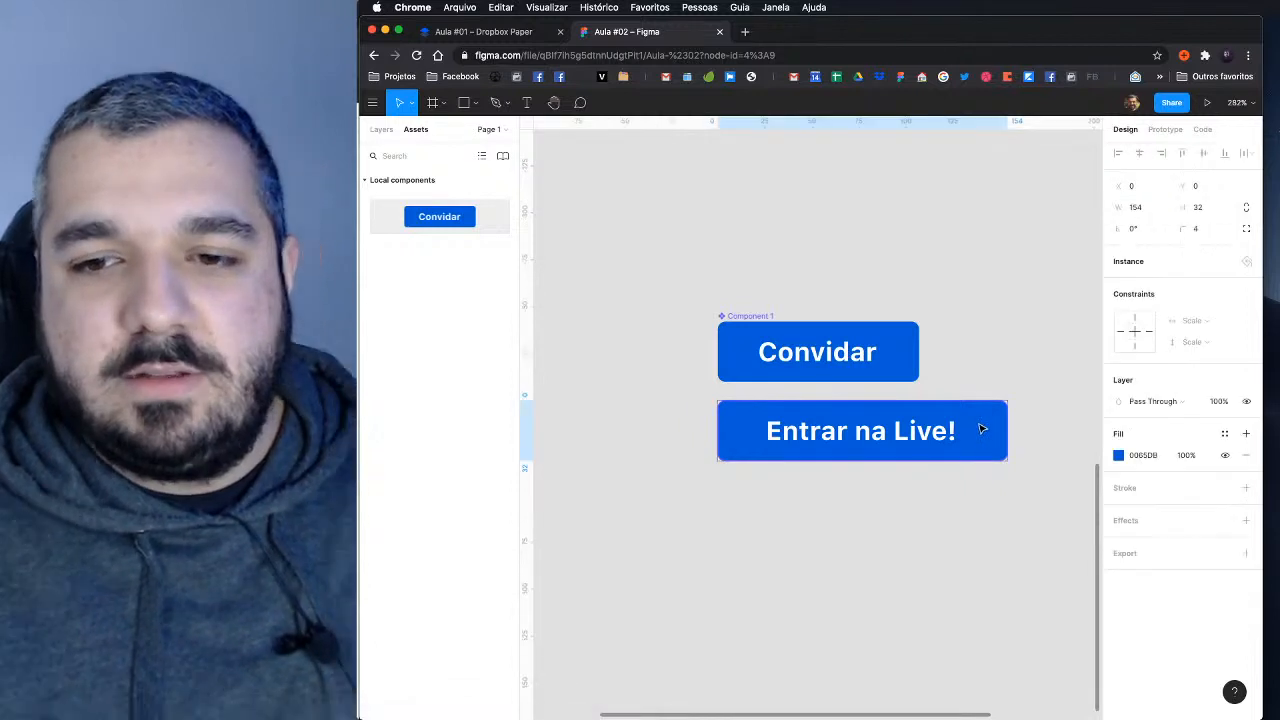
{"action": "left_click", "coordinate": [1226, 435]}
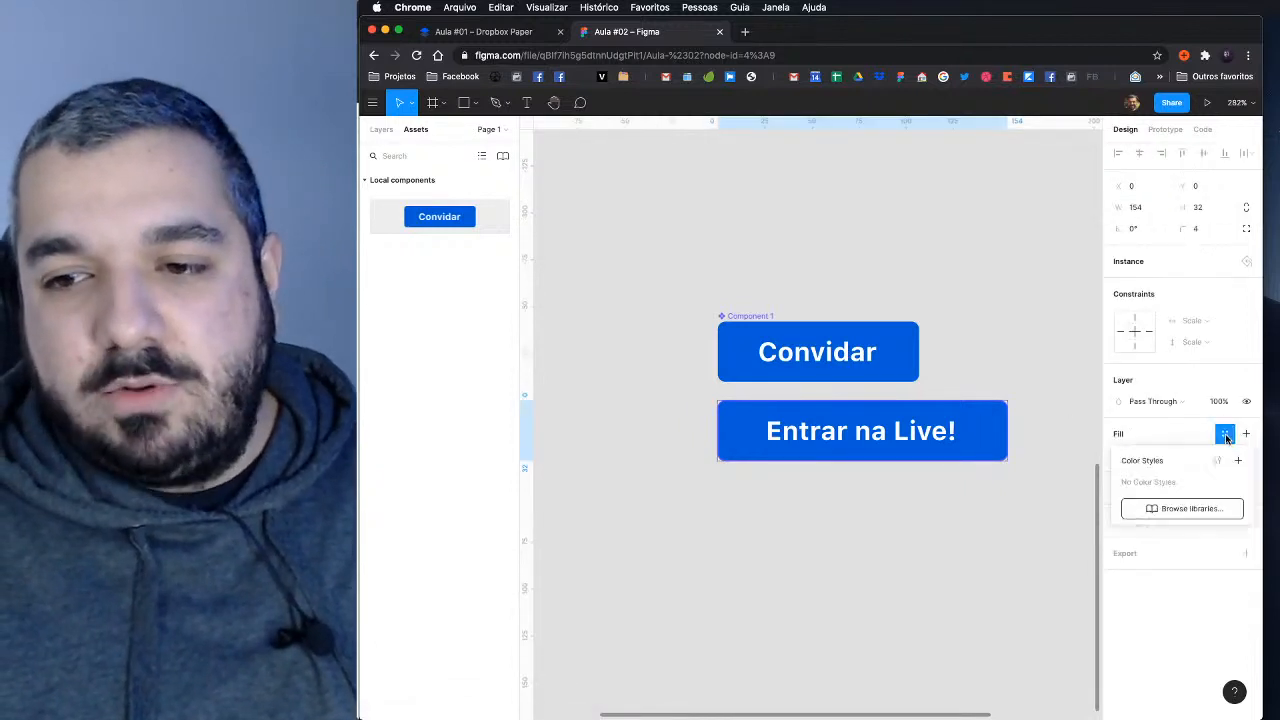
{"action": "left_click", "coordinate": [1239, 462]}
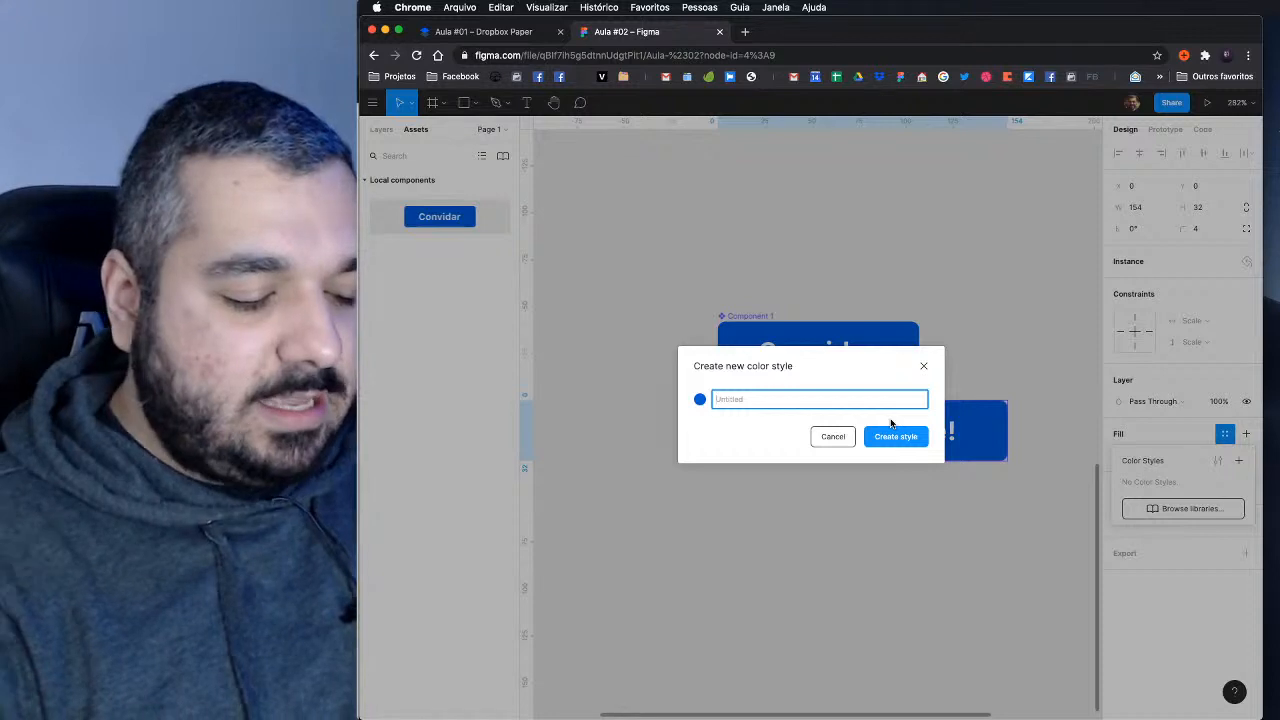
{"action": "type", "text": "b"}
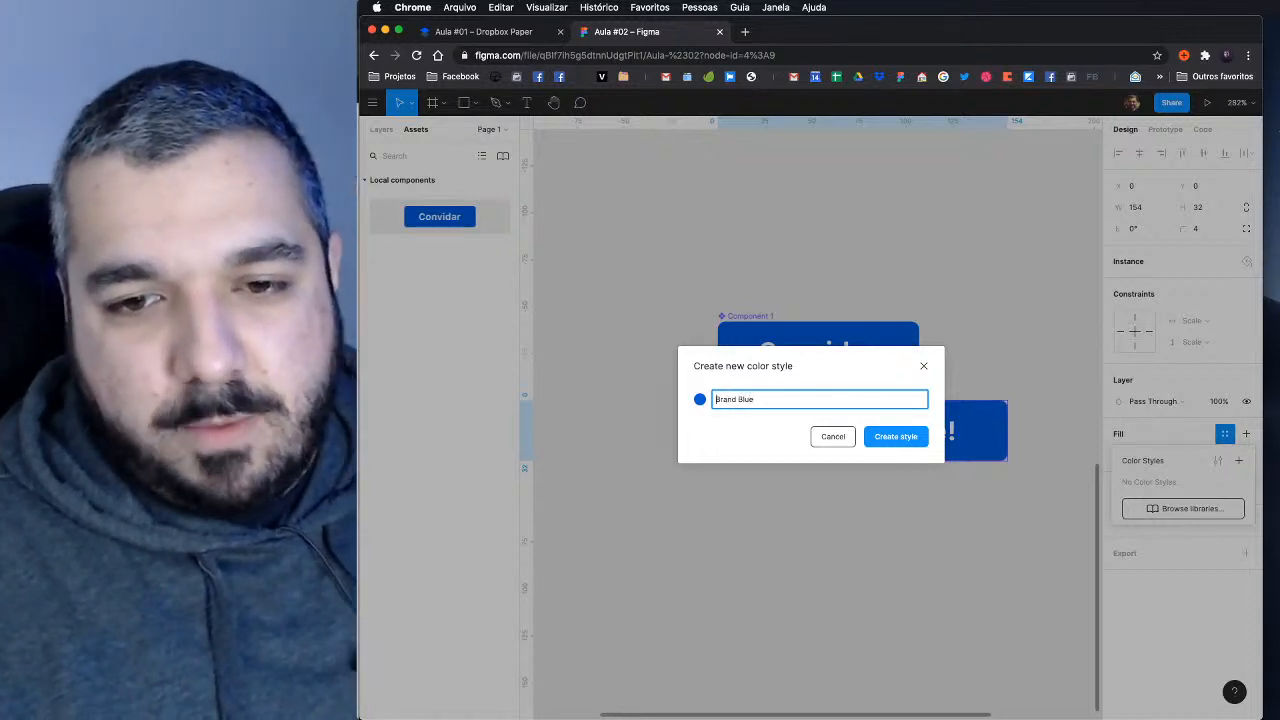
{"action": "key", "text": "shift+Right"}
{"action": "key", "text": "shift+Right"}
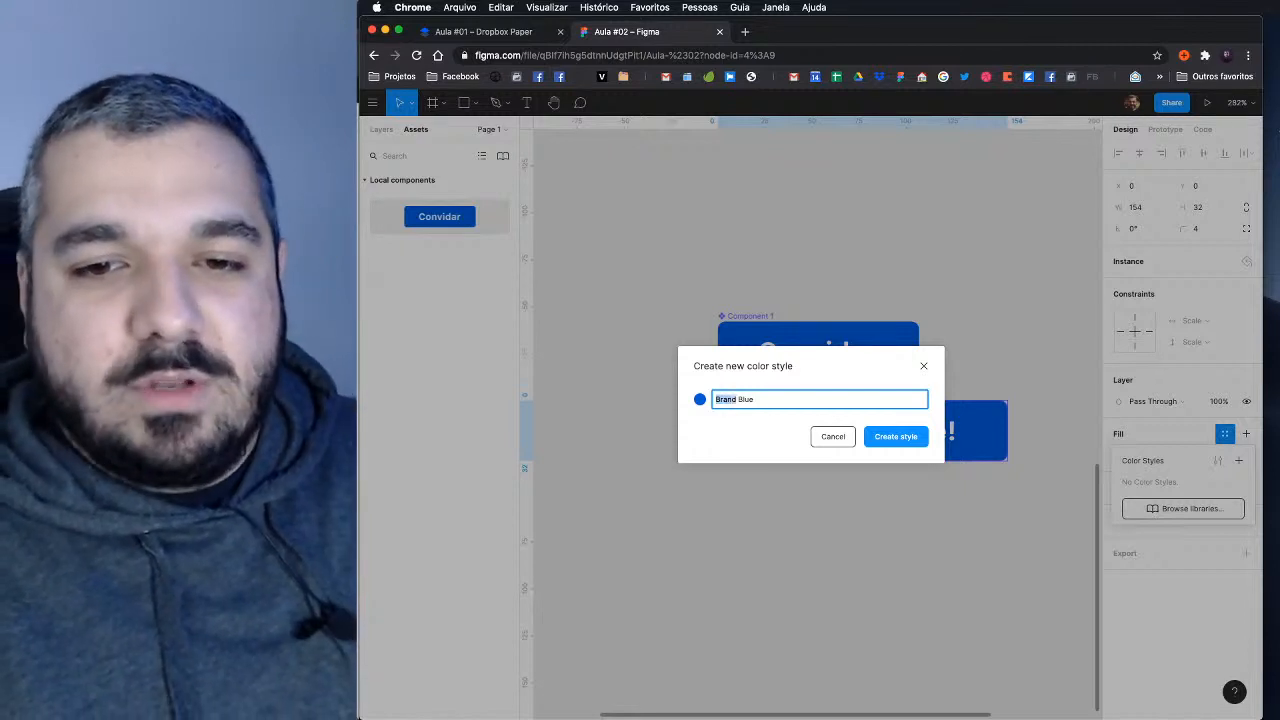
{"action": "left_click", "coordinate": [723, 399]}
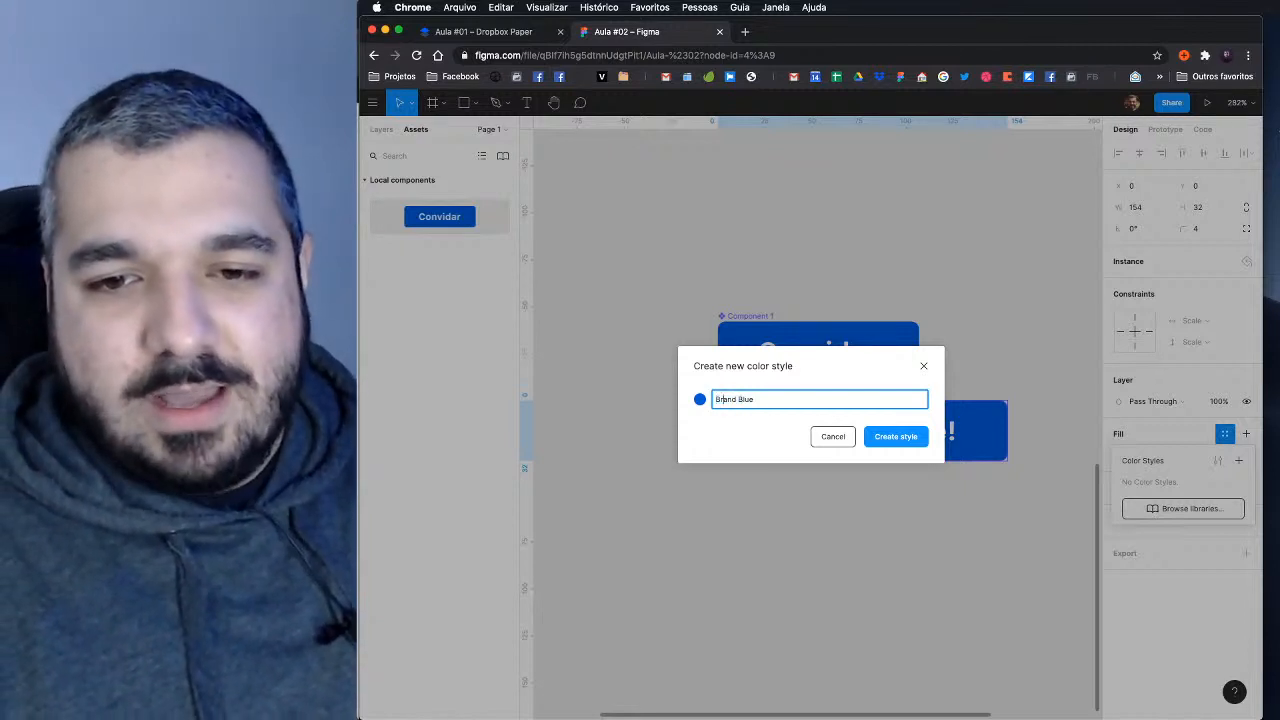
{"action": "left_click", "coordinate": [906, 444]}
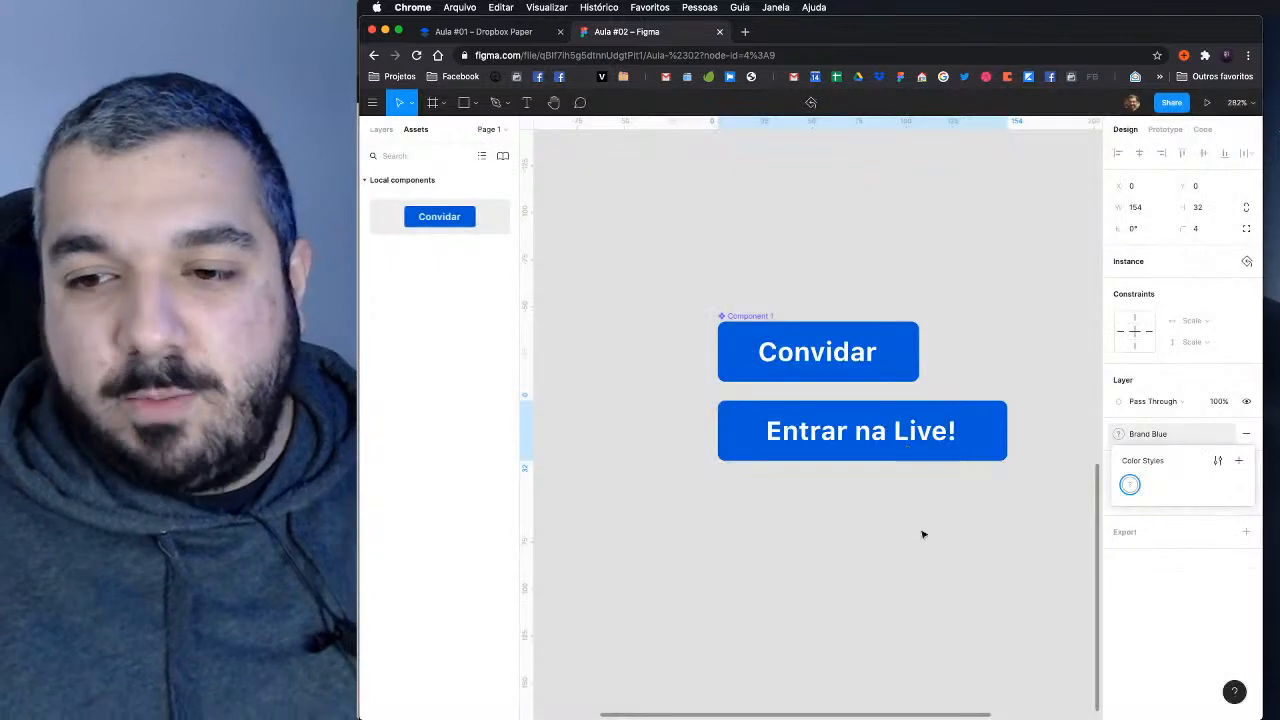
{"action": "key", "text": "Escape"}
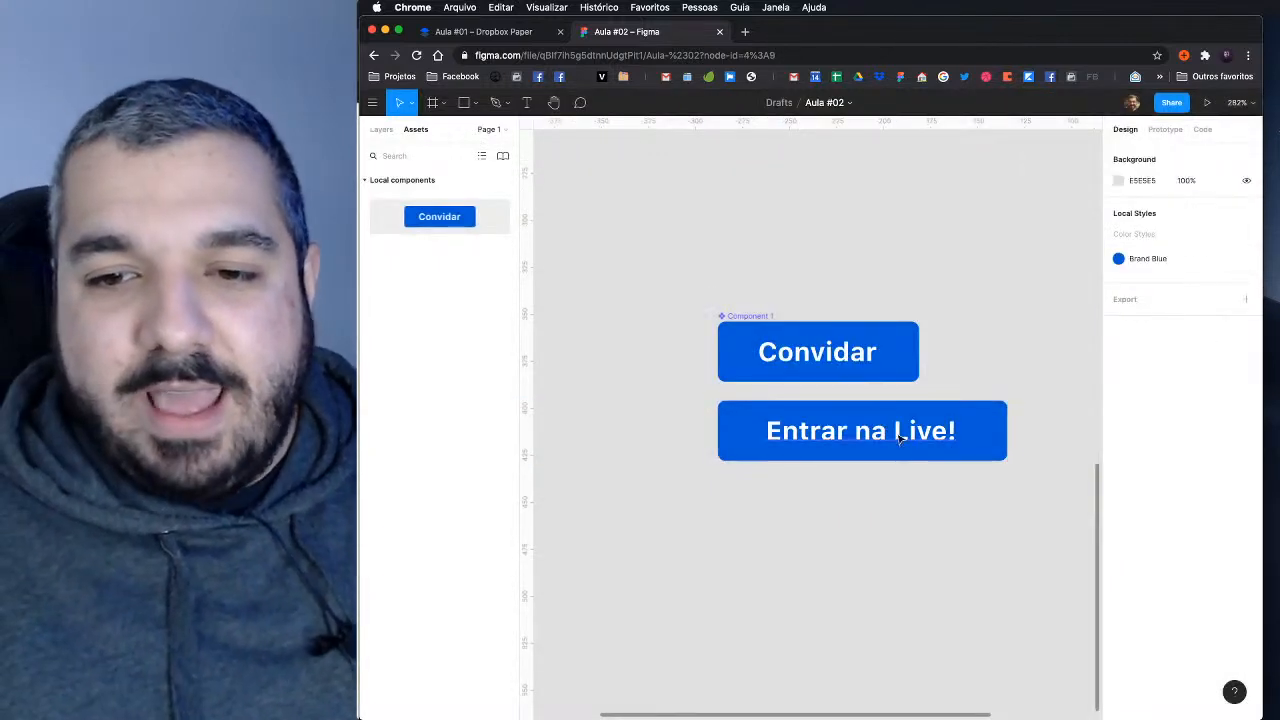
Step: Create a text style named "Neutral 000" from the Entrar na Live! label
{"action": "double_click", "coordinate": [900, 438]}
{"action": "left_click", "coordinate": [1245, 434]}
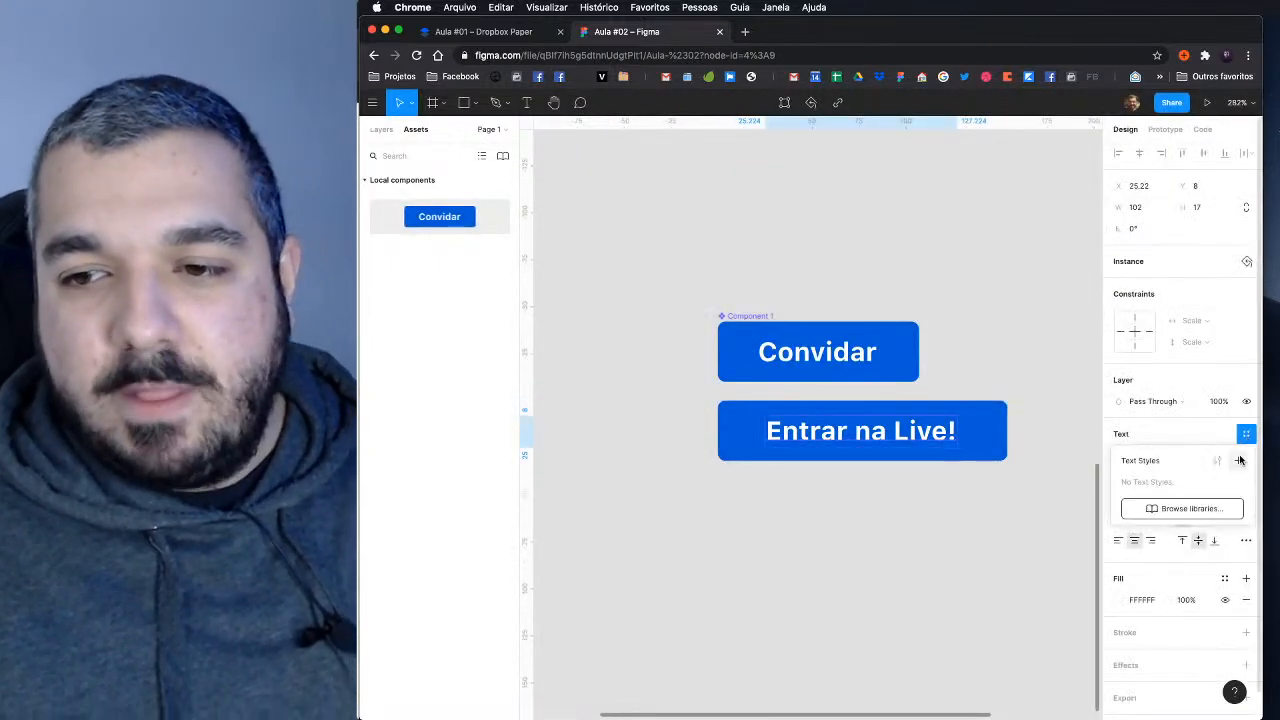
{"action": "left_click", "coordinate": [1239, 460]}
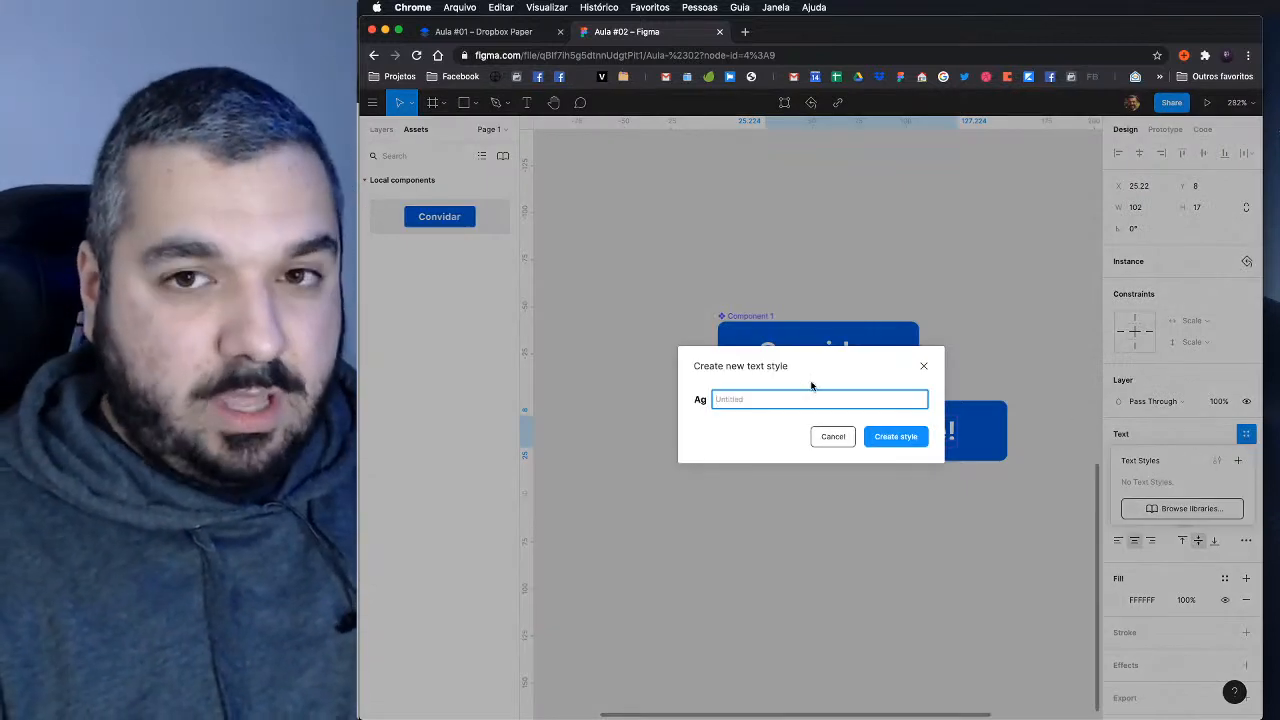
{"action": "type", "text": "Net"}
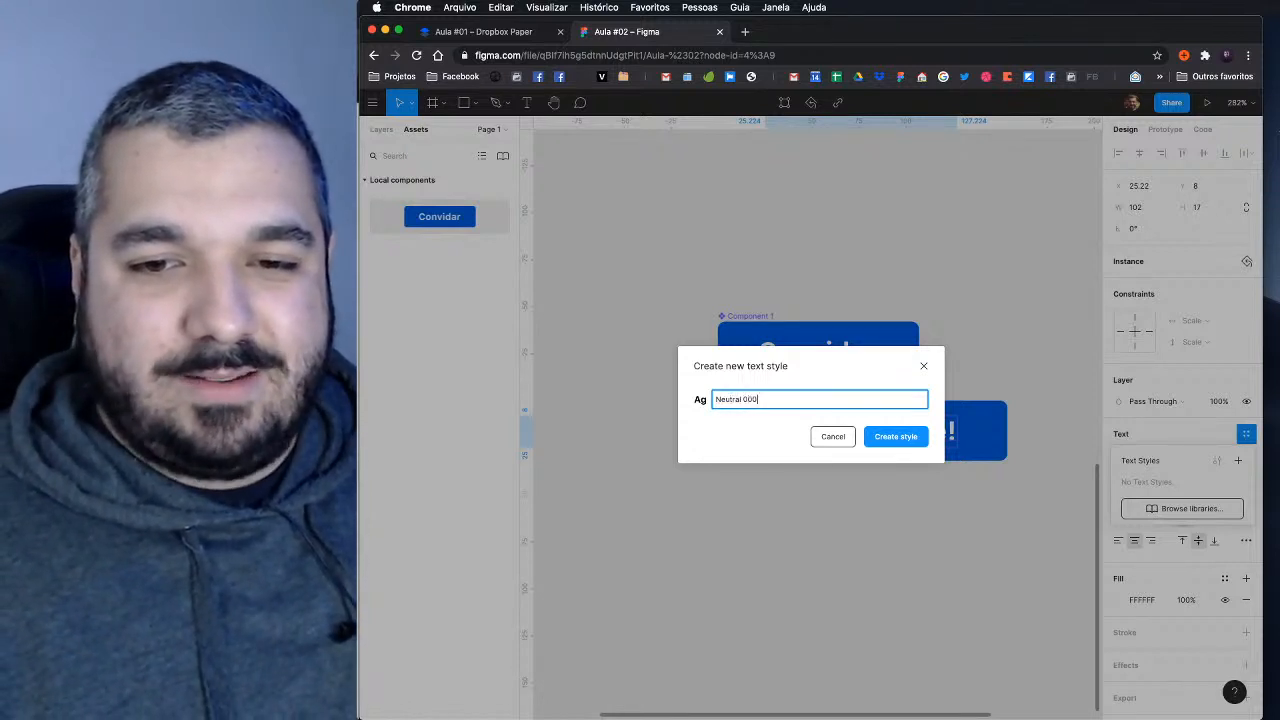
{"action": "left_click", "coordinate": [899, 437]}
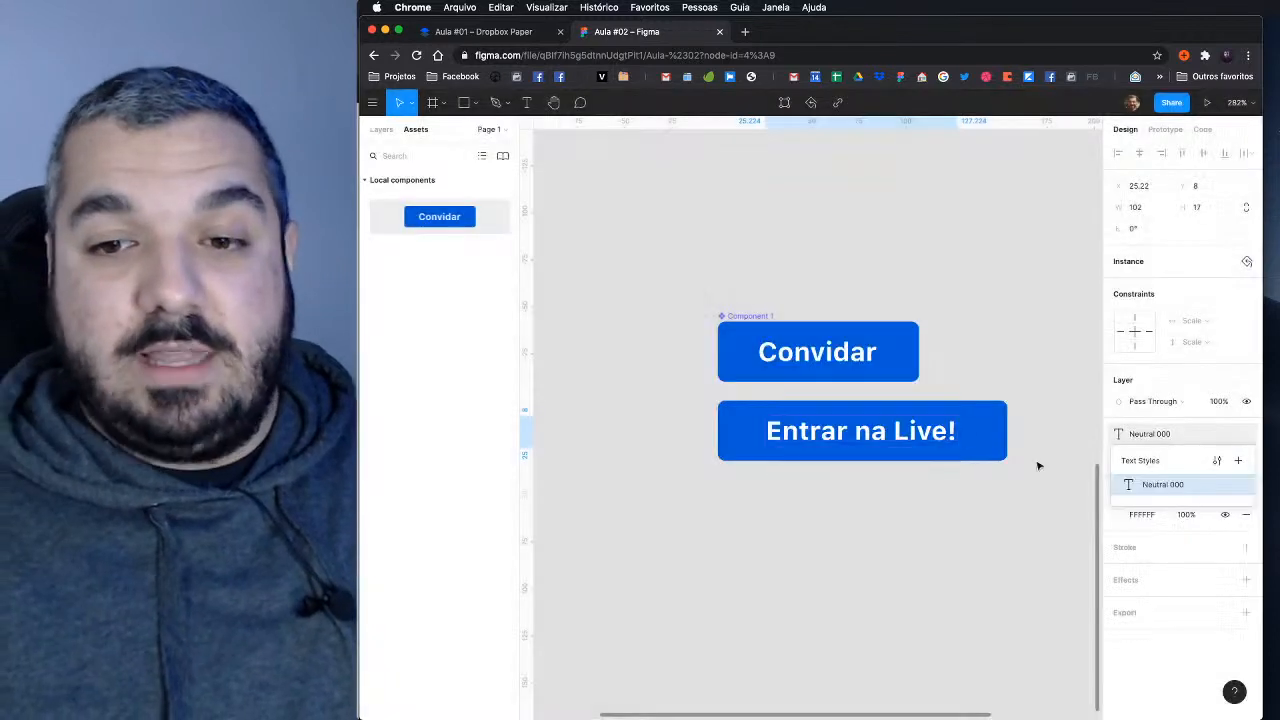
{"action": "left_click", "coordinate": [992, 527]}
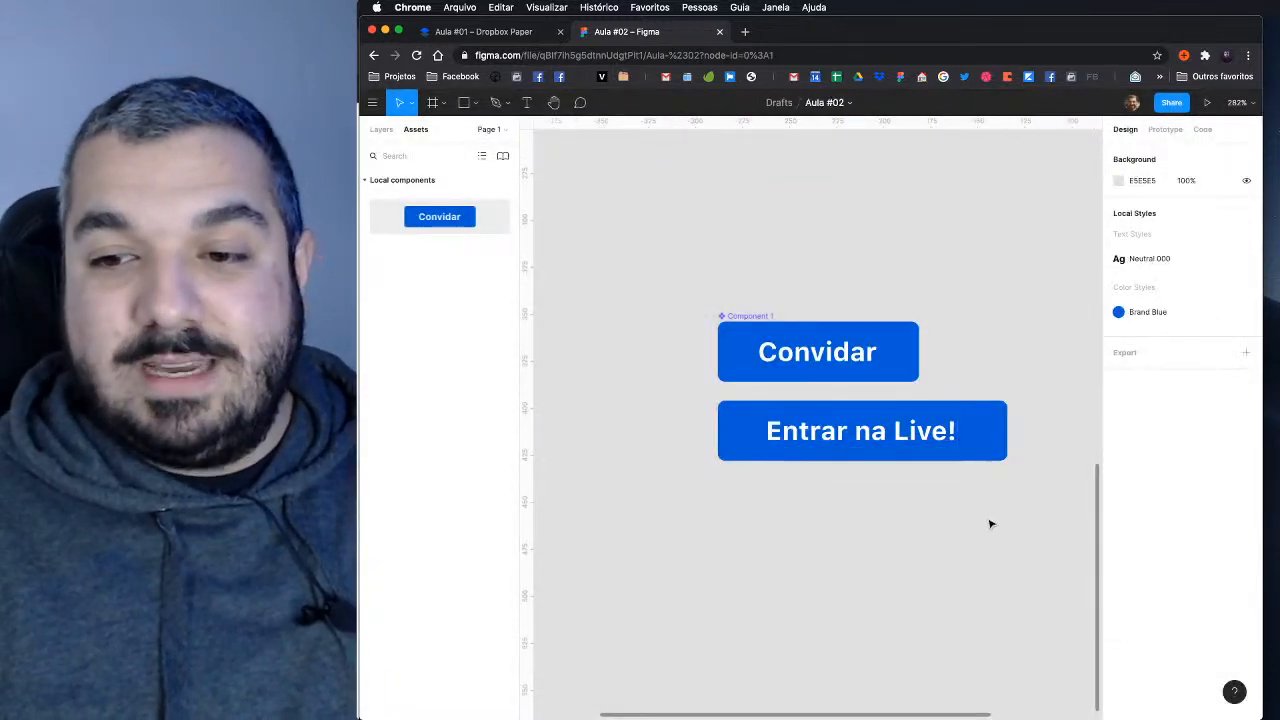
Step: Detach the text style from the Entrar na Live! label and create a color style named "Neutral 000" from its white fill
{"action": "left_click", "coordinate": [925, 443], "text": "super"}
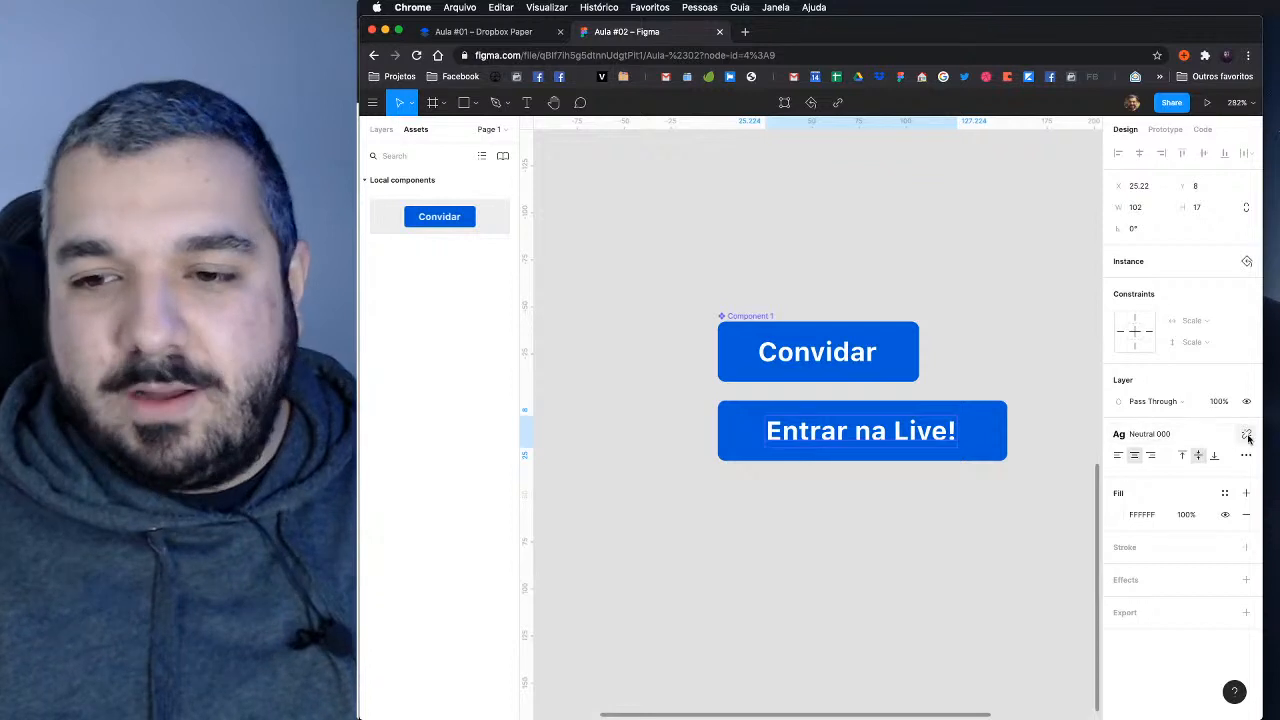
{"action": "left_click", "coordinate": [1246, 434]}
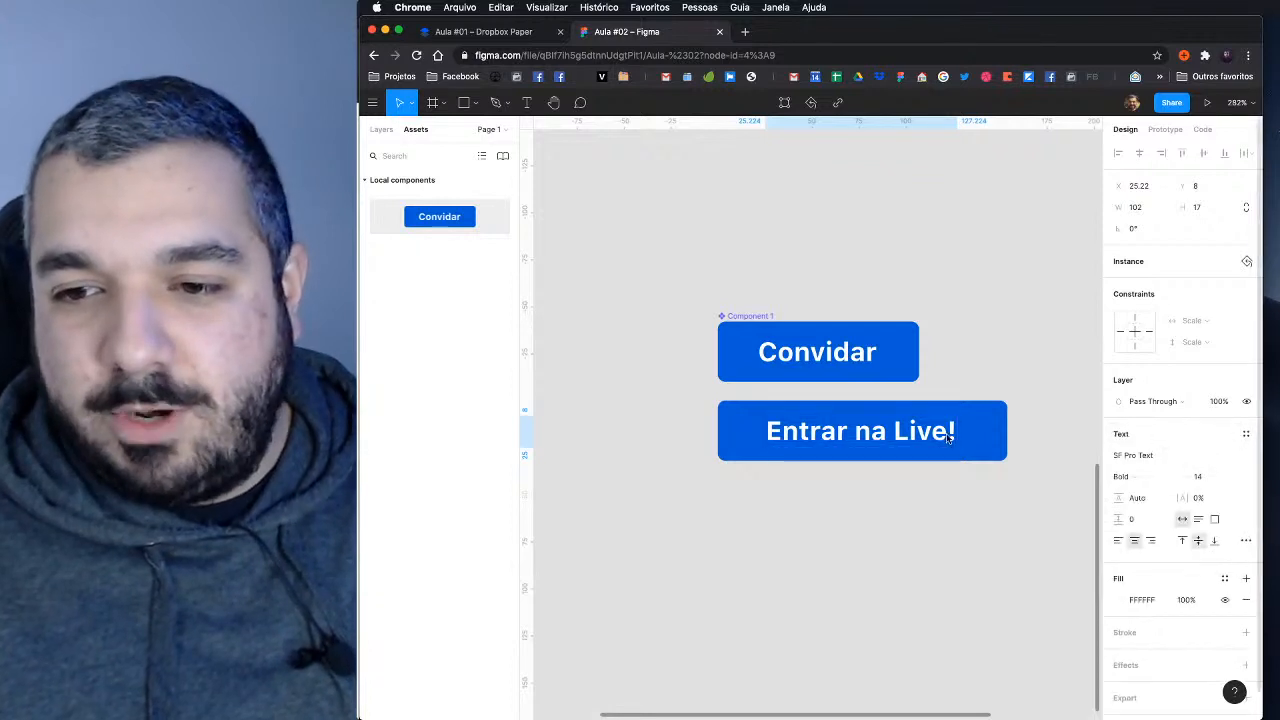
{"action": "left_click", "coordinate": [1224, 578]}
{"action": "left_click", "coordinate": [1238, 605]}
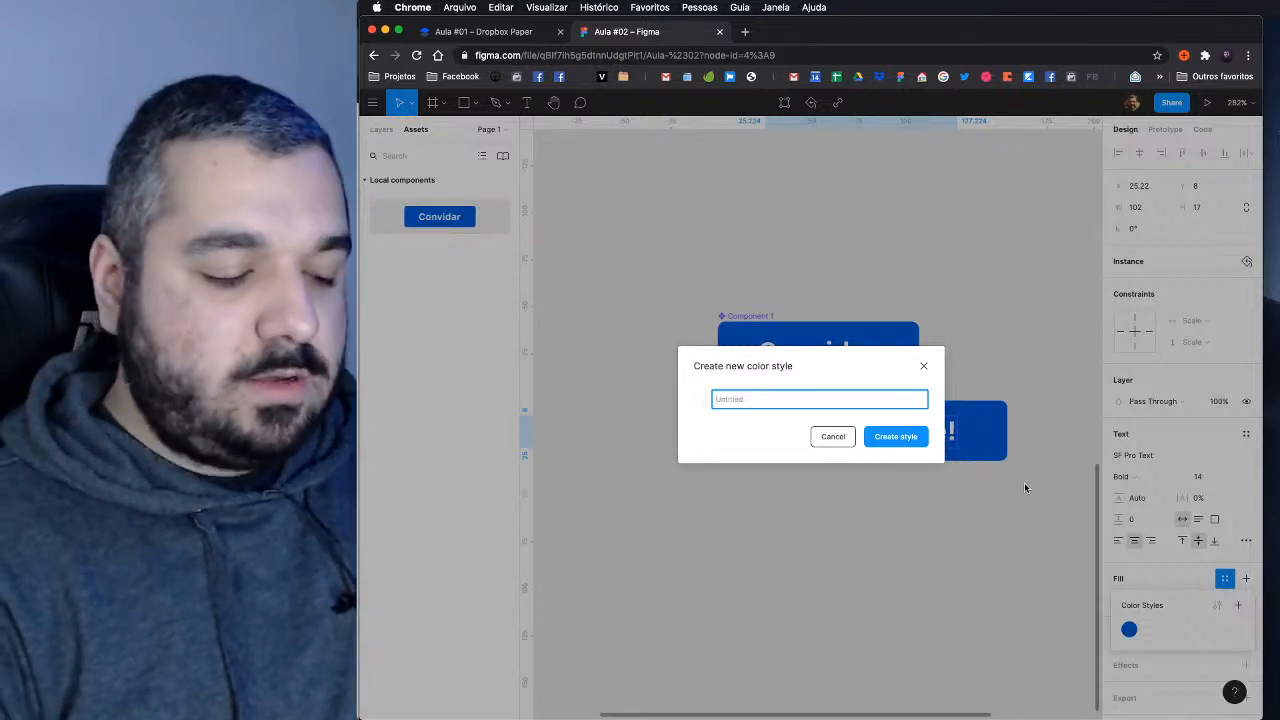
{"action": "type", "text": "Neutral 0"}
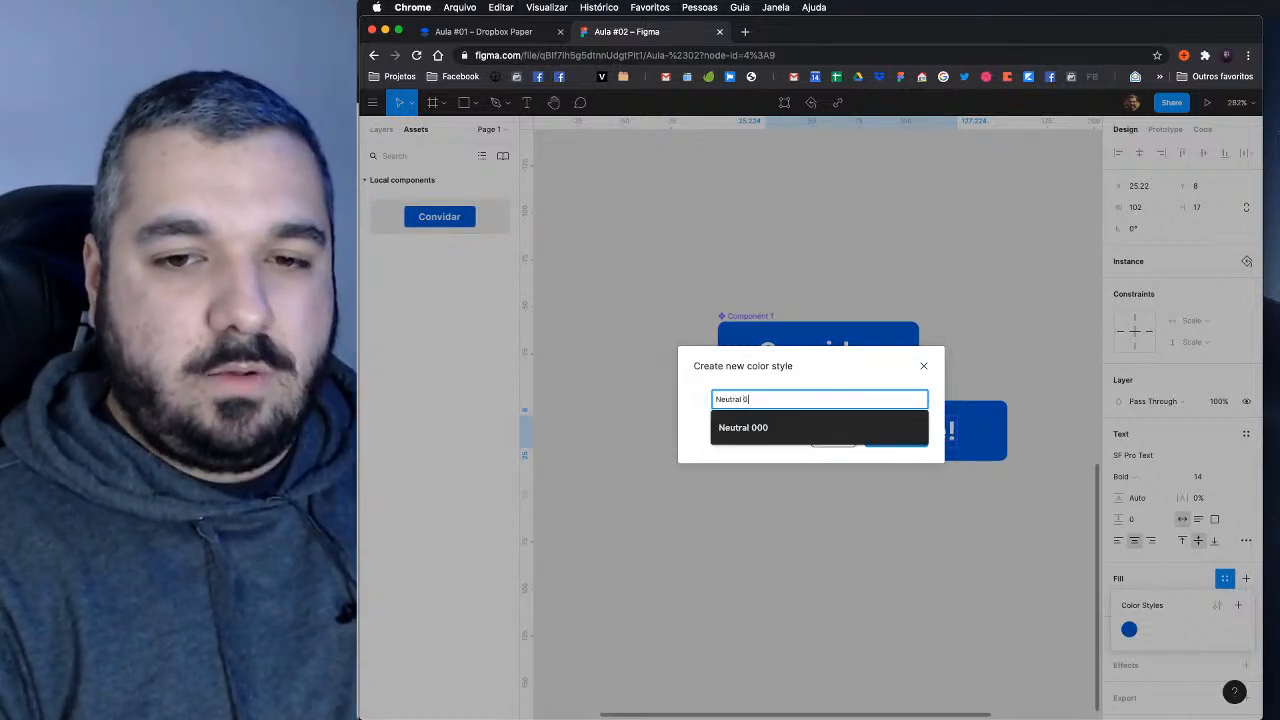
{"action": "type", "text": "00"}
{"action": "left_click", "coordinate": [888, 442]}
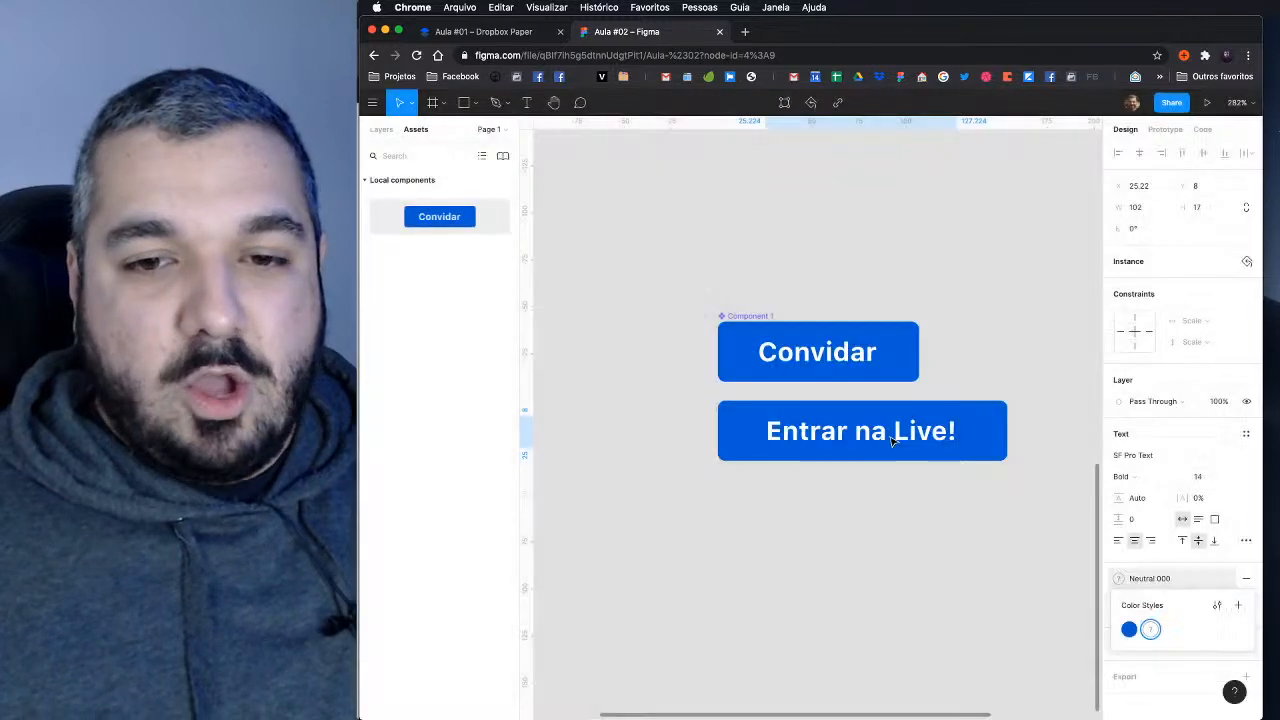
{"action": "left_click", "coordinate": [956, 563]}
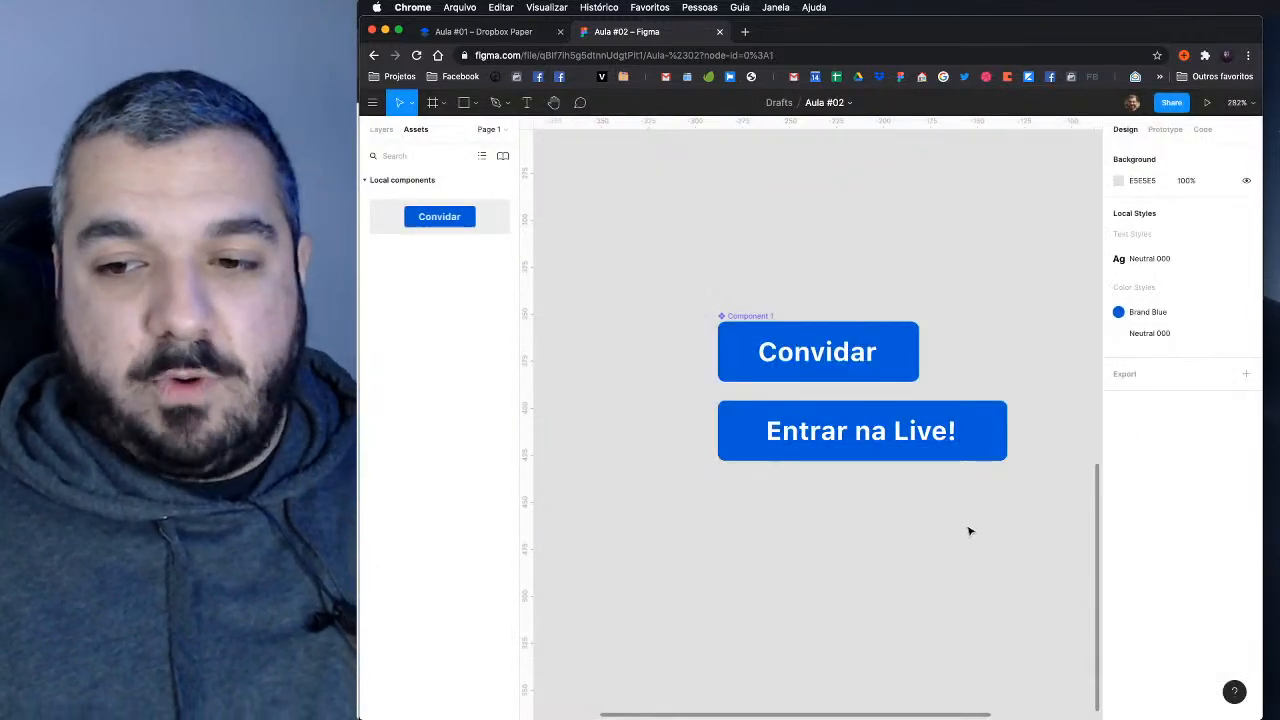
Step: Examine the fill style applied to the blue rectangle of the Entrar na Live! instance
{"action": "scroll", "coordinate": [977, 523], "scroll_direction": "right", "scroll_amount": 5}
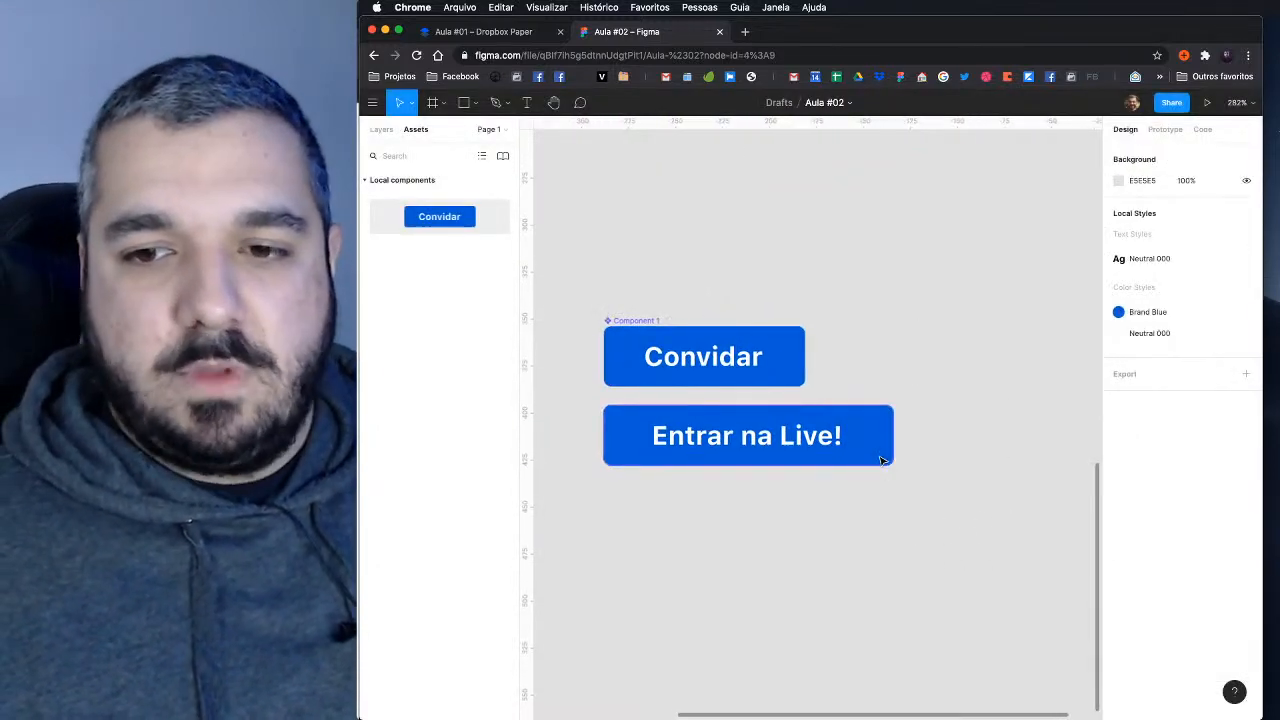
{"action": "left_click", "coordinate": [882, 460]}
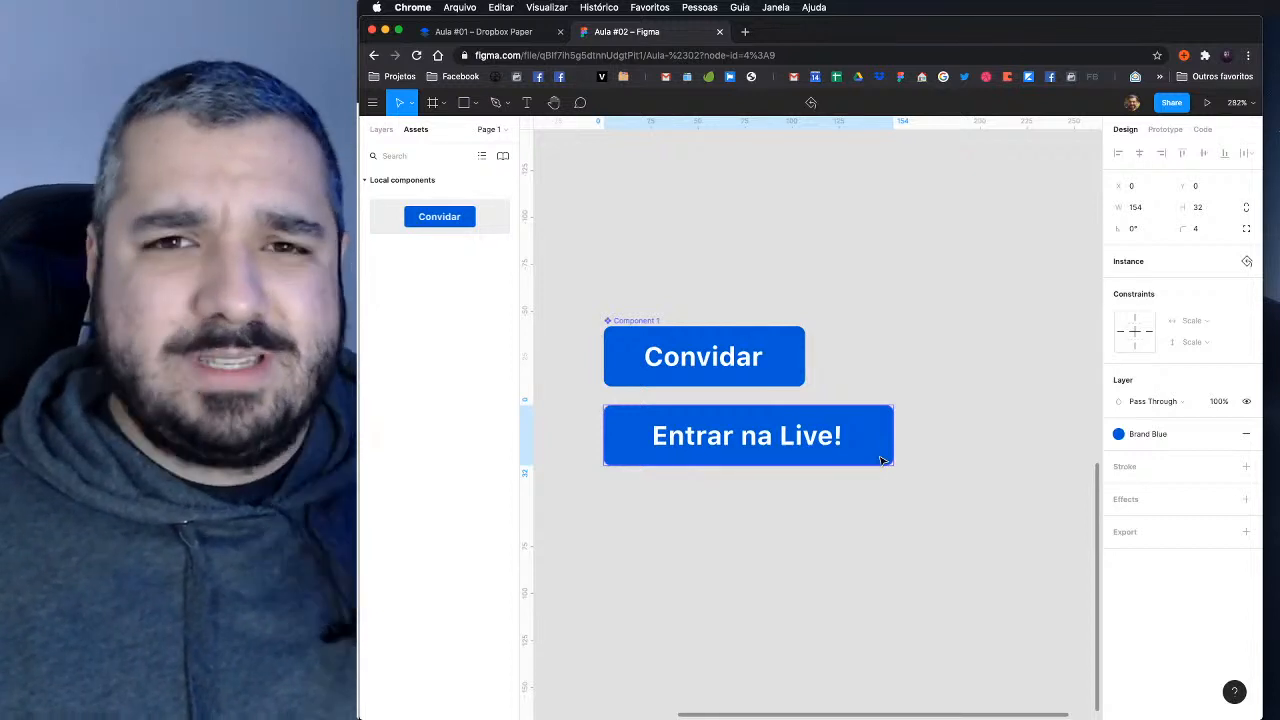
{"action": "key", "text": "Escape"}
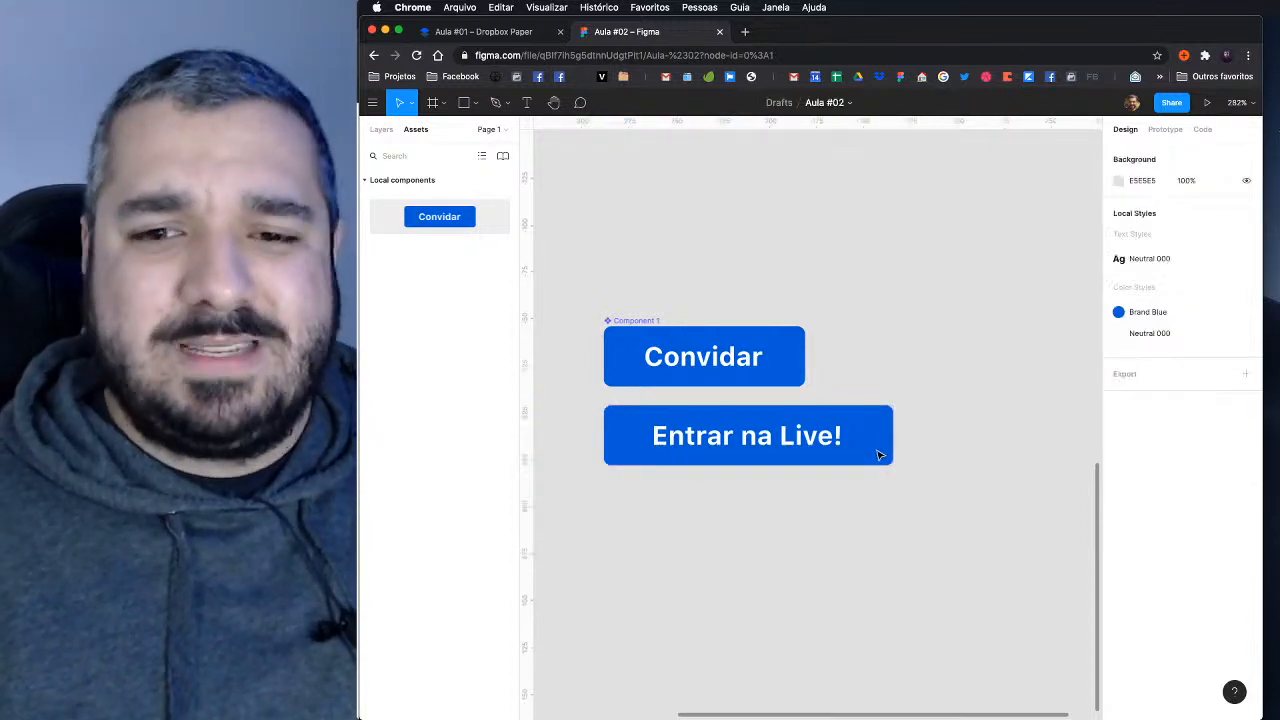
{"action": "left_click", "coordinate": [890, 455]}
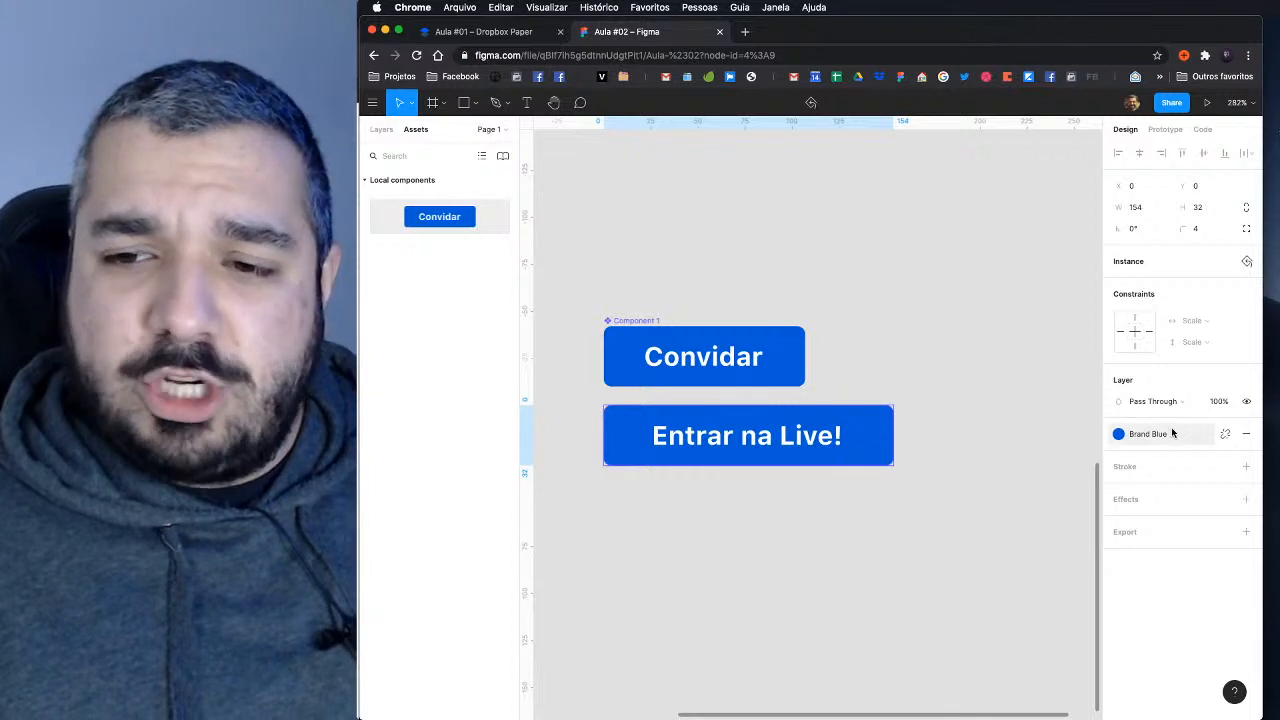
{"action": "left_click", "coordinate": [1050, 462]}
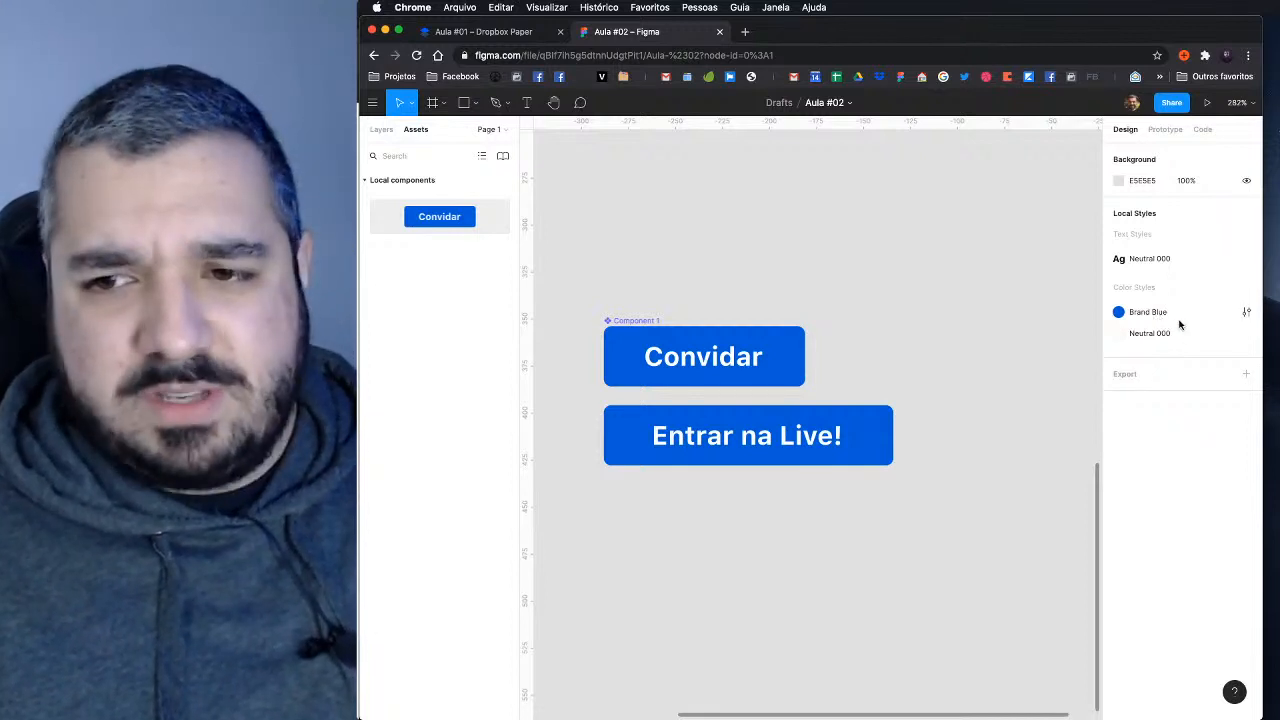
Step: Delete the Neutral 000 text style and create a text style named "Button Label" from the Entrar na Live! label
{"action": "right_click", "coordinate": [1163, 260]}
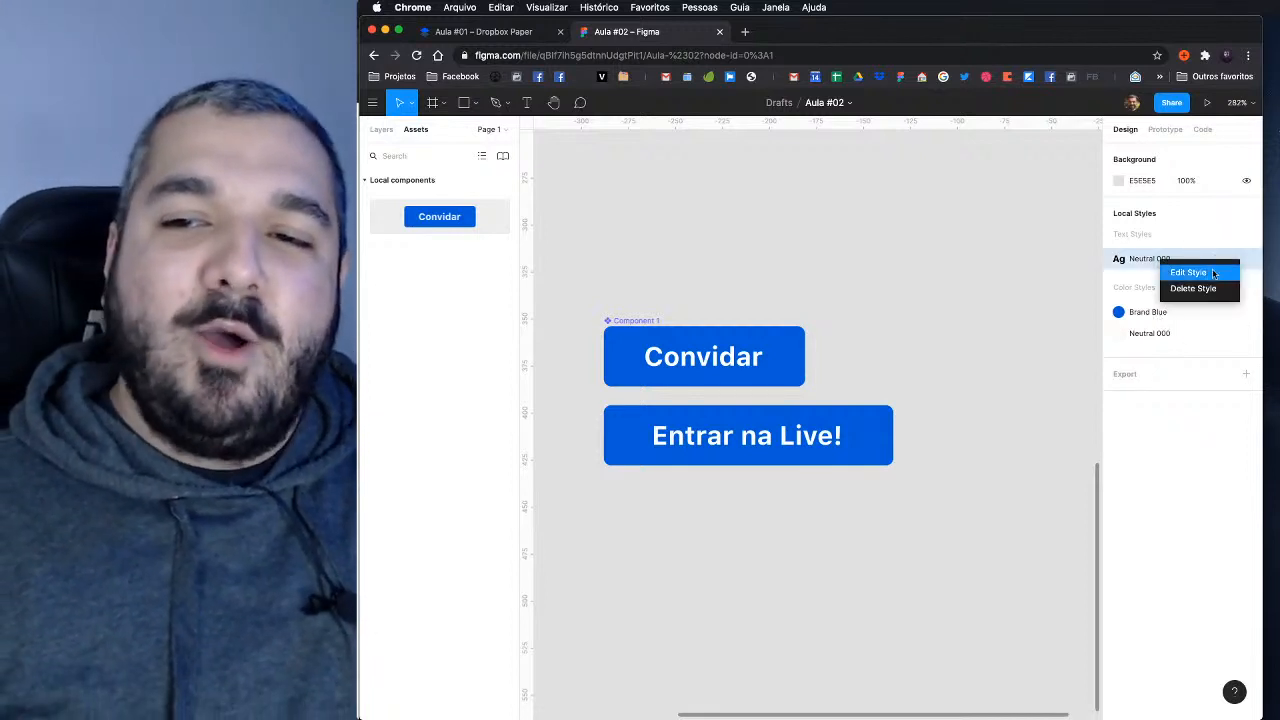
{"action": "left_click", "coordinate": [1203, 289]}
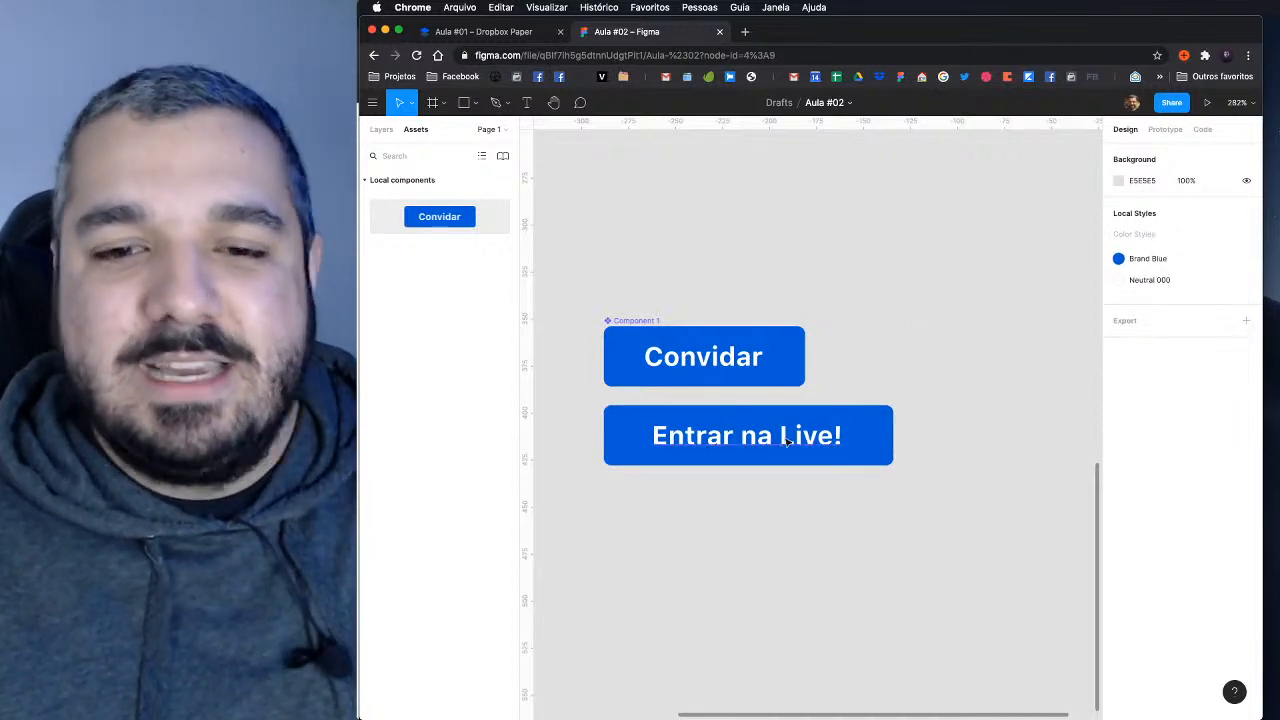
{"action": "double_click", "coordinate": [826, 445]}
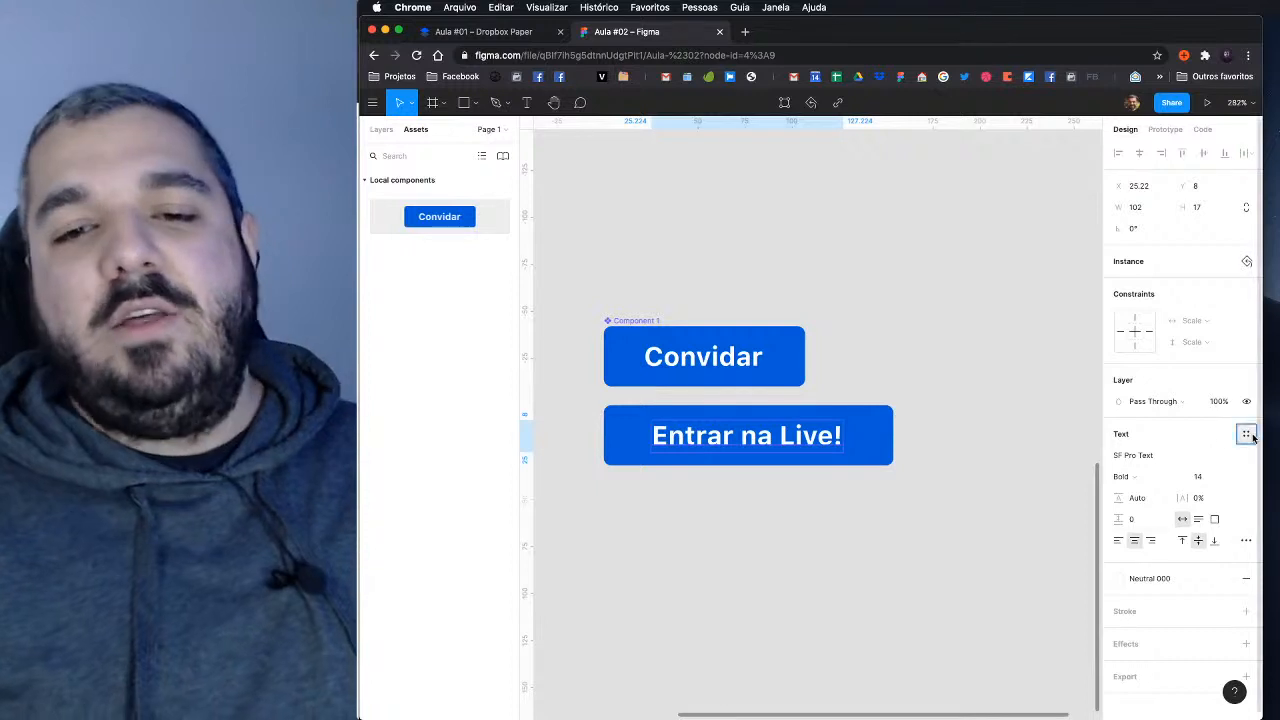
{"action": "left_click", "coordinate": [1246, 434]}
{"action": "left_click", "coordinate": [1238, 461]}
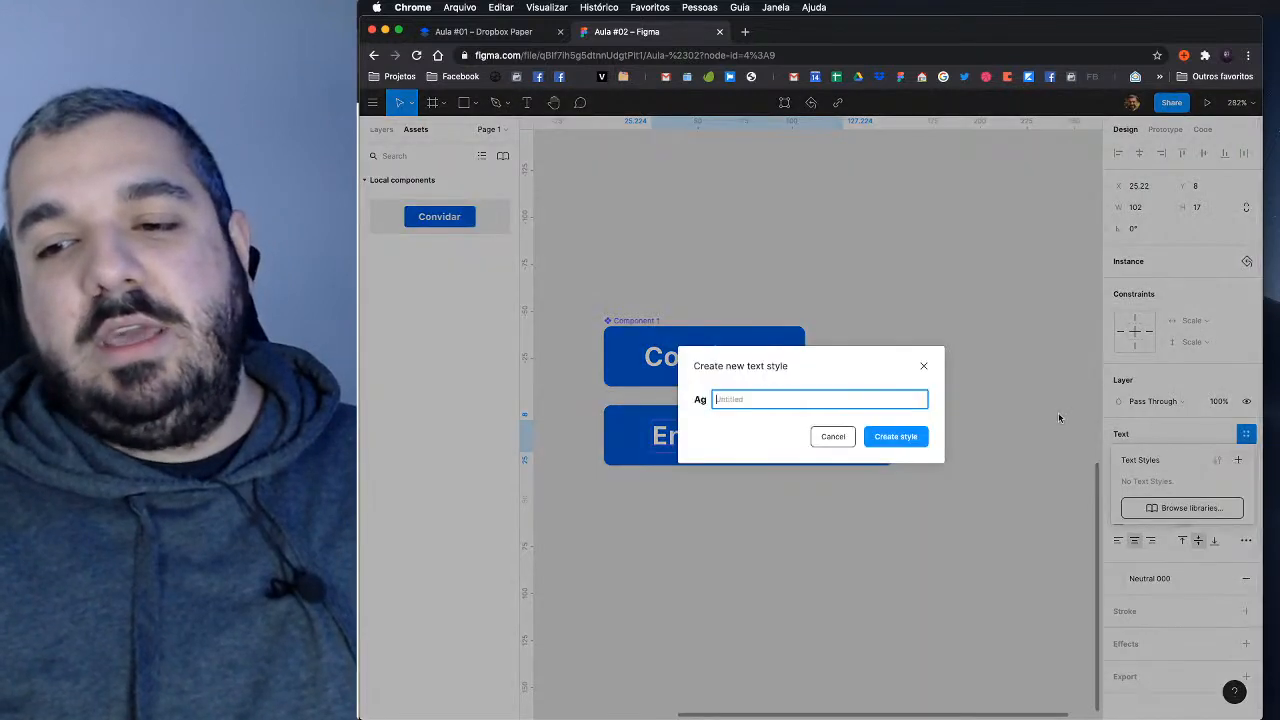
{"action": "type", "text": "Button Label"}
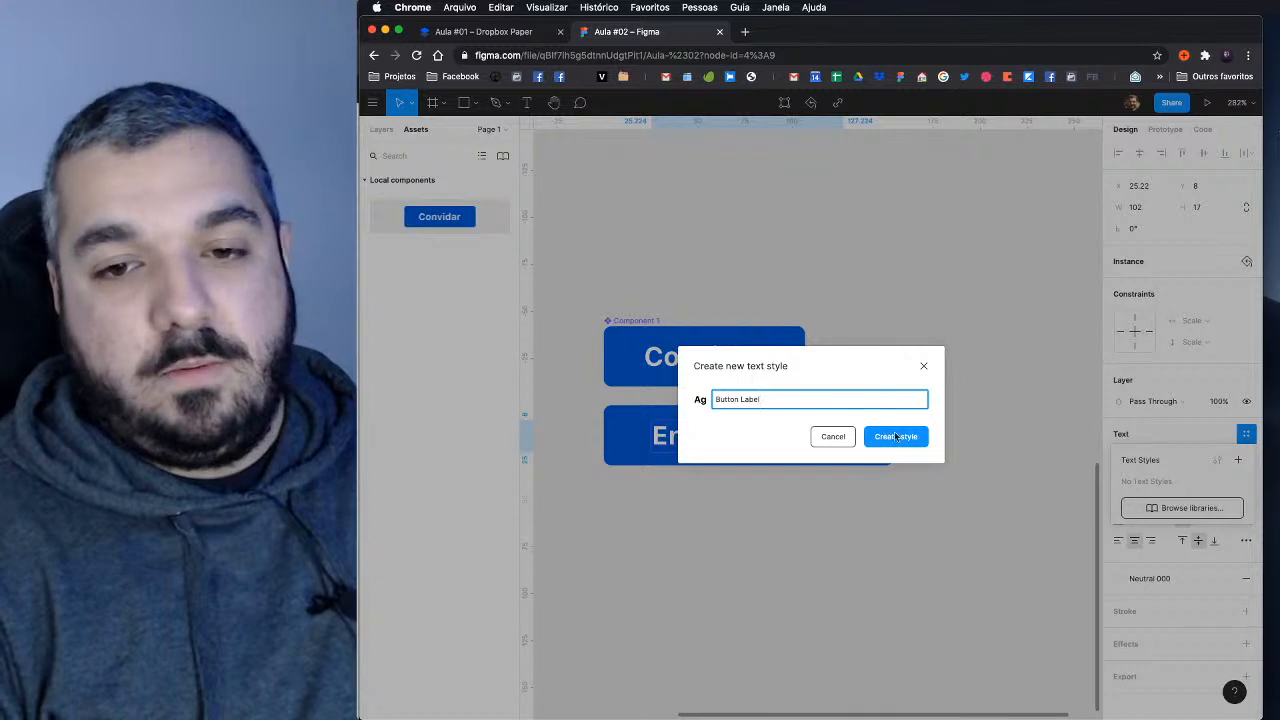
{"action": "left_click", "coordinate": [896, 437]}
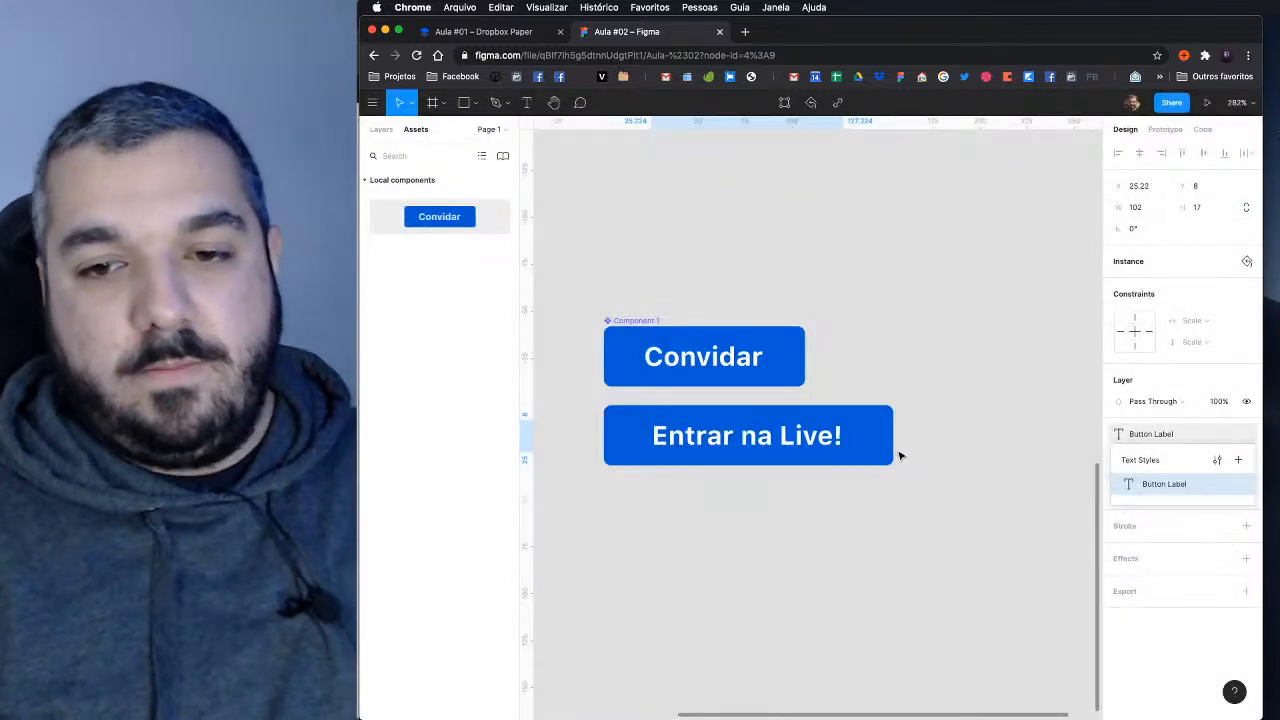
{"action": "left_click", "coordinate": [1041, 438]}
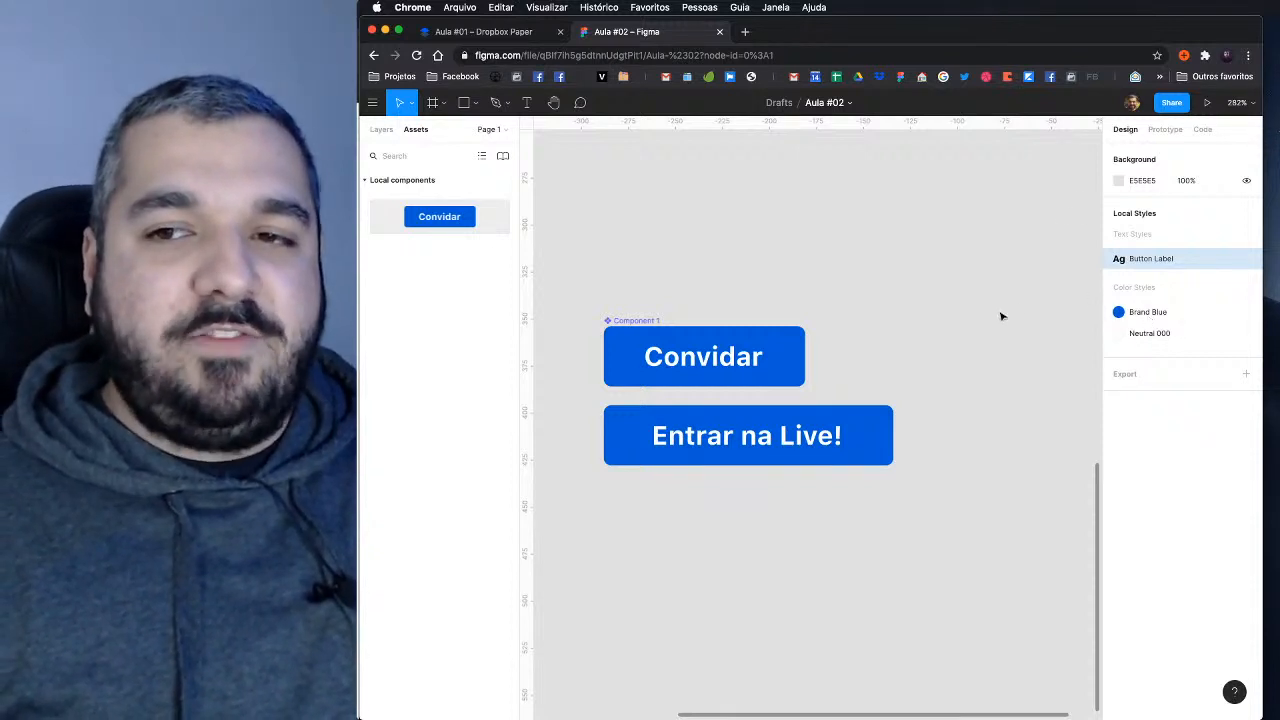
Step: Inspect the CSS code of the main component's Convidar label, and return to the design properties
{"action": "left_click", "coordinate": [1204, 130]}
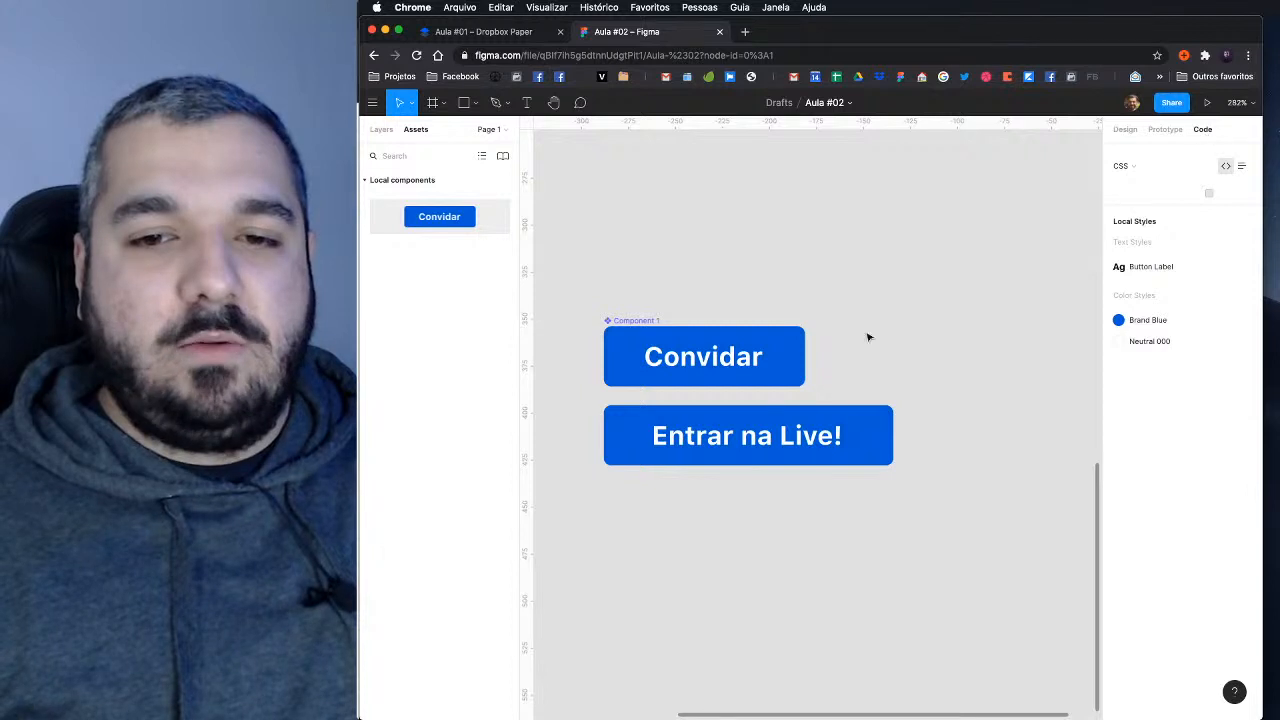
{"action": "double_click", "coordinate": [703, 357]}
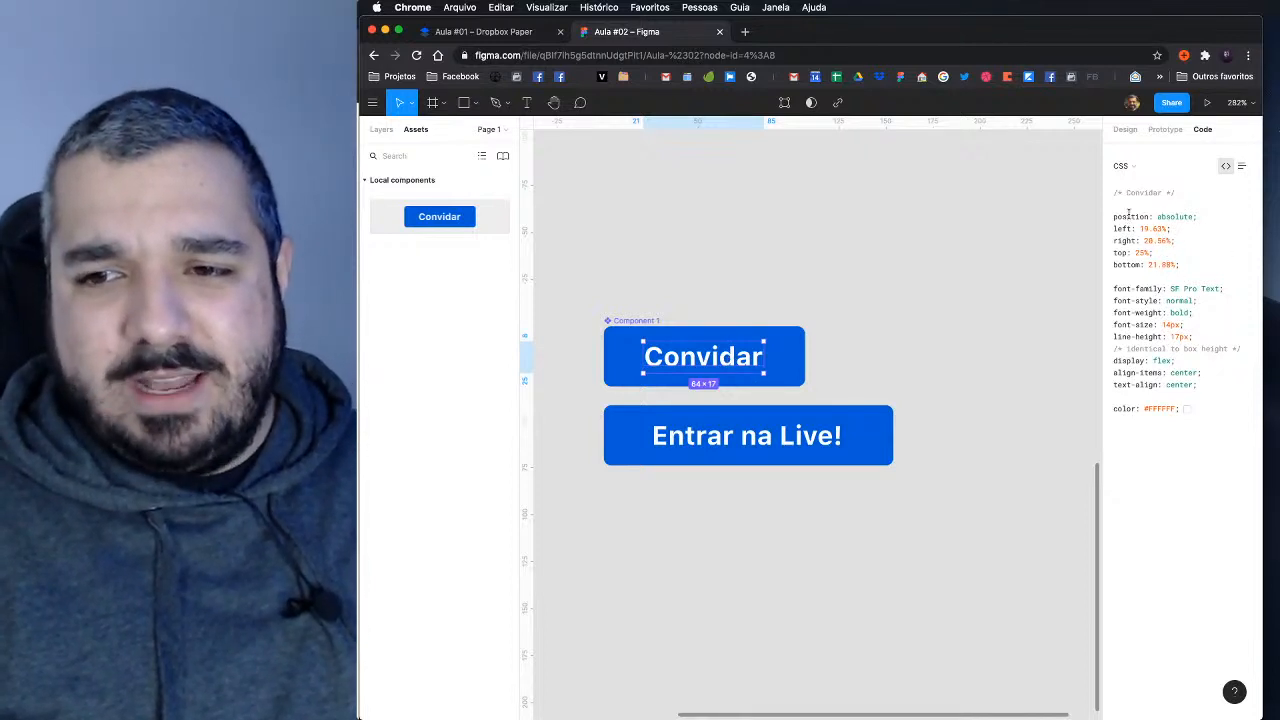
{"action": "left_click", "coordinate": [1125, 129]}
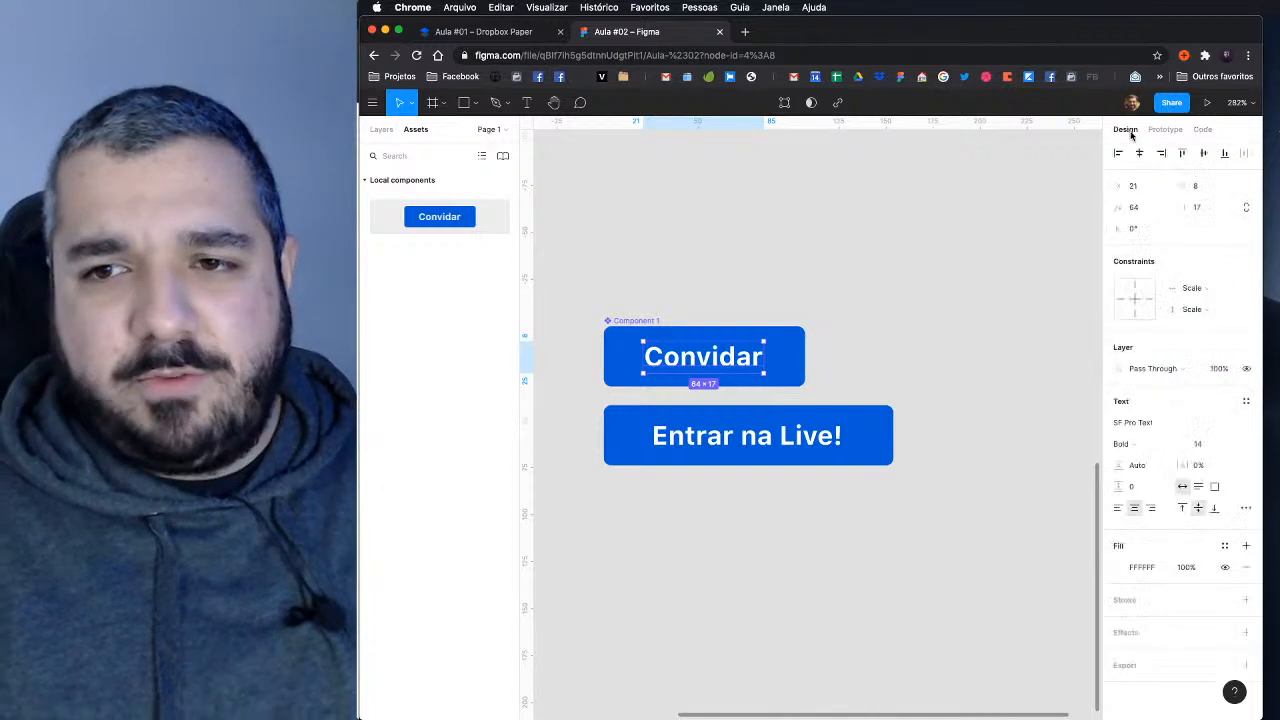
{"action": "left_click", "coordinate": [960, 292]}
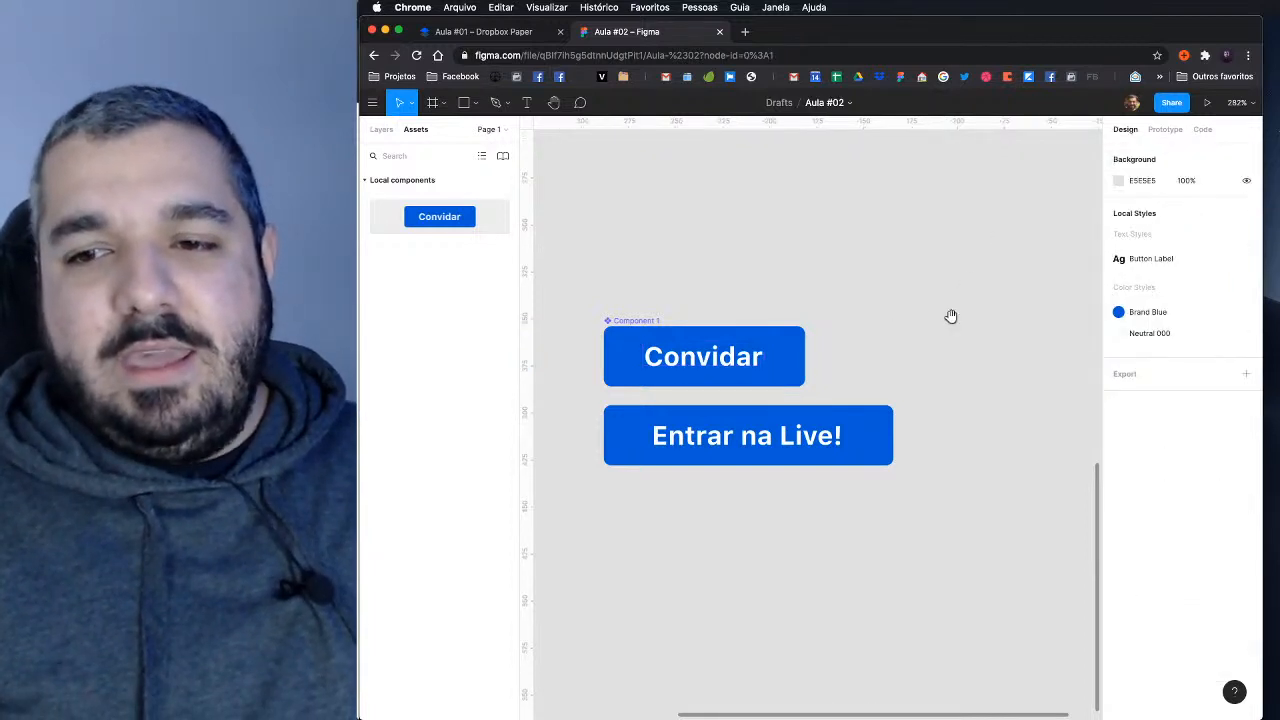
Step: Examine the text and color styles applied to the Entrar na Live! instance's label and blue rectangle
{"action": "scroll", "coordinate": [952, 317], "scroll_direction": "left", "scroll_amount": 3}
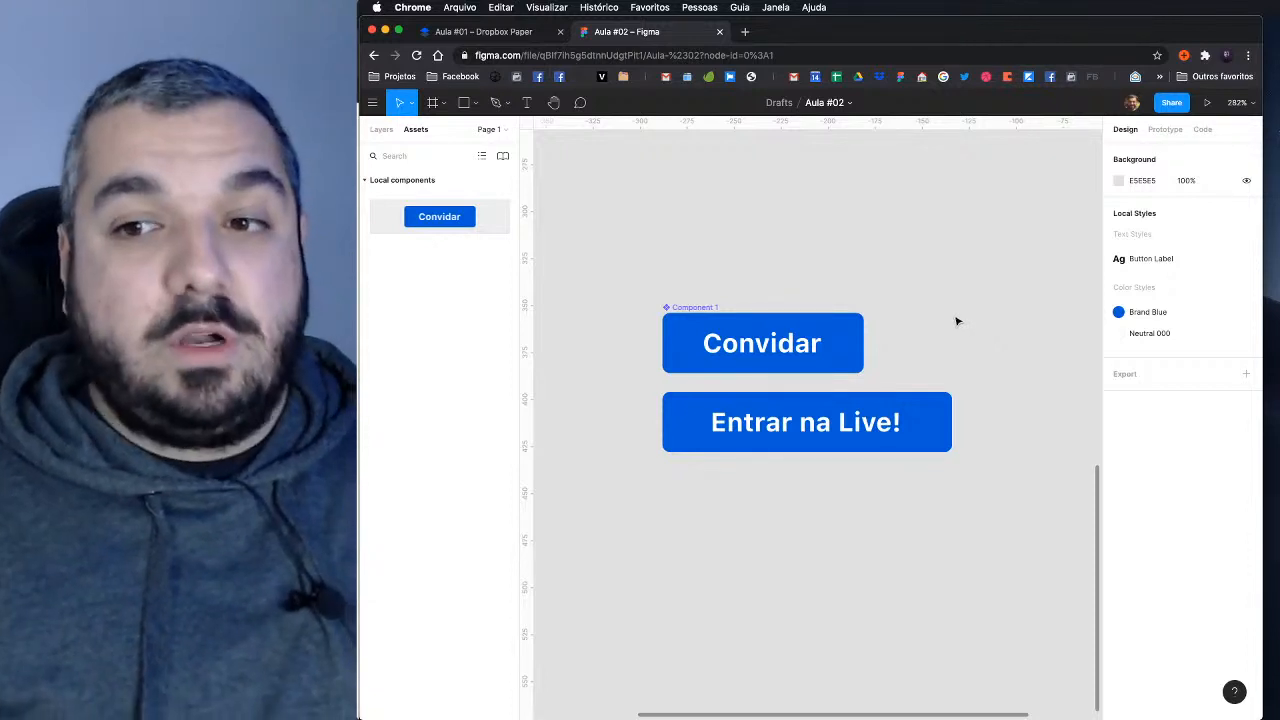
{"action": "left_click", "coordinate": [868, 437]}
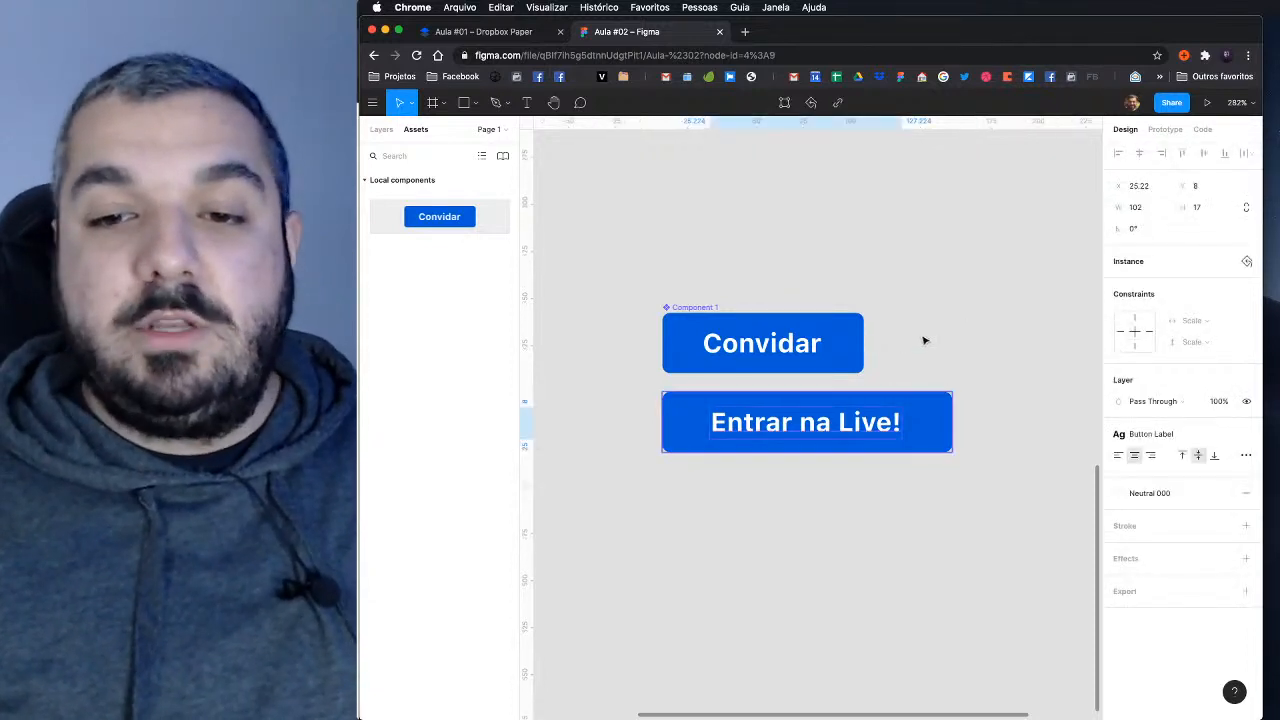
{"action": "left_click", "coordinate": [965, 325]}
{"action": "scroll", "coordinate": [968, 322], "scroll_direction": "left", "scroll_amount": 2}
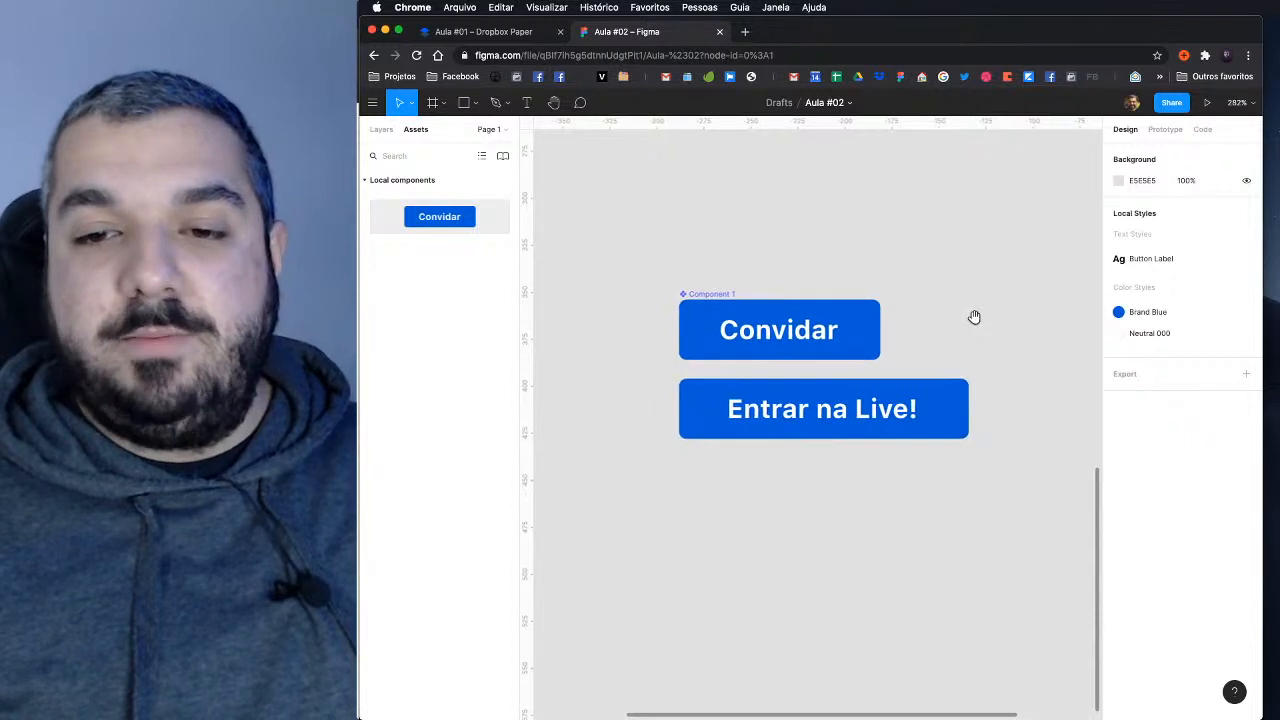
{"action": "double_click", "coordinate": [858, 410]}
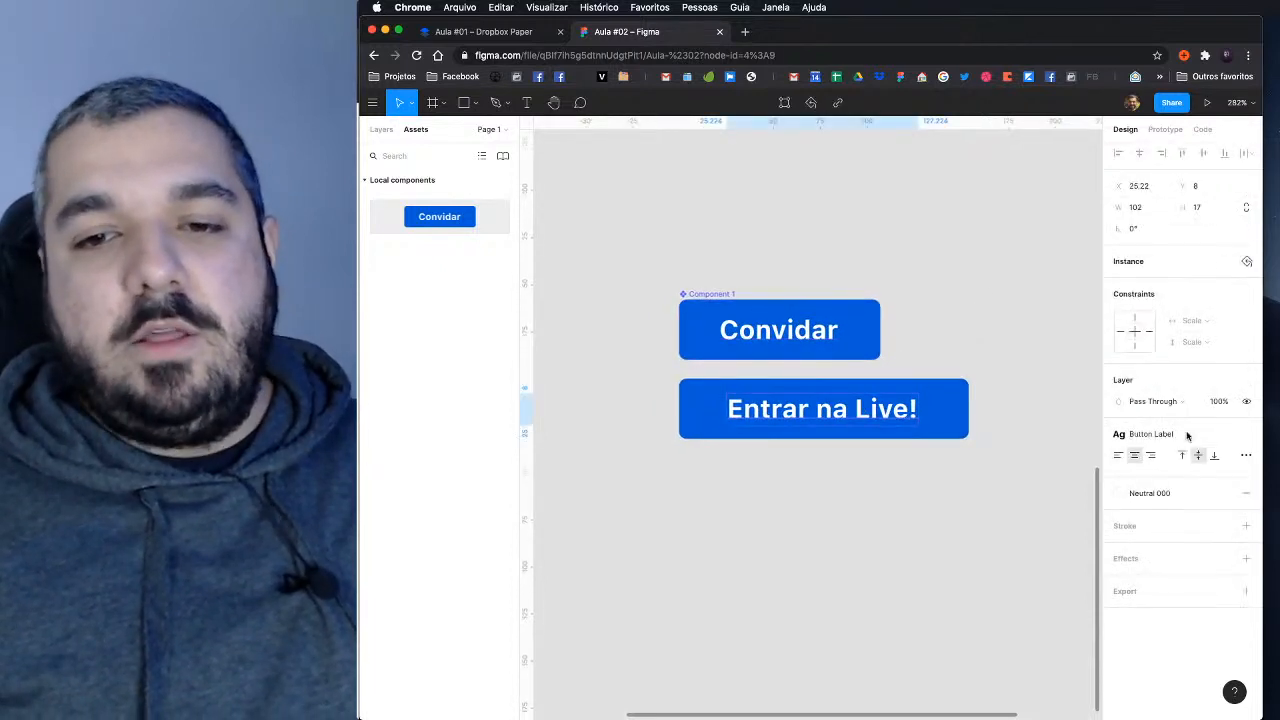
{"action": "left_click", "coordinate": [955, 405]}
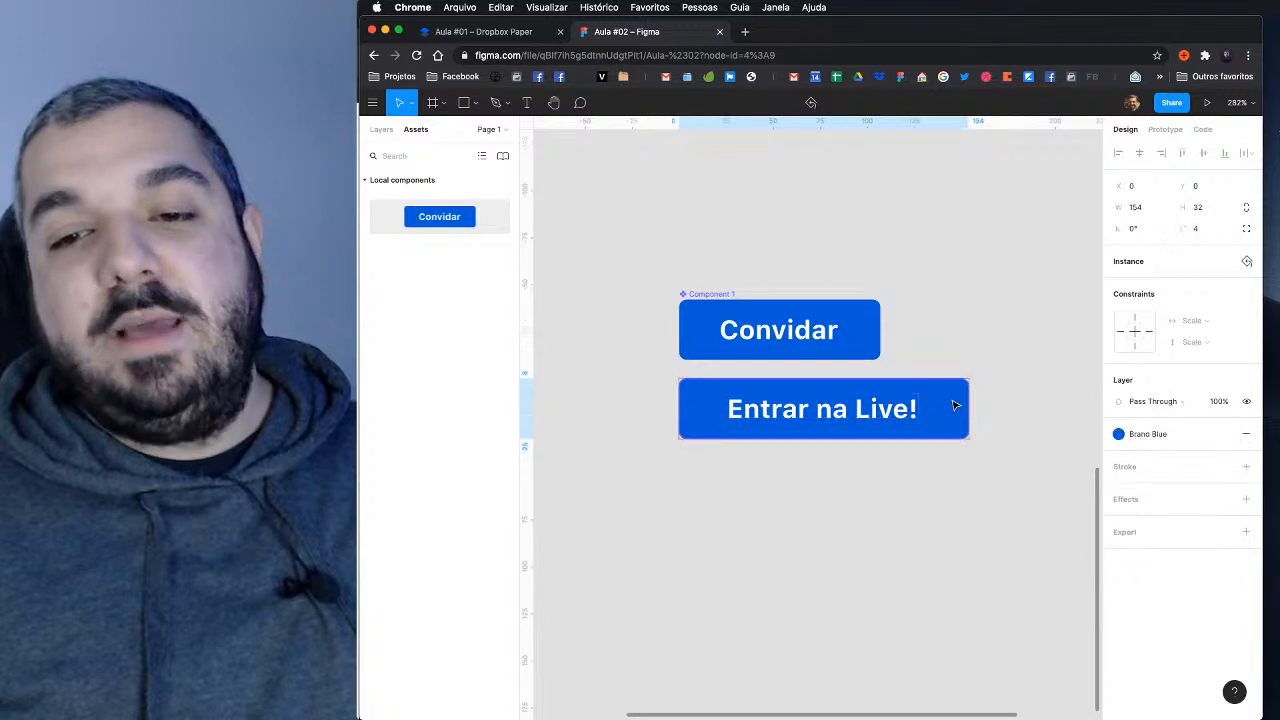
{"action": "left_click", "coordinate": [980, 330]}
{"action": "double_click", "coordinate": [897, 416]}
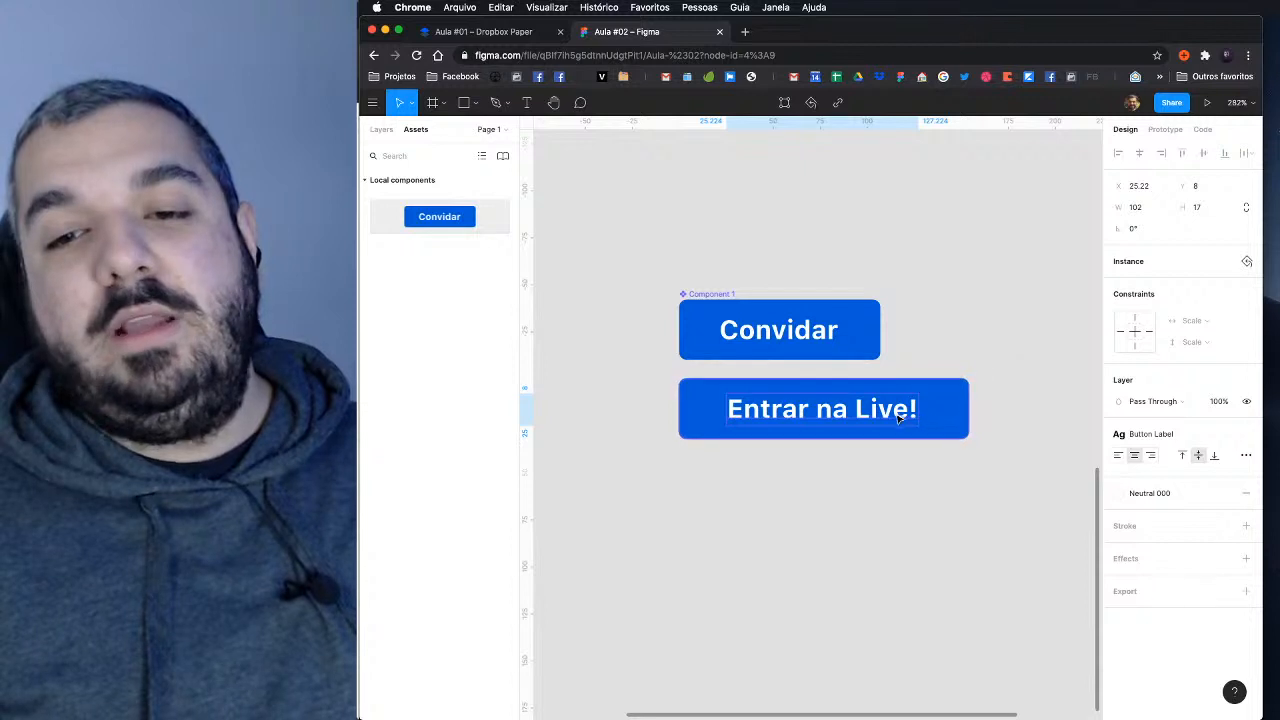
{"action": "left_click", "coordinate": [889, 313]}
Step: Display the page's layer list to view the component and instance layers, leaving nothing selected
{"action": "left_click", "coordinate": [383, 129]}
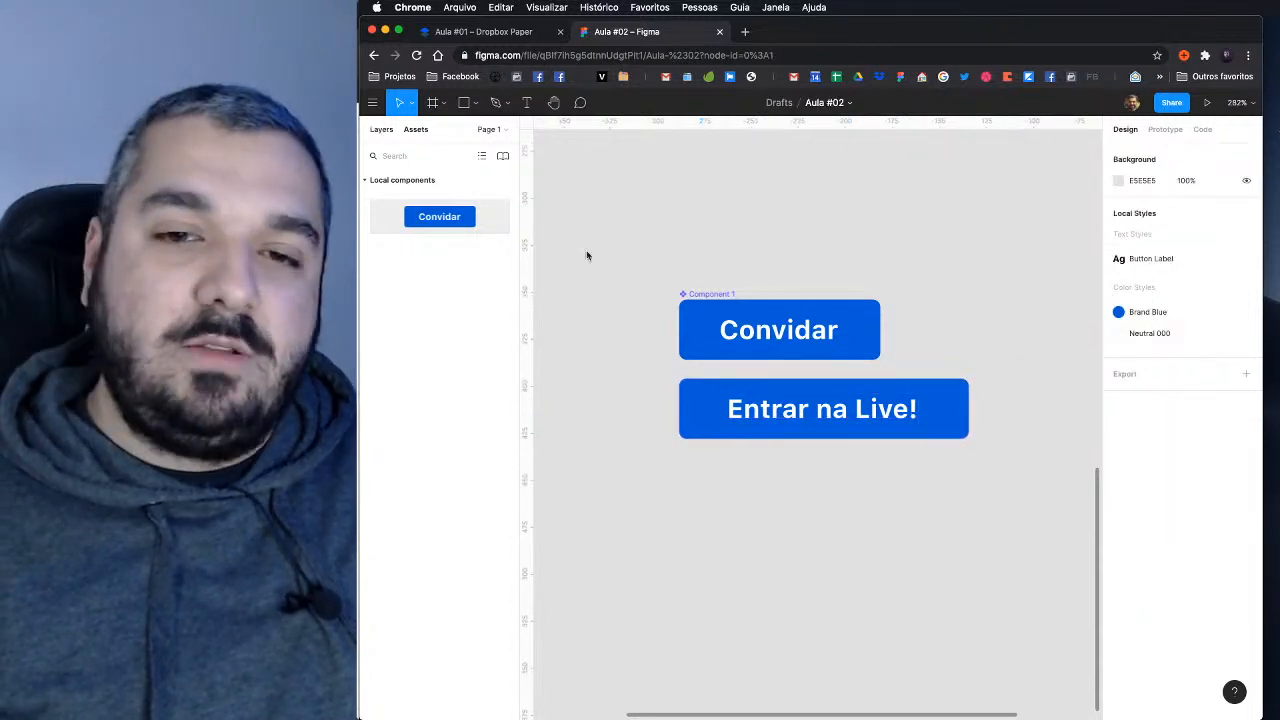
{"action": "left_click", "coordinate": [772, 338]}
{"action": "left_click", "coordinate": [554, 223]}
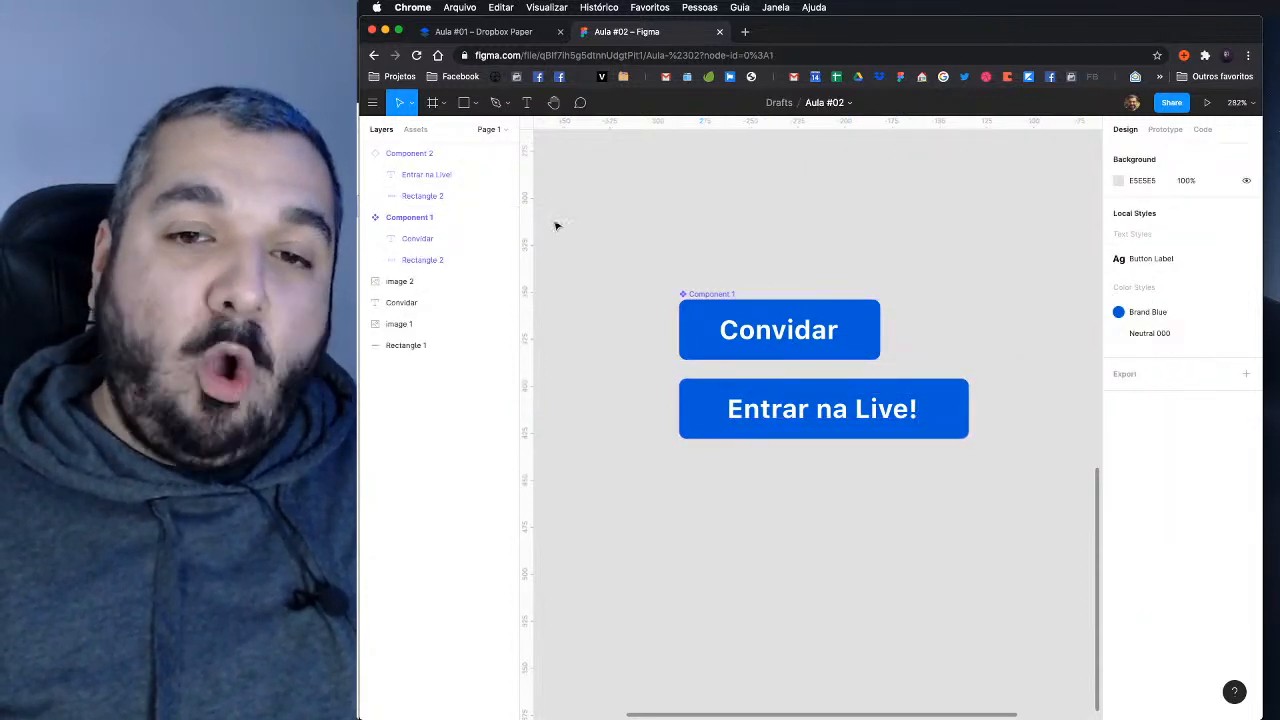
Step: Capture the component and instance entries in the layer list as an image and paste it beside the two buttons
{"action": "left_click_drag", "start_coordinate": [363, 146], "coordinate": [517, 277]}
{"action": "scroll", "coordinate": [812, 323], "scroll_direction": "right", "scroll_amount": 5}
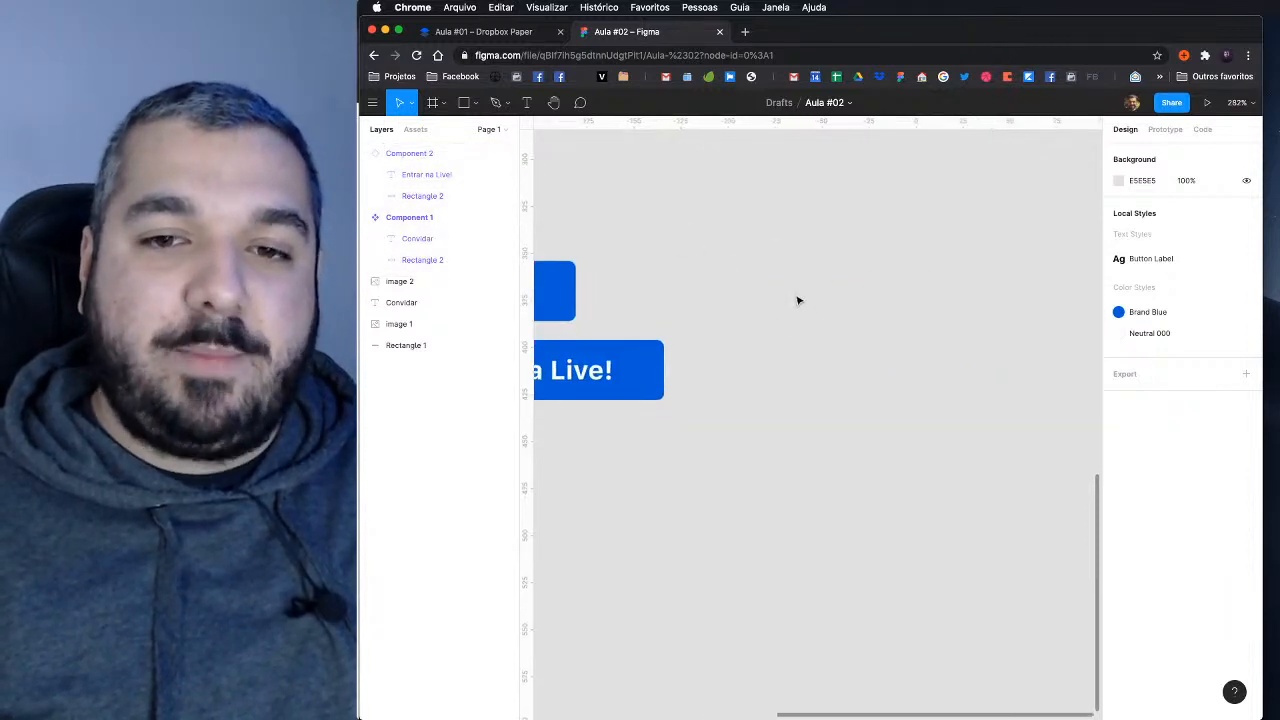
{"action": "key", "text": "super+v"}
{"action": "left_click_drag", "start_coordinate": [800, 360], "coordinate": [900, 227]}
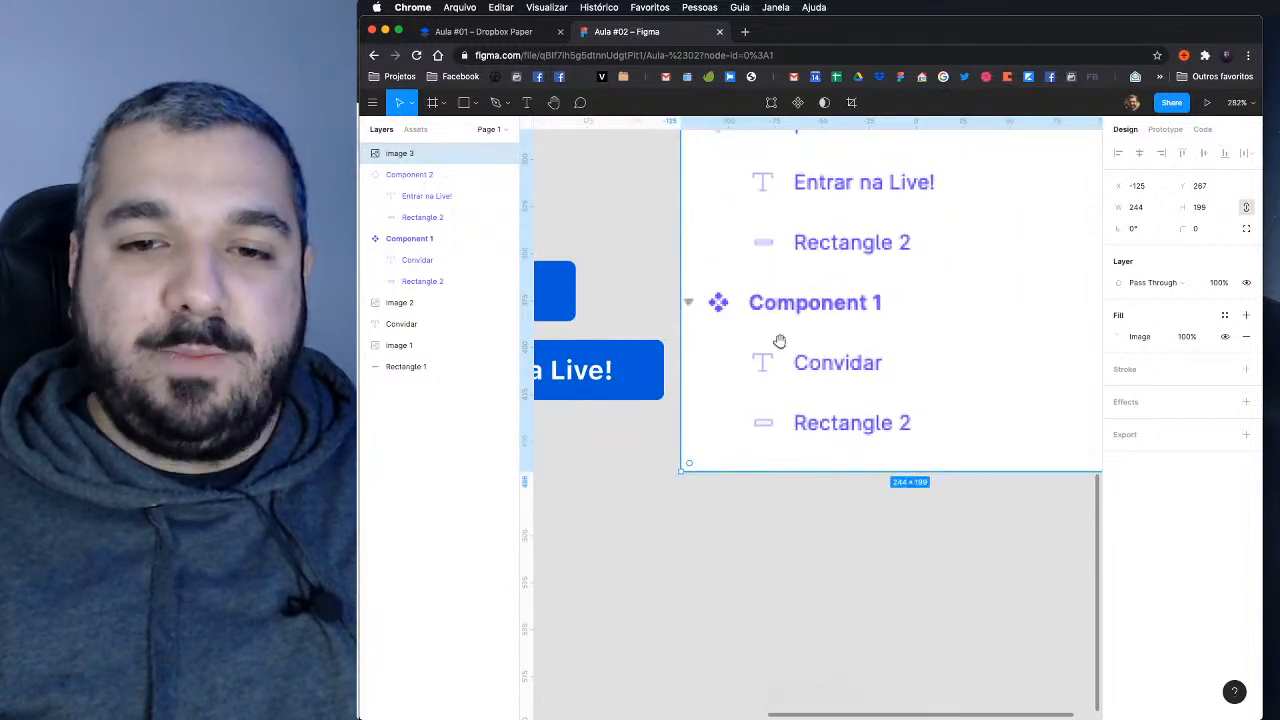
{"action": "scroll", "coordinate": [780, 370], "scroll_direction": "up", "scroll_amount": 3}
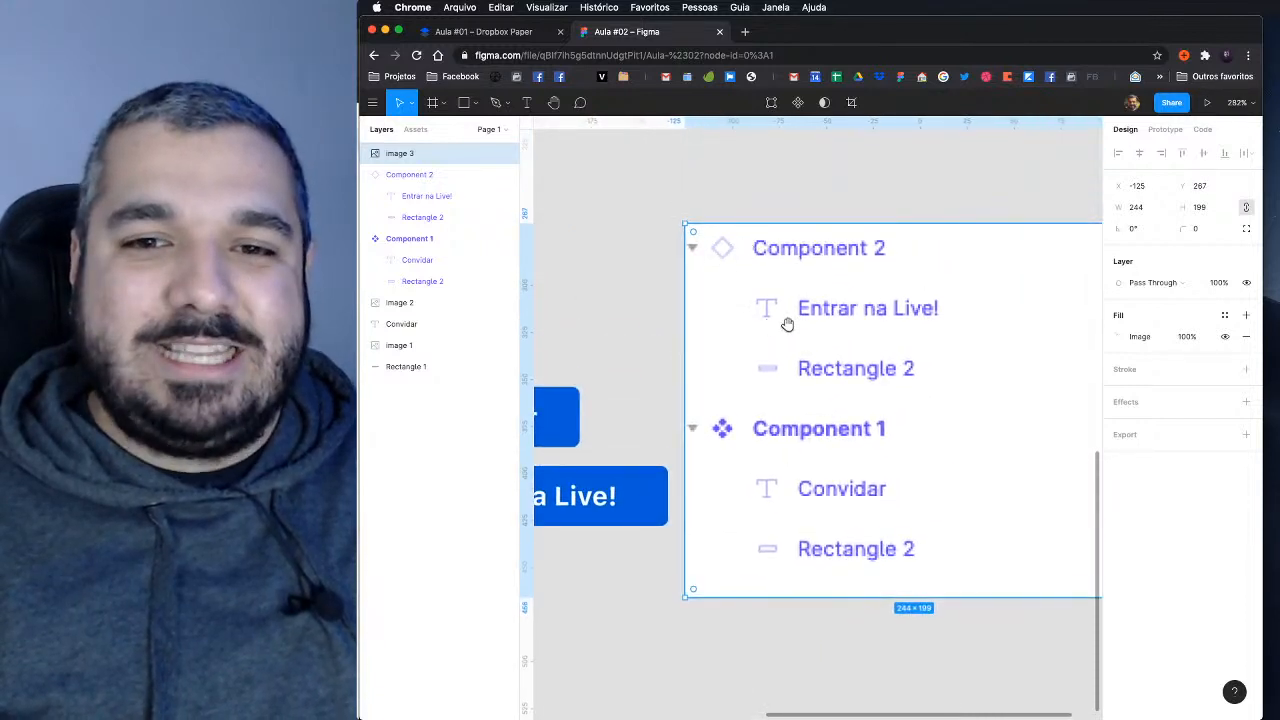
{"action": "scroll", "coordinate": [789, 323], "scroll_direction": "down", "scroll_amount": 1}
{"action": "scroll", "coordinate": [812, 397], "scroll_direction": "left", "scroll_amount": 5}
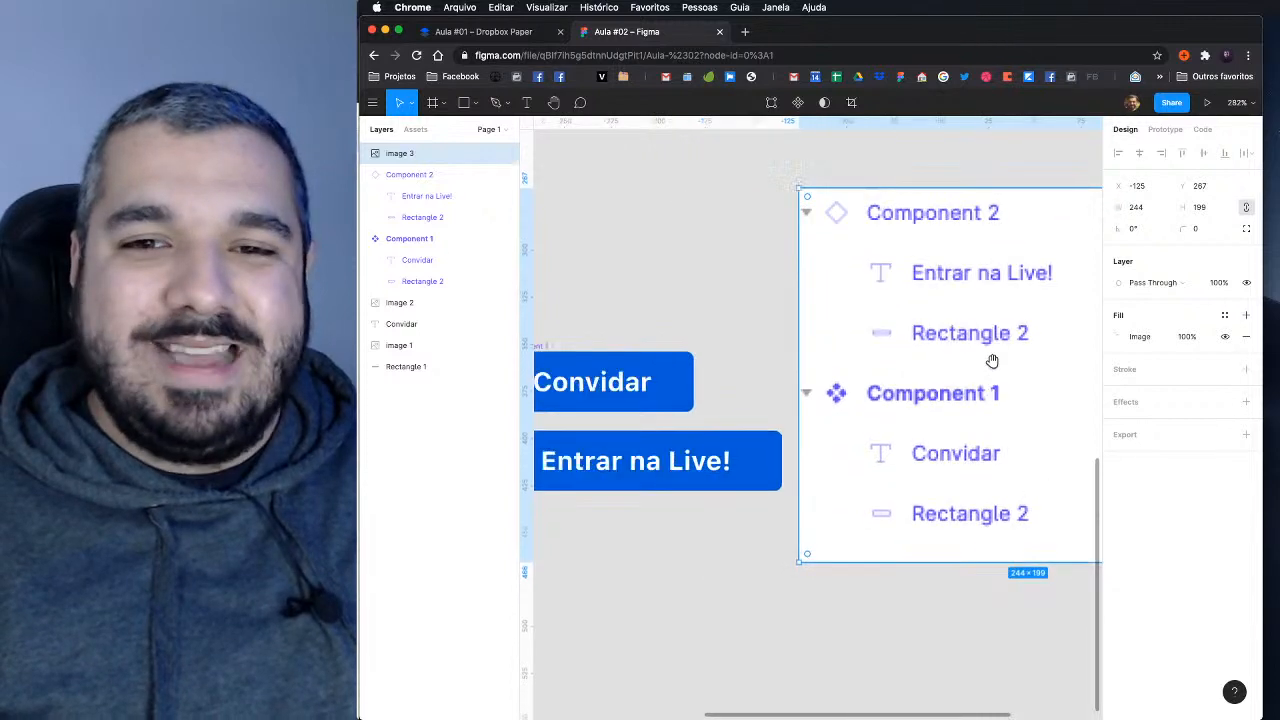
{"action": "scroll", "coordinate": [886, 429], "scroll_direction": "right", "scroll_amount": 1}
{"action": "scroll", "coordinate": [800, 437], "scroll_direction": "right", "scroll_amount": 3}
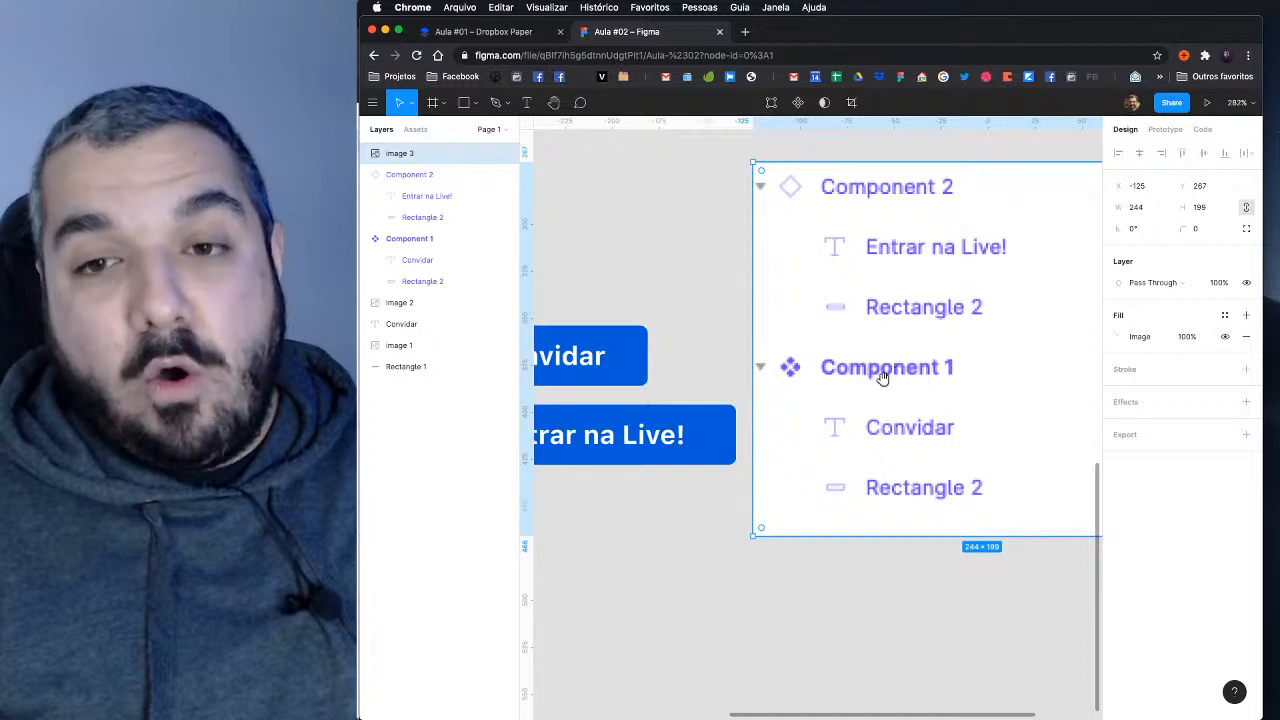
{"action": "scroll", "coordinate": [915, 407], "scroll_direction": "left", "scroll_amount": 3}
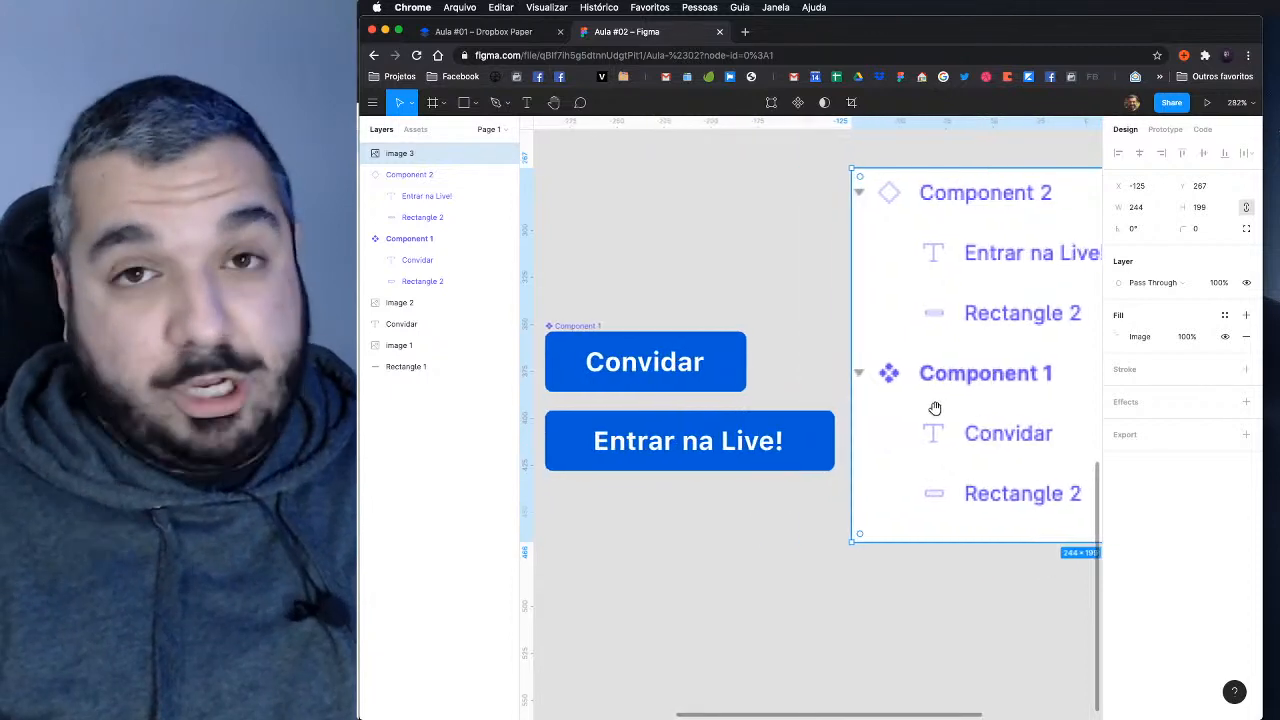
{"action": "scroll", "coordinate": [931, 408], "scroll_direction": "right", "scroll_amount": 1}
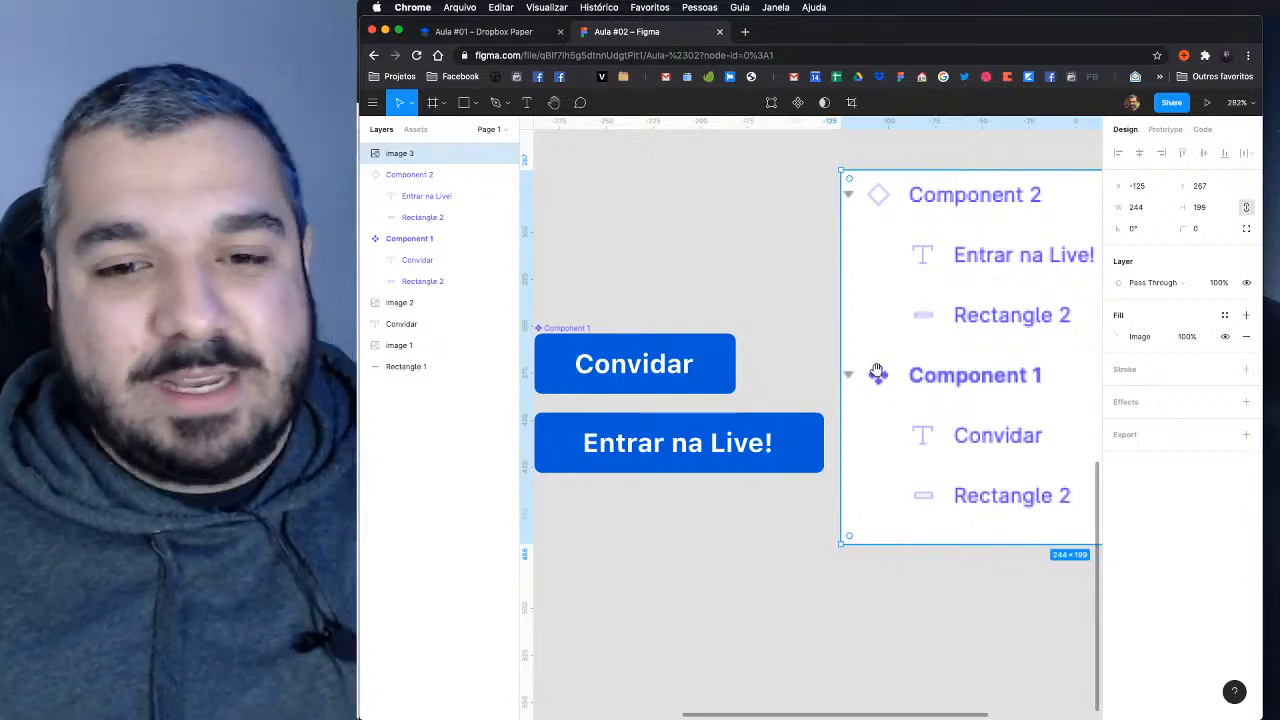
Step: Try to set the X position of the instance's Entrar na Live! label to 888, and leave nothing selected
{"action": "scroll", "coordinate": [924, 418], "scroll_direction": "left", "scroll_amount": 3}
{"action": "double_click", "coordinate": [760, 448]}
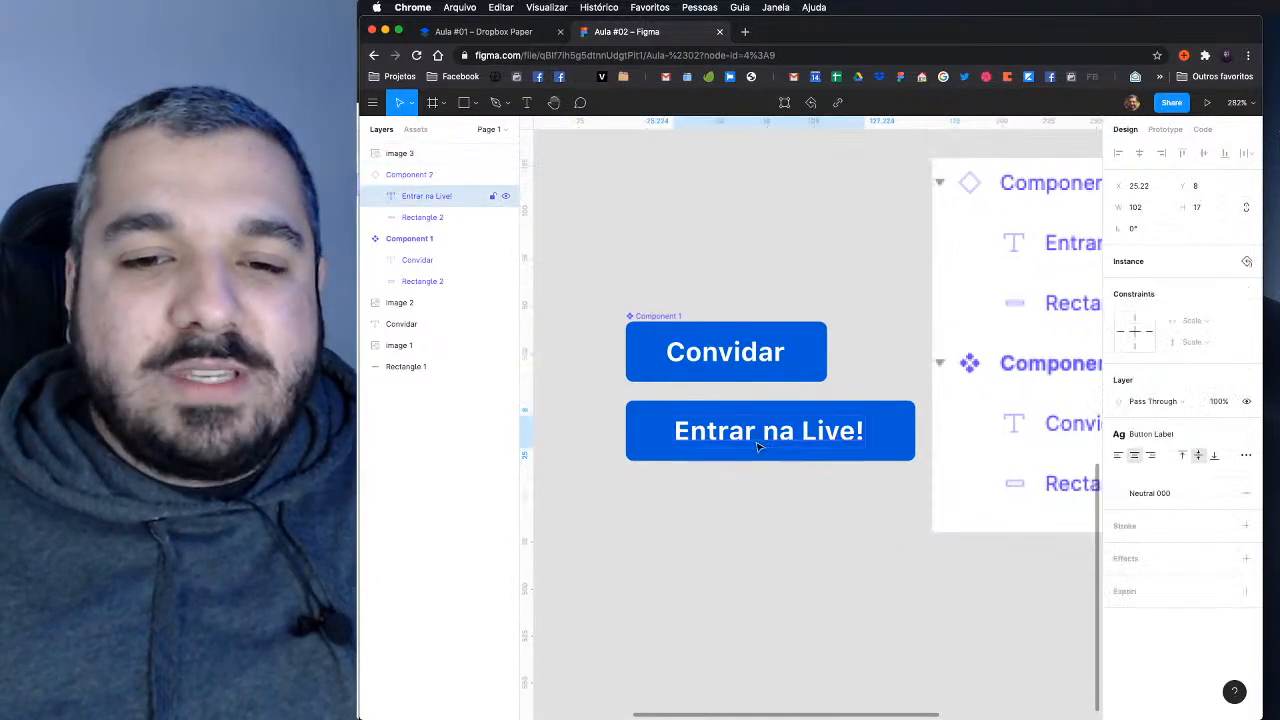
{"action": "left_click", "coordinate": [1148, 188]}
{"action": "type", "text": "200"}
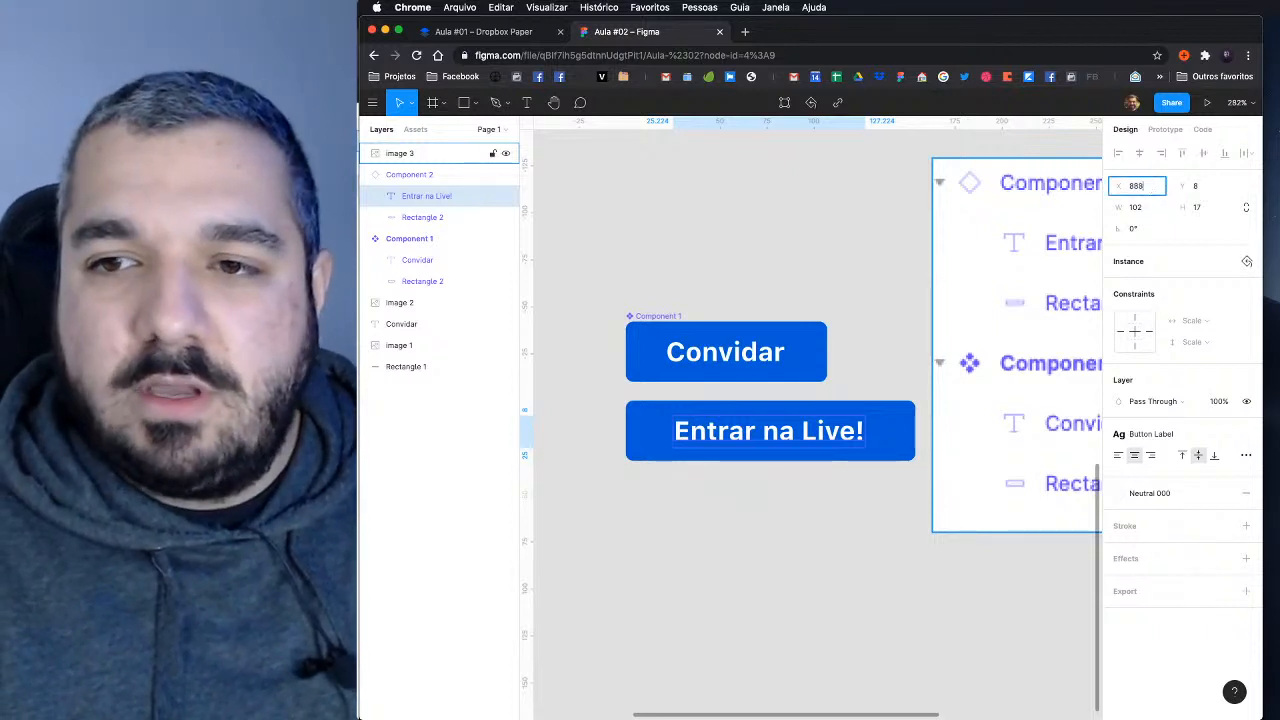
{"action": "key", "text": "Return"}
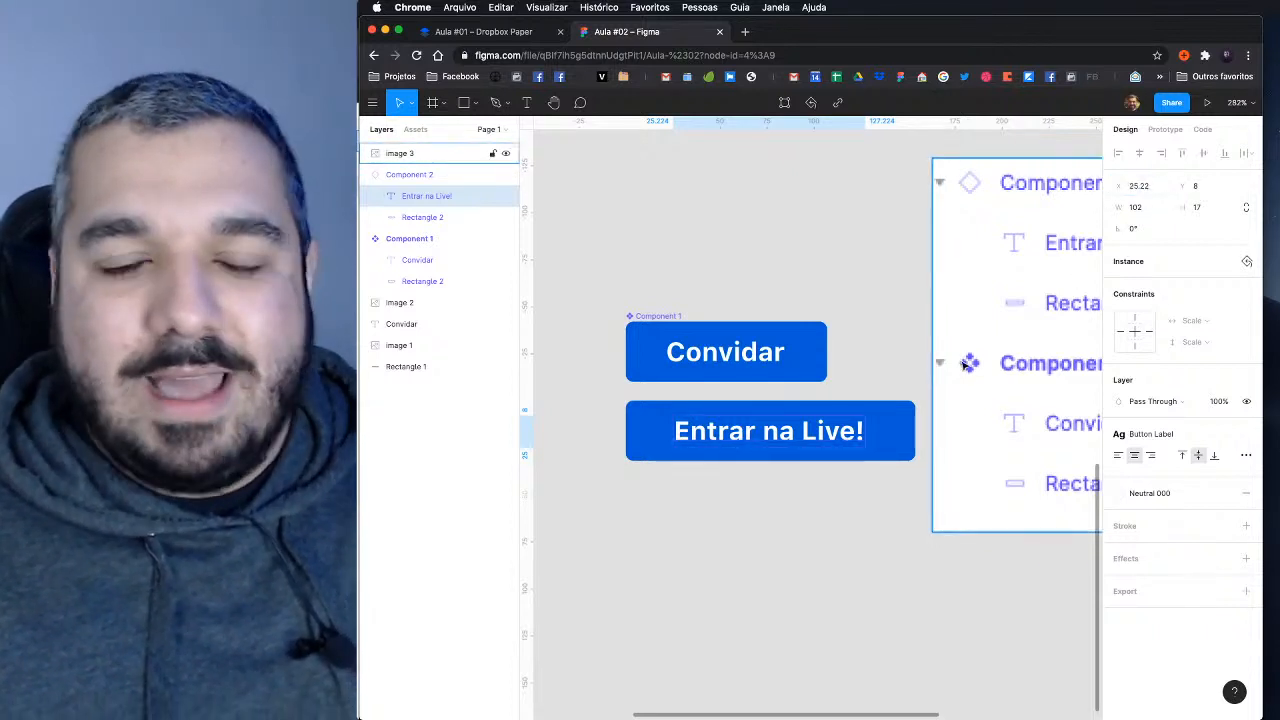
{"action": "left_click", "coordinate": [864, 308]}
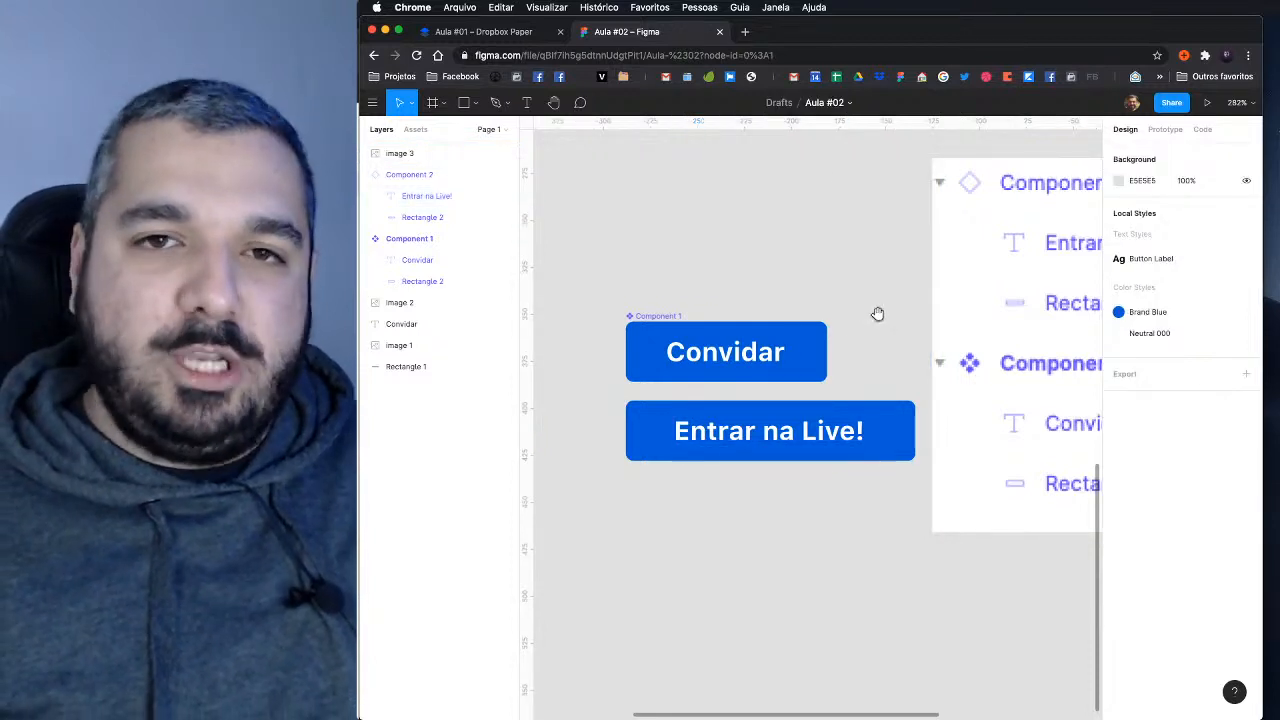
Step: Move the main component's Convidar label off-centre, and realign it to the button's horizontal and vertical centres
{"action": "left_click_drag", "start_coordinate": [877, 314], "coordinate": [707, 343]}
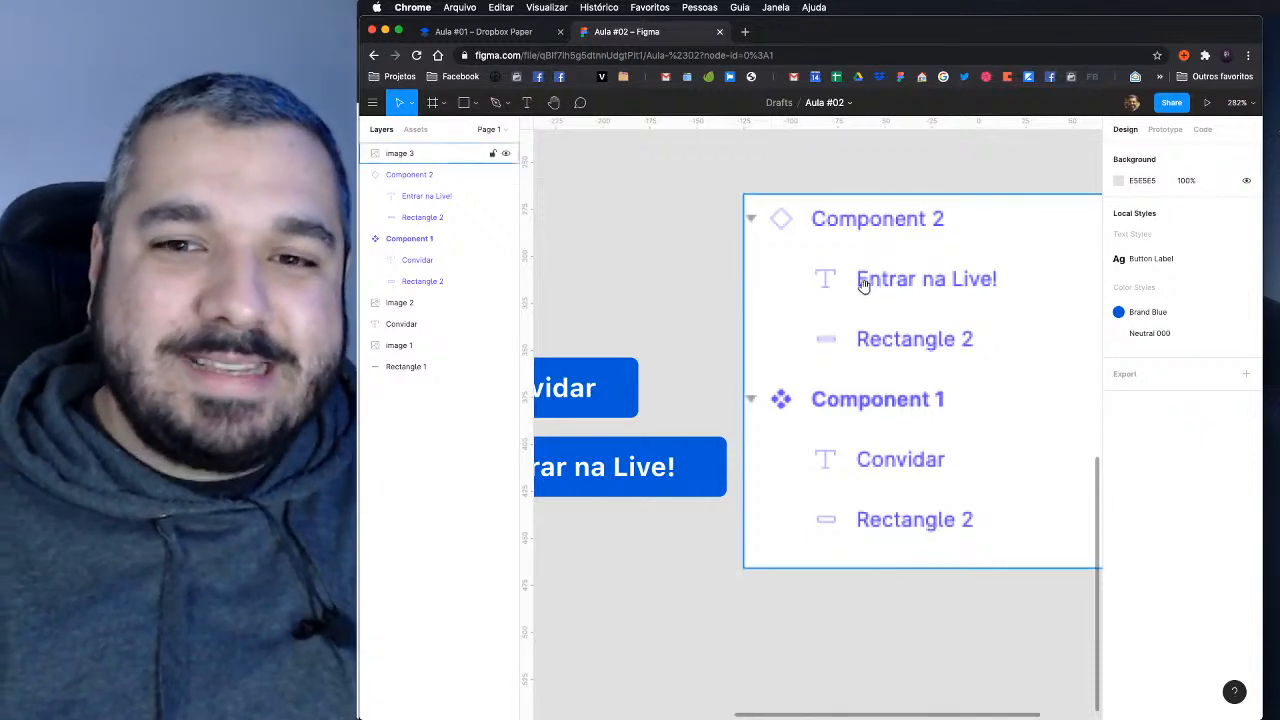
{"action": "left_click_drag", "start_coordinate": [830, 298], "coordinate": [881, 322]}
{"action": "scroll", "coordinate": [881, 322], "scroll_direction": "left", "scroll_amount": 3}
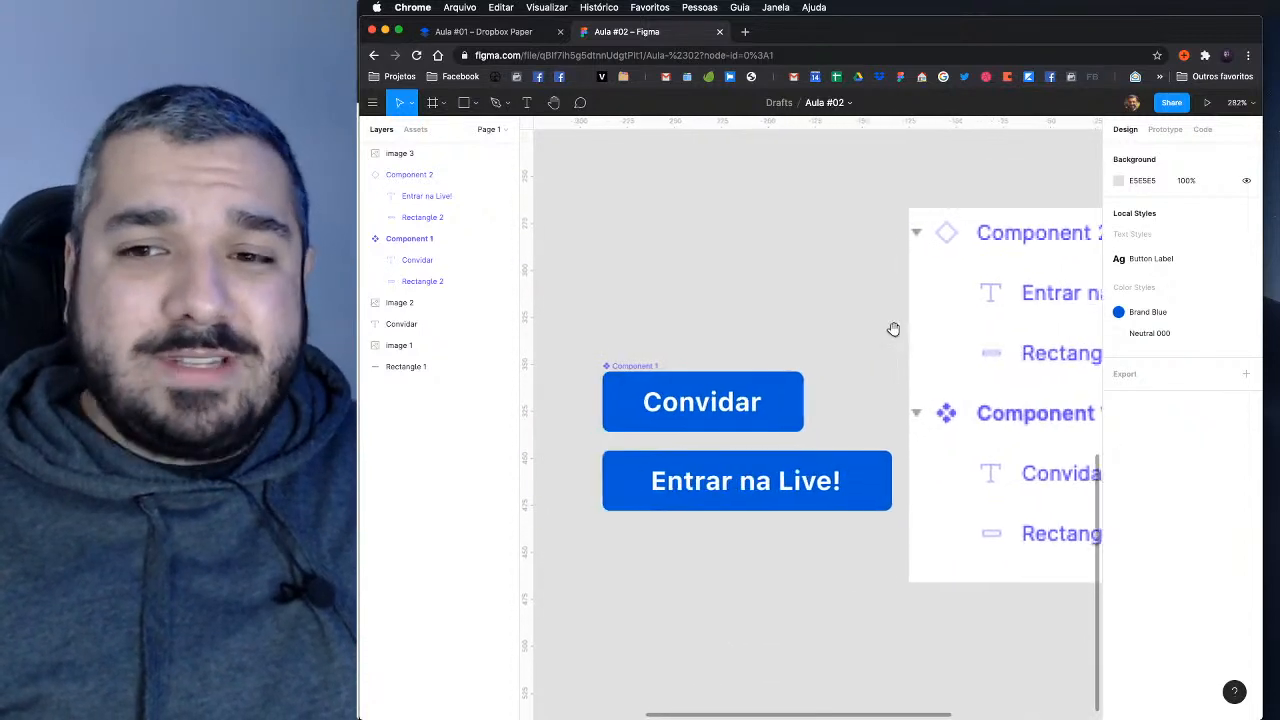
{"action": "left_click", "coordinate": [711, 409]}
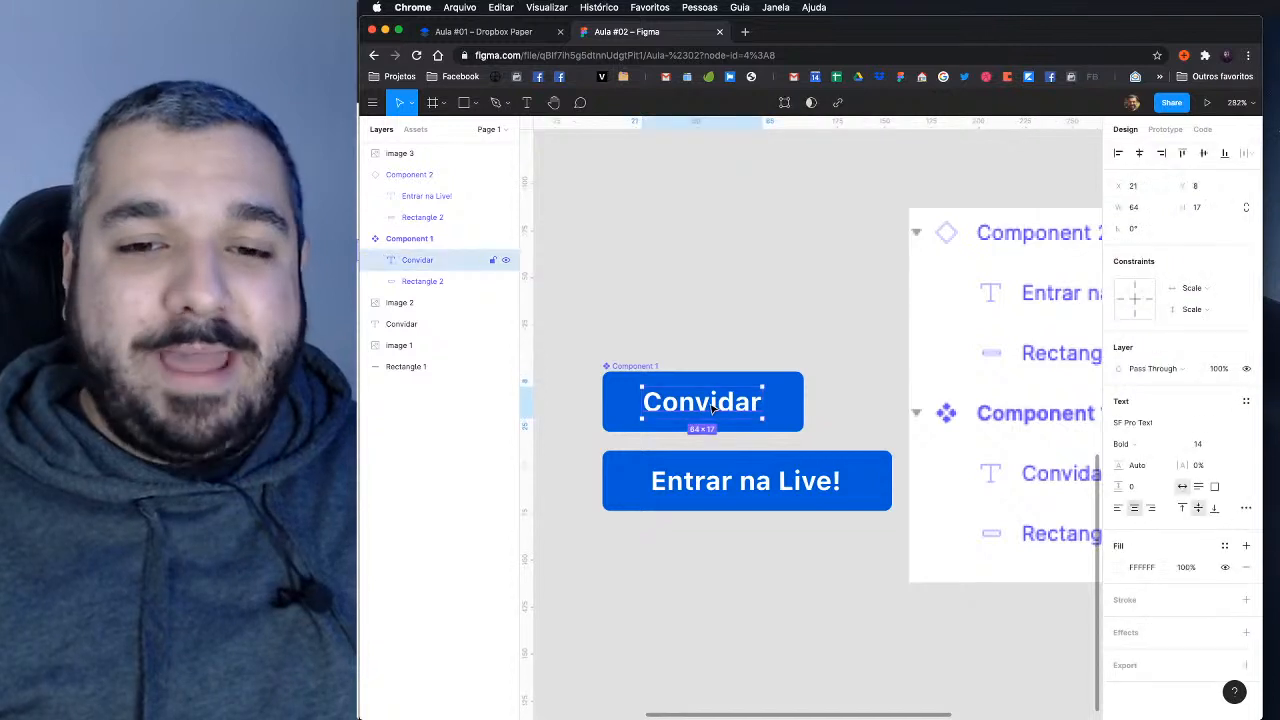
{"action": "mouse_move", "coordinate": [712, 408]}
{"action": "left_mouse_down"}
{"action": "mouse_move", "coordinate": [686, 393]}
{"action": "mouse_move", "coordinate": [711, 421]}
{"action": "mouse_move", "coordinate": [746, 419]}
{"action": "mouse_move", "coordinate": [726, 410]}
{"action": "left_mouse_up"}
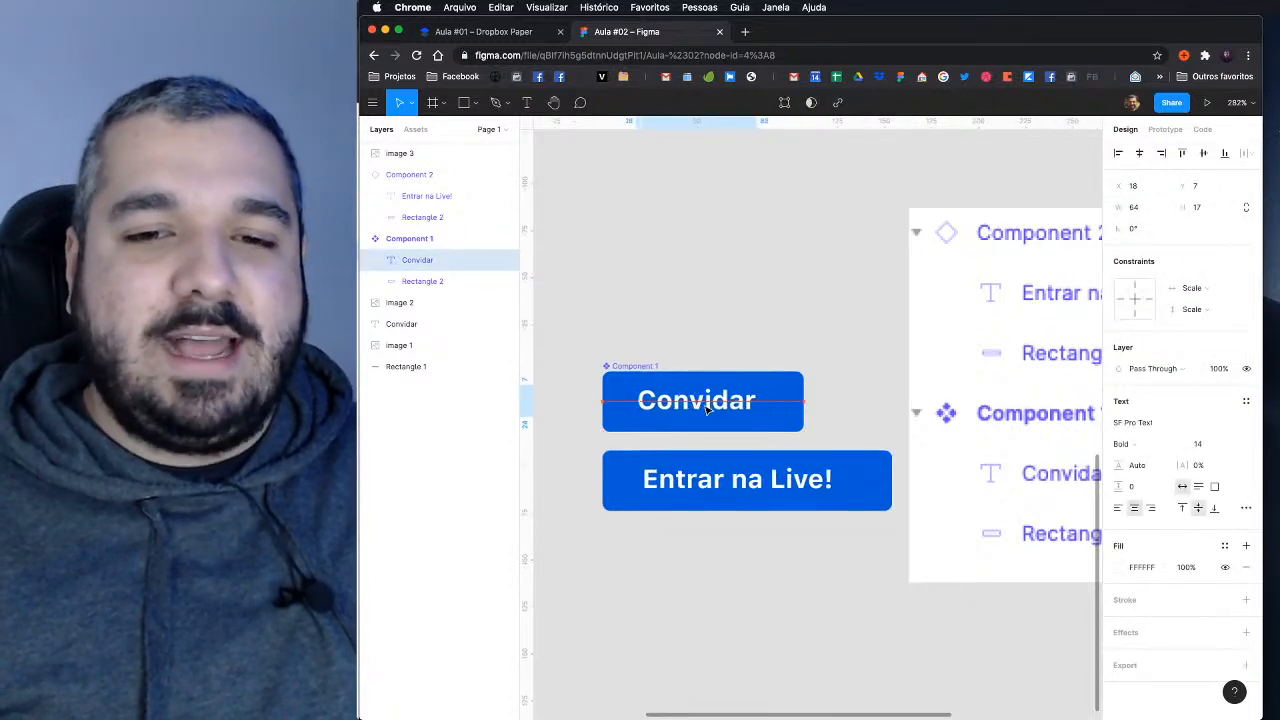
{"action": "left_click", "coordinate": [1139, 153]}
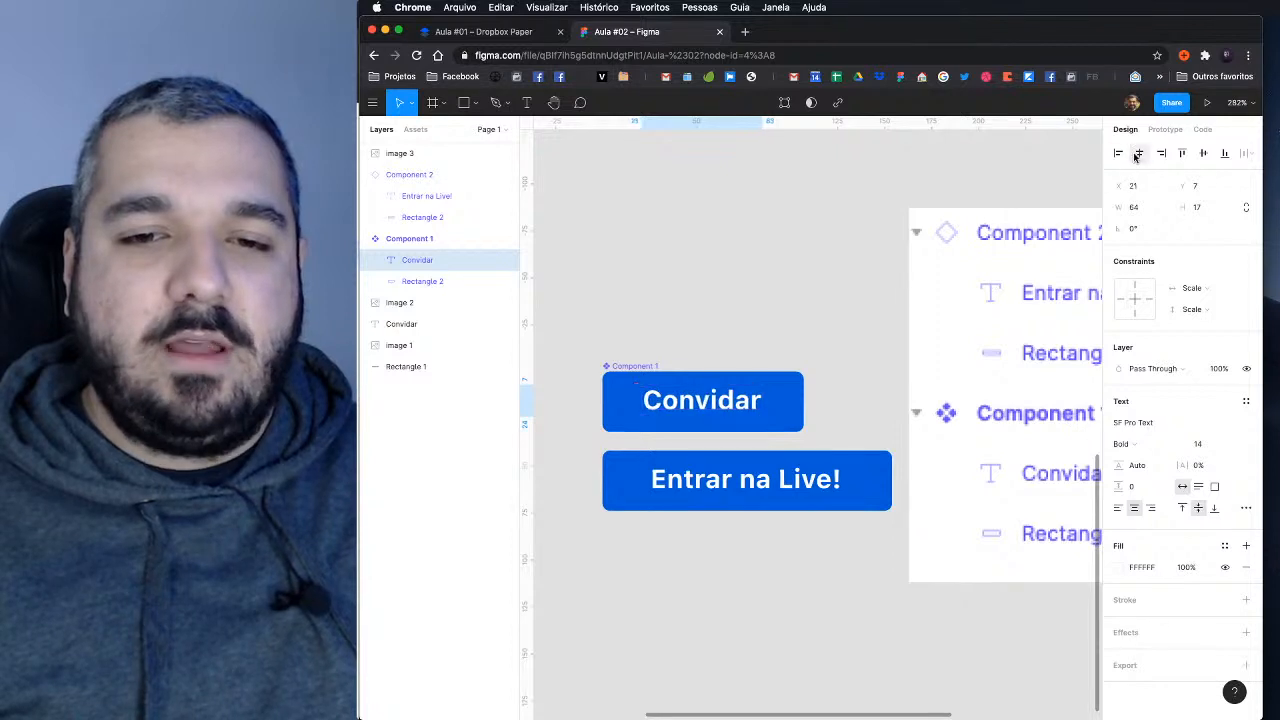
{"action": "left_click", "coordinate": [1203, 153]}
{"action": "left_click", "coordinate": [852, 300]}
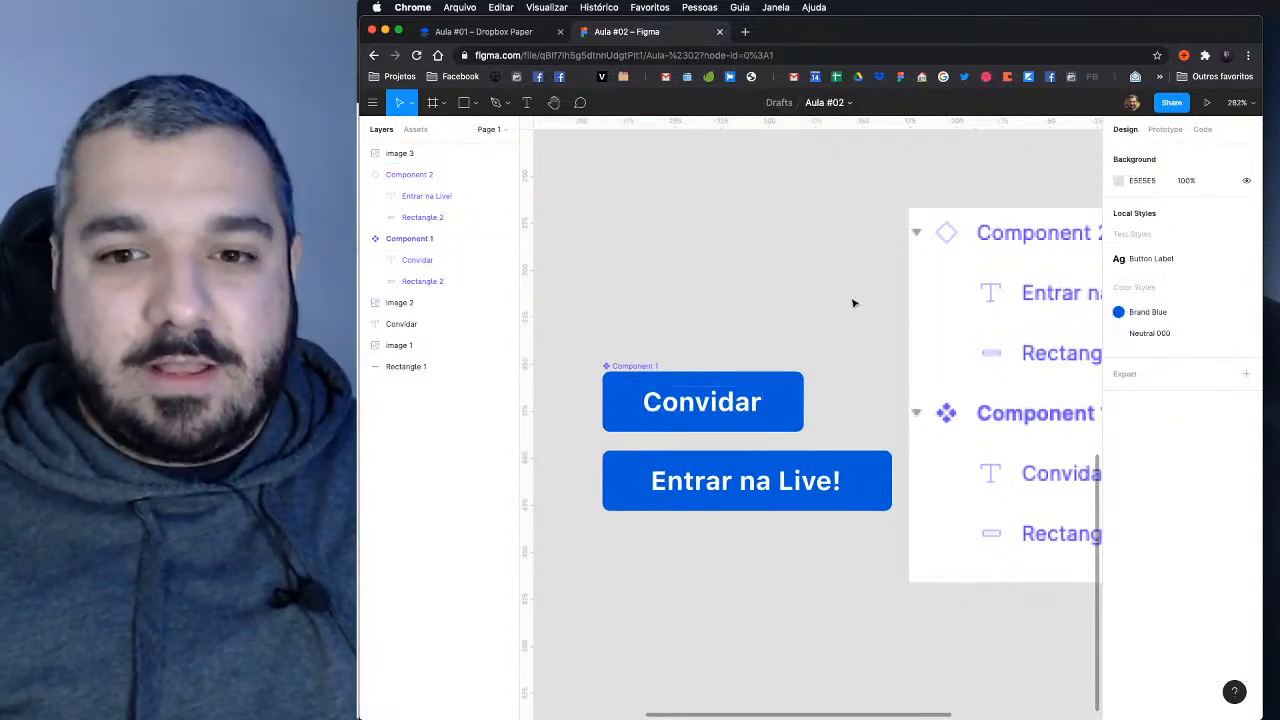
Step: Examine the pasted layer-list image beside the buttons with the interface hidden, and show the interface again
{"action": "scroll", "coordinate": [932, 390], "scroll_direction": "right", "scroll_amount": 3}
{"action": "scroll", "coordinate": [932, 390], "scroll_direction": "down", "scroll_amount": 2}
{"action": "key", "text": "super+backslash"}
{"action": "scroll", "coordinate": [891, 363], "scroll_direction": "right", "scroll_amount": 5}
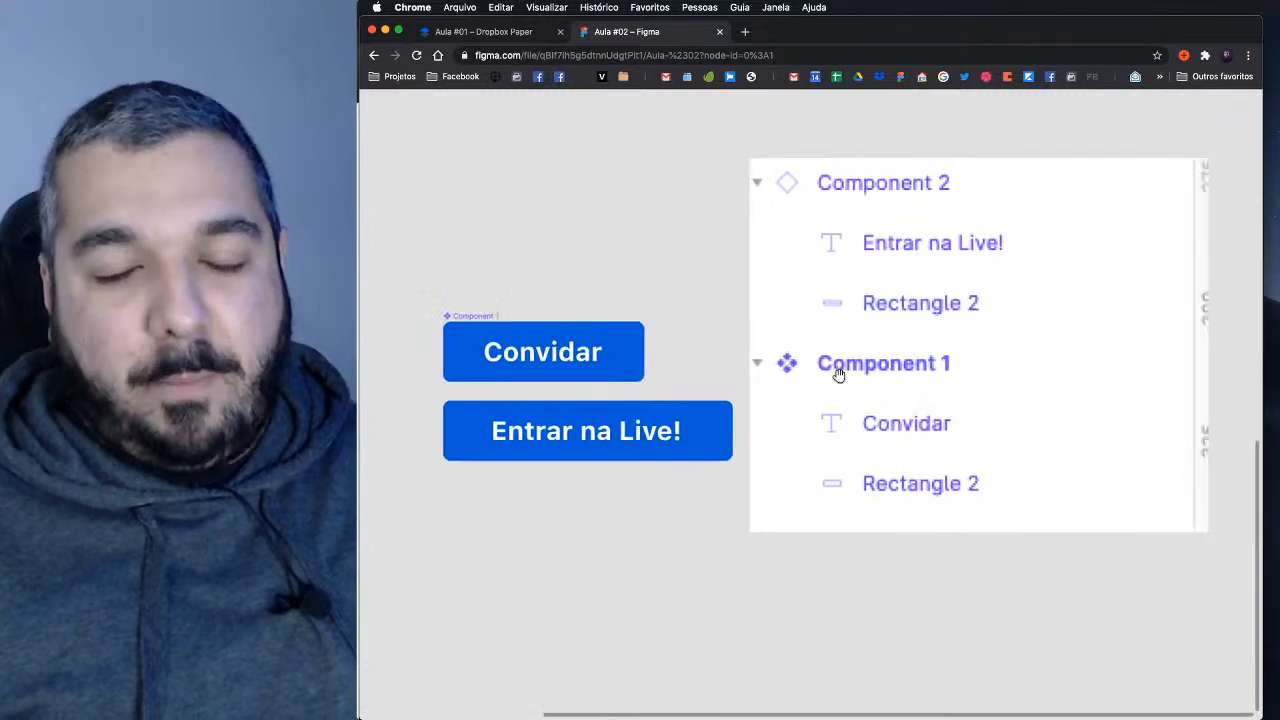
{"action": "scroll", "coordinate": [855, 383], "scroll_direction": "left", "scroll_amount": 2}
{"action": "scroll", "coordinate": [855, 383], "scroll_direction": "up", "scroll_amount": 1}
{"action": "left_click", "coordinate": [766, 357]}
{"action": "scroll", "coordinate": [811, 346], "scroll_direction": "left", "scroll_amount": 4}
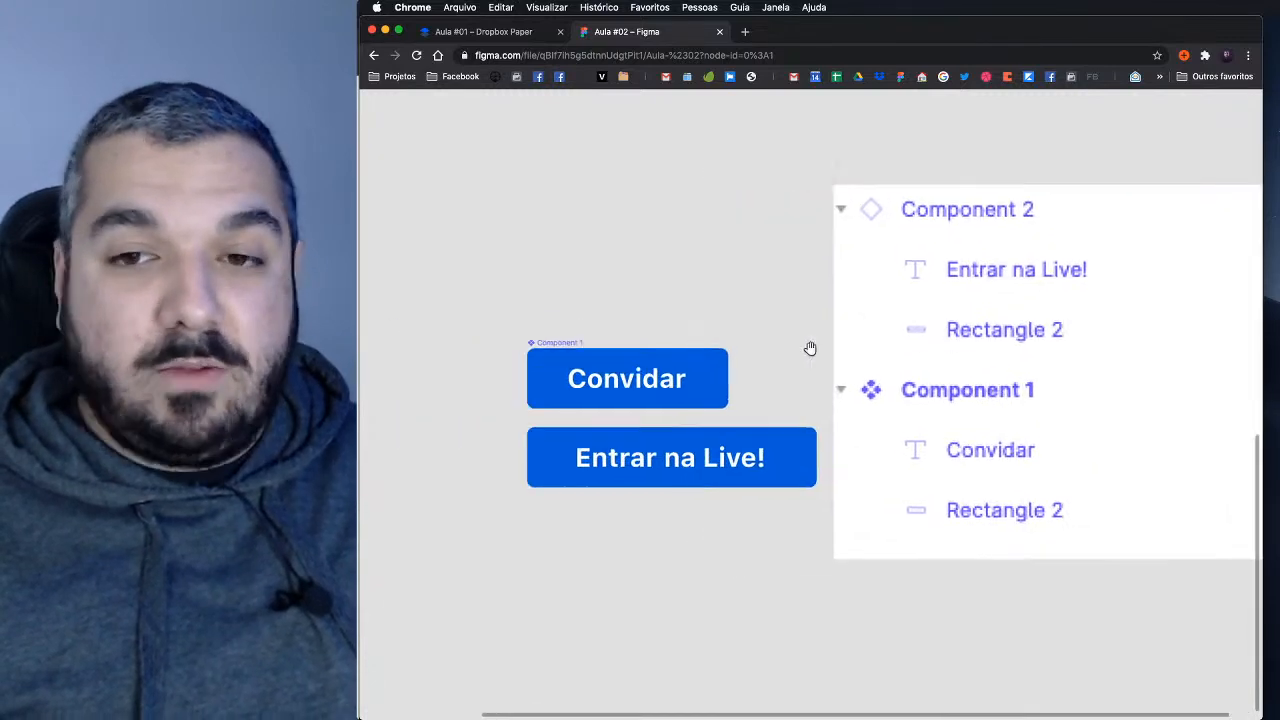
{"action": "key", "text": "super+backslash"}
{"action": "left_click", "coordinate": [760, 283]}
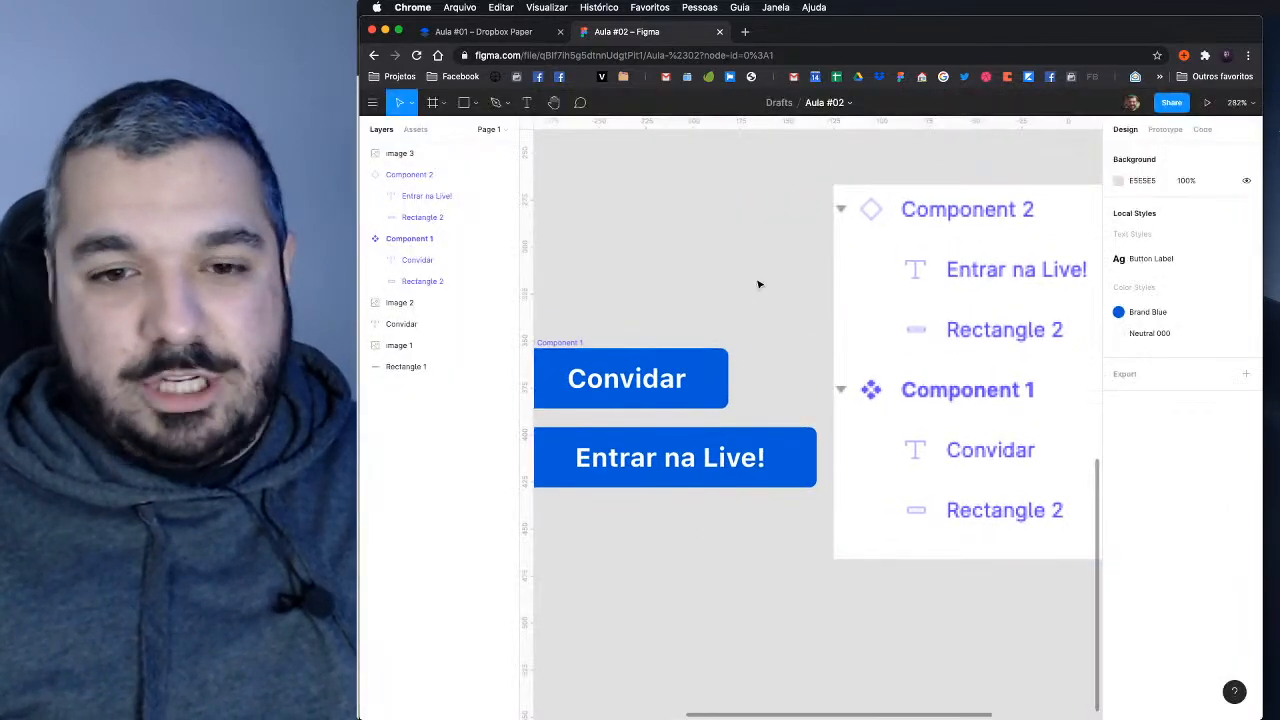
{"action": "left_click_drag", "start_coordinate": [720, 294], "coordinate": [765, 296]}
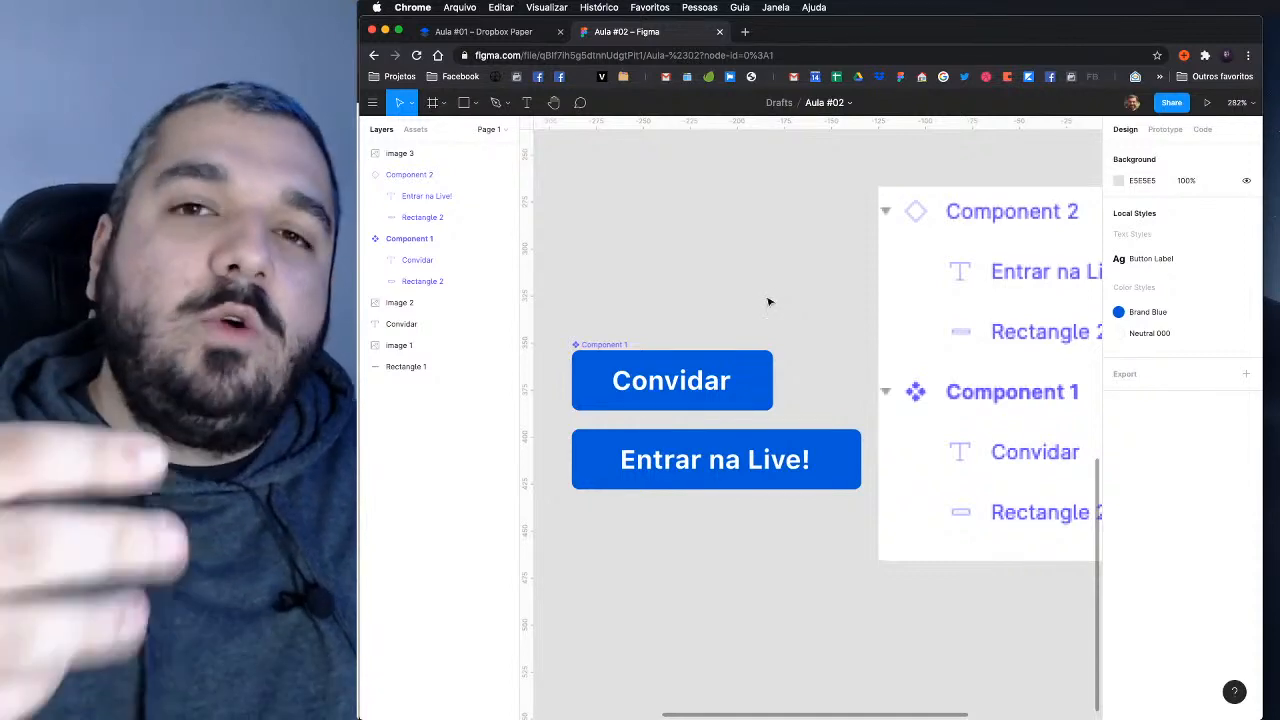
Step: Delete the pasted layer-list image from the canvas
{"action": "scroll", "coordinate": [769, 303], "scroll_direction": "down", "scroll_amount": 2}
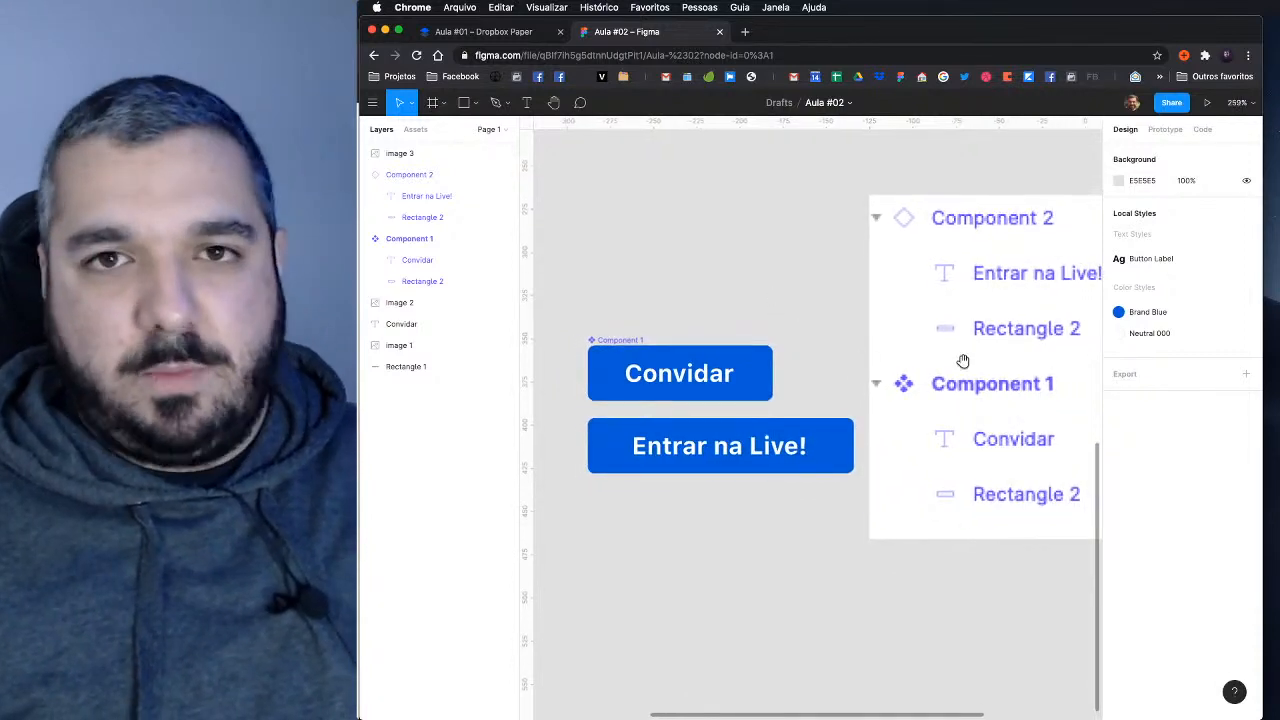
{"action": "mouse_move", "coordinate": [966, 363]}
{"action": "left_mouse_down"}
{"action": "mouse_move", "coordinate": [806, 349]}
{"action": "mouse_move", "coordinate": [903, 354]}
{"action": "mouse_move", "coordinate": [953, 327]}
{"action": "mouse_move", "coordinate": [957, 342]}
{"action": "left_mouse_up"}
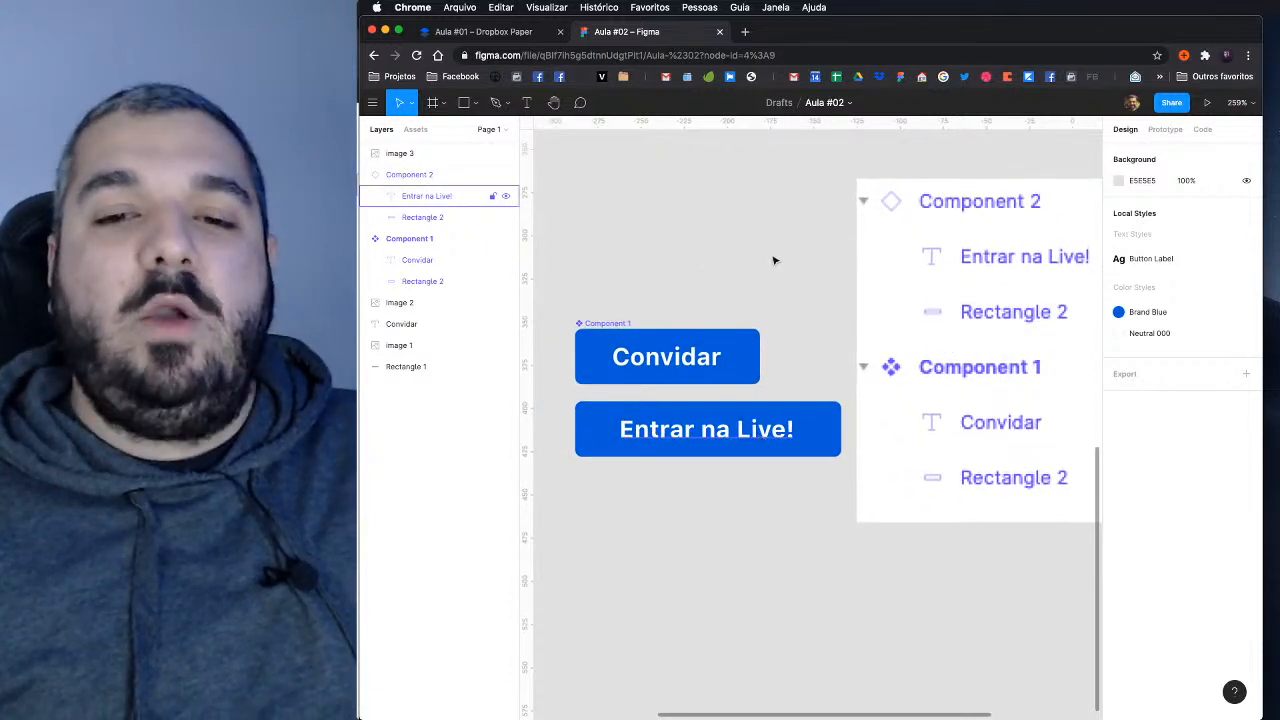
{"action": "left_click", "coordinate": [983, 258]}
{"action": "key", "text": "Delete"}
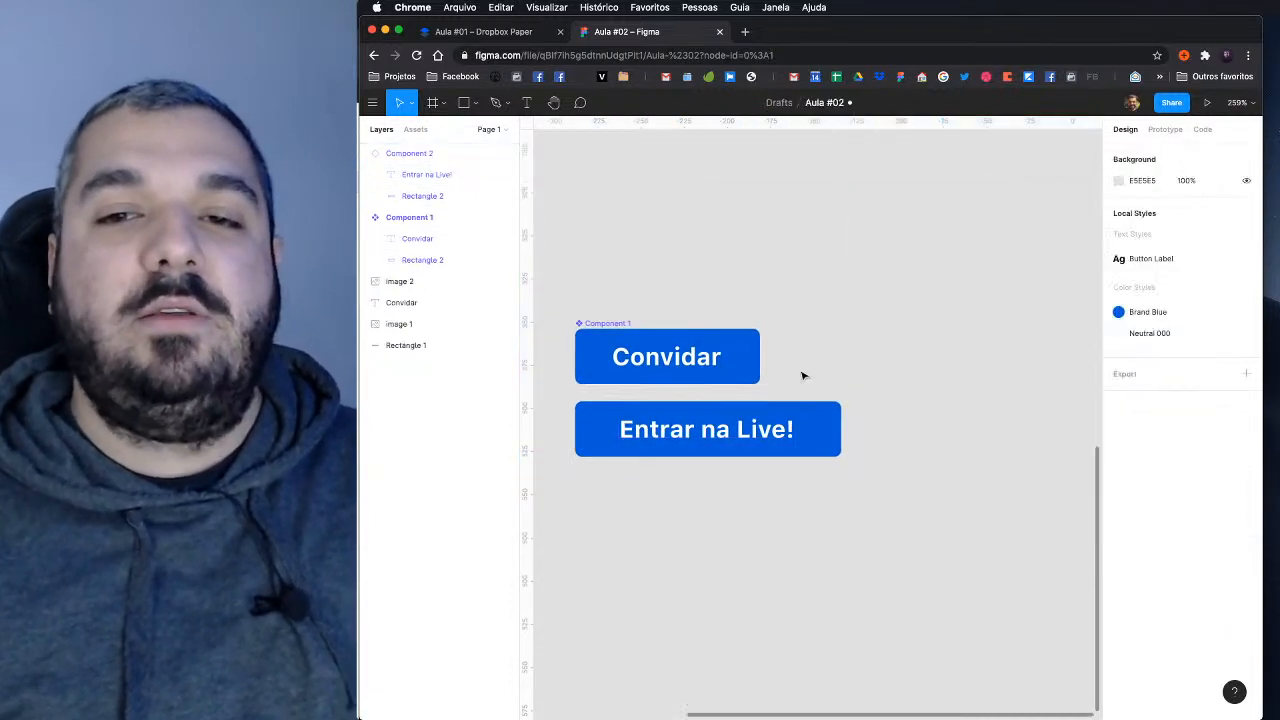
Step: Detach the Neutral 000 color style from the instance's Entrar na Live! label
{"action": "left_click", "coordinate": [706, 440]}
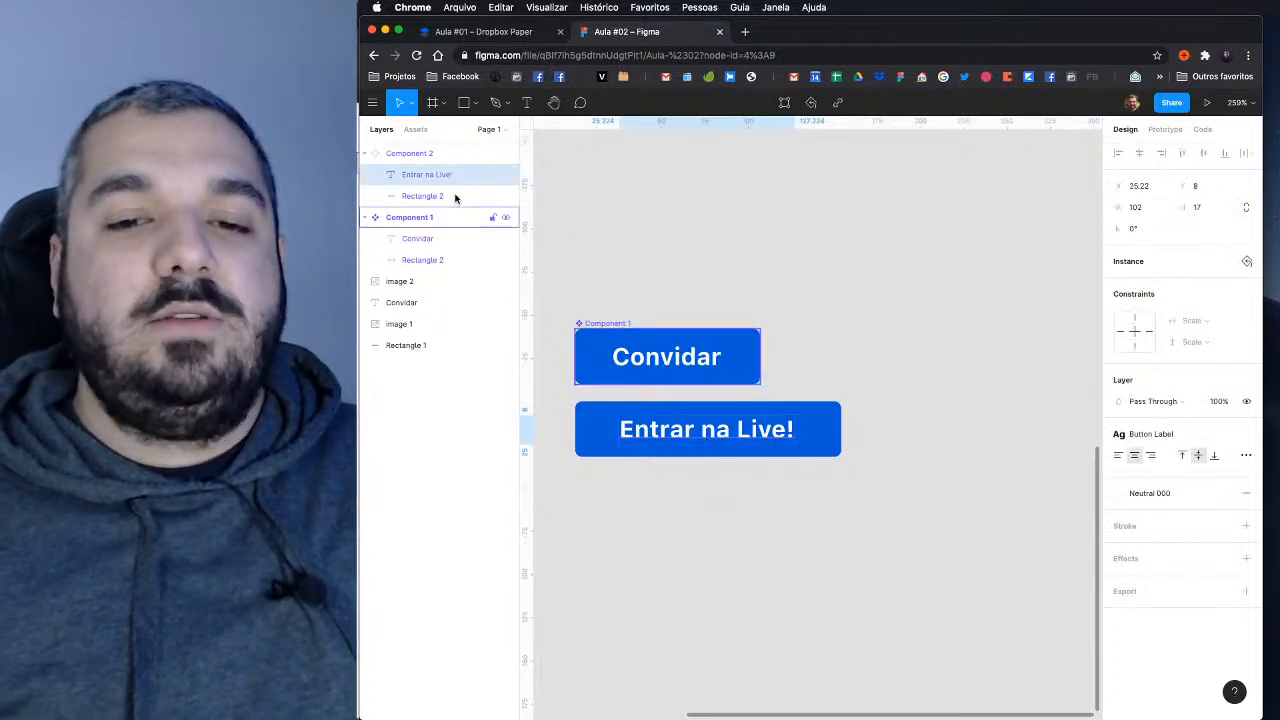
{"action": "mouse_move", "coordinate": [1177, 496]}
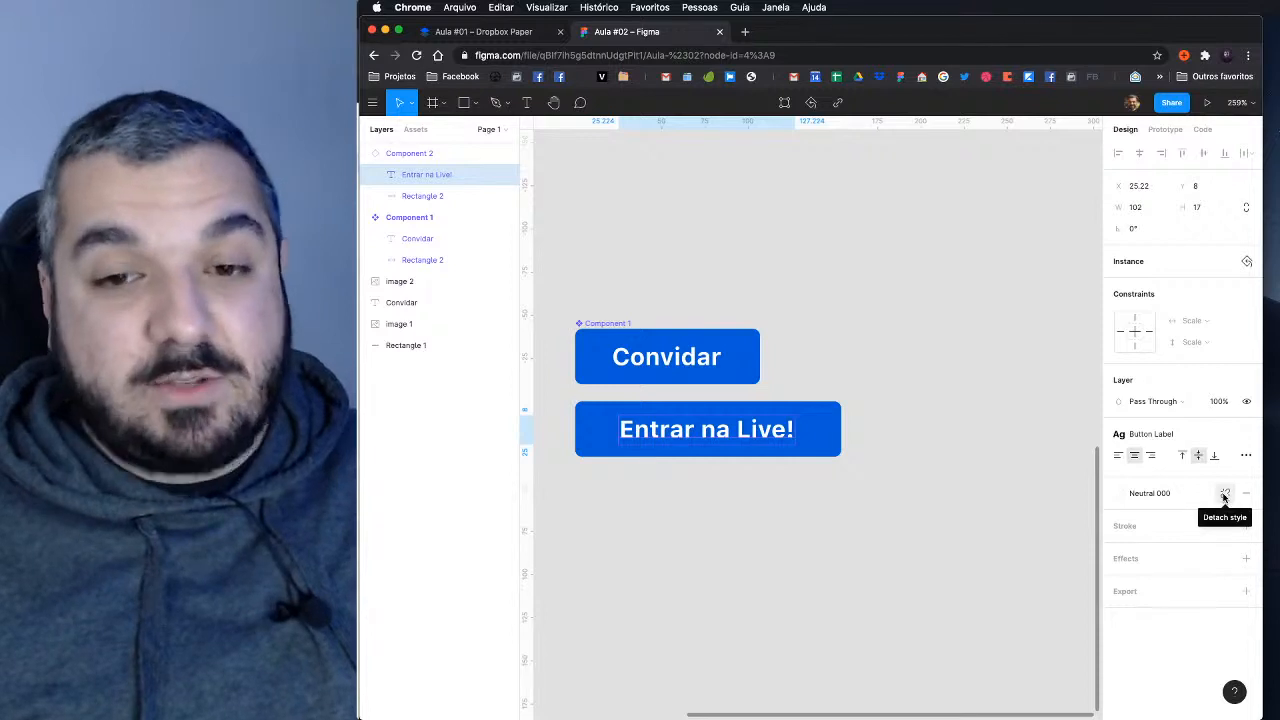
{"action": "left_click", "coordinate": [1224, 496]}
Step: Set the fill of the instance's Entrar na Live! label to red FF0000
{"action": "left_click", "coordinate": [1118, 516]}
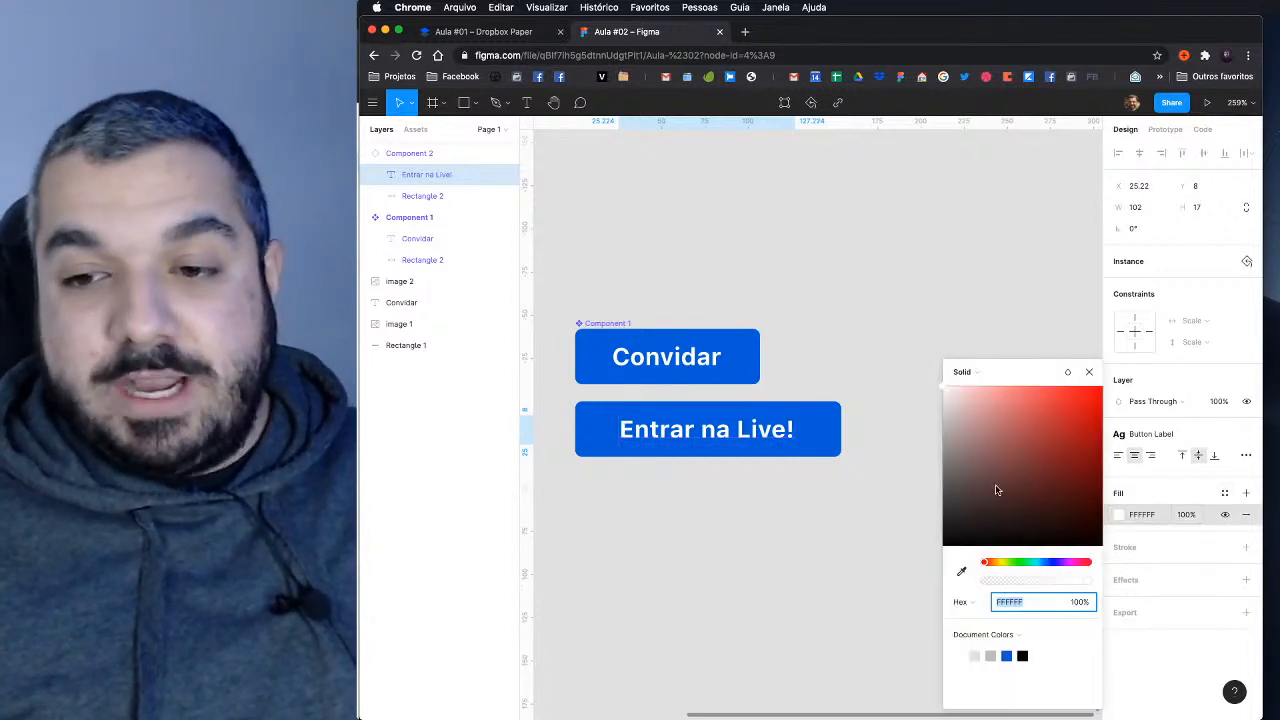
{"action": "type", "text": "FF0000"}
{"action": "key", "text": "Return"}
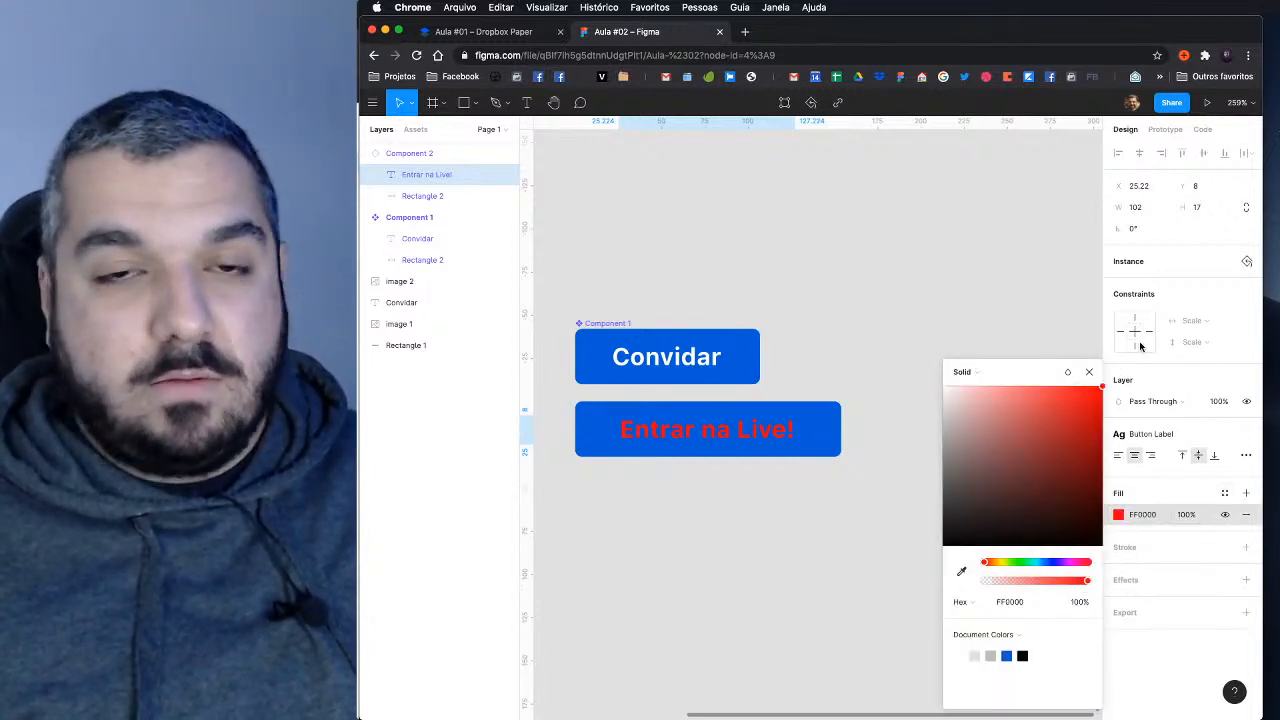
Step: Review the reset options for the Entrar na Live! label, and reset all of its instance overrides
{"action": "left_click", "coordinate": [1128, 260]}
{"action": "left_click", "coordinate": [1247, 261]}
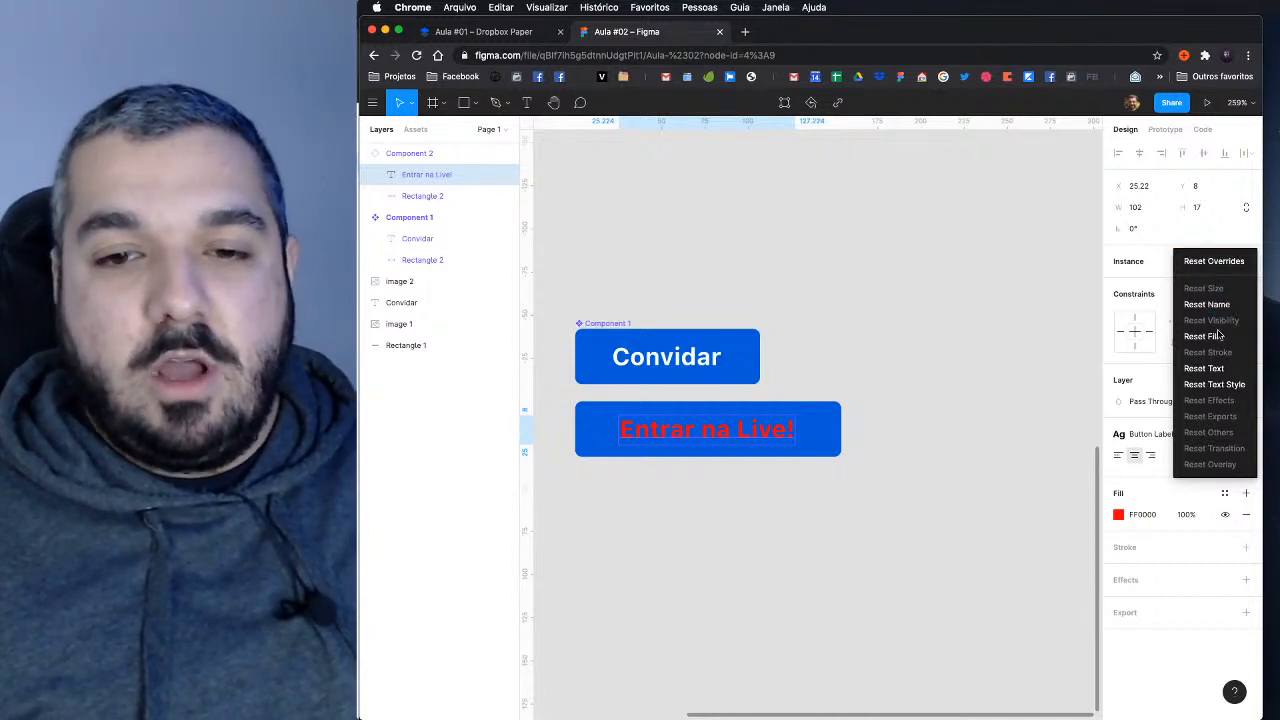
{"action": "left_click", "coordinate": [1148, 262]}
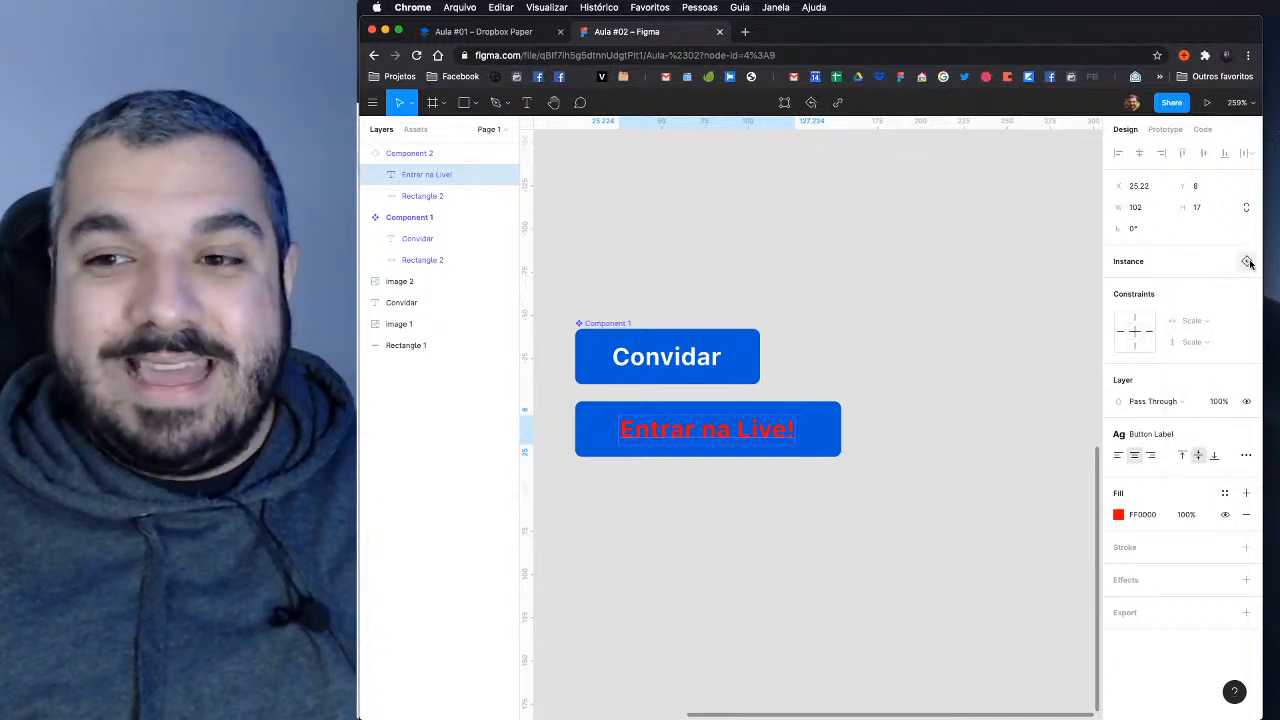
{"action": "left_click", "coordinate": [1249, 262]}
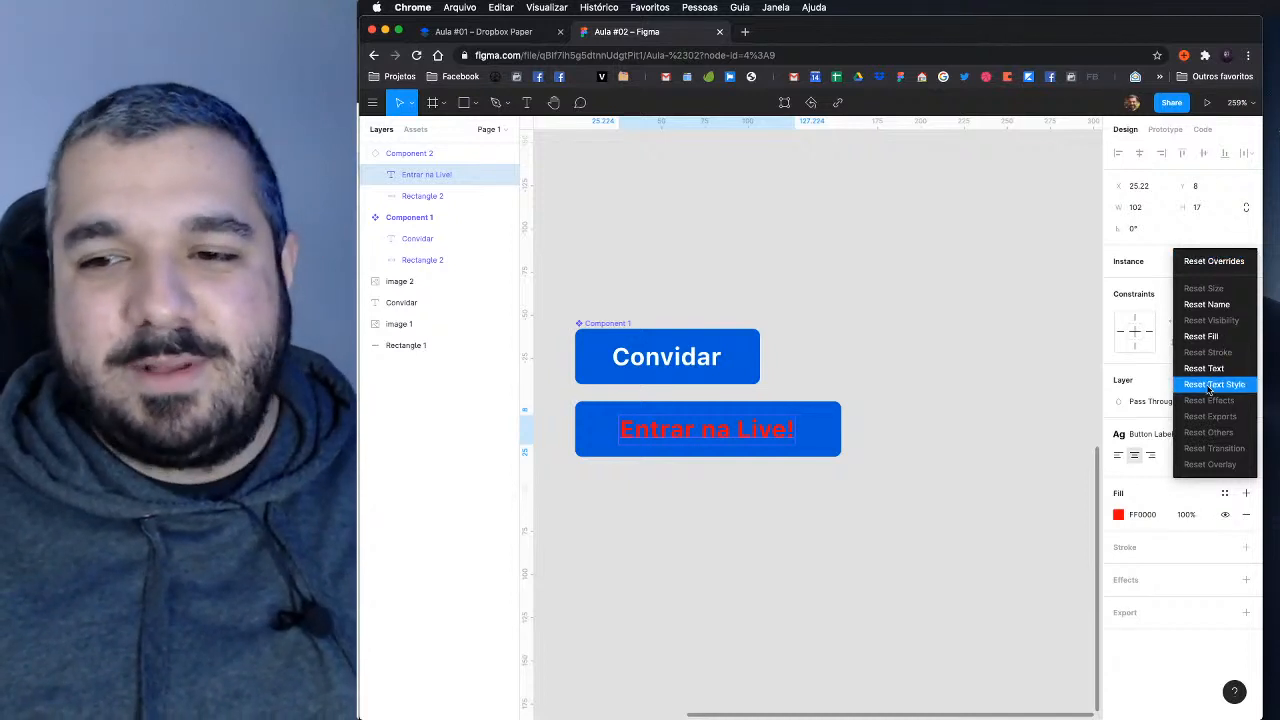
{"action": "left_click", "coordinate": [1222, 264]}
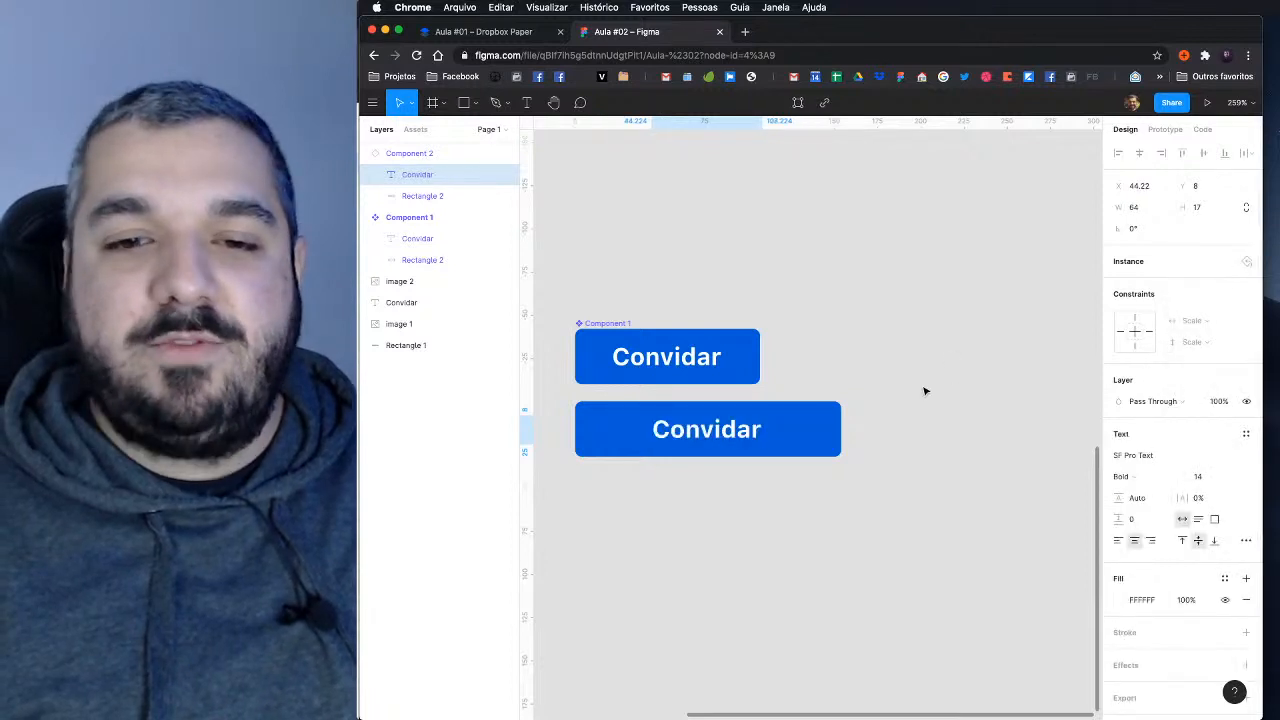
Step: Undo the override reset and the red fill on the instance's label, and leave nothing selected
{"action": "key", "text": "super+z"}
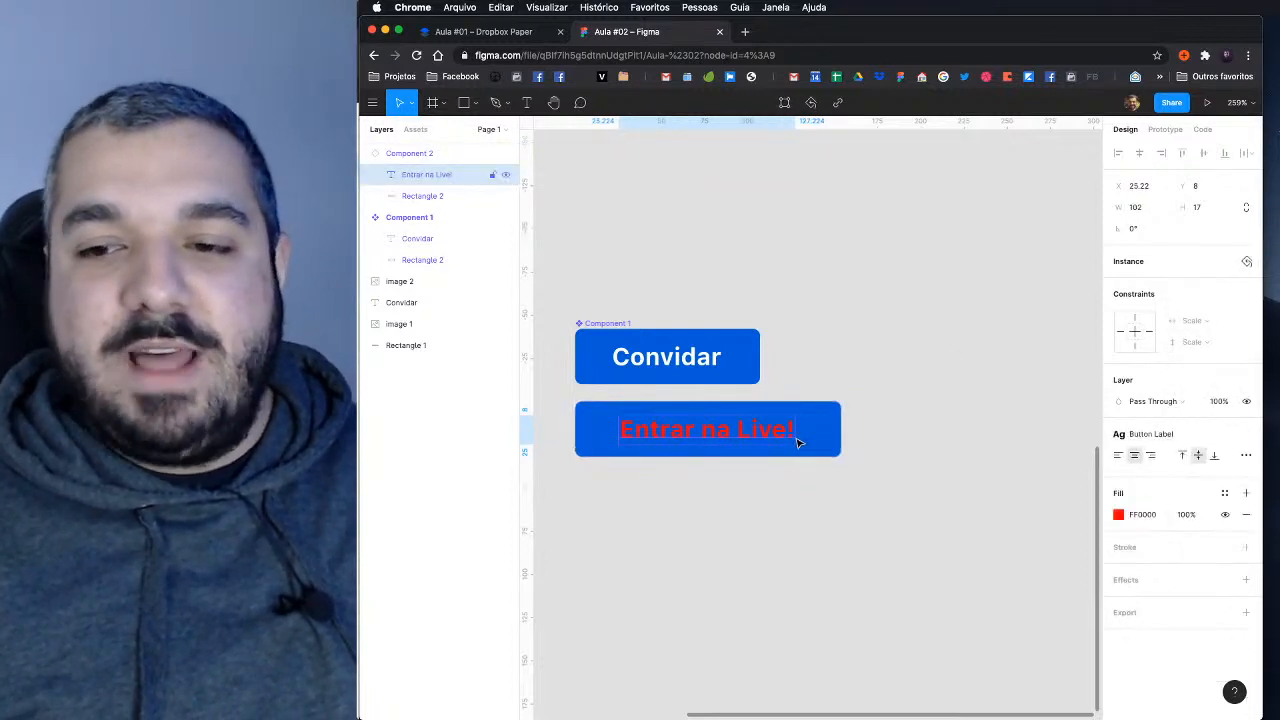
{"action": "key", "text": "super+z"}
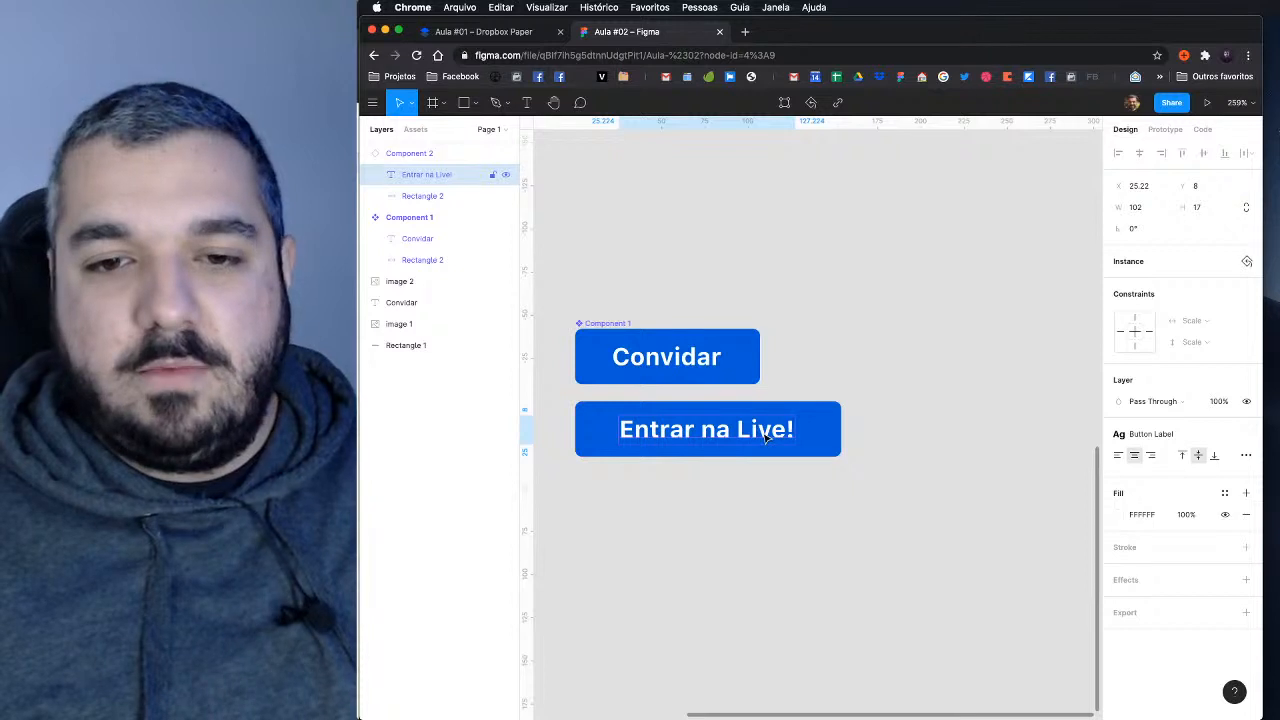
{"action": "left_click", "coordinate": [866, 351]}
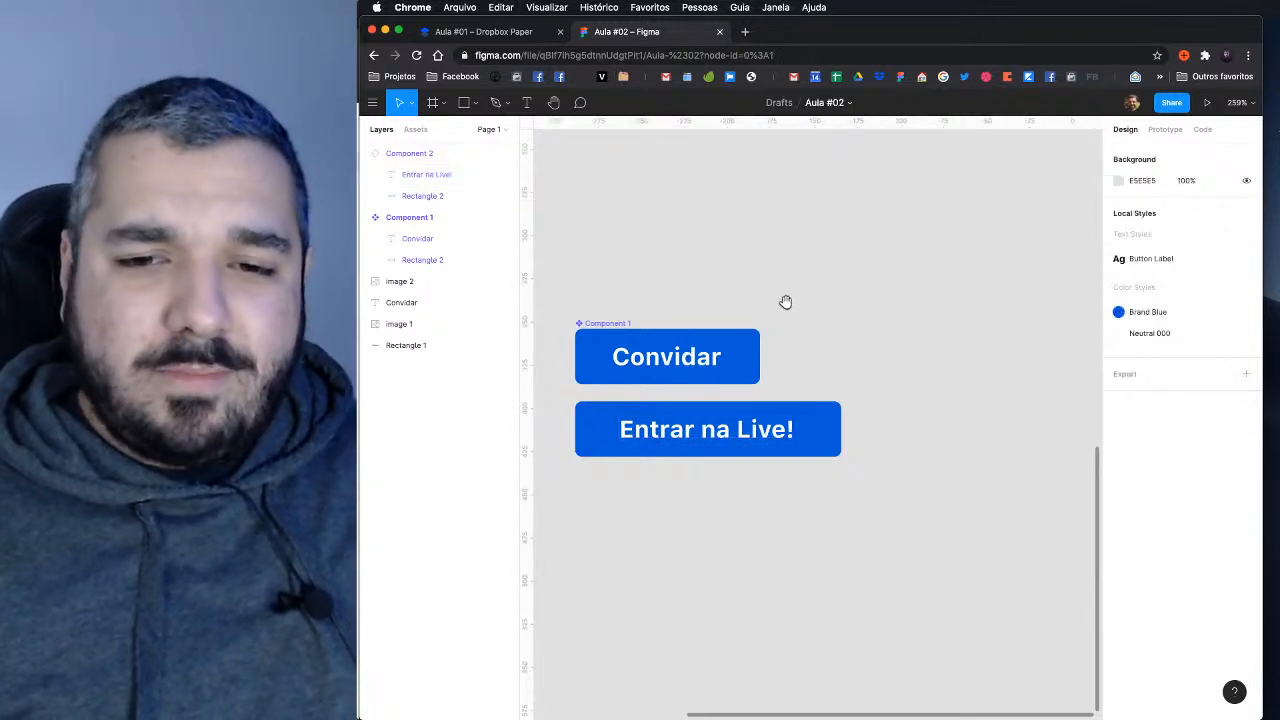
Step: Apply the Button Label text style to the Convidar label inside the master component
{"action": "scroll", "coordinate": [786, 300], "scroll_direction": "left", "scroll_amount": 3}
{"action": "scroll", "coordinate": [780, 365], "scroll_direction": "up", "scroll_amount": 1}
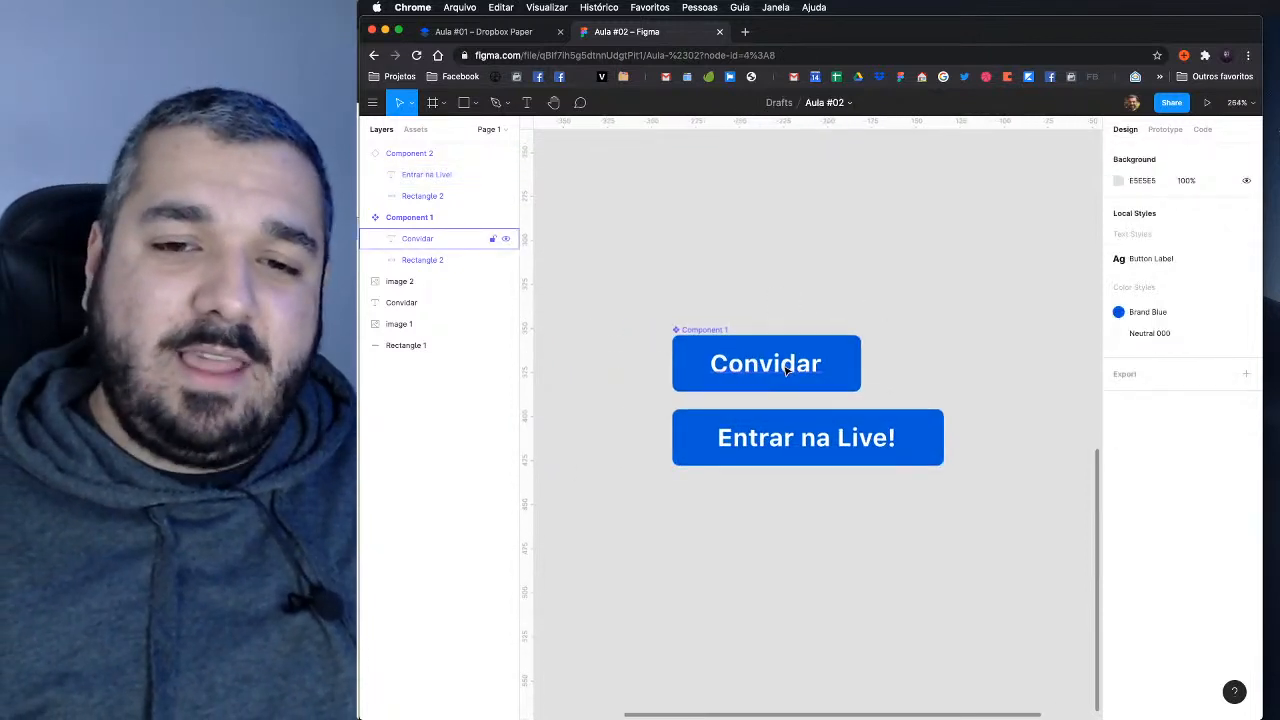
{"action": "left_click", "coordinate": [786, 370]}
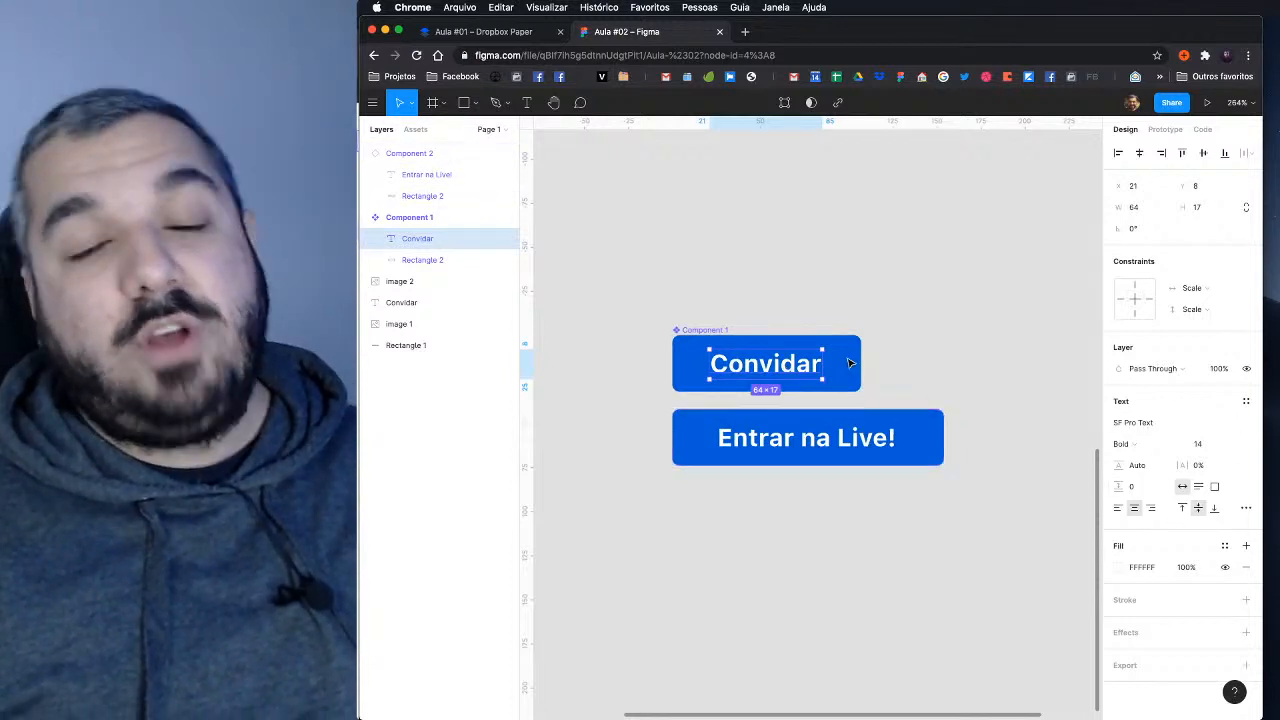
{"action": "left_click", "coordinate": [846, 364]}
{"action": "left_click", "coordinate": [798, 370]}
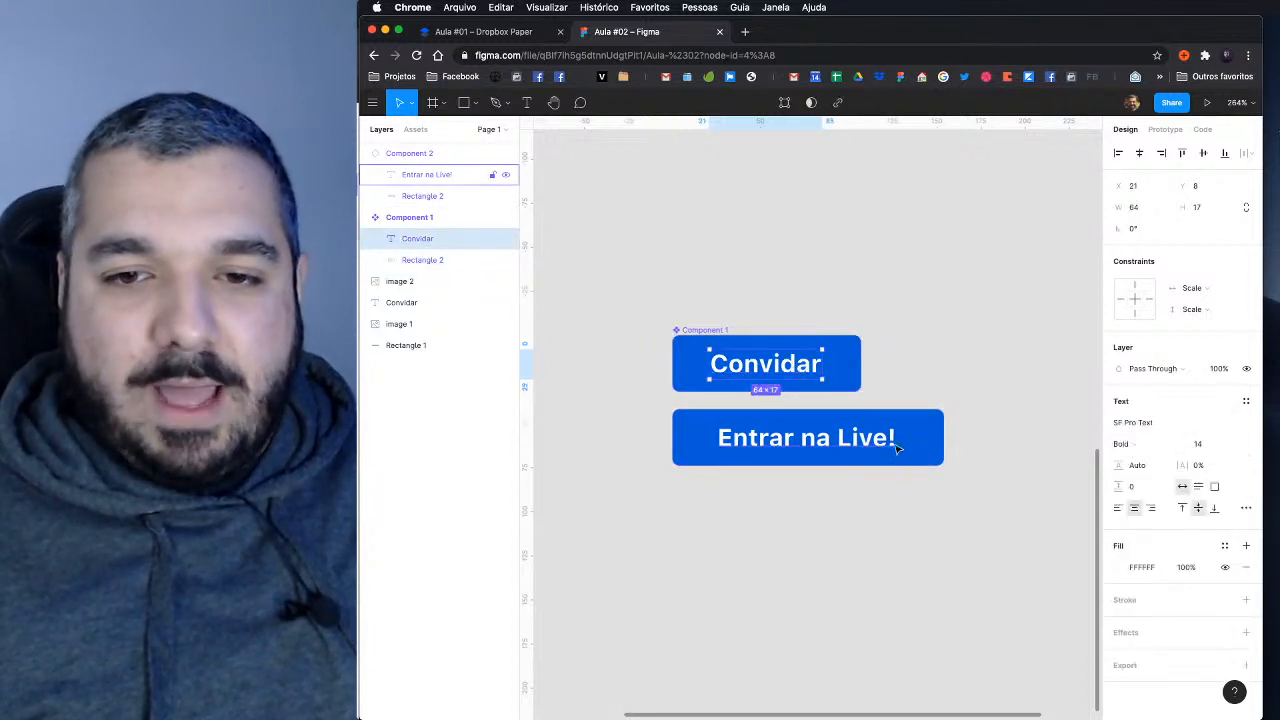
{"action": "key", "text": "Escape"}
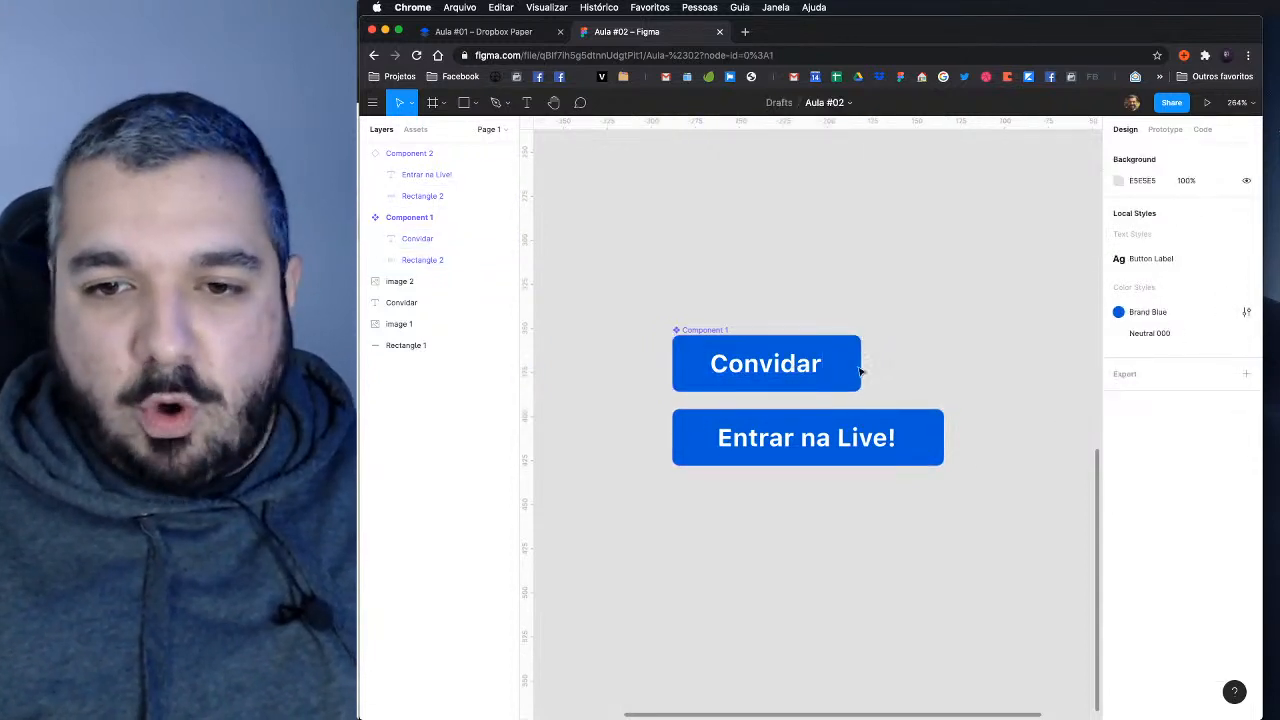
{"action": "left_click", "coordinate": [462, 242]}
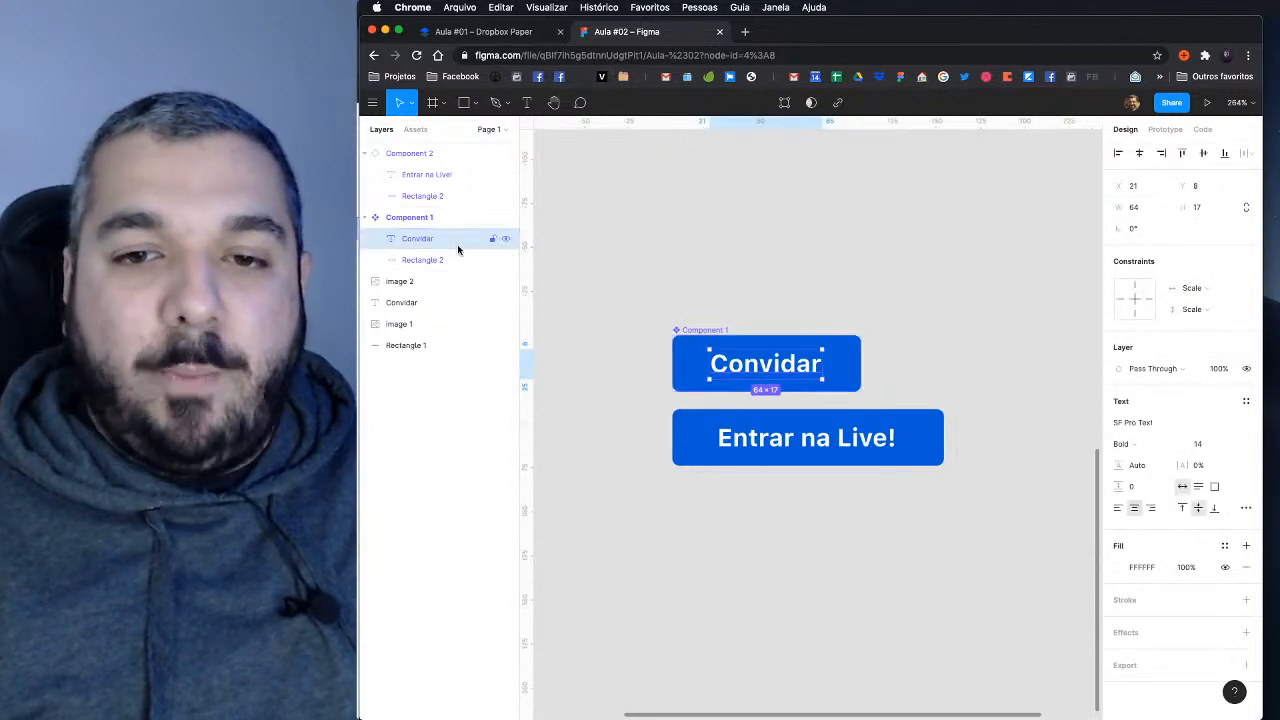
{"action": "left_click", "coordinate": [1247, 402]}
{"action": "left_click", "coordinate": [1175, 452]}
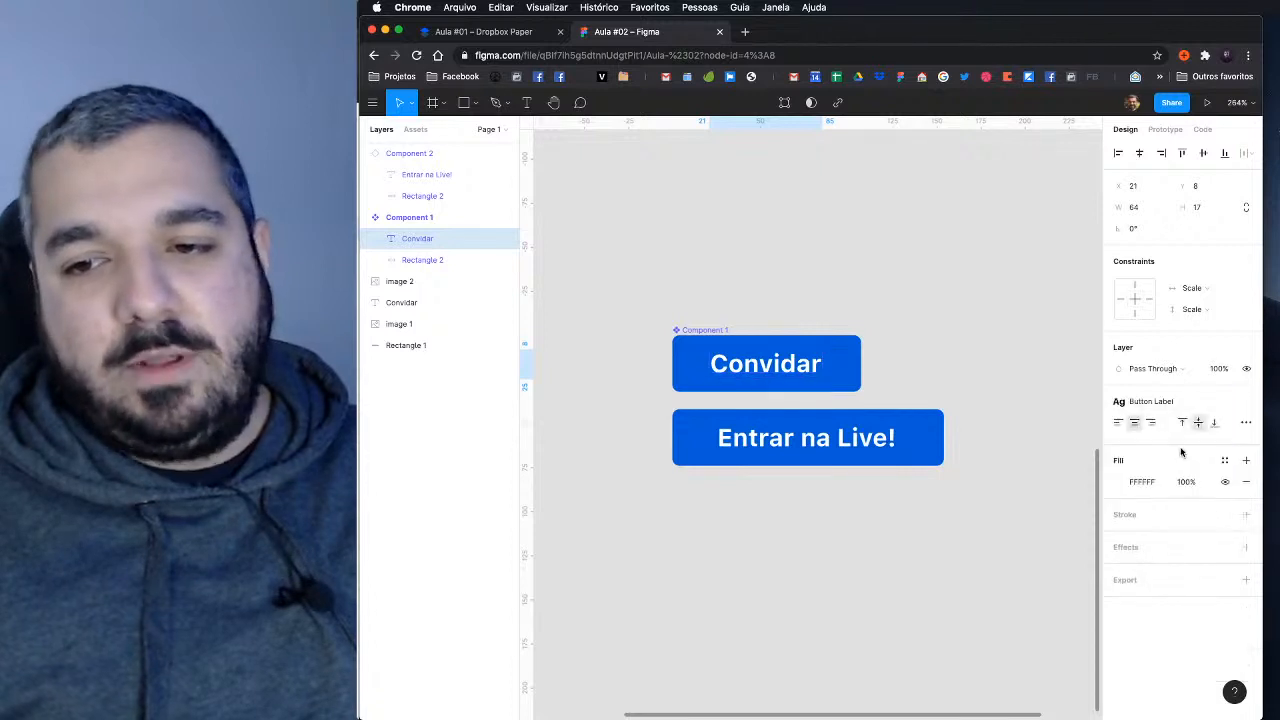
Step: Apply the Brand Blue color style to the master component's rectangle and Neutral 000 to its Convidar label
{"action": "left_click", "coordinate": [849, 360]}
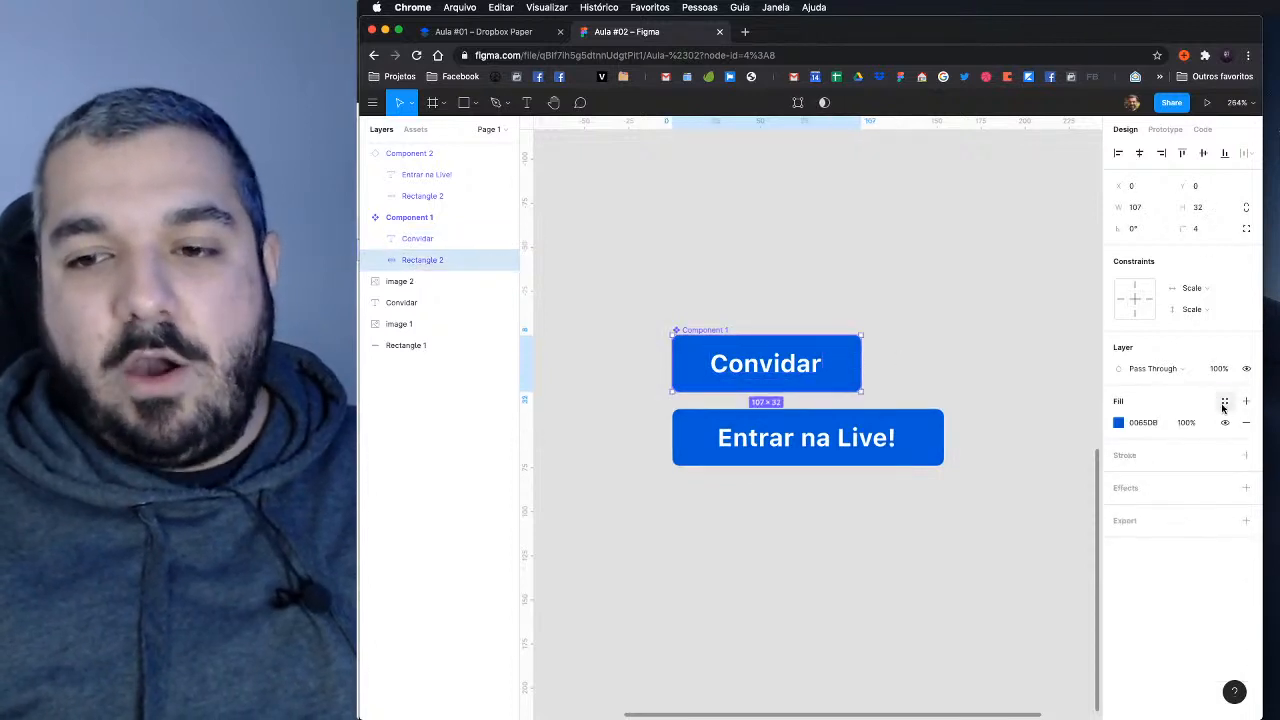
{"action": "left_click", "coordinate": [1225, 401]}
{"action": "left_click", "coordinate": [1128, 452]}
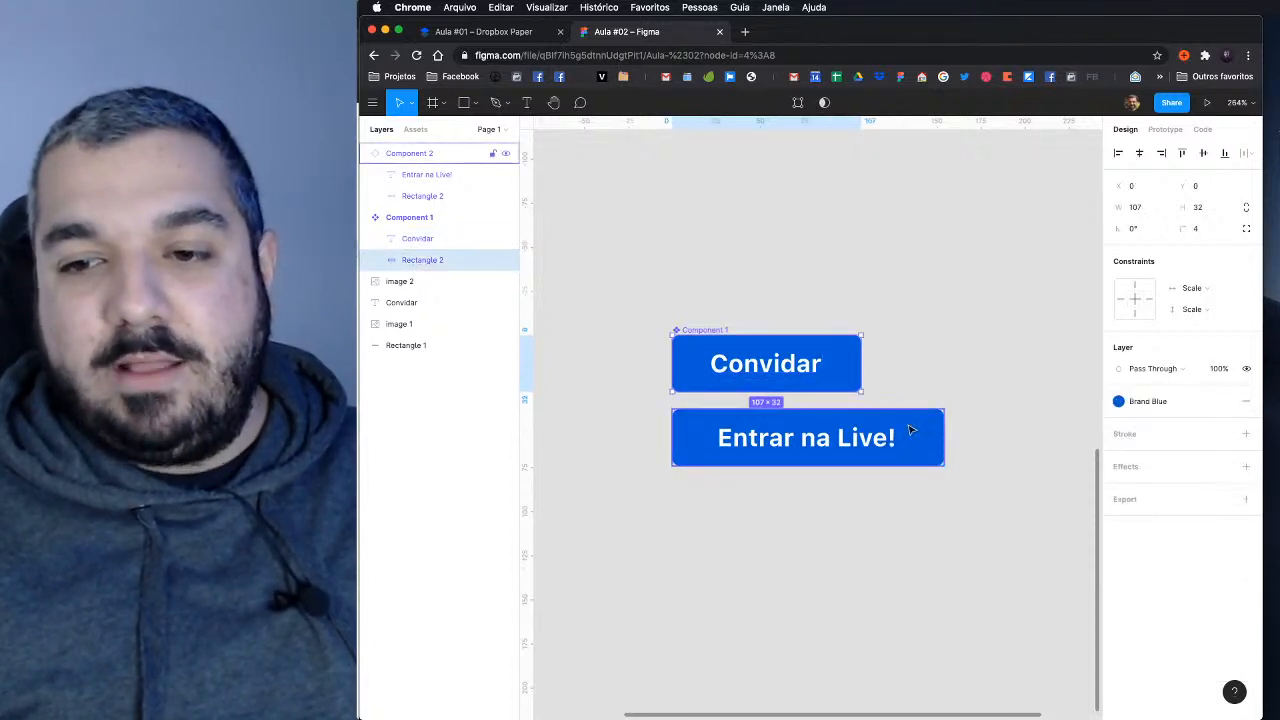
{"action": "left_click", "coordinate": [765, 364]}
{"action": "left_click", "coordinate": [1225, 460]}
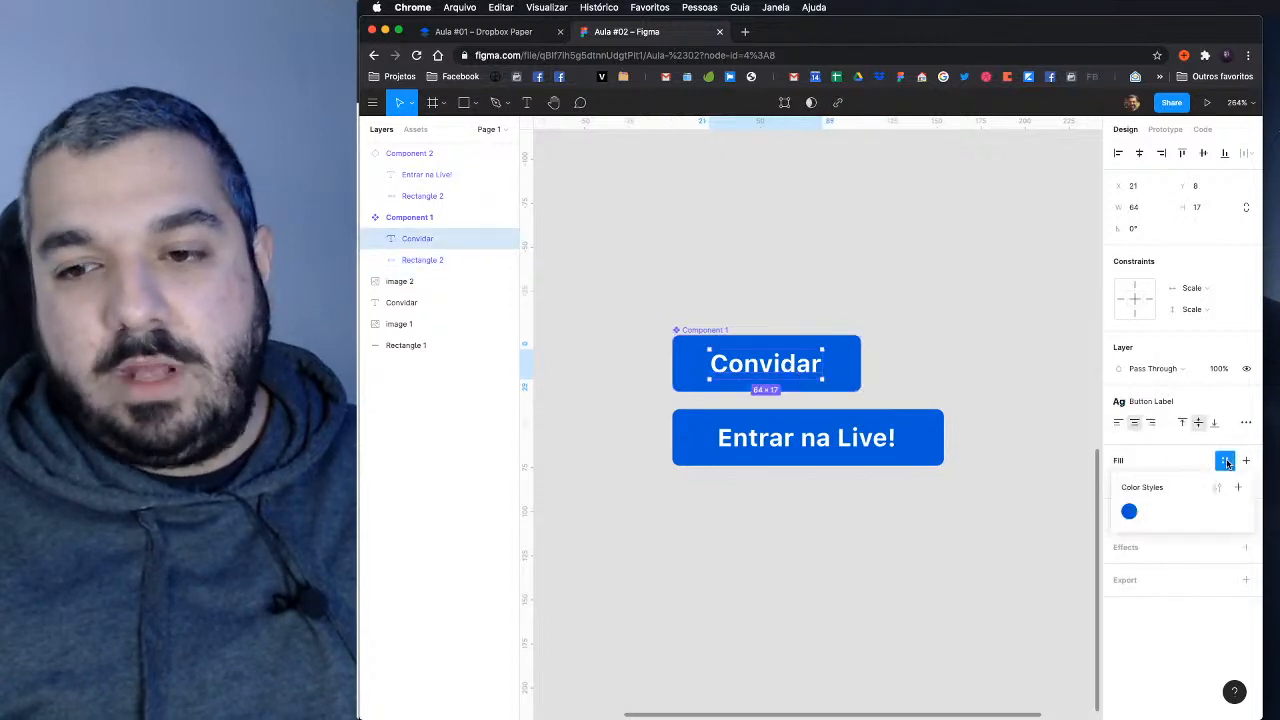
{"action": "key", "text": "Escape"}
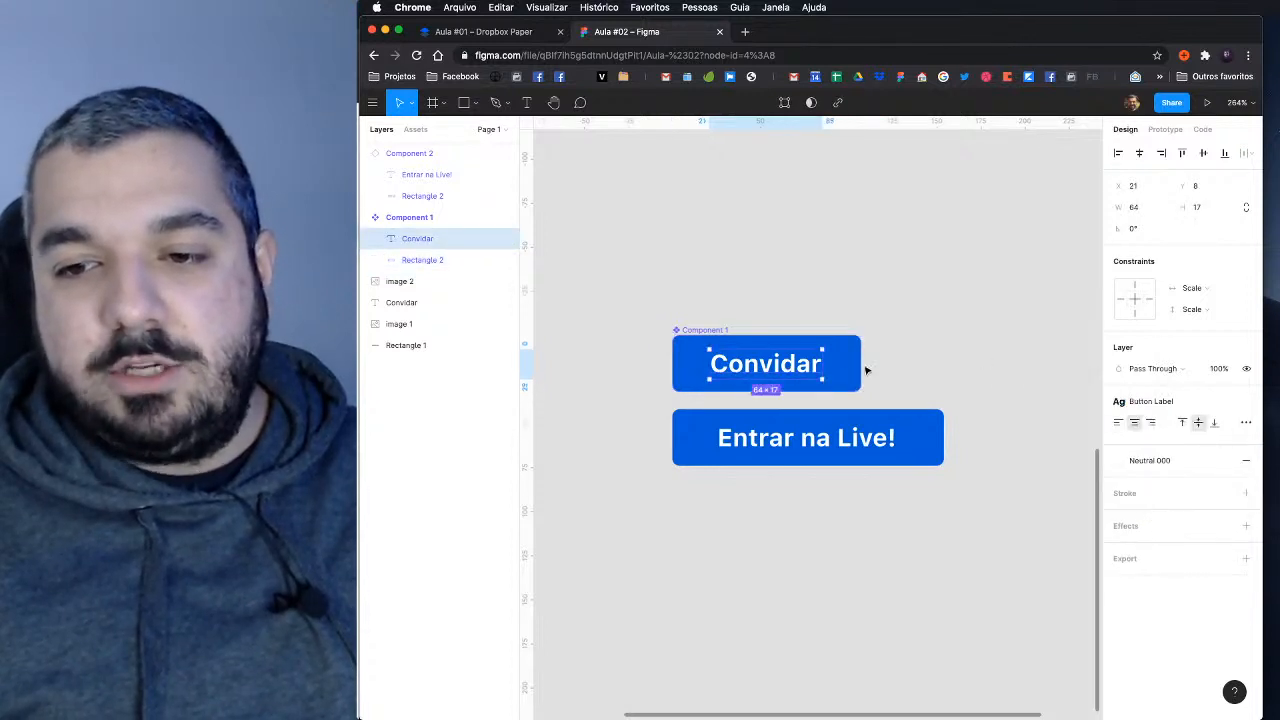
Step: Reset all overrides on the Entrar na Live! button instance
{"action": "left_click", "coordinate": [868, 372]}
{"action": "left_click", "coordinate": [930, 441]}
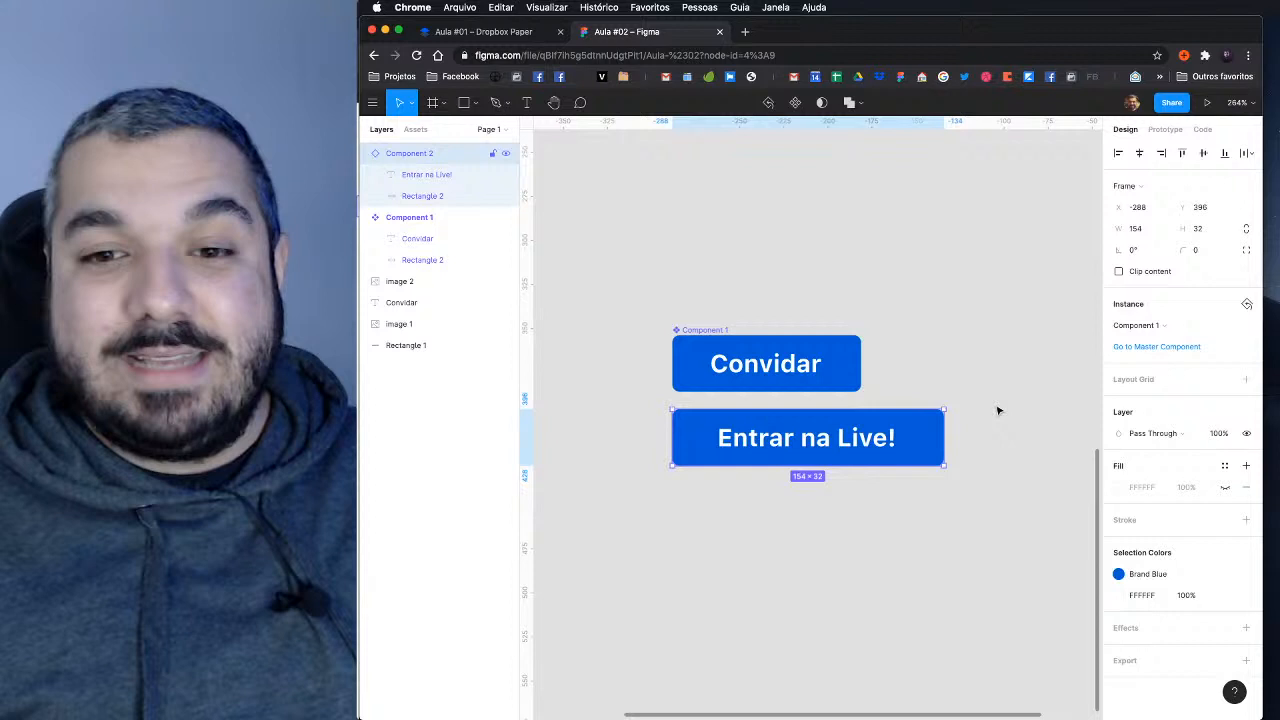
{"action": "left_click", "coordinate": [1248, 306]}
{"action": "left_click", "coordinate": [1229, 305]}
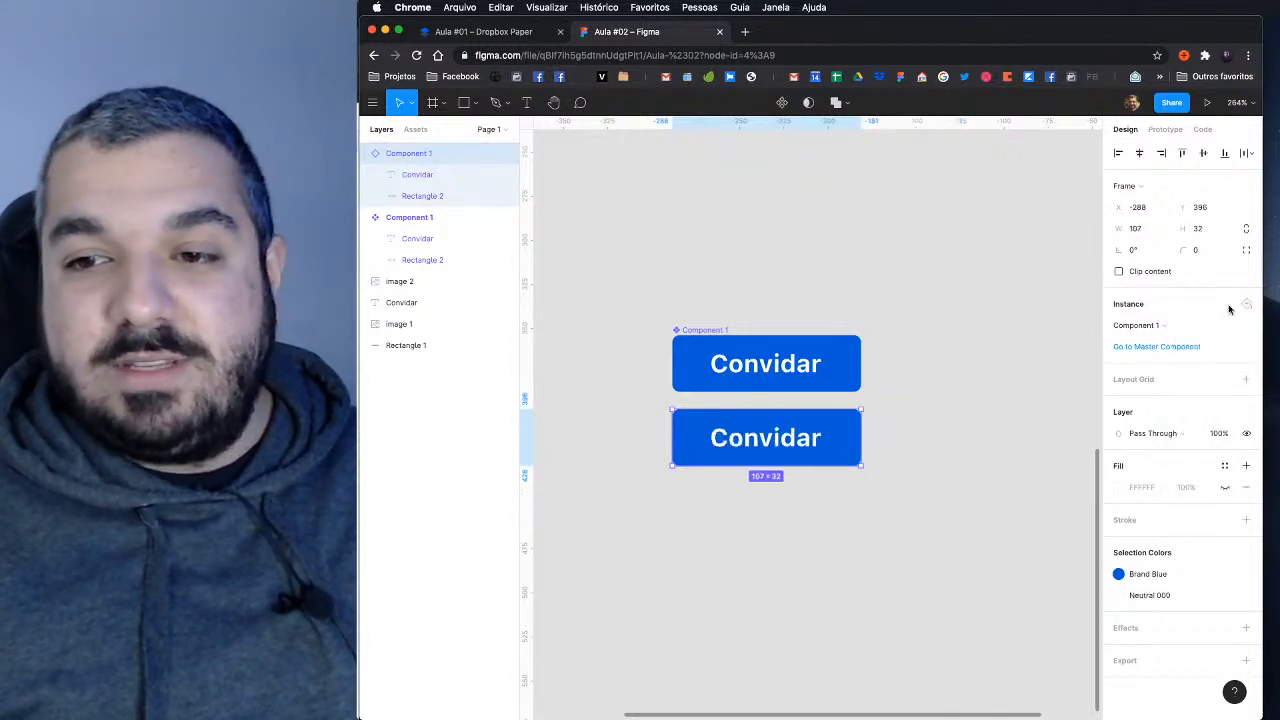
Step: Check which text and color styles the reset instance's label and rectangle use, and leave nothing selected
{"action": "double_click", "coordinate": [851, 435]}
{"action": "left_click", "coordinate": [790, 440]}
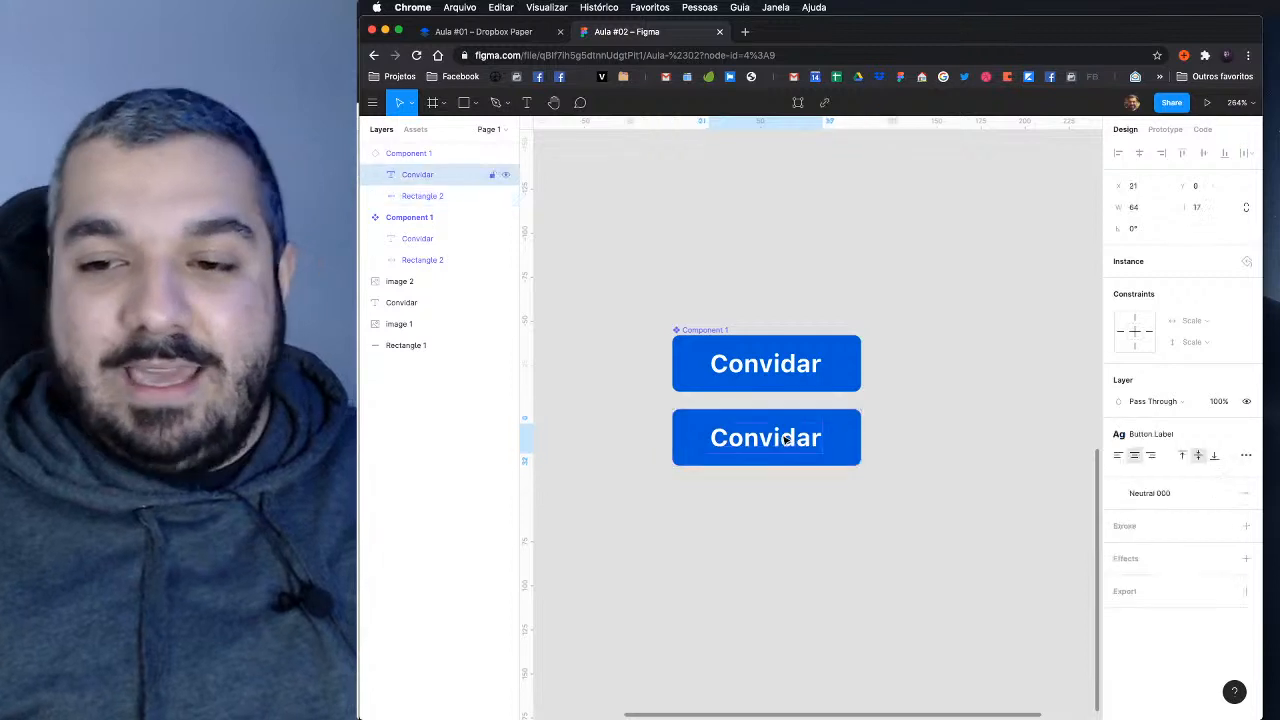
{"action": "left_click", "coordinate": [847, 434]}
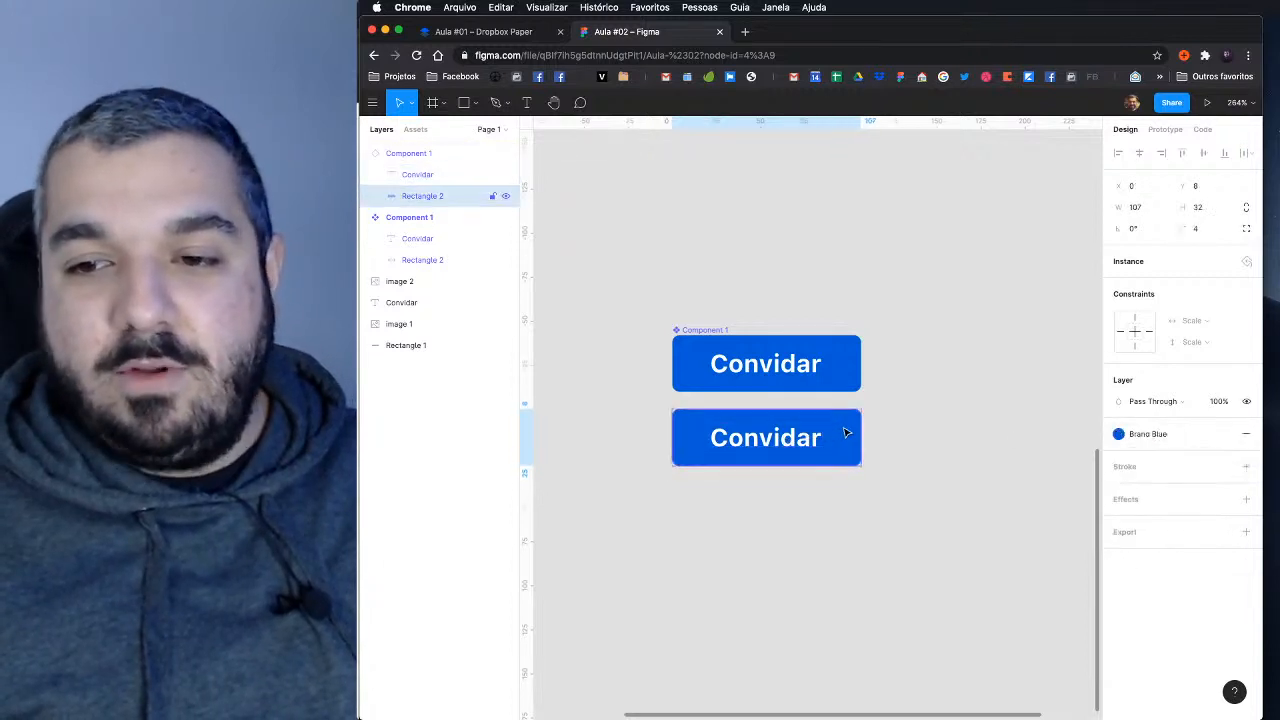
{"action": "left_click", "coordinate": [957, 389]}
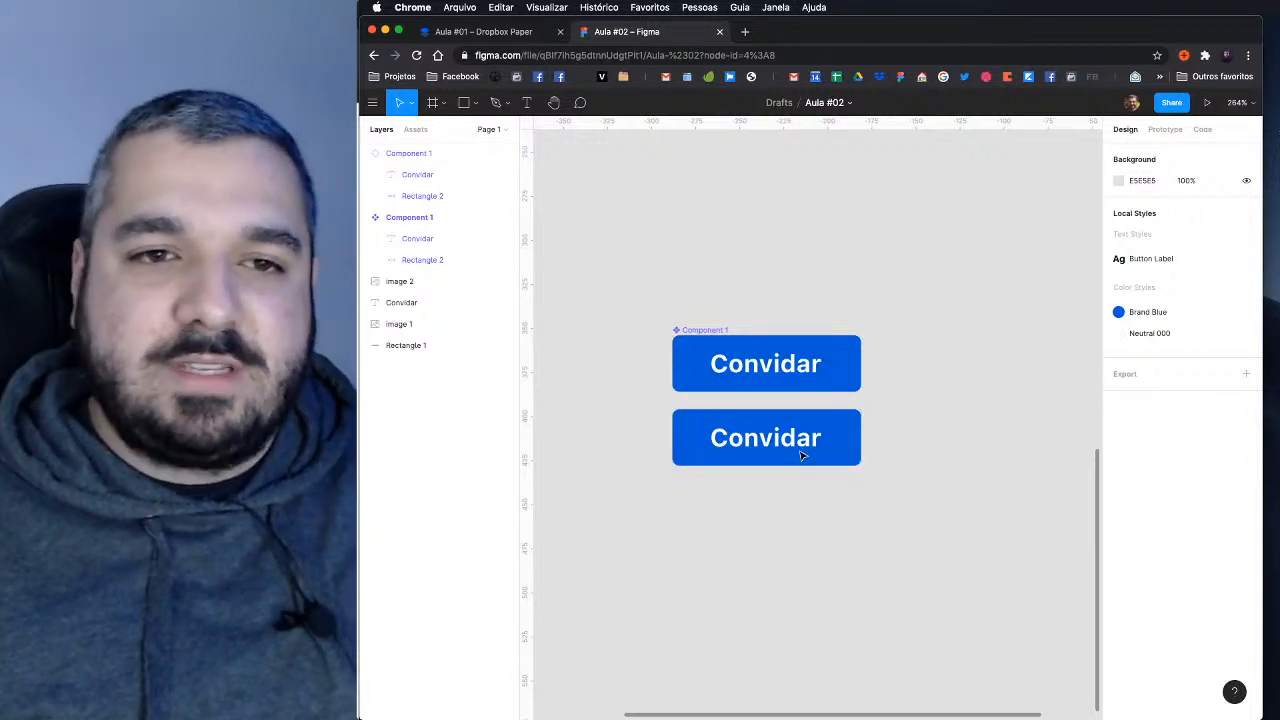
Step: Duplicate both Convidar buttons beside the originals, and delete the copies
{"action": "left_click_drag", "start_coordinate": [731, 257], "coordinate": [801, 456]}
{"action": "left_click_drag", "start_coordinate": [917, 437], "coordinate": [819, 432]}
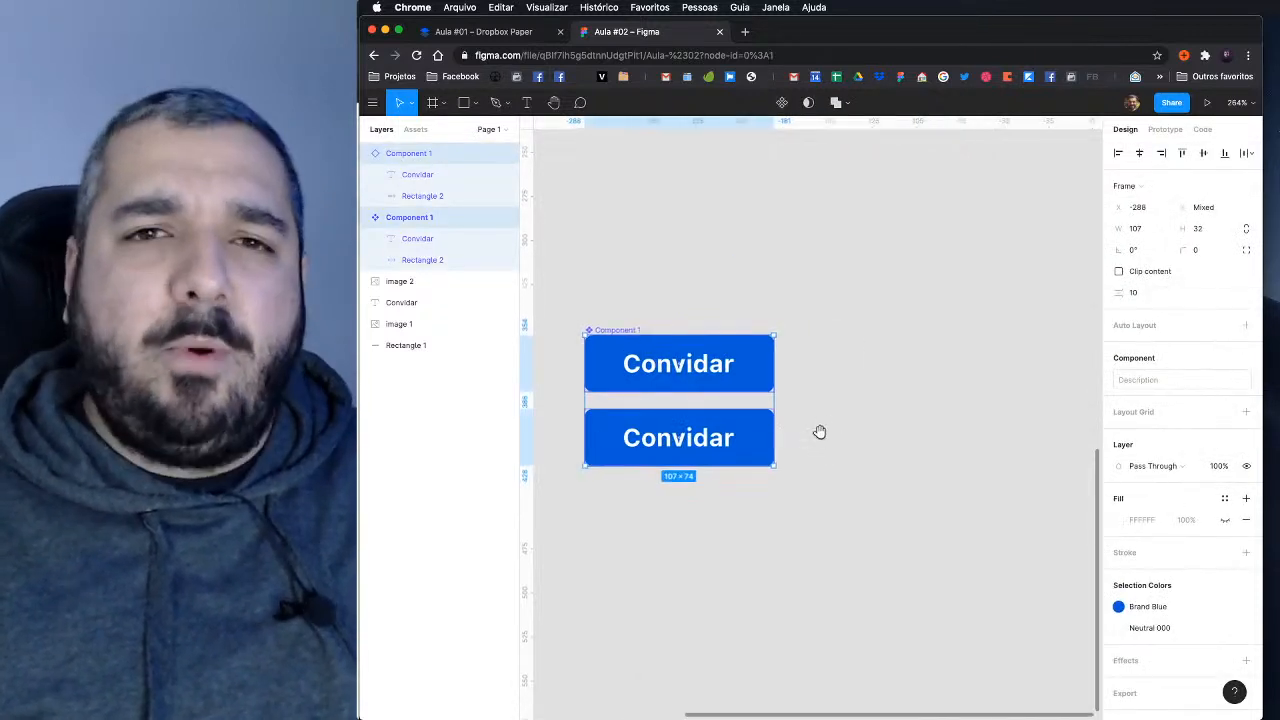
{"action": "left_click_drag", "start_coordinate": [740, 372], "coordinate": [925, 390]}
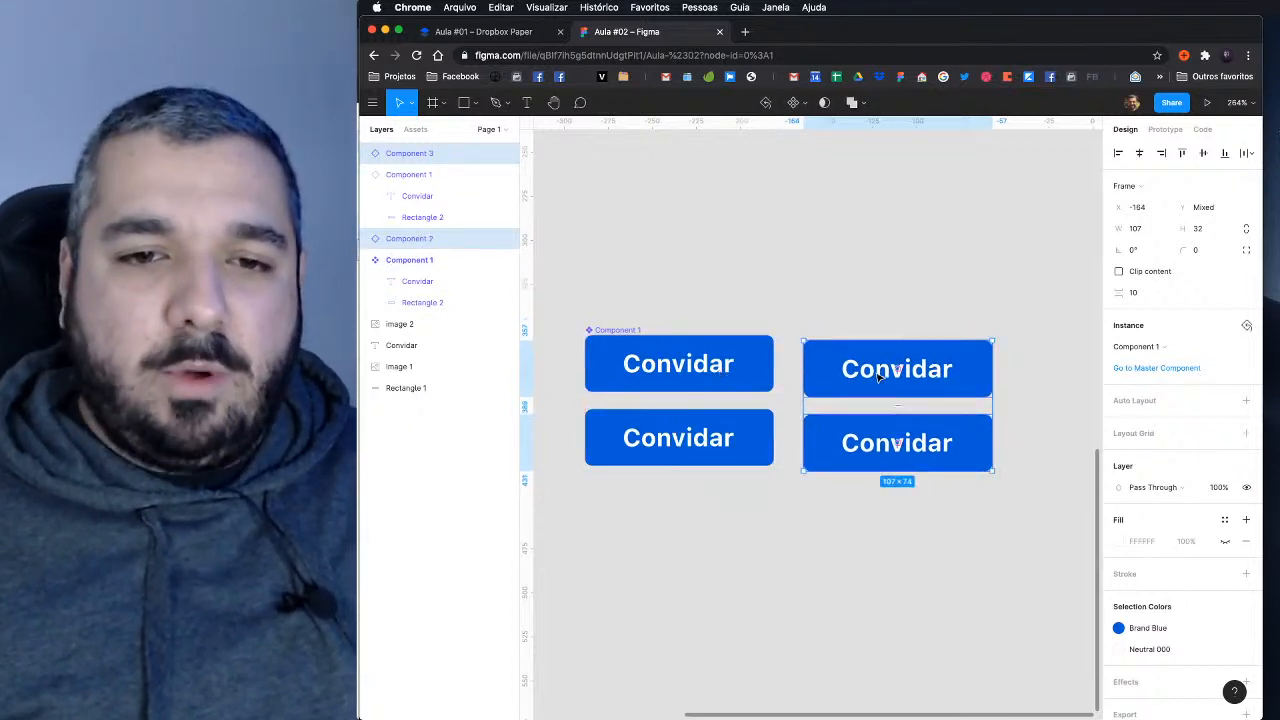
{"action": "key", "text": "Delete"}
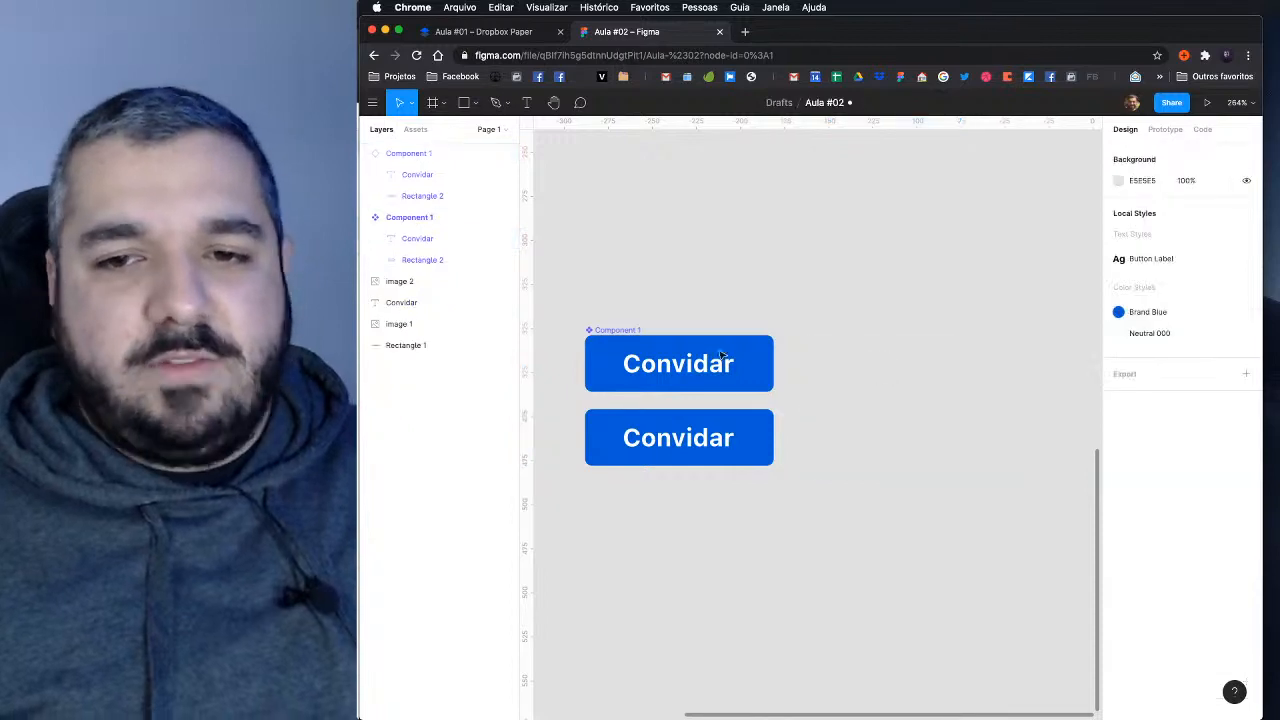
Step: Create a single component from the two stacked Convidar buttons, and leave nothing selected
{"action": "left_click_drag", "start_coordinate": [673, 297], "coordinate": [728, 437]}
{"action": "right_click", "coordinate": [733, 438]}
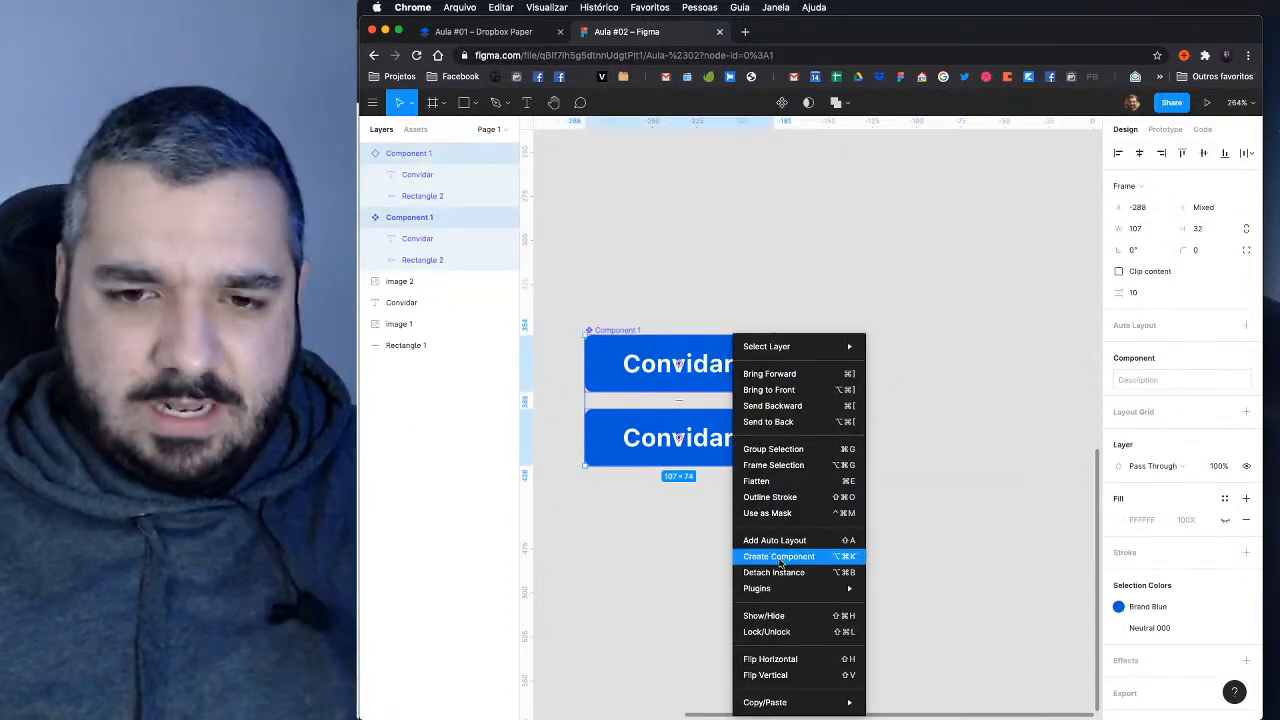
{"action": "left_click", "coordinate": [780, 557]}
{"action": "left_click", "coordinate": [857, 400]}
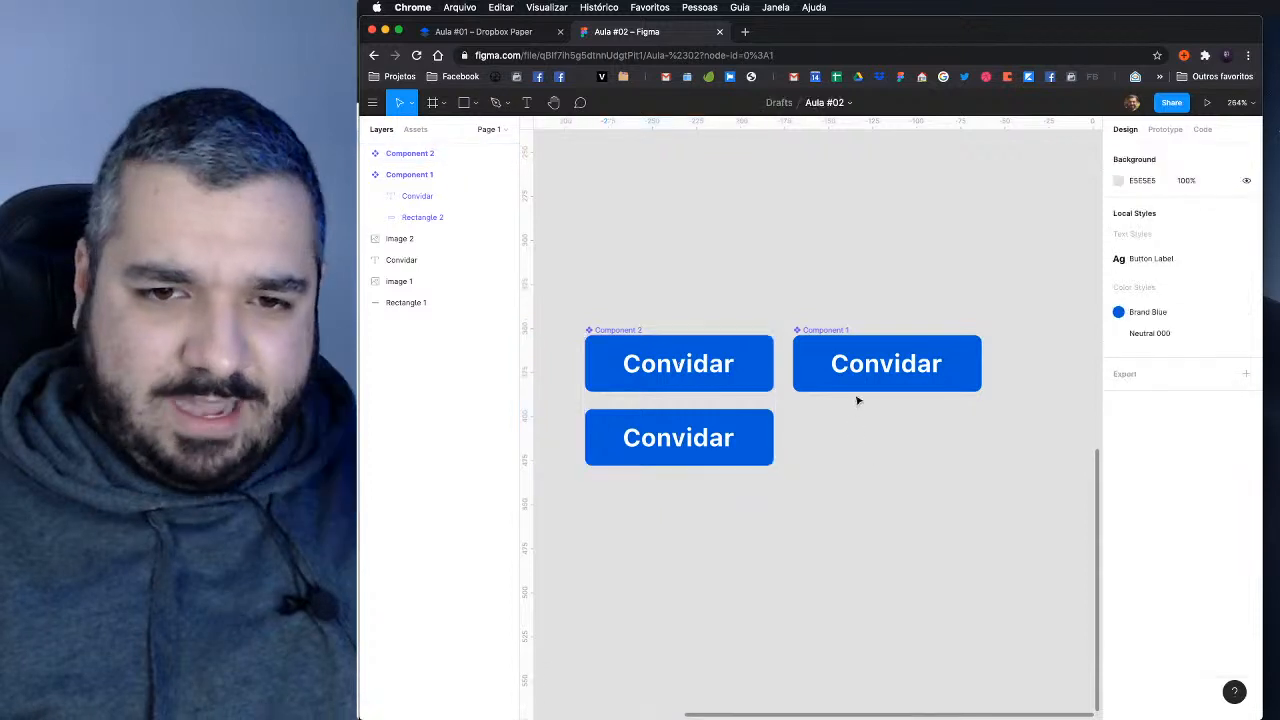
Step: Delete the new component that holds the two stacked Convidar buttons, keeping the separate master button
{"action": "key", "text": "super+z"}
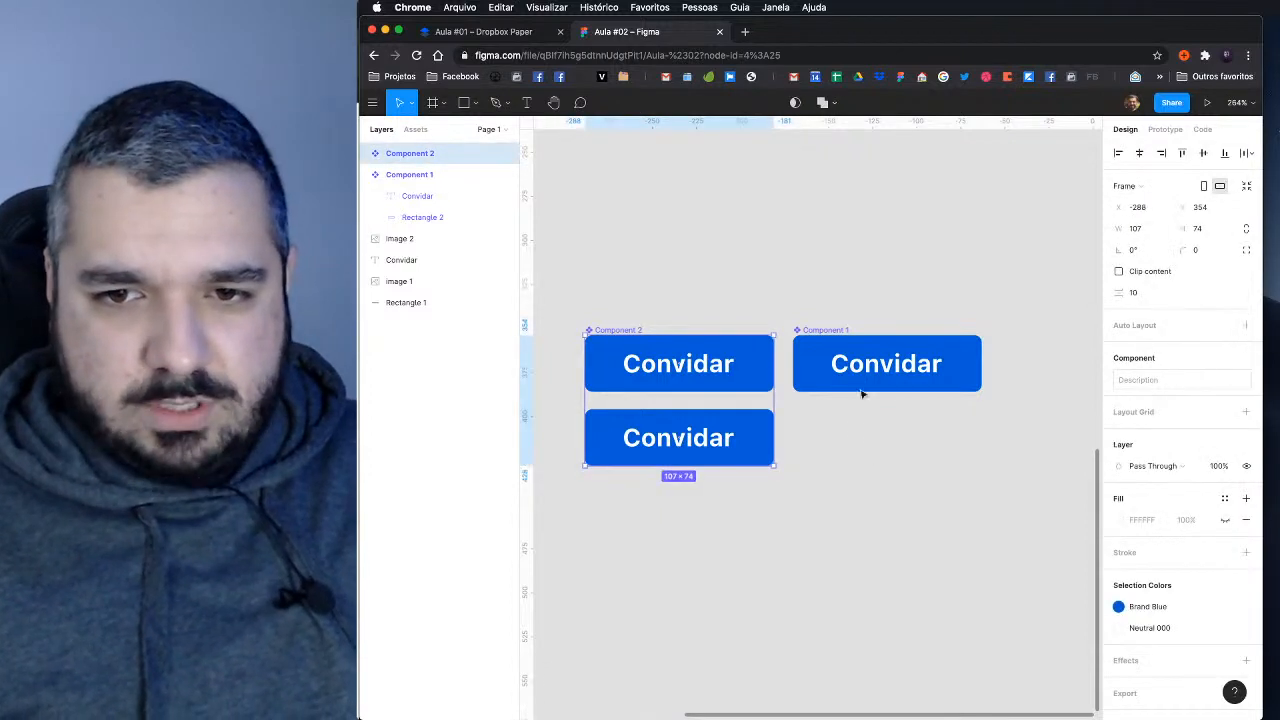
{"action": "left_click", "coordinate": [763, 274]}
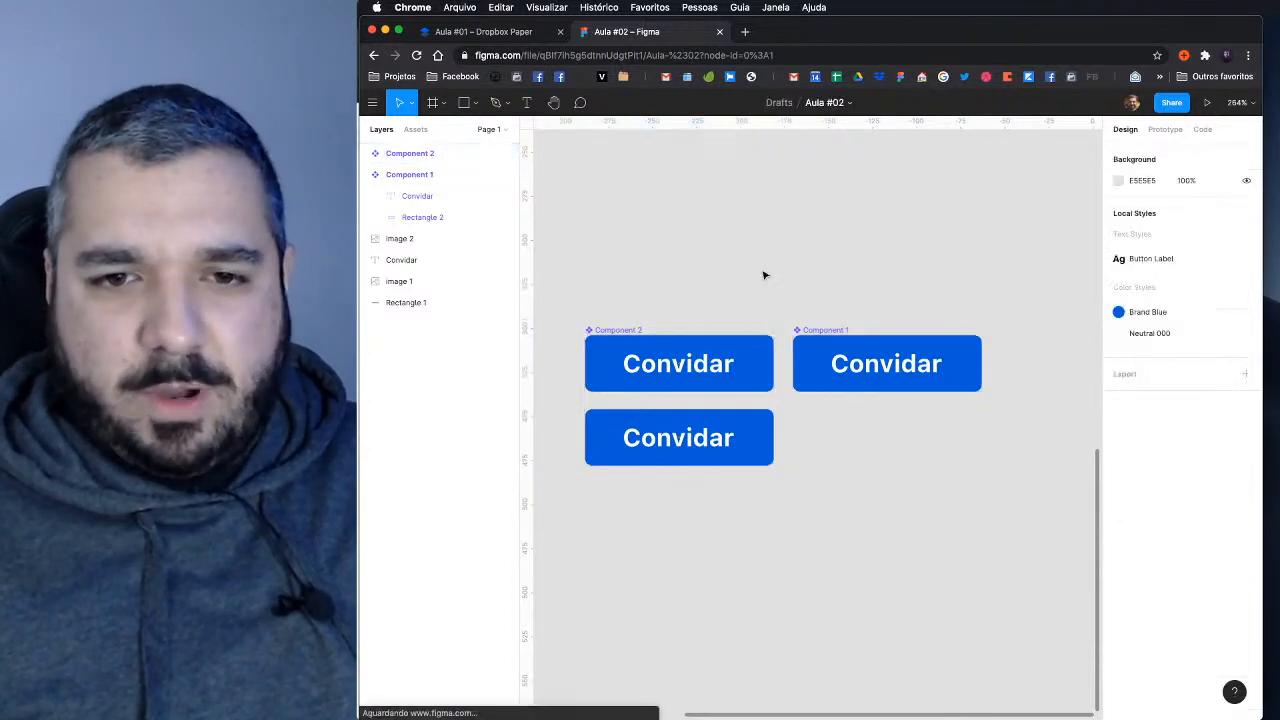
{"action": "left_click", "coordinate": [735, 360]}
{"action": "key", "text": "Delete"}
{"action": "scroll", "coordinate": [799, 257], "scroll_direction": "right", "scroll_amount": 1}
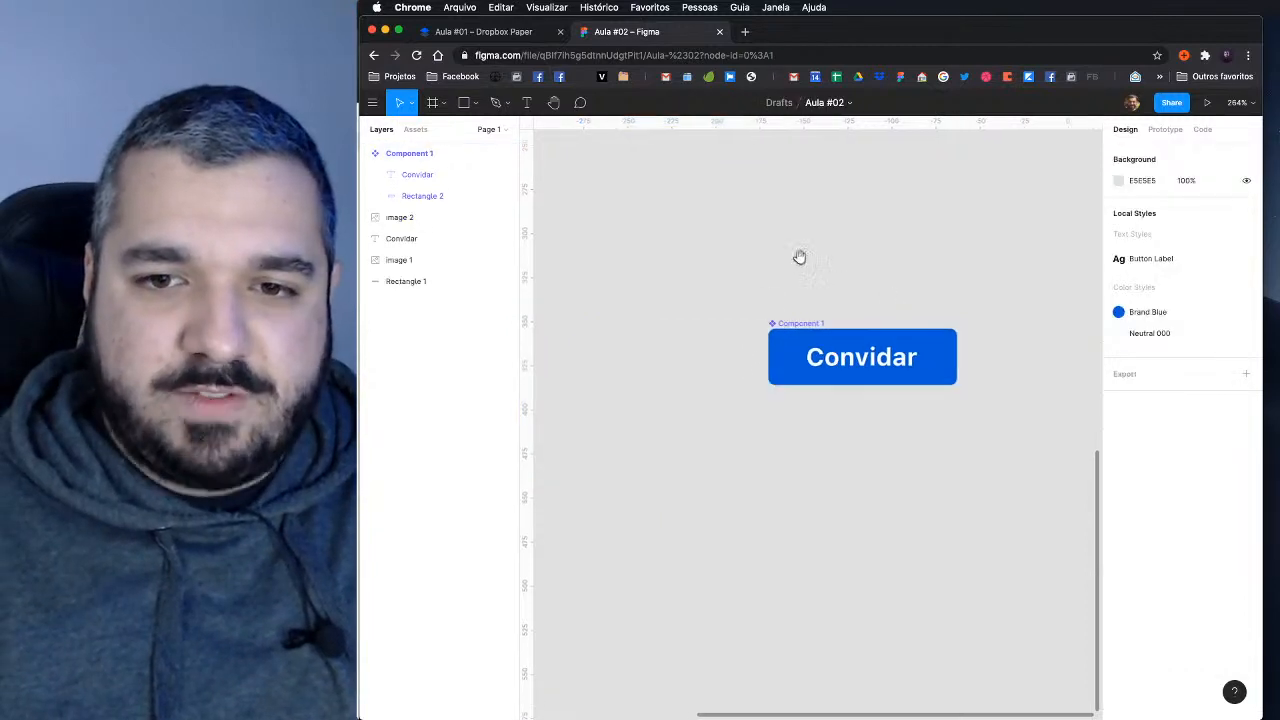
{"action": "scroll", "coordinate": [800, 257], "scroll_direction": "right", "scroll_amount": 2}
{"action": "scroll", "coordinate": [800, 257], "scroll_direction": "down", "scroll_amount": 1}
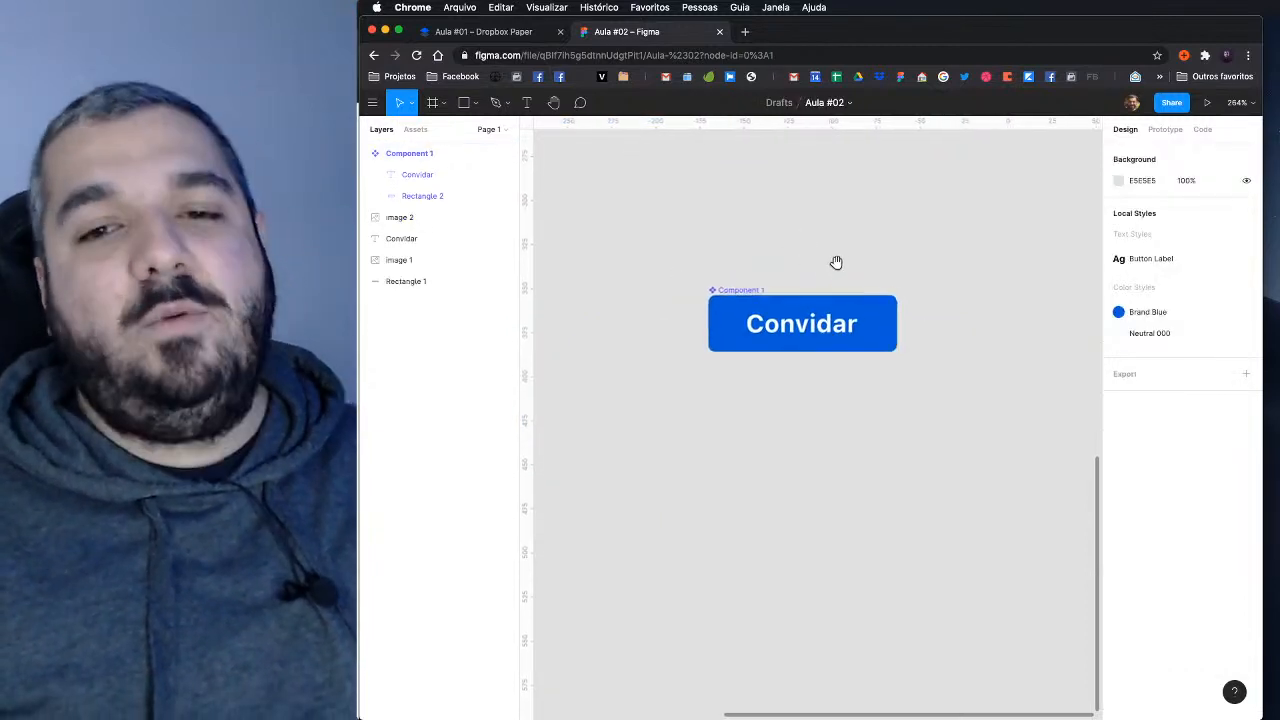
{"action": "scroll", "coordinate": [837, 265], "scroll_direction": "up", "scroll_amount": 3}
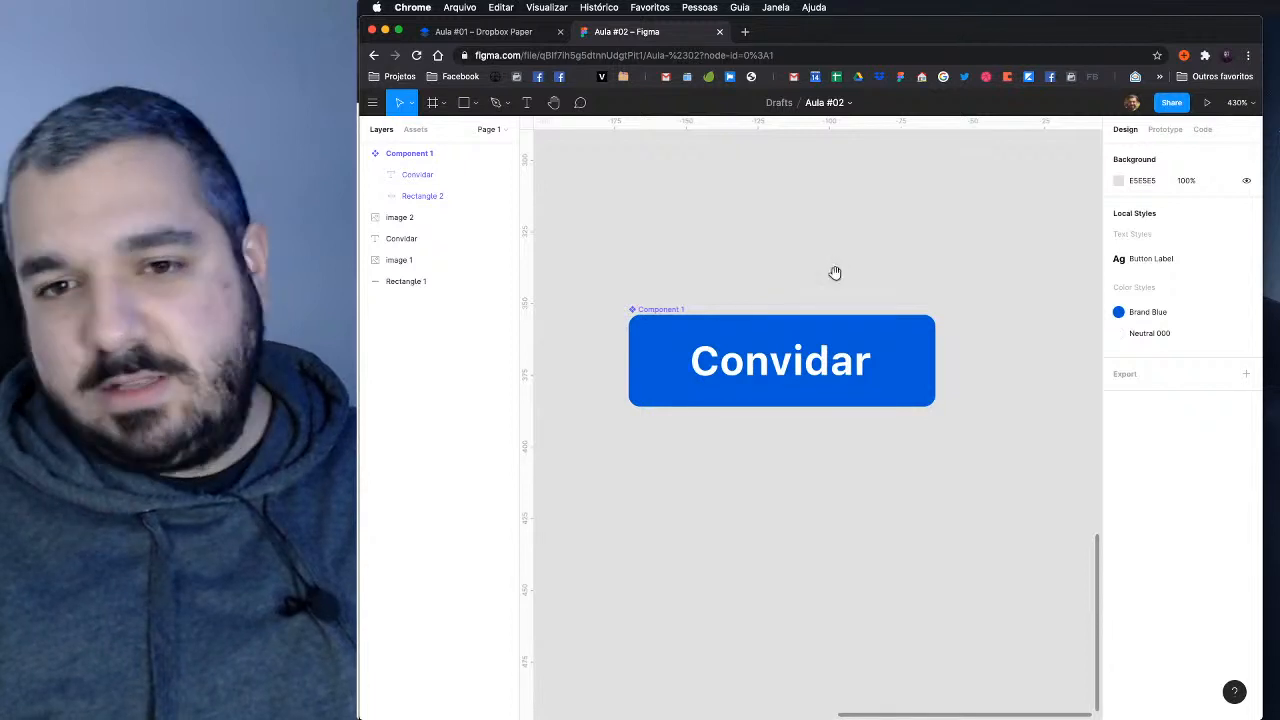
{"action": "left_click_drag", "start_coordinate": [835, 273], "coordinate": [841, 303]}
{"action": "scroll", "coordinate": [845, 309], "scroll_direction": "down", "scroll_amount": 3}
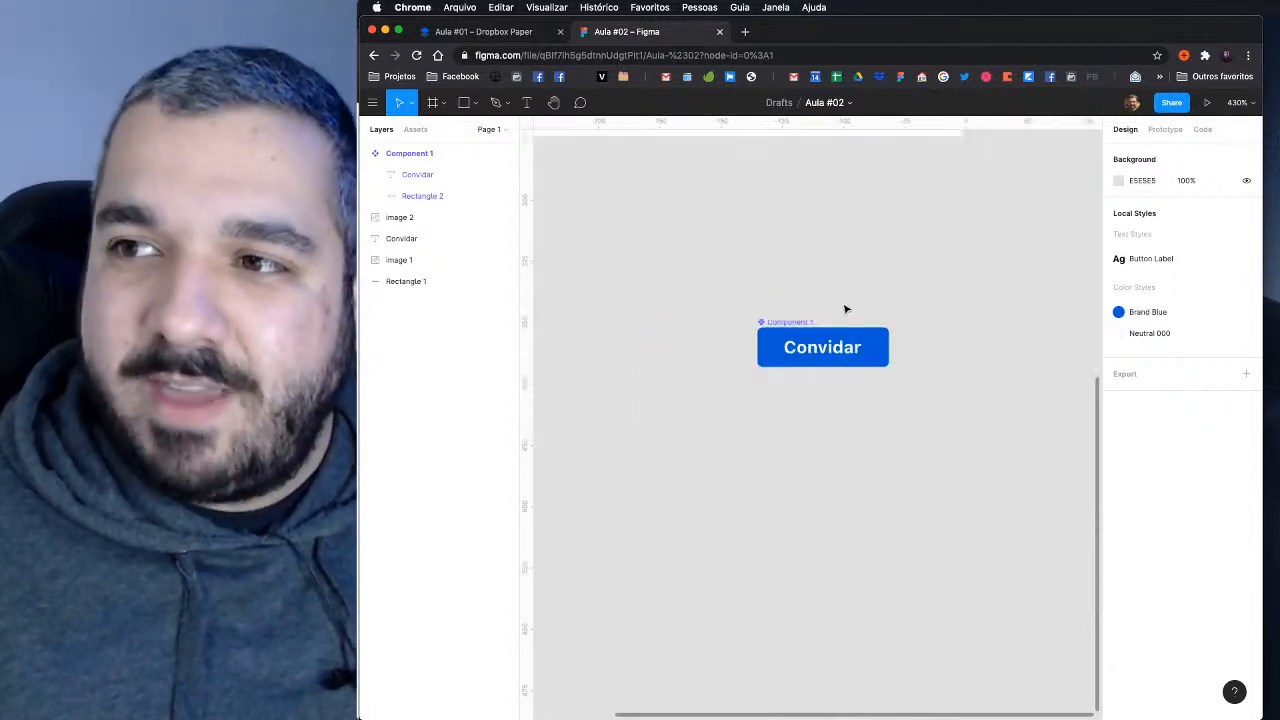
{"action": "left_click_drag", "start_coordinate": [837, 255], "coordinate": [852, 288]}
{"action": "scroll", "coordinate": [849, 298], "scroll_direction": "up", "scroll_amount": 2}
{"action": "scroll", "coordinate": [849, 298], "scroll_direction": "up", "scroll_amount": 1}
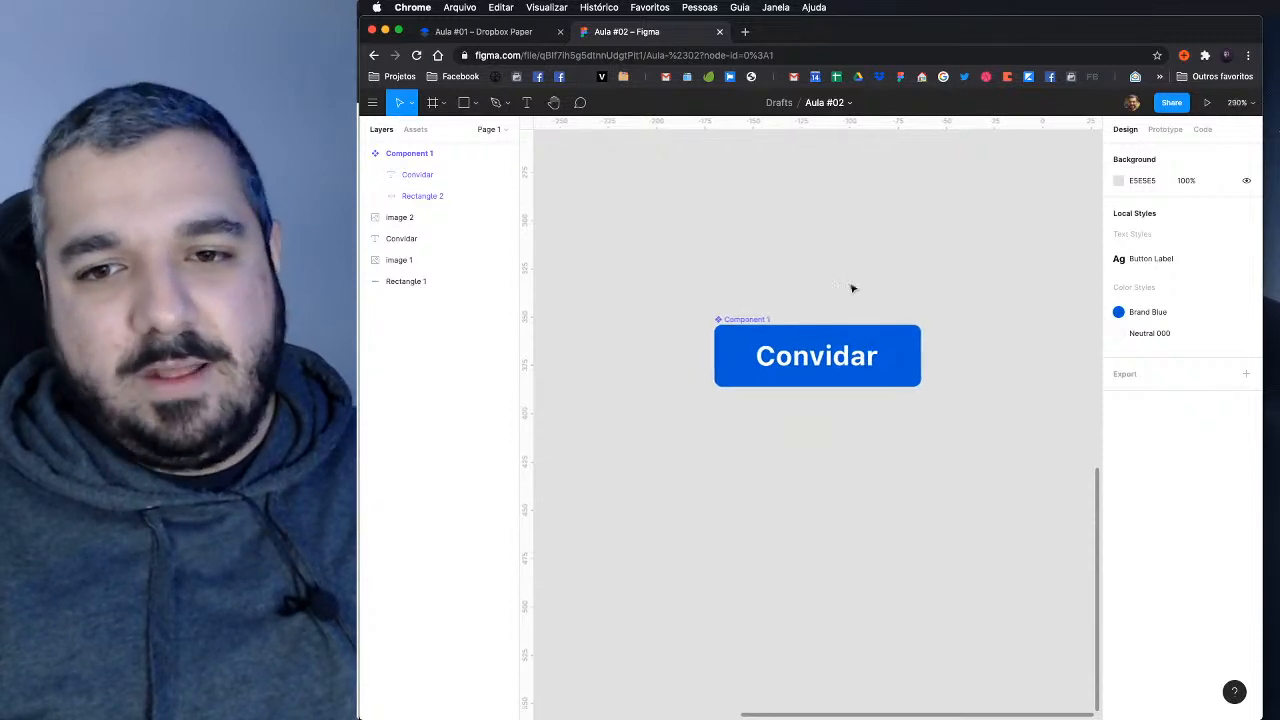
{"action": "left_click", "coordinate": [845, 343]}
{"action": "left_click", "coordinate": [868, 271]}
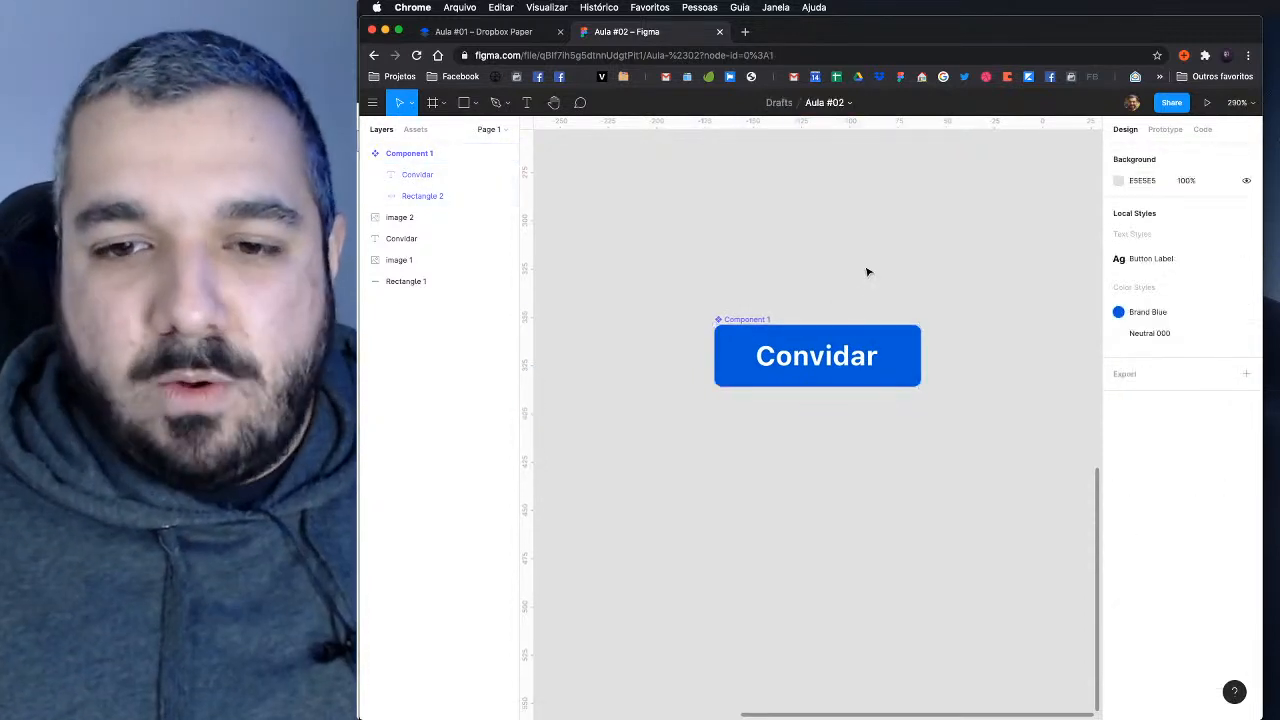
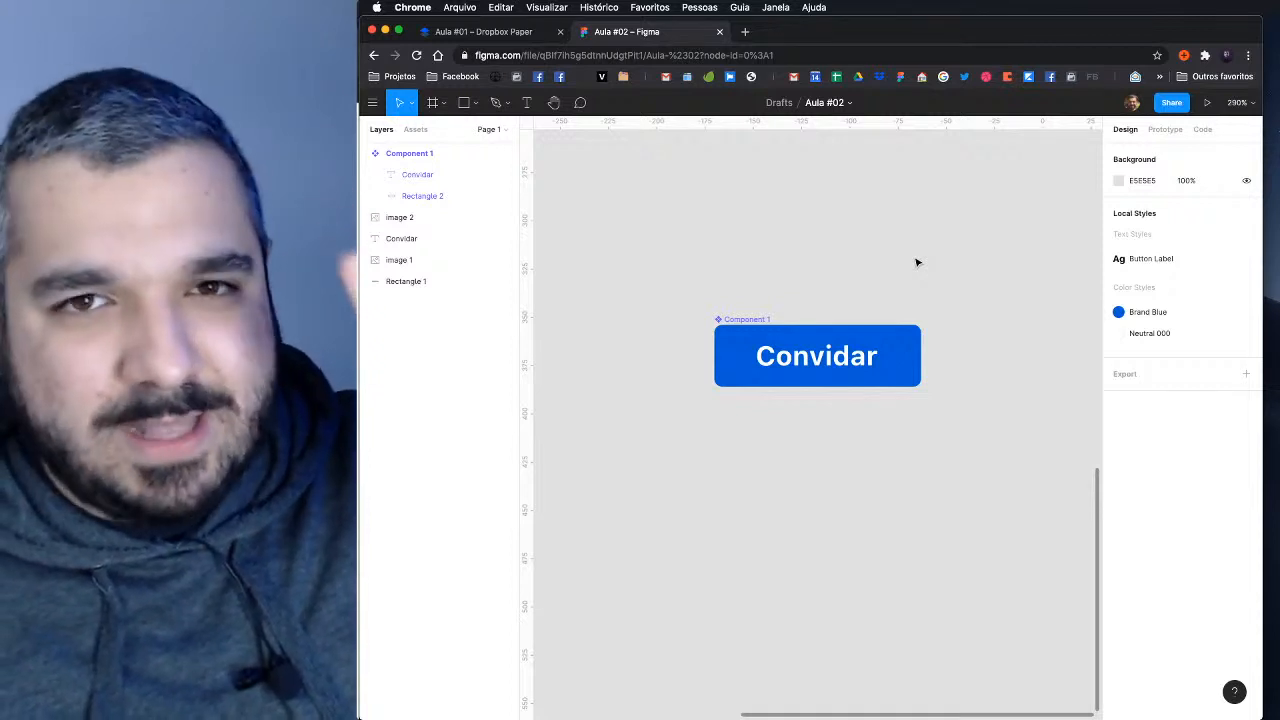
Step: Switch to the Aula #01 Dropbox Paper document and add the heading "1 Criar os estilos" with the line "Átomos..." below it
{"action": "left_click", "coordinate": [541, 33]}
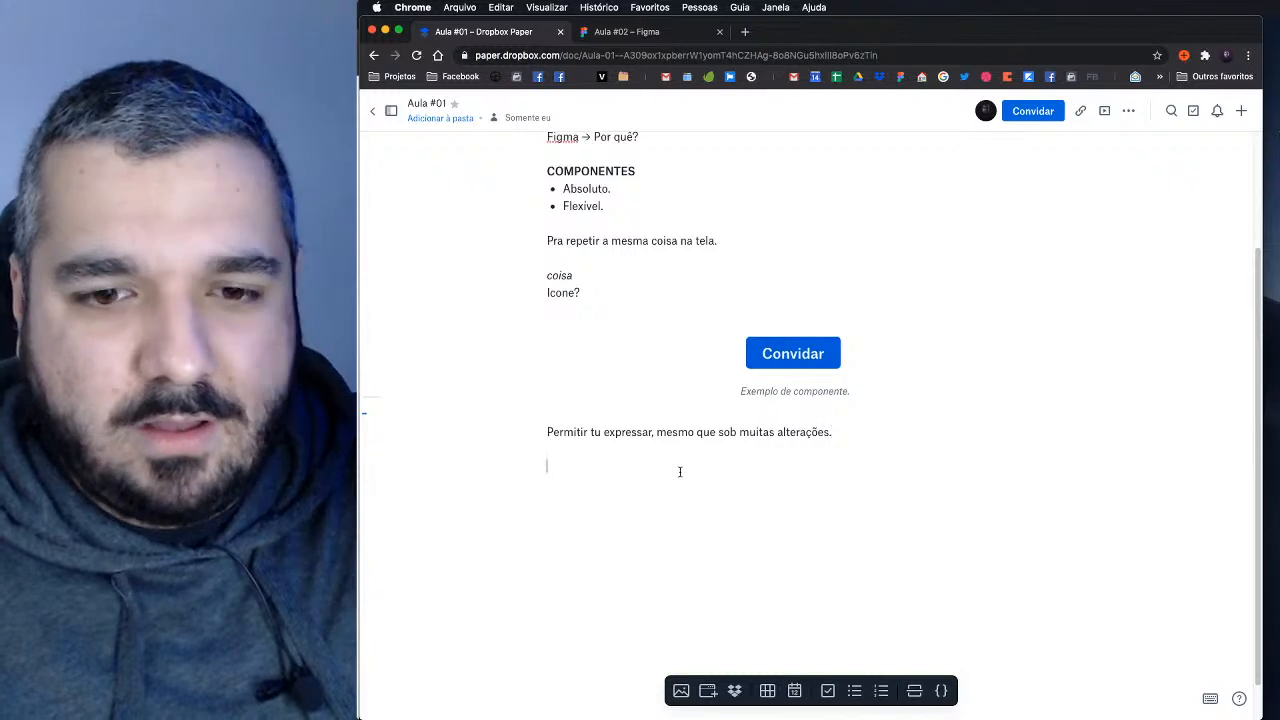
{"action": "key", "text": "BackSpace"}
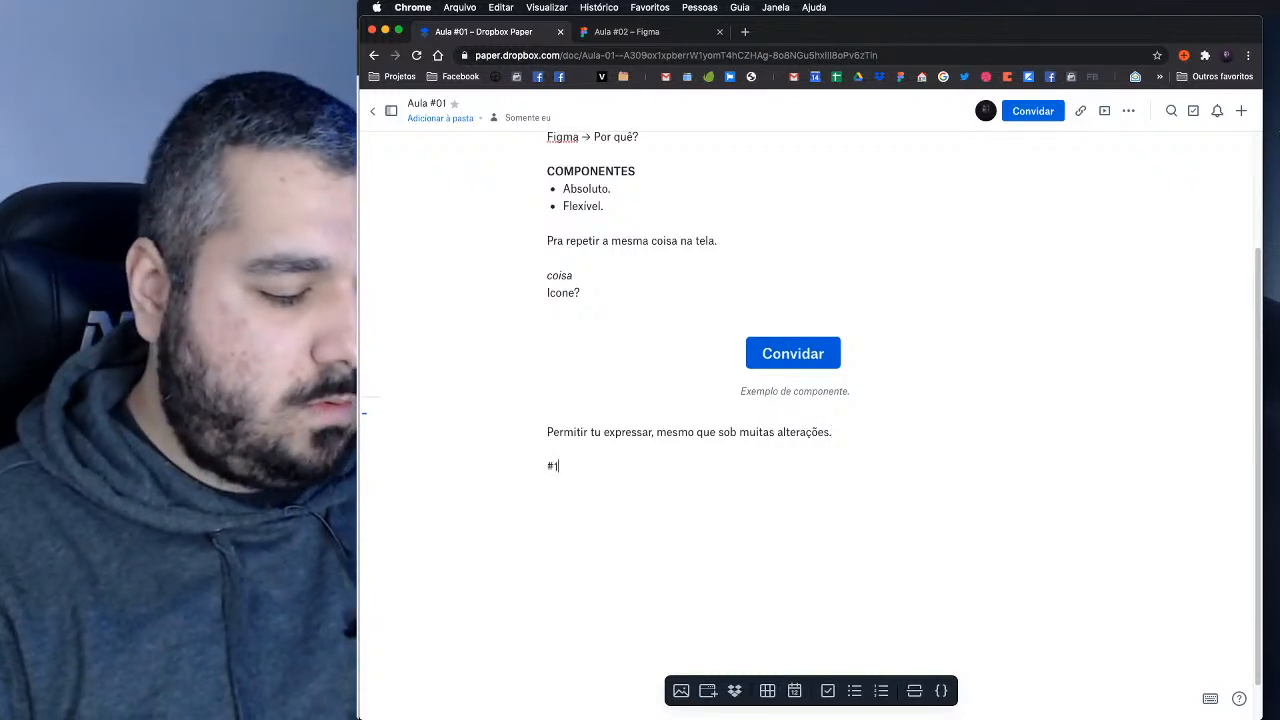
{"action": "key", "text": "BackSpace"}
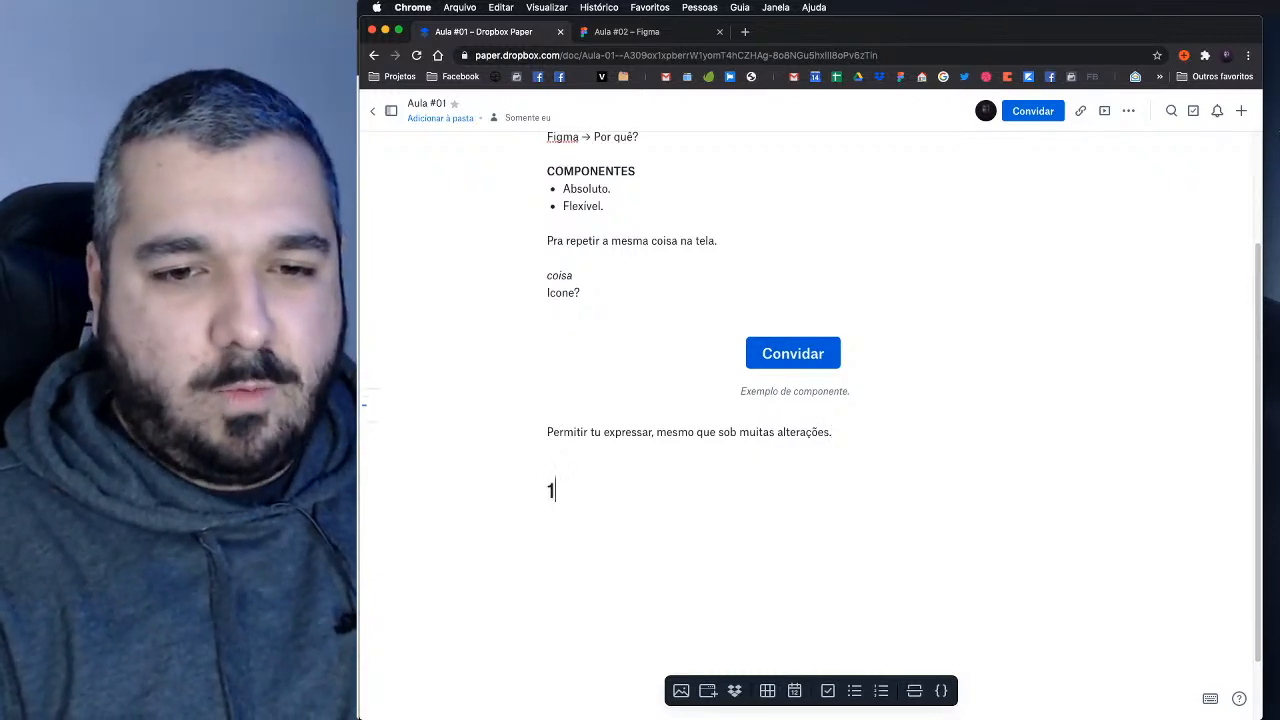
{"action": "type", "text": "1 Criar o"}
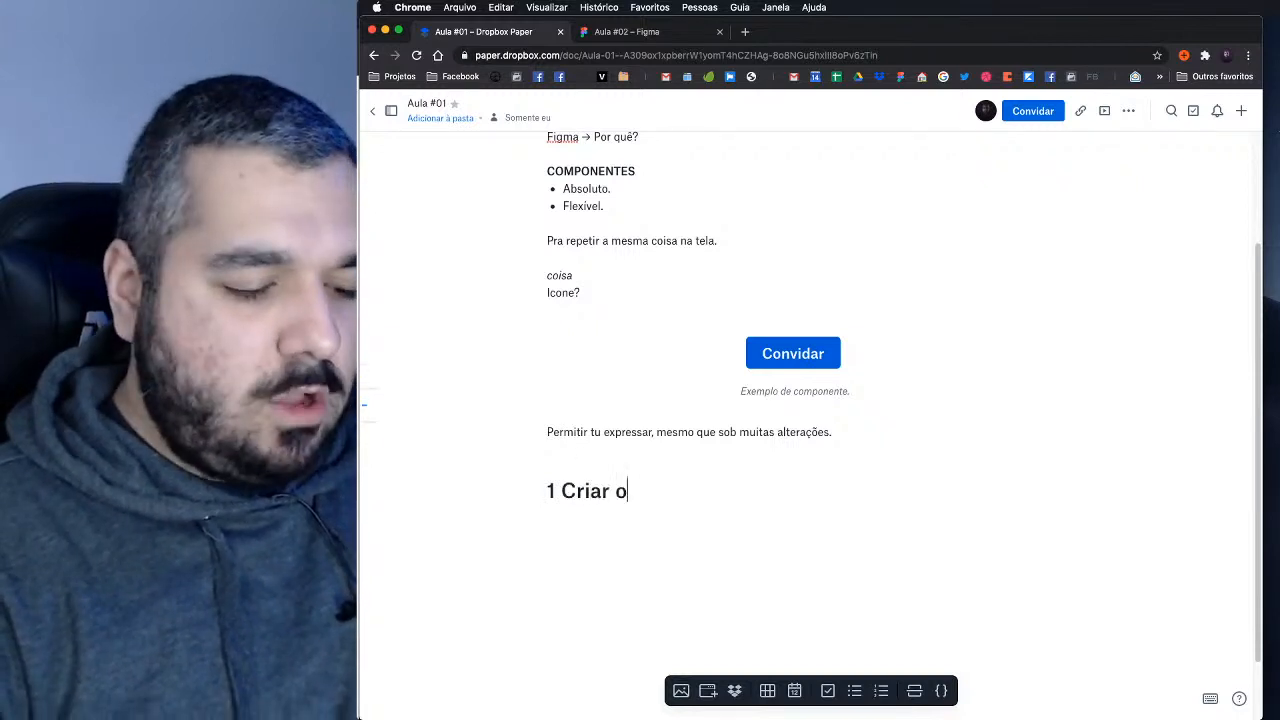
{"action": "type", "text": "s estilos"}
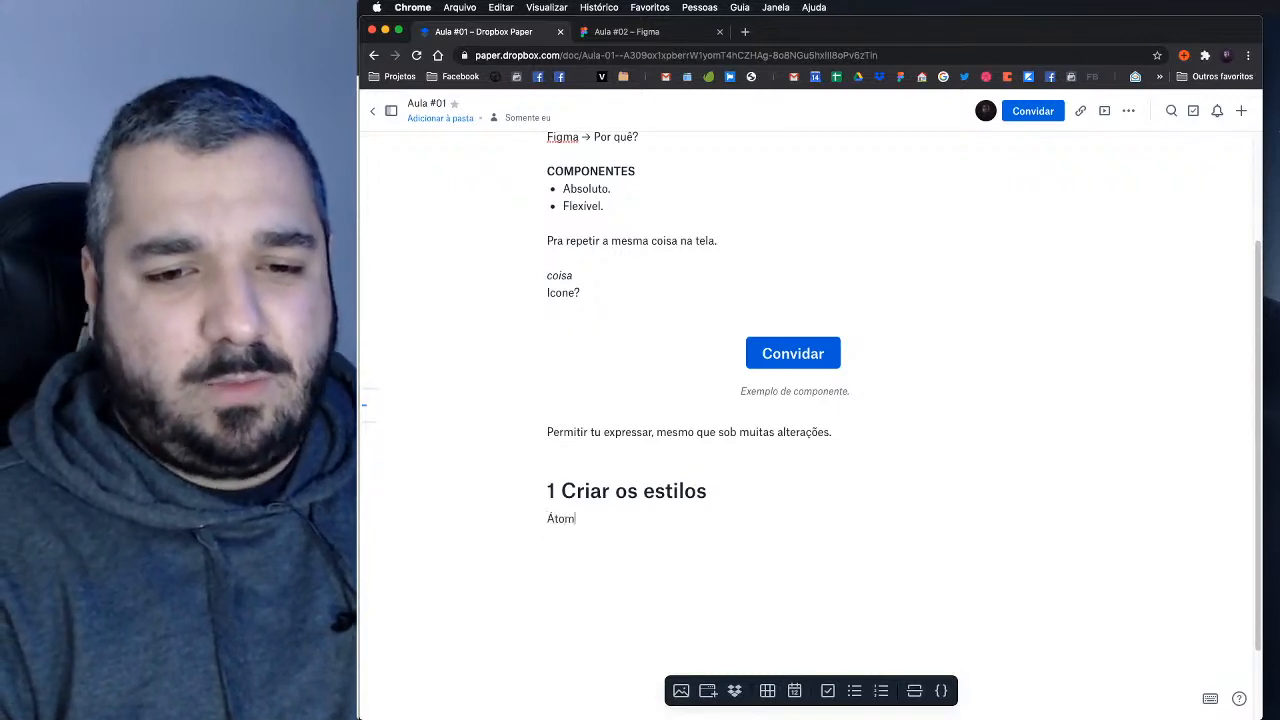
{"action": "type", "text": "..."}
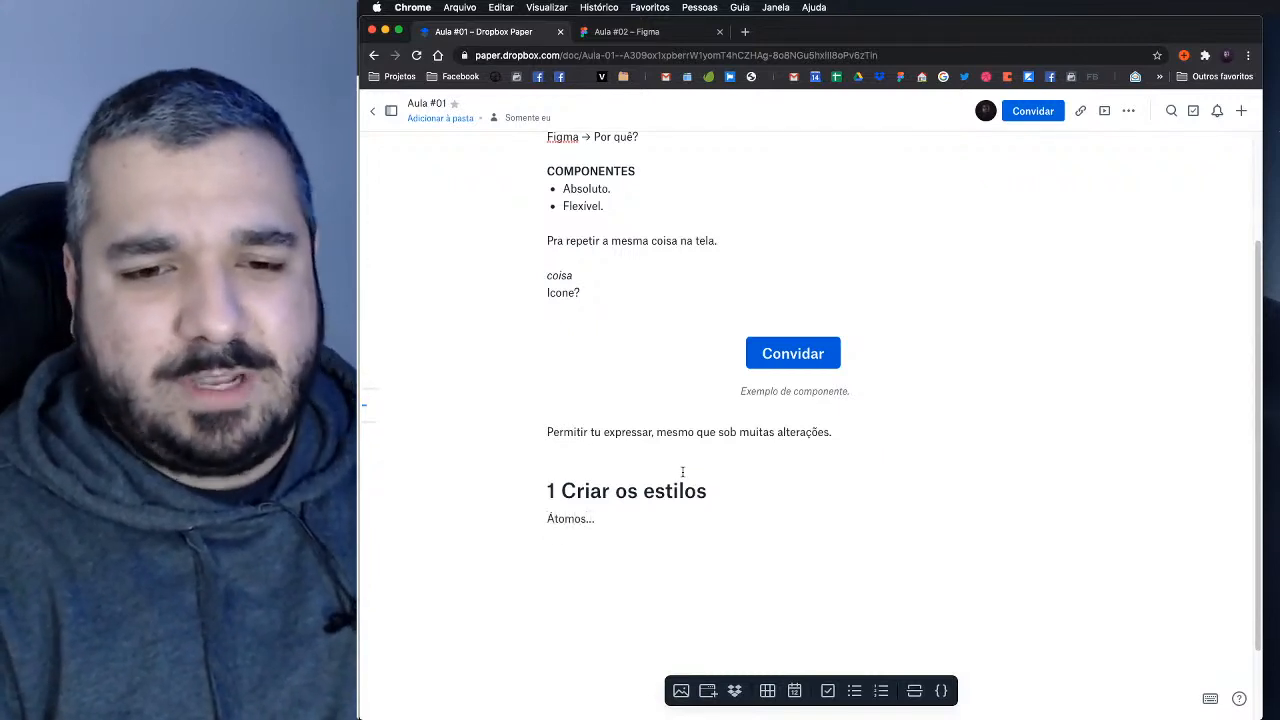
Step: Add the checklist item "bases pra criação dos componentes" below the "Átomos..." line
{"action": "type", "text": "[] "}
{"action": "type", "text": "ba"}
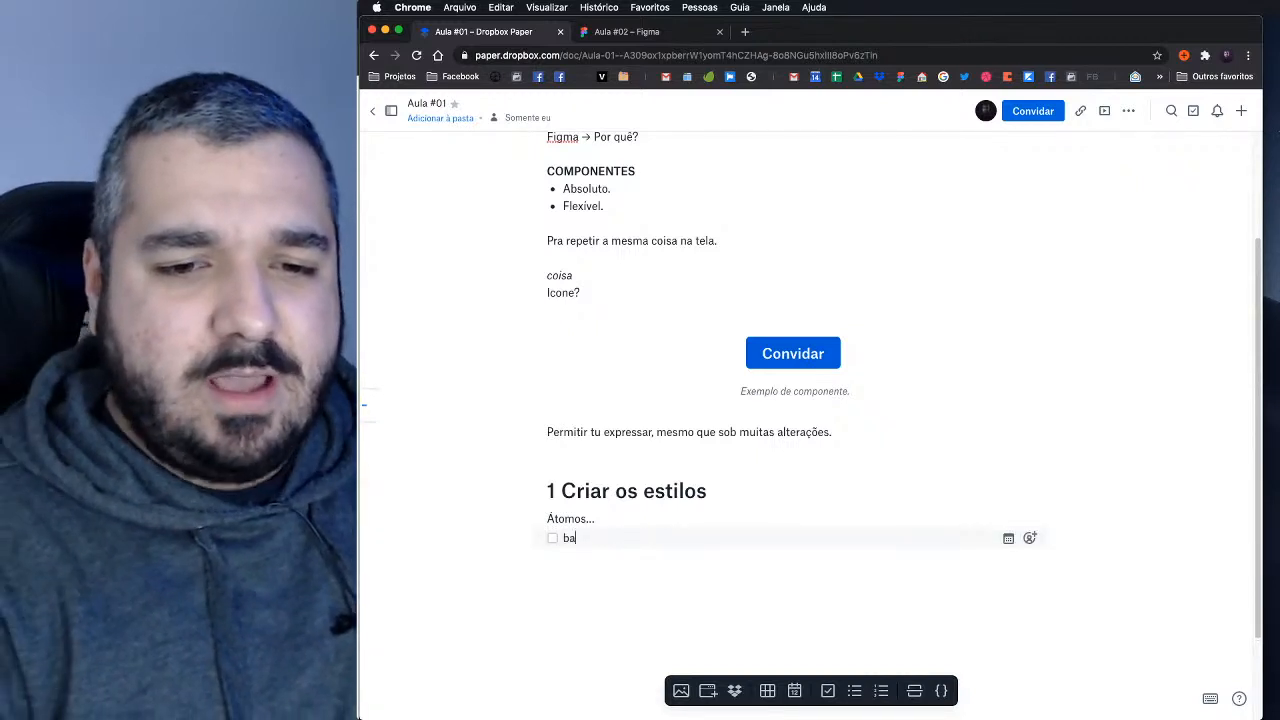
{"action": "type", "text": "ses pra criaç"}
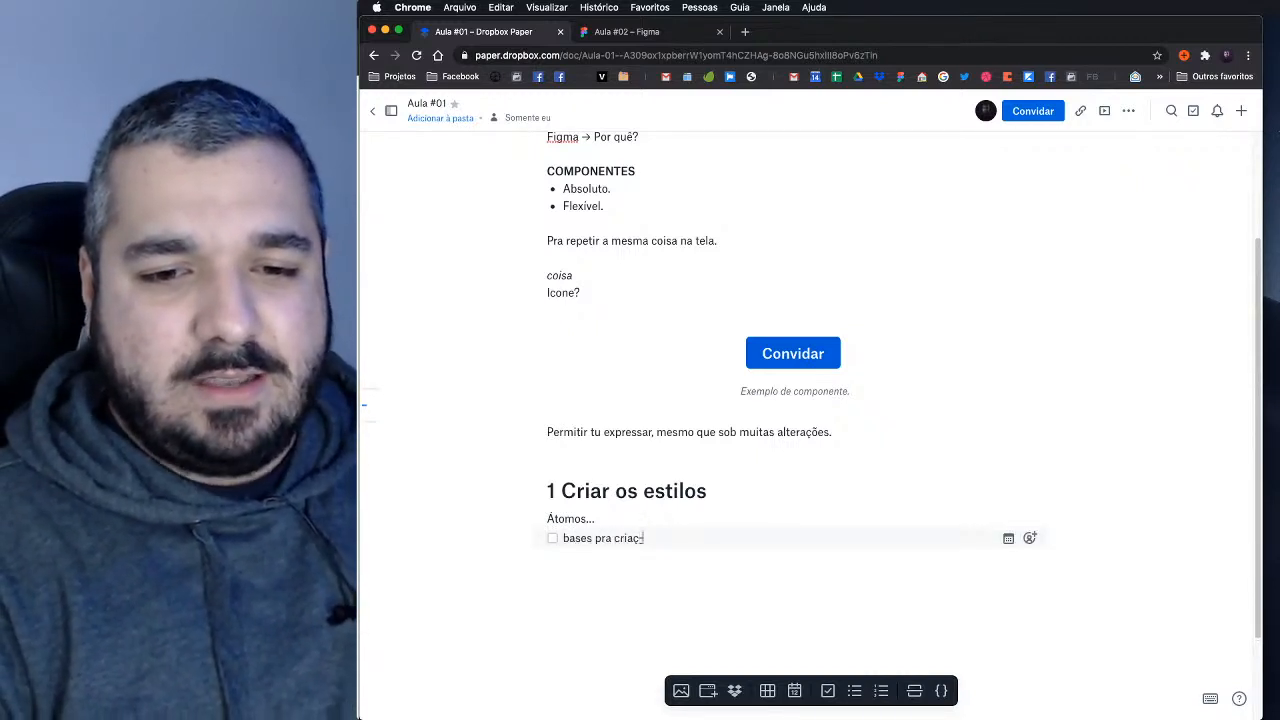
{"action": "type", "text": "ão dos compo"}
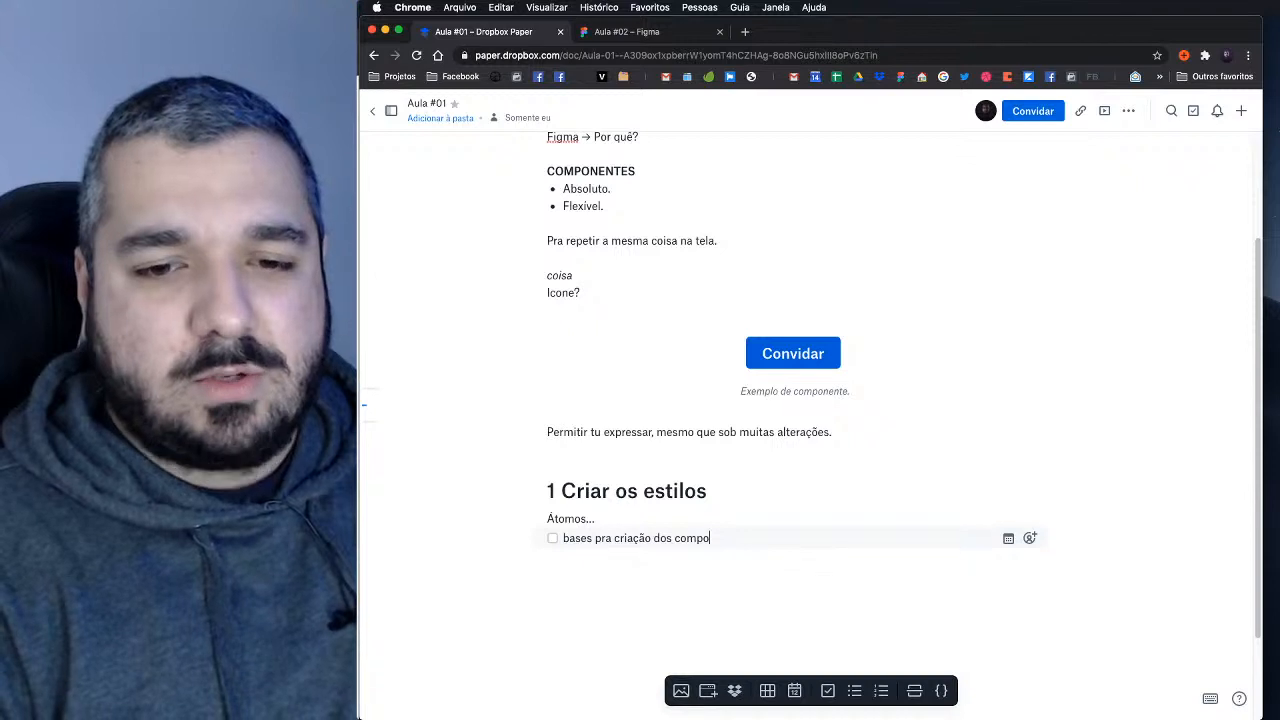
{"action": "type", "text": "nentes"}
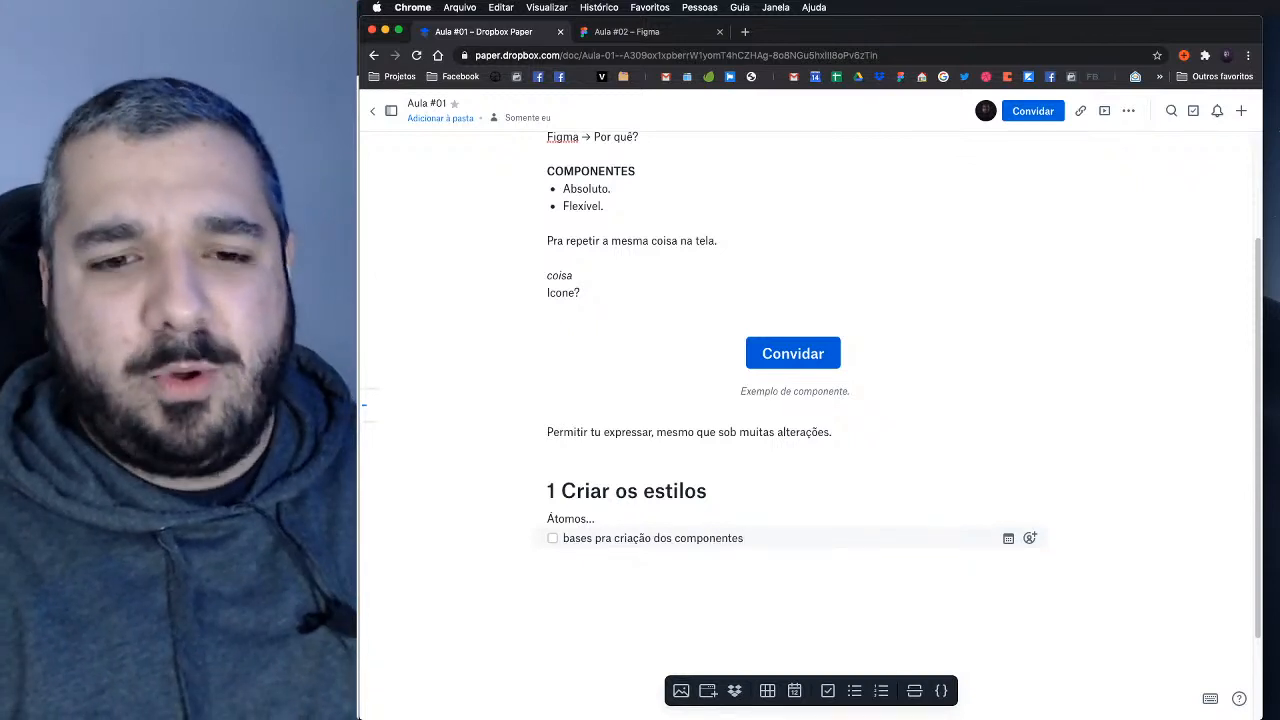
Step: Add the large heading "2 Constraints" below the checklist item, leaving a blank line between them
{"action": "key", "text": "Return"}
{"action": "key", "text": "Return"}
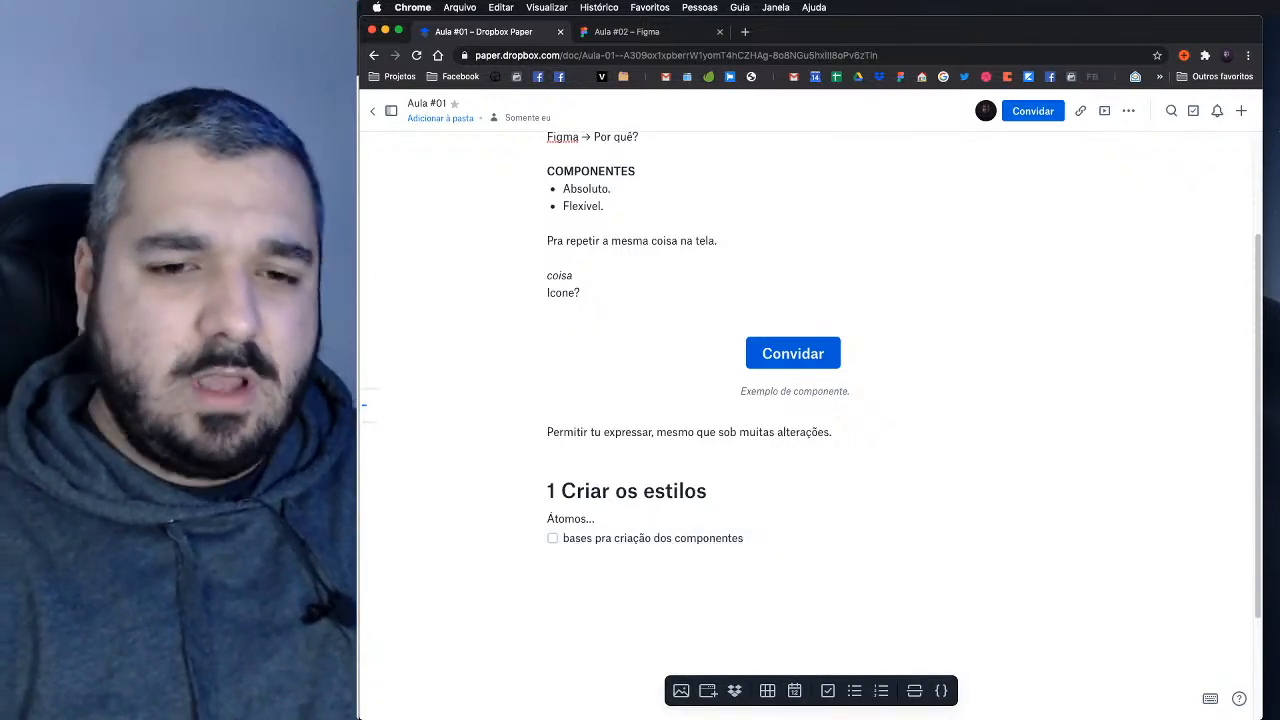
{"action": "type", "text": "@"}
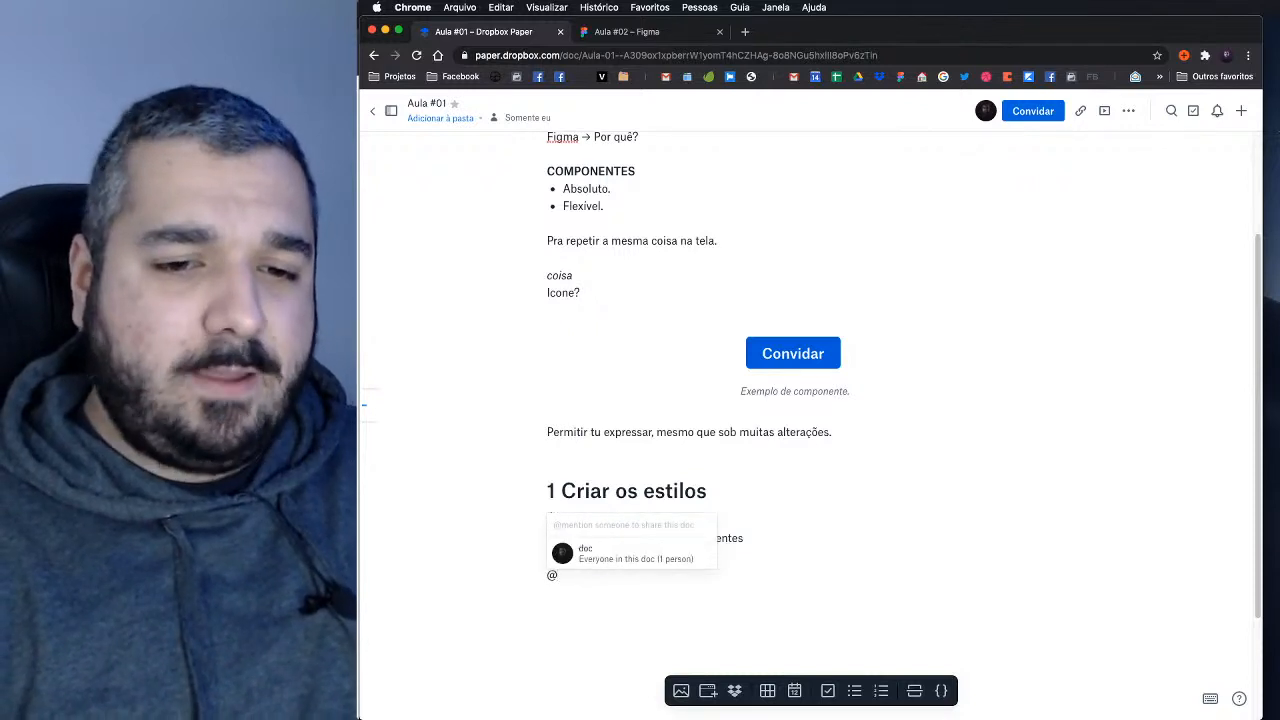
{"action": "key", "text": "BackSpace"}
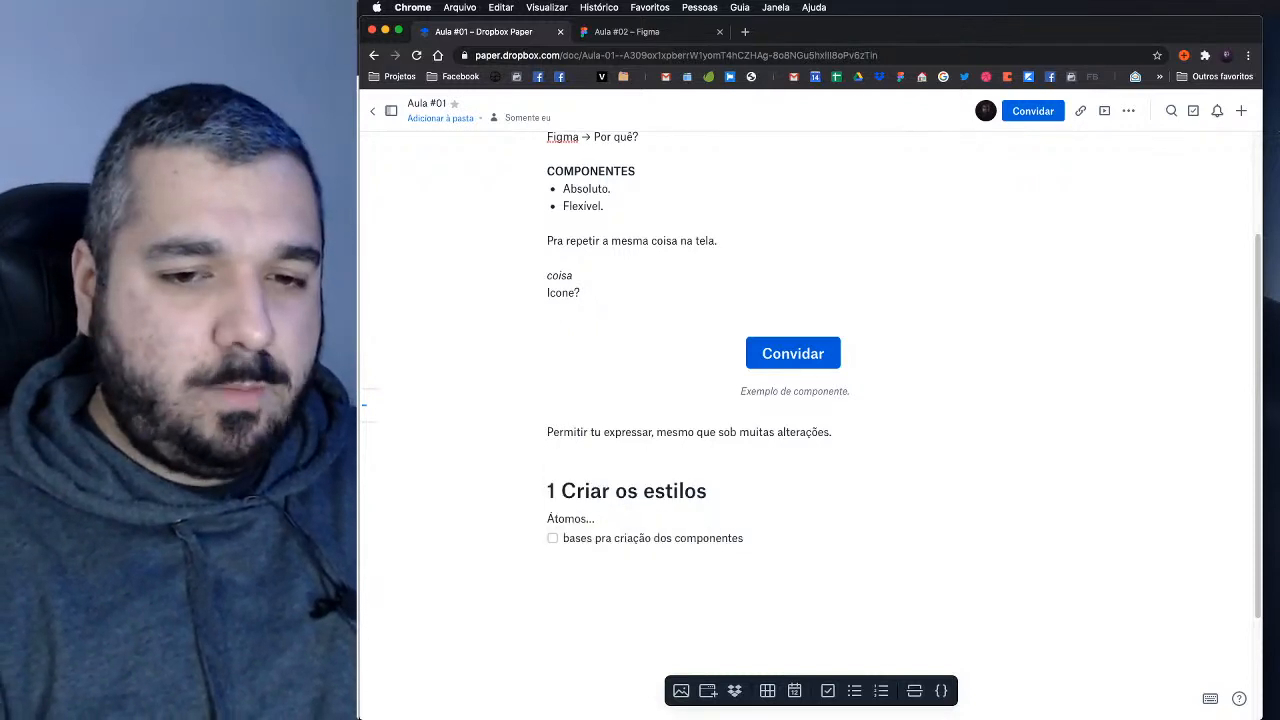
{"action": "type", "text": "# "}
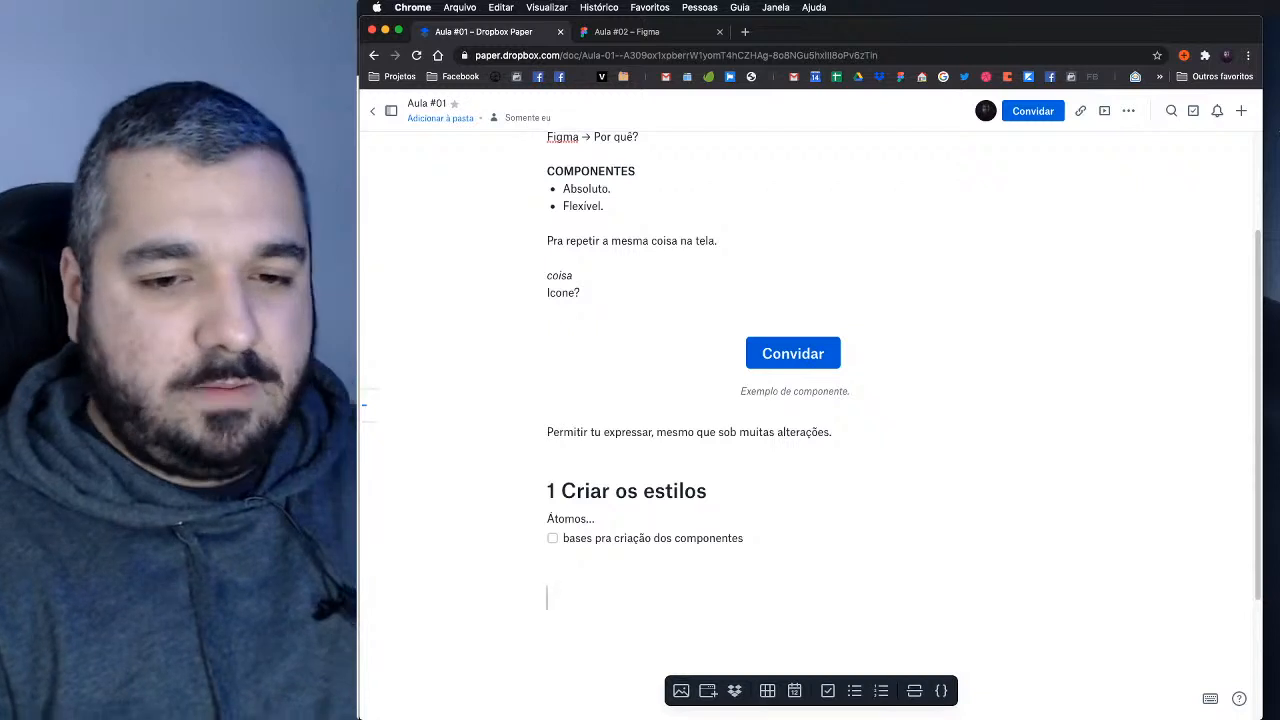
{"action": "type", "text": "1."}
{"action": "key", "text": "BackSpace"}
{"action": "key", "text": "BackSpace"}
{"action": "type", "text": "2"}
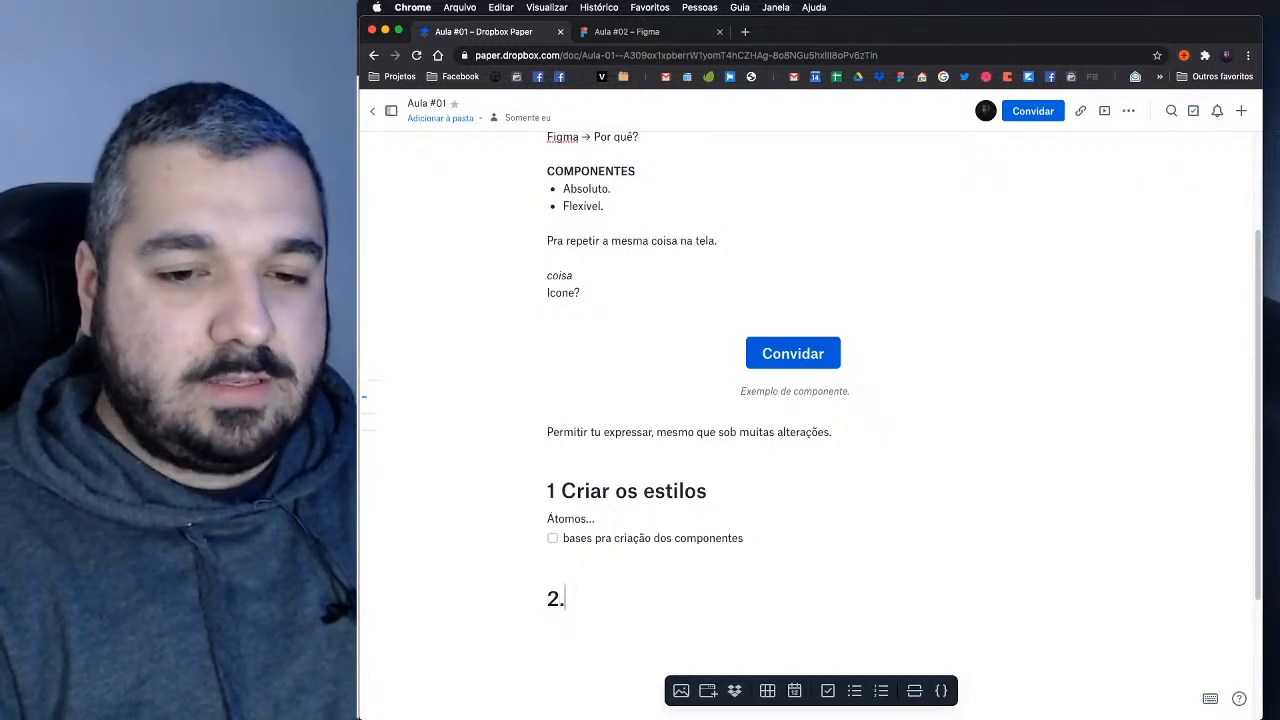
{"action": "type", "text": " Constraints"}
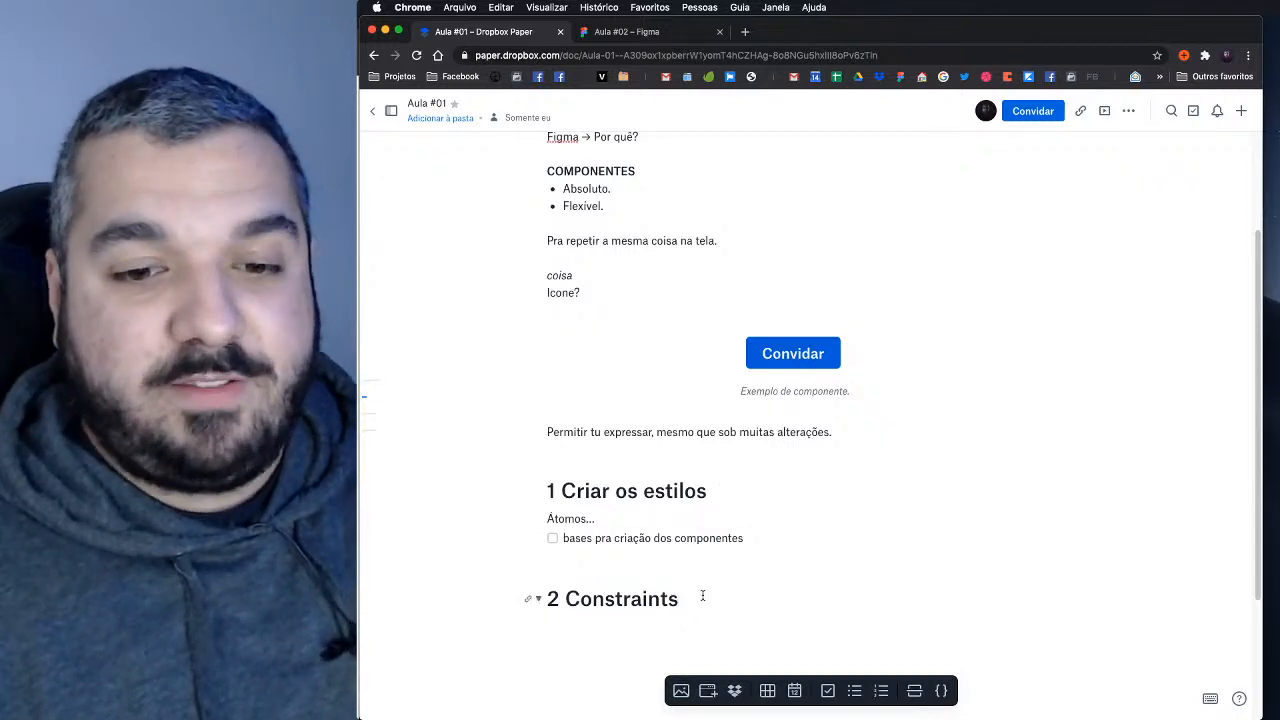
{"action": "left_click_drag", "start_coordinate": [684, 598], "coordinate": [566, 600]}
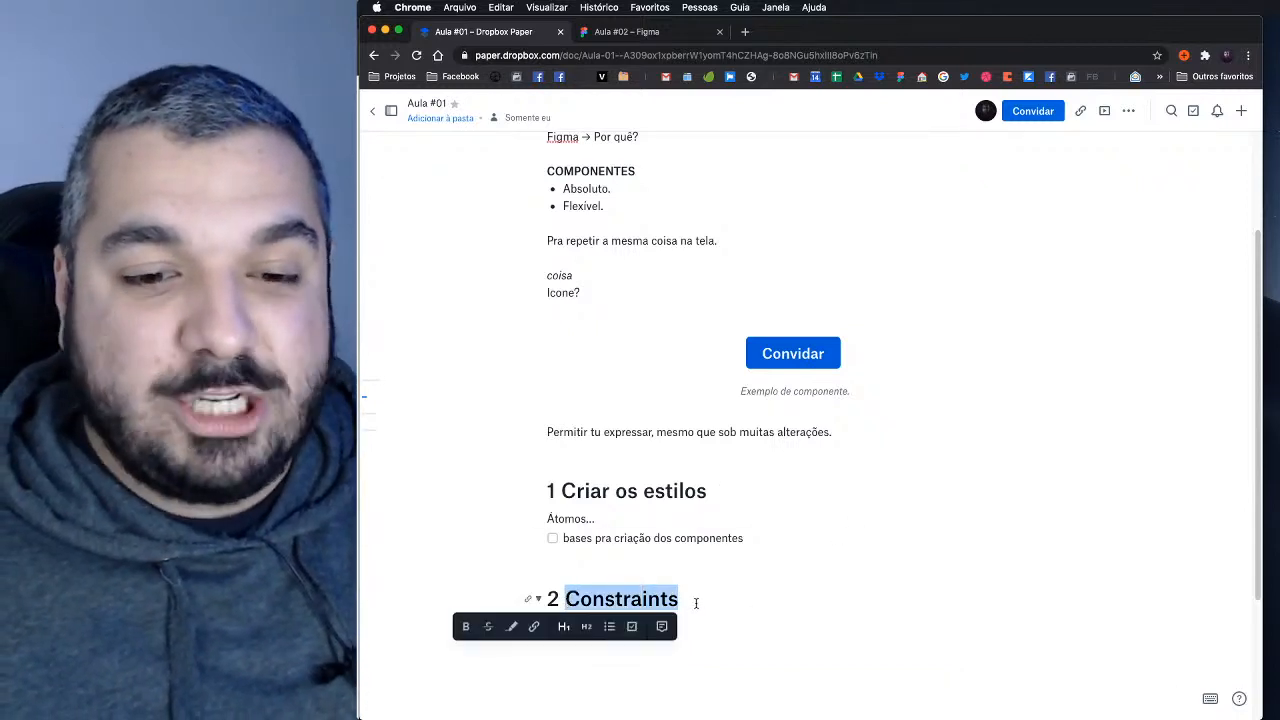
{"action": "left_click", "coordinate": [694, 603]}
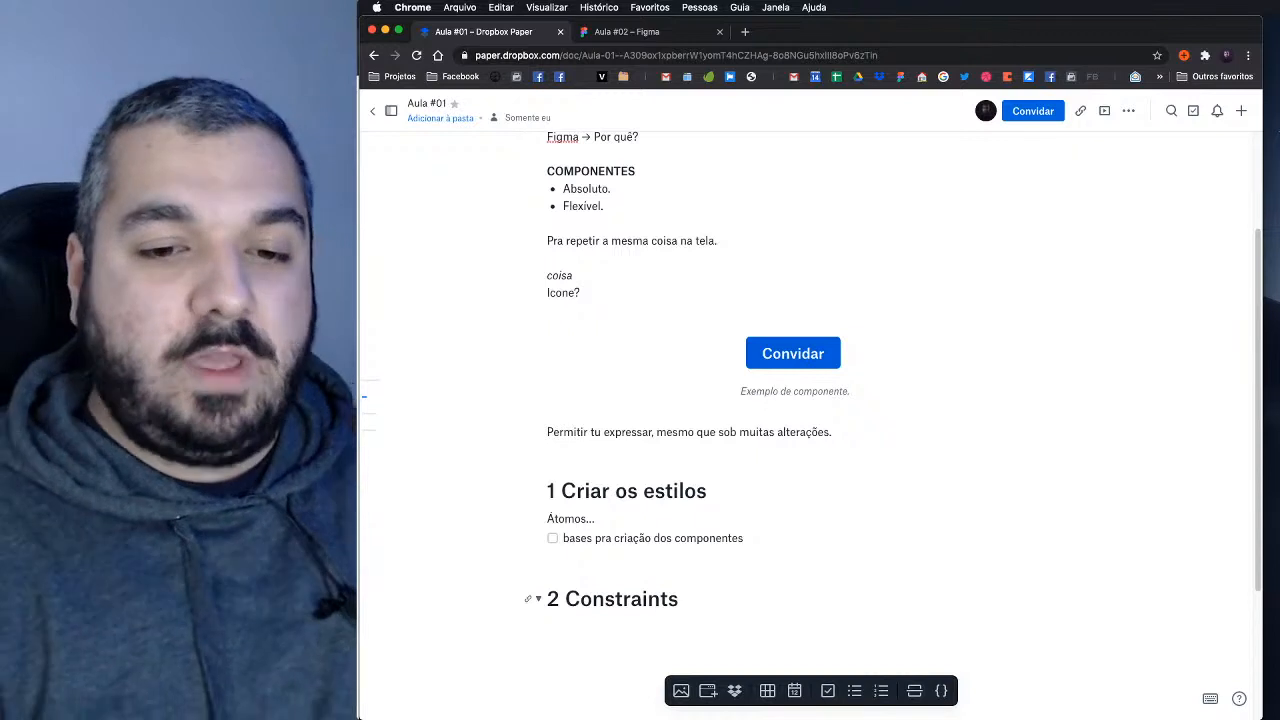
Step: Write the bullet "Quando eu mudo o tamanho do pai, como os filhos se comportam?" under the Constraints heading
{"action": "type", "text": "Quando"}
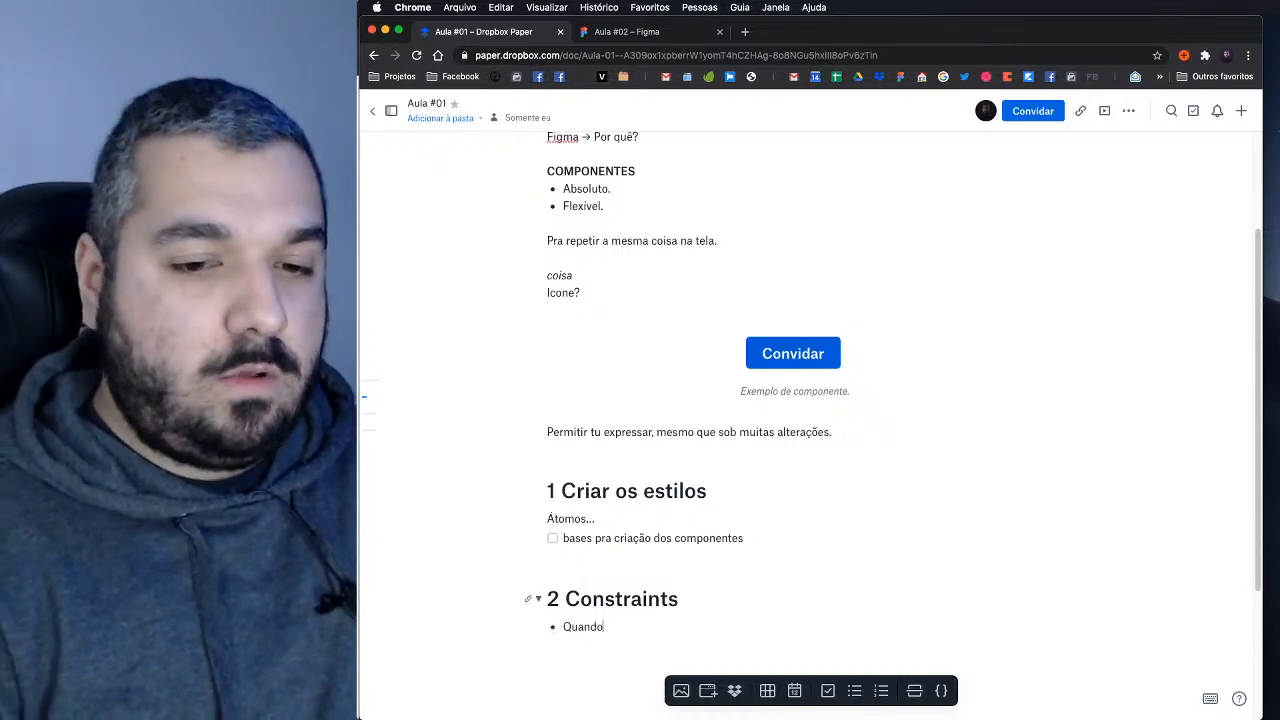
{"action": "type", "text": " eu mudo o taman"}
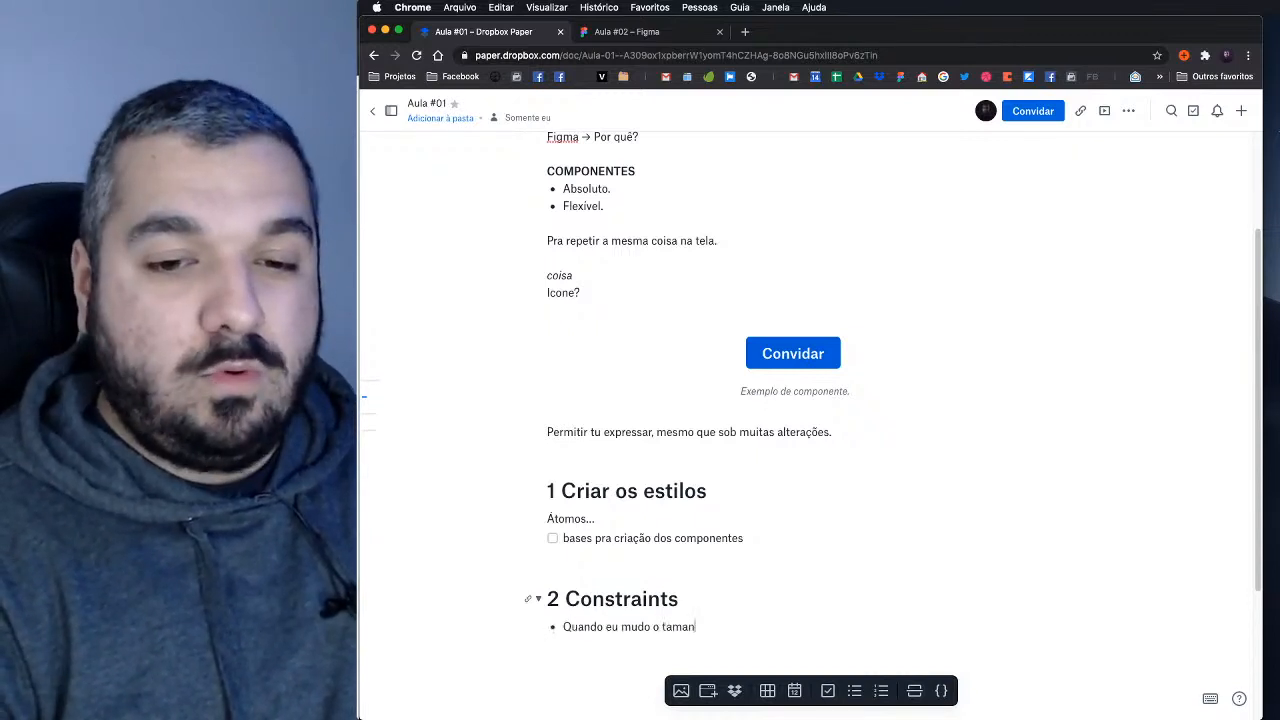
{"action": "type", "text": "ho do pai, c"}
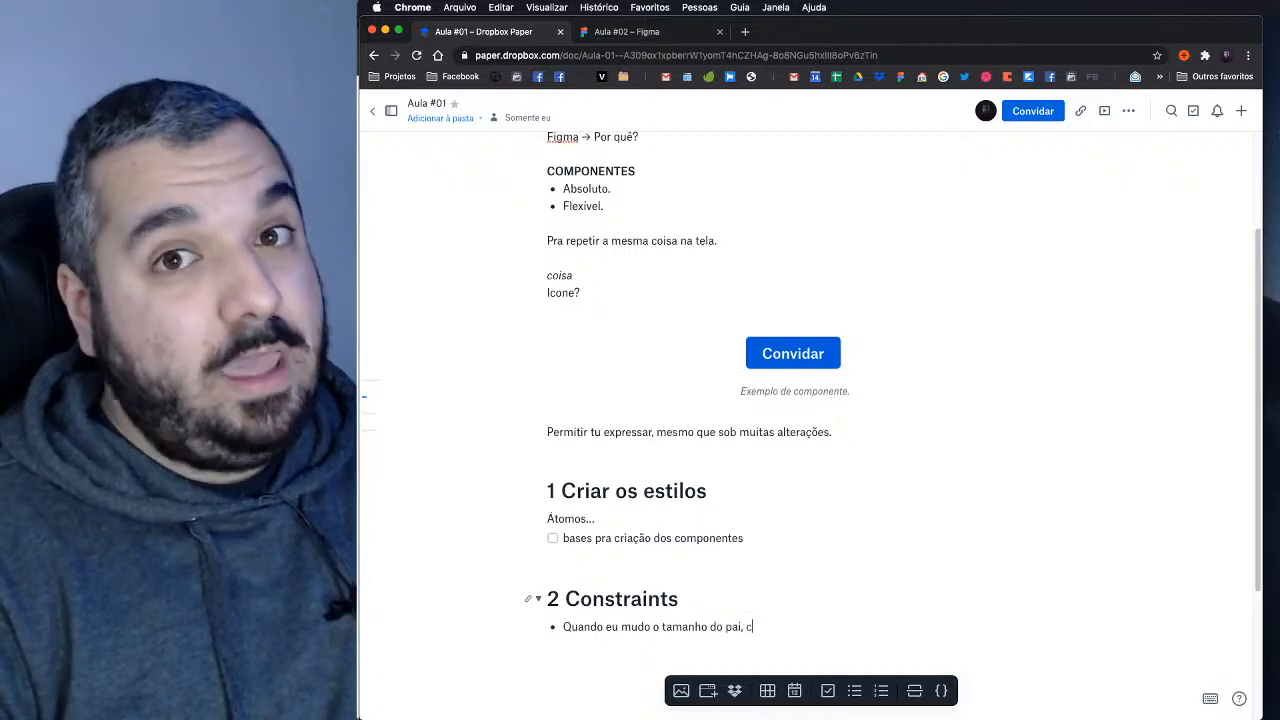
{"action": "type", "text": "omo os filhos se "}
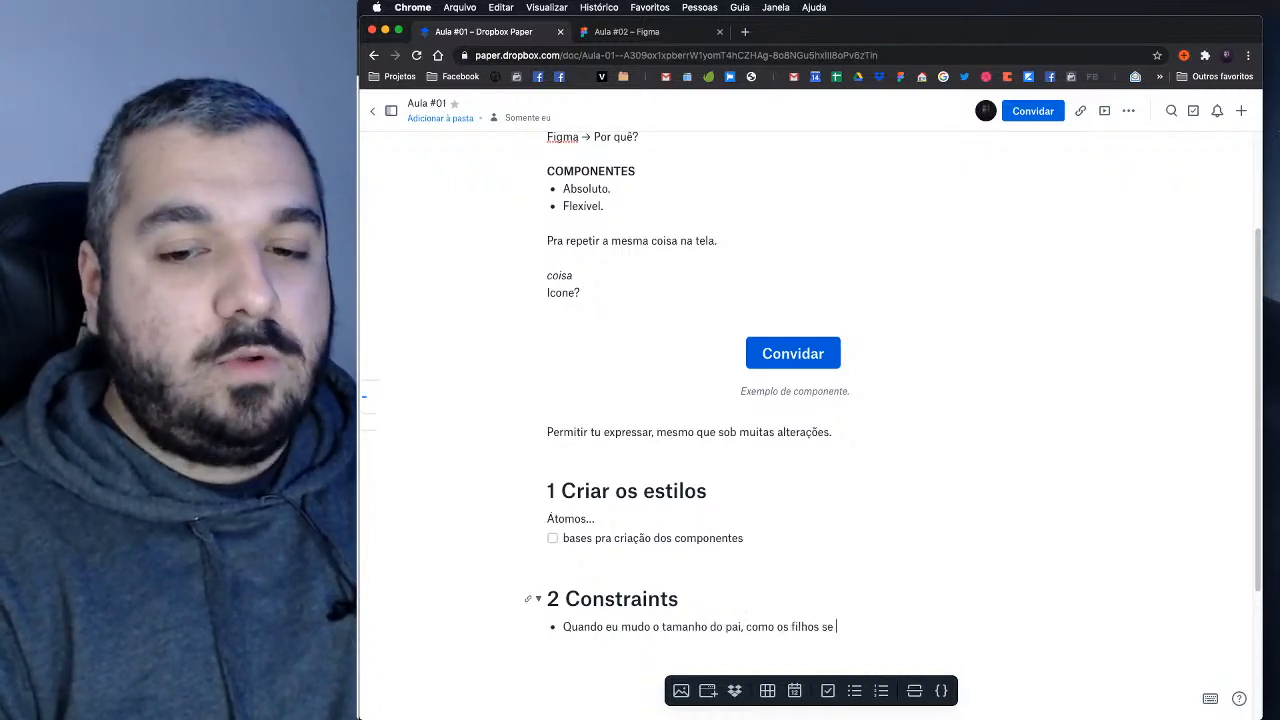
{"action": "type", "text": "com"}
{"action": "type", "text": "portam?"}
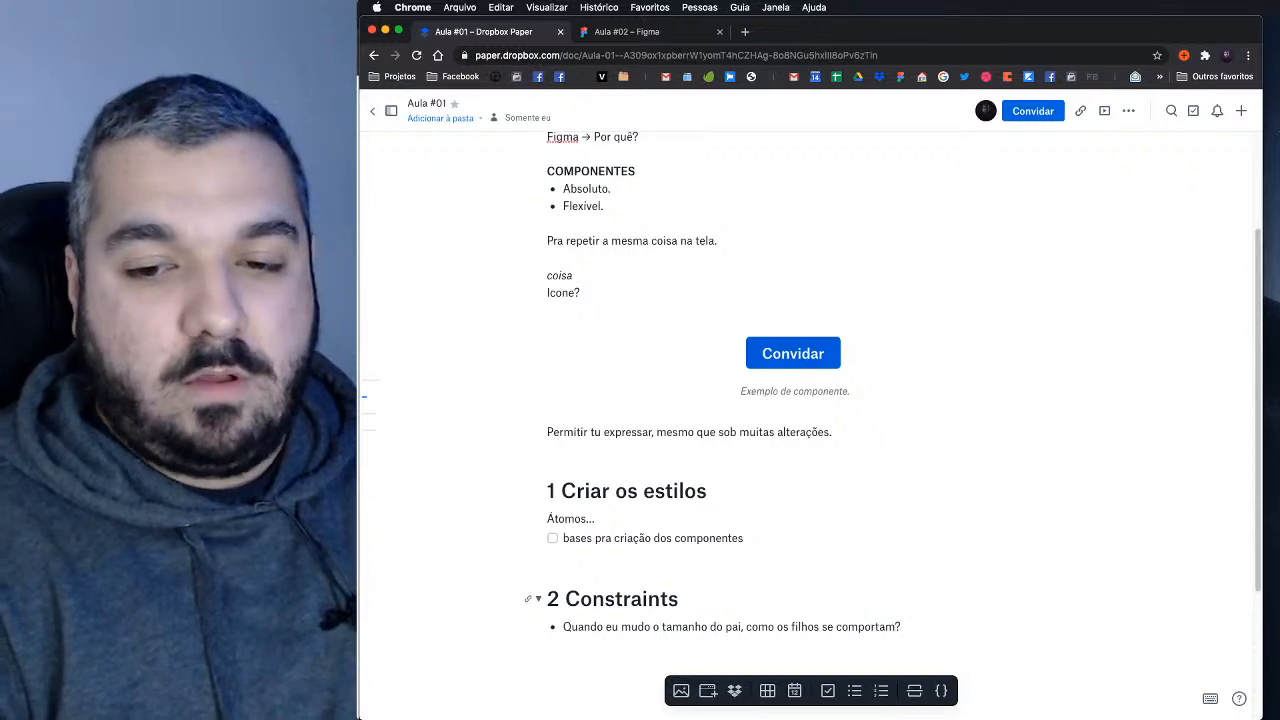
{"action": "key", "text": "super+equal"}
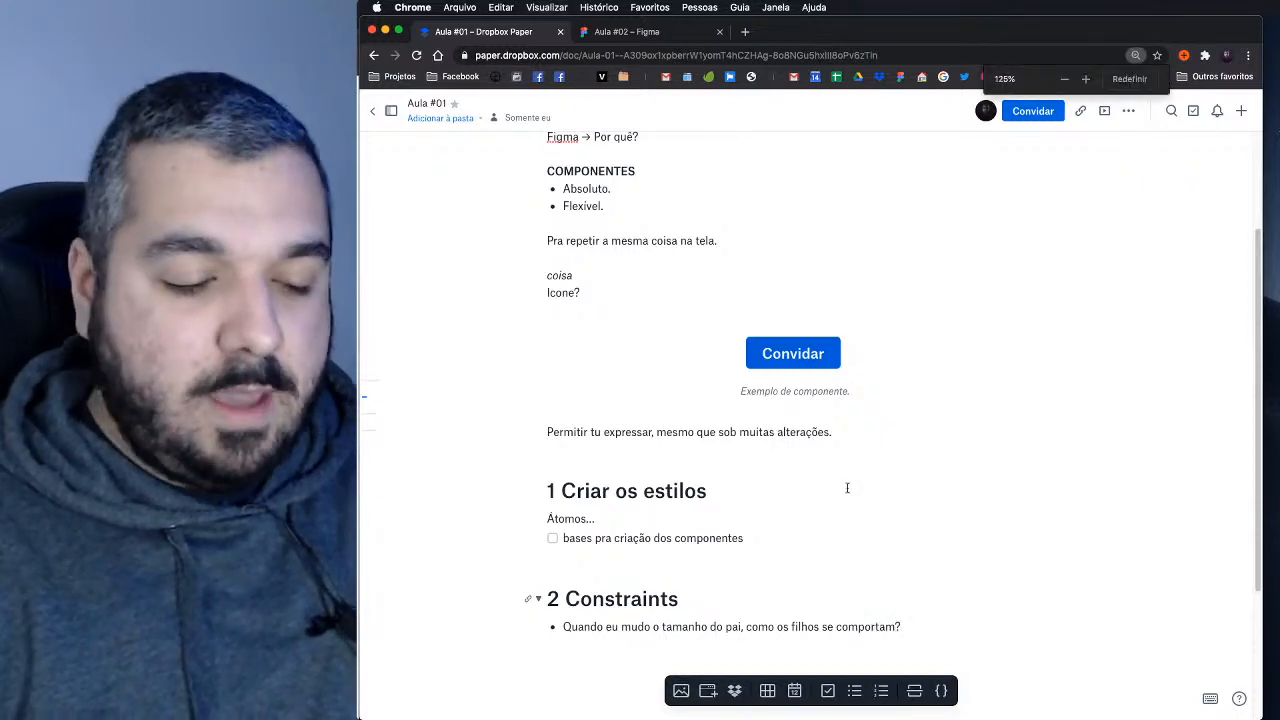
{"action": "key", "text": "super+equal"}
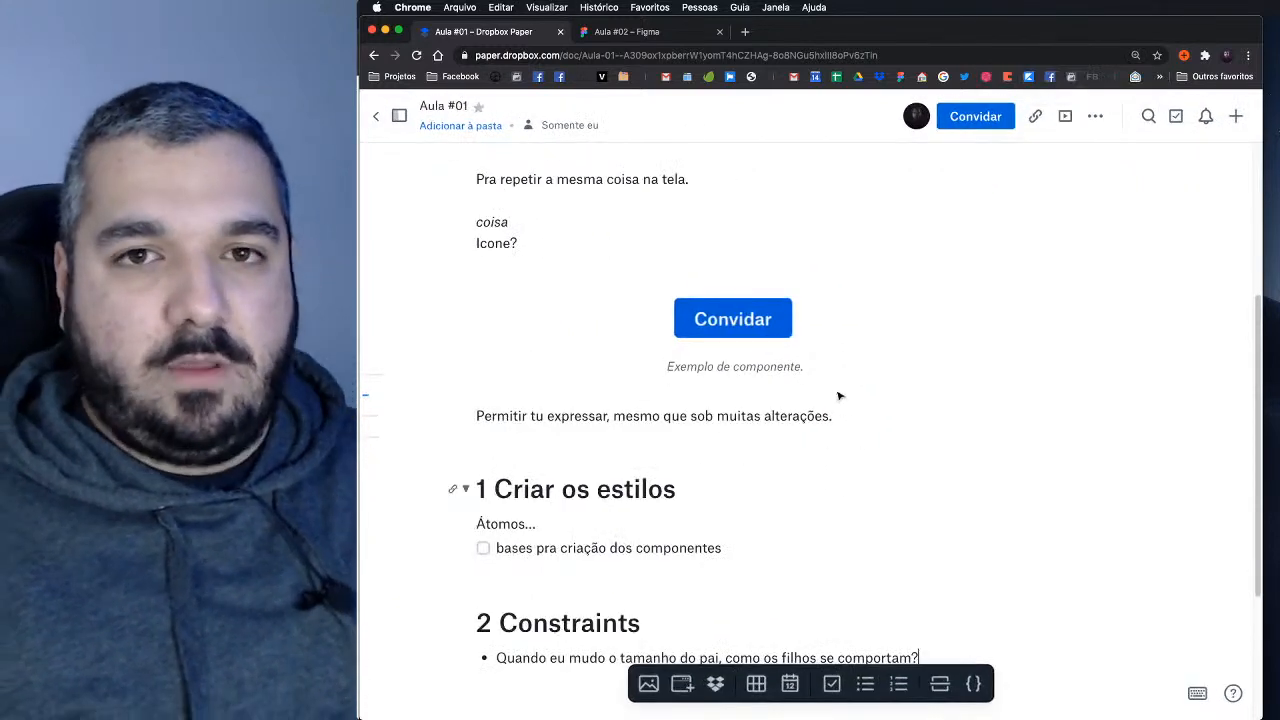
Step: Switch to the Aula #02 Figma file and inspect the Convidar label's constraints and its parent component's properties
{"action": "key", "text": "ctrl+Tab"}
{"action": "double_click", "coordinate": [826, 364]}
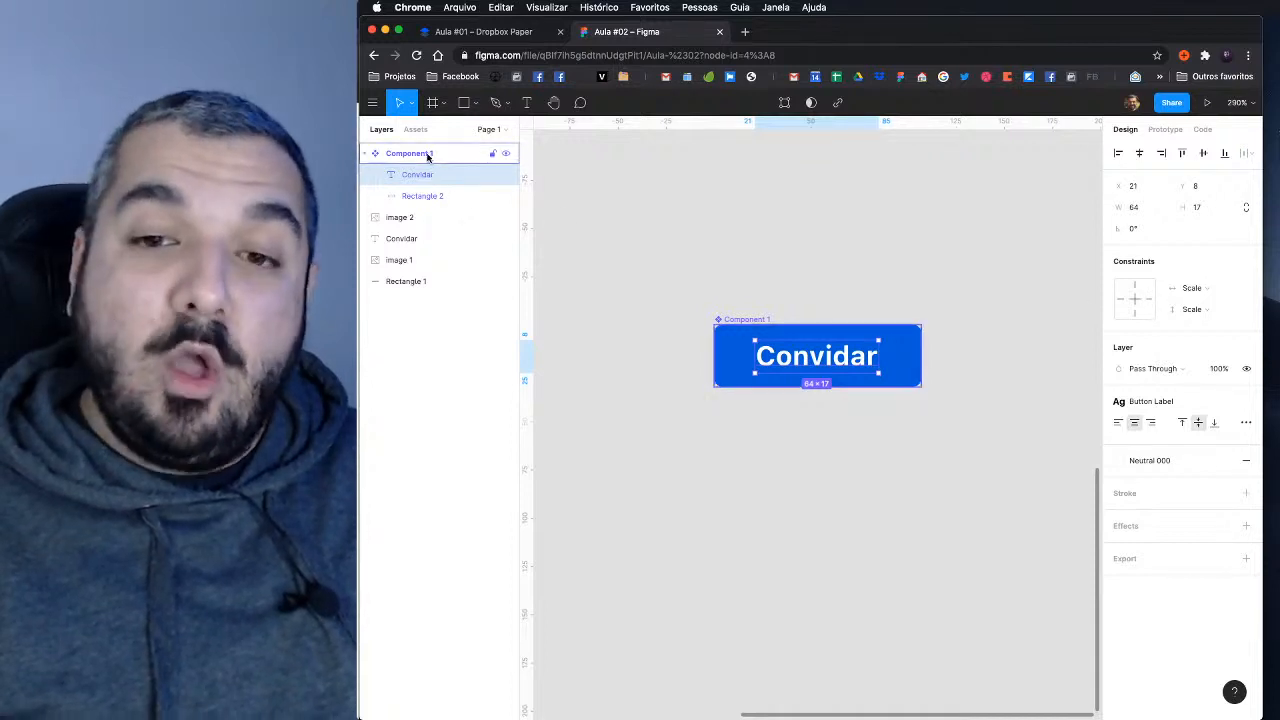
{"action": "left_click", "coordinate": [427, 156]}
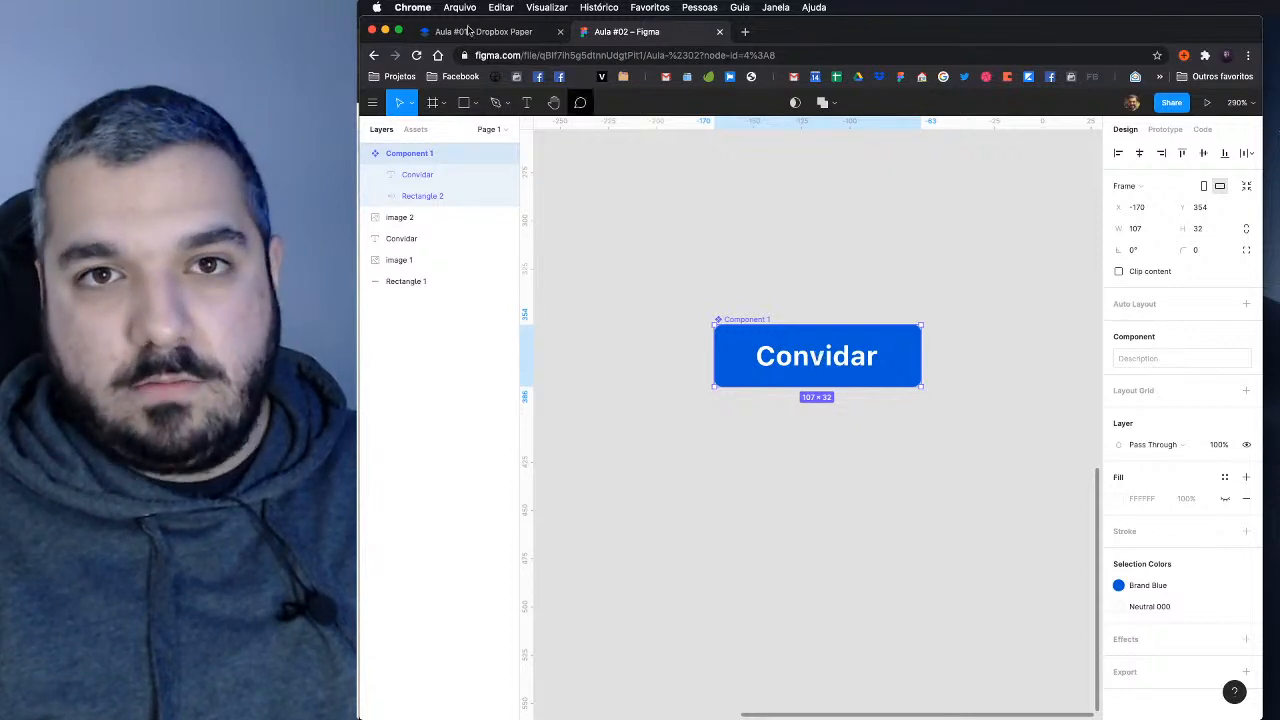
Step: Switch back to the Aula #01 Dropbox Paper document and add the heading "3 Auto layout" below the Constraints bullet
{"action": "left_click", "coordinate": [463, 34]}
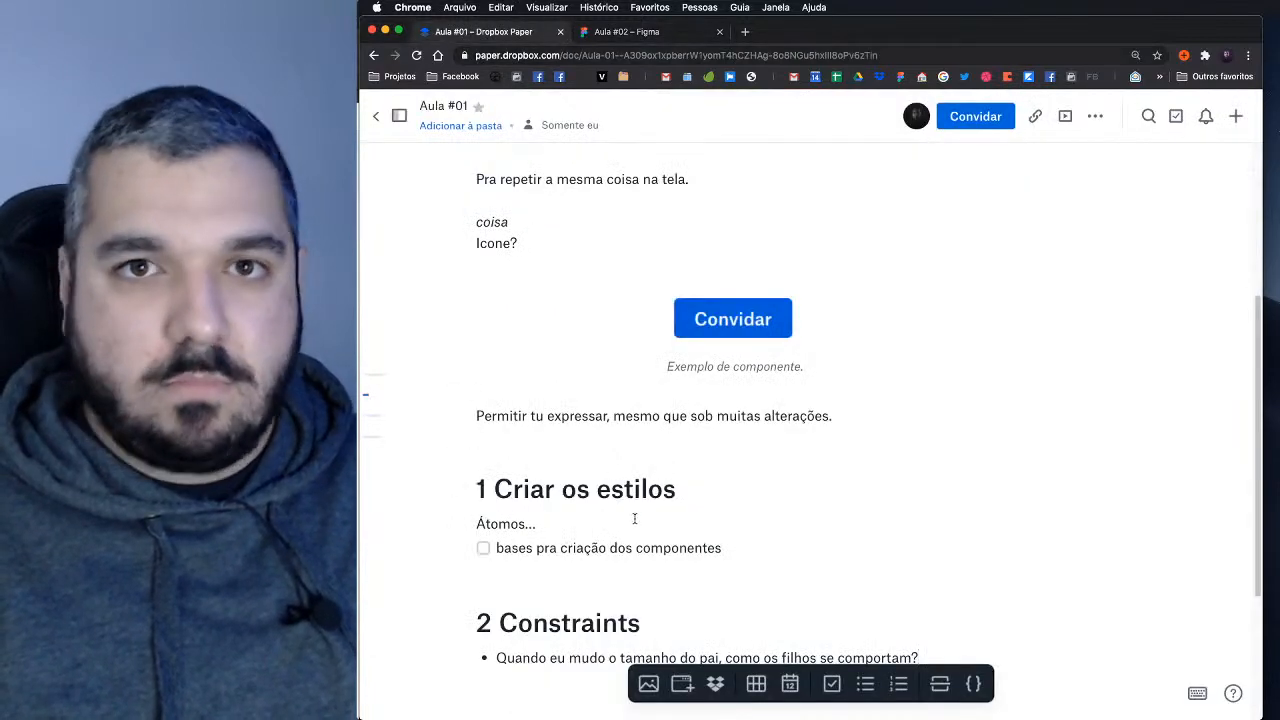
{"action": "scroll", "coordinate": [572, 550], "scroll_direction": "down", "scroll_amount": 3}
{"action": "left_click", "coordinate": [572, 563]}
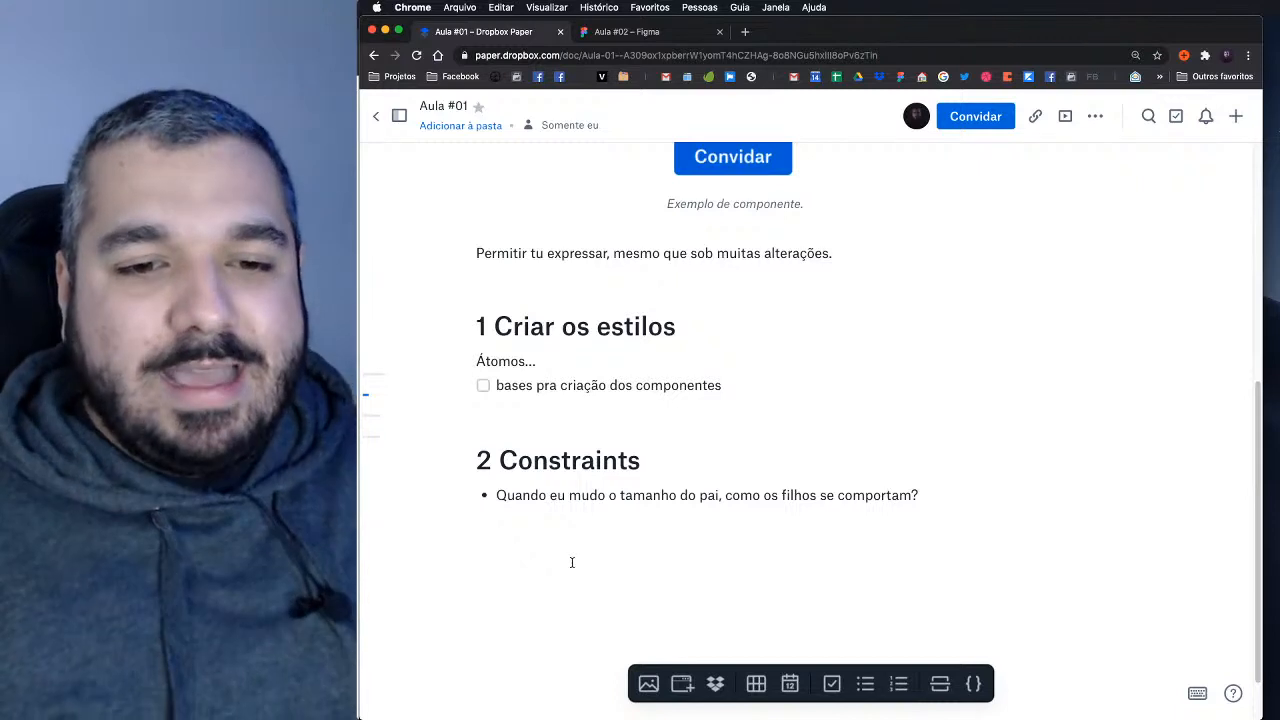
{"action": "key", "text": "Return"}
{"action": "type", "text": "#"}
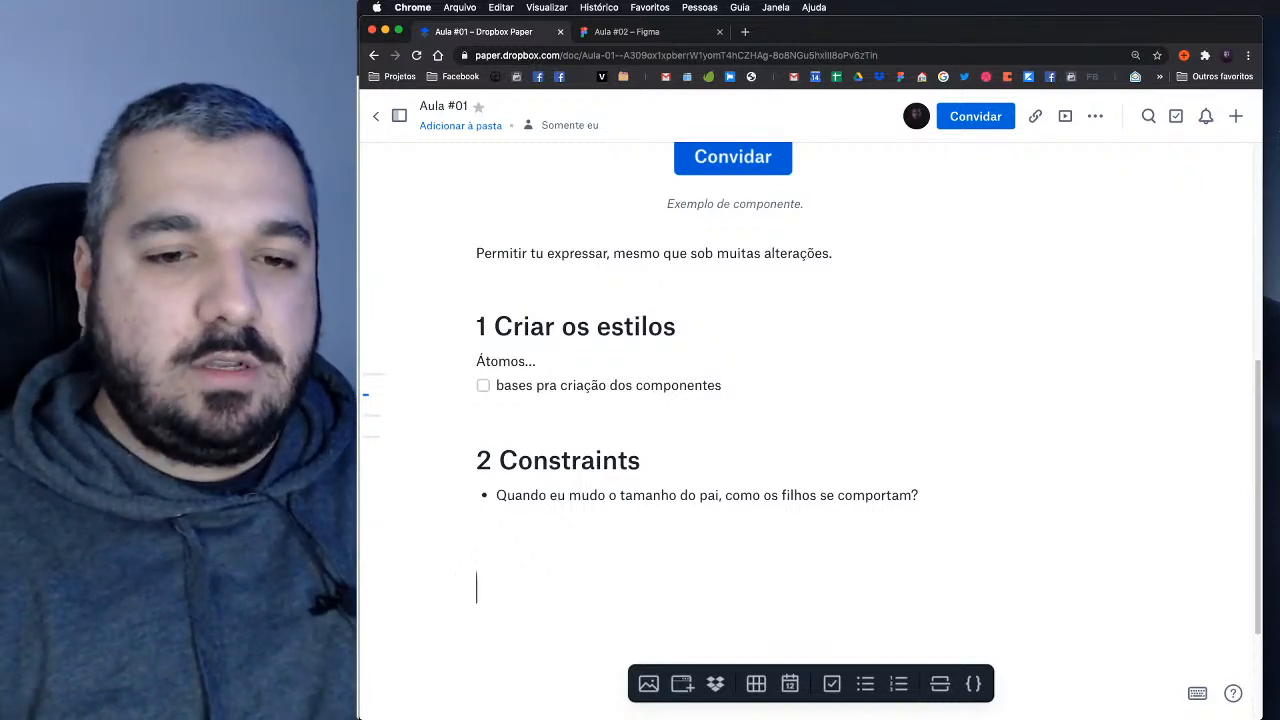
{"action": "type", "text": " 3 Aut"}
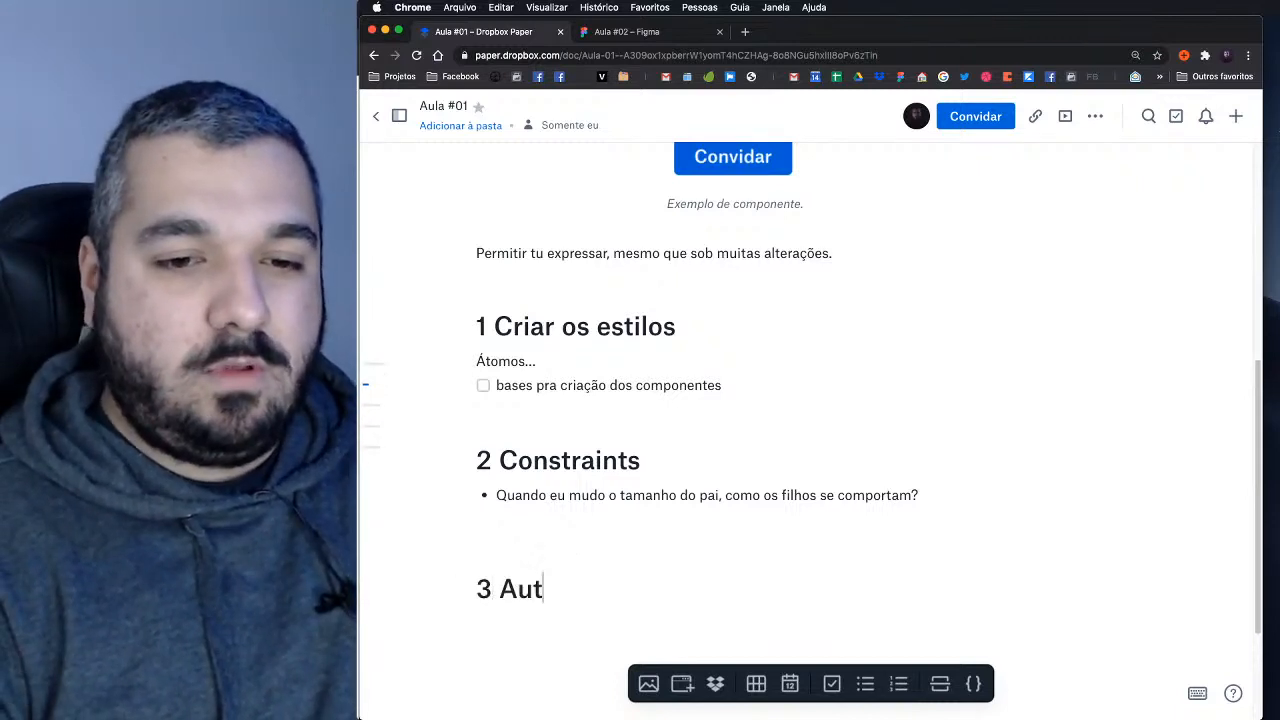
{"action": "type", "text": "o layout"}
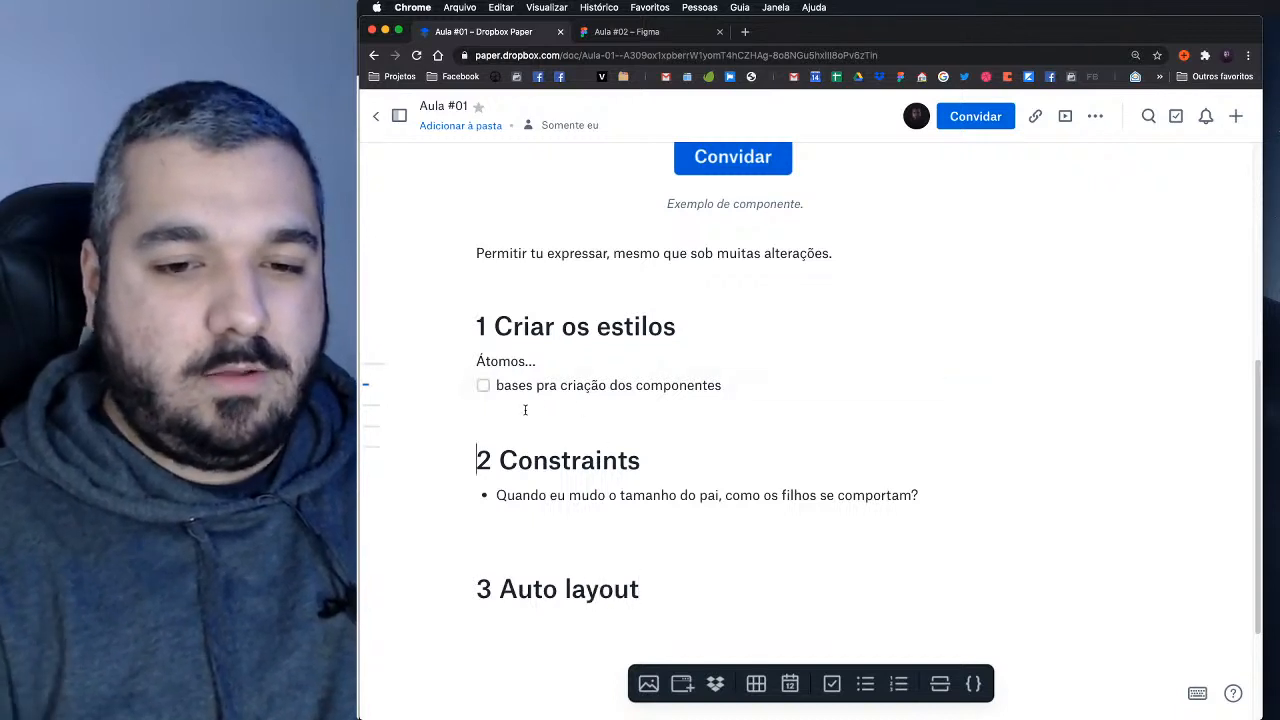
Step: Renumber the "Criar os estilos" heading to 0 and add the heading "1 Como estruturar componentes" above the Constraints heading
{"action": "left_click_drag", "start_coordinate": [497, 326], "coordinate": [476, 326]}
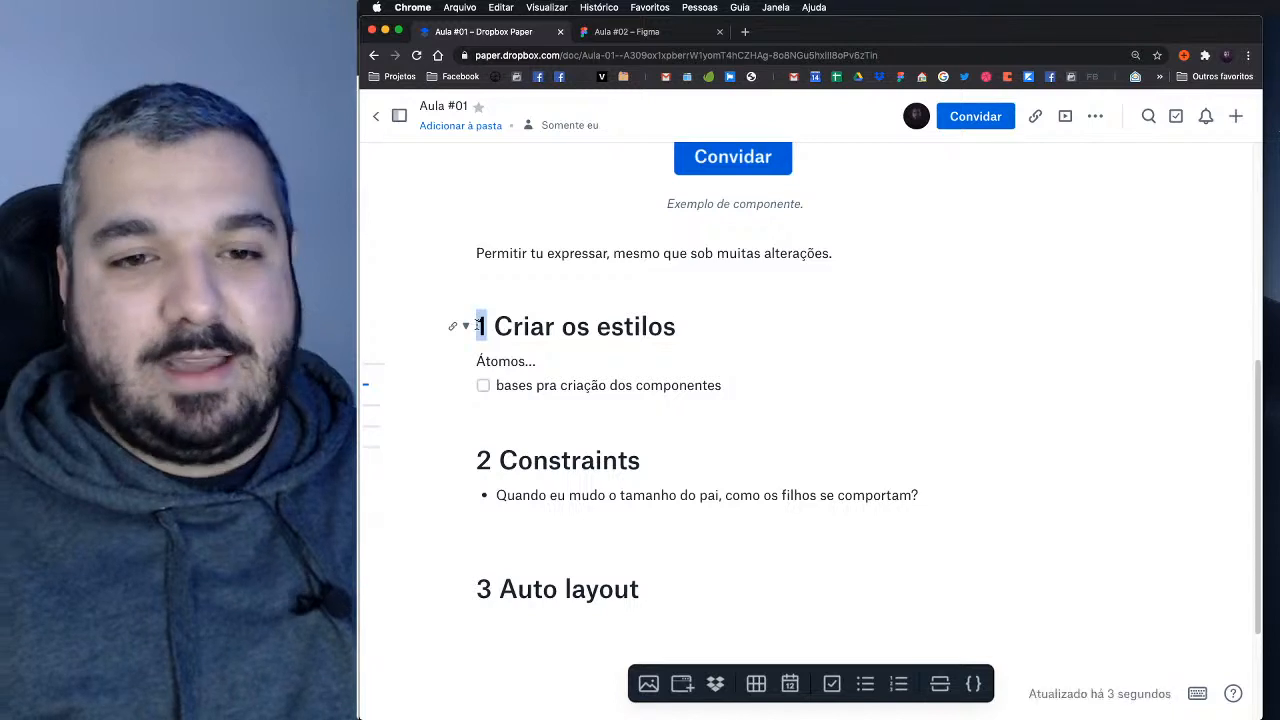
{"action": "type", "text": "0"}
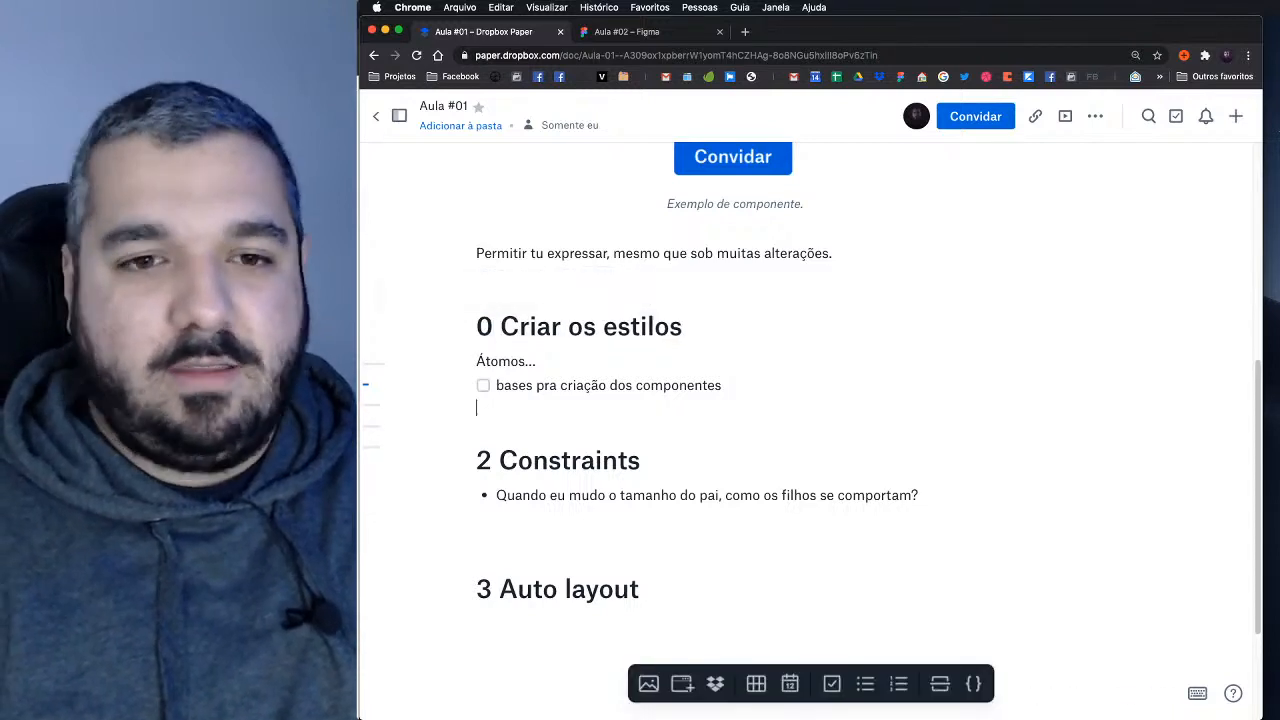
{"action": "key", "text": "Return"}
{"action": "key", "text": "Return"}
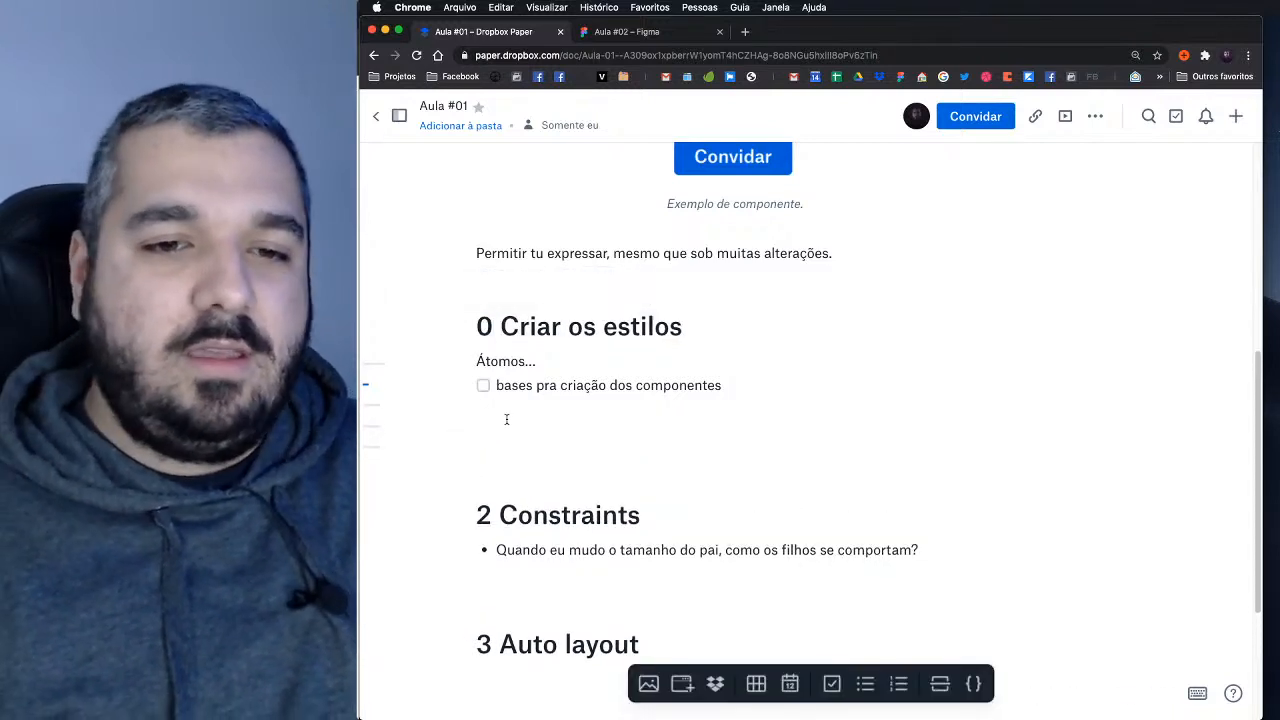
{"action": "type", "text": "Como es"}
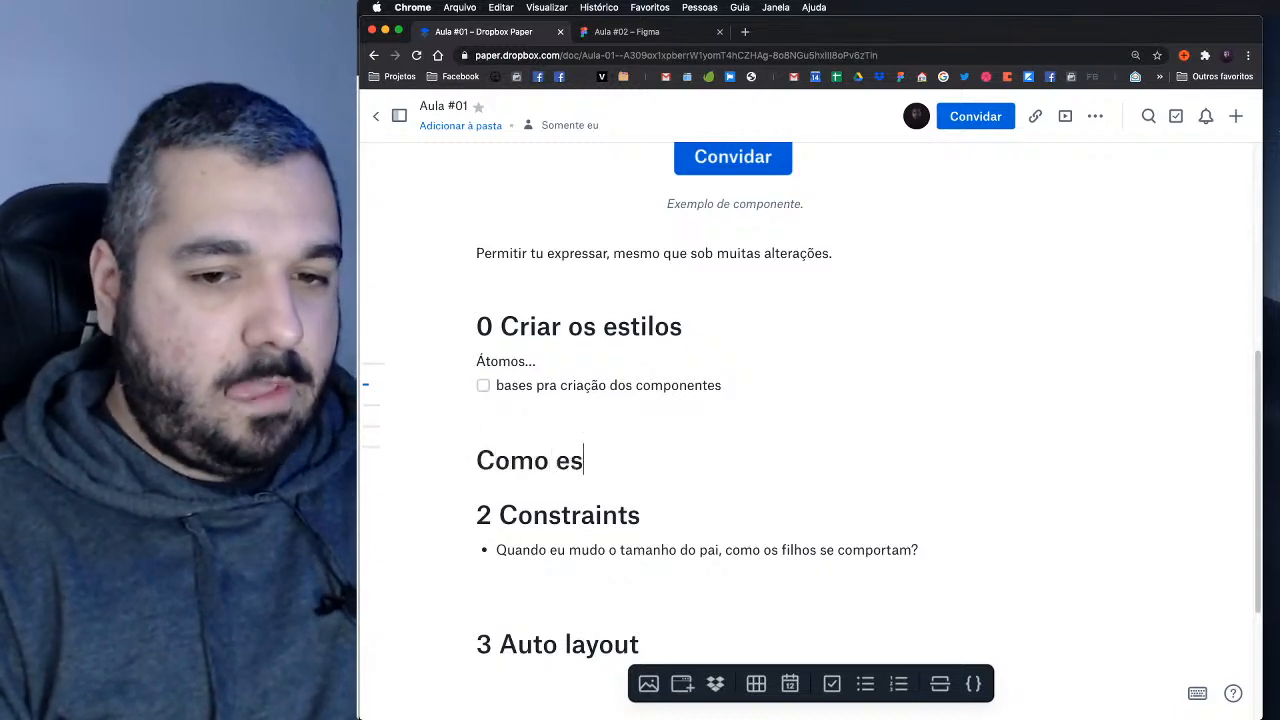
{"action": "type", "text": "truturar compo"}
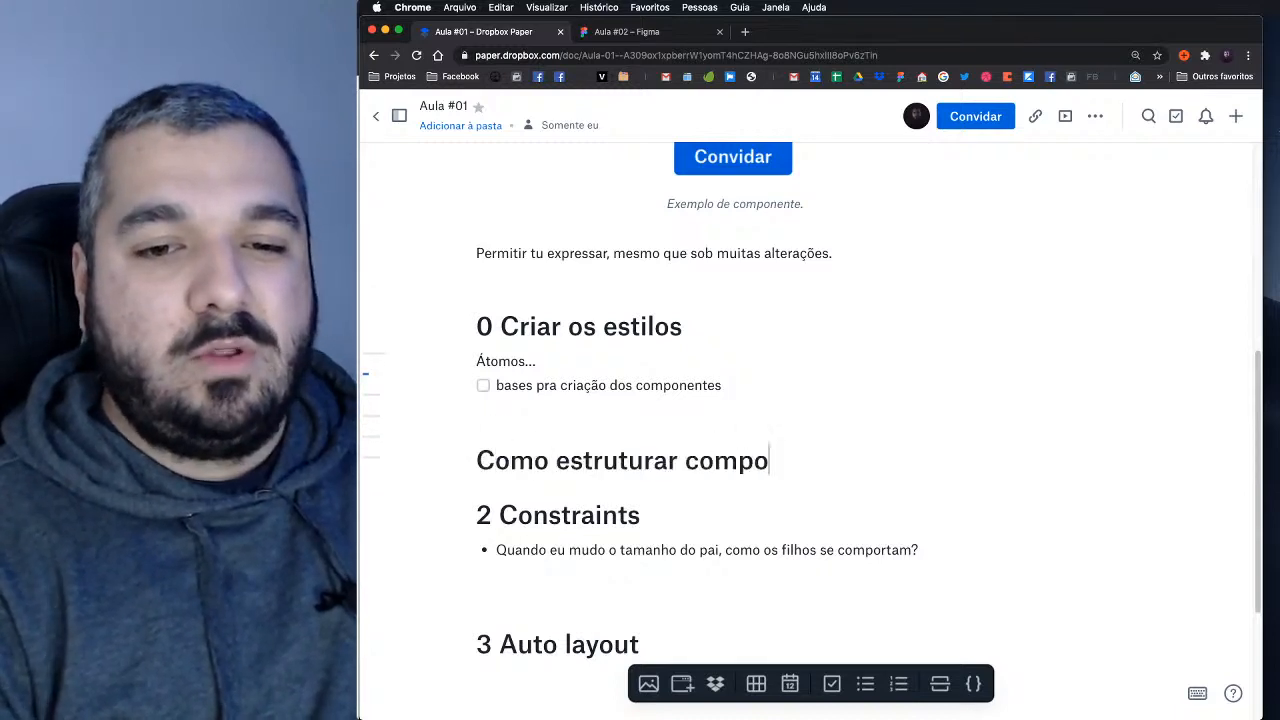
{"action": "type", "text": "nentes"}
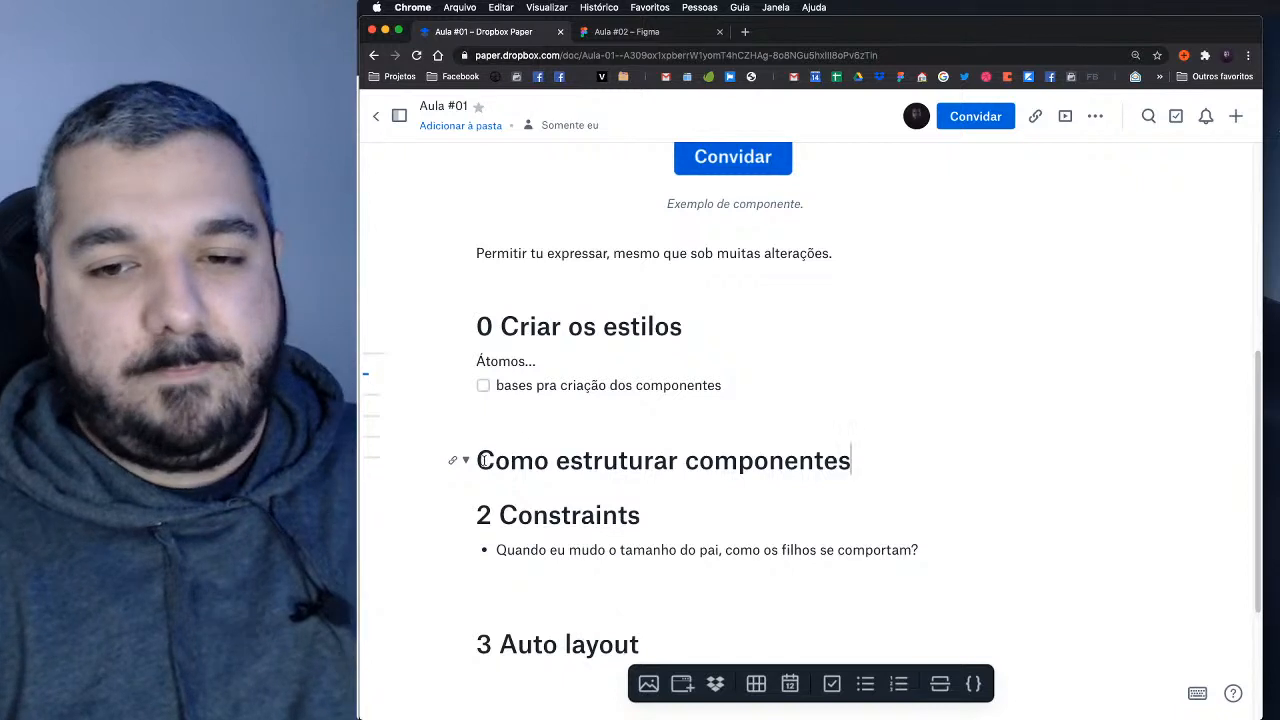
{"action": "type", "text": "1"}
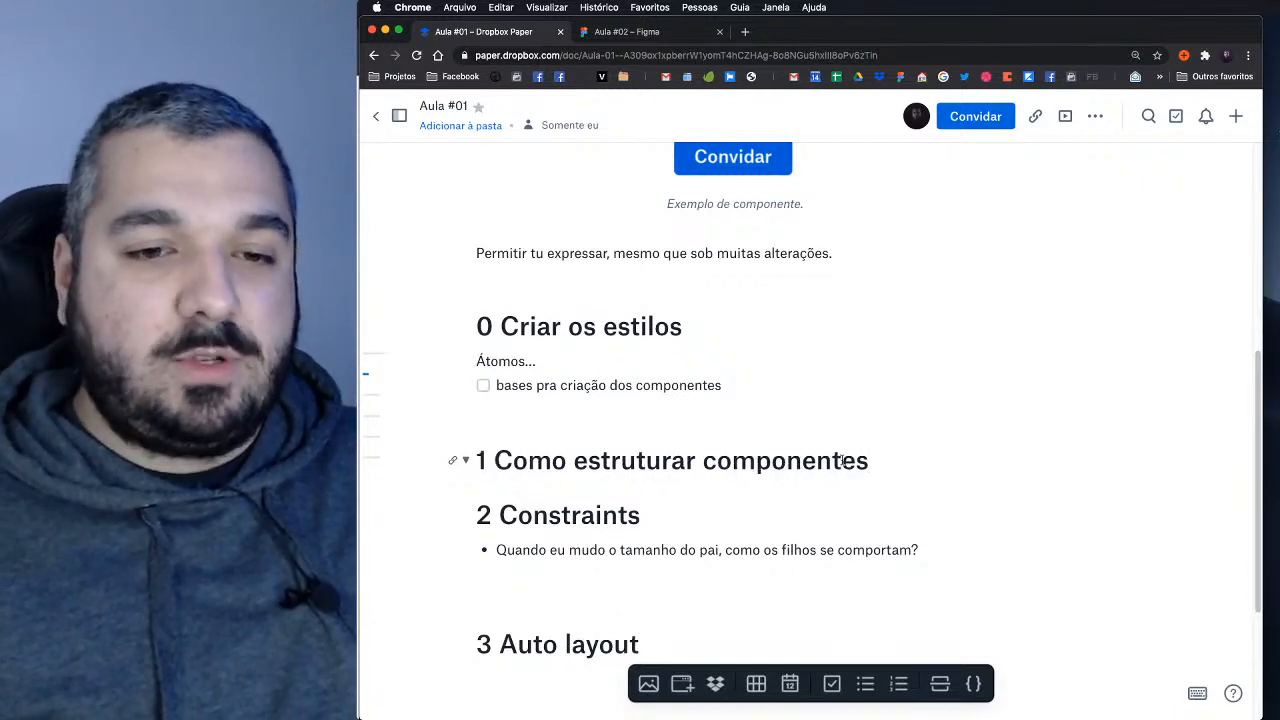
Step: Start an empty bullet under "1 Como estruturar componentes" and another under "3 Auto layout"
{"action": "left_click", "coordinate": [867, 460]}
{"action": "key", "text": "Return"}
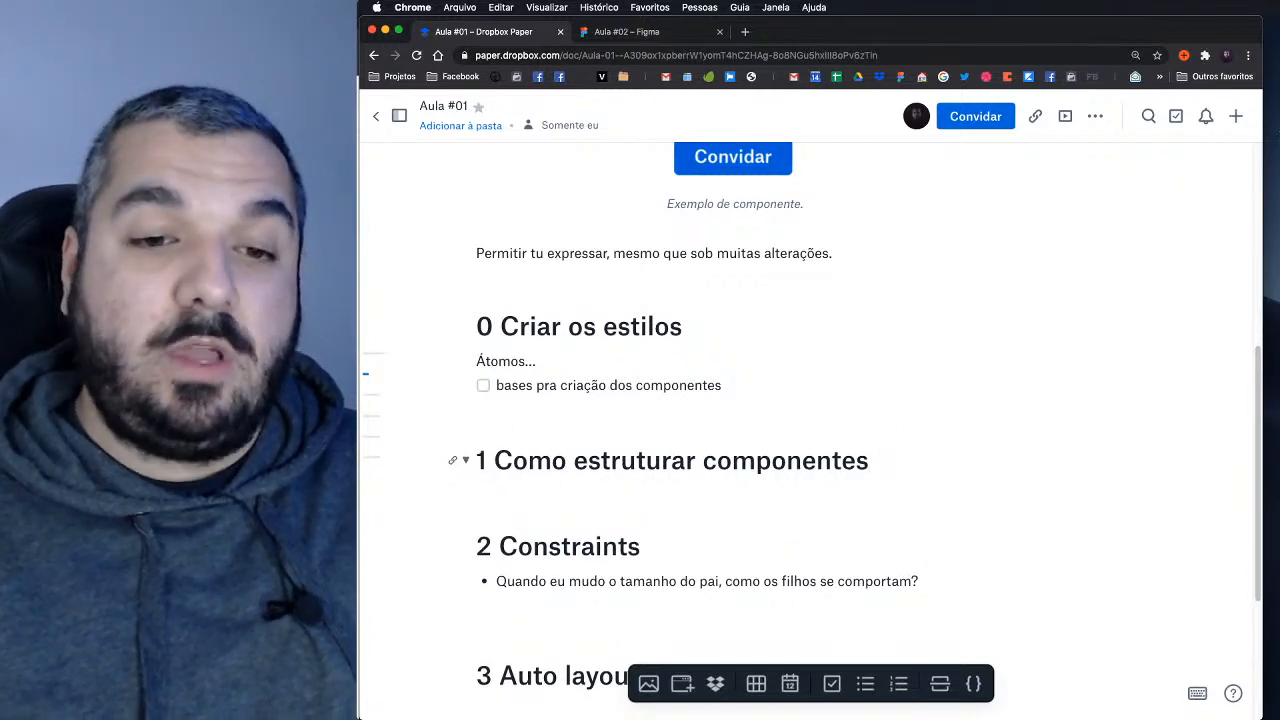
{"action": "scroll", "coordinate": [856, 324], "scroll_direction": "down", "scroll_amount": 3}
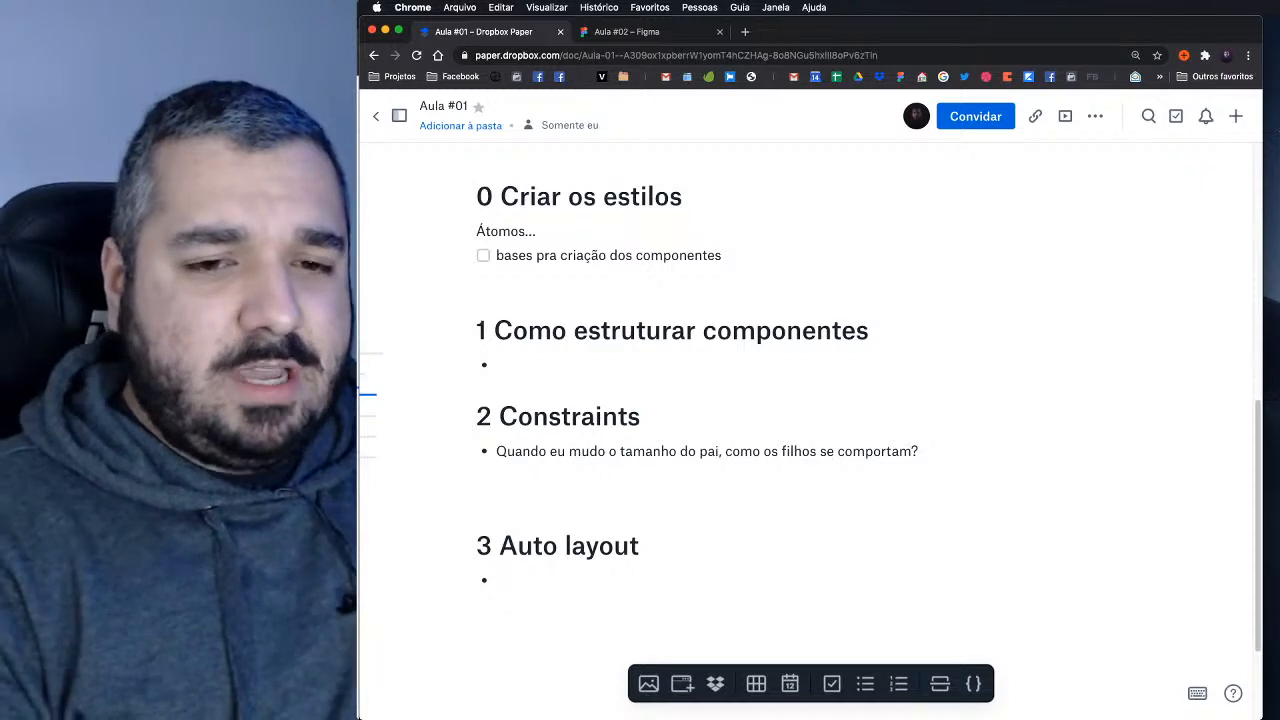
Step: Copy the Constraints bullet's sentence into the empty bullet under "3 Auto layout" and remove one blank line above that heading
{"action": "triple_click", "coordinate": [604, 455]}
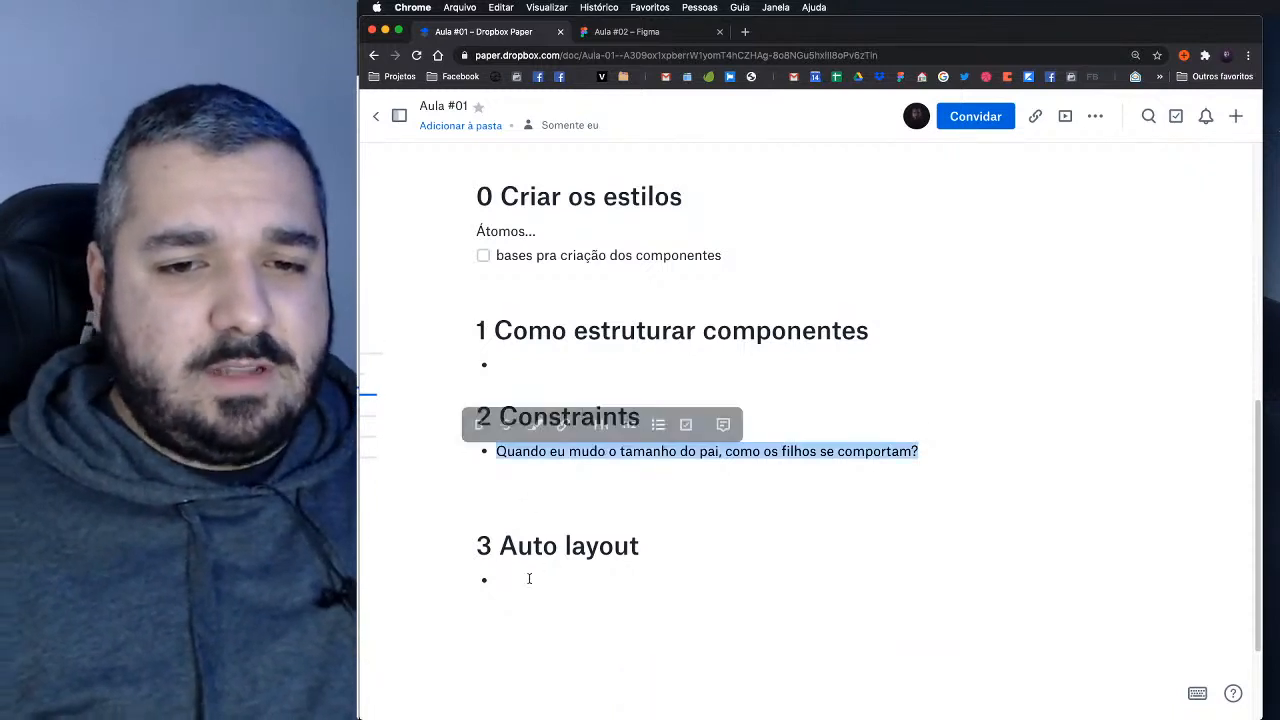
{"action": "key", "text": "ctrl+c"}
{"action": "left_click", "coordinate": [529, 578]}
{"action": "key", "text": "ctrl+v"}
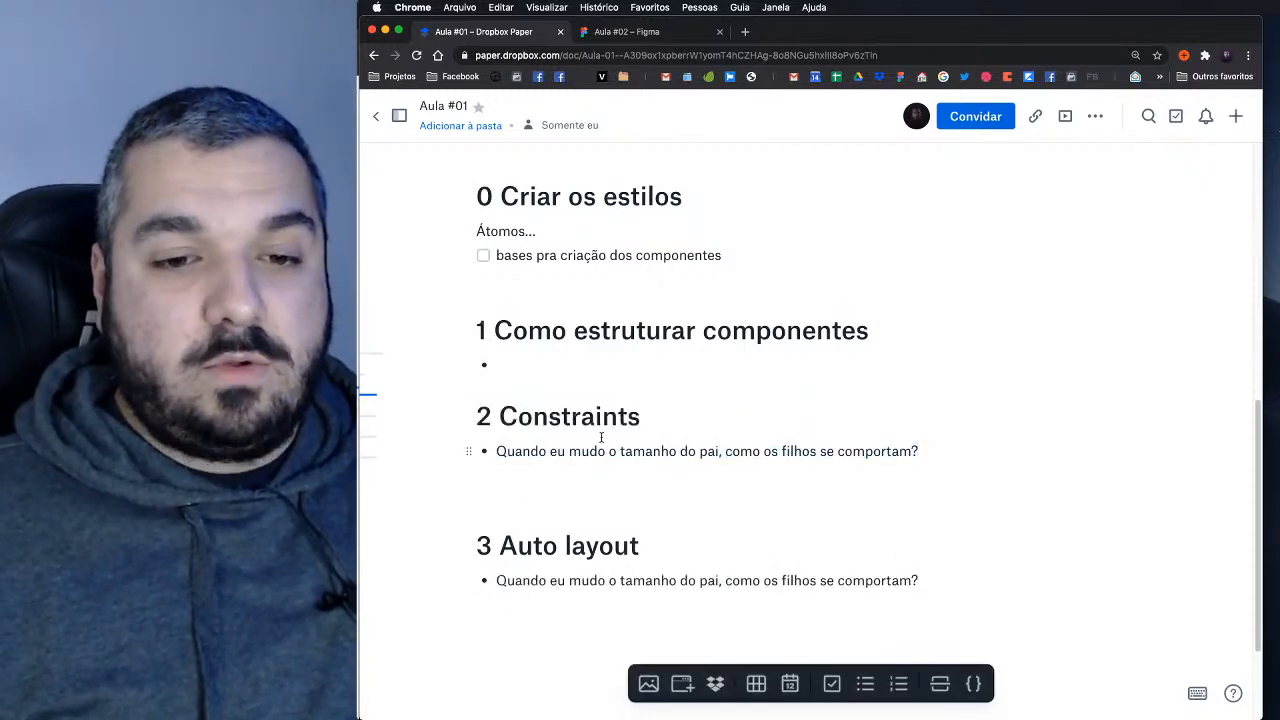
{"action": "key", "text": "Delete"}
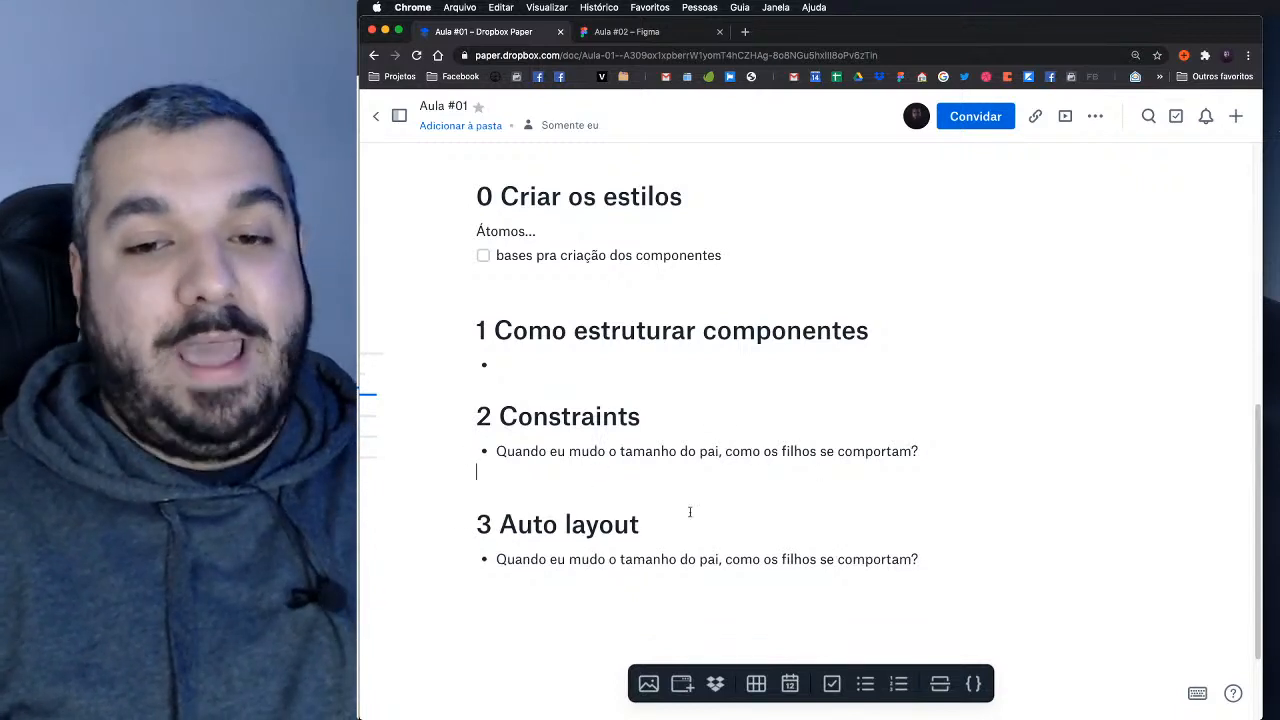
Step: Reword the Auto layout bullet to ask how the parent behaves when the child's size changes, deleting the leftover copied text
{"action": "left_click_drag", "start_coordinate": [596, 559], "coordinate": [691, 557]}
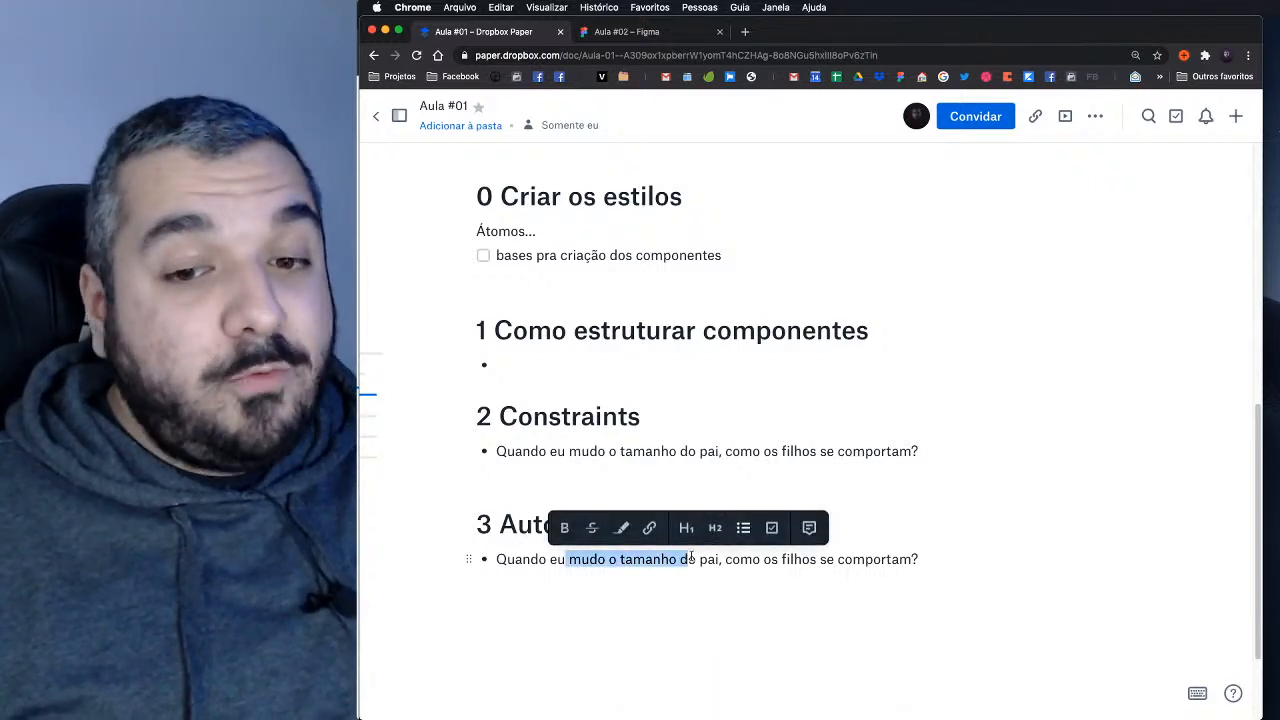
{"action": "key", "text": "BackSpace"}
{"action": "type", "text": "do o tamhno doi filh"}
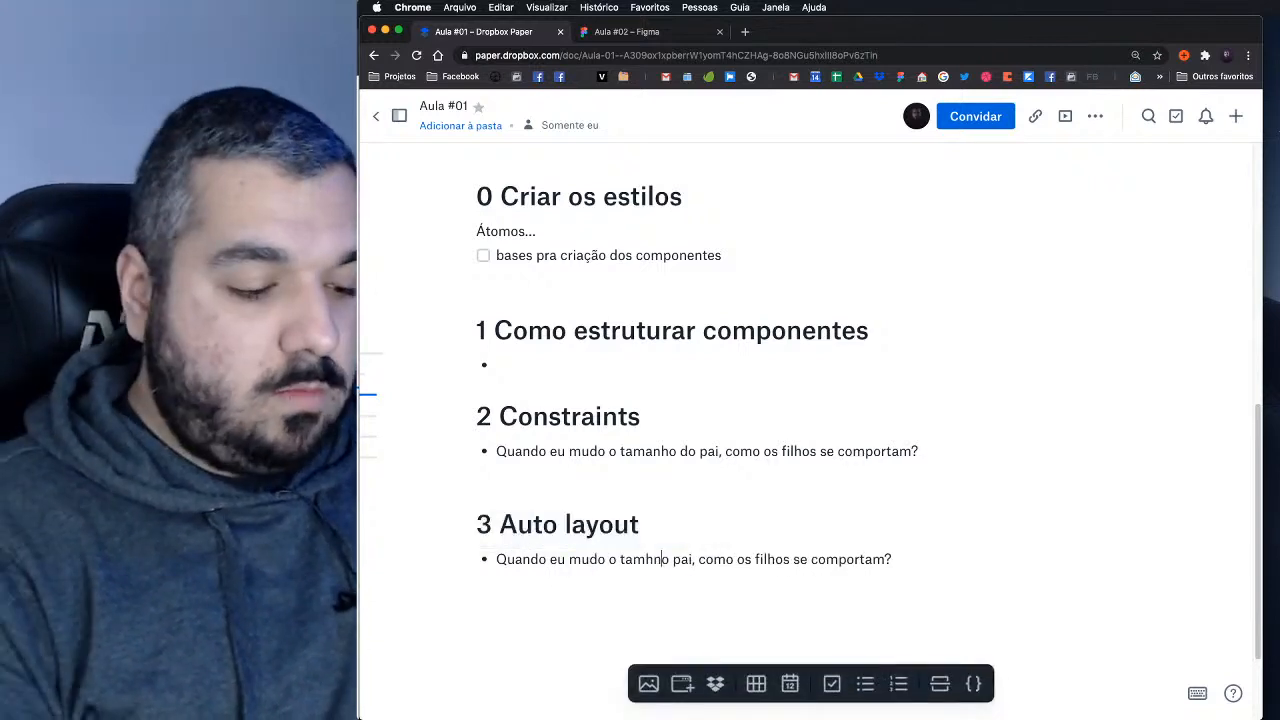
{"action": "type", "text": "i, como o pai se"}
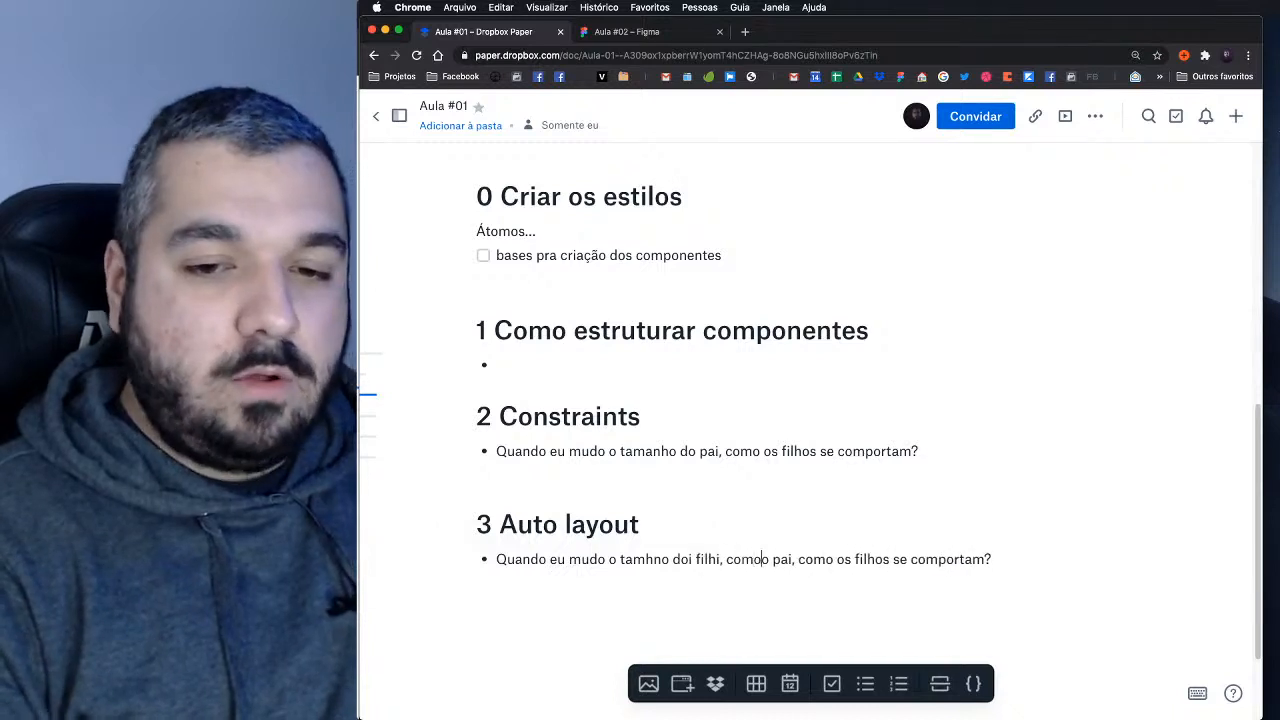
{"action": "type", "text": " comporta?"}
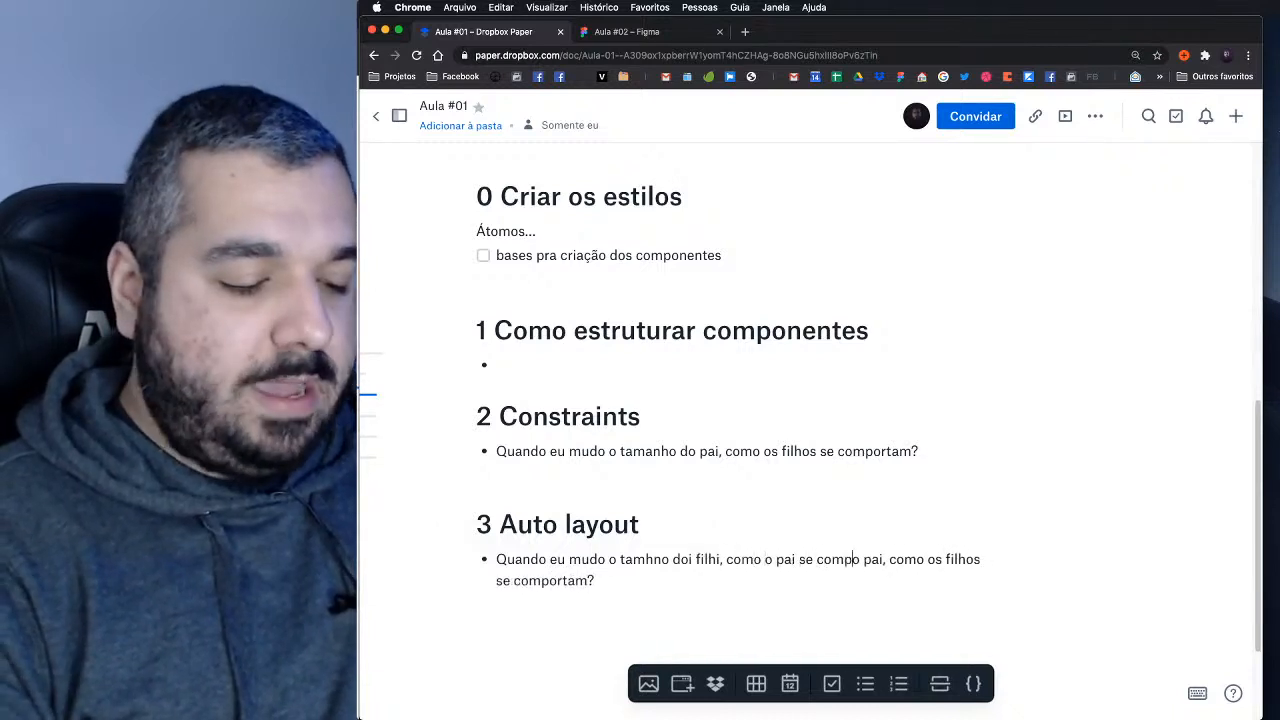
{"action": "key", "text": "super+shift+Down"}
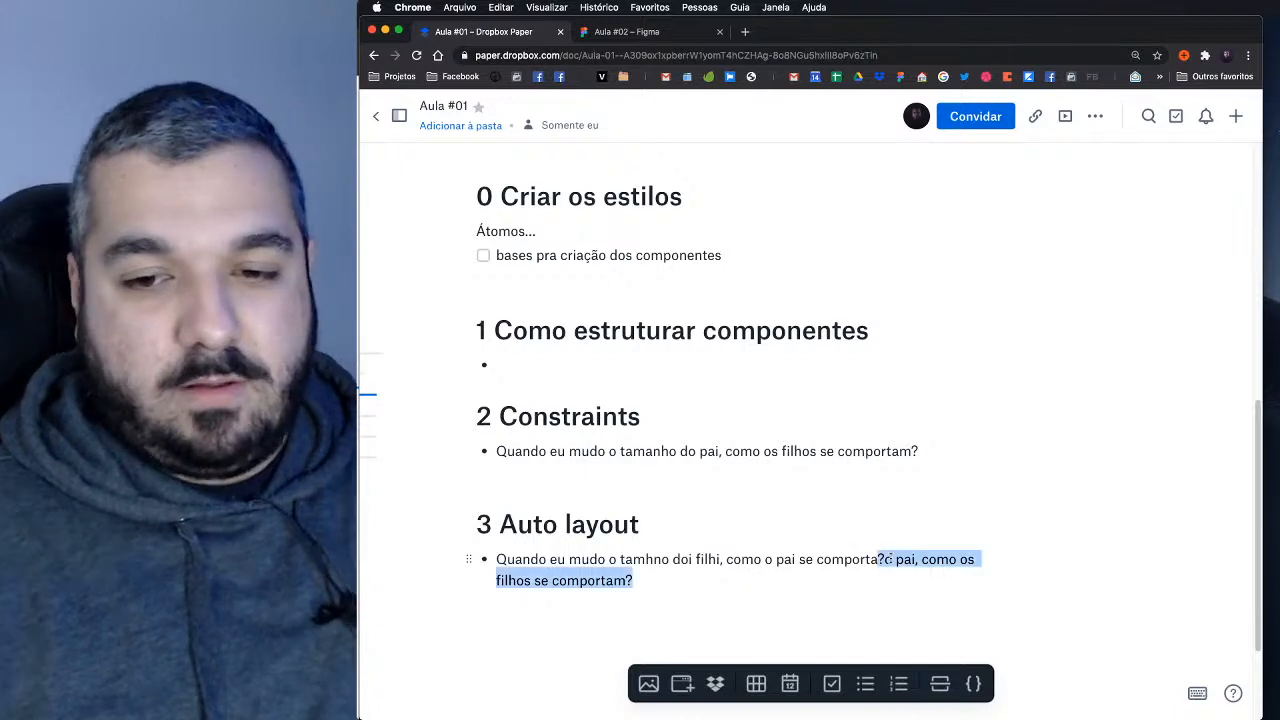
{"action": "key", "text": "BackSpace"}
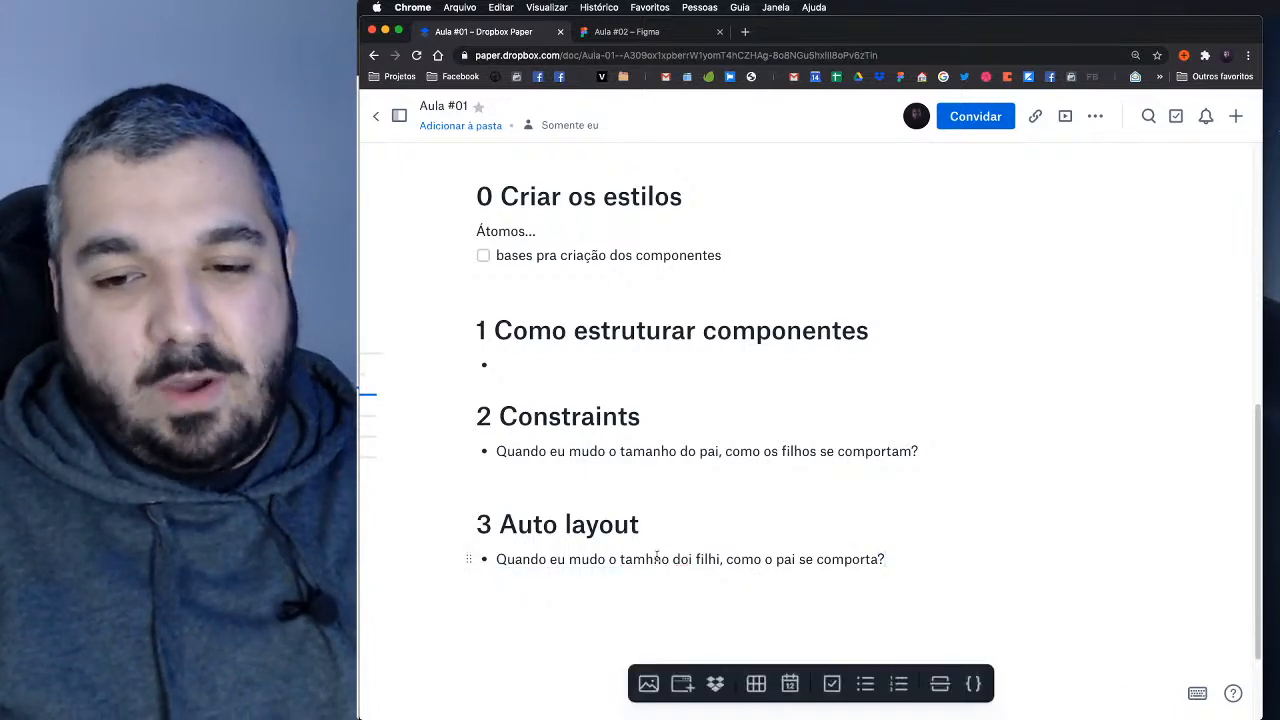
Step: Correct the typos in the Auto layout bullet to read "Quando eu mudo o tamanho do filho, como o pai se comporta?"
{"action": "left_click", "coordinate": [645, 559]}
{"action": "type", "text": "an"}
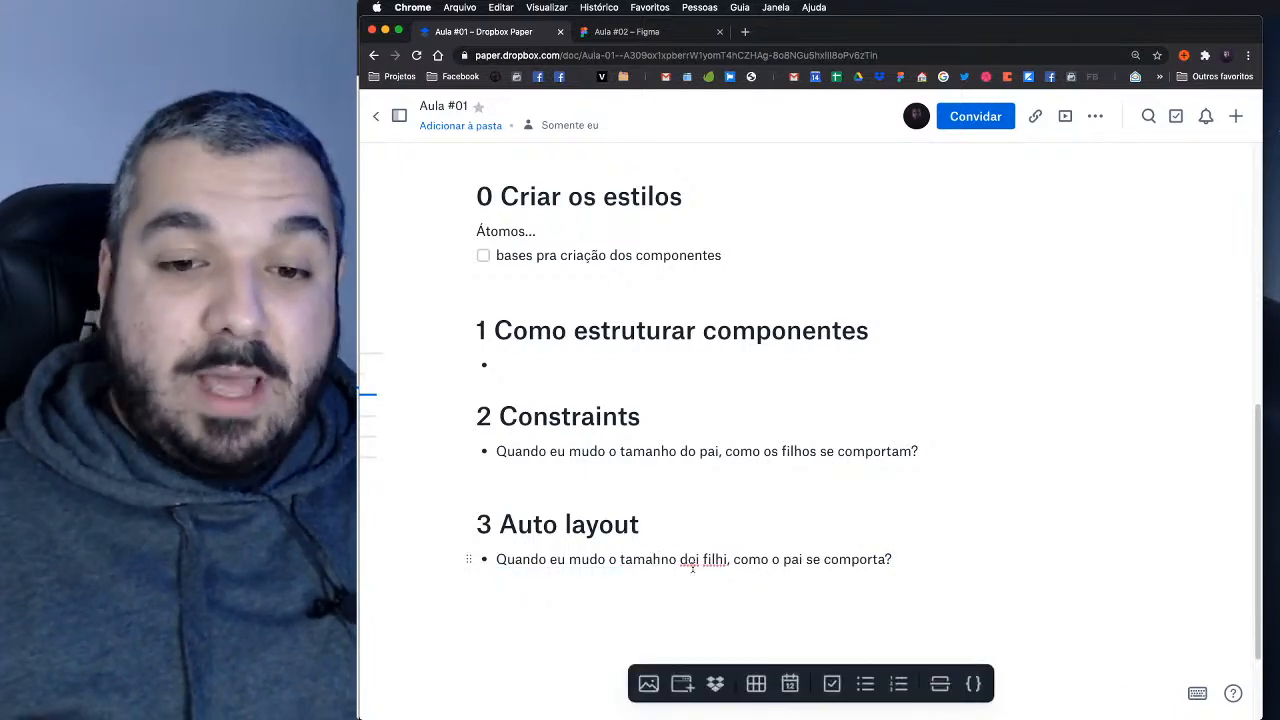
{"action": "key", "text": "BackSpace"}
{"action": "key", "text": "Right"}
{"action": "type", "text": "h"}
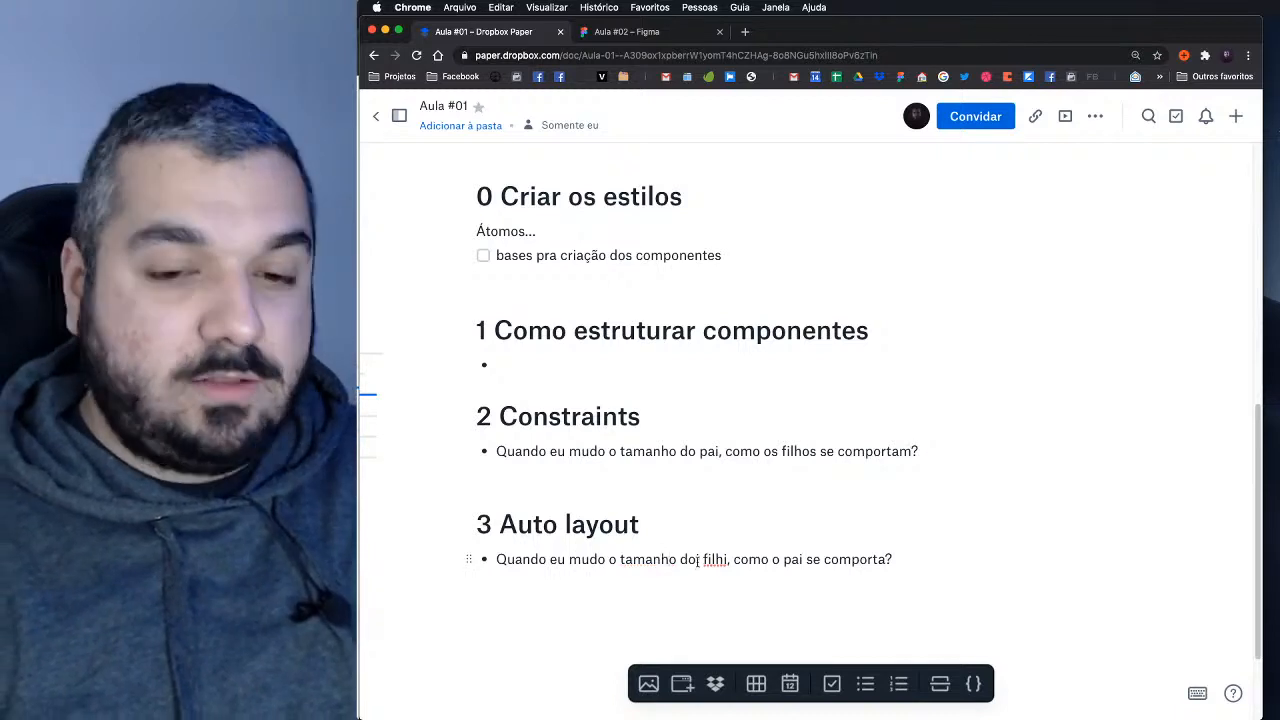
{"action": "key", "text": "BackSpace"}
{"action": "key", "text": "Right"}
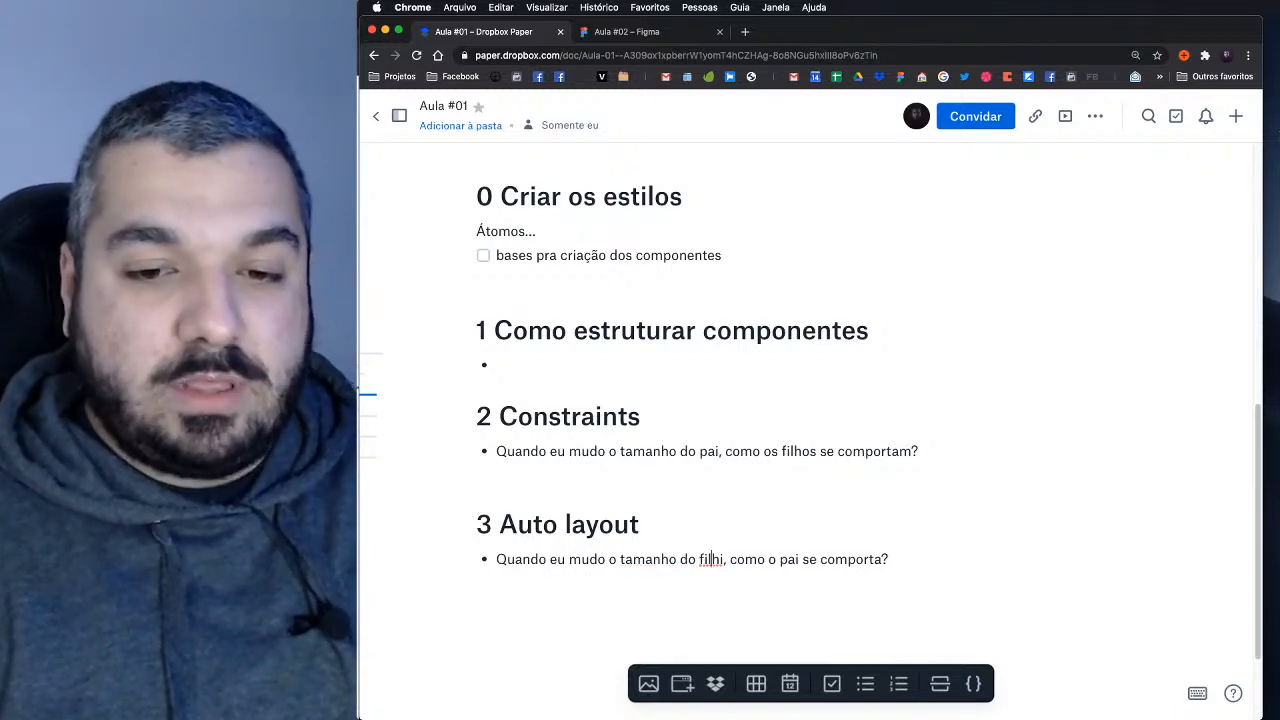
{"action": "key", "text": "BackSpace"}
{"action": "type", "text": "o"}
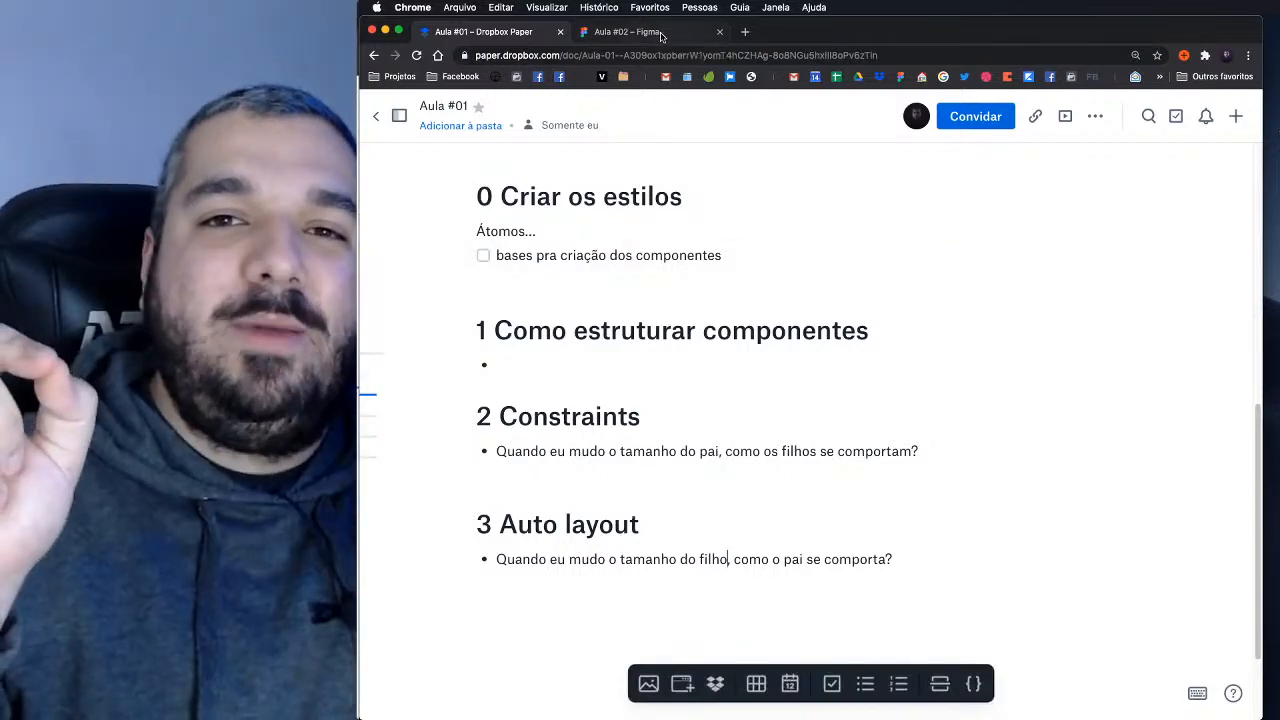
Step: Switch to the Aula #02 Figma file and place an instance of the Convidar component directly below the original
{"action": "left_click", "coordinate": [660, 33]}
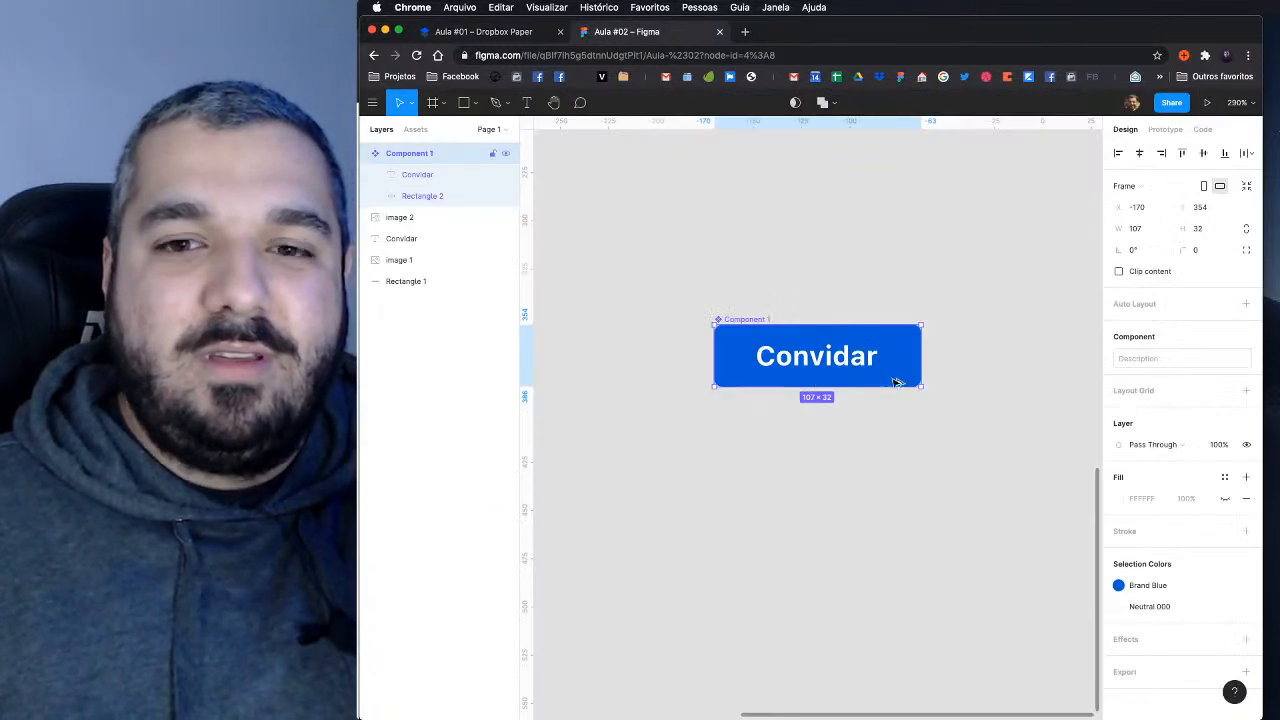
{"action": "key", "text": "super+d"}
{"action": "left_click_drag", "start_coordinate": [848, 367], "coordinate": [848, 452]}
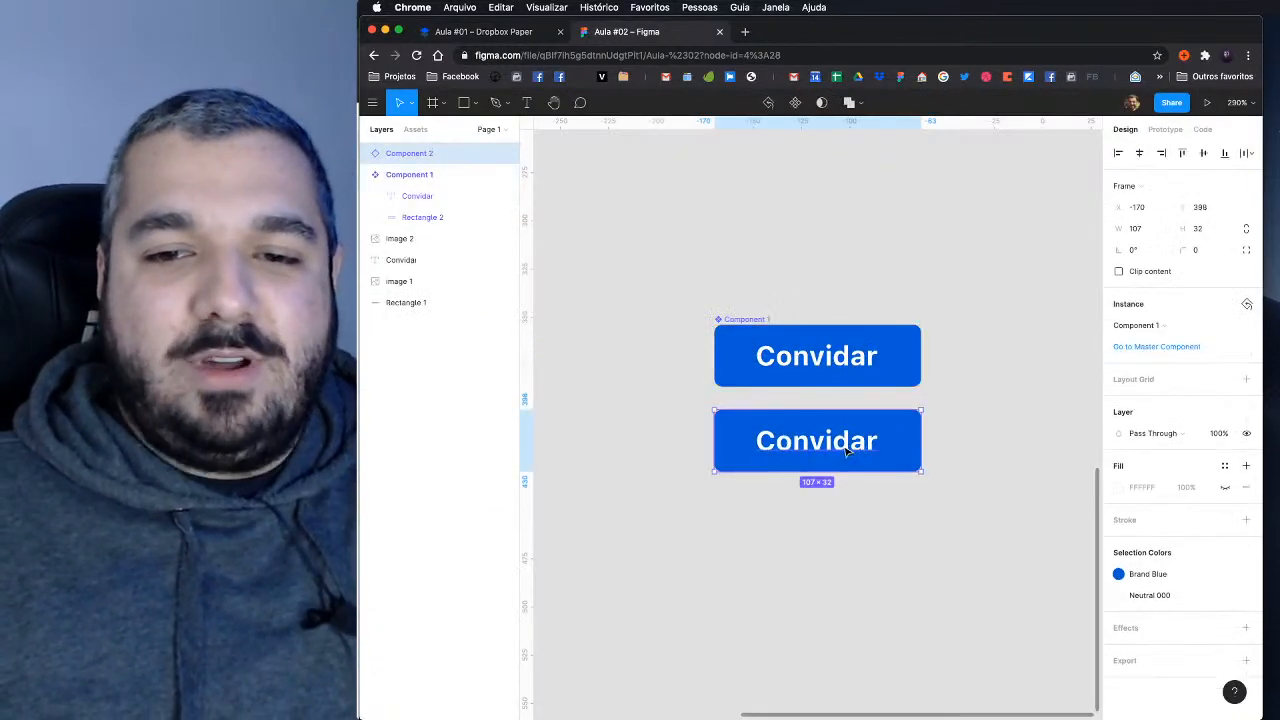
Step: Change the instance's label to "Convidar Pessoas"
{"action": "double_click", "coordinate": [843, 446]}
{"action": "key", "text": "Right"}
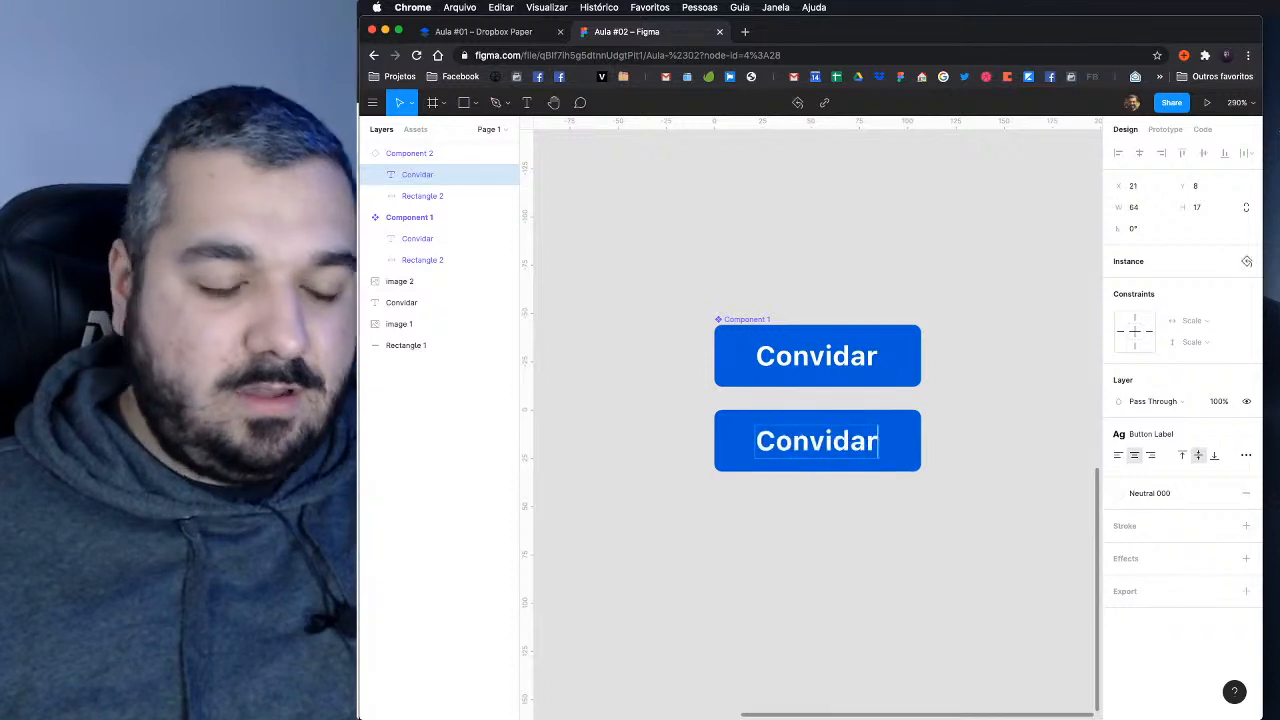
{"action": "type", "text": "Pessoas"}
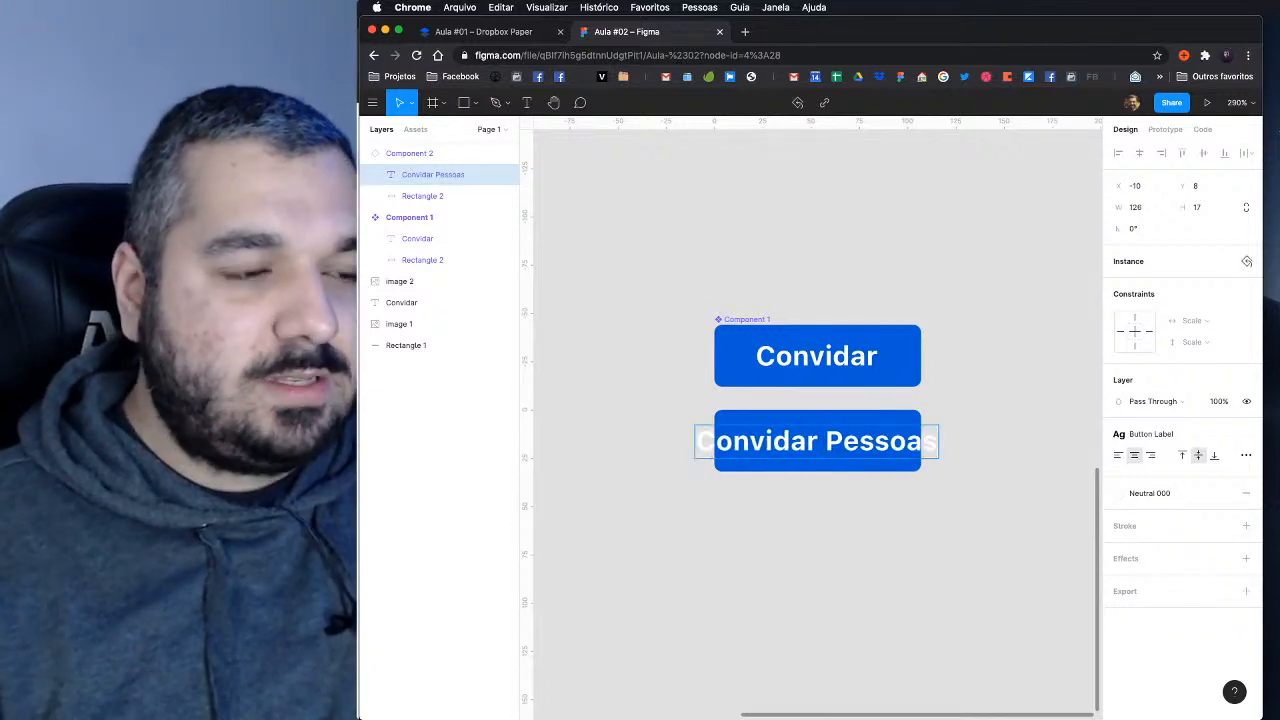
{"action": "key", "text": "Escape"}
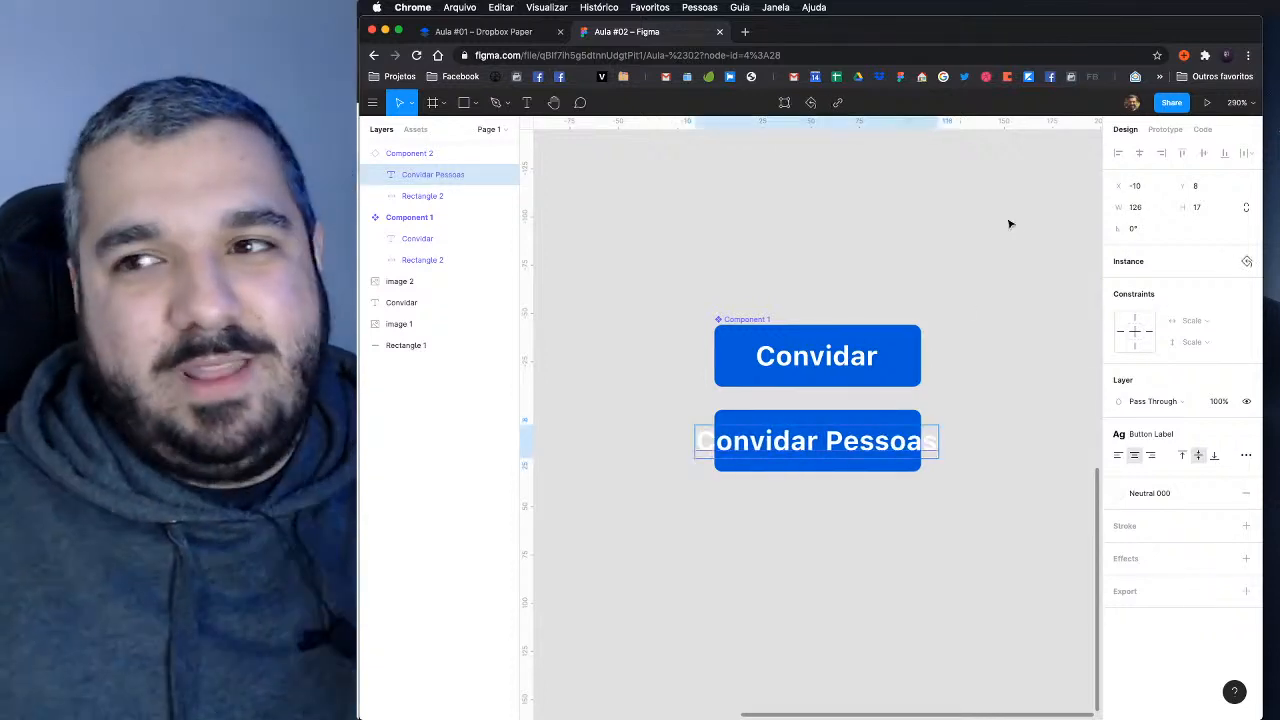
Step: Delete the "Convidar Pessoas" instance from the canvas
{"action": "key", "text": "Escape"}
{"action": "left_click", "coordinate": [884, 424]}
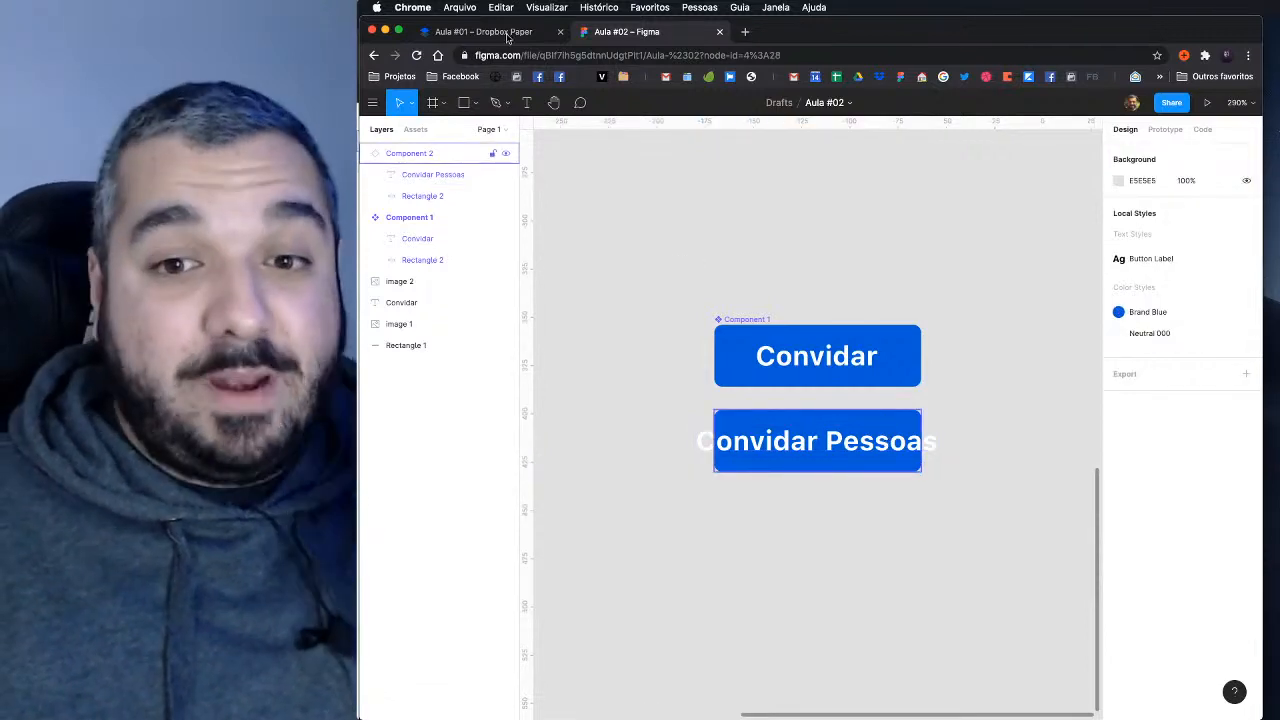
{"action": "key", "text": "BackSpace"}
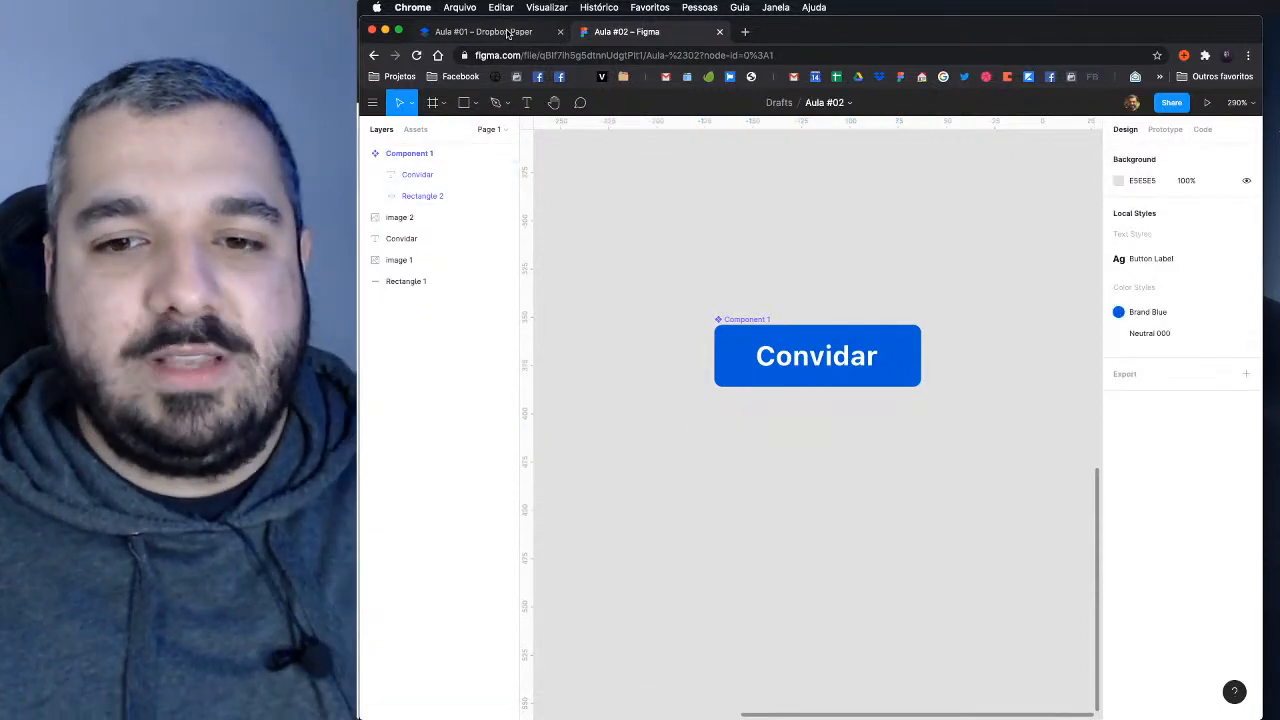
Step: Clear the empty bullet under "1 Como estruturar componentes" in the Aula #01 Dropbox Paper document and return to the Aula #02 Figma file
{"action": "left_click", "coordinate": [508, 33]}
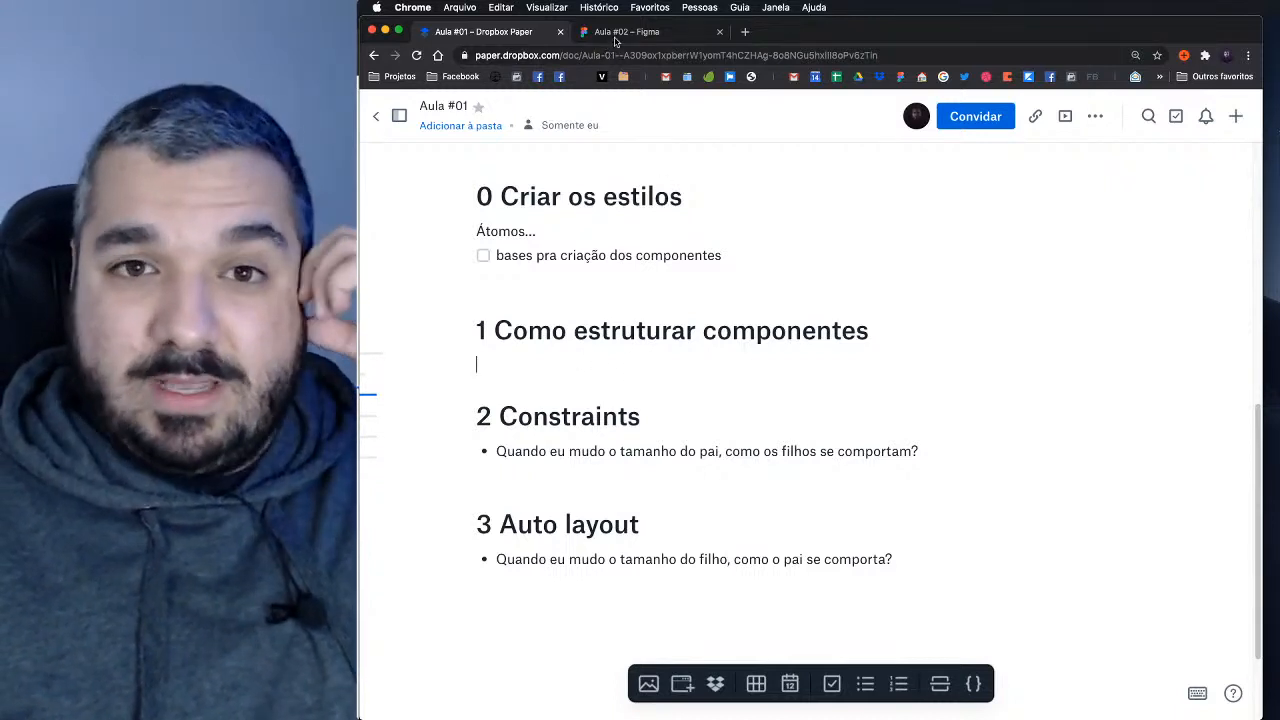
{"action": "left_click", "coordinate": [616, 37]}
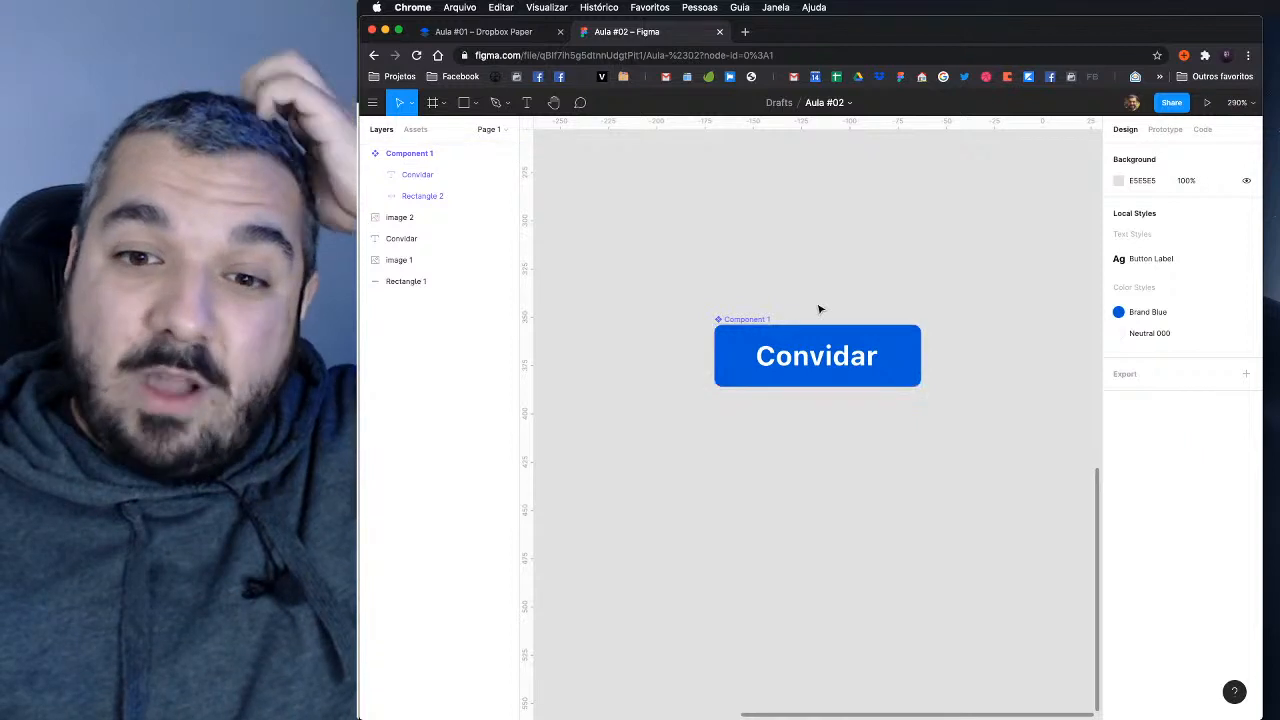
Step: Rename the Convidar component to "Button" and deselect it
{"action": "left_click", "coordinate": [843, 362]}
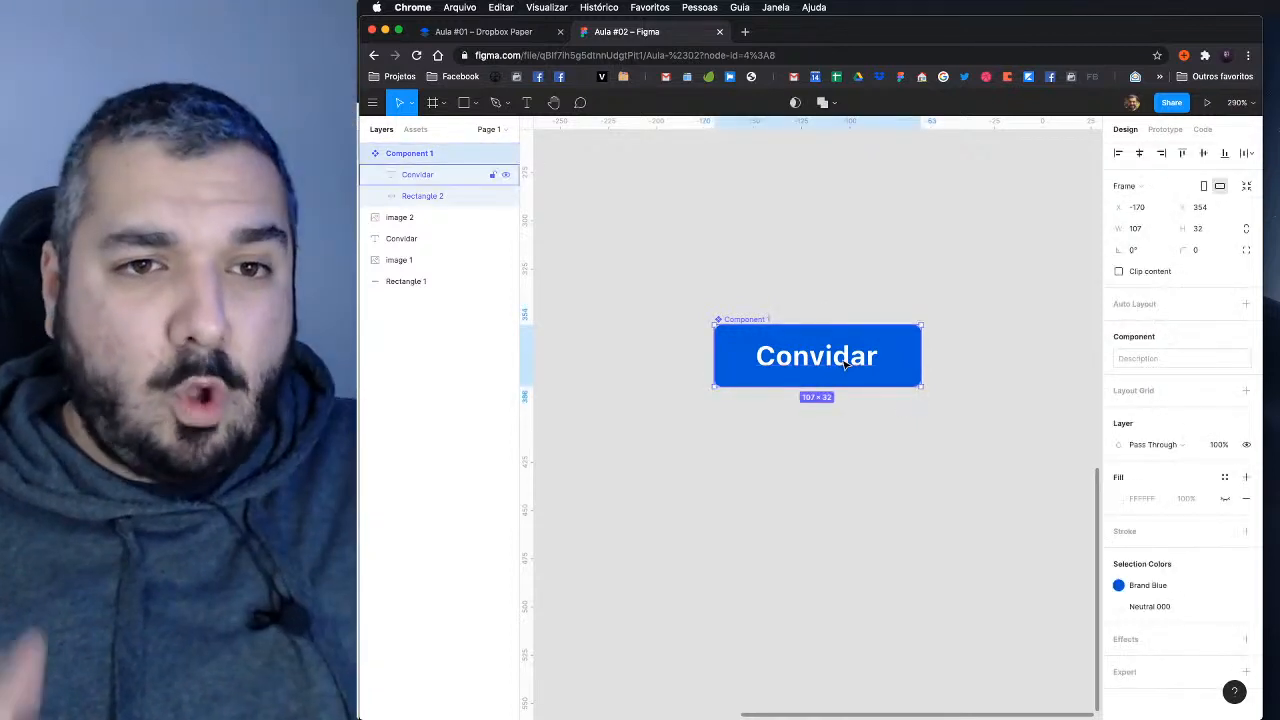
{"action": "key", "text": "super+r"}
{"action": "type", "text": "Butt"}
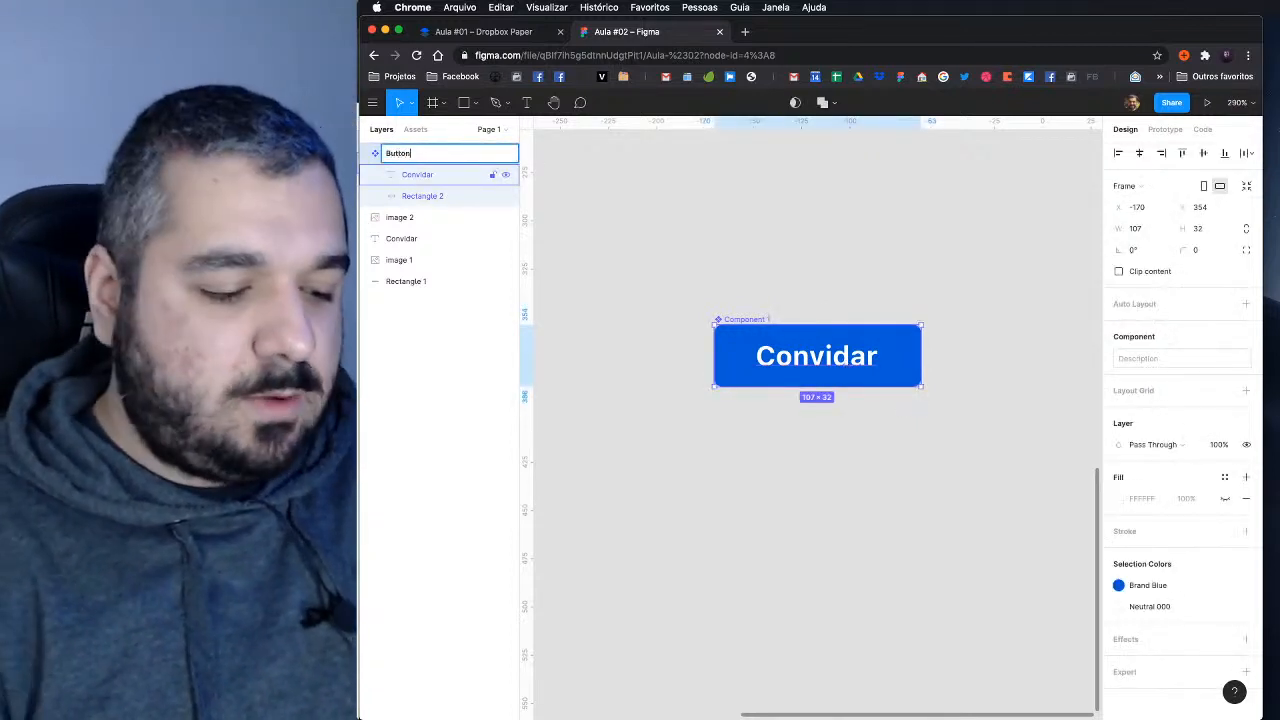
{"action": "type", "text": "on"}
{"action": "key", "text": "Return"}
{"action": "left_click", "coordinate": [850, 402]}
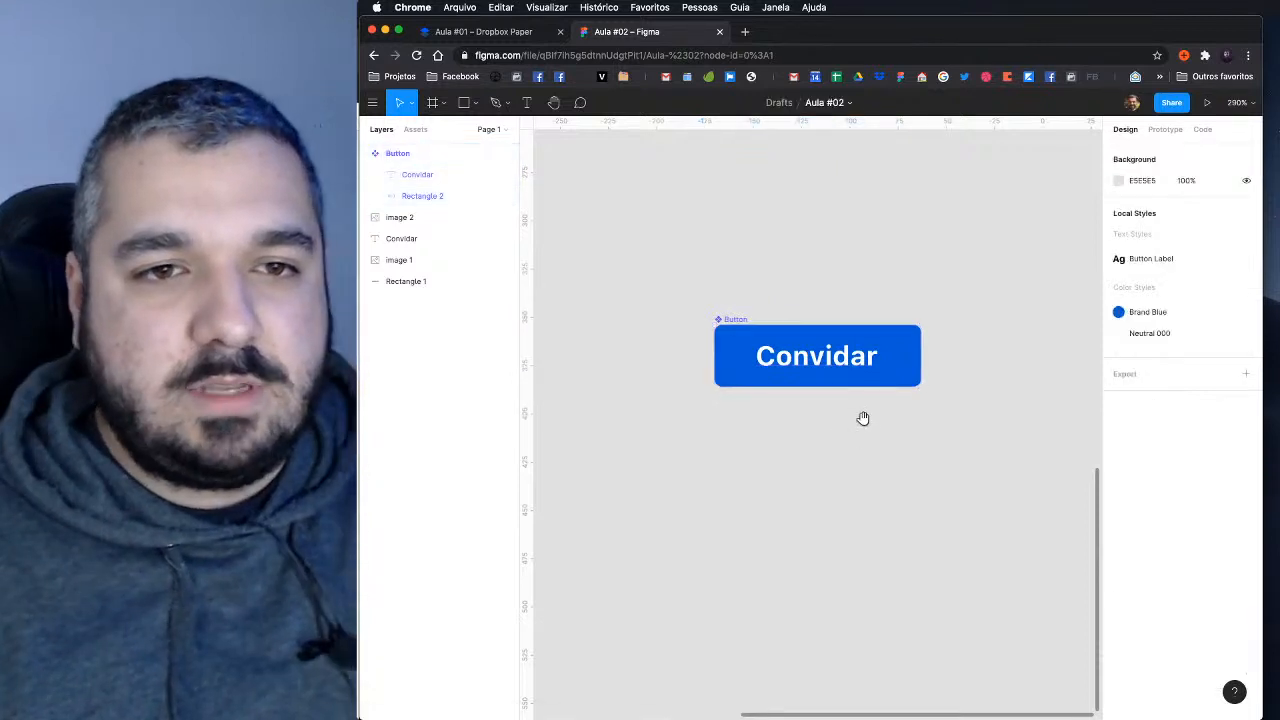
Step: Draw a freehand heart outline with the Pencil tool in the empty canvas area below the button
{"action": "left_click_drag", "start_coordinate": [863, 418], "coordinate": [814, 357]}
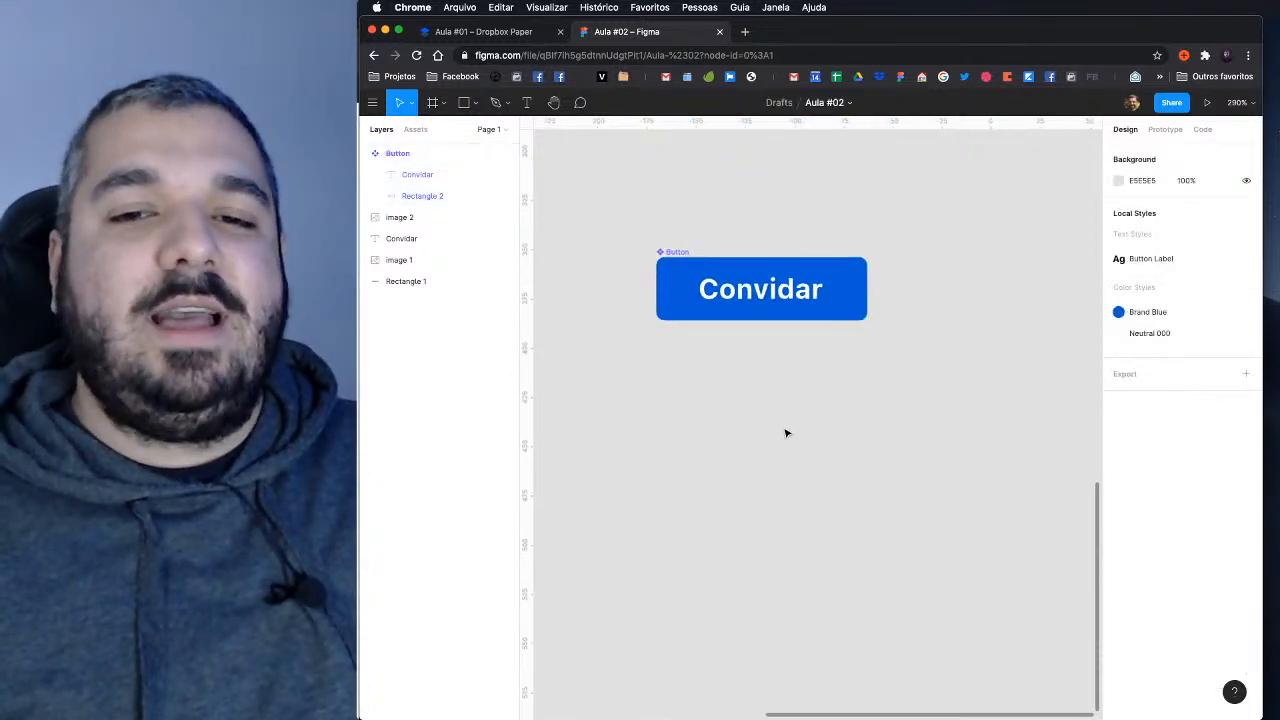
{"action": "scroll", "coordinate": [786, 433], "scroll_direction": "up", "scroll_amount": 5}
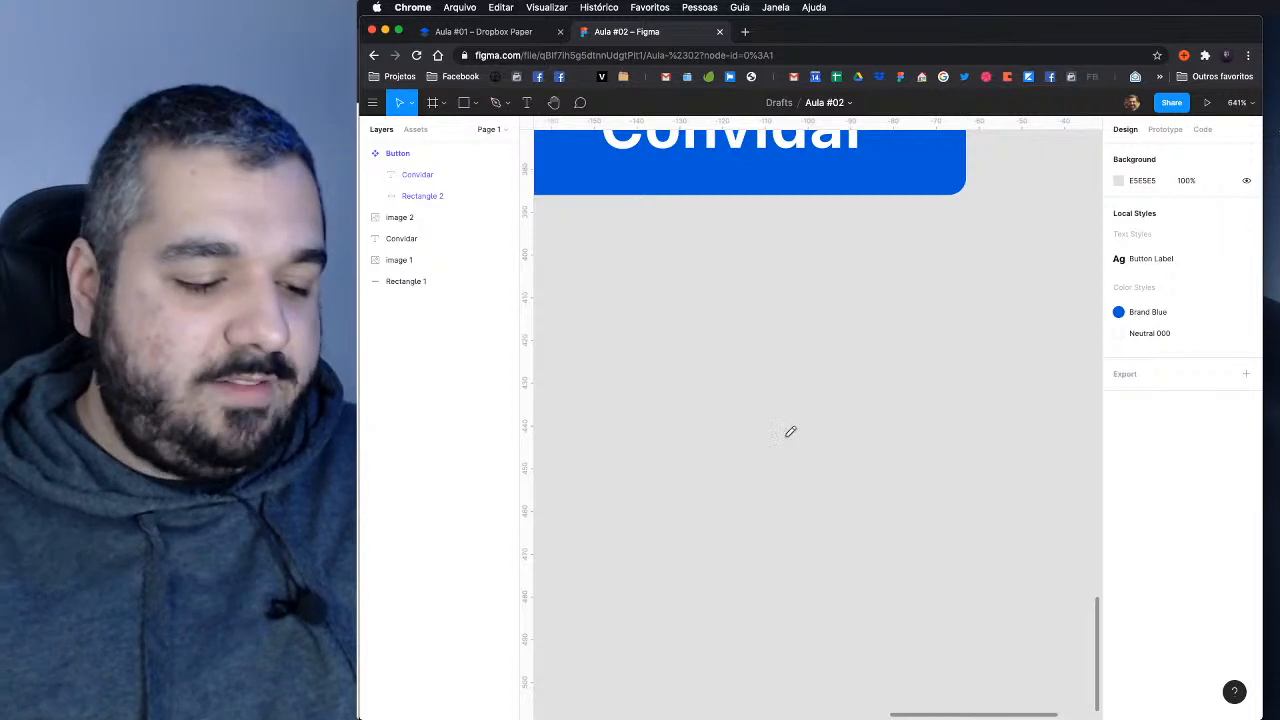
{"action": "key", "text": "shift+p"}
{"action": "mouse_move", "coordinate": [758, 396]}
{"action": "left_mouse_down"}
{"action": "mouse_move", "coordinate": [798, 370]}
{"action": "mouse_move", "coordinate": [813, 387]}
{"action": "mouse_move", "coordinate": [764, 452]}
{"action": "mouse_move", "coordinate": [757, 385]}
{"action": "mouse_move", "coordinate": [720, 373]}
{"action": "mouse_move", "coordinate": [711, 407]}
{"action": "mouse_move", "coordinate": [766, 453]}
{"action": "left_mouse_up"}
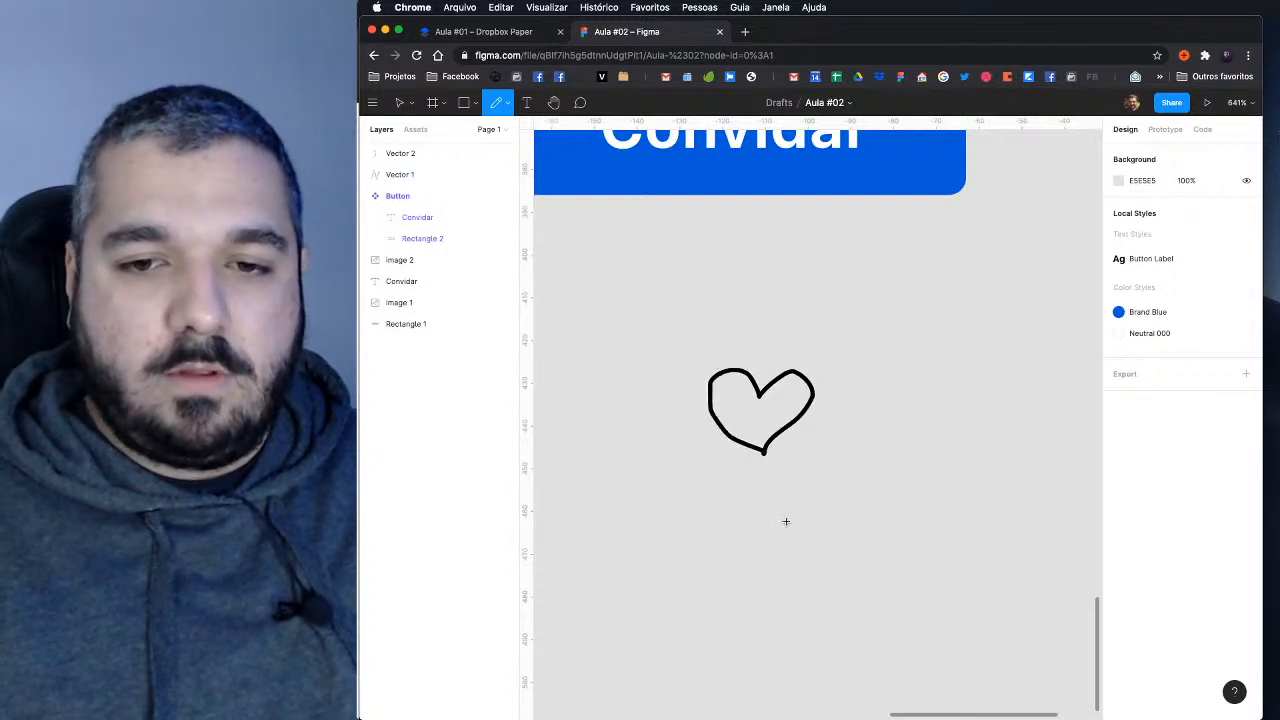
Step: Add a text layer containing the peach emoji just below the drawn heart
{"action": "key", "text": "t"}
{"action": "left_click", "coordinate": [799, 519]}
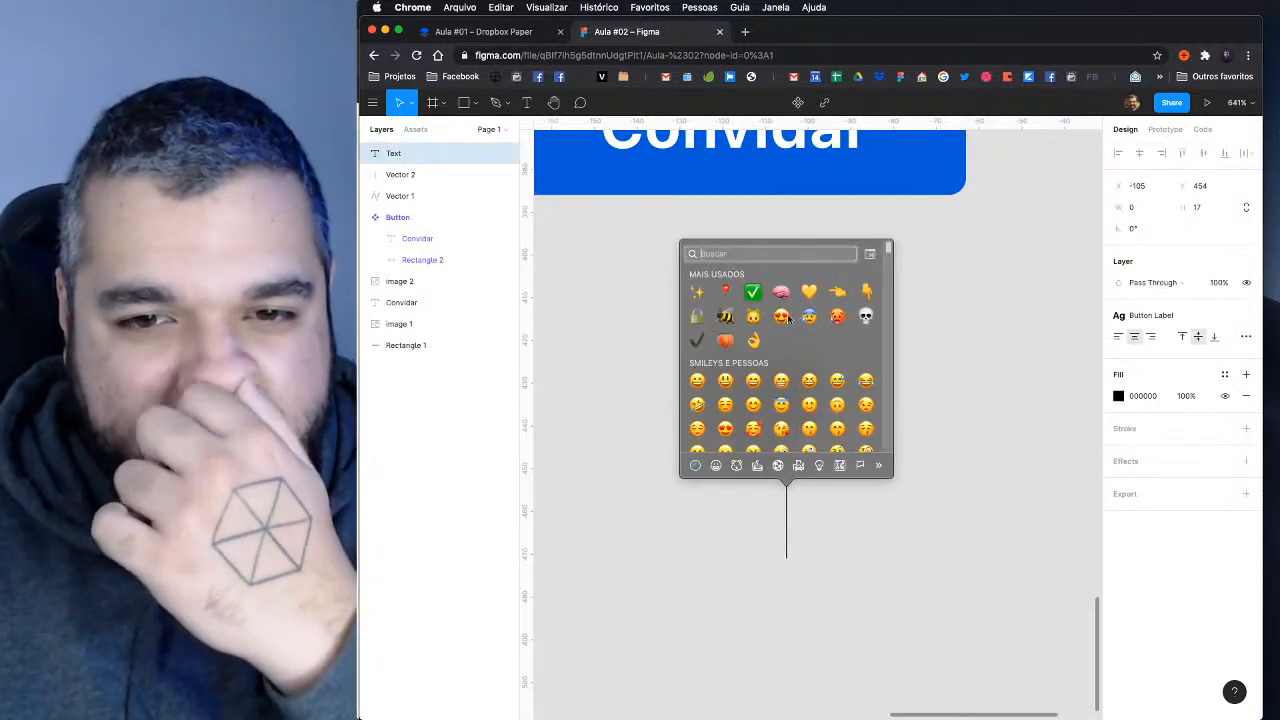
{"action": "left_click", "coordinate": [727, 342]}
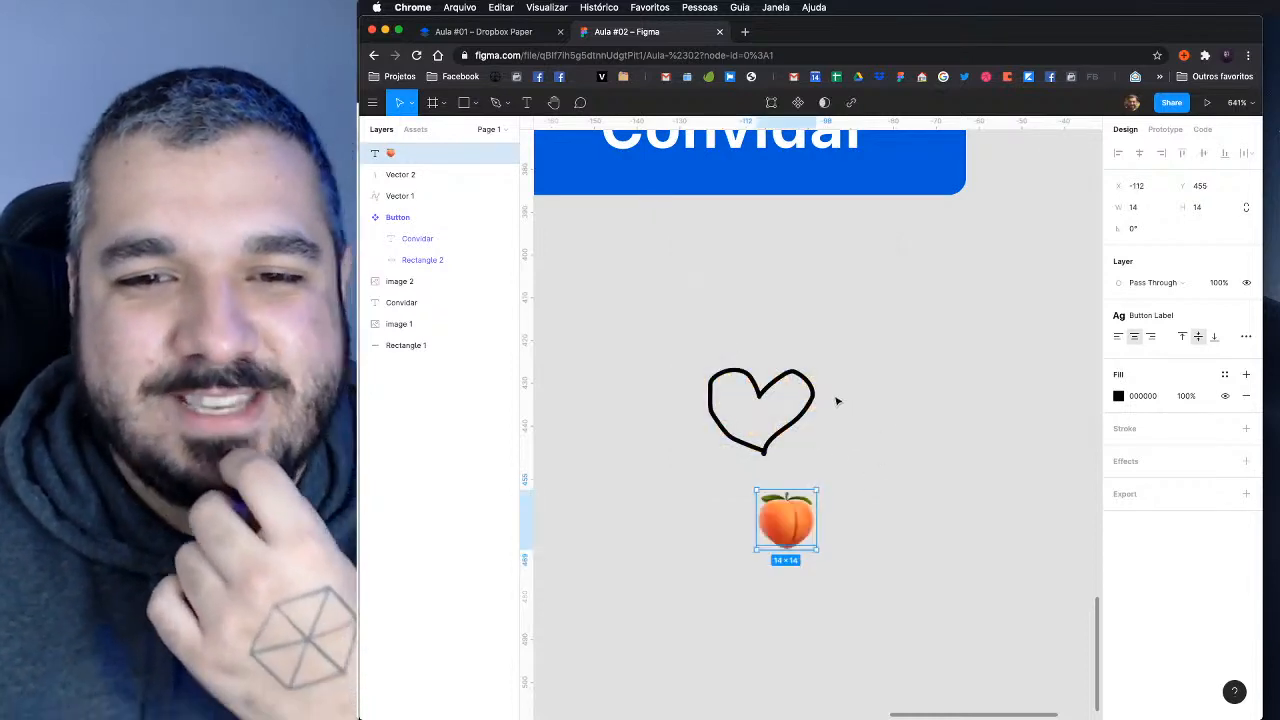
Step: Delete both strokes of the drawn heart, keeping the peach emoji
{"action": "left_click", "coordinate": [813, 403]}
{"action": "key", "text": "BackSpace"}
{"action": "left_click", "coordinate": [799, 532]}
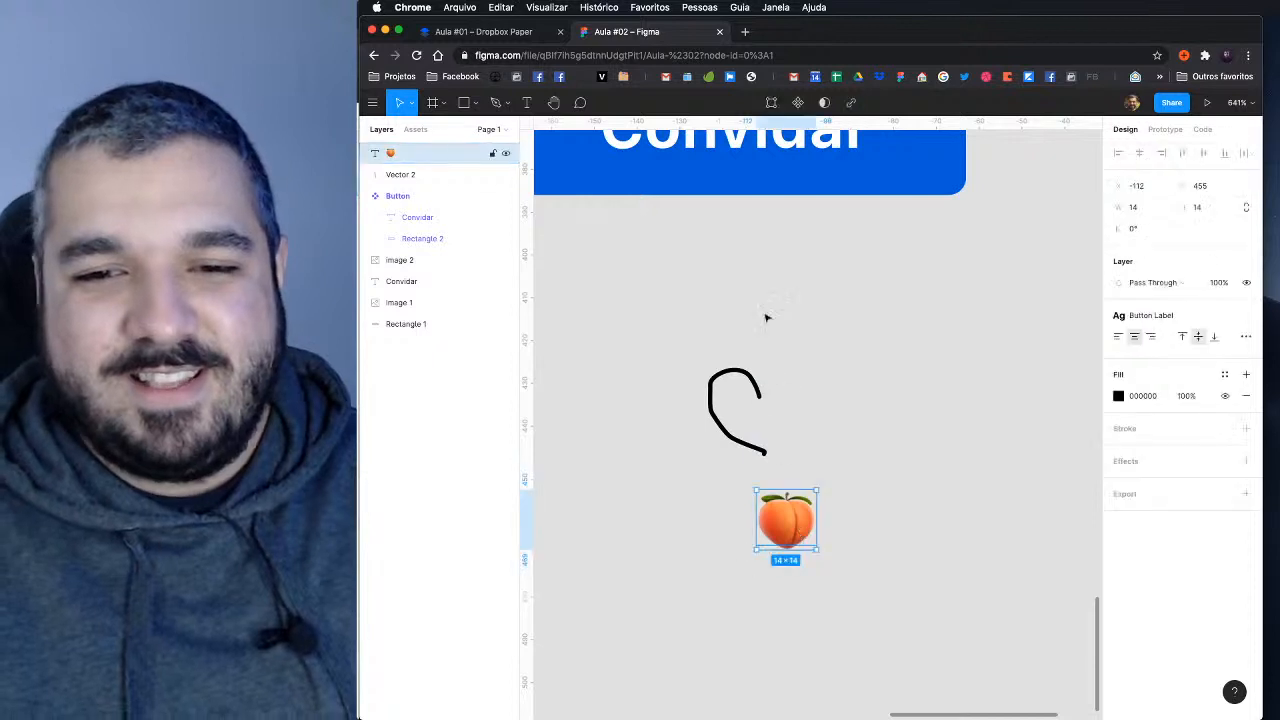
{"action": "left_click_drag", "start_coordinate": [766, 306], "coordinate": [720, 444]}
{"action": "key", "text": "BackSpace"}
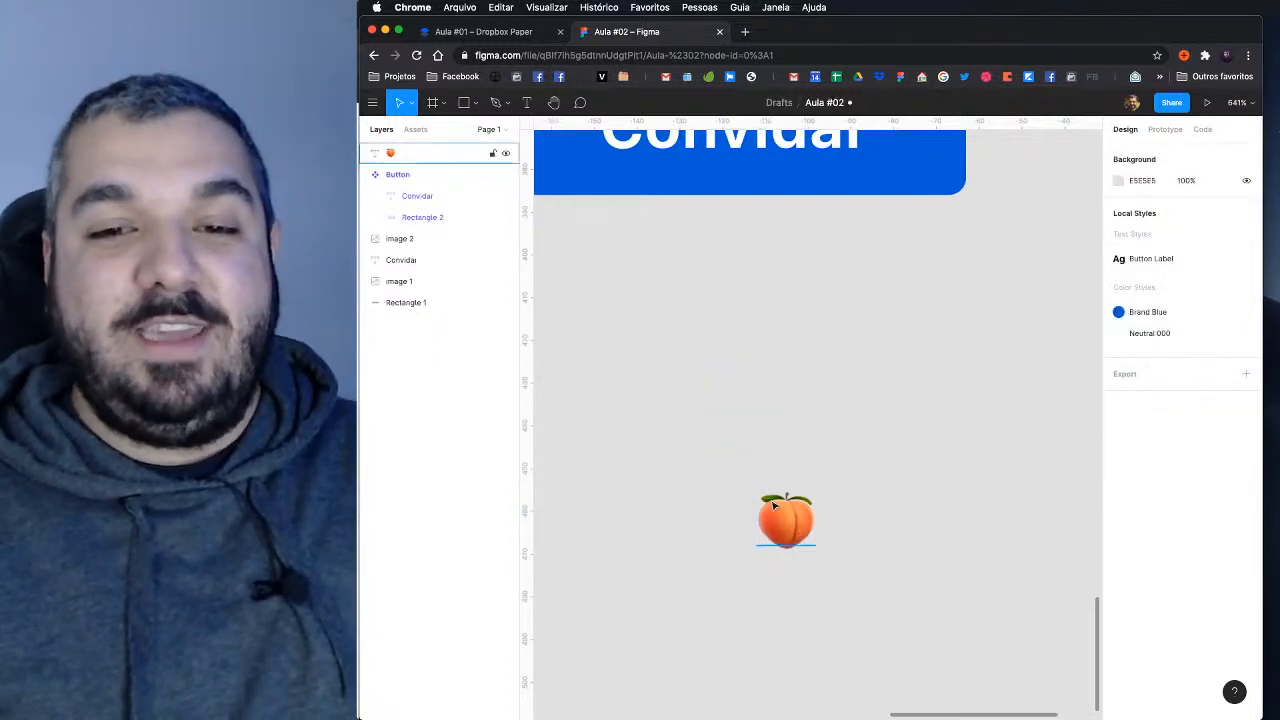
Step: Move the peach emoji up to X -118, Y 425 and detach its Button Label text style
{"action": "left_click", "coordinate": [794, 535]}
{"action": "left_click_drag", "start_coordinate": [794, 535], "coordinate": [768, 404]}
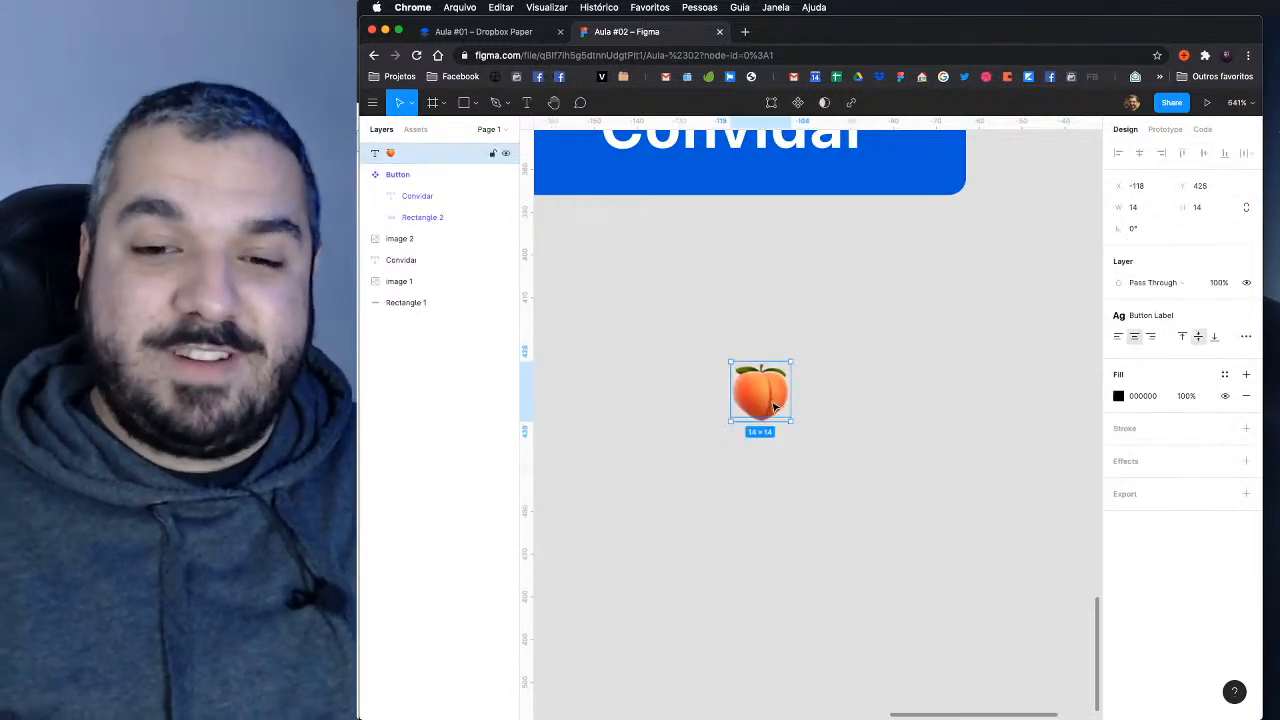
{"action": "right_click", "coordinate": [774, 405]}
{"action": "key", "text": "Escape"}
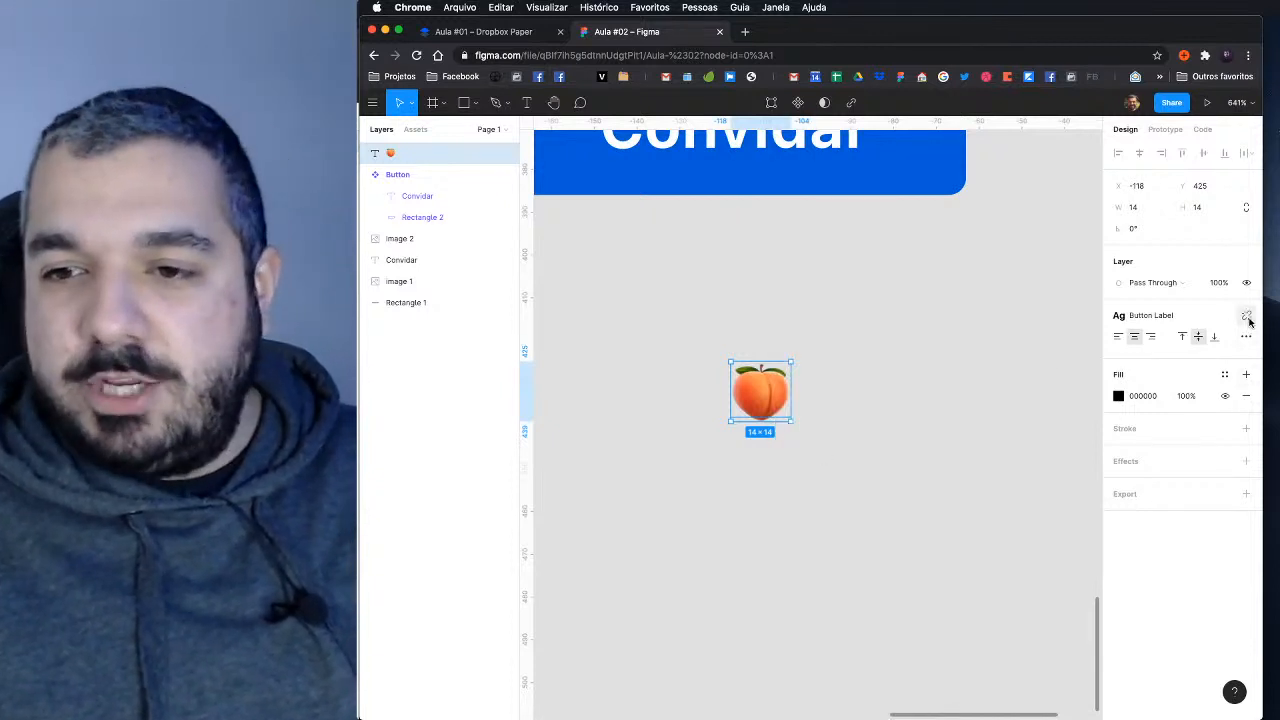
{"action": "left_click", "coordinate": [1247, 316]}
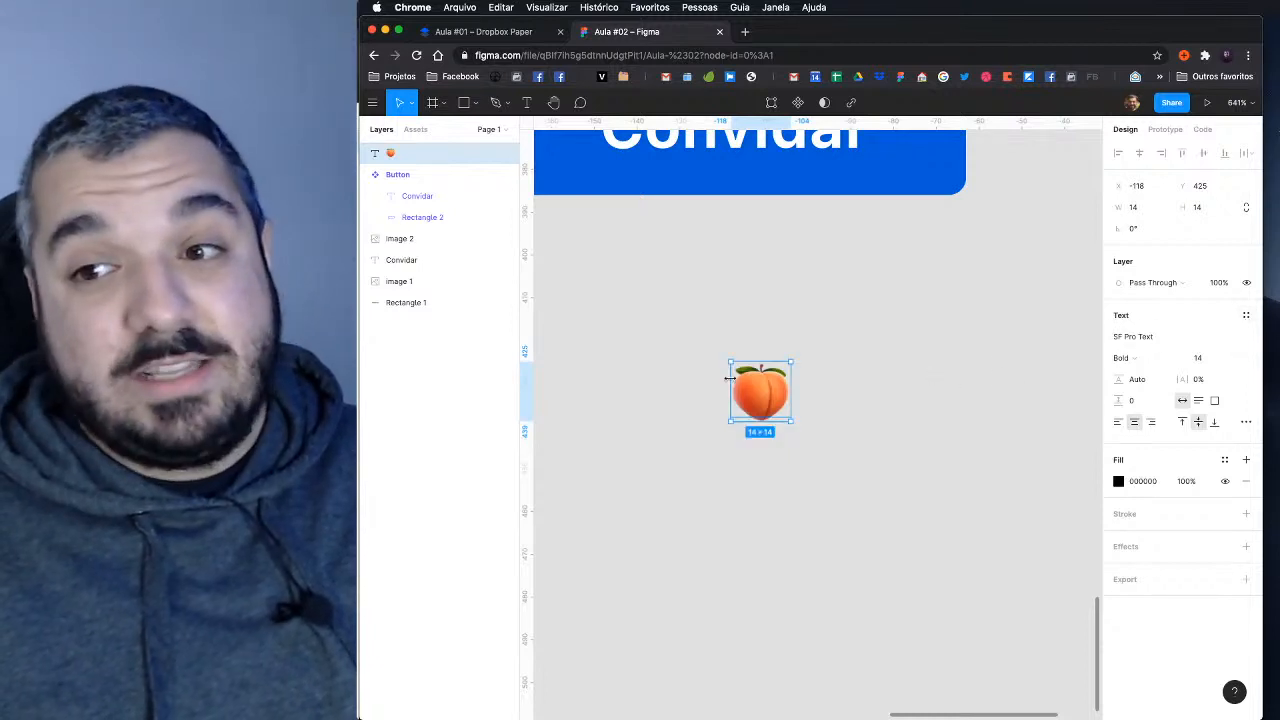
Step: Turn the peach emoji into a component and apply the Button Label text style to its text layer
{"action": "right_click", "coordinate": [731, 378]}
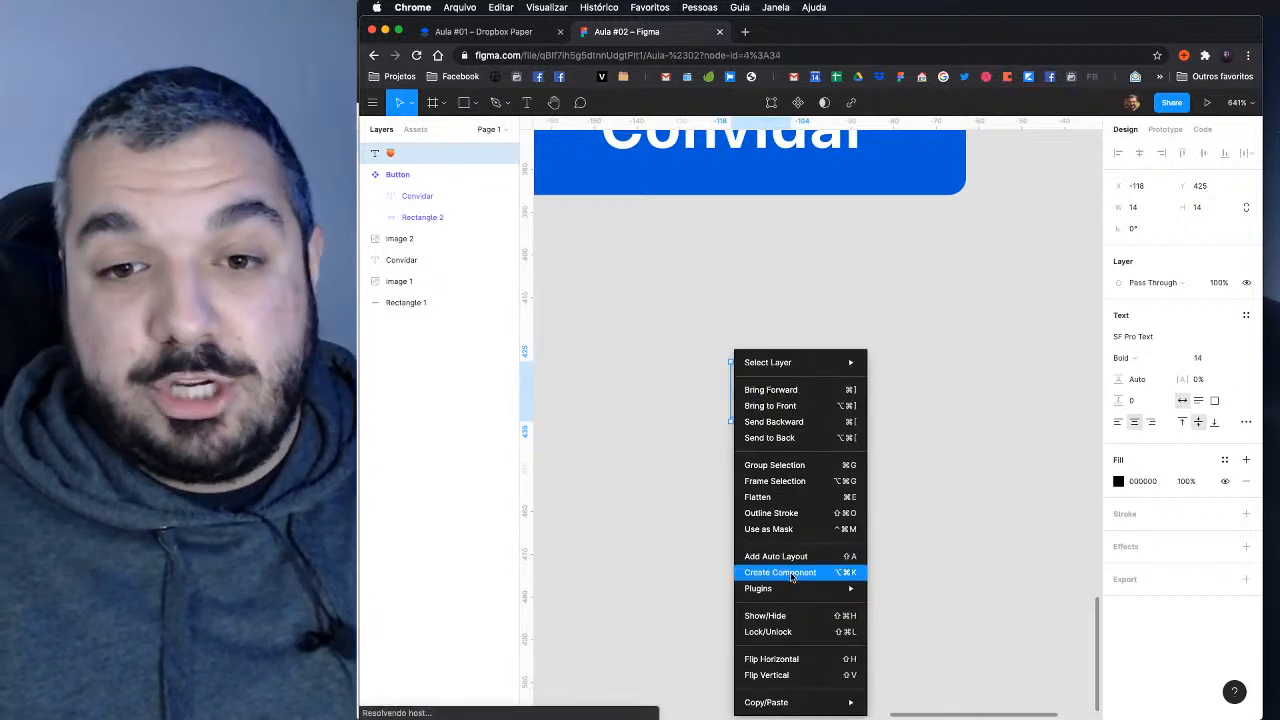
{"action": "left_click", "coordinate": [793, 572]}
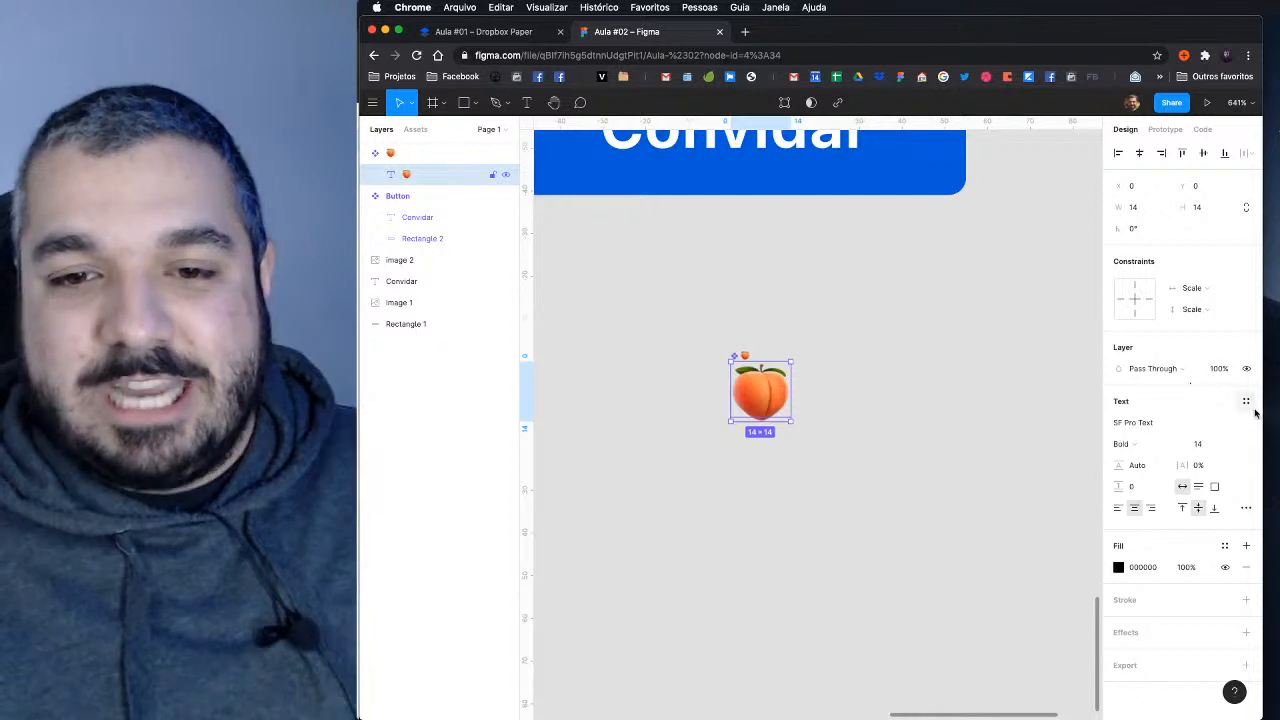
{"action": "left_click", "coordinate": [1247, 402]}
{"action": "left_click", "coordinate": [1204, 449]}
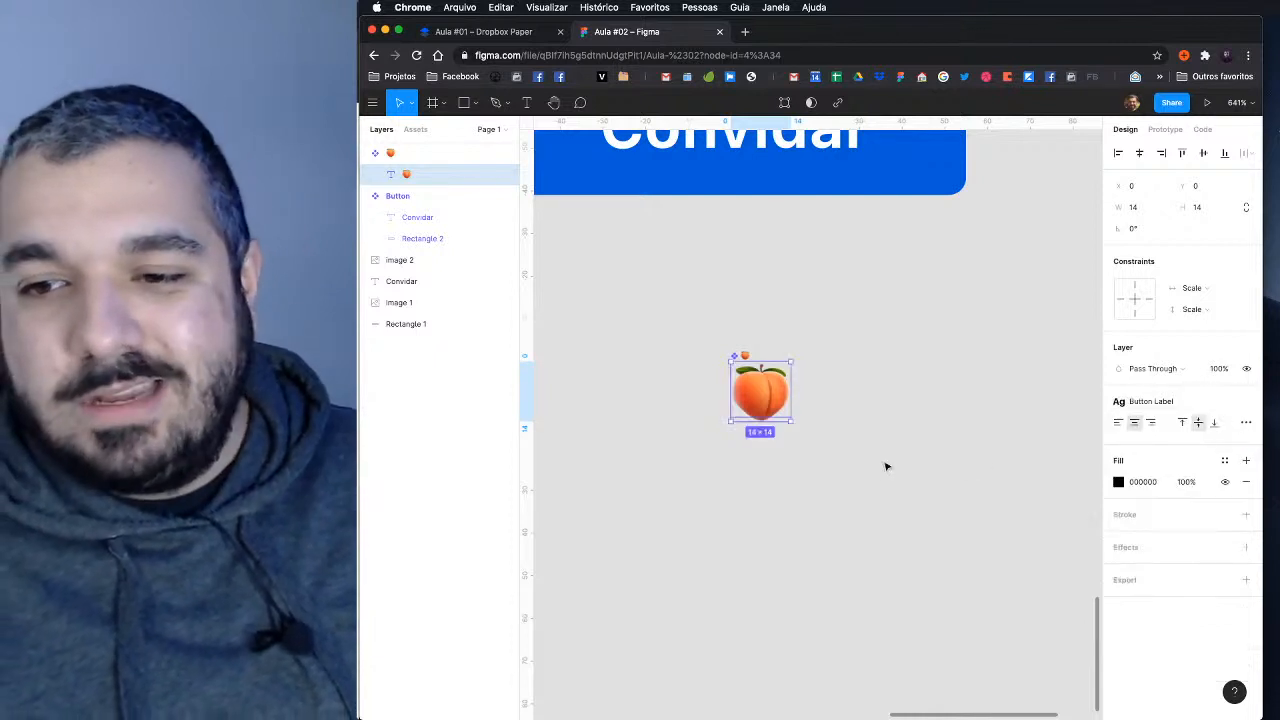
{"action": "key", "text": "Escape"}
Step: Rename the peach emoji component as Emoji Icon
{"action": "left_click", "coordinate": [406, 160]}
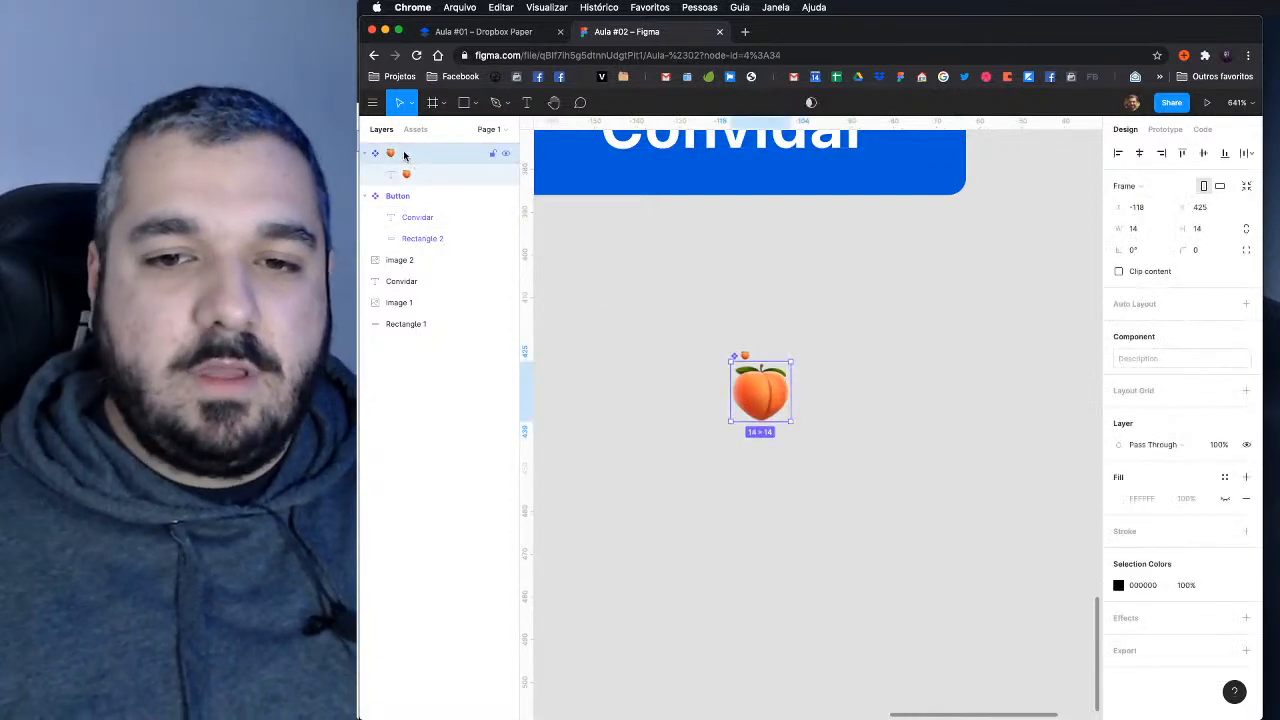
{"action": "double_click", "coordinate": [403, 154]}
{"action": "type", "text": "Emoji"}
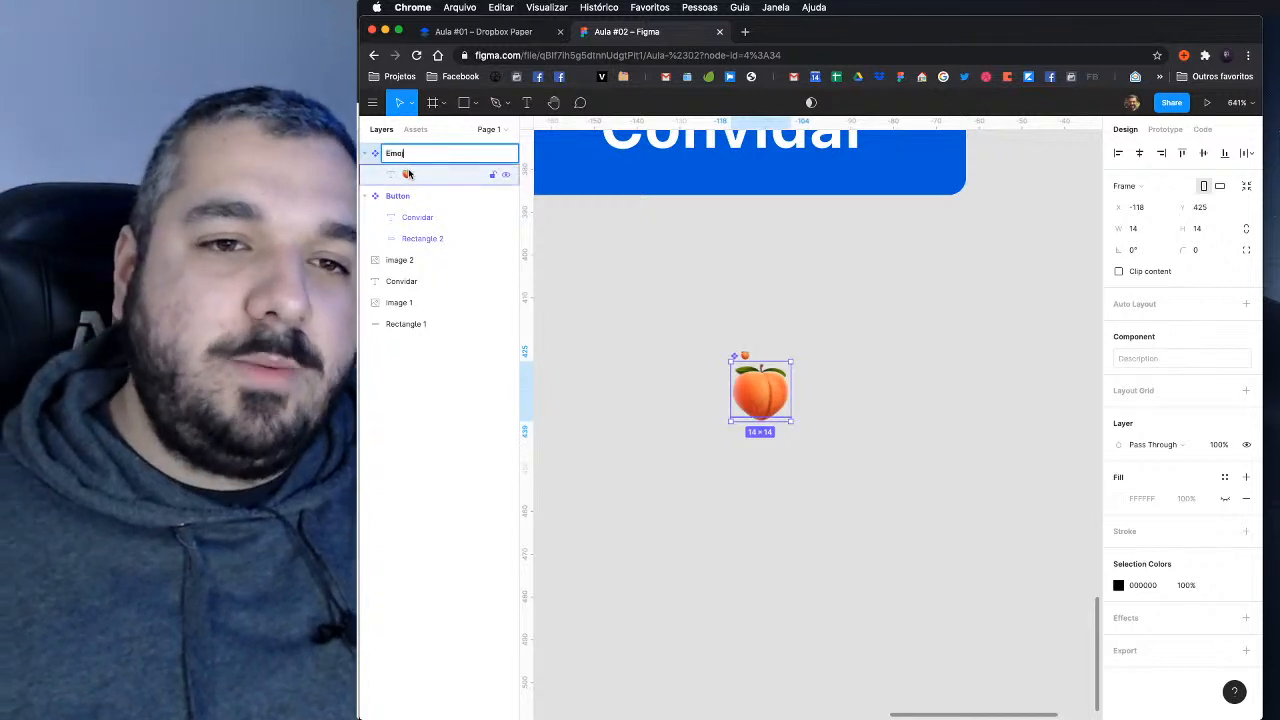
{"action": "type", "text": " Icon"}
{"action": "key", "text": "Return"}
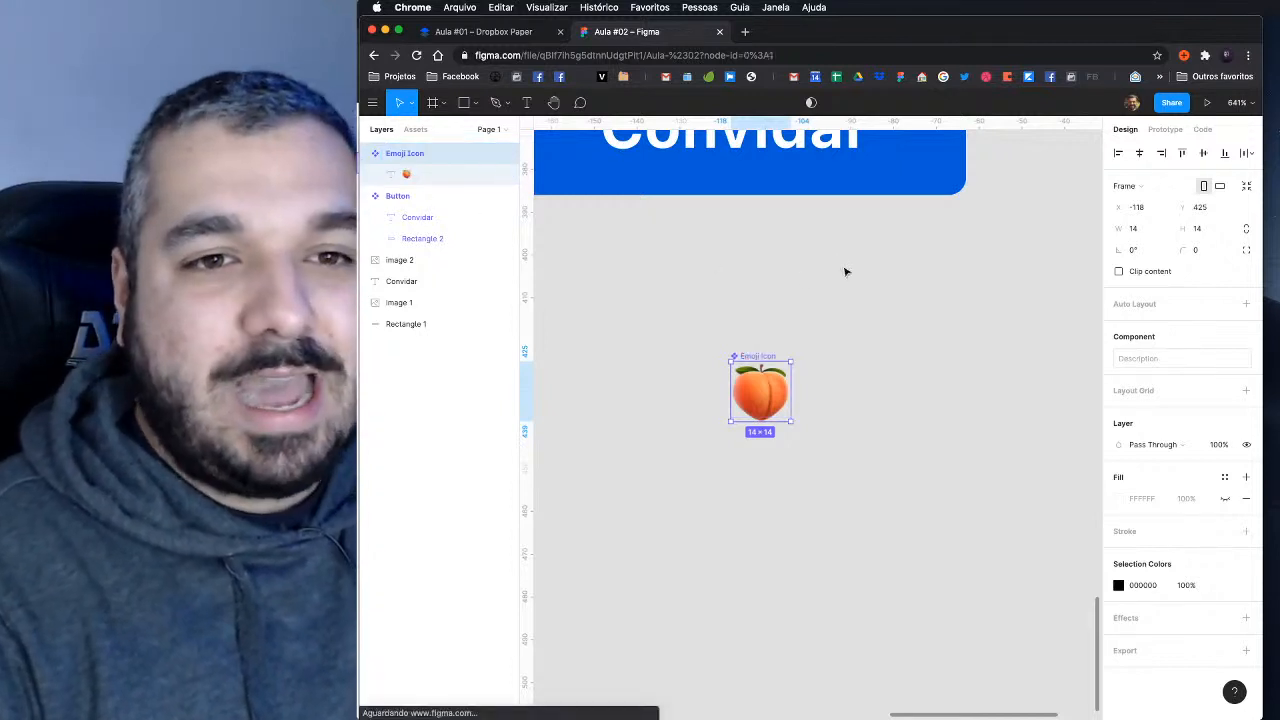
Step: Move the Emoji Icon component to X -170, Y 413, below the Button component and aligned with its left edge
{"action": "left_click", "coordinate": [817, 266]}
{"action": "left_click_drag", "start_coordinate": [817, 266], "coordinate": [863, 396]}
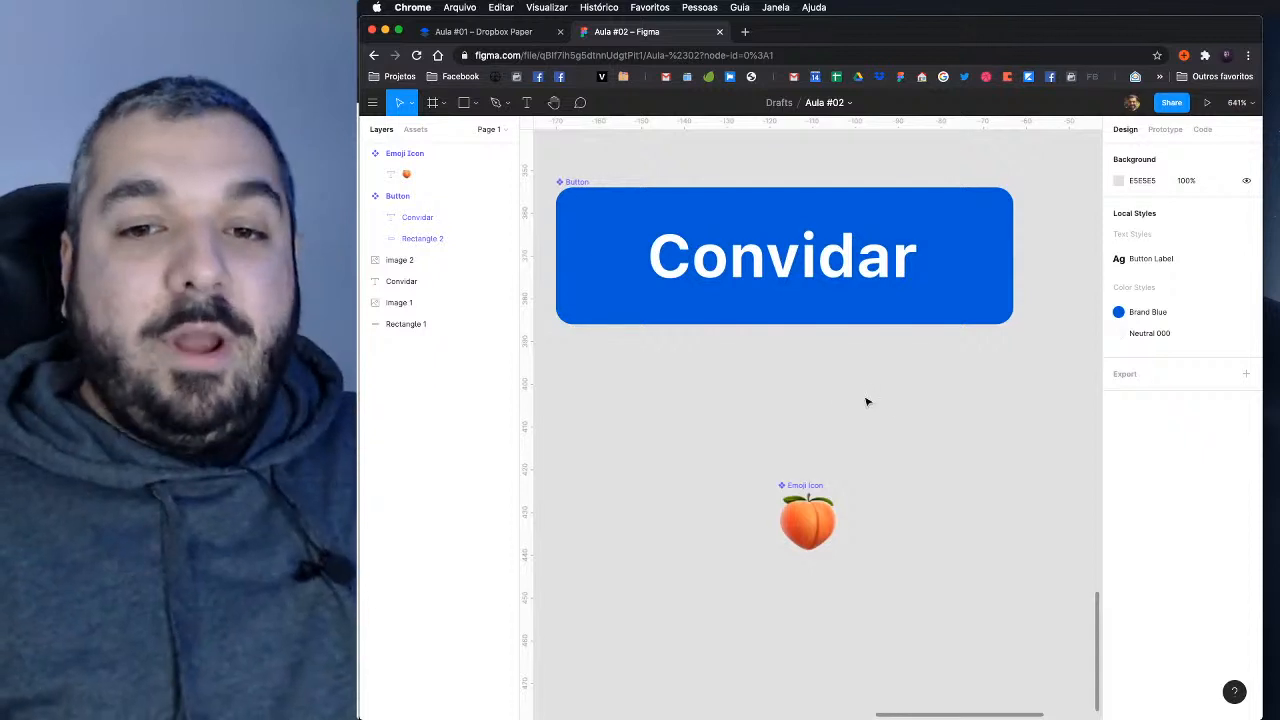
{"action": "scroll", "coordinate": [867, 402], "scroll_direction": "down", "scroll_amount": 4}
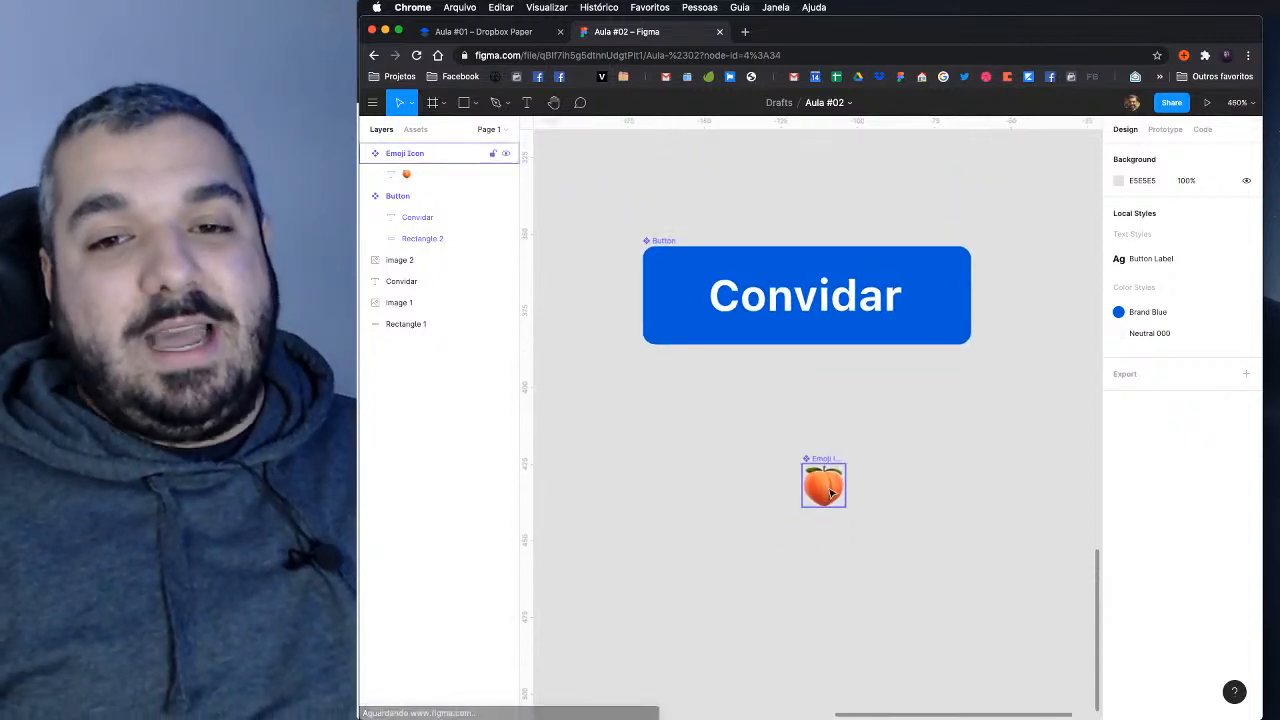
{"action": "left_click_drag", "start_coordinate": [828, 490], "coordinate": [667, 456]}
{"action": "key", "text": "Escape"}
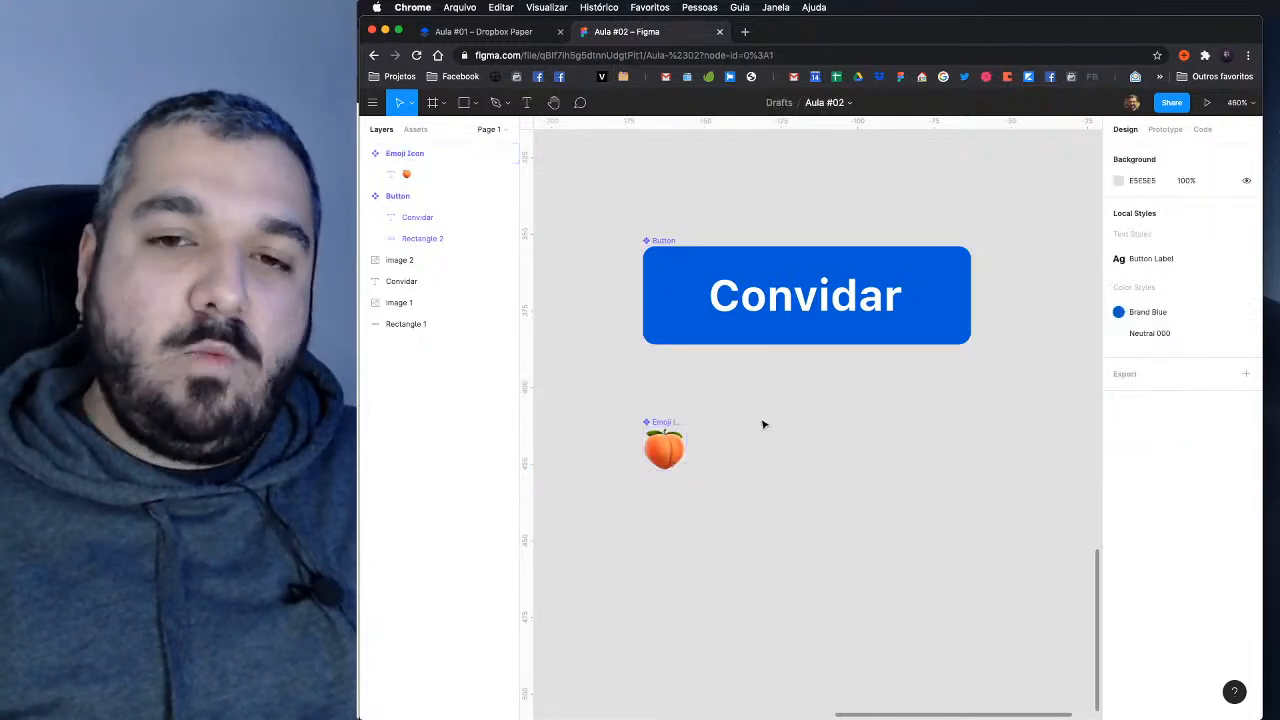
{"action": "left_click_drag", "start_coordinate": [762, 412], "coordinate": [766, 449]}
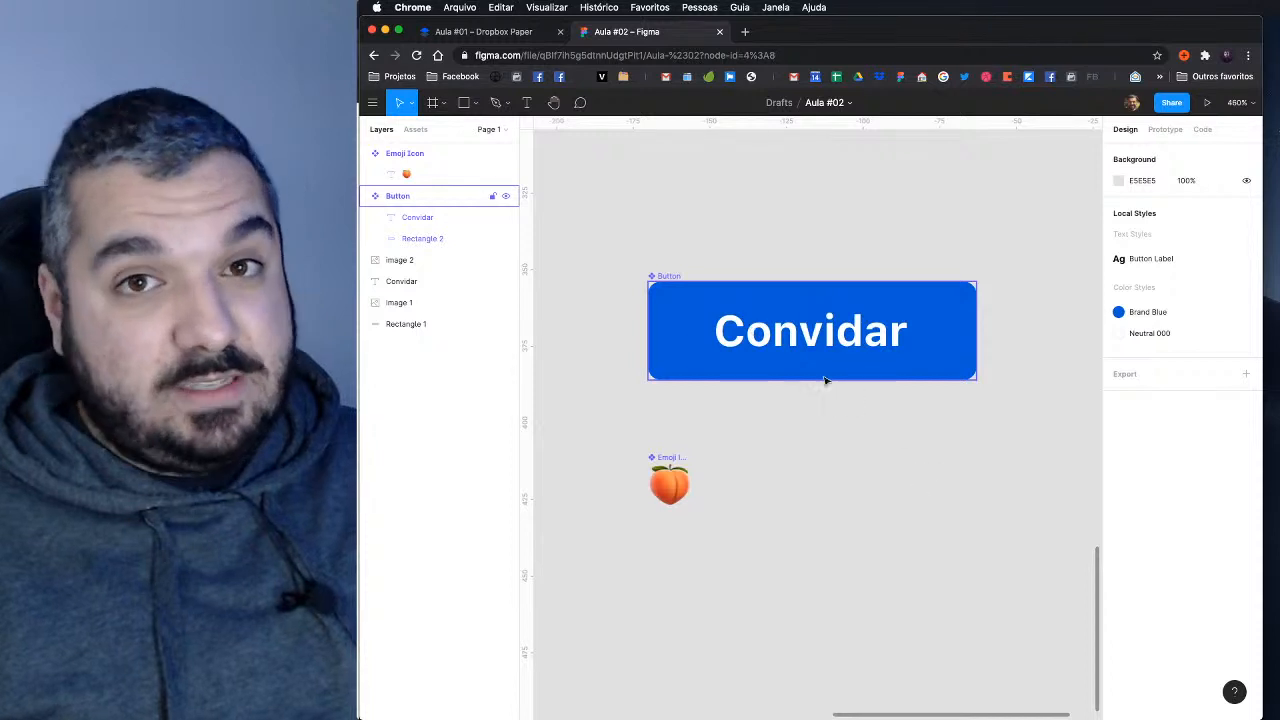
Step: Duplicate the Button component as an instance placed below it at X -140, Y 439
{"action": "left_click", "coordinate": [825, 380]}
{"action": "scroll", "coordinate": [822, 375], "scroll_direction": "down", "scroll_amount": 3}
{"action": "scroll", "coordinate": [822, 375], "scroll_direction": "right", "scroll_amount": 3}
{"action": "left_click_drag", "start_coordinate": [760, 243], "coordinate": [850, 505]}
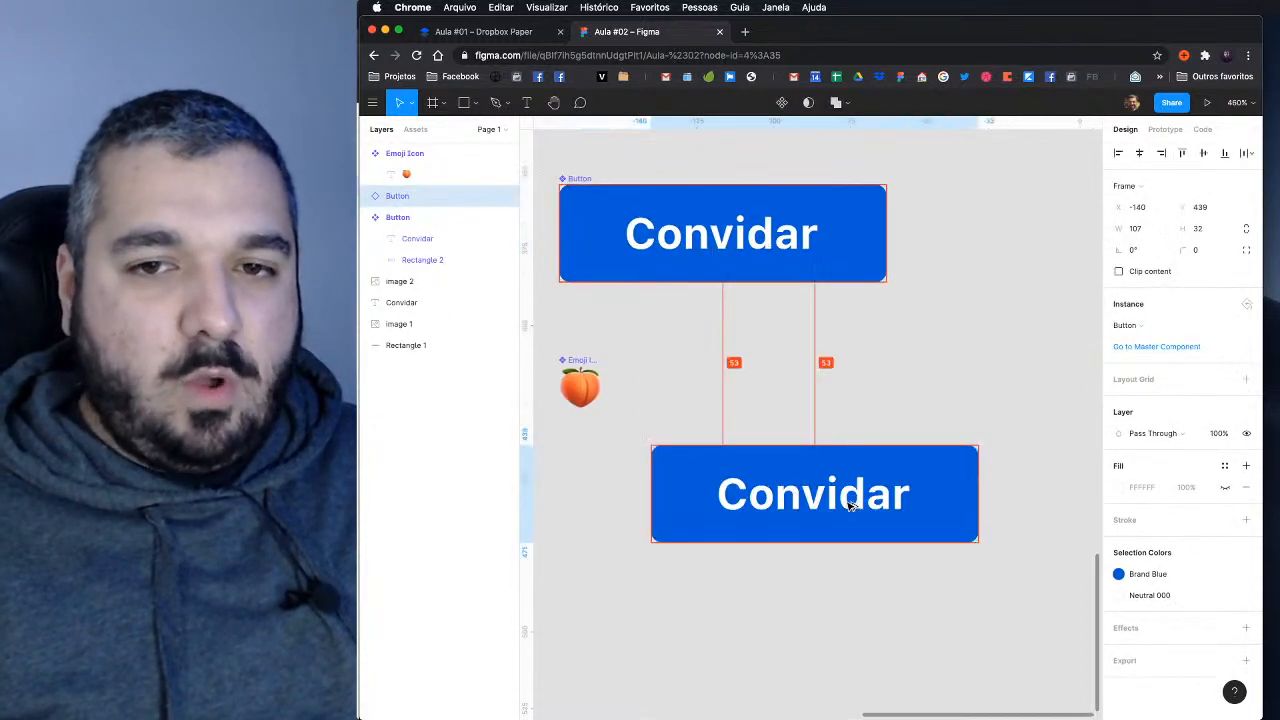
{"action": "scroll", "coordinate": [796, 371], "scroll_direction": "left", "scroll_amount": 2}
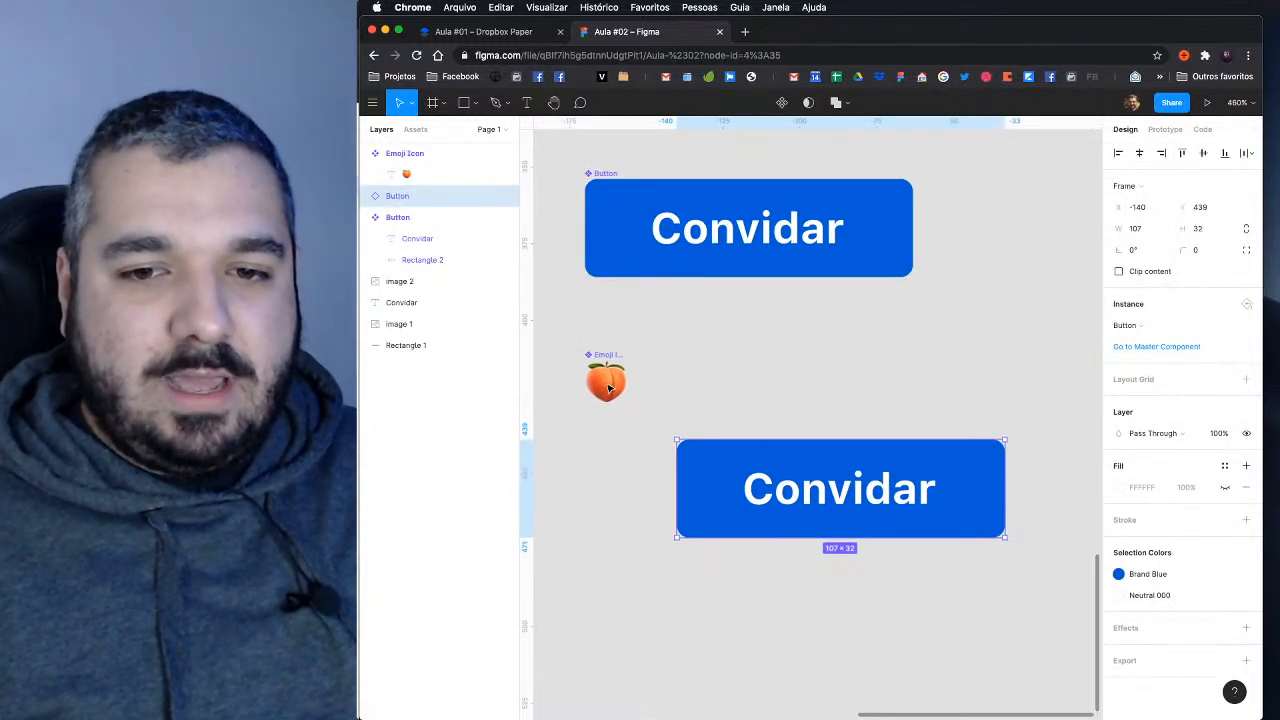
Step: Place an Emoji Icon instance over the start of the lower button's label and shift that button instance to X -141, Y 441
{"action": "left_click_drag", "start_coordinate": [608, 388], "coordinate": [750, 497]}
{"action": "left_click", "coordinate": [826, 490]}
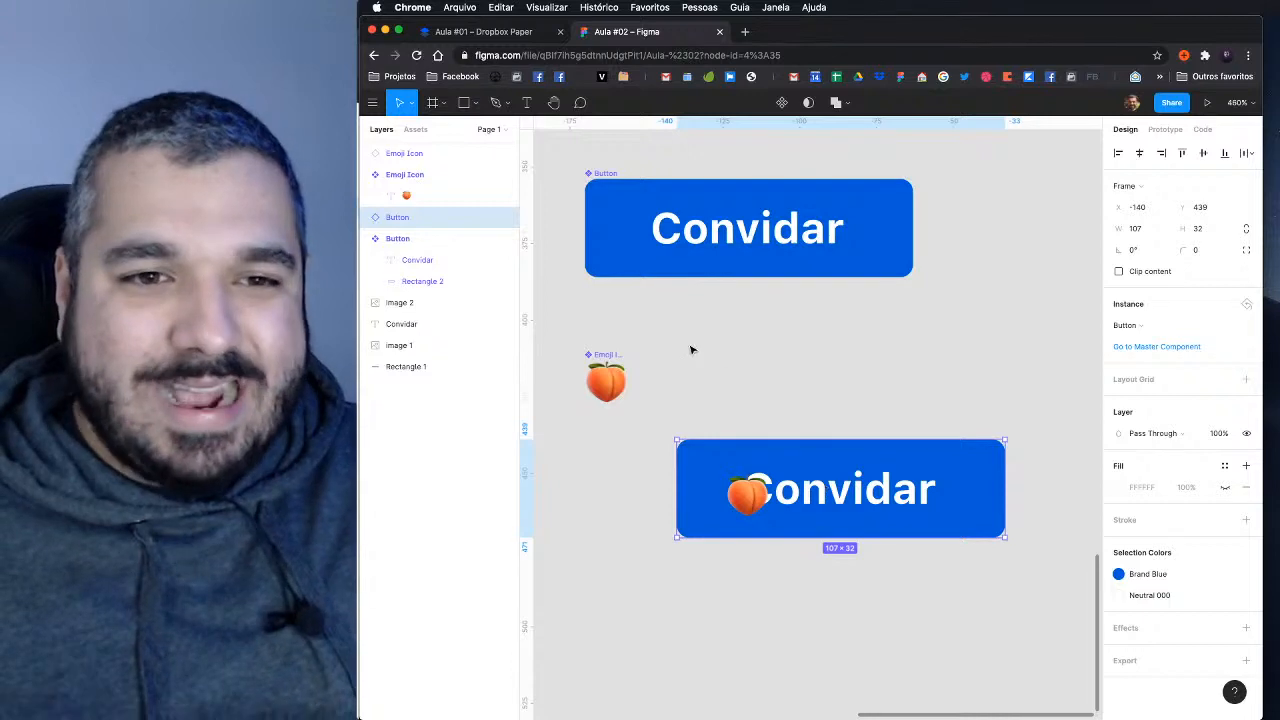
{"action": "left_click", "coordinate": [366, 220]}
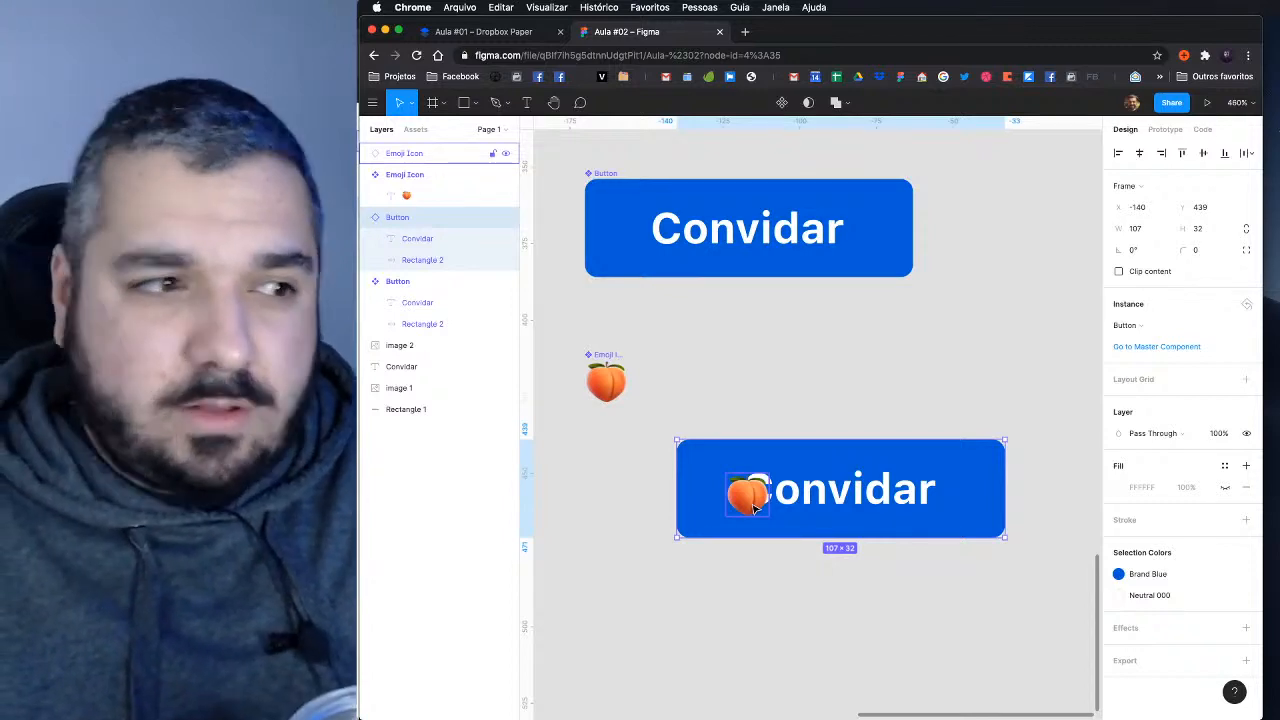
{"action": "left_click_drag", "start_coordinate": [755, 507], "coordinate": [752, 513]}
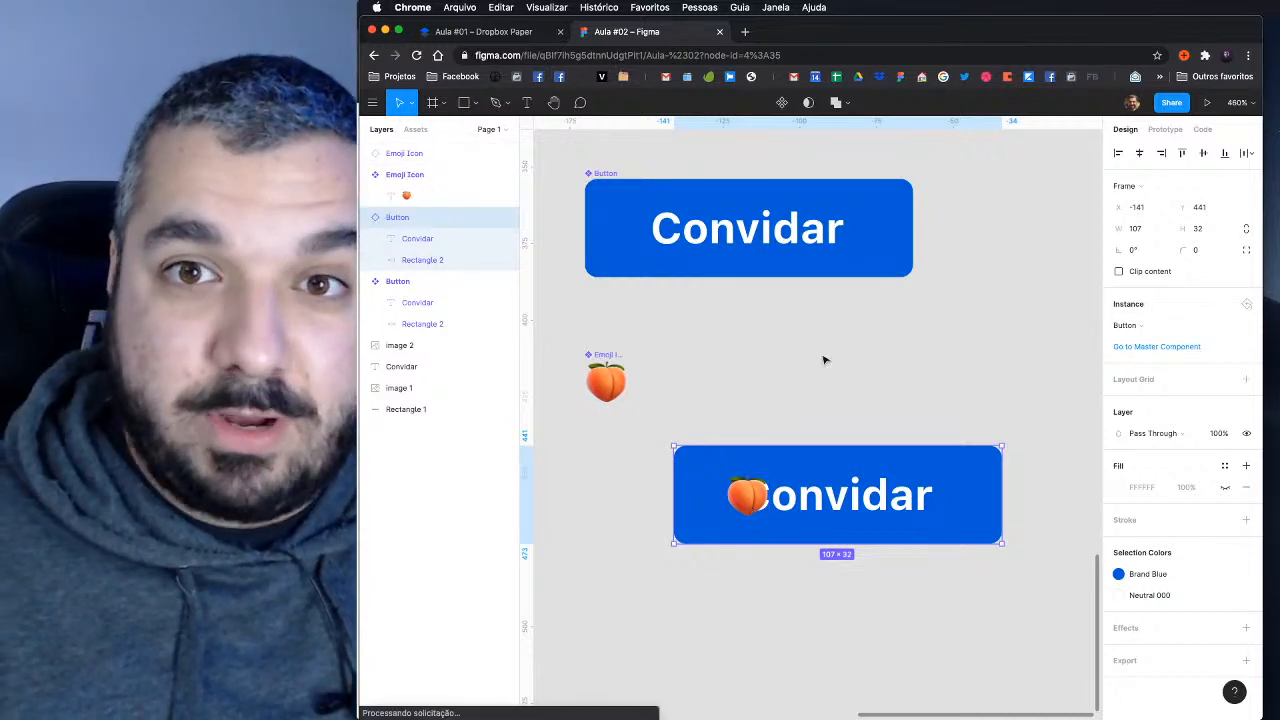
Step: Hide the Convidar label inside the lower button instance, and show it again
{"action": "left_click", "coordinate": [754, 345]}
{"action": "scroll", "coordinate": [751, 380], "scroll_direction": "up", "scroll_amount": 2}
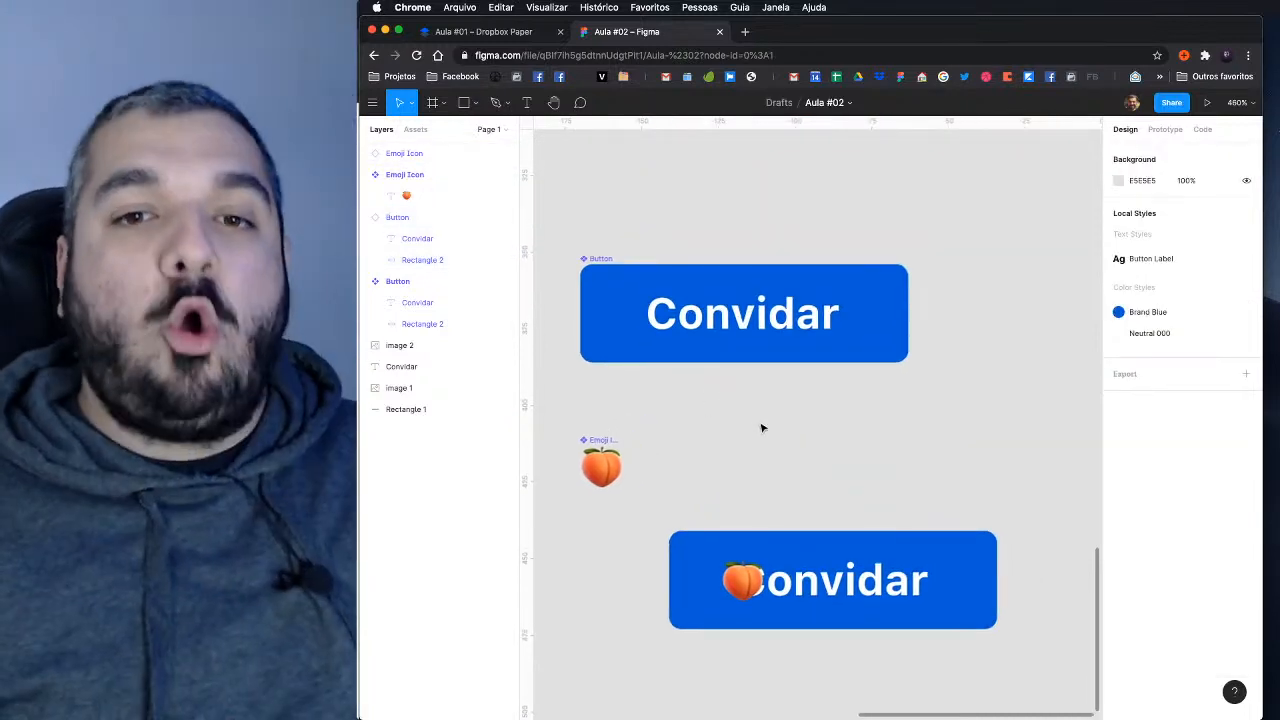
{"action": "left_click_drag", "start_coordinate": [760, 424], "coordinate": [753, 394]}
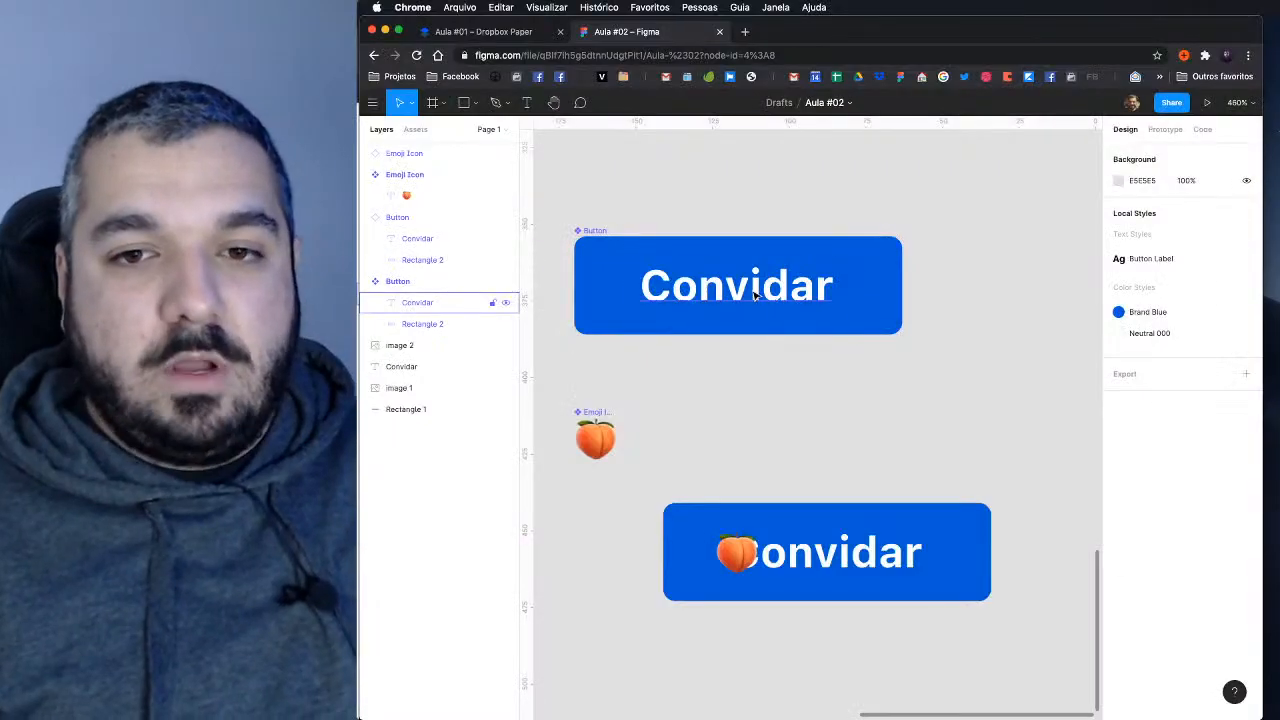
{"action": "left_click", "coordinate": [755, 295]}
{"action": "left_click", "coordinate": [865, 558]}
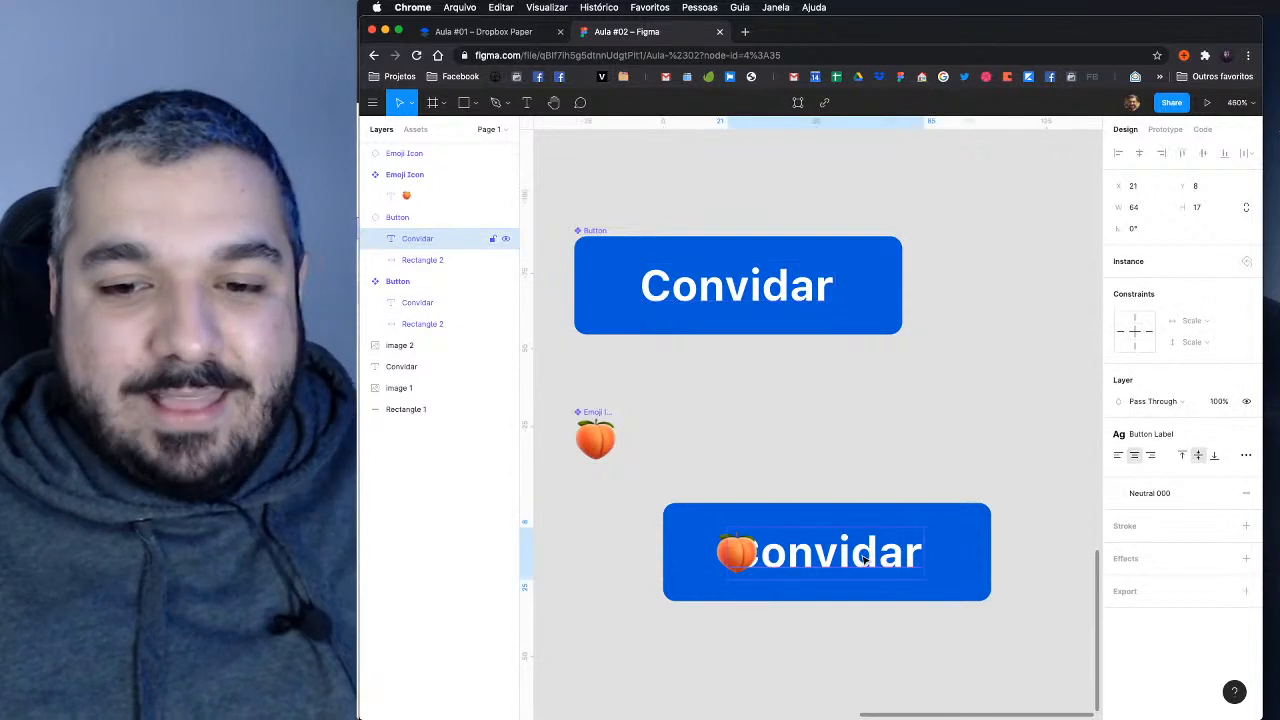
{"action": "key", "text": "super+shift+h"}
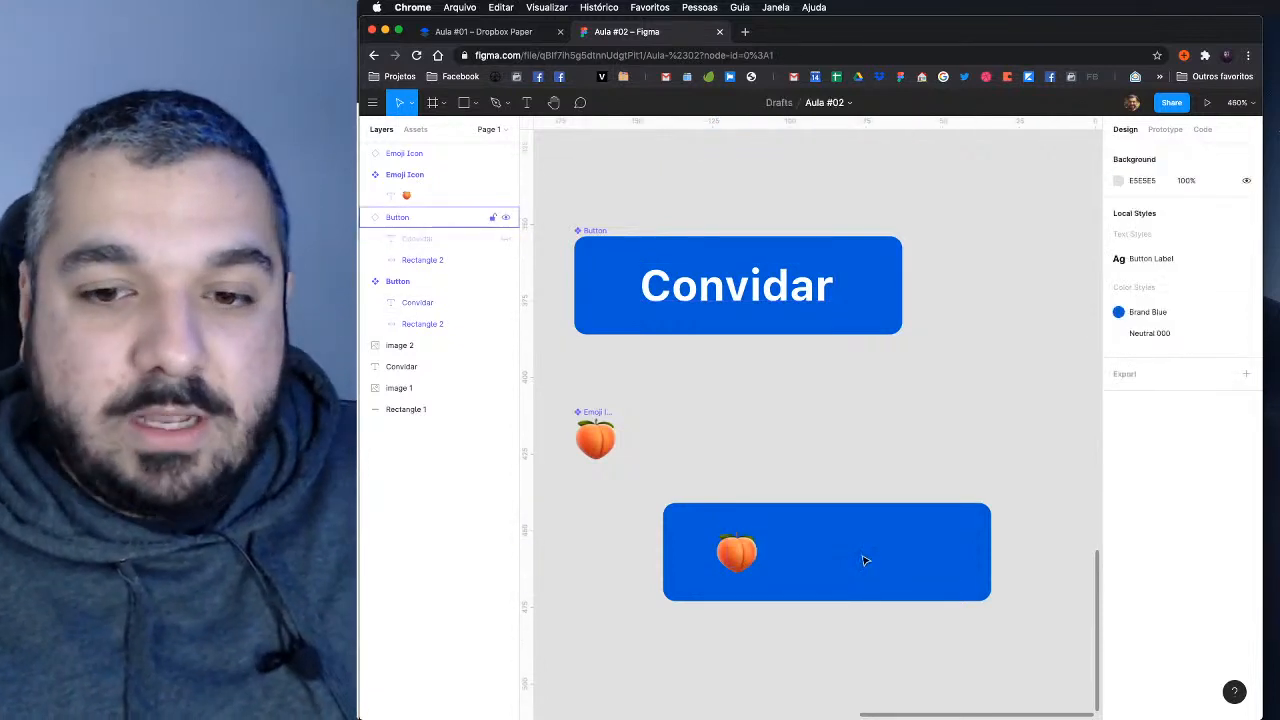
{"action": "left_click", "coordinate": [505, 238]}
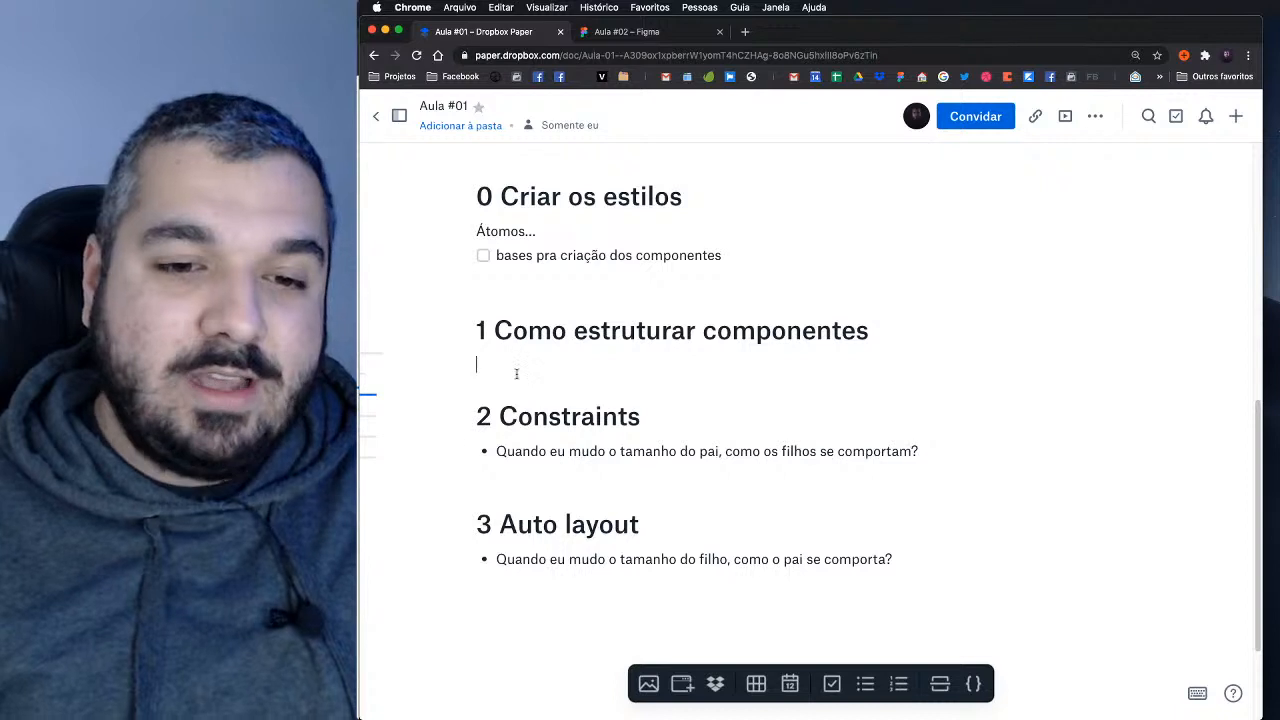
Step: In the Dropbox Paper outline, add the subheading "1.5 Como criar componentes de componentes" under the "1 Como estruturar componentes" section
{"action": "key", "text": "Return"}
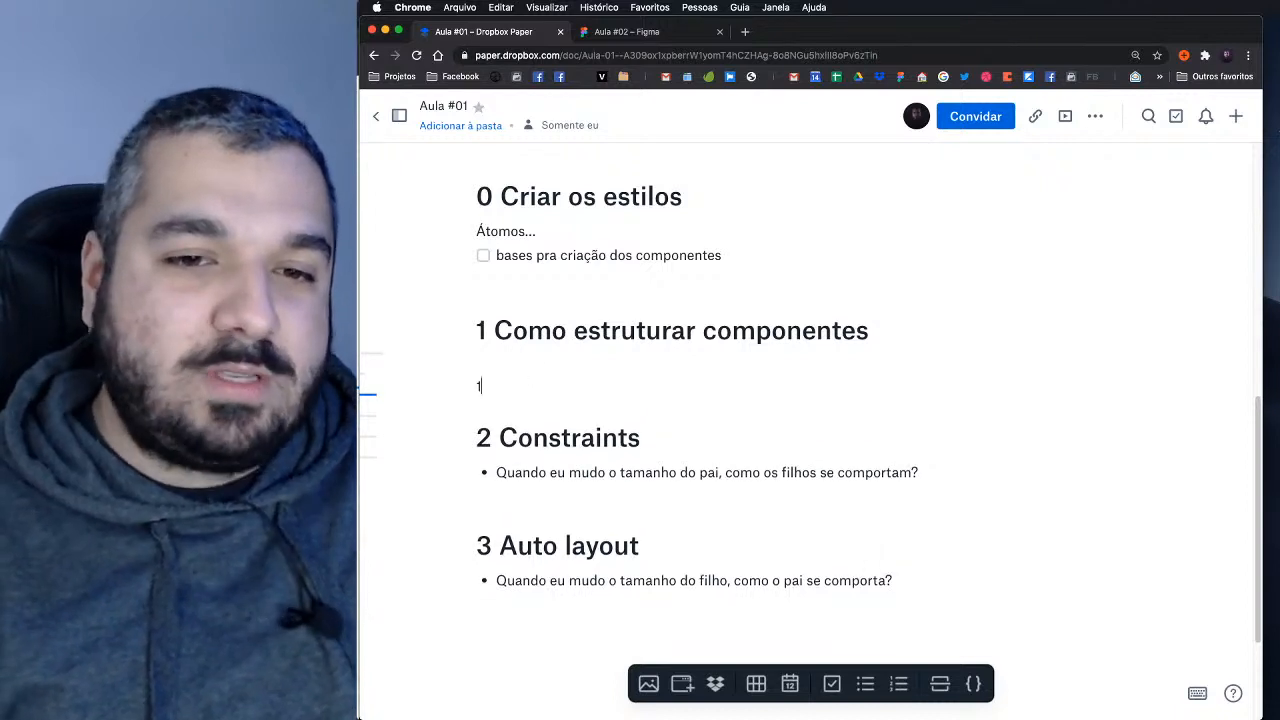
{"action": "type", "text": "## 1"}
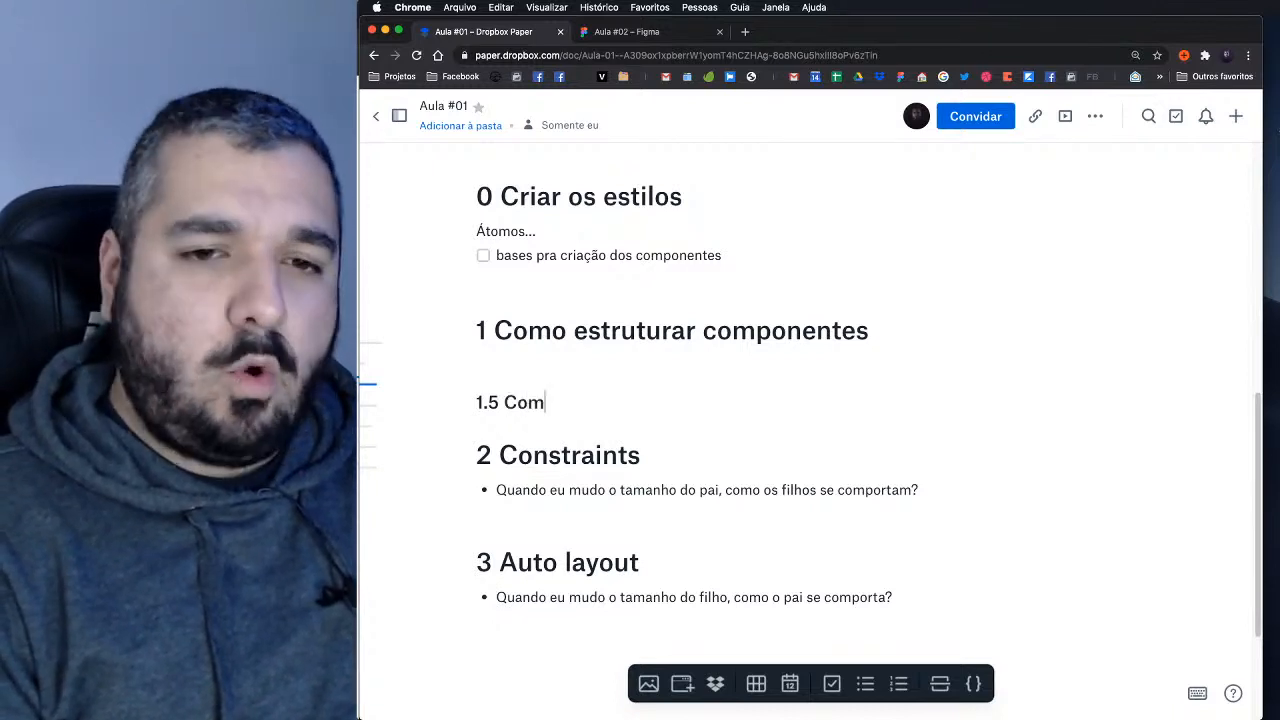
{"action": "type", "text": "criar compone"}
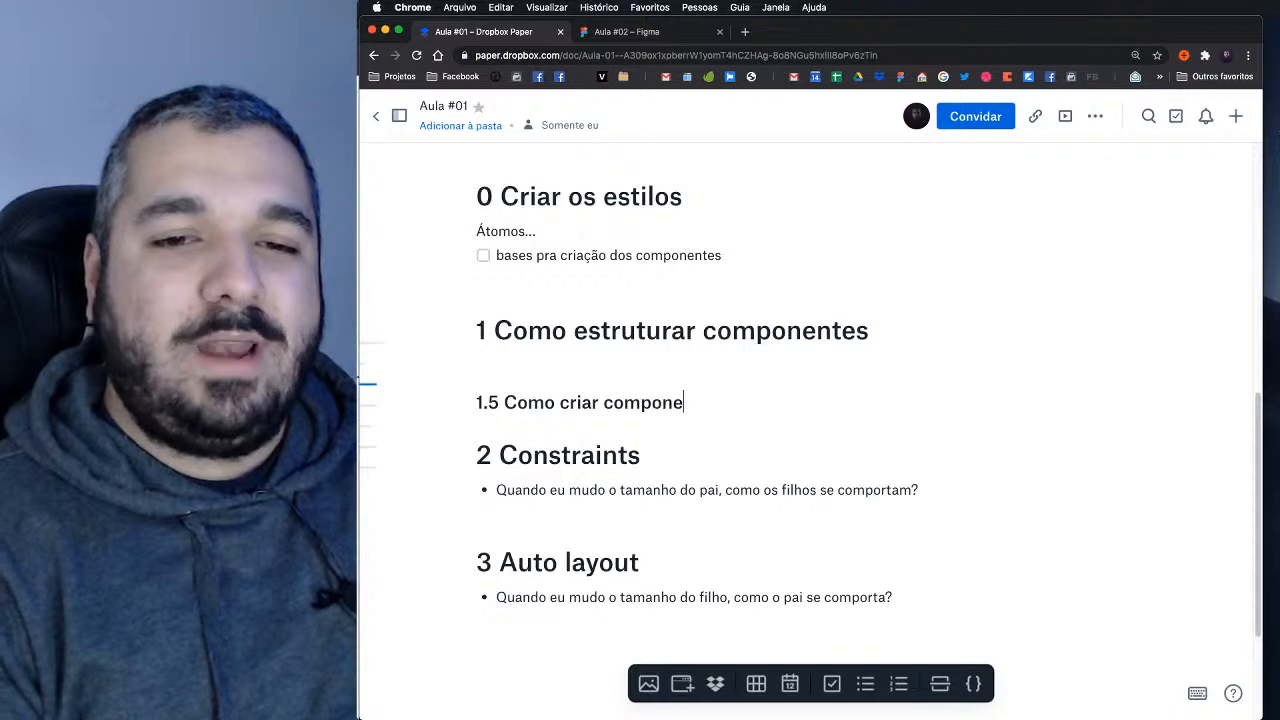
{"action": "type", "text": "ntes de componentes"}
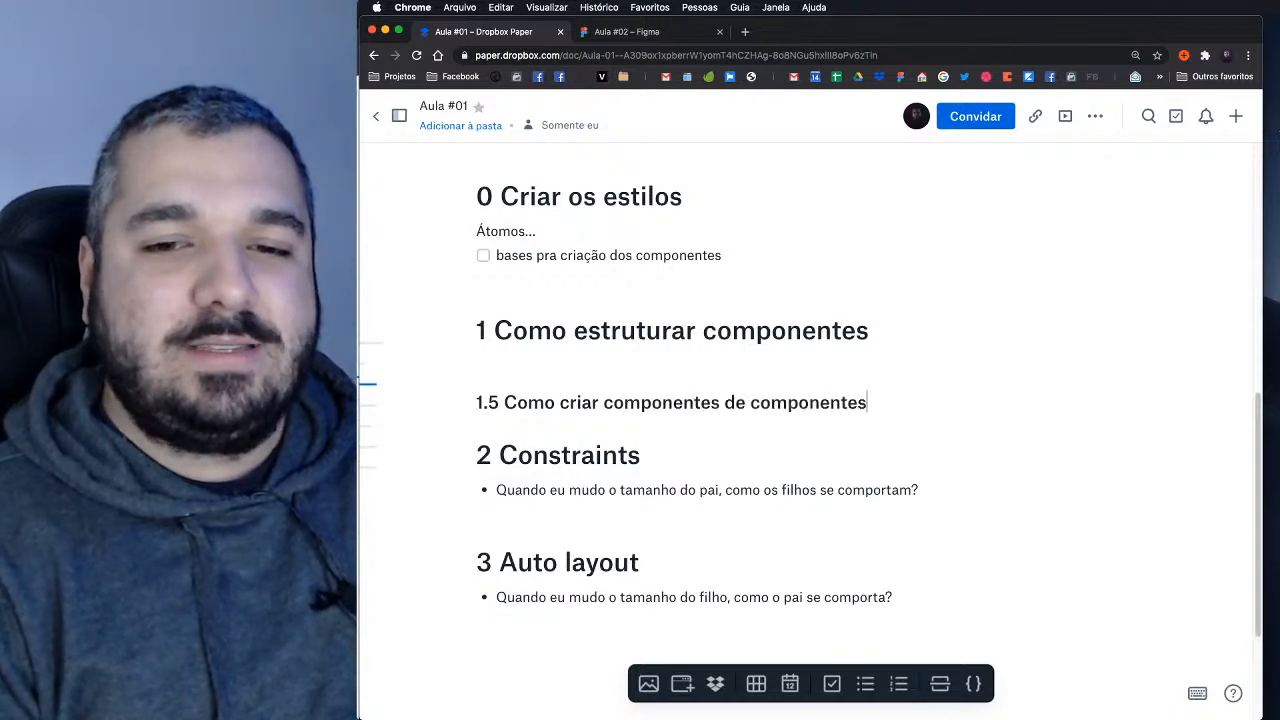
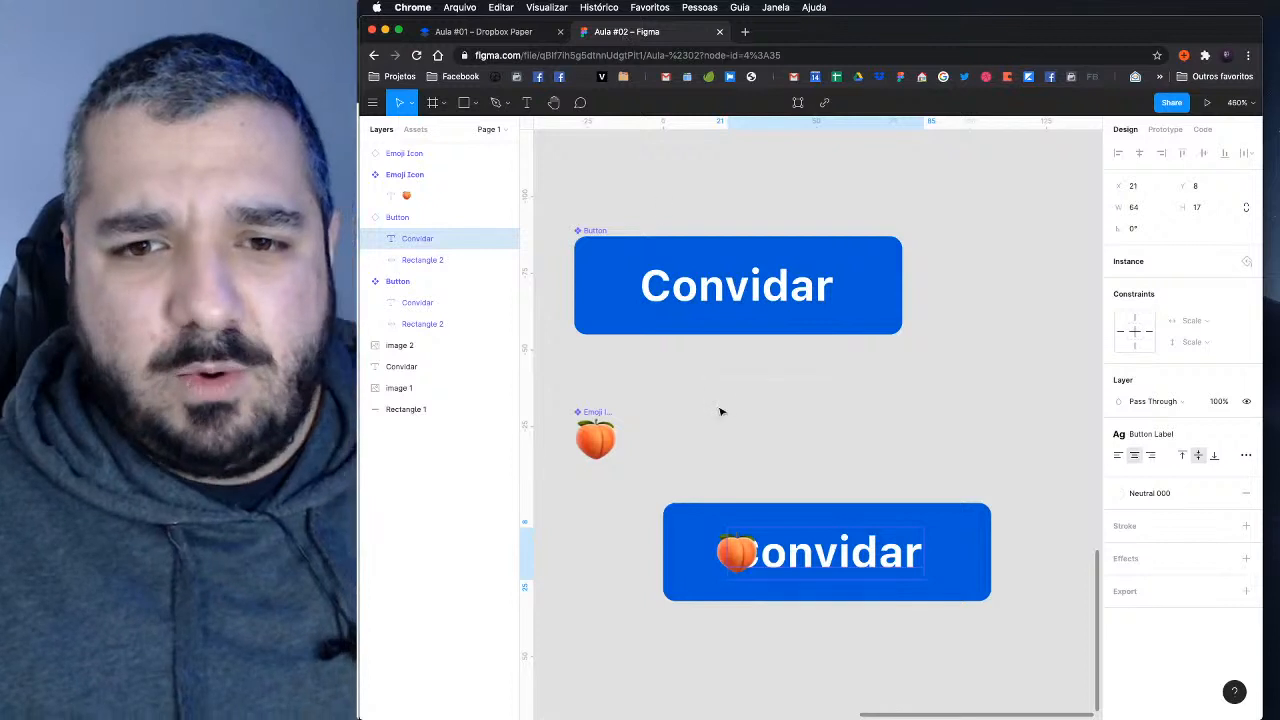
Step: Review the buttons in Figma and the outline headings in Dropbox Paper, and return to the Figma file
{"action": "left_click", "coordinate": [714, 440]}
{"action": "scroll", "coordinate": [734, 326], "scroll_direction": "down", "scroll_amount": 3}
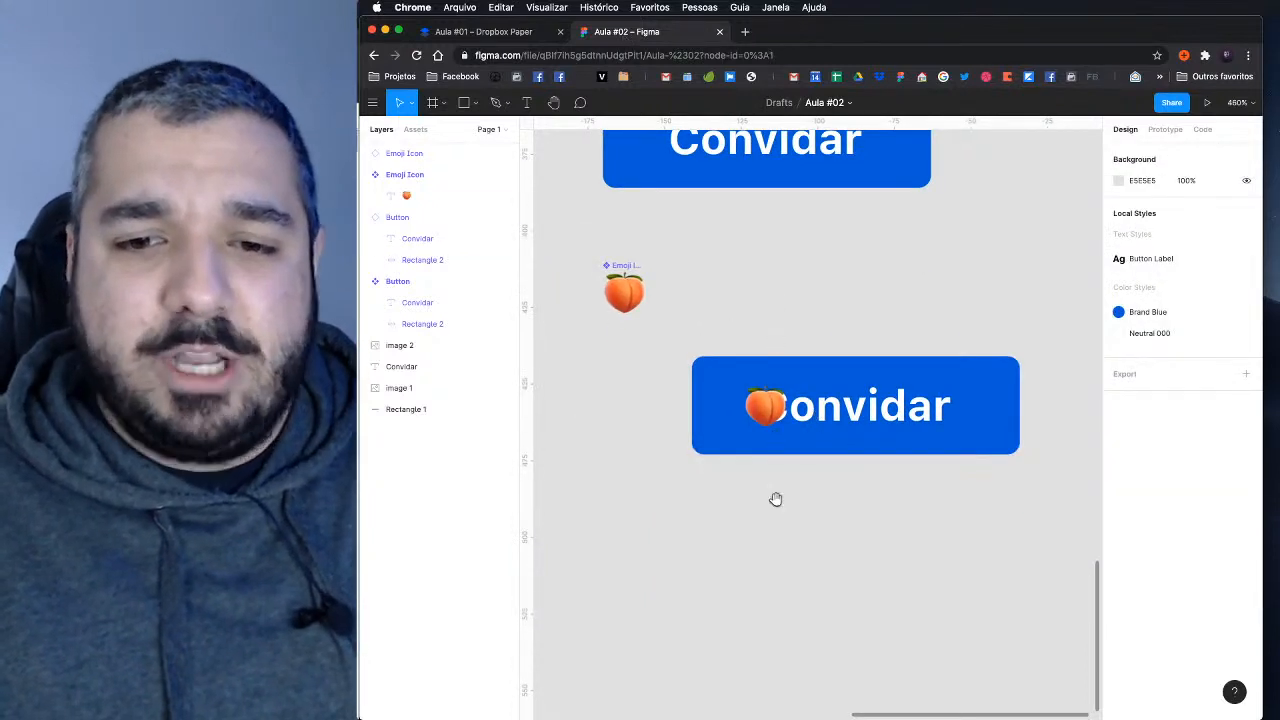
{"action": "scroll", "coordinate": [660, 510], "scroll_direction": "up", "scroll_amount": 4}
{"action": "left_click", "coordinate": [630, 495]}
{"action": "left_click_drag", "start_coordinate": [678, 449], "coordinate": [757, 481]}
{"action": "left_click", "coordinate": [490, 32]}
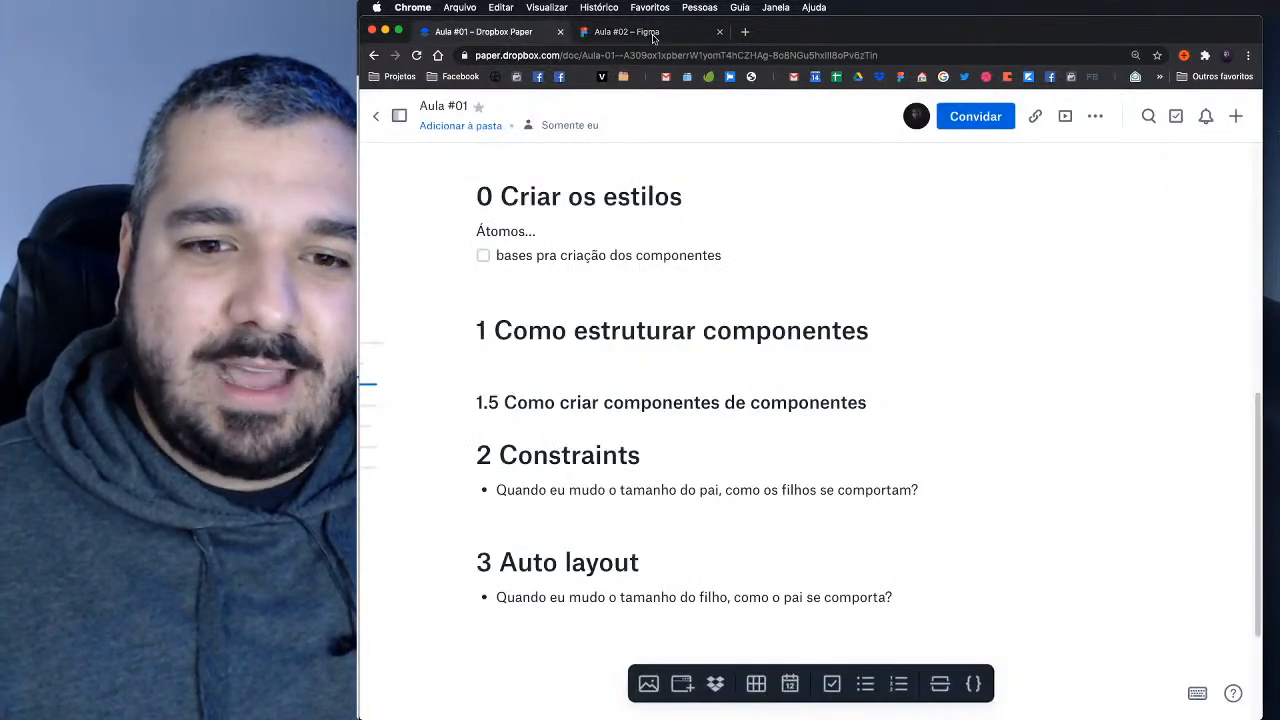
{"action": "left_click", "coordinate": [653, 32]}
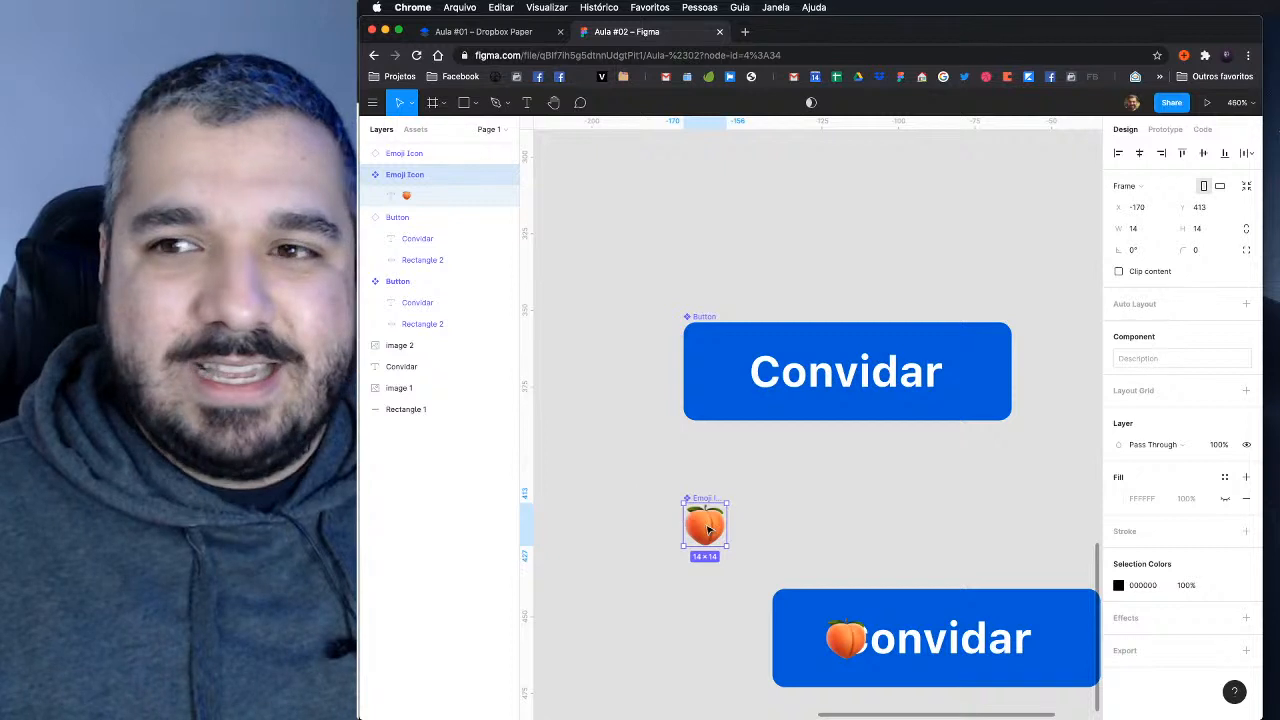
Step: Paste an Emoji Icon instance into the main Button component and position it near the left edge at X 16, Y 9
{"action": "left_click", "coordinate": [418, 284]}
{"action": "key", "text": "super+v"}
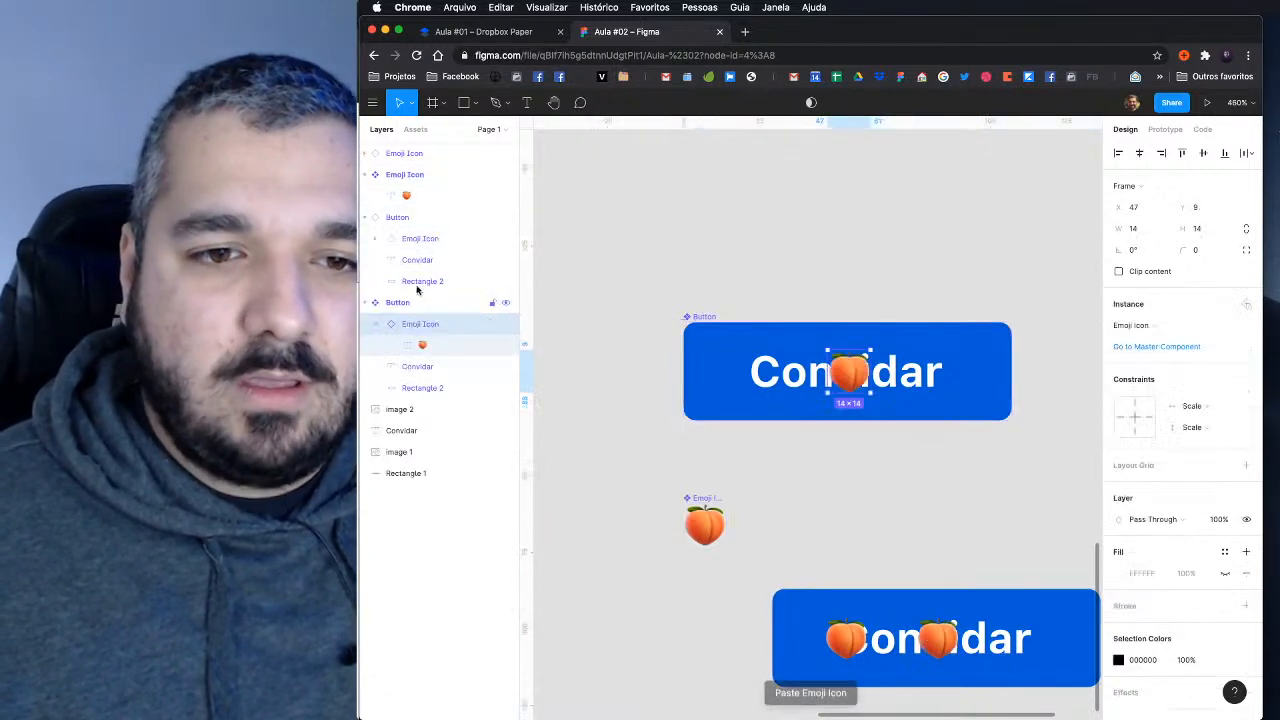
{"action": "left_click", "coordinate": [1118, 154]}
{"action": "key", "text": "shift+Right"}
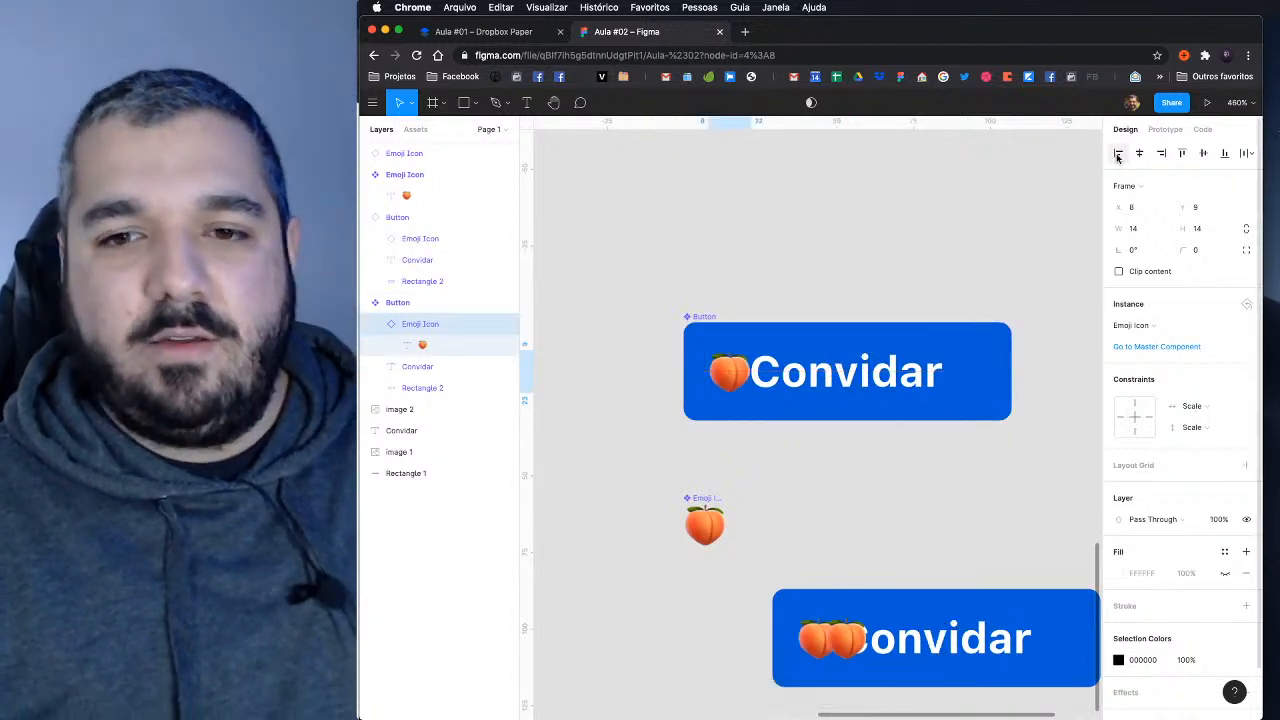
{"action": "key", "text": "shift+Right"}
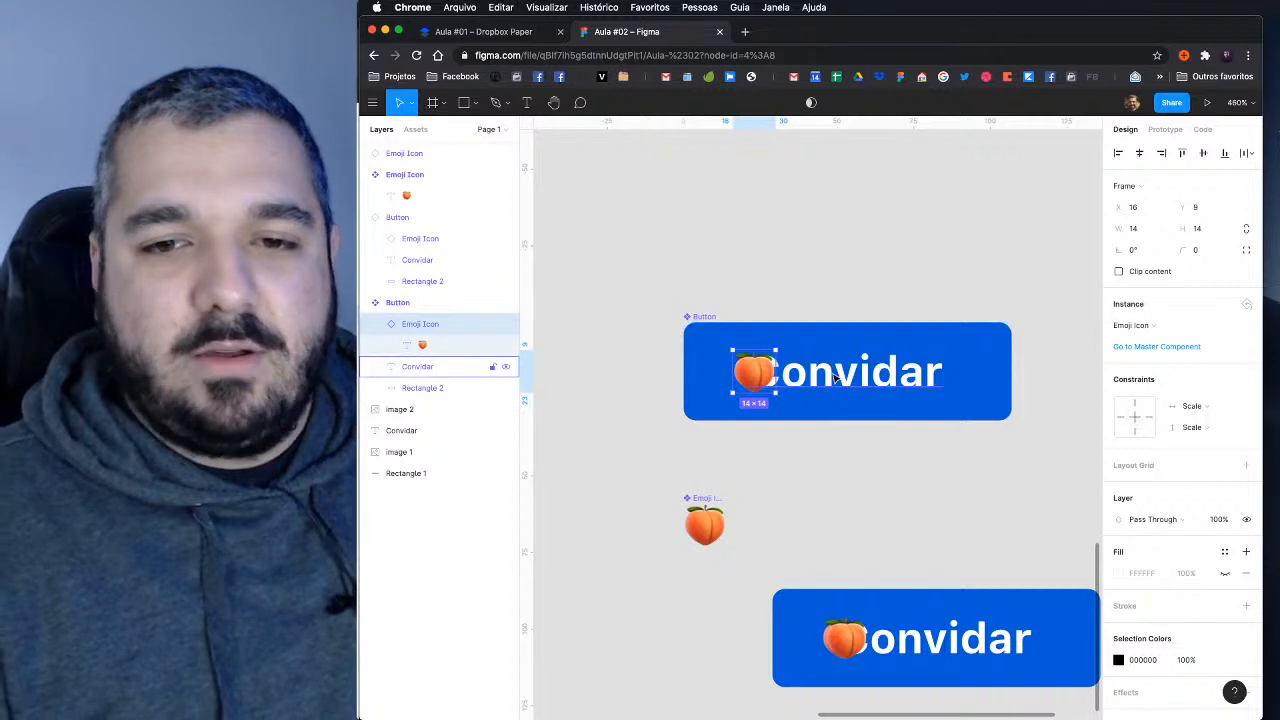
Step: Change the main Button component's label text to "Quarta as 19h!"
{"action": "left_click", "coordinate": [440, 366]}
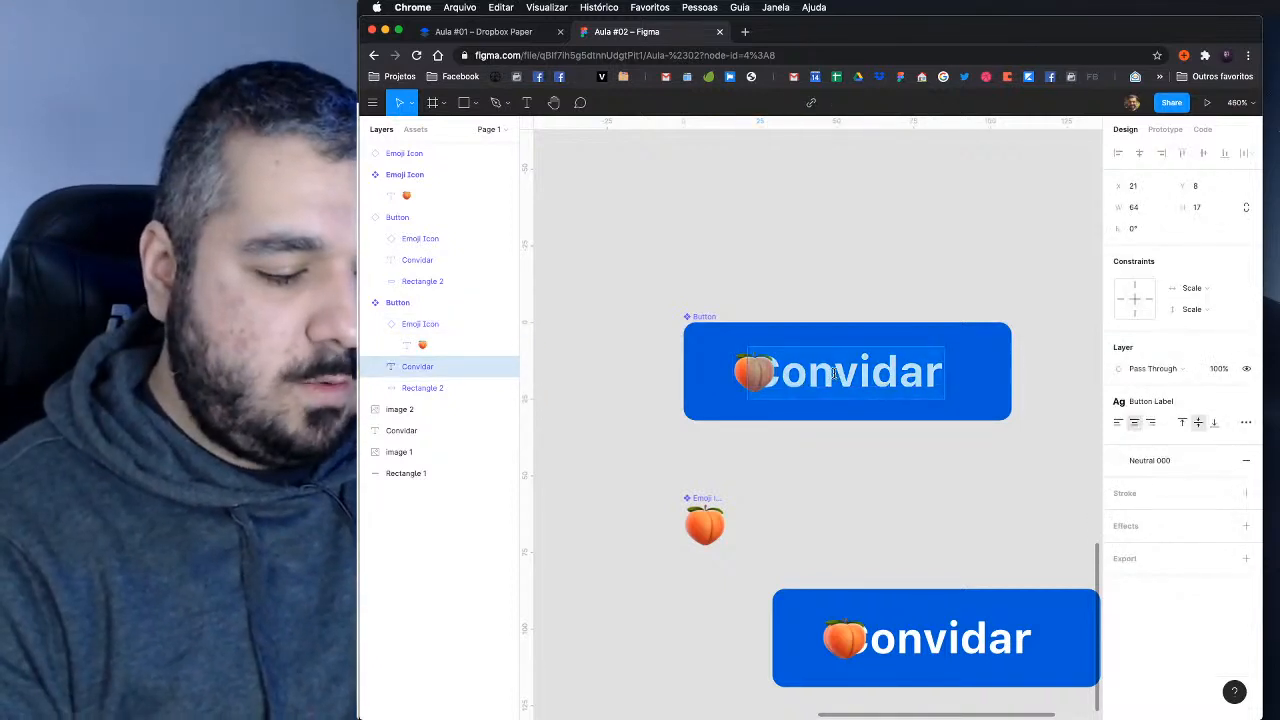
{"action": "double_click", "coordinate": [833, 374]}
{"action": "type", "text": "Qau"}
{"action": "key", "text": "BackSpace"}
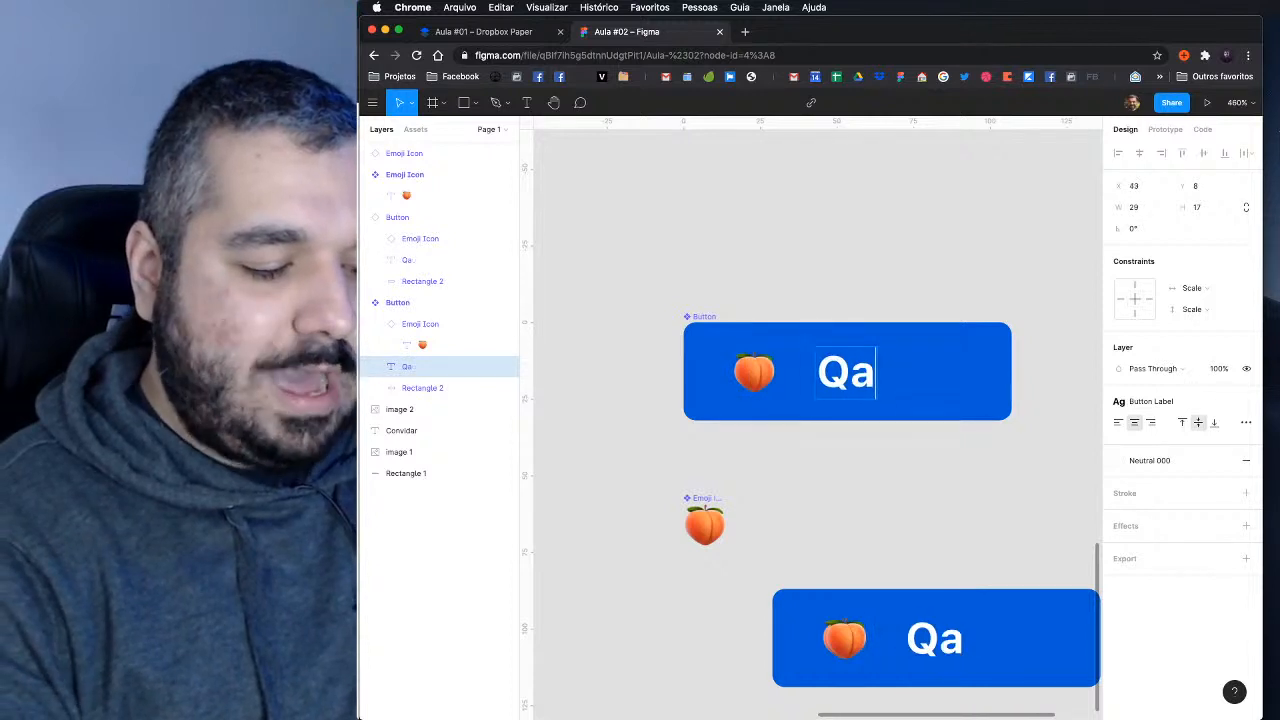
{"action": "key", "text": "BackSpace"}
{"action": "type", "text": "uarta as "}
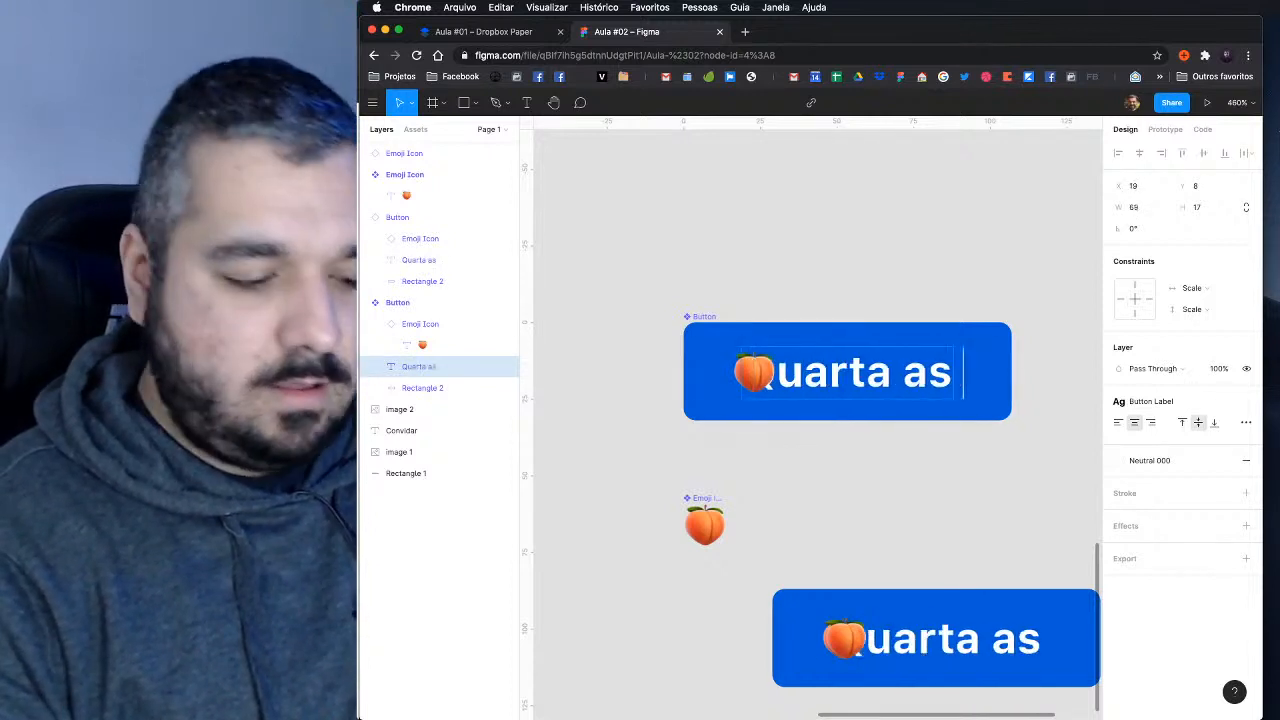
{"action": "type", "text": "19h!"}
{"action": "key", "text": "Escape"}
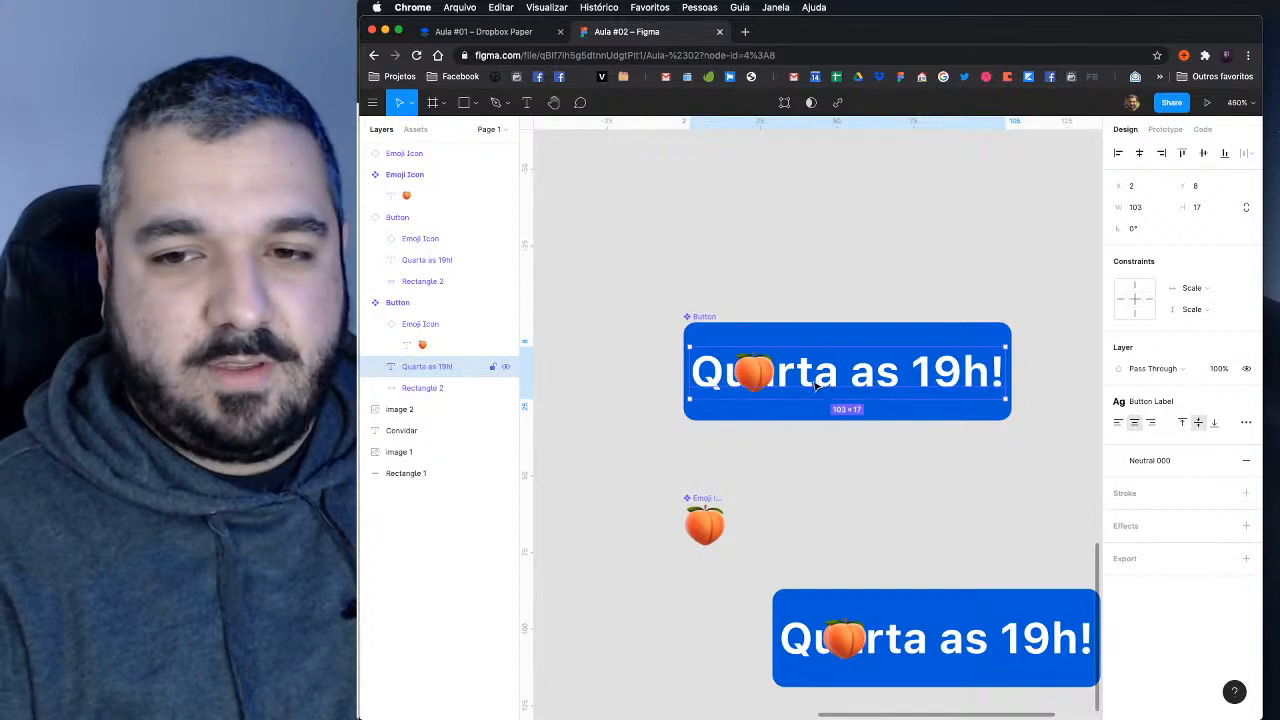
Step: Move the "Quarta as 19h!" label in the main Button component clear of the peach emoji, to X 38
{"action": "left_click_drag", "start_coordinate": [815, 386], "coordinate": [923, 385]}
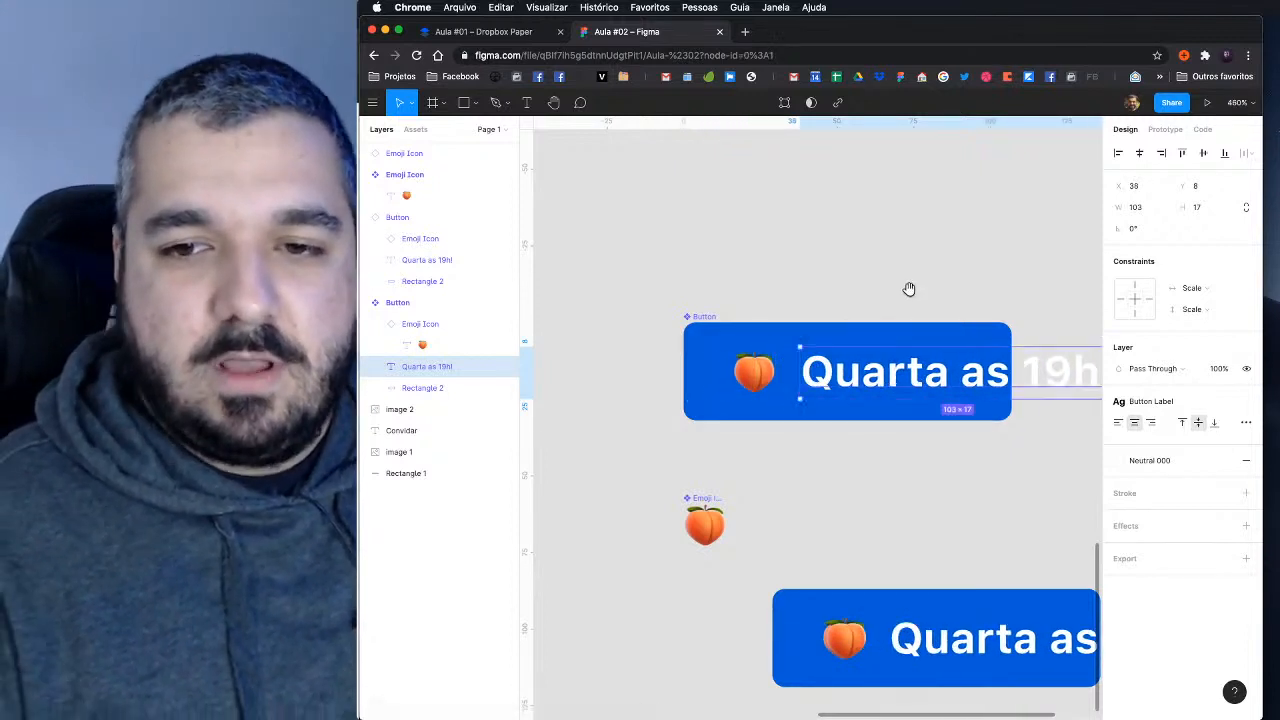
{"action": "left_click", "coordinate": [909, 289]}
{"action": "left_click_drag", "start_coordinate": [909, 289], "coordinate": [809, 280]}
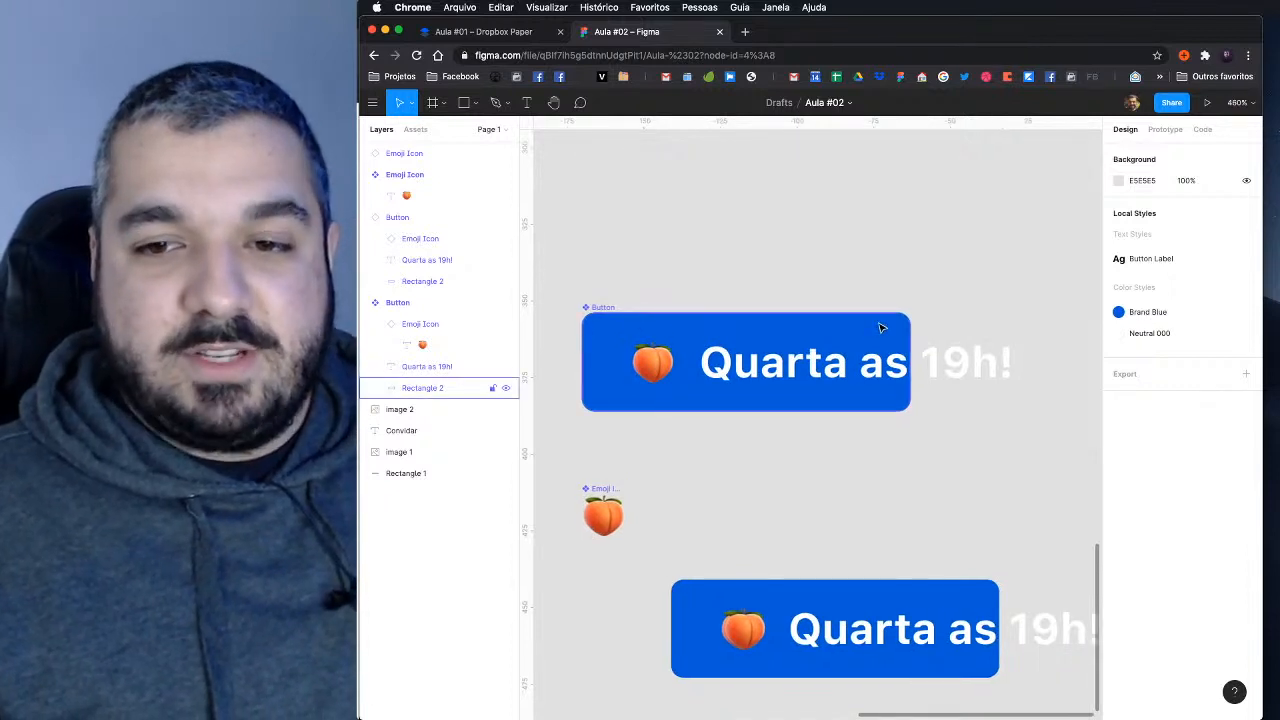
Step: Detach the color style from the main Button's background rectangle, sample its fill from the peach emoji, and lighten it to FFC7A5
{"action": "left_click", "coordinate": [881, 327]}
{"action": "left_click", "coordinate": [1226, 402]}
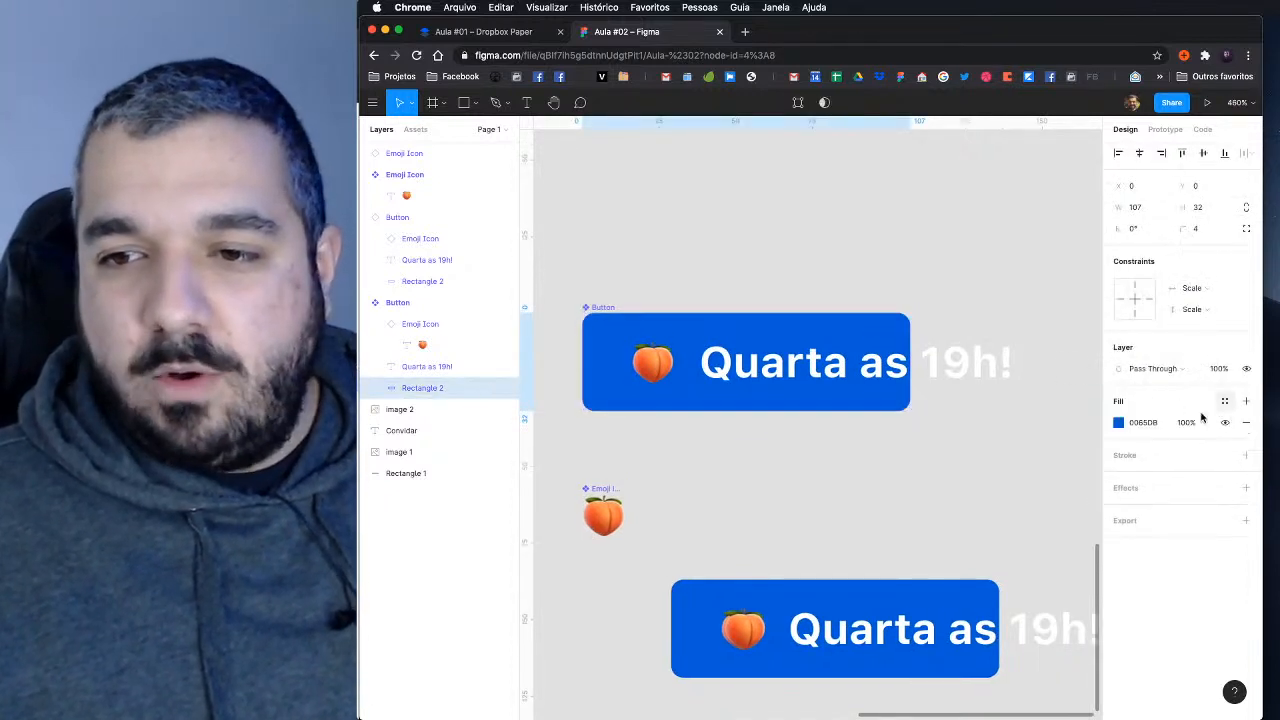
{"action": "left_click", "coordinate": [1118, 423]}
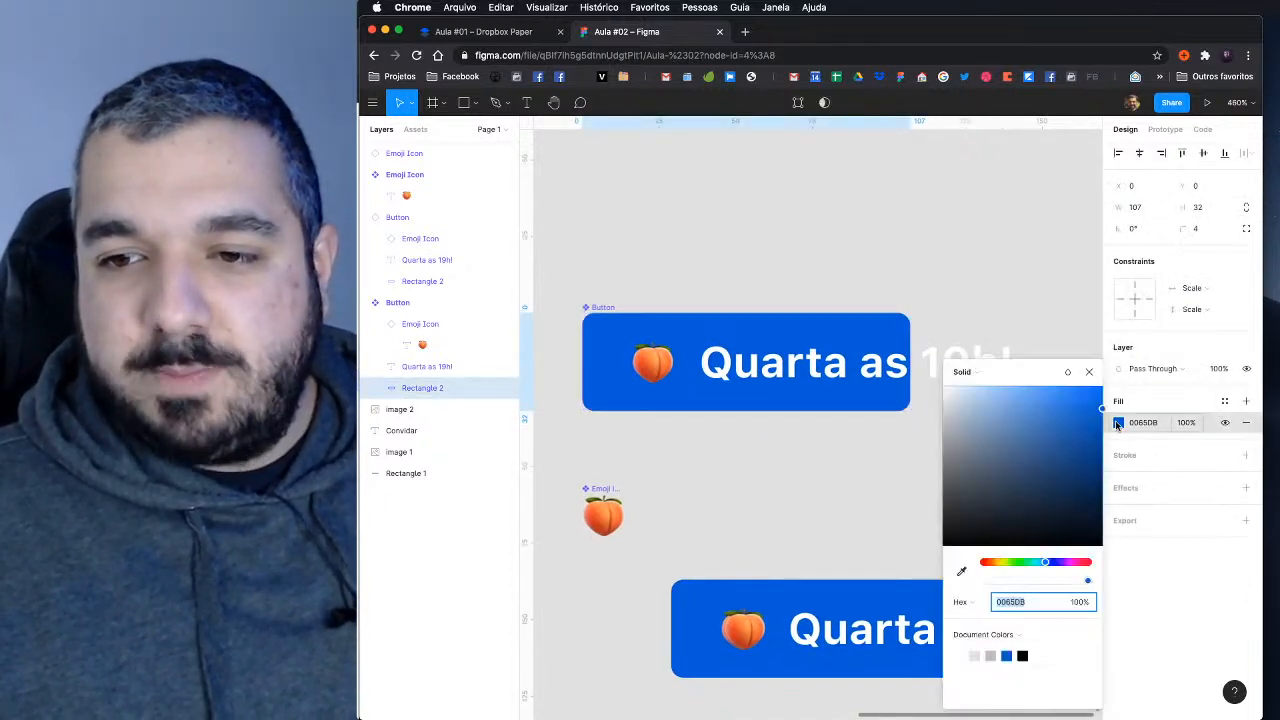
{"action": "left_click", "coordinate": [961, 570]}
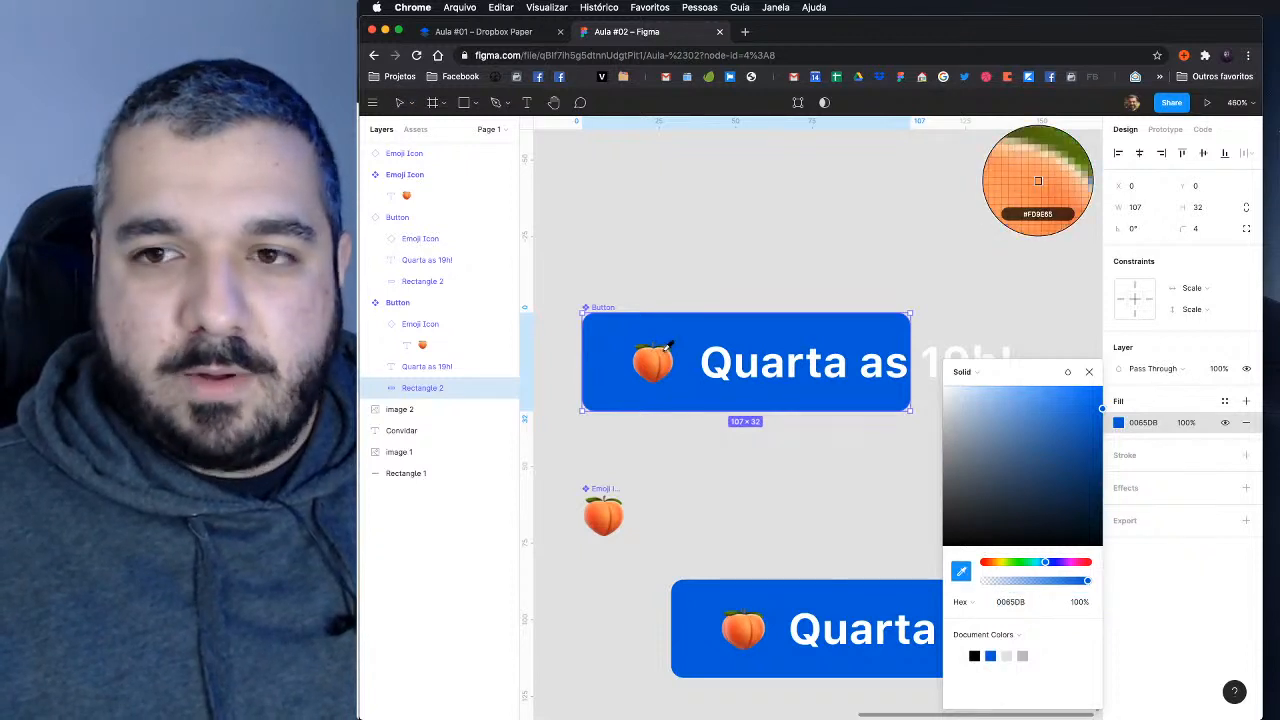
{"action": "left_click", "coordinate": [668, 347]}
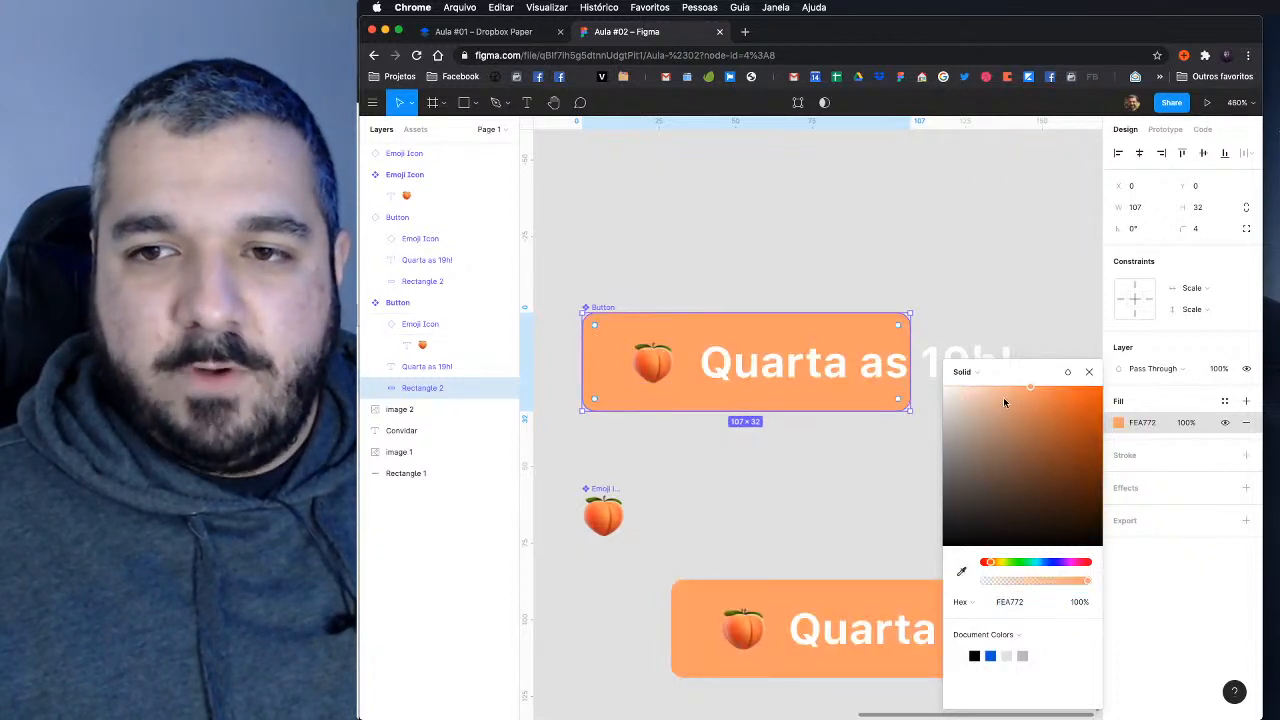
{"action": "left_click_drag", "start_coordinate": [1003, 401], "coordinate": [996, 307]}
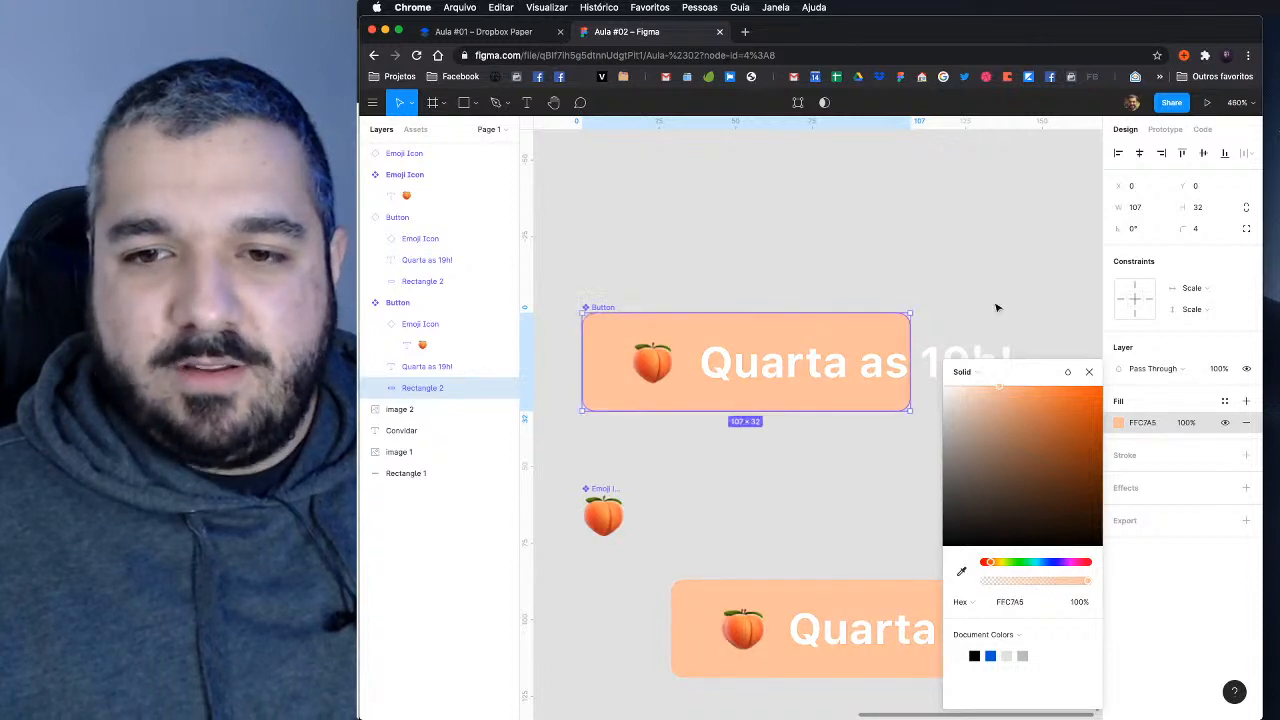
Step: Save the rectangle's peach fill as a new color style named with a nickname followed by "Peach"
{"action": "left_click", "coordinate": [1223, 401]}
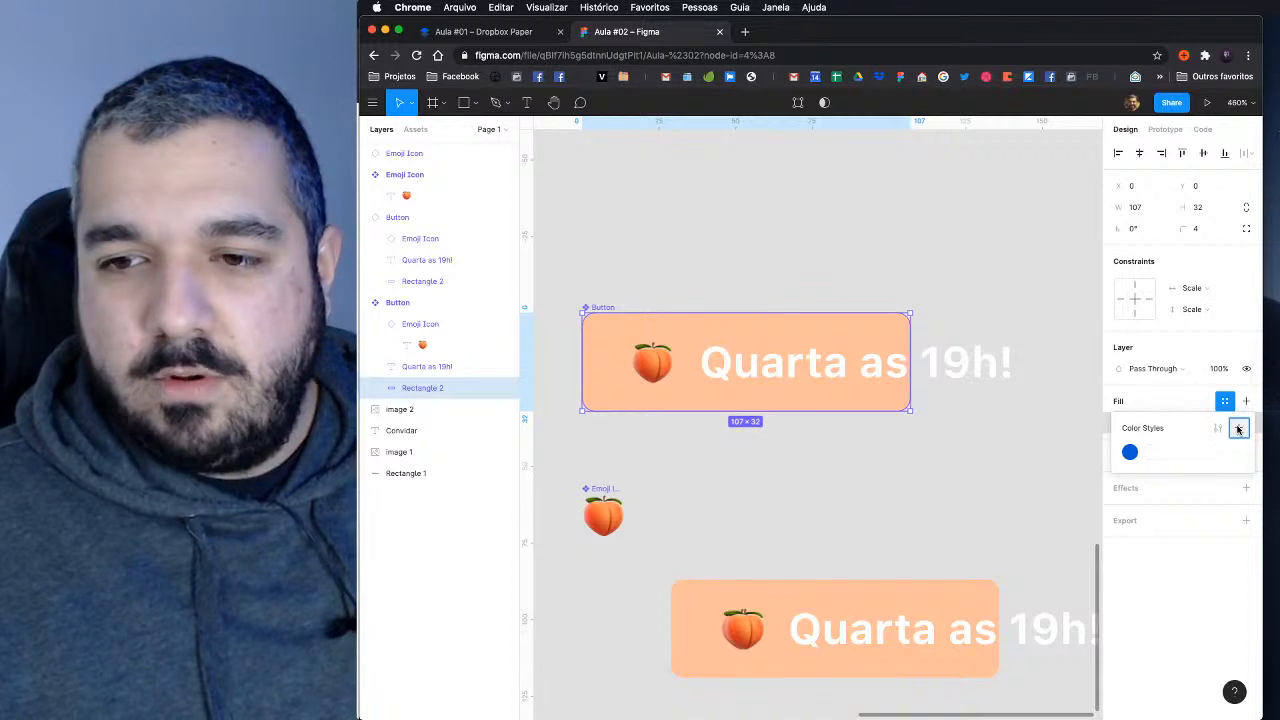
{"action": "left_click", "coordinate": [1238, 428]}
{"action": "type", "text": "Padr~"}
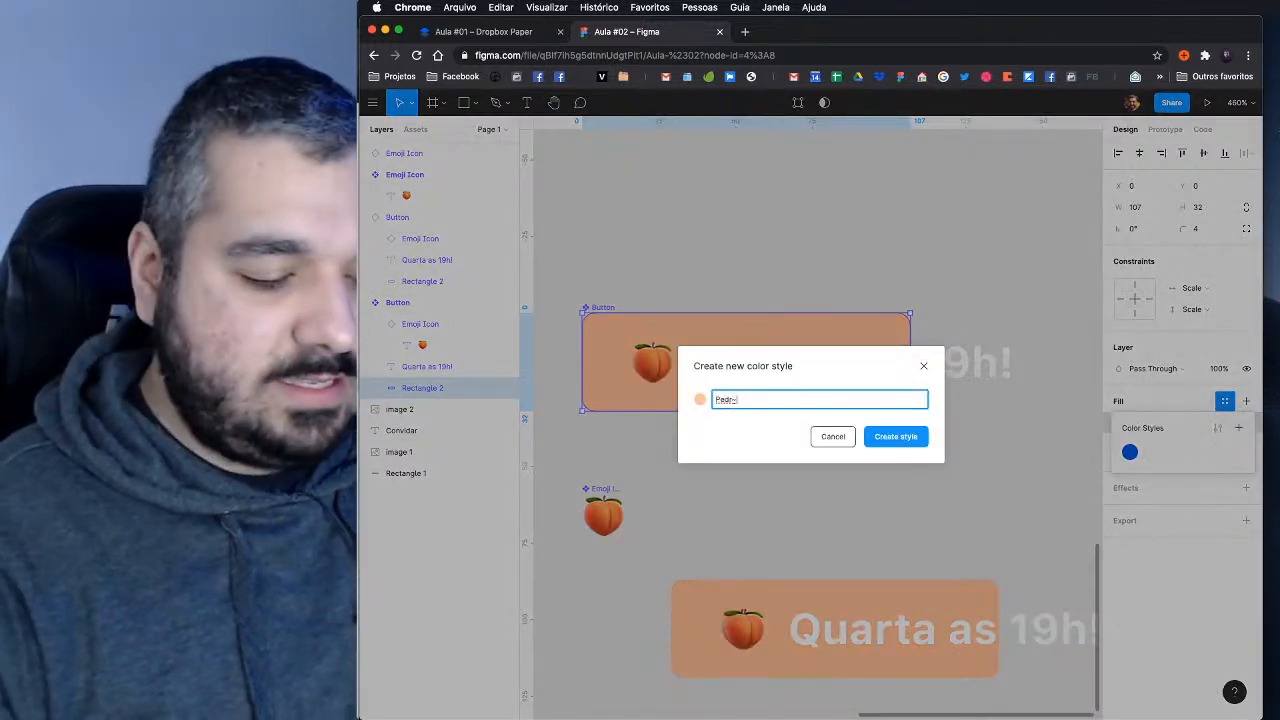
{"action": "left_click", "coordinate": [896, 437]}
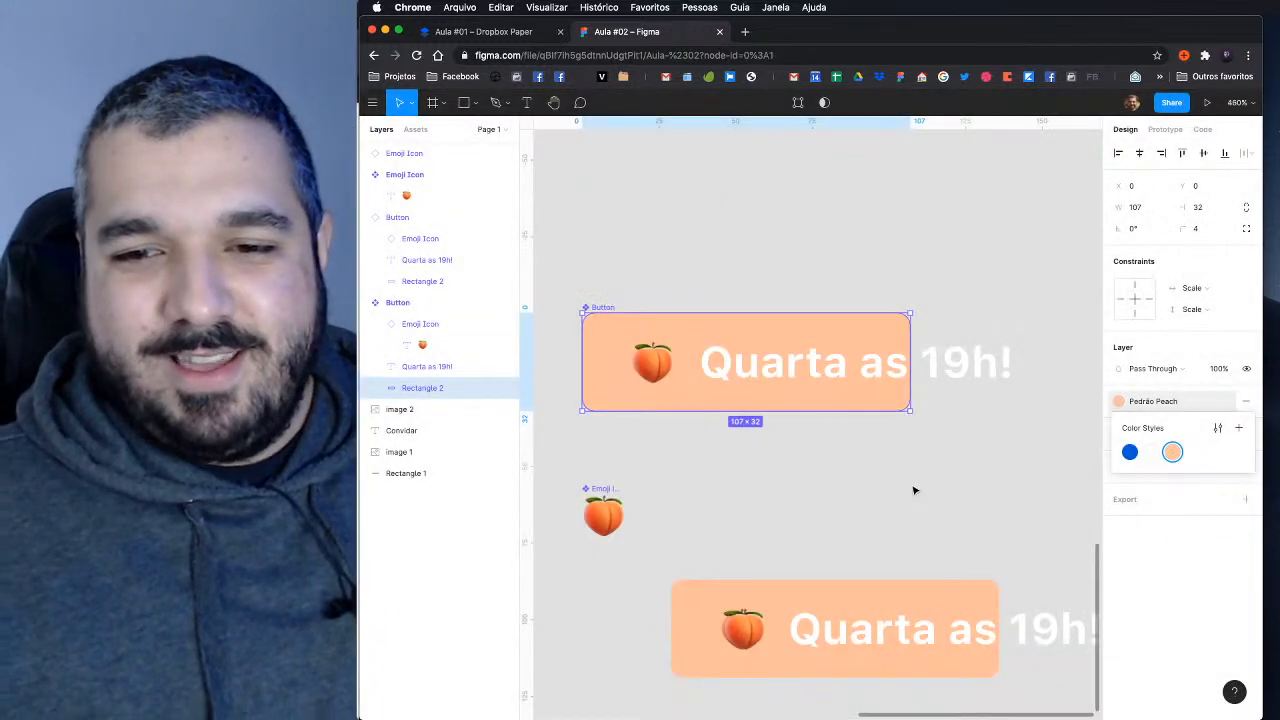
{"action": "left_click", "coordinate": [914, 490]}
Step: Try to widen the main Button component's frame to about 148 px to fit the label, and undo the resizing attempts
{"action": "left_click_drag", "start_coordinate": [838, 485], "coordinate": [889, 504]}
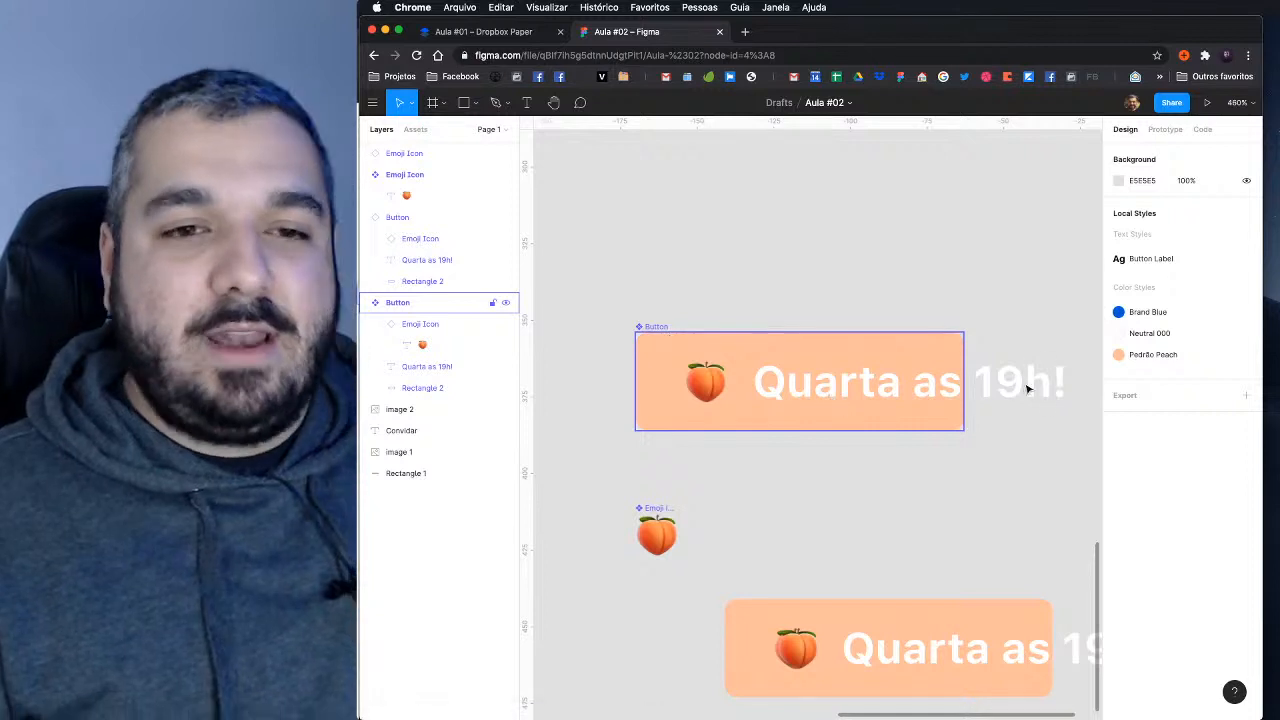
{"action": "left_click", "coordinate": [1003, 384]}
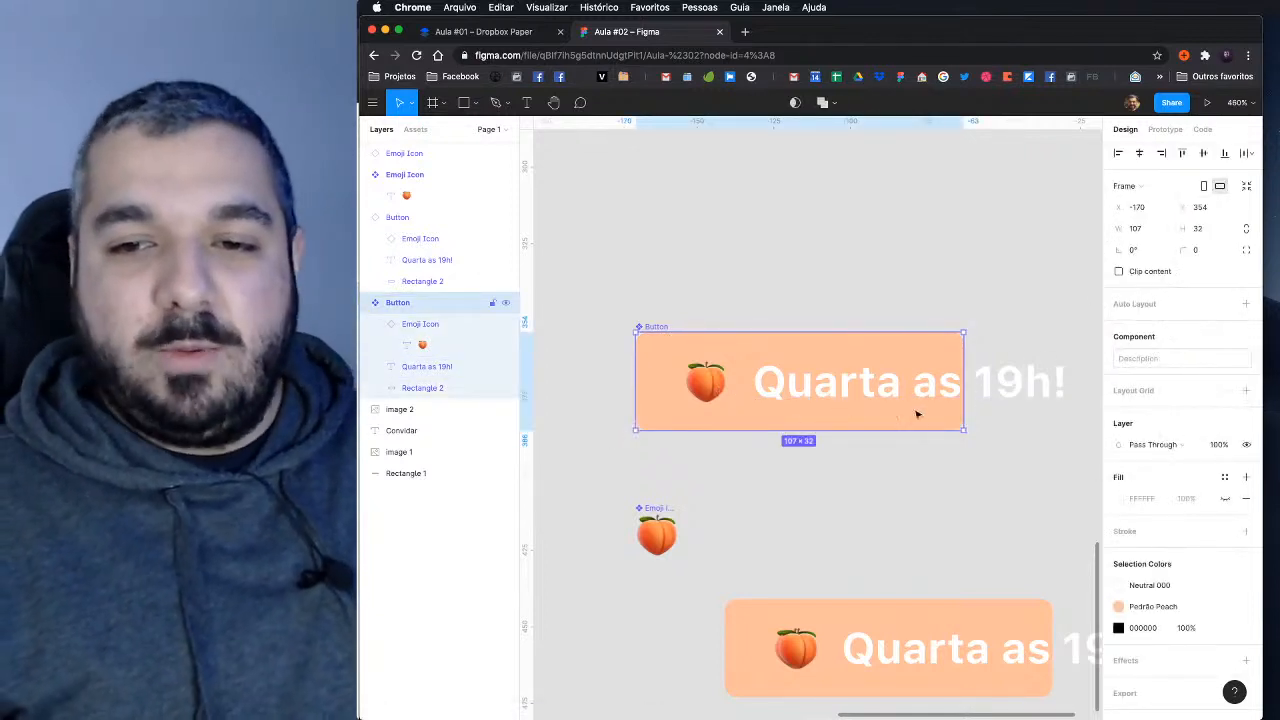
{"action": "scroll", "coordinate": [945, 422], "scroll_direction": "down", "scroll_amount": 2}
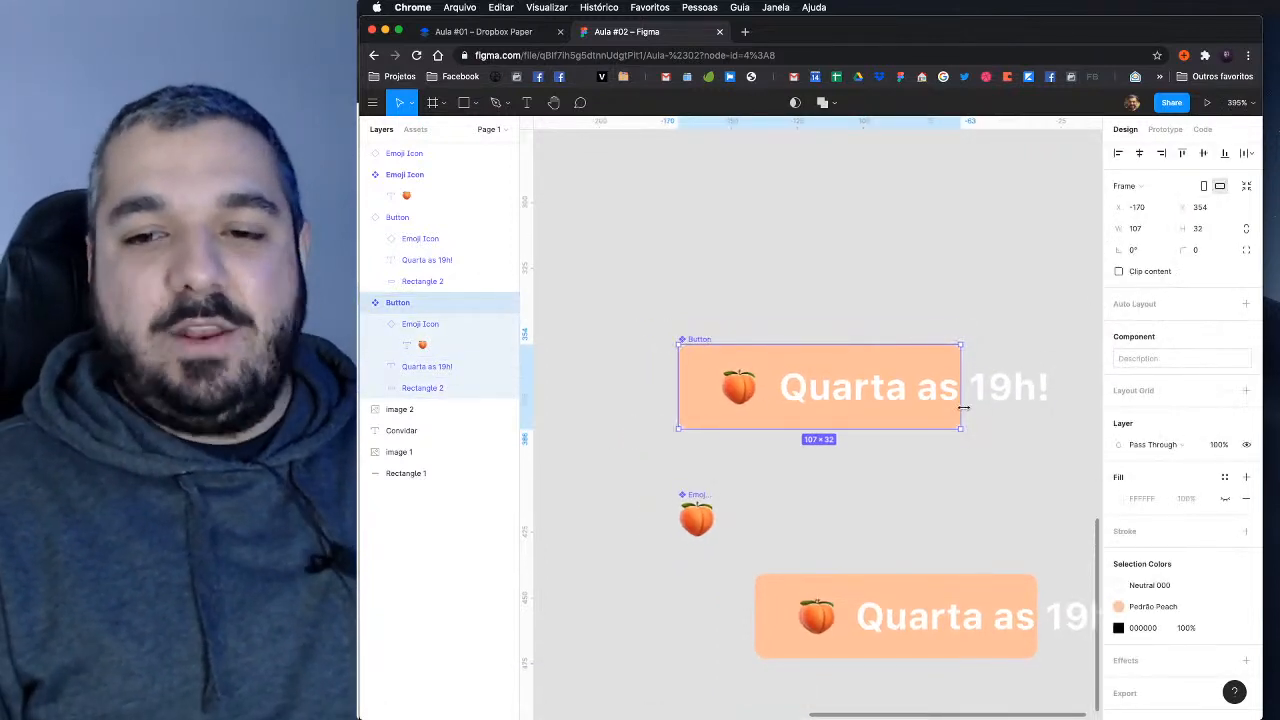
{"action": "left_click_drag", "start_coordinate": [963, 407], "coordinate": [1070, 405]}
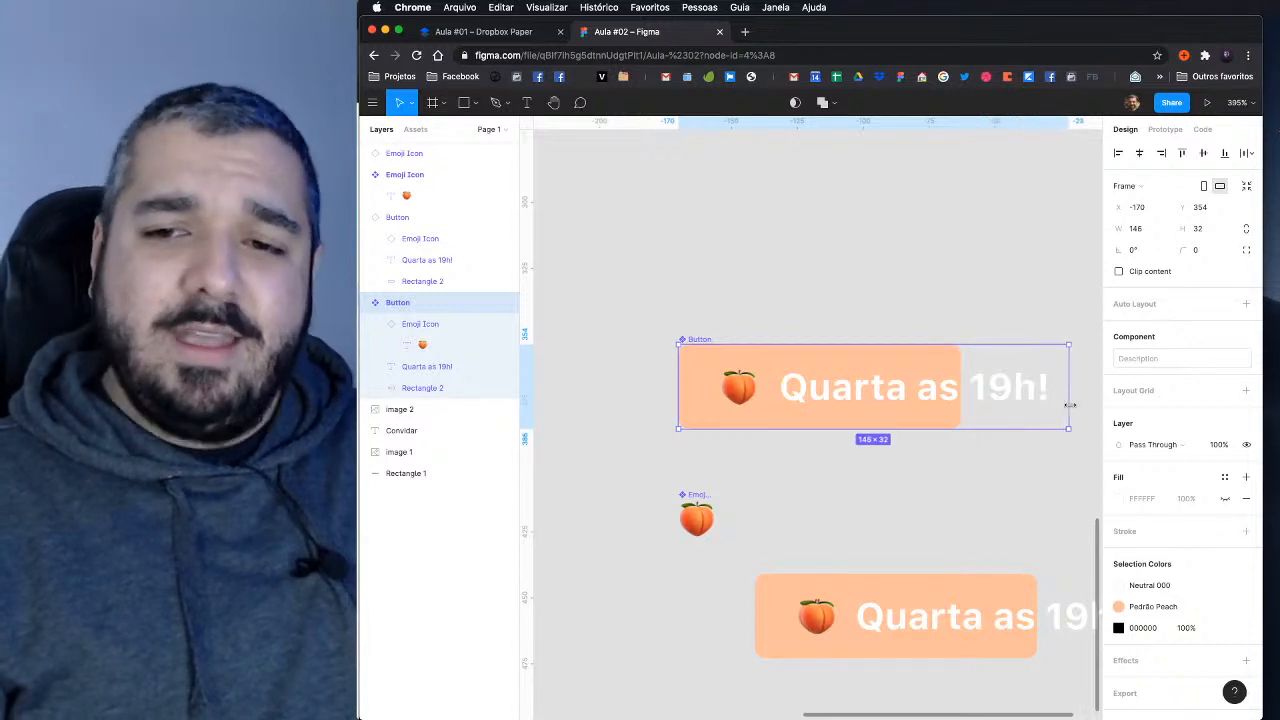
{"action": "key", "text": "super+z"}
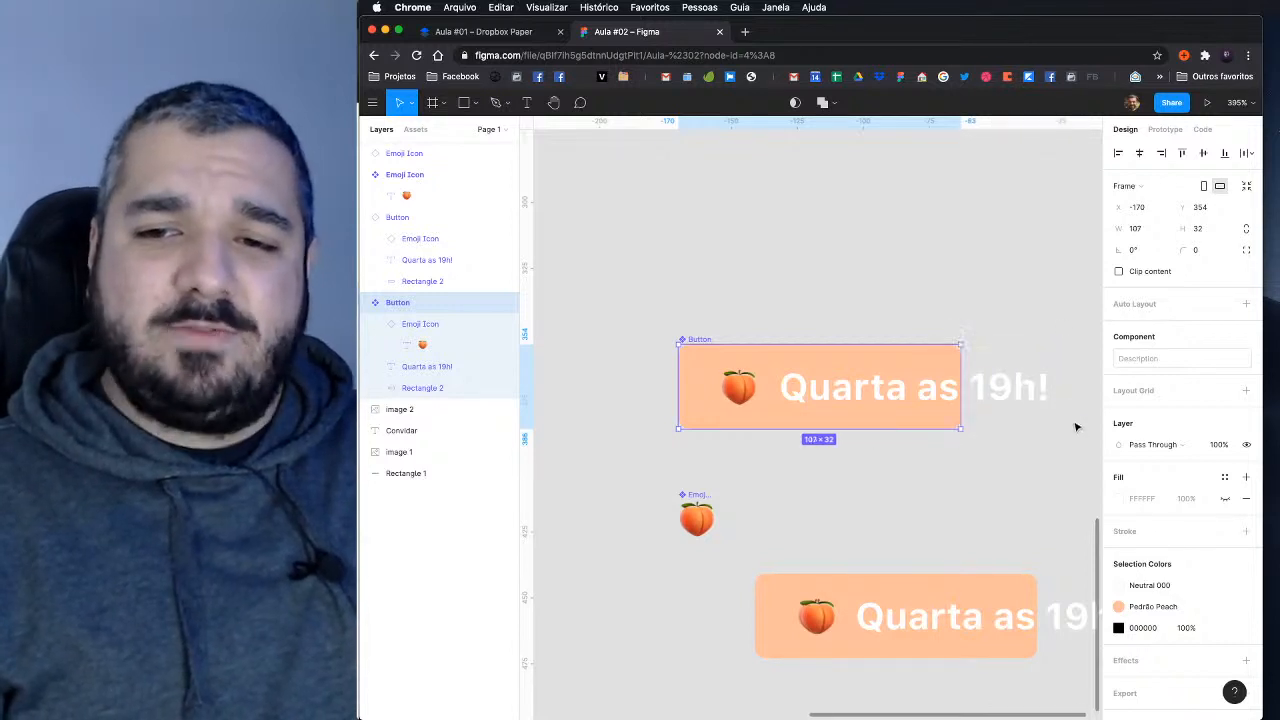
{"action": "left_click", "coordinate": [1228, 695]}
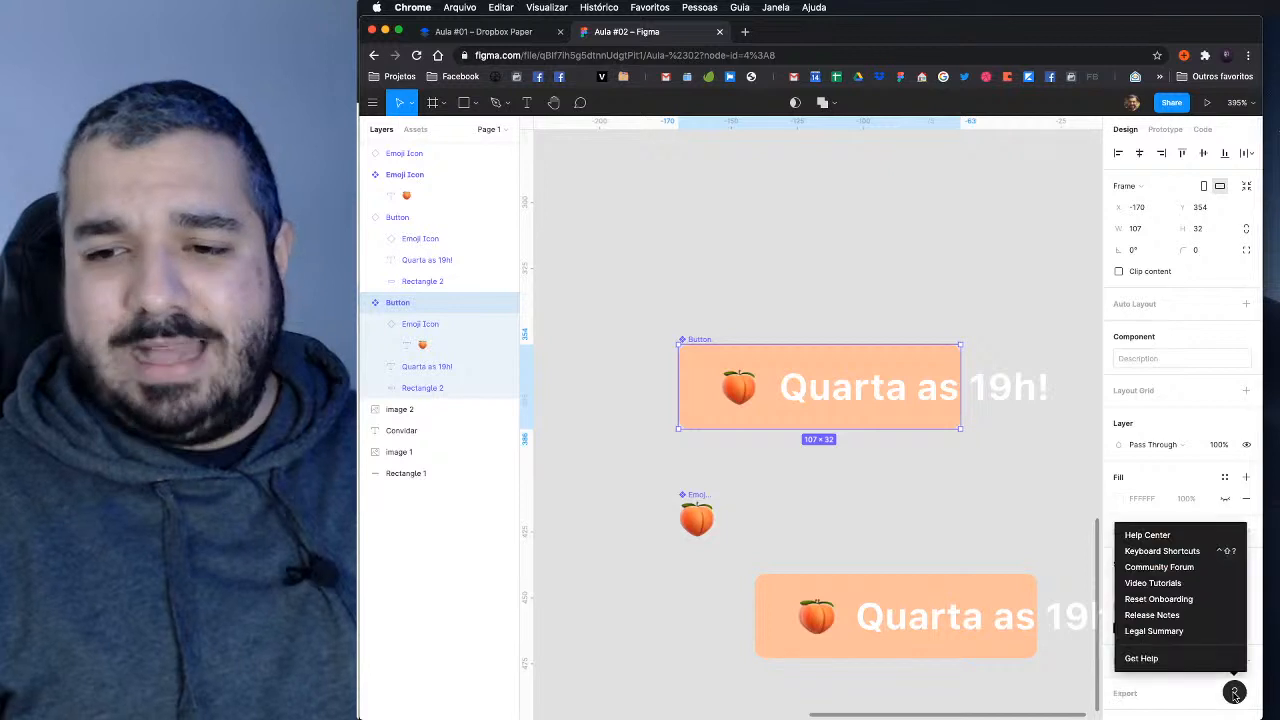
{"action": "left_click", "coordinate": [927, 493]}
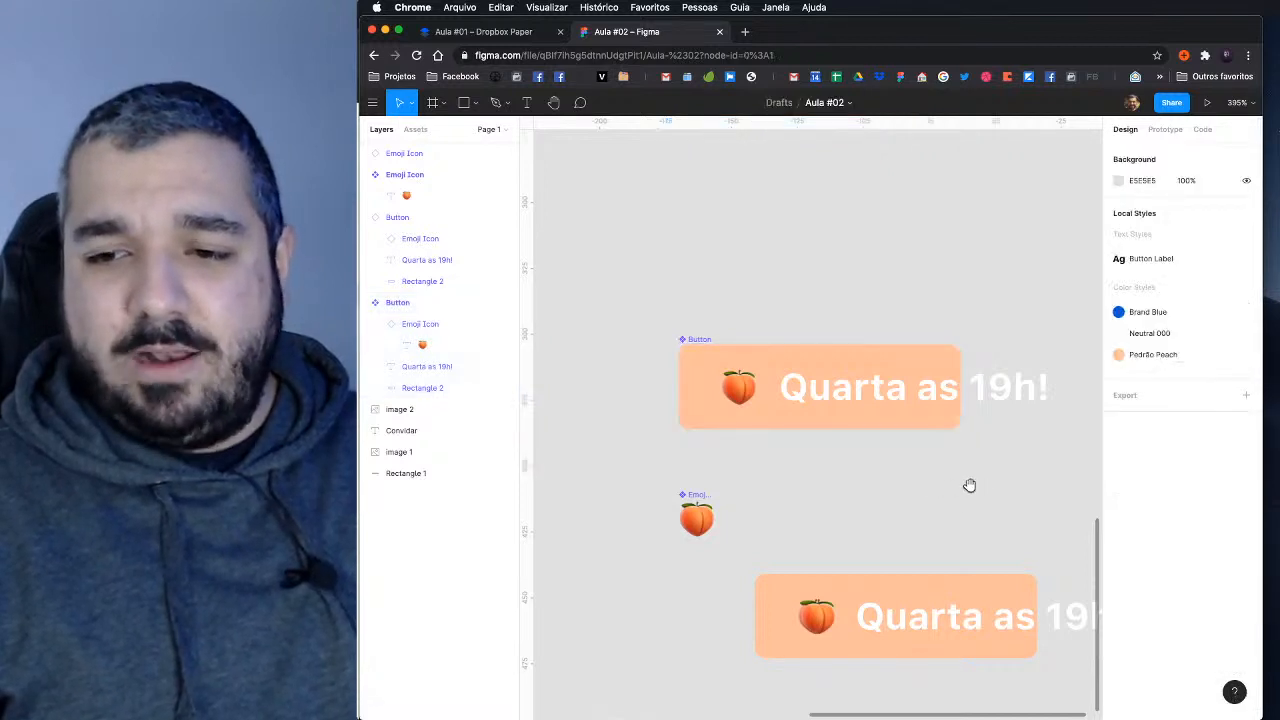
{"action": "scroll", "coordinate": [900, 482], "scroll_direction": "right", "scroll_amount": 3}
{"action": "left_click", "coordinate": [833, 396]}
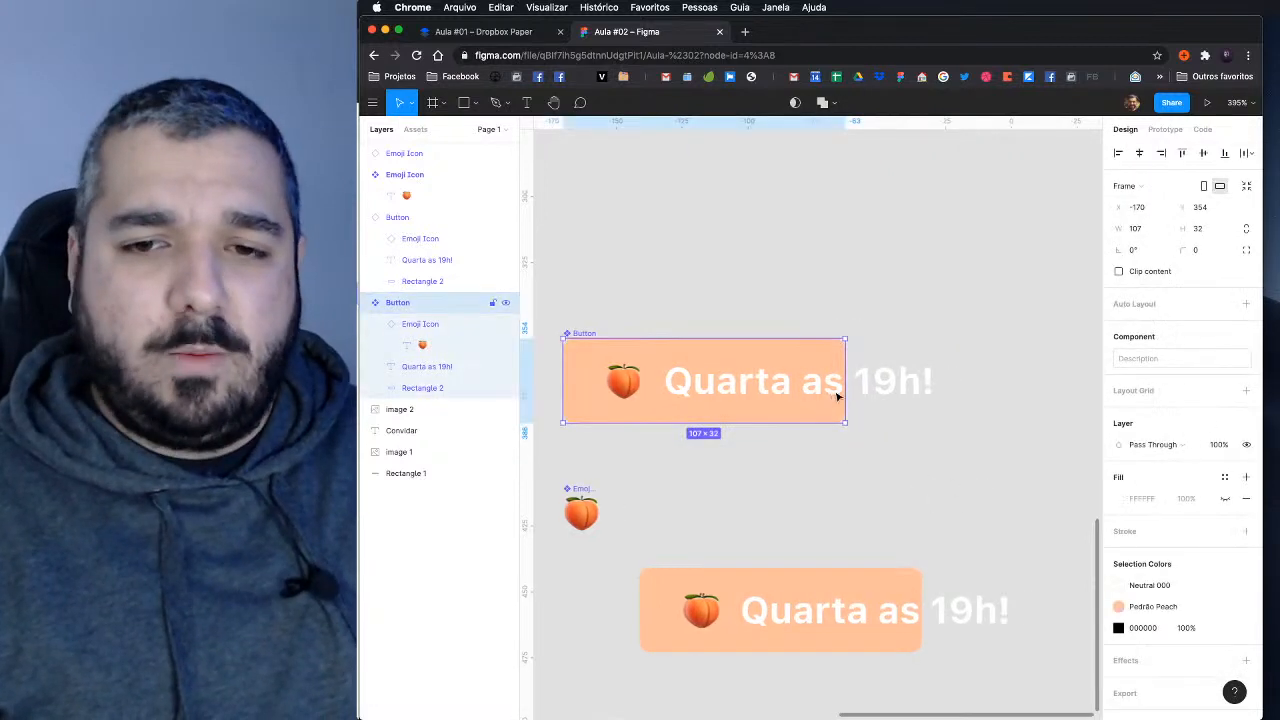
{"action": "left_click_drag", "start_coordinate": [916, 391], "coordinate": [1006, 391]}
{"action": "key", "text": "super+z"}
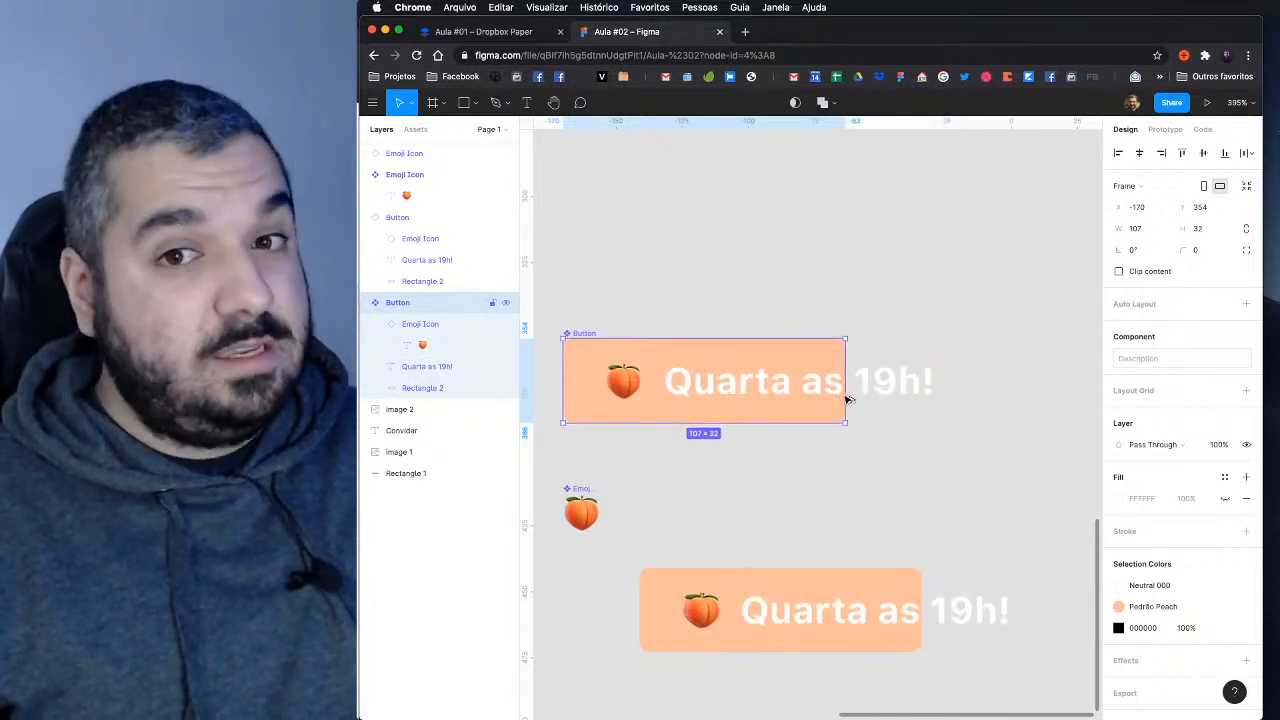
Step: Widen the main Button component's frame and its peach background rectangle to 154 so both enclose the whole label
{"action": "left_click_drag", "start_coordinate": [846, 393], "coordinate": [968, 388]}
{"action": "key", "text": "super+z"}
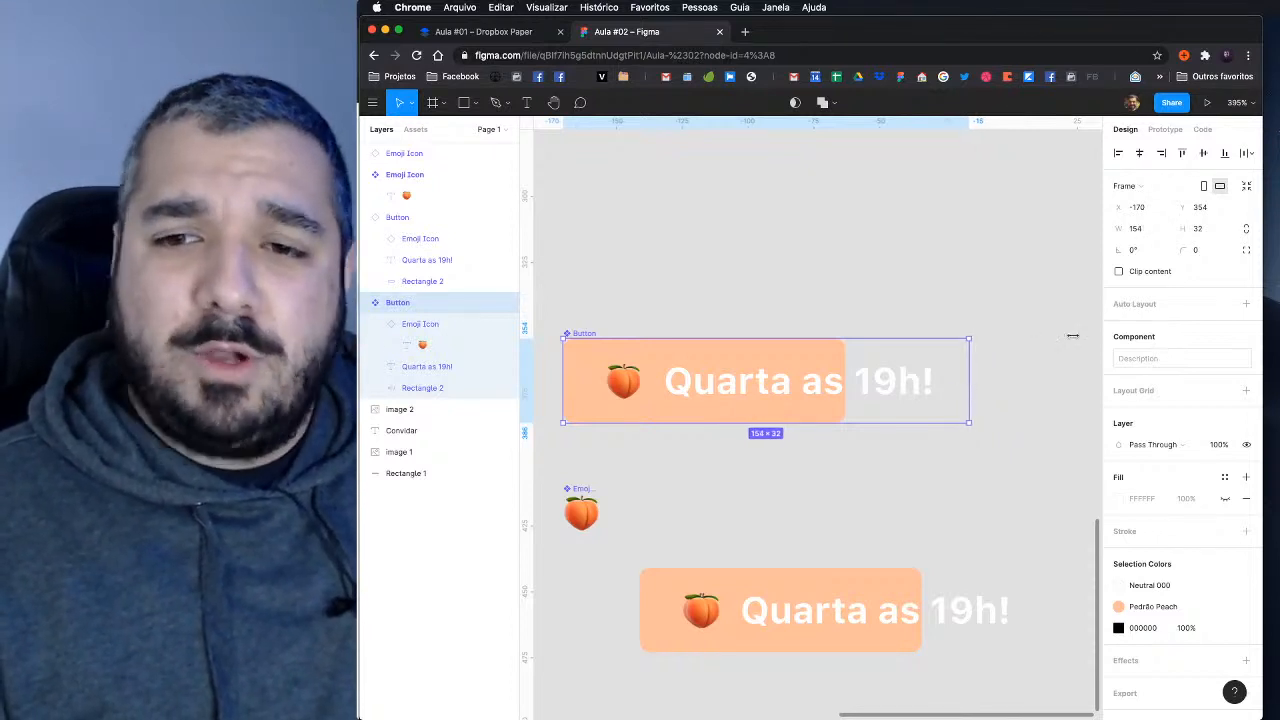
{"action": "key", "text": "Escape"}
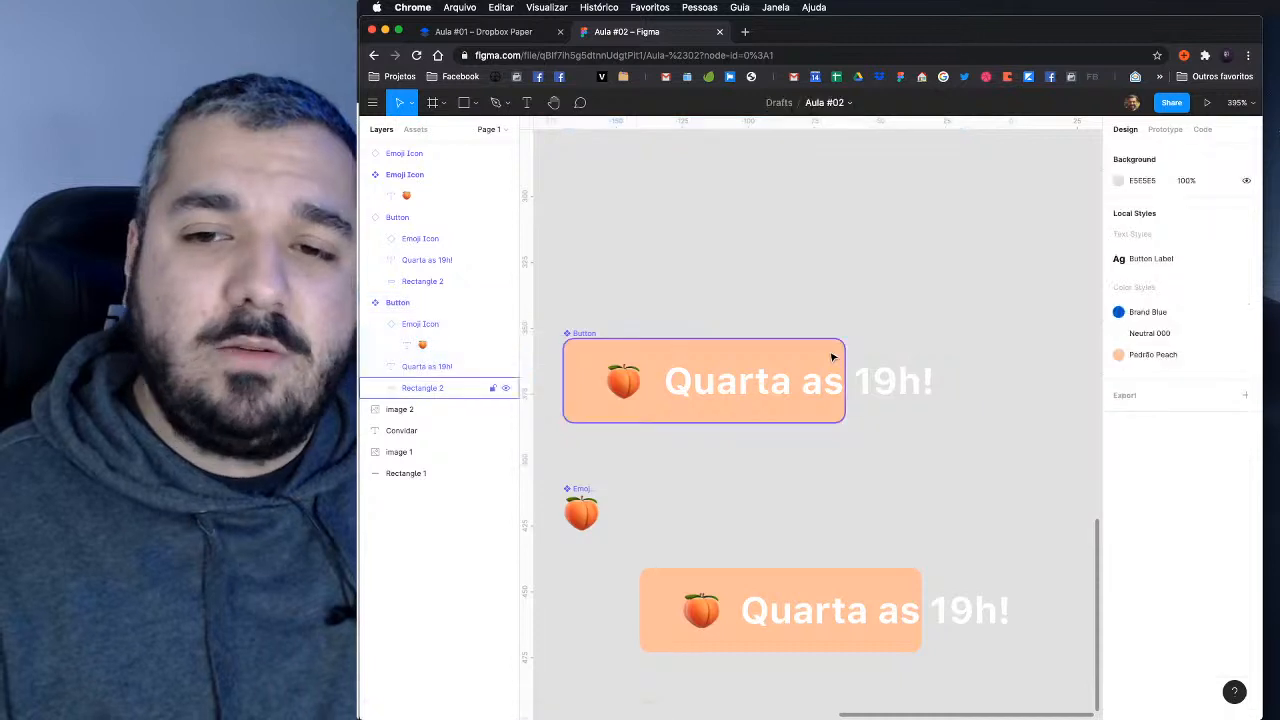
{"action": "left_click_drag", "start_coordinate": [846, 352], "coordinate": [971, 353]}
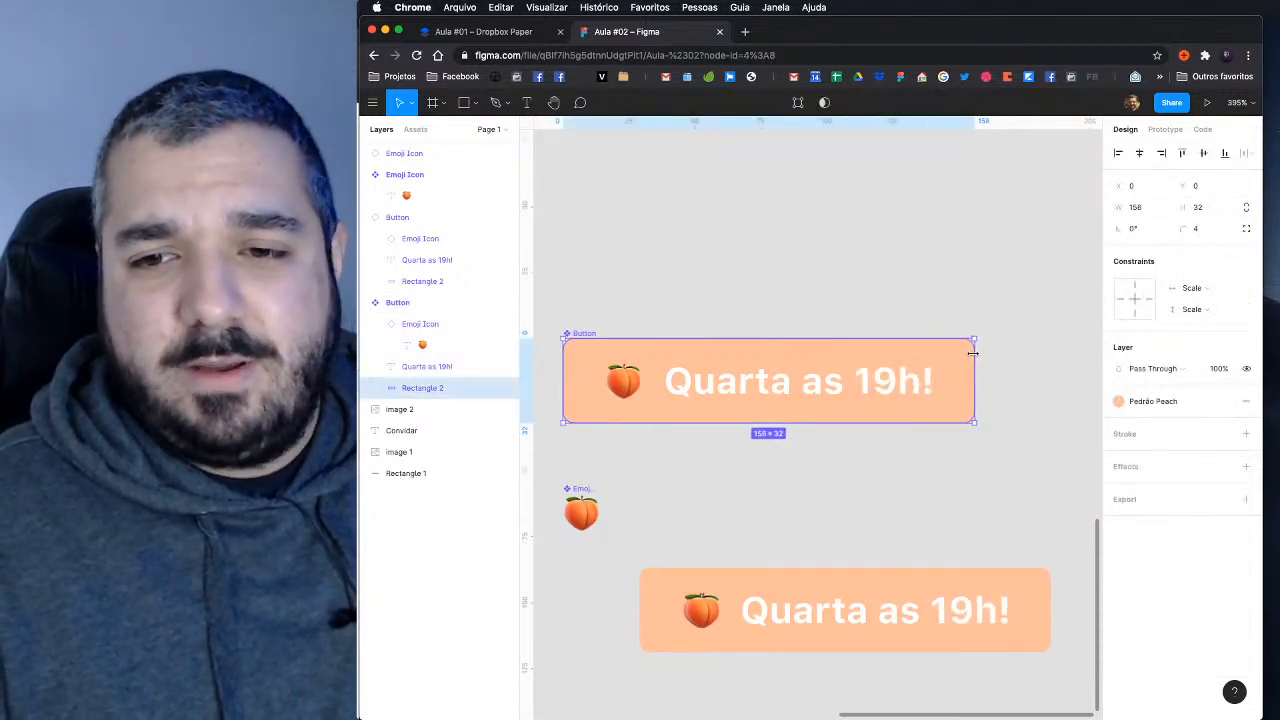
{"action": "left_click", "coordinate": [897, 294]}
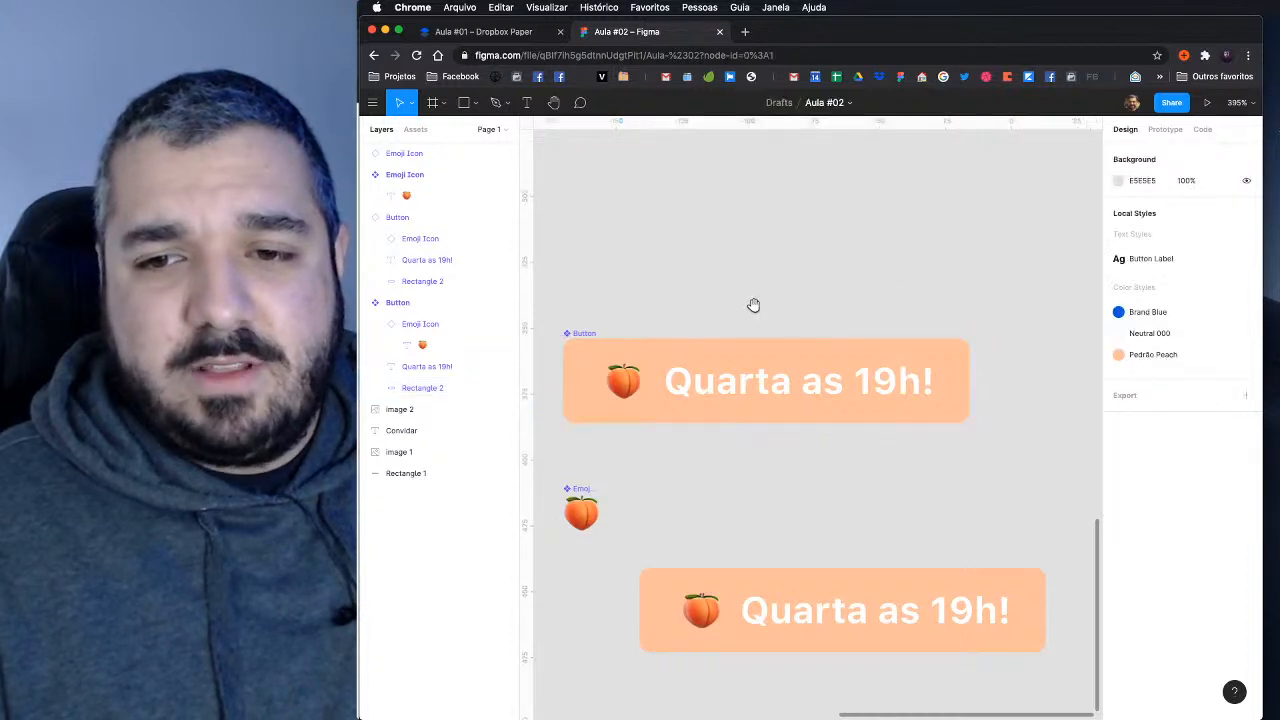
Step: Move the label in the main Button component closer to the emoji, to X 33
{"action": "left_click_drag", "start_coordinate": [754, 306], "coordinate": [806, 307]}
{"action": "left_click", "coordinate": [790, 395]}
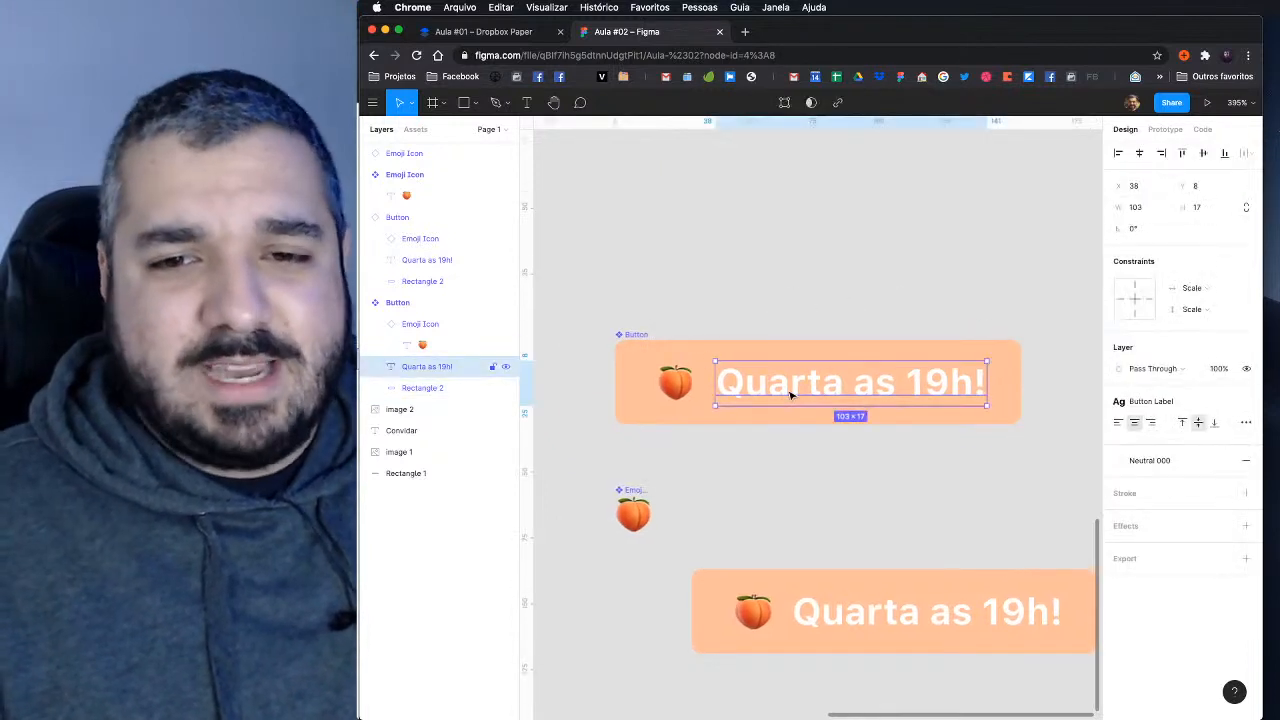
{"action": "key", "text": "Left"}
{"action": "key", "text": "Left"}
{"action": "key", "text": "Left"}
{"action": "key", "text": "Left"}
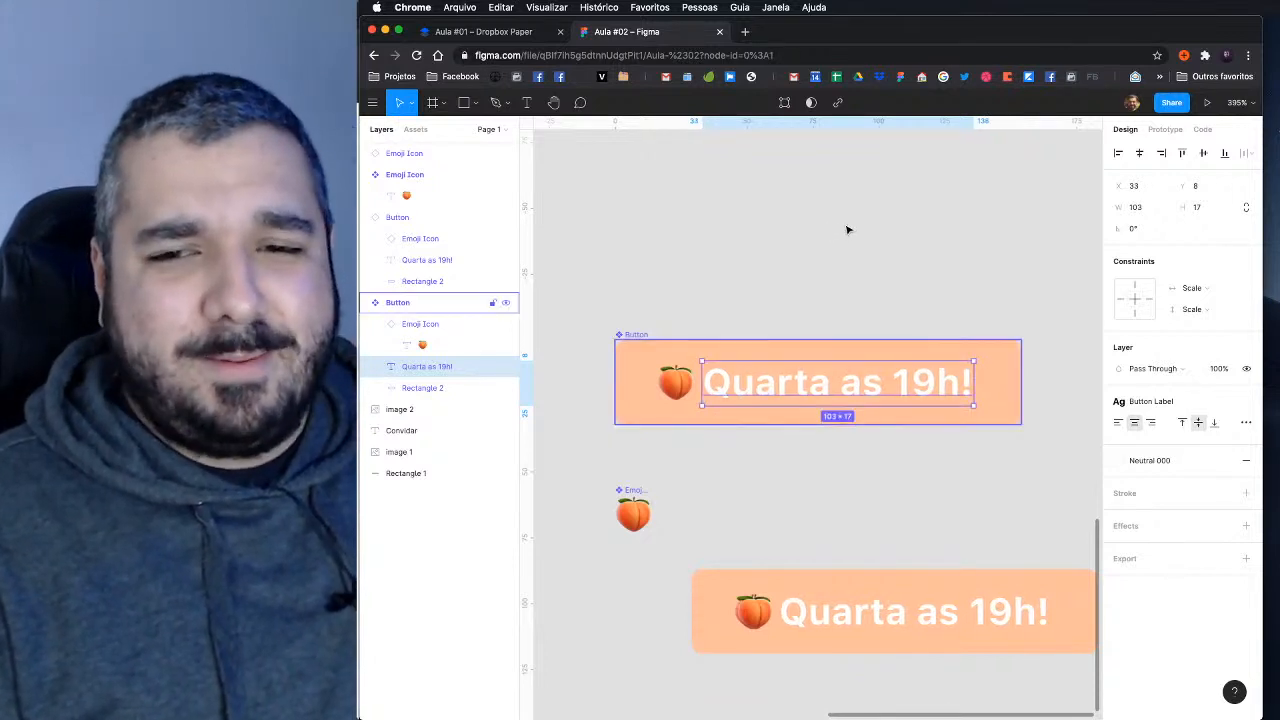
{"action": "left_click", "coordinate": [848, 229]}
{"action": "scroll", "coordinate": [848, 232], "scroll_direction": "down", "scroll_amount": 2}
{"action": "left_click_drag", "start_coordinate": [827, 243], "coordinate": [838, 262]}
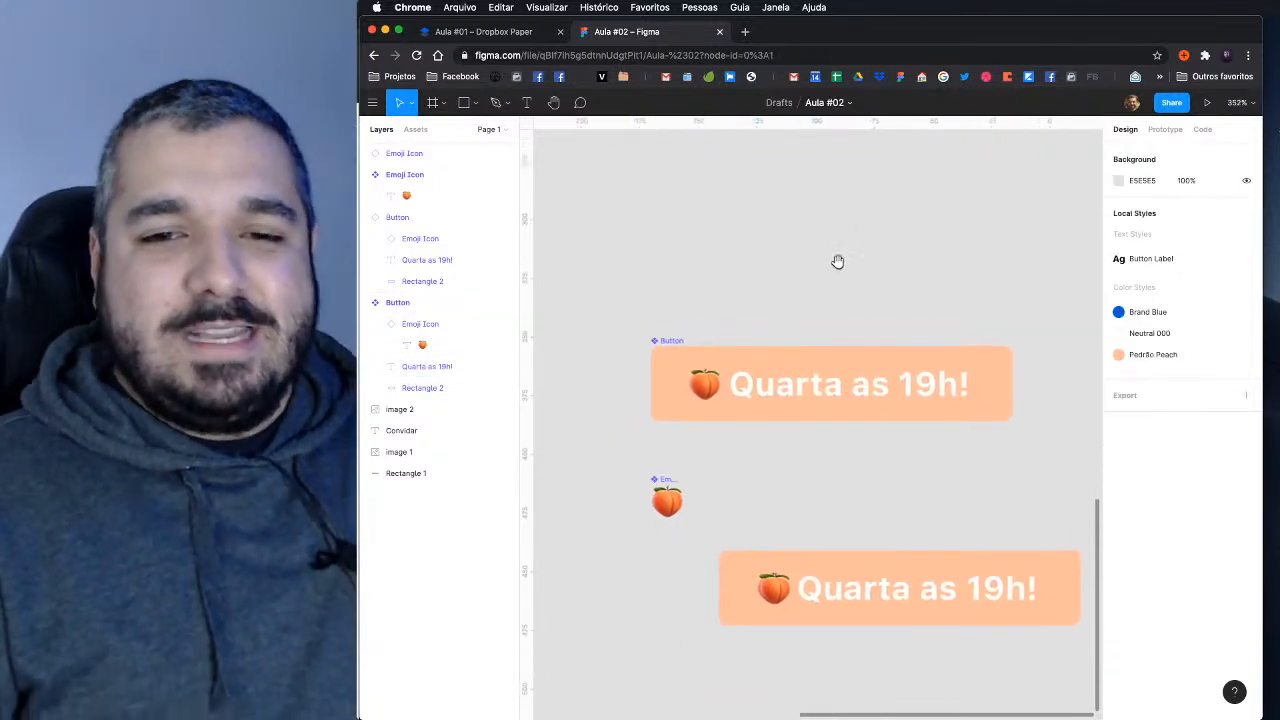
Step: Duplicate the main Button component as a new instance below the other buttons, at X -170, Y 504
{"action": "left_click", "coordinate": [857, 383]}
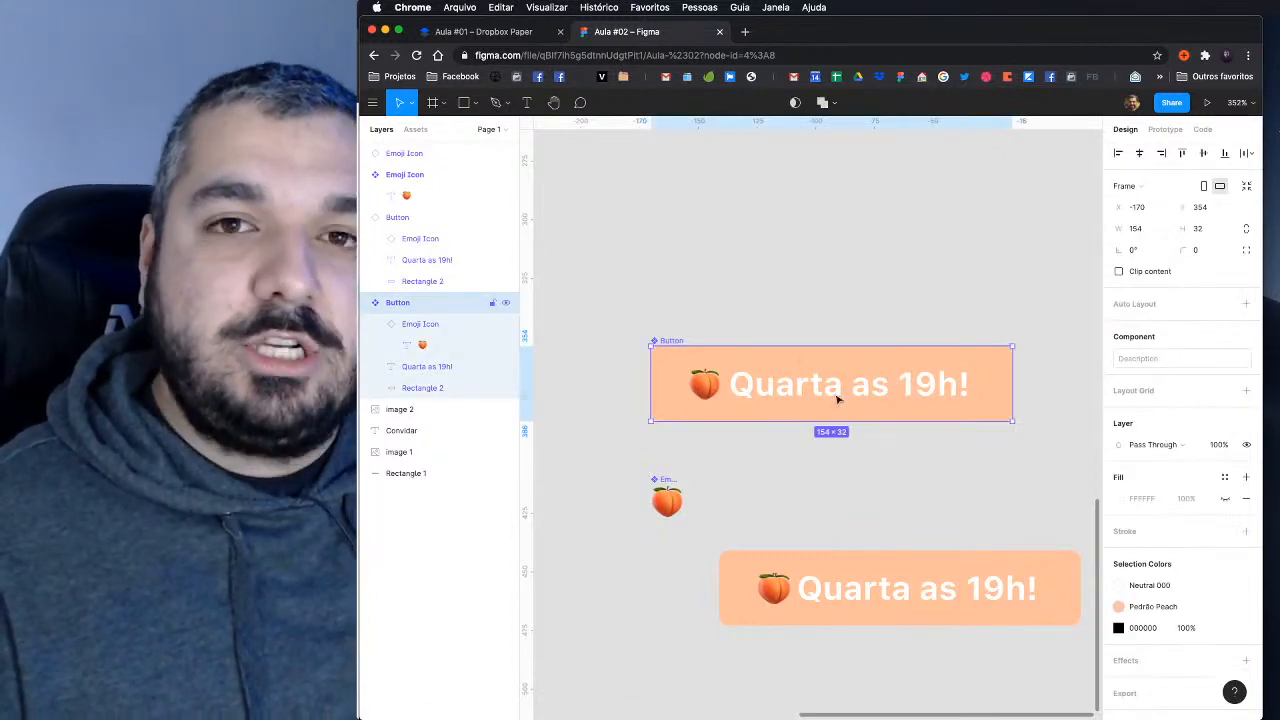
{"action": "left_click_drag", "start_coordinate": [868, 479], "coordinate": [821, 634]}
{"action": "scroll", "coordinate": [849, 537], "scroll_direction": "down", "scroll_amount": 3}
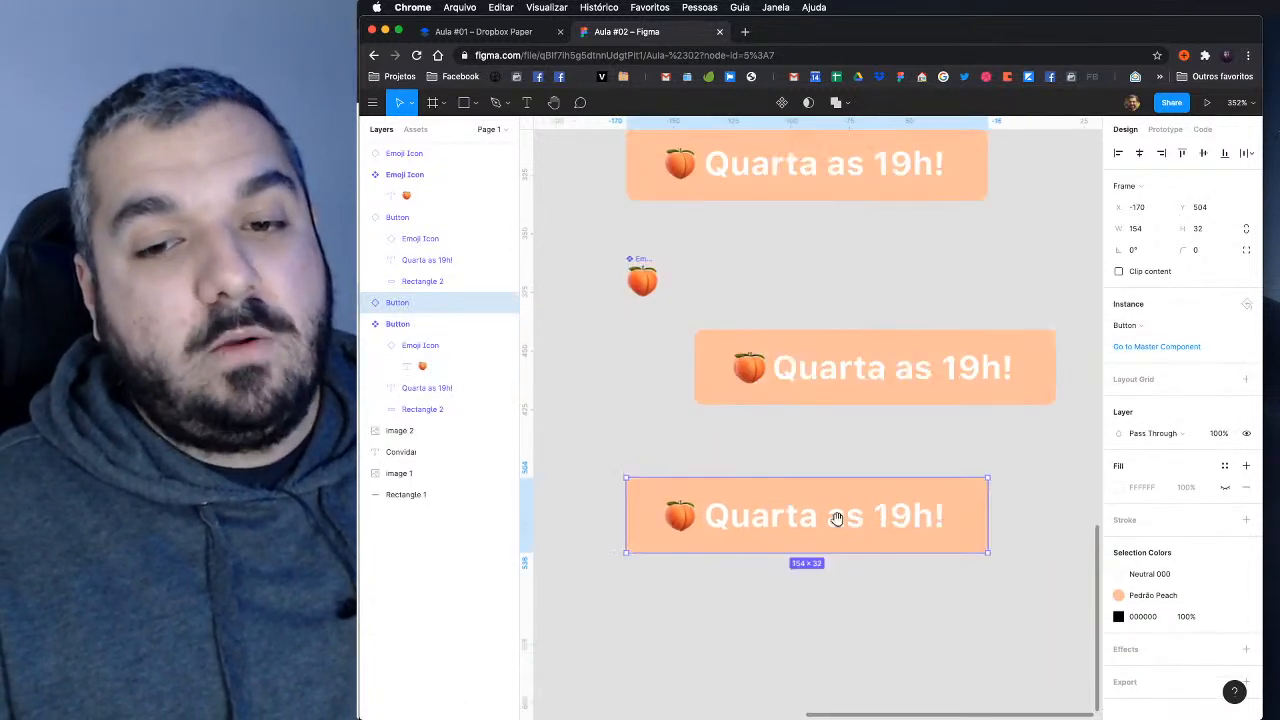
Step: Hide the nested Emoji Icon in the lowest Button instance
{"action": "left_click", "coordinate": [375, 302]}
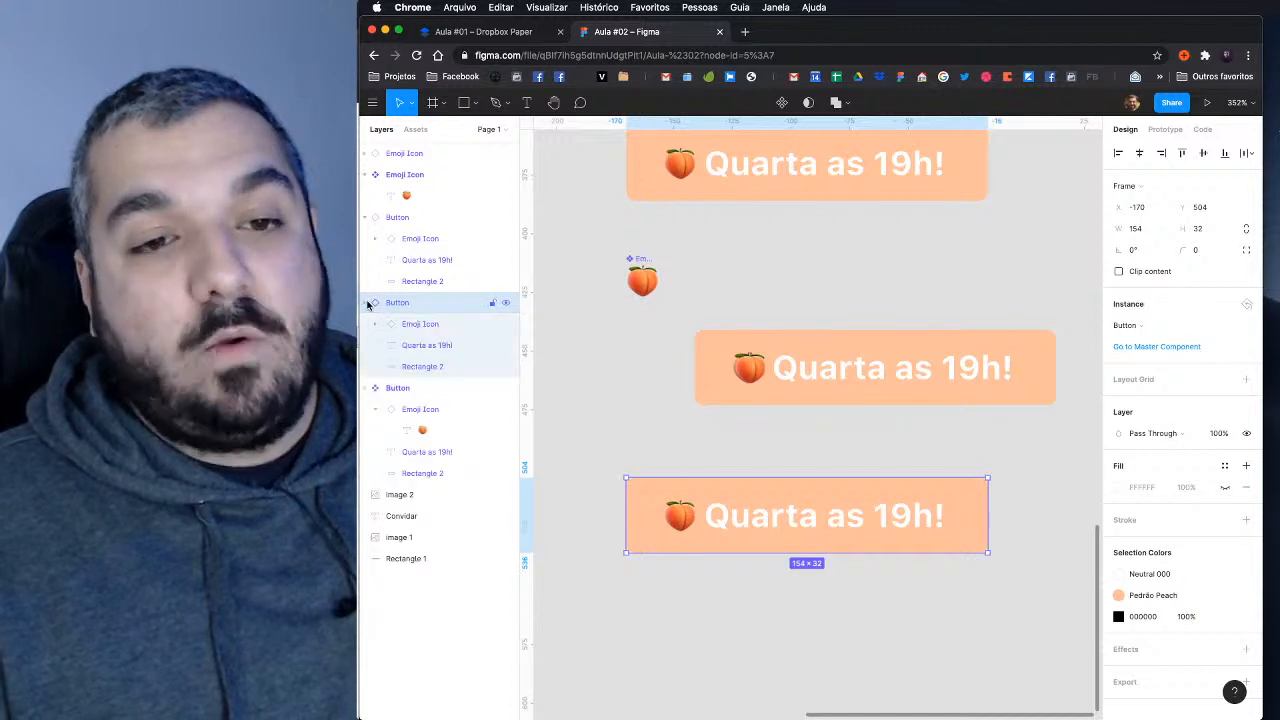
{"action": "left_click", "coordinate": [428, 327]}
{"action": "key", "text": "BackSpace"}
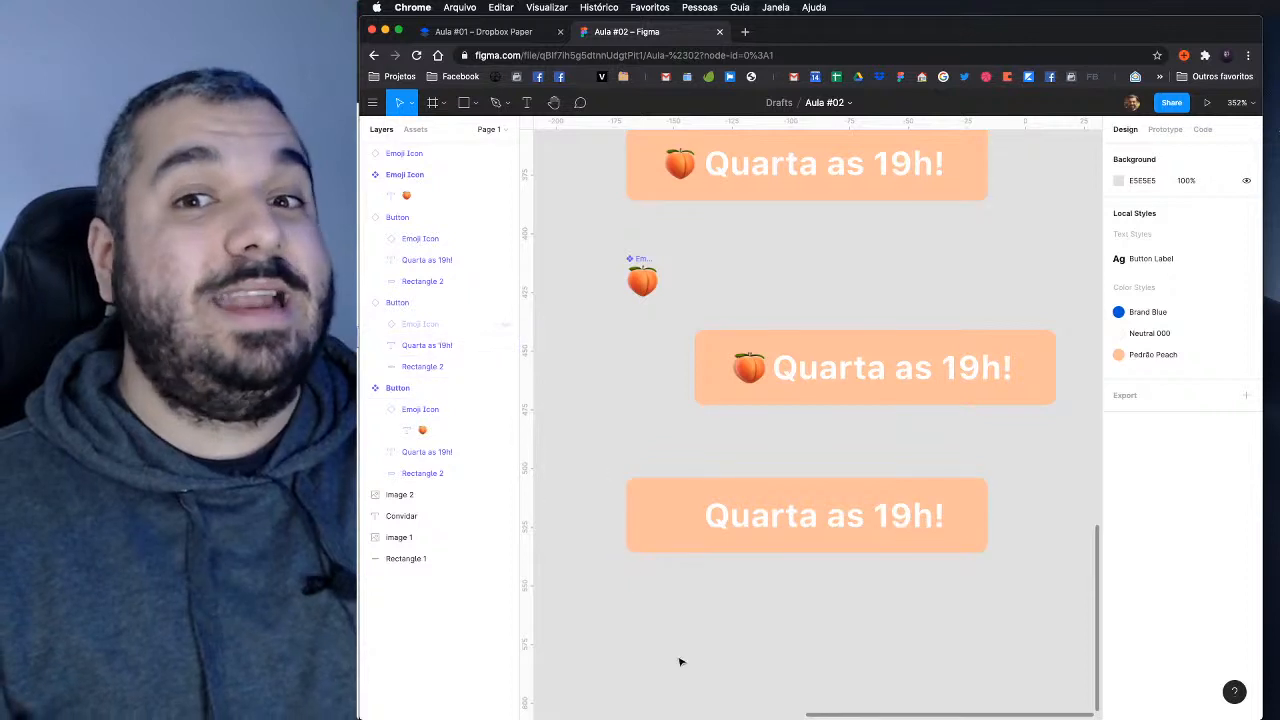
{"action": "left_click", "coordinate": [745, 530]}
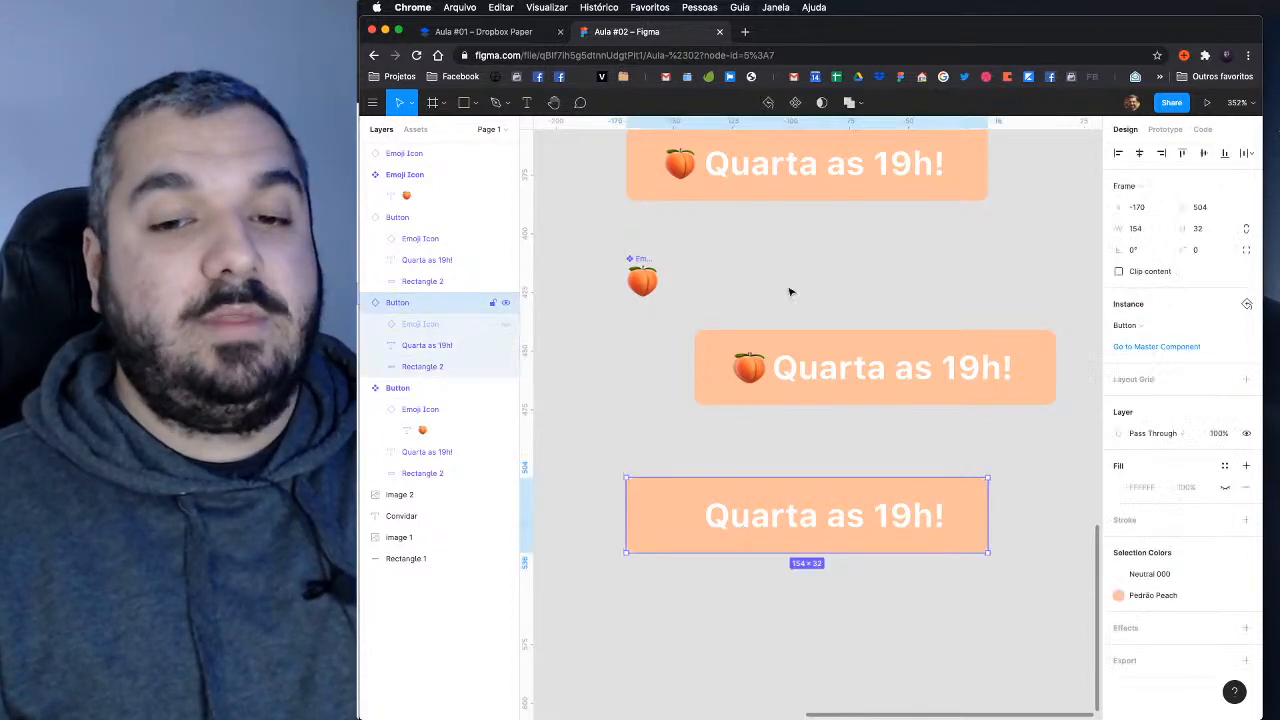
Step: Move the emoji icon in the main Button component toward its upper-left corner, to X 7, Y 3
{"action": "scroll", "coordinate": [790, 275], "scroll_direction": "up", "scroll_amount": 2}
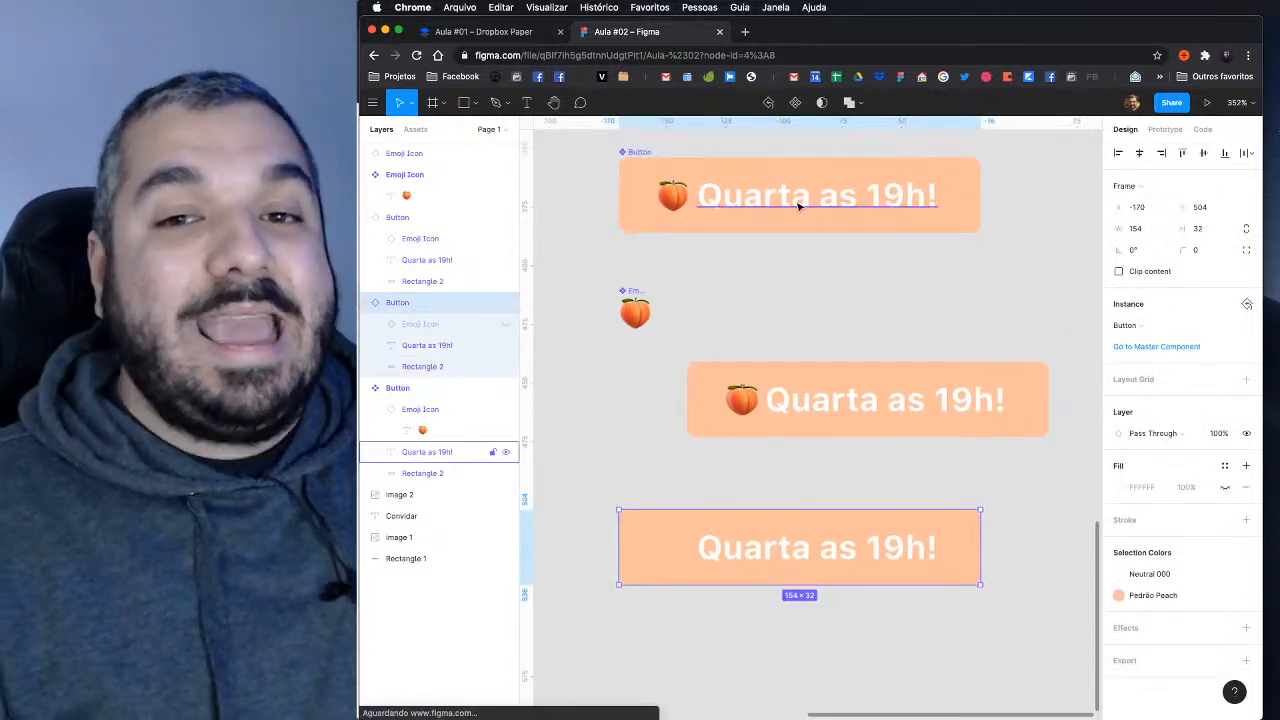
{"action": "double_click", "coordinate": [792, 200]}
{"action": "mouse_move", "coordinate": [790, 197]}
{"action": "left_mouse_down"}
{"action": "mouse_move", "coordinate": [777, 206]}
{"action": "mouse_move", "coordinate": [806, 200]}
{"action": "mouse_move", "coordinate": [770, 205]}
{"action": "mouse_move", "coordinate": [798, 202]}
{"action": "left_mouse_up"}
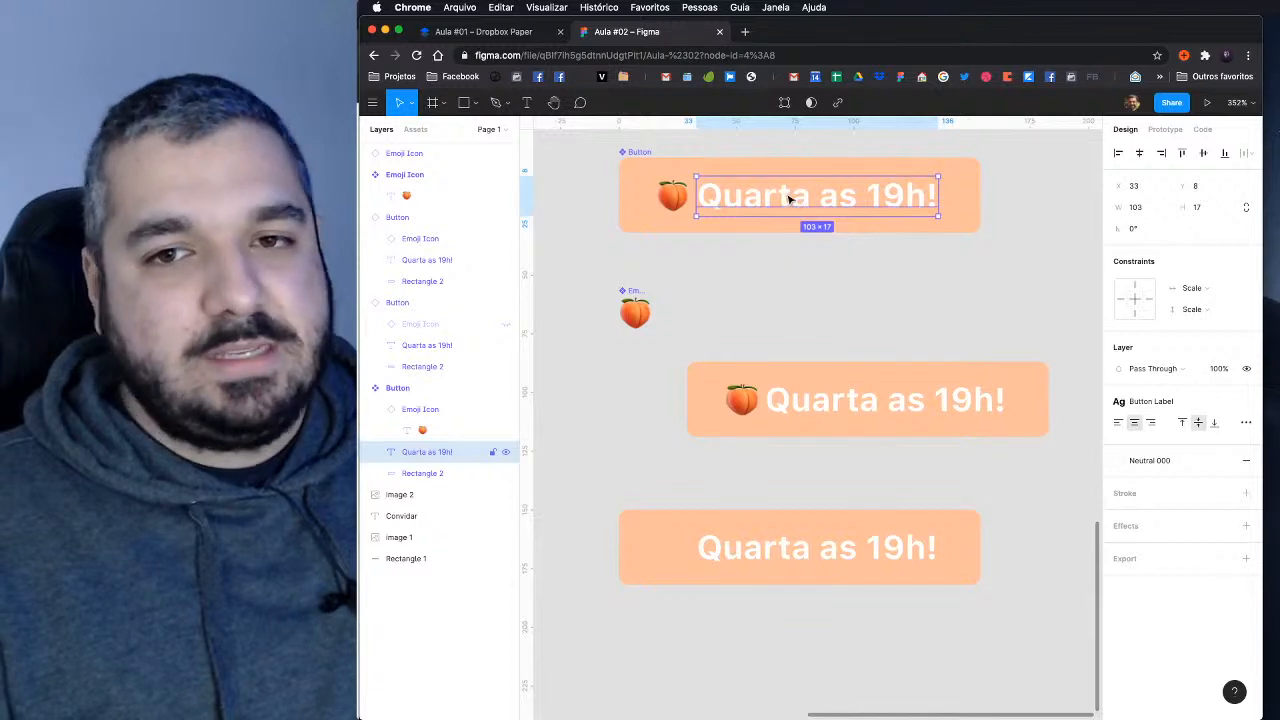
{"action": "left_click", "coordinate": [677, 199]}
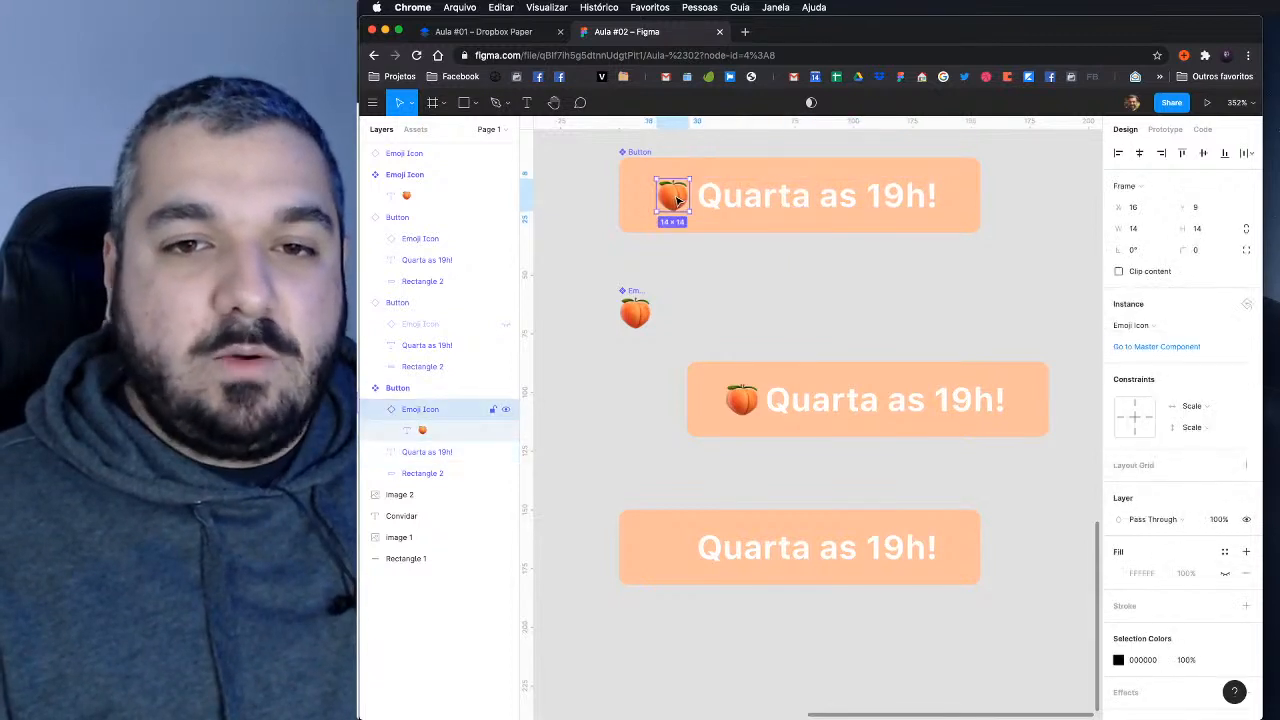
{"action": "left_click_drag", "start_coordinate": [677, 199], "coordinate": [657, 187]}
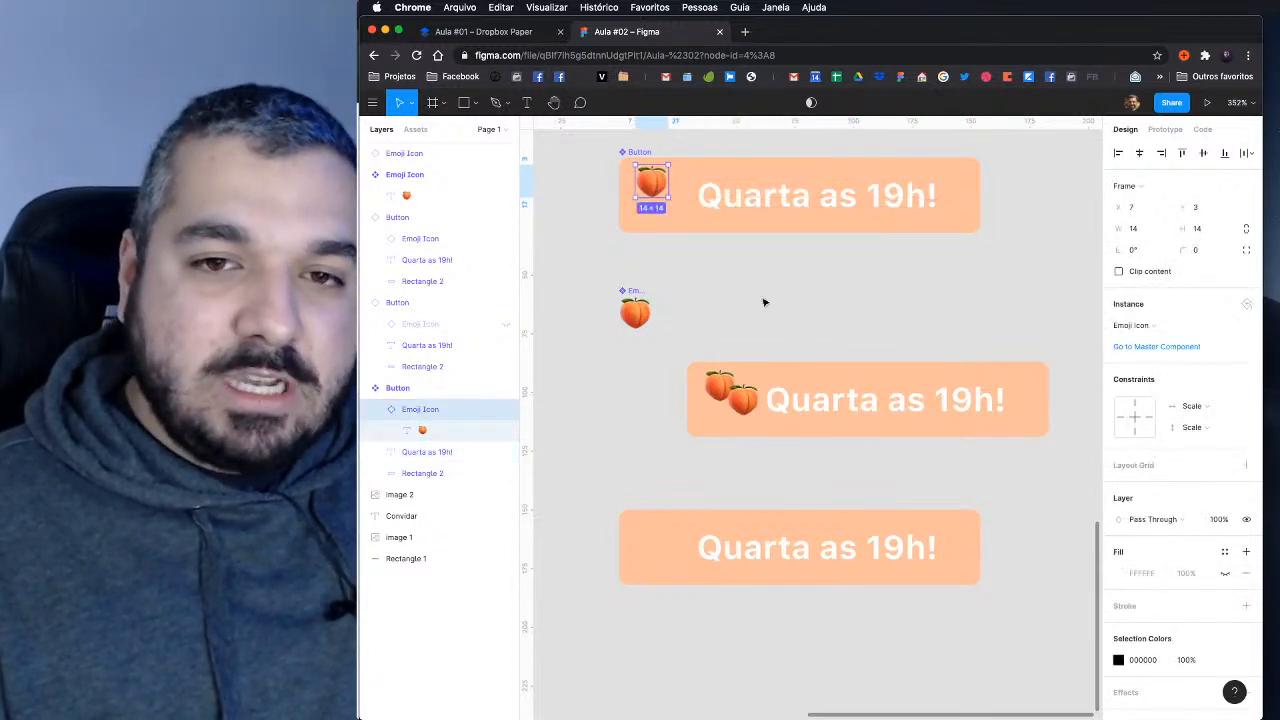
Step: Delete the stray emoji icon lying over the middle Button instance
{"action": "key", "text": "Escape"}
{"action": "left_click", "coordinate": [752, 409]}
{"action": "key", "text": "BackSpace"}
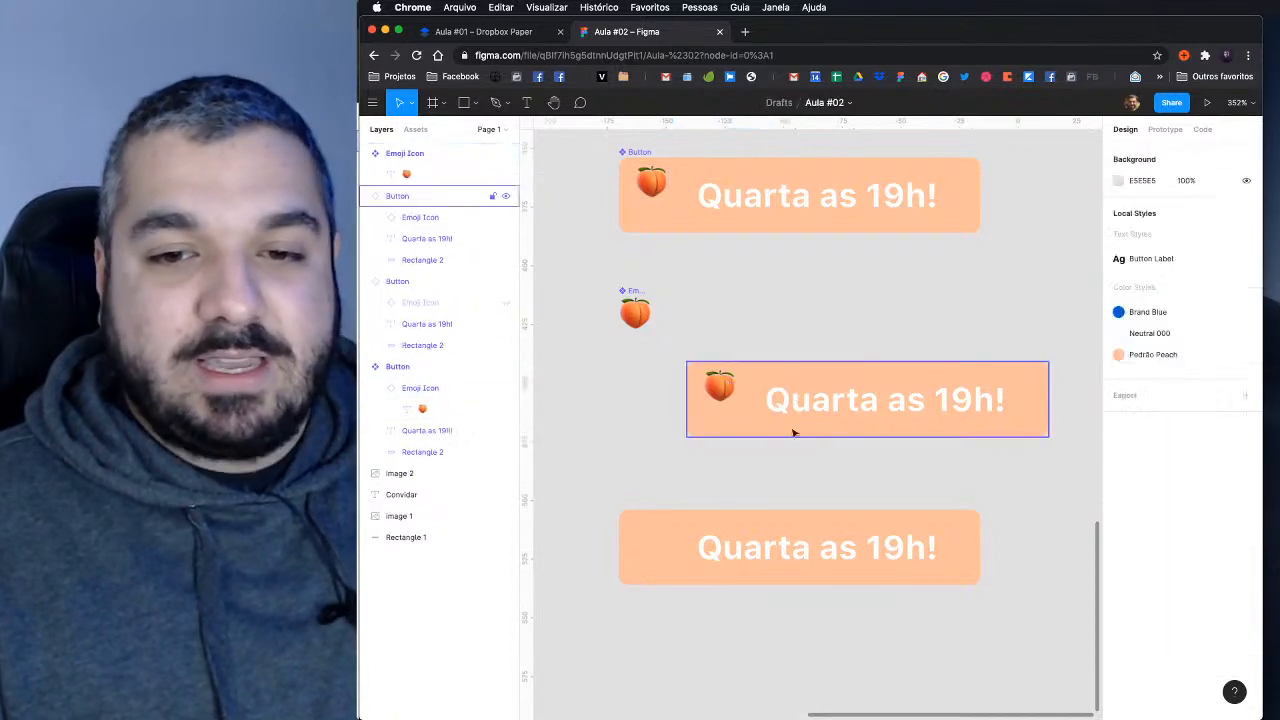
Step: Show the Emoji Icon in the lowest Button instance and hide it again
{"action": "left_click", "coordinate": [742, 522]}
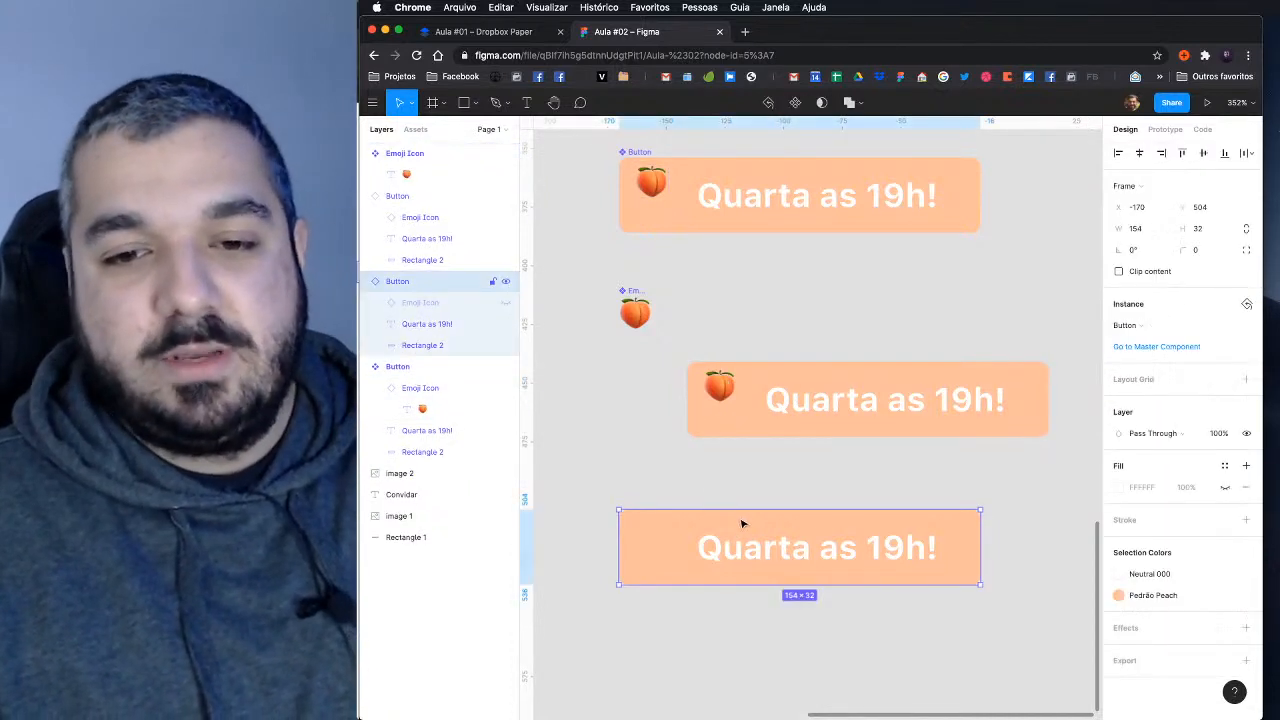
{"action": "left_click", "coordinate": [505, 303]}
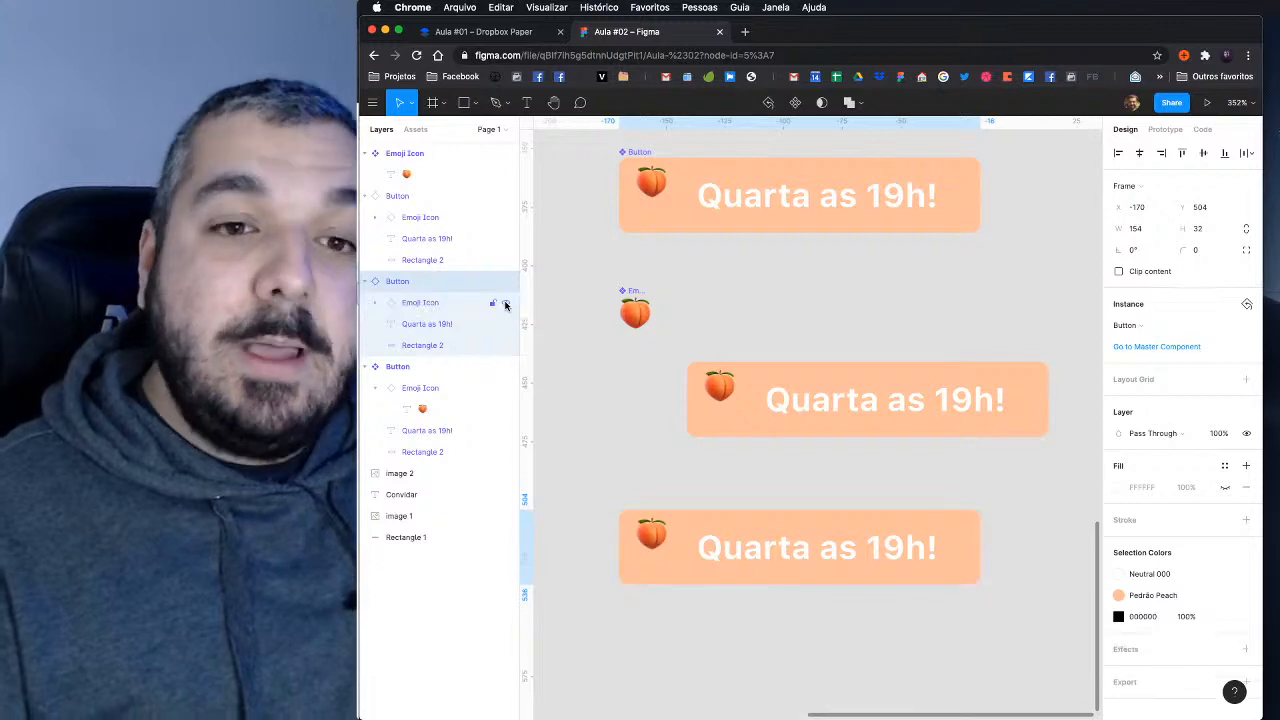
{"action": "left_click", "coordinate": [505, 303]}
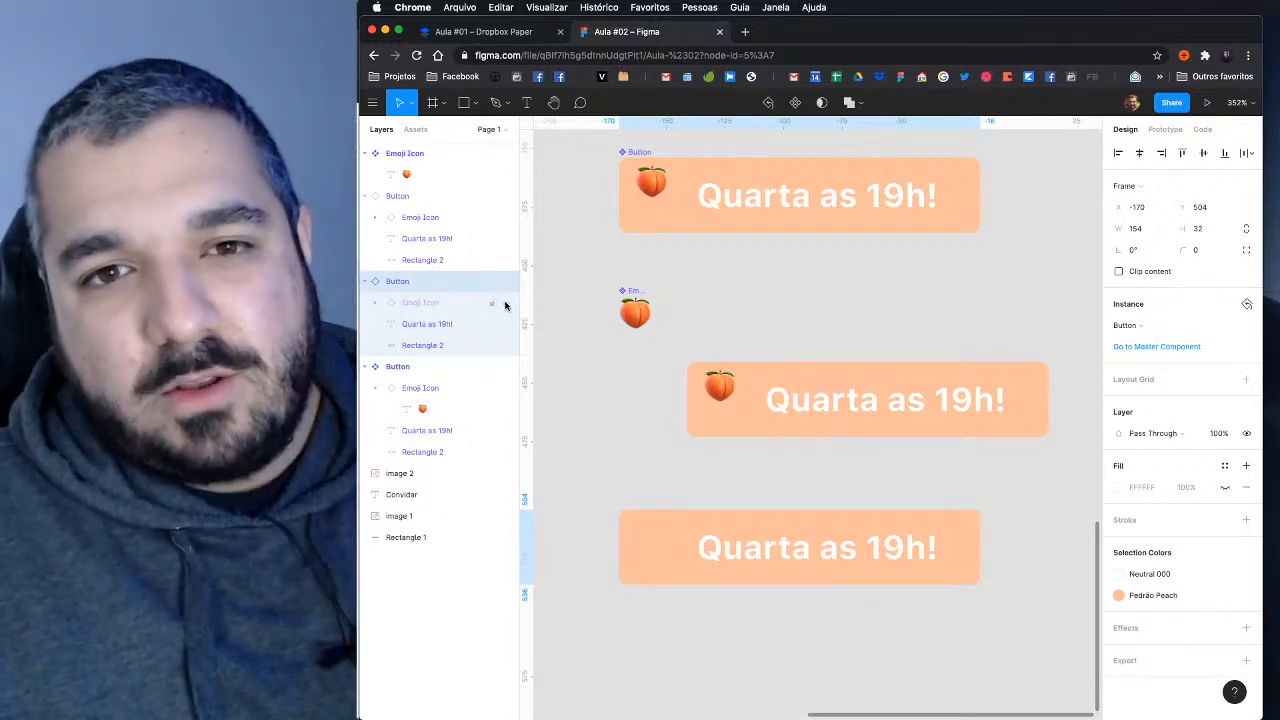
Step: Hide the nested Emoji Icon in the main Button component
{"action": "left_click", "coordinate": [726, 294]}
{"action": "scroll", "coordinate": [728, 340], "scroll_direction": "up", "scroll_amount": 2}
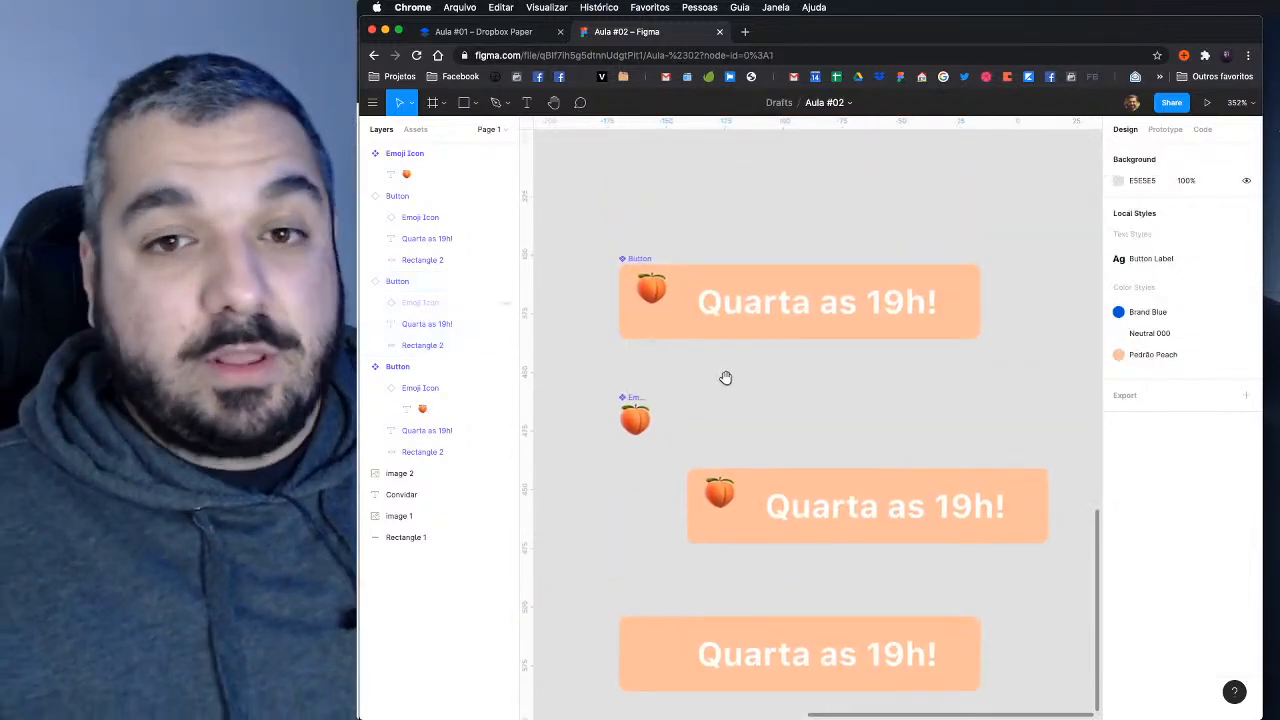
{"action": "left_click", "coordinate": [656, 296]}
{"action": "left_click", "coordinate": [656, 296]}
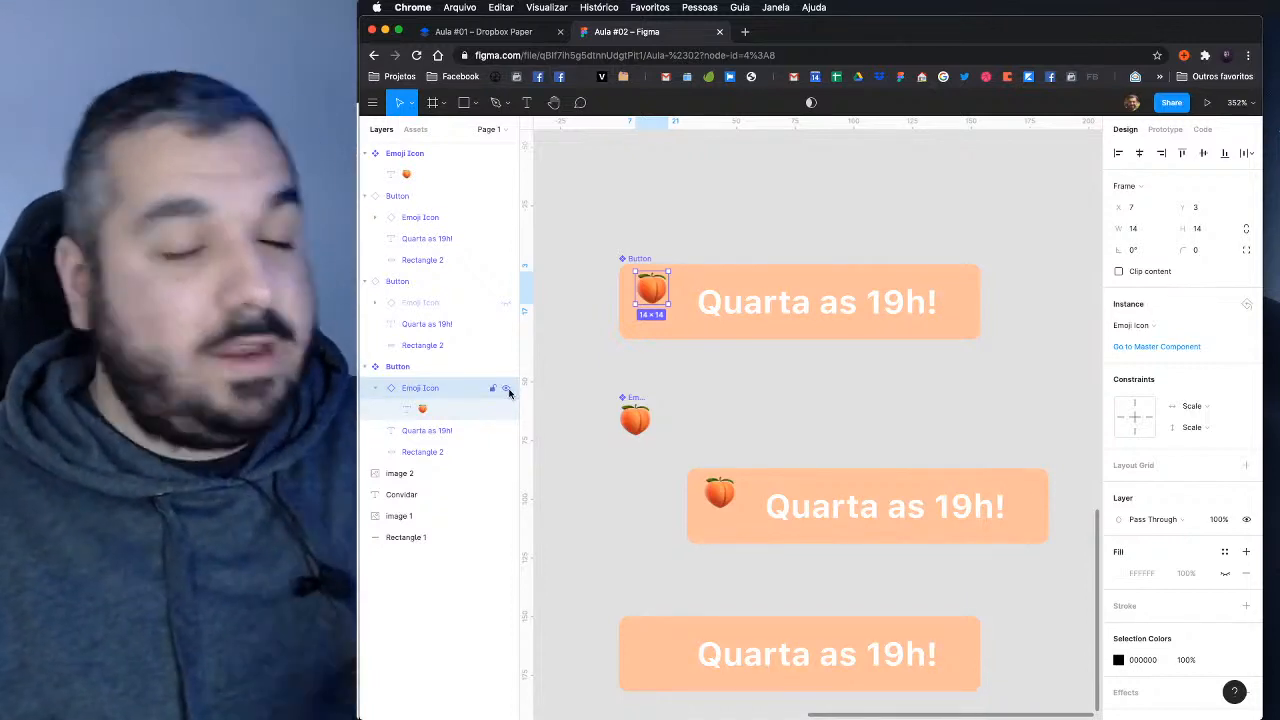
{"action": "left_click", "coordinate": [508, 390]}
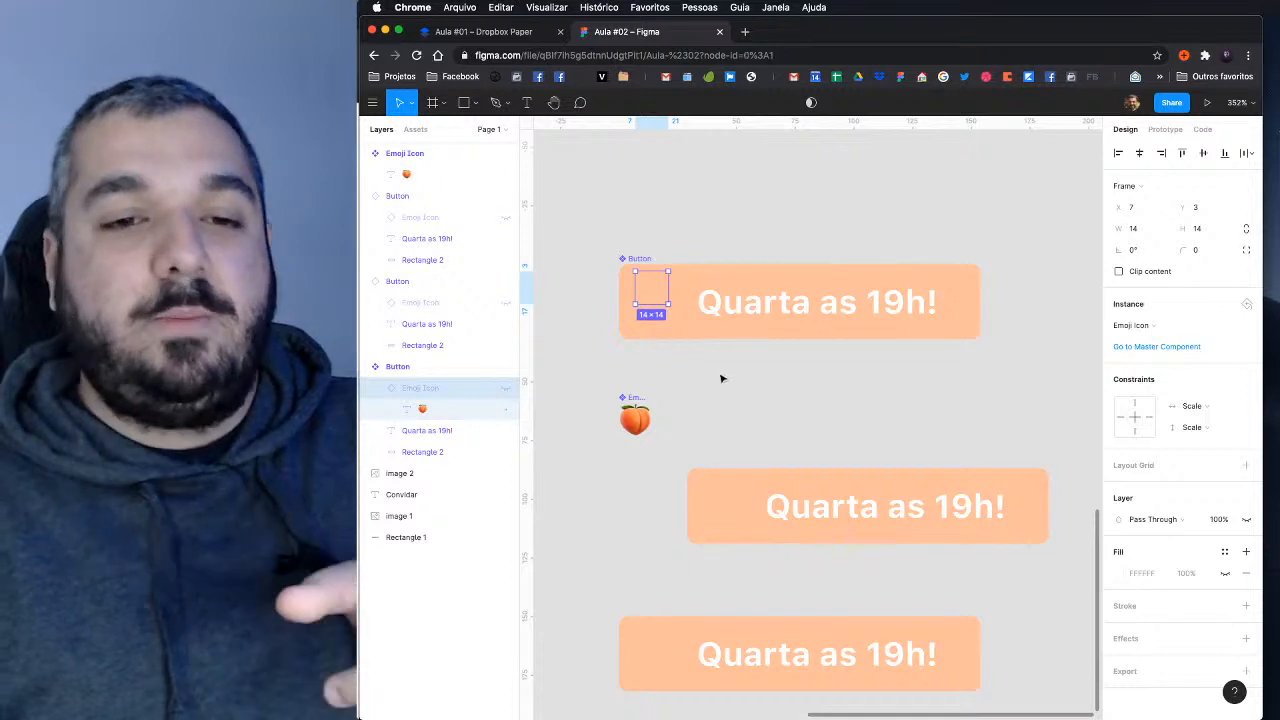
{"action": "left_click", "coordinate": [722, 378]}
Step: Duplicate the main Button component as an instance directly above it, at X -170, Y 291
{"action": "left_click_drag", "start_coordinate": [723, 477], "coordinate": [699, 384]}
{"action": "scroll", "coordinate": [768, 470], "scroll_direction": "up", "scroll_amount": 4}
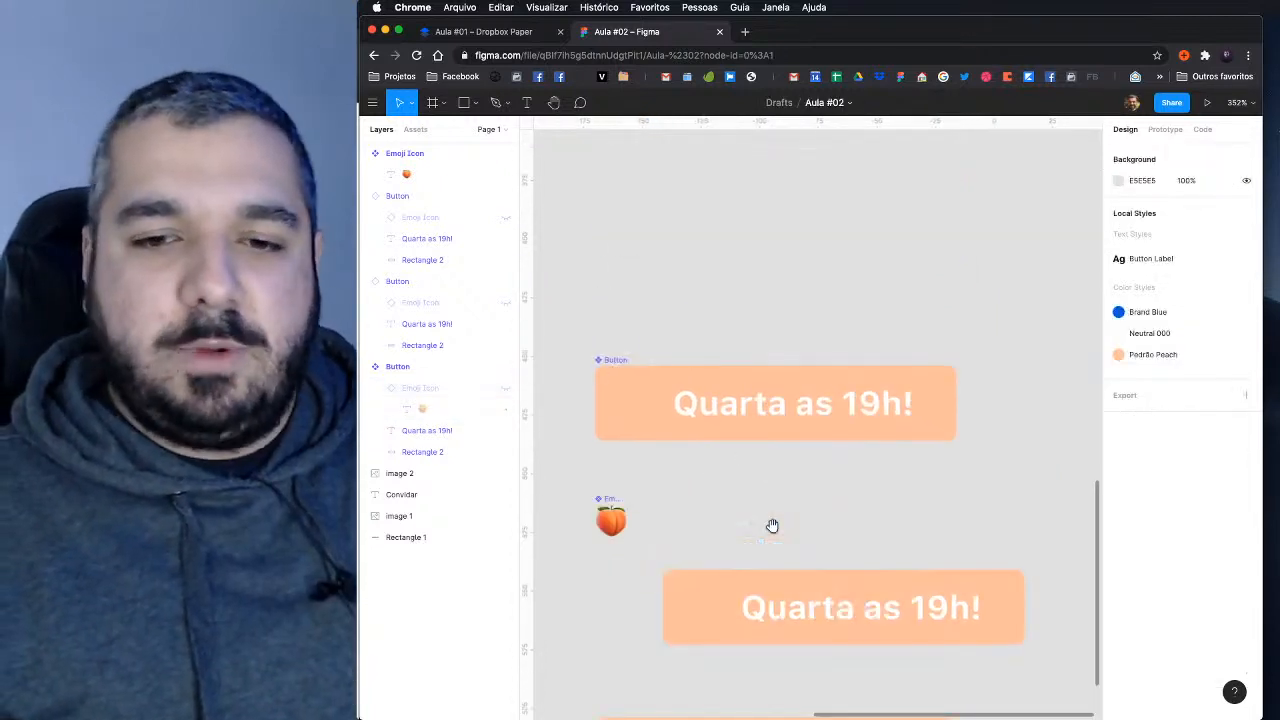
{"action": "left_click_drag", "start_coordinate": [769, 428], "coordinate": [769, 280]}
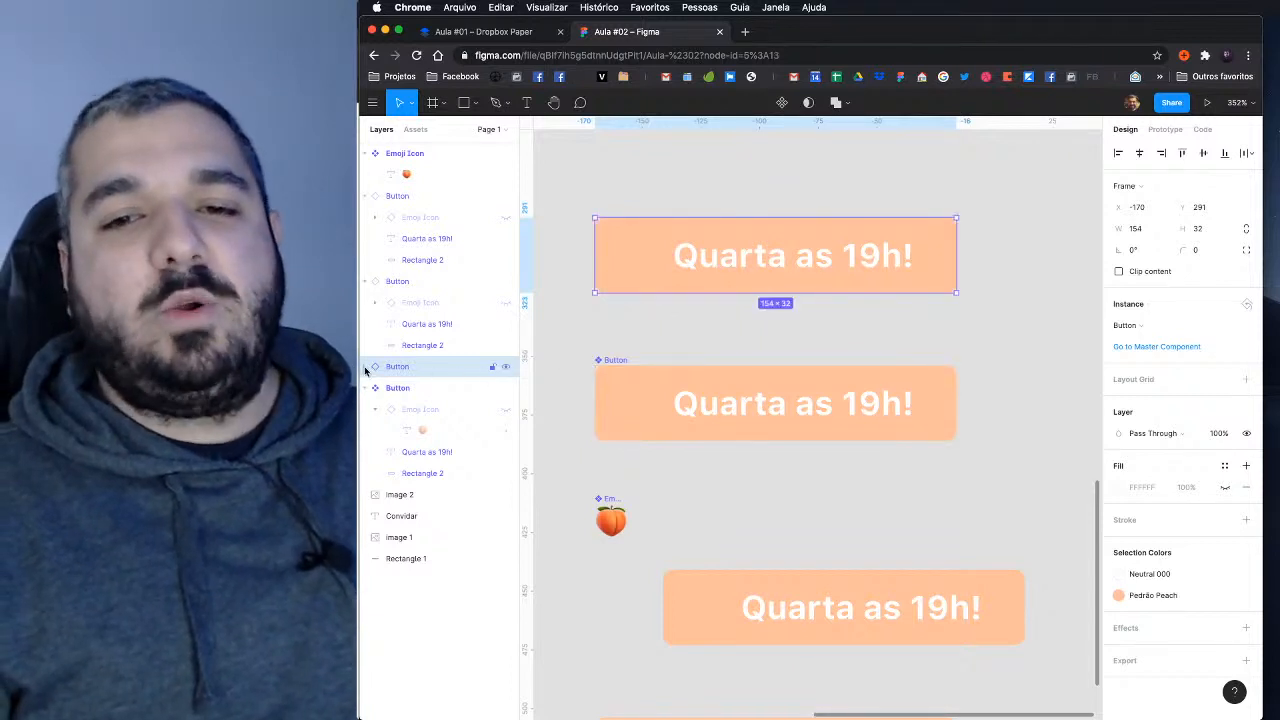
Step: Make the nested Emoji Icon visible in the instance above the main Button component
{"action": "left_click", "coordinate": [367, 368]}
{"action": "left_click", "coordinate": [507, 388]}
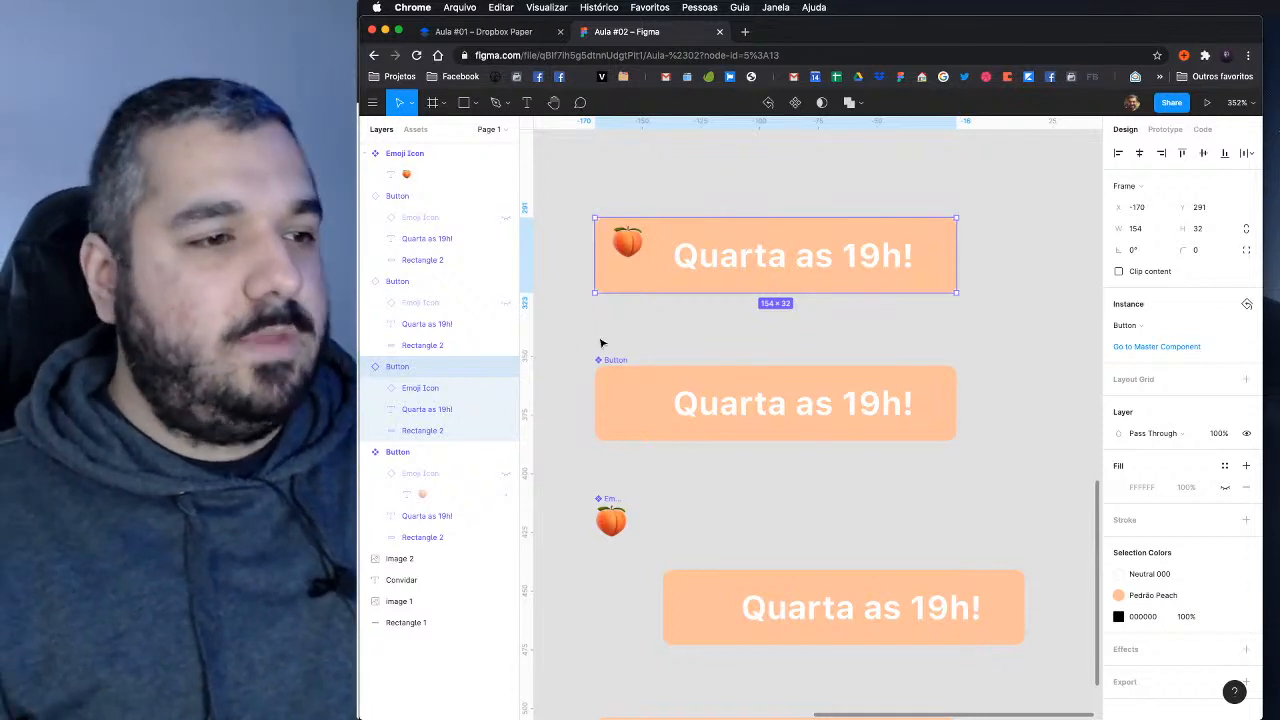
{"action": "key", "text": "super+z"}
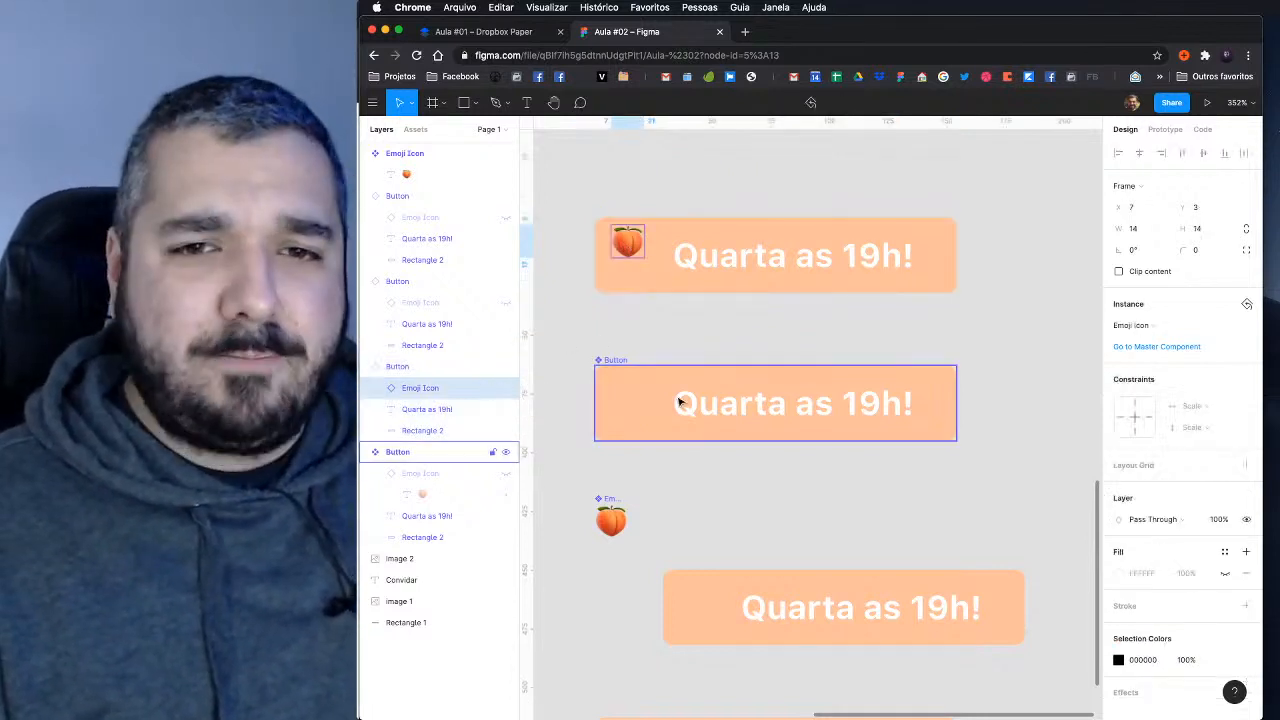
Step: Check the lesson outline on components, constraints and auto layout in Dropbox Paper, and return to the Figma file
{"action": "left_click", "coordinate": [500, 33]}
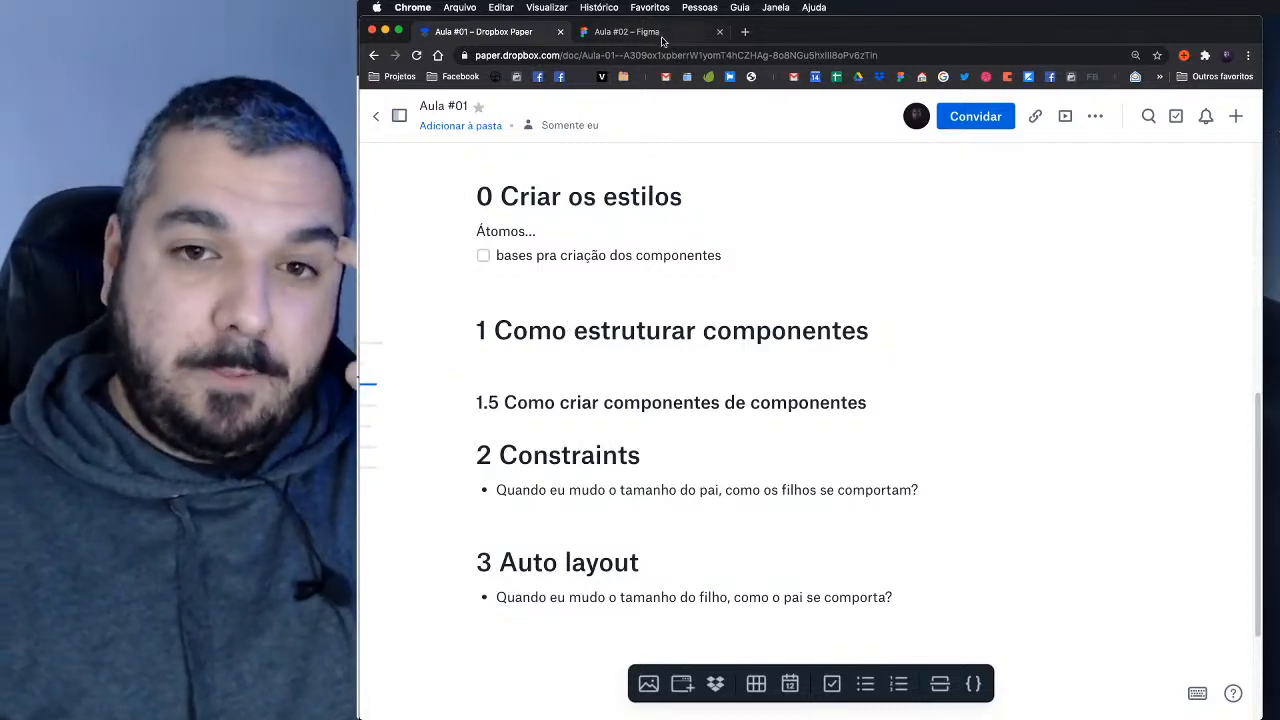
{"action": "left_click", "coordinate": [661, 35]}
{"action": "left_click", "coordinate": [771, 194]}
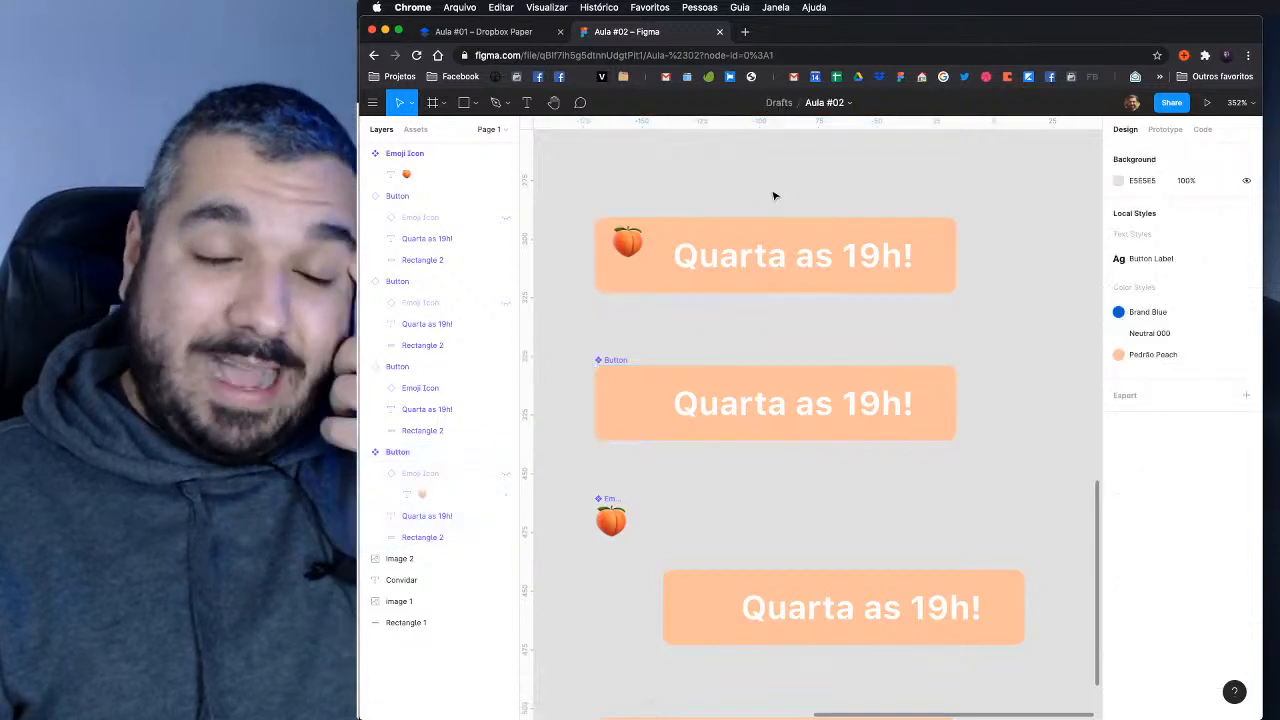
Step: Show the emoji icon in the main Button component and place it beside the label at X 17, centred vertically
{"action": "left_click", "coordinate": [510, 455]}
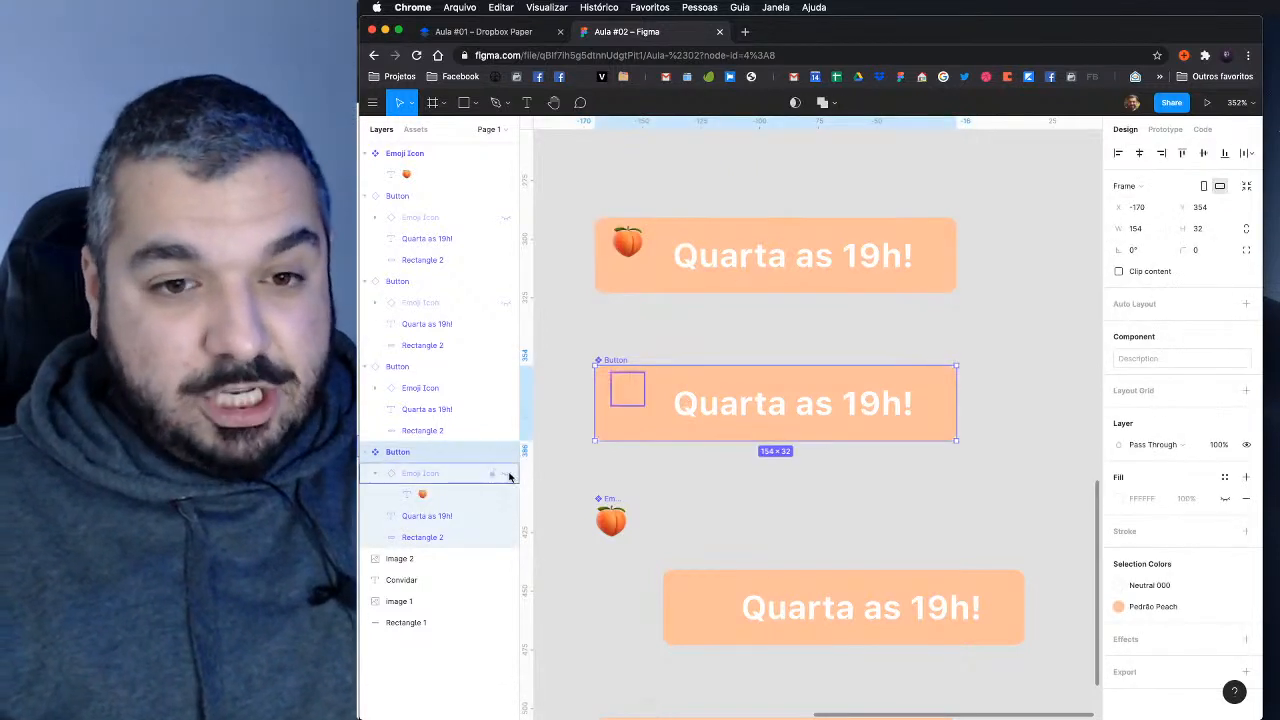
{"action": "left_click", "coordinate": [506, 474]}
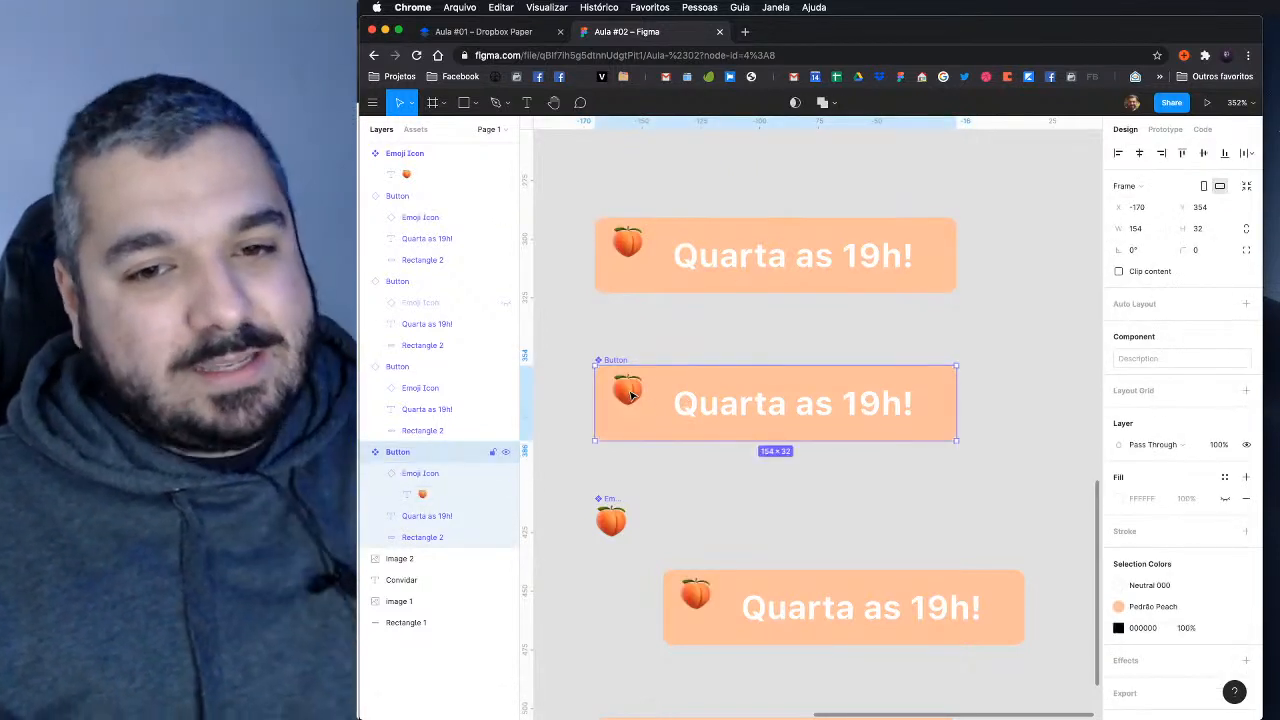
{"action": "left_click", "coordinate": [631, 396]}
{"action": "key", "text": "Right"}
{"action": "key", "text": "Right"}
{"action": "key", "text": "Right"}
{"action": "key", "text": "Right"}
{"action": "key", "text": "Right"}
{"action": "key", "text": "Right"}
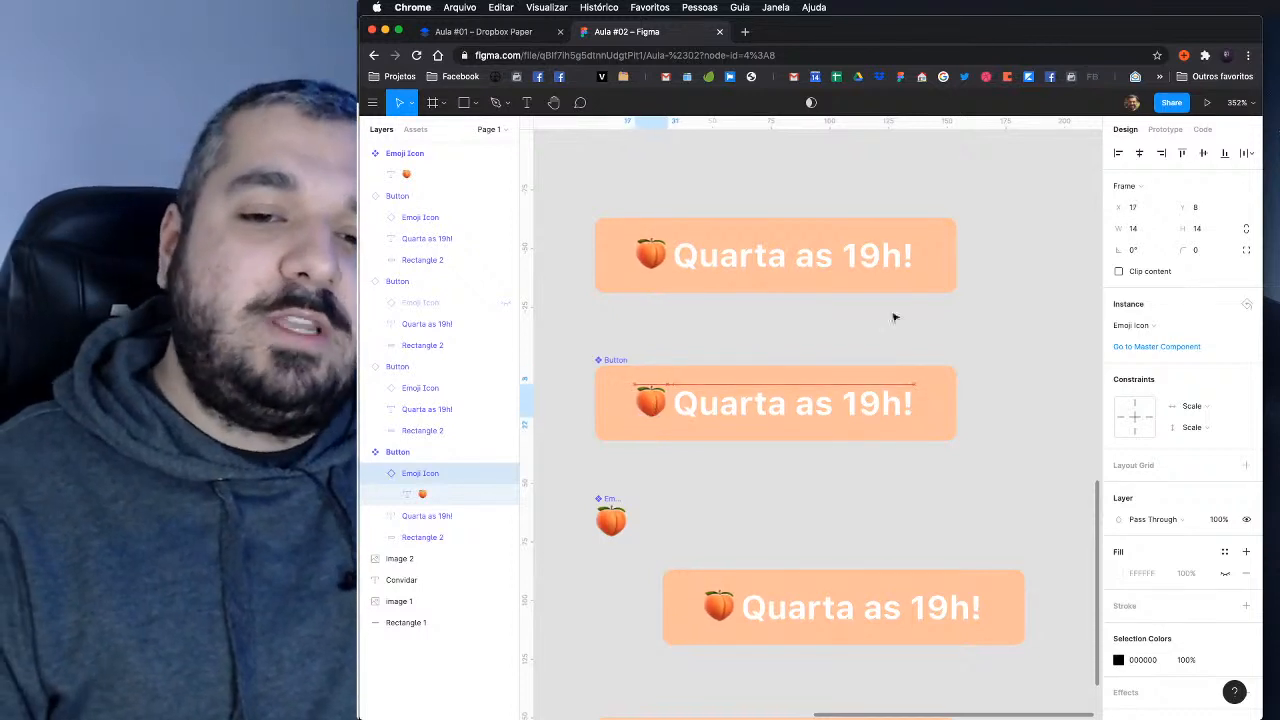
{"action": "left_click", "coordinate": [1202, 153]}
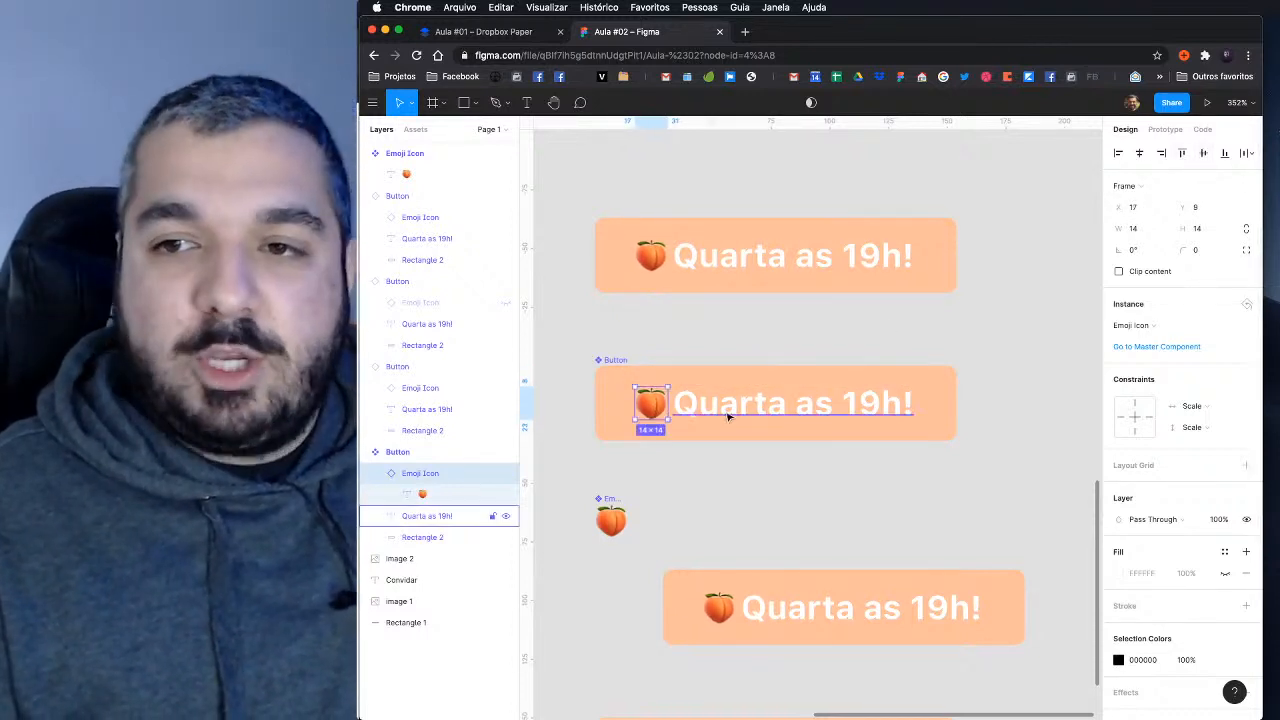
{"action": "left_click", "coordinate": [730, 417]}
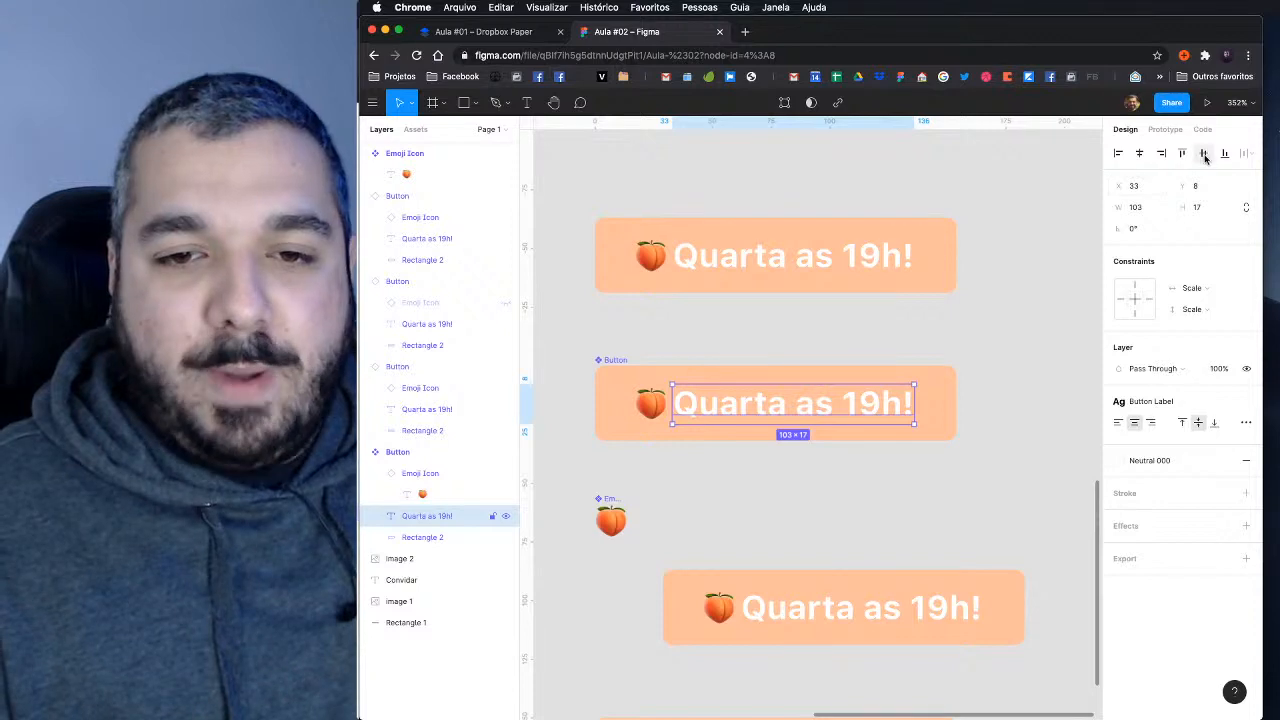
{"action": "left_click", "coordinate": [895, 519]}
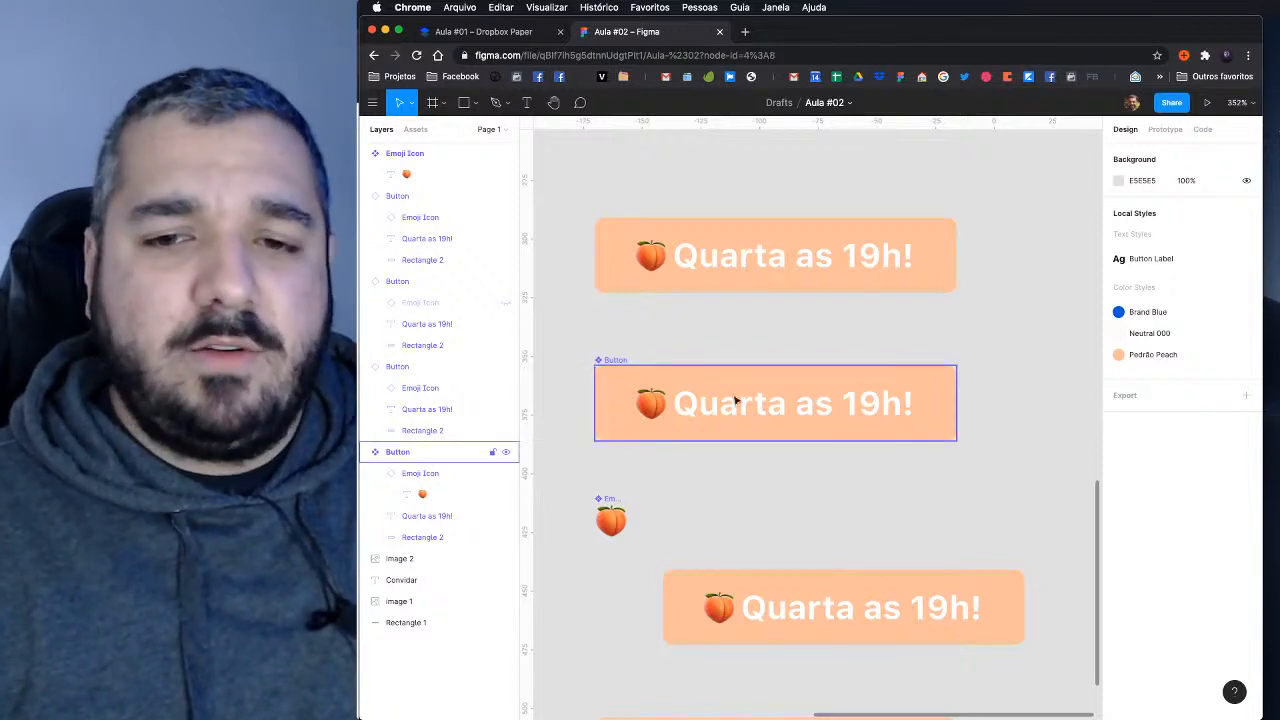
Step: Duplicate the emoji icon in the main Button component to the other end of the label, at X 136, Y 9
{"action": "left_click", "coordinate": [653, 410]}
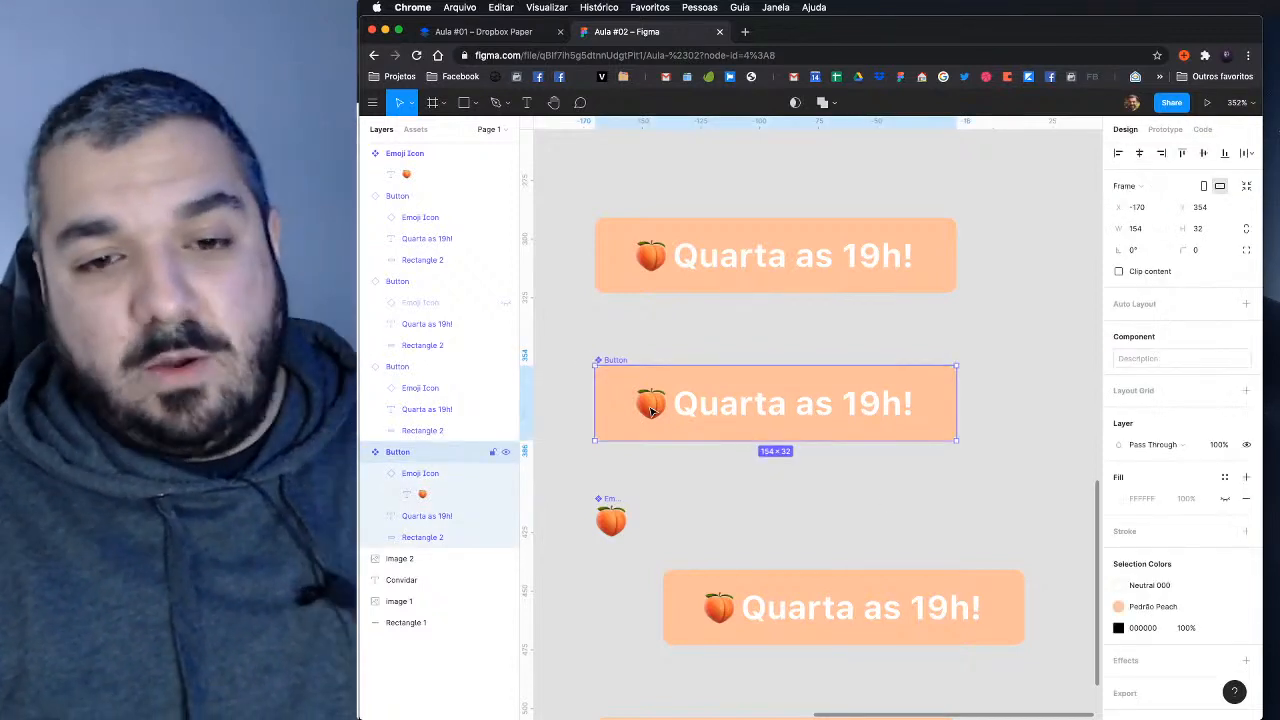
{"action": "double_click", "coordinate": [651, 410]}
{"action": "left_click_drag", "start_coordinate": [651, 410], "coordinate": [937, 406]}
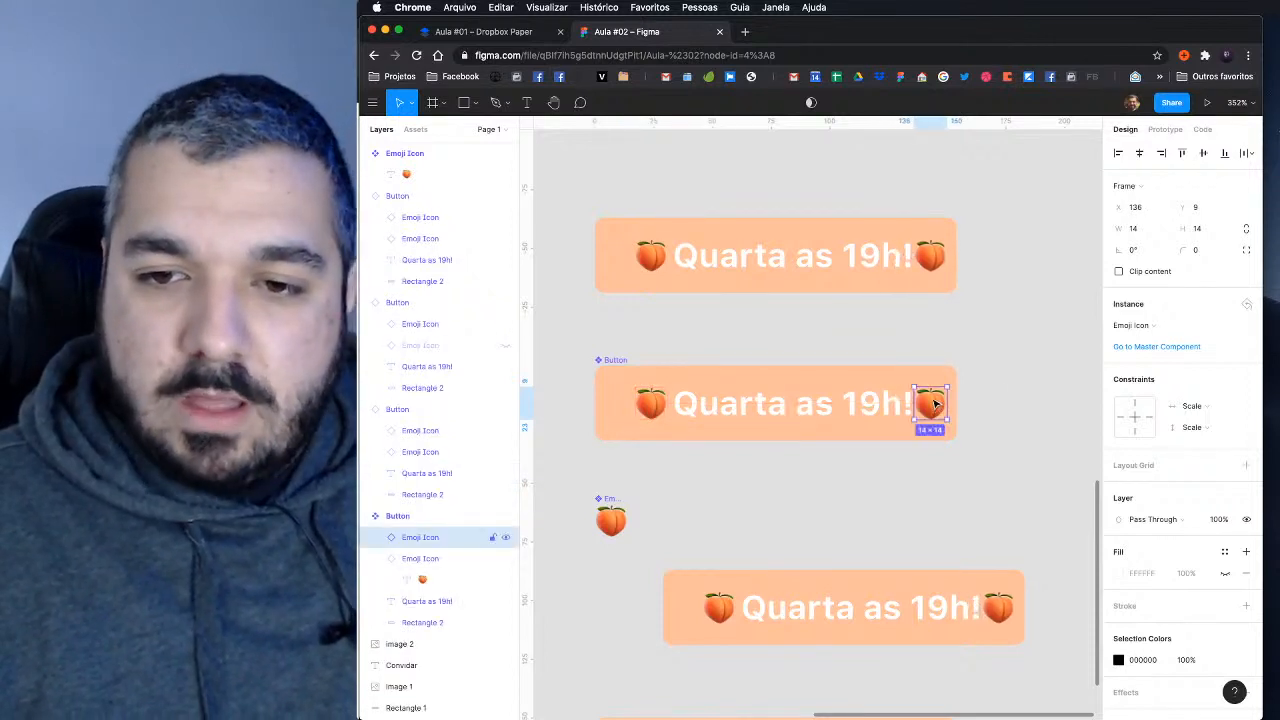
{"action": "left_click", "coordinate": [1000, 385]}
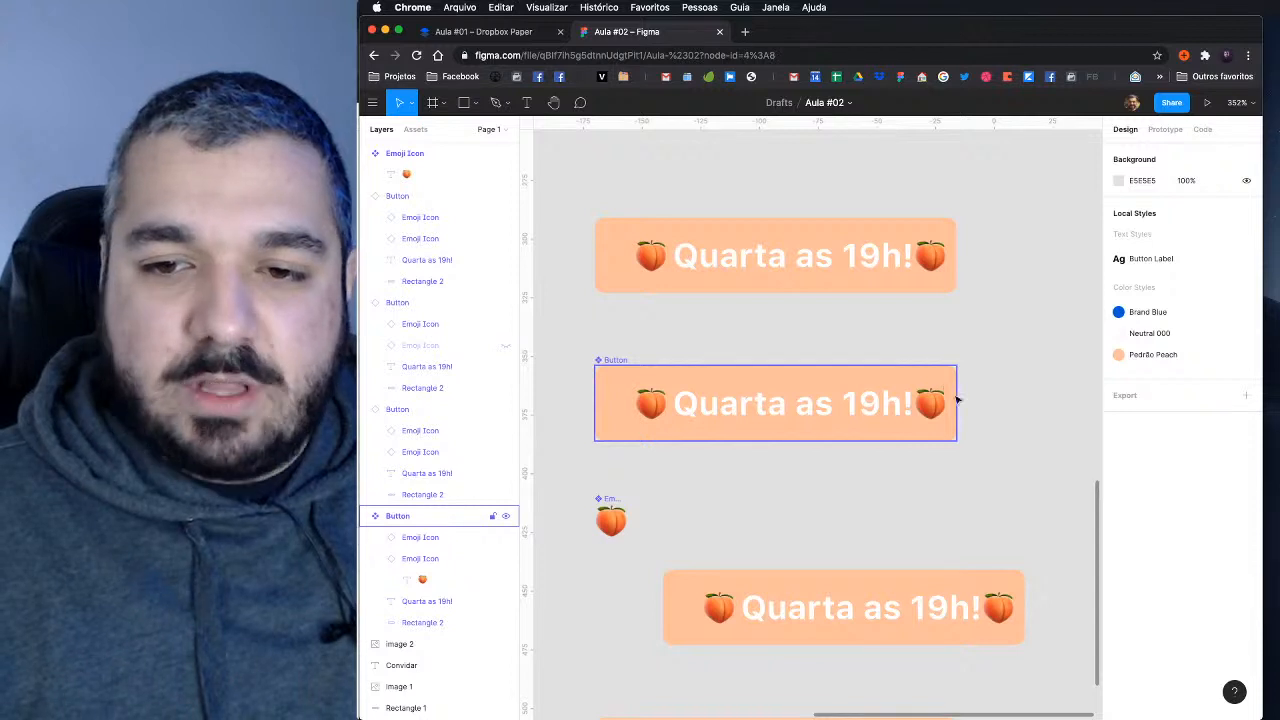
Step: Widen the background rectangle of the main Button component to 169
{"action": "left_click", "coordinate": [957, 400]}
{"action": "left_click_drag", "start_coordinate": [957, 400], "coordinate": [994, 397]}
{"action": "left_click", "coordinate": [955, 383]}
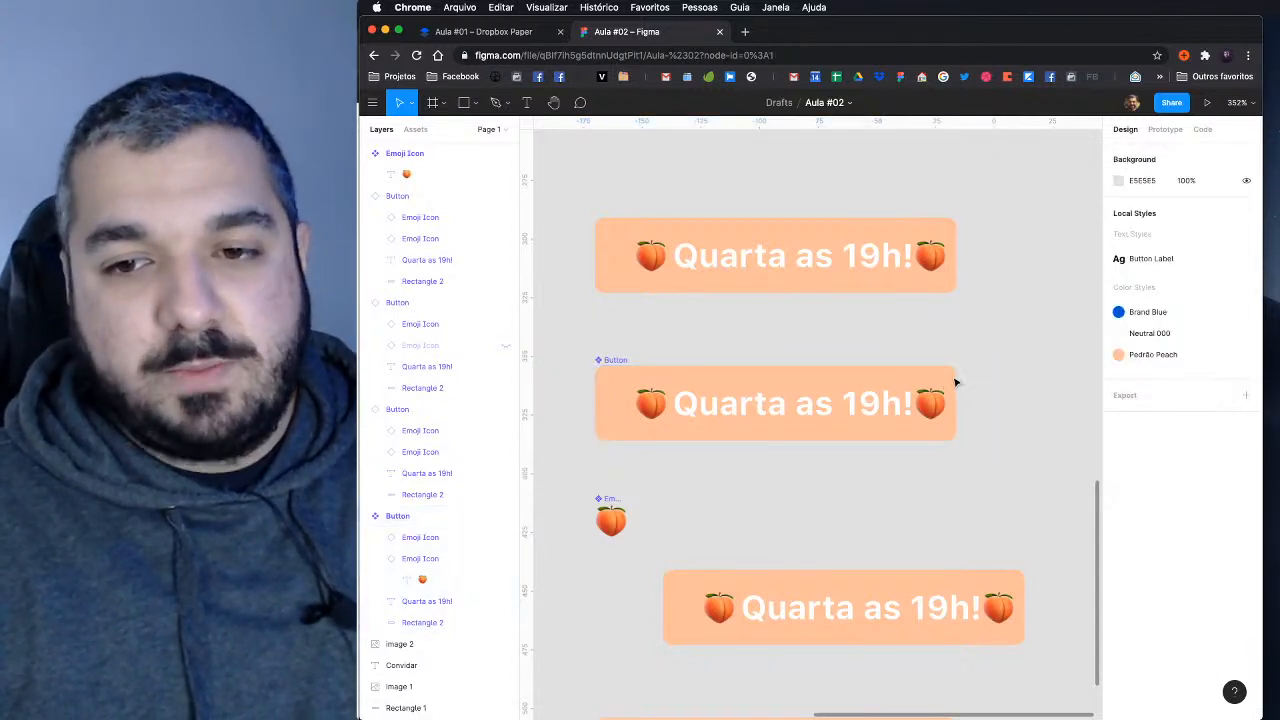
{"action": "left_click_drag", "start_coordinate": [956, 390], "coordinate": [993, 390]}
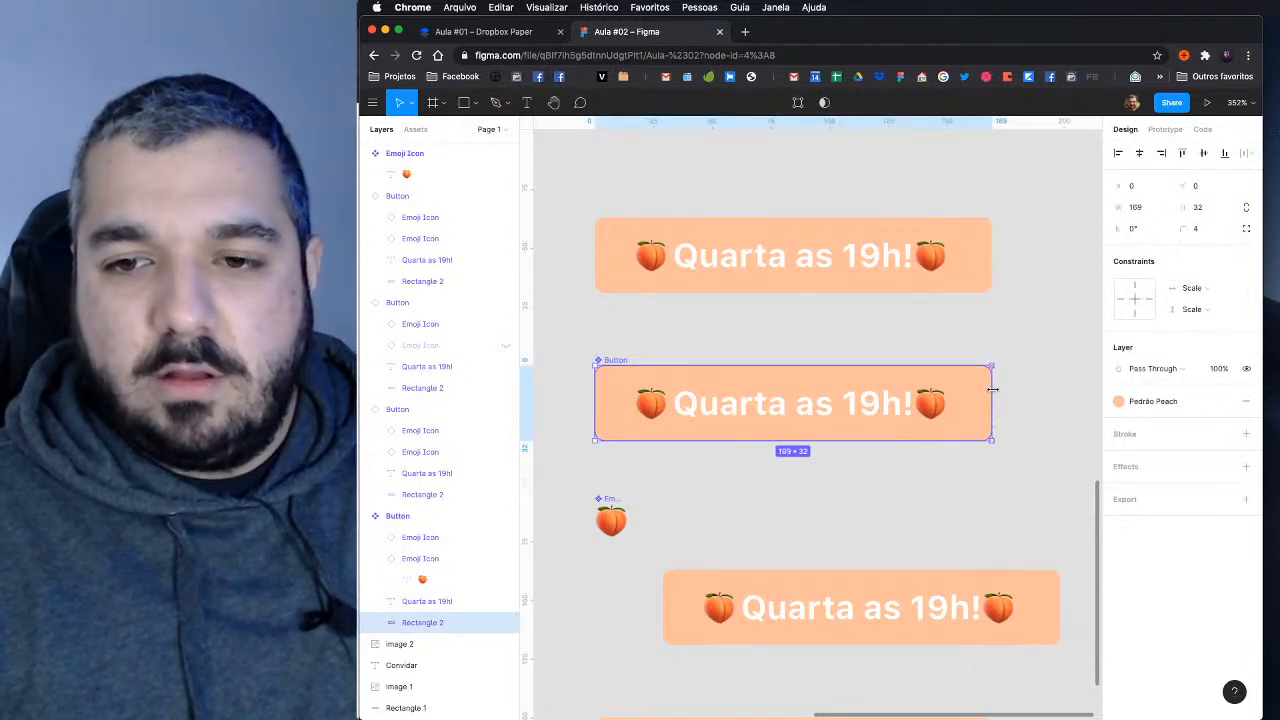
Step: Move the second emoji icon in the main Button component away from the label, to X 139
{"action": "left_click", "coordinate": [870, 399]}
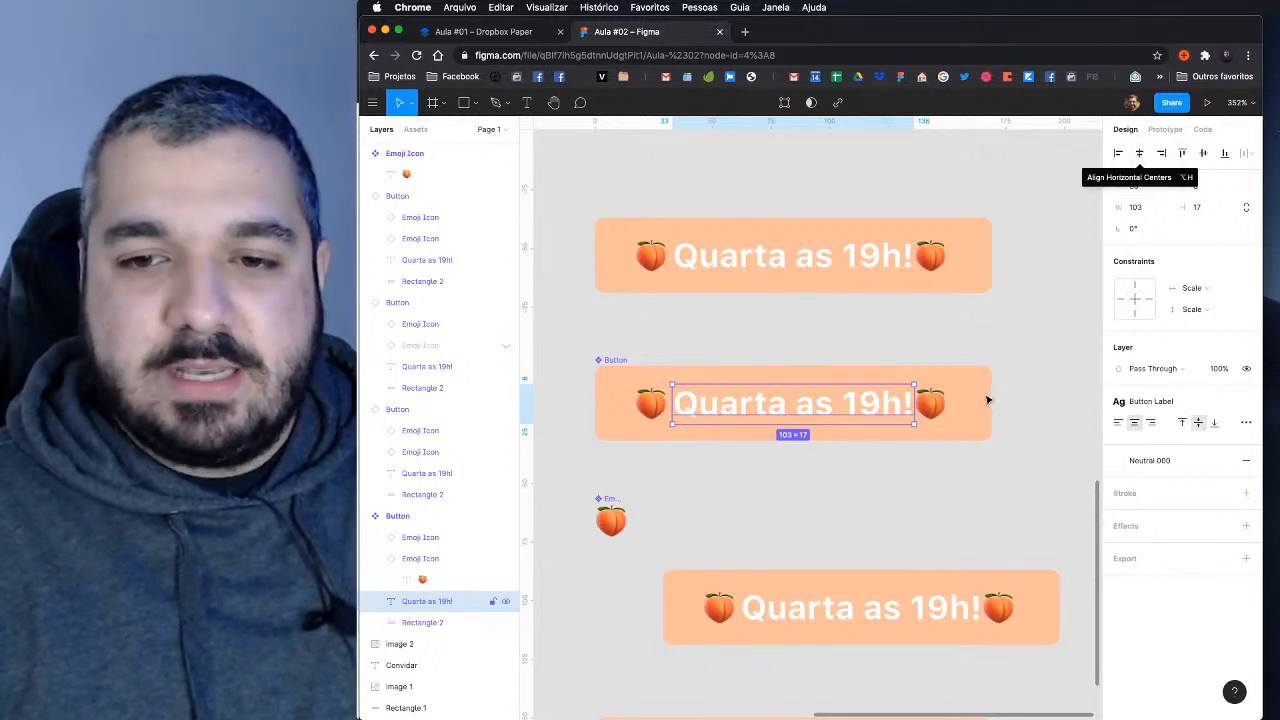
{"action": "left_click", "coordinate": [938, 408]}
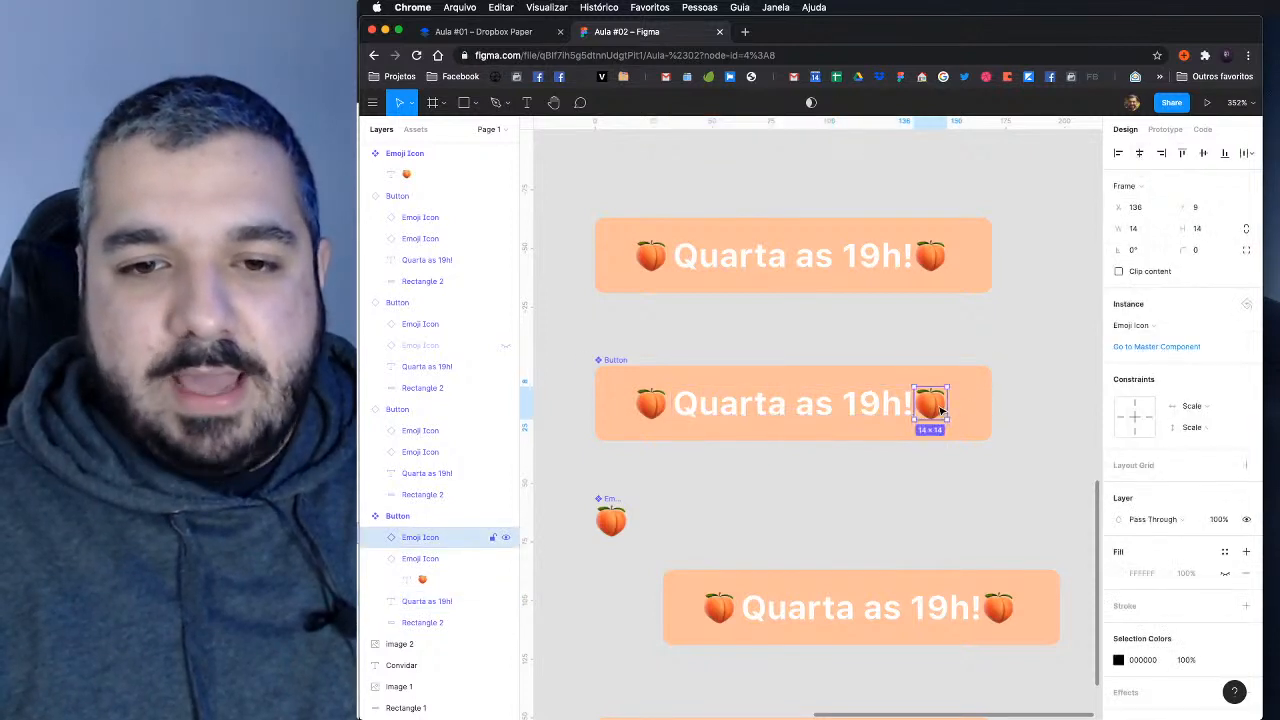
{"action": "left_click_drag", "start_coordinate": [940, 410], "coordinate": [948, 411]}
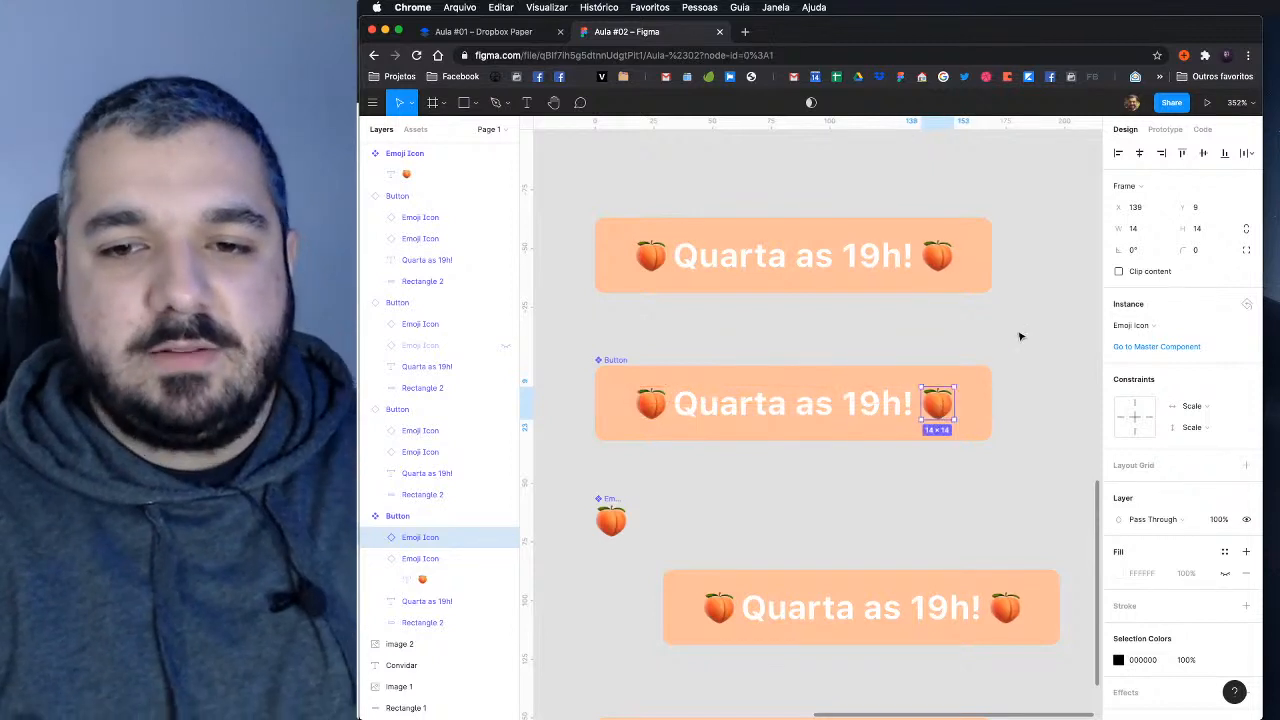
{"action": "left_click", "coordinate": [1020, 336]}
Step: Delete the two Button instances below the main component and the one above it
{"action": "scroll", "coordinate": [990, 378], "scroll_direction": "down", "scroll_amount": 5}
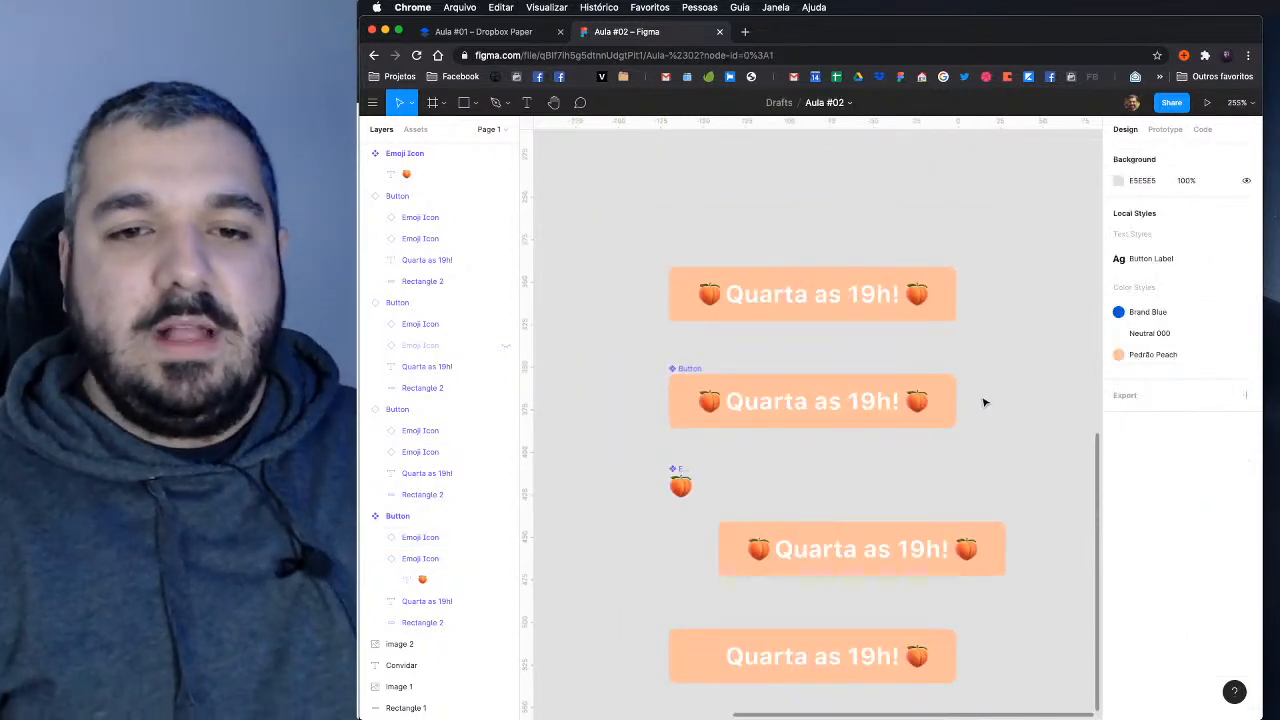
{"action": "scroll", "coordinate": [955, 378], "scroll_direction": "down", "scroll_amount": 2}
{"action": "left_click_drag", "start_coordinate": [1000, 664], "coordinate": [713, 478]}
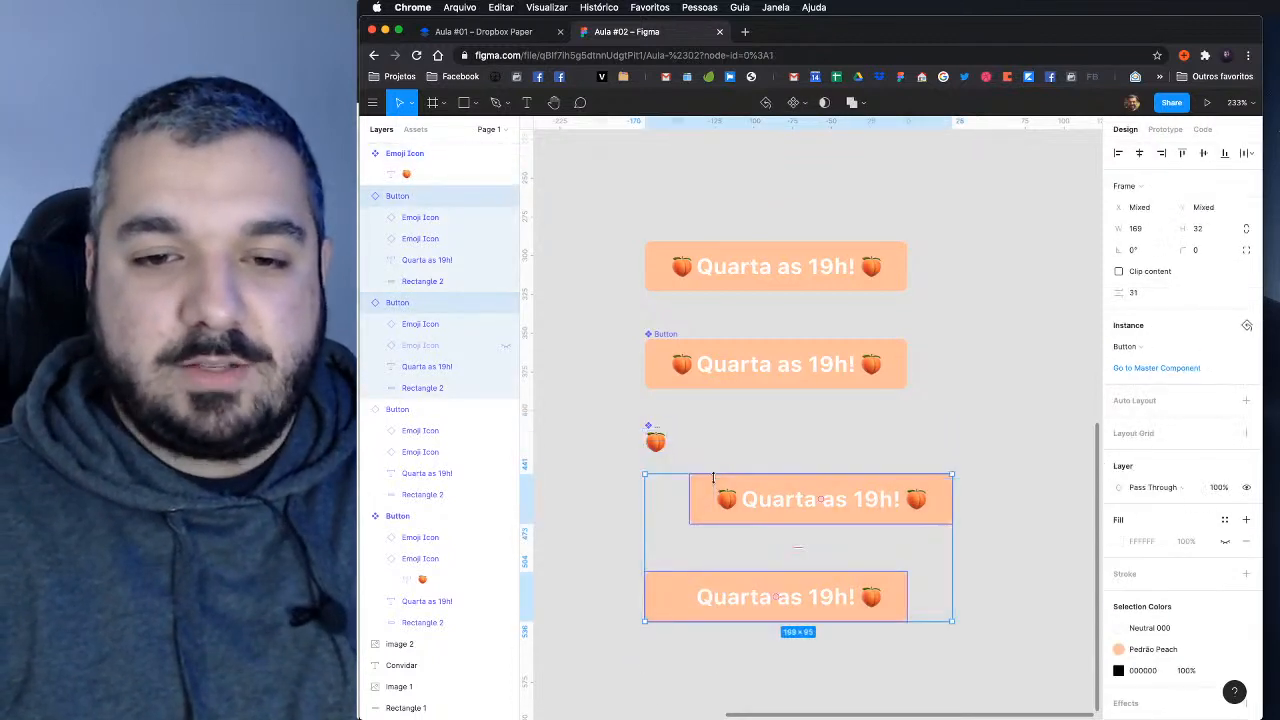
{"action": "key", "text": "Delete"}
{"action": "left_click_drag", "start_coordinate": [936, 300], "coordinate": [934, 298]}
{"action": "key", "text": "Delete"}
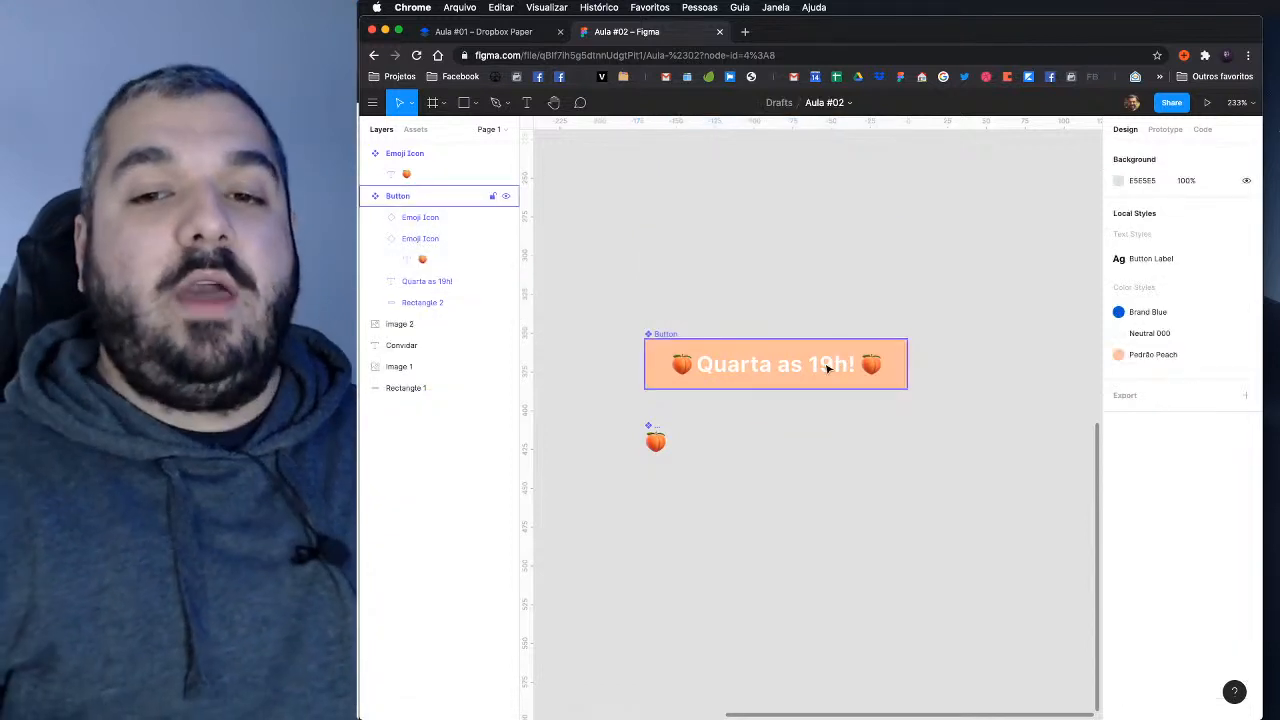
Step: Duplicate the main Button component as an instance below the emoji component, at X -170, Y 454
{"action": "left_click", "coordinate": [827, 368]}
{"action": "left_click_drag", "start_coordinate": [829, 370], "coordinate": [838, 519]}
{"action": "left_click", "coordinate": [900, 454]}
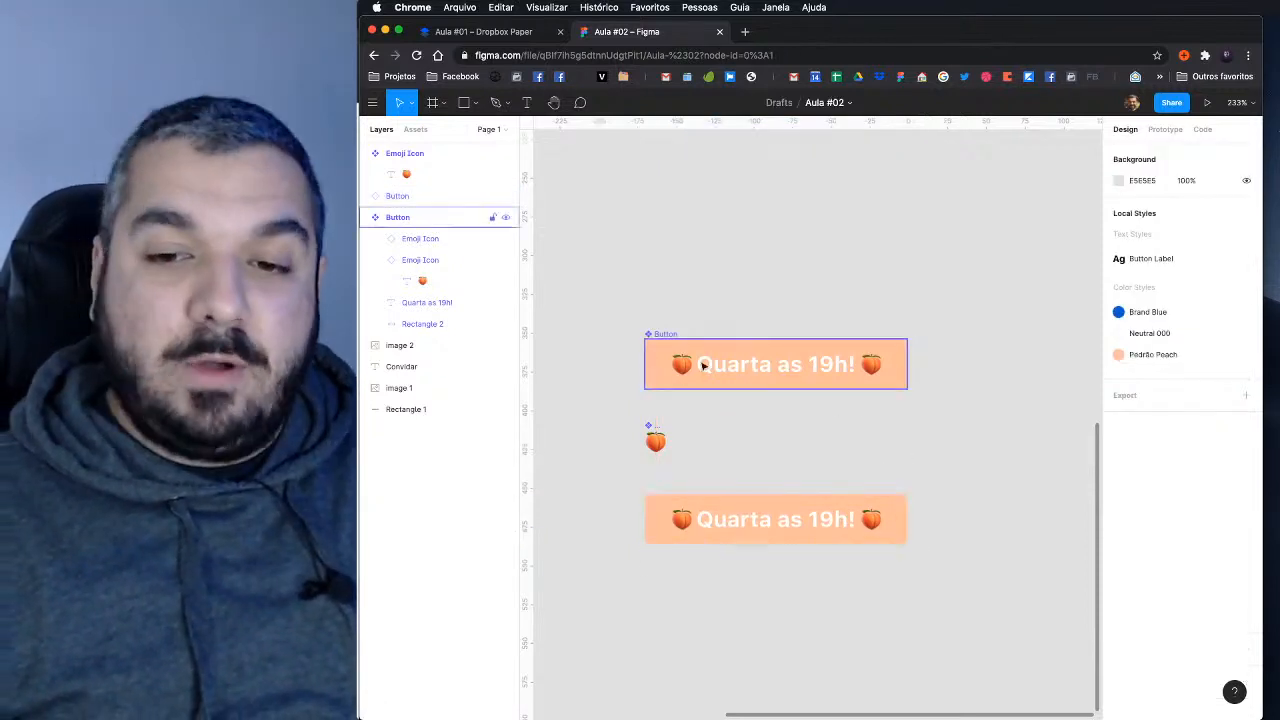
Step: Hide both nested emoji icons in the main Button component
{"action": "left_click", "coordinate": [687, 369]}
{"action": "left_click", "coordinate": [687, 369]}
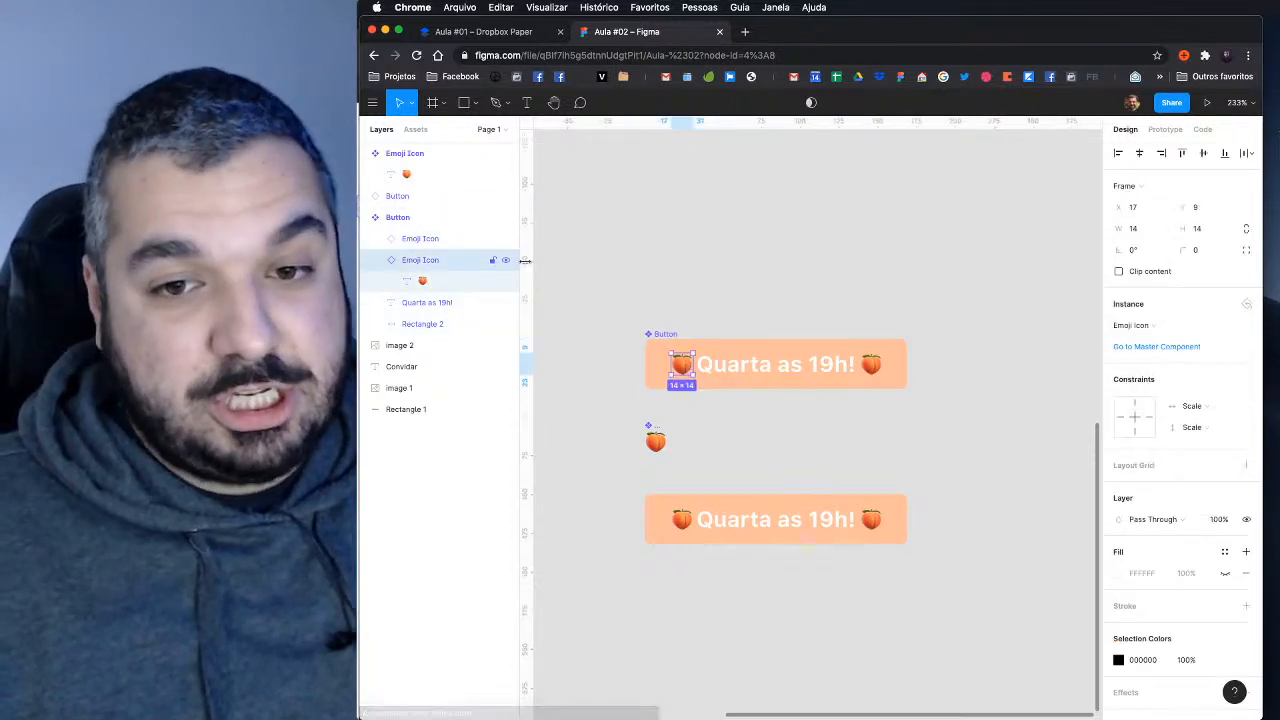
{"action": "left_click", "coordinate": [507, 259]}
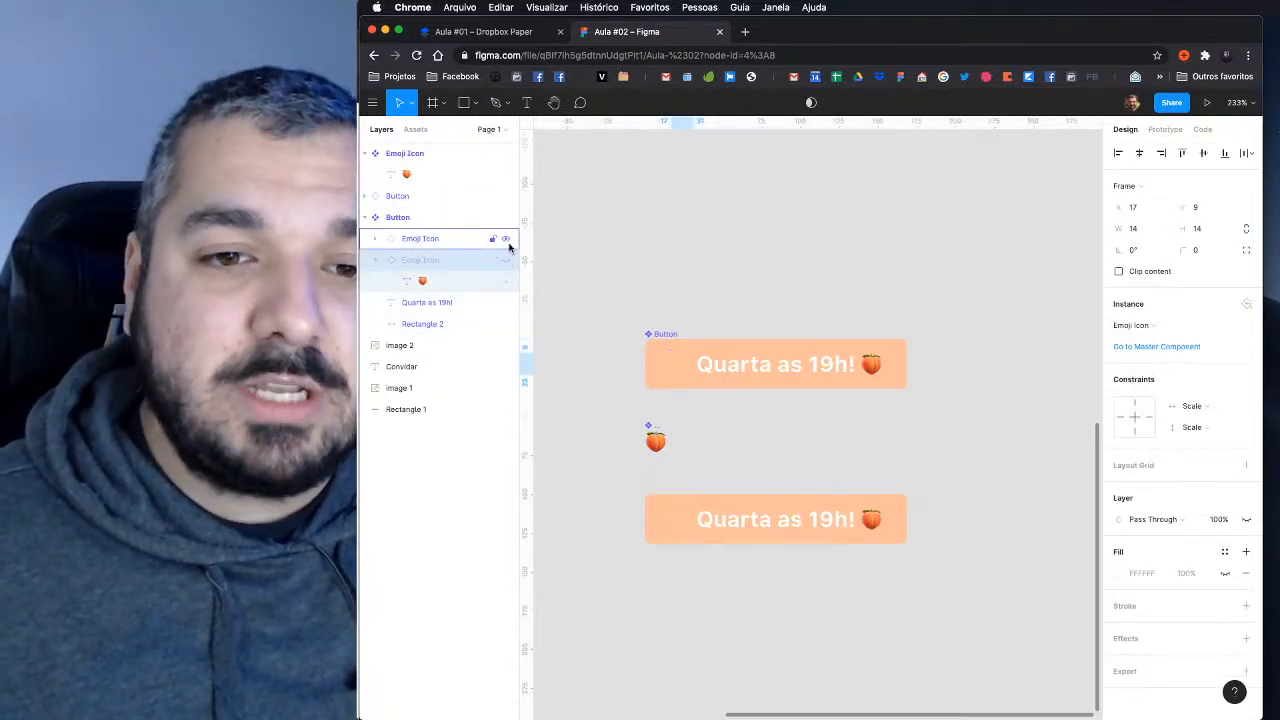
{"action": "left_click", "coordinate": [505, 238]}
{"action": "left_click", "coordinate": [898, 450]}
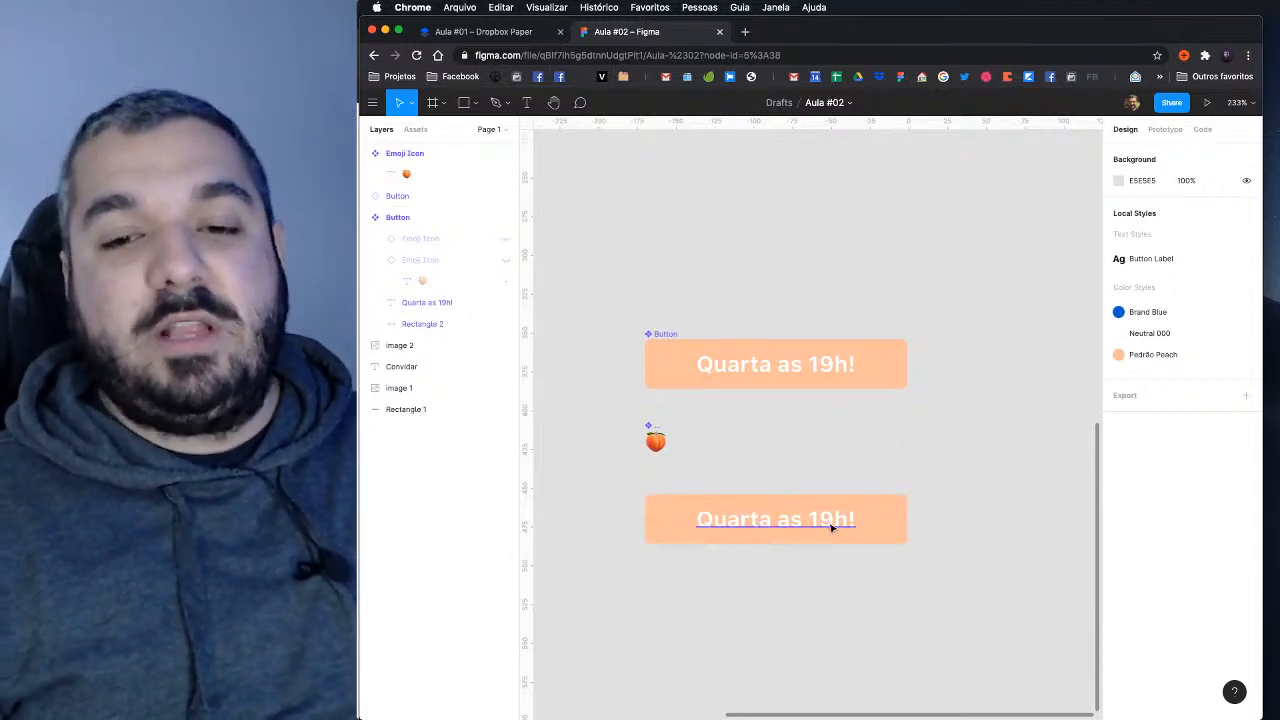
Step: Apply the Brand Blue color style to the background rectangle of the Button instance below the emoji component
{"action": "double_click", "coordinate": [831, 527]}
{"action": "left_click", "coordinate": [1158, 493]}
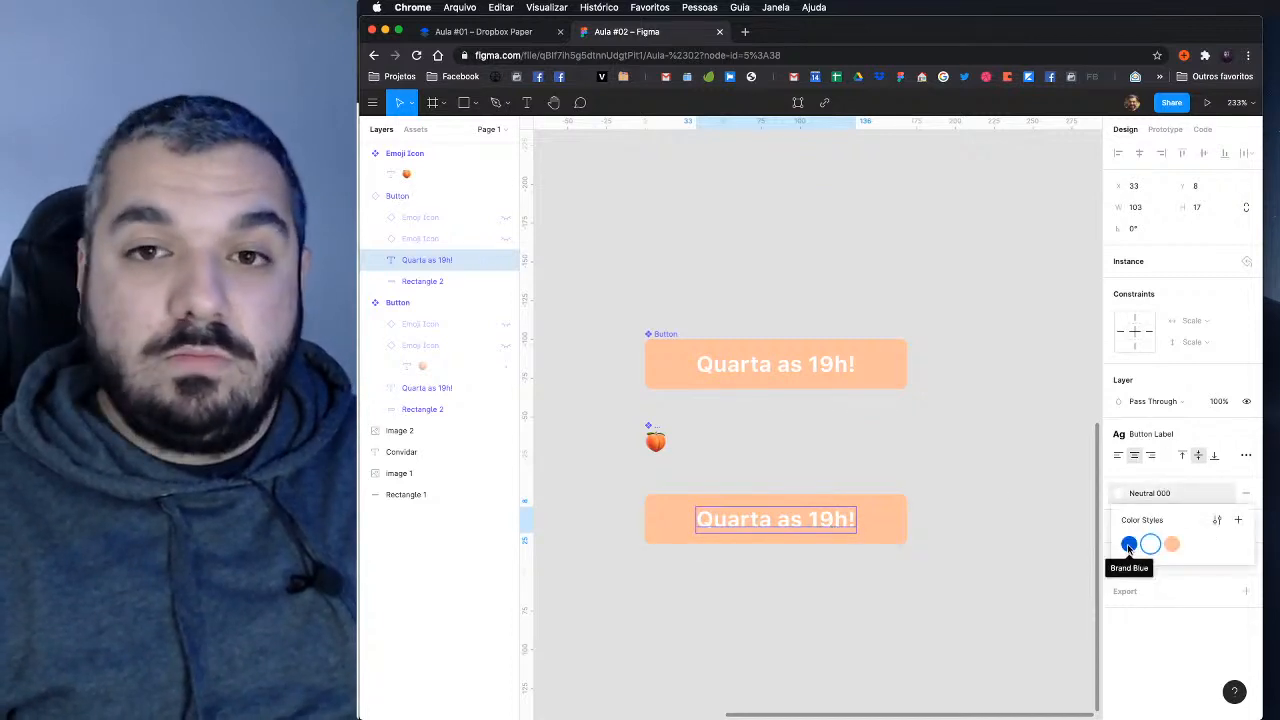
{"action": "left_click", "coordinate": [895, 523]}
{"action": "left_click", "coordinate": [895, 523]}
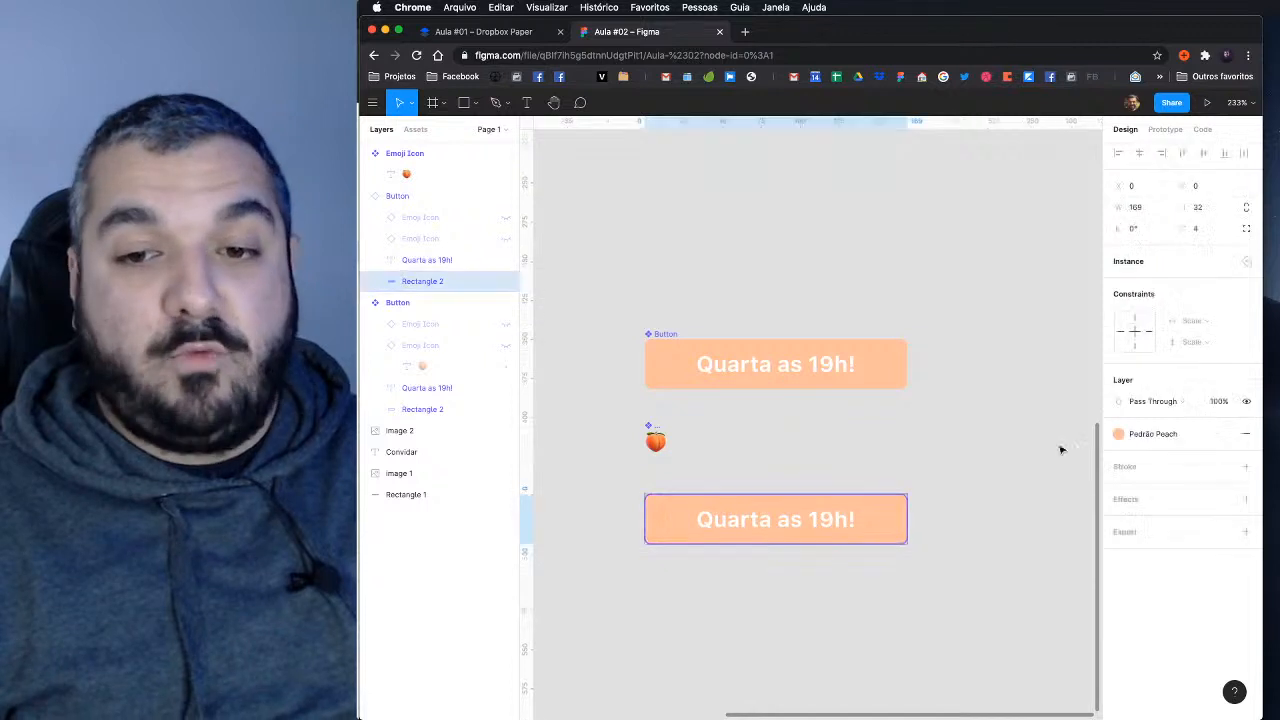
{"action": "left_click", "coordinate": [1150, 434]}
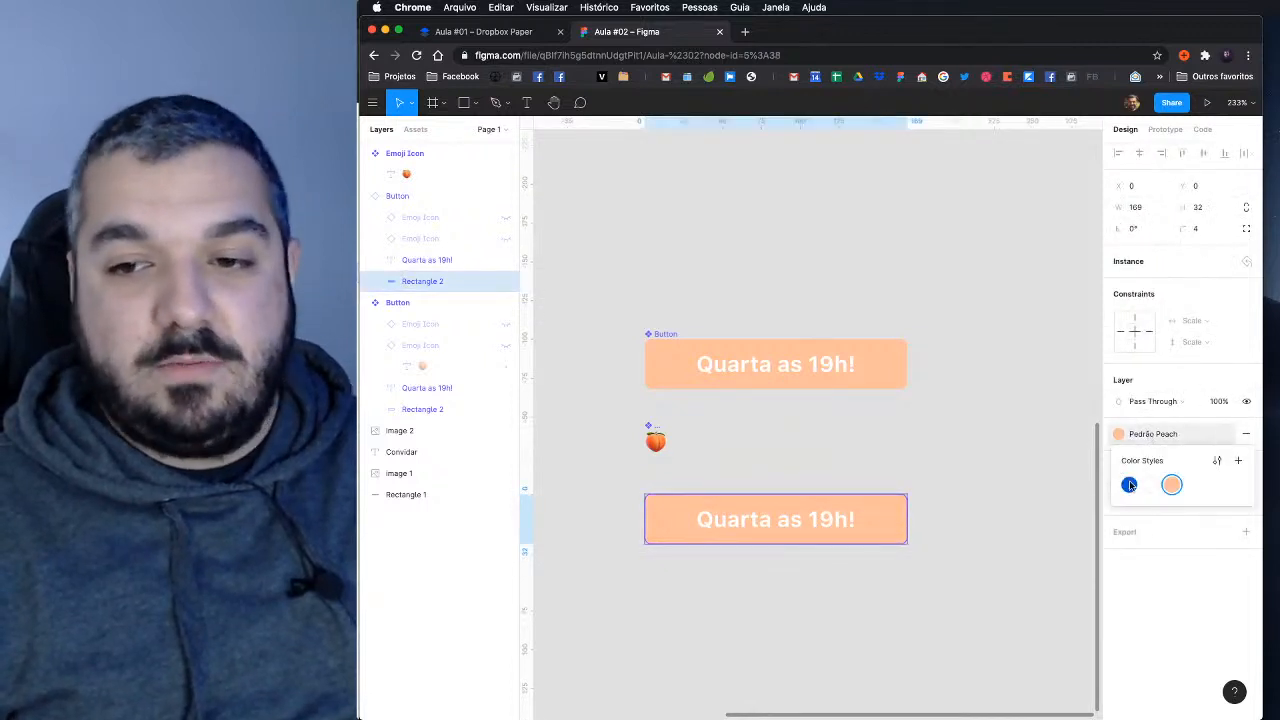
{"action": "left_click", "coordinate": [1130, 485]}
{"action": "left_click", "coordinate": [972, 428]}
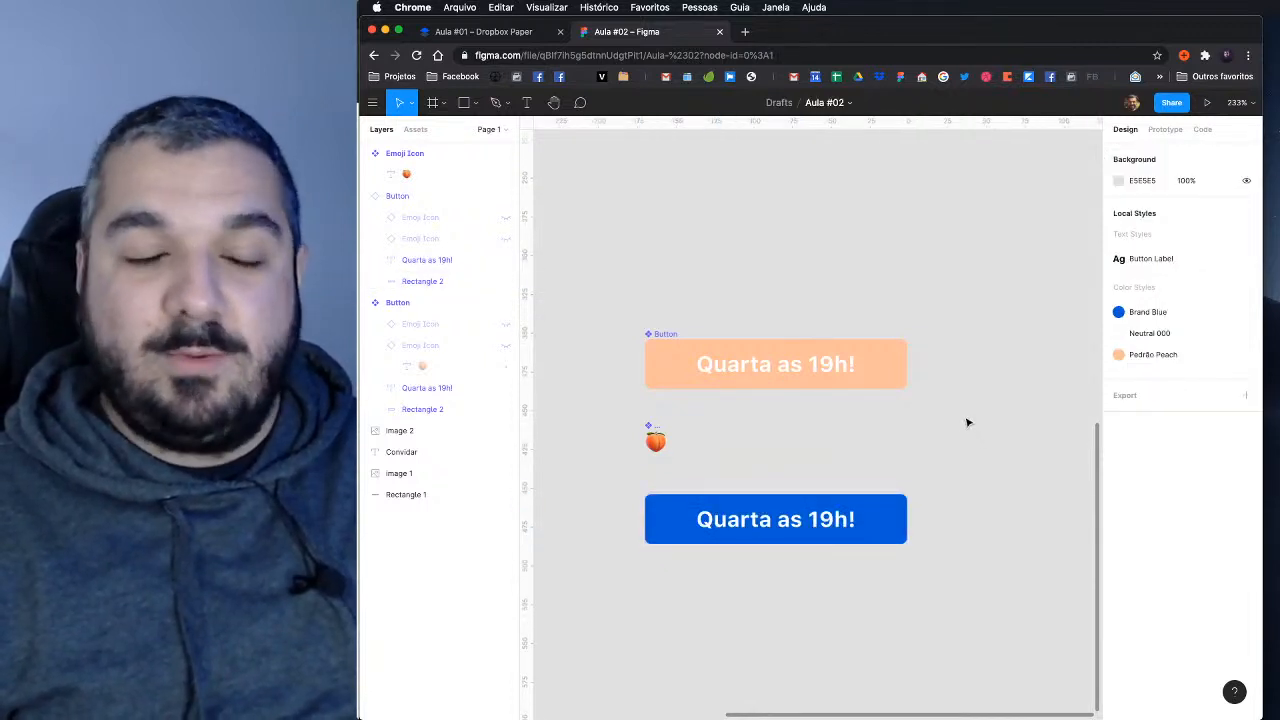
Step: Insert a Button instance from the local components above the main Button component, at X -193, Y 281
{"action": "scroll", "coordinate": [975, 440], "scroll_direction": "left", "scroll_amount": 3}
{"action": "scroll", "coordinate": [975, 440], "scroll_direction": "up", "scroll_amount": 2}
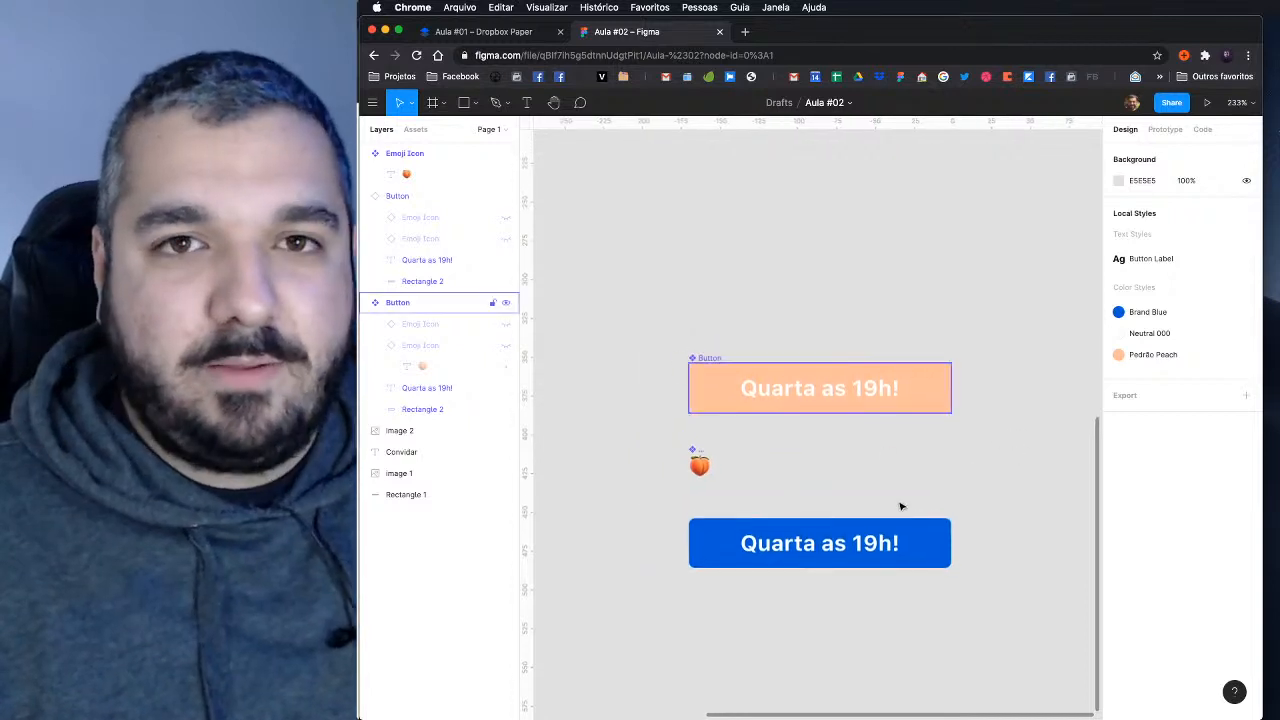
{"action": "scroll", "coordinate": [900, 507], "scroll_direction": "down", "scroll_amount": 4}
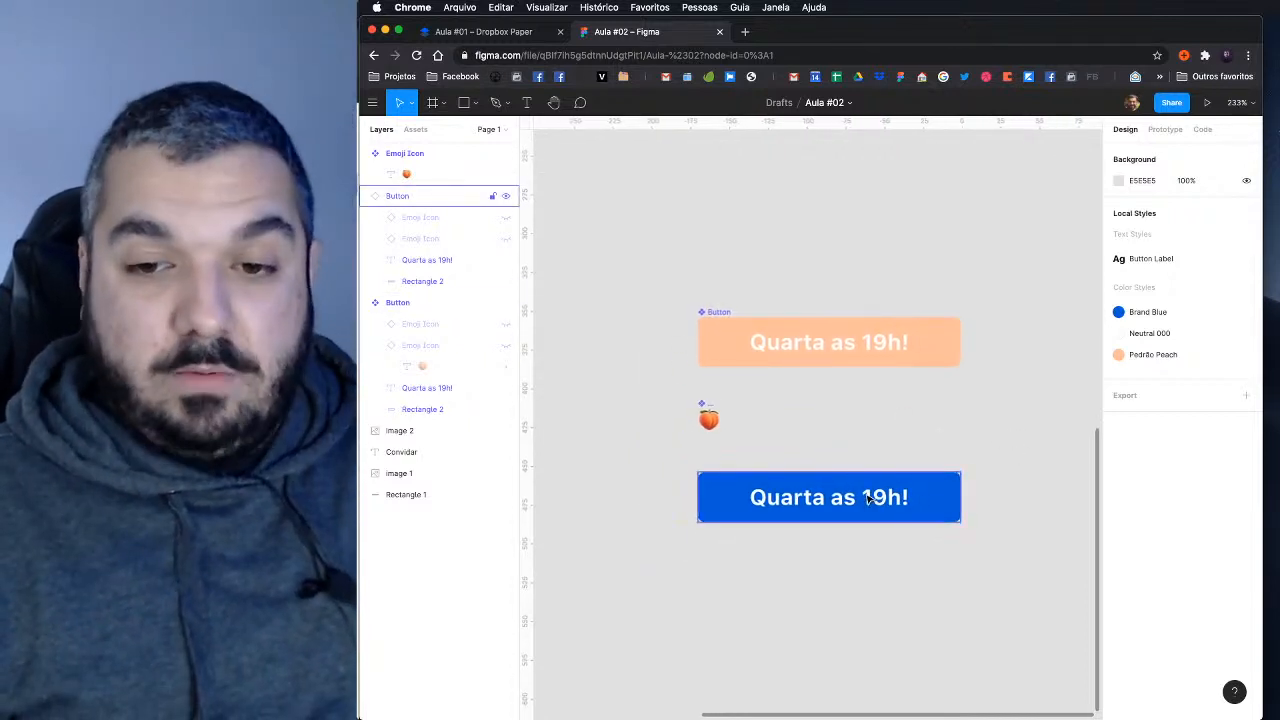
{"action": "left_click", "coordinate": [415, 129]}
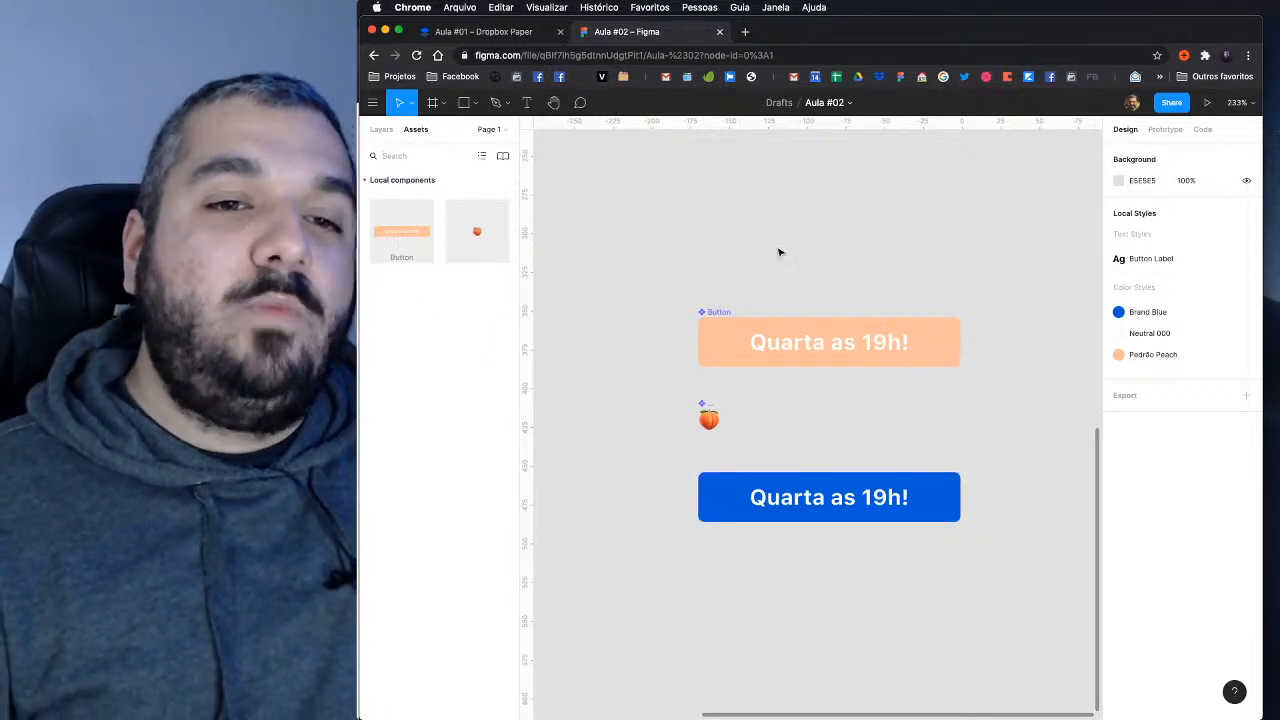
{"action": "left_click_drag", "start_coordinate": [780, 252], "coordinate": [785, 246]}
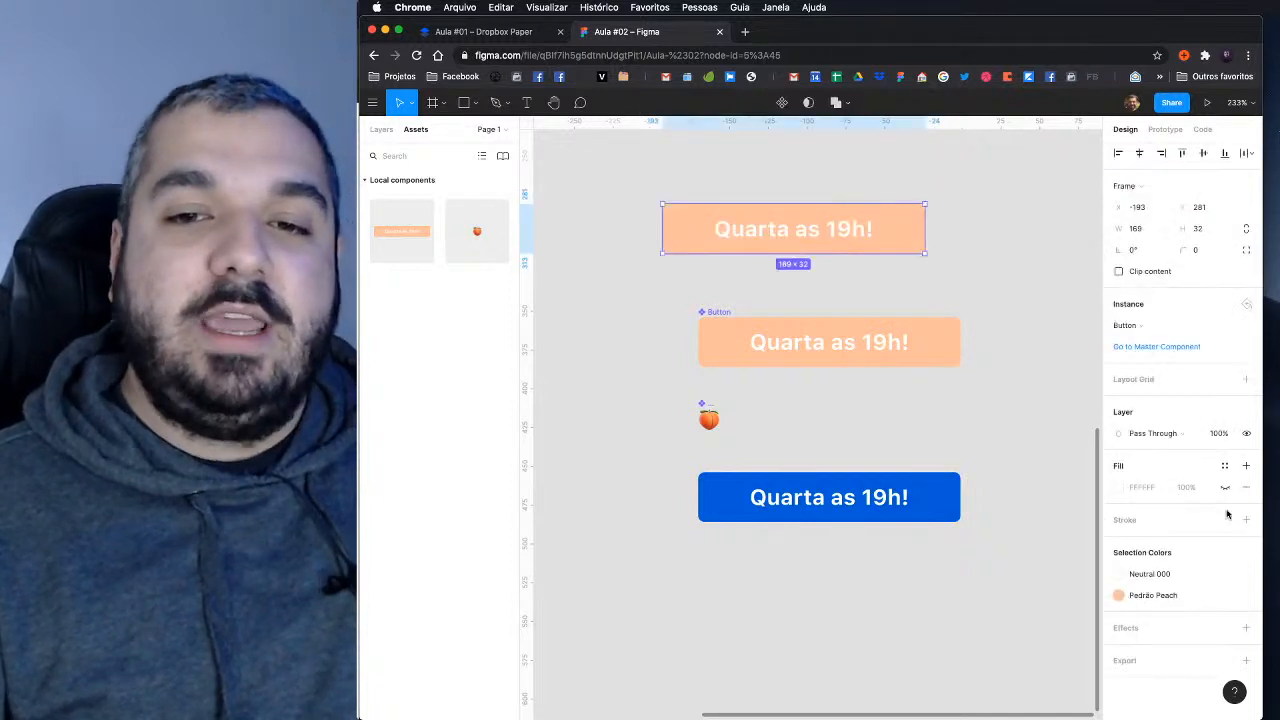
Step: Switch the new upper instance's Pedrão Peach color to Brand Blue, and delete that instance
{"action": "left_click", "coordinate": [1155, 595]}
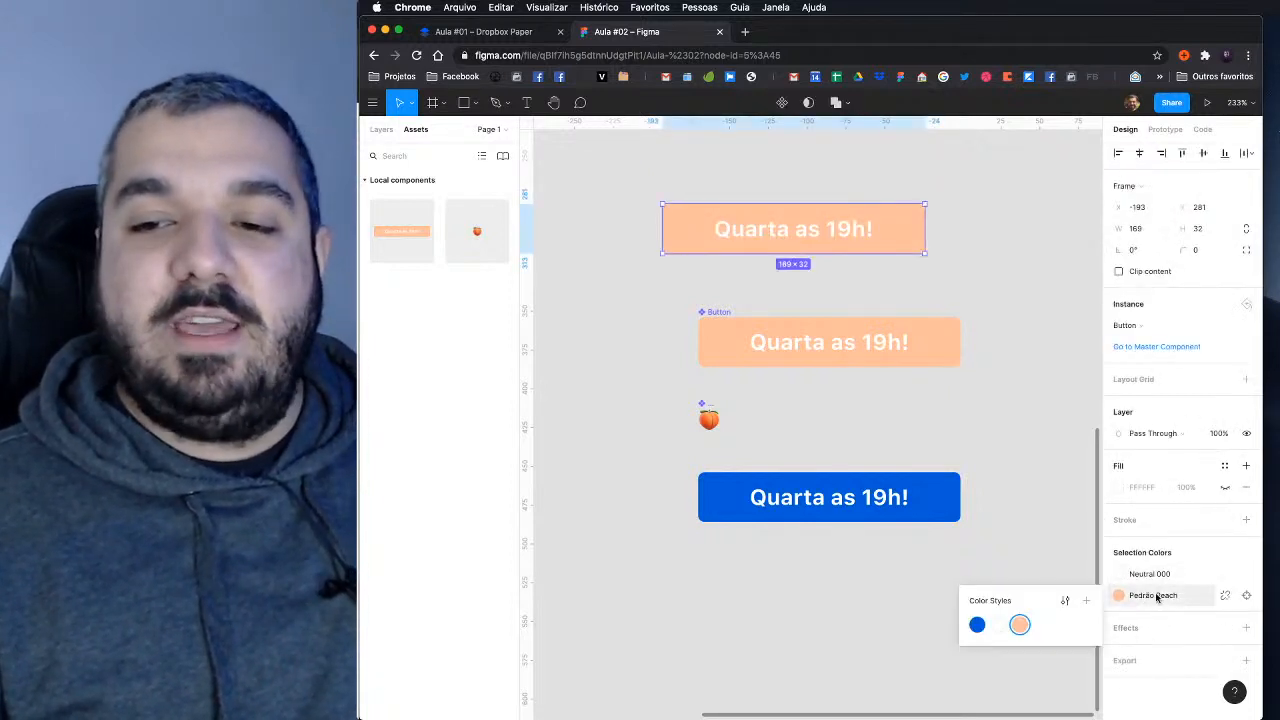
{"action": "left_click", "coordinate": [977, 624]}
{"action": "key", "text": "Escape"}
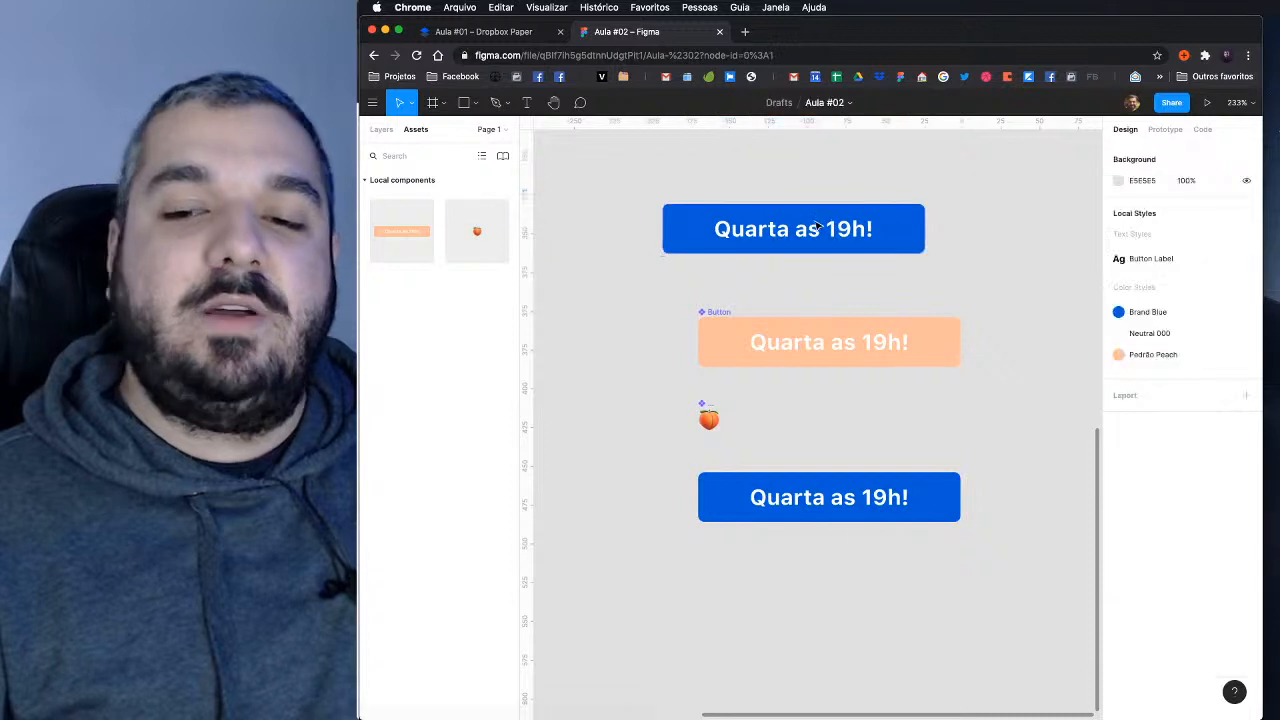
{"action": "left_click", "coordinate": [816, 227]}
{"action": "key", "text": "Delete"}
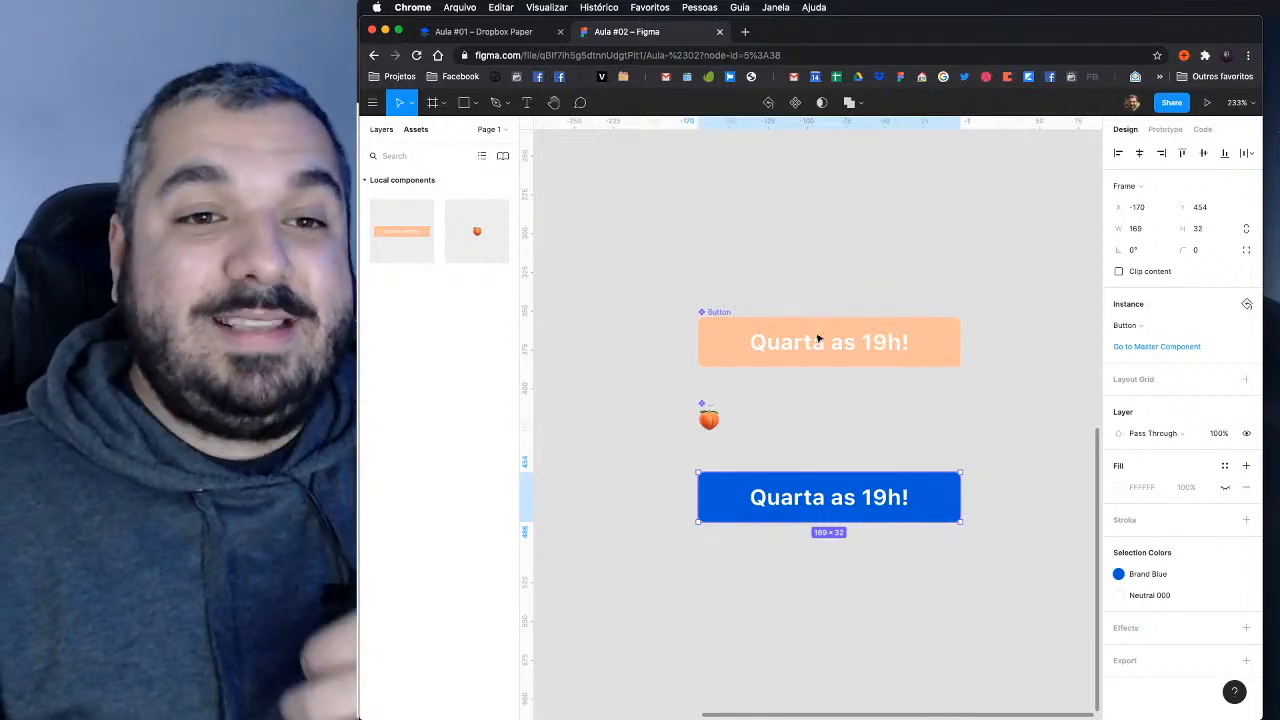
Step: Create a new component from the blue Button instance
{"action": "key", "text": "alt+1"}
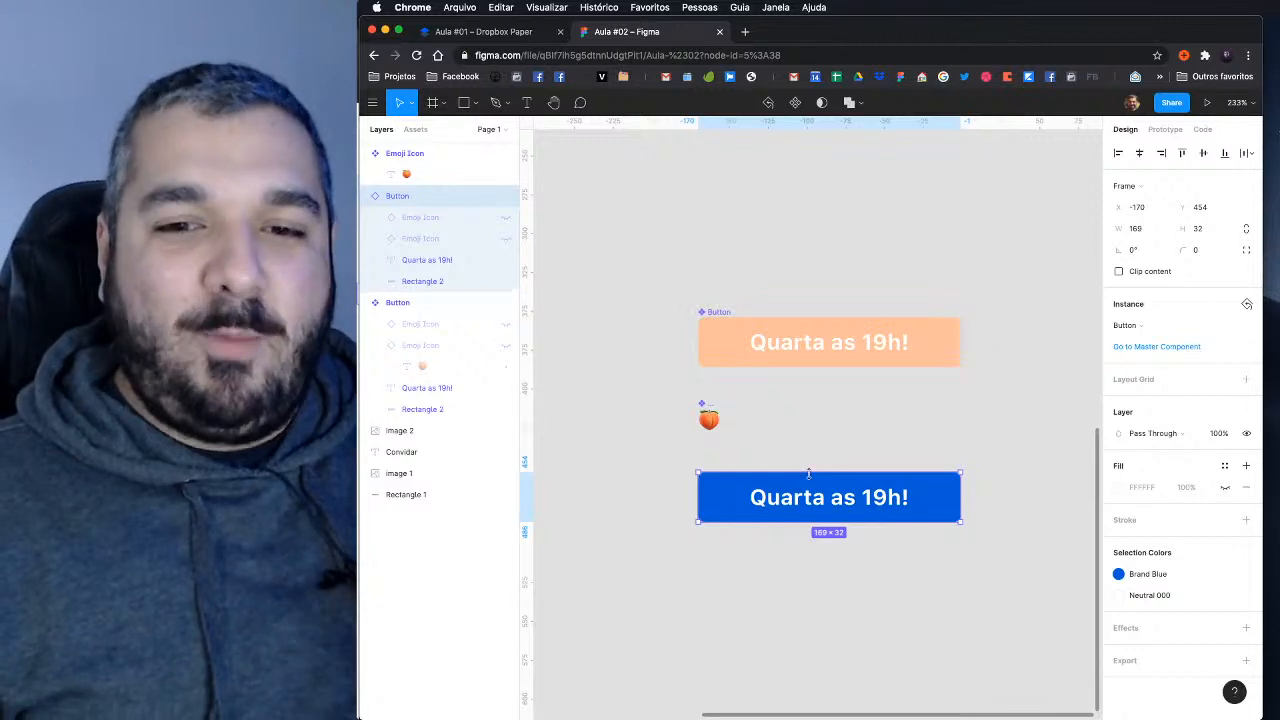
{"action": "right_click", "coordinate": [805, 512]}
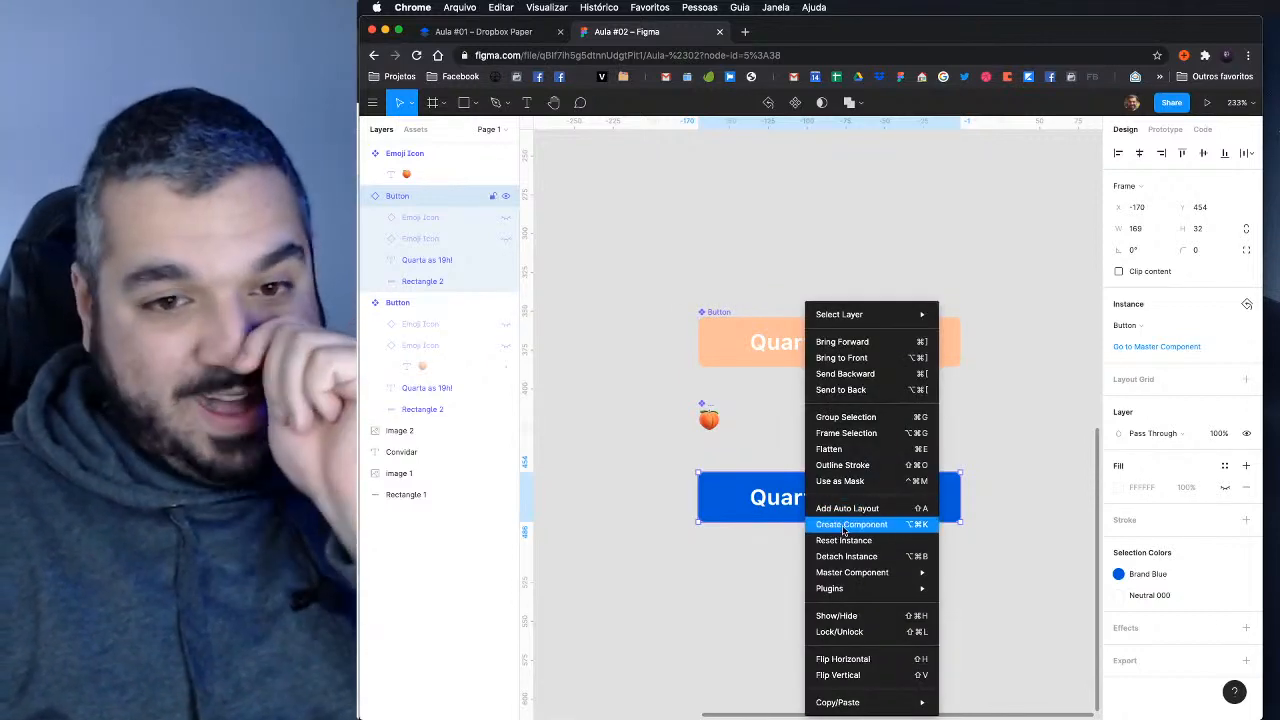
{"action": "left_click", "coordinate": [843, 530]}
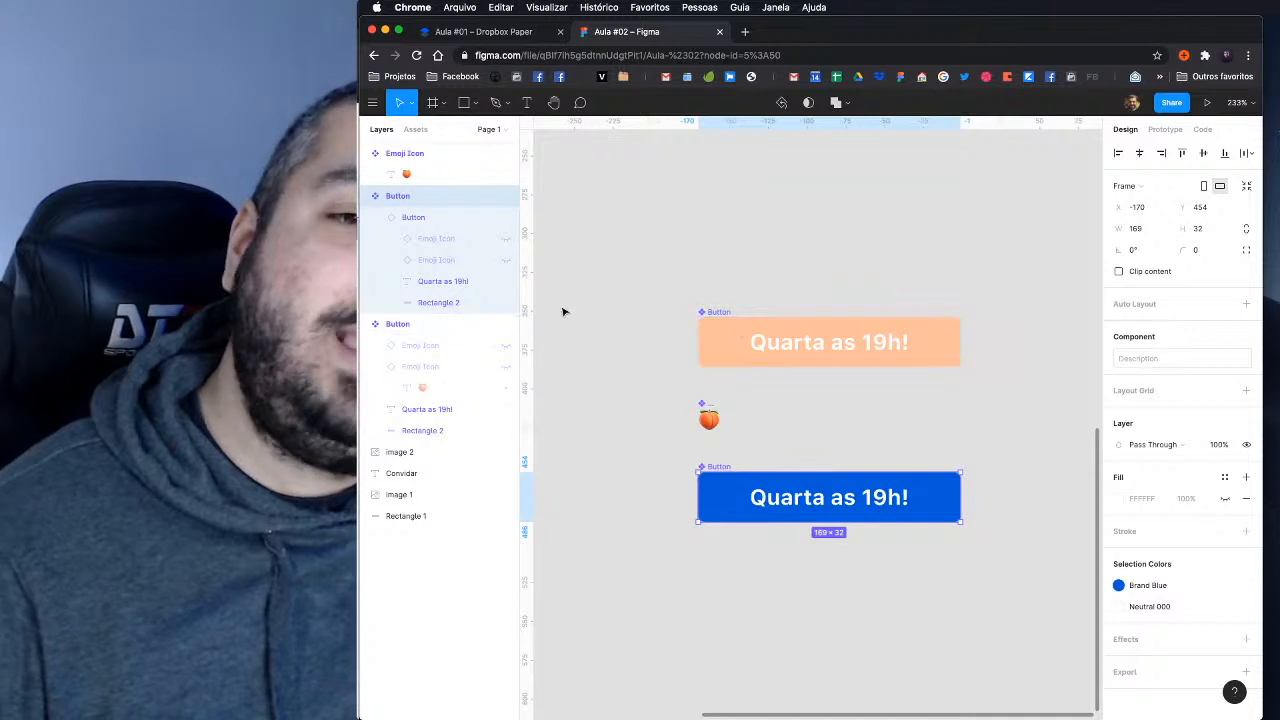
Step: Rename the new blue component as "Button asdasd"
{"action": "double_click", "coordinate": [419, 197]}
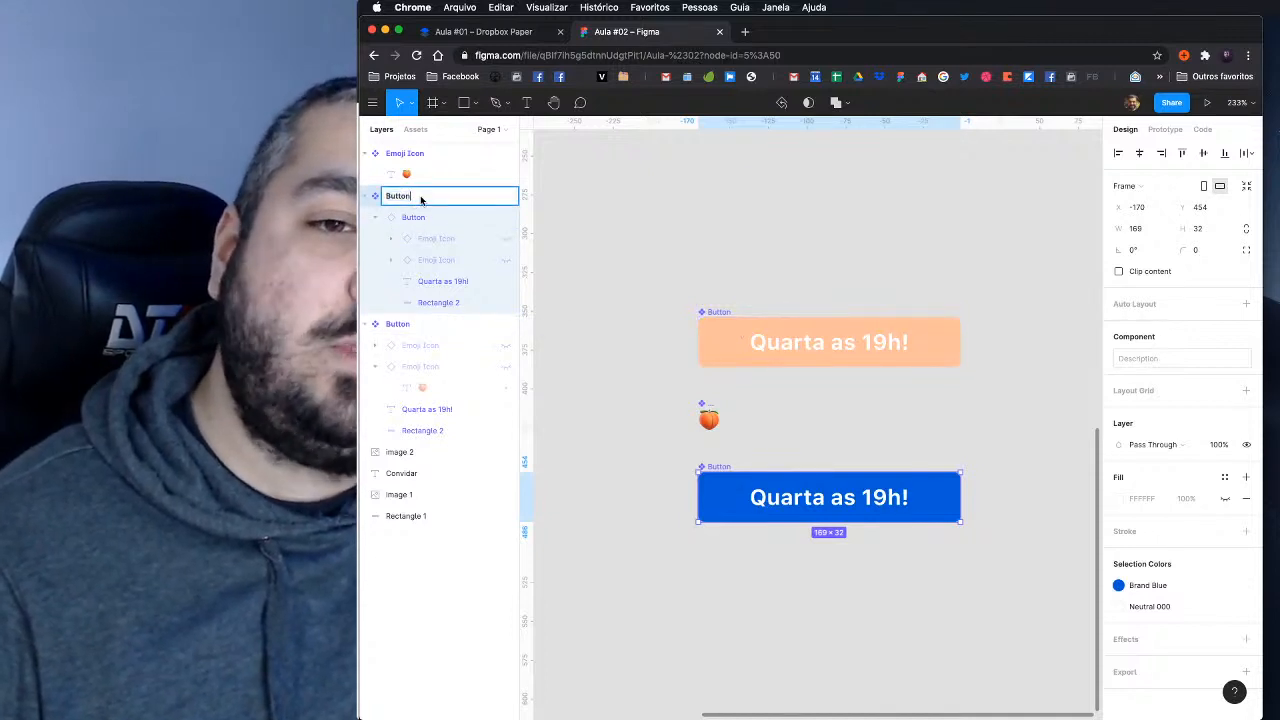
{"action": "type", "text": "asdasd"}
{"action": "key", "text": "Return"}
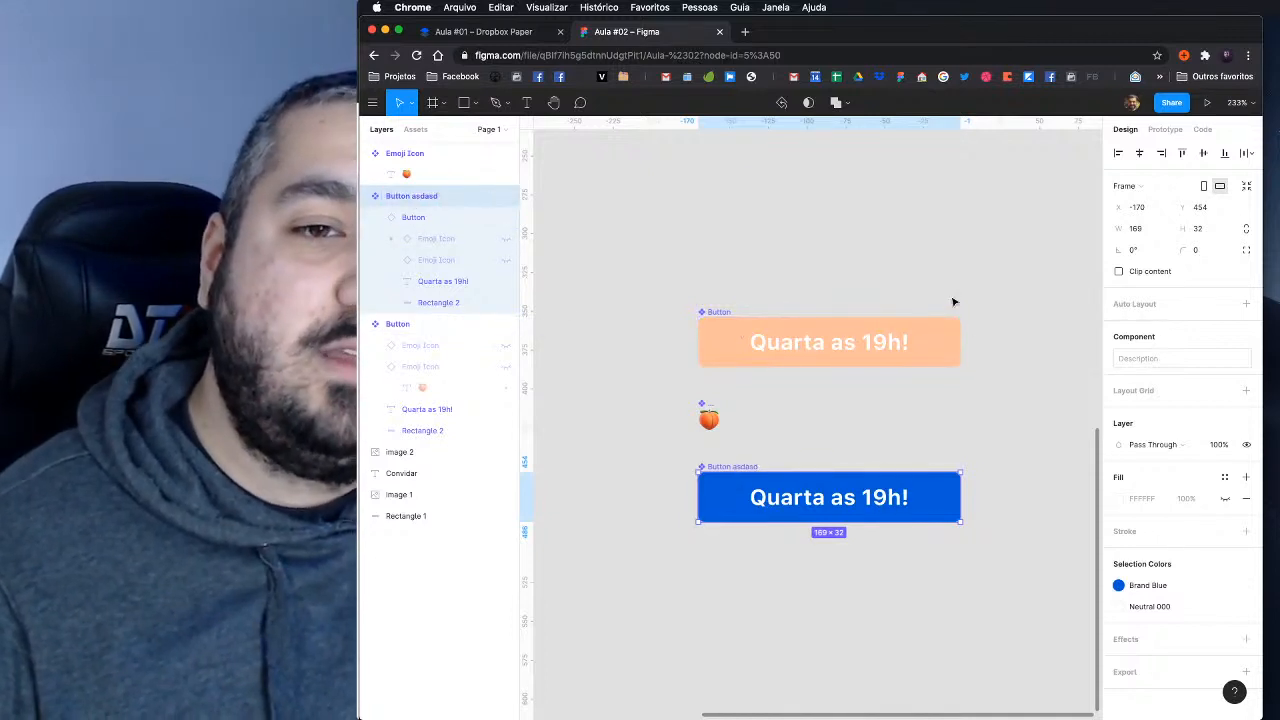
{"action": "left_click", "coordinate": [871, 431]}
Step: Duplicate the "Button asdasd" component as an instance directly beside it on the same row
{"action": "scroll", "coordinate": [829, 426], "scroll_direction": "right", "scroll_amount": 3}
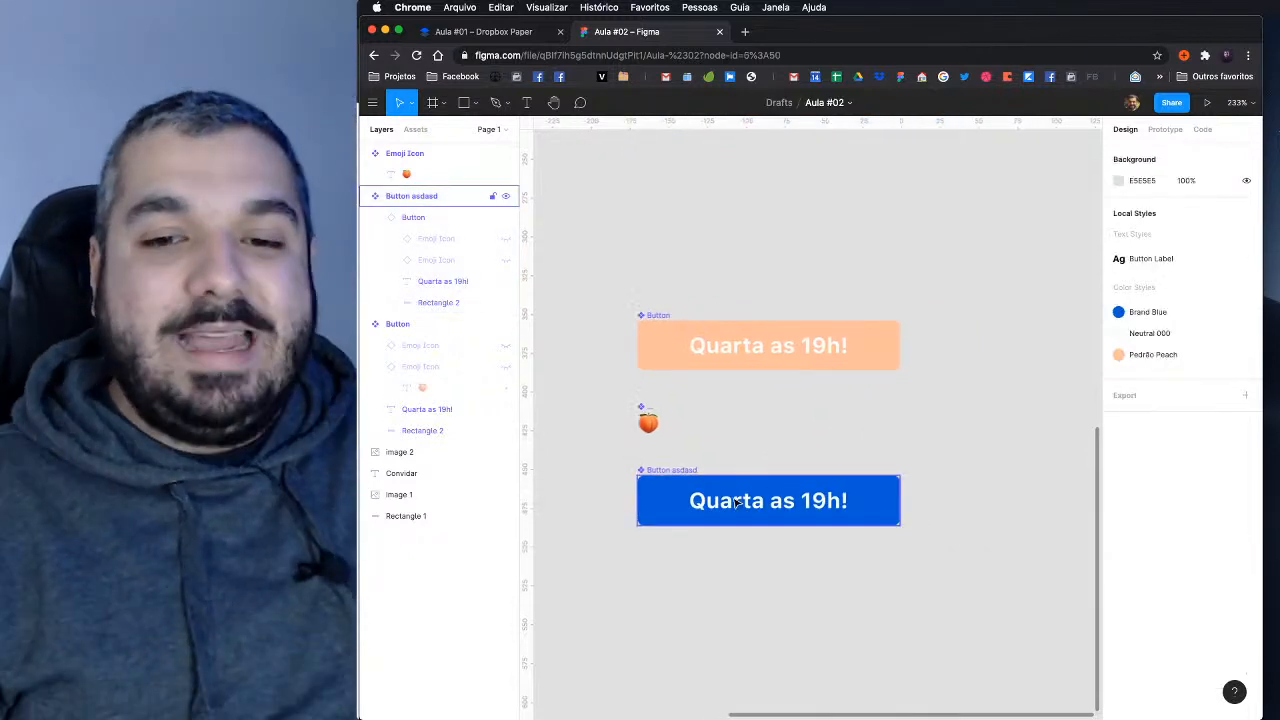
{"action": "left_click", "coordinate": [704, 507]}
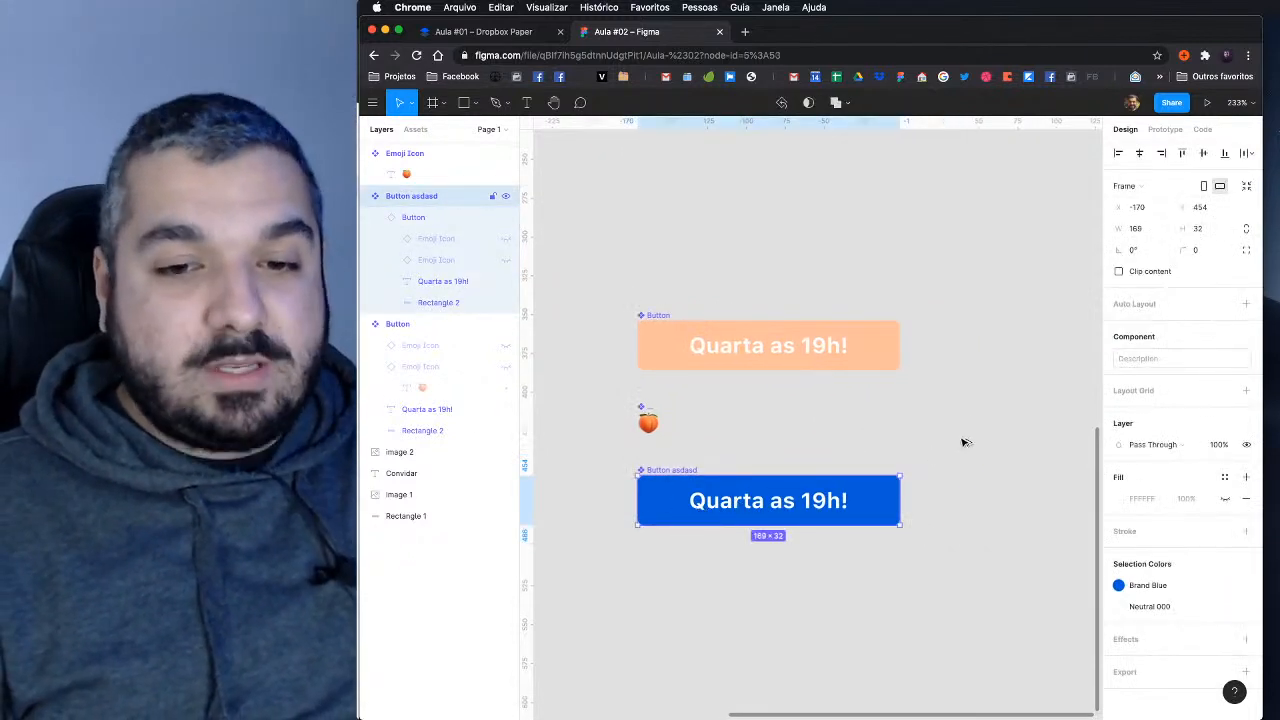
{"action": "left_click_drag", "start_coordinate": [694, 514], "coordinate": [980, 500], "text": "alt"}
Step: Select the peach main Button component and hide the editor interface around the canvas
{"action": "left_click", "coordinate": [814, 362]}
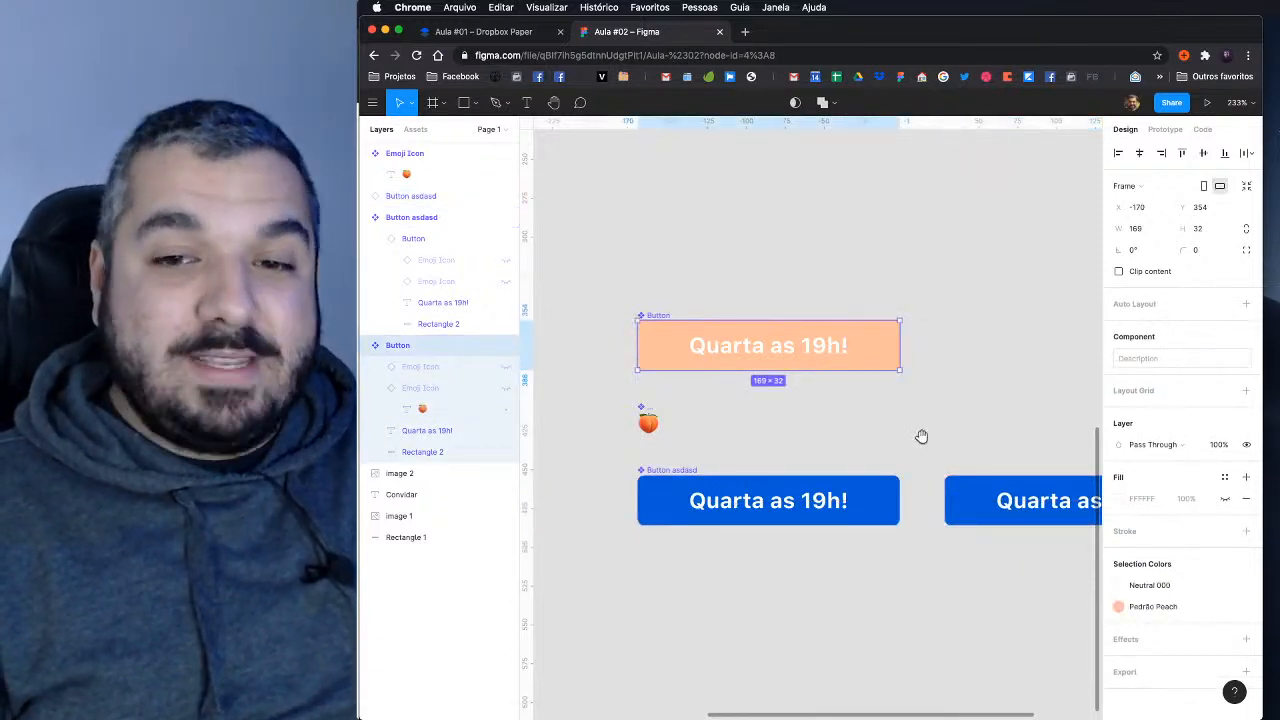
{"action": "left_click_drag", "start_coordinate": [927, 441], "coordinate": [866, 410]}
{"action": "key", "text": "super+backslash"}
{"action": "scroll", "coordinate": [869, 409], "scroll_direction": "right", "scroll_amount": 3}
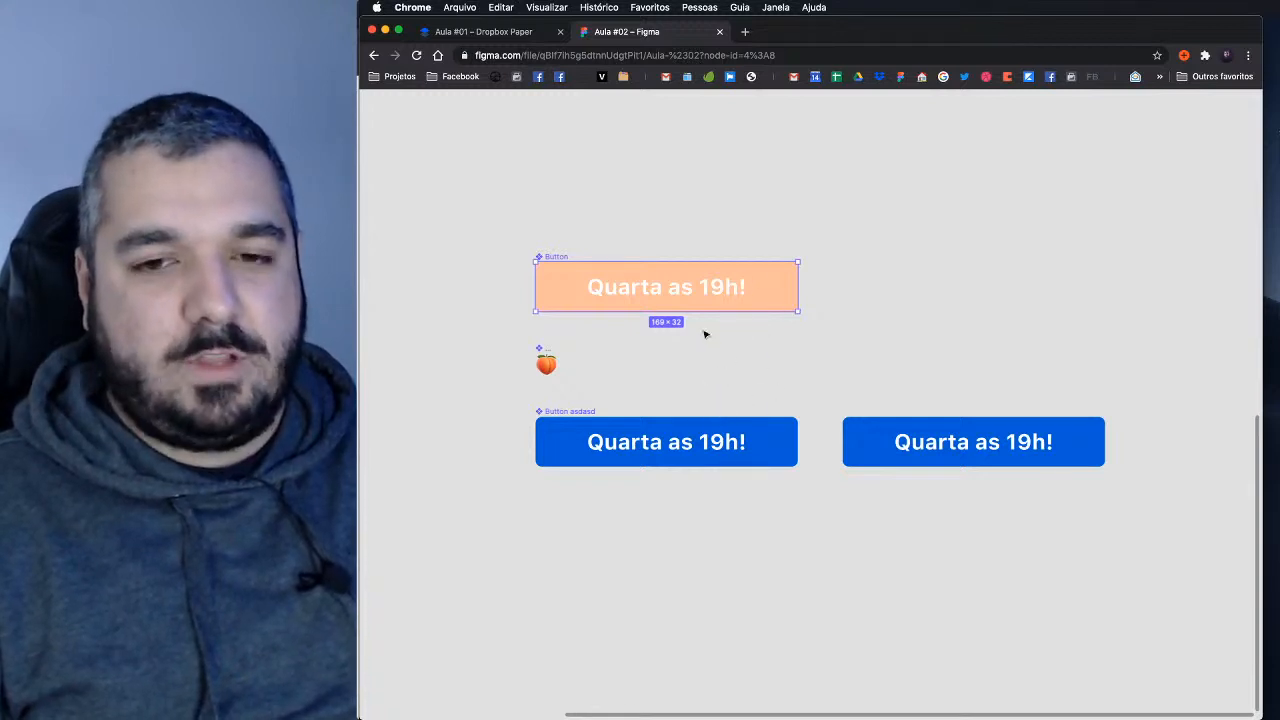
Step: Examine the "Quarta as 19h!" label layer inside the peach main Button and restore the editor interface around the canvas
{"action": "double_click", "coordinate": [692, 295]}
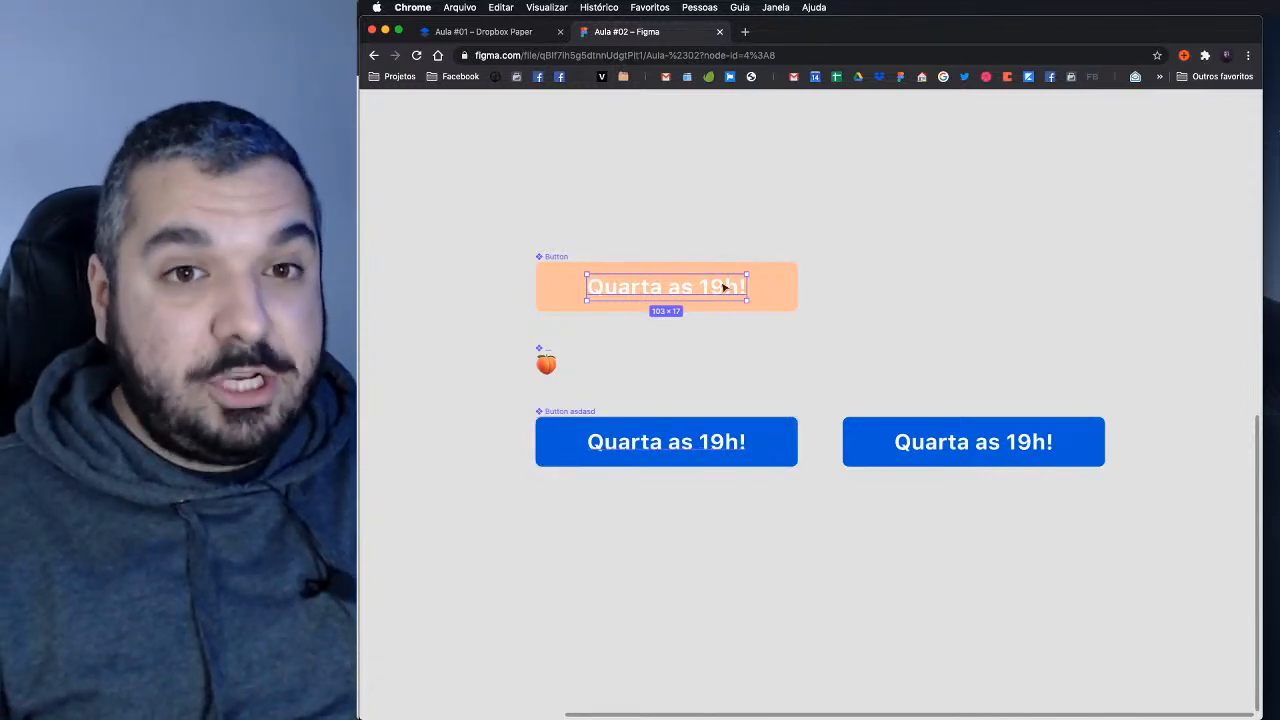
{"action": "key", "text": "super+backslash"}
{"action": "key", "text": "Escape"}
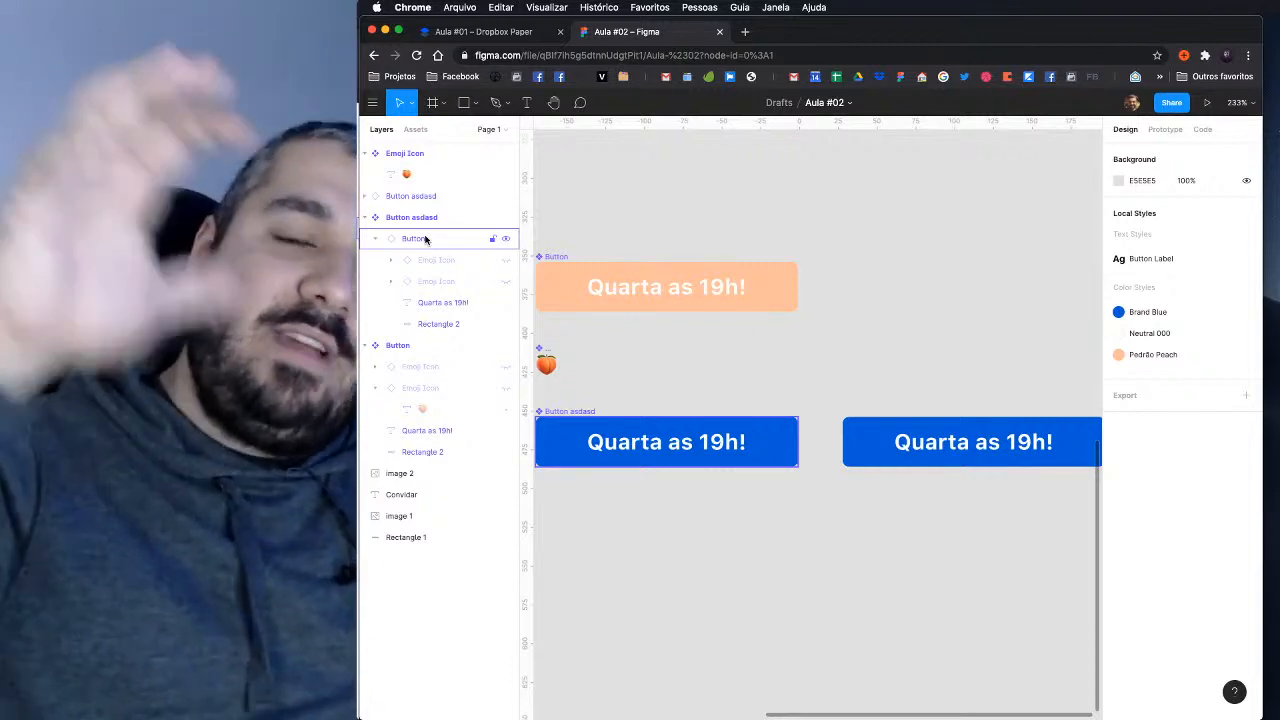
{"action": "key", "text": "super+backslash"}
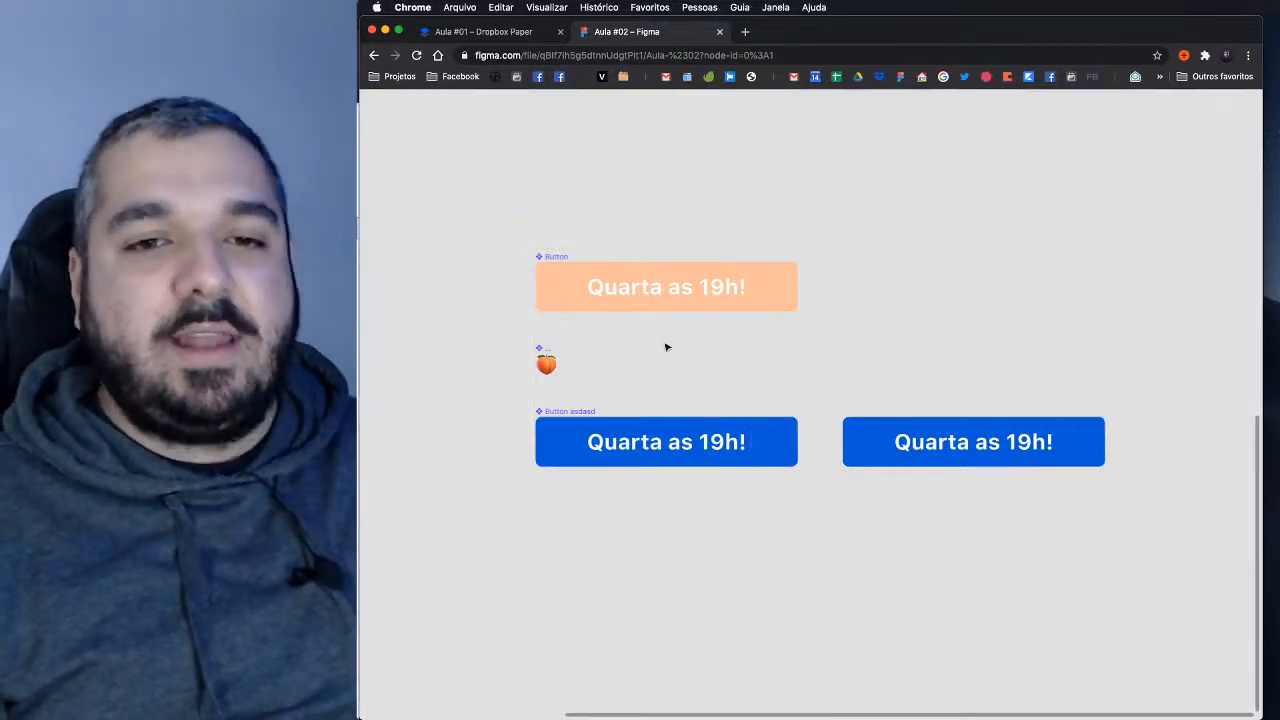
{"action": "left_click", "coordinate": [690, 297], "text": "super"}
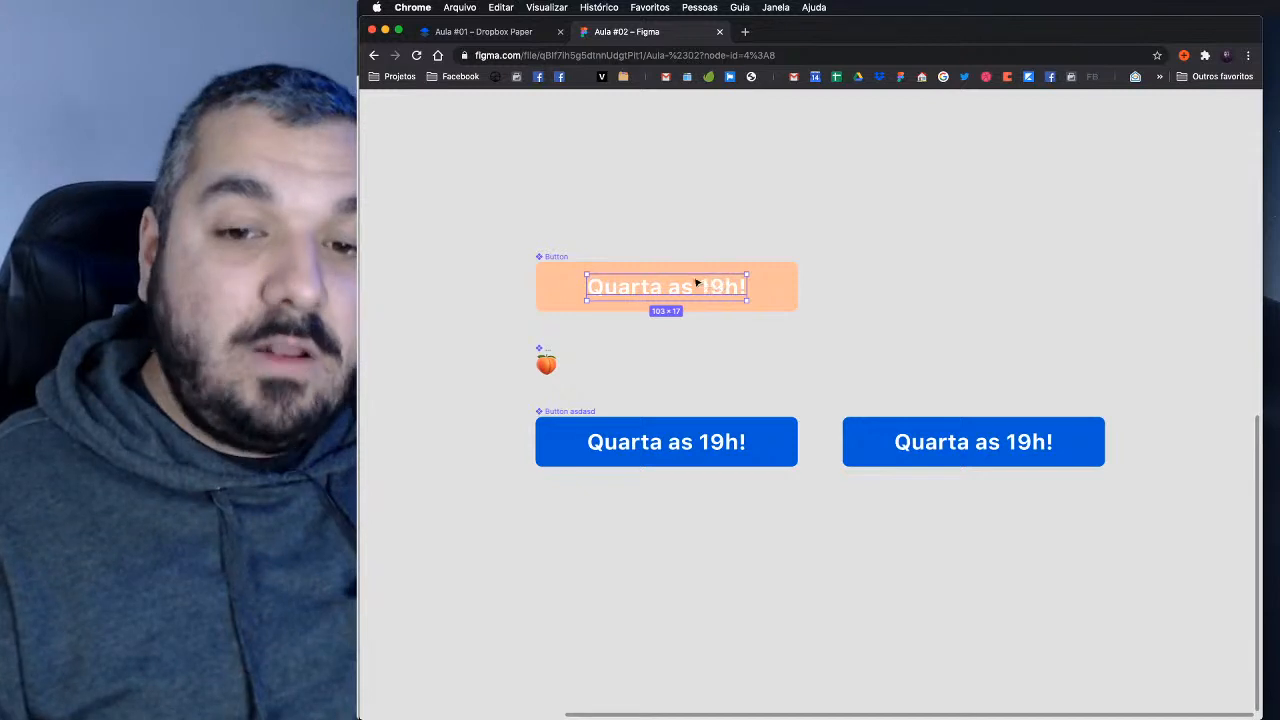
{"action": "mouse_move", "coordinate": [706, 286]}
{"action": "left_mouse_down"}
{"action": "mouse_move", "coordinate": [674, 286]}
{"action": "mouse_move", "coordinate": [743, 289]}
{"action": "mouse_move", "coordinate": [683, 289]}
{"action": "mouse_move", "coordinate": [721, 291]}
{"action": "left_mouse_up"}
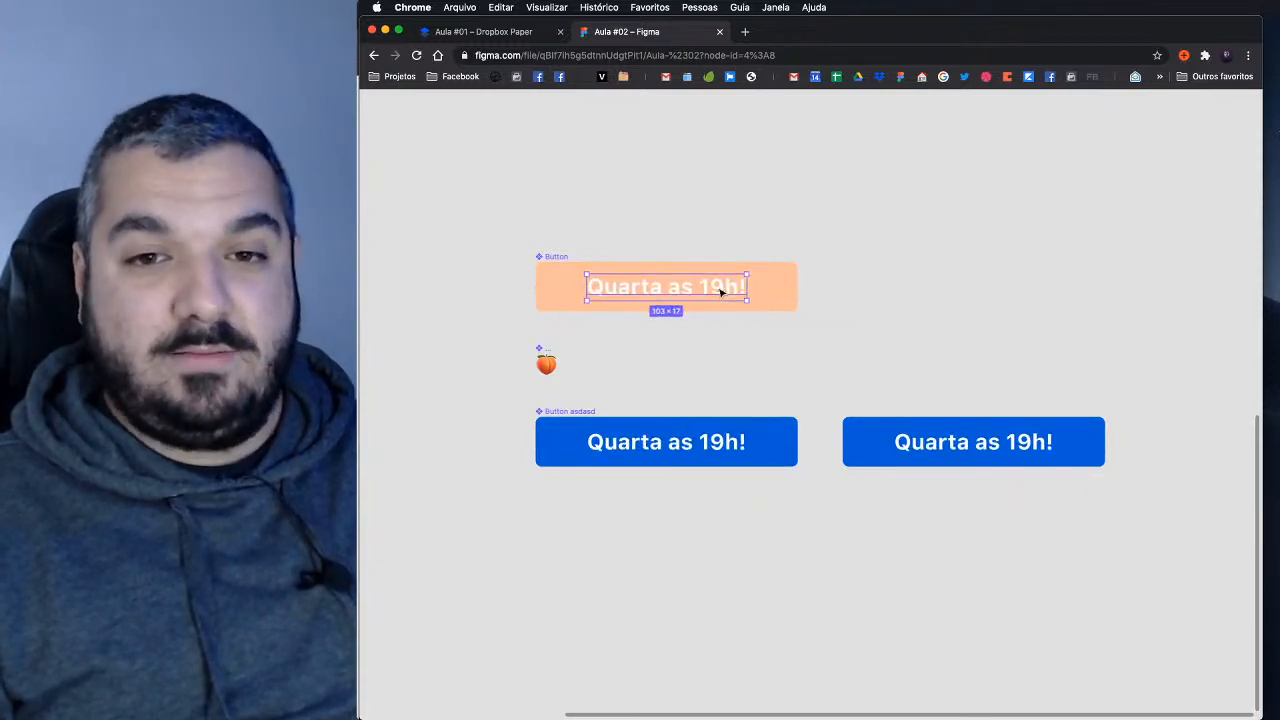
{"action": "key", "text": "super+backslash"}
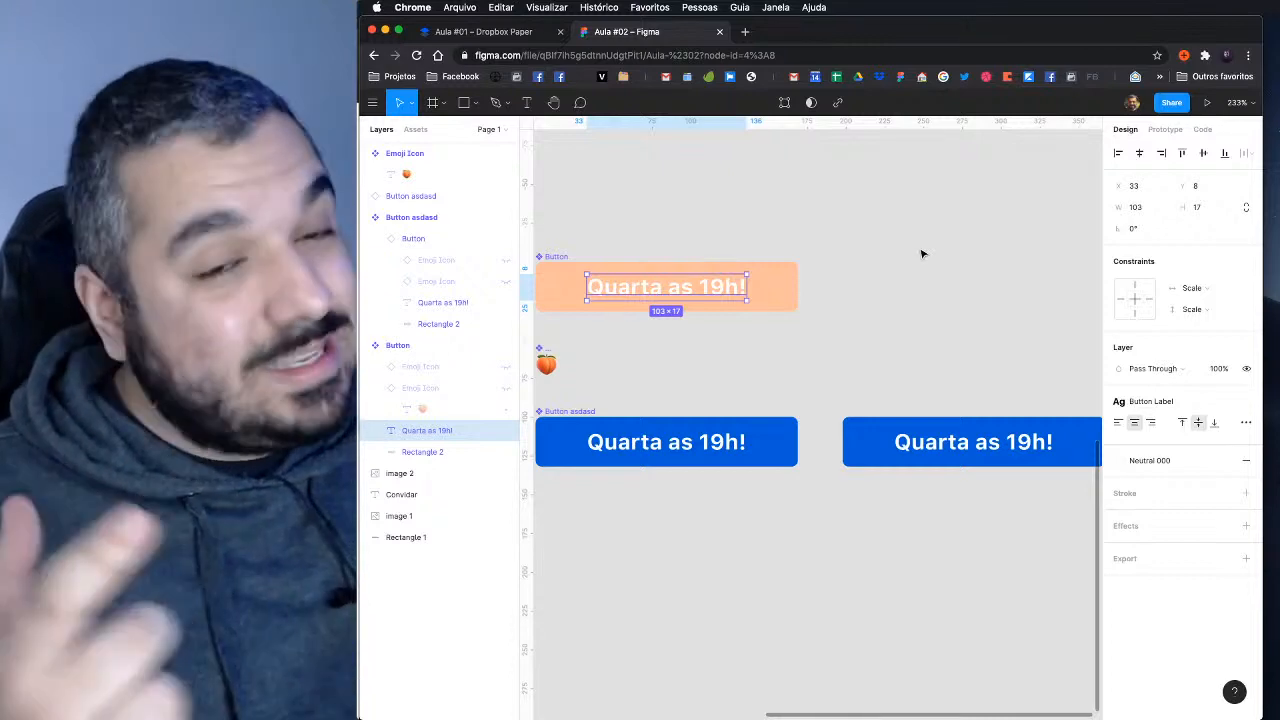
Step: Rename the blue main component as "Button Blue"
{"action": "left_click_drag", "start_coordinate": [876, 354], "coordinate": [900, 337]}
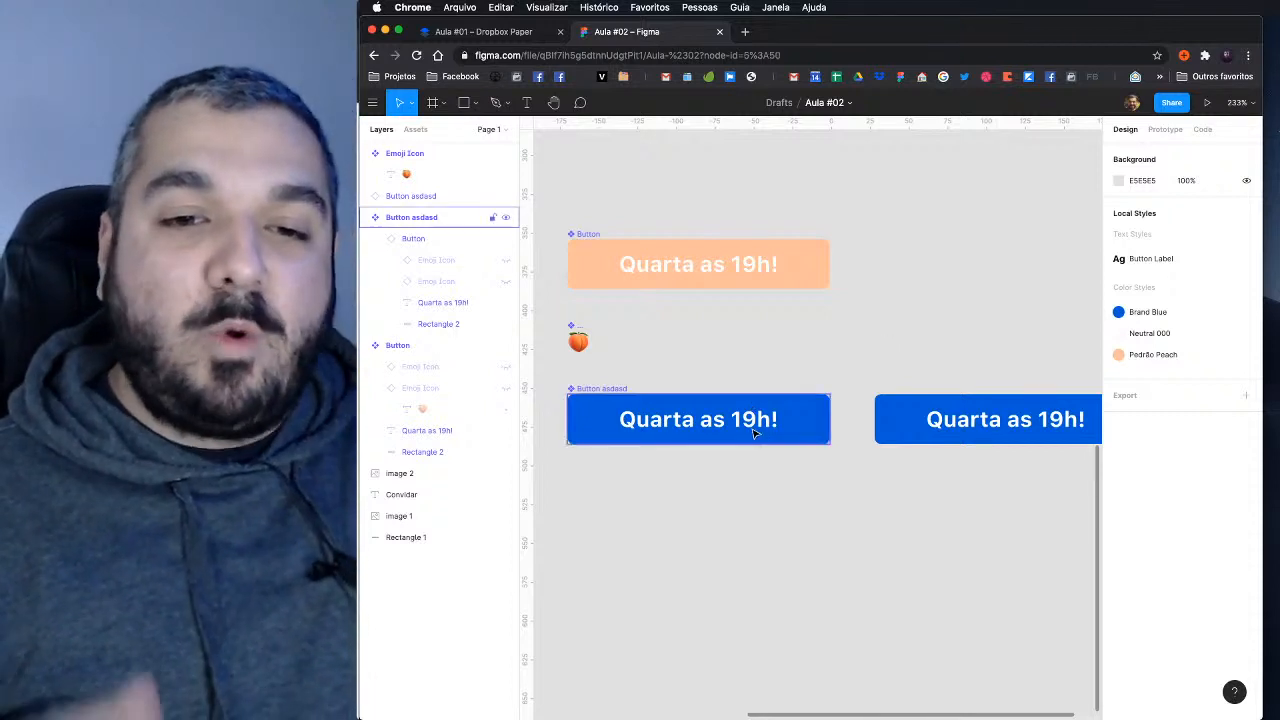
{"action": "left_click", "coordinate": [754, 432]}
{"action": "key", "text": "super+r"}
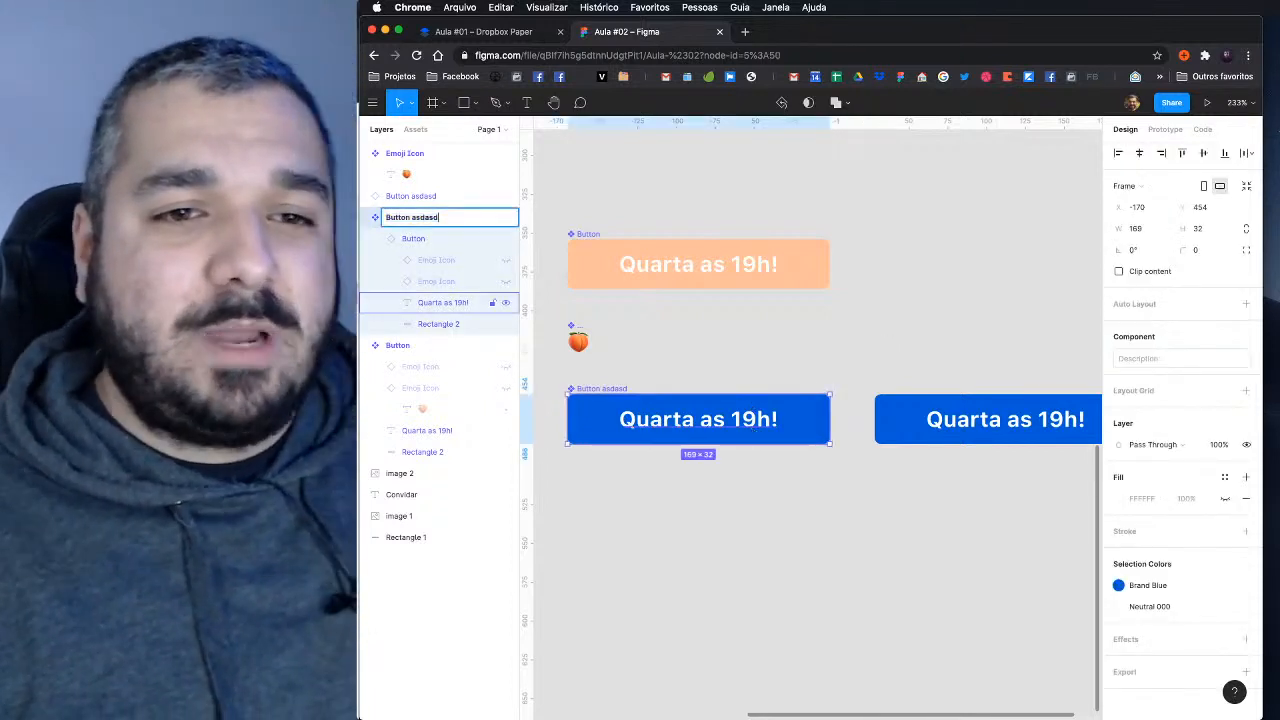
{"action": "type", "text": "Blue"}
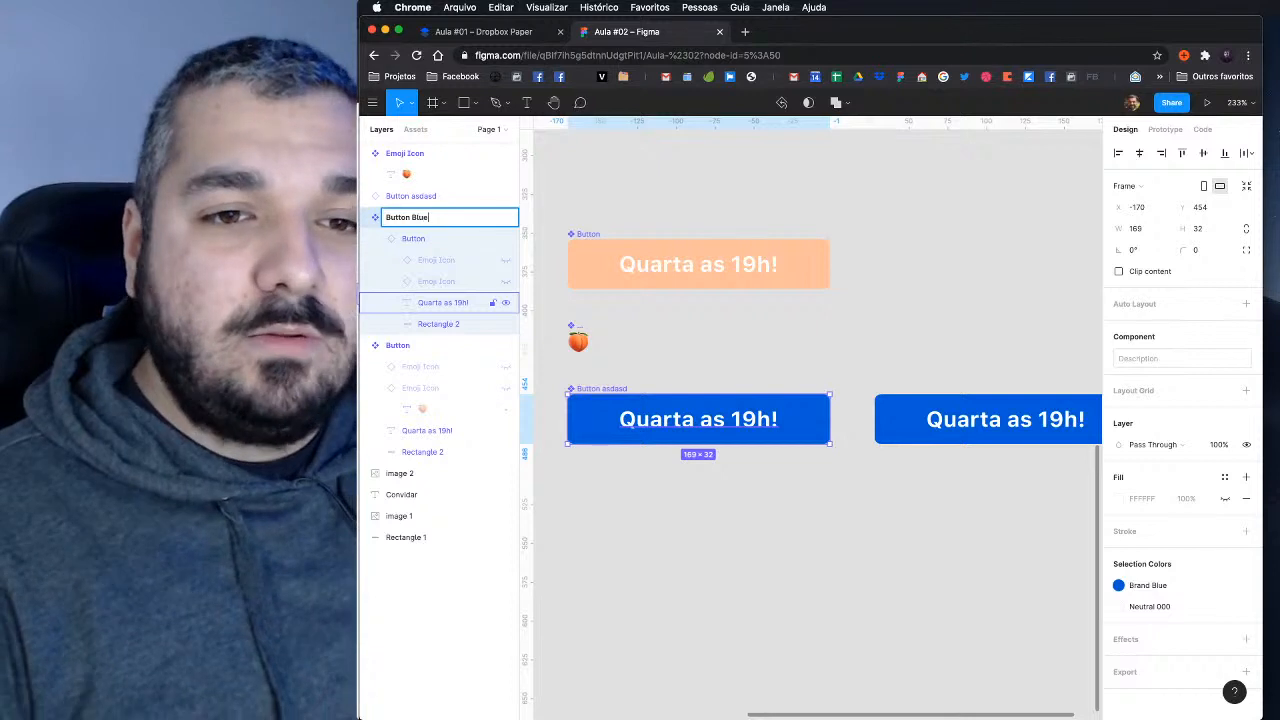
{"action": "key", "text": "Return"}
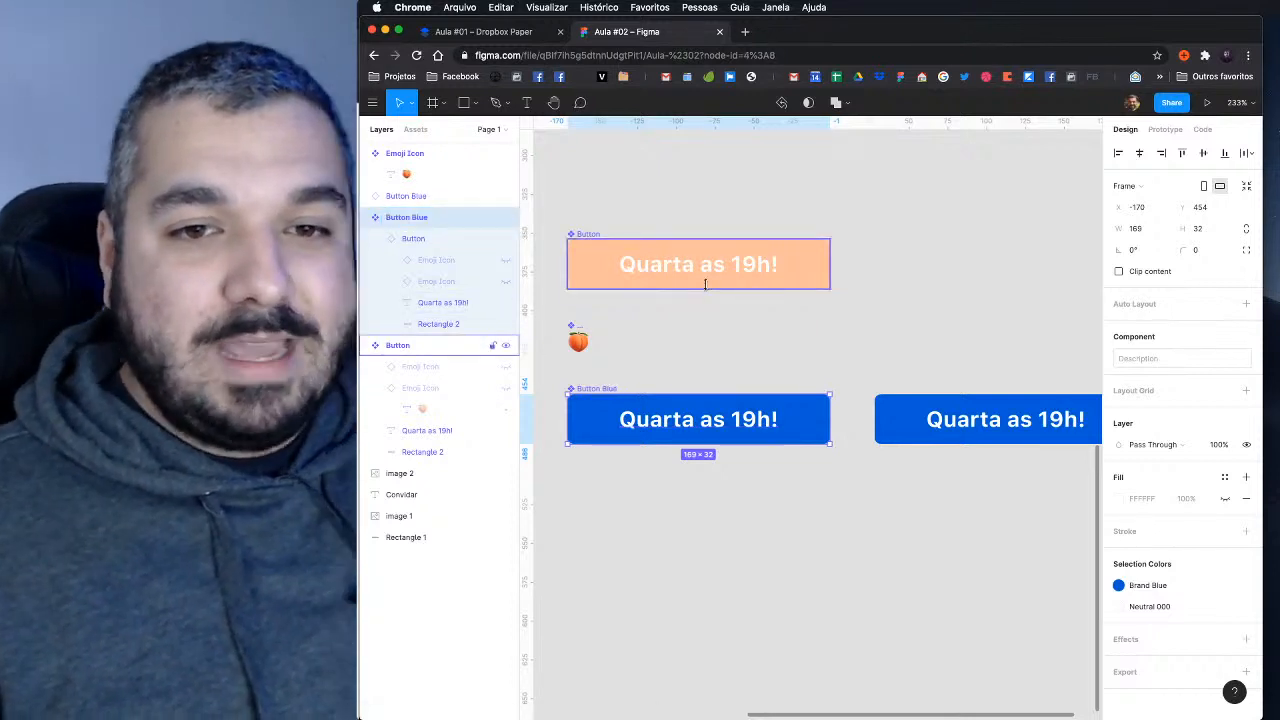
Step: Rename the peach main component as "Button Primary"
{"action": "left_click", "coordinate": [705, 285]}
{"action": "key", "text": "super+r"}
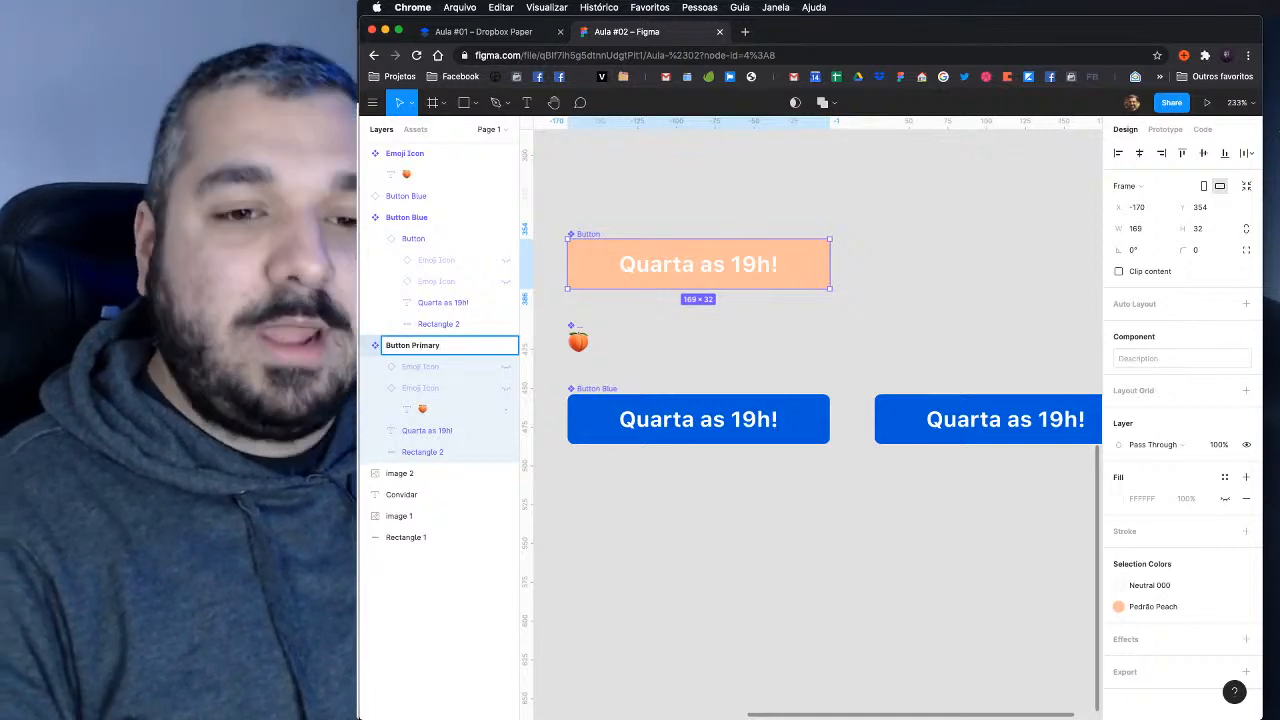
{"action": "type", "text": "Button Primary"}
{"action": "key", "text": "Return"}
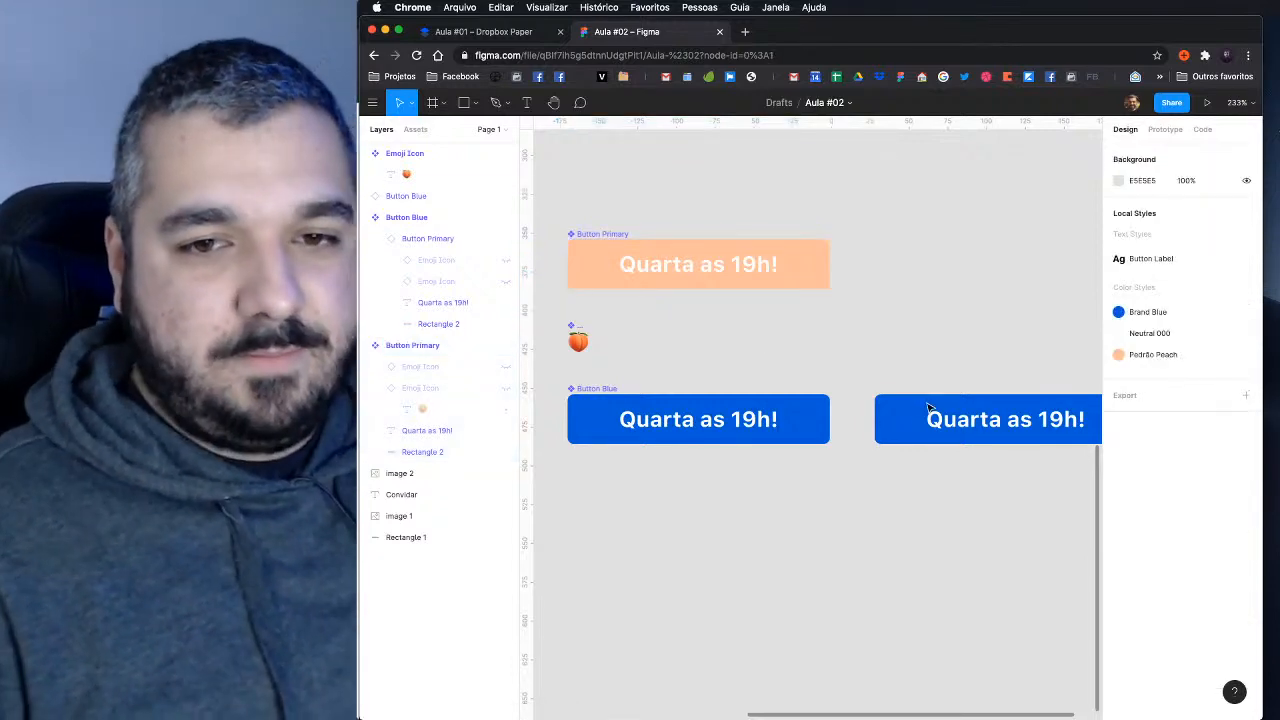
Step: Delete the blue instance beside the Button Blue component and bring up the file's local components
{"action": "left_click", "coordinate": [928, 408]}
{"action": "key", "text": "Delete"}
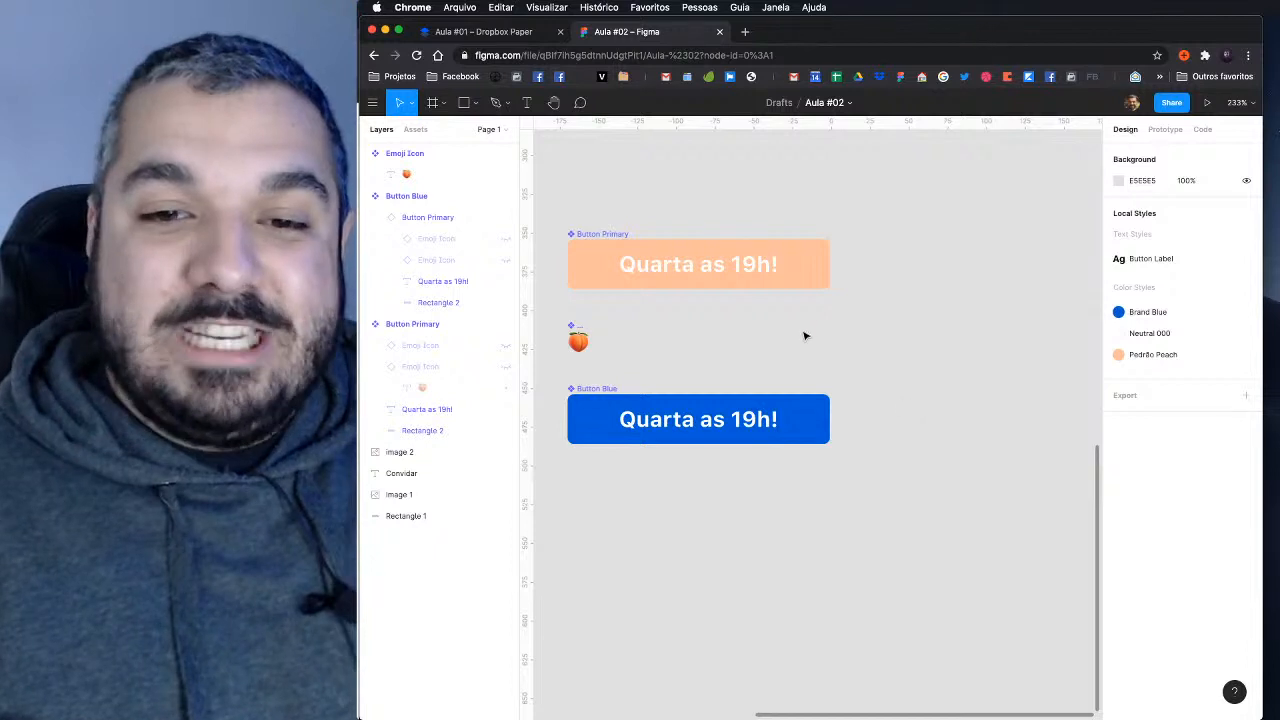
{"action": "left_click", "coordinate": [700, 265]}
{"action": "left_click", "coordinate": [415, 129]}
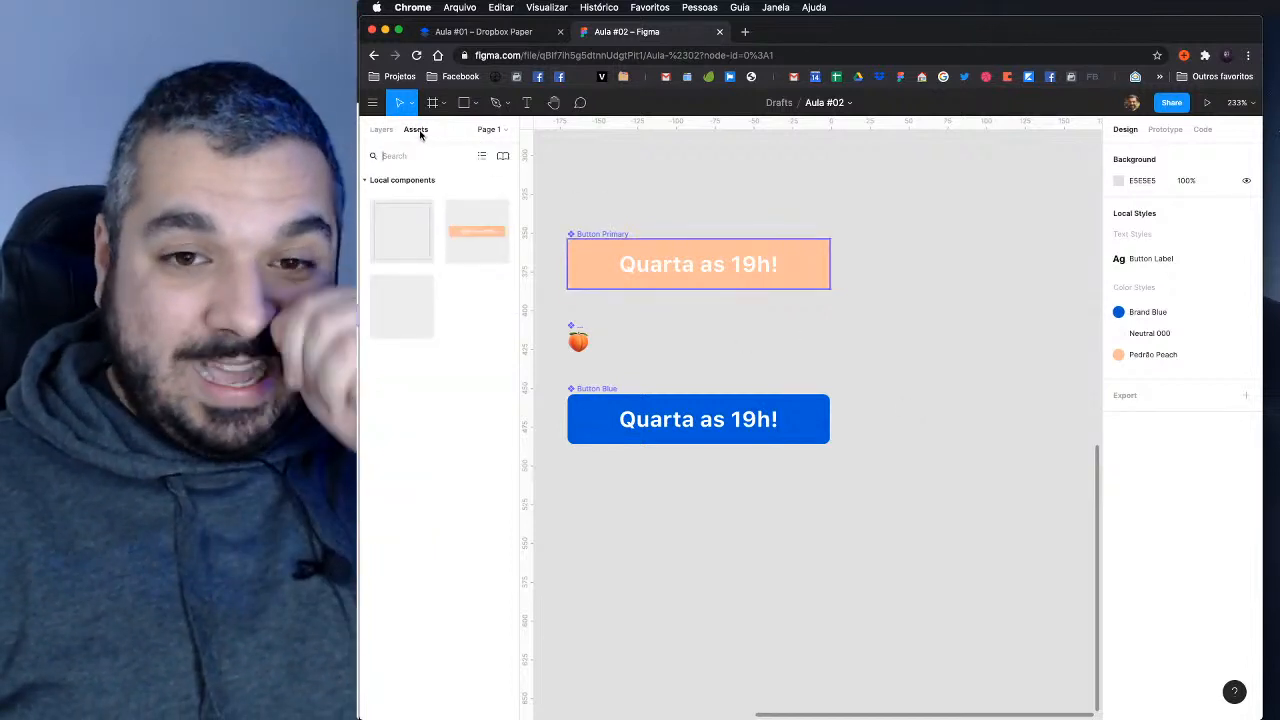
Step: Show and hide again each nested Emoji Icon inside Button Blue, and return to the local components
{"action": "left_click", "coordinate": [650, 409]}
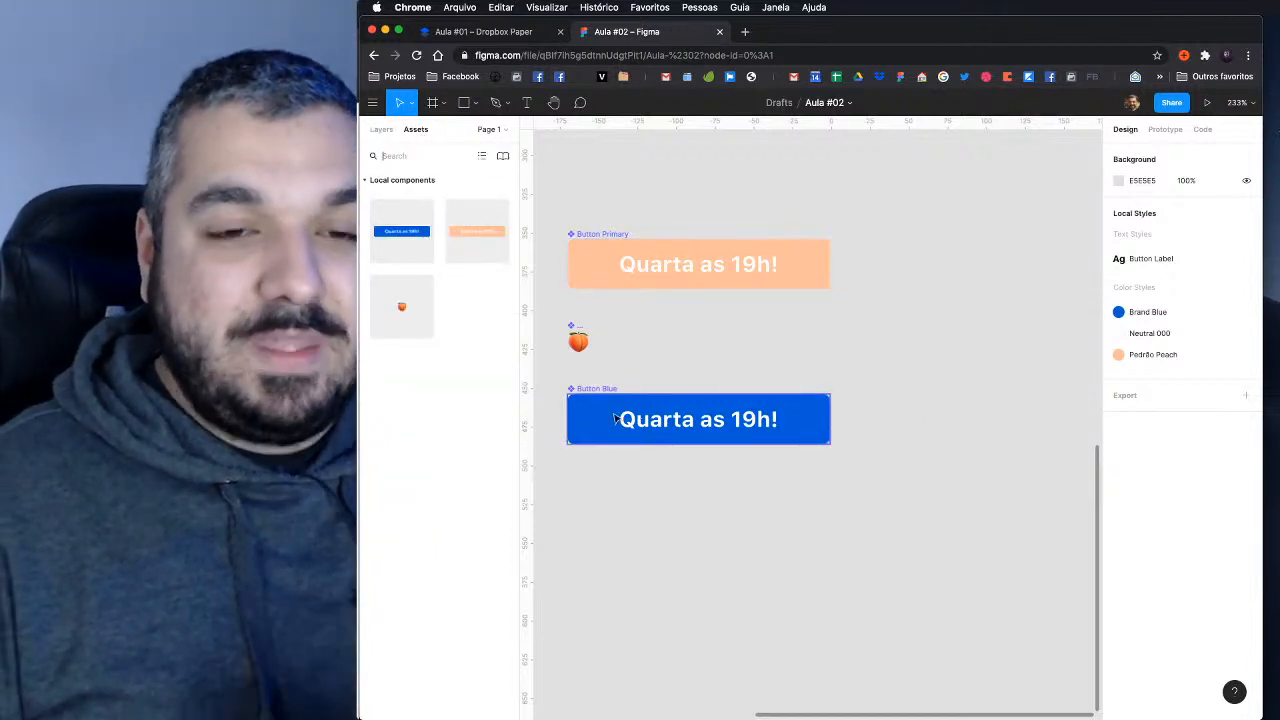
{"action": "key", "text": "Return"}
{"action": "left_click", "coordinate": [381, 129]}
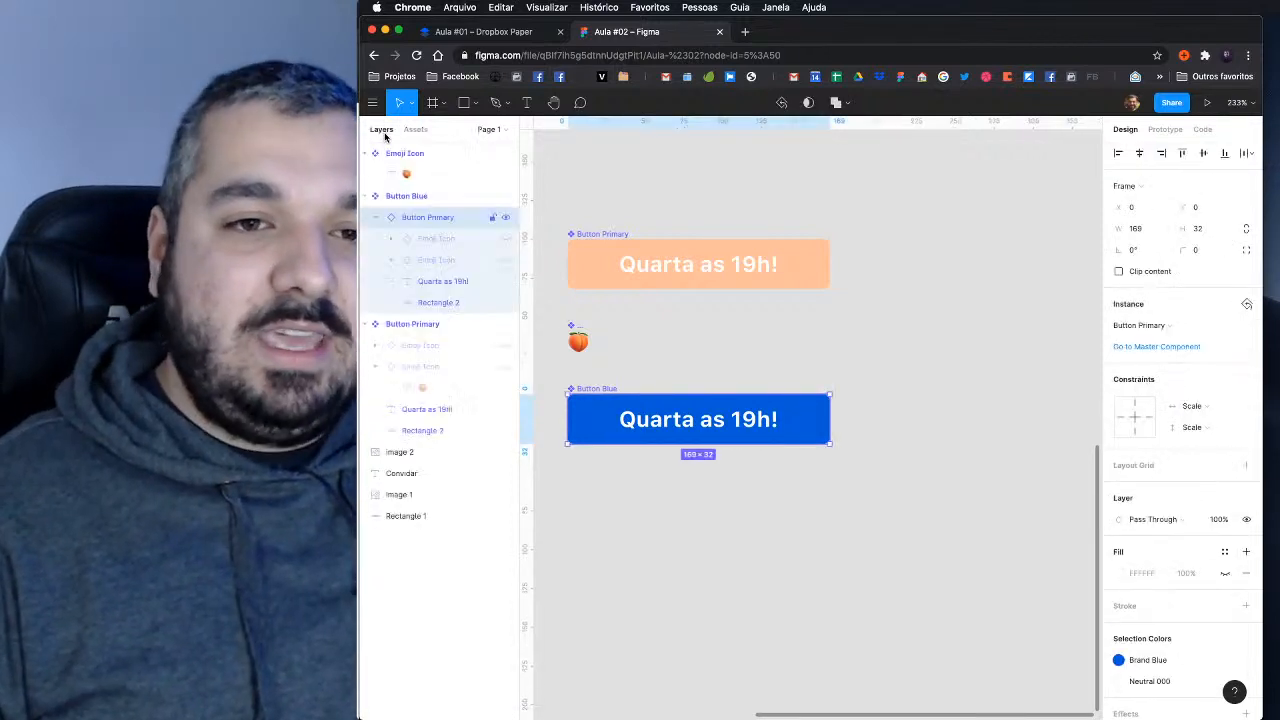
{"action": "left_click", "coordinate": [506, 239]}
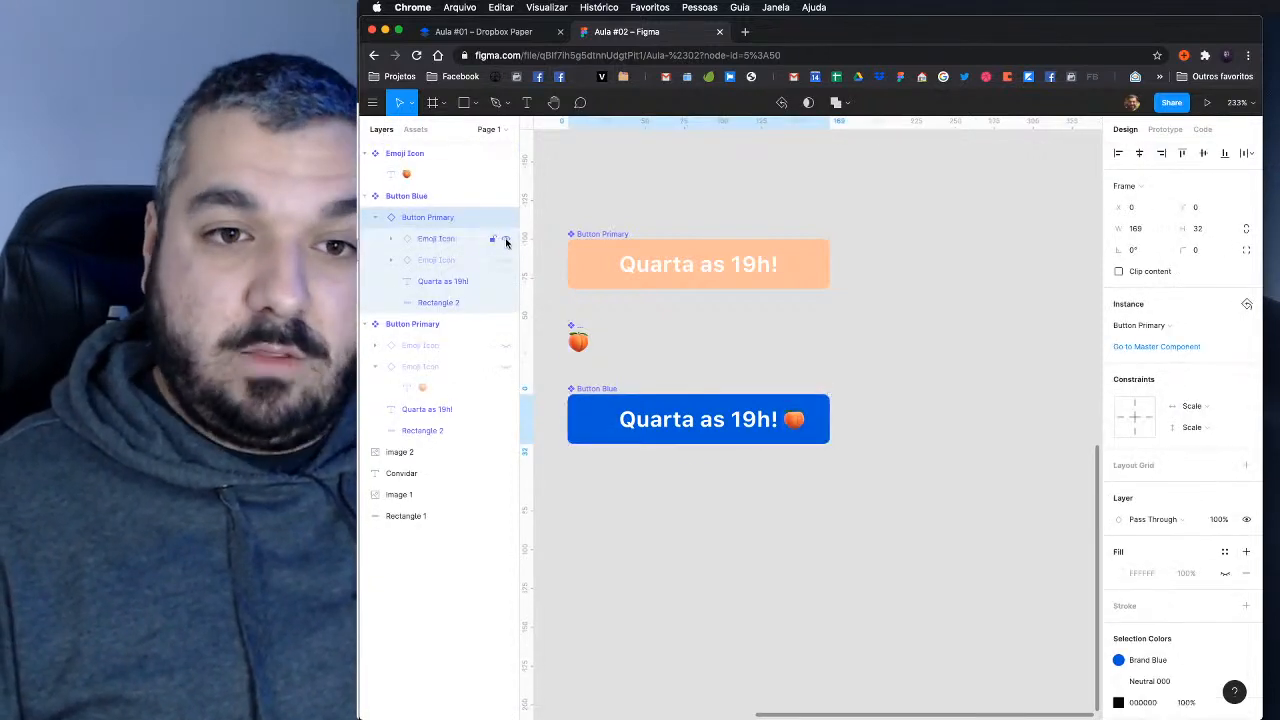
{"action": "left_click", "coordinate": [506, 239]}
{"action": "left_click", "coordinate": [507, 260]}
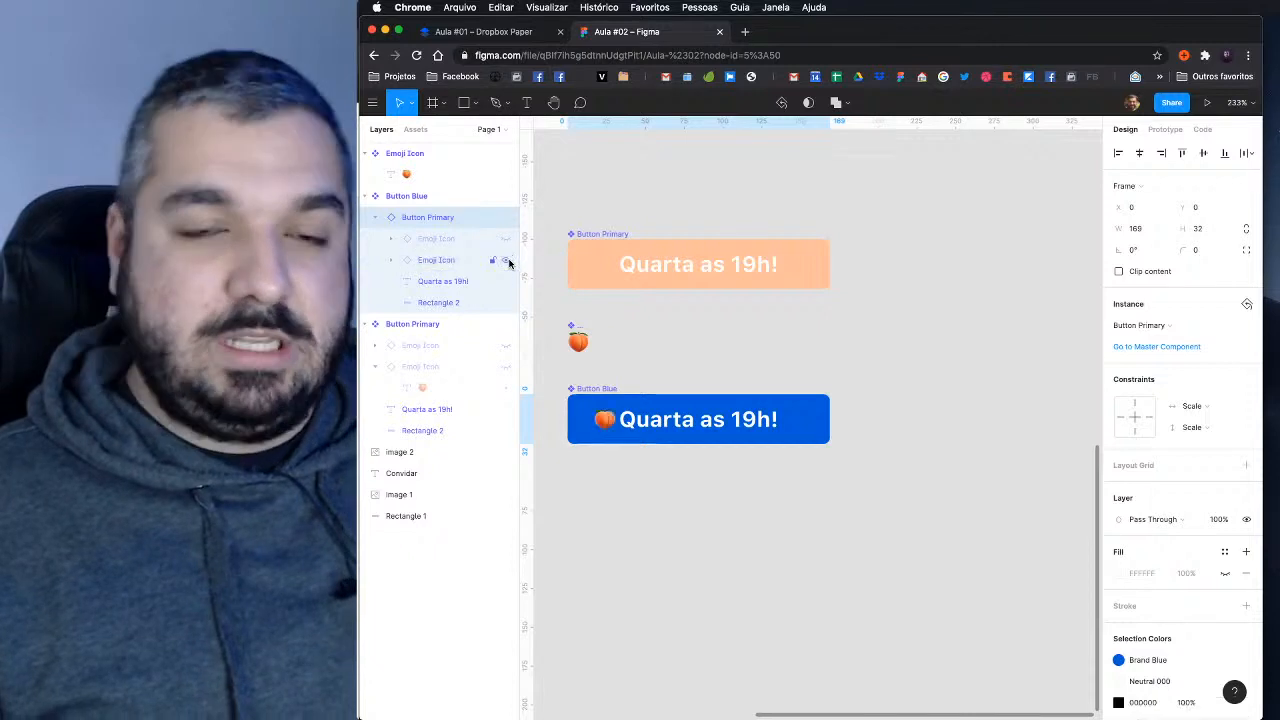
{"action": "left_click", "coordinate": [507, 261]}
{"action": "left_click", "coordinate": [410, 129]}
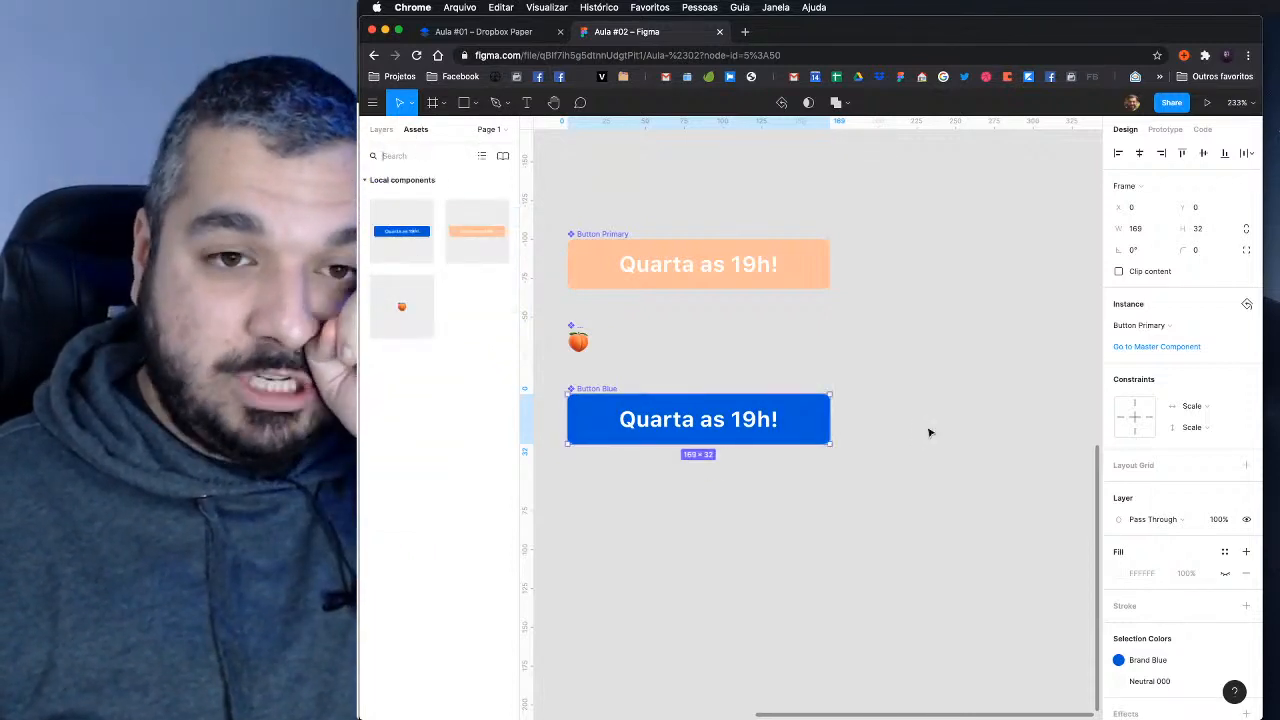
Step: Duplicate Button Primary as an instance on the same row, leaving a 16 px gap to the original
{"action": "left_click", "coordinate": [930, 432]}
{"action": "left_click", "coordinate": [680, 266]}
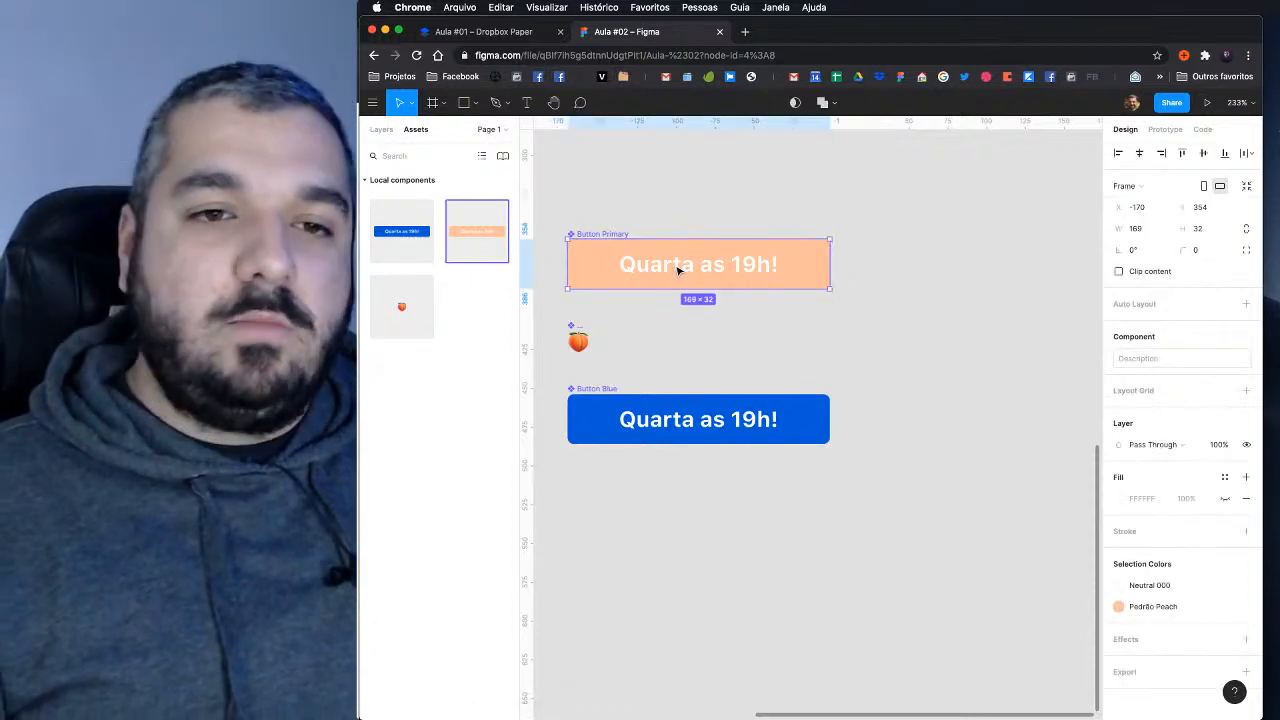
{"action": "scroll", "coordinate": [766, 346], "scroll_direction": "right", "scroll_amount": 2}
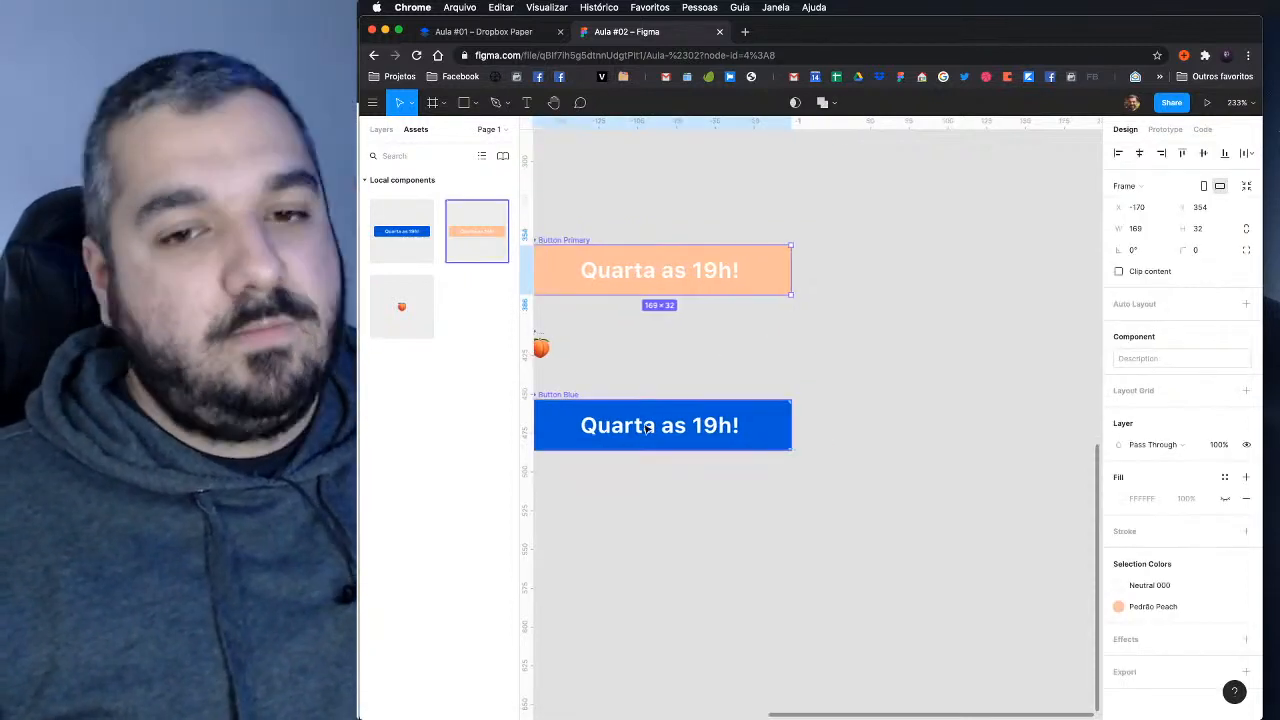
{"action": "left_click_drag", "start_coordinate": [625, 271], "coordinate": [914, 271]}
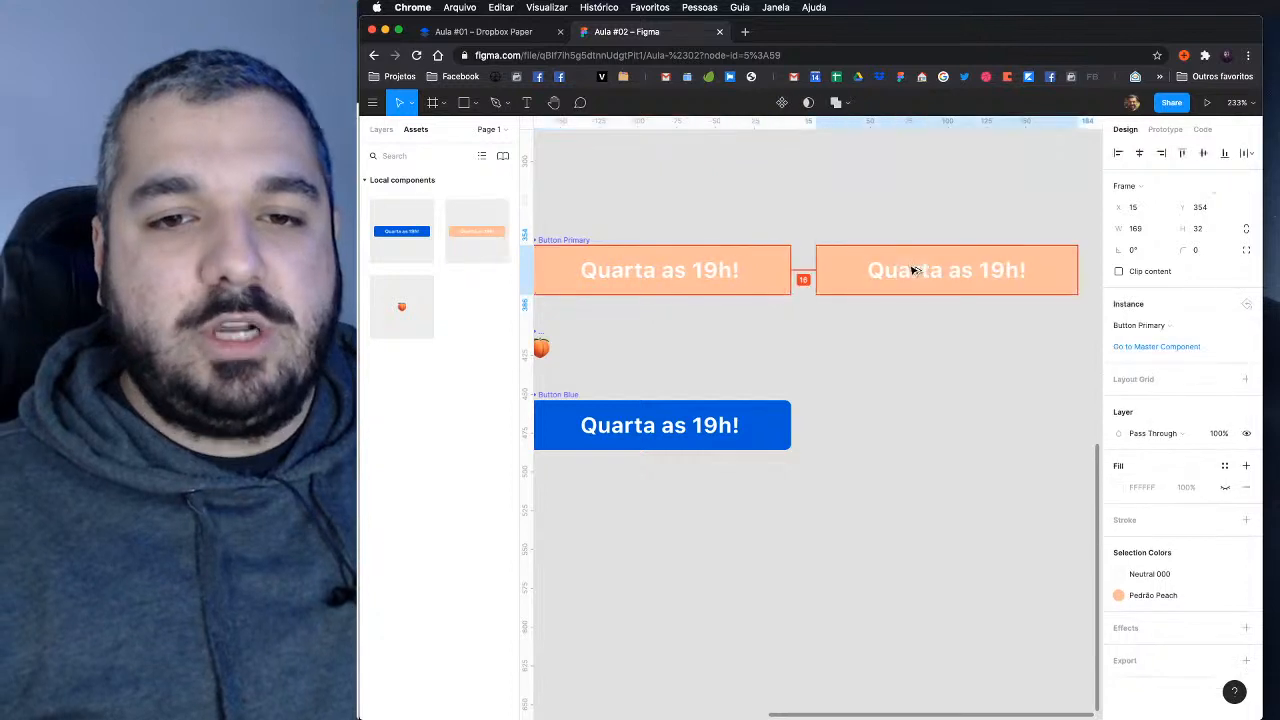
{"action": "scroll", "coordinate": [906, 219], "scroll_direction": "right", "scroll_amount": 2}
{"action": "scroll", "coordinate": [906, 219], "scroll_direction": "right", "scroll_amount": 1}
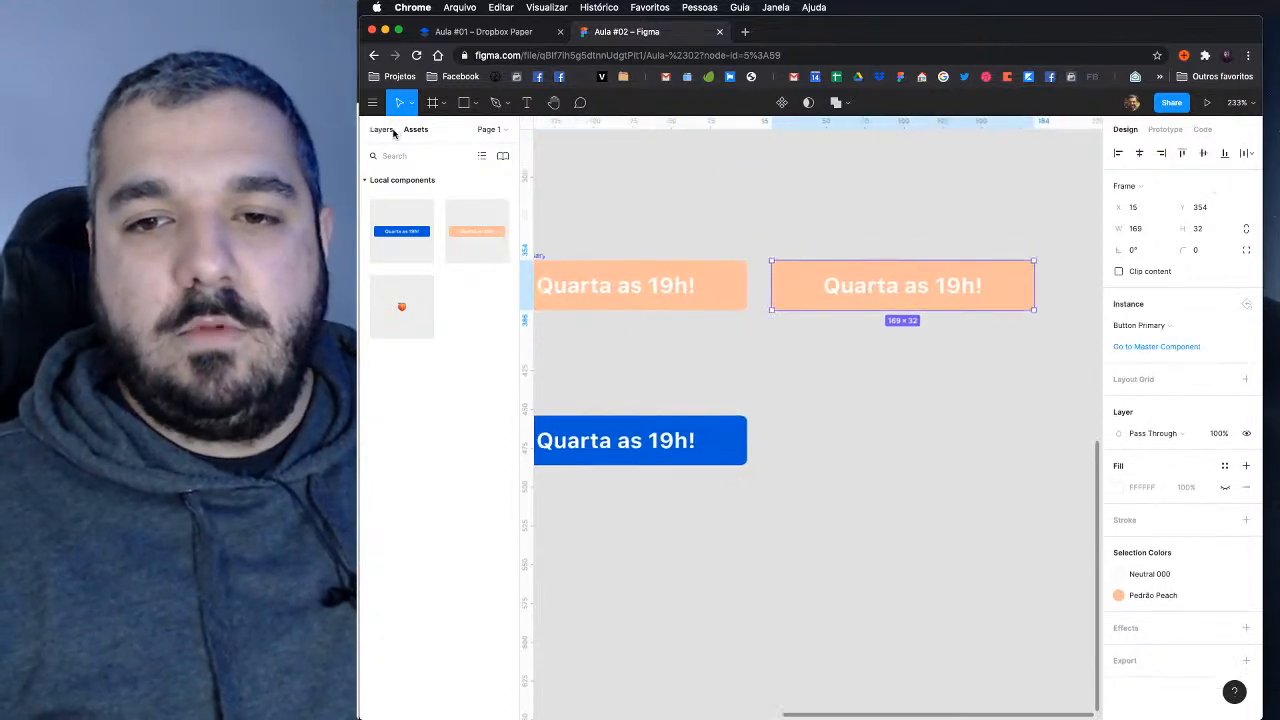
Step: Show the Emoji Icon before the label text in the new Button Primary instance
{"action": "left_click", "coordinate": [390, 130]}
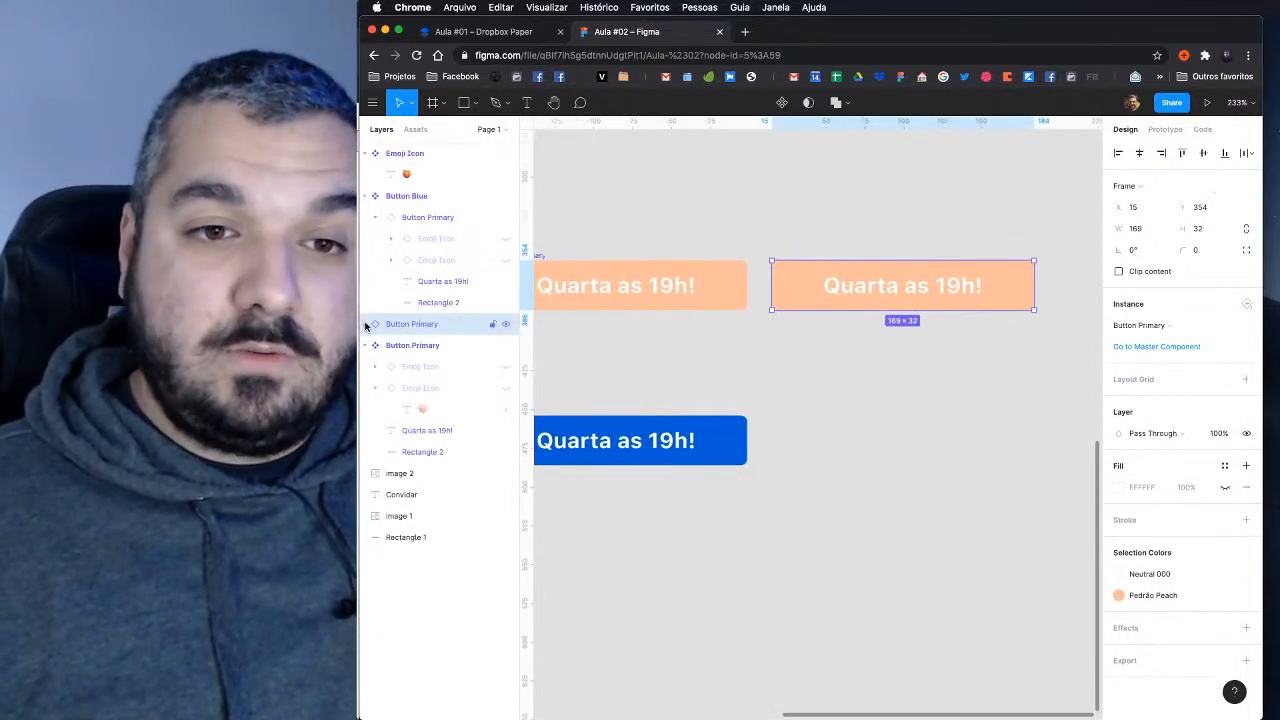
{"action": "left_click", "coordinate": [507, 366]}
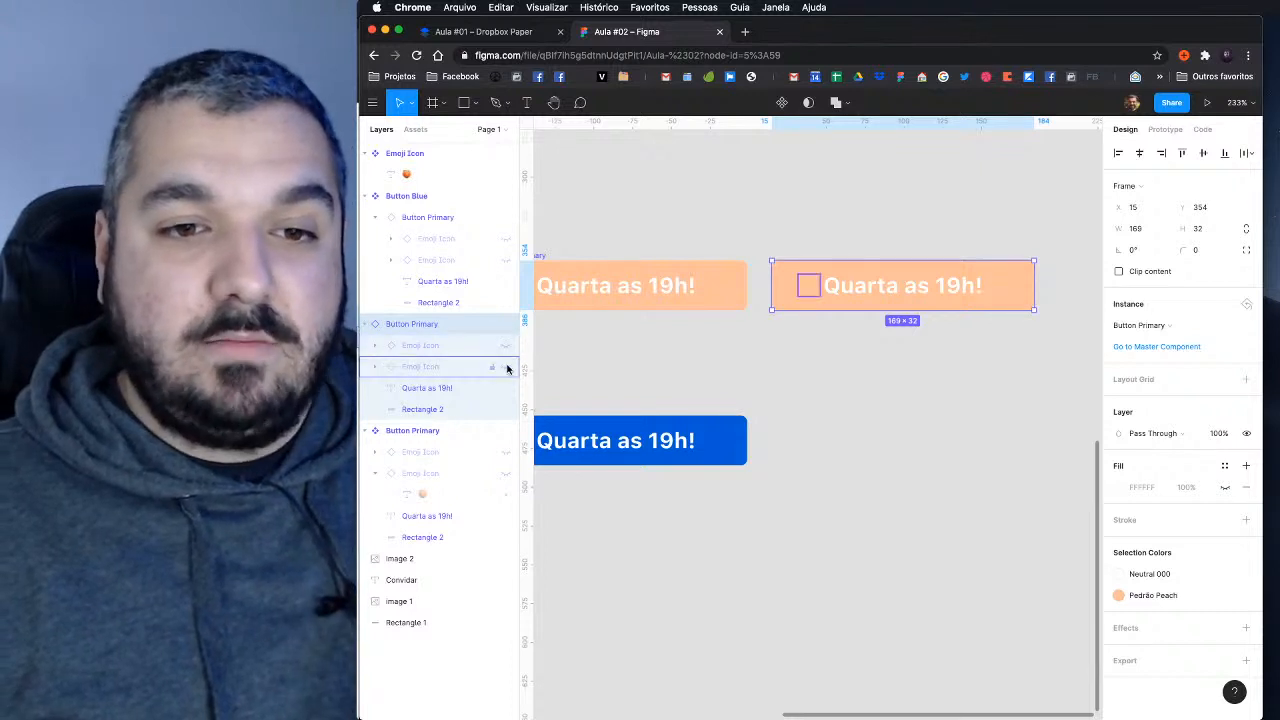
{"action": "key", "text": "Escape"}
Step: Create a new component from the peach instance with the emoji before its label
{"action": "left_click", "coordinate": [884, 298]}
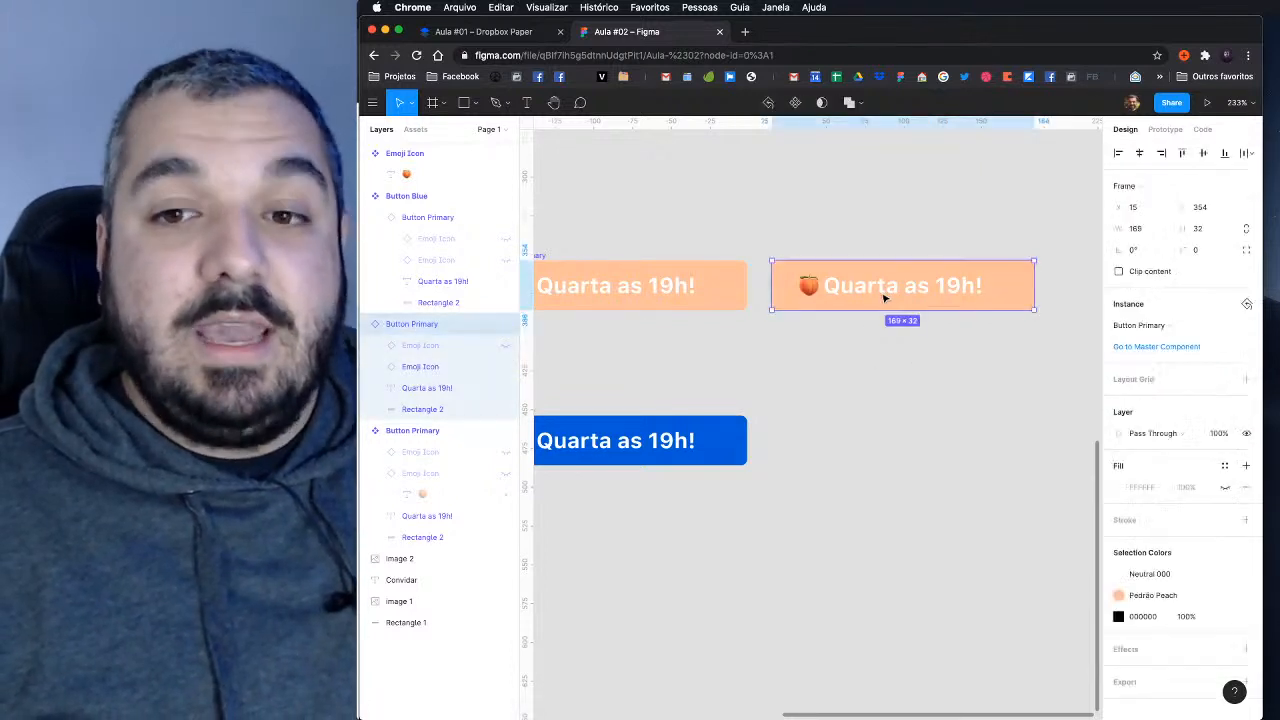
{"action": "right_click", "coordinate": [884, 292]}
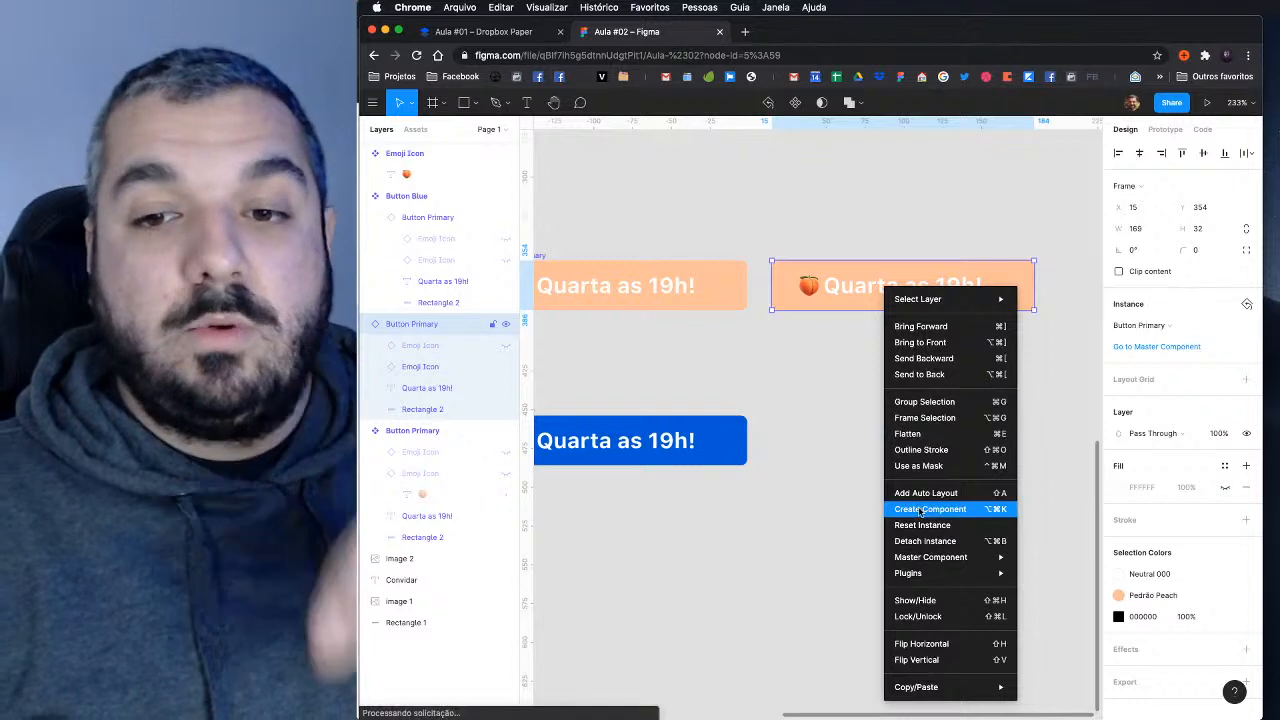
{"action": "left_click", "coordinate": [922, 510]}
Step: Rename the new peach component with the emoji as "Button Primary Icon Left"
{"action": "key", "text": "super+r"}
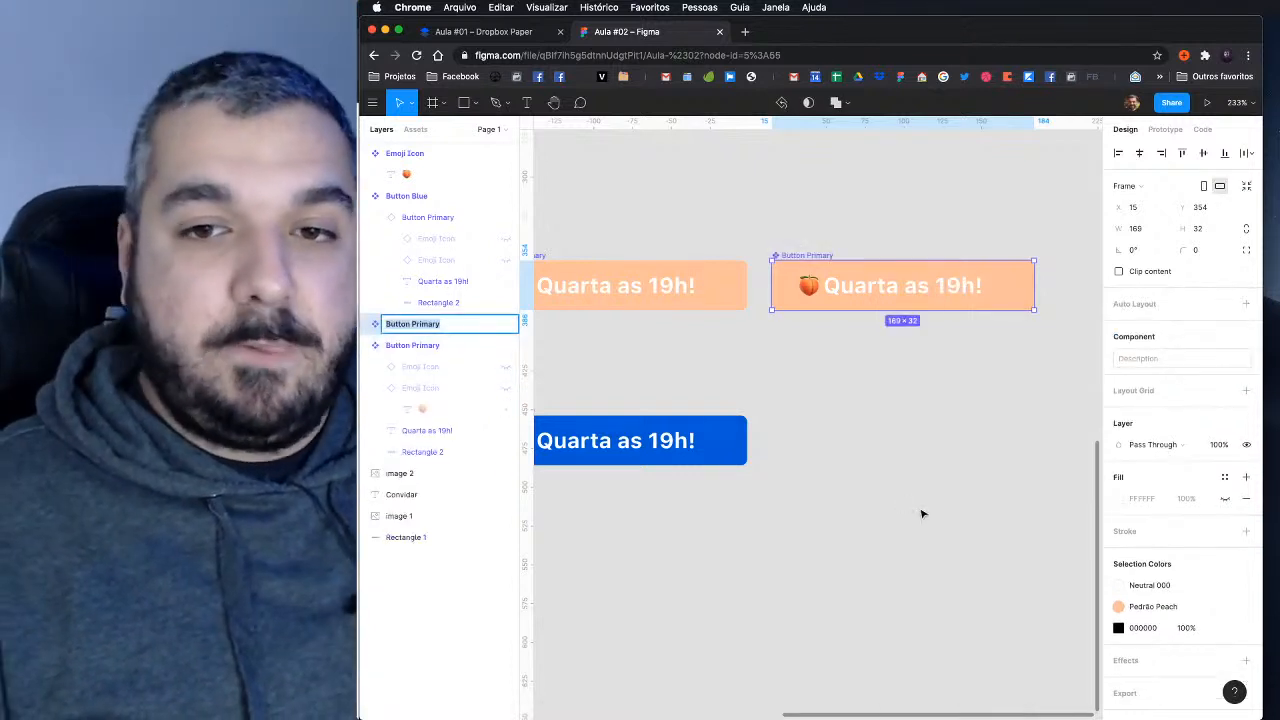
{"action": "type", "text": "But"}
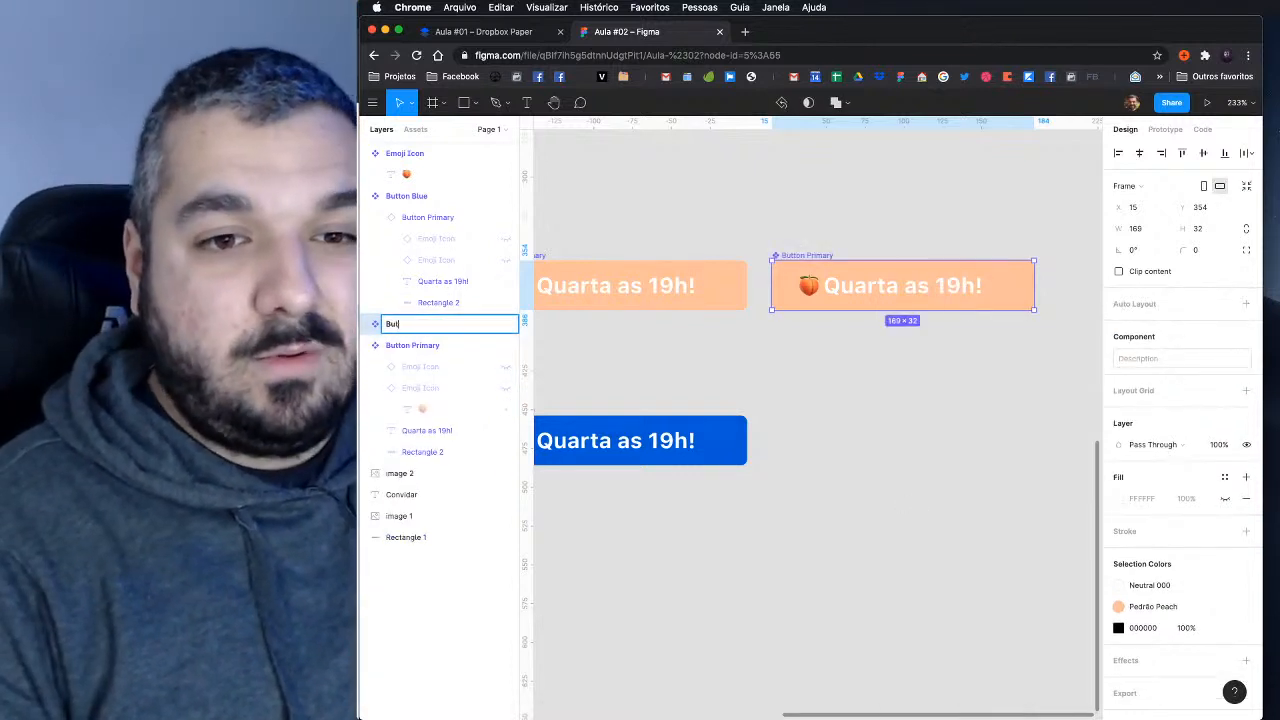
{"action": "type", "text": "ton Pr"}
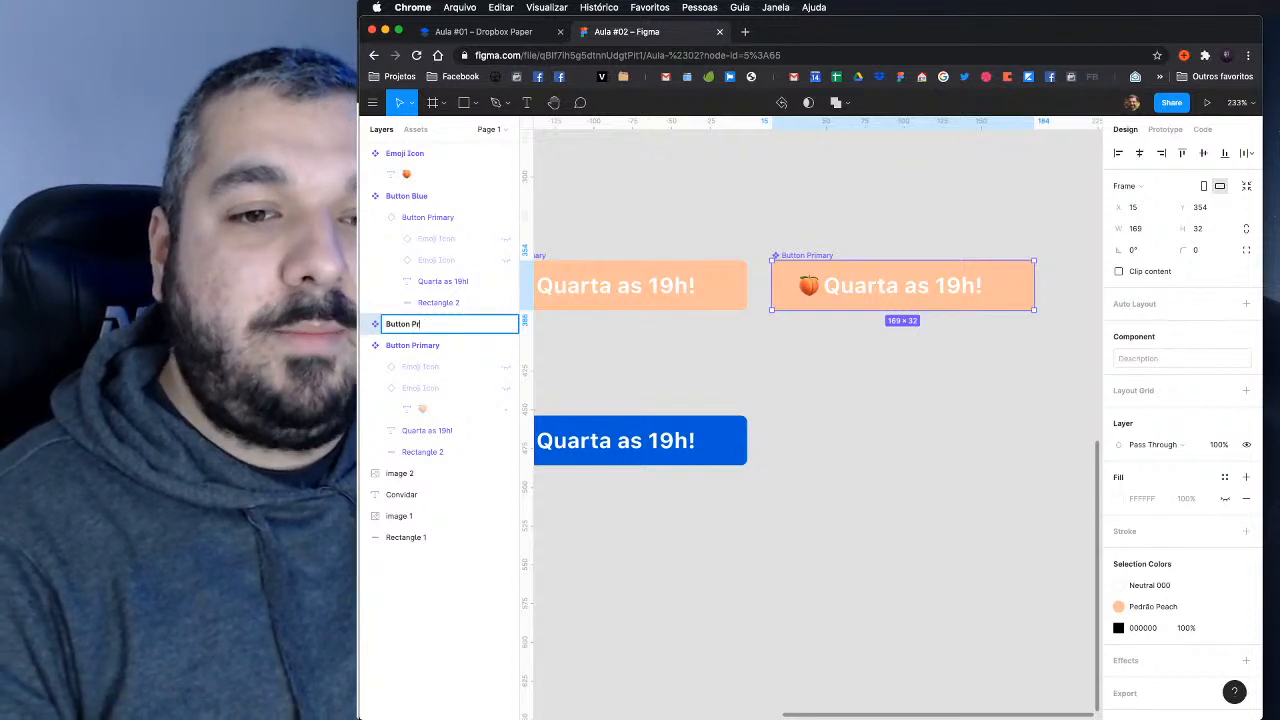
{"action": "type", "text": "imary Icon Le"}
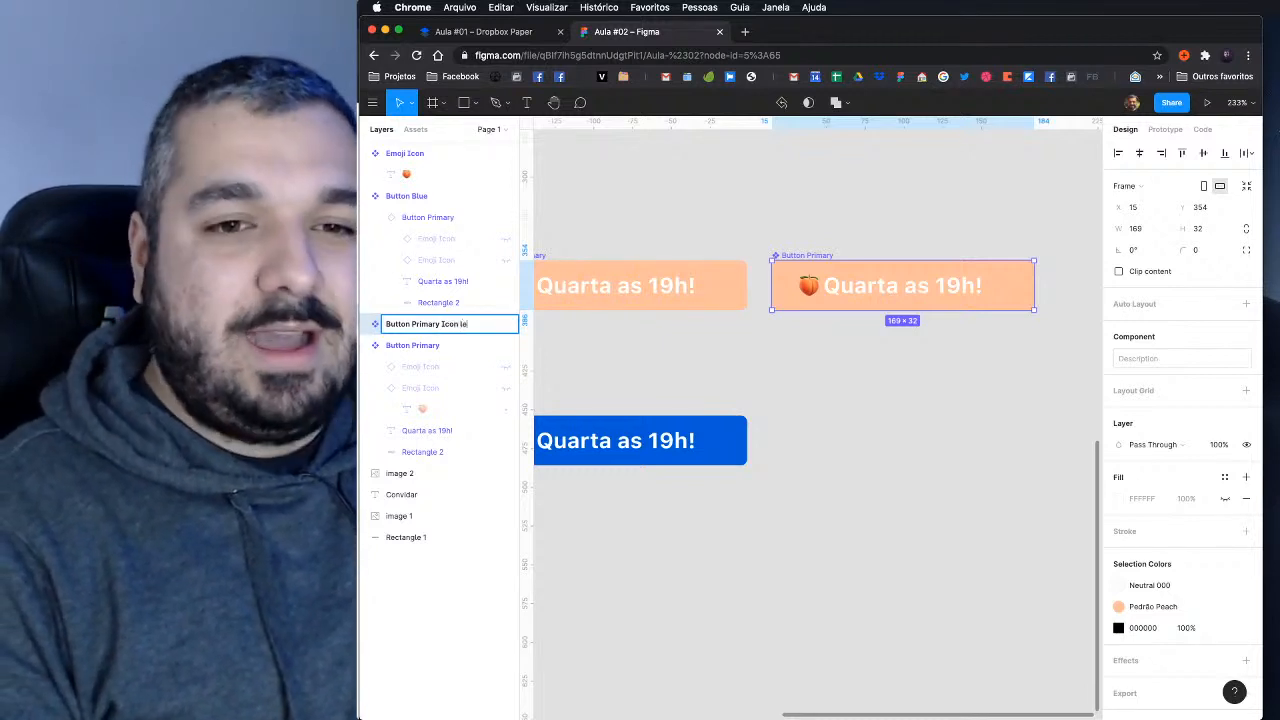
{"action": "type", "text": "ft"}
{"action": "key", "text": "Return"}
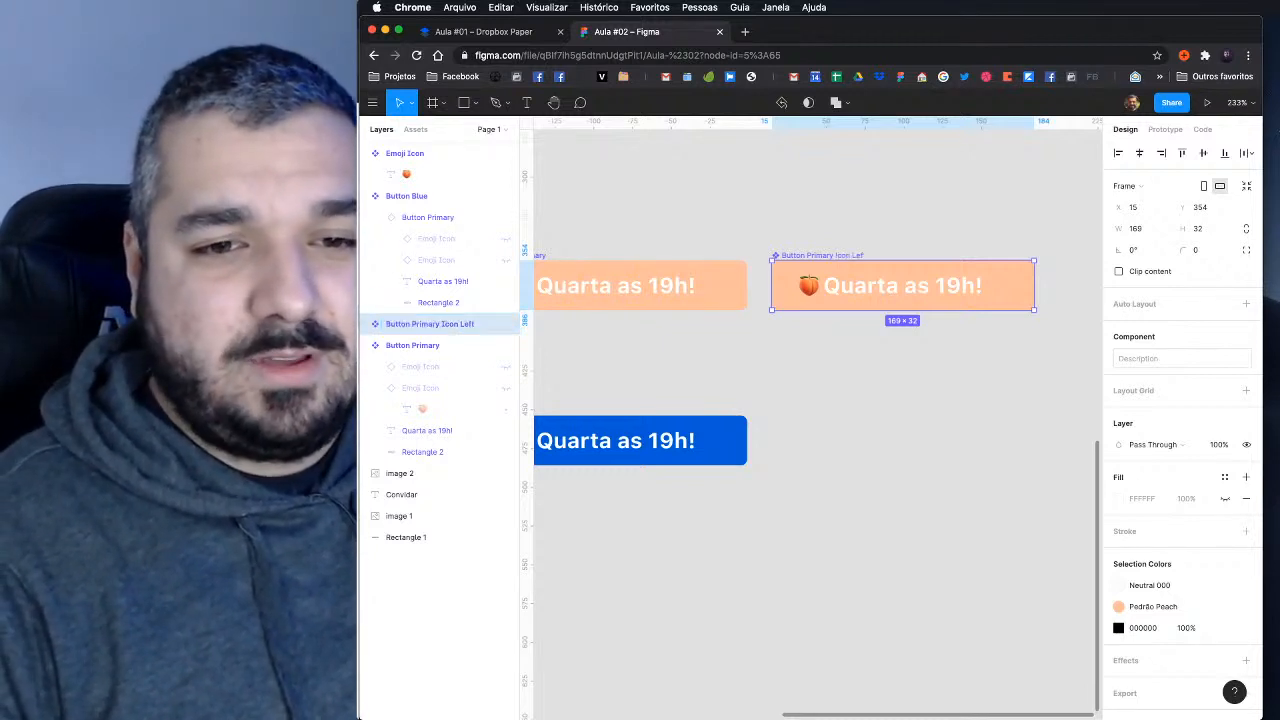
Step: Review the three button components on the canvas and display the file's local components
{"action": "left_click", "coordinate": [888, 452]}
{"action": "left_click_drag", "start_coordinate": [888, 452], "coordinate": [997, 448]}
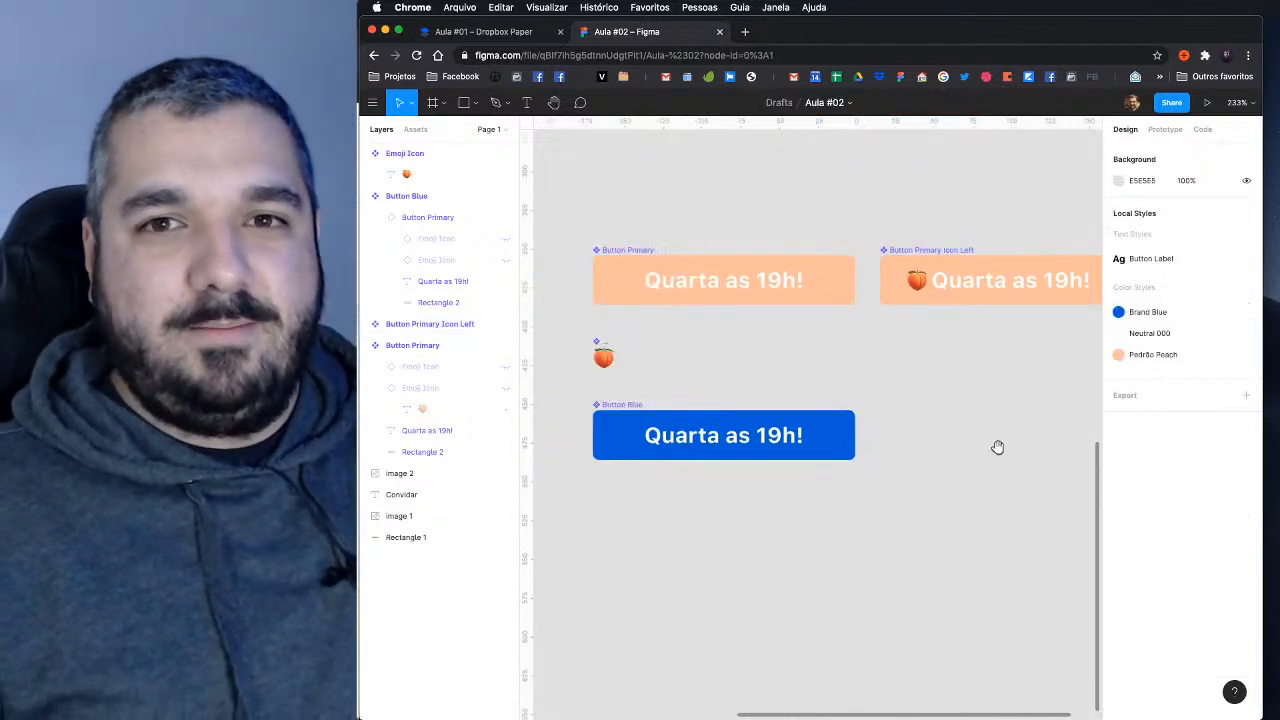
{"action": "scroll", "coordinate": [926, 420], "scroll_direction": "up", "scroll_amount": 2}
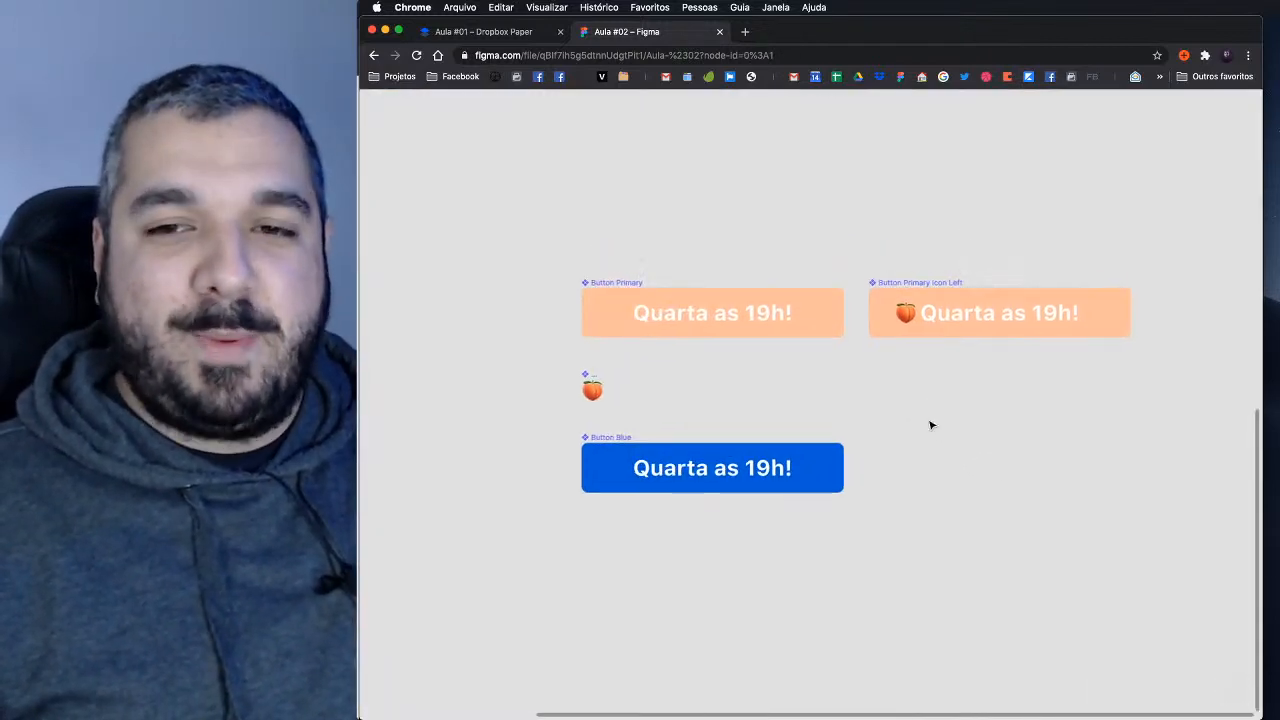
{"action": "left_click", "coordinate": [415, 129]}
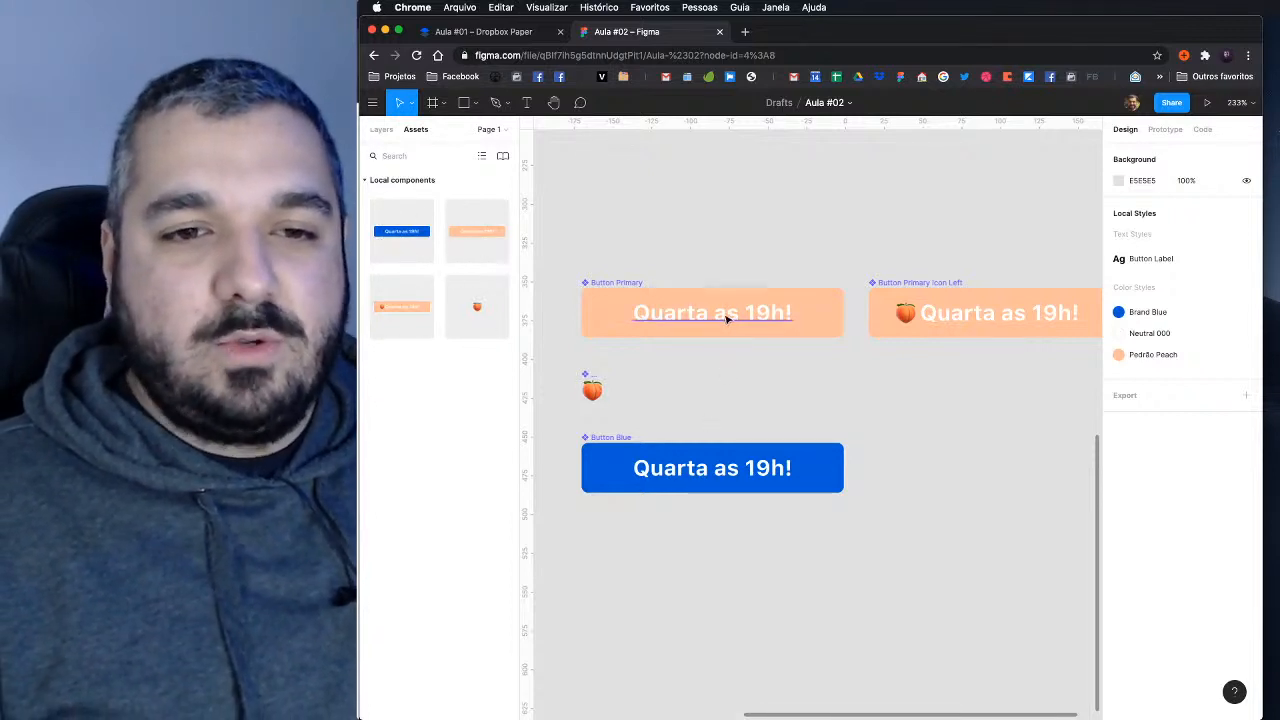
Step: Select the label text in the Button Primary component and switch to the Dropbox Paper lesson notes
{"action": "left_click", "coordinate": [686, 320]}
{"action": "mouse_move", "coordinate": [690, 318]}
{"action": "left_mouse_down"}
{"action": "mouse_move", "coordinate": [671, 311]}
{"action": "mouse_move", "coordinate": [666, 323]}
{"action": "mouse_move", "coordinate": [714, 334]}
{"action": "mouse_move", "coordinate": [714, 319]}
{"action": "left_mouse_up"}
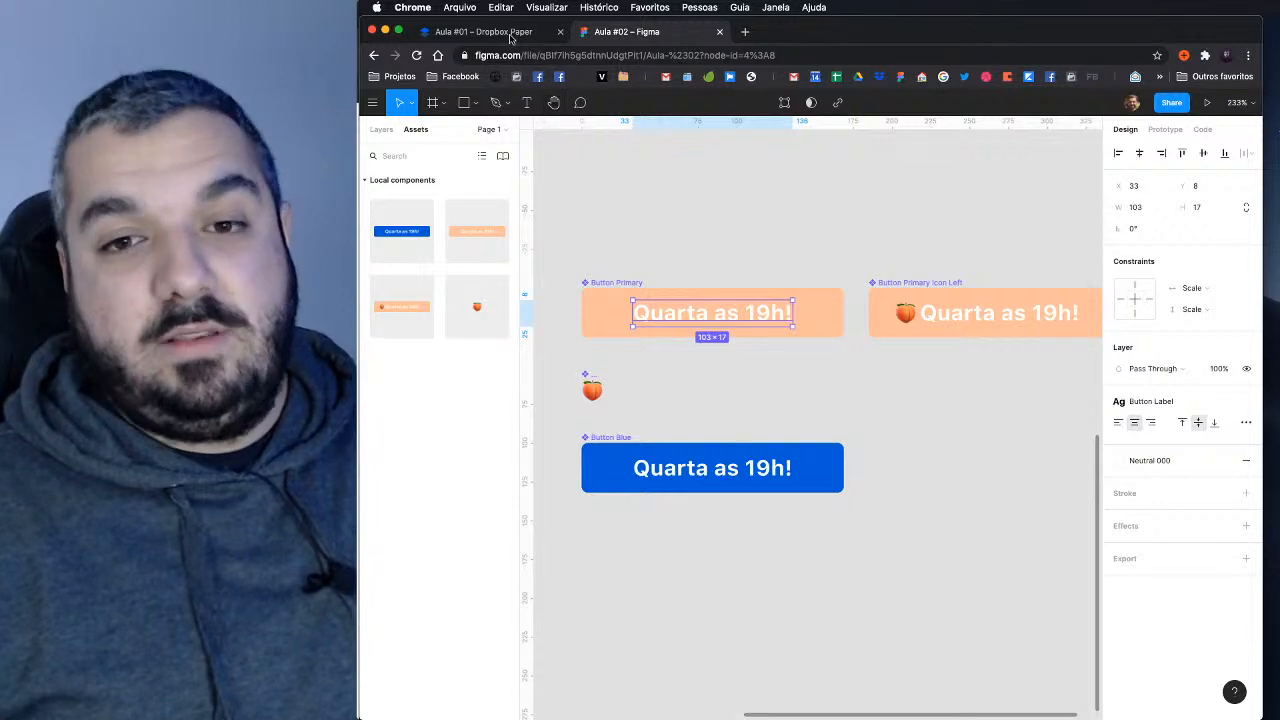
{"action": "left_click", "coordinate": [505, 32]}
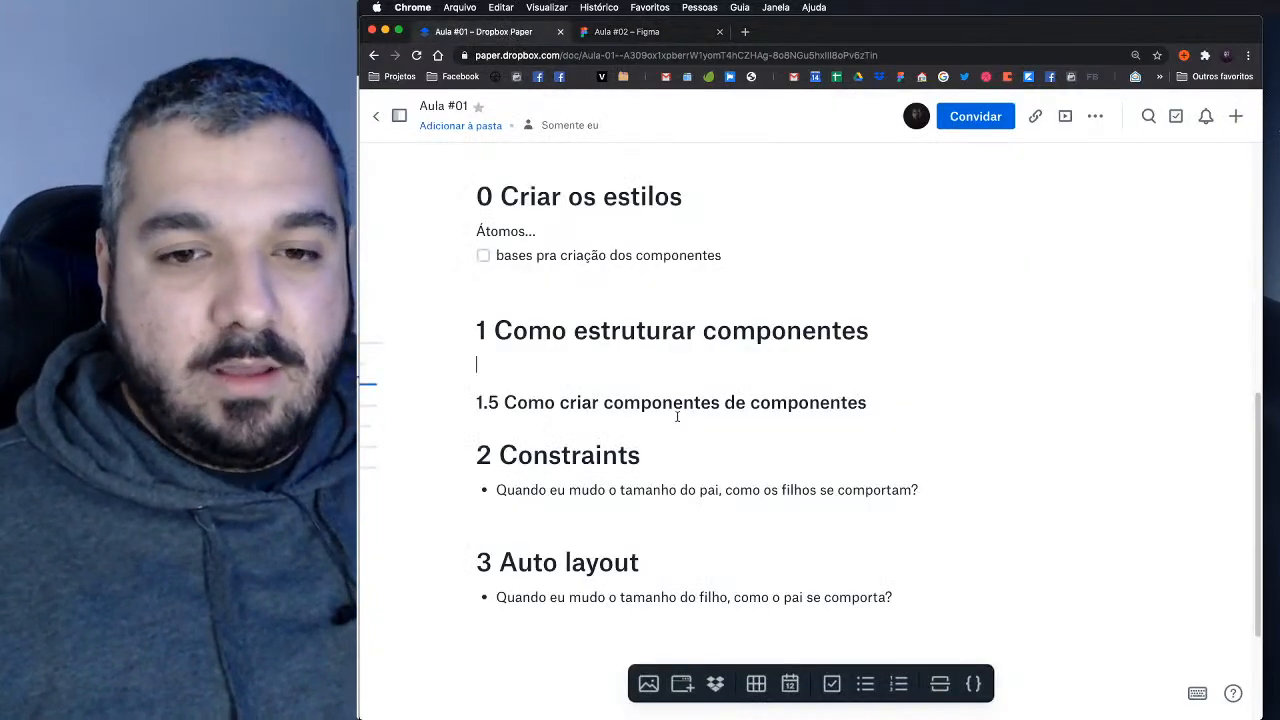
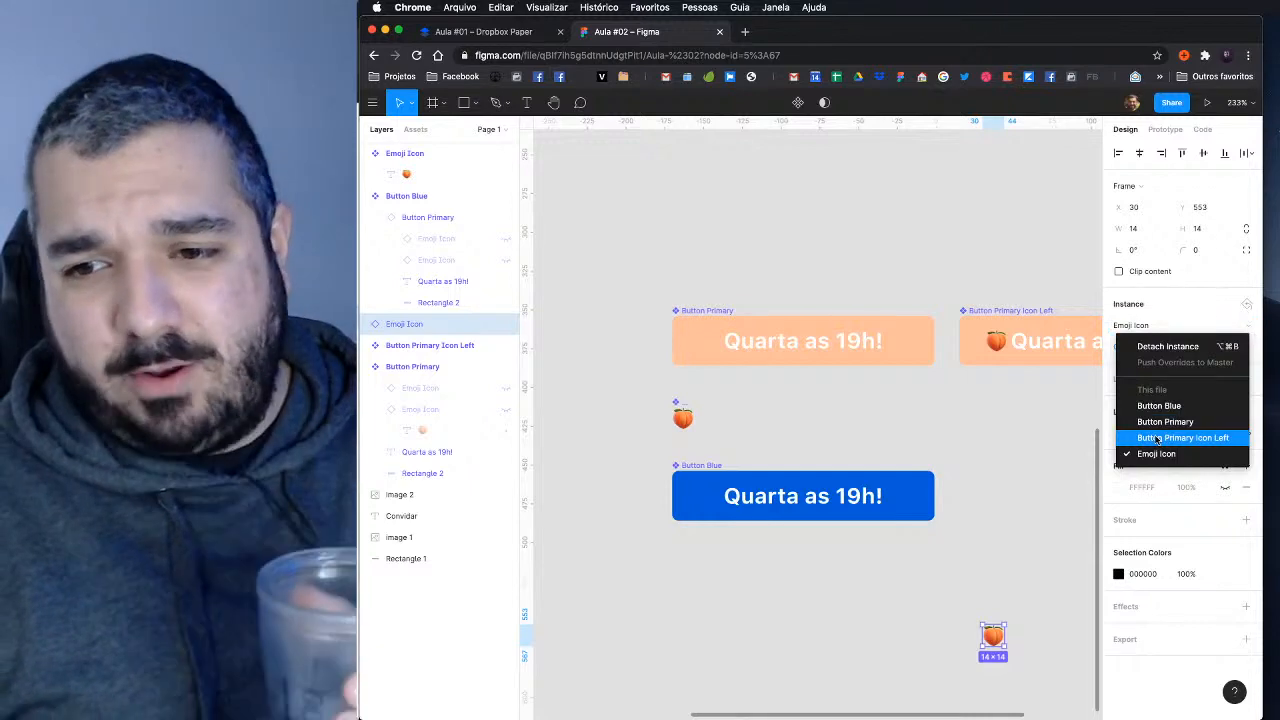
Step: Swap the loose Emoji Icon instance below the components for Button Blue
{"action": "left_click", "coordinate": [1165, 406]}
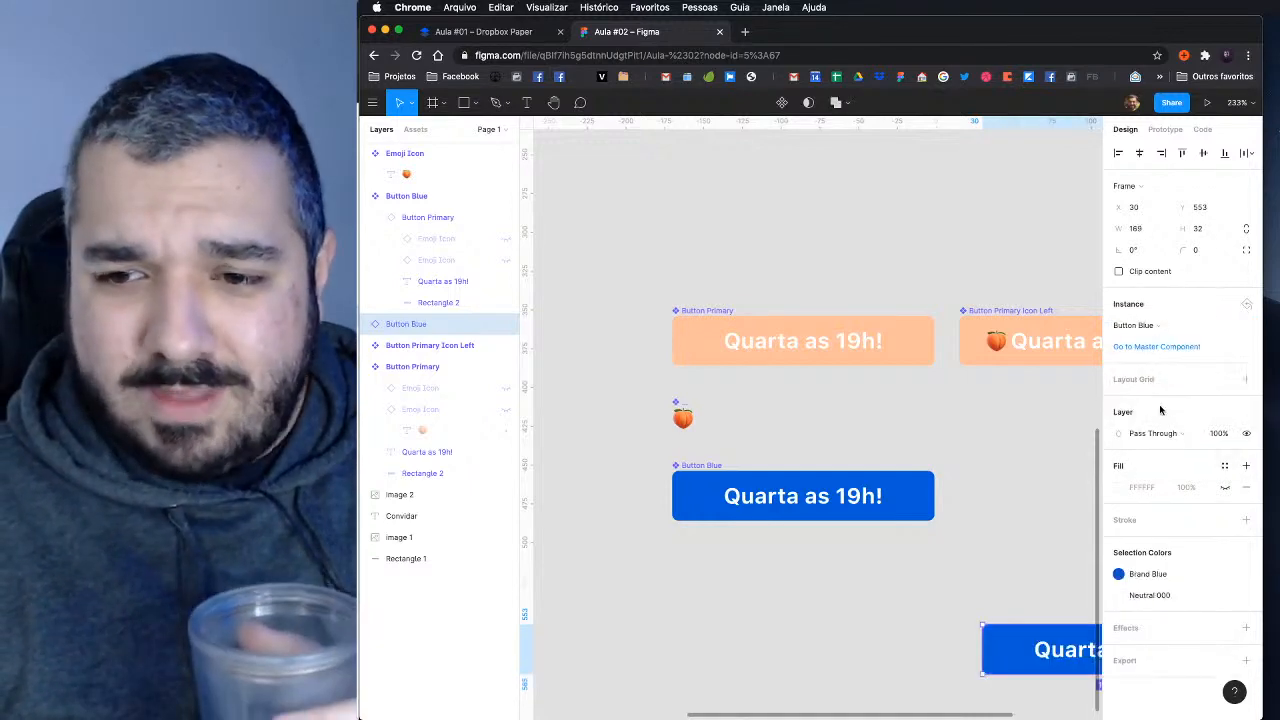
{"action": "left_click", "coordinate": [854, 446]}
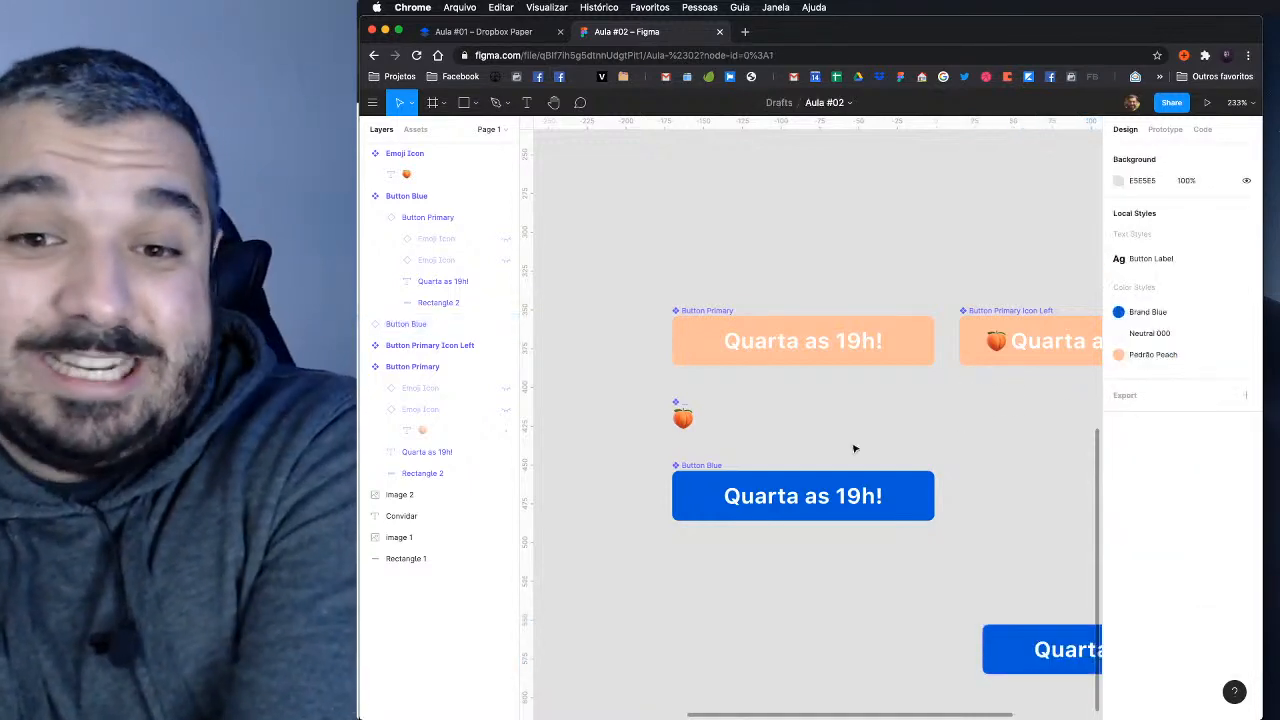
Step: Rename the Button Primary component as "Button / Primary"
{"action": "scroll", "coordinate": [820, 410], "scroll_direction": "right", "scroll_amount": 3}
{"action": "scroll", "coordinate": [820, 410], "scroll_direction": "down", "scroll_amount": 2}
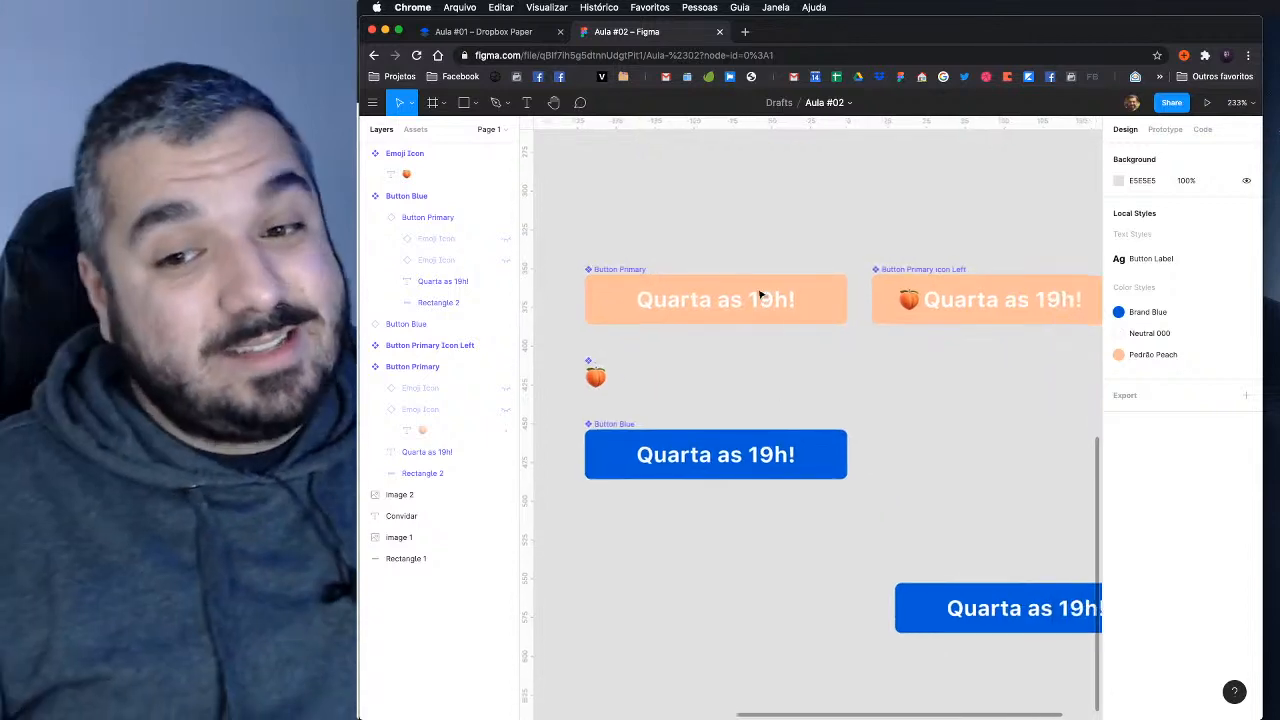
{"action": "left_click", "coordinate": [760, 295]}
{"action": "key", "text": "super+r"}
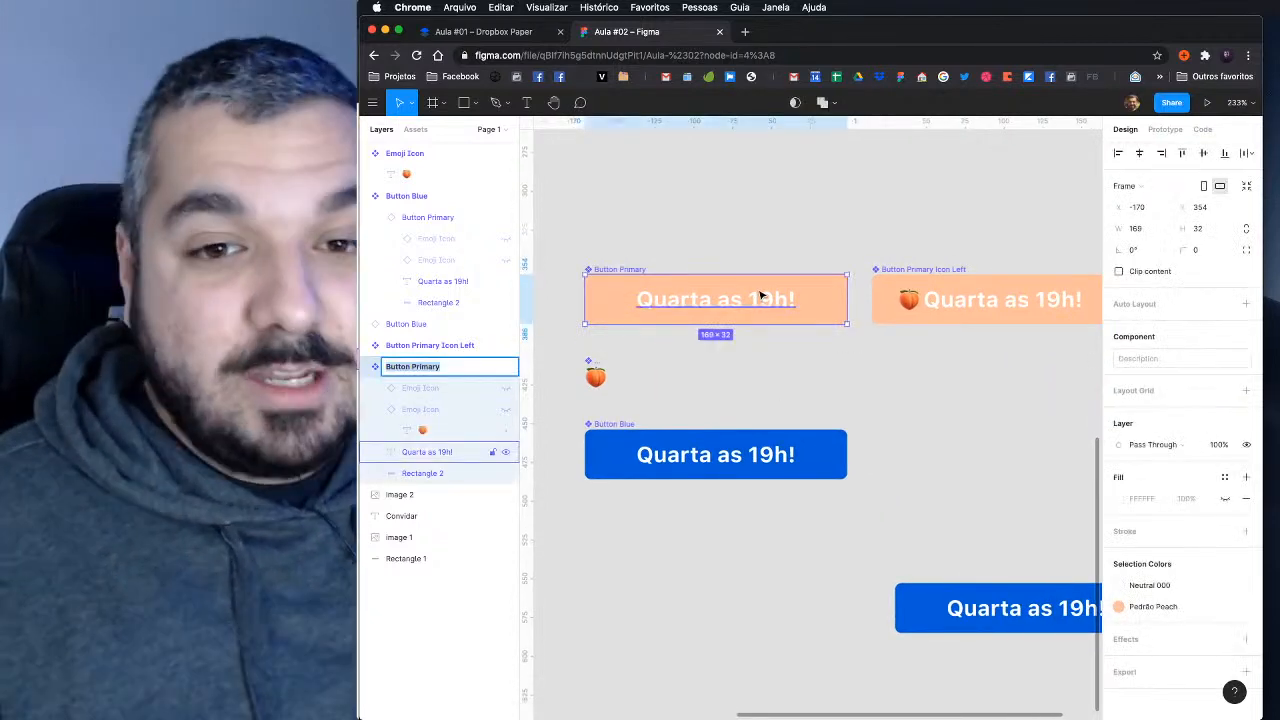
{"action": "key", "text": "Right"}
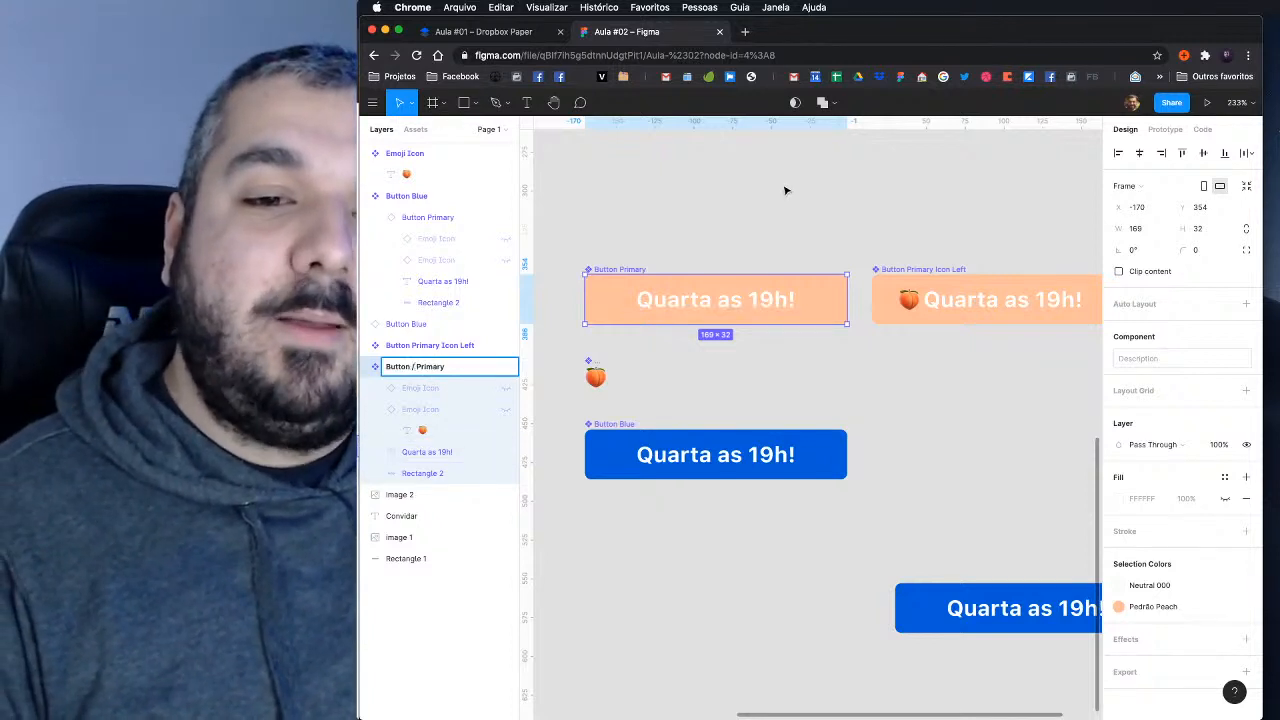
{"action": "left_click", "coordinate": [794, 191]}
Step: Add a text layer containing "/" on the empty canvas above the button components and examine it enlarged
{"action": "scroll", "coordinate": [794, 237], "scroll_direction": "up", "scroll_amount": 5}
{"action": "scroll", "coordinate": [949, 303], "scroll_direction": "up", "scroll_amount": 1}
{"action": "key", "text": "t"}
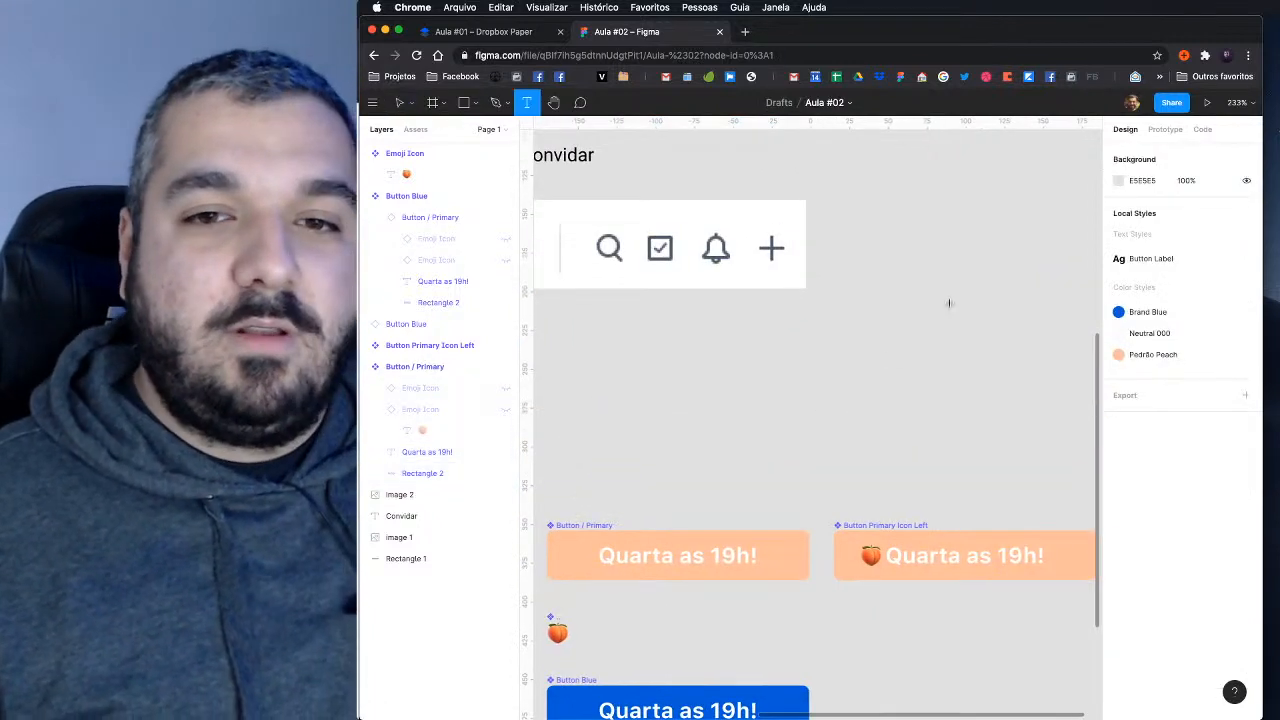
{"action": "left_click", "coordinate": [822, 352]}
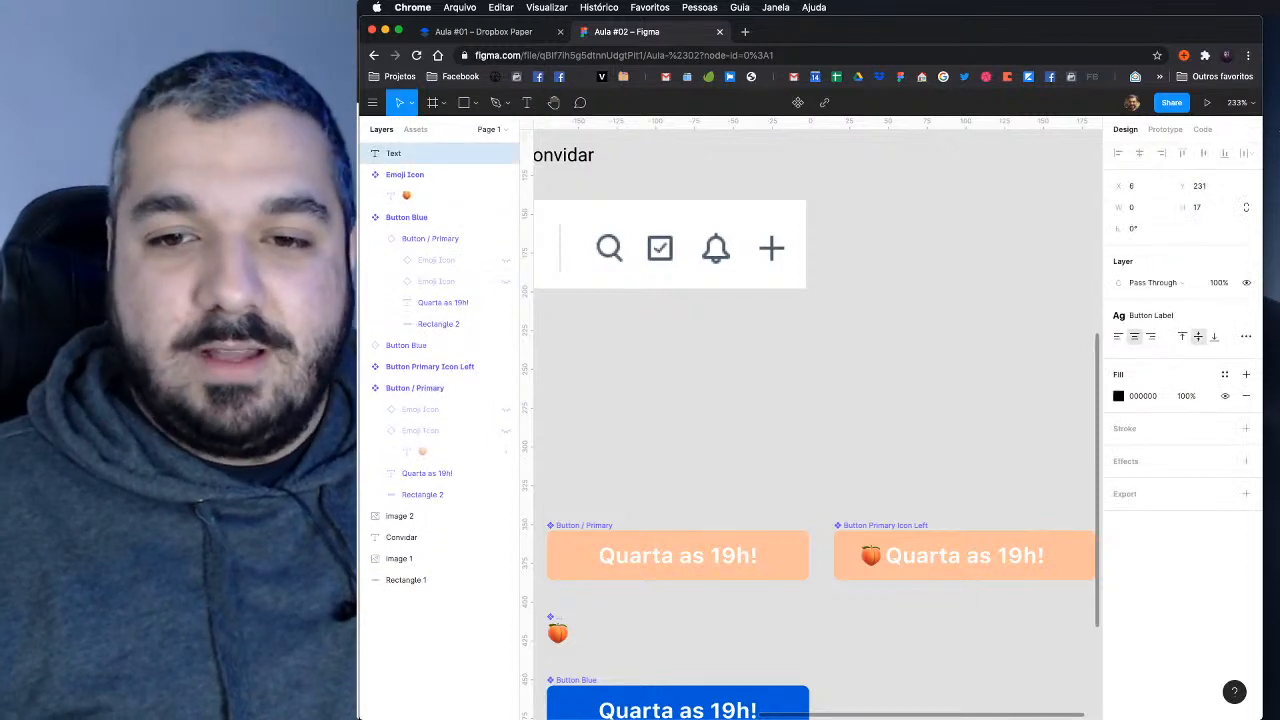
{"action": "type", "text": "/"}
{"action": "scroll", "coordinate": [820, 351], "scroll_direction": "up", "scroll_amount": 10}
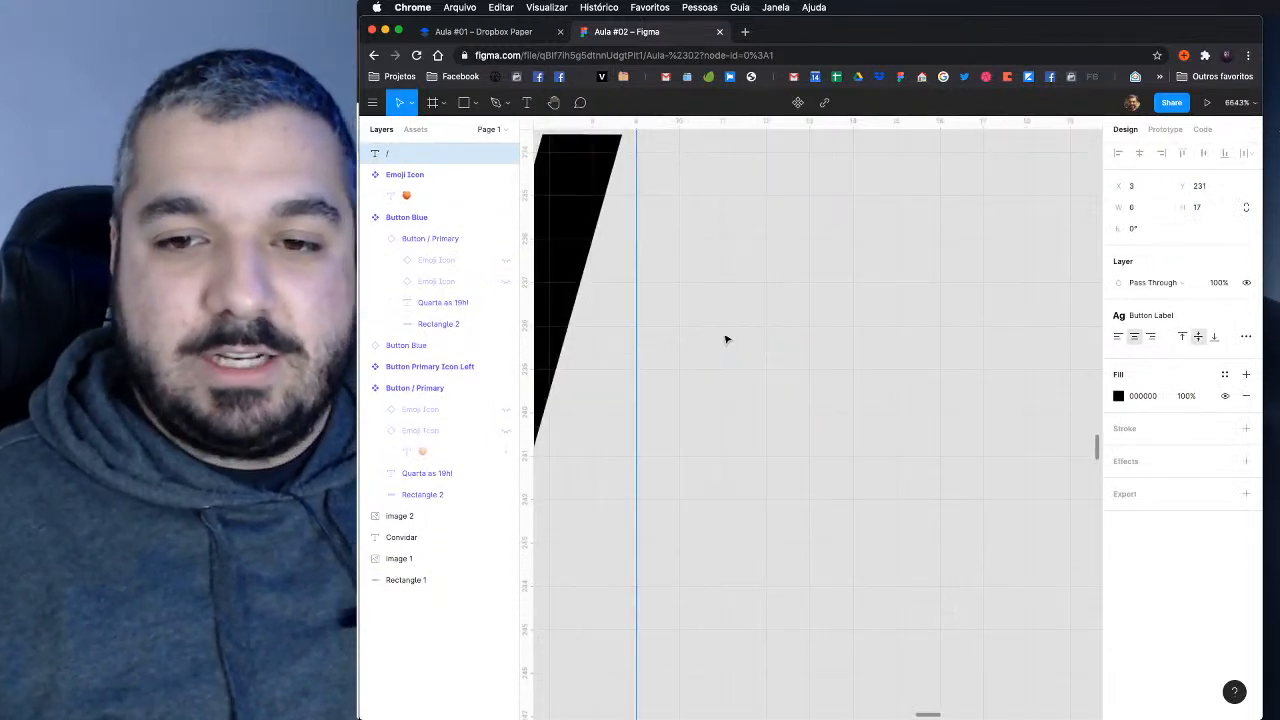
{"action": "scroll", "coordinate": [726, 339], "scroll_direction": "down", "scroll_amount": 3}
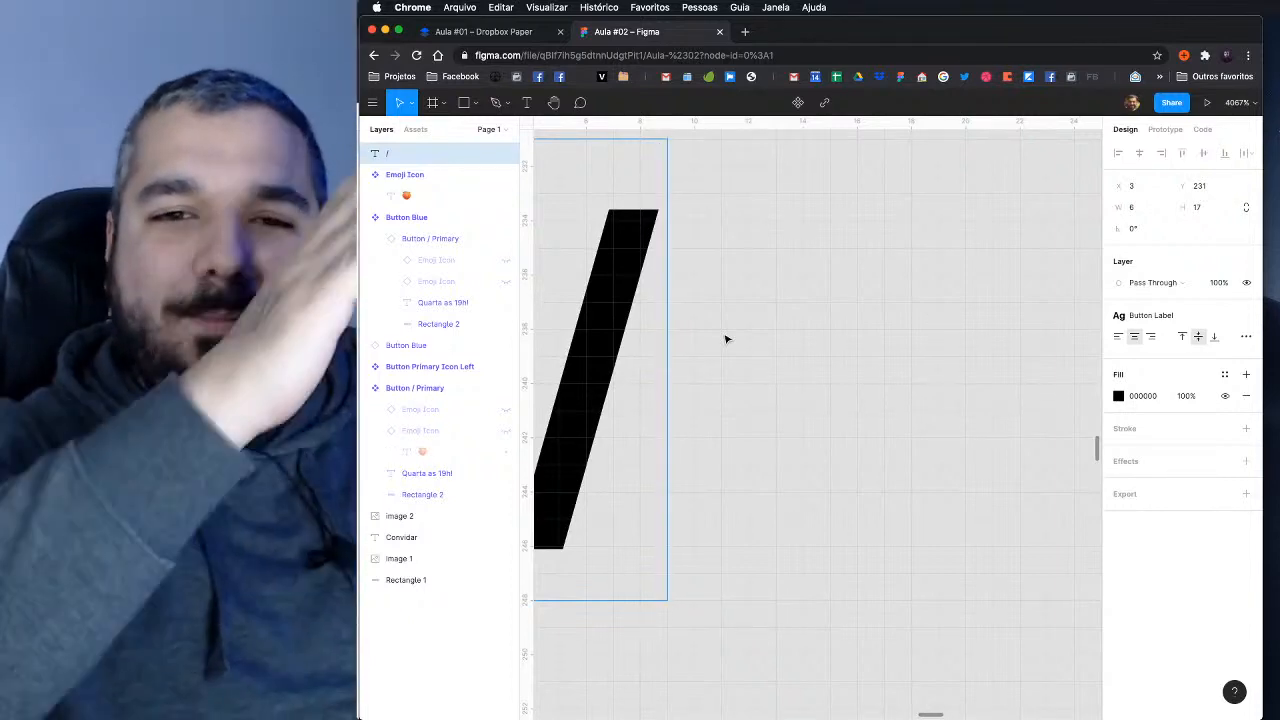
{"action": "key", "text": "Escape"}
{"action": "scroll", "coordinate": [872, 333], "scroll_direction": "down", "scroll_amount": 2}
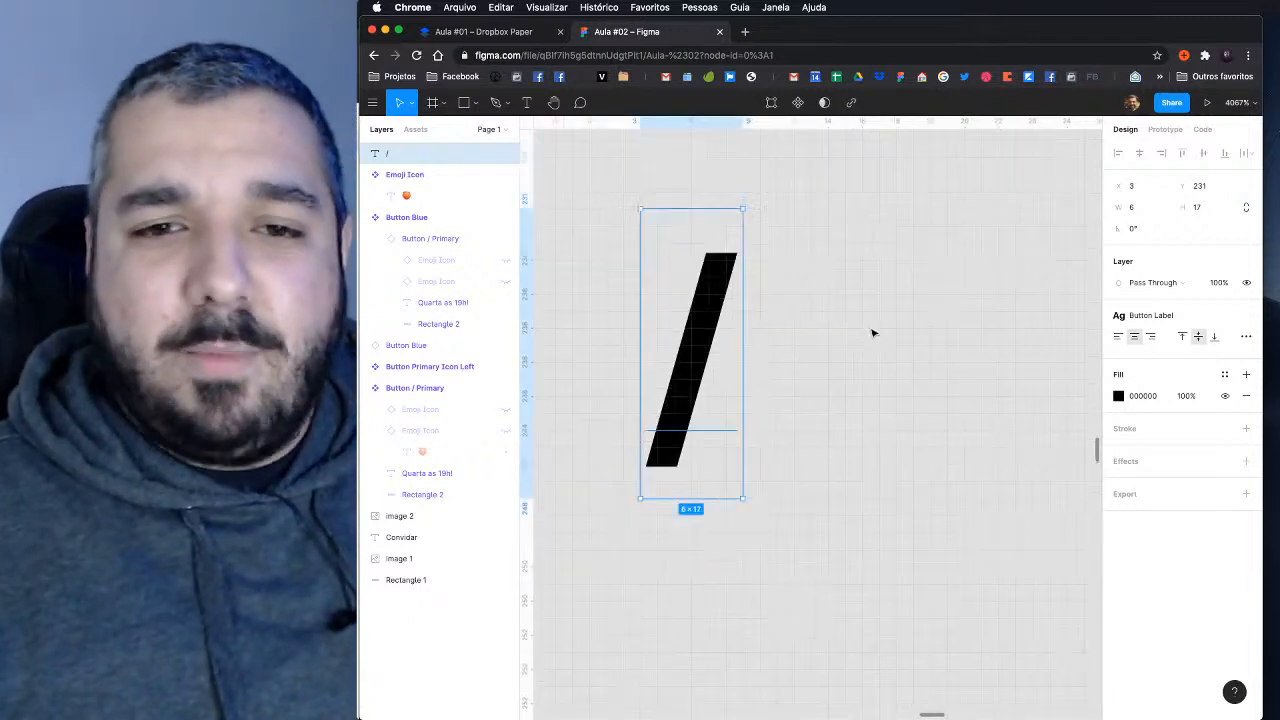
{"action": "scroll", "coordinate": [872, 333], "scroll_direction": "down", "scroll_amount": 10}
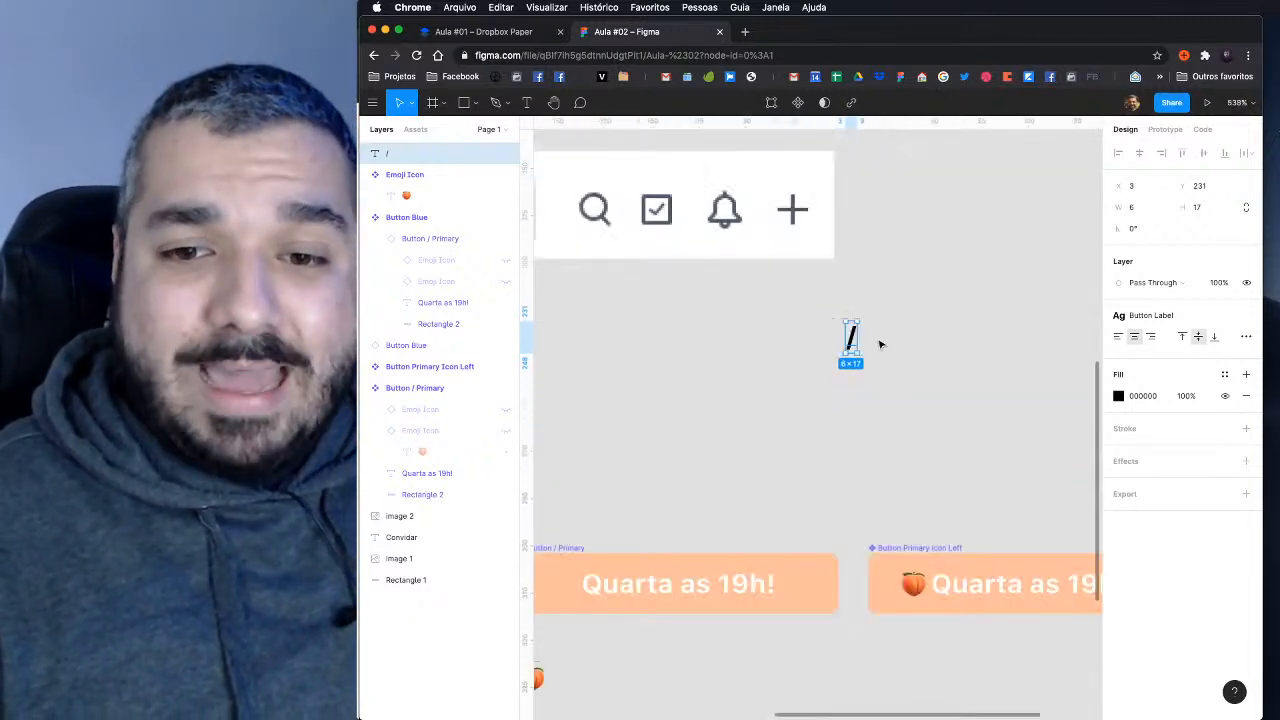
{"action": "left_click", "coordinate": [818, 424]}
Step: Re-enter the name of the plain peach button component as "Button / Primary"
{"action": "scroll", "coordinate": [883, 363], "scroll_direction": "down", "scroll_amount": 5}
{"action": "scroll", "coordinate": [718, 487], "scroll_direction": "down", "scroll_amount": 1}
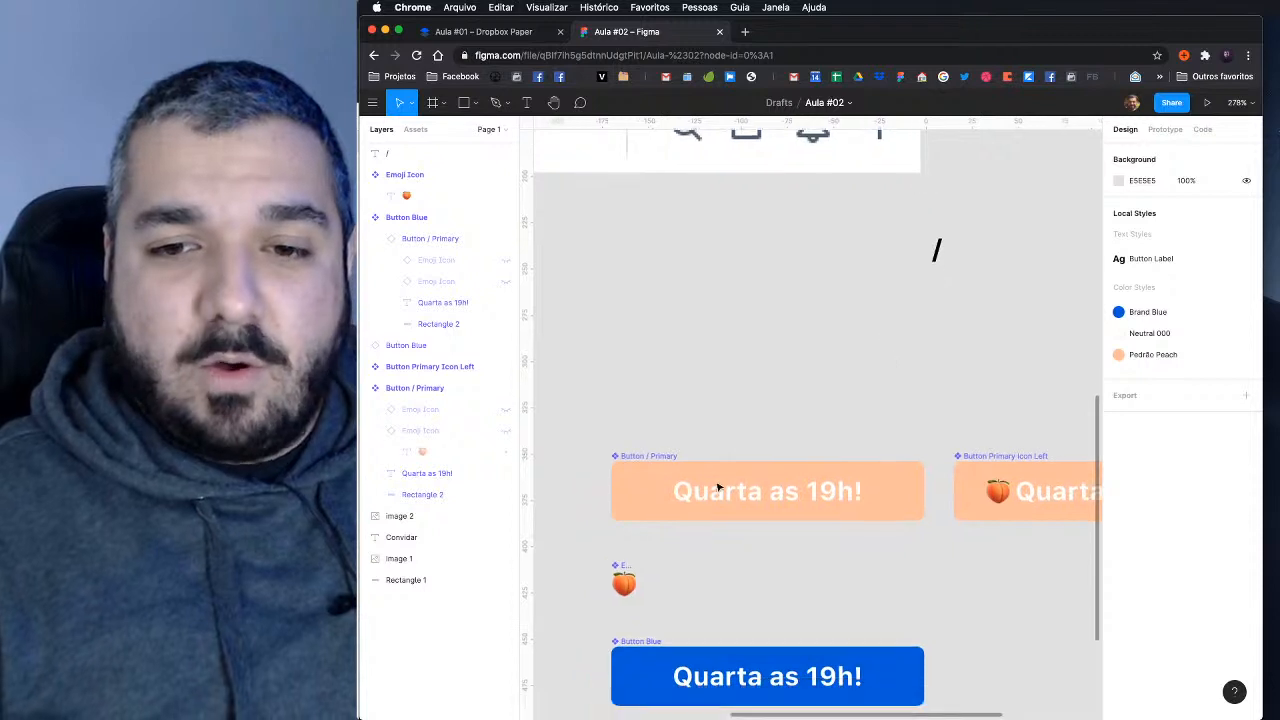
{"action": "left_click", "coordinate": [664, 474]}
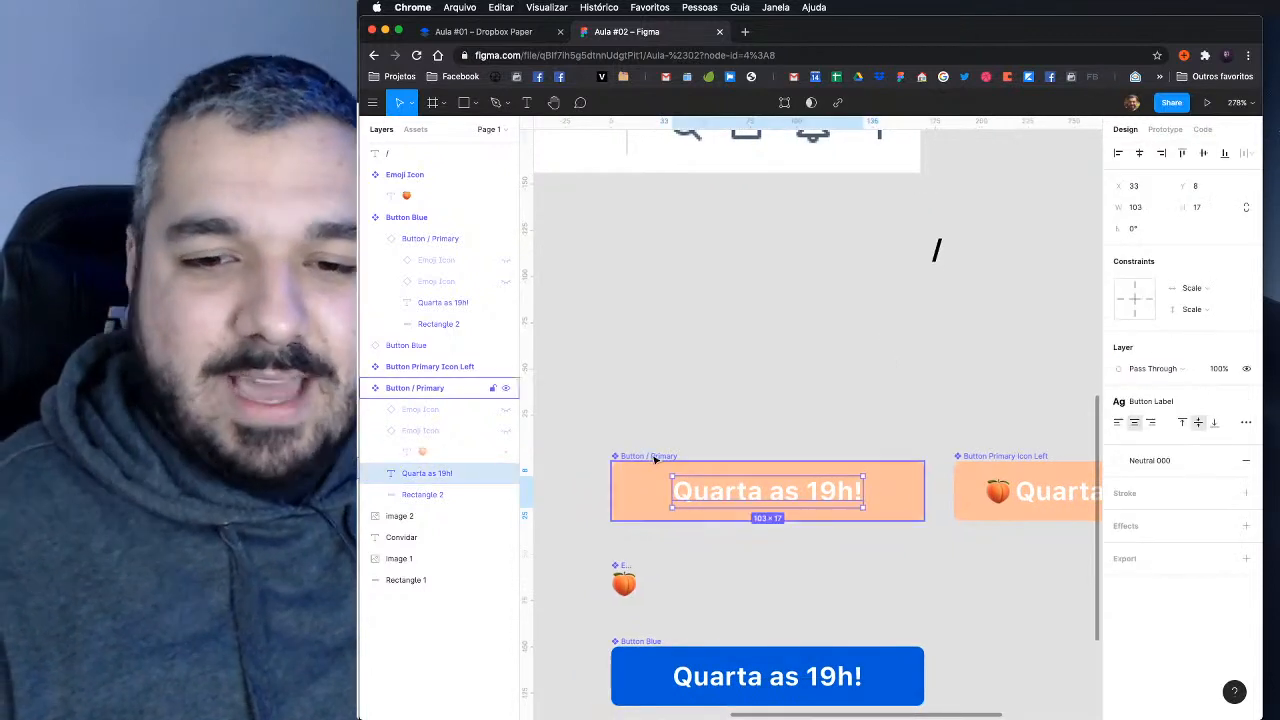
{"action": "left_click", "coordinate": [655, 458]}
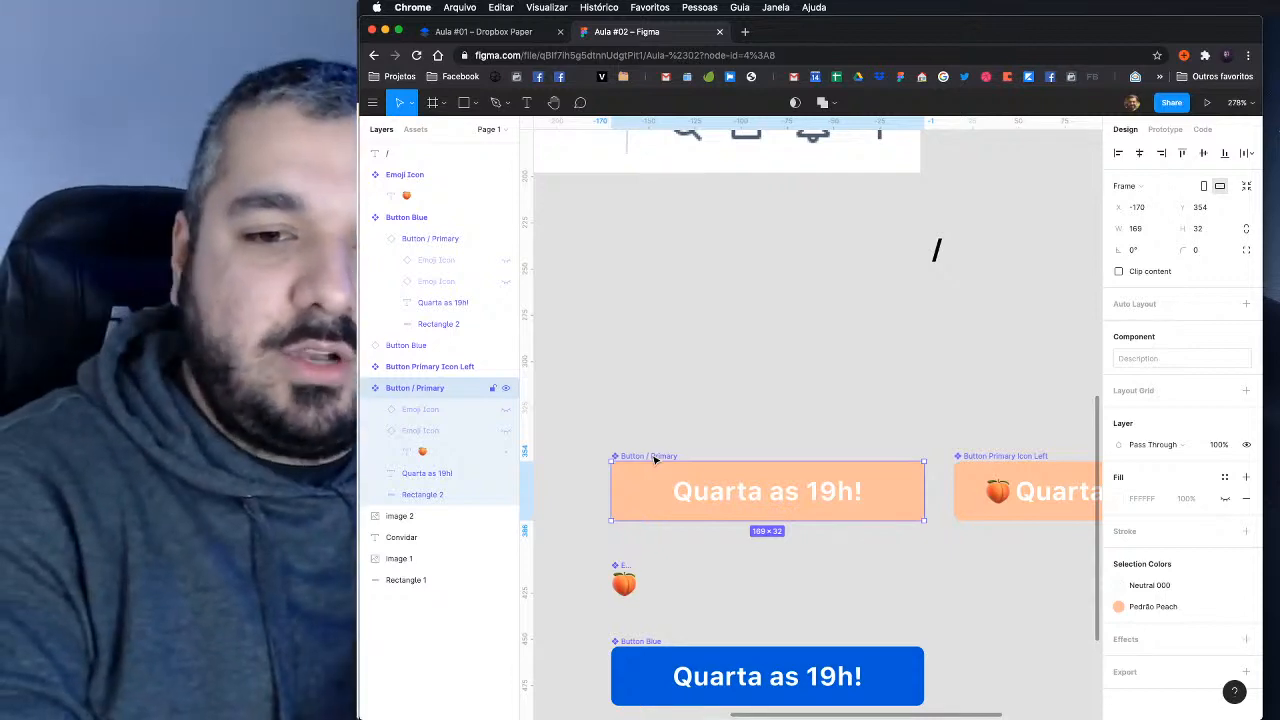
{"action": "key", "text": "super+r"}
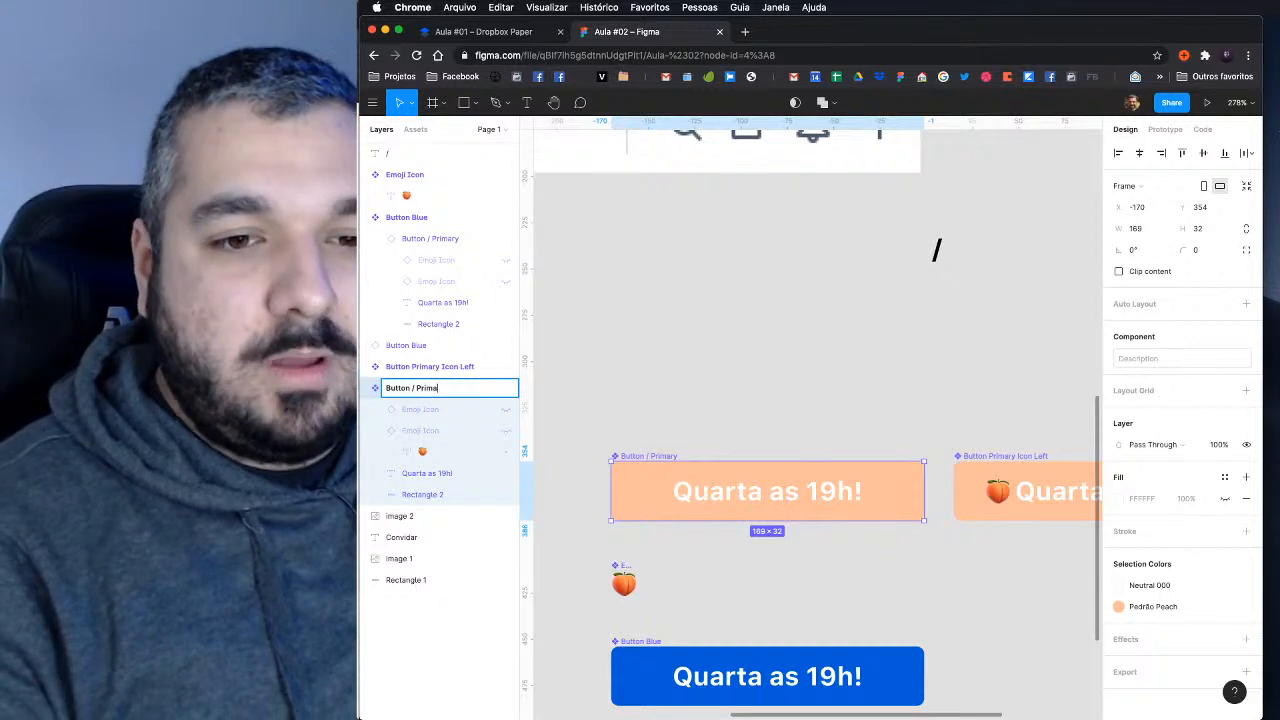
{"action": "key", "text": "Return"}
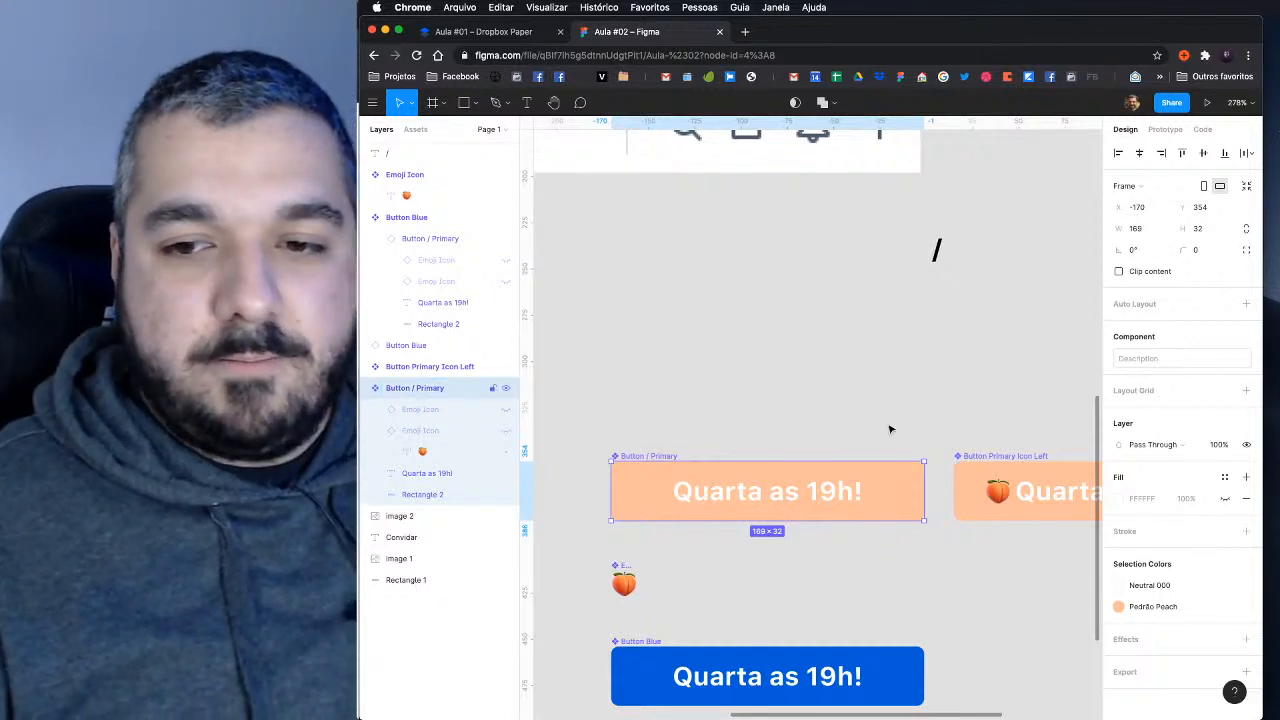
Step: Rename the peach button component with the emoji as "Button / Primary / Icon Left"
{"action": "left_click", "coordinate": [963, 483]}
{"action": "key", "text": "super+r"}
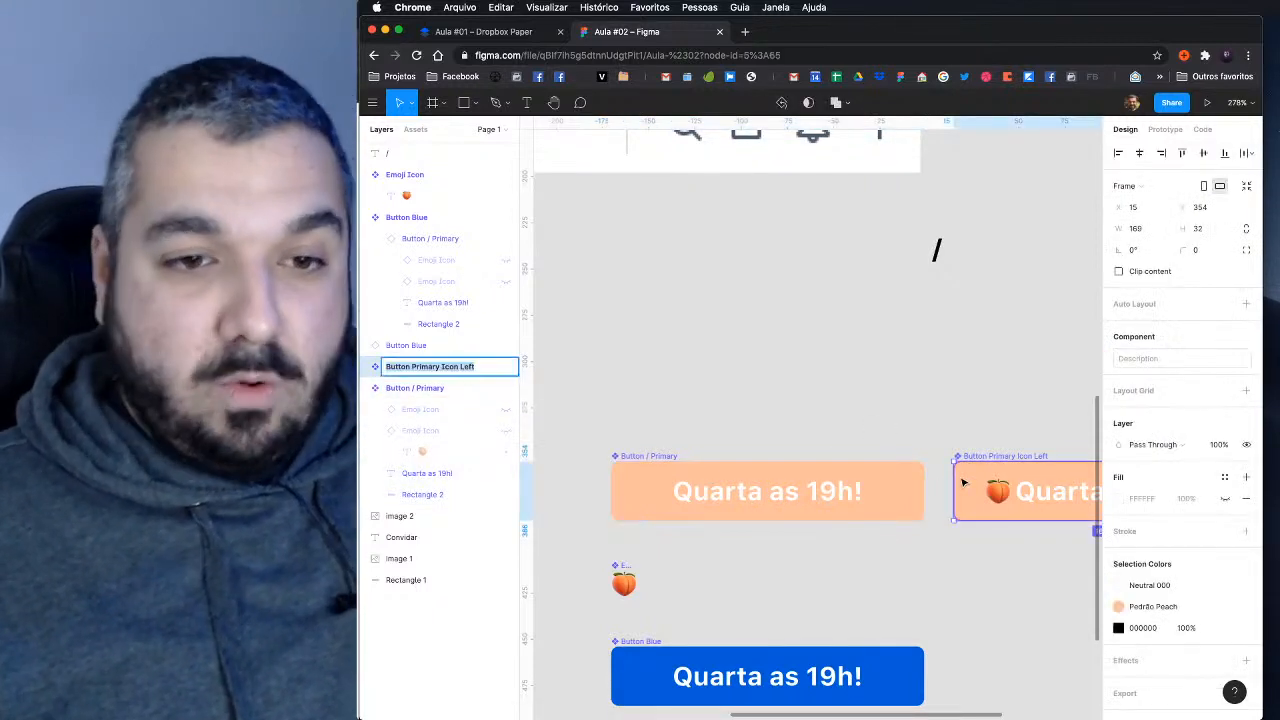
{"action": "type", "text": "/"}
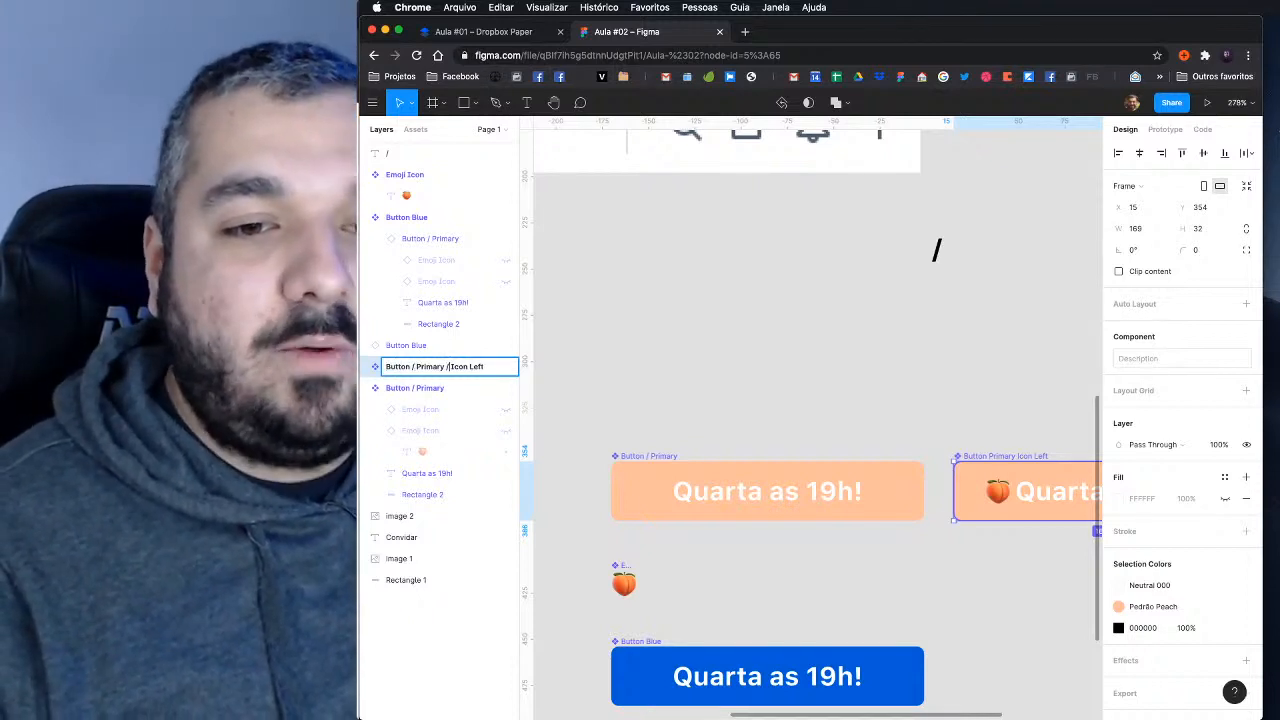
{"action": "key", "text": "Return"}
{"action": "left_click", "coordinate": [964, 347]}
Step: Rename the Button Blue component as "Button / Blue"
{"action": "scroll", "coordinate": [766, 577], "scroll_direction": "down", "scroll_amount": 2}
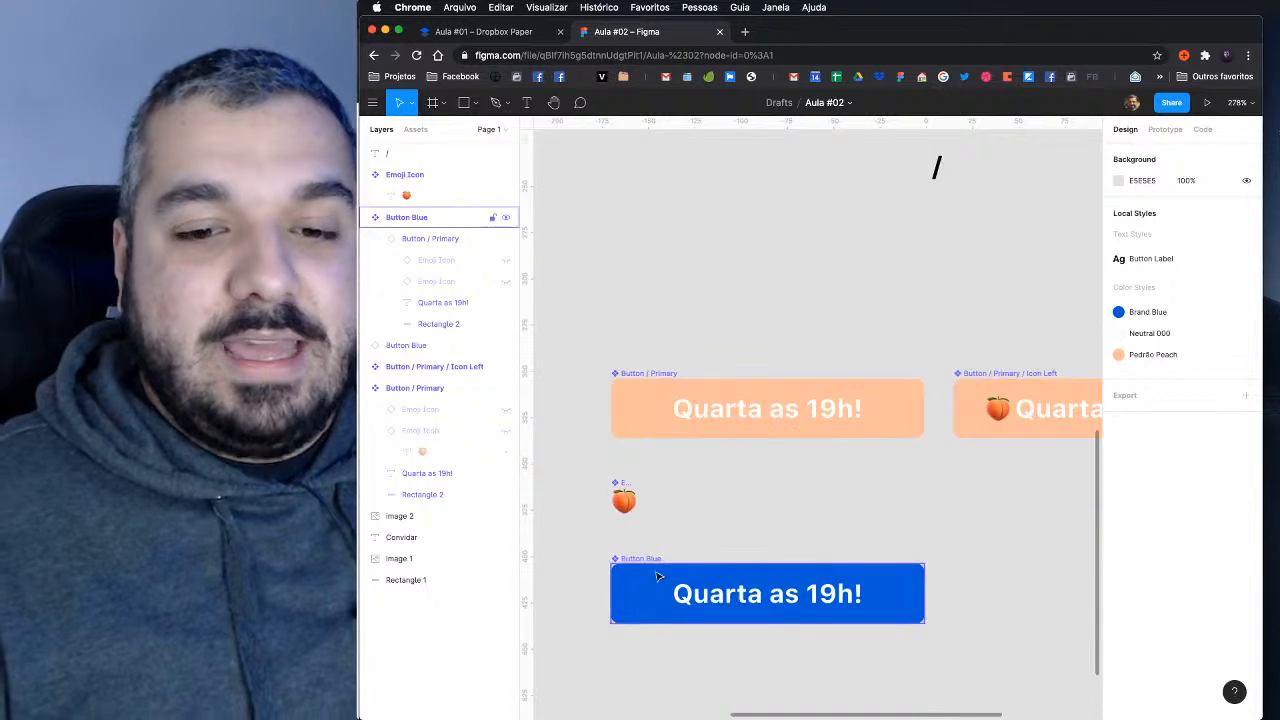
{"action": "left_click", "coordinate": [655, 580]}
{"action": "key", "text": "super+r"}
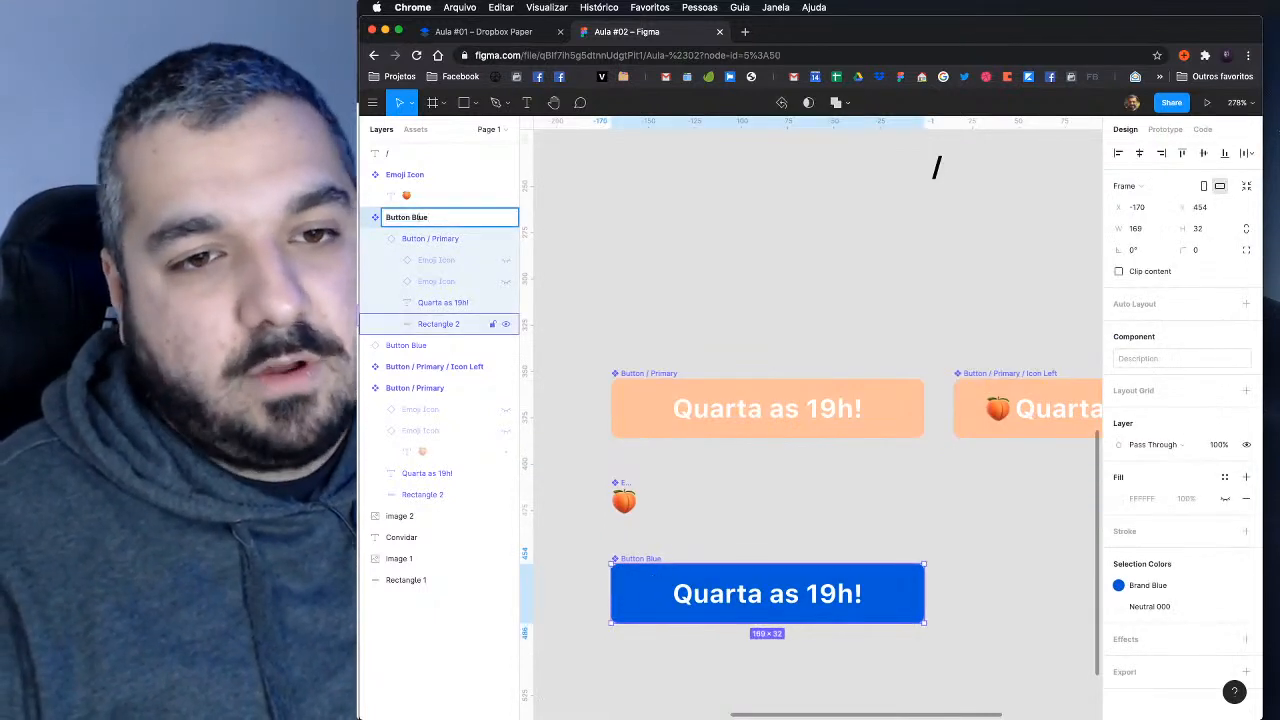
{"action": "key", "text": "Left"}
{"action": "key", "text": "Left"}
{"action": "key", "text": "Left"}
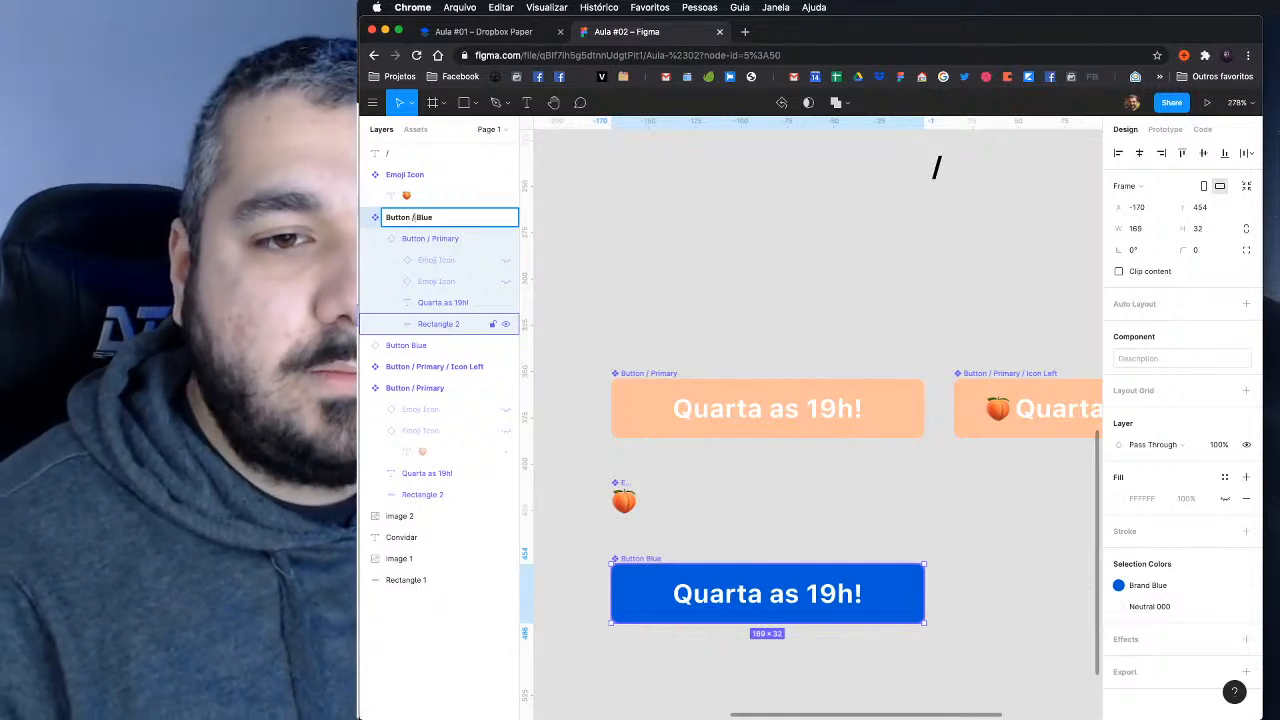
{"action": "type", "text": "/"}
{"action": "key", "text": "Return"}
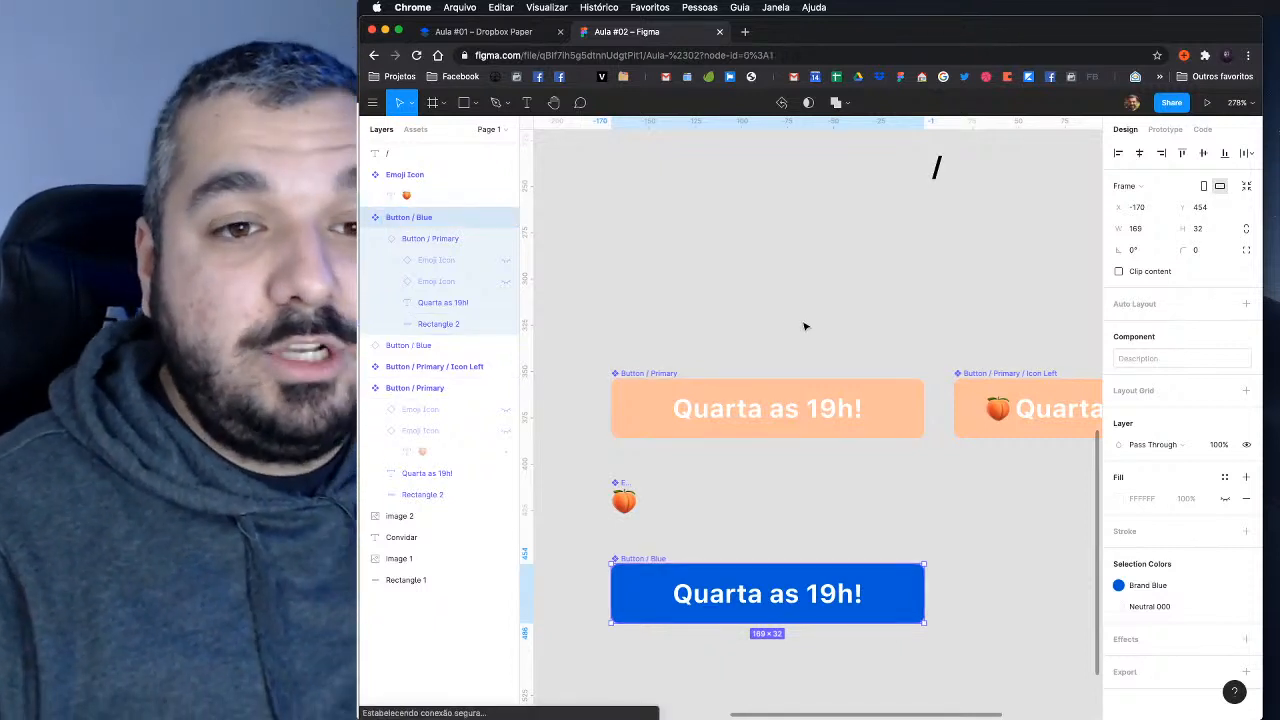
{"action": "left_click", "coordinate": [810, 345]}
Step: Hide the interface to view the renamed button components side by side, and restore it
{"action": "key", "text": "super+backslash"}
{"action": "scroll", "coordinate": [894, 351], "scroll_direction": "right", "scroll_amount": 5}
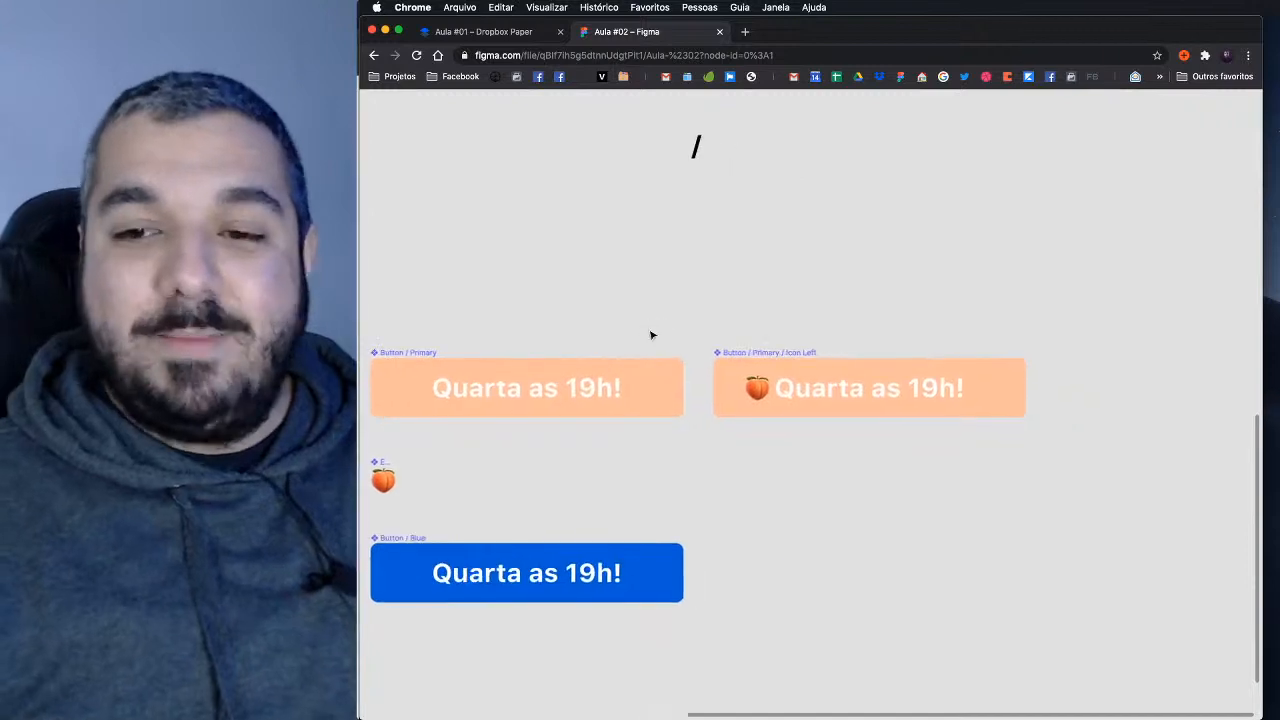
{"action": "key", "text": "super+backslash"}
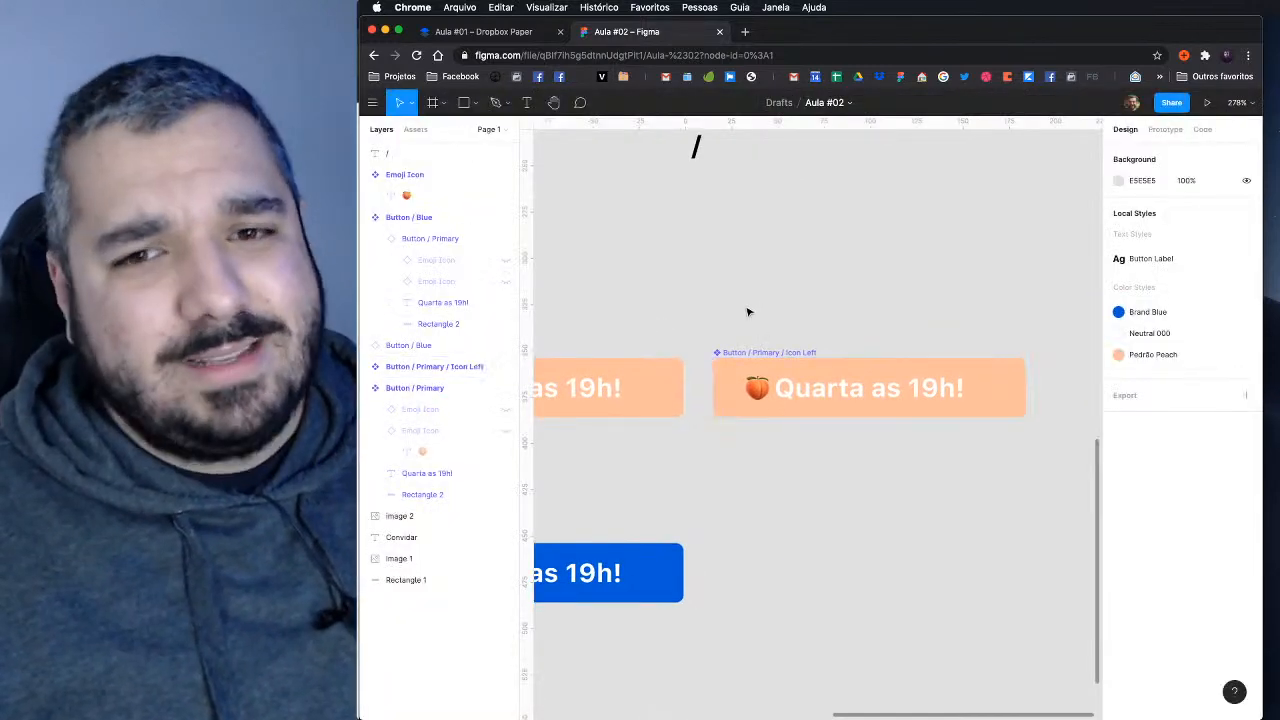
Step: Place a copy of Button / Blue directly below the original and swap that instance to the related component Primary
{"action": "scroll", "coordinate": [889, 284], "scroll_direction": "left", "scroll_amount": 5}
{"action": "scroll", "coordinate": [889, 284], "scroll_direction": "down", "scroll_amount": 2}
{"action": "left_click", "coordinate": [813, 481]}
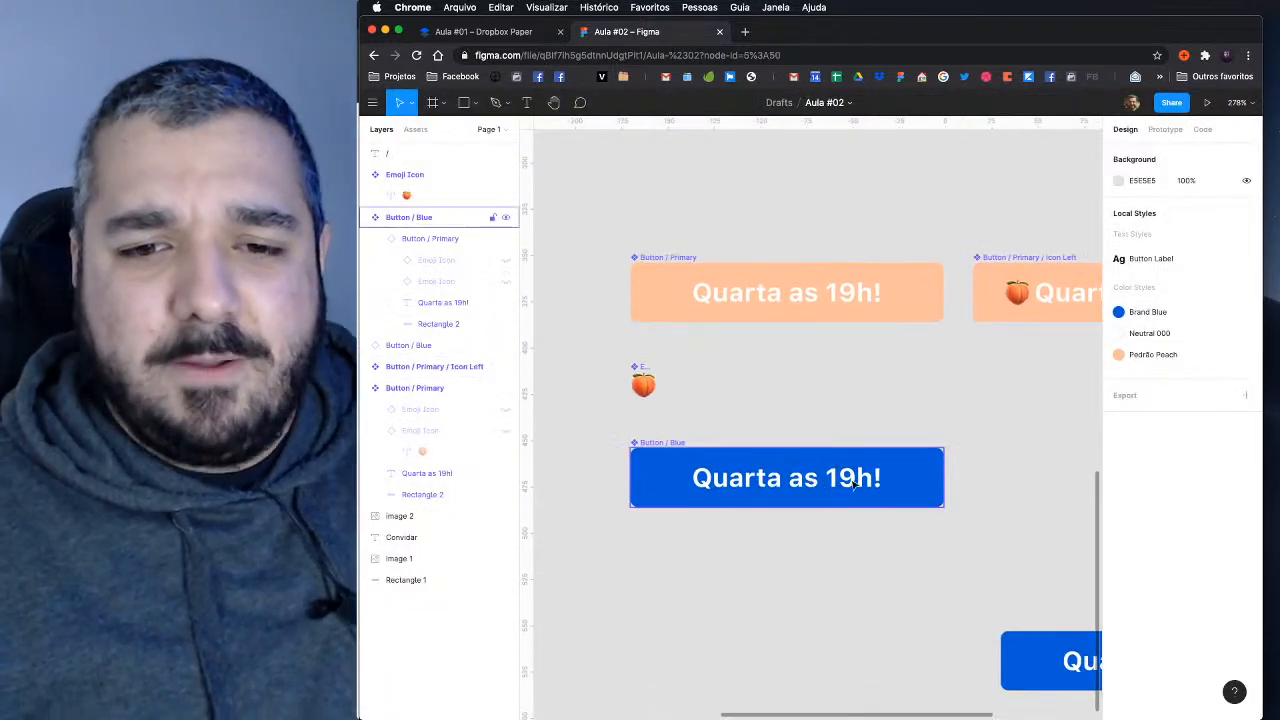
{"action": "left_click", "coordinate": [853, 482]}
{"action": "left_click_drag", "start_coordinate": [853, 482], "coordinate": [851, 578]}
{"action": "left_click", "coordinate": [1145, 328]}
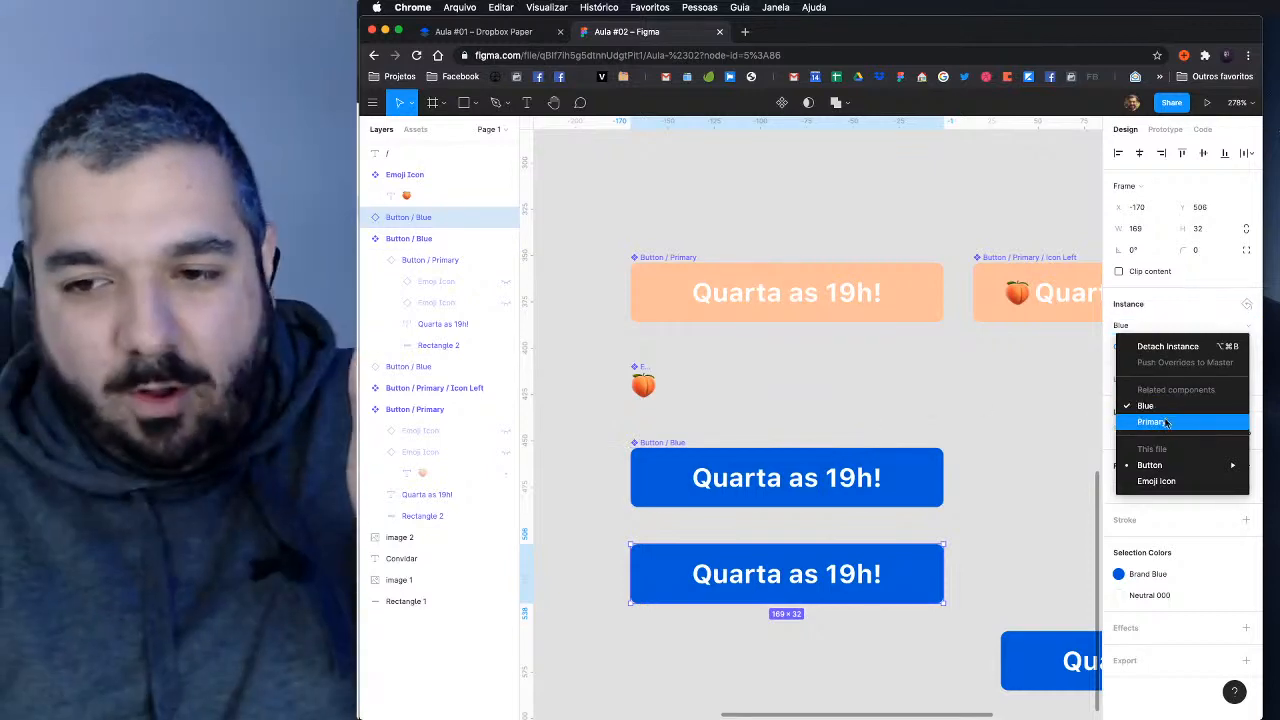
{"action": "left_click", "coordinate": [1163, 422]}
Step: Swap the copied instance to Icon Left in the Button / Primary group and delete the instance
{"action": "left_click", "coordinate": [1152, 326]}
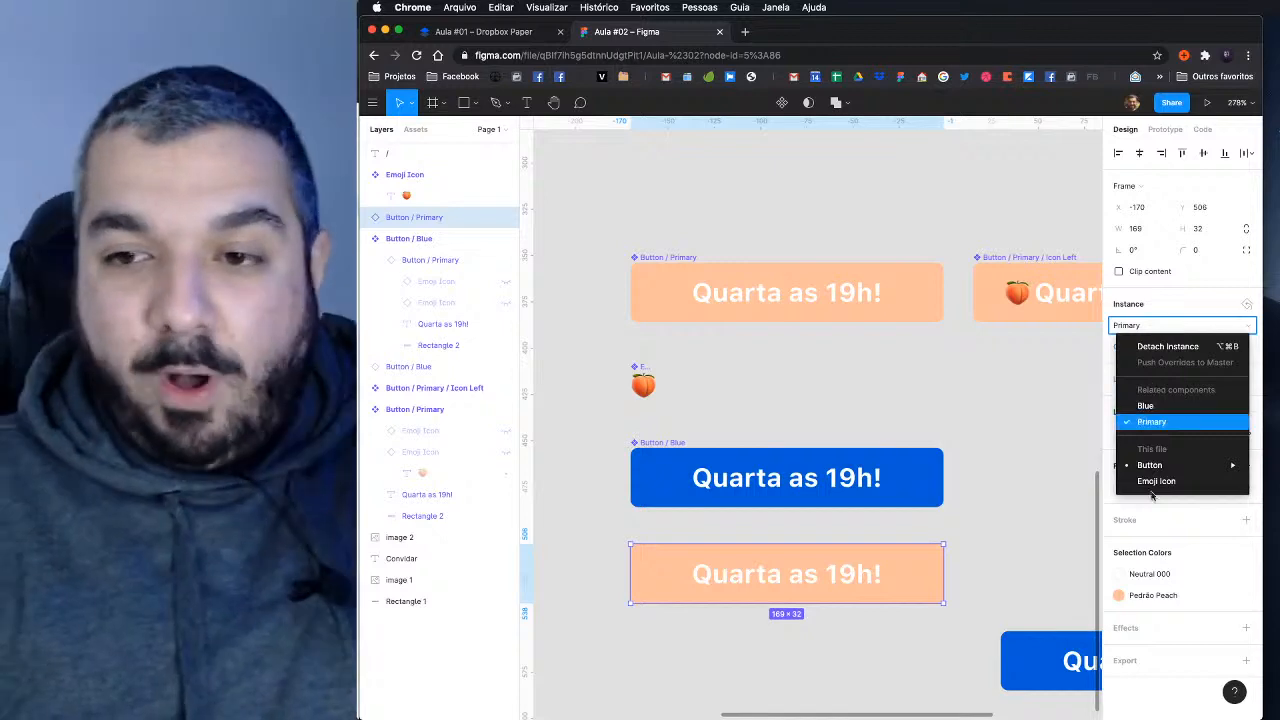
{"action": "mouse_move", "coordinate": [1150, 466]}
{"action": "mouse_move", "coordinate": [1047, 485]}
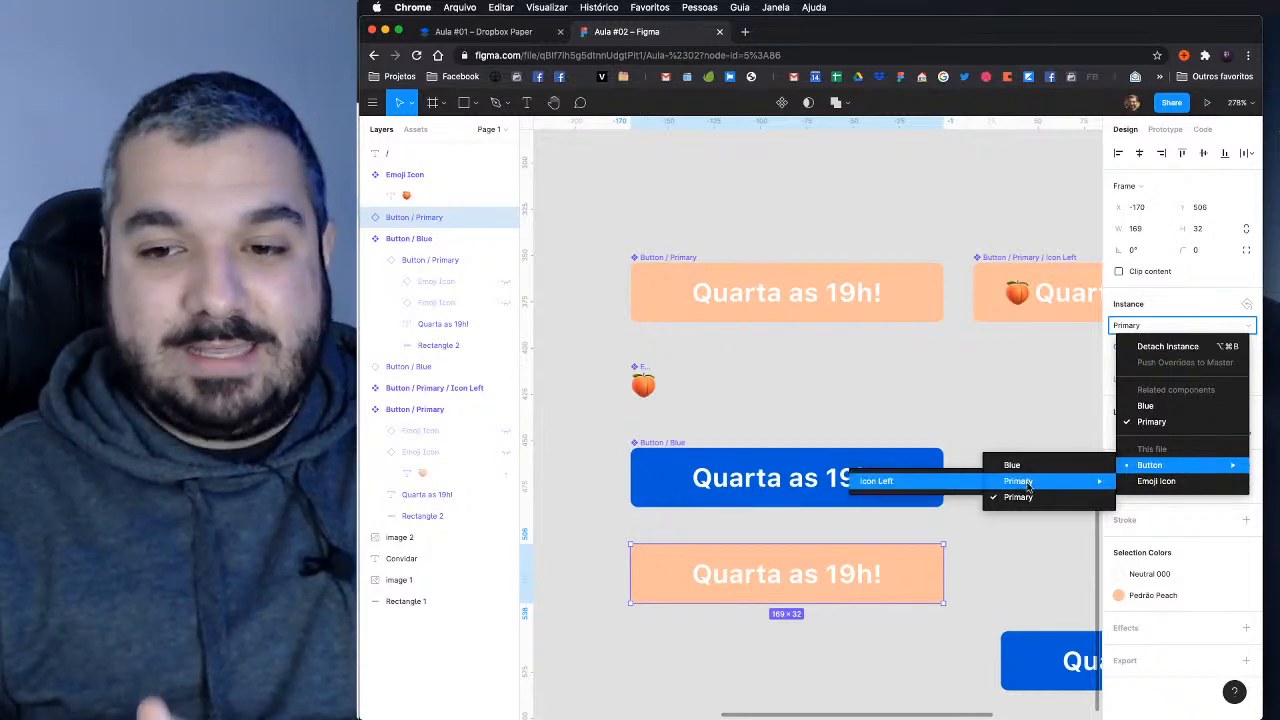
{"action": "left_click", "coordinate": [922, 485]}
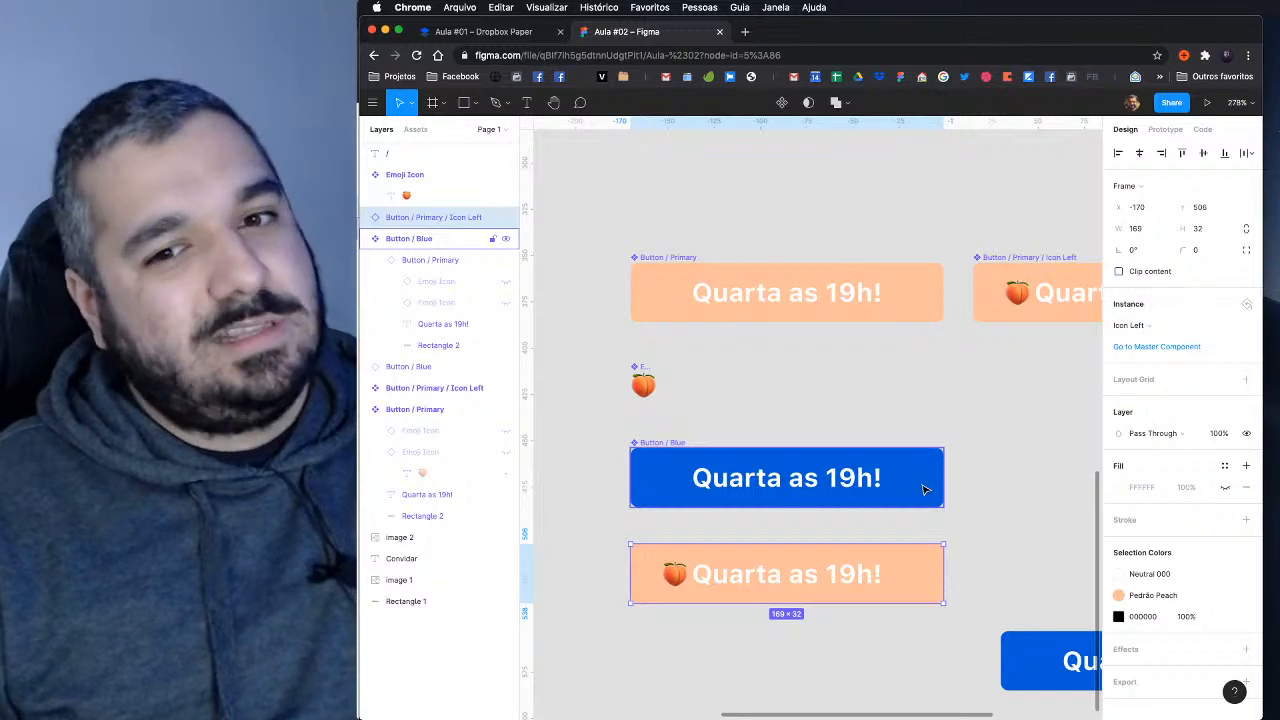
{"action": "key", "text": "Delete"}
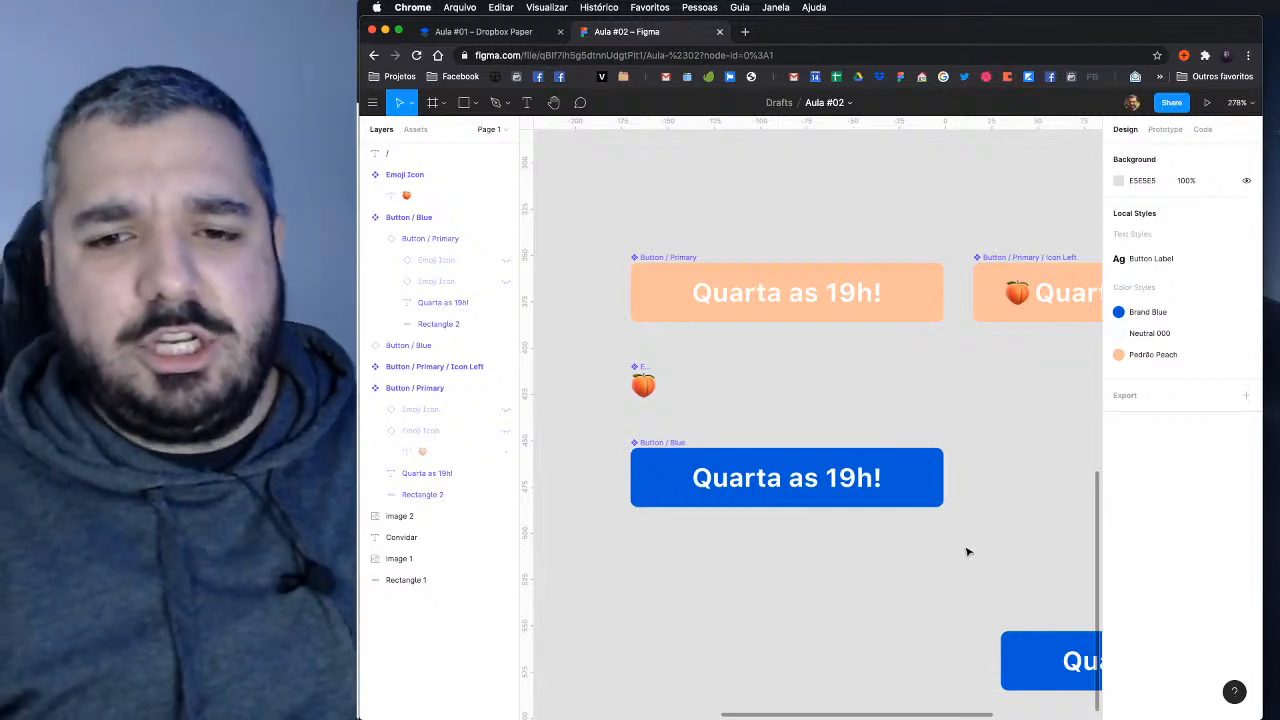
Step: Look over the remaining buttons on the canvas and return to the Dropbox Paper lesson notes
{"action": "scroll", "coordinate": [970, 545], "scroll_direction": "down", "scroll_amount": 2}
{"action": "left_click_drag", "start_coordinate": [1000, 522], "coordinate": [906, 445]}
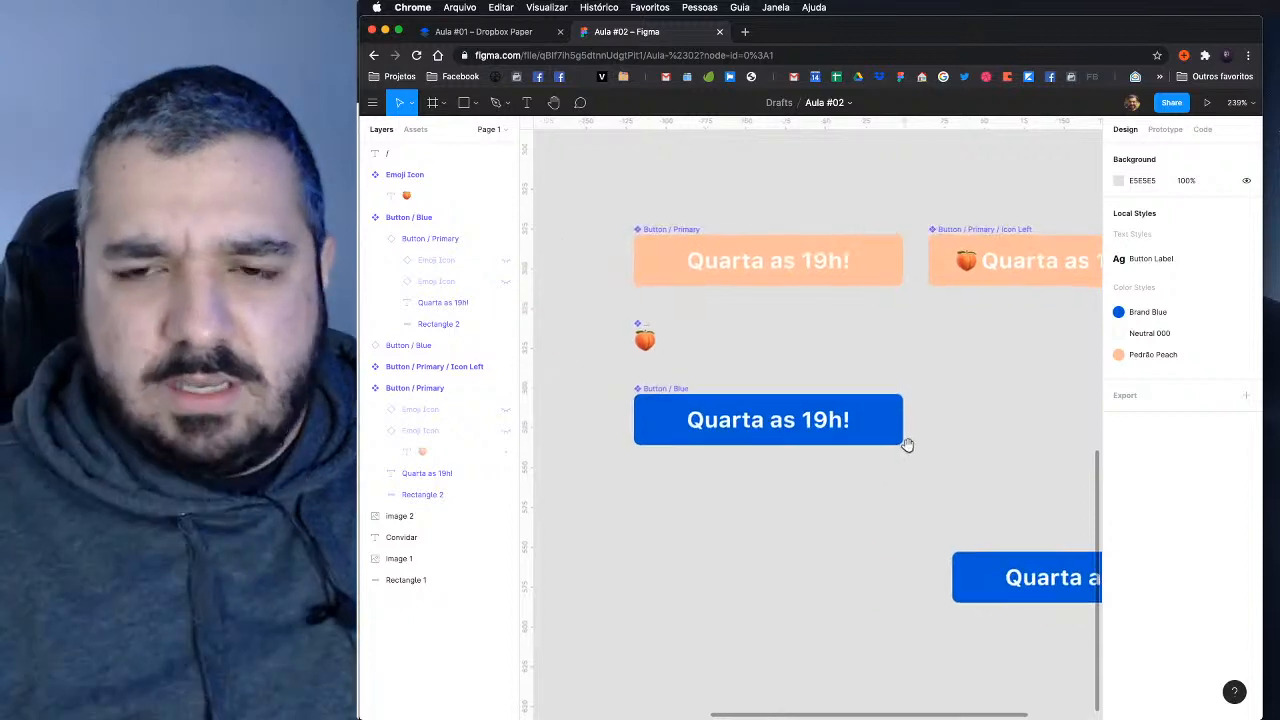
{"action": "left_click", "coordinate": [489, 33]}
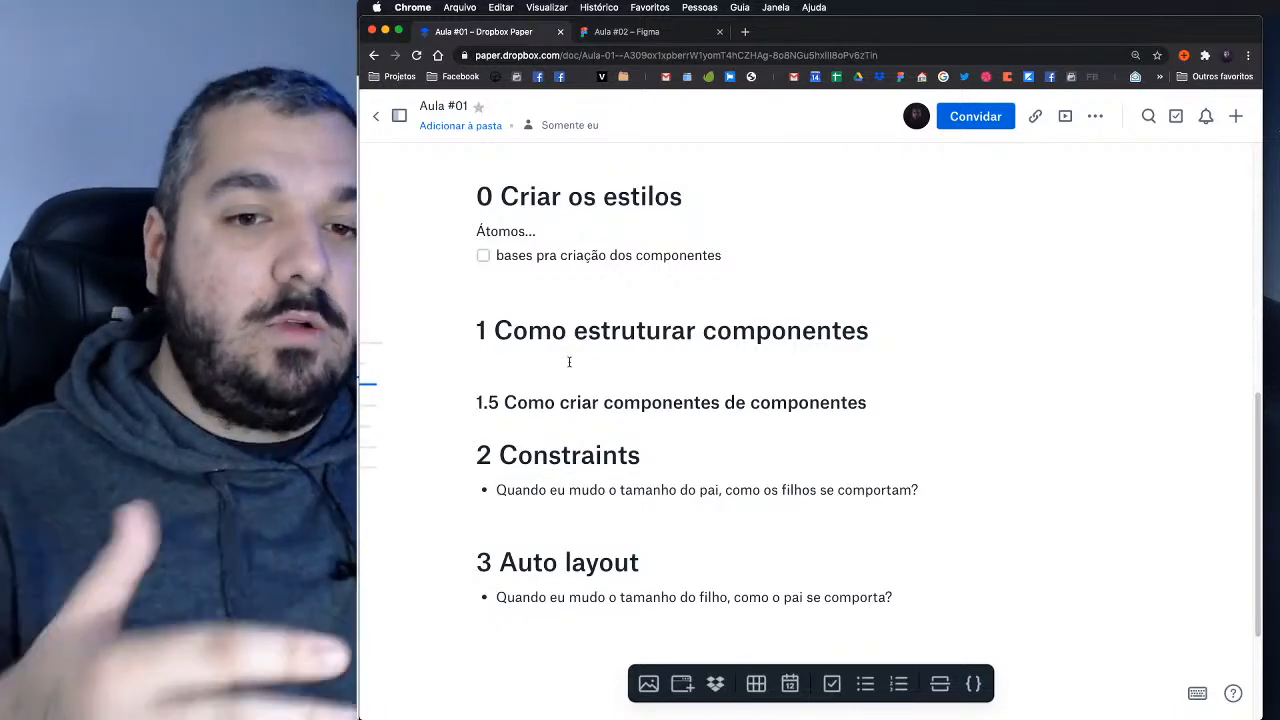
Step: Look over the remaining component, Constraints and Auto layout headings in the lesson notes and switch back to the Aula #02 Figma file
{"action": "scroll", "coordinate": [591, 360], "scroll_direction": "down", "scroll_amount": 2}
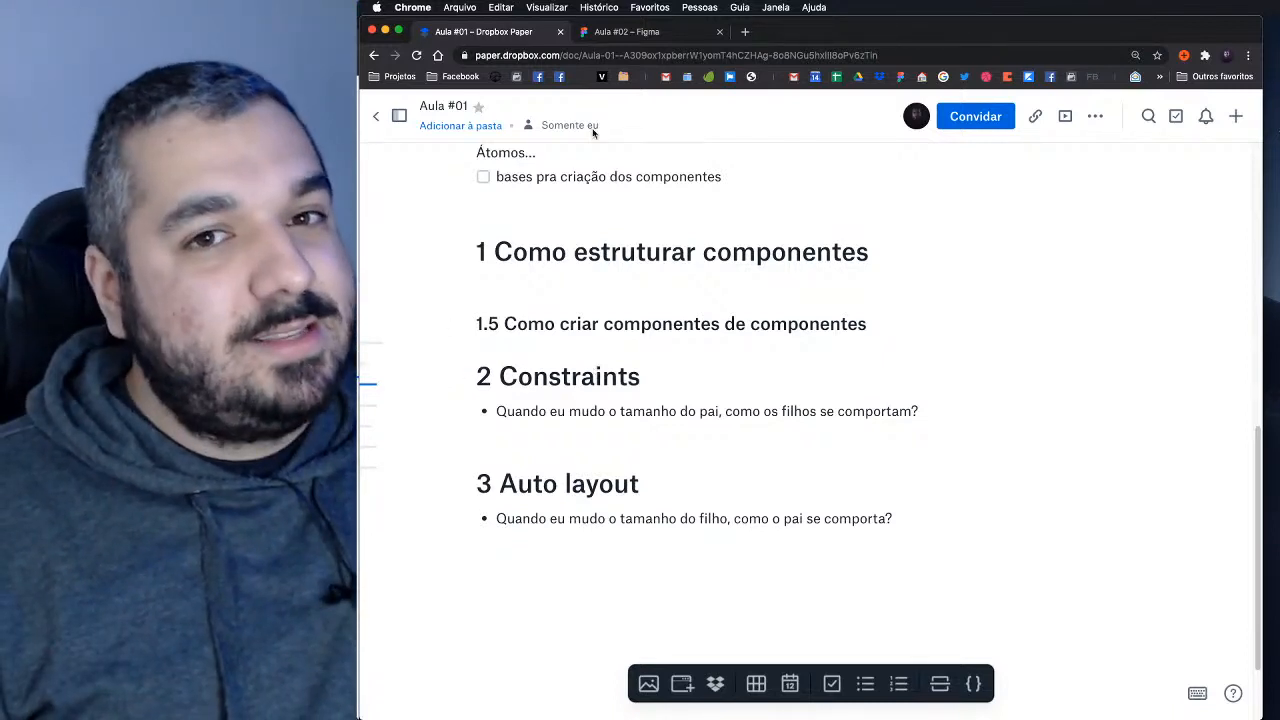
{"action": "left_click", "coordinate": [677, 32]}
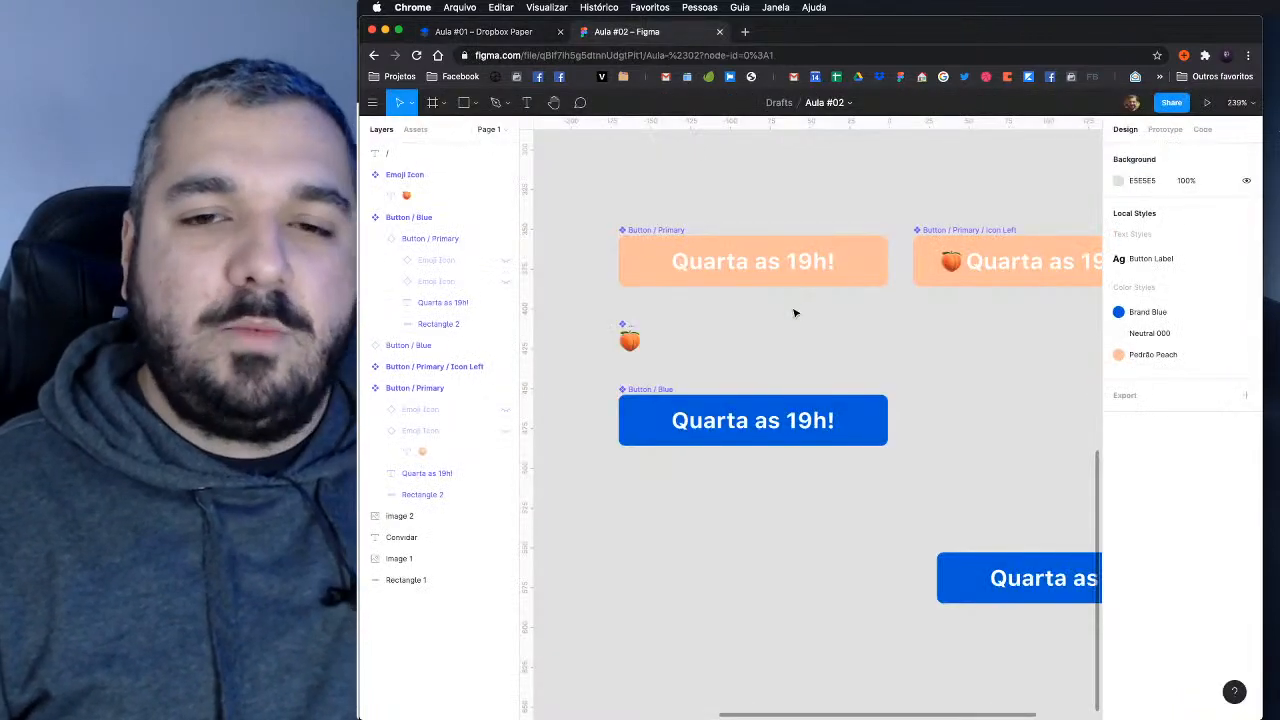
{"action": "scroll", "coordinate": [735, 329], "scroll_direction": "up", "scroll_amount": 3}
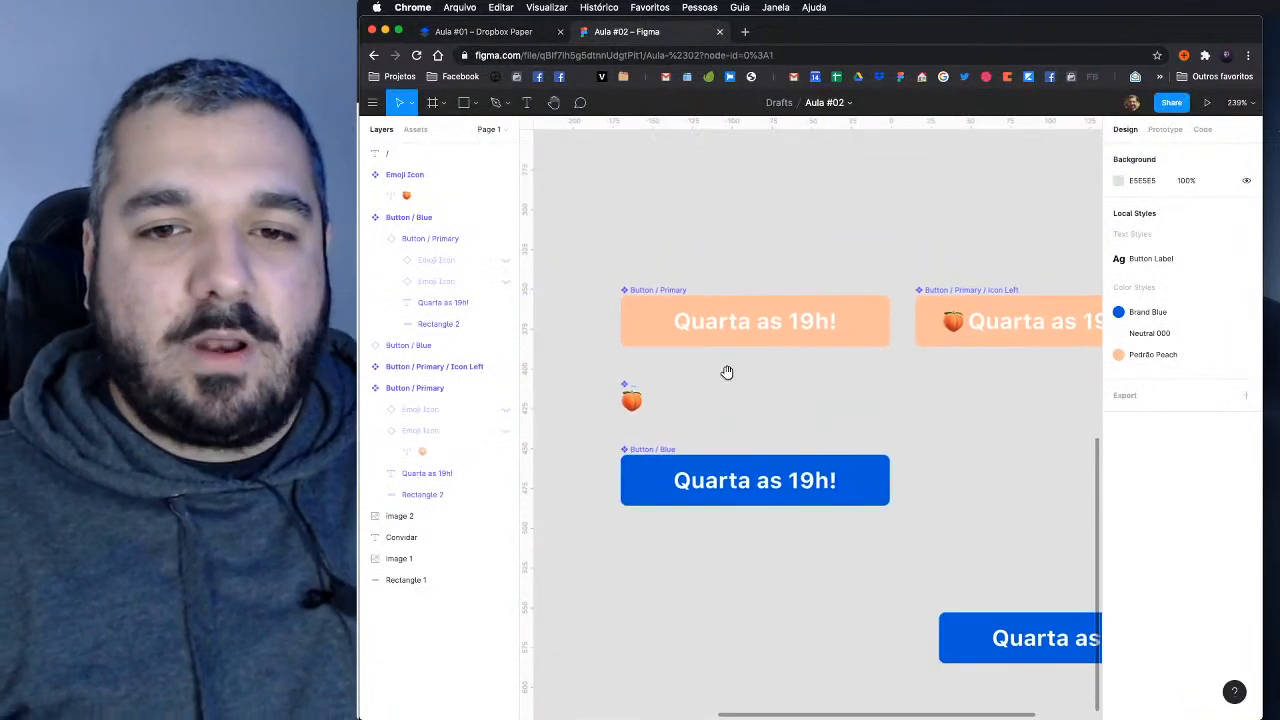
{"action": "scroll", "coordinate": [734, 349], "scroll_direction": "up", "scroll_amount": 2}
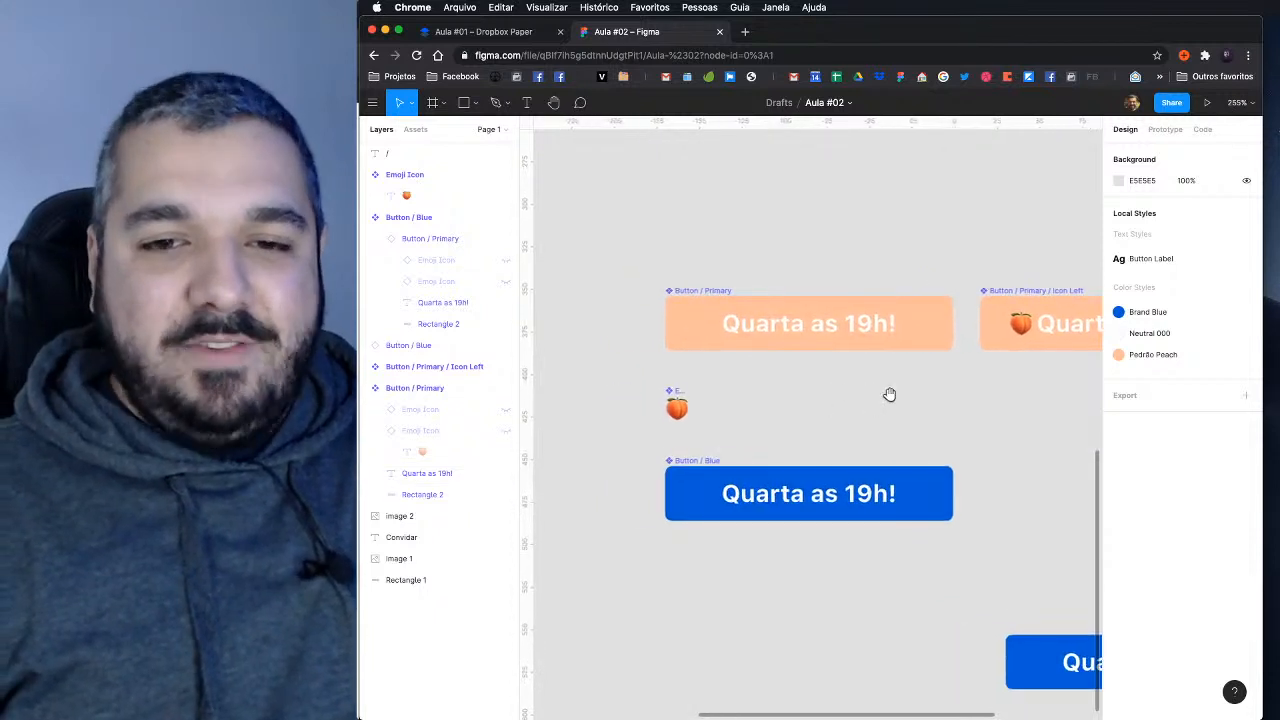
Step: Hide the interface, move Button / Primary up and place a copy of it directly above Button / Primary / Icon Left
{"action": "left_click", "coordinate": [762, 325]}
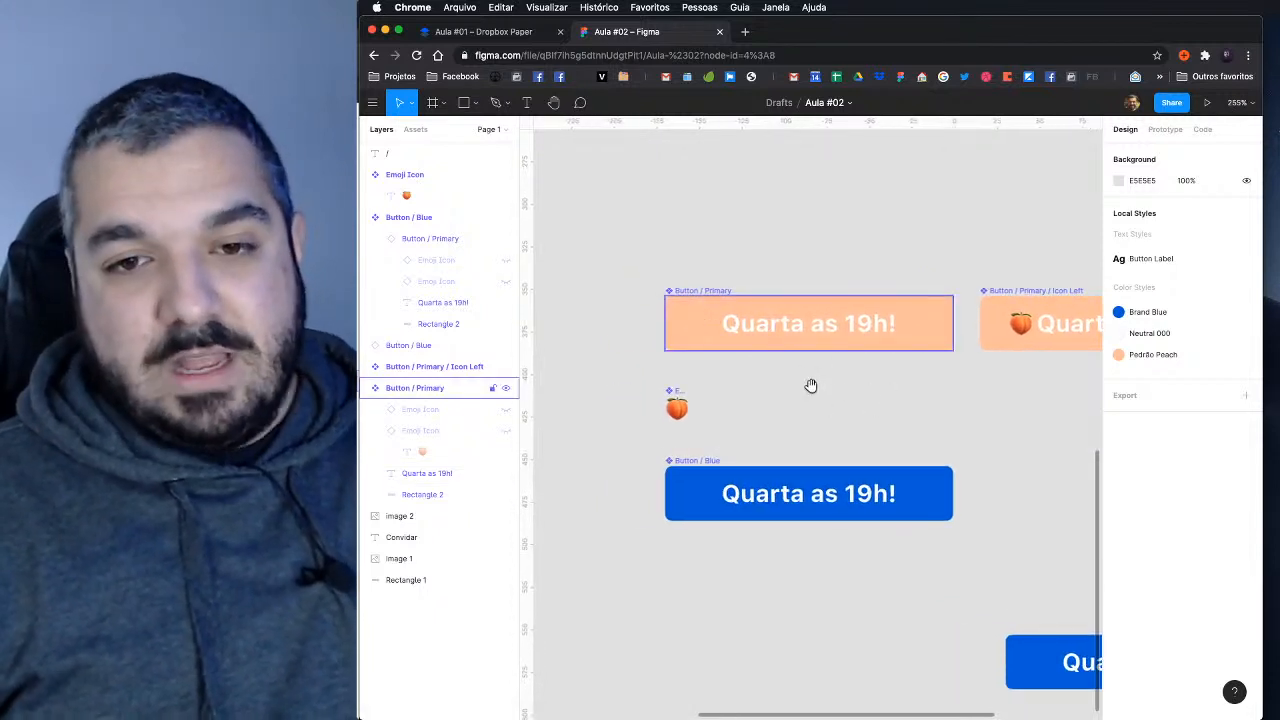
{"action": "left_click_drag", "start_coordinate": [802, 394], "coordinate": [755, 343]}
{"action": "scroll", "coordinate": [755, 343], "scroll_direction": "down", "scroll_amount": 3}
{"action": "key", "text": "super+backslash"}
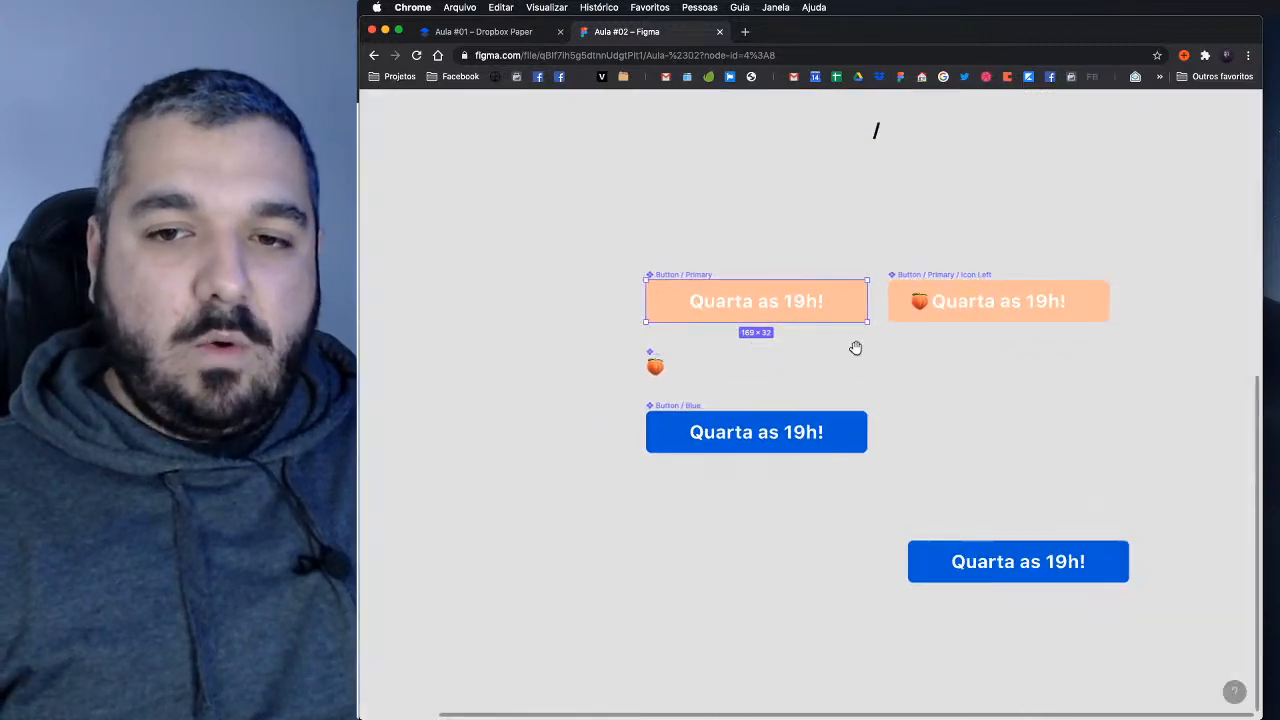
{"action": "left_click_drag", "start_coordinate": [854, 346], "coordinate": [771, 368]}
{"action": "left_click_drag", "start_coordinate": [708, 320], "coordinate": [902, 262]}
Step: Change the label of the copied Button / Primary instance to coletivohow.com.br
{"action": "double_click", "coordinate": [910, 250]}
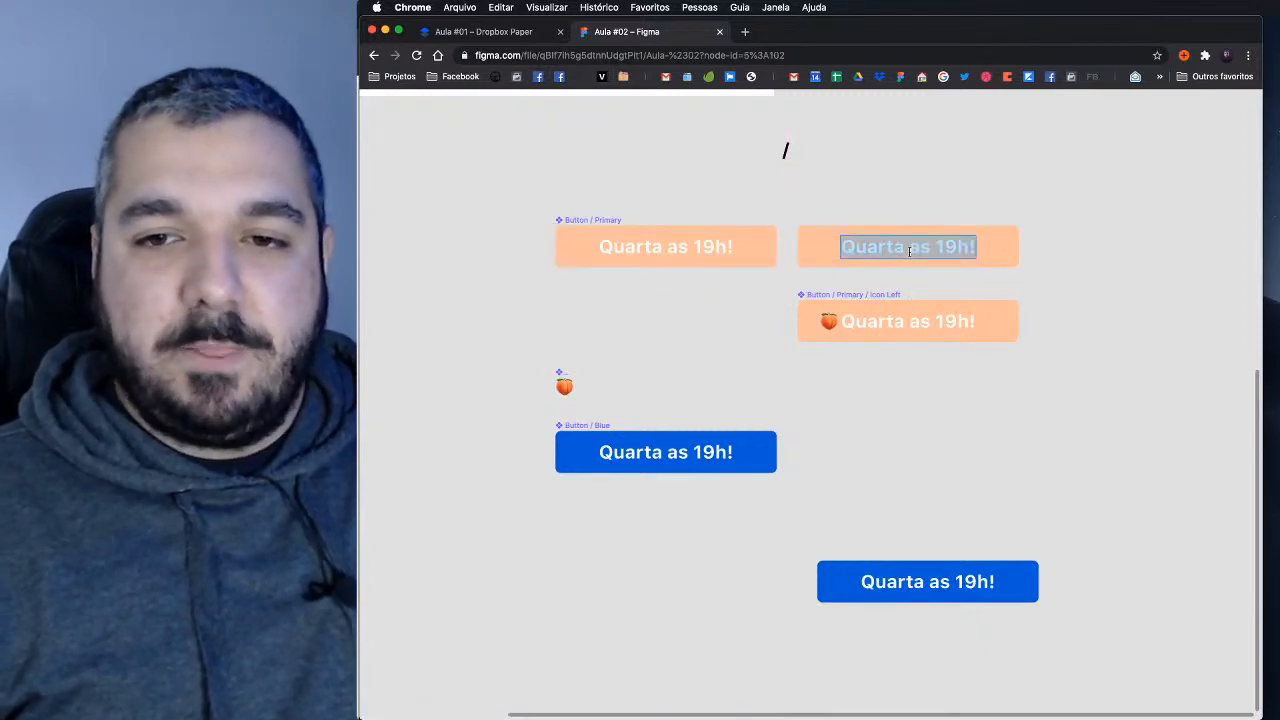
{"action": "type", "text": "c"}
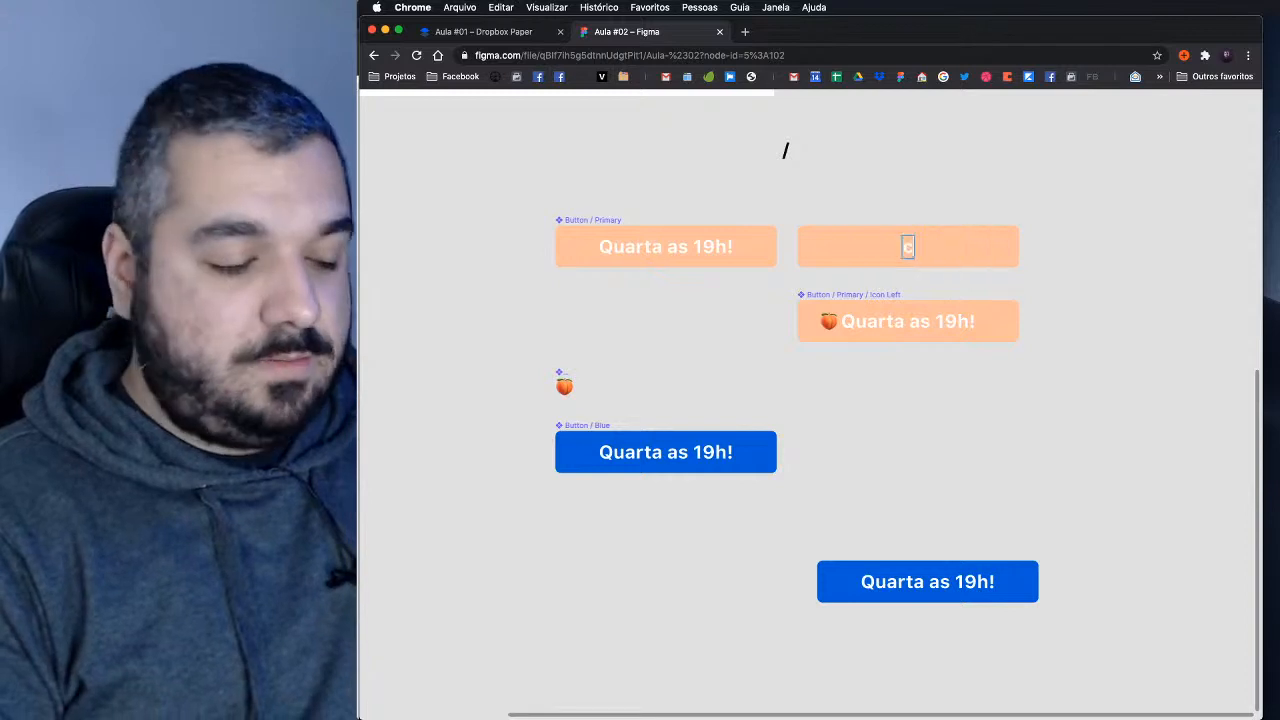
{"action": "type", "text": "oletivoh"}
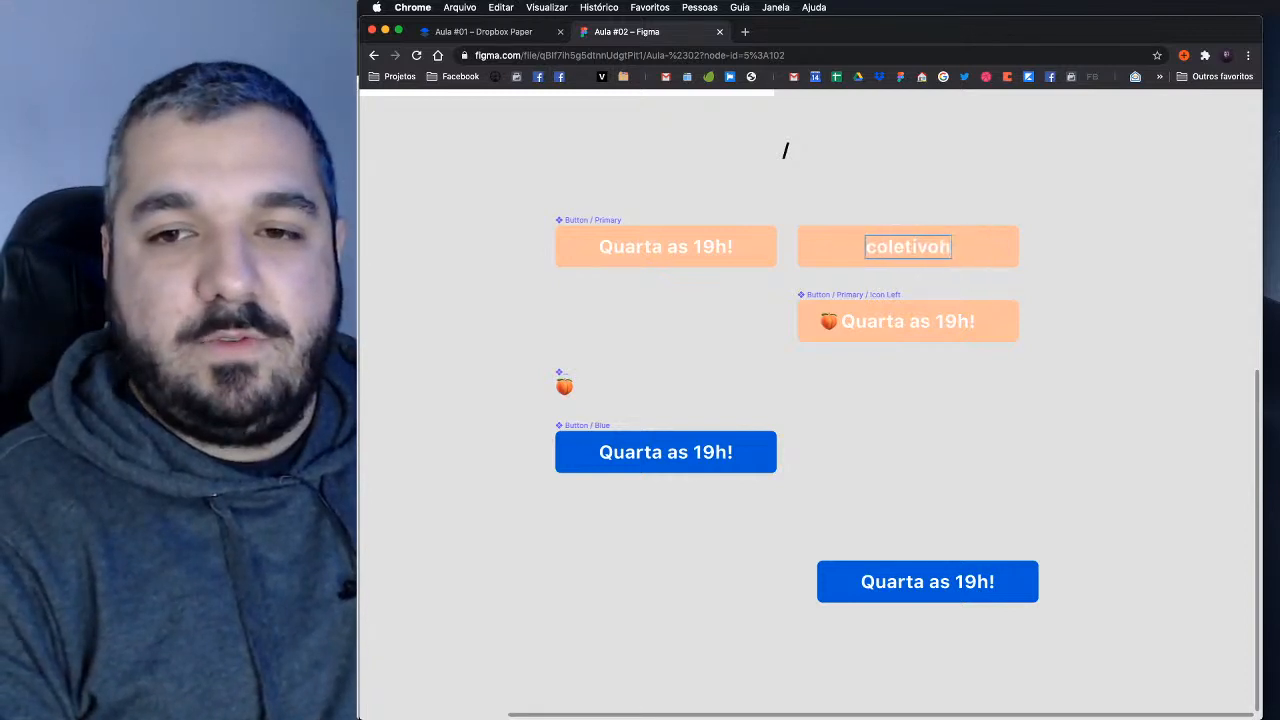
{"action": "type", "text": "ow.com.br"}
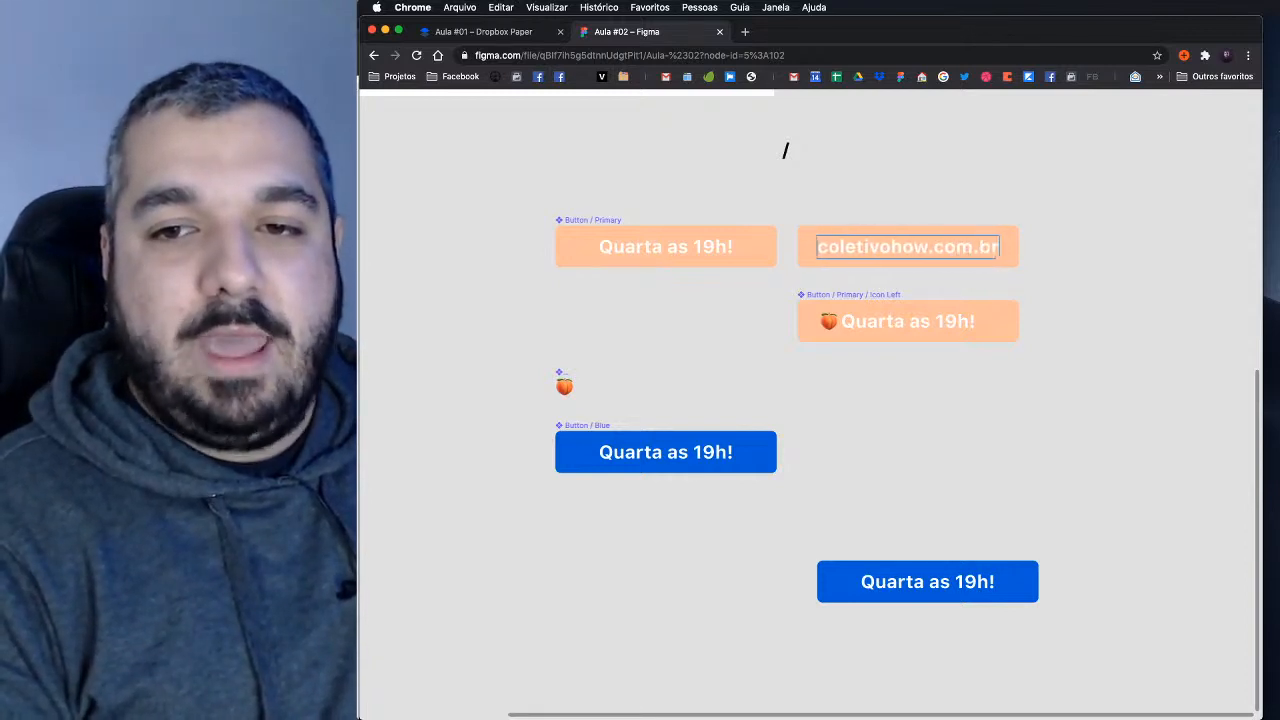
{"action": "left_click", "coordinate": [969, 200]}
{"action": "scroll", "coordinate": [951, 240], "scroll_direction": "up", "scroll_amount": 2}
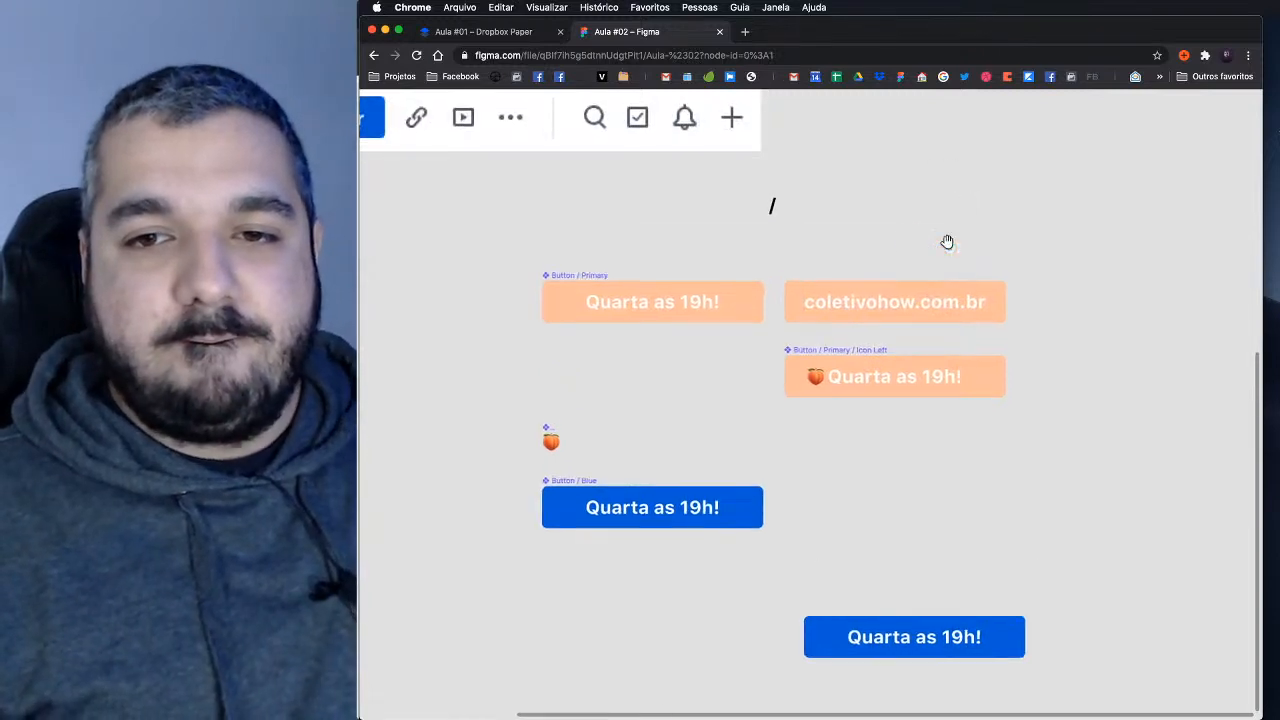
Step: Check the lesson notes briefly and draw a frame about 297 × 220 in the empty canvas area above the buttons
{"action": "left_click", "coordinate": [510, 33]}
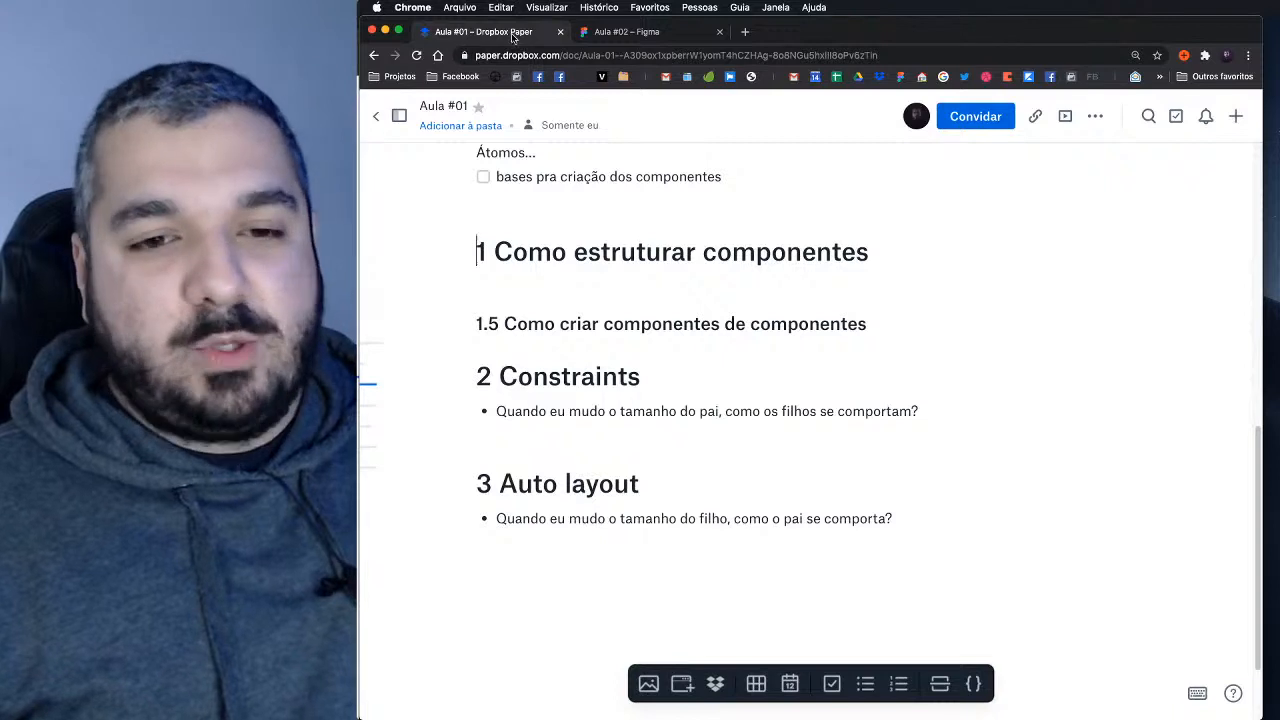
{"action": "left_click", "coordinate": [628, 33]}
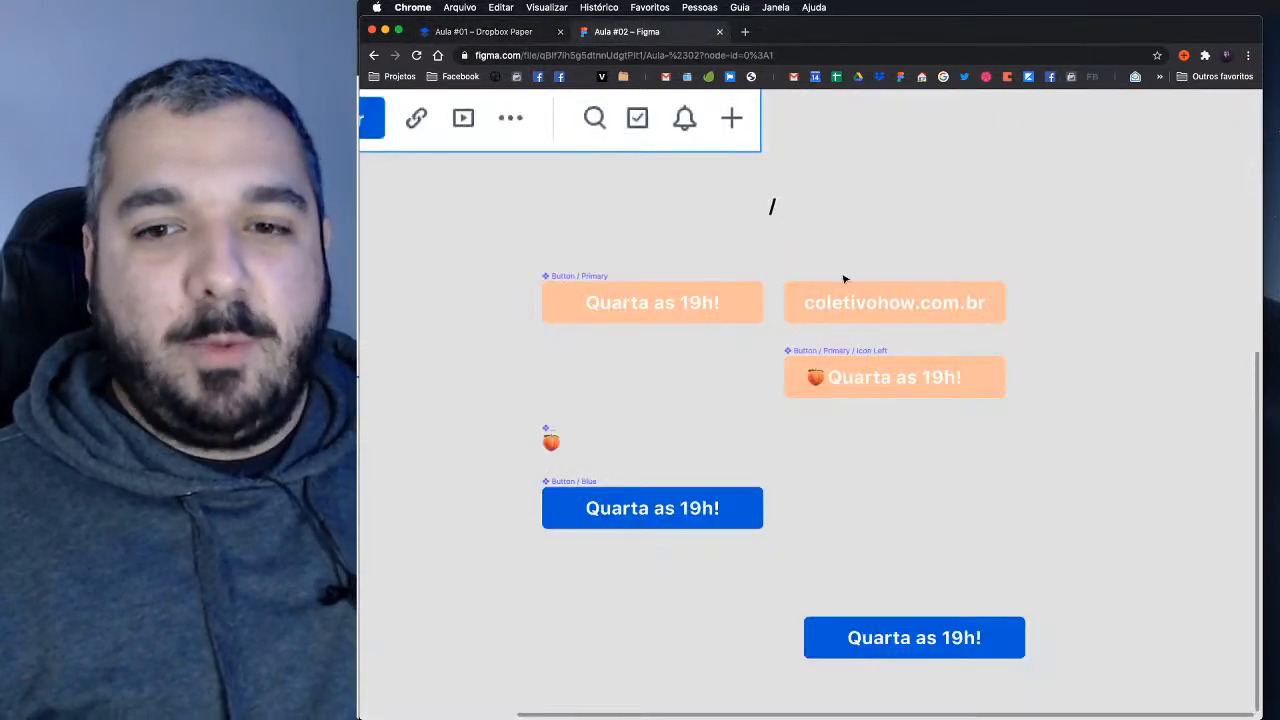
{"action": "left_click_drag", "start_coordinate": [866, 257], "coordinate": [824, 377]}
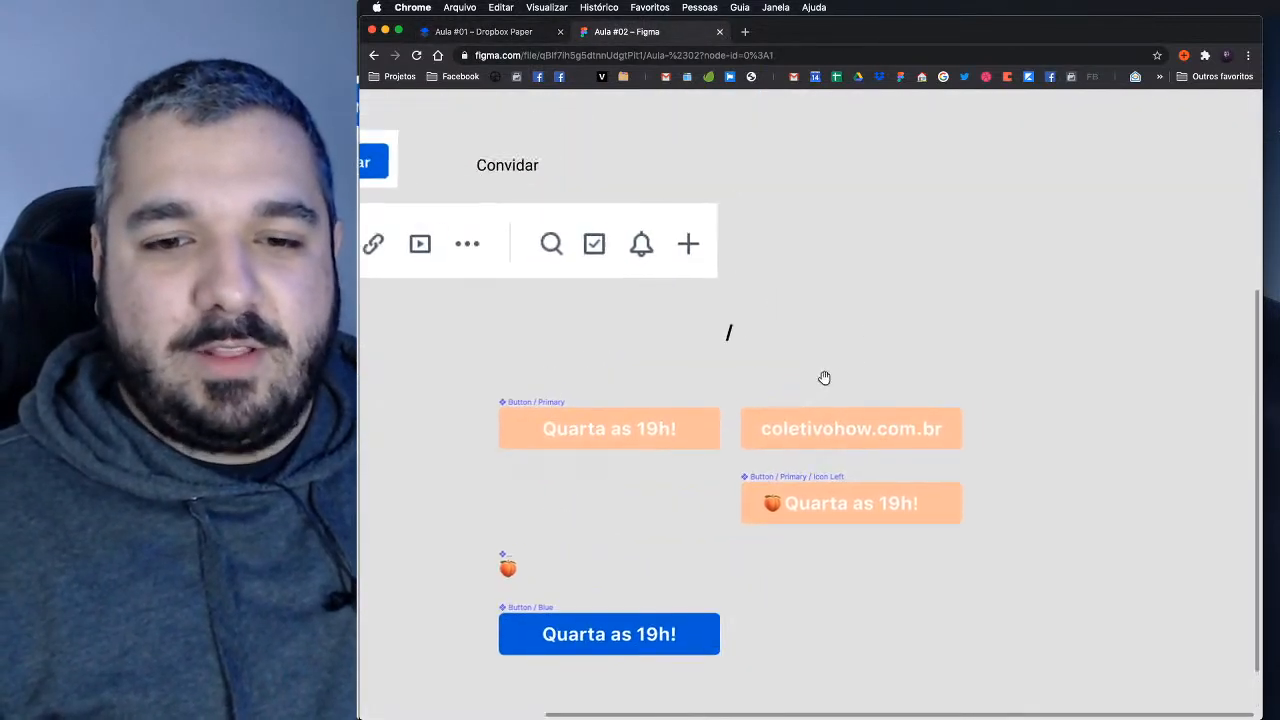
{"action": "scroll", "coordinate": [830, 368], "scroll_direction": "down", "scroll_amount": 5, "text": "ctrl"}
{"action": "scroll", "coordinate": [750, 370], "scroll_direction": "right", "scroll_amount": 3}
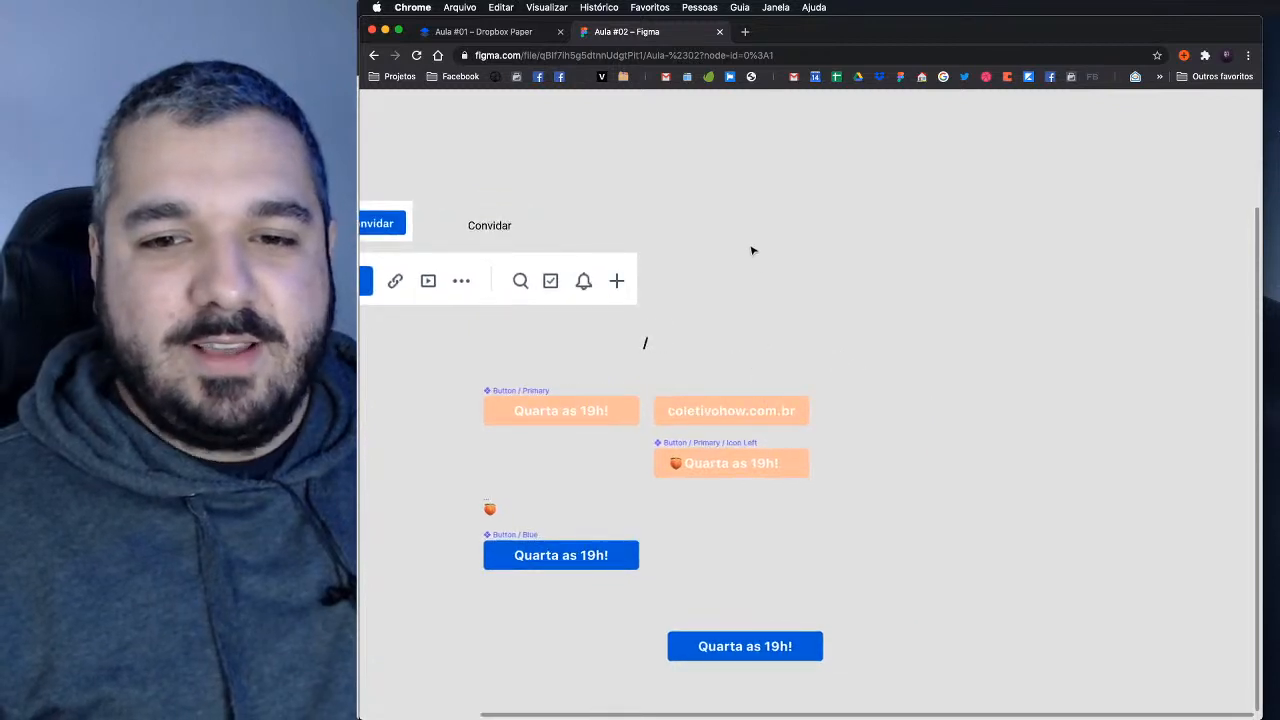
{"action": "left_click_drag", "start_coordinate": [698, 167], "coordinate": [971, 369]}
Step: Move the main Button / Primary component below the new frame, to the right of the coletivohow.com.br instance
{"action": "left_click_drag", "start_coordinate": [808, 297], "coordinate": [827, 369]}
{"action": "left_click_drag", "start_coordinate": [585, 514], "coordinate": [944, 550]}
{"action": "scroll", "coordinate": [646, 526], "scroll_direction": "left", "scroll_amount": 5}
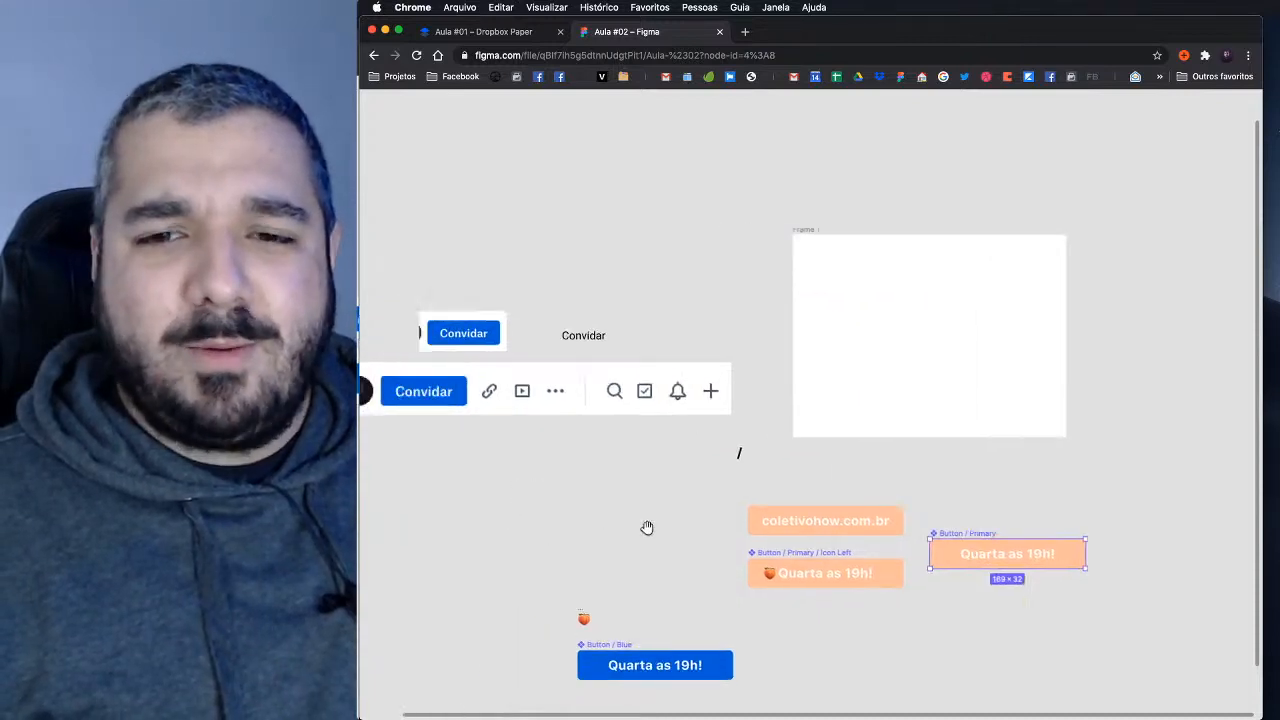
Step: Try to convert the peach Emoji Icon with Outline Stroke, and undo the conversion
{"action": "scroll", "coordinate": [678, 522], "scroll_direction": "right", "scroll_amount": 3}
{"action": "scroll", "coordinate": [734, 480], "scroll_direction": "down", "scroll_amount": 3}
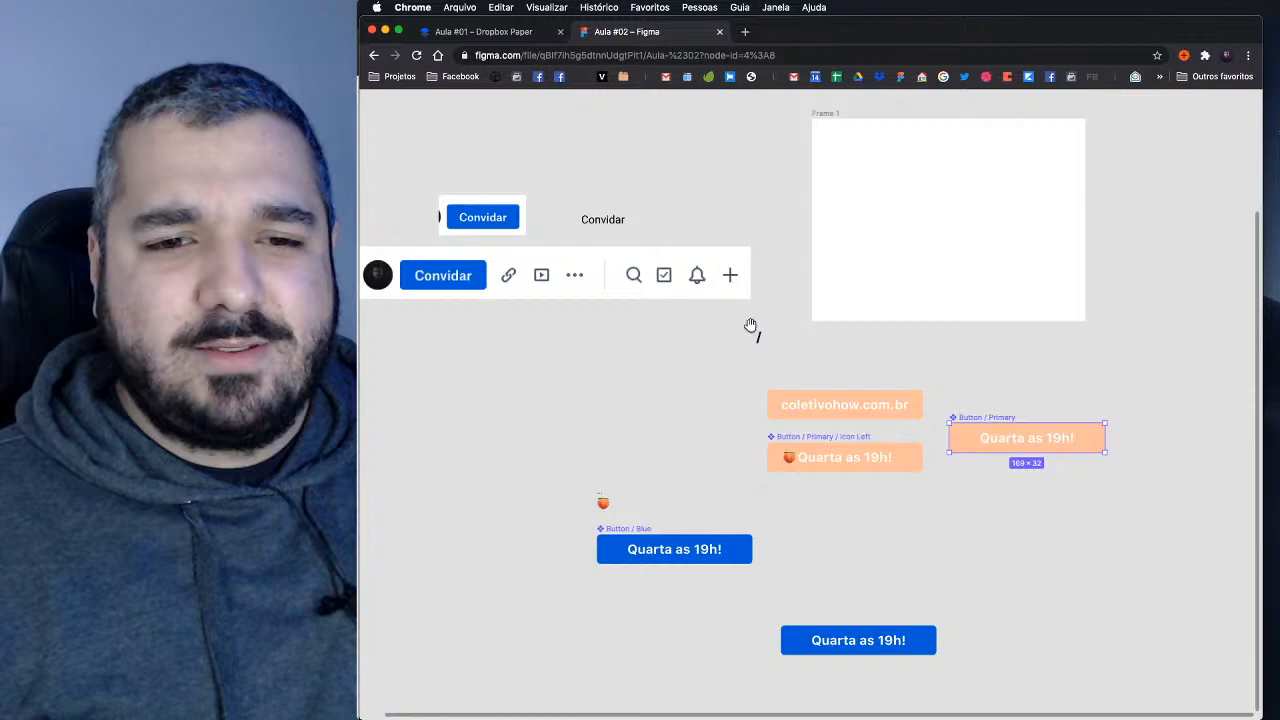
{"action": "scroll", "coordinate": [593, 510], "scroll_direction": "up", "scroll_amount": 2, "text": "ctrl"}
{"action": "scroll", "coordinate": [593, 510], "scroll_direction": "up", "scroll_amount": 2, "text": "ctrl"}
{"action": "left_click", "coordinate": [612, 504]}
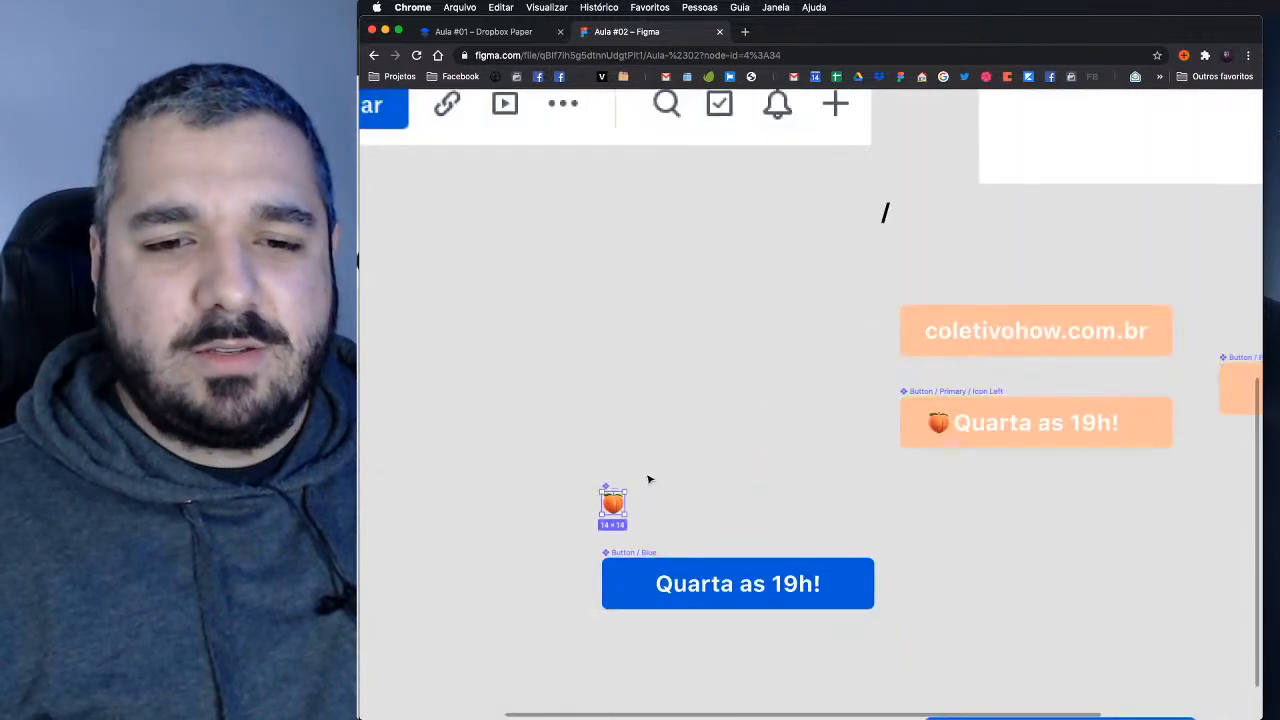
{"action": "scroll", "coordinate": [614, 506], "scroll_direction": "up", "scroll_amount": 5, "text": "ctrl"}
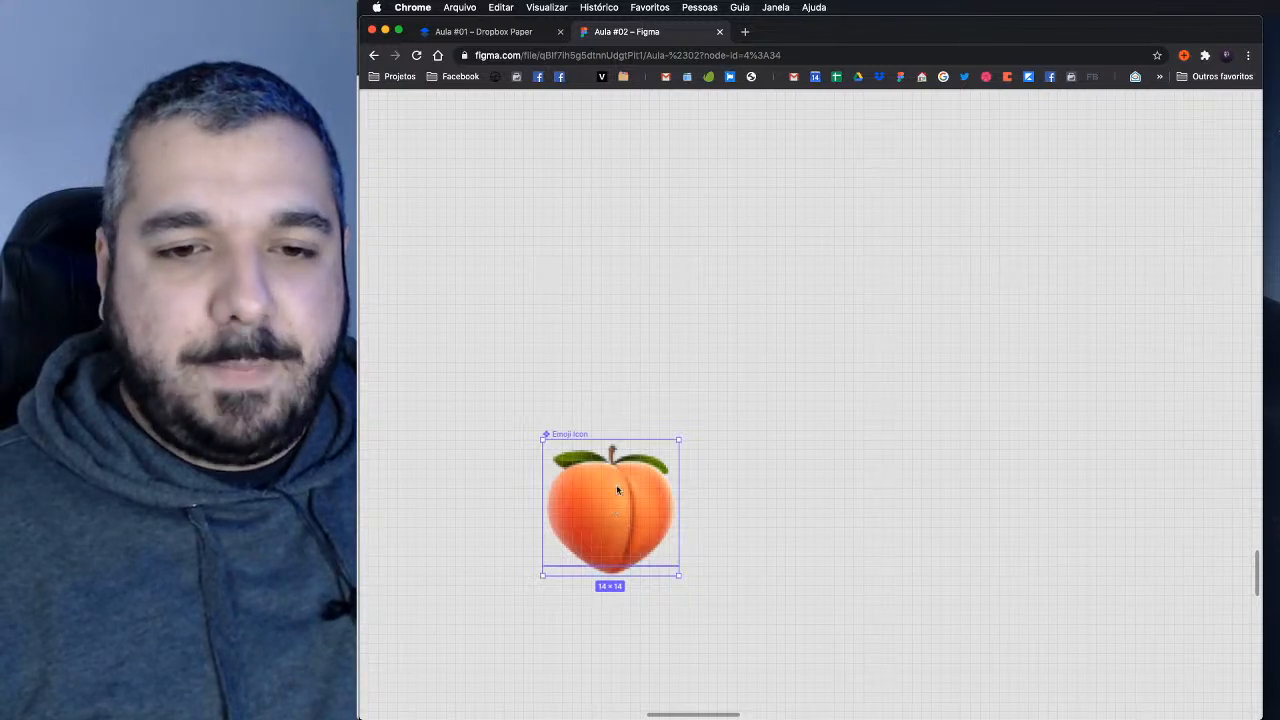
{"action": "key", "text": "super+backslash"}
{"action": "right_click", "coordinate": [616, 495]}
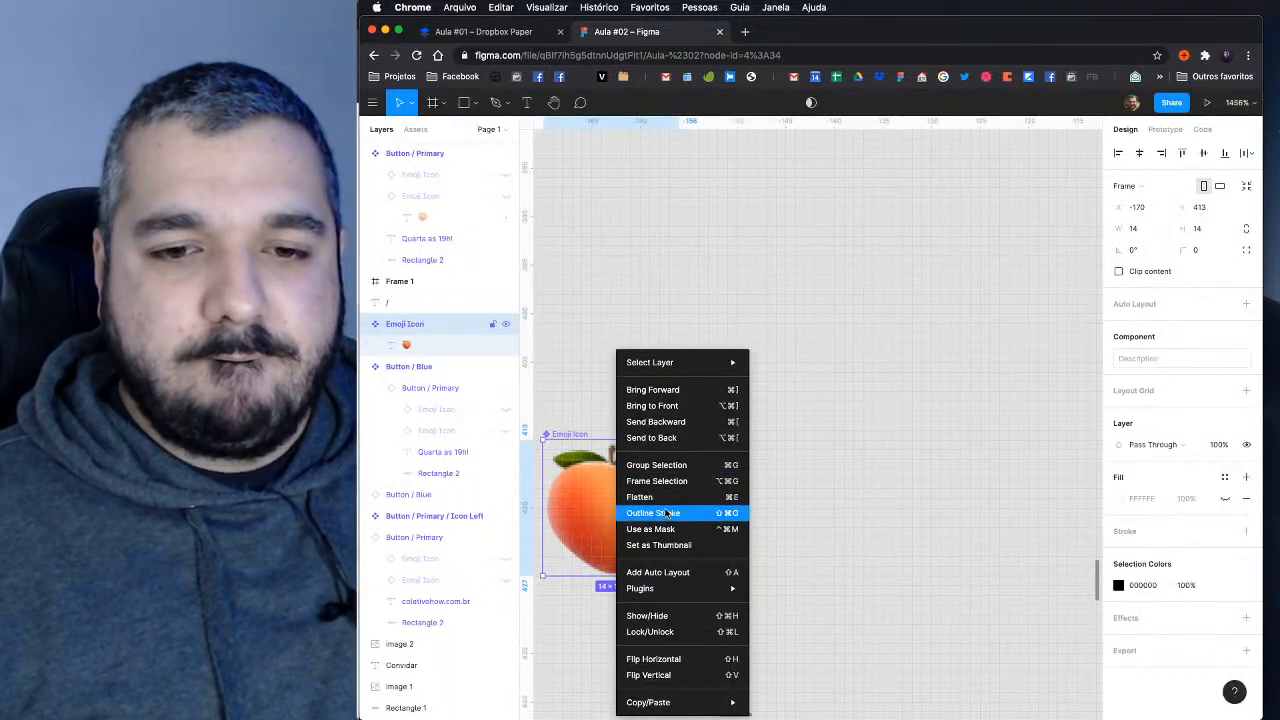
{"action": "left_click", "coordinate": [664, 514]}
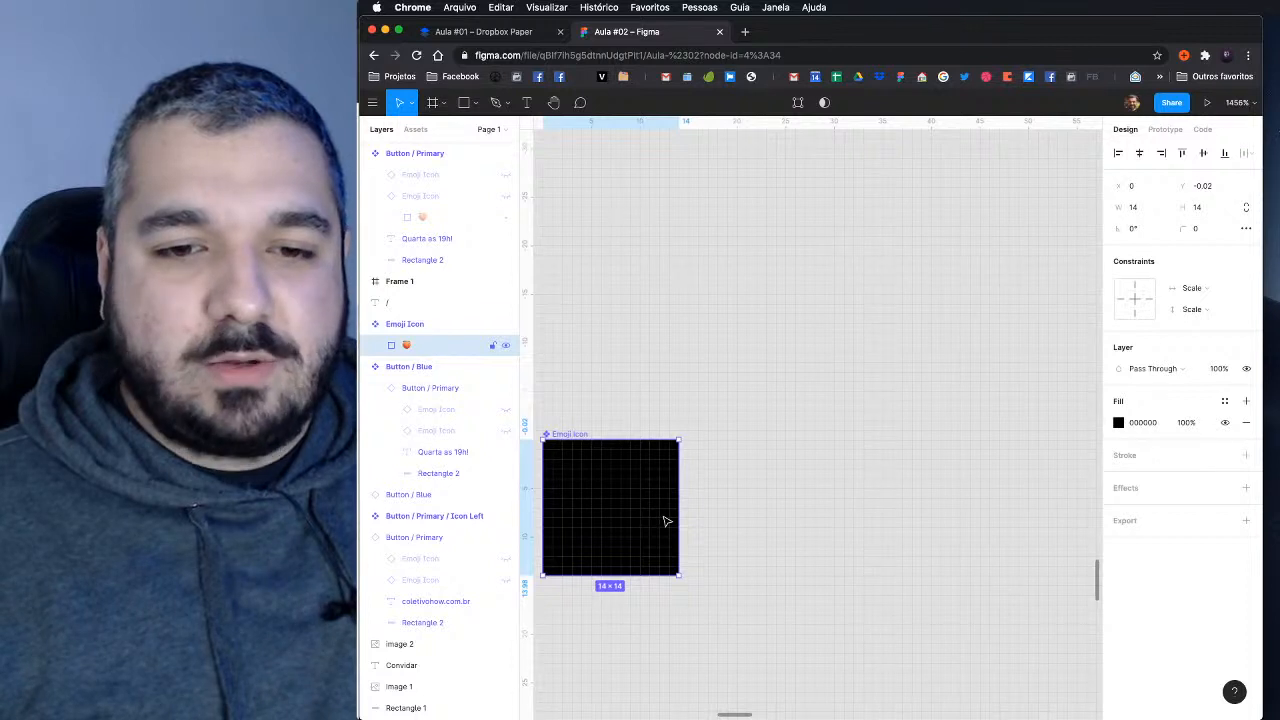
{"action": "key", "text": "super+z"}
{"action": "scroll", "coordinate": [697, 387], "scroll_direction": "down", "scroll_amount": 6}
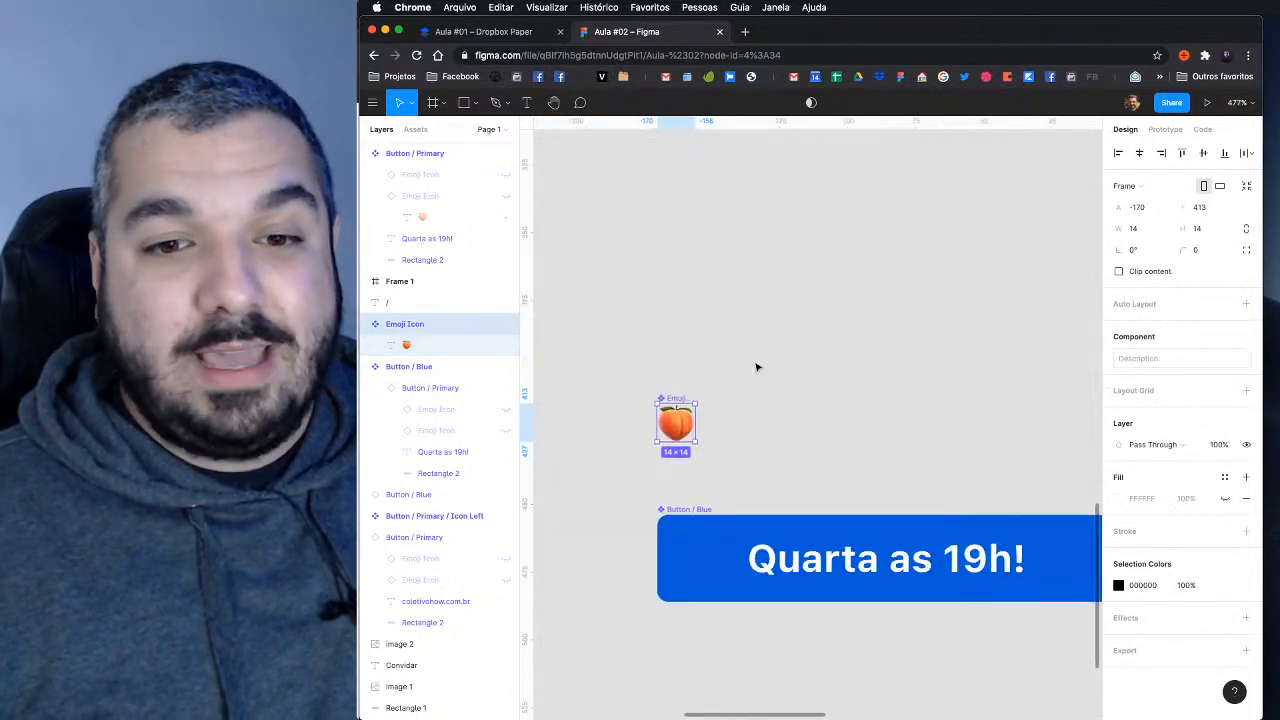
{"action": "left_click", "coordinate": [757, 367]}
Step: Draw a rectangle about 154 × 126 inside Frame 1 and show the interface with its properties
{"action": "scroll", "coordinate": [762, 364], "scroll_direction": "down", "scroll_amount": 2}
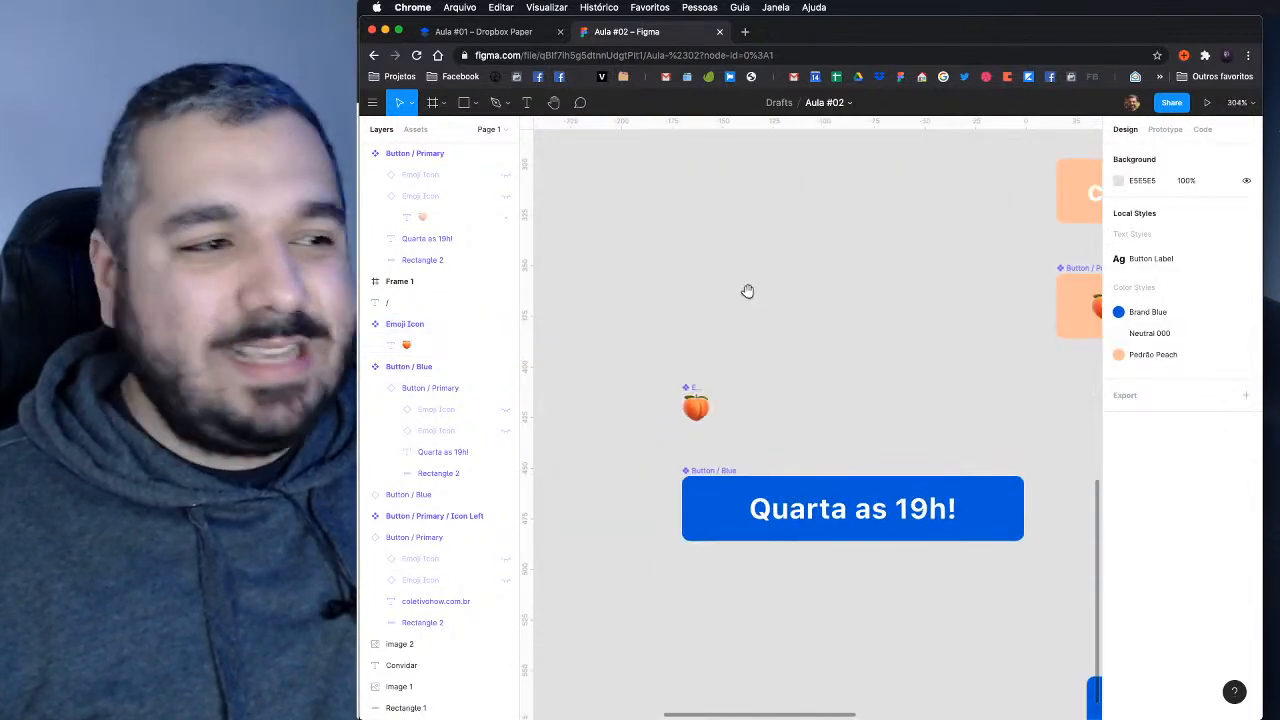
{"action": "scroll", "coordinate": [774, 460], "scroll_direction": "up", "scroll_amount": 10}
{"action": "scroll", "coordinate": [842, 470], "scroll_direction": "down", "scroll_amount": 3}
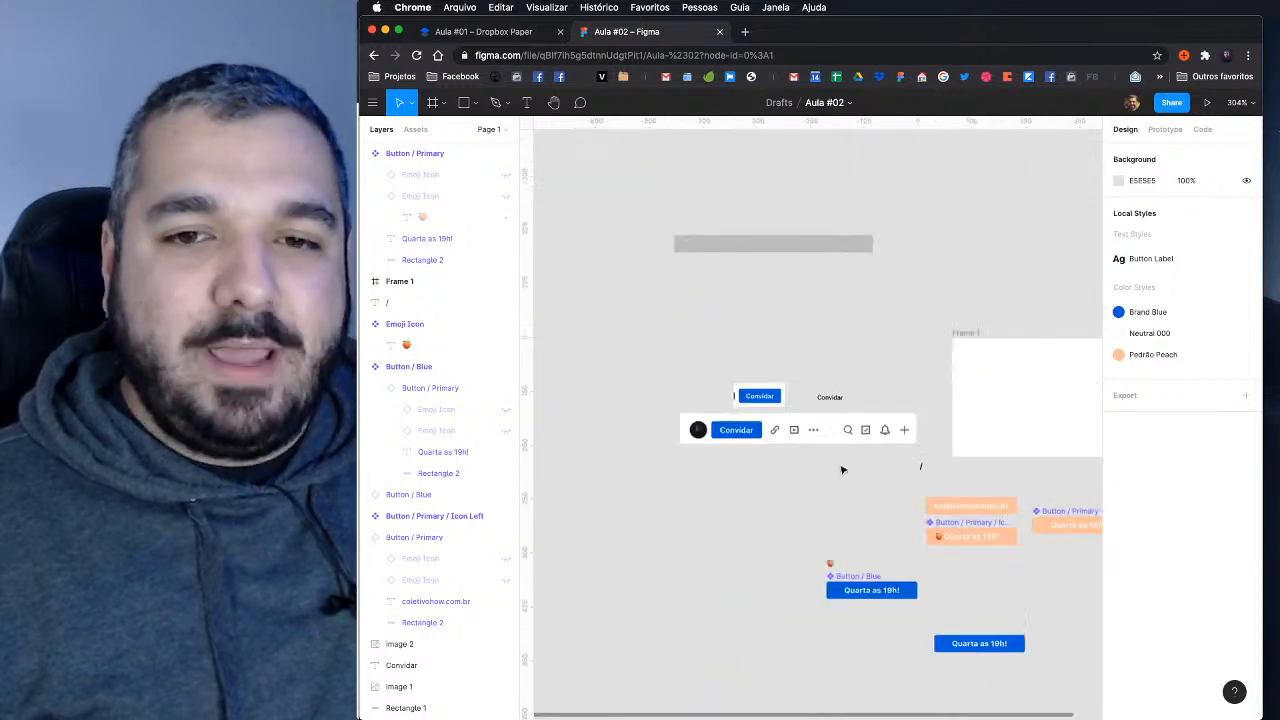
{"action": "scroll", "coordinate": [837, 483], "scroll_direction": "up", "scroll_amount": 2}
{"action": "left_click_drag", "start_coordinate": [883, 479], "coordinate": [683, 494]}
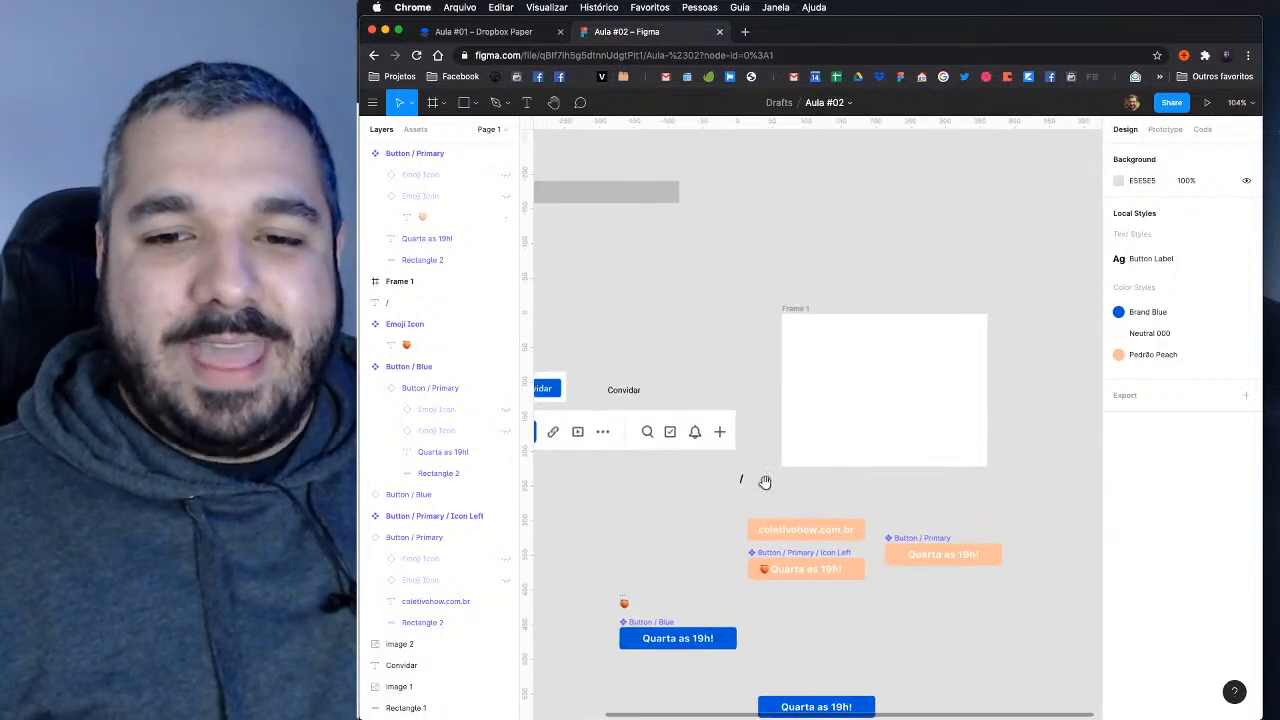
{"action": "scroll", "coordinate": [764, 482], "scroll_direction": "right", "scroll_amount": 3}
{"action": "scroll", "coordinate": [750, 418], "scroll_direction": "up", "scroll_amount": 3}
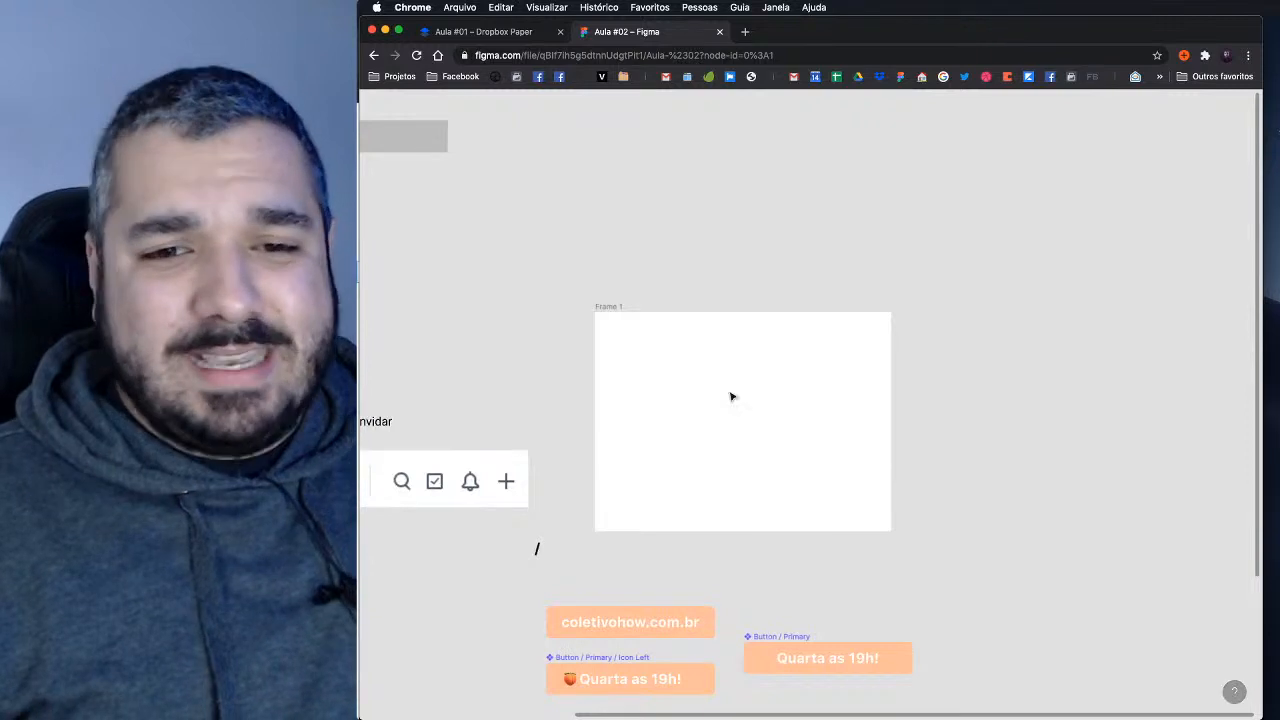
{"action": "scroll", "coordinate": [736, 394], "scroll_direction": "left", "scroll_amount": 2}
{"action": "scroll", "coordinate": [760, 390], "scroll_direction": "up", "scroll_amount": 2}
{"action": "key", "text": "super+z"}
{"action": "left_click_drag", "start_coordinate": [895, 465], "coordinate": [903, 466]}
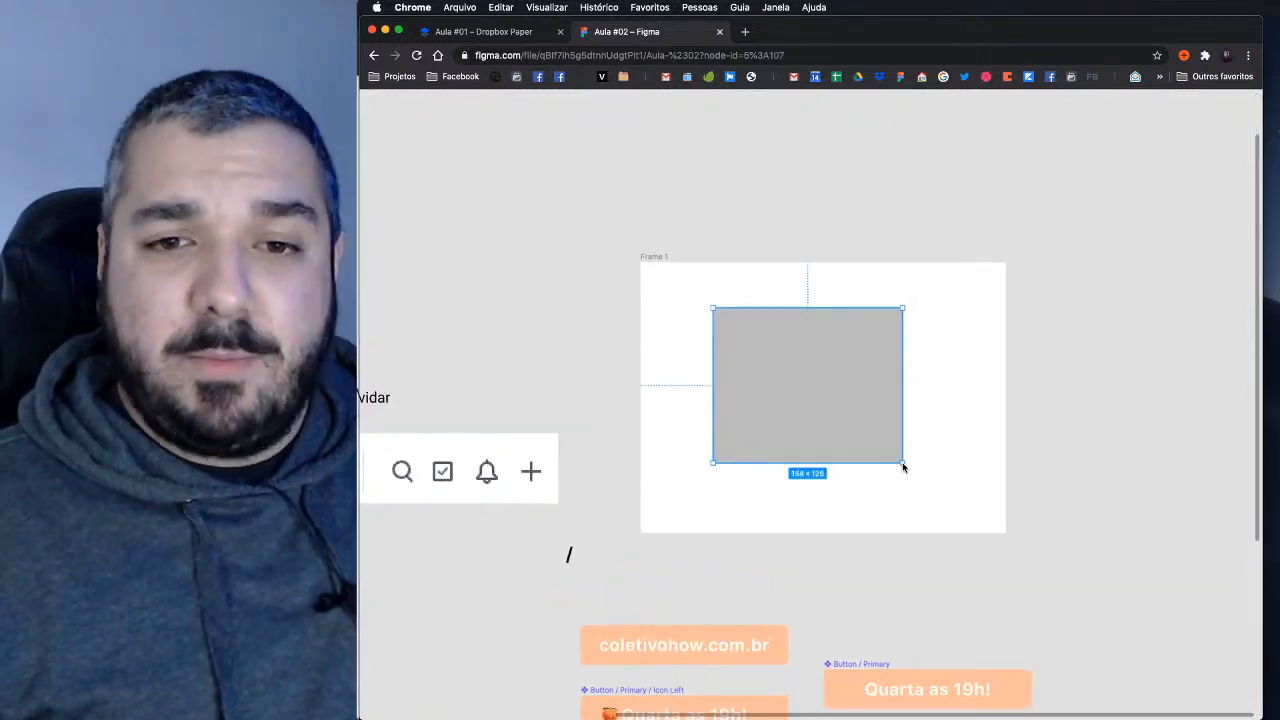
{"action": "key", "text": "super+backslash"}
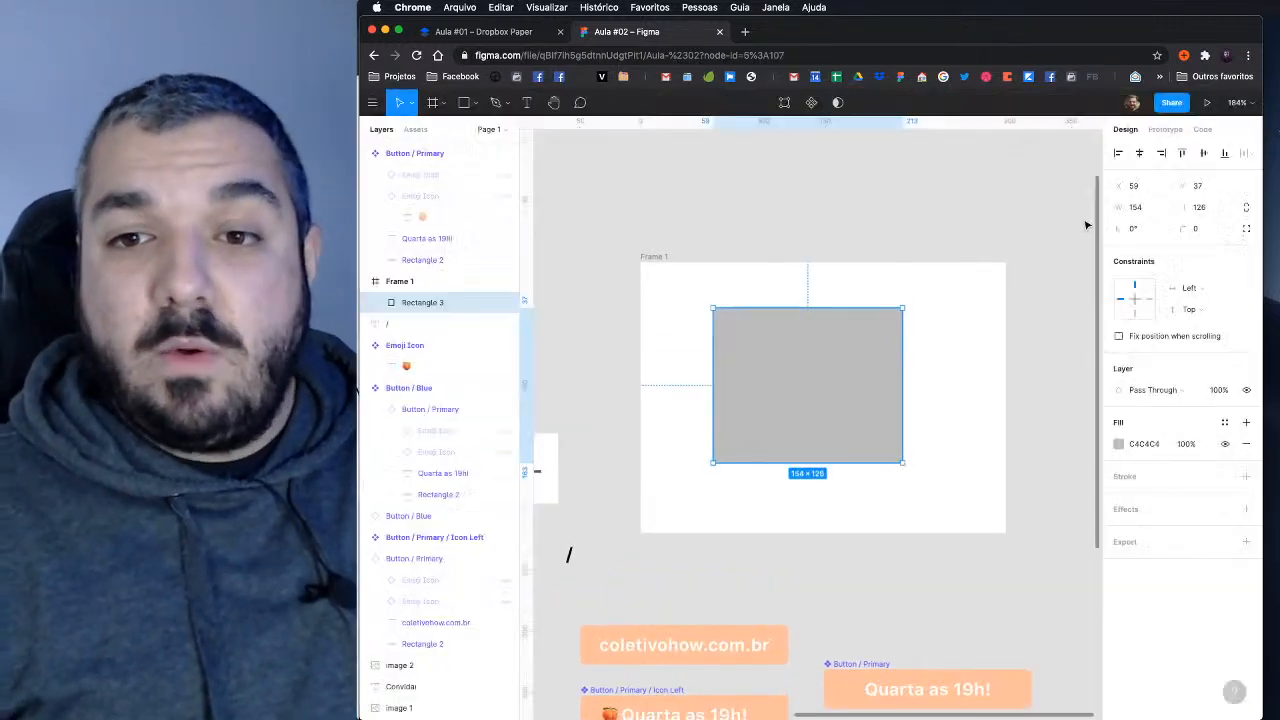
Step: Center the gray rectangle horizontally and vertically in Frame 1 and widen it equally on both sides
{"action": "left_click", "coordinate": [1139, 153]}
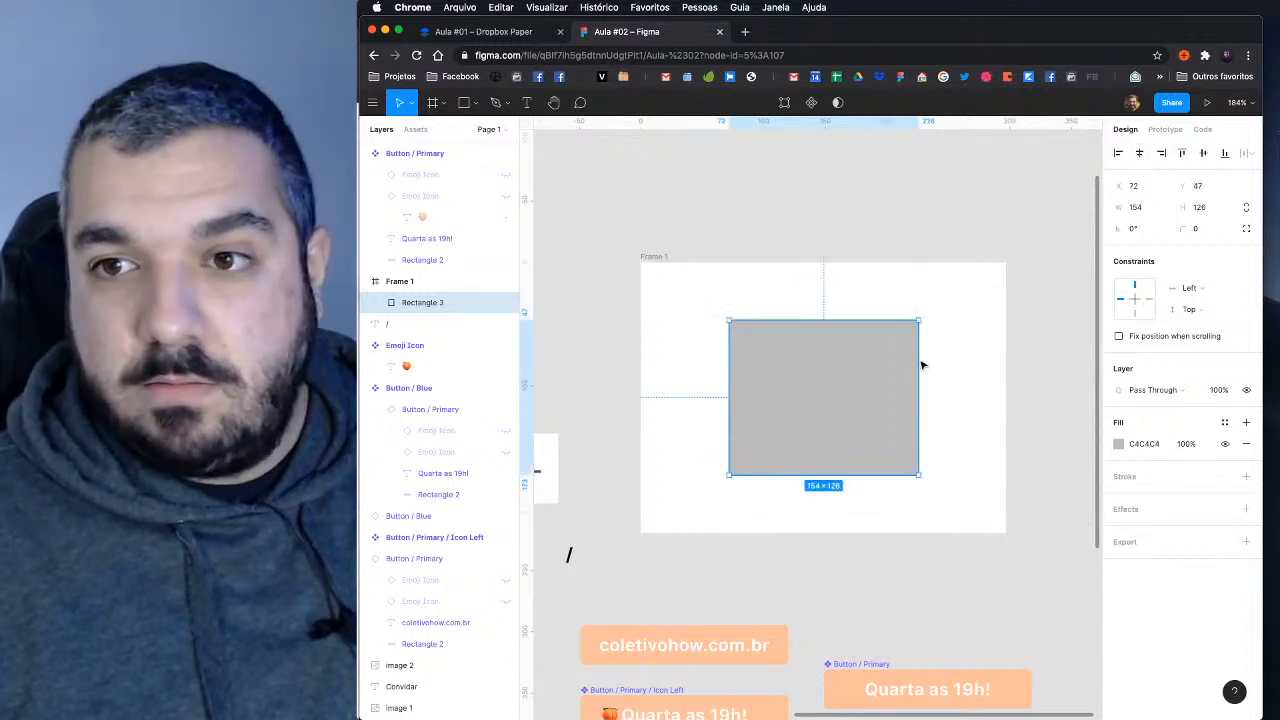
{"action": "left_click_drag", "start_coordinate": [921, 363], "coordinate": [974, 361]}
{"action": "left_click", "coordinate": [913, 290]}
Step: Duplicate Frame 1 together with its rectangle and place the copy beside the original at X 436
{"action": "scroll", "coordinate": [912, 289], "scroll_direction": "down", "scroll_amount": 3}
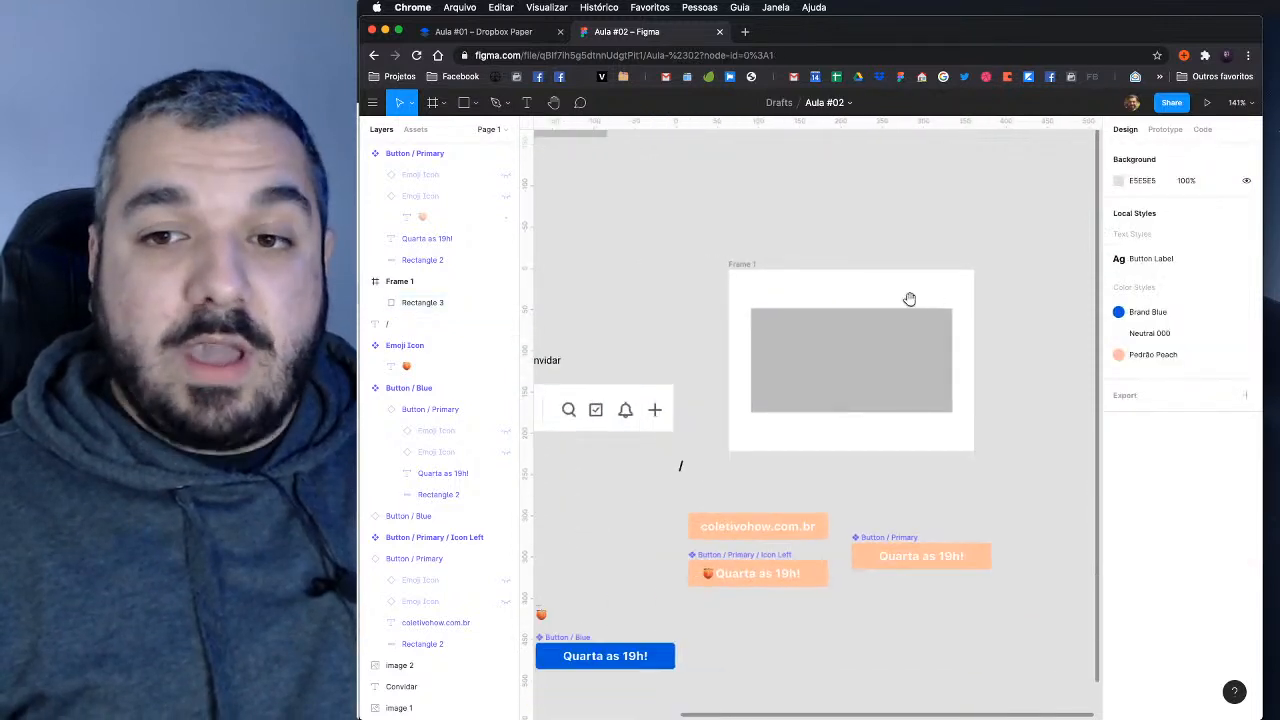
{"action": "left_click_drag", "start_coordinate": [909, 297], "coordinate": [795, 311]}
{"action": "left_click", "coordinate": [617, 279]}
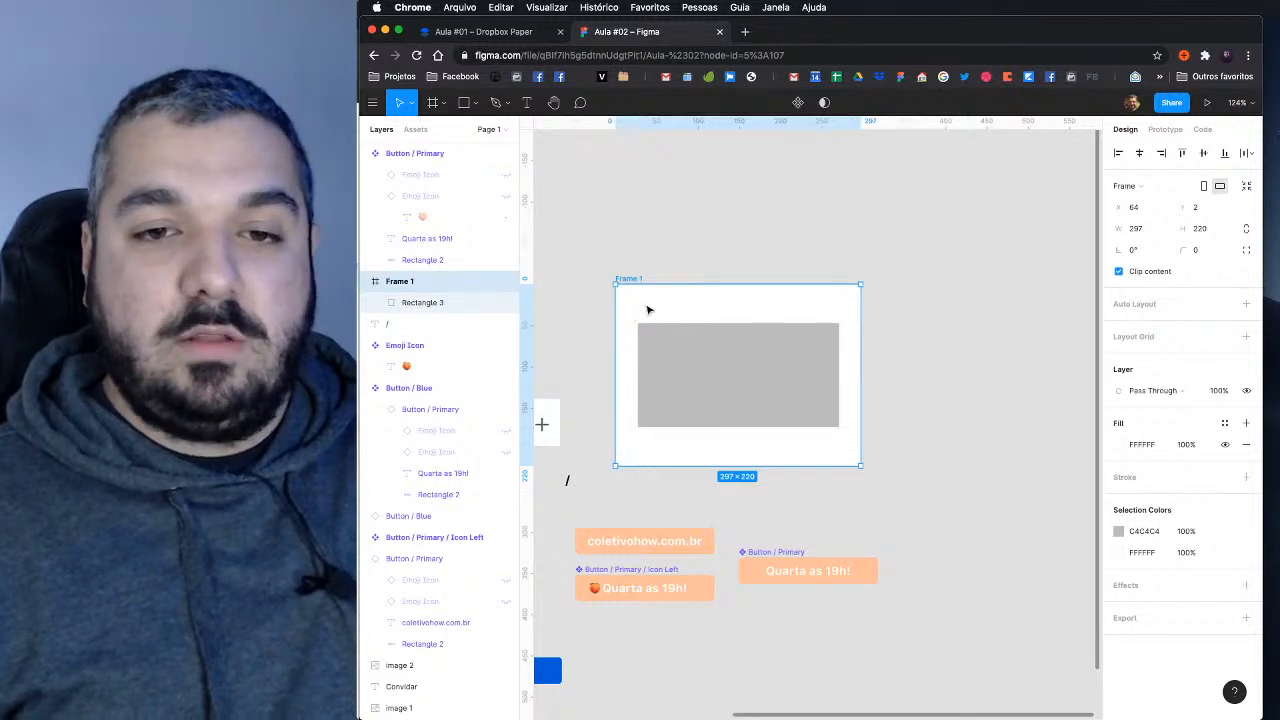
{"action": "key", "text": "super+d"}
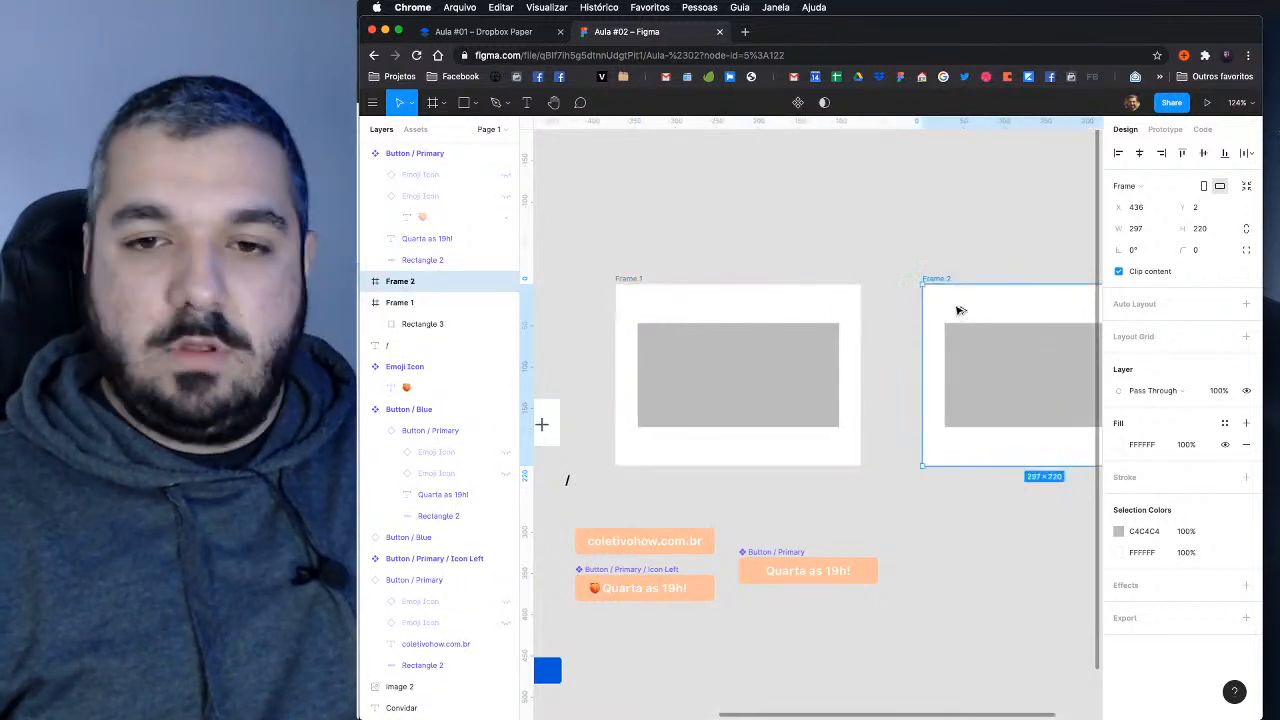
Step: Try widening Frame 2 to about 419 to test how its rectangle behaves, and undo the resize
{"action": "left_click_drag", "start_coordinate": [940, 249], "coordinate": [743, 251]}
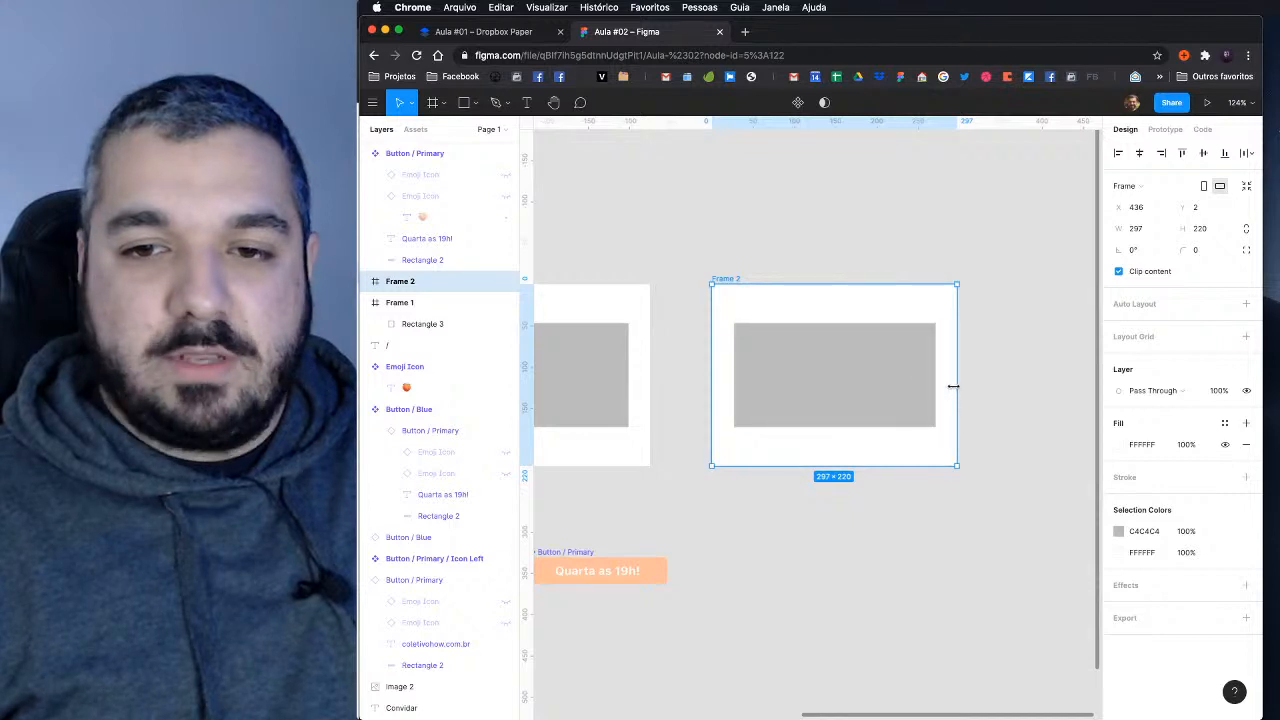
{"action": "left_click_drag", "start_coordinate": [953, 386], "coordinate": [1058, 388]}
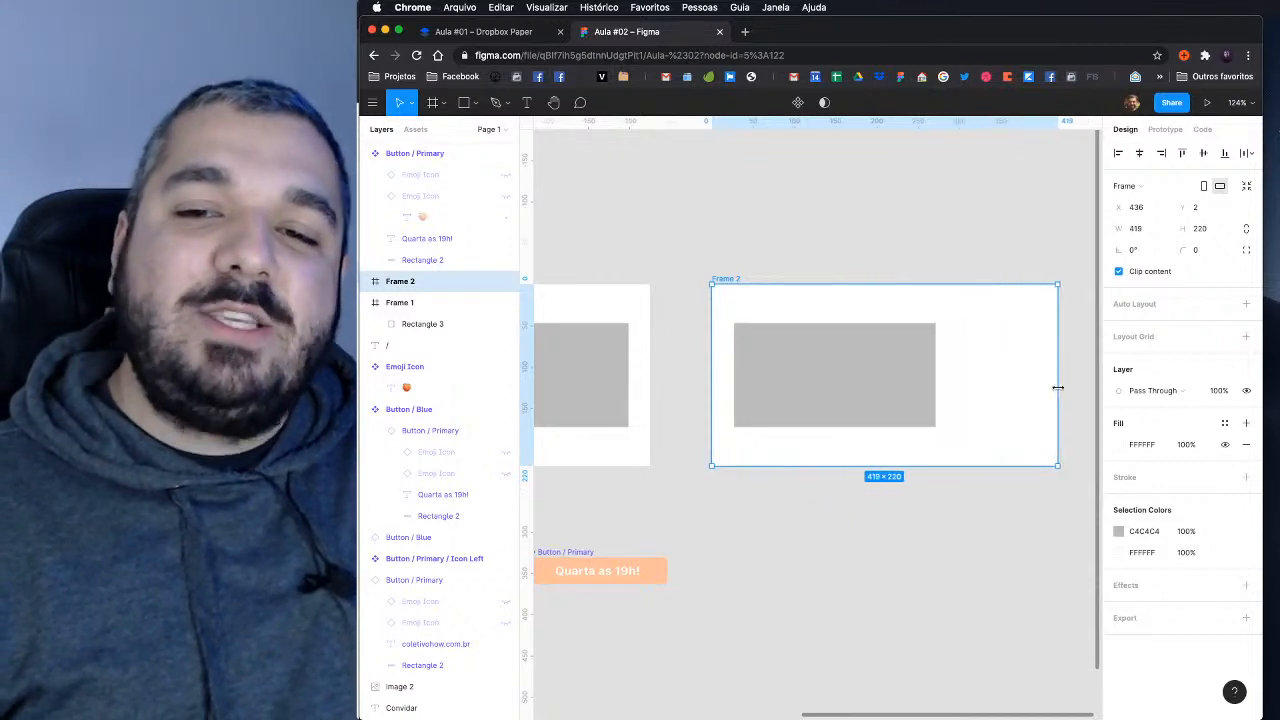
{"action": "key", "text": "super+z"}
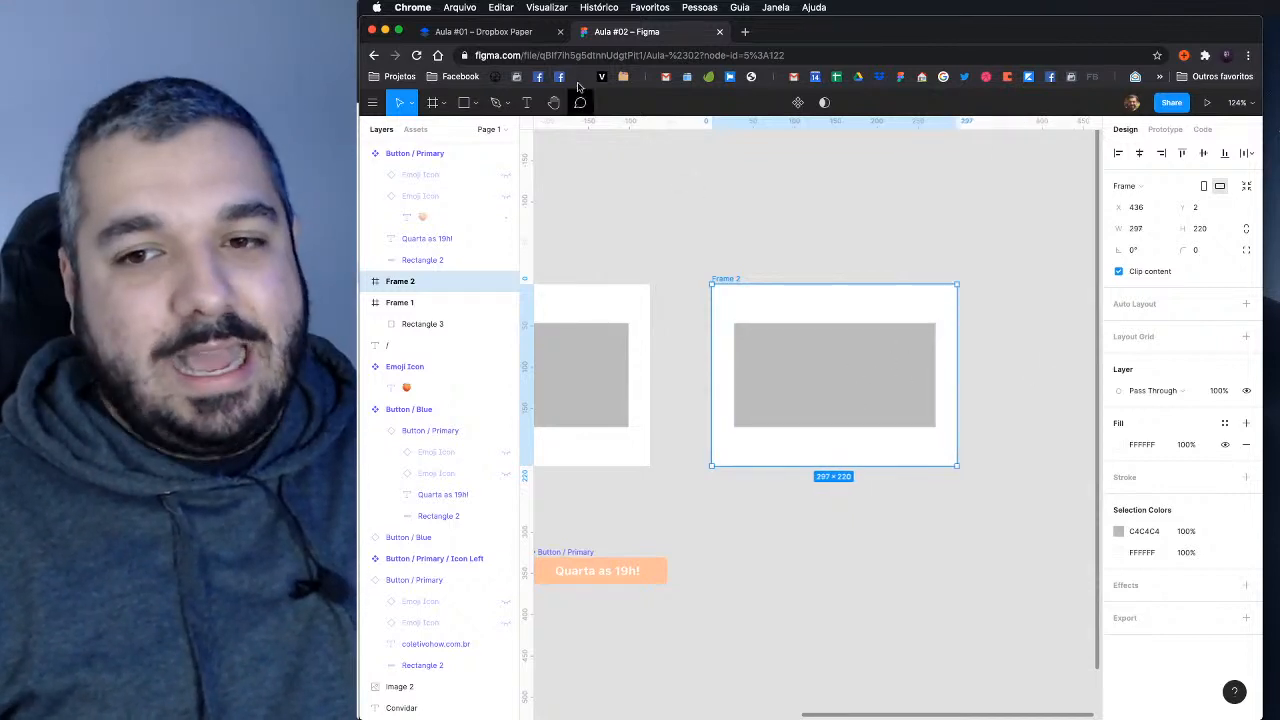
Step: Check the Constraints notes in the Aula #01 Dropbox Paper document and return to the Aula #02 Figma file
{"action": "left_click", "coordinate": [484, 31]}
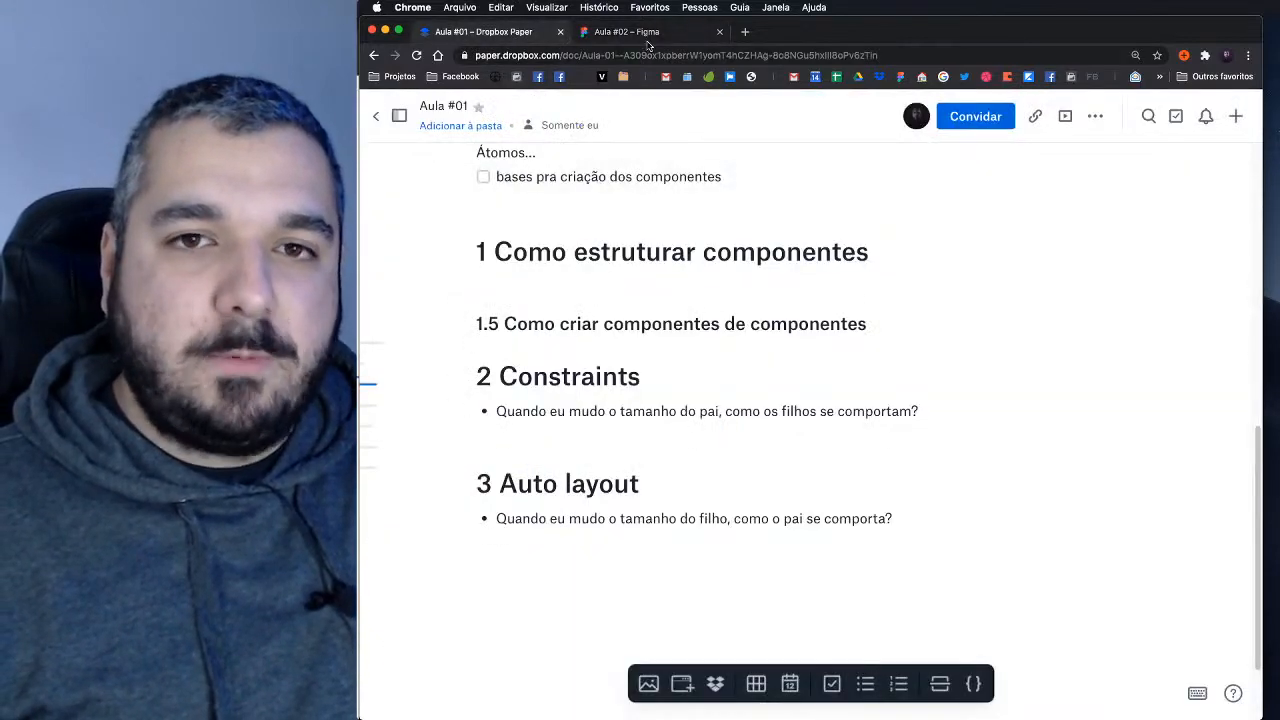
{"action": "left_click", "coordinate": [630, 32]}
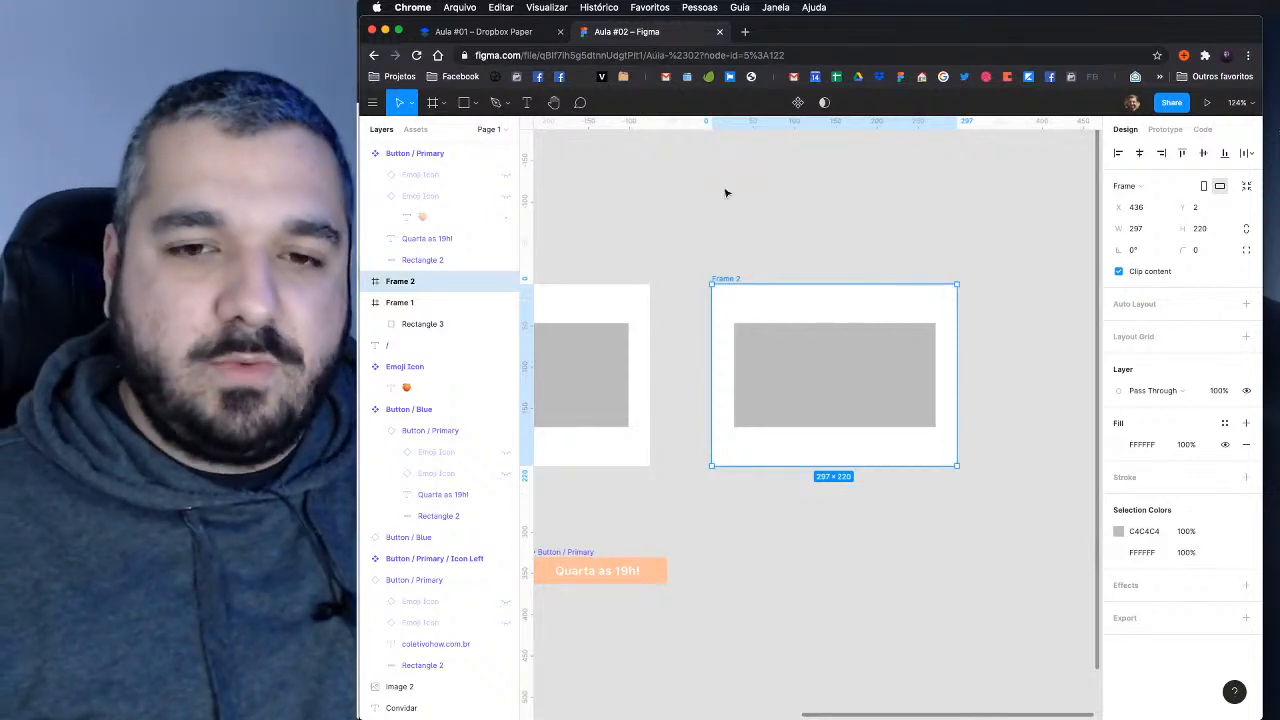
{"action": "left_click", "coordinate": [726, 193]}
{"action": "scroll", "coordinate": [871, 237], "scroll_direction": "down", "scroll_amount": 3}
{"action": "scroll", "coordinate": [871, 237], "scroll_direction": "left", "scroll_amount": 4}
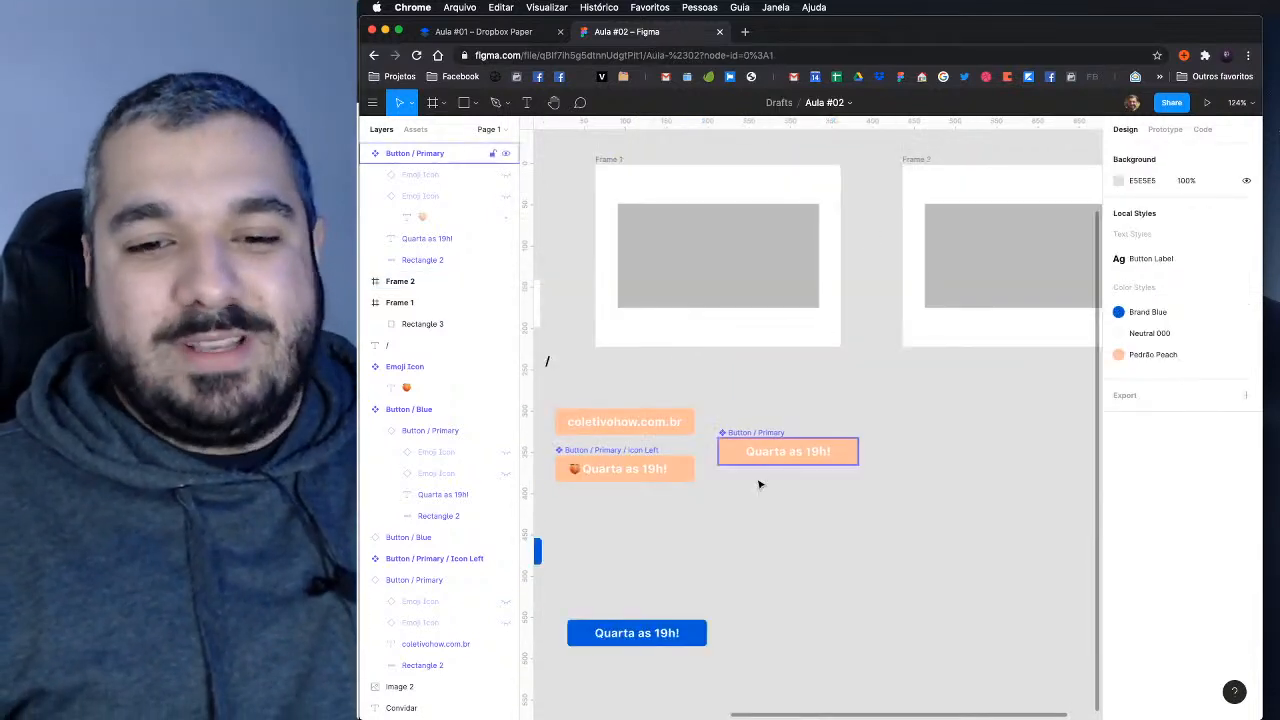
Step: Try resizing the coletivohow.com.br button instance, and deselect it
{"action": "left_click", "coordinate": [674, 430]}
{"action": "scroll", "coordinate": [840, 385], "scroll_direction": "left", "scroll_amount": 2}
{"action": "scroll", "coordinate": [840, 385], "scroll_direction": "down", "scroll_amount": 1}
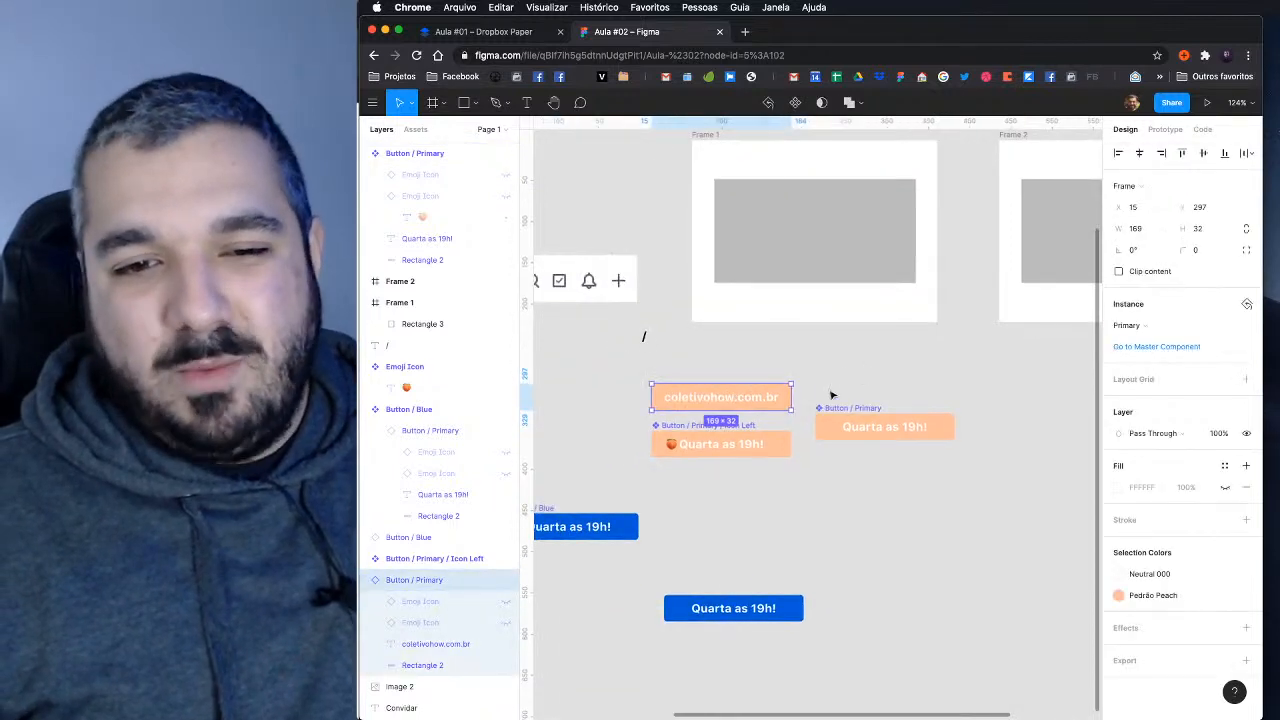
{"action": "mouse_move", "coordinate": [792, 398]}
{"action": "left_mouse_down"}
{"action": "mouse_move", "coordinate": [943, 388]}
{"action": "mouse_move", "coordinate": [774, 393]}
{"action": "mouse_move", "coordinate": [972, 382]}
{"action": "mouse_move", "coordinate": [729, 394]}
{"action": "mouse_move", "coordinate": [877, 392]}
{"action": "mouse_move", "coordinate": [790, 387]}
{"action": "left_mouse_up"}
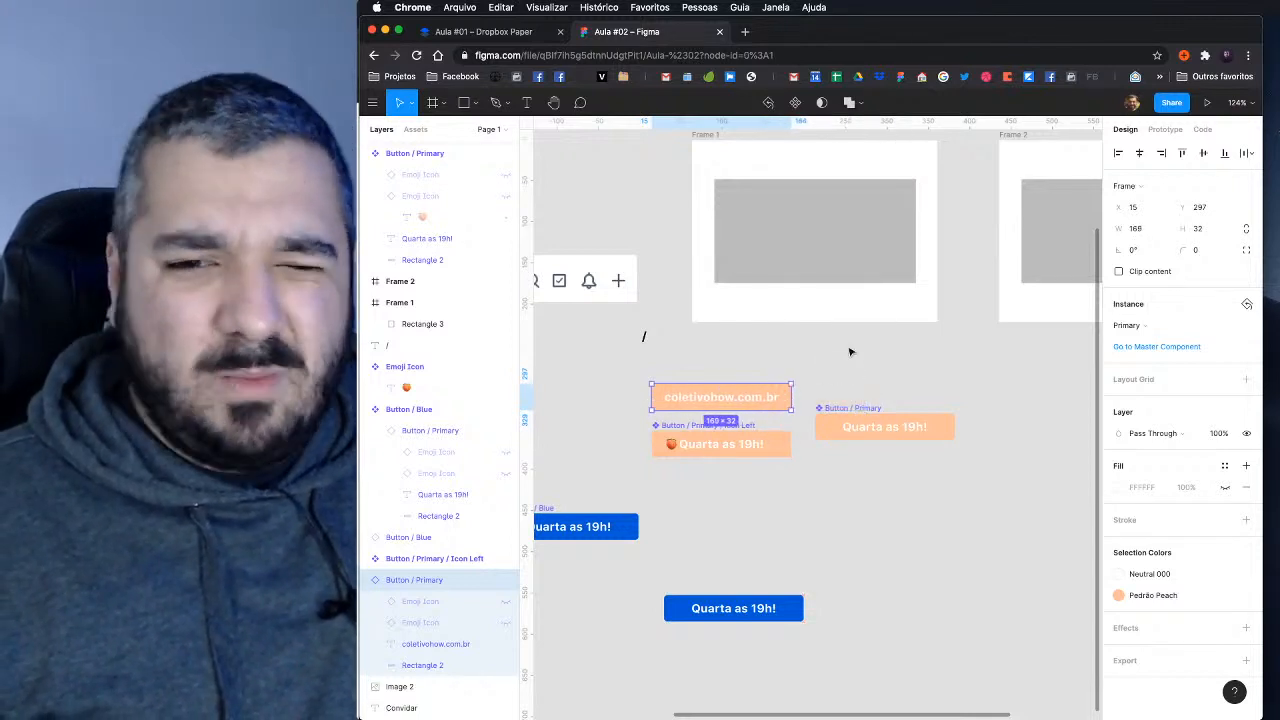
{"action": "left_click", "coordinate": [864, 347]}
{"action": "left_click_drag", "start_coordinate": [864, 347], "coordinate": [809, 417]}
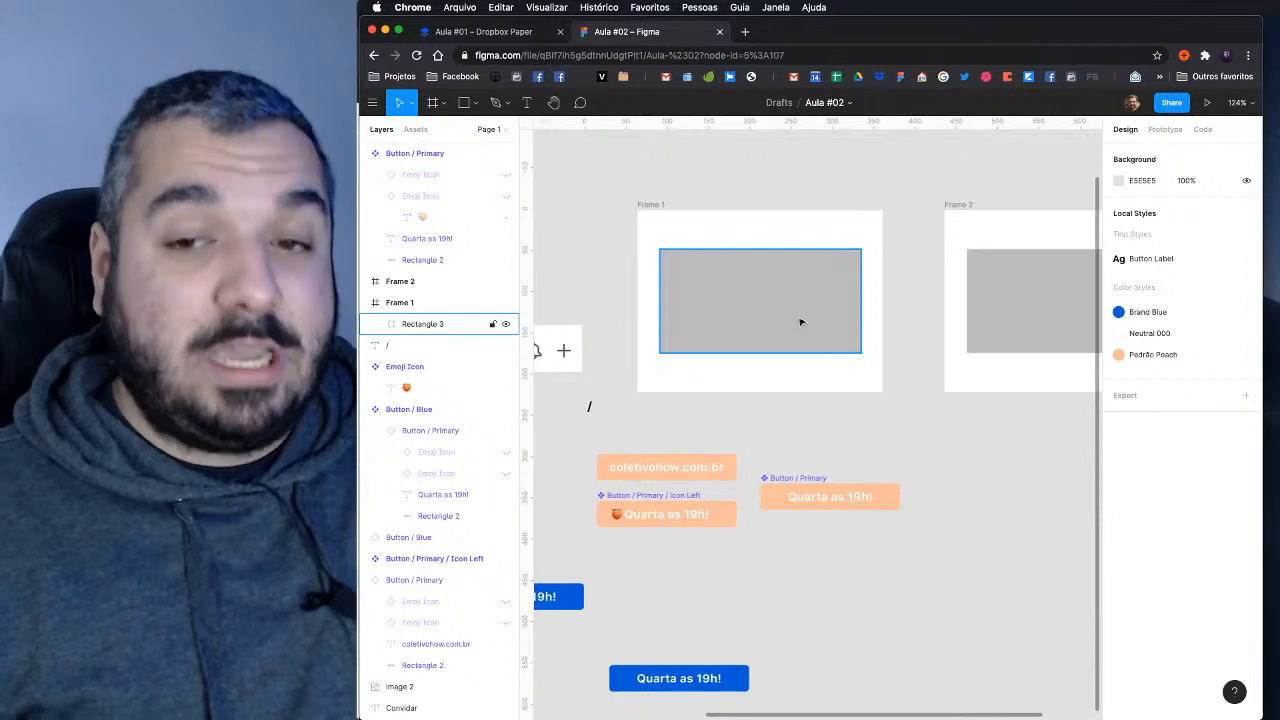
Step: Apply the Brand Blue color style to the gray rectangle in Frame 1
{"action": "left_click", "coordinate": [805, 322]}
{"action": "left_click_drag", "start_coordinate": [822, 323], "coordinate": [818, 354]}
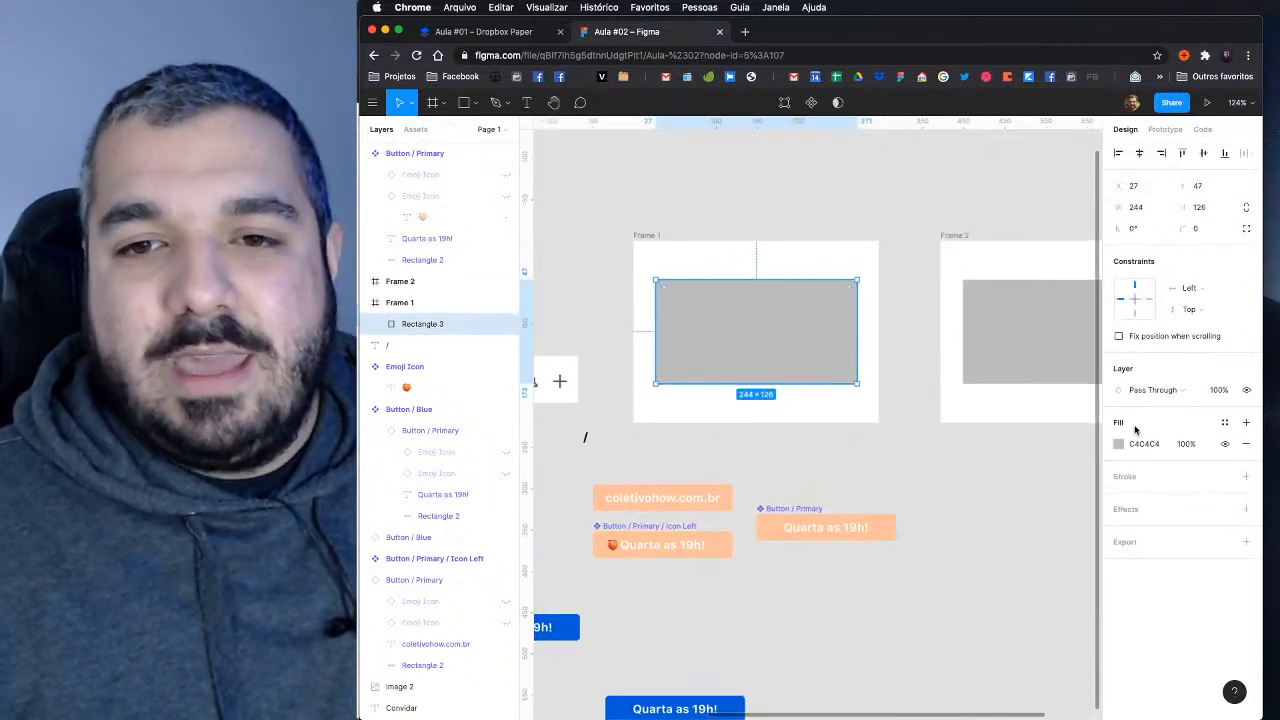
{"action": "left_click", "coordinate": [1225, 423]}
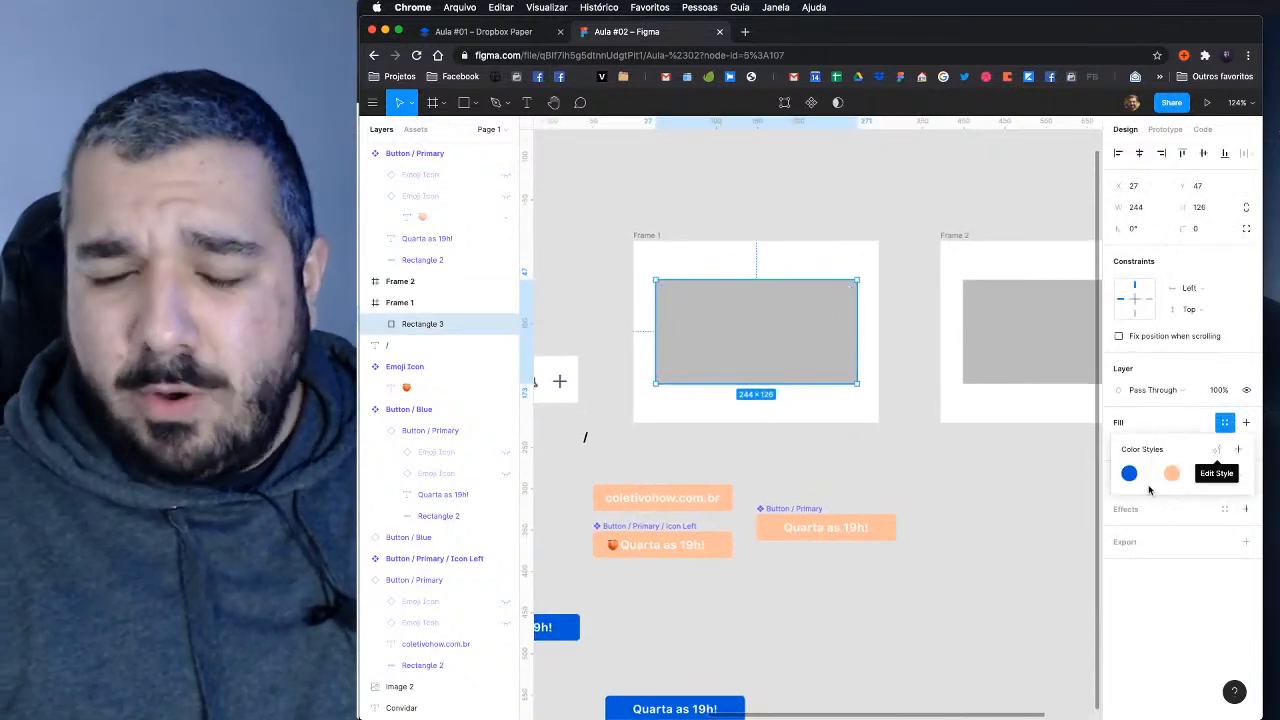
{"action": "left_click", "coordinate": [1129, 473]}
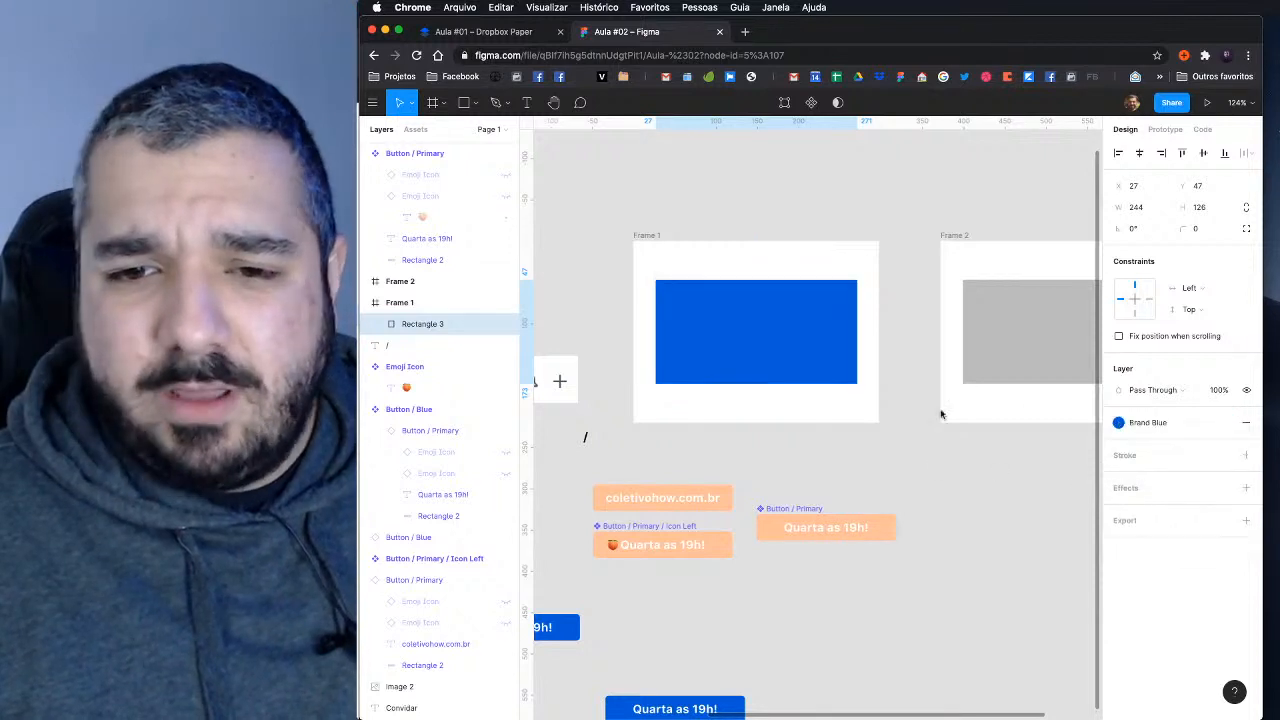
{"action": "left_click_drag", "start_coordinate": [836, 441], "coordinate": [855, 453]}
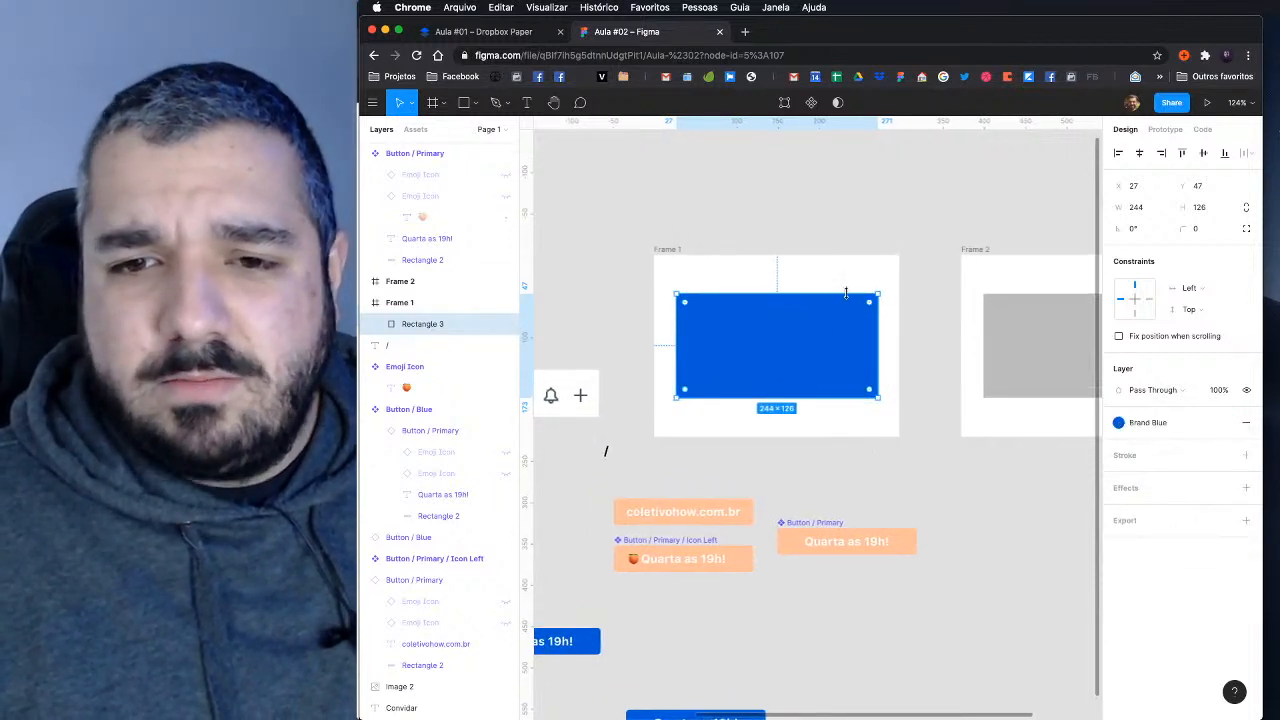
Step: Reduce the blue rectangle's height to 86 equally from its upper and lower edges, and delete Frame 2
{"action": "left_click_drag", "start_coordinate": [845, 292], "coordinate": [846, 313]}
{"action": "scroll", "coordinate": [916, 265], "scroll_direction": "right", "scroll_amount": 3}
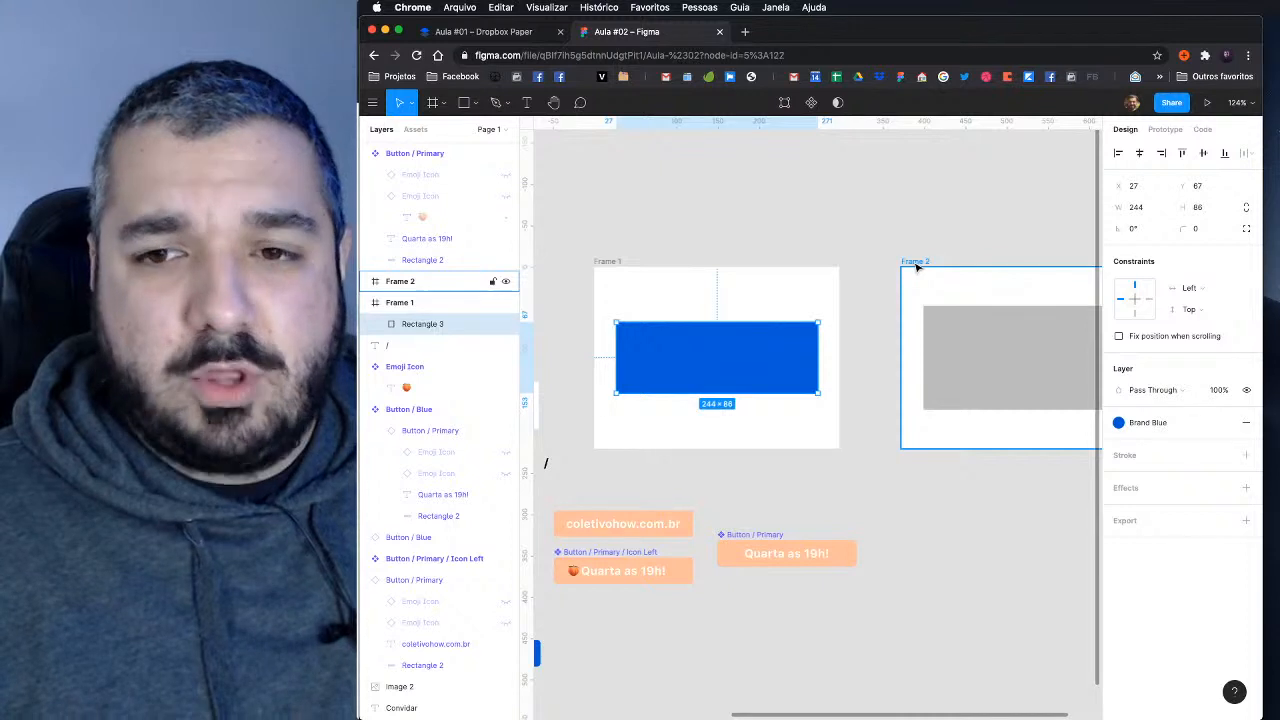
{"action": "left_click", "coordinate": [916, 262]}
{"action": "key", "text": "Delete"}
Step: Capture the blue rectangle's Constraints settings as a screenshot and paste the image beside Frame 1
{"action": "left_click", "coordinate": [780, 366]}
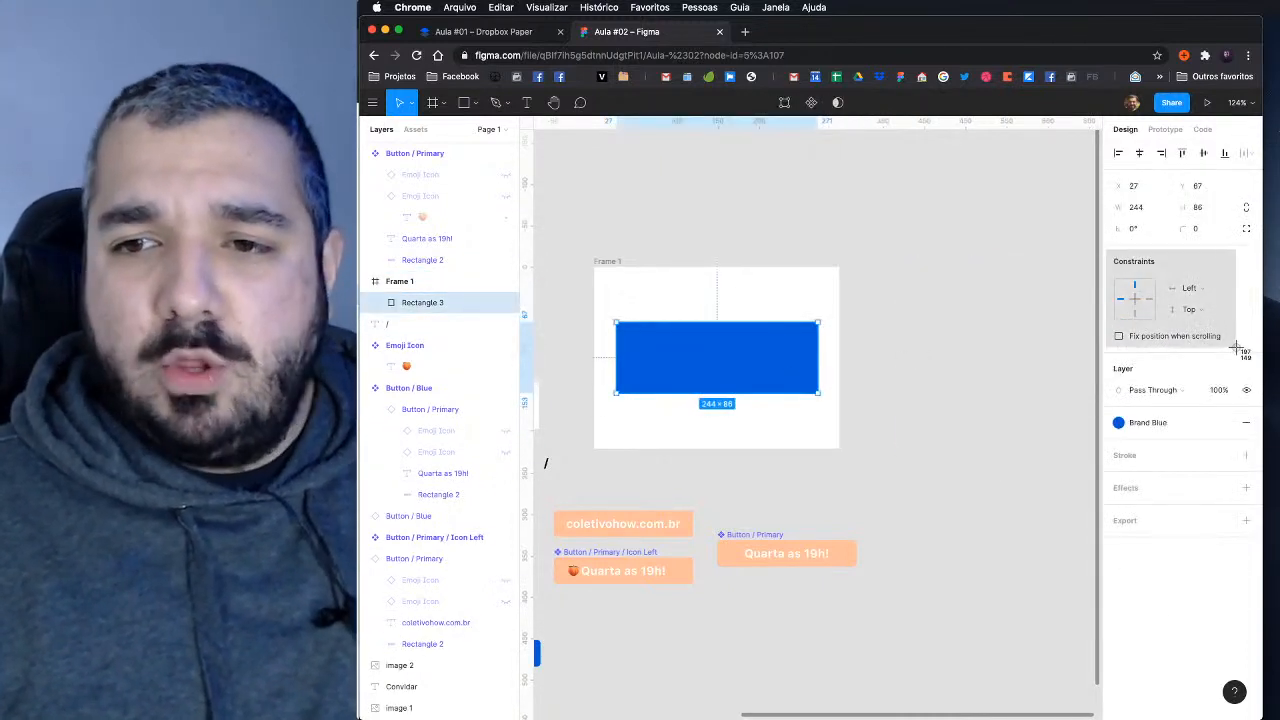
{"action": "left_click_drag", "start_coordinate": [993, 369], "coordinate": [808, 394]}
{"action": "left_click", "coordinate": [836, 383]}
{"action": "scroll", "coordinate": [836, 383], "scroll_direction": "up", "scroll_amount": 5}
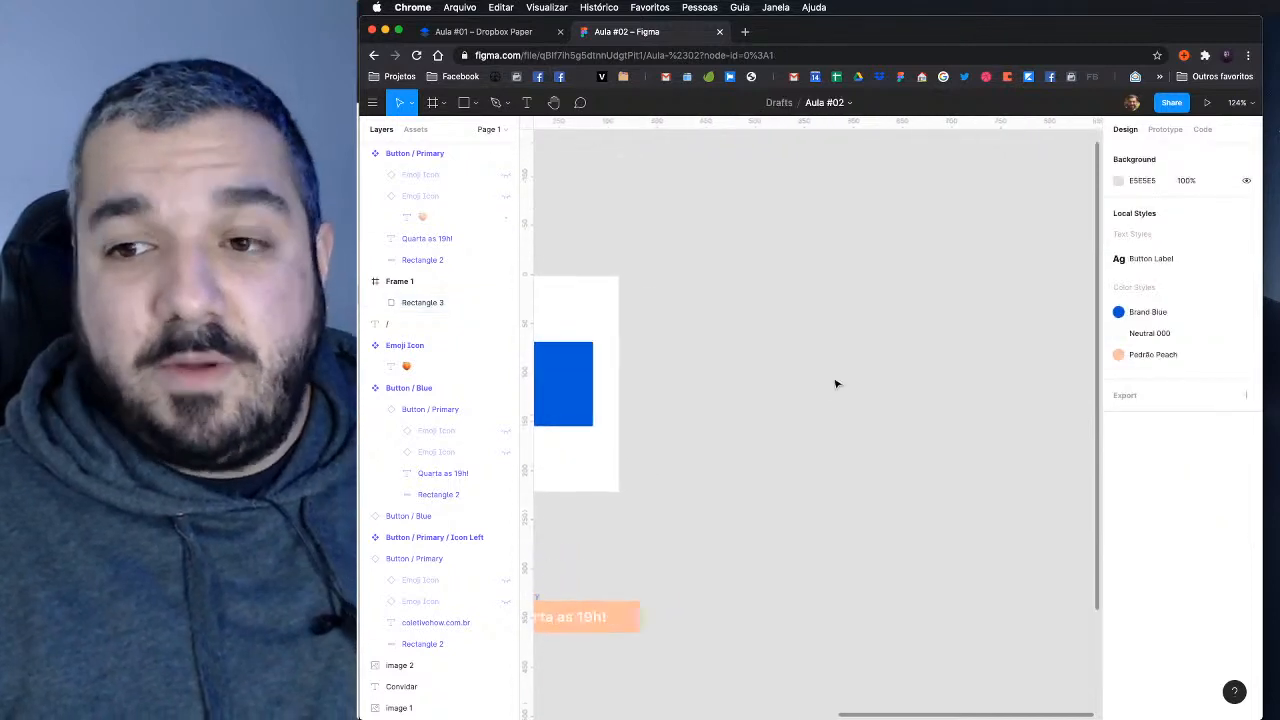
{"action": "key", "text": "super+v"}
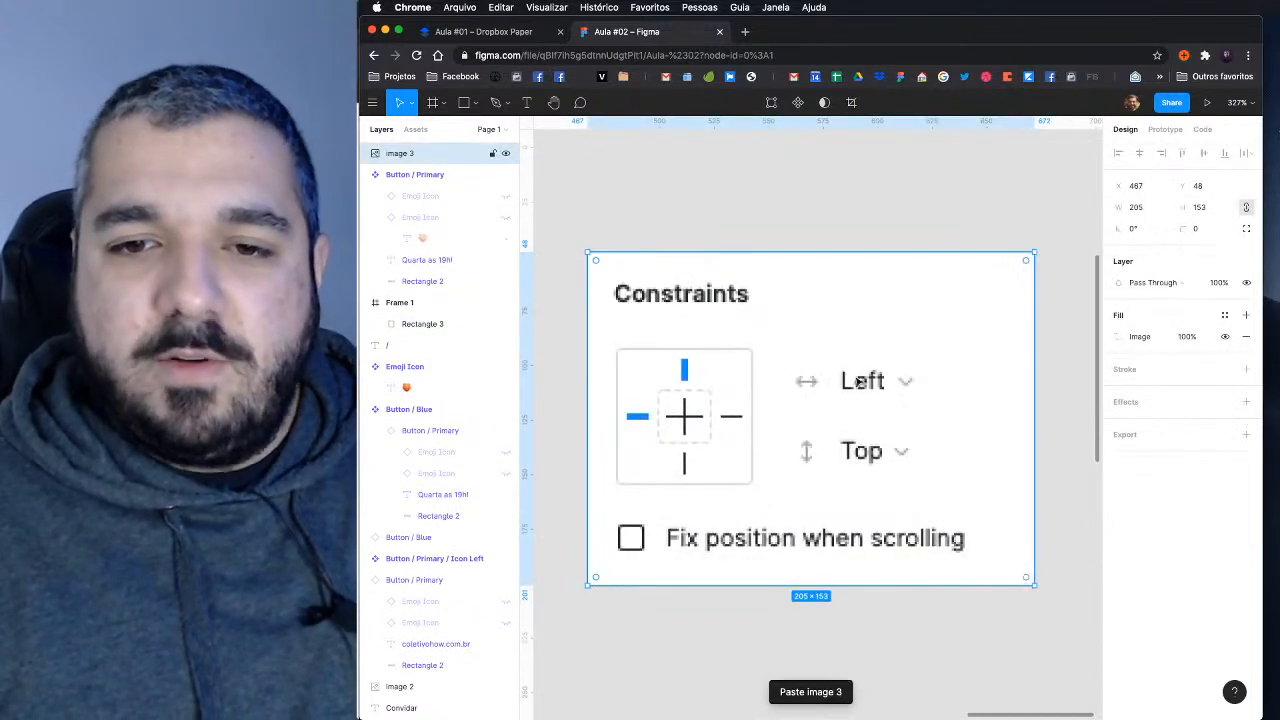
{"action": "left_click_drag", "start_coordinate": [830, 453], "coordinate": [835, 443]}
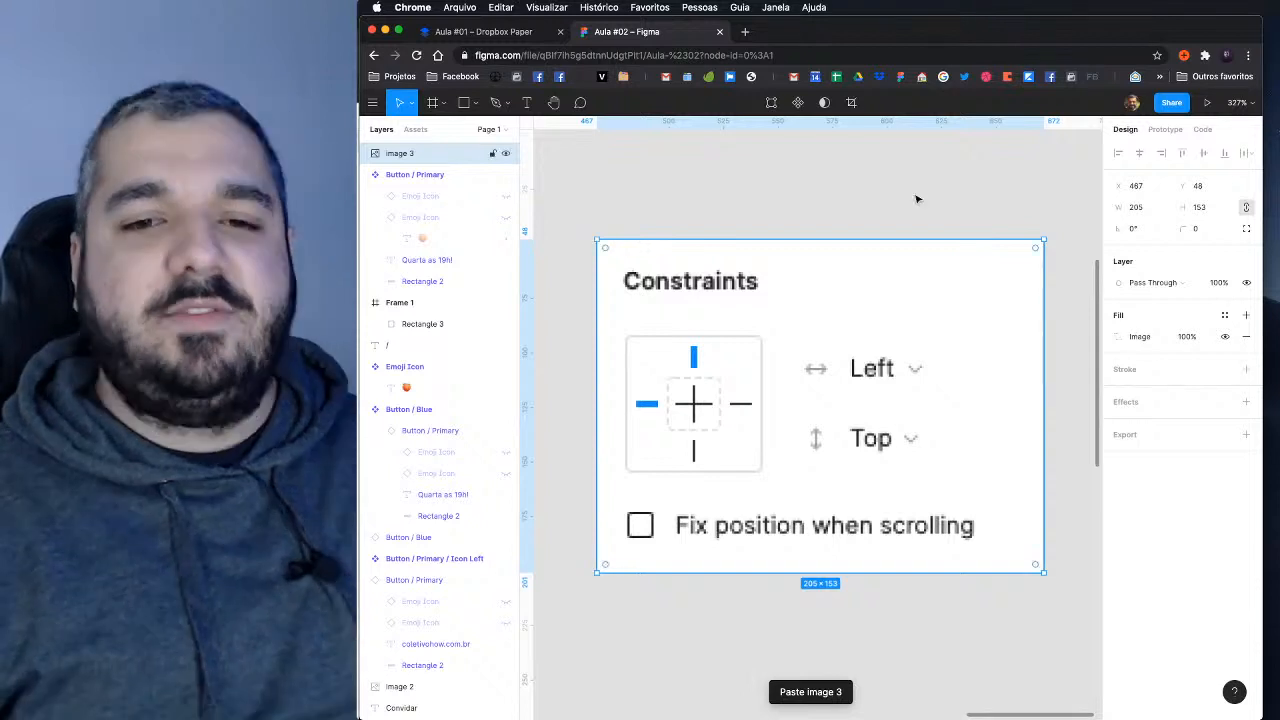
{"action": "left_click", "coordinate": [900, 192]}
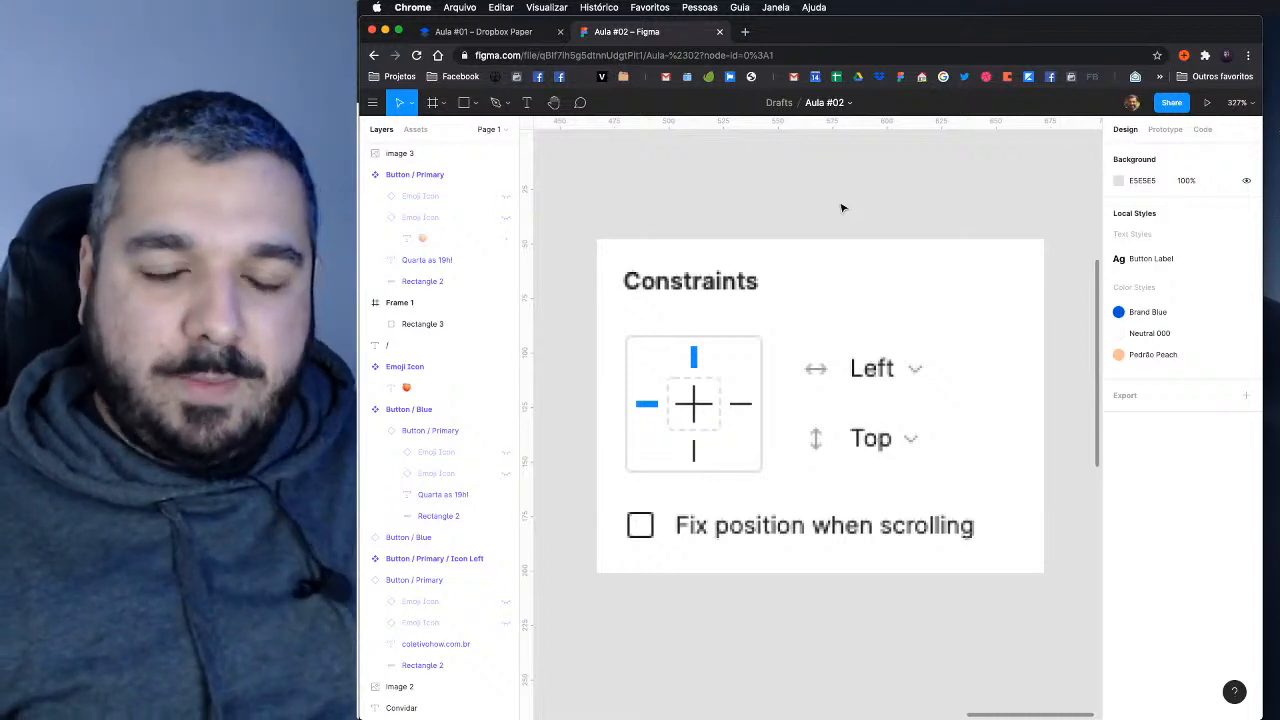
Step: Examine the blue rectangle and its constraint guides beside the pasted Constraints image with the interface hidden, and show the interface again
{"action": "scroll", "coordinate": [843, 208], "scroll_direction": "down", "scroll_amount": 3}
{"action": "left_click_drag", "start_coordinate": [729, 368], "coordinate": [1043, 343]}
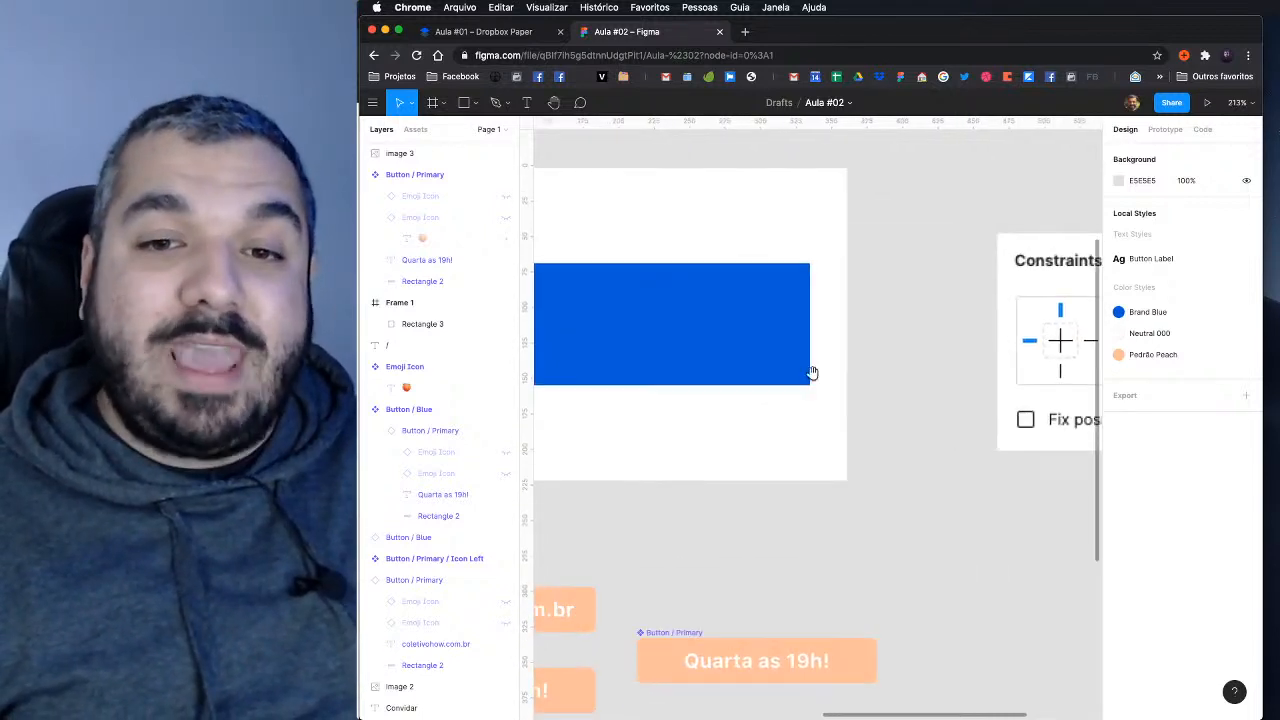
{"action": "left_click_drag", "start_coordinate": [812, 372], "coordinate": [879, 394]}
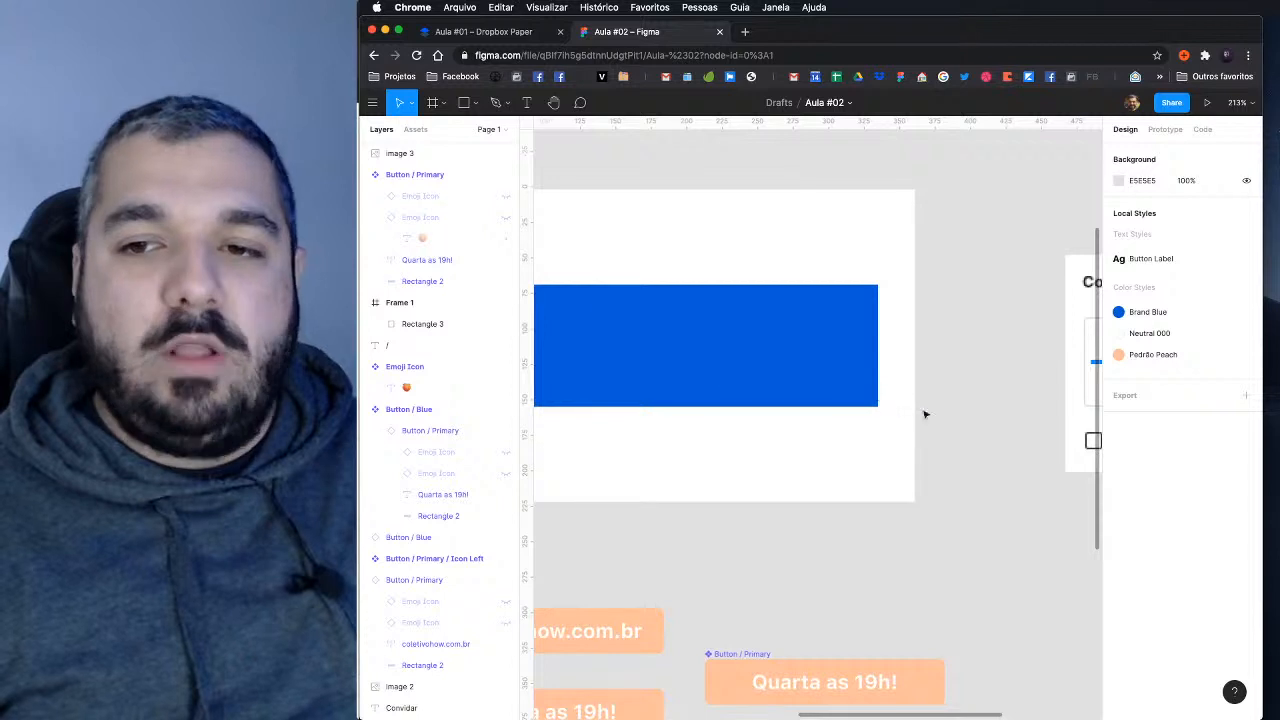
{"action": "scroll", "coordinate": [923, 417], "scroll_direction": "right", "scroll_amount": 1}
{"action": "key", "text": "super+backslash"}
{"action": "scroll", "coordinate": [923, 417], "scroll_direction": "right", "scroll_amount": 3}
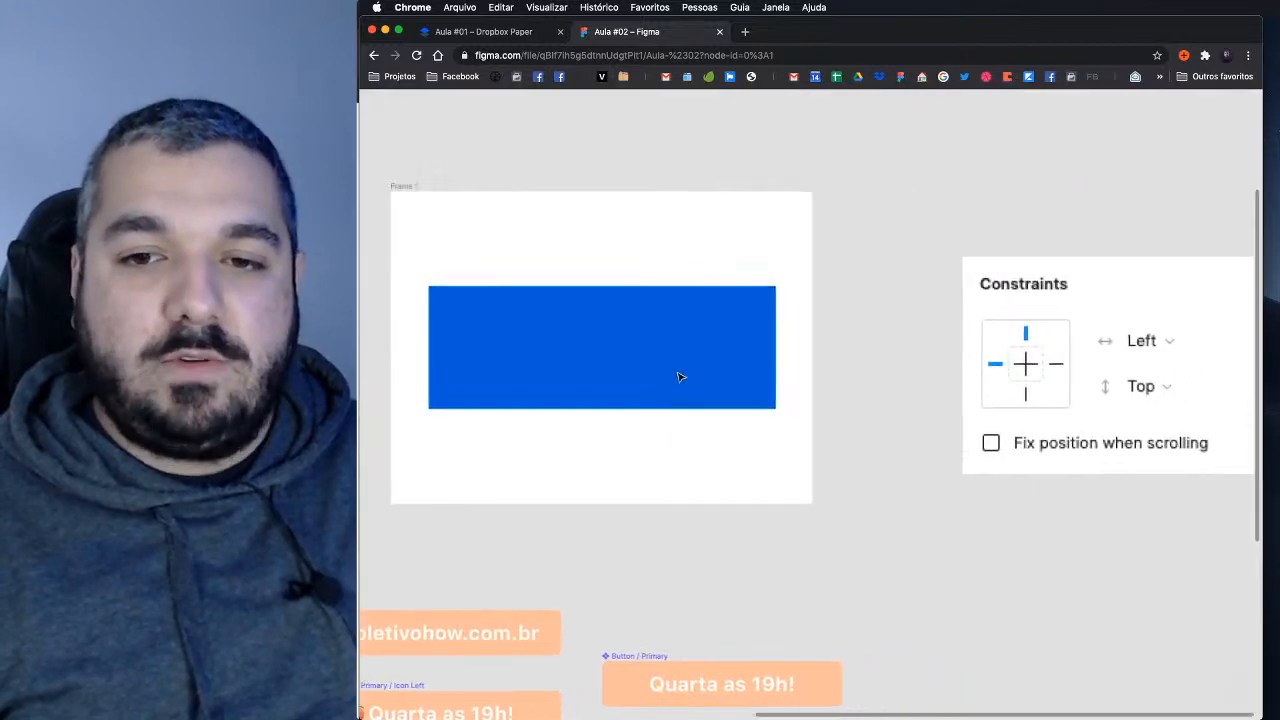
{"action": "left_click", "coordinate": [679, 377]}
{"action": "scroll", "coordinate": [722, 377], "scroll_direction": "left", "scroll_amount": 4}
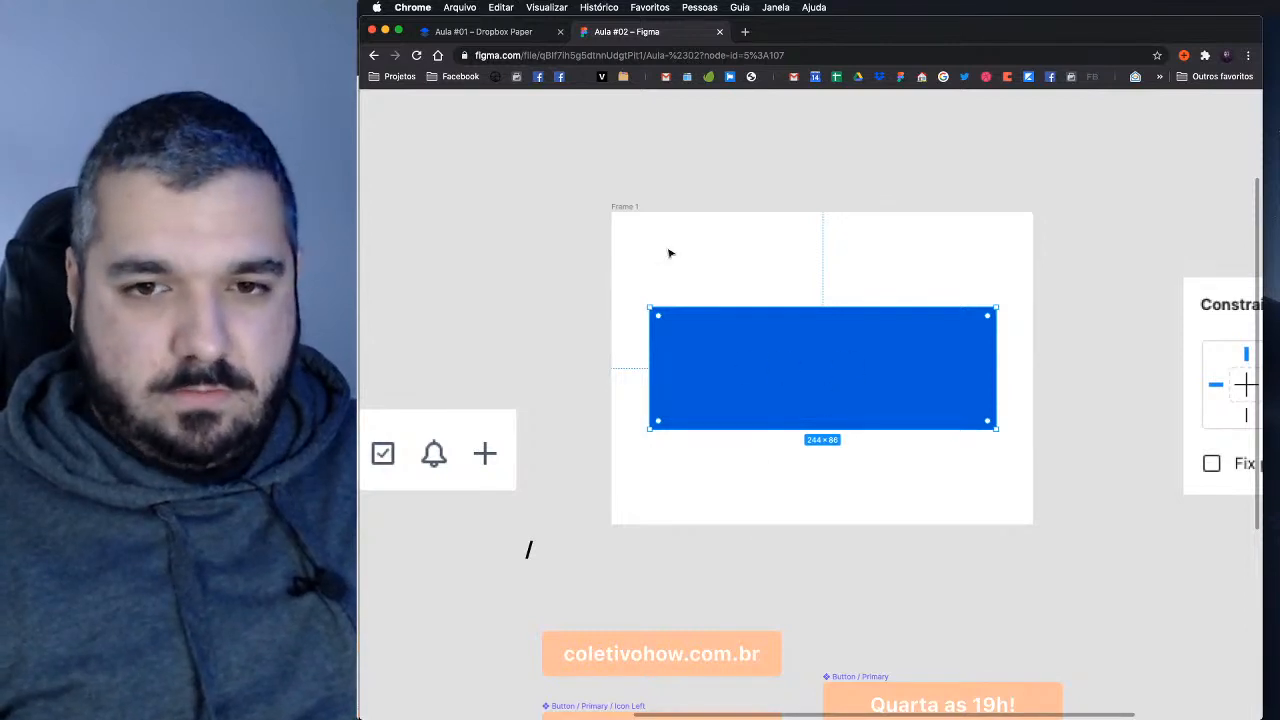
{"action": "key", "text": "super+backslash"}
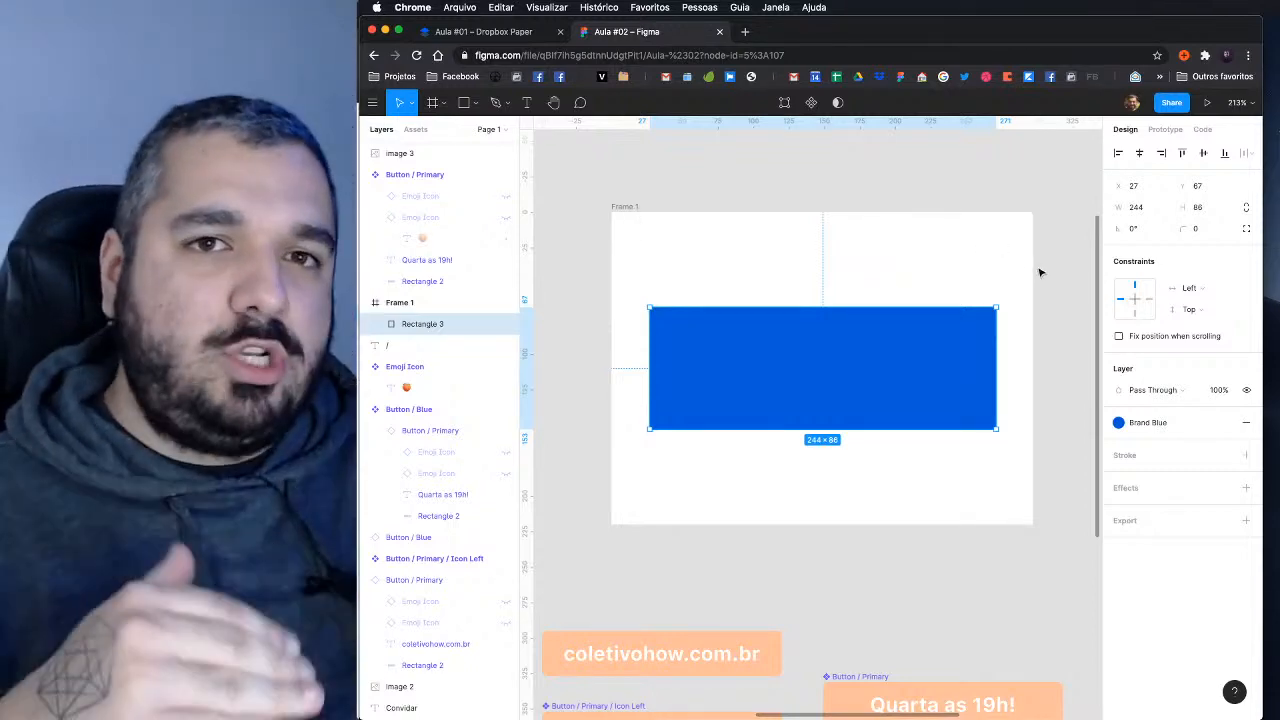
Step: Review the blue rectangle's horizontal constraint options, keep Left, and check the class notes in Dropbox Paper before returning to Figma
{"action": "left_click", "coordinate": [1218, 290]}
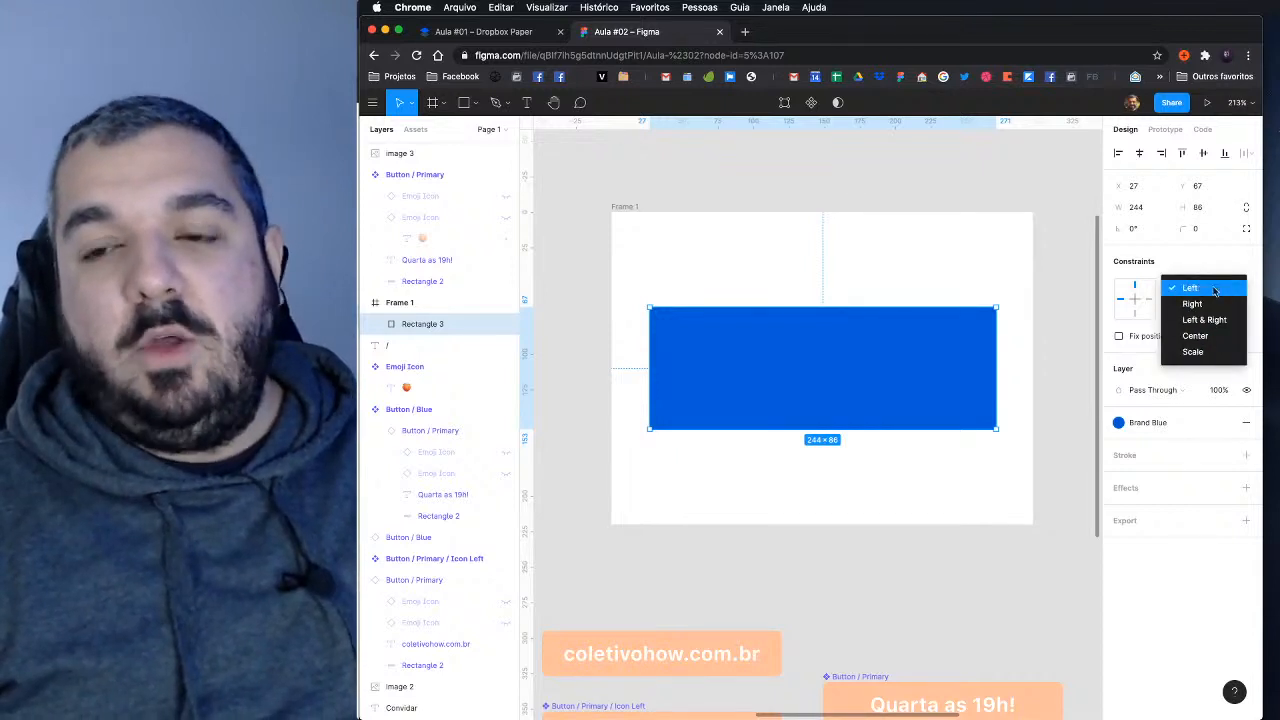
{"action": "left_click", "coordinate": [1203, 289]}
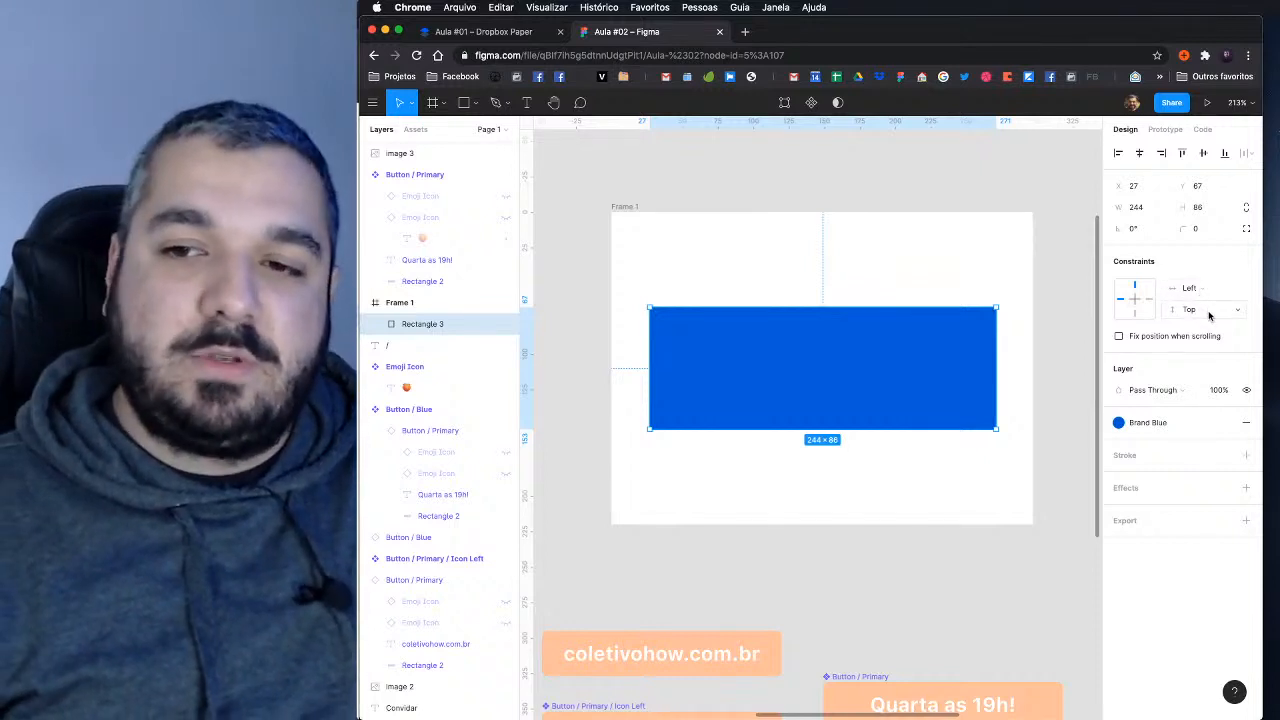
{"action": "left_click", "coordinate": [634, 208]}
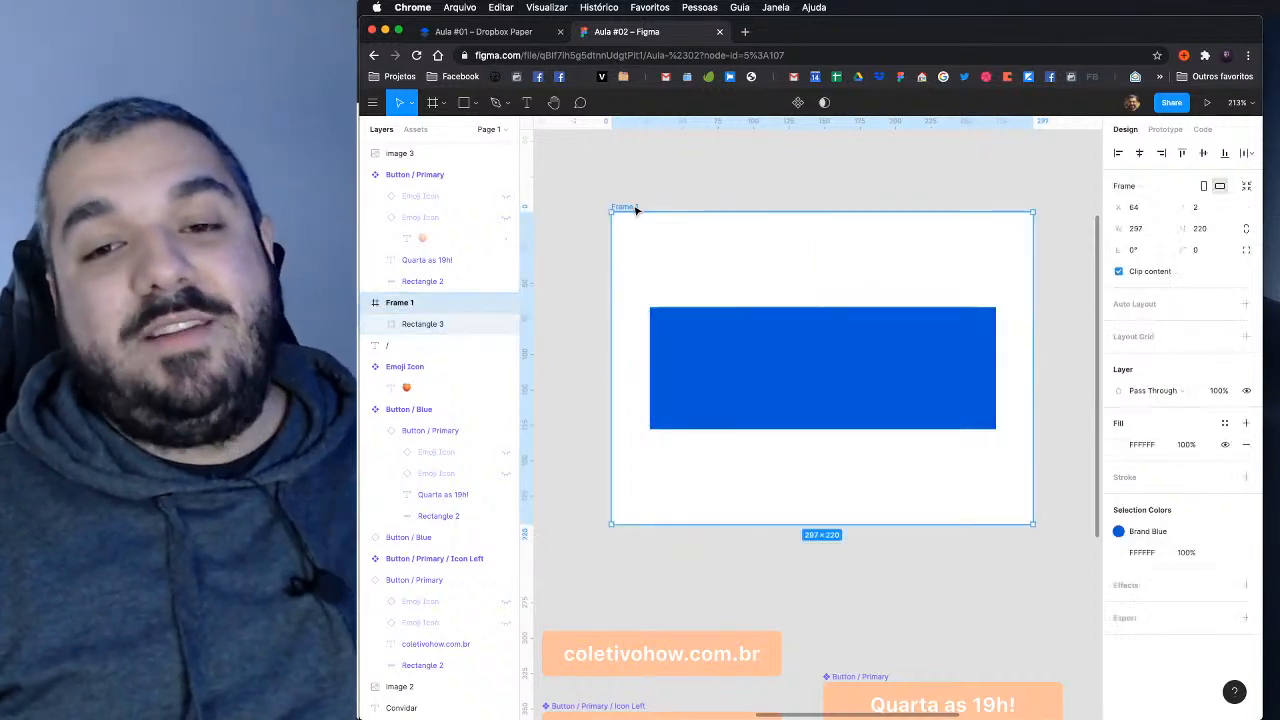
{"action": "left_click", "coordinate": [496, 38]}
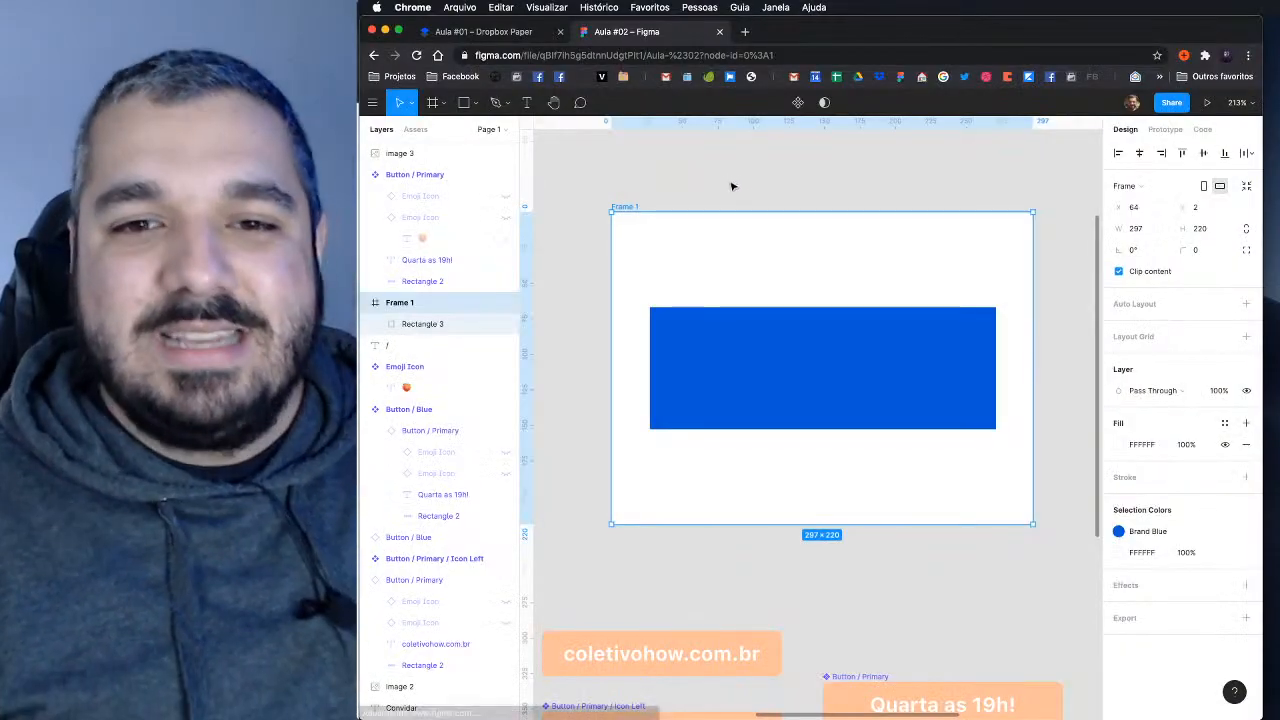
{"action": "left_click", "coordinate": [727, 184]}
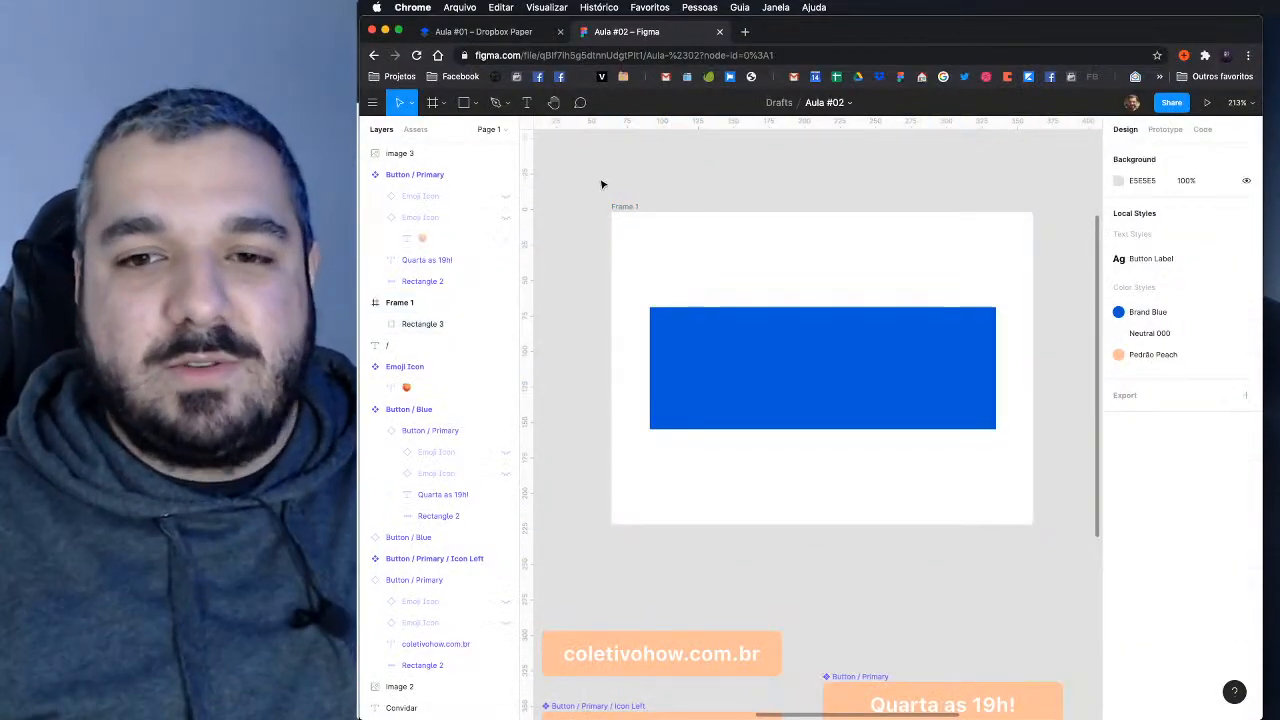
Step: Keep the blue rectangle's horizontal constraint at Left, try widening Frame 1 to 336 to test it, and undo the resize
{"action": "left_click", "coordinate": [722, 351]}
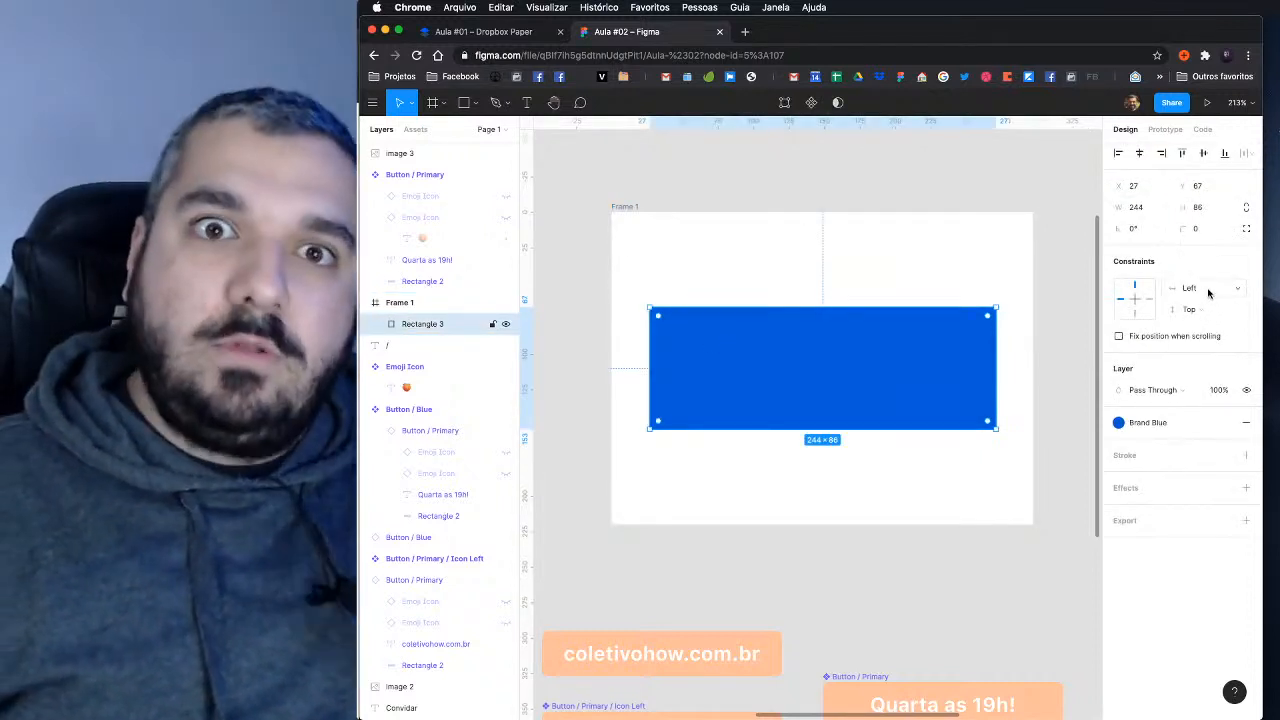
{"action": "left_click", "coordinate": [1207, 291]}
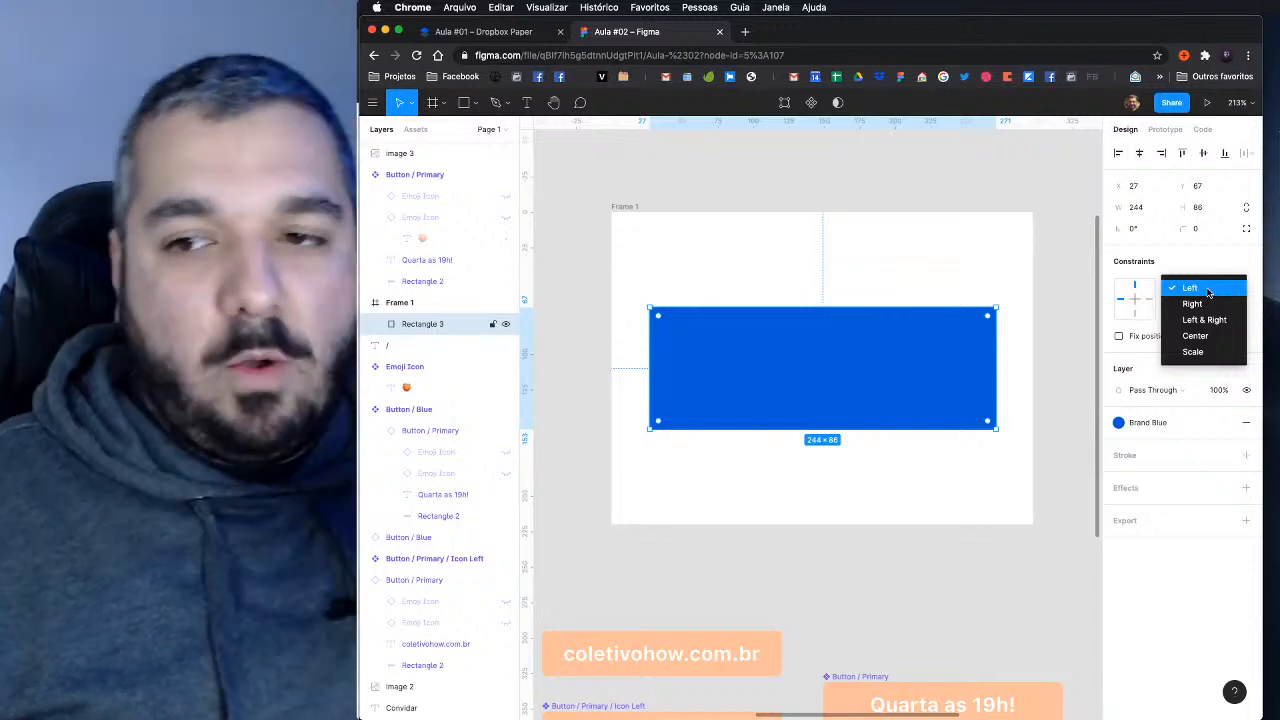
{"action": "left_click", "coordinate": [1207, 291]}
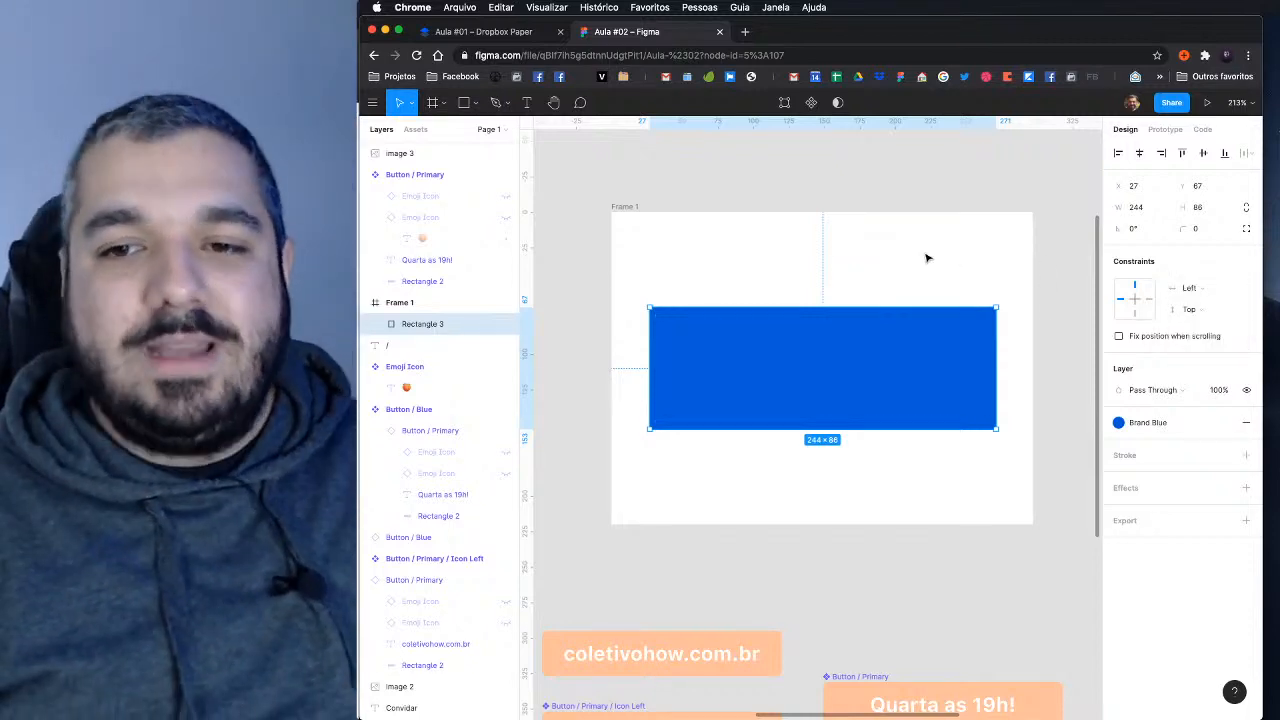
{"action": "left_click", "coordinate": [622, 212]}
{"action": "left_click", "coordinate": [621, 209]}
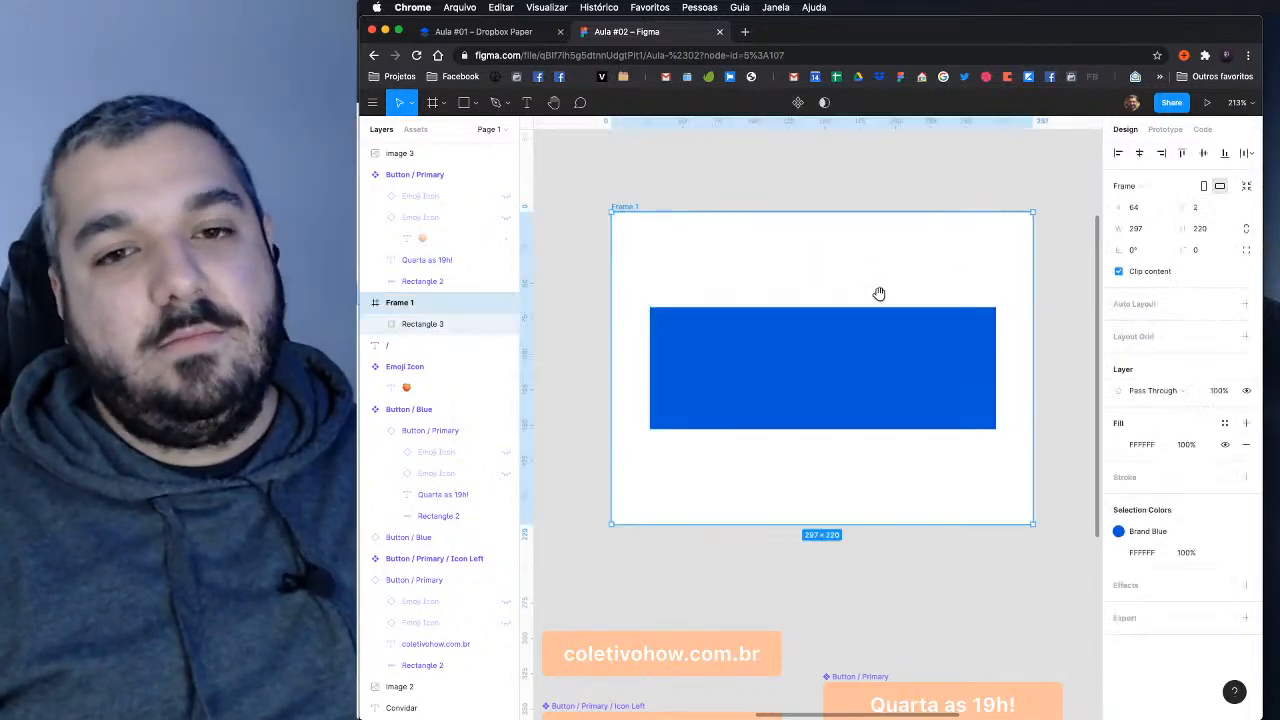
{"action": "left_click_drag", "start_coordinate": [904, 297], "coordinate": [866, 290]}
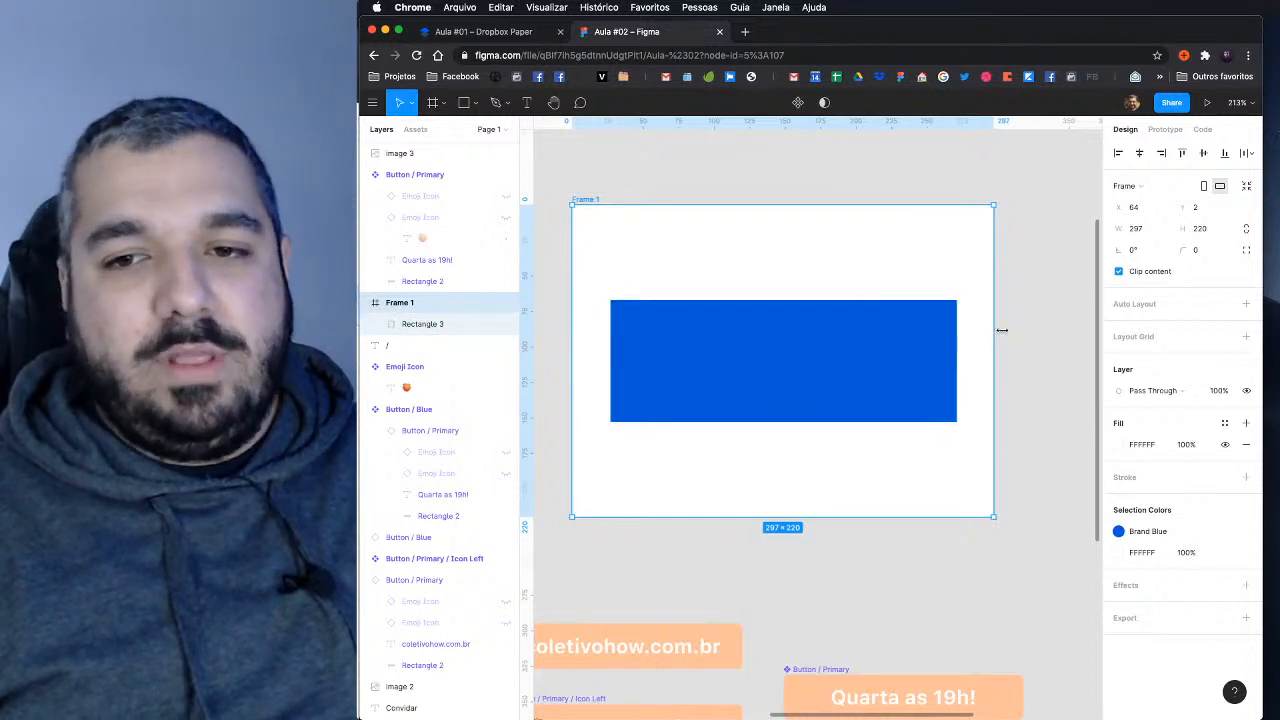
{"action": "left_click_drag", "start_coordinate": [1001, 330], "coordinate": [1049, 330]}
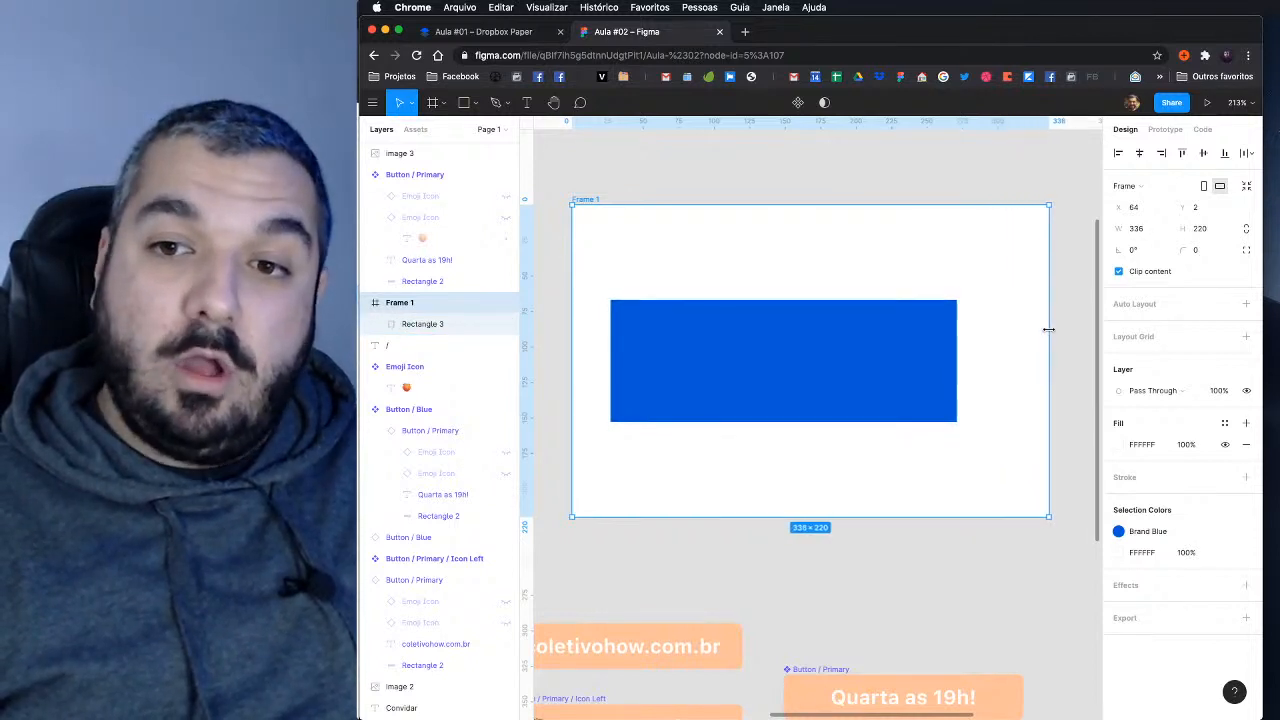
{"action": "key", "text": "super+z"}
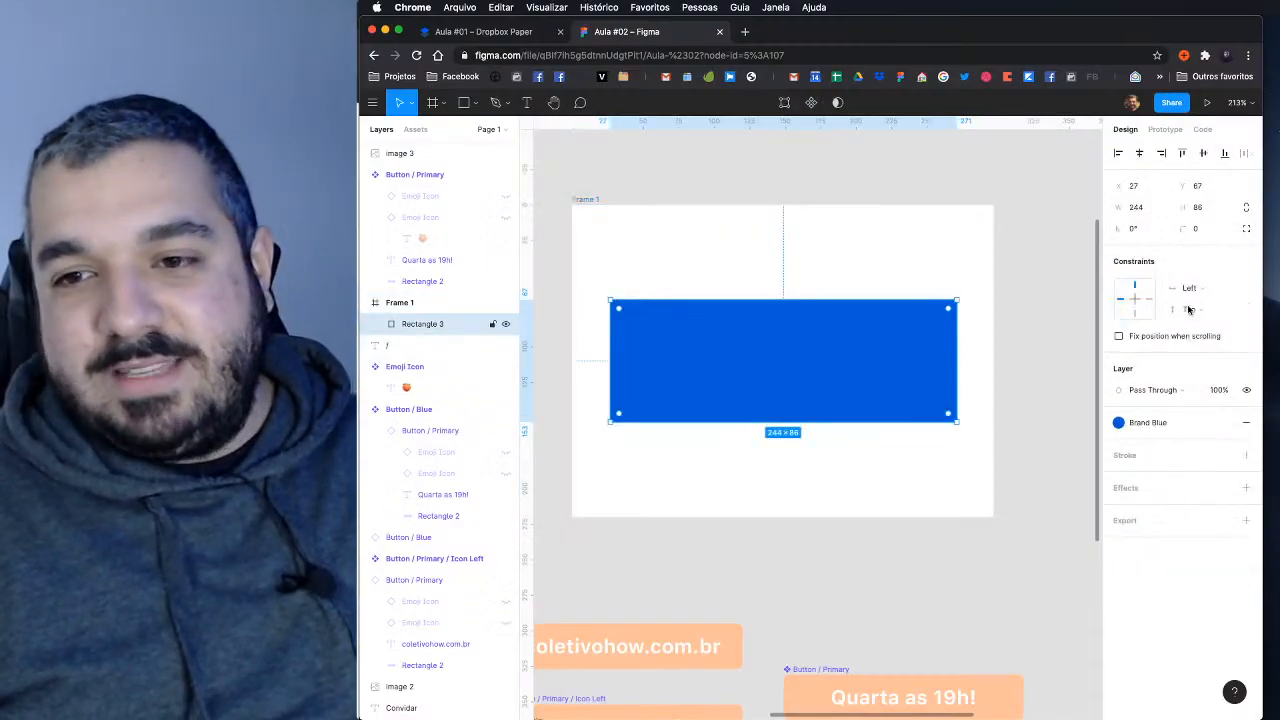
Step: Show the horizontal constraint choices for the blue rectangle again and leave Left chosen
{"action": "left_click", "coordinate": [1207, 289]}
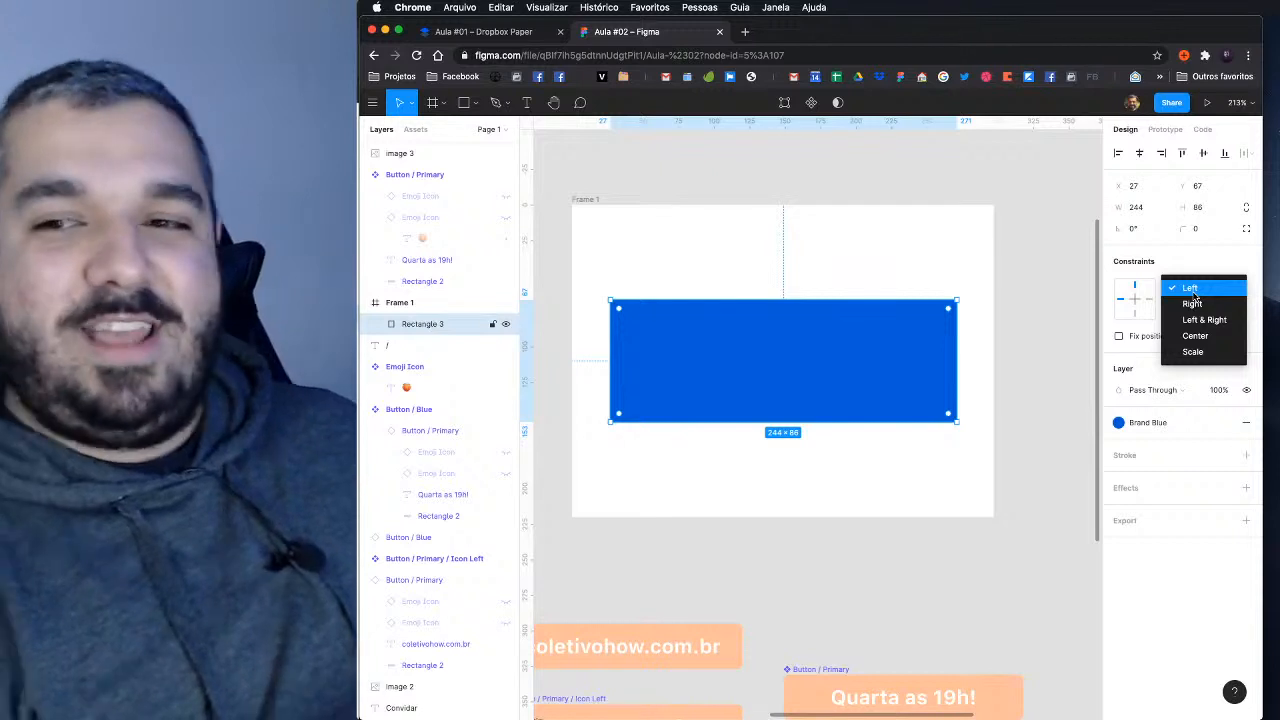
{"action": "left_click", "coordinate": [1193, 292]}
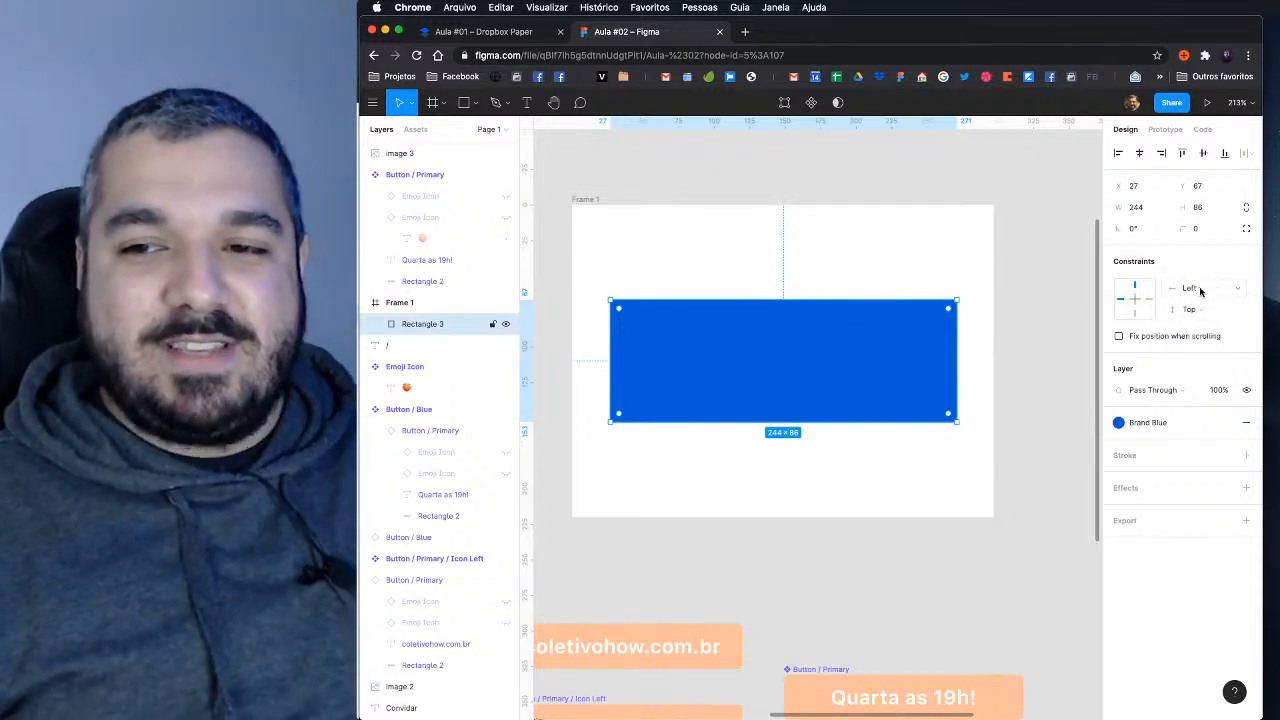
Step: Set the blue rectangle's horizontal constraint to Right, try narrowing Frame 1 to 258 with the interface hidden, and undo the resize
{"action": "left_click", "coordinate": [1222, 290]}
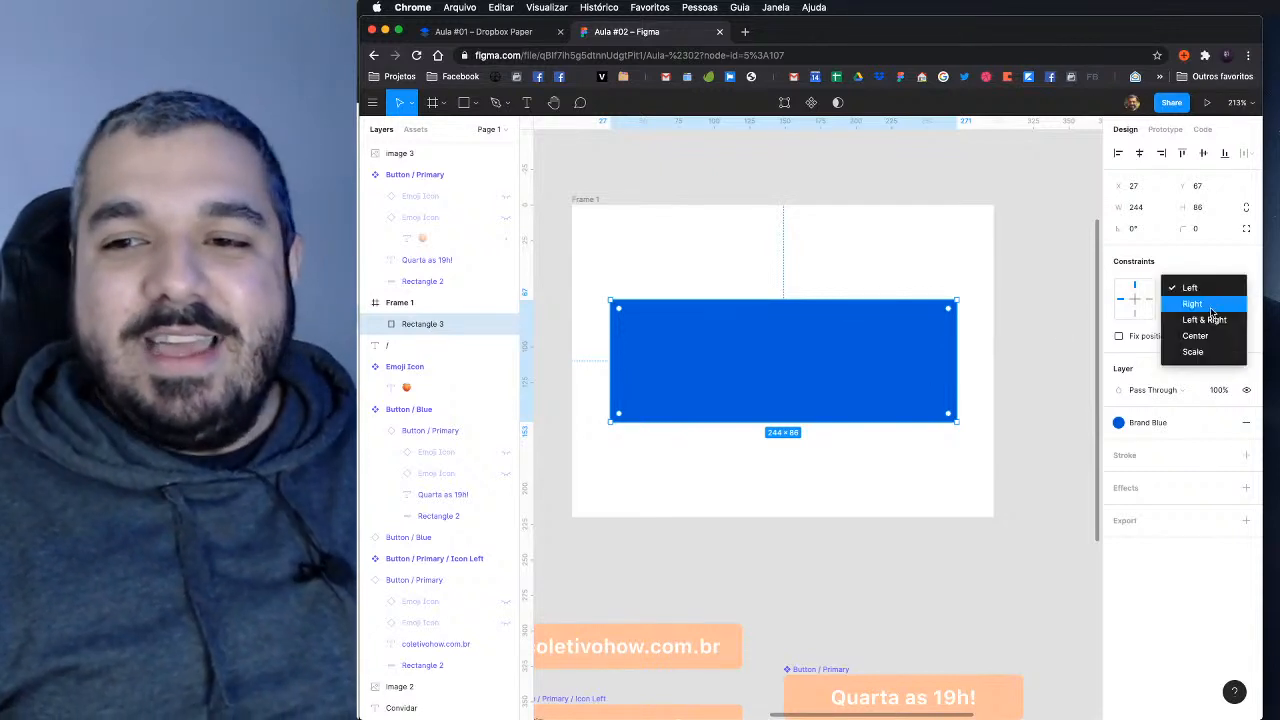
{"action": "left_click", "coordinate": [587, 201]}
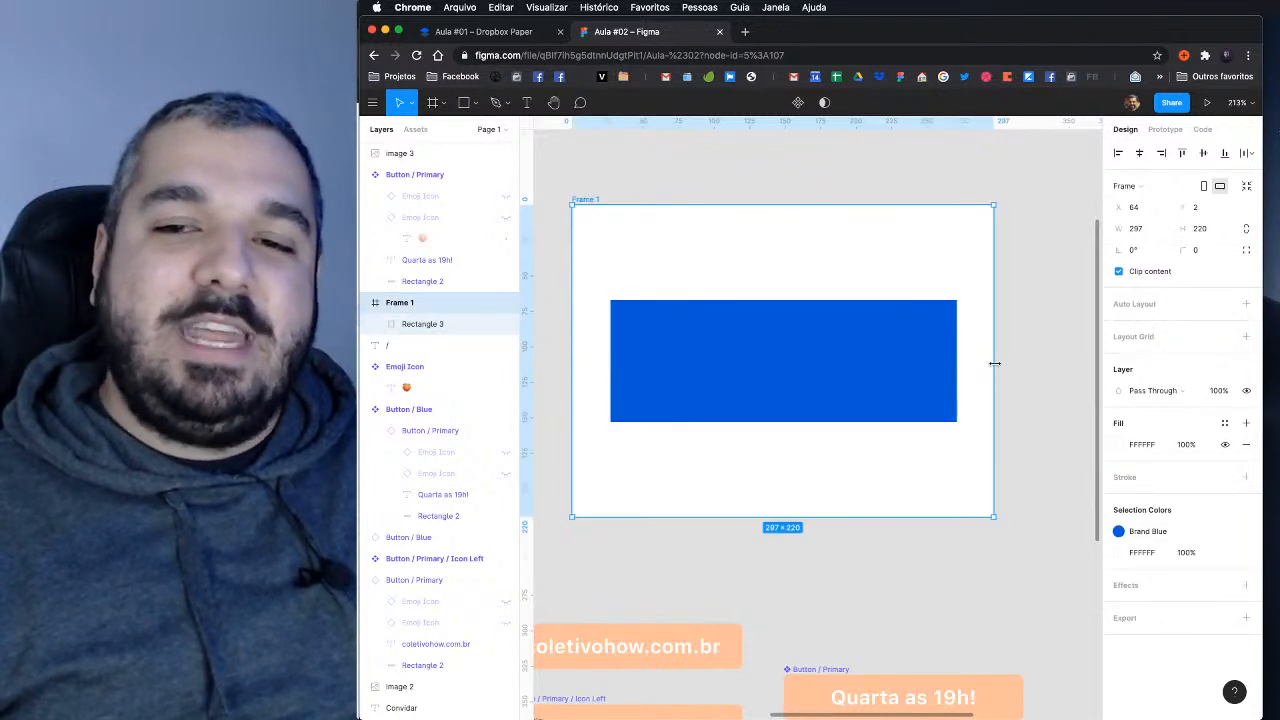
{"action": "key", "text": "super+backslash"}
{"action": "scroll", "coordinate": [969, 378], "scroll_direction": "right", "scroll_amount": 3}
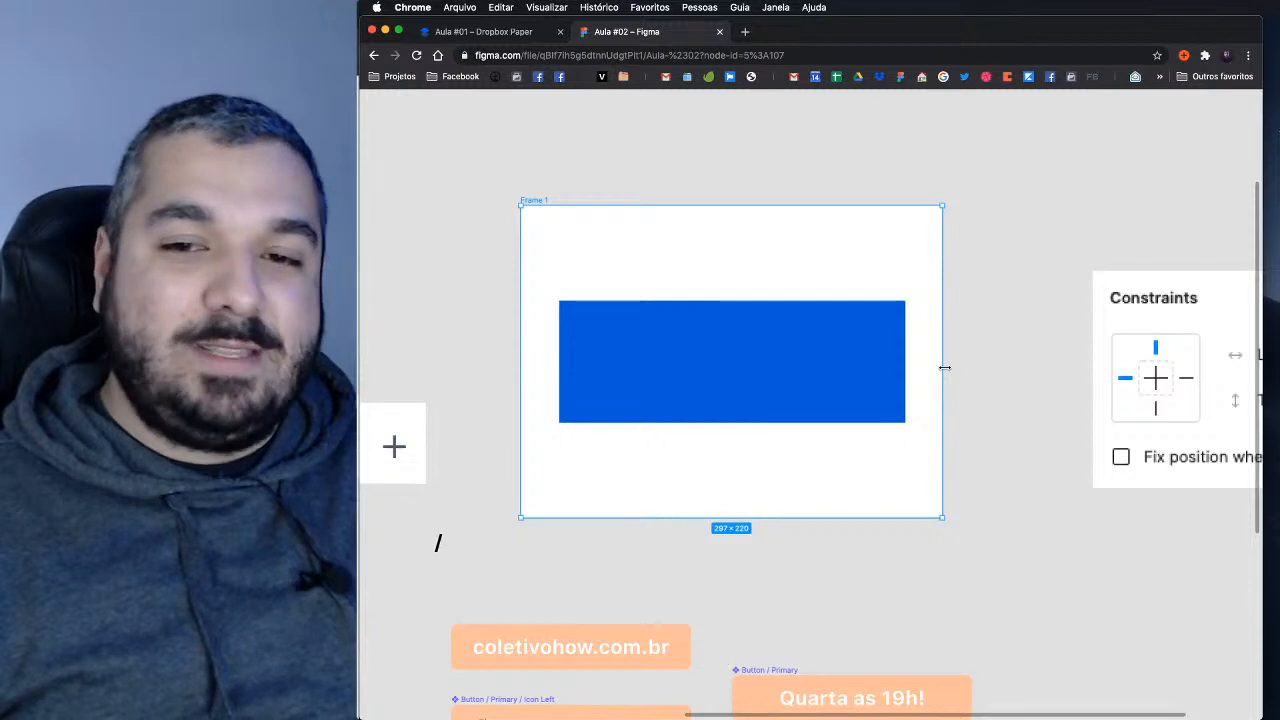
{"action": "left_click_drag", "start_coordinate": [944, 368], "coordinate": [886, 341]}
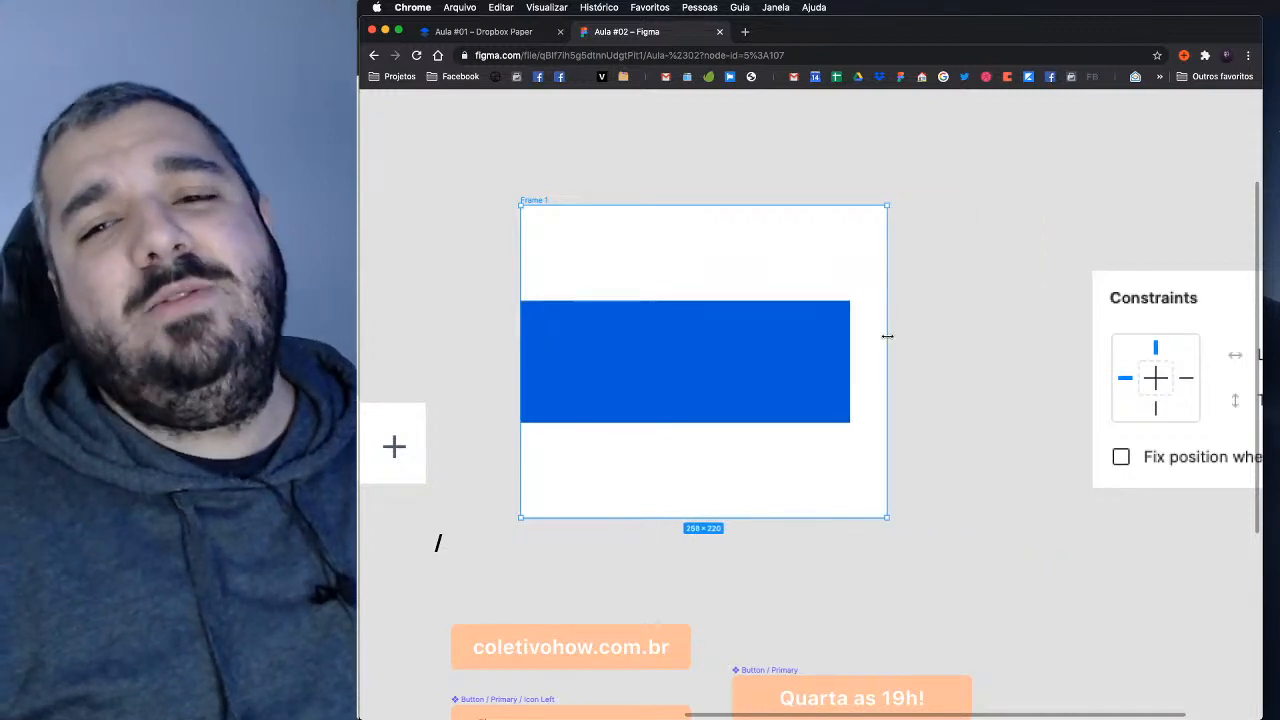
{"action": "key", "text": "super+z"}
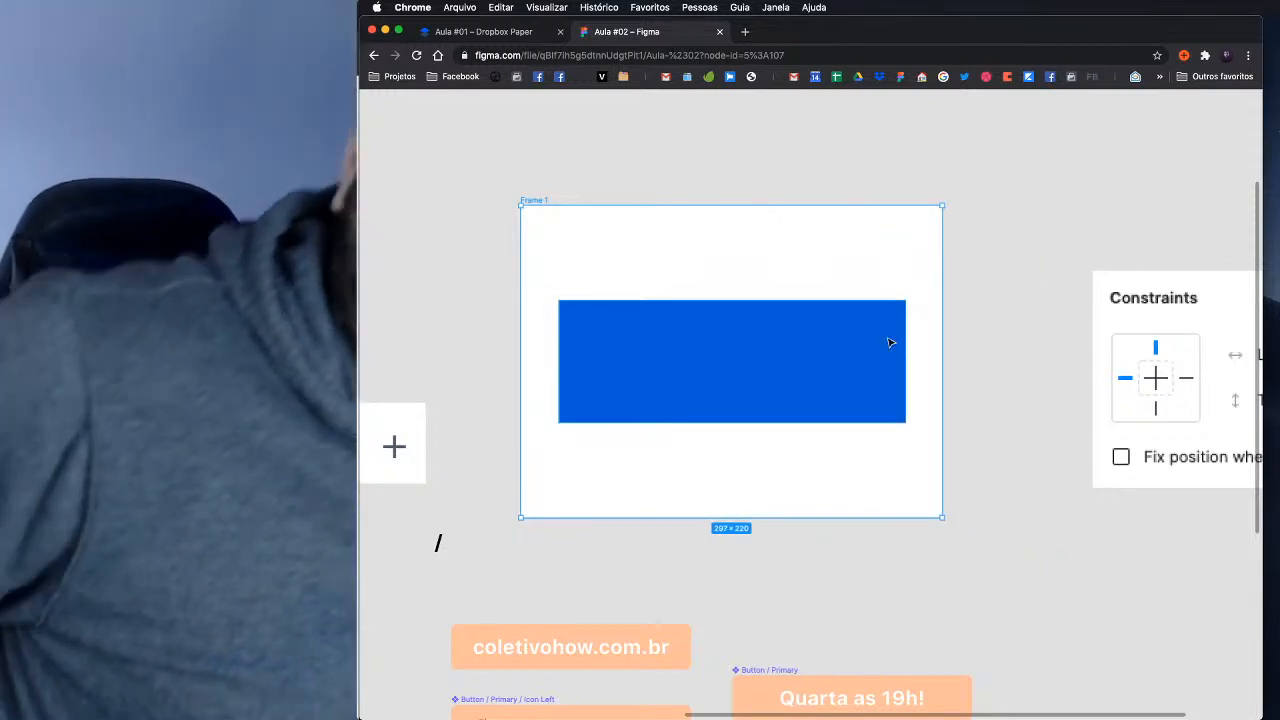
{"action": "key", "text": "super+backslash"}
Step: Review the blue rectangle's constraint guides and its horizontal constraint choices, leaving Right chosen
{"action": "left_click", "coordinate": [972, 331]}
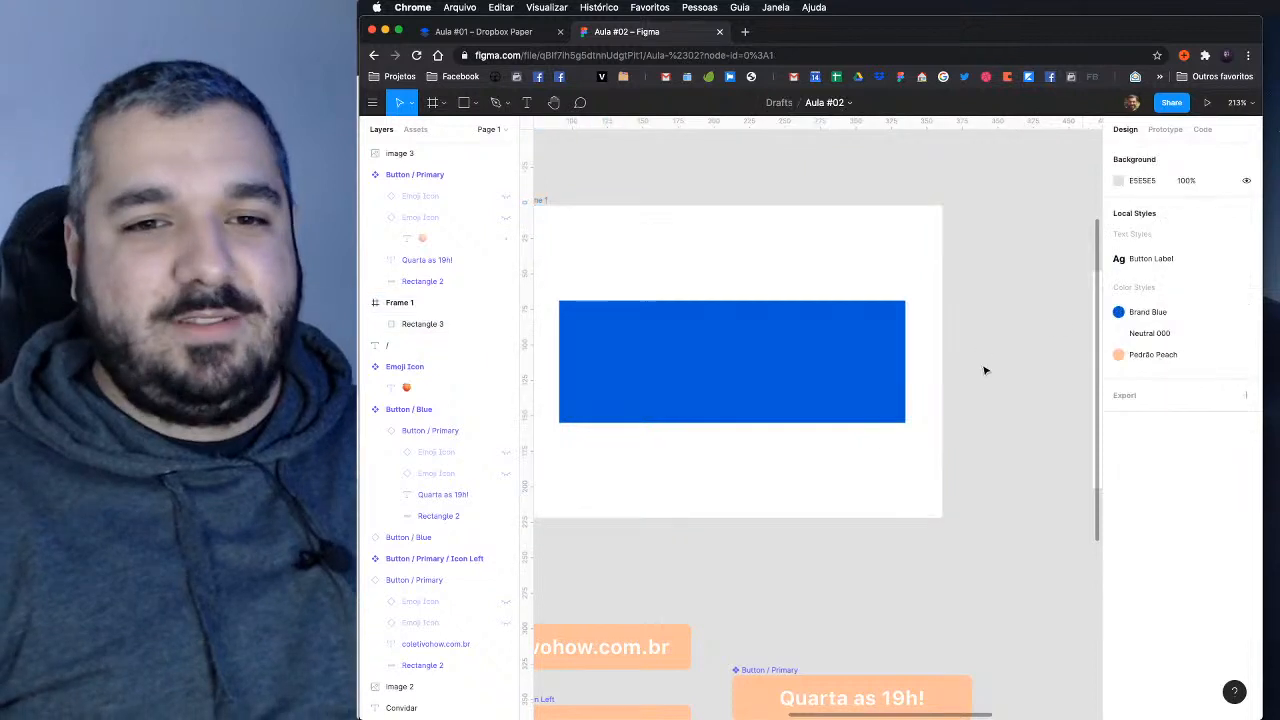
{"action": "left_click_drag", "start_coordinate": [960, 391], "coordinate": [1045, 406]}
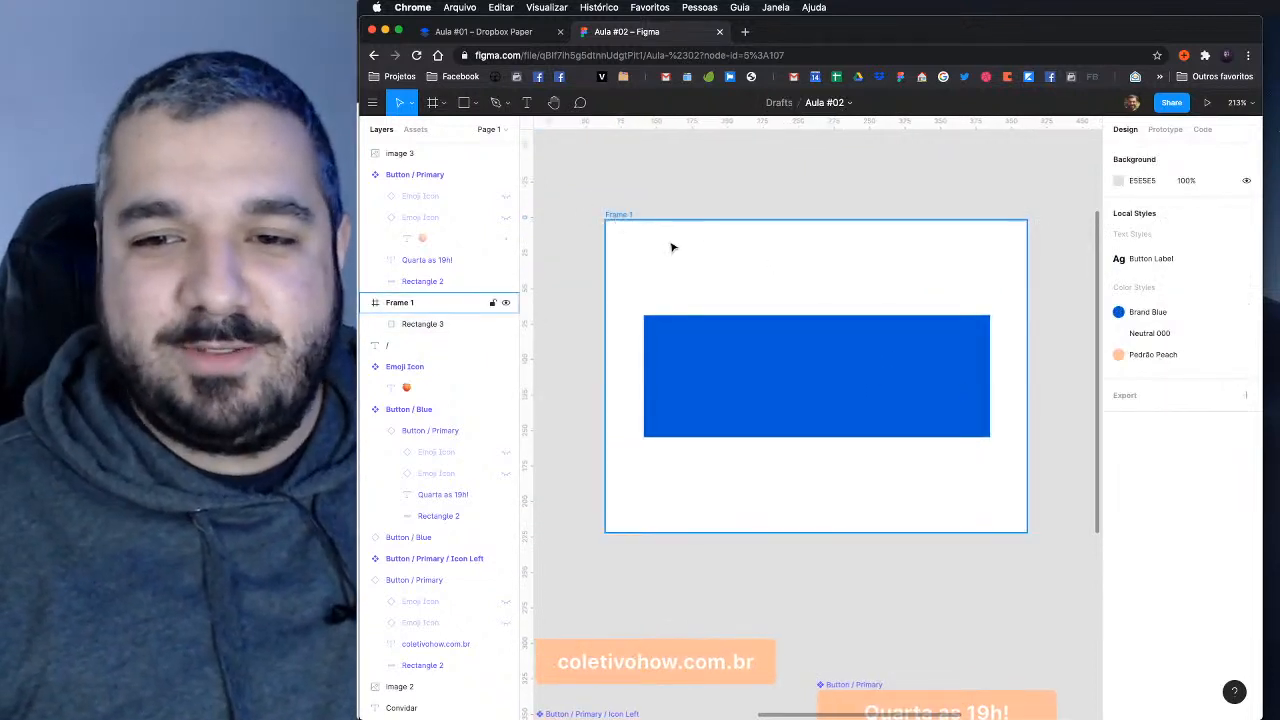
{"action": "left_click", "coordinate": [672, 247]}
{"action": "left_click", "coordinate": [789, 384]}
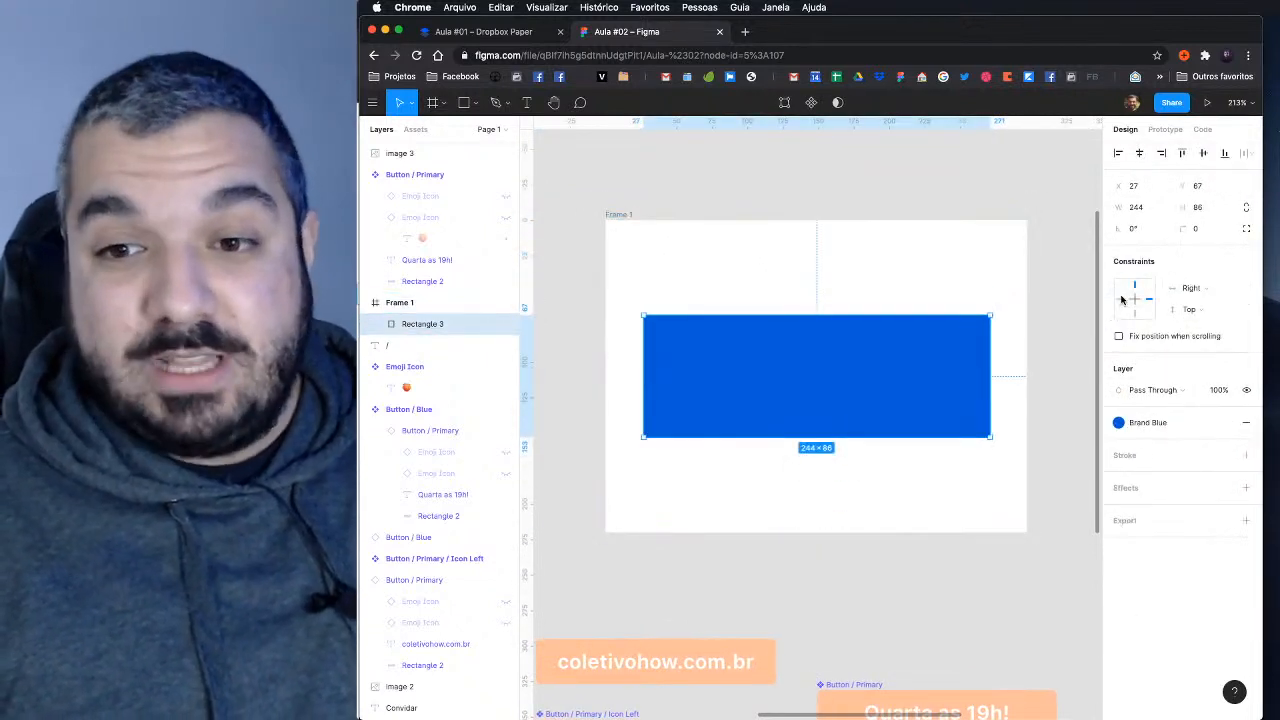
{"action": "left_click", "coordinate": [1193, 288]}
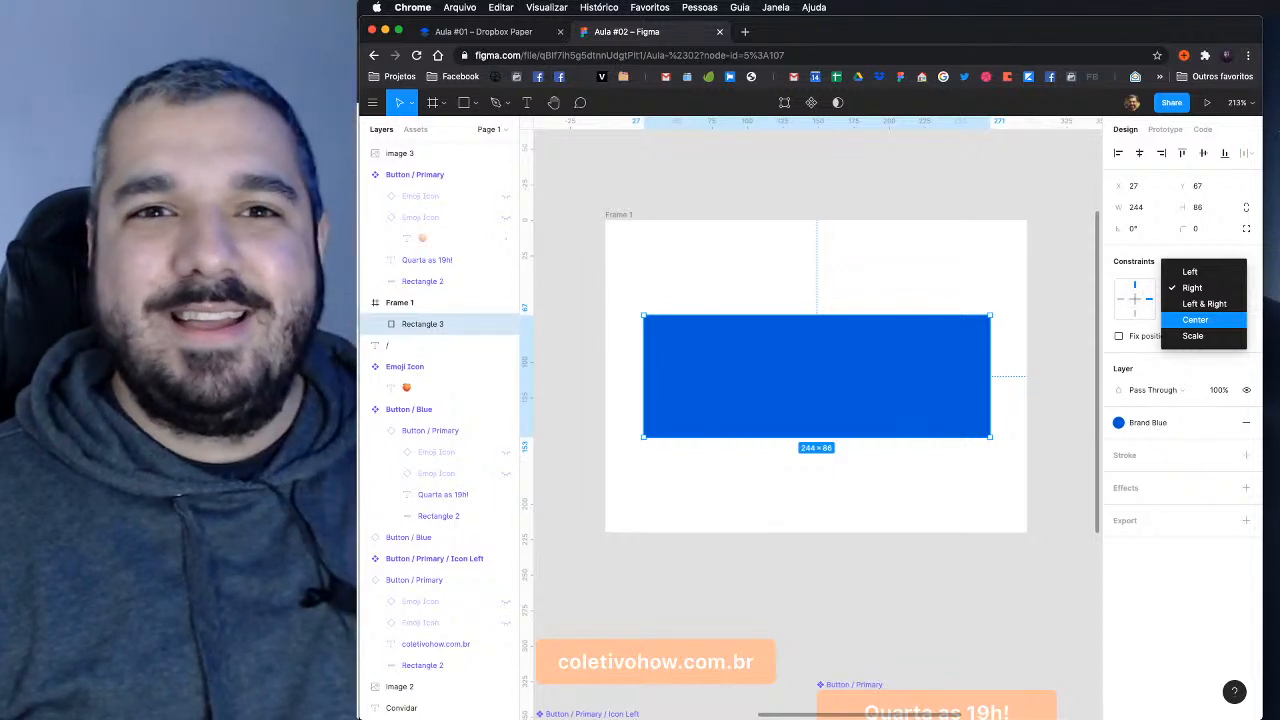
{"action": "left_click", "coordinate": [953, 287]}
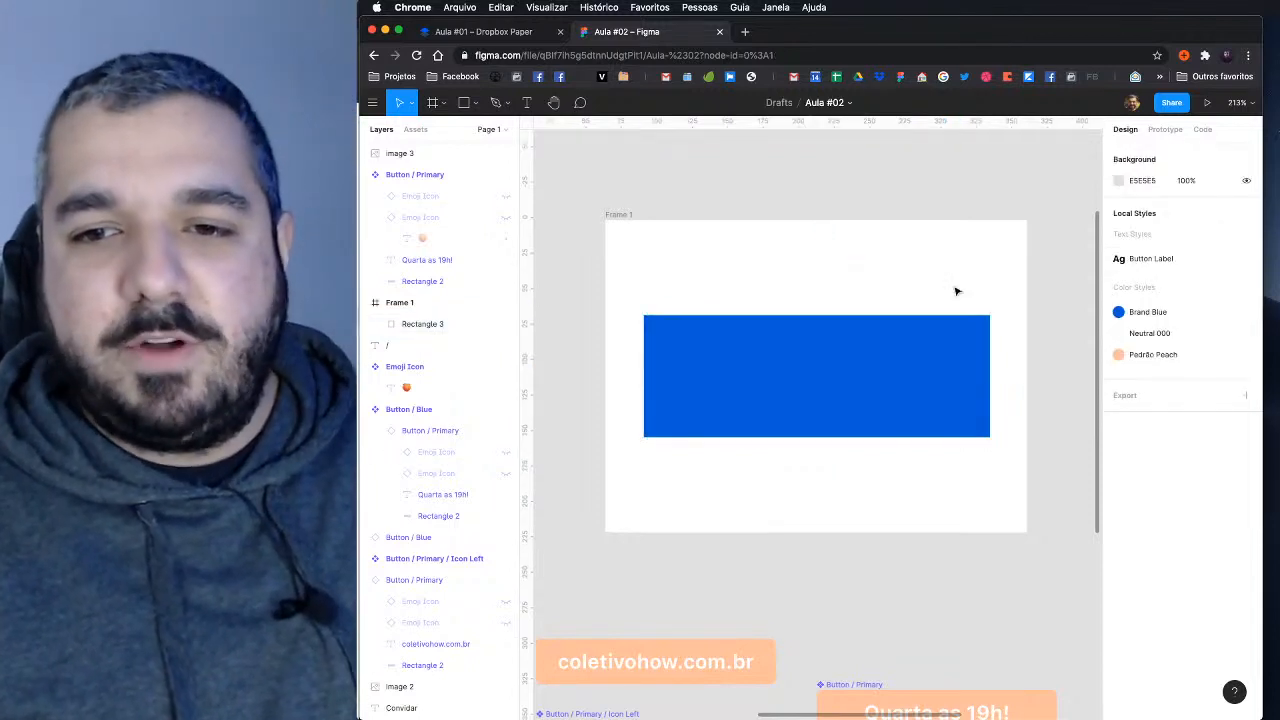
Step: Delete the blue rectangle and paste the portrait photo into Frame 1 in its place
{"action": "left_click", "coordinate": [900, 356]}
{"action": "key", "text": "Delete"}
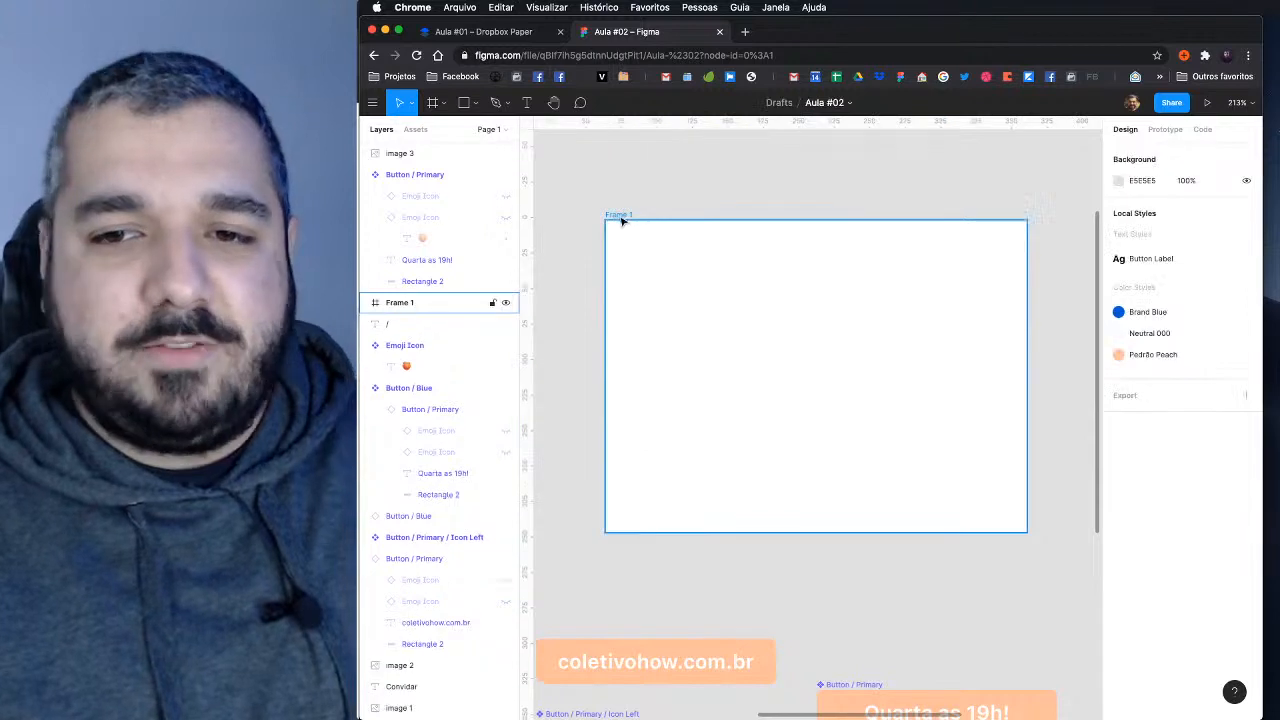
{"action": "left_click", "coordinate": [786, 326]}
{"action": "key", "text": "cmd+v"}
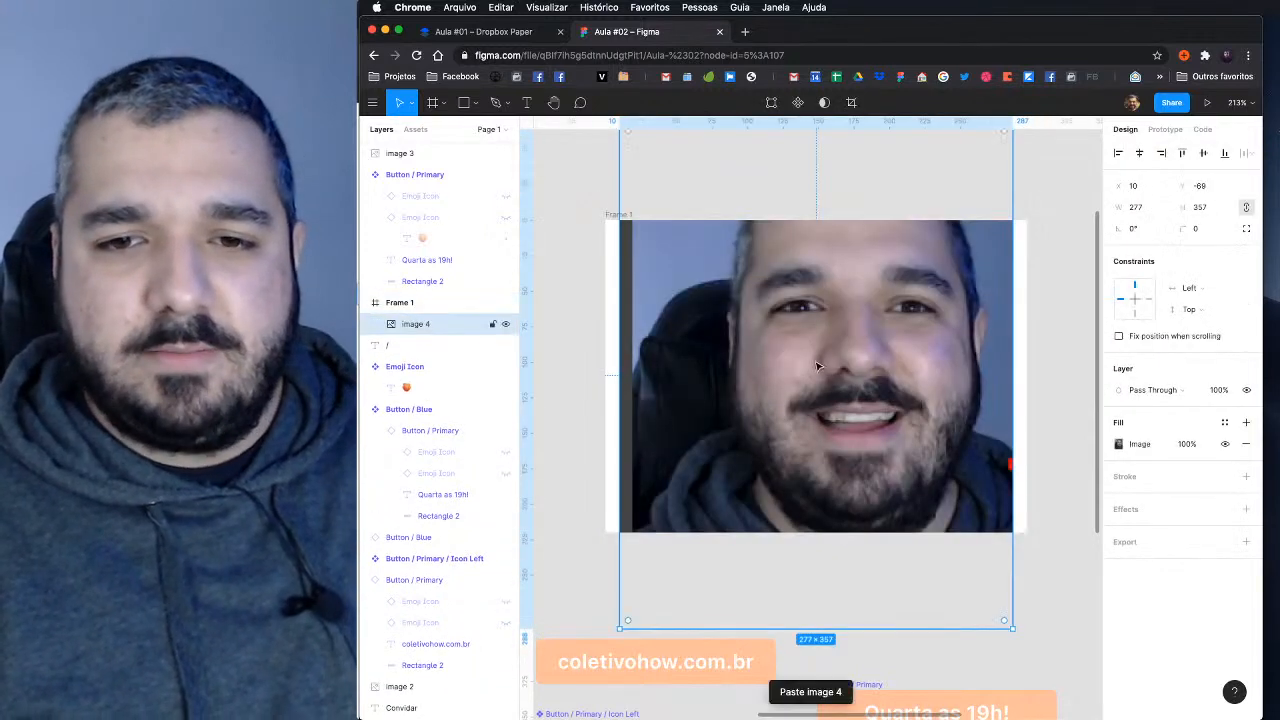
Step: Scale the pasted photo down to 117 × 151 so it fits in the middle of Frame 1, and keep it selected
{"action": "scroll", "coordinate": [930, 335], "scroll_direction": "down", "scroll_amount": 3}
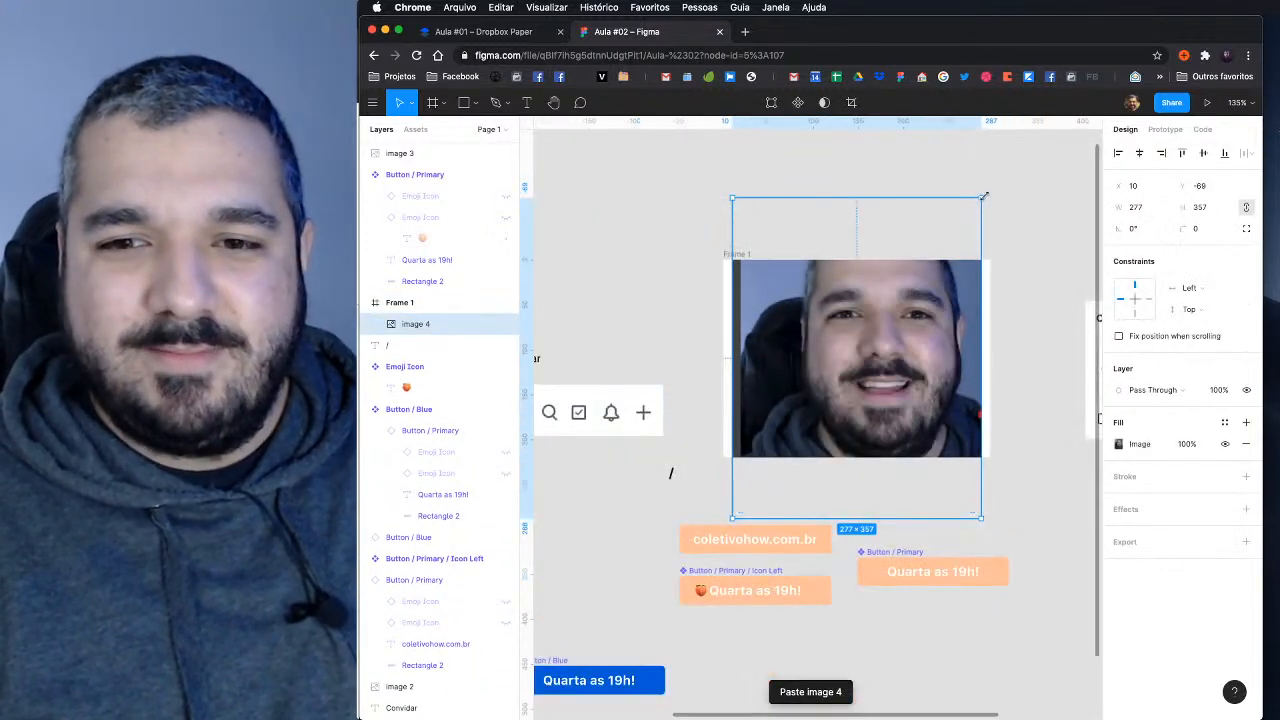
{"action": "left_click_drag", "start_coordinate": [984, 194], "coordinate": [907, 347]}
{"action": "key", "text": "Escape"}
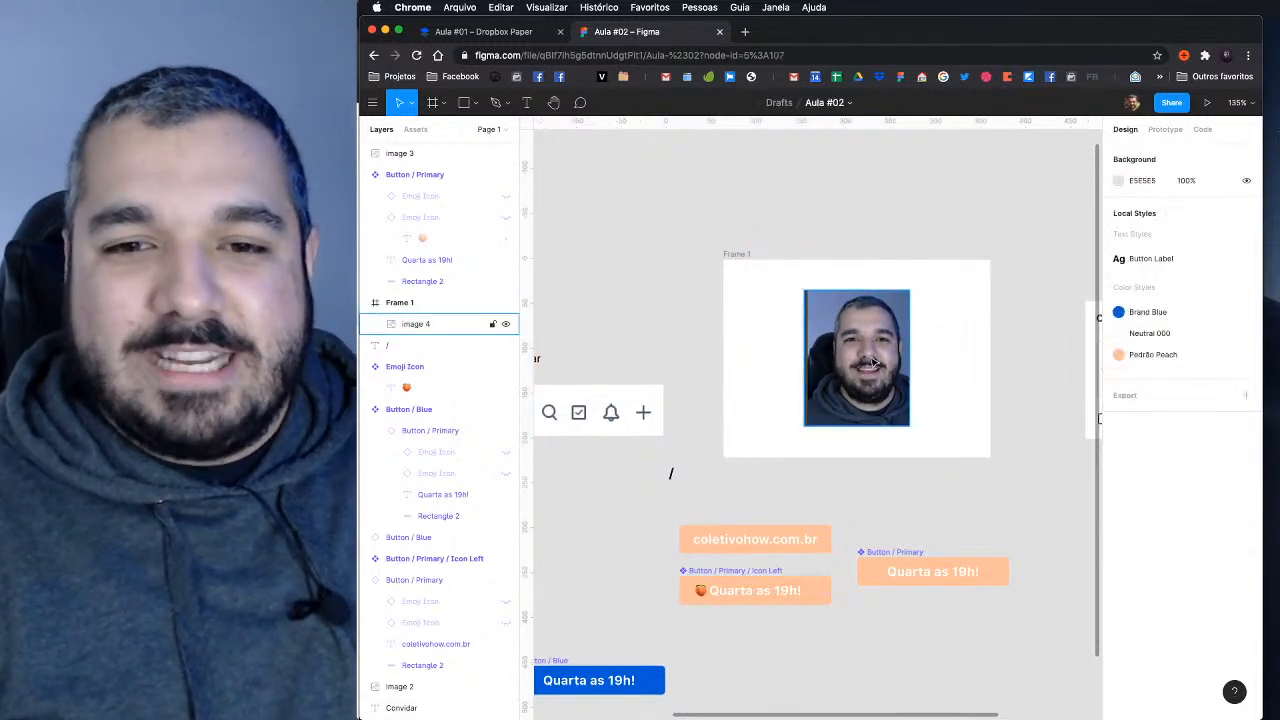
{"action": "key", "text": "super+z"}
{"action": "scroll", "coordinate": [957, 351], "scroll_direction": "down", "scroll_amount": 2}
Step: Duplicate Frame 1 with its photo onto the empty canvas below the buttons, at X 366, Y 558
{"action": "left_click_drag", "start_coordinate": [968, 347], "coordinate": [880, 342]}
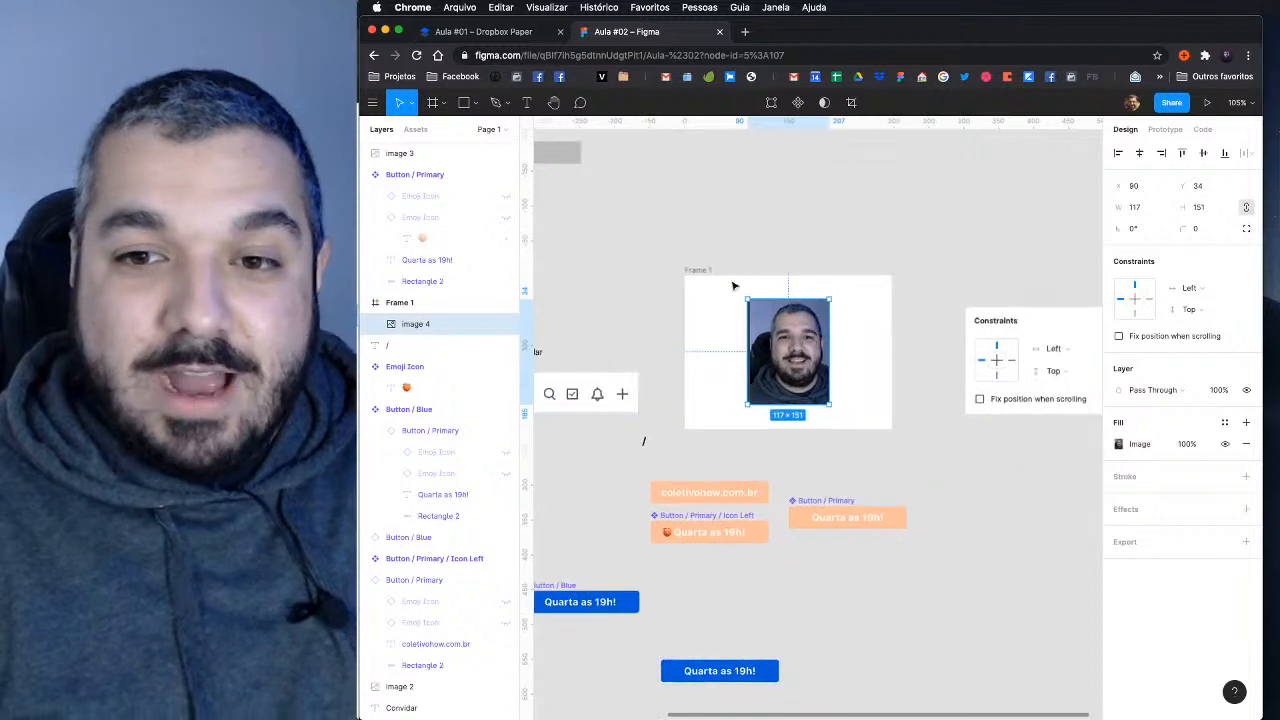
{"action": "left_click_drag", "start_coordinate": [911, 291], "coordinate": [880, 196]}
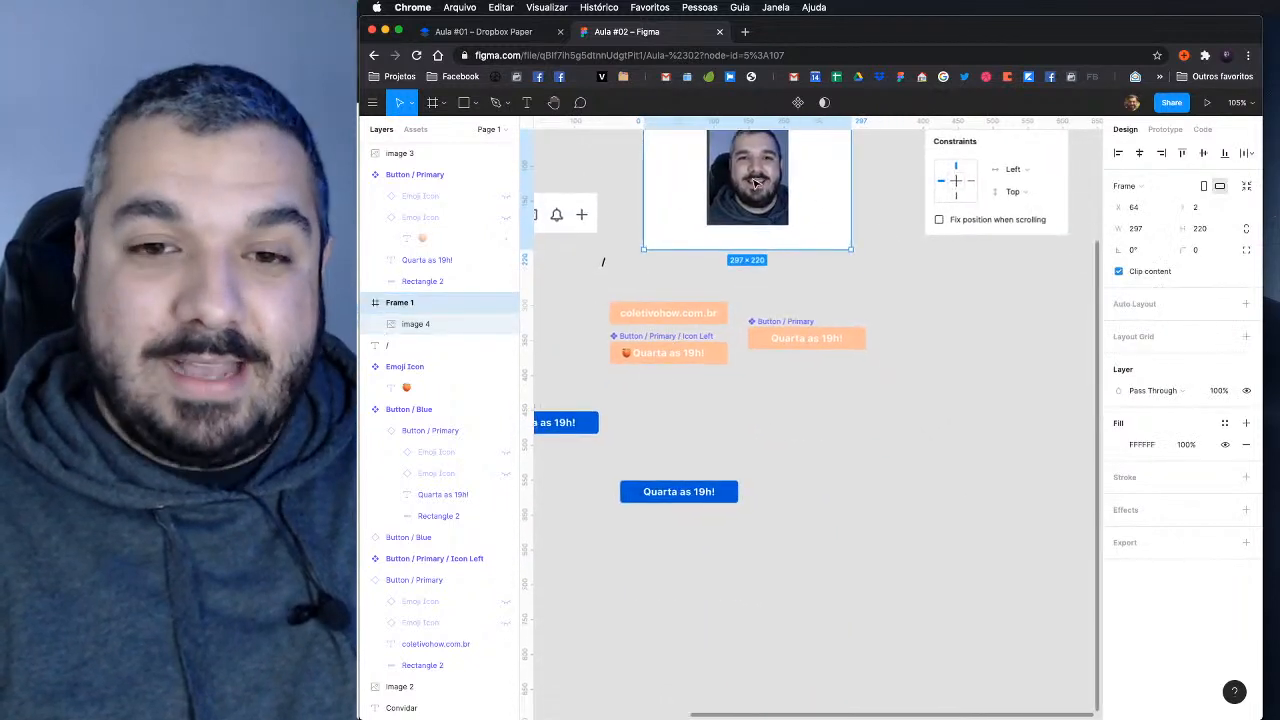
{"action": "key", "text": "alt"}
{"action": "left_click_drag", "start_coordinate": [939, 561], "coordinate": [969, 571]}
{"action": "left_click_drag", "start_coordinate": [983, 457], "coordinate": [849, 304]}
{"action": "scroll", "coordinate": [840, 420], "scroll_direction": "up", "scroll_amount": 5}
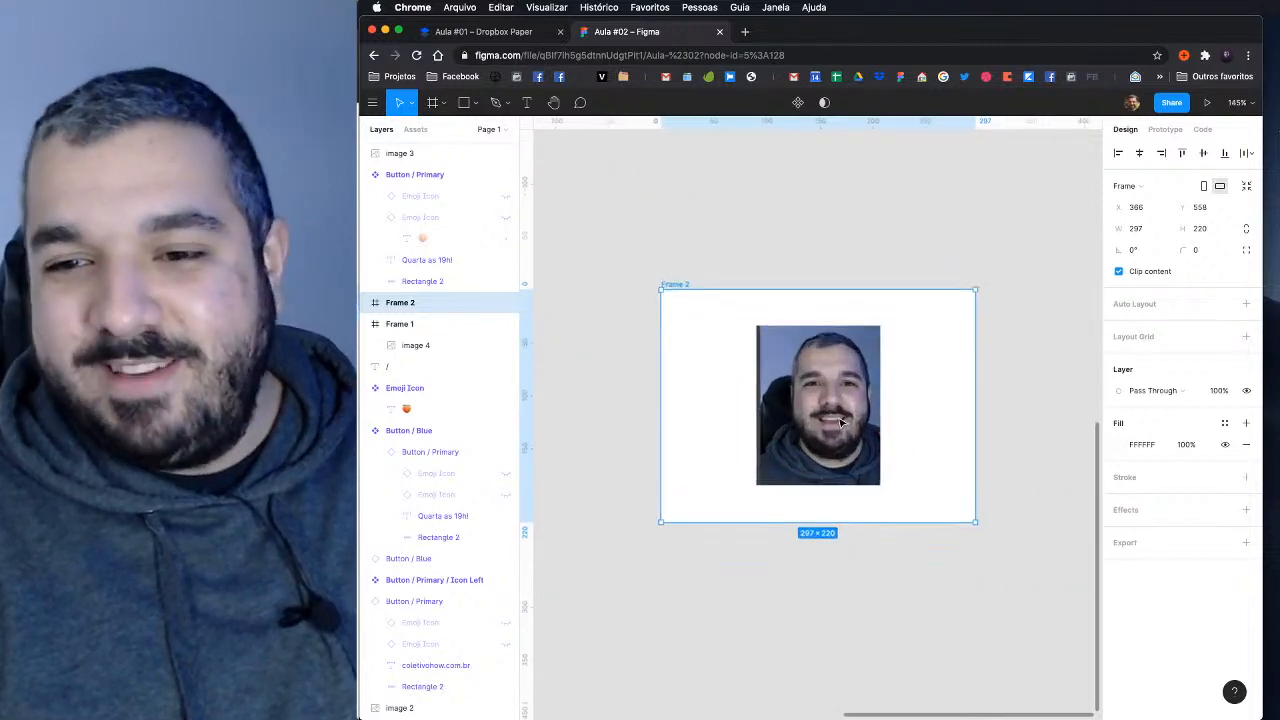
Step: Set the horizontal constraint of the photo inside Frame 2 to Scale
{"action": "double_click", "coordinate": [858, 417]}
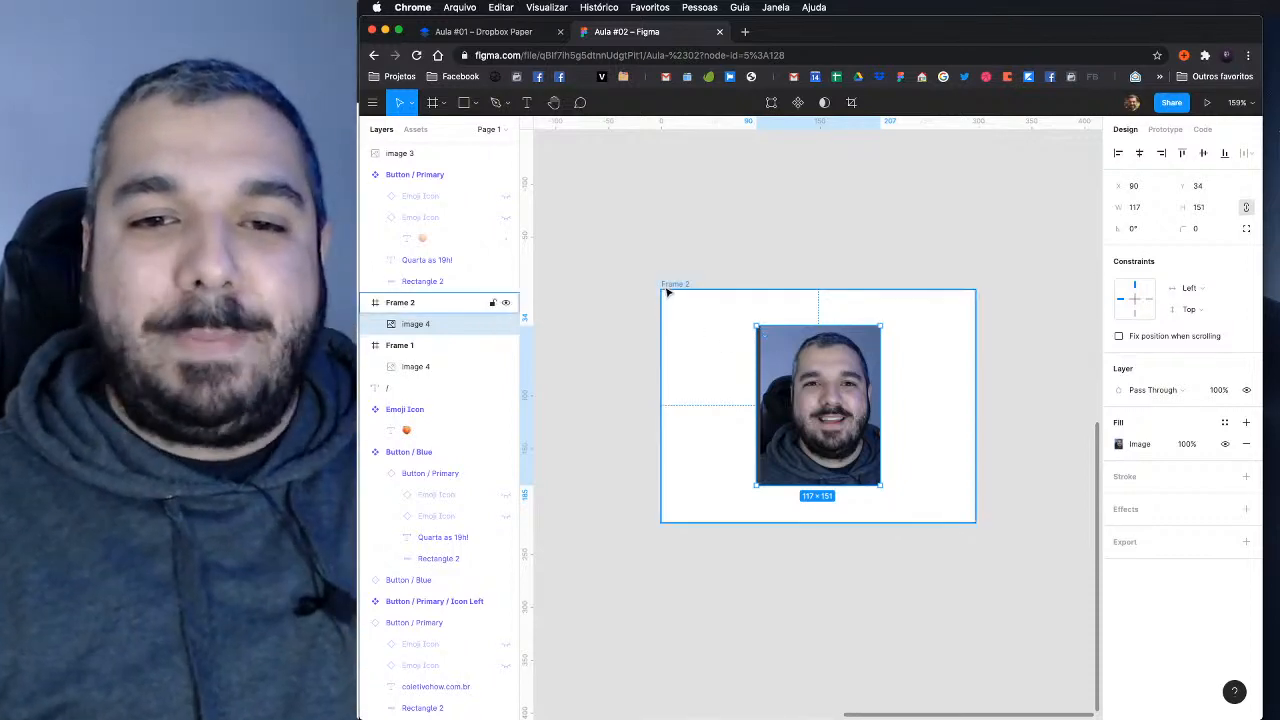
{"action": "left_click", "coordinate": [1198, 288]}
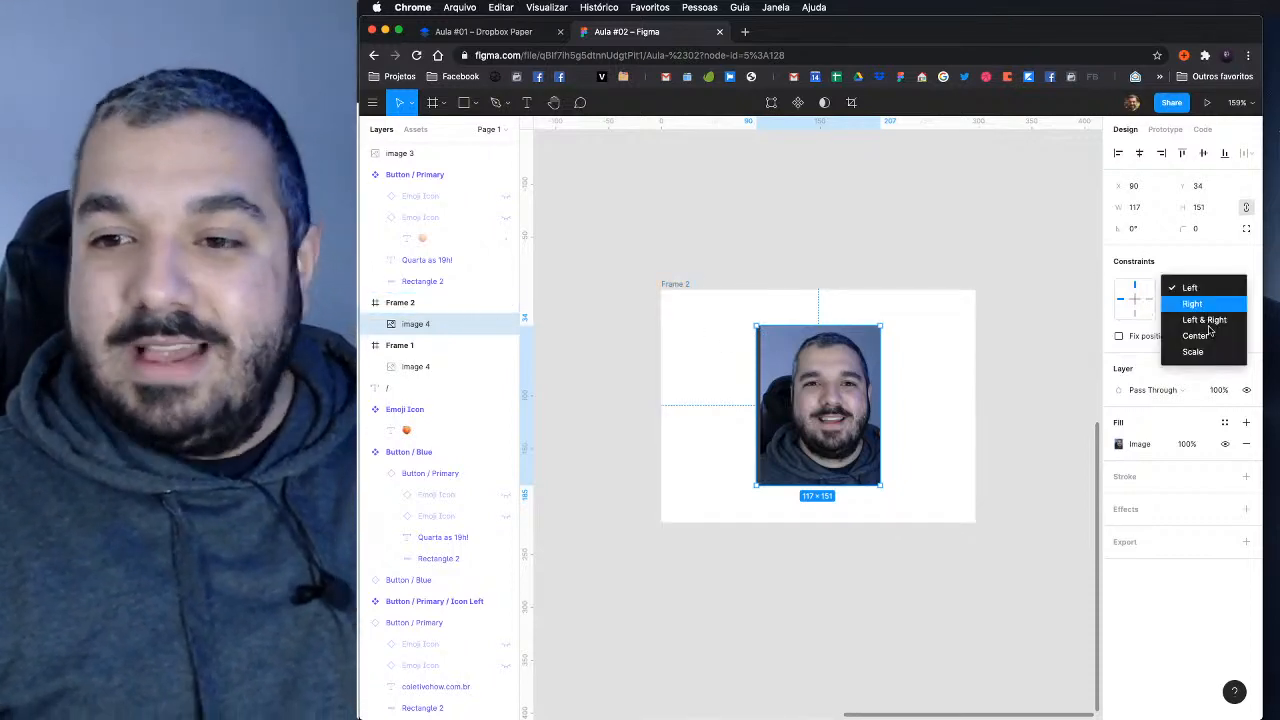
{"action": "left_click", "coordinate": [1199, 344]}
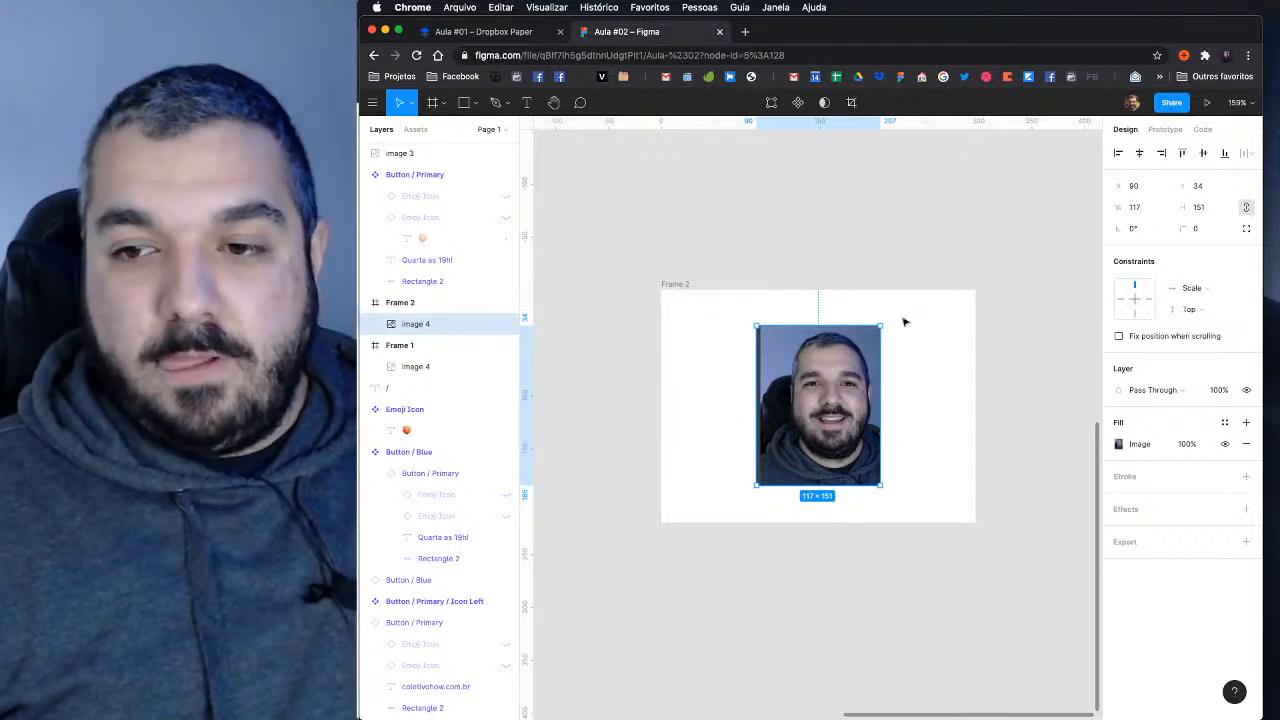
Step: Widen Frame 2 to 389 to test the photo's horizontal scaling, try stretching it further, and undo that extra stretch
{"action": "left_click", "coordinate": [967, 407]}
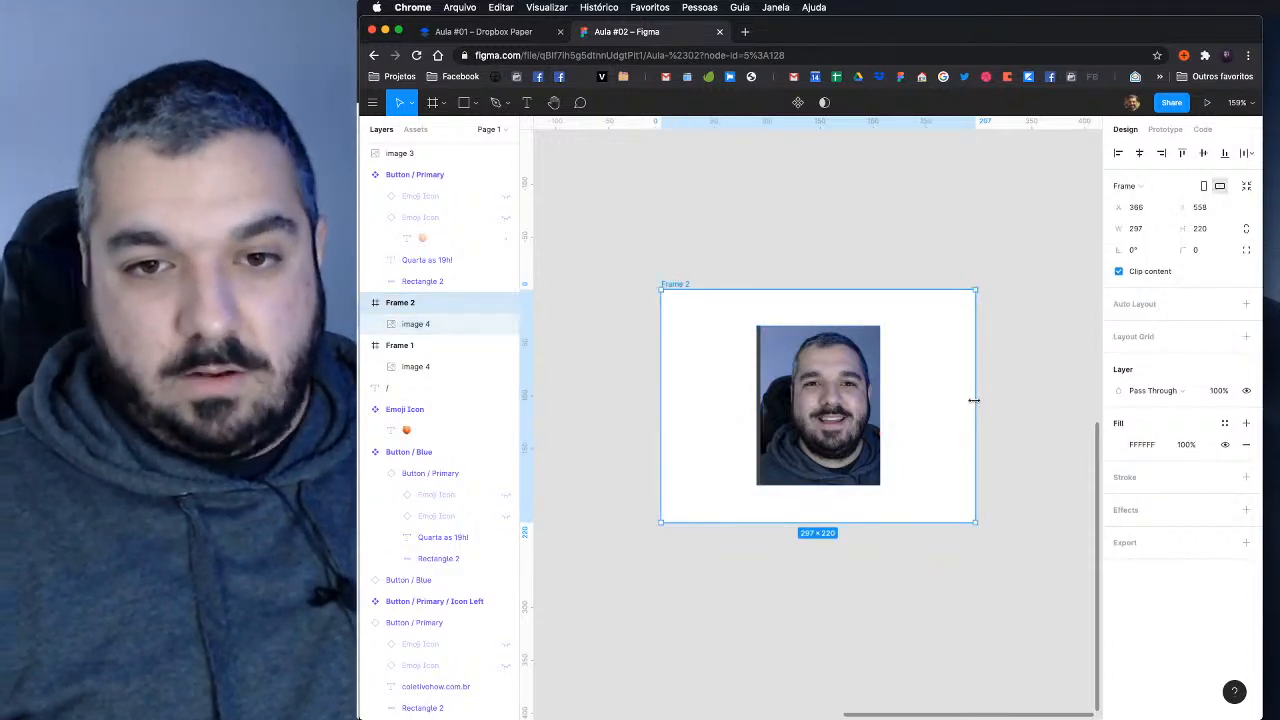
{"action": "left_click_drag", "start_coordinate": [974, 400], "coordinate": [1073, 400]}
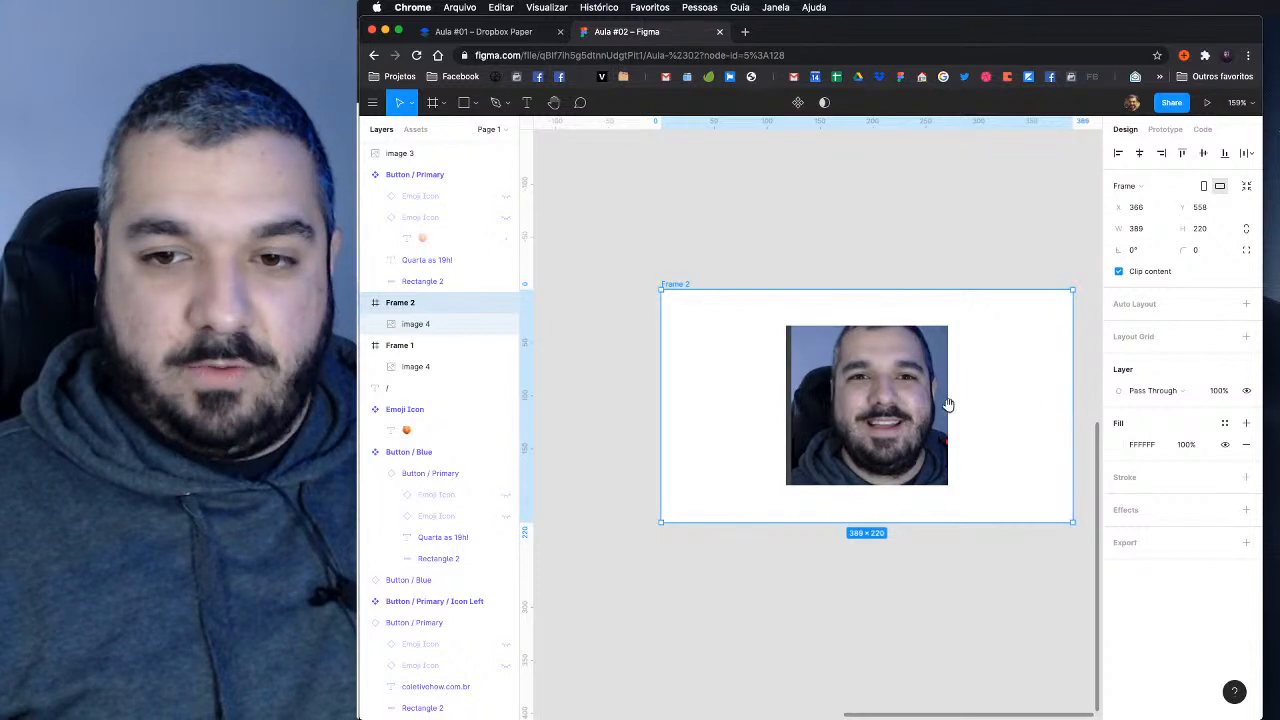
{"action": "scroll", "coordinate": [948, 404], "scroll_direction": "right", "scroll_amount": 3}
{"action": "left_click_drag", "start_coordinate": [960, 399], "coordinate": [1120, 400]}
{"action": "key", "text": "super+z"}
{"action": "scroll", "coordinate": [891, 399], "scroll_direction": "down", "scroll_amount": 3}
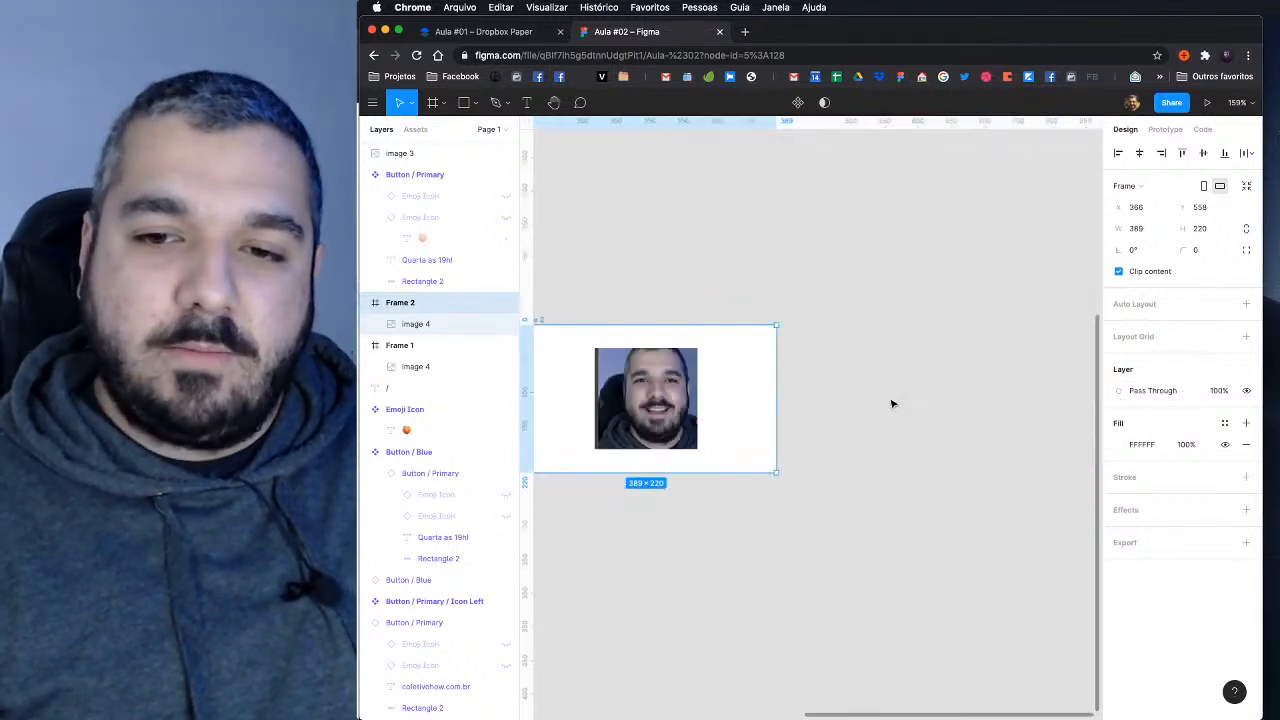
{"action": "left_click_drag", "start_coordinate": [861, 434], "coordinate": [963, 407]}
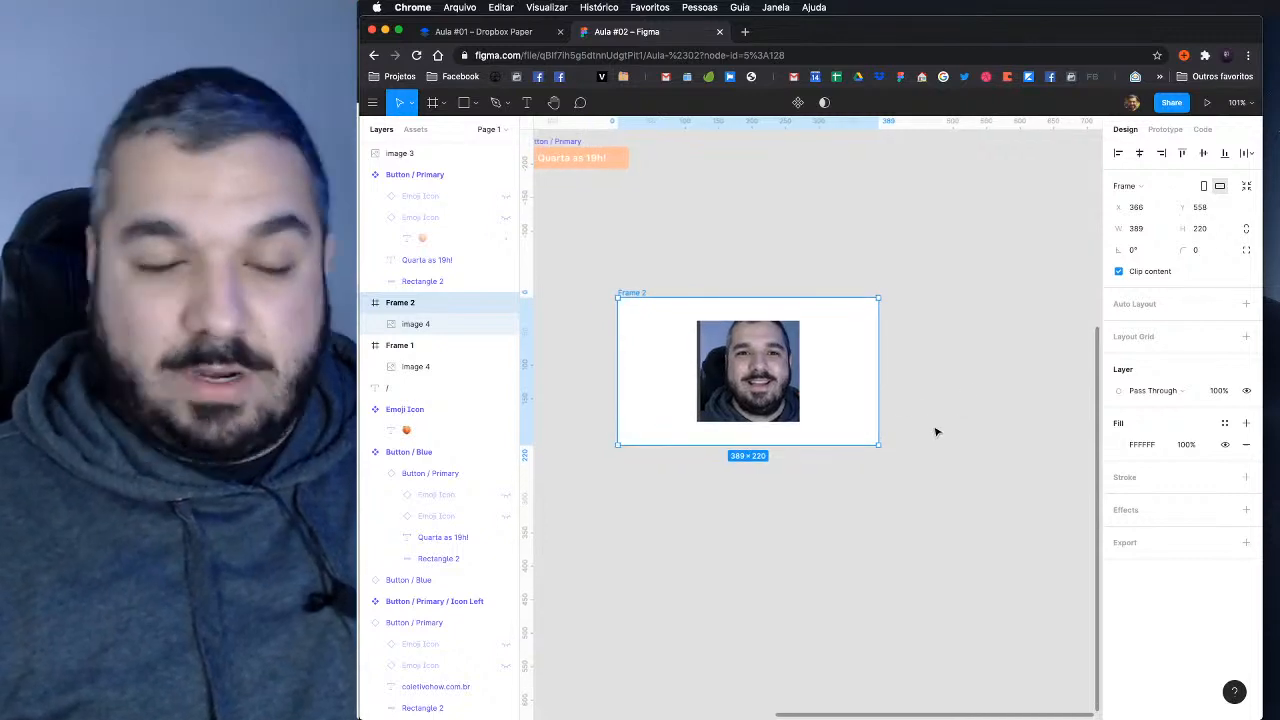
Step: Keep the Frame 2 photo's horizontal constraint at Scale and set its vertical constraint to Scale
{"action": "left_click", "coordinate": [759, 381]}
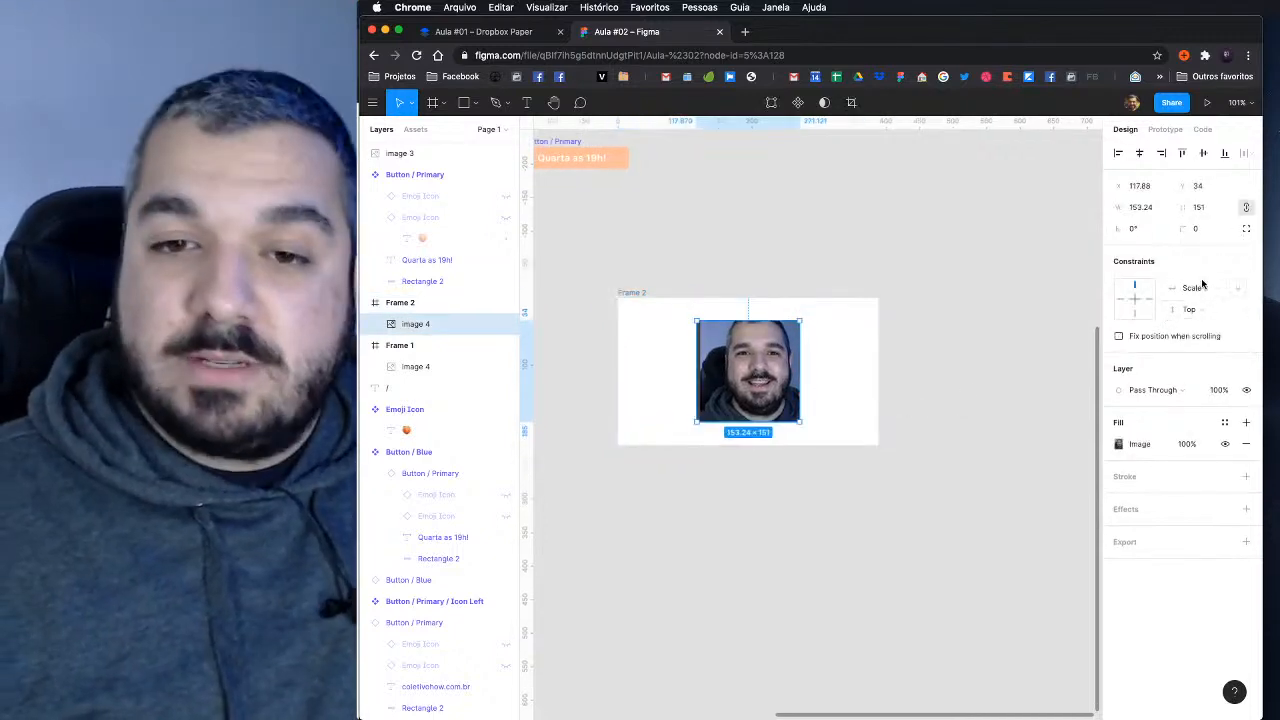
{"action": "left_click", "coordinate": [1200, 288]}
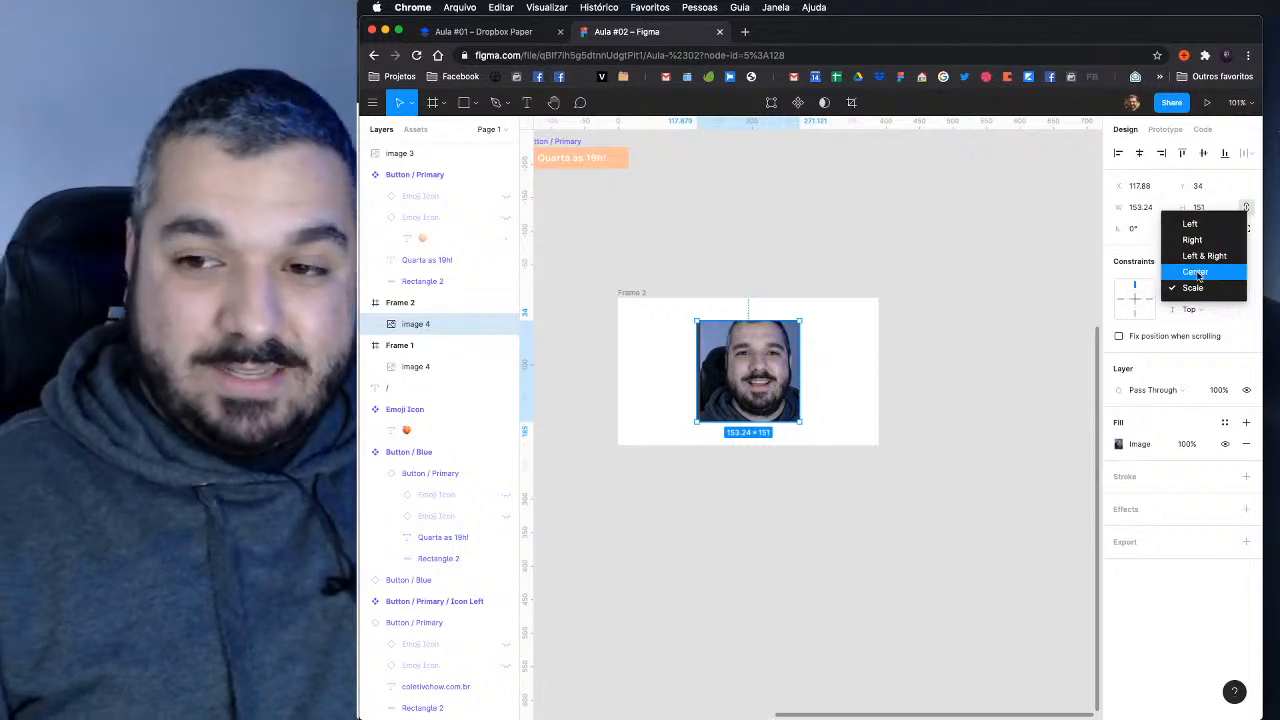
{"action": "left_click", "coordinate": [1193, 288]}
{"action": "left_click", "coordinate": [1190, 309]}
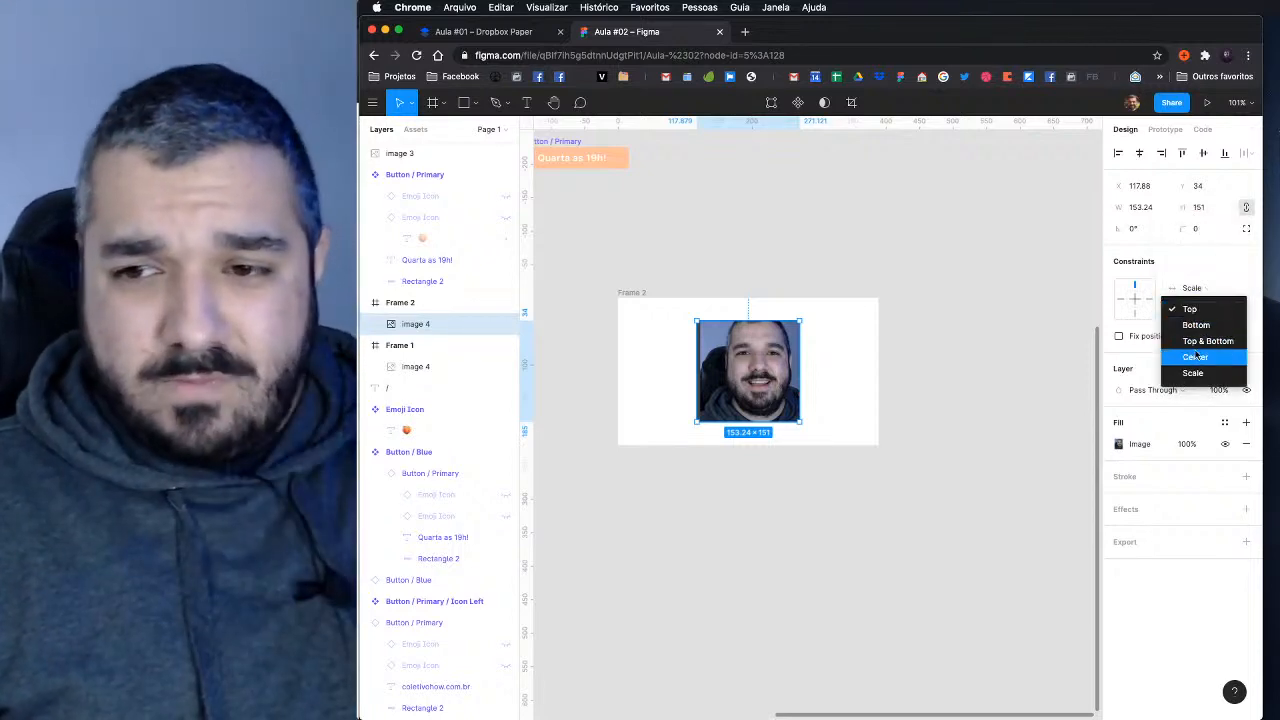
{"action": "left_click", "coordinate": [1191, 374]}
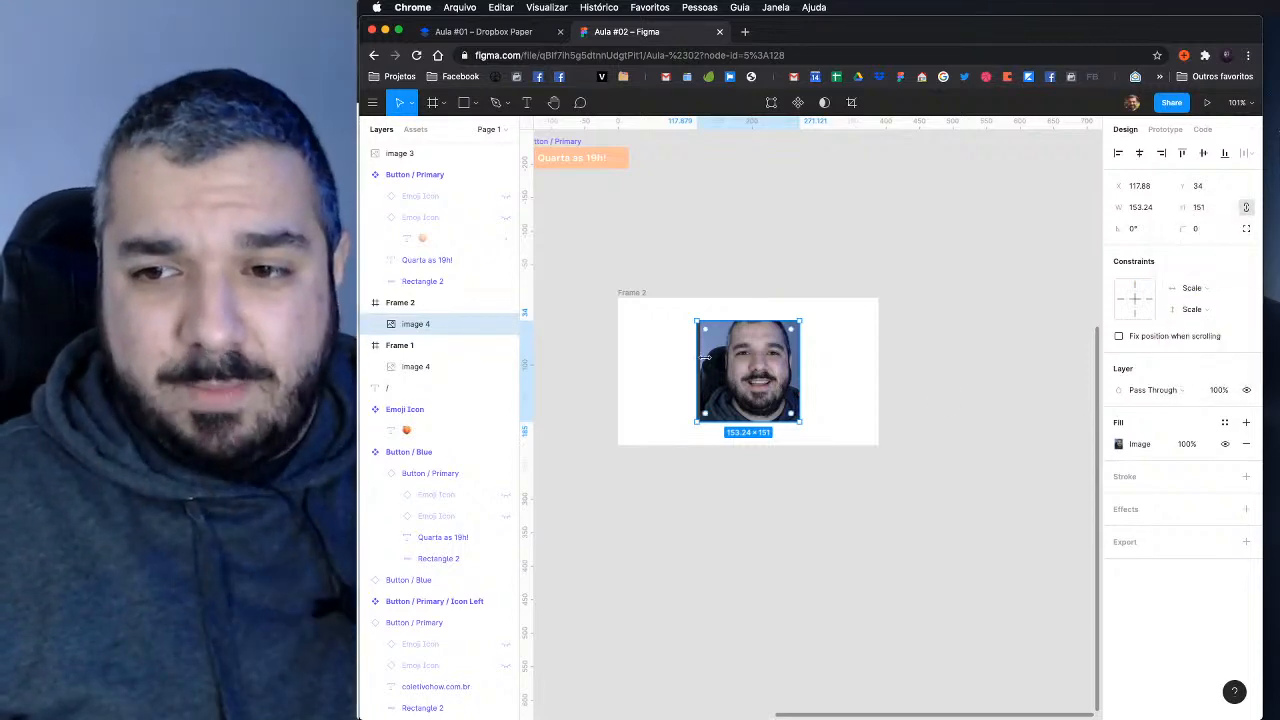
Step: Try enlarging Frame 2 to 649 × 484 and beyond to test the photo's two-way scaling, and undo the resizes
{"action": "left_click", "coordinate": [638, 293]}
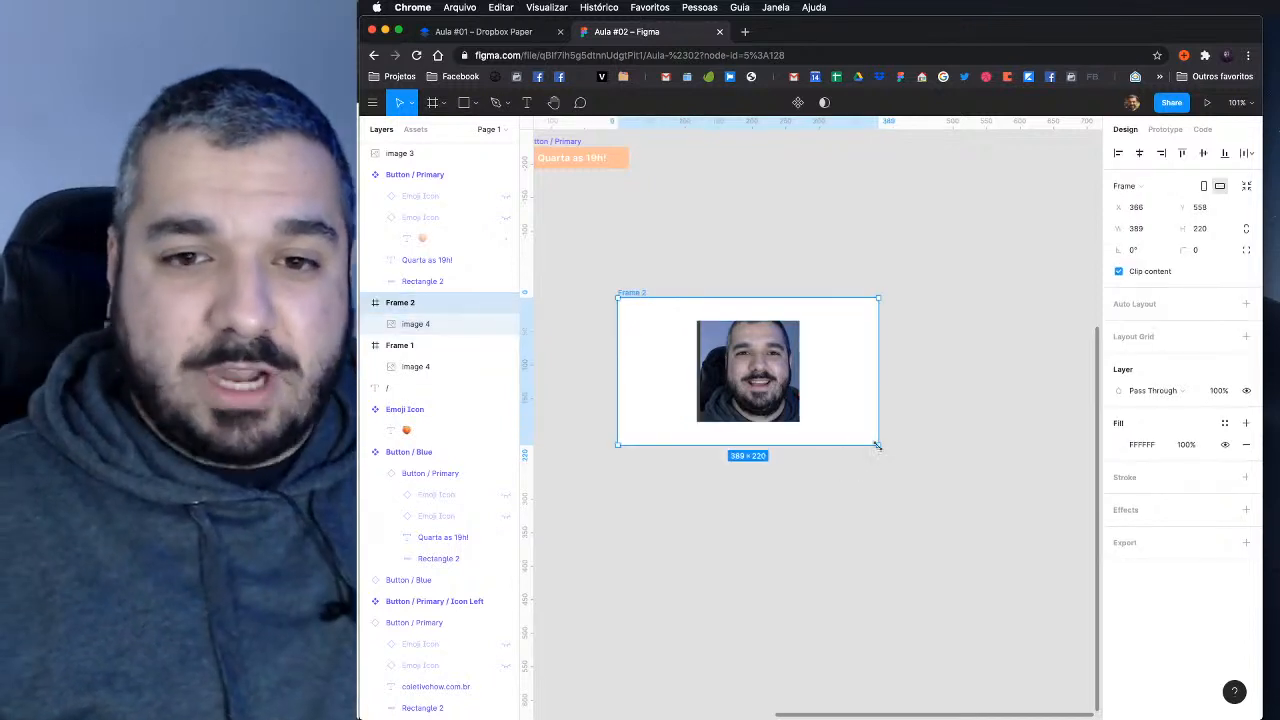
{"action": "left_click_drag", "start_coordinate": [883, 455], "coordinate": [1049, 618]}
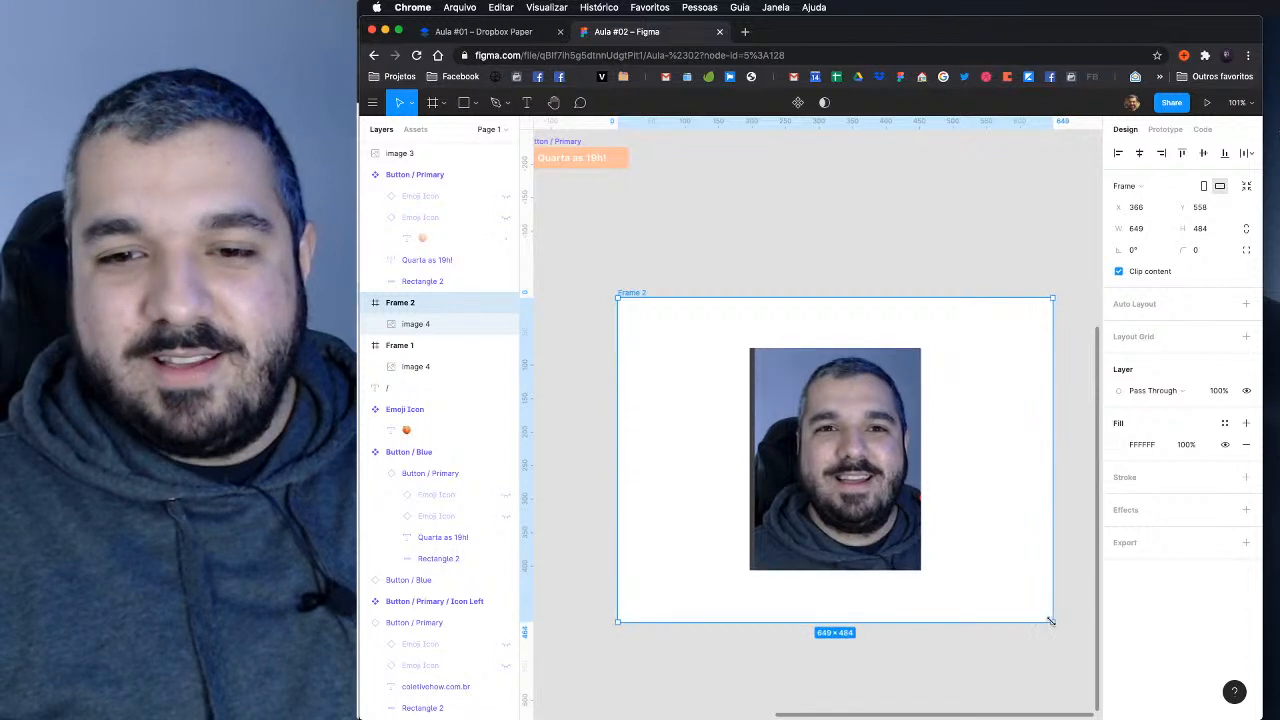
{"action": "scroll", "coordinate": [1040, 607], "scroll_direction": "down", "scroll_amount": 2}
{"action": "scroll", "coordinate": [1041, 607], "scroll_direction": "down", "scroll_amount": 2}
{"action": "scroll", "coordinate": [890, 485], "scroll_direction": "down", "scroll_amount": 2}
{"action": "scroll", "coordinate": [890, 485], "scroll_direction": "right", "scroll_amount": 2}
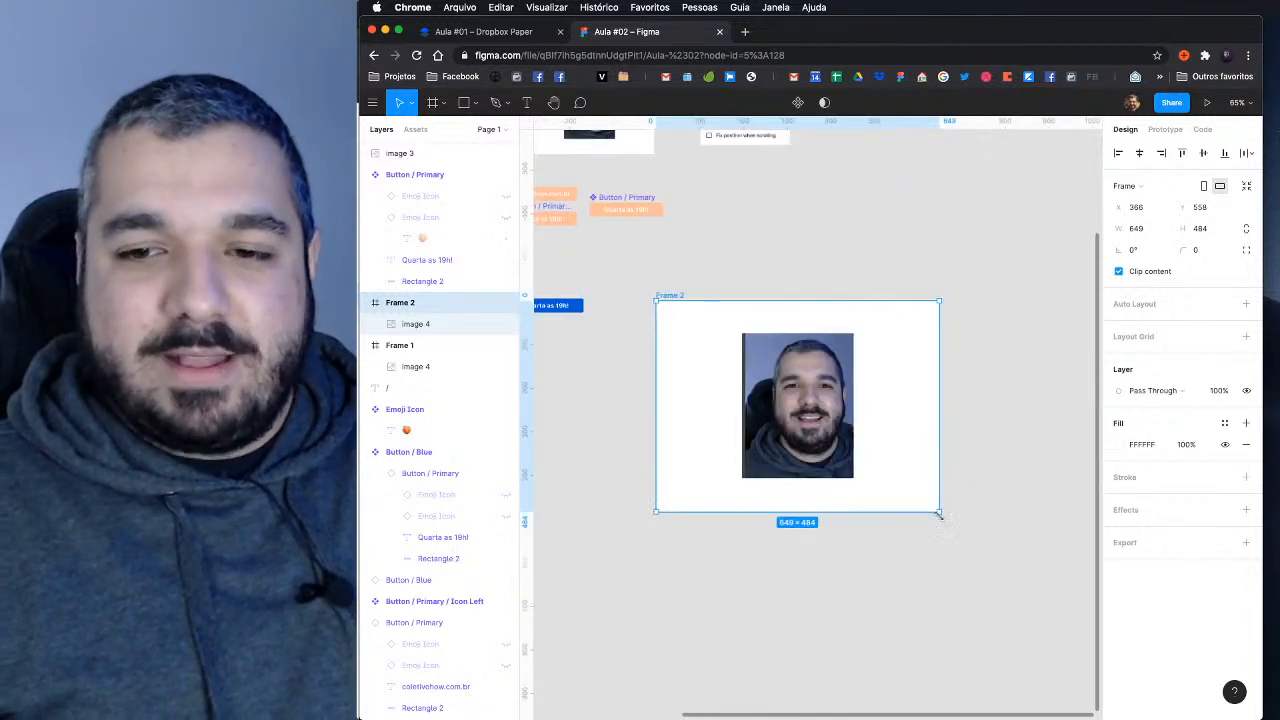
{"action": "left_click_drag", "start_coordinate": [939, 514], "coordinate": [1051, 540]}
{"action": "key", "text": "super+z"}
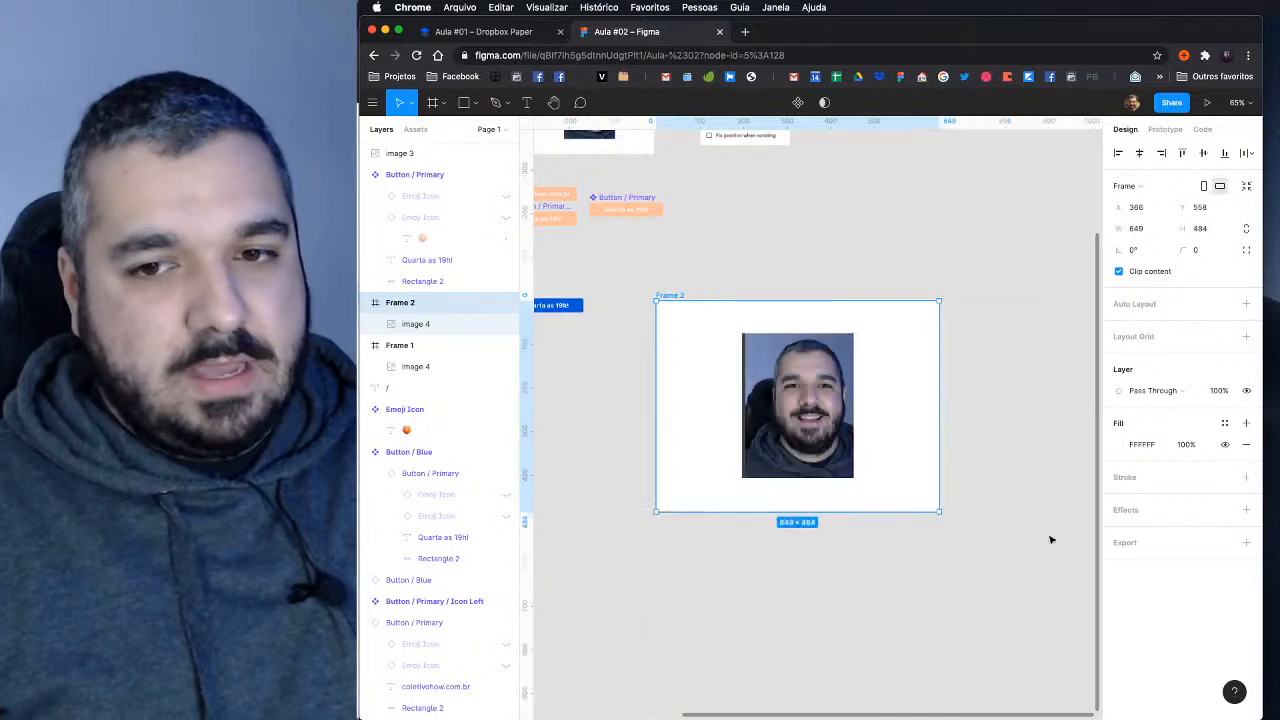
{"action": "key", "text": "super+z"}
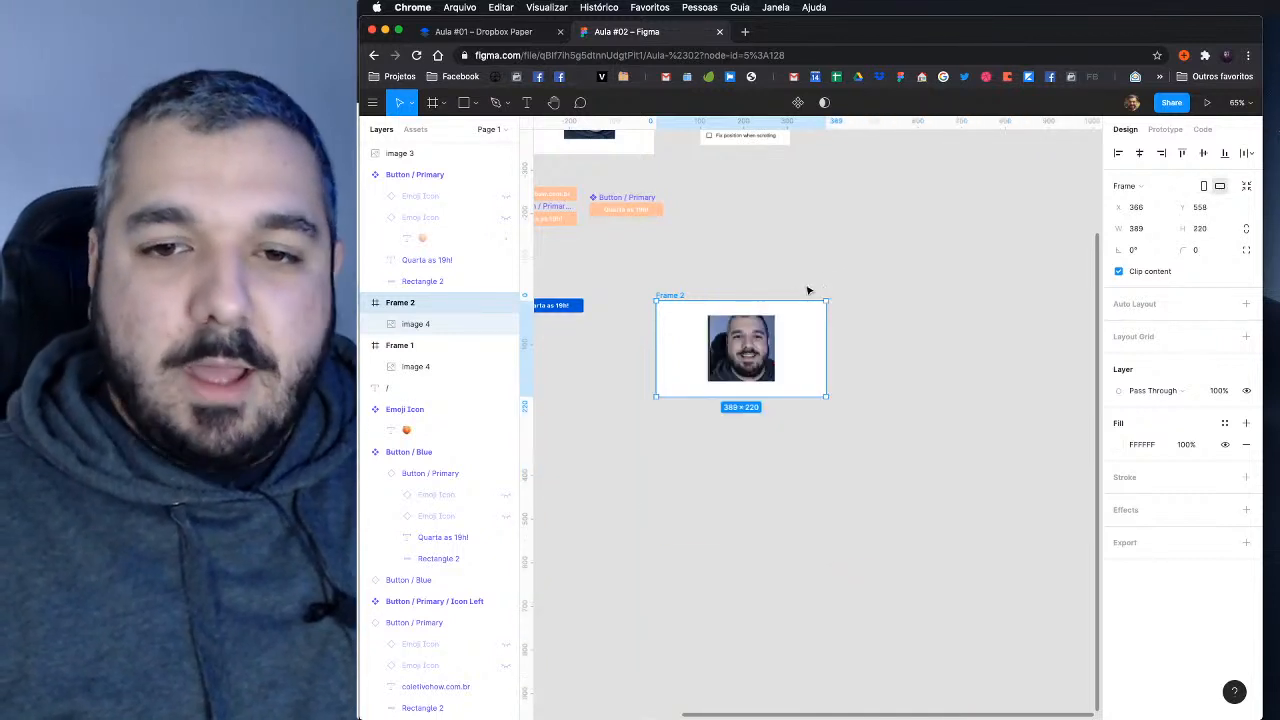
Step: Set the Frame 2 photo's horizontal constraint to Left & Right and its vertical constraint to Top & Bottom
{"action": "left_click_drag", "start_coordinate": [840, 272], "coordinate": [911, 282]}
{"action": "scroll", "coordinate": [814, 281], "scroll_direction": "up", "scroll_amount": 5}
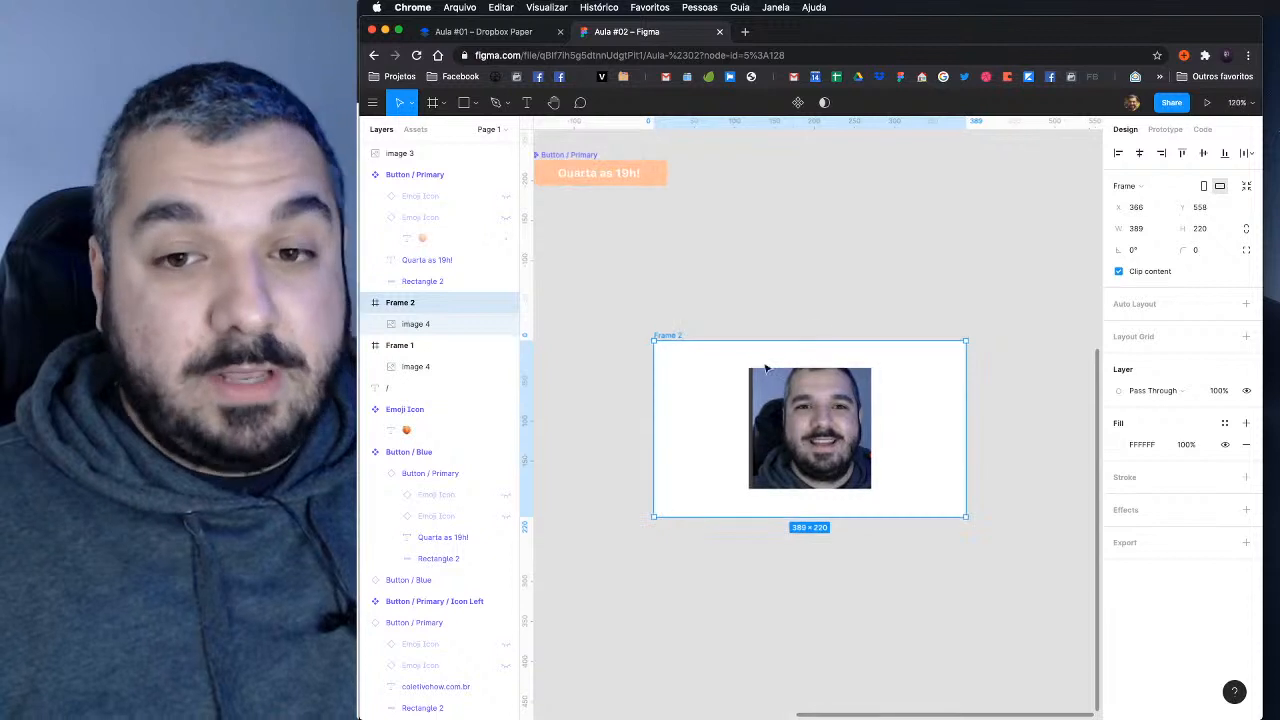
{"action": "left_click", "coordinate": [790, 410]}
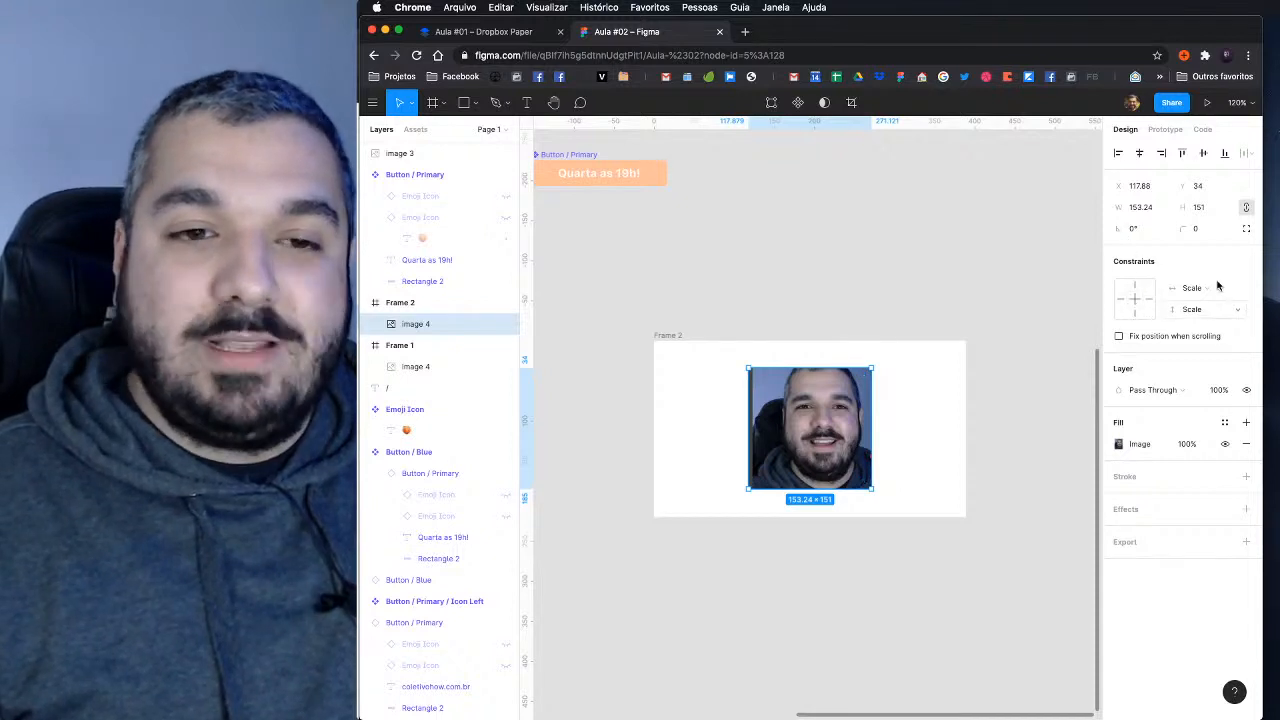
{"action": "left_click", "coordinate": [666, 336]}
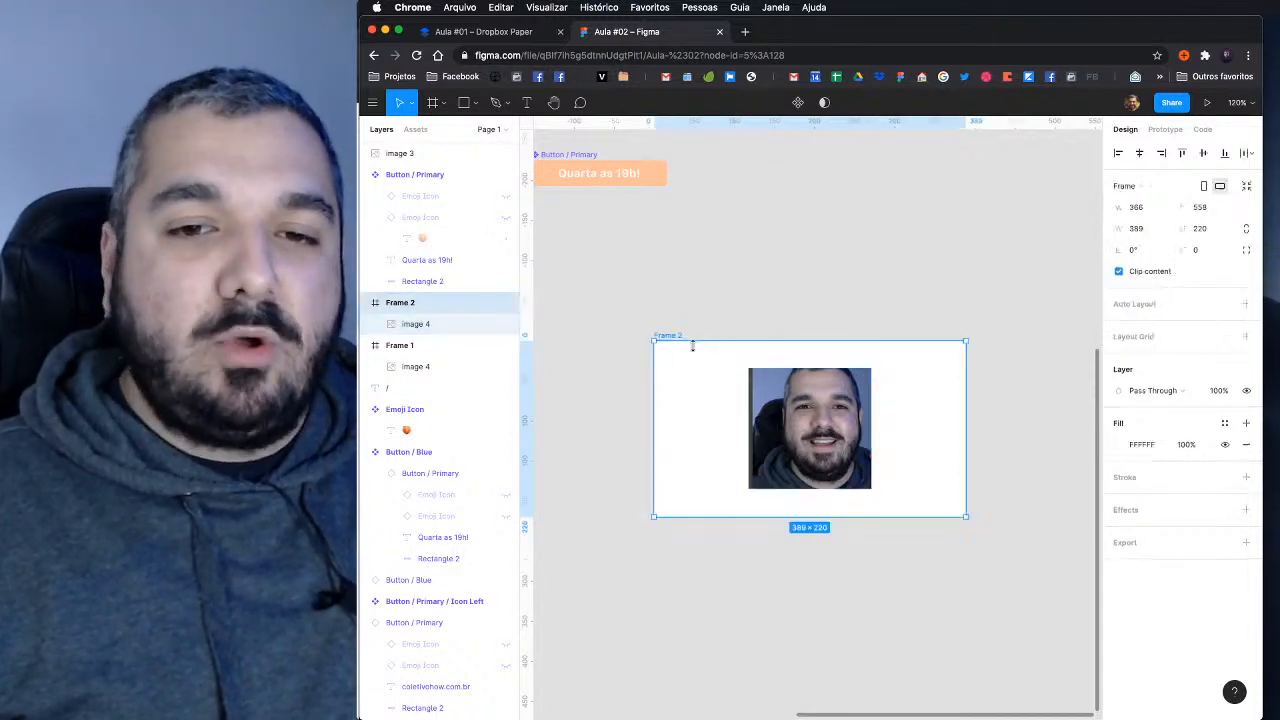
{"action": "left_click", "coordinate": [803, 424]}
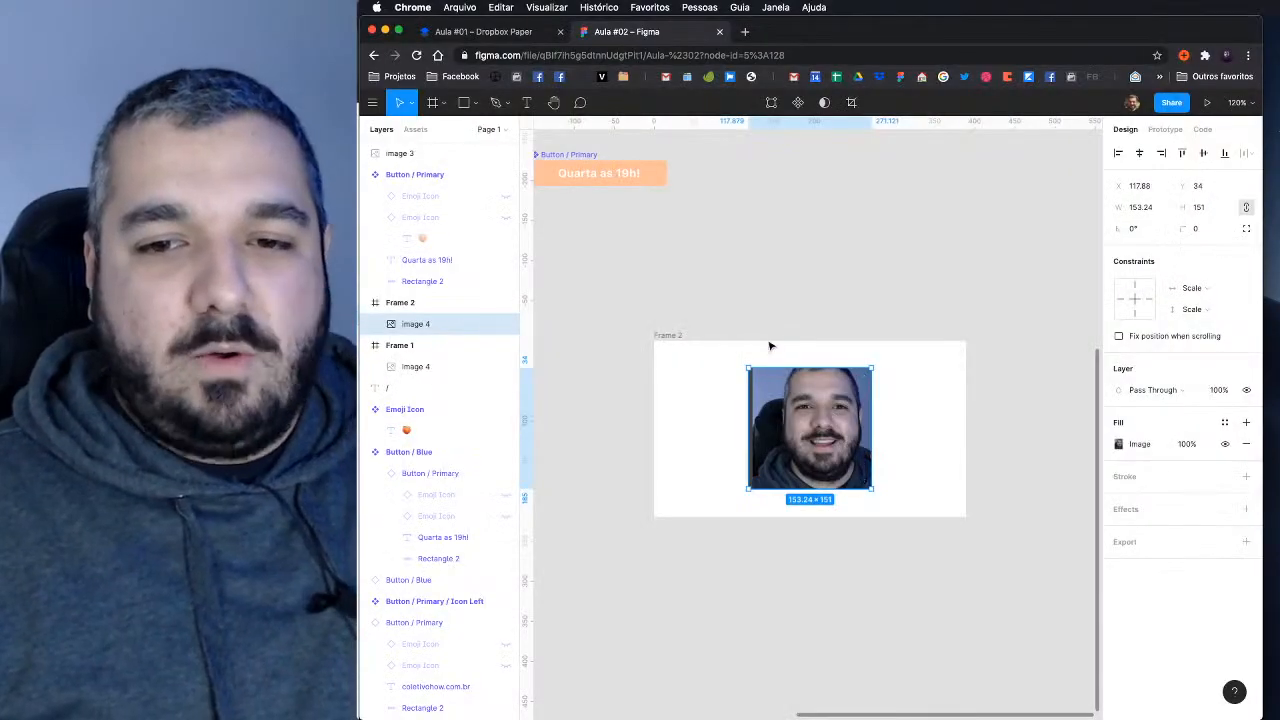
{"action": "left_click", "coordinate": [1205, 287]}
{"action": "left_click", "coordinate": [1208, 290]}
{"action": "left_click", "coordinate": [1206, 286]}
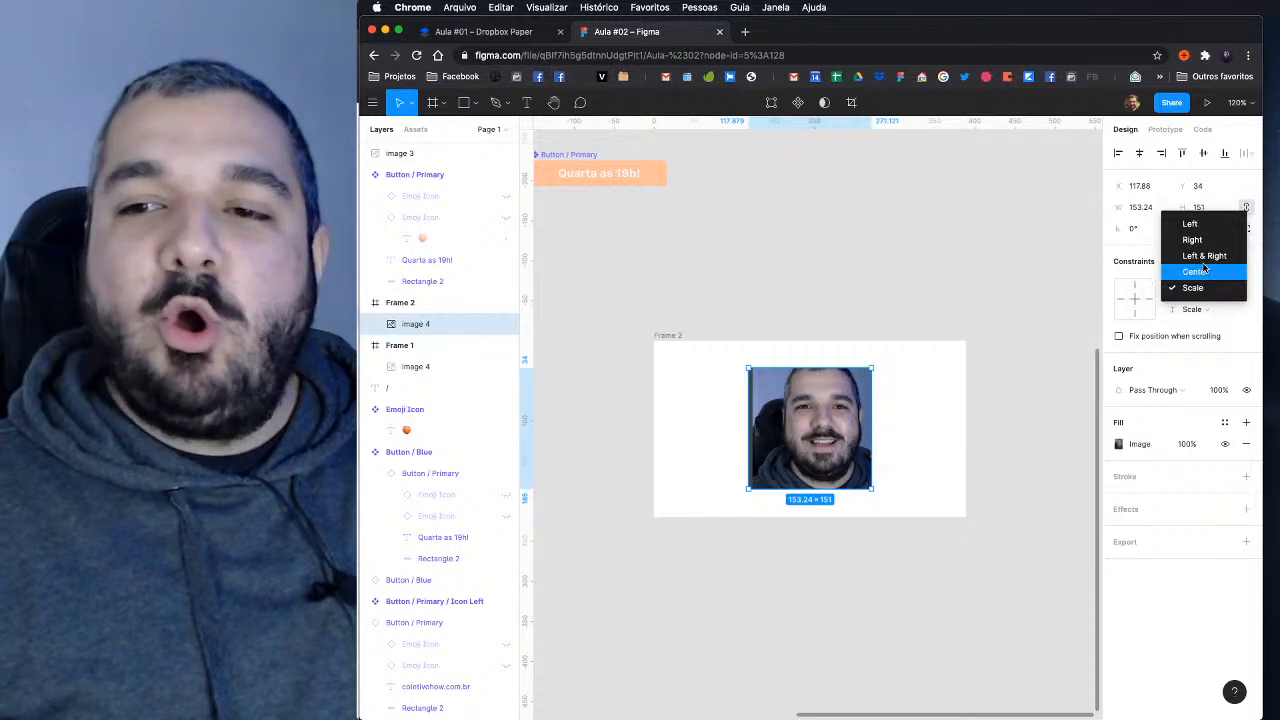
{"action": "left_click", "coordinate": [1205, 256]}
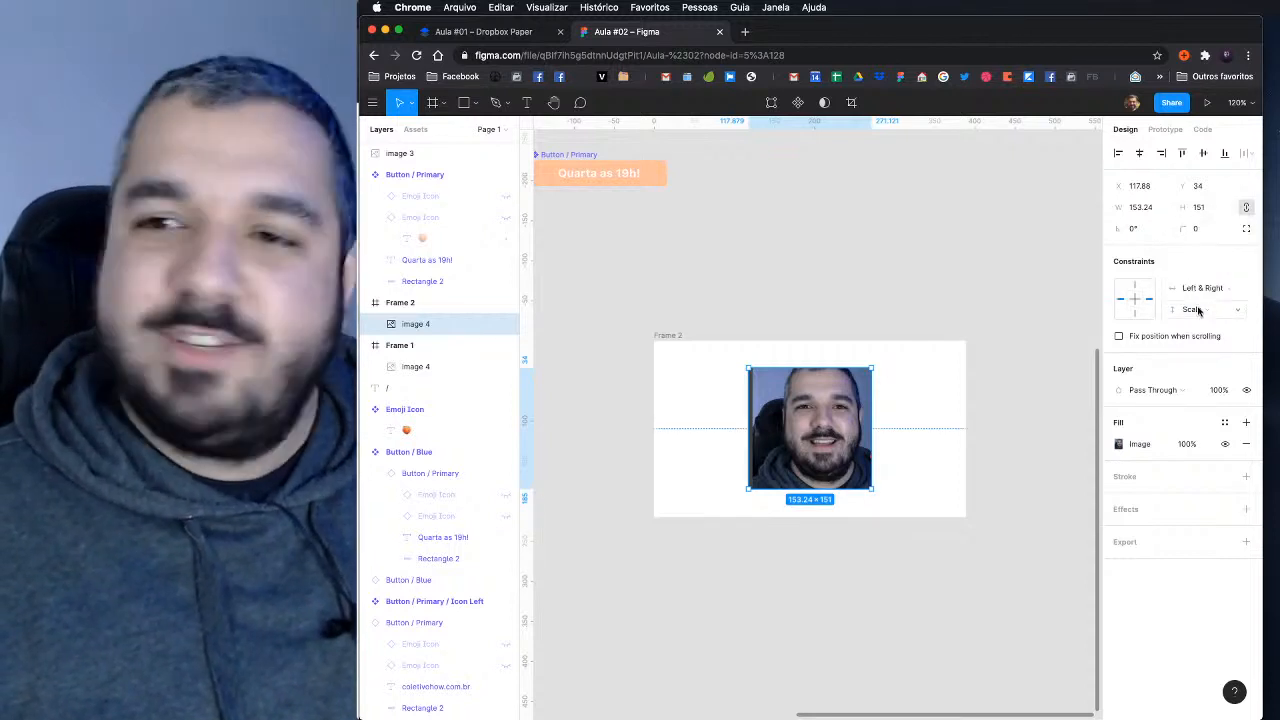
{"action": "left_click", "coordinate": [1197, 309]}
{"action": "left_click", "coordinate": [1200, 278]}
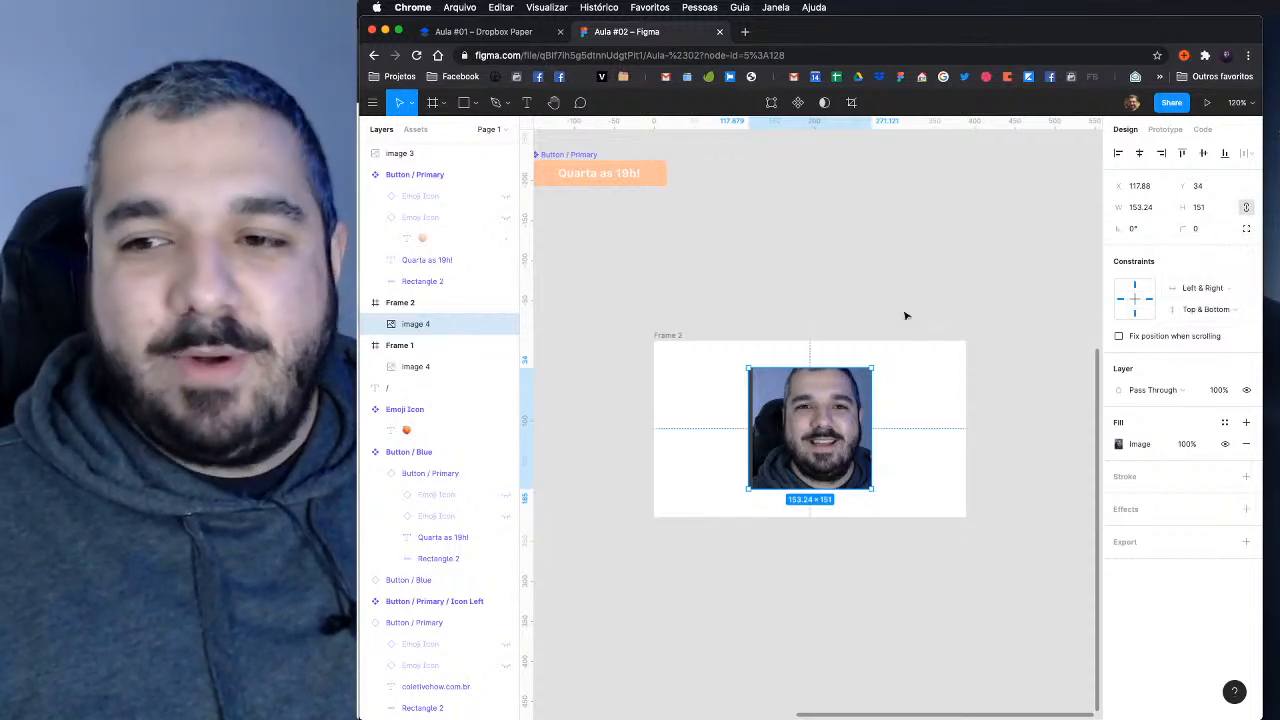
Step: Set the photo's vertical constraint to Top, test it by stretching Frame 2 downward, and undo the stretch
{"action": "left_click", "coordinate": [1212, 313]}
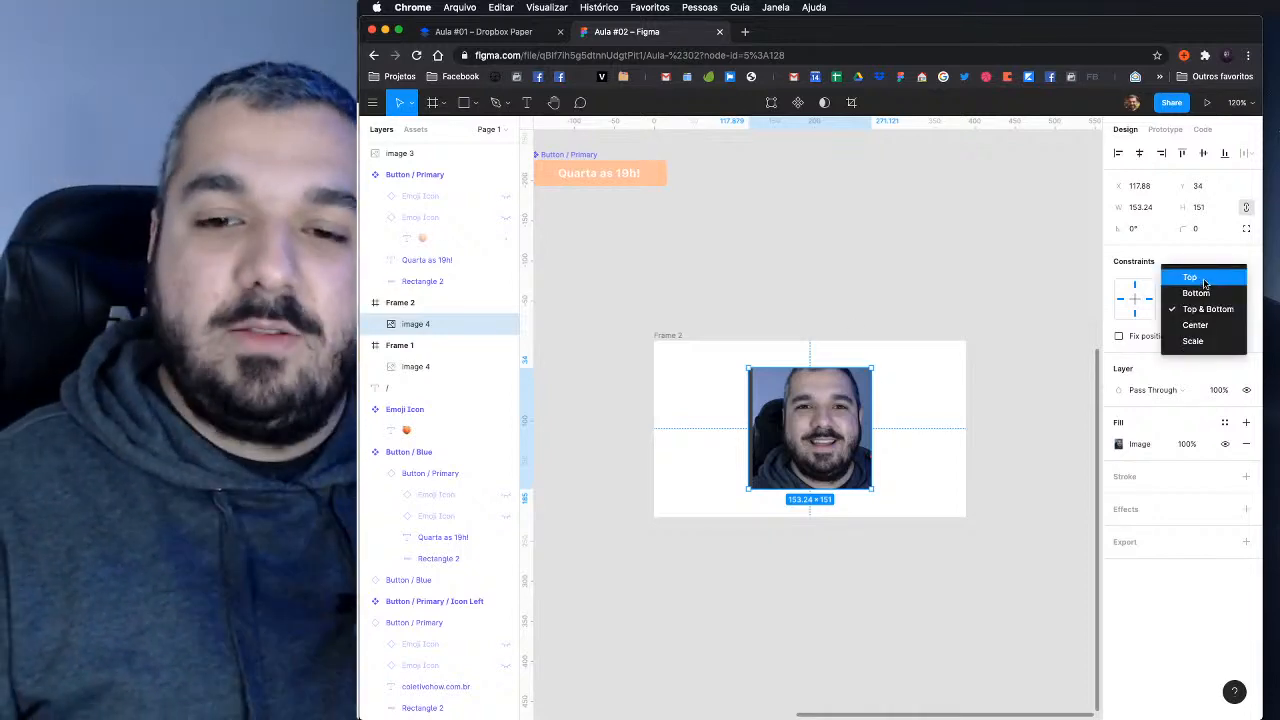
{"action": "left_click", "coordinate": [1204, 280]}
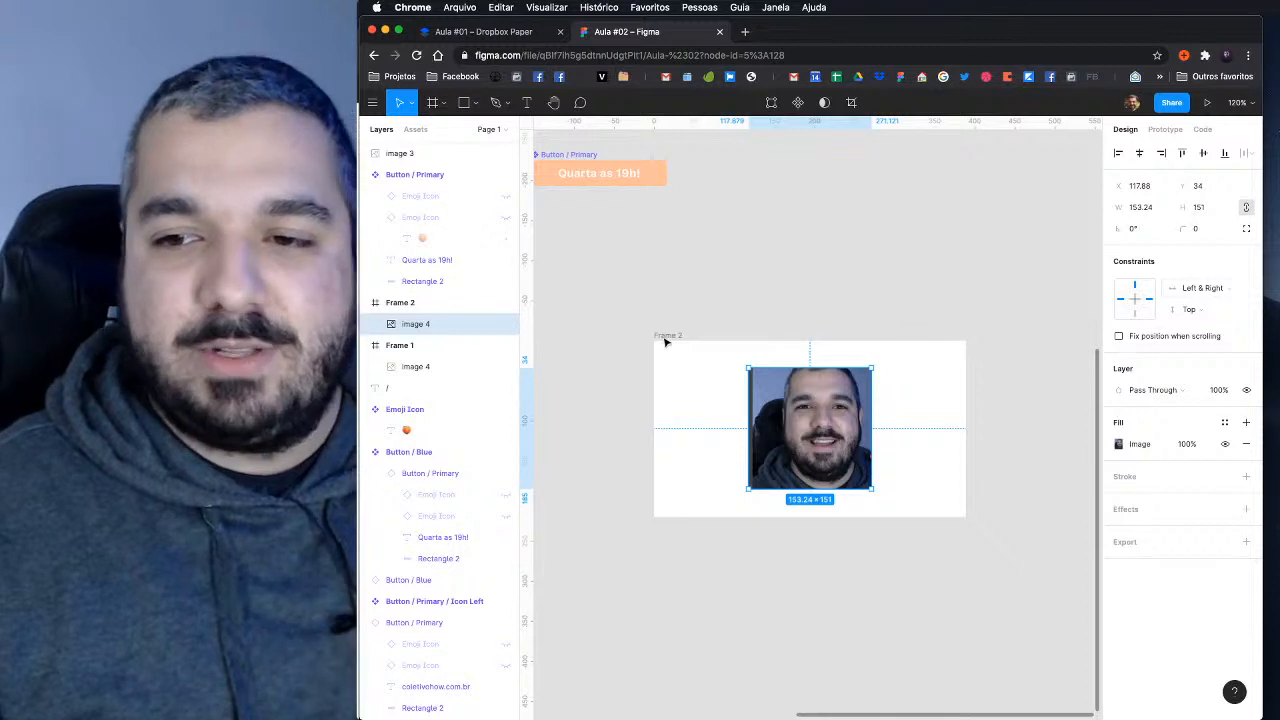
{"action": "left_click", "coordinate": [665, 342]}
{"action": "left_click_drag", "start_coordinate": [928, 516], "coordinate": [931, 667]}
{"action": "key", "text": "super+z"}
Step: Switch the photo's vertical constraint to Bottom, try making Frame 2 taller, and undo the resize
{"action": "left_click", "coordinate": [848, 434]}
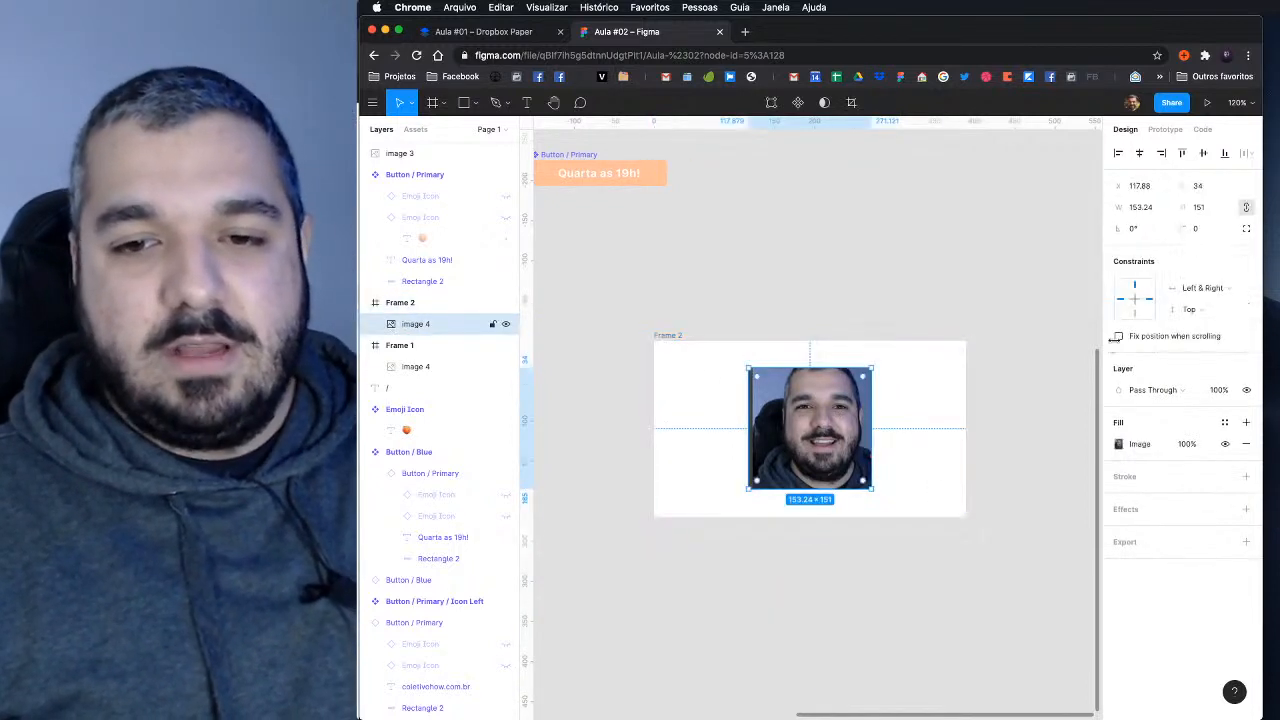
{"action": "left_click", "coordinate": [1203, 310]}
{"action": "left_click", "coordinate": [1206, 326]}
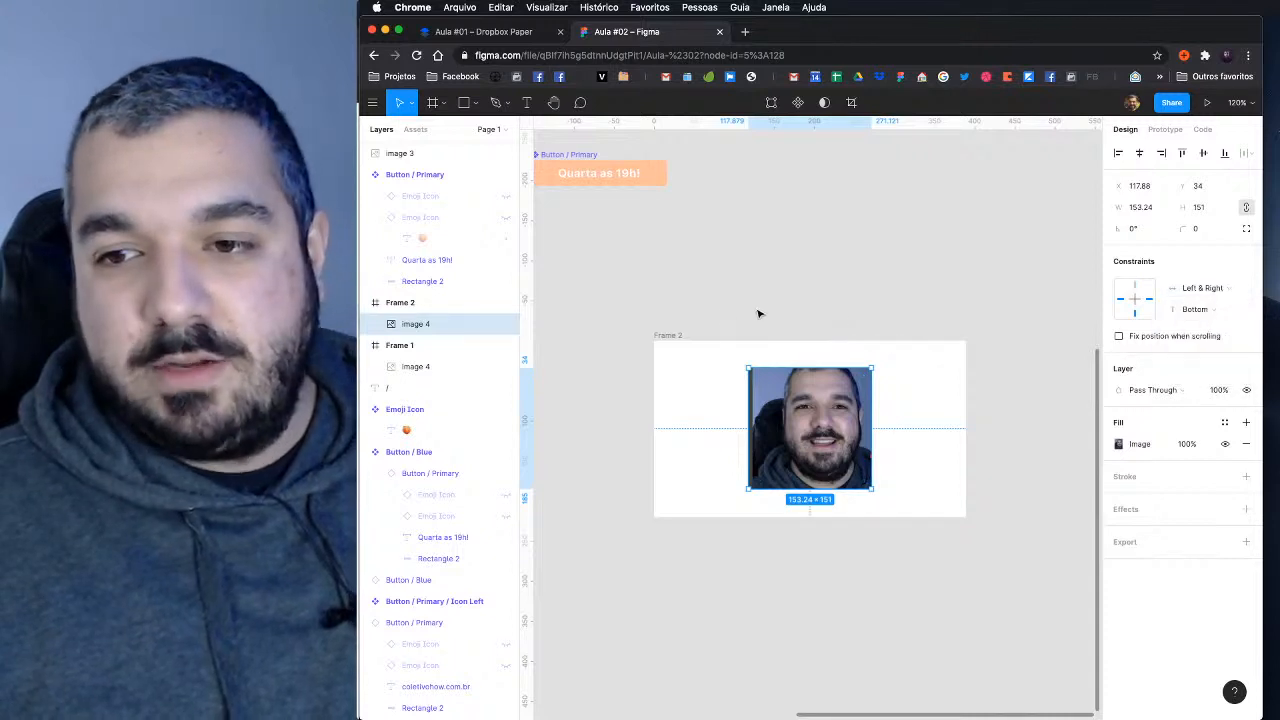
{"action": "left_click", "coordinate": [667, 336]}
{"action": "left_click_drag", "start_coordinate": [912, 536], "coordinate": [911, 657]}
{"action": "key", "text": "super+z"}
Step: Set the photo's horizontal constraint to Center, try resizing Frame 2 to test it, and undo the resize
{"action": "left_click", "coordinate": [845, 447]}
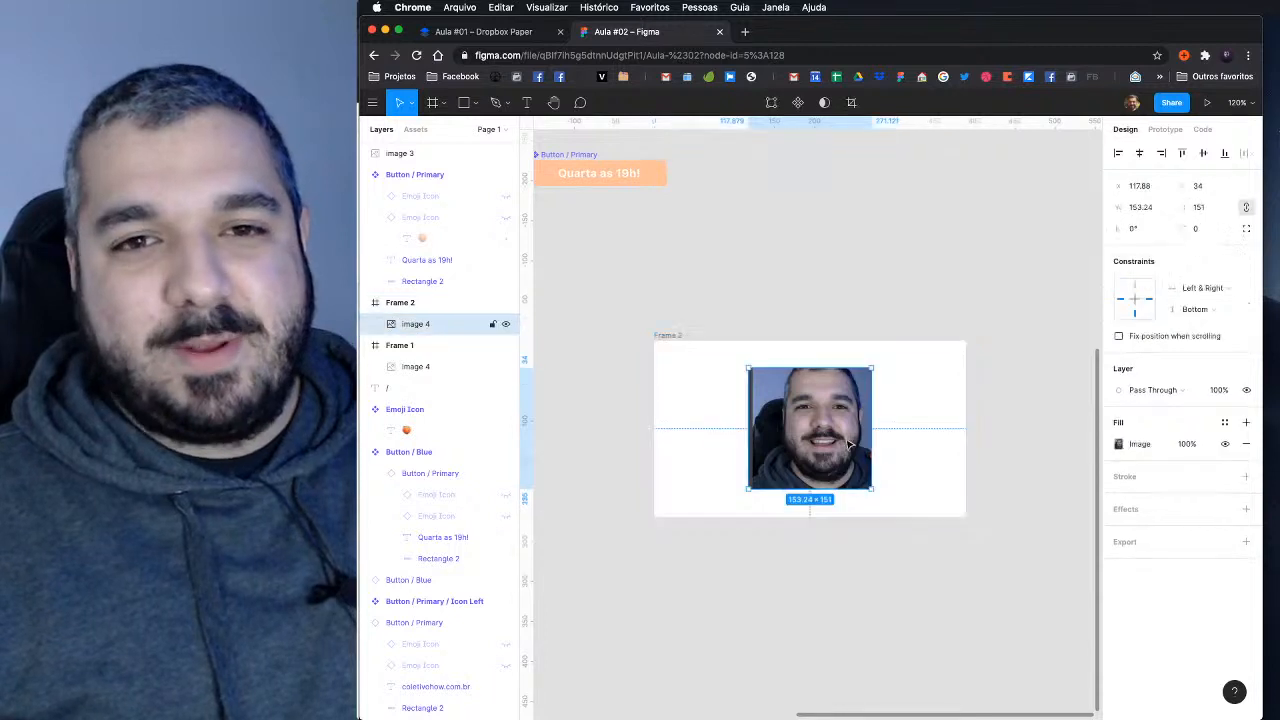
{"action": "left_click", "coordinate": [1202, 288]}
{"action": "left_click", "coordinate": [1206, 308]}
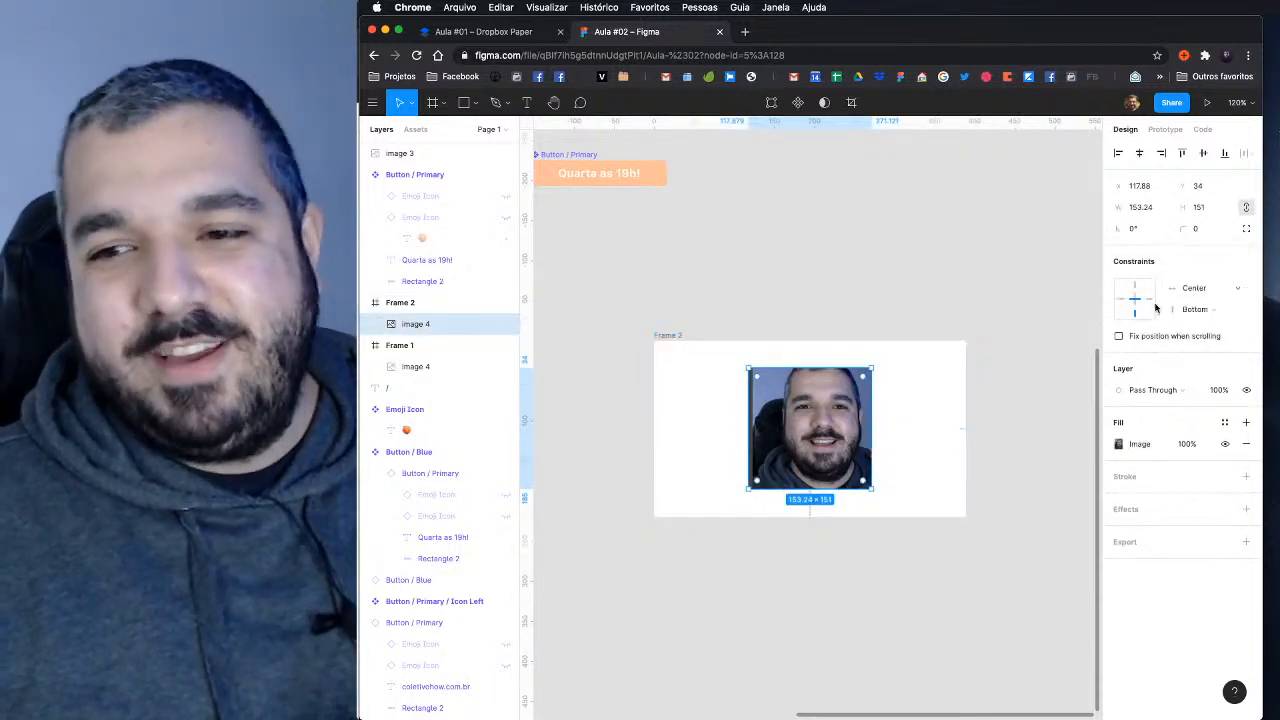
{"action": "left_click", "coordinate": [673, 352]}
{"action": "left_click_drag", "start_coordinate": [937, 520], "coordinate": [930, 660]}
{"action": "key", "text": "super+z"}
Step: Constrain the photo to Left and Bottom, try enlarging Frame 2 to 502 × 334, and undo the enlargement
{"action": "left_click", "coordinate": [833, 408]}
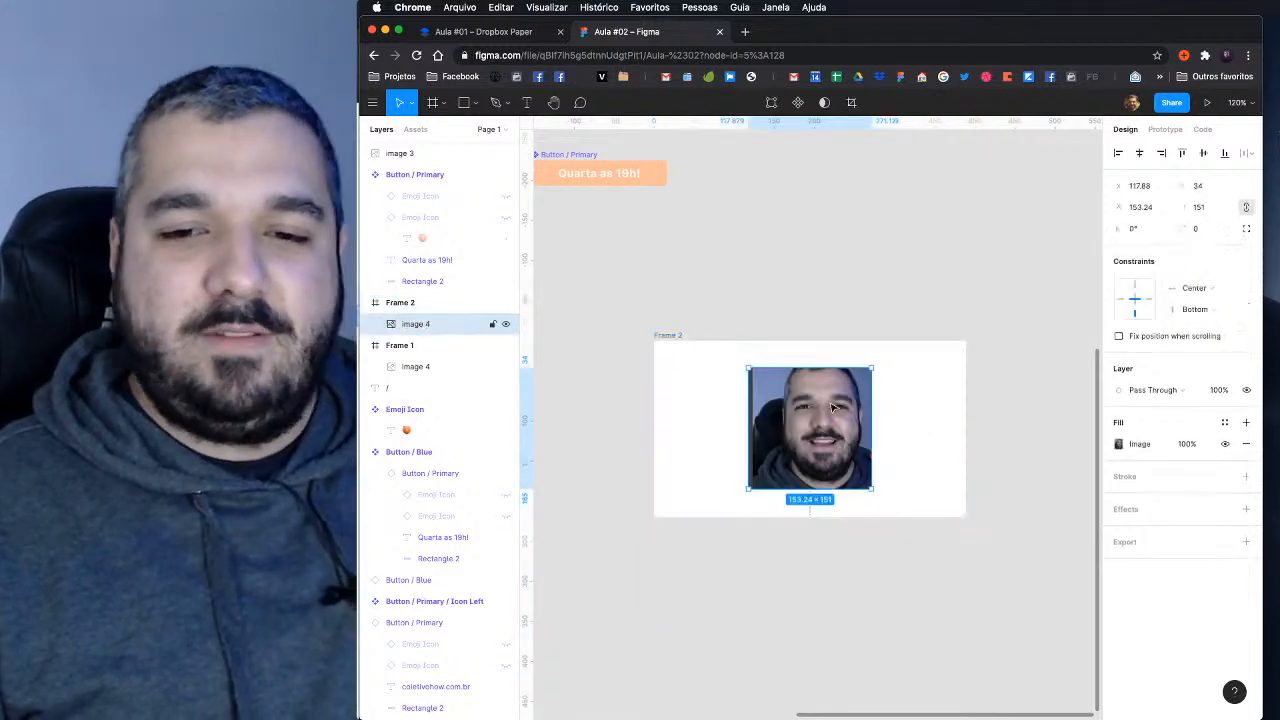
{"action": "left_click", "coordinate": [1204, 310]}
{"action": "left_click", "coordinate": [1200, 341]}
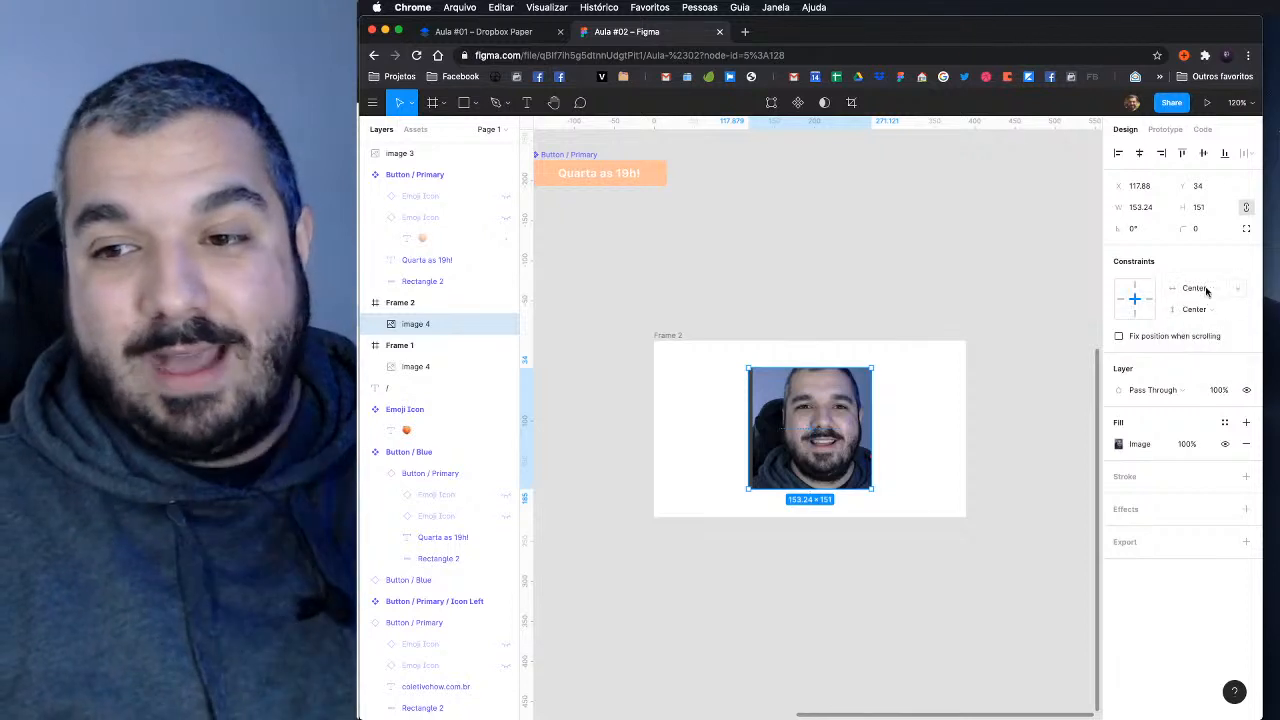
{"action": "left_click", "coordinate": [1203, 288]}
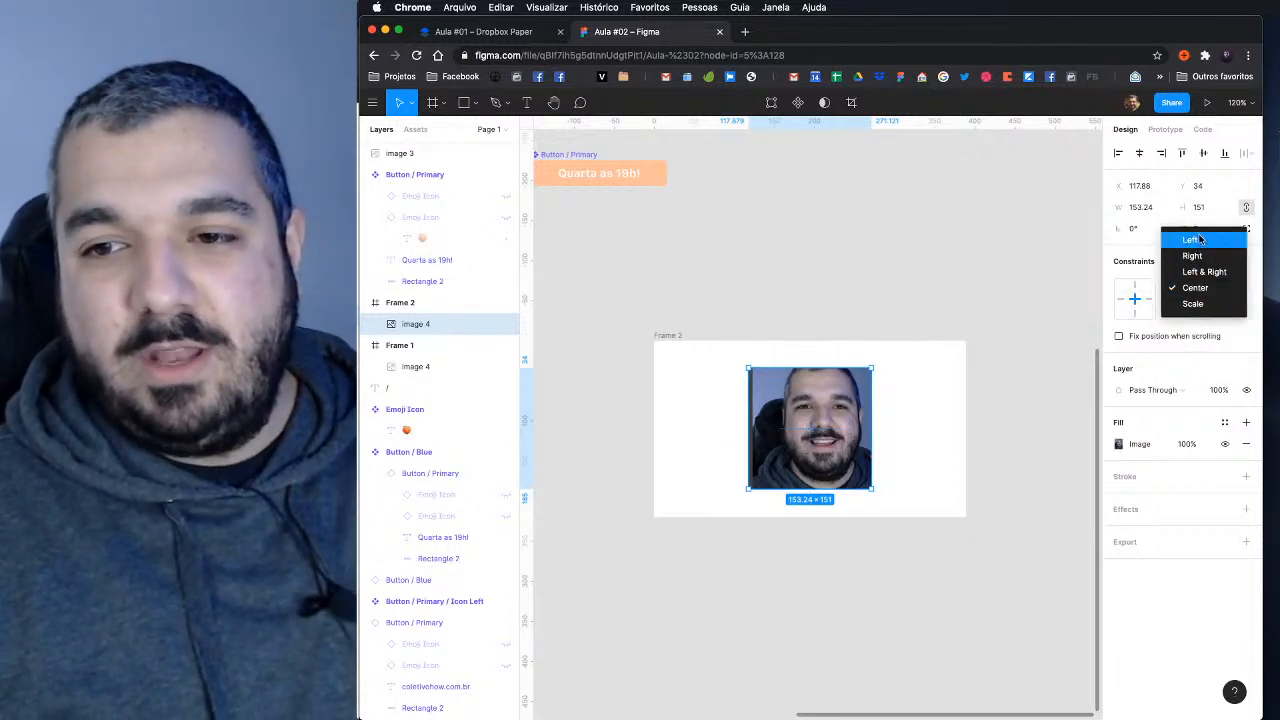
{"action": "left_click", "coordinate": [1193, 240]}
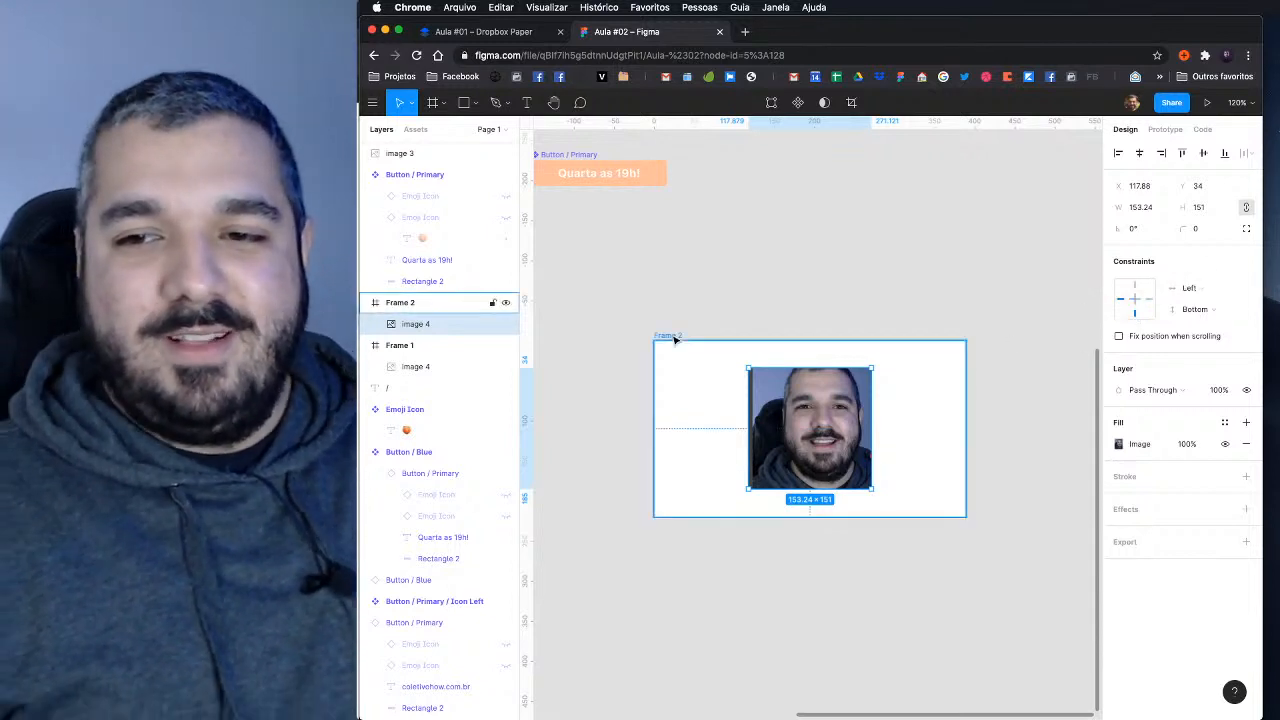
{"action": "left_click", "coordinate": [914, 500]}
{"action": "left_click_drag", "start_coordinate": [920, 514], "coordinate": [1058, 605]}
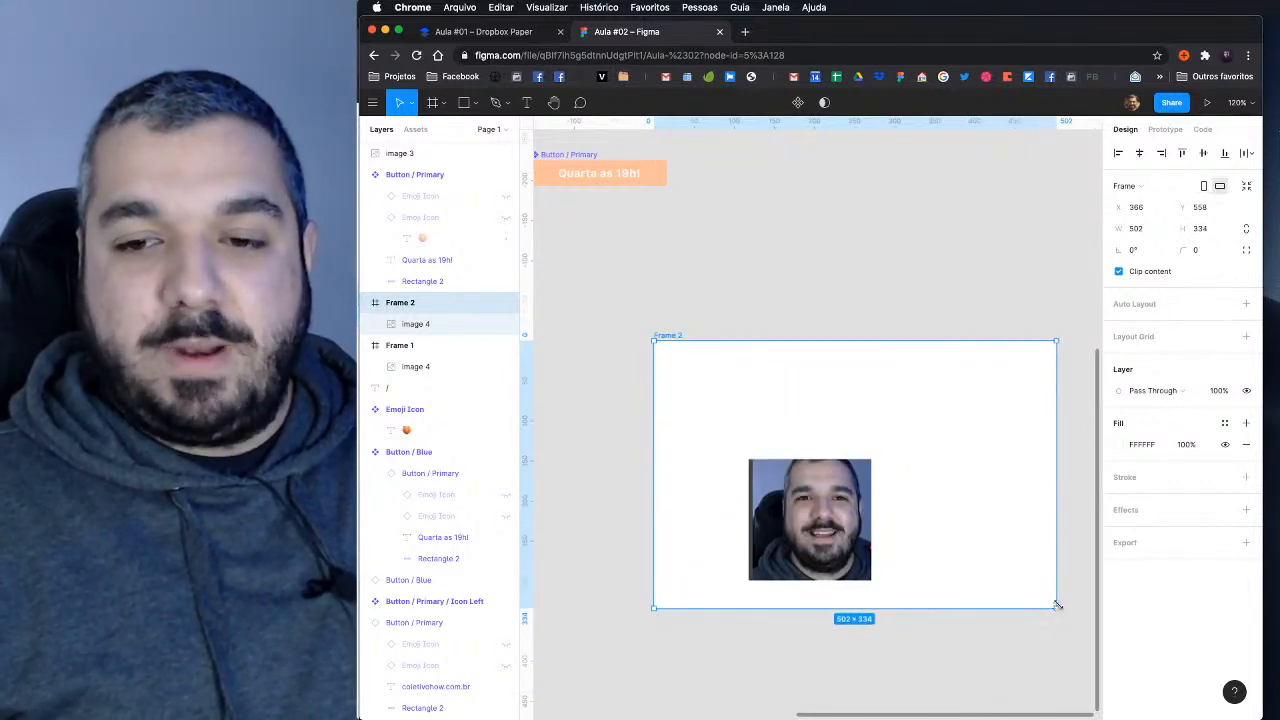
{"action": "key", "text": "super+z"}
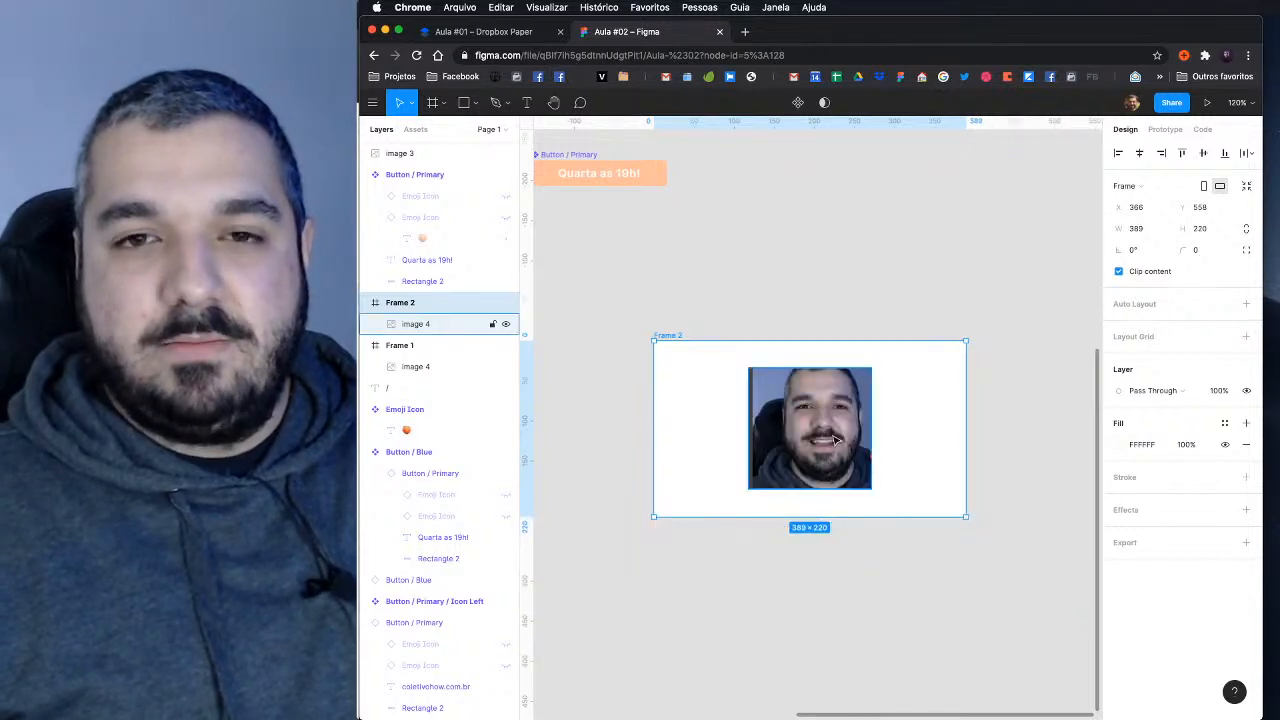
Step: Change the Frame 2 photo's constraints from Left and Bottom to Left & Right and Top & Bottom
{"action": "left_click", "coordinate": [836, 440]}
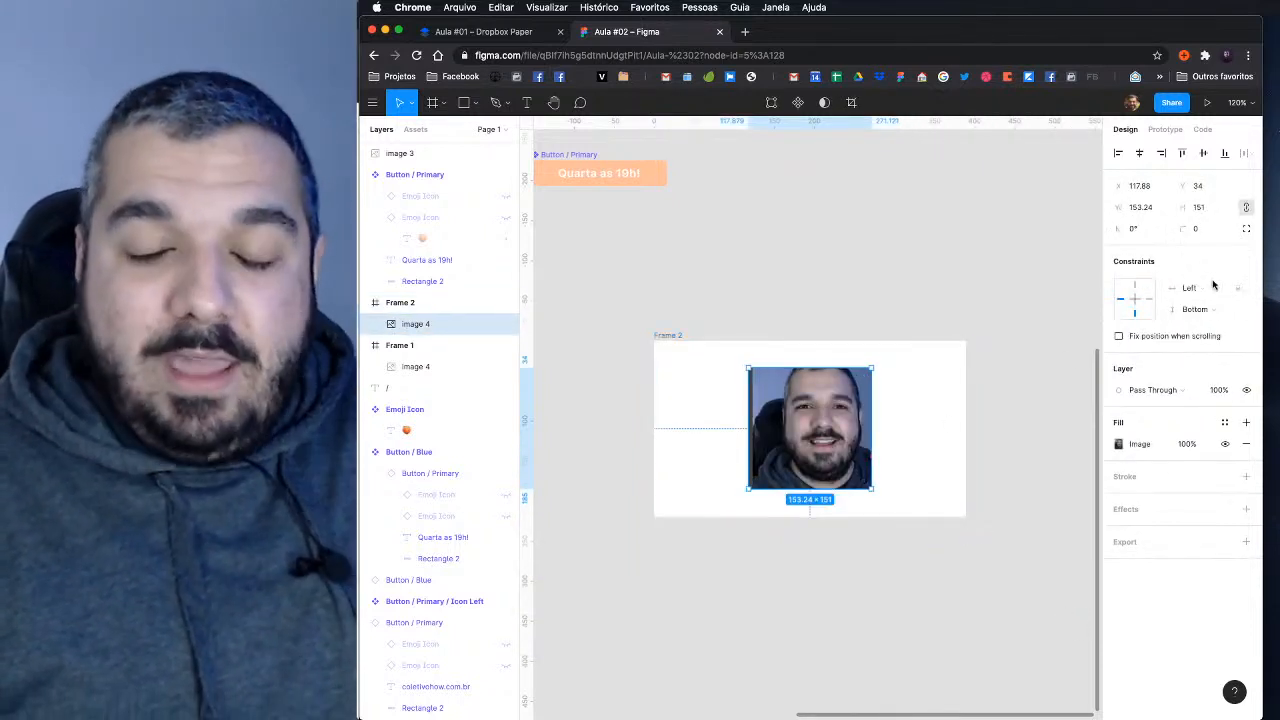
{"action": "left_click", "coordinate": [1212, 318]}
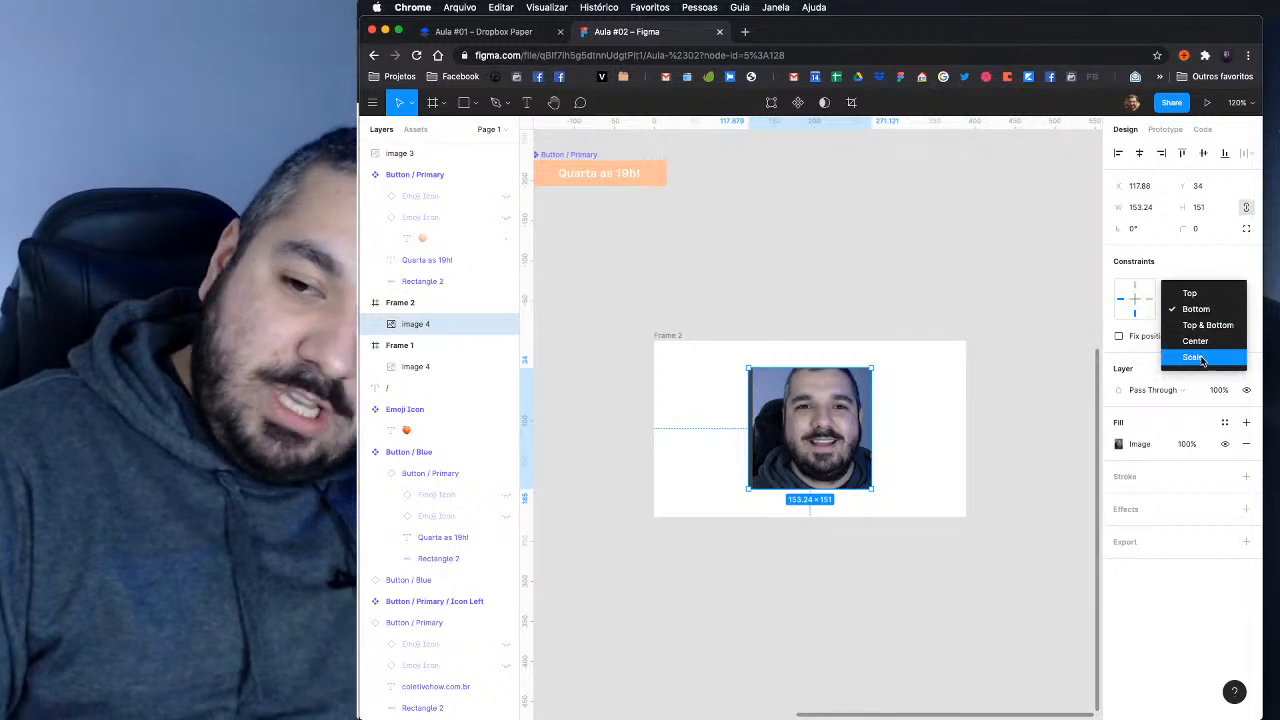
{"action": "left_click", "coordinate": [1205, 359]}
{"action": "left_click", "coordinate": [1193, 309]}
{"action": "left_click", "coordinate": [1199, 309]}
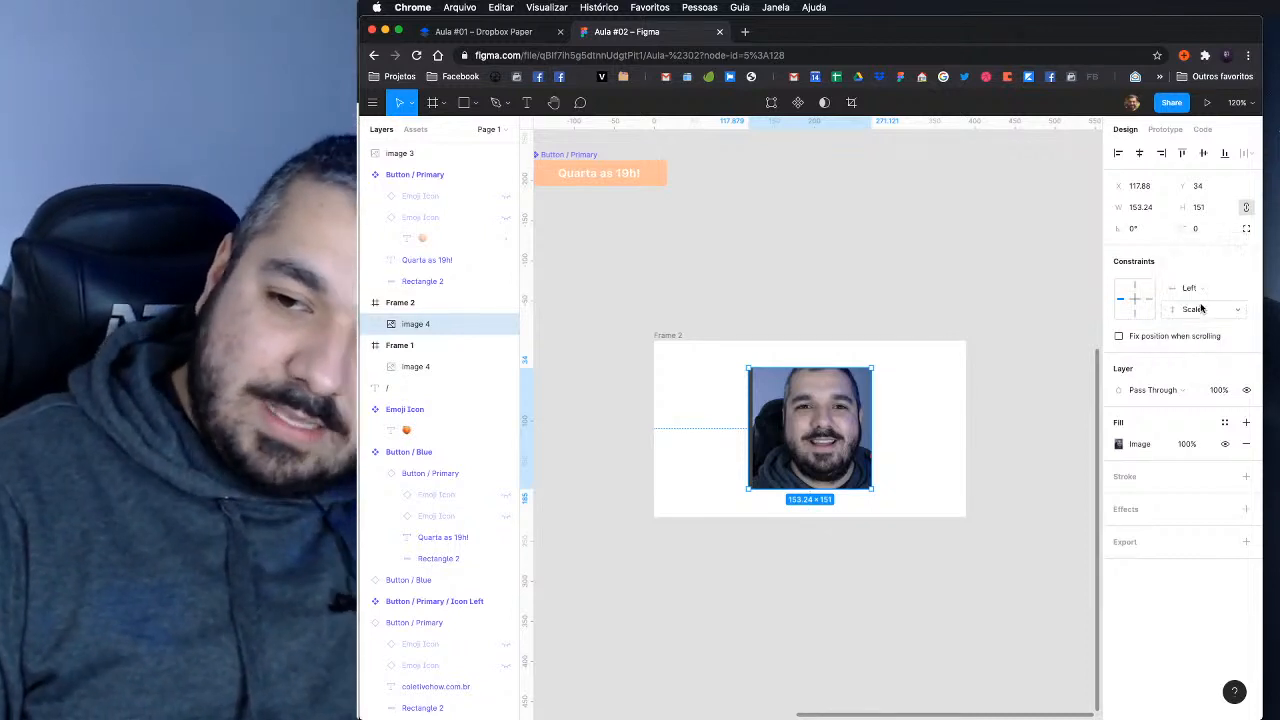
{"action": "left_click", "coordinate": [1203, 291]}
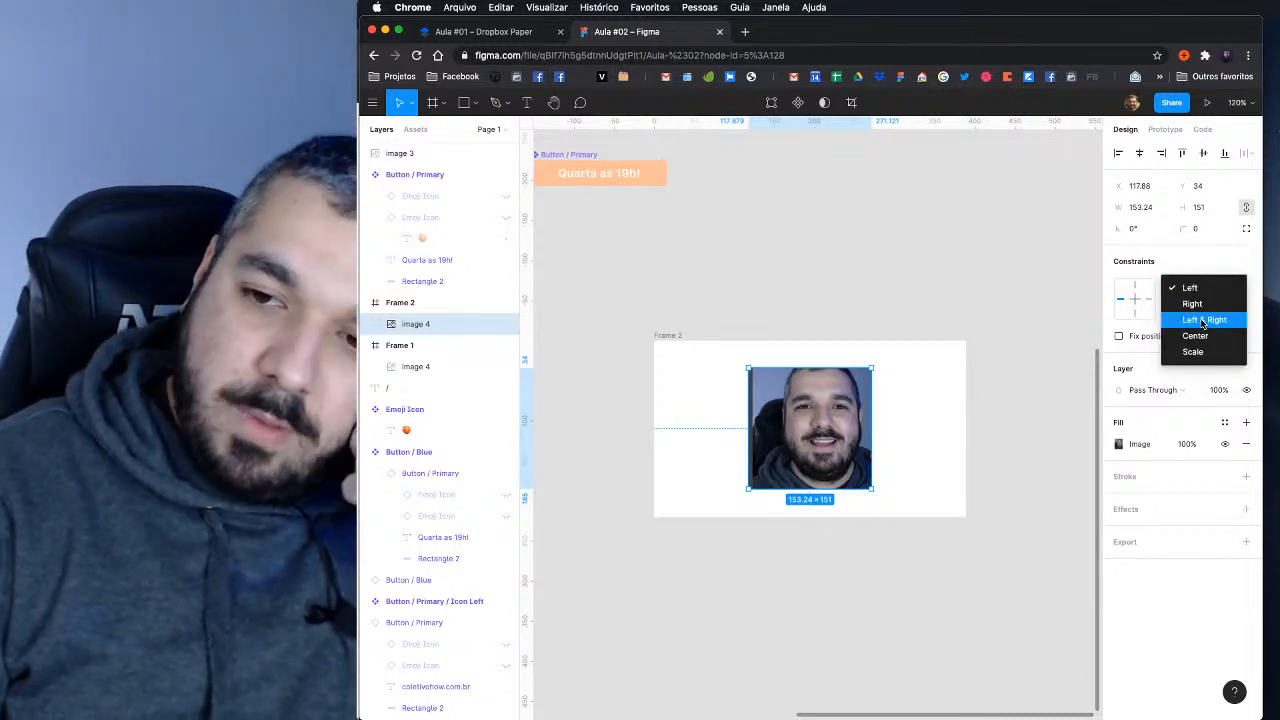
{"action": "left_click", "coordinate": [1203, 320]}
{"action": "left_click", "coordinate": [1205, 309]}
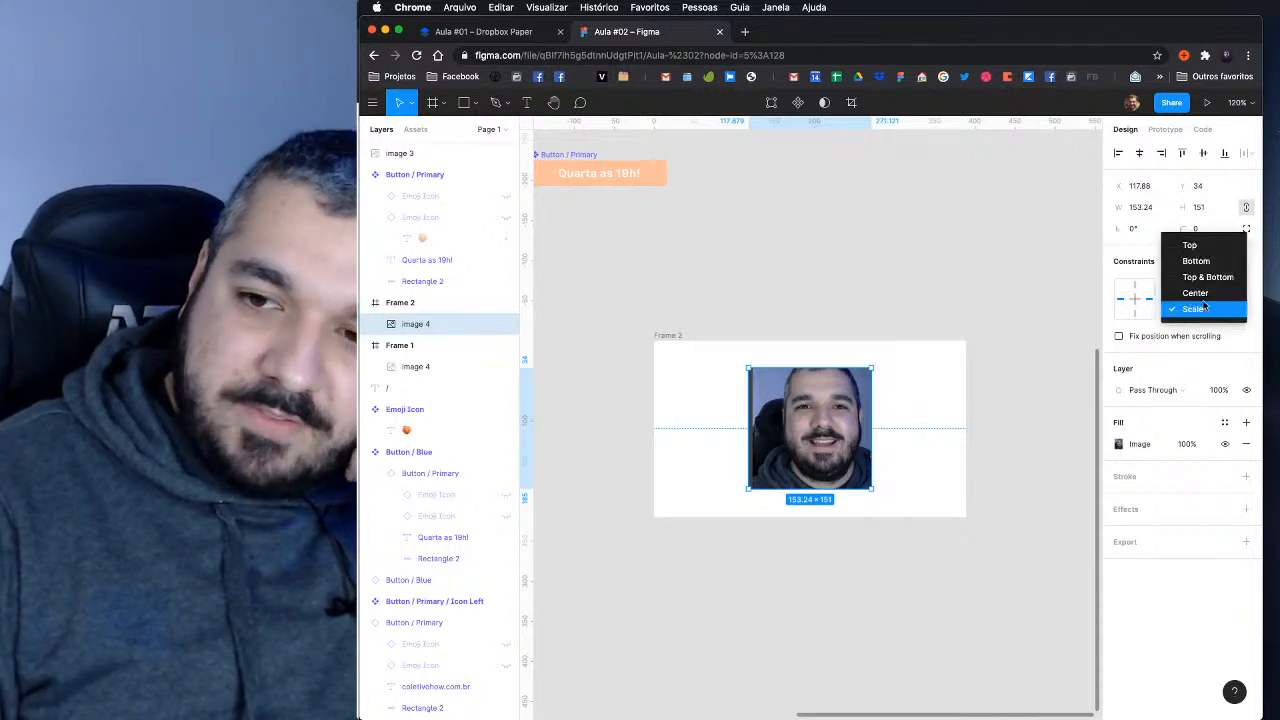
{"action": "left_click", "coordinate": [1205, 279]}
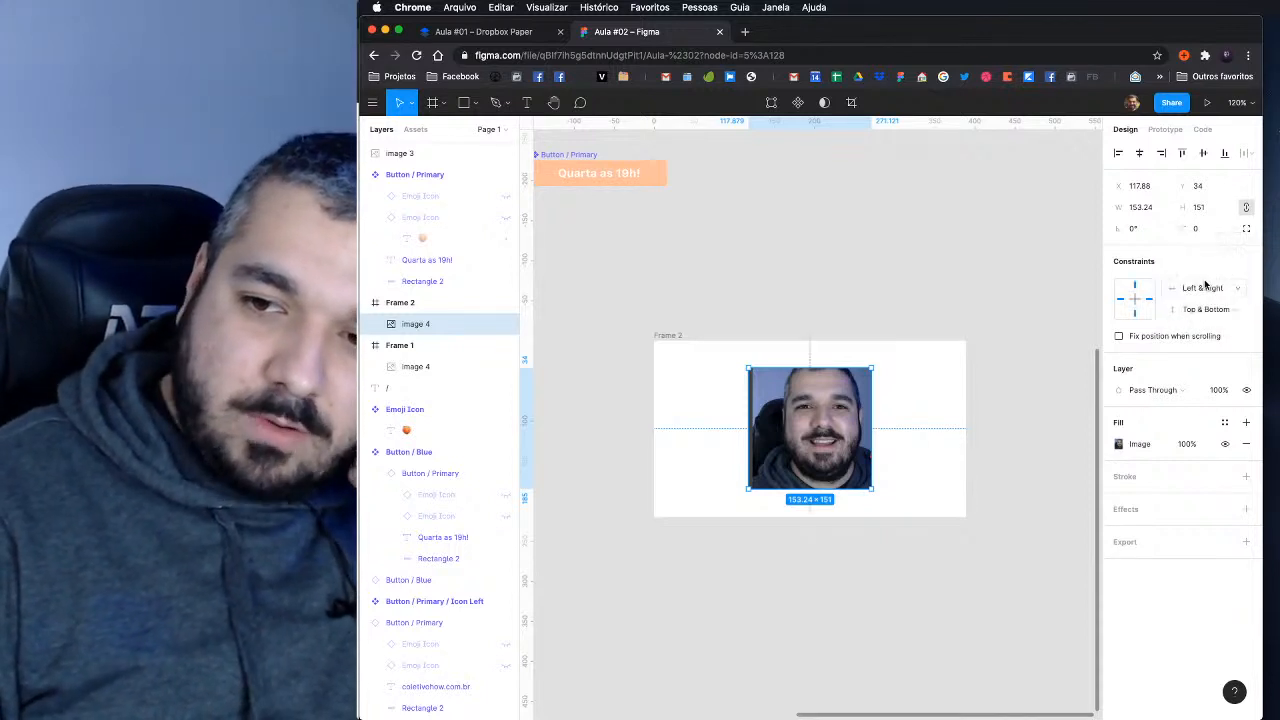
Step: Move the photo to the upper-left corner of Frame 2, at X 11 and Y 9
{"action": "left_click", "coordinate": [880, 290]}
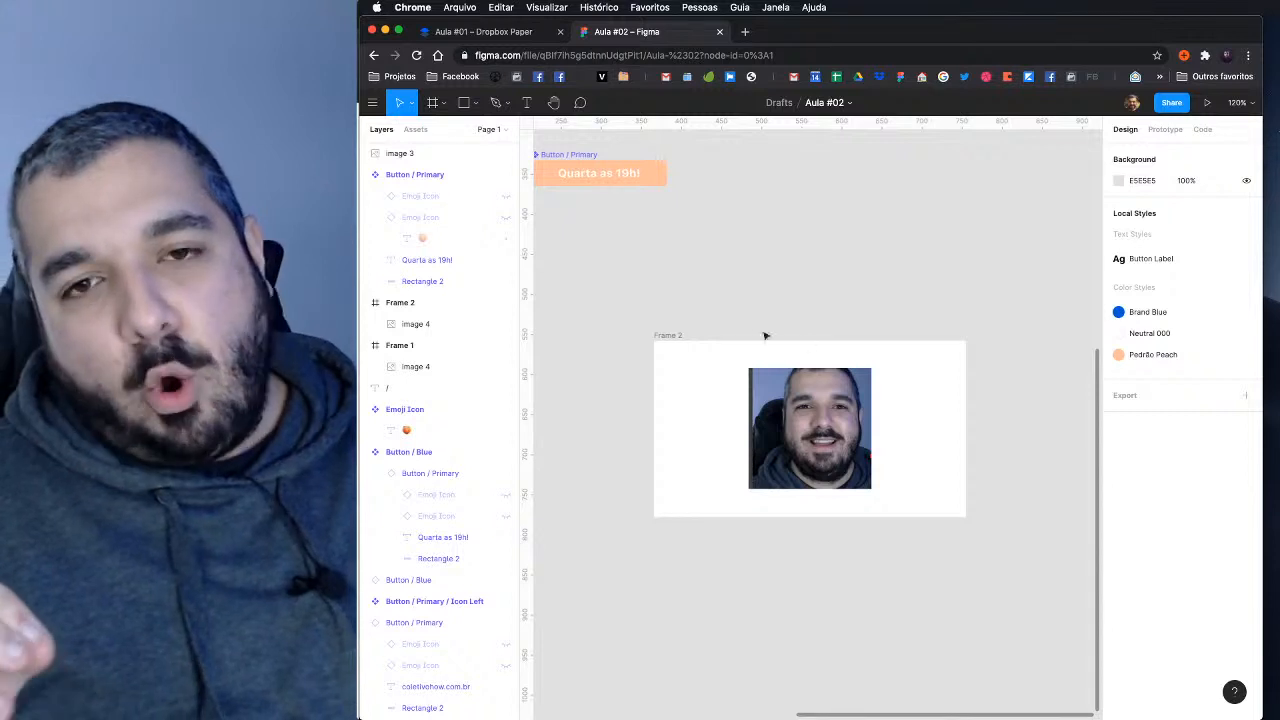
{"action": "left_click", "coordinate": [675, 341]}
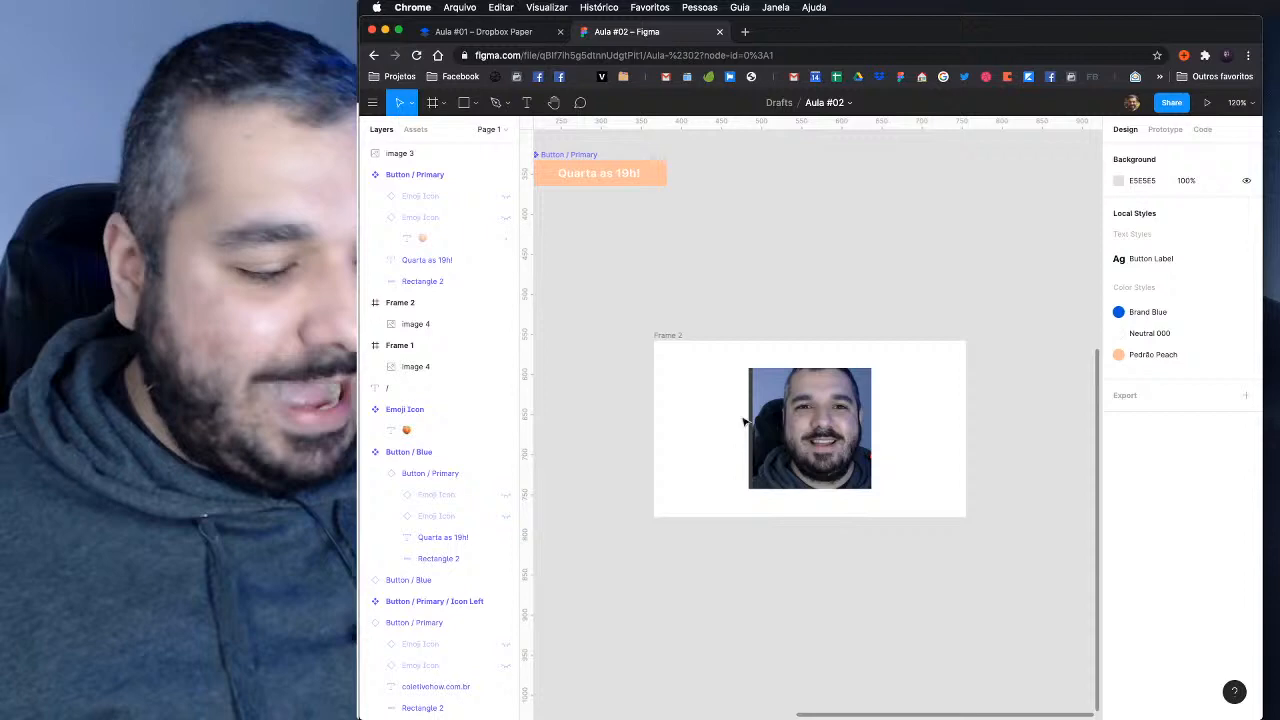
{"action": "scroll", "coordinate": [785, 424], "scroll_direction": "up", "scroll_amount": 3}
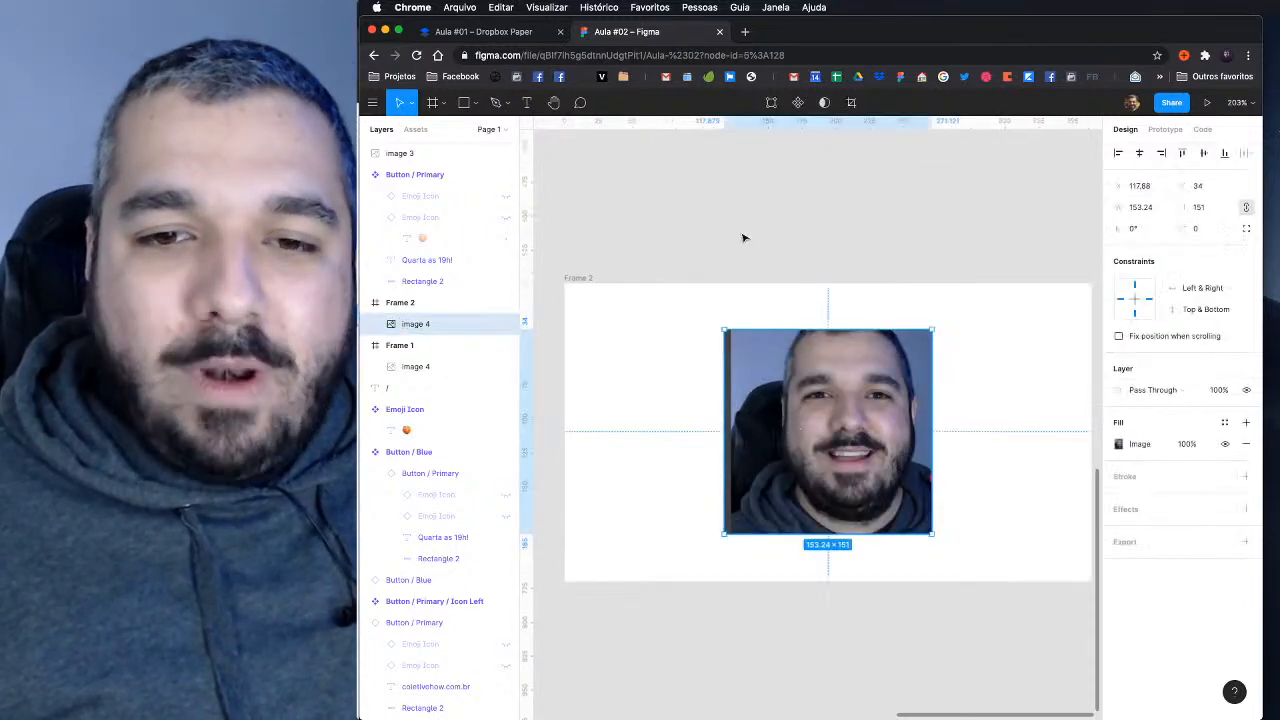
{"action": "scroll", "coordinate": [750, 243], "scroll_direction": "down", "scroll_amount": 1}
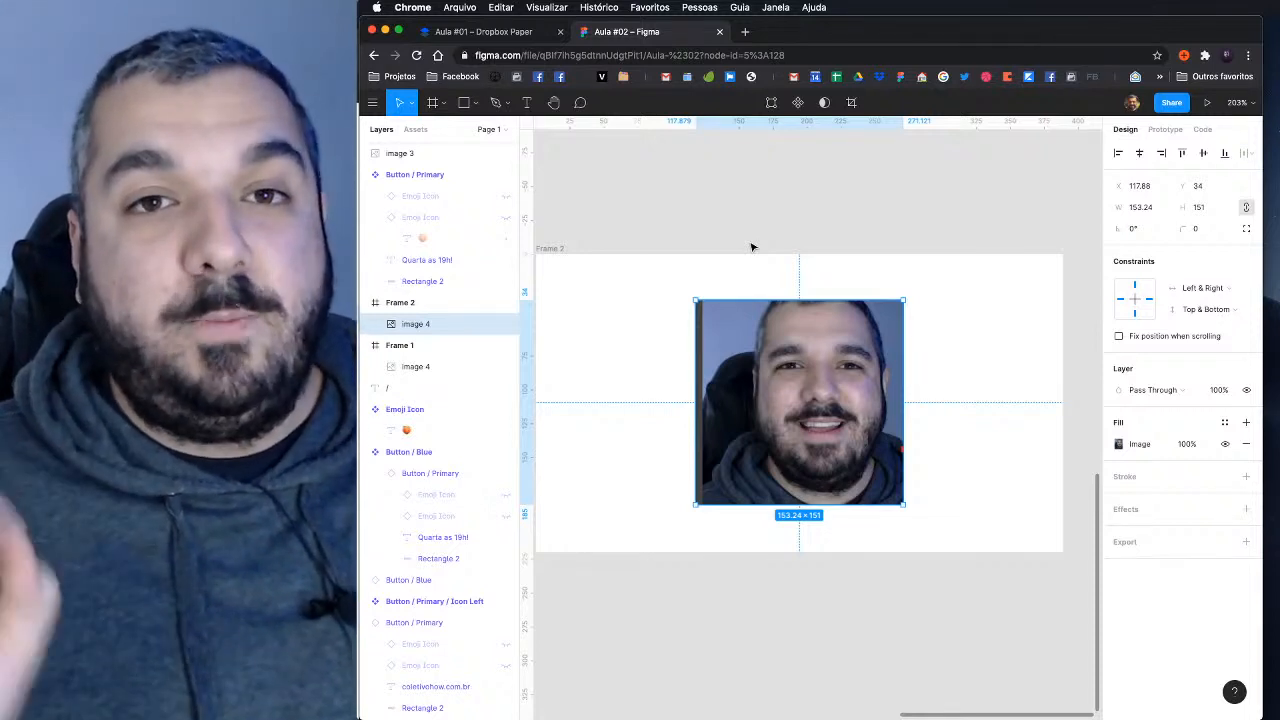
{"action": "scroll", "coordinate": [788, 277], "scroll_direction": "down", "scroll_amount": 1}
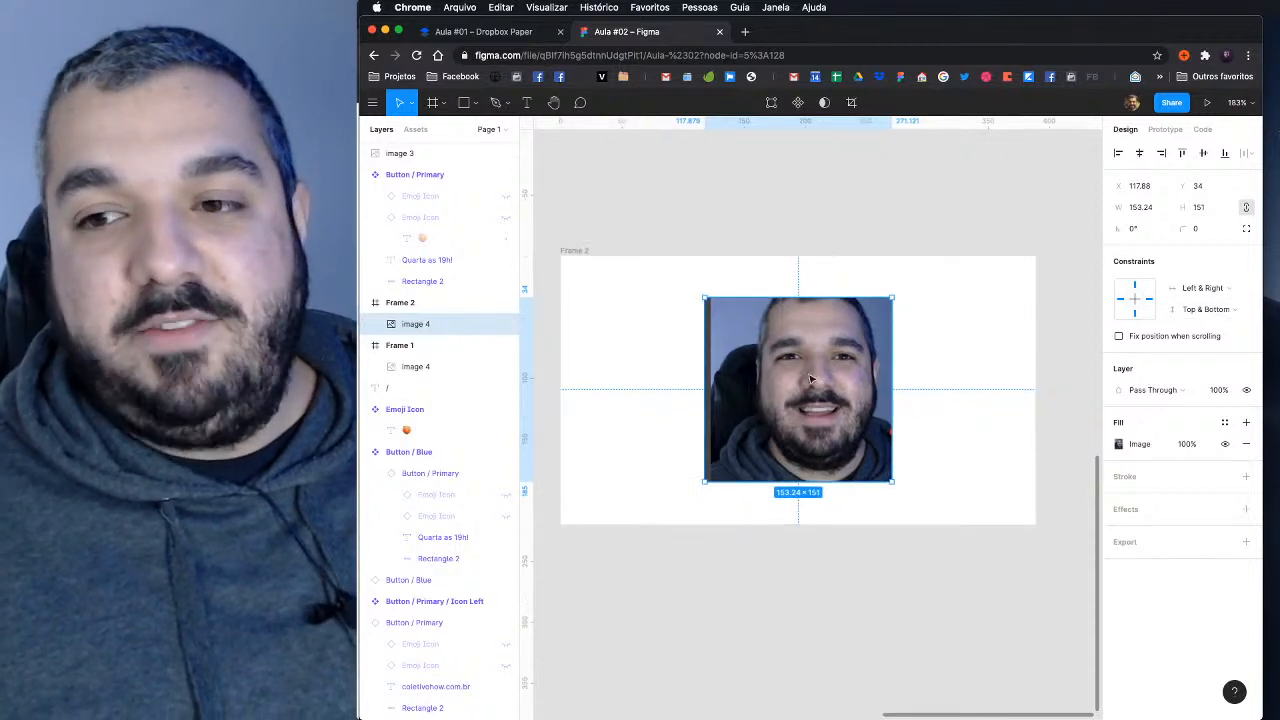
{"action": "left_click_drag", "start_coordinate": [797, 399], "coordinate": [697, 371]}
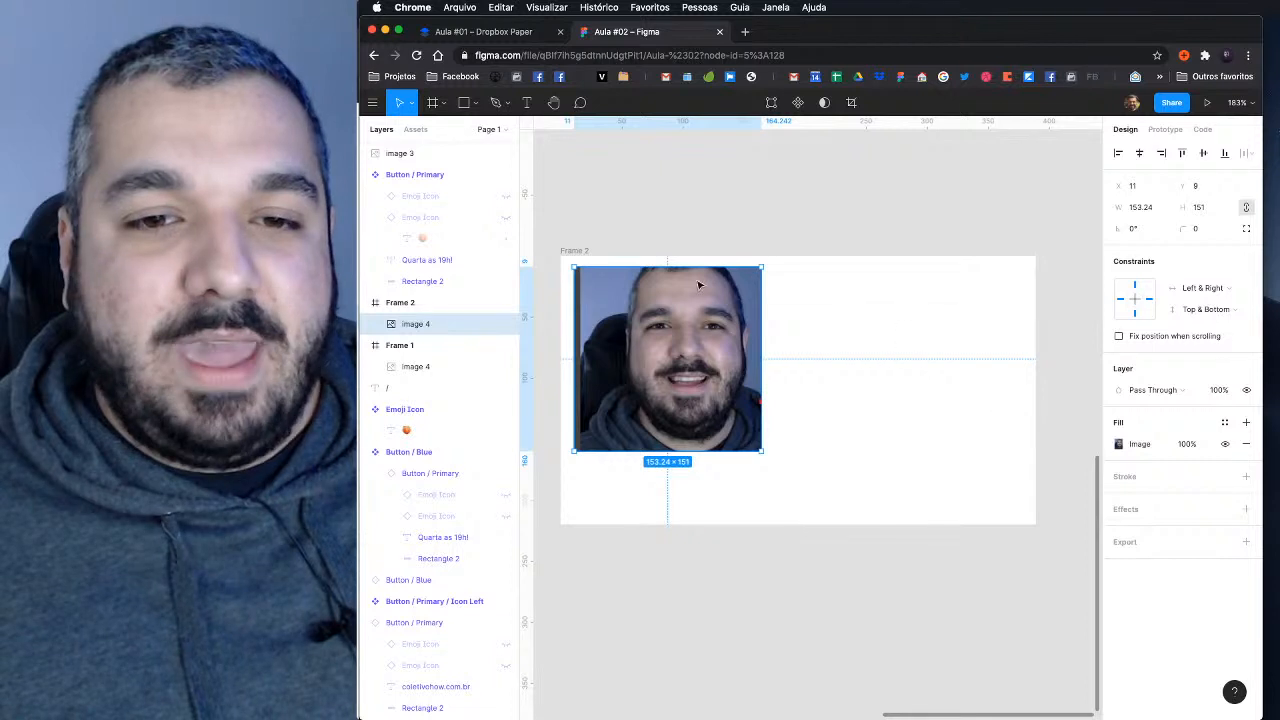
Step: Apply the Brand Blue color style as the fill of Frame 2
{"action": "left_click", "coordinate": [582, 252]}
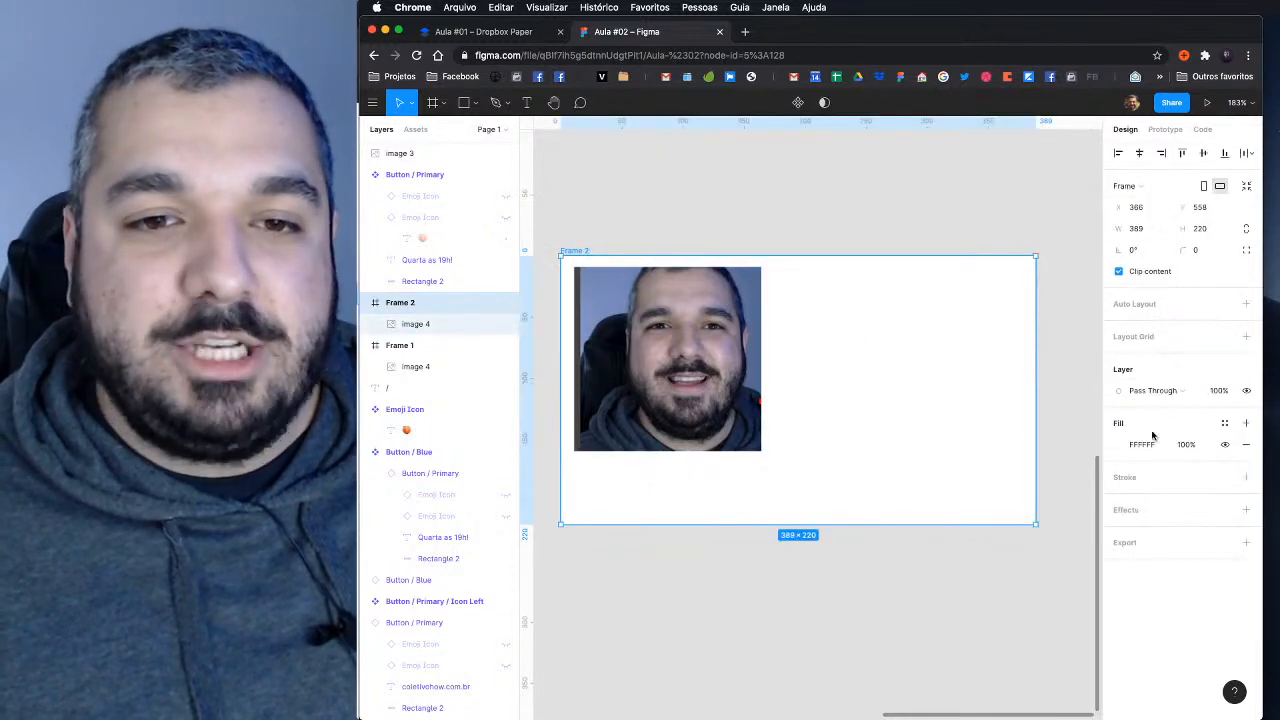
{"action": "left_click", "coordinate": [1225, 423]}
{"action": "left_click", "coordinate": [1129, 474]}
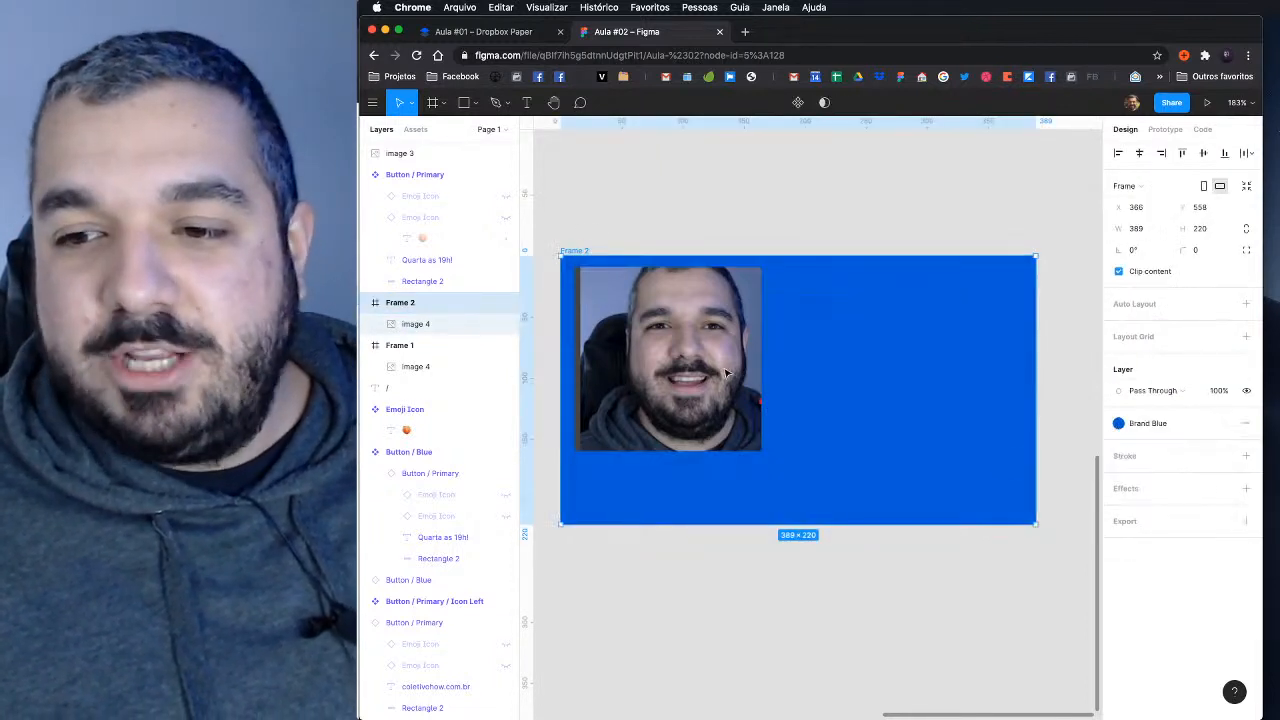
Step: Enlarge the photo in Frame 2 to about 361 × 196 from its lower-right corner
{"action": "left_click", "coordinate": [742, 416]}
{"action": "left_click_drag", "start_coordinate": [825, 467], "coordinate": [1014, 507]}
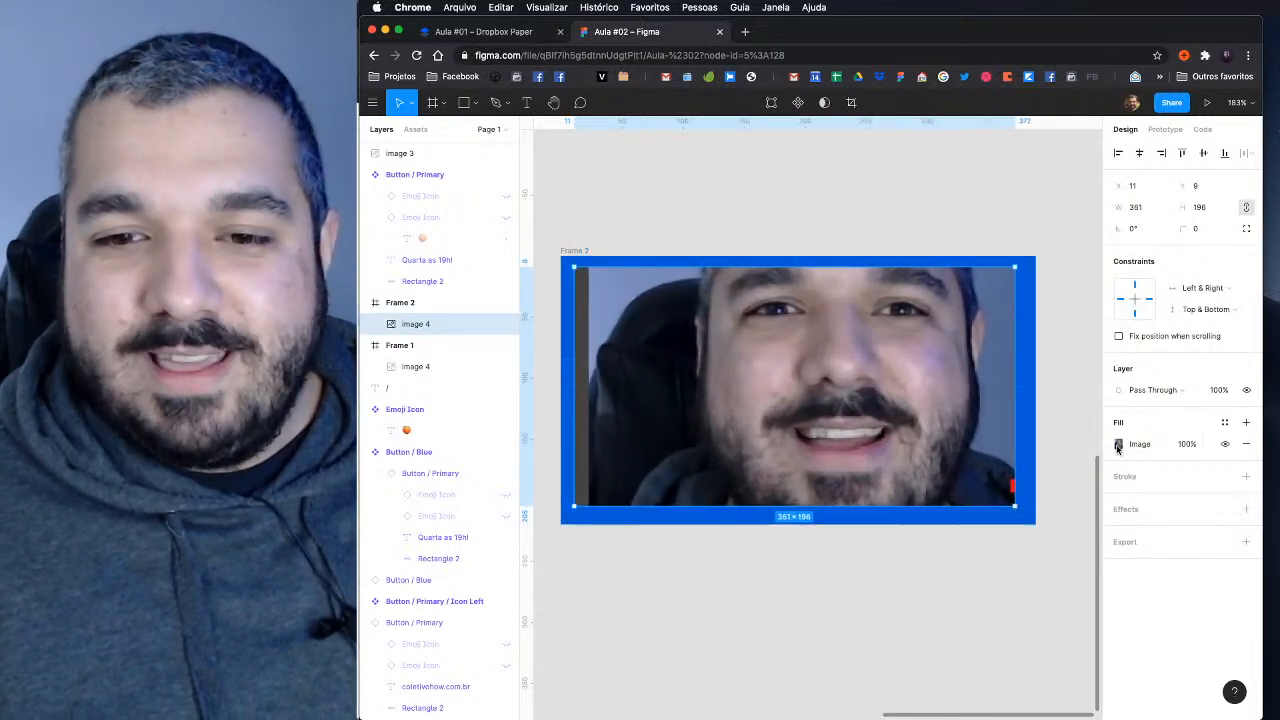
Step: Switch the photo's image fill to Crop, crop it to about 189 × 183, and center it horizontally and vertically in Frame 2
{"action": "left_click", "coordinate": [1118, 444]}
{"action": "left_click", "coordinate": [970, 432]}
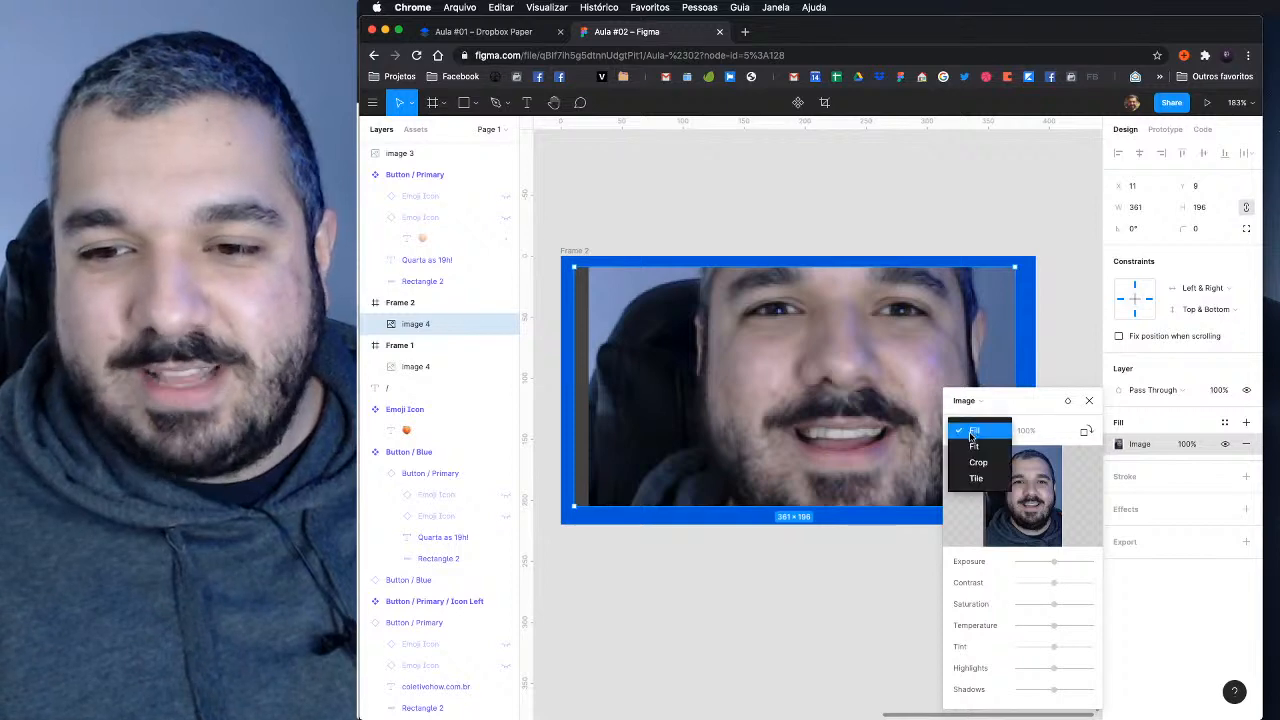
{"action": "left_click_drag", "start_coordinate": [577, 386], "coordinate": [723, 381]}
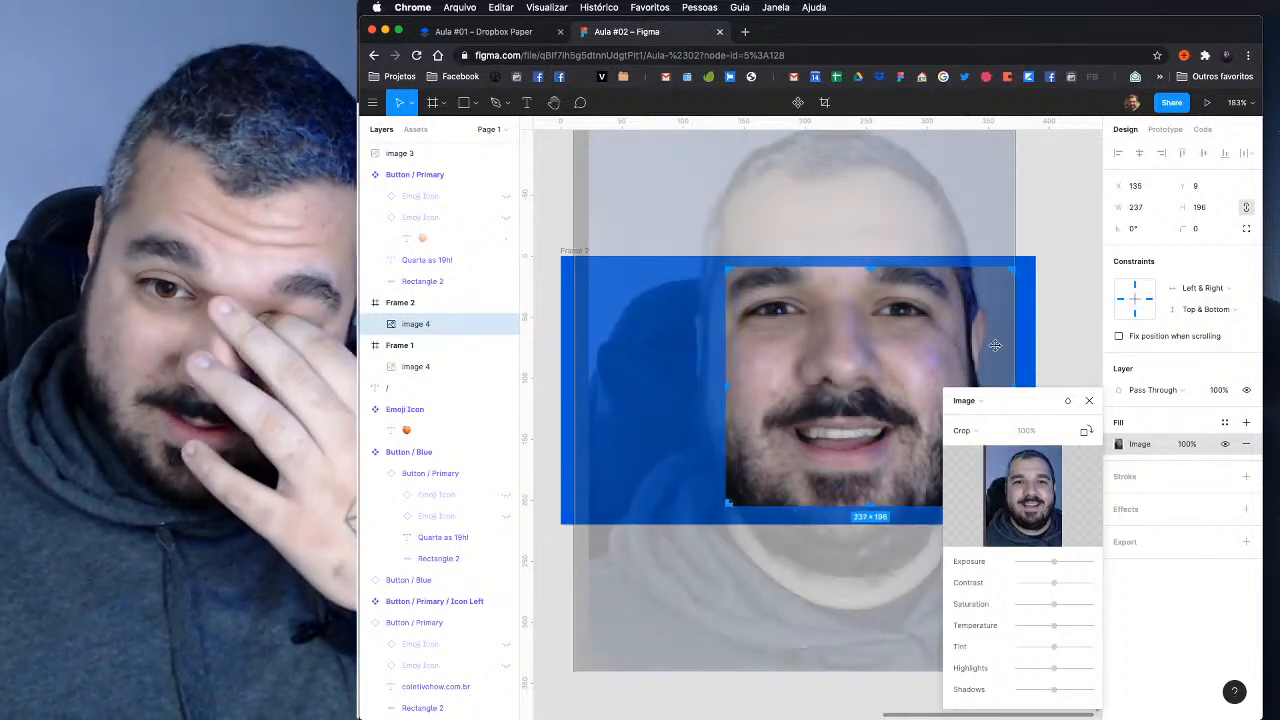
{"action": "left_click_drag", "start_coordinate": [967, 344], "coordinate": [956, 344]}
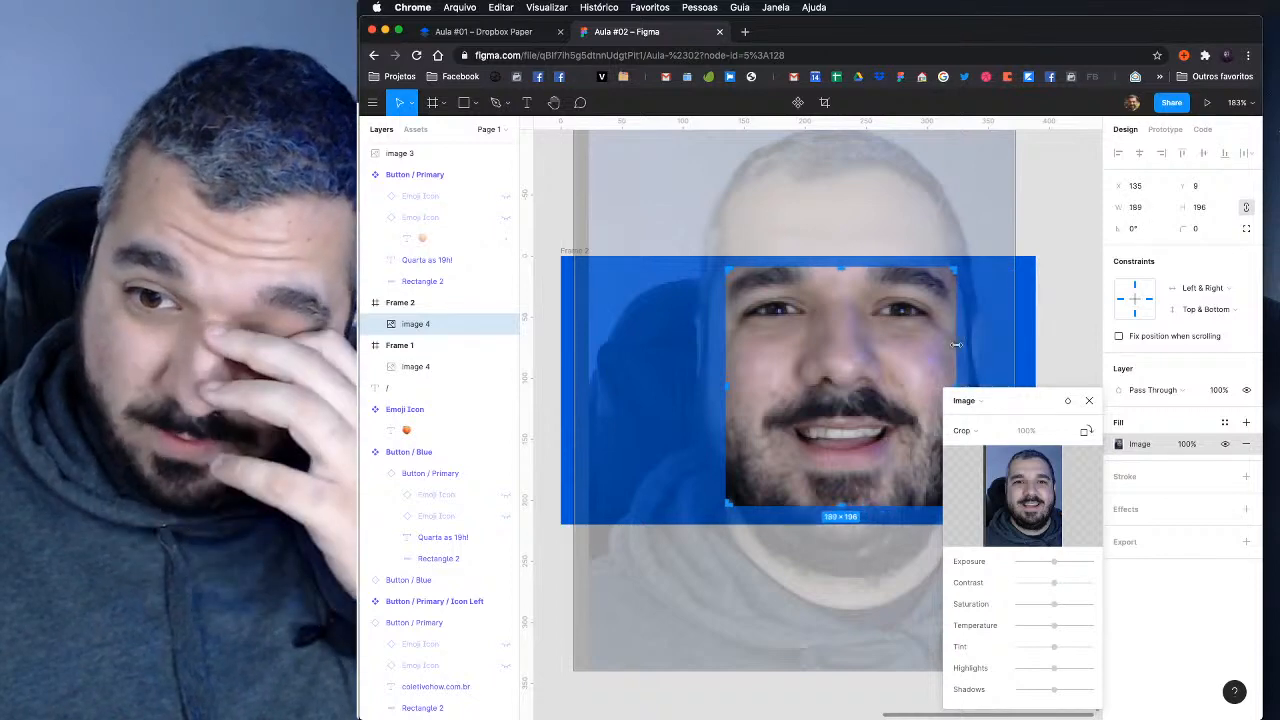
{"action": "left_click_drag", "start_coordinate": [841, 506], "coordinate": [841, 490]}
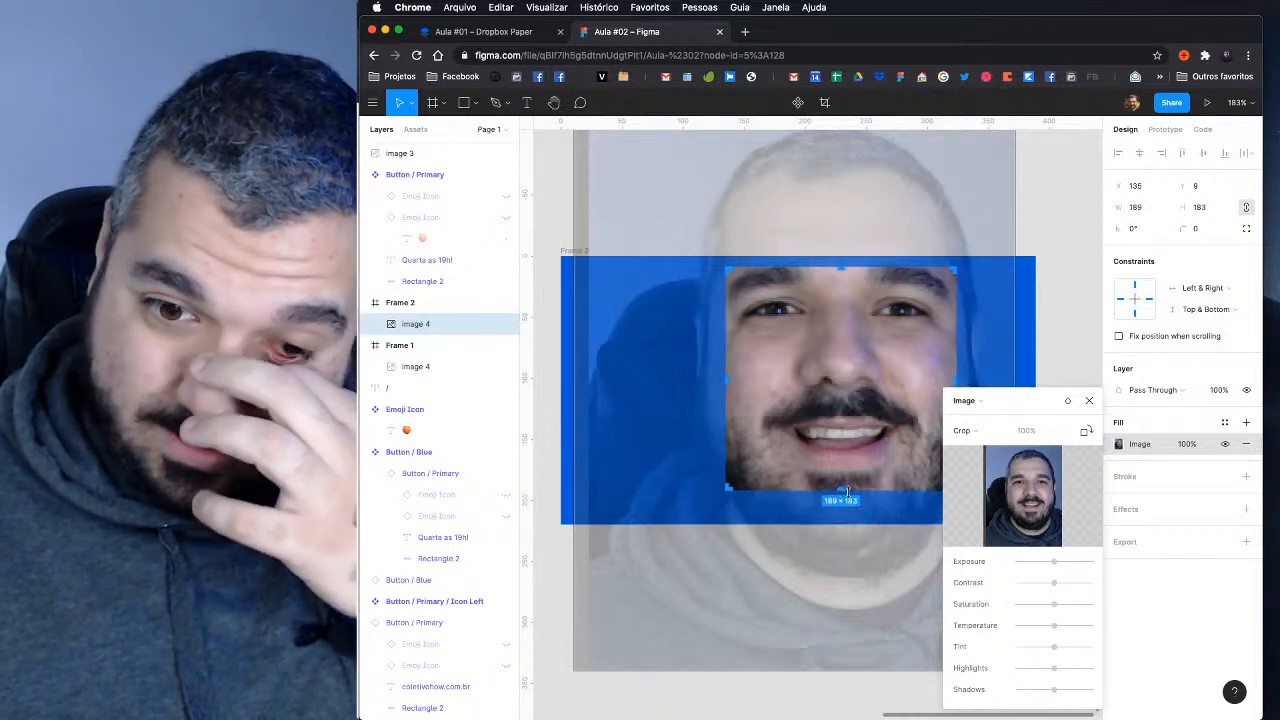
{"action": "left_click", "coordinate": [1088, 402]}
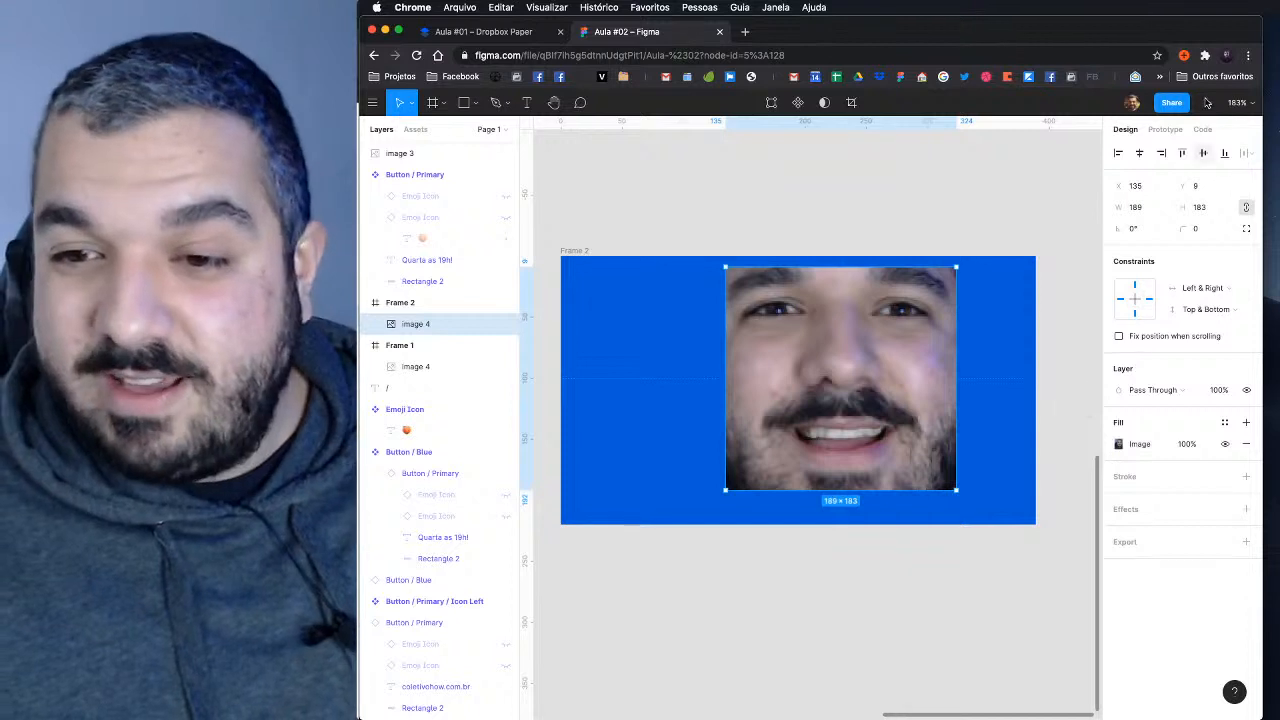
{"action": "left_click", "coordinate": [1139, 153]}
{"action": "left_click", "coordinate": [1203, 153]}
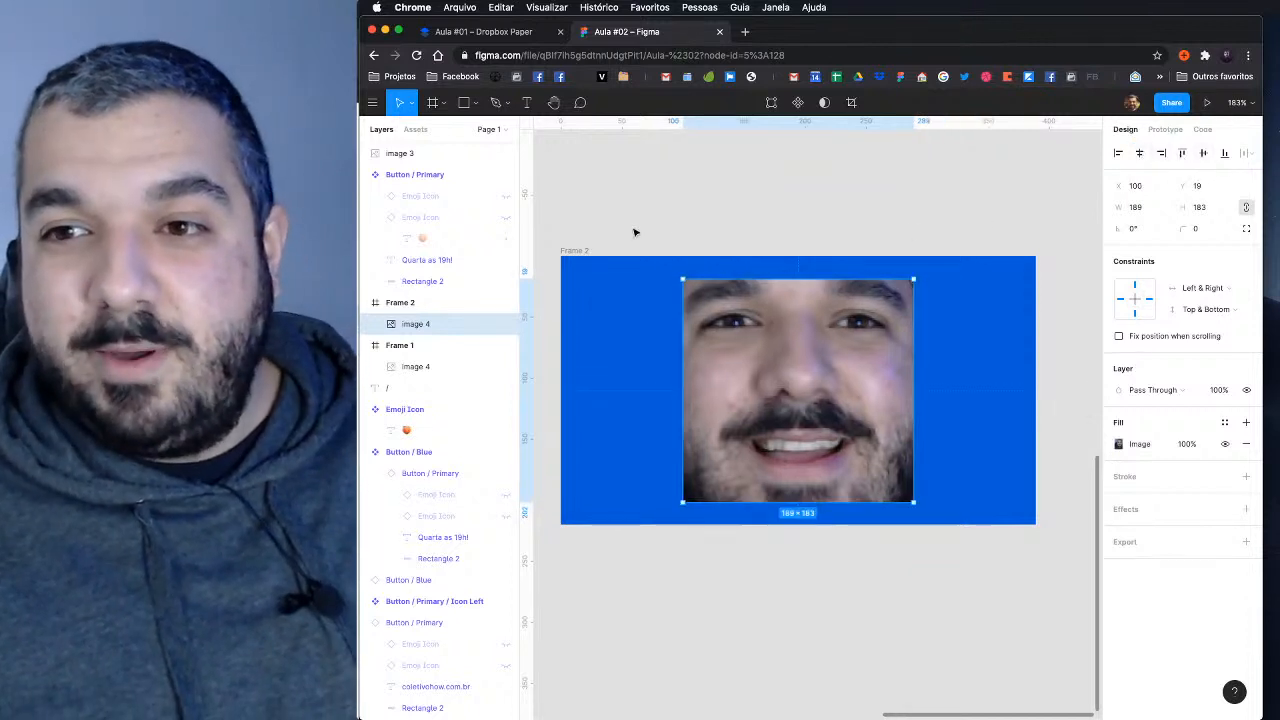
{"action": "left_click", "coordinate": [963, 383]}
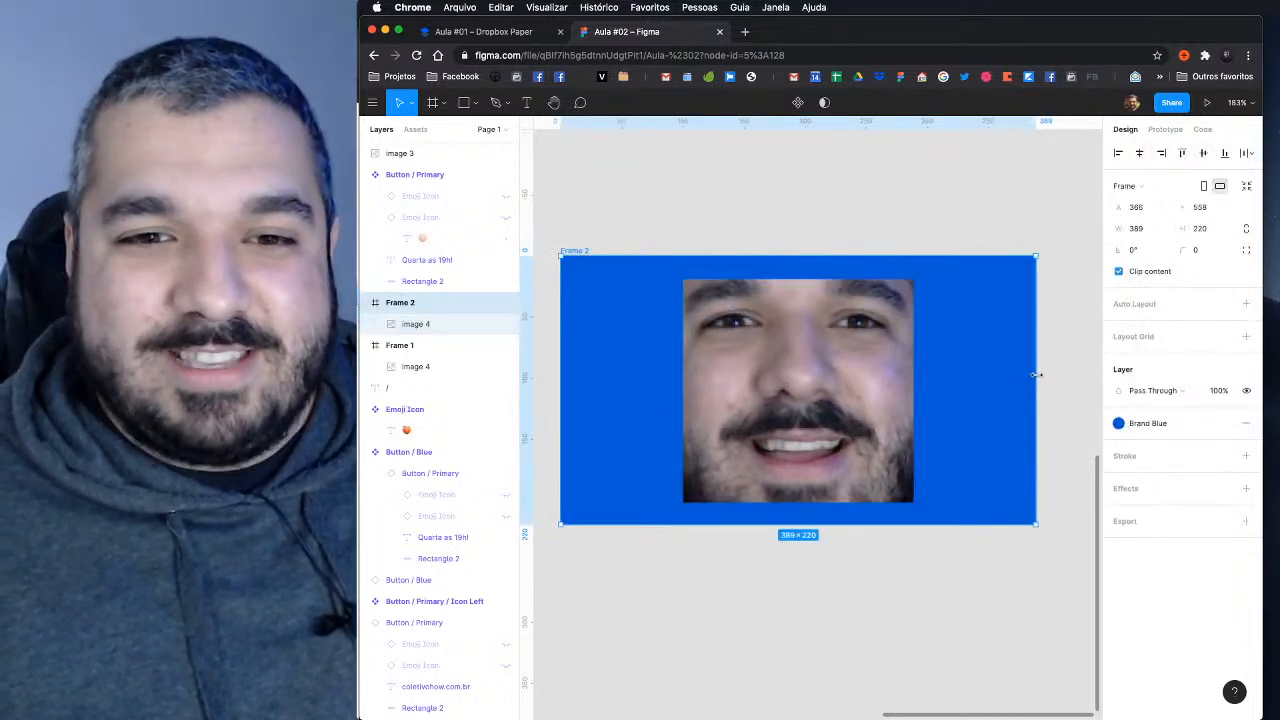
{"action": "left_click_drag", "start_coordinate": [1037, 375], "coordinate": [979, 375]}
{"action": "key", "text": "super+z"}
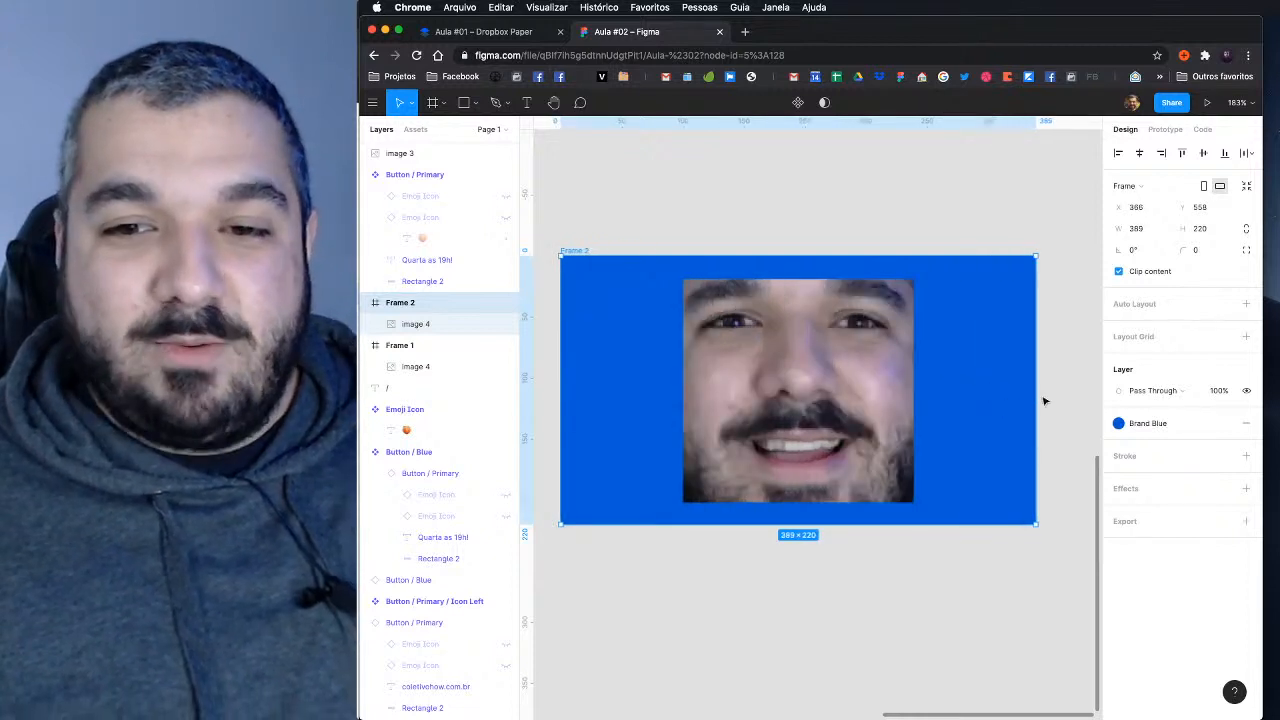
{"action": "left_click", "coordinate": [1040, 400]}
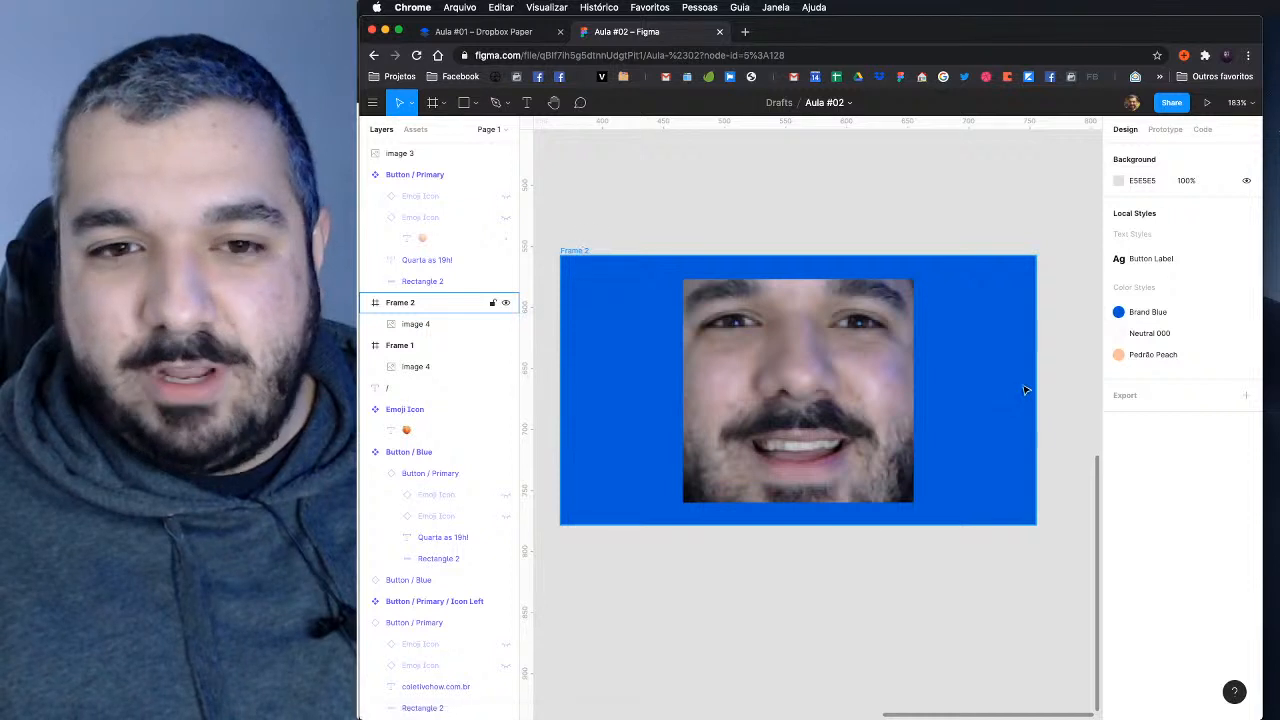
Step: Narrow Frame 2 from both sides to about 237 × 220 while ignoring the photo's constraints
{"action": "left_click", "coordinate": [1028, 388]}
{"action": "left_click_drag", "start_coordinate": [1036, 381], "coordinate": [943, 384]}
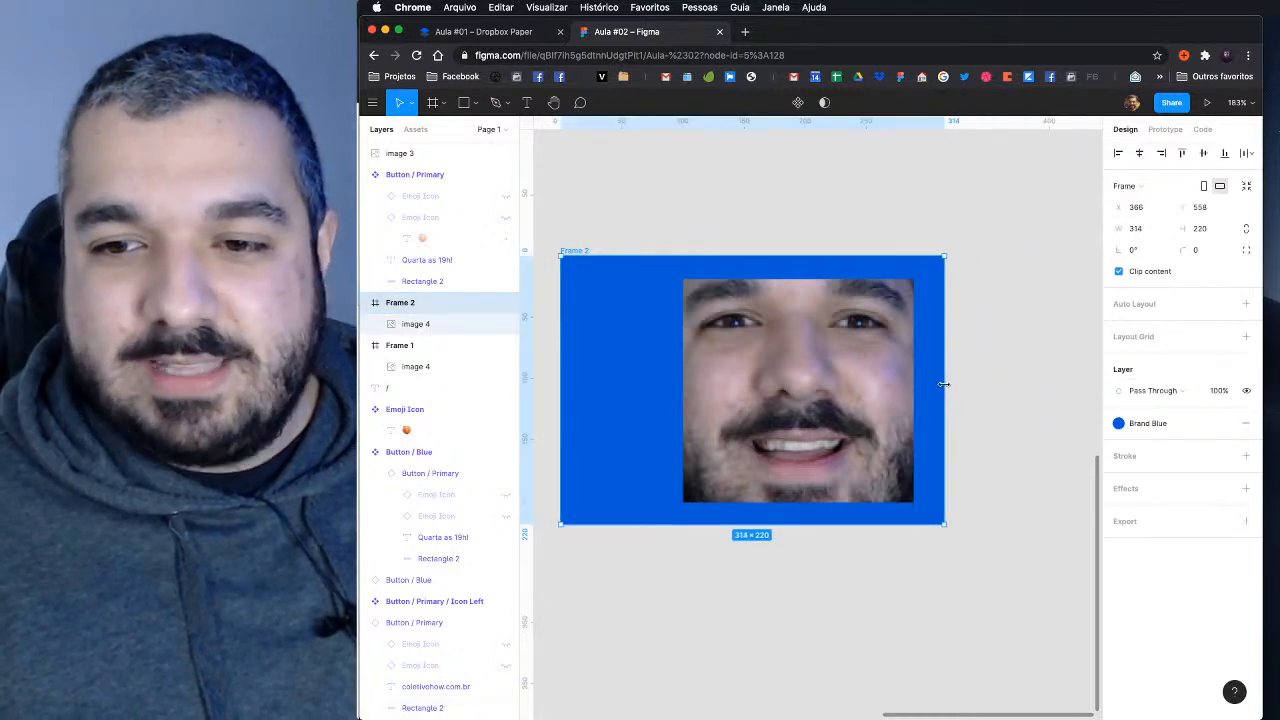
{"action": "left_click_drag", "start_coordinate": [561, 358], "coordinate": [654, 355]}
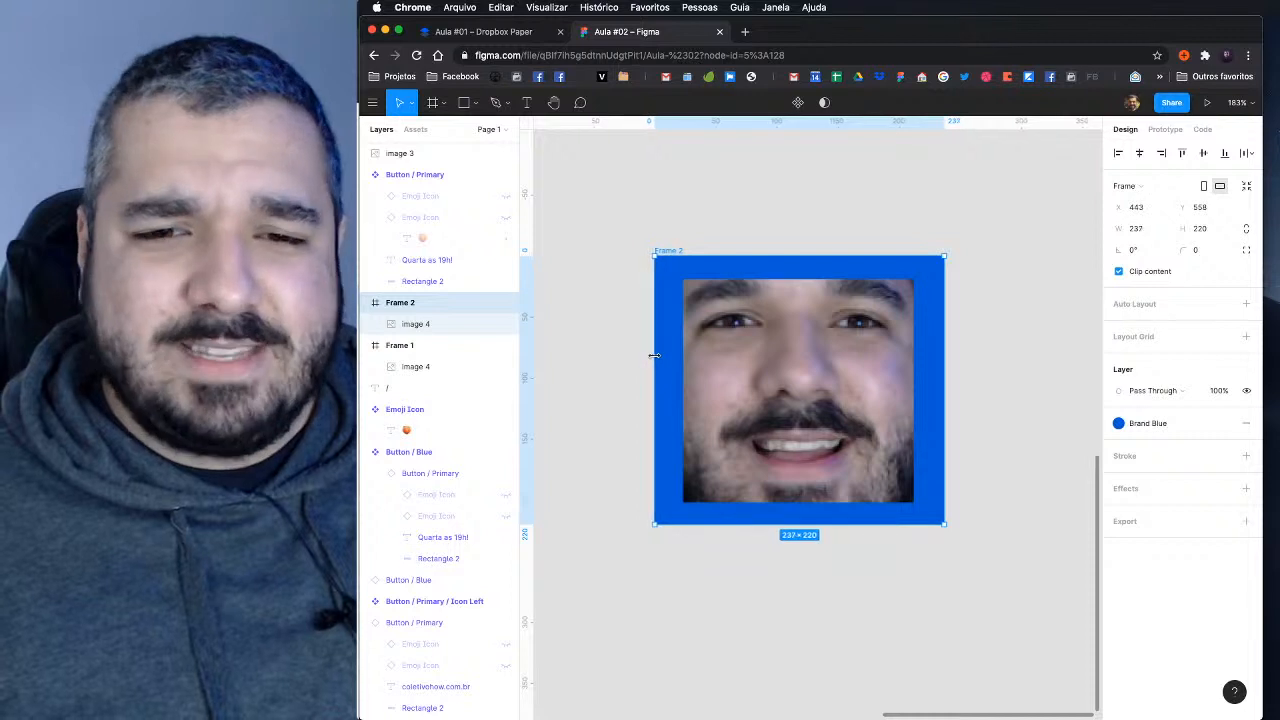
Step: Change the fill of Frame 2 to the Neutral 000 color style
{"action": "left_click", "coordinate": [1144, 423]}
{"action": "left_click", "coordinate": [1151, 482]}
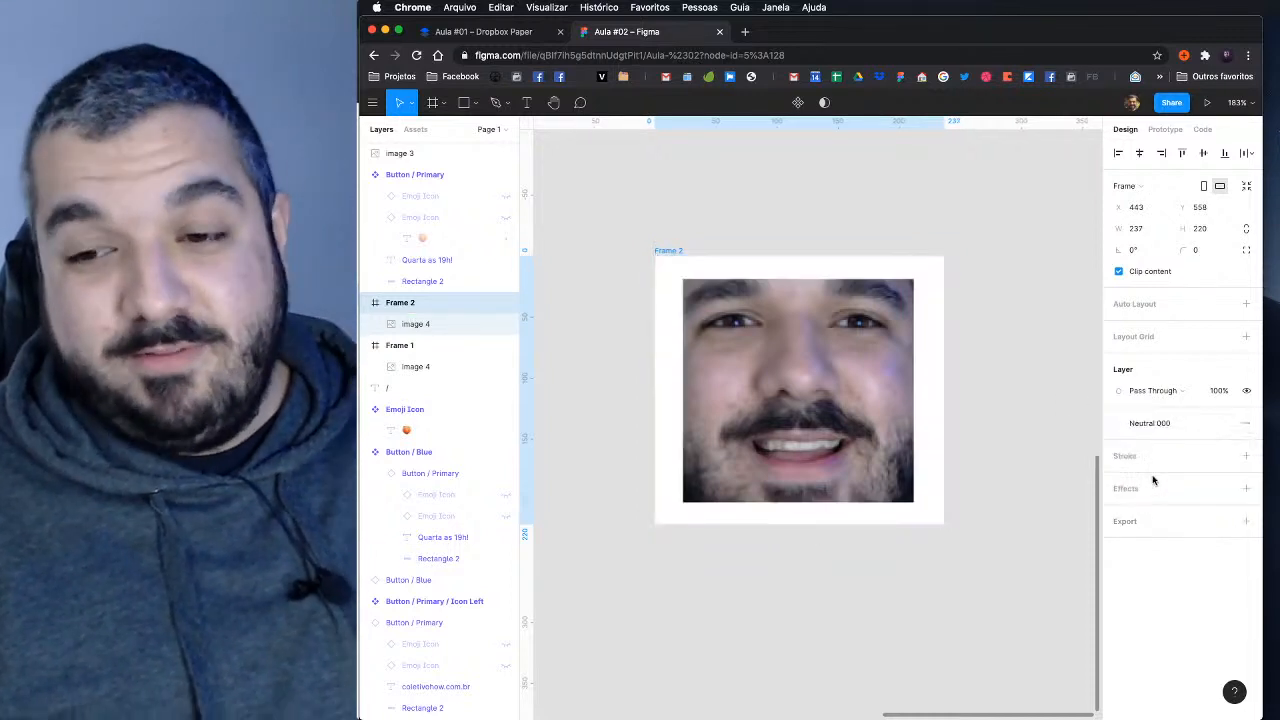
{"action": "left_click", "coordinate": [1007, 508]}
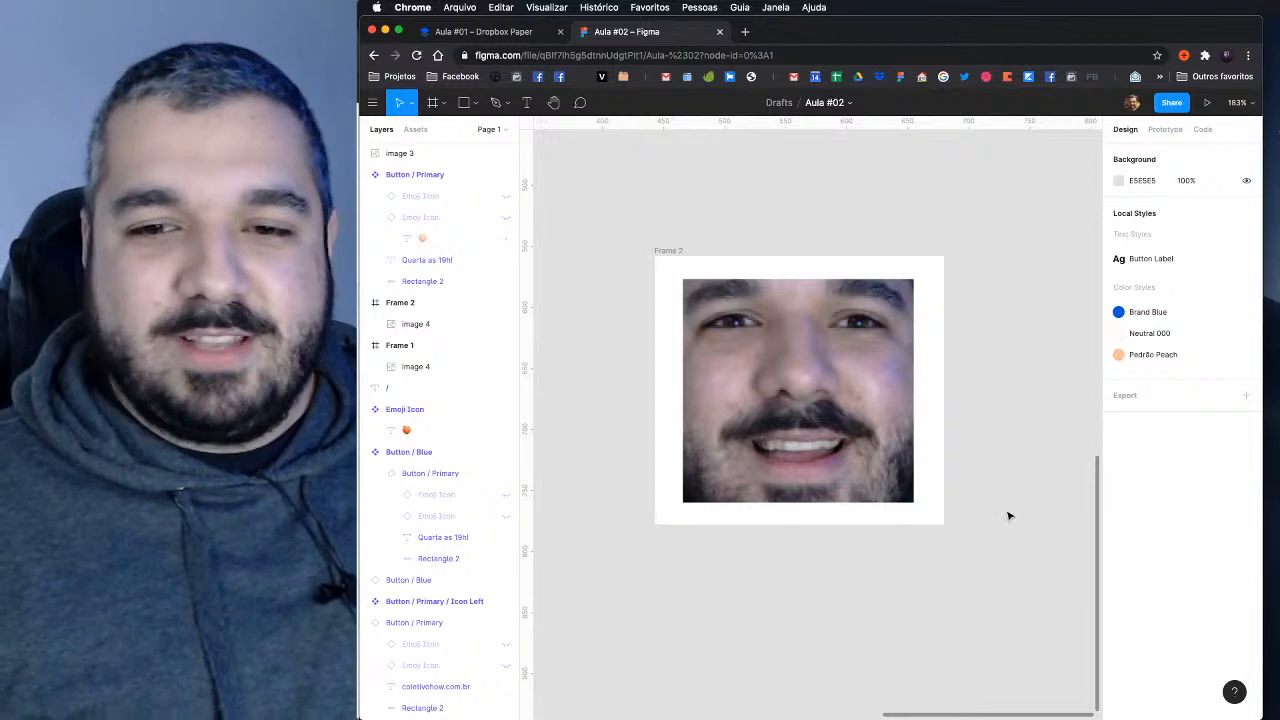
Step: Duplicate Frame 2 with its photo directly below the original, at X 443 and Y 804
{"action": "left_click", "coordinate": [683, 262]}
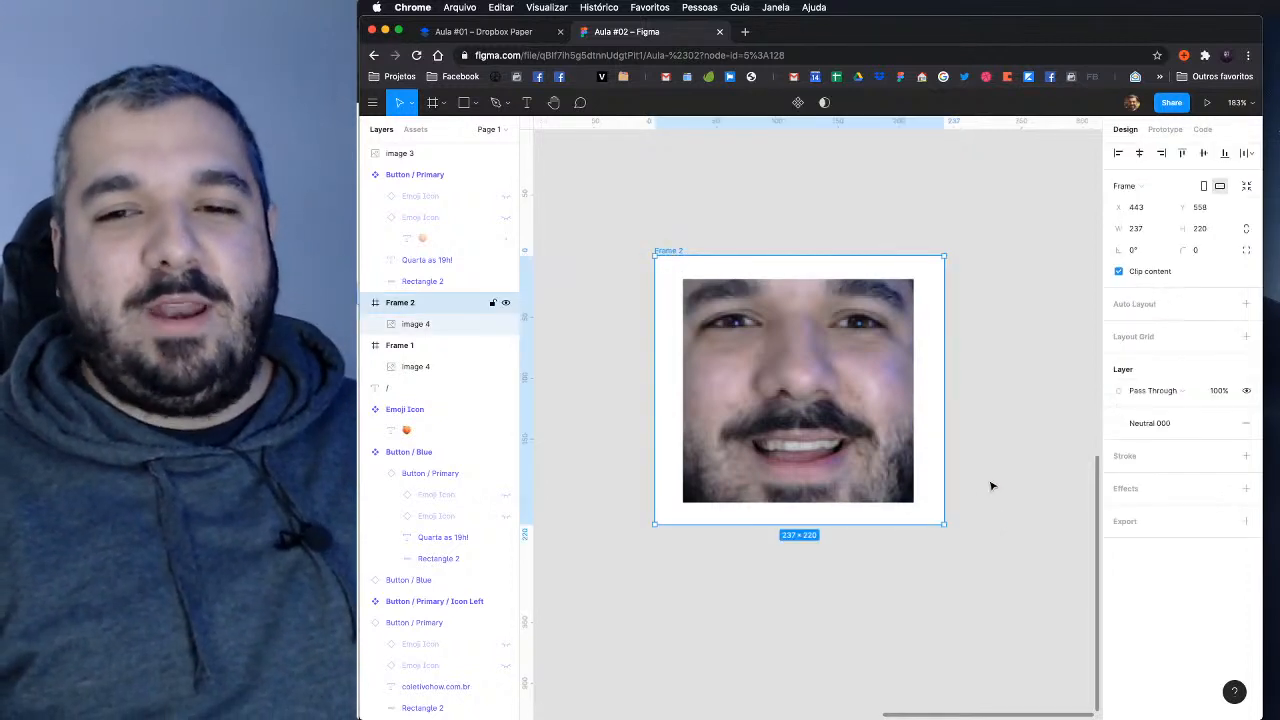
{"action": "scroll", "coordinate": [991, 483], "scroll_direction": "down", "scroll_amount": 3}
{"action": "scroll", "coordinate": [871, 377], "scroll_direction": "down", "scroll_amount": 3}
{"action": "scroll", "coordinate": [871, 377], "scroll_direction": "right", "scroll_amount": 3}
{"action": "left_click_drag", "start_coordinate": [785, 318], "coordinate": [794, 531], "text": "alt"}
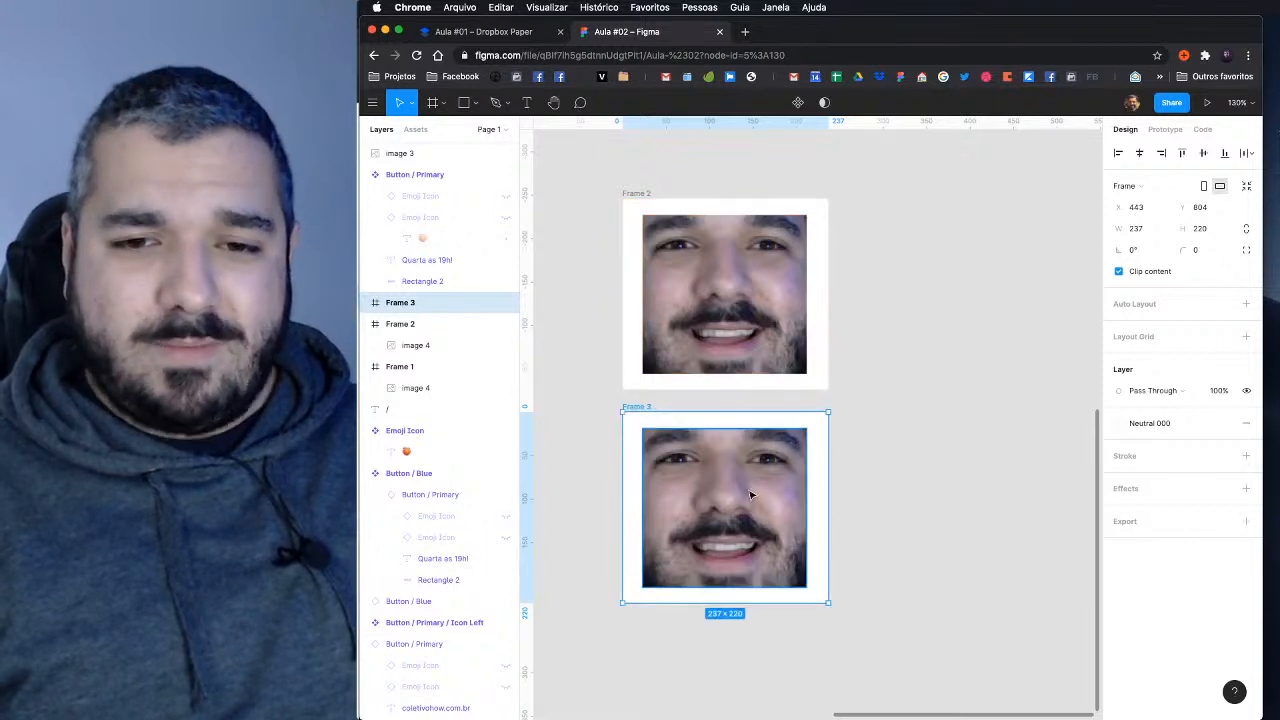
Step: Set the position of the photo inside the duplicated frame to X 24 and Y 24
{"action": "key", "text": "Return"}
{"action": "left_click", "coordinate": [1147, 188]}
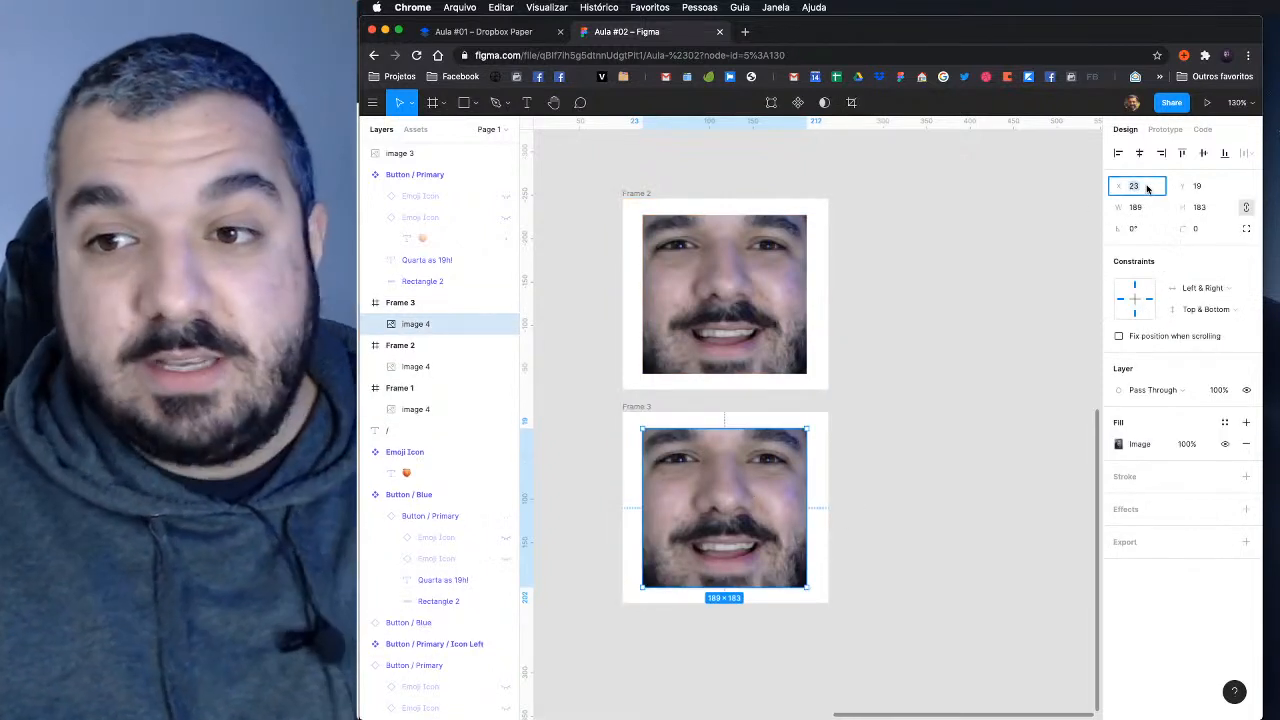
{"action": "key", "text": "Tab"}
{"action": "type", "text": "24"}
{"action": "key", "text": "Return"}
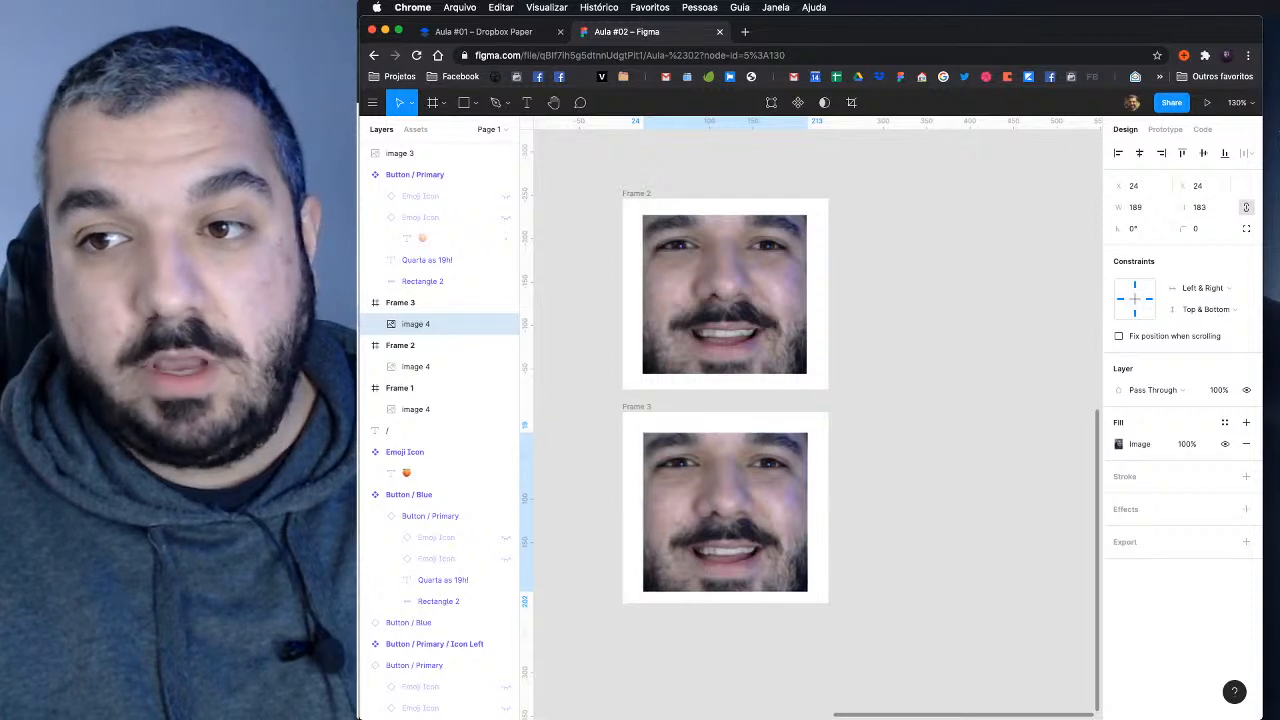
Step: Extend Frame 3 downward to a height of about 232 without resizing its photo
{"action": "left_click", "coordinate": [637, 456]}
{"action": "left_click", "coordinate": [633, 408]}
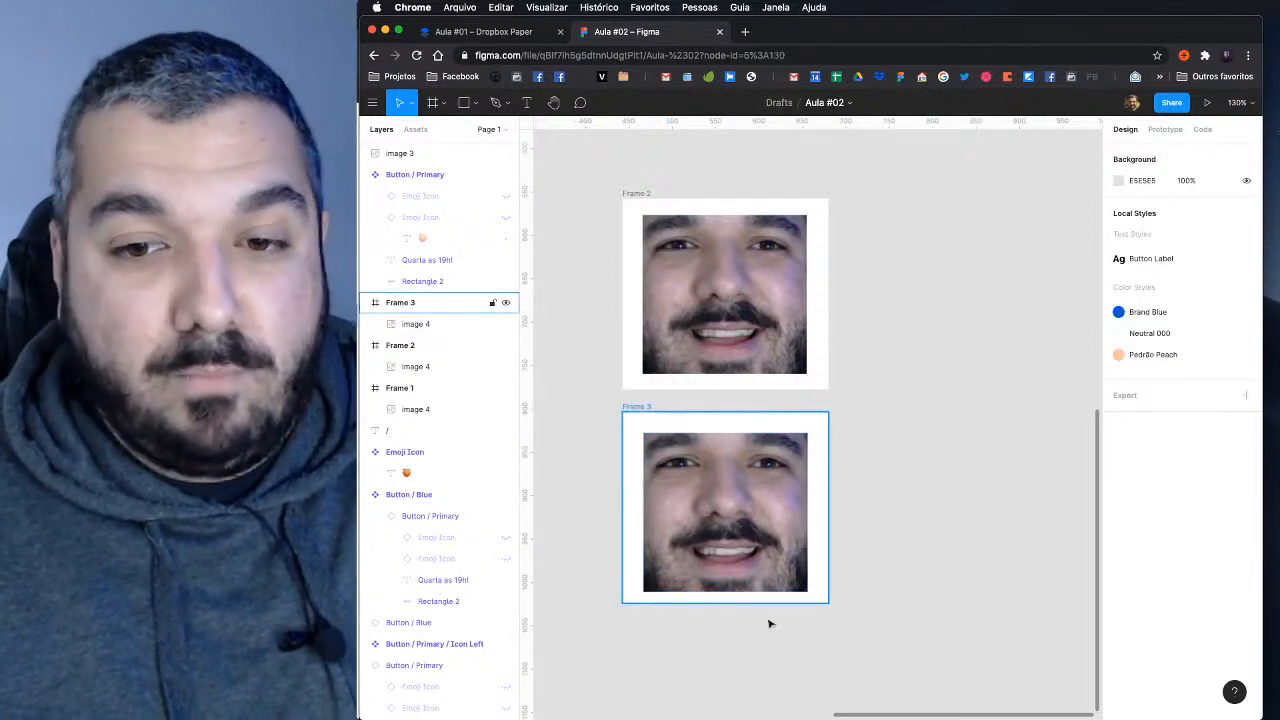
{"action": "left_click_drag", "start_coordinate": [776, 604], "coordinate": [774, 614]}
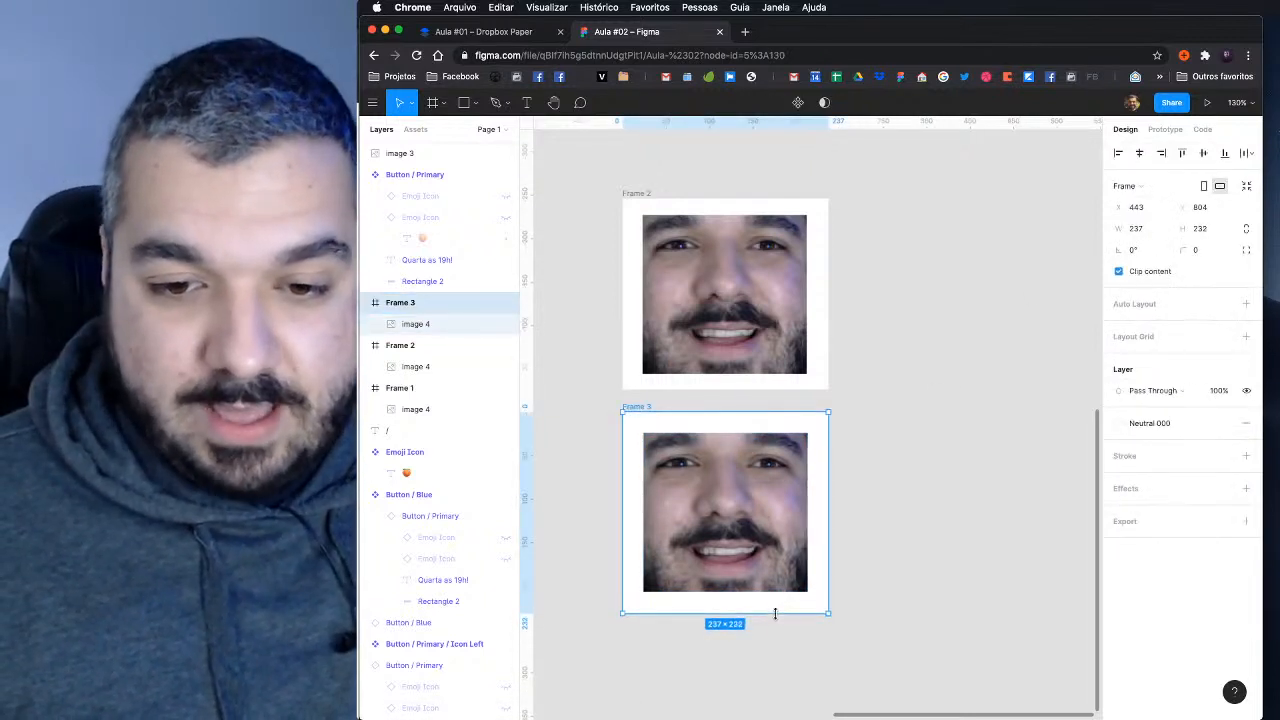
Step: Widen Frame 3 to about 326 × 232 and place a vertical ruler guide along the left edge of the photos
{"action": "left_click", "coordinate": [769, 505]}
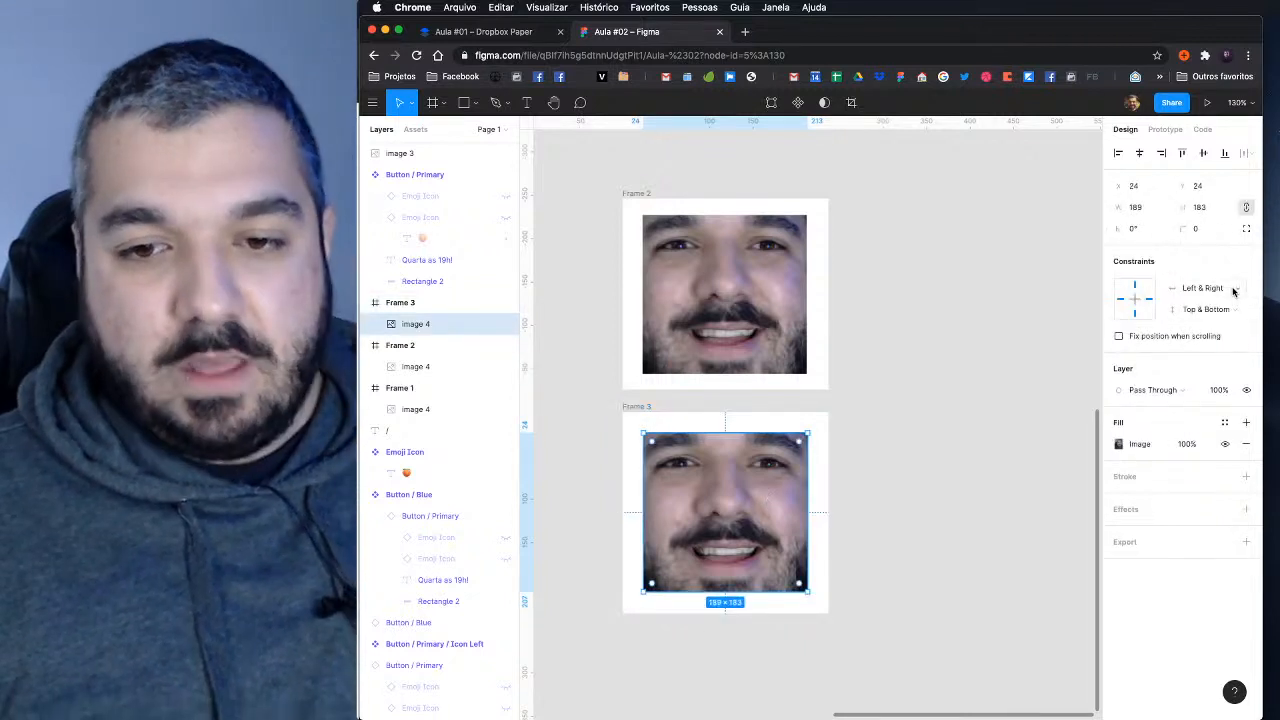
{"action": "left_click", "coordinate": [645, 410]}
{"action": "left_click_drag", "start_coordinate": [832, 512], "coordinate": [907, 520]}
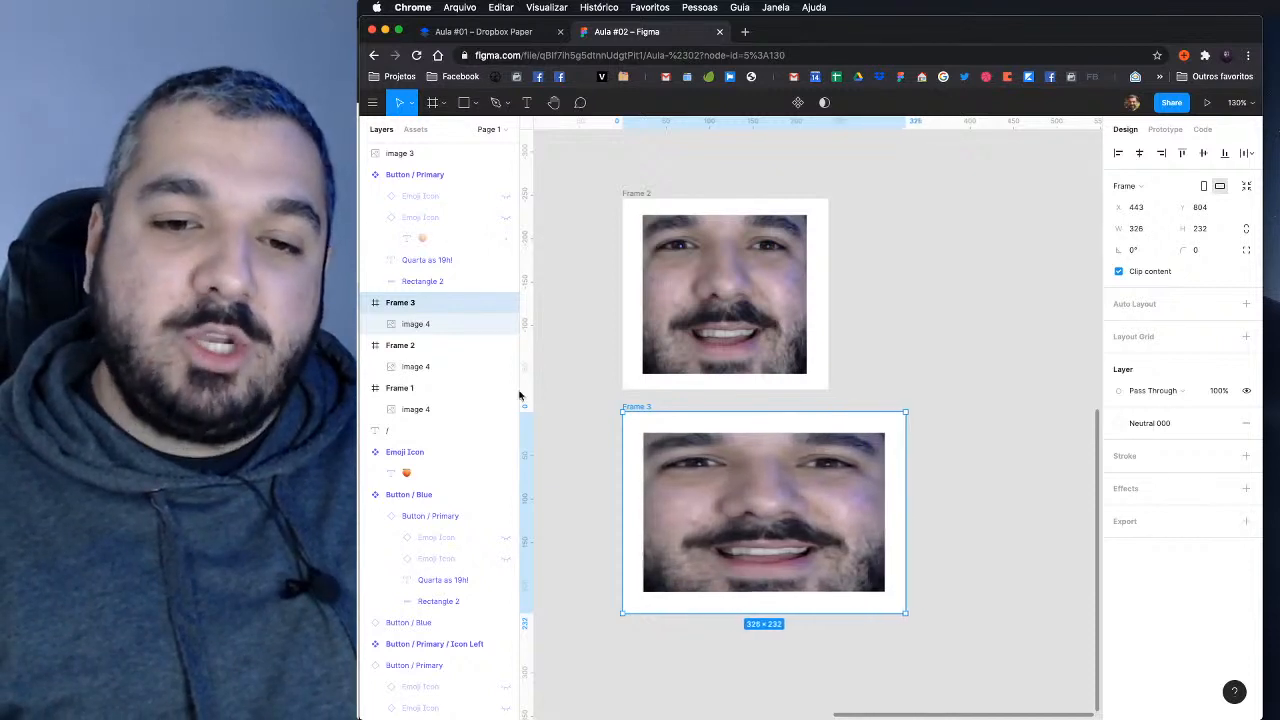
{"action": "left_click_drag", "start_coordinate": [524, 400], "coordinate": [642, 628]}
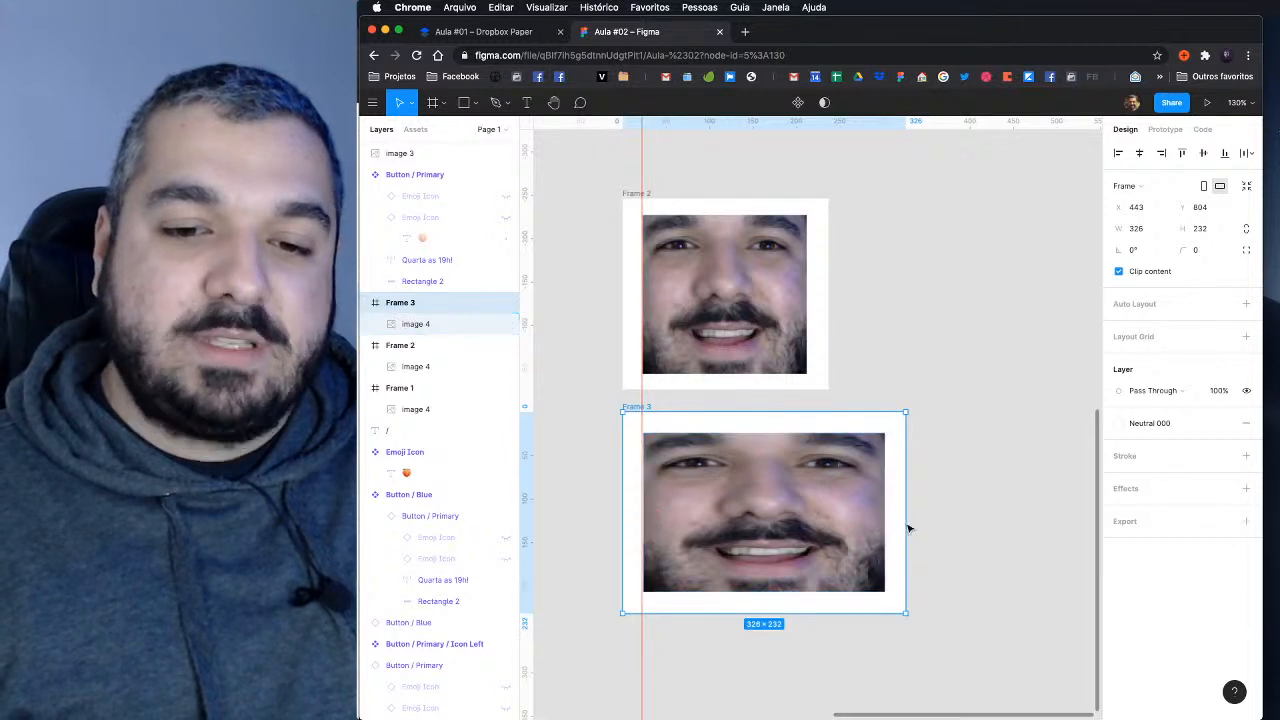
{"action": "mouse_move", "coordinate": [907, 526]}
{"action": "left_mouse_down"}
{"action": "mouse_move", "coordinate": [1095, 532]}
{"action": "mouse_move", "coordinate": [925, 540]}
{"action": "mouse_move", "coordinate": [1024, 550]}
{"action": "mouse_move", "coordinate": [900, 542]}
{"action": "mouse_move", "coordinate": [1060, 540]}
{"action": "mouse_move", "coordinate": [834, 543]}
{"action": "mouse_move", "coordinate": [979, 547]}
{"action": "mouse_move", "coordinate": [906, 545]}
{"action": "left_mouse_up"}
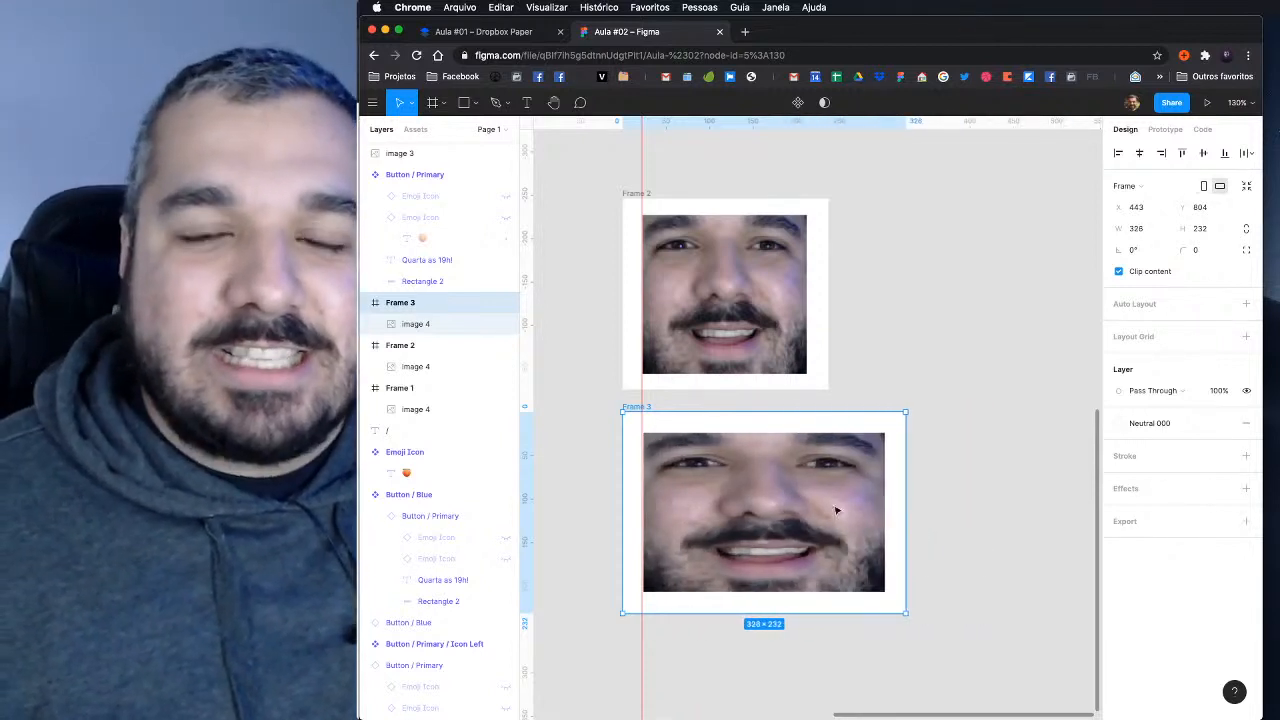
Step: Set both the horizontal and vertical constraints of the Frame 3 photo to Scale
{"action": "left_click", "coordinate": [817, 509]}
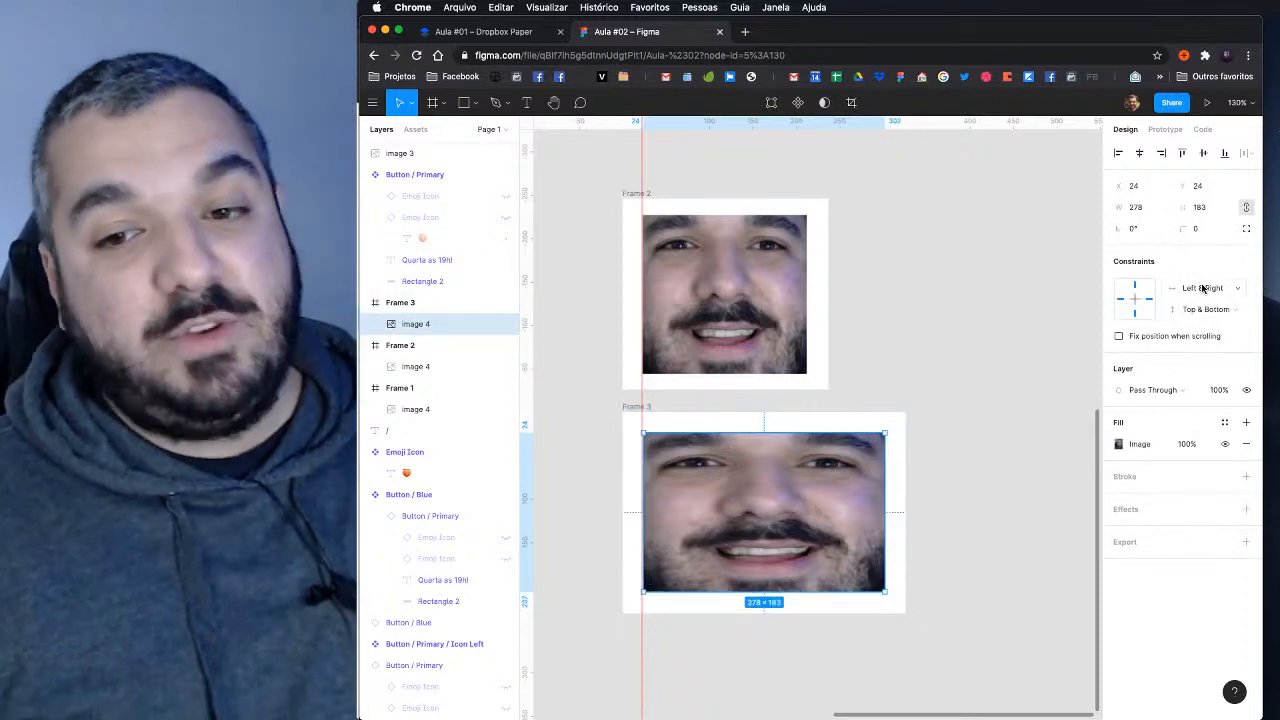
{"action": "left_click", "coordinate": [1201, 288]}
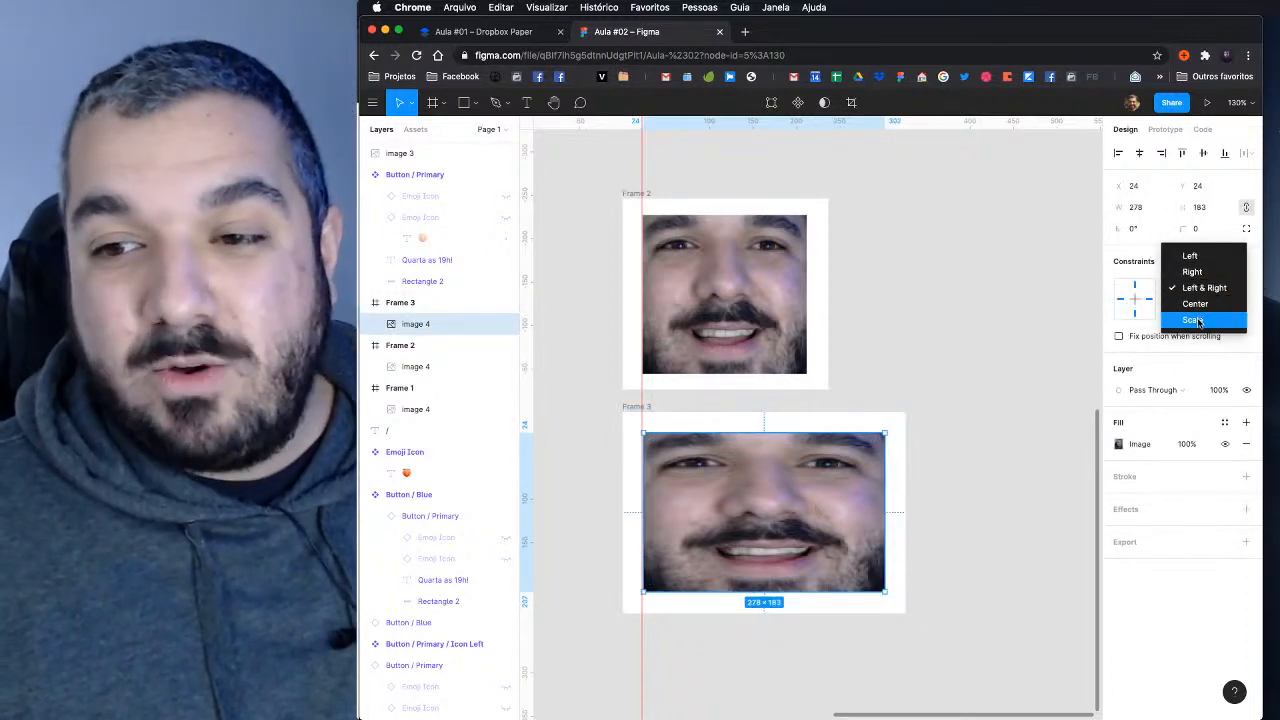
{"action": "left_click", "coordinate": [1200, 320]}
{"action": "left_click", "coordinate": [1208, 312]}
{"action": "left_click", "coordinate": [1204, 340]}
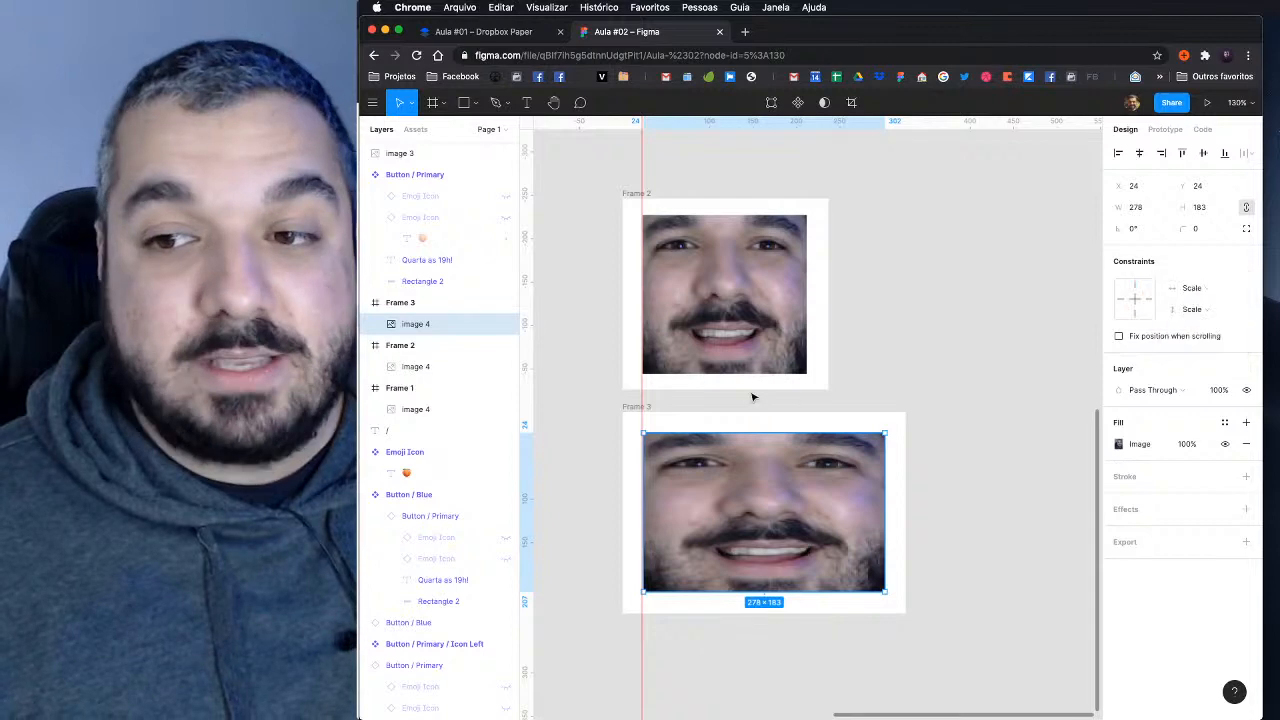
Step: Remove the vertical guide, select Frame 3, and place a new guide along the left edge of the photos
{"action": "left_click_drag", "start_coordinate": [642, 404], "coordinate": [476, 394]}
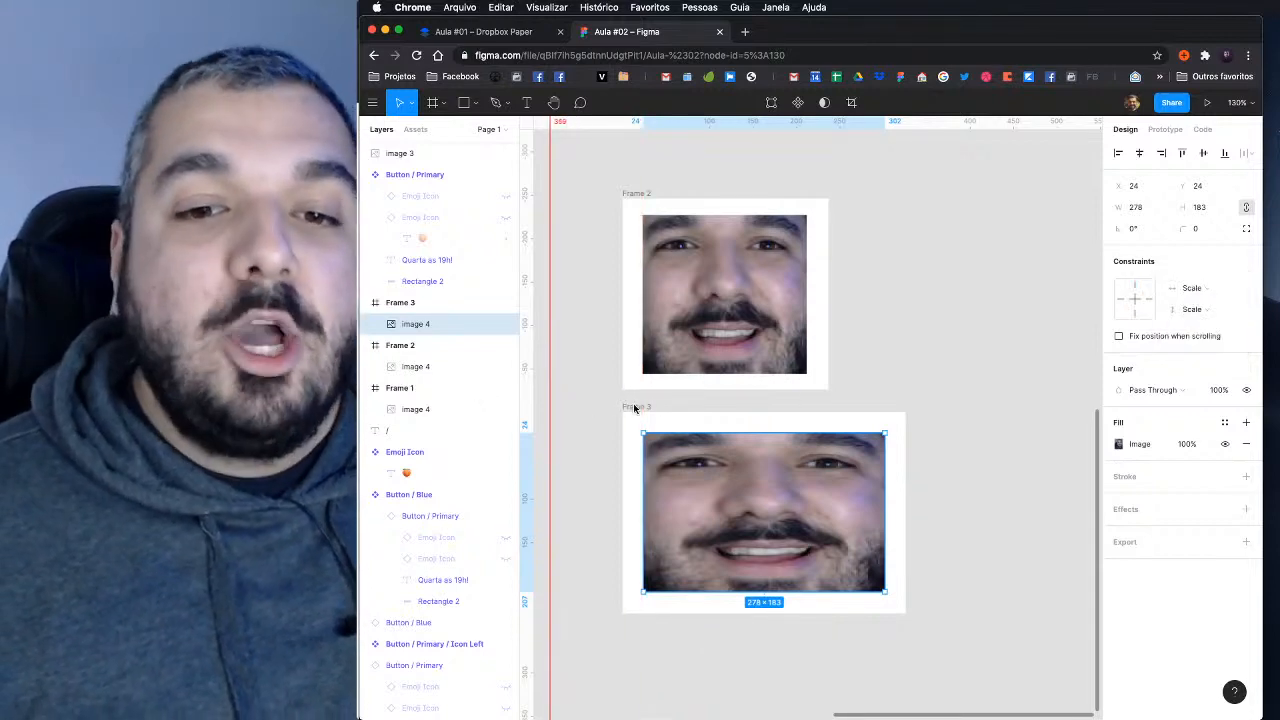
{"action": "left_click", "coordinate": [644, 422]}
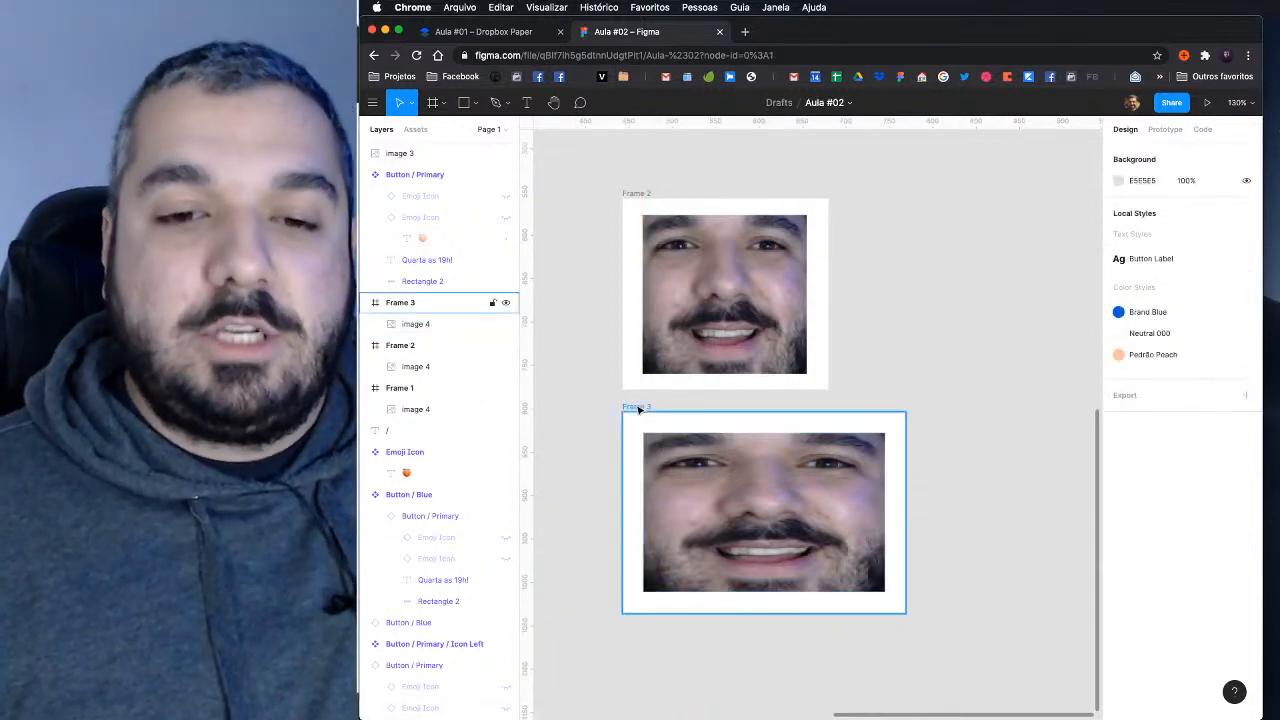
{"action": "left_click", "coordinate": [638, 409]}
{"action": "scroll", "coordinate": [938, 531], "scroll_direction": "down", "scroll_amount": 3}
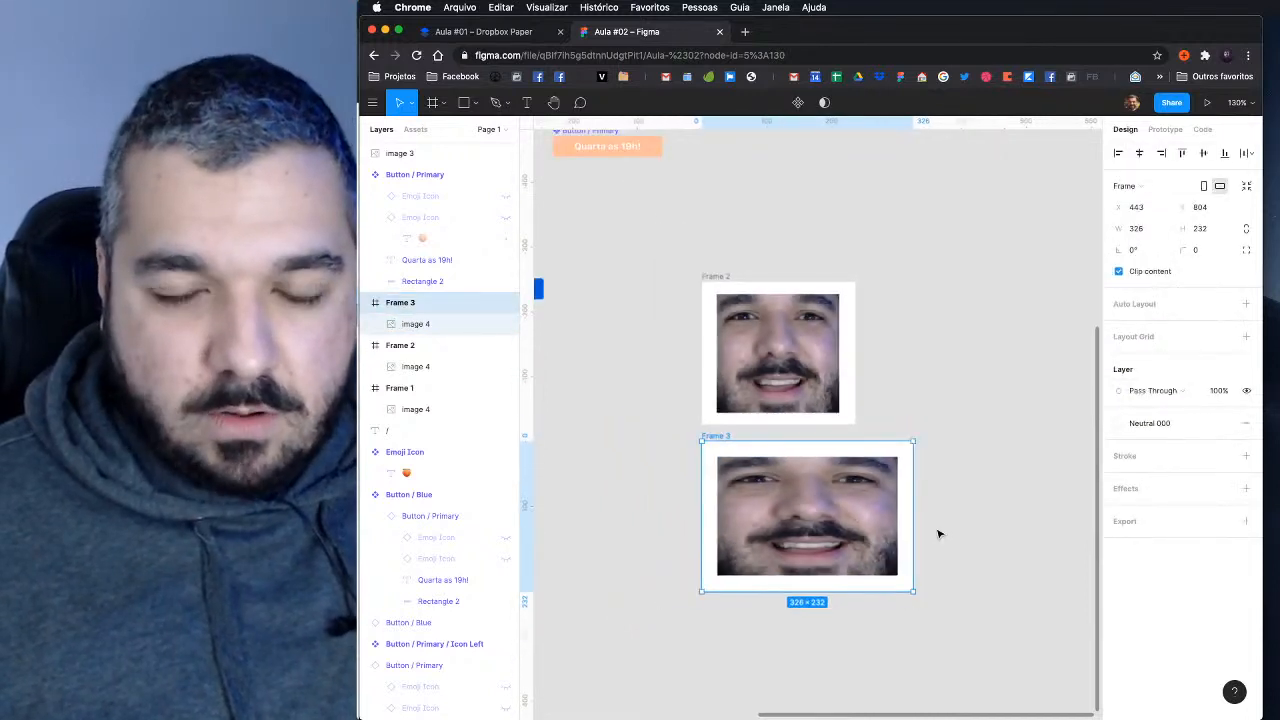
{"action": "left_click_drag", "start_coordinate": [559, 265], "coordinate": [716, 265]}
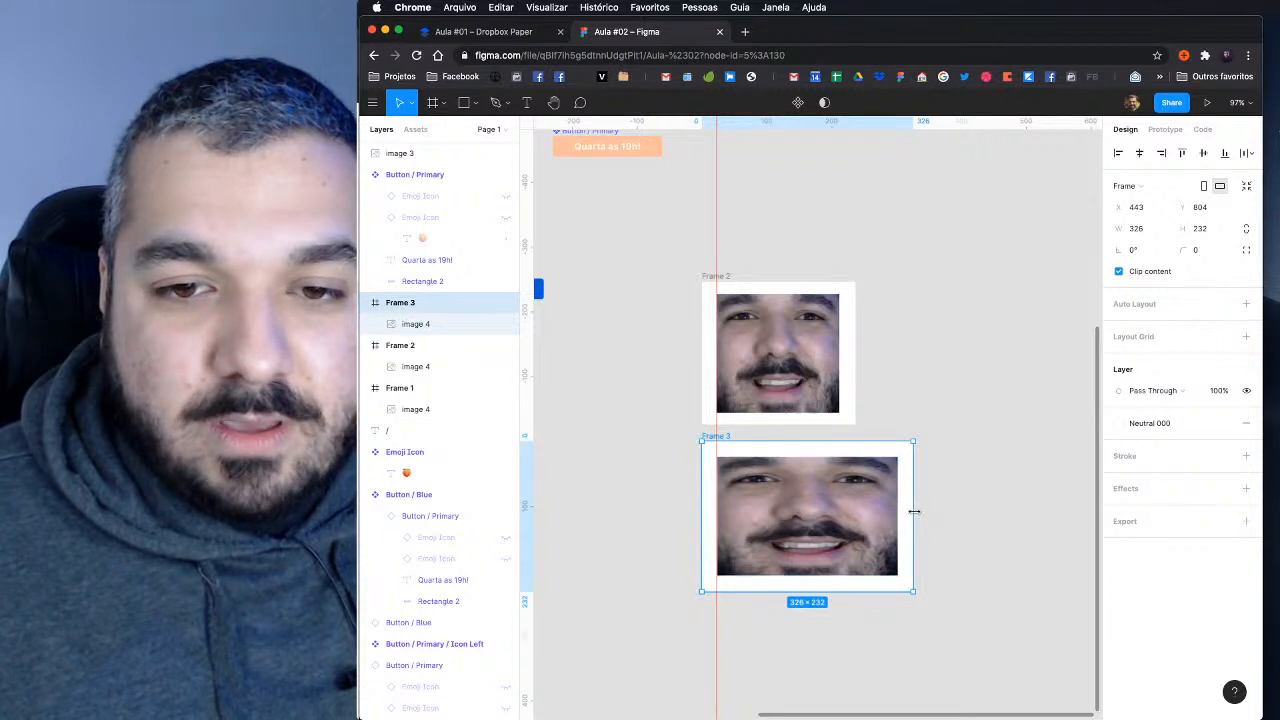
Step: Try widening Frame 3 to about 1319 × 232, compare the scaled photo's left margin with the guide, and undo the widening
{"action": "left_click_drag", "start_coordinate": [914, 514], "coordinate": [1095, 518]}
{"action": "scroll", "coordinate": [757, 416], "scroll_direction": "left", "scroll_amount": 10}
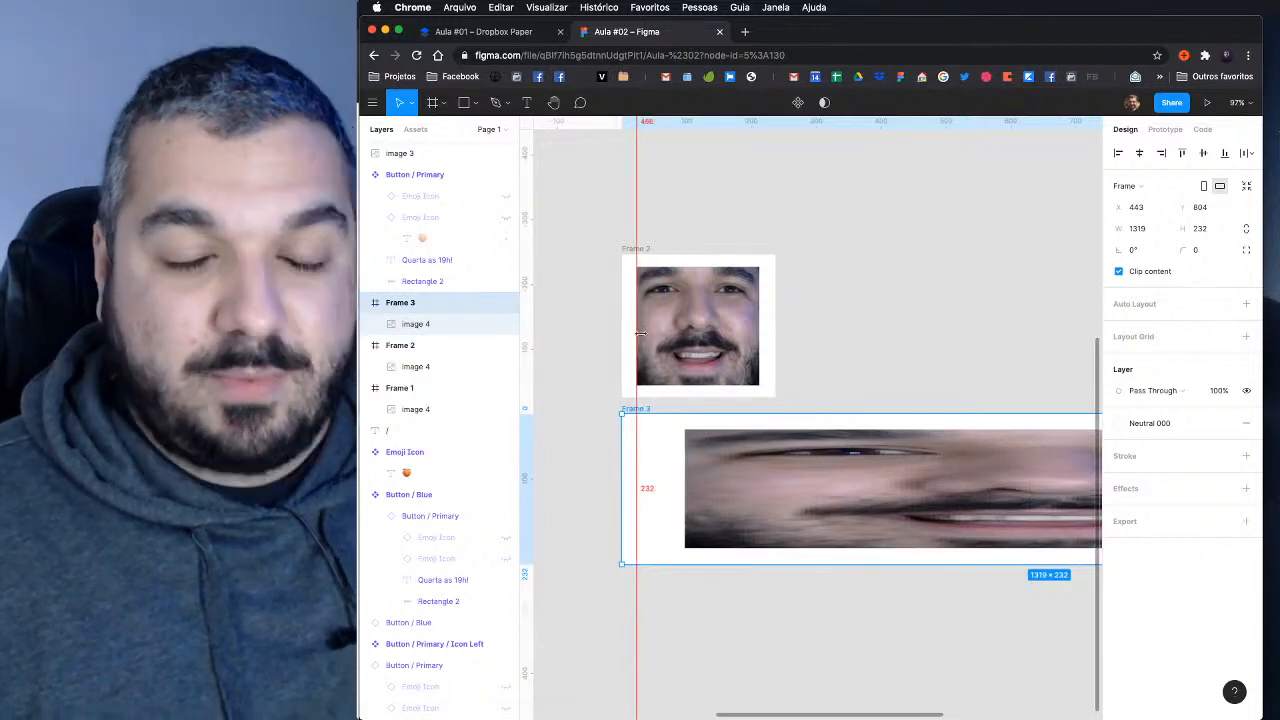
{"action": "scroll", "coordinate": [600, 390], "scroll_direction": "up", "scroll_amount": 5}
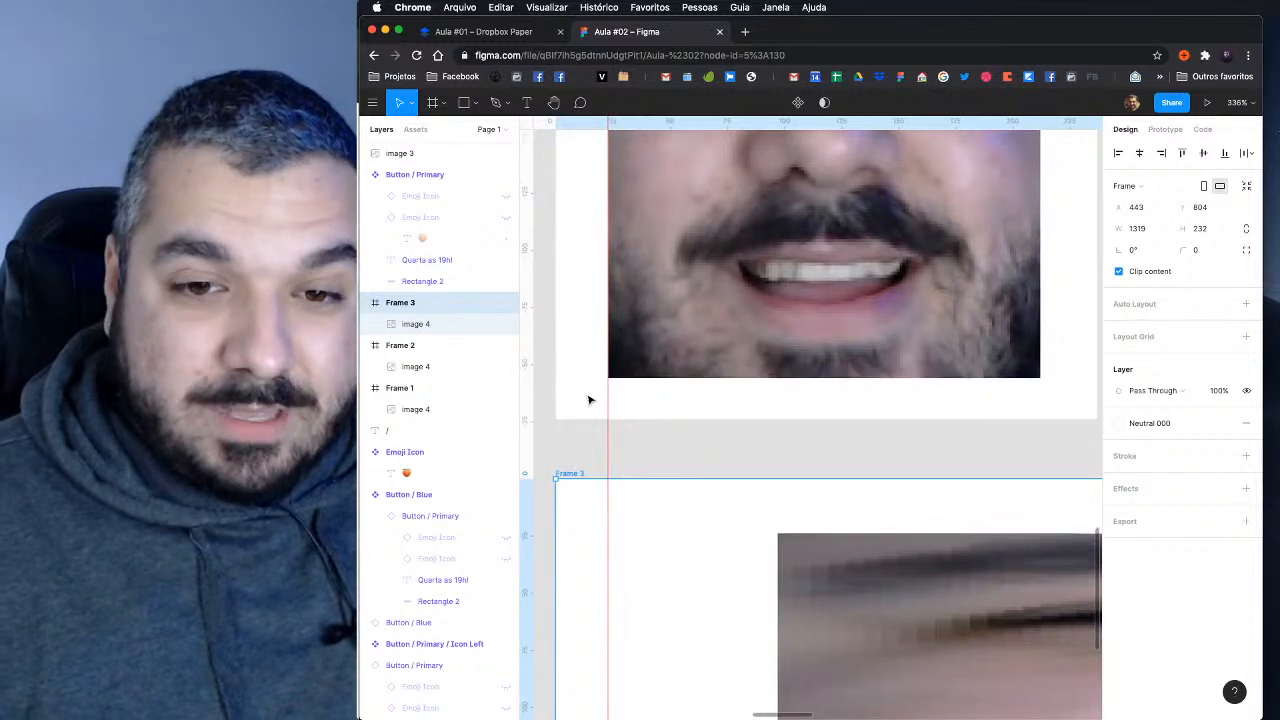
{"action": "scroll", "coordinate": [590, 400], "scroll_direction": "down", "scroll_amount": 2}
{"action": "key", "text": "super+z"}
{"action": "scroll", "coordinate": [860, 410], "scroll_direction": "down", "scroll_amount": 4}
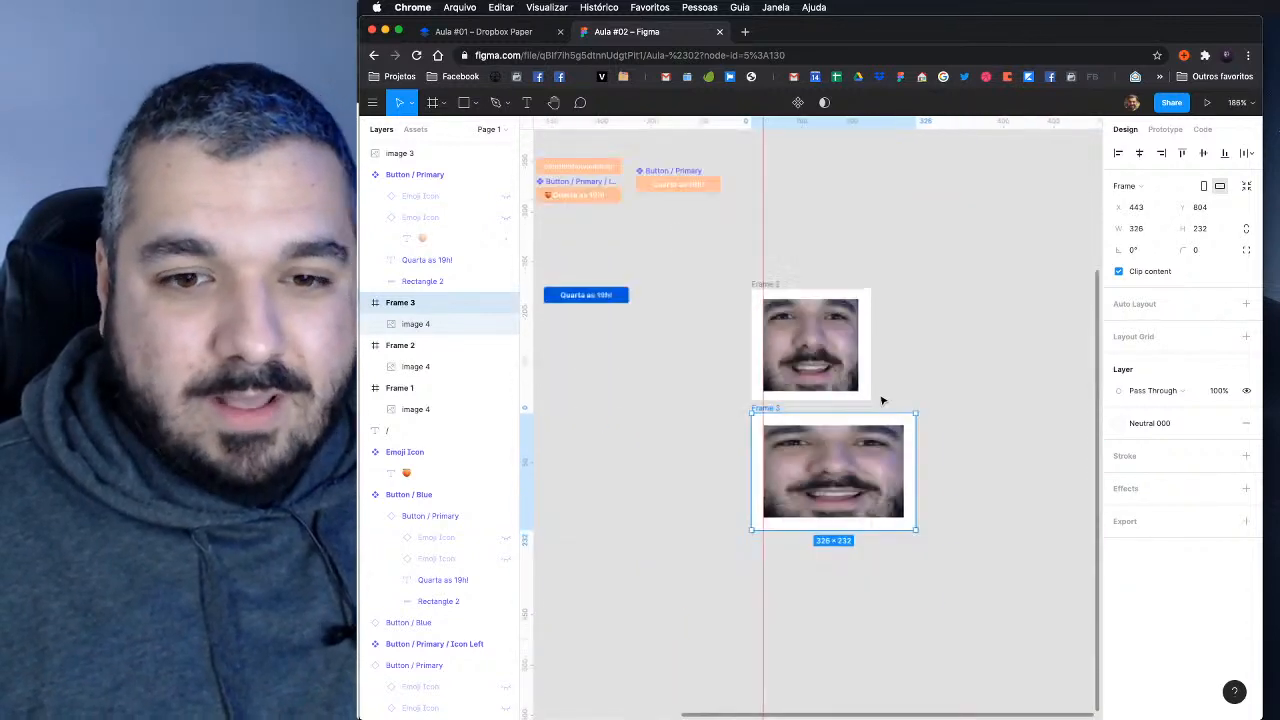
{"action": "key", "text": "Escape"}
{"action": "scroll", "coordinate": [927, 365], "scroll_direction": "down", "scroll_amount": 1}
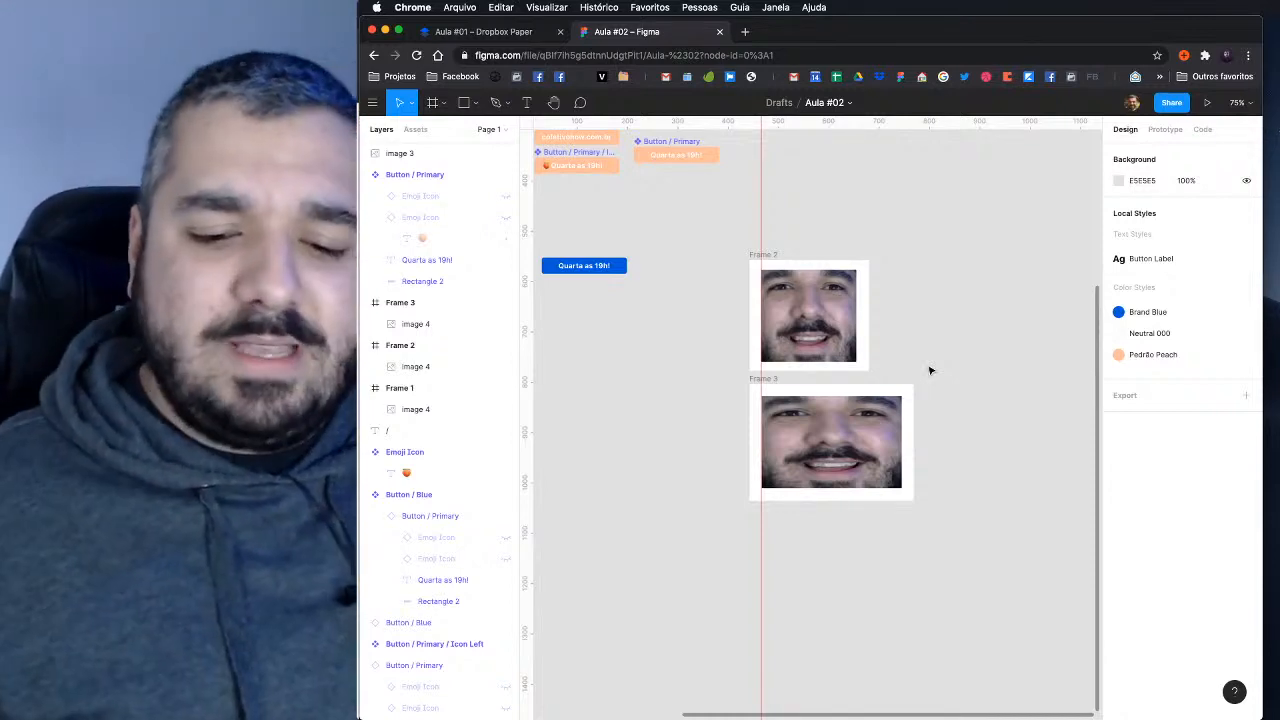
Step: Delete Frame 3 together with the stretched photo inside it
{"action": "scroll", "coordinate": [818, 400], "scroll_direction": "up", "scroll_amount": 4}
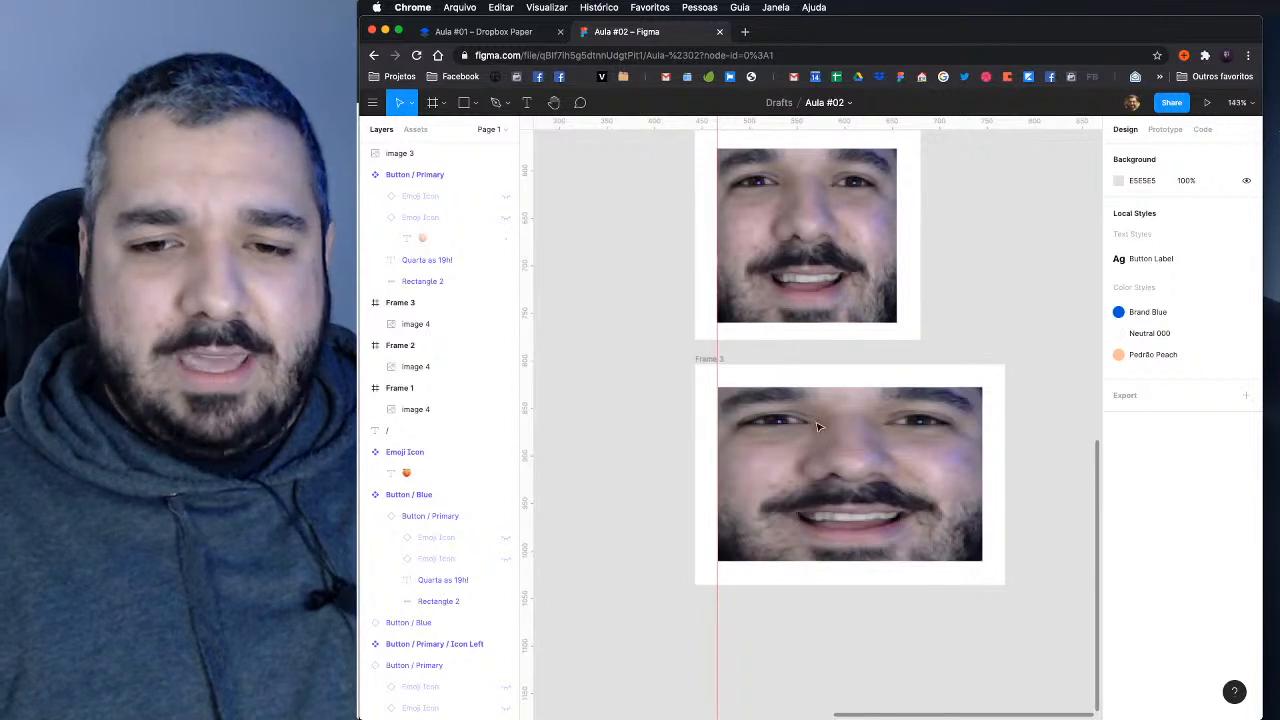
{"action": "scroll", "coordinate": [743, 333], "scroll_direction": "up", "scroll_amount": 3}
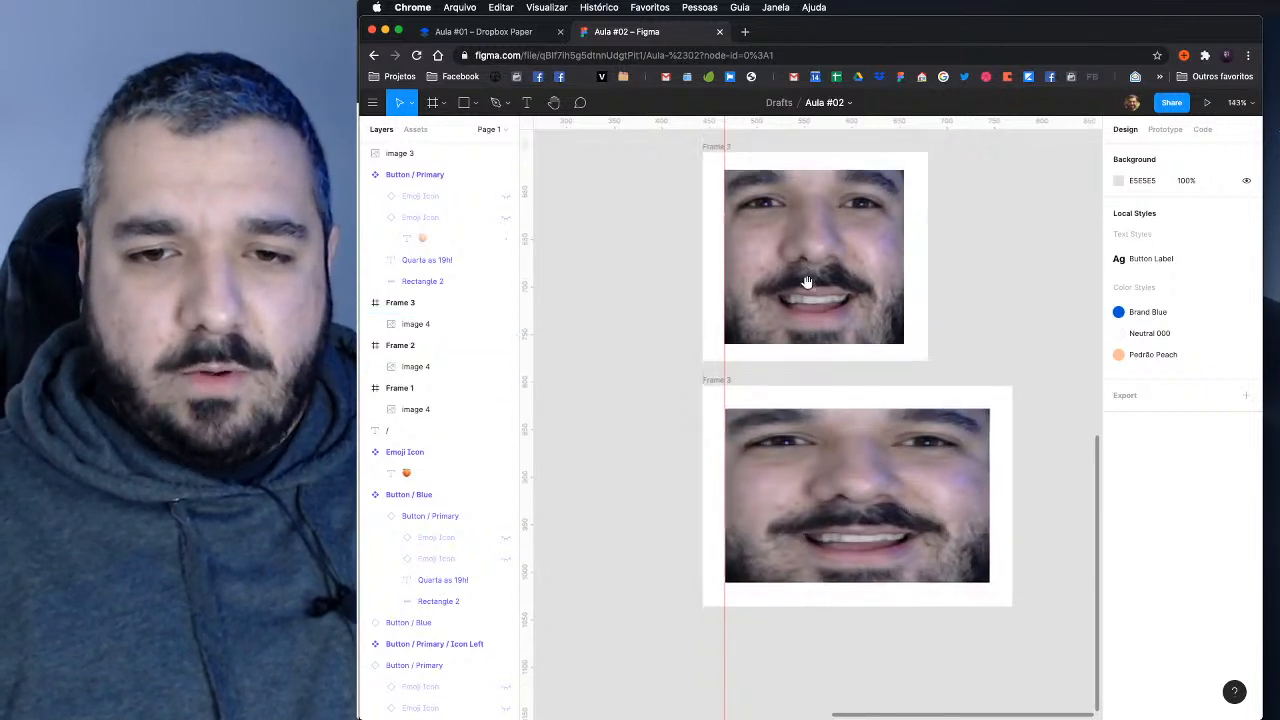
{"action": "left_click", "coordinate": [727, 487]}
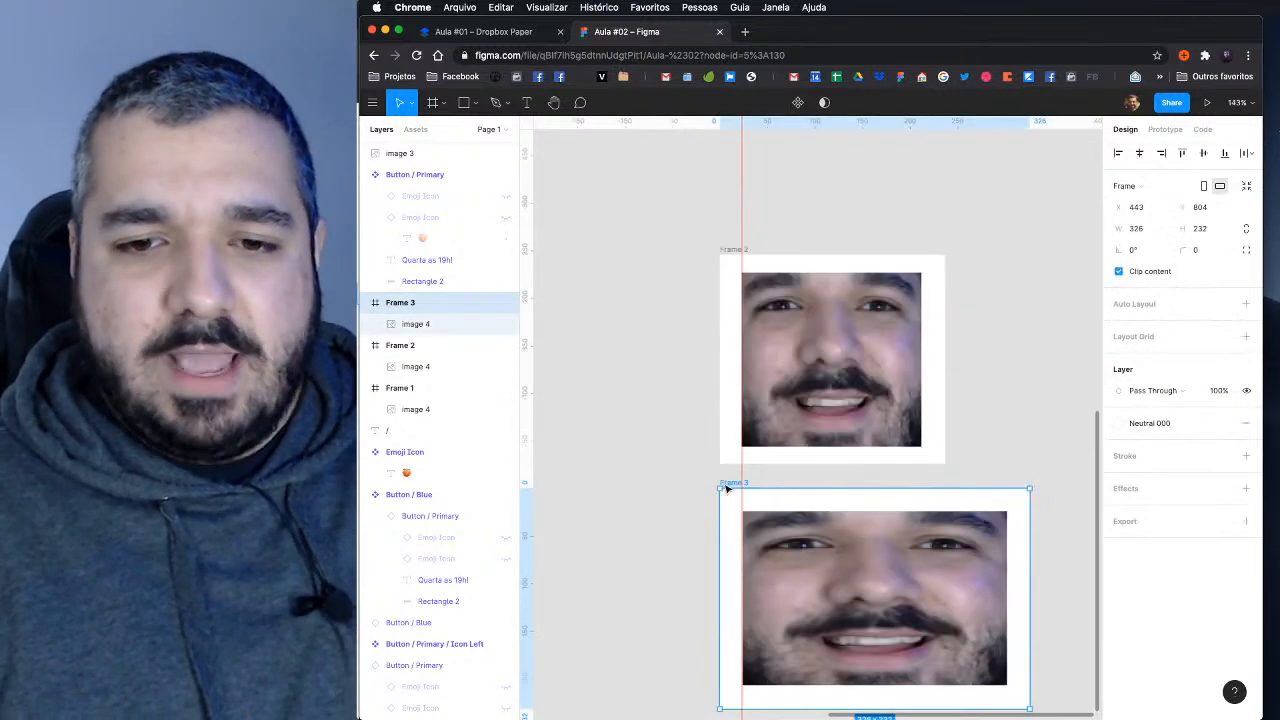
{"action": "key", "text": "Delete"}
Step: Turn the photo inside Frame 2 into a component and rename it Photo
{"action": "left_click", "coordinate": [730, 251]}
{"action": "left_click", "coordinate": [777, 298]}
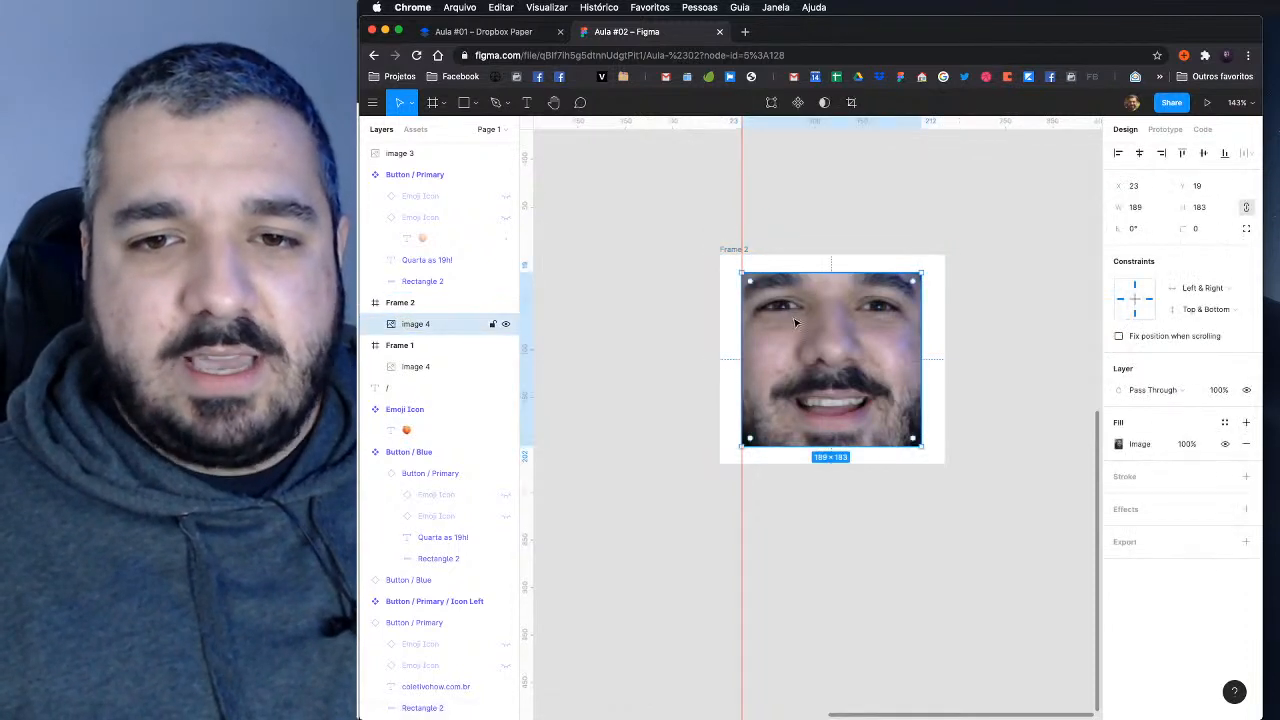
{"action": "right_click", "coordinate": [794, 314]}
{"action": "left_click", "coordinate": [837, 534]}
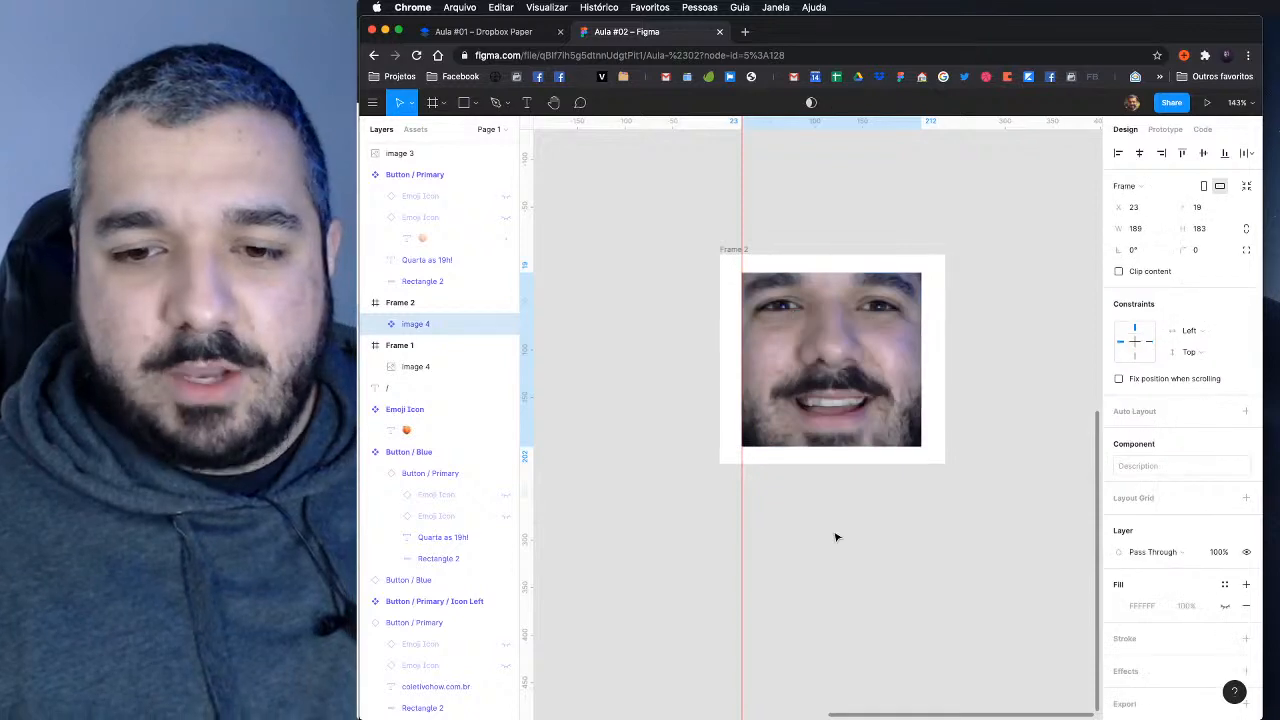
{"action": "key", "text": "super+r"}
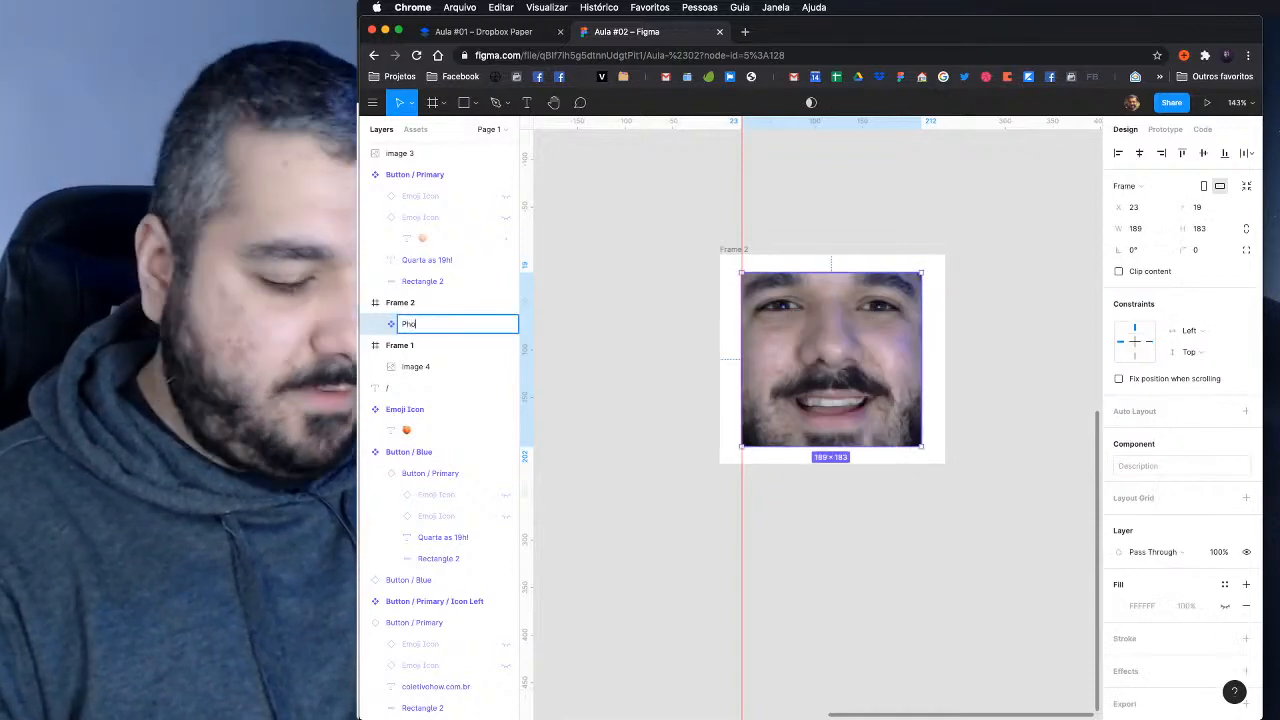
{"action": "type", "text": "Photo"}
{"action": "key", "text": "Return"}
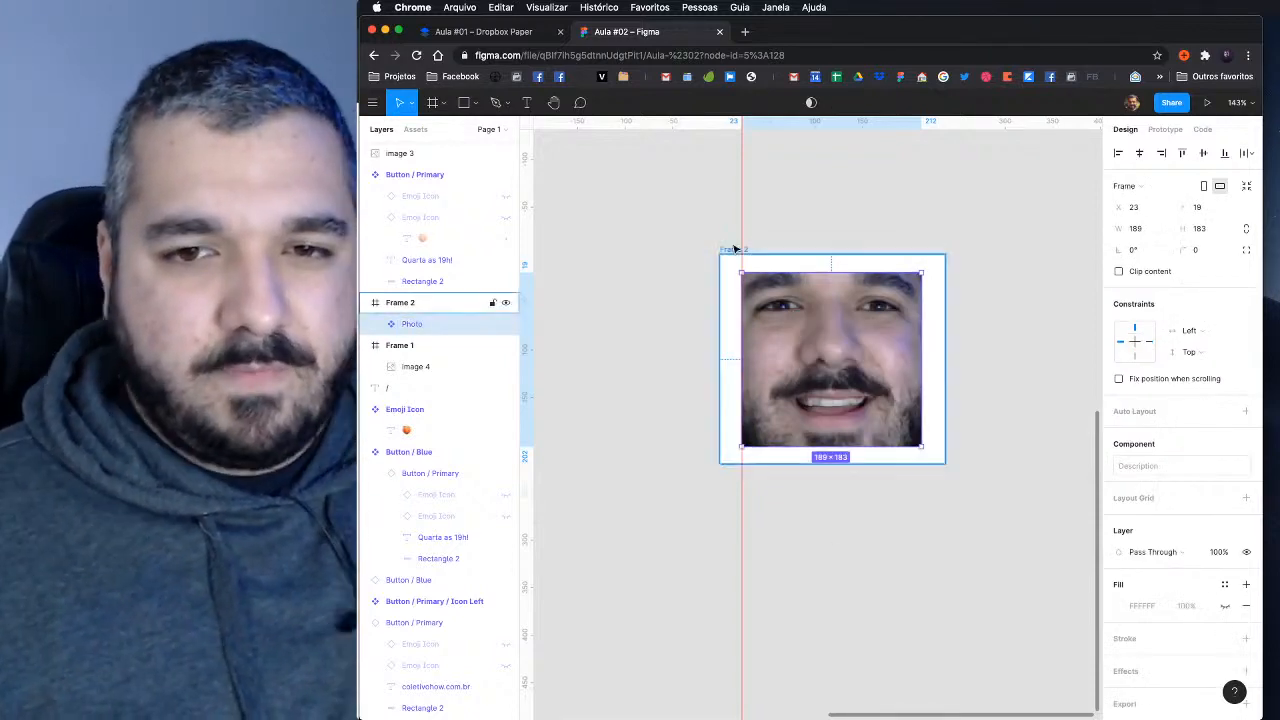
Step: Rename Frame 2 as Photo Frame and turn the frame into a component
{"action": "left_click", "coordinate": [732, 250]}
{"action": "key", "text": "super+r"}
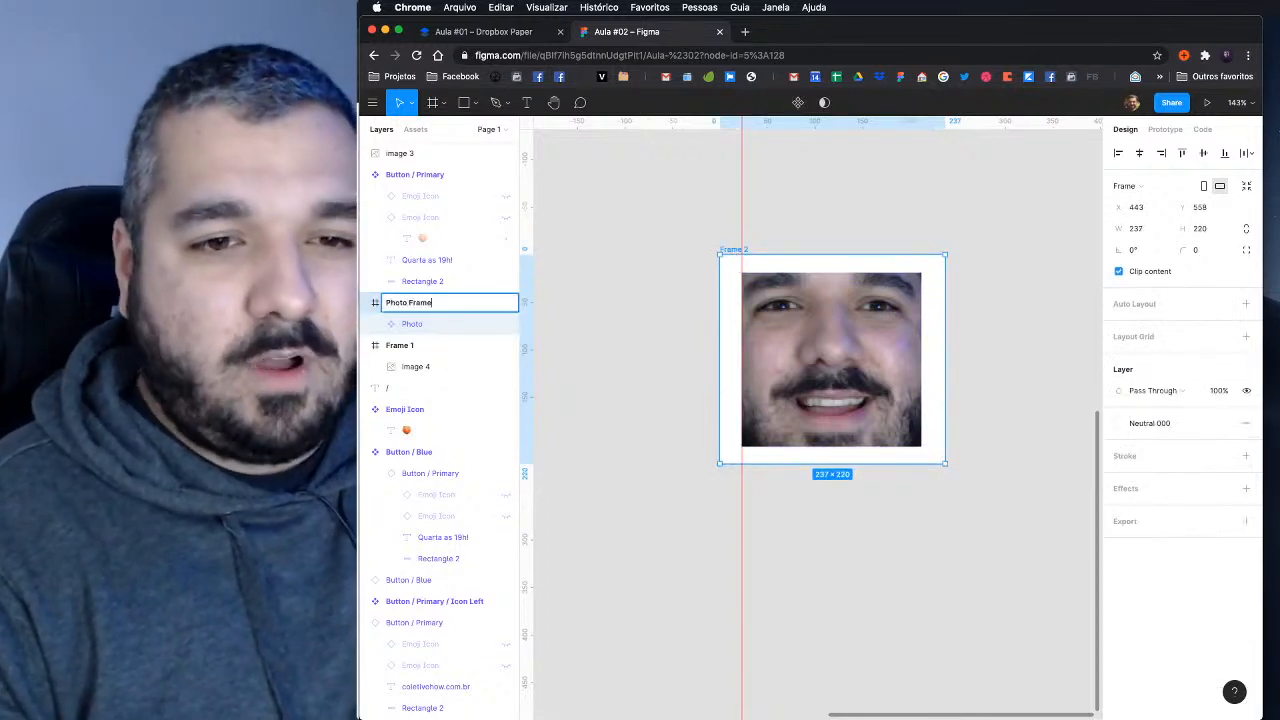
{"action": "key", "text": "Return"}
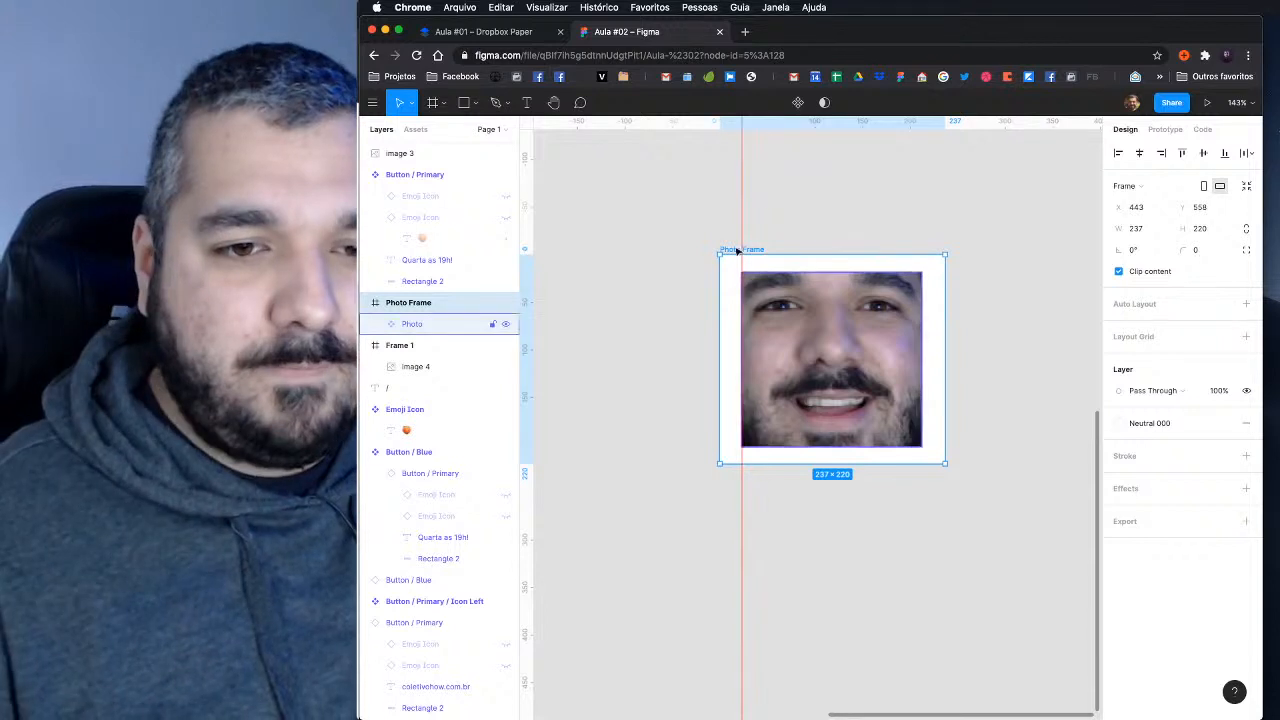
{"action": "right_click", "coordinate": [726, 264]}
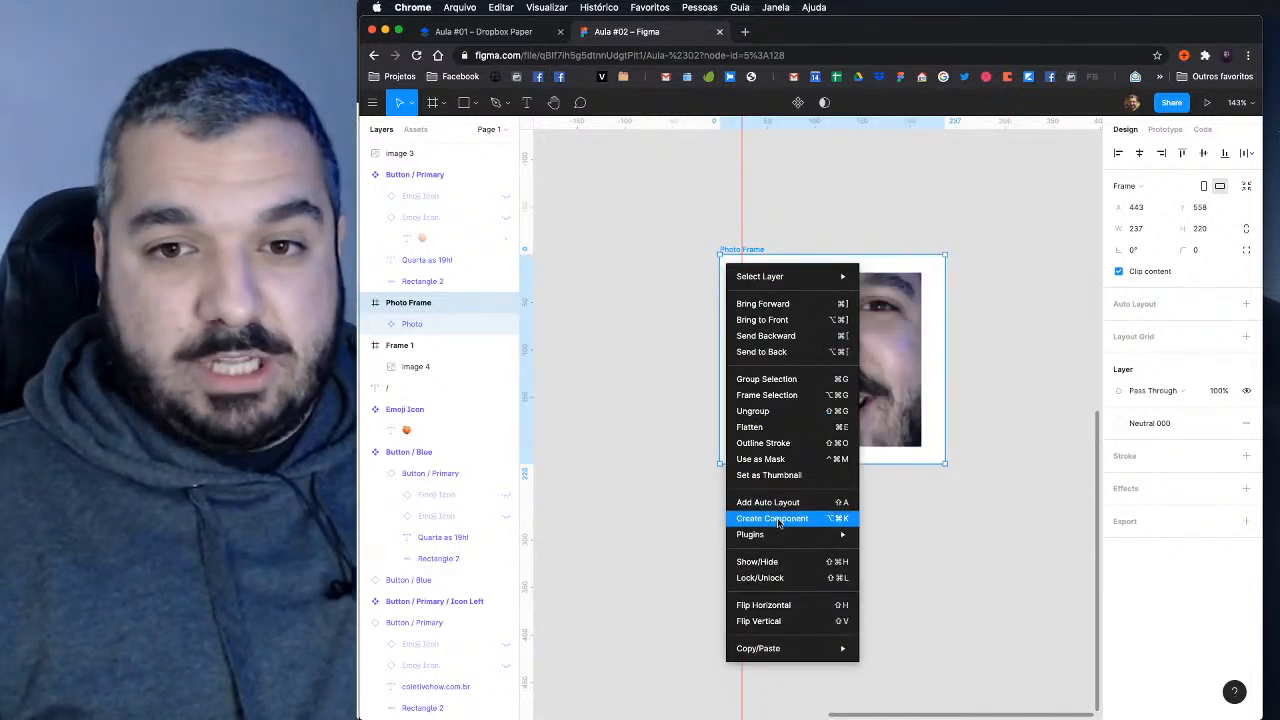
{"action": "left_click", "coordinate": [779, 521]}
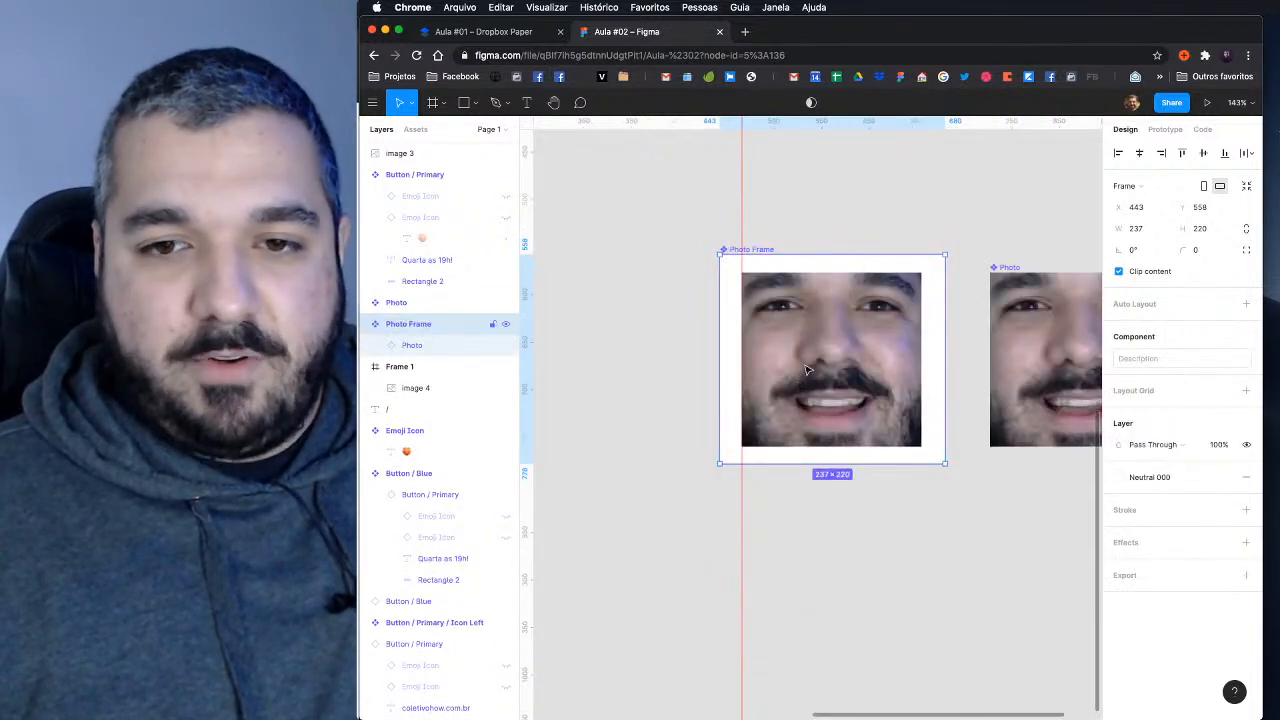
Step: Set the constraints of the Photo instance nested in Photo Frame to Left & Right and Top & Bottom
{"action": "double_click", "coordinate": [777, 340]}
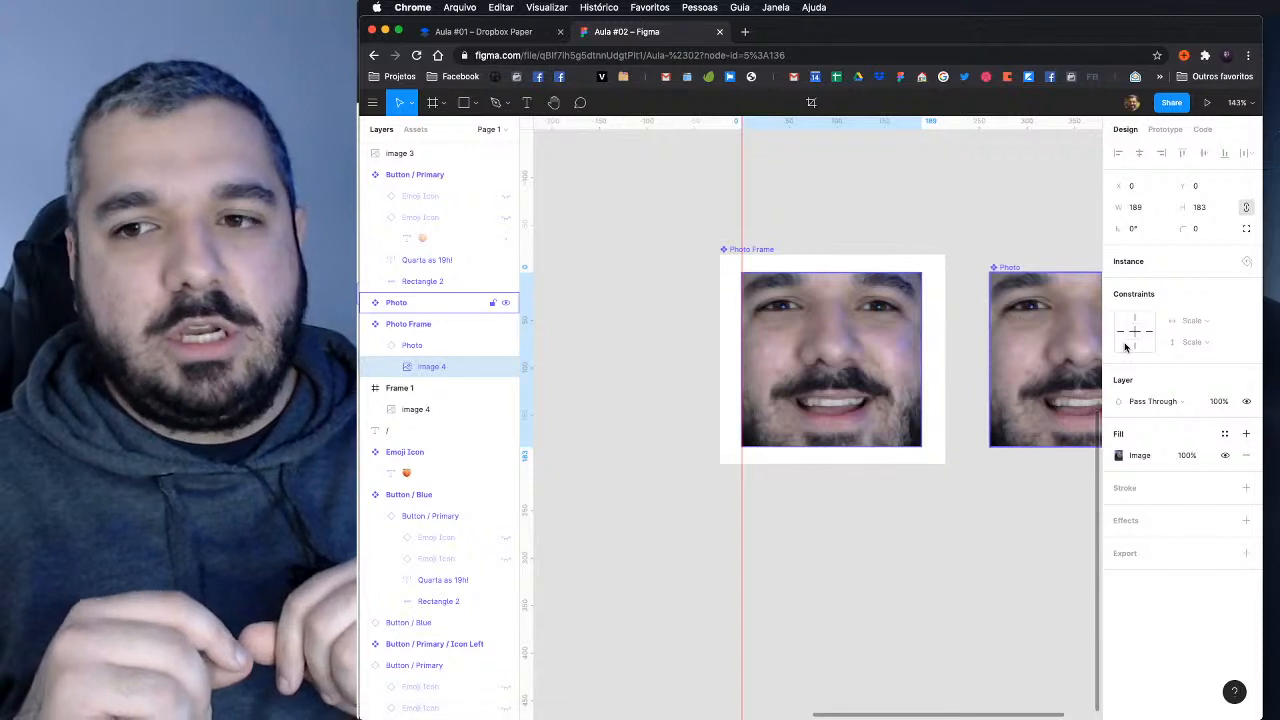
{"action": "left_click", "coordinate": [409, 346]}
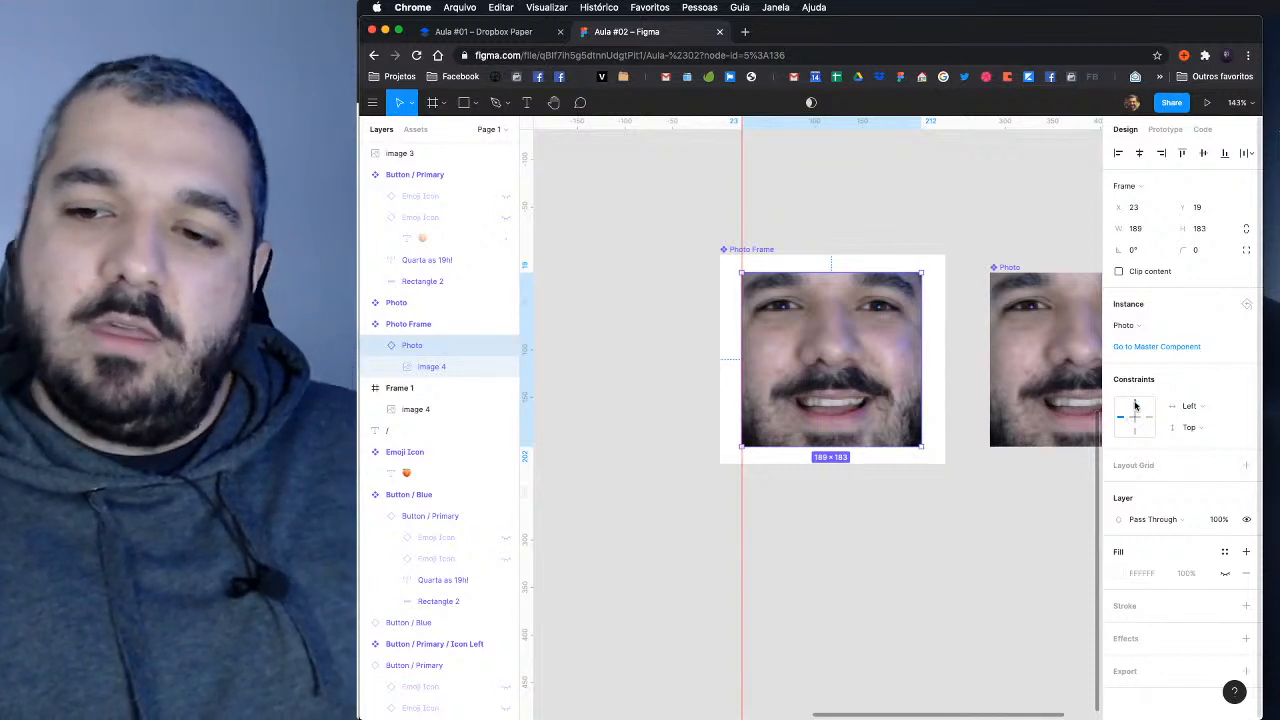
{"action": "left_click", "coordinate": [1188, 407]}
{"action": "left_click", "coordinate": [1190, 434]}
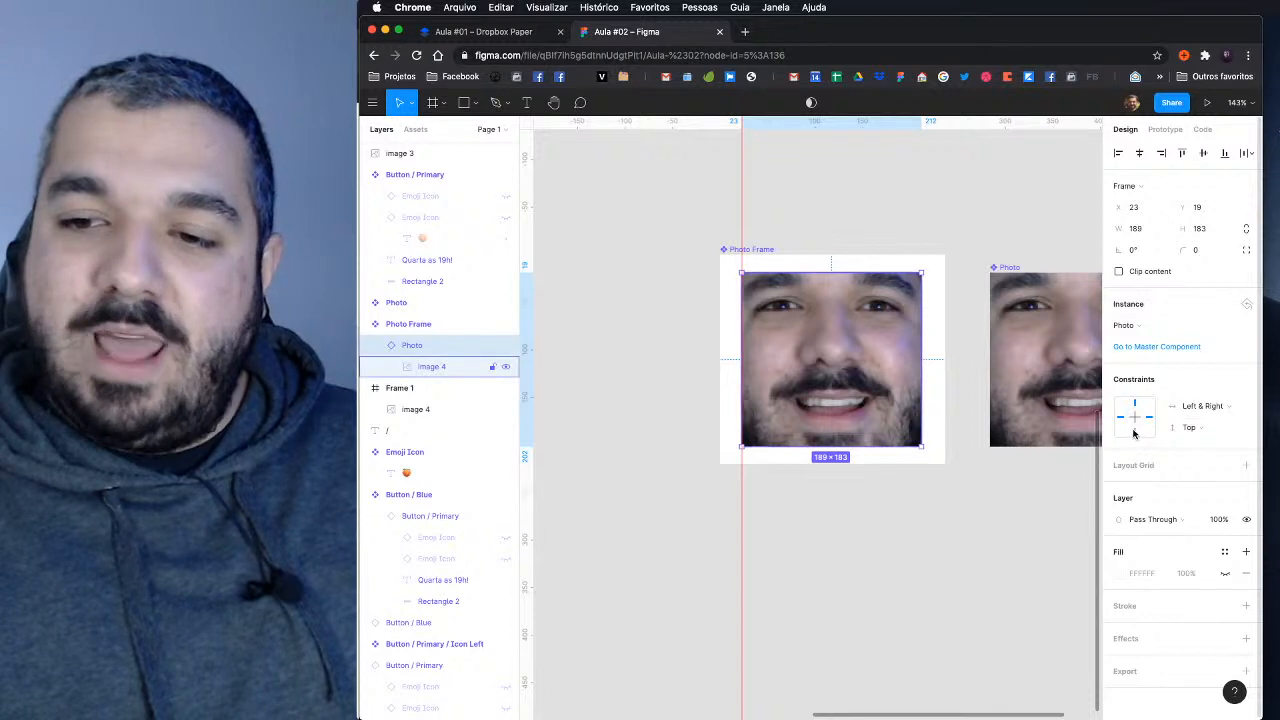
{"action": "left_click", "coordinate": [1136, 433], "text": "shift"}
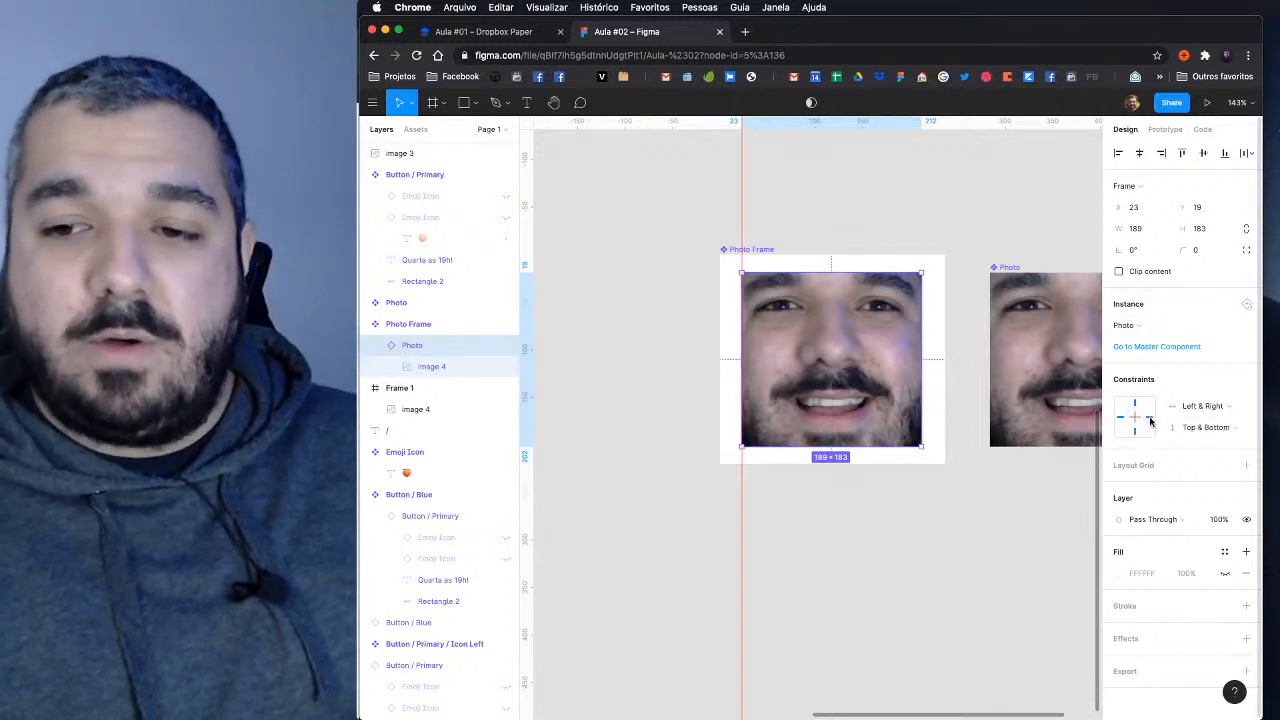
{"action": "key", "text": "Escape"}
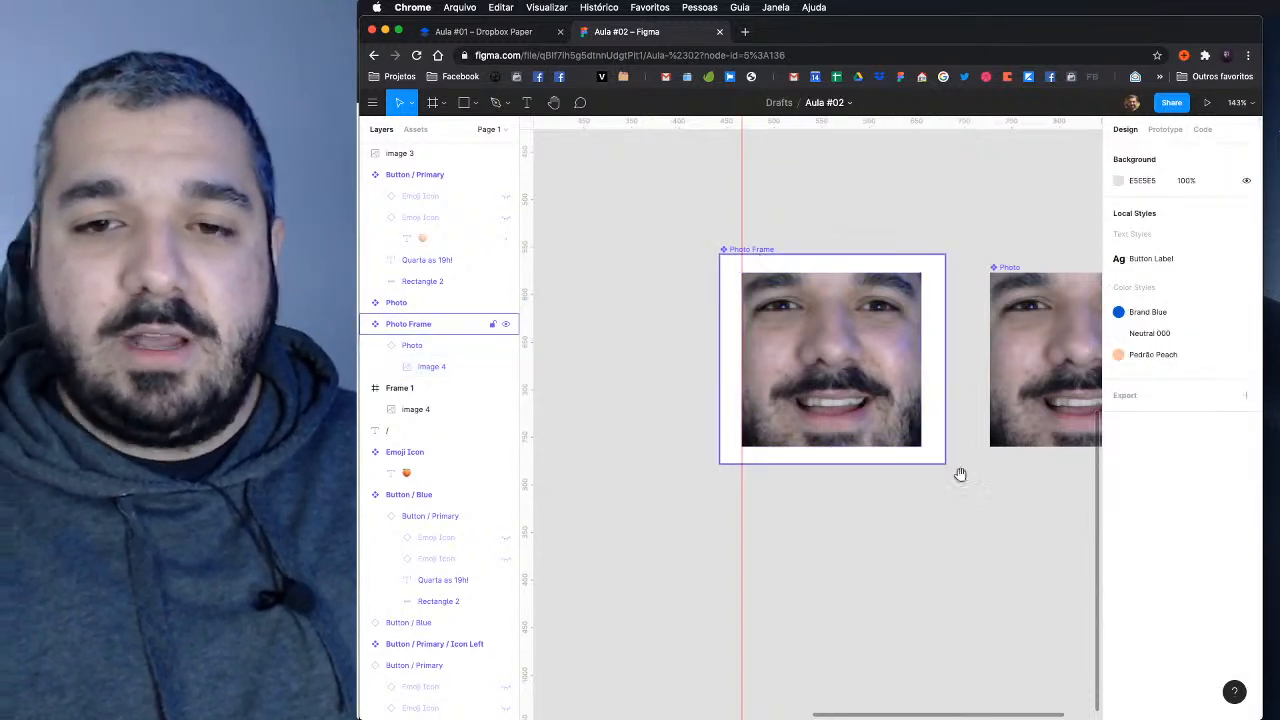
Step: Try enlarging the Photo Frame component to test its nested instance, and undo the resize
{"action": "left_click", "coordinate": [880, 417]}
{"action": "scroll", "coordinate": [877, 420], "scroll_direction": "right", "scroll_amount": 2}
{"action": "scroll", "coordinate": [877, 420], "scroll_direction": "down", "scroll_amount": 1}
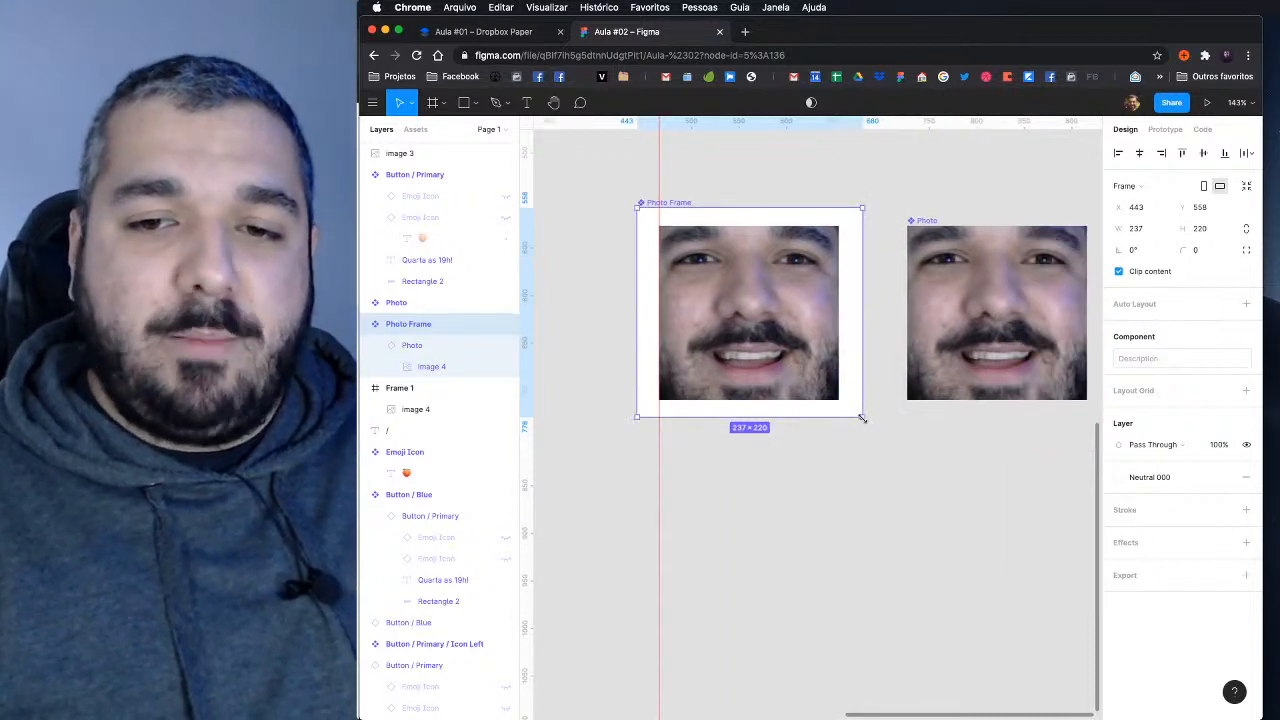
{"action": "left_click_drag", "start_coordinate": [871, 449], "coordinate": [871, 531]}
{"action": "key", "text": "super+z"}
Step: Set the constraints of image 4 inside the master Photo component to Left and Top
{"action": "double_click", "coordinate": [888, 327]}
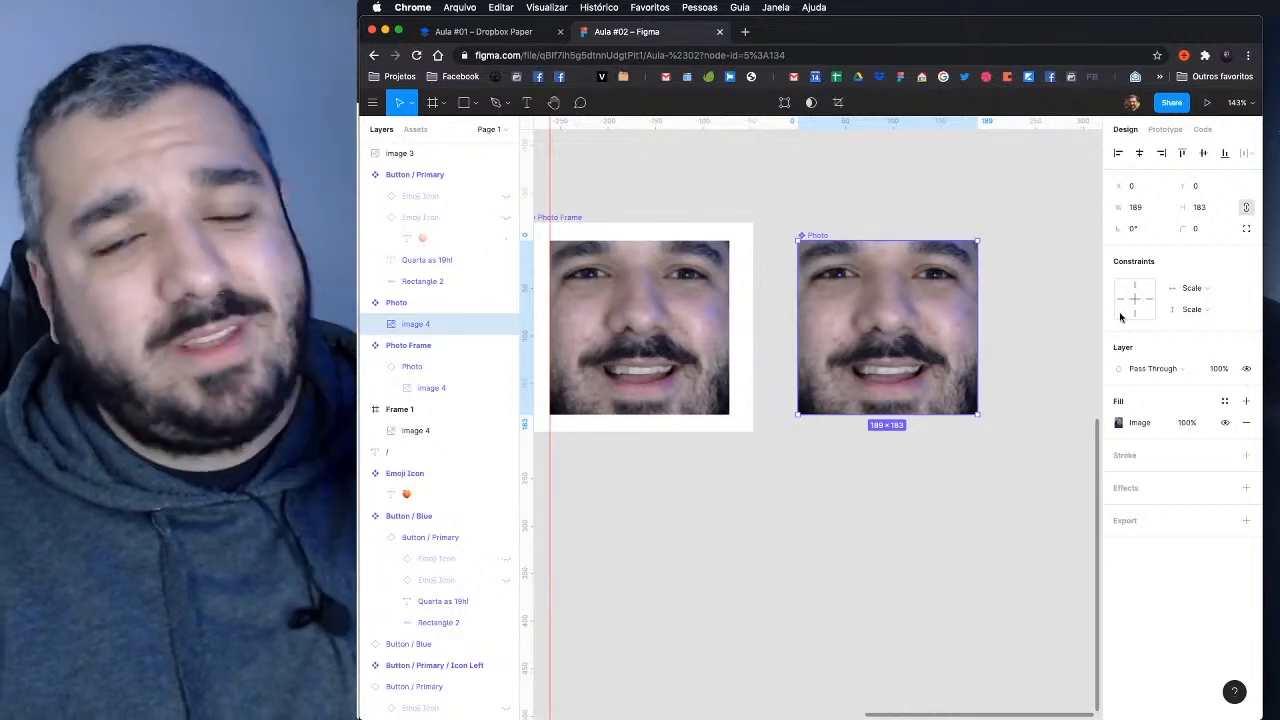
{"action": "left_click", "coordinate": [1121, 299]}
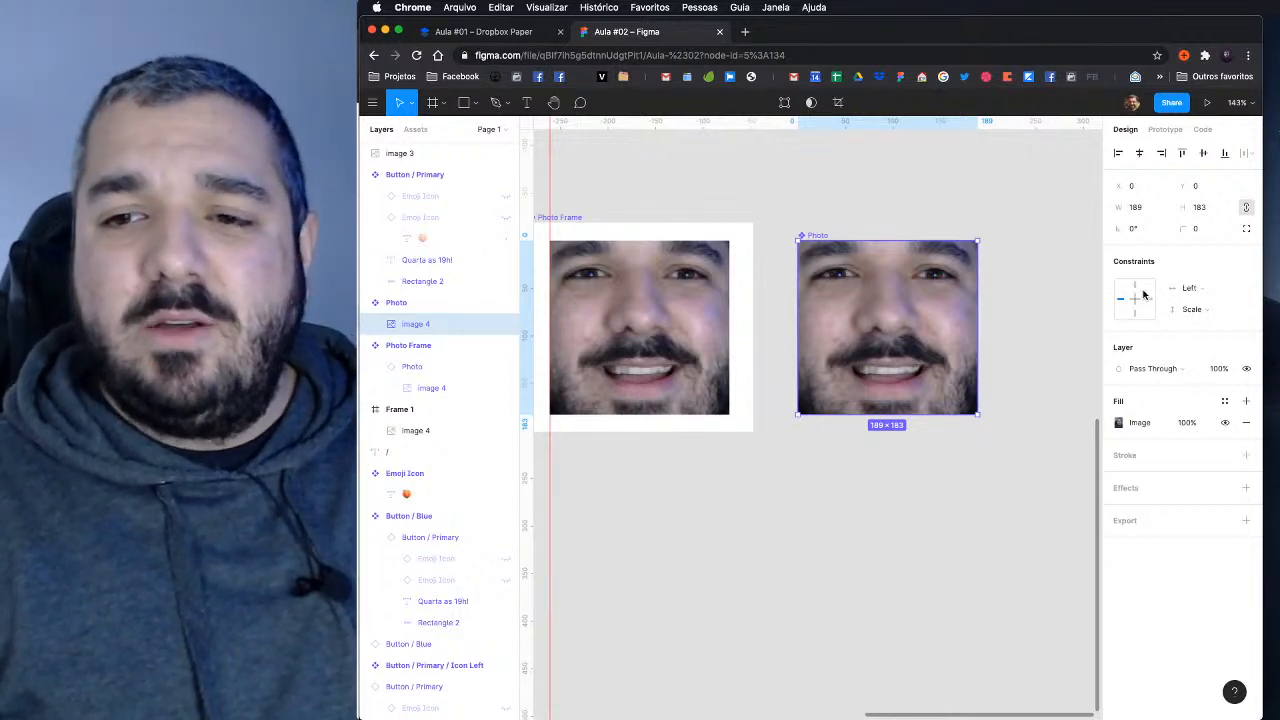
{"action": "left_click", "coordinate": [1134, 287]}
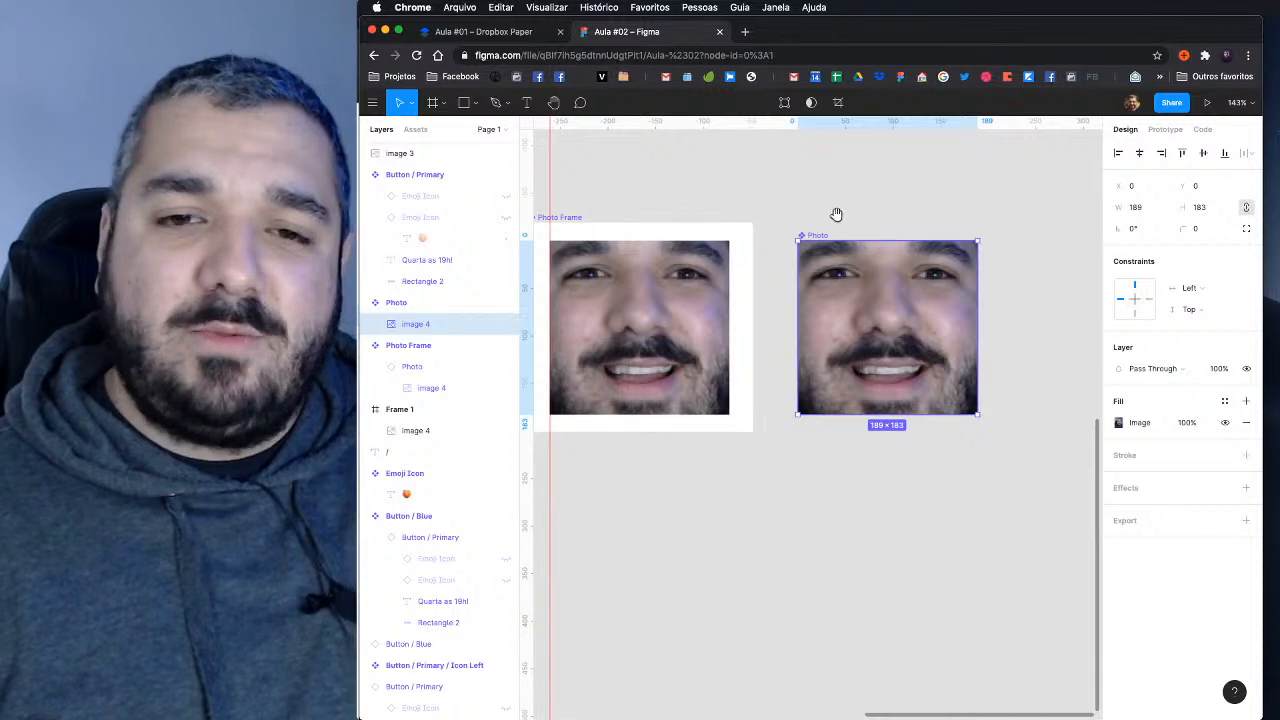
{"action": "left_click", "coordinate": [836, 215]}
{"action": "scroll", "coordinate": [837, 214], "scroll_direction": "left", "scroll_amount": 1}
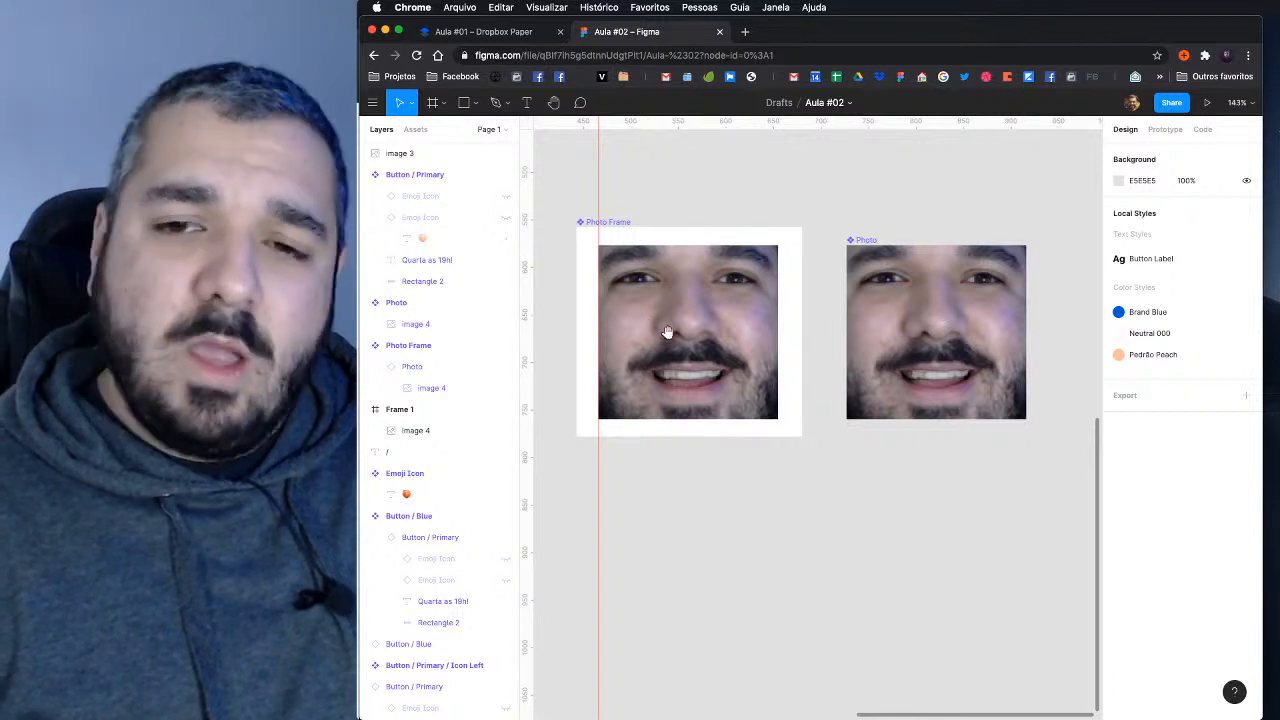
Step: Enlarge the Photo Frame component to about 433 × 431 and select its nested Photo instance to inspect its bounds
{"action": "left_click", "coordinate": [622, 224]}
{"action": "left_click", "coordinate": [621, 224]}
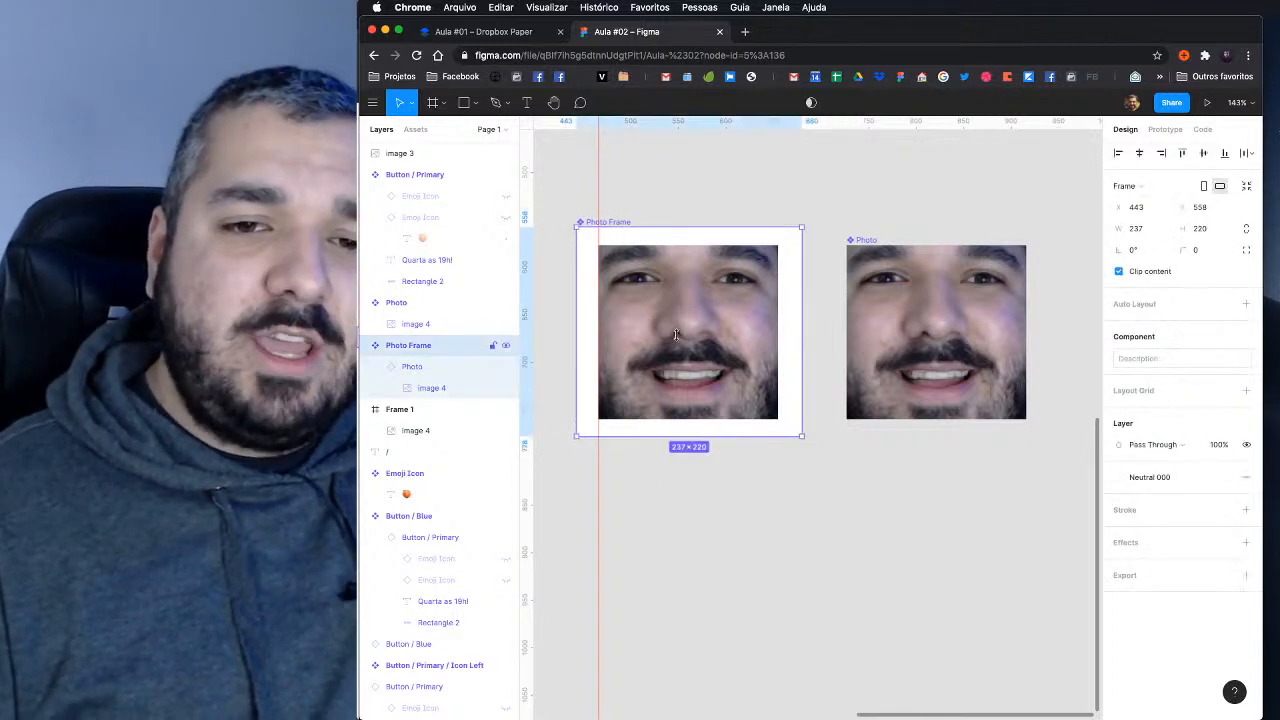
{"action": "left_click_drag", "start_coordinate": [803, 438], "coordinate": [990, 637]}
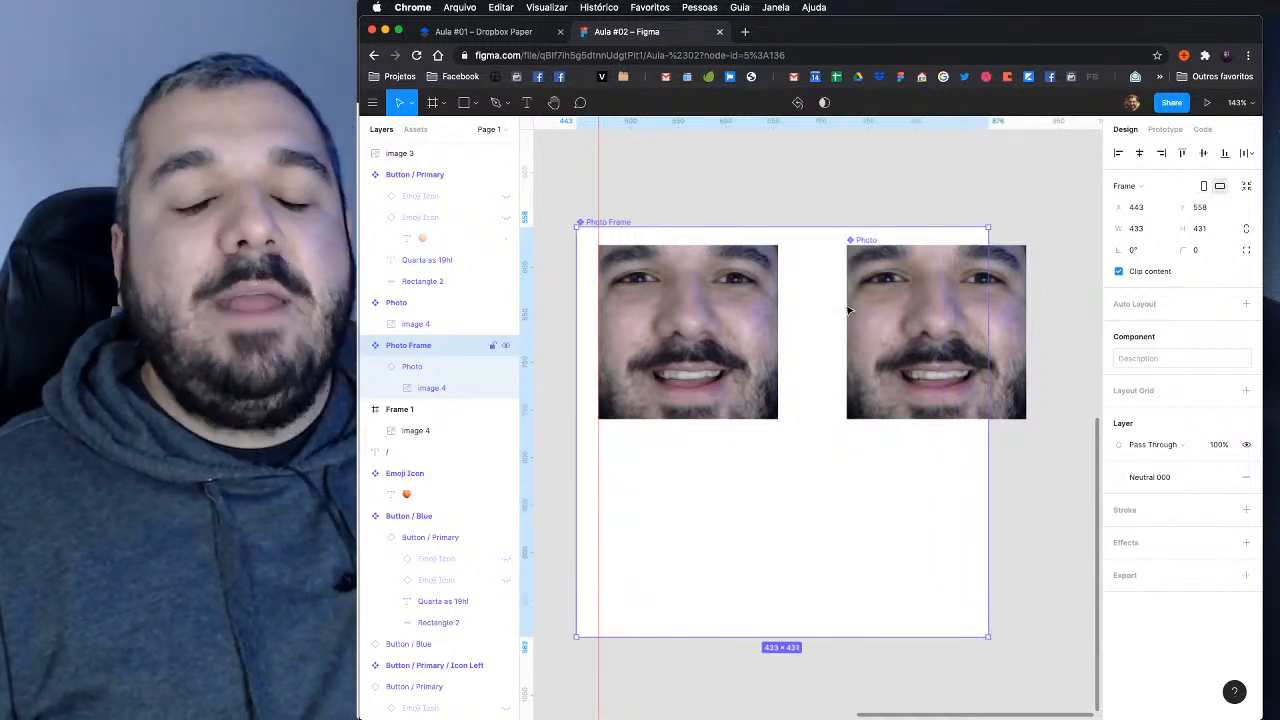
{"action": "left_click", "coordinate": [444, 370]}
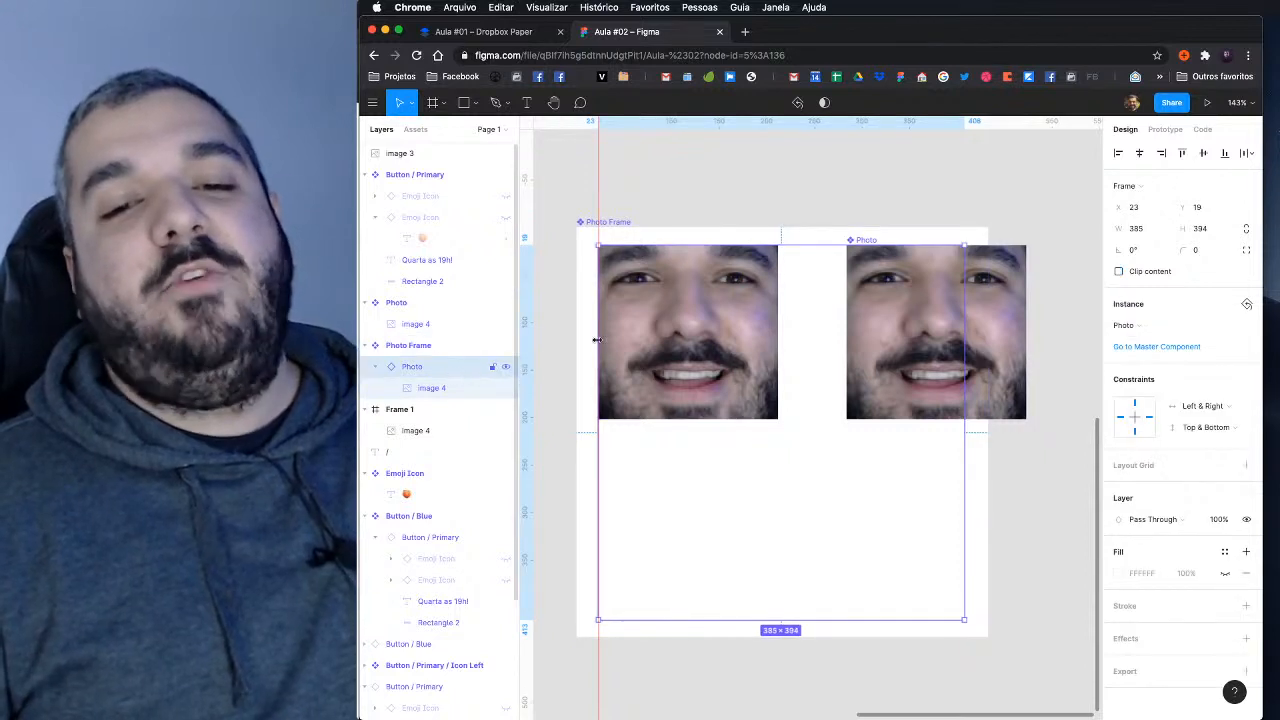
Step: Move the master Photo component horizontally to about X 899, clear of the enlarged Photo Frame
{"action": "left_click", "coordinate": [889, 294]}
{"action": "scroll", "coordinate": [780, 298], "scroll_direction": "right", "scroll_amount": 3}
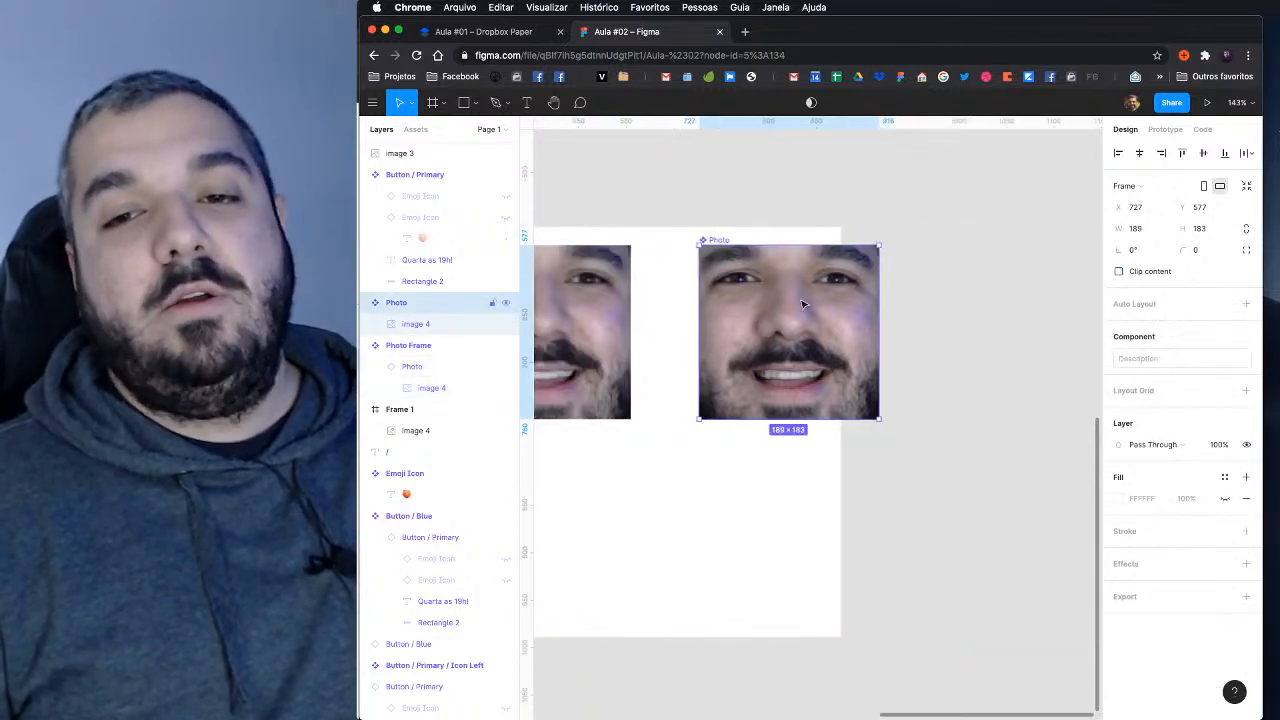
{"action": "left_click_drag", "start_coordinate": [792, 306], "coordinate": [957, 306]}
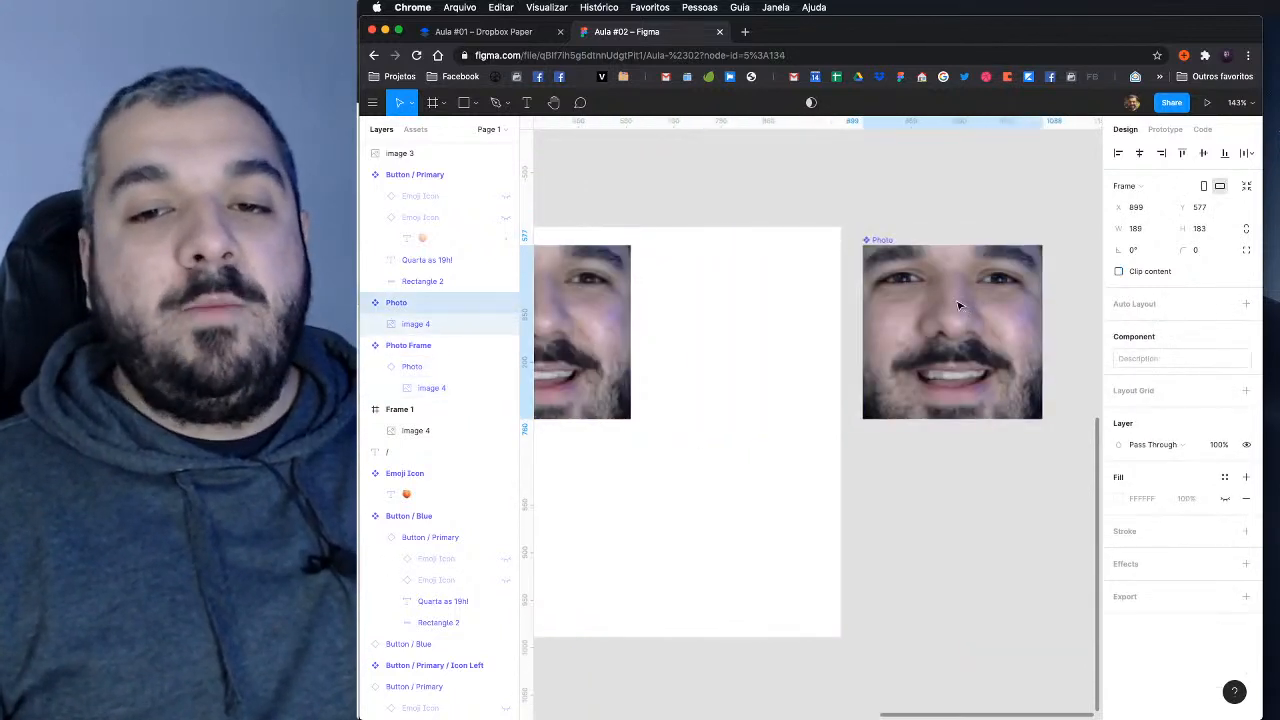
Step: Set the constraints of image 4 inside the master Photo component to Left & Right and Top & Bottom
{"action": "left_click", "coordinate": [391, 324]}
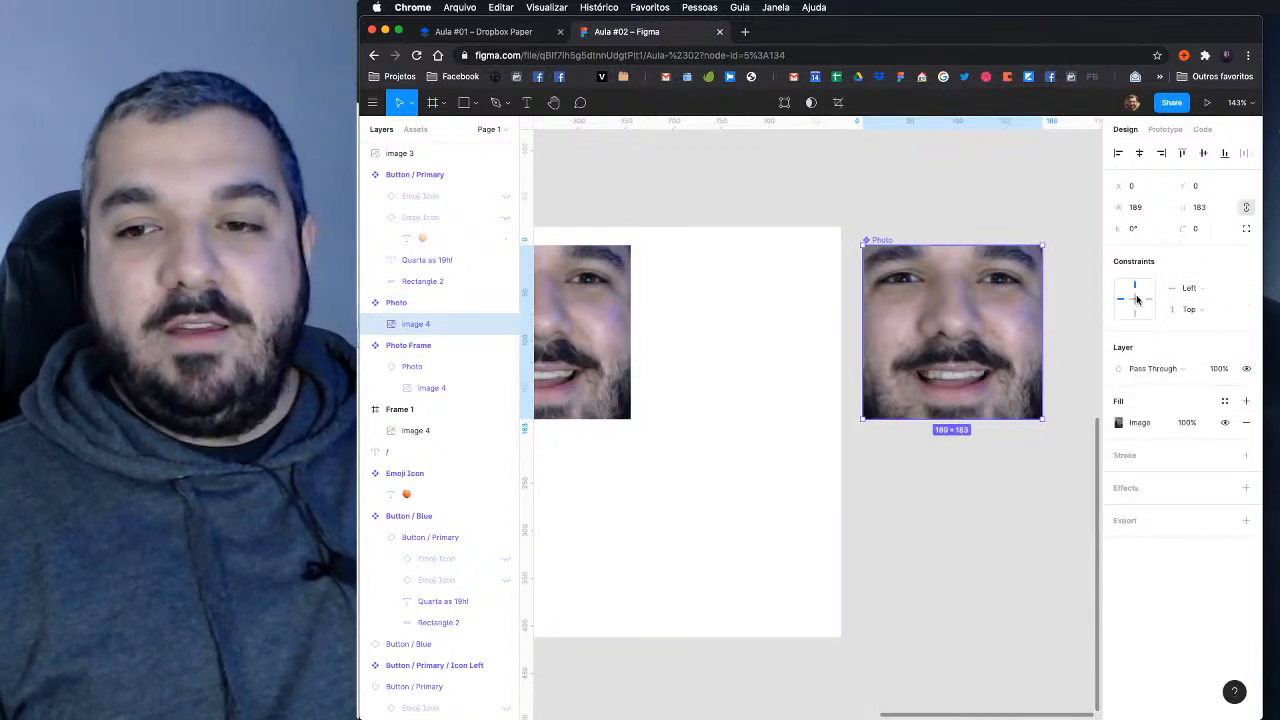
{"action": "left_click", "coordinate": [906, 557]}
{"action": "scroll", "coordinate": [870, 550], "scroll_direction": "left", "scroll_amount": 2}
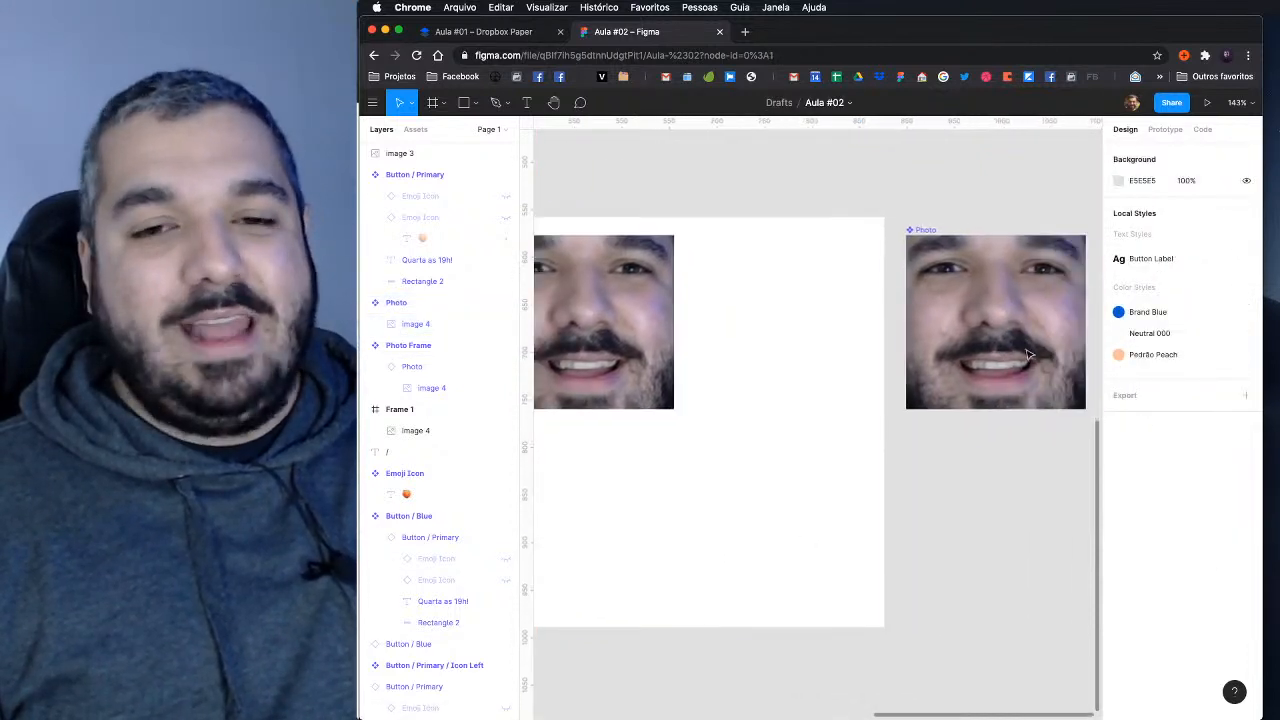
{"action": "double_click", "coordinate": [1082, 338]}
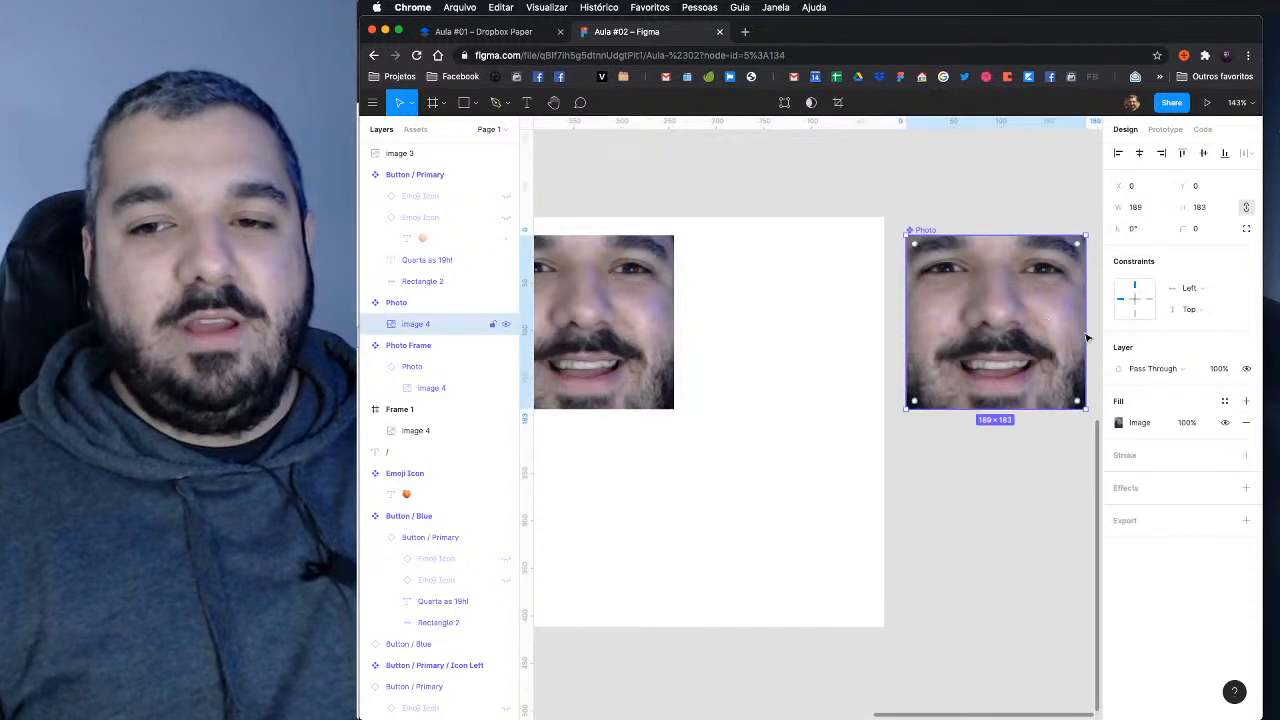
{"action": "left_click", "coordinate": [1206, 290]}
{"action": "left_click", "coordinate": [1205, 320]}
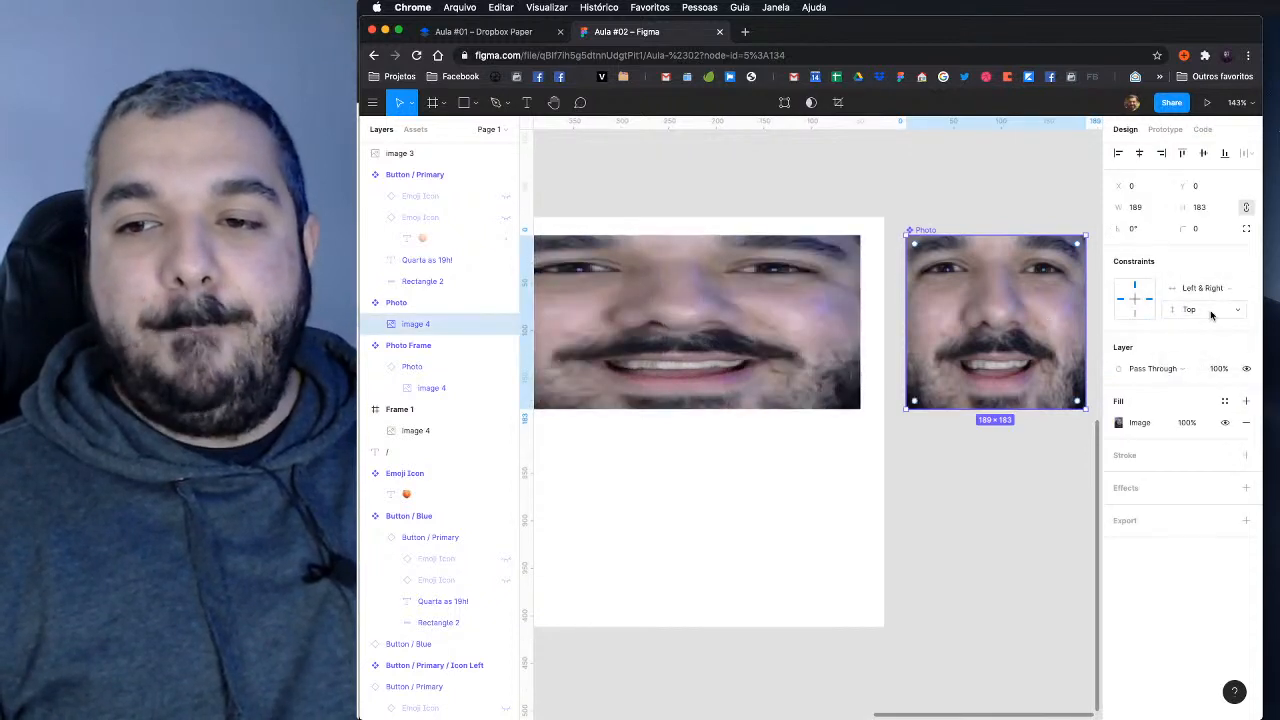
{"action": "left_click", "coordinate": [1205, 310]}
{"action": "left_click", "coordinate": [1205, 340]}
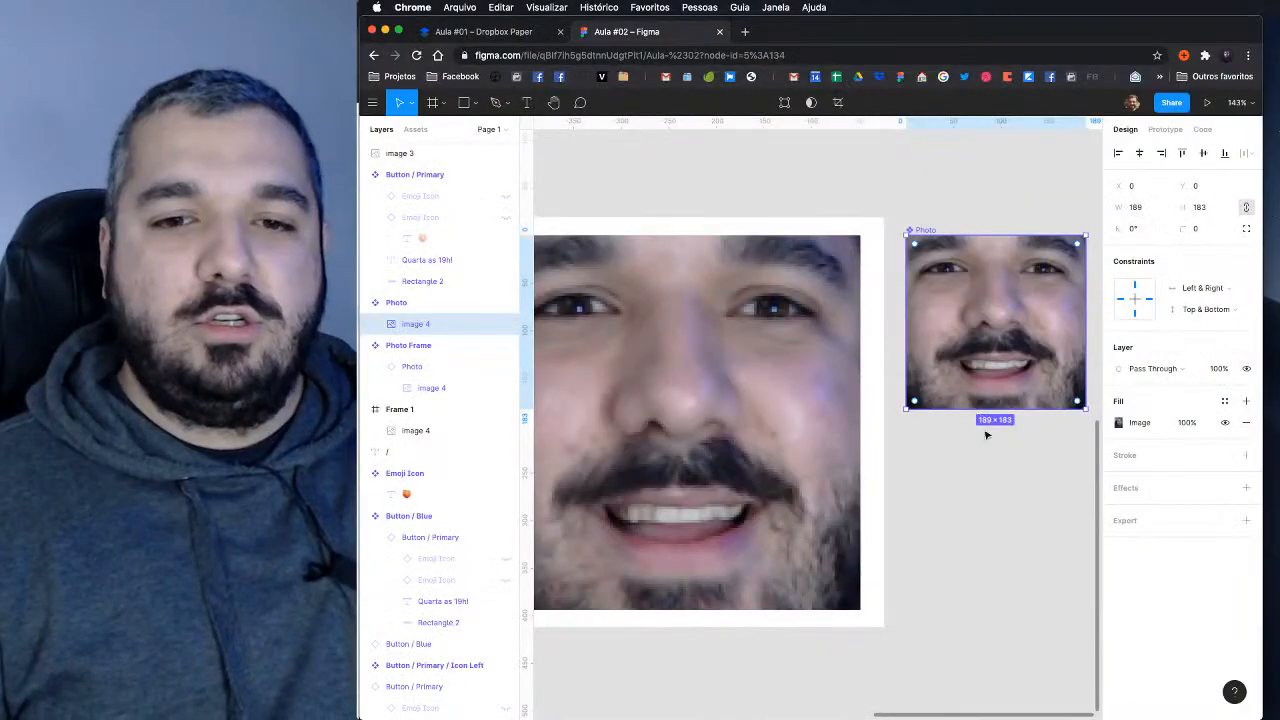
{"action": "left_click", "coordinate": [987, 430]}
{"action": "scroll", "coordinate": [989, 432], "scroll_direction": "down", "scroll_amount": 5}
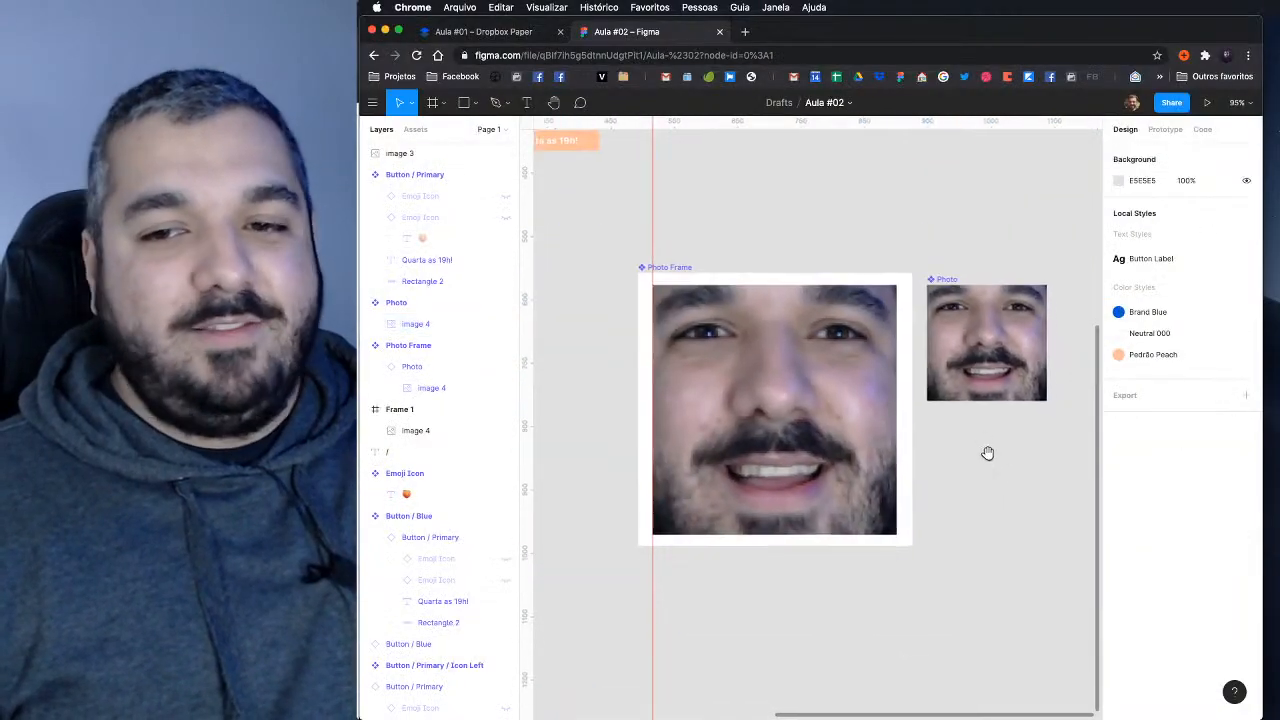
Step: Try resizing the Photo Frame component to about 389 × 232, and undo the resize
{"action": "left_click", "coordinate": [980, 366]}
{"action": "left_click", "coordinate": [996, 358]}
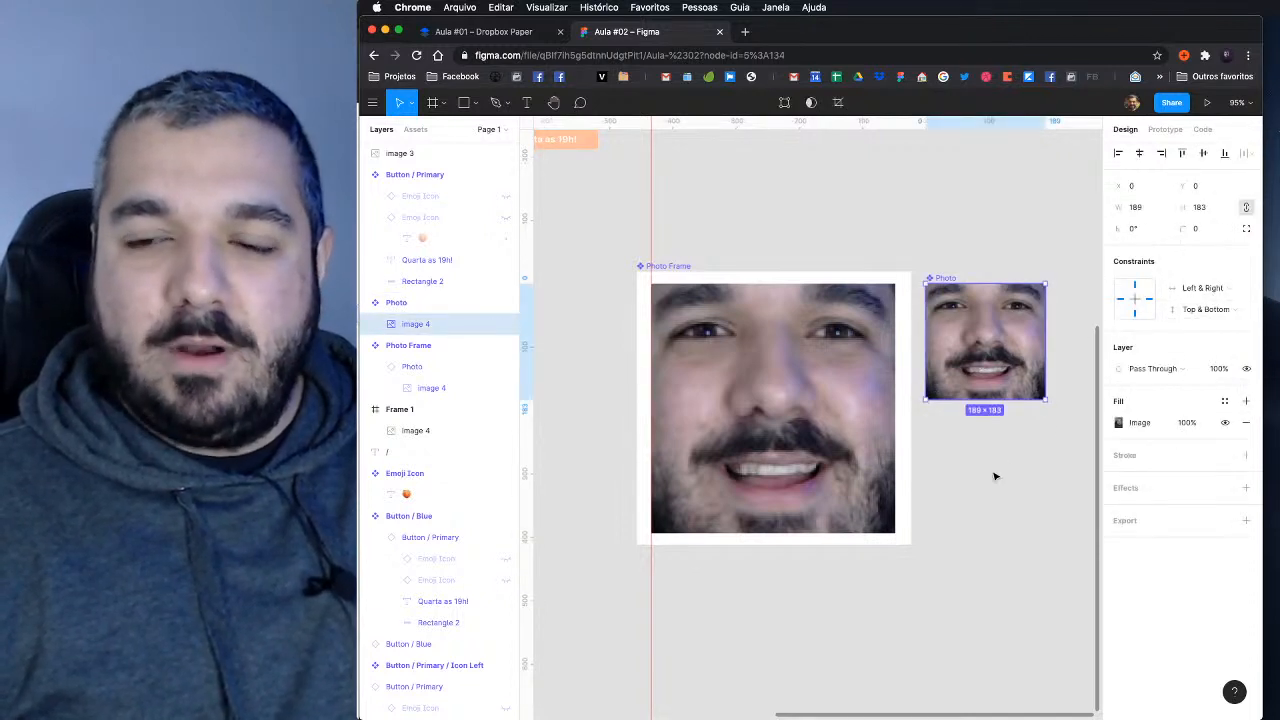
{"action": "left_click", "coordinate": [995, 477]}
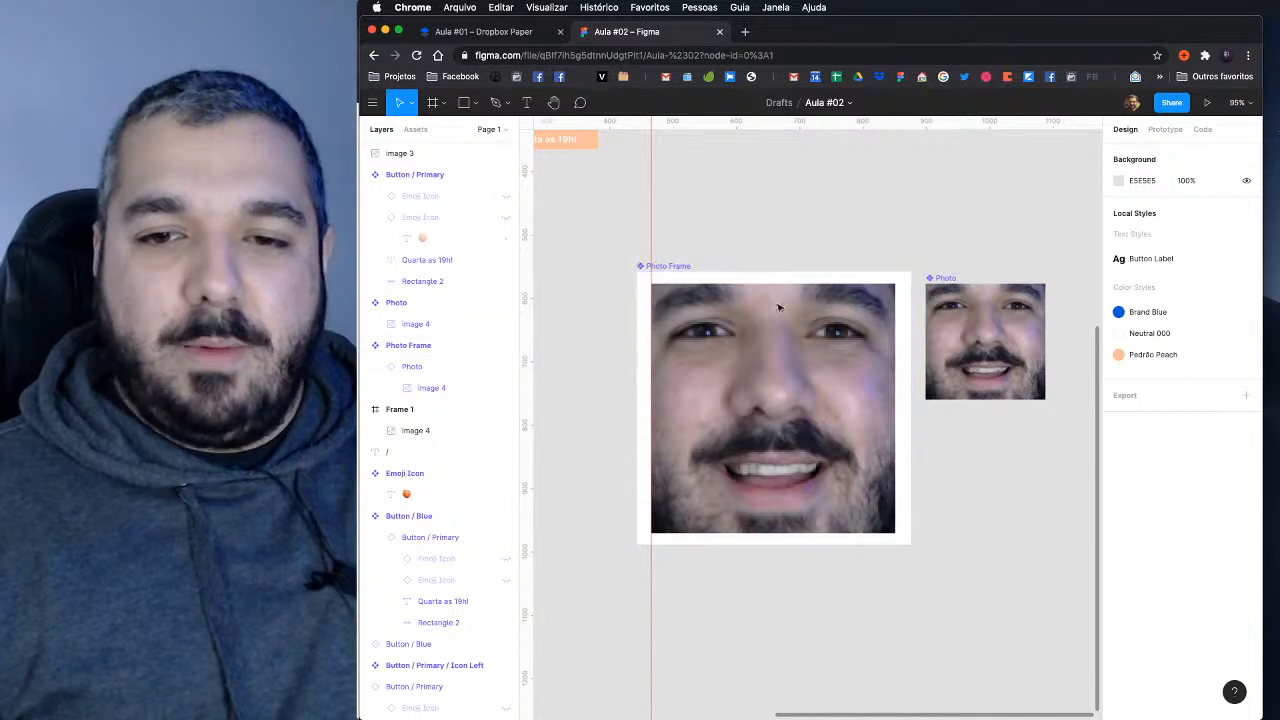
{"action": "left_click", "coordinate": [688, 268]}
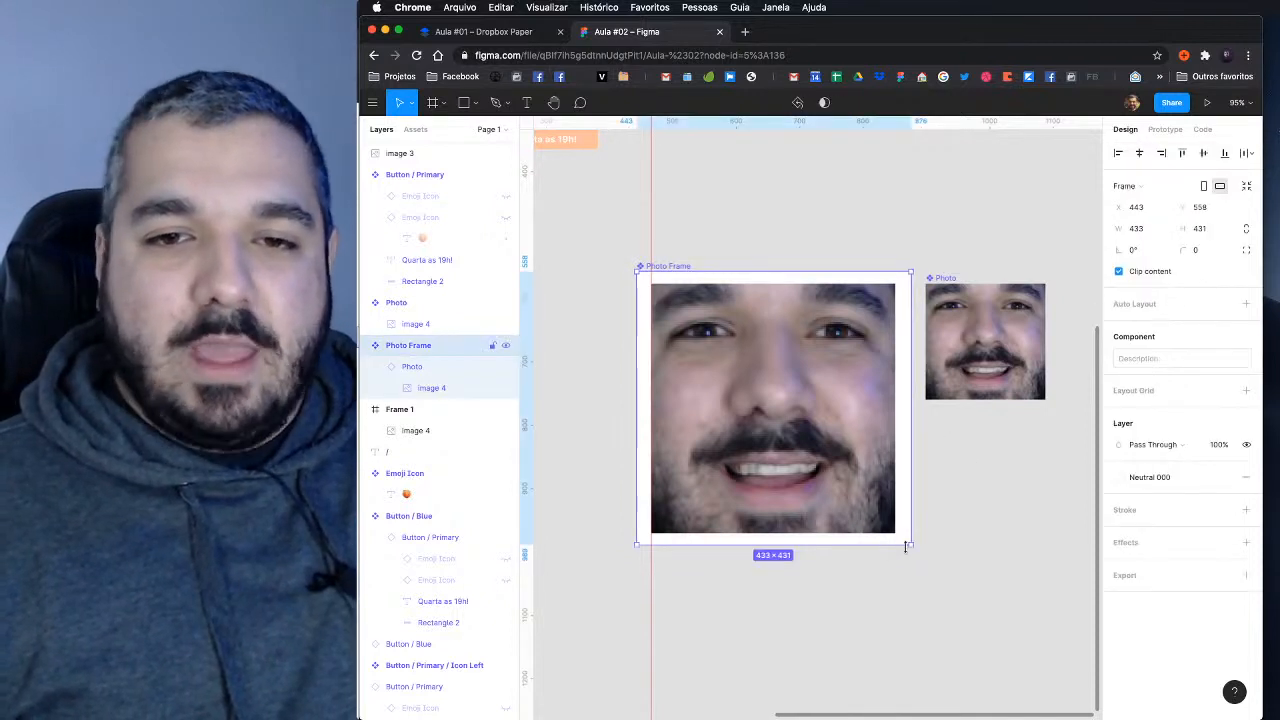
{"action": "left_click_drag", "start_coordinate": [911, 545], "coordinate": [884, 420]}
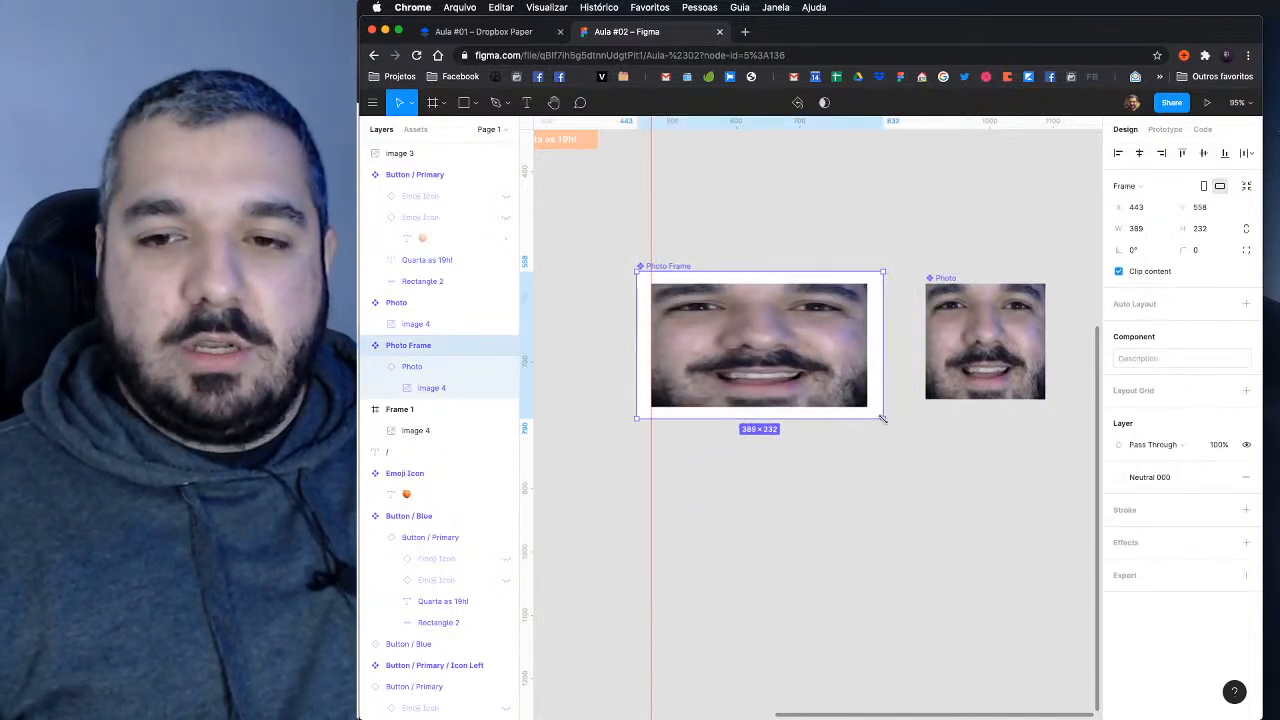
{"action": "key", "text": "super+z"}
Step: Inspect the cropped image fill of image 4 inside the master Photo component, leaving it unchanged
{"action": "left_click", "coordinate": [1004, 380]}
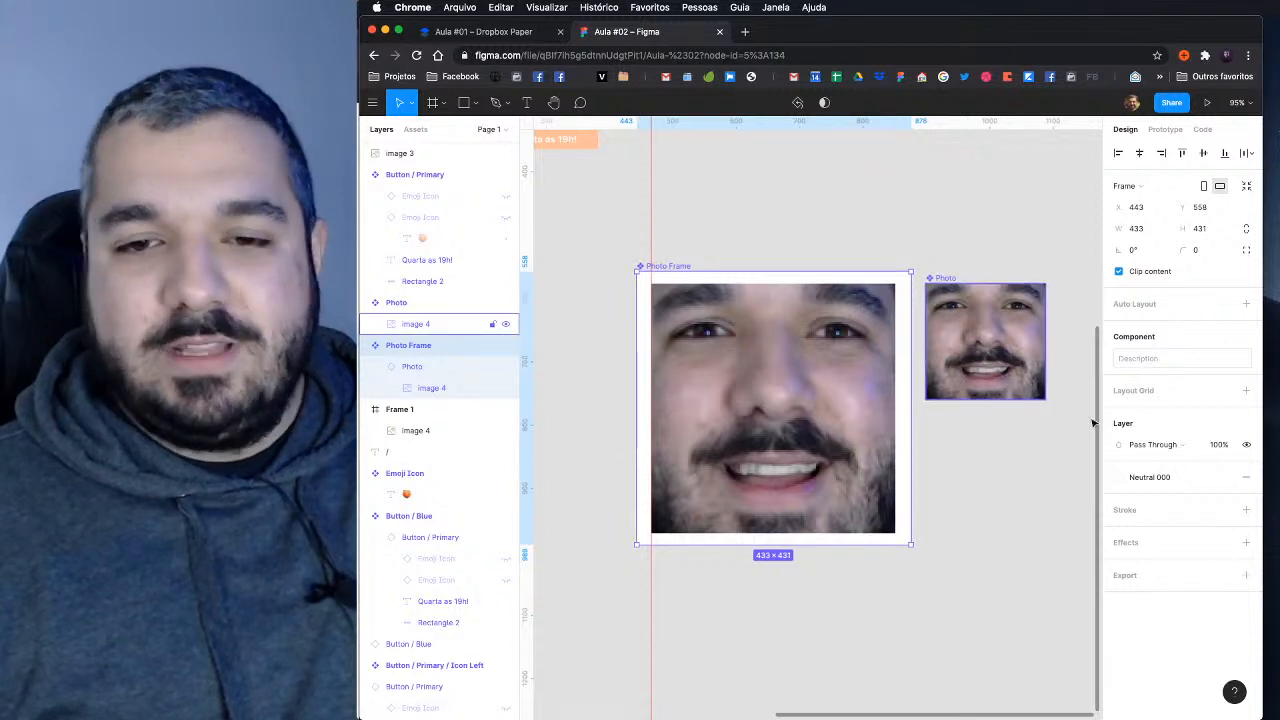
{"action": "left_click", "coordinate": [1120, 423]}
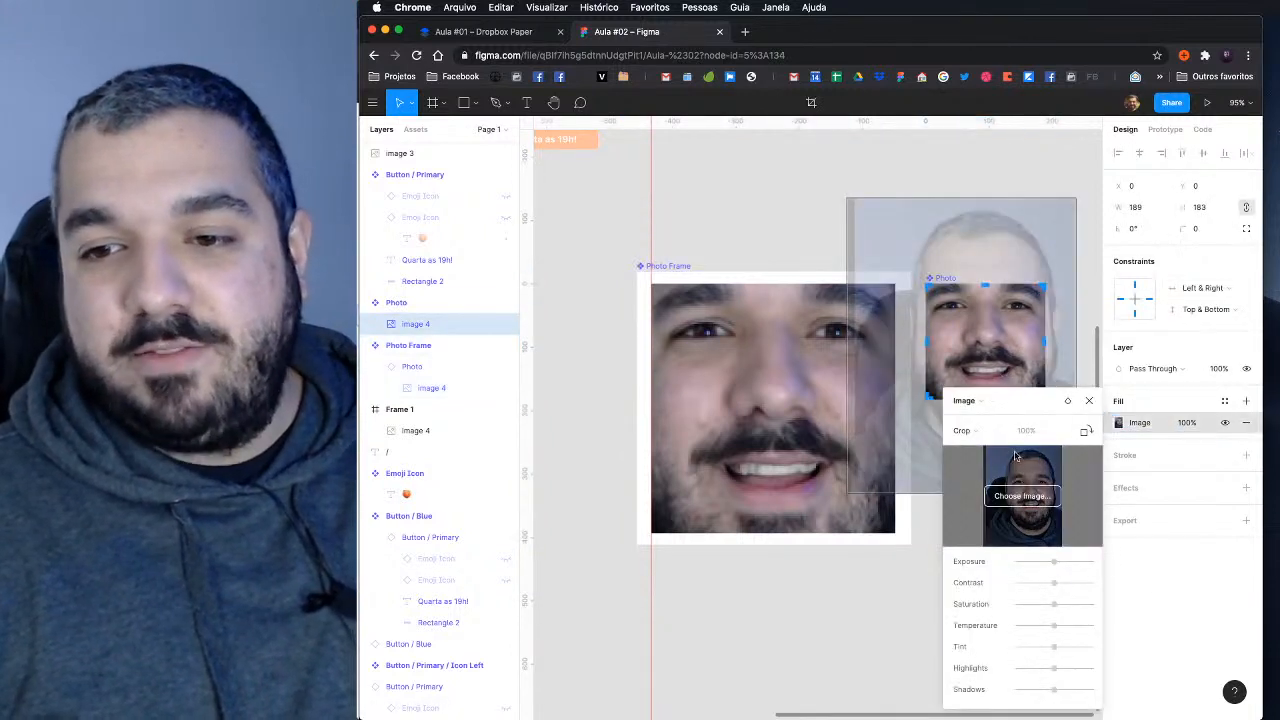
{"action": "key", "text": "Escape"}
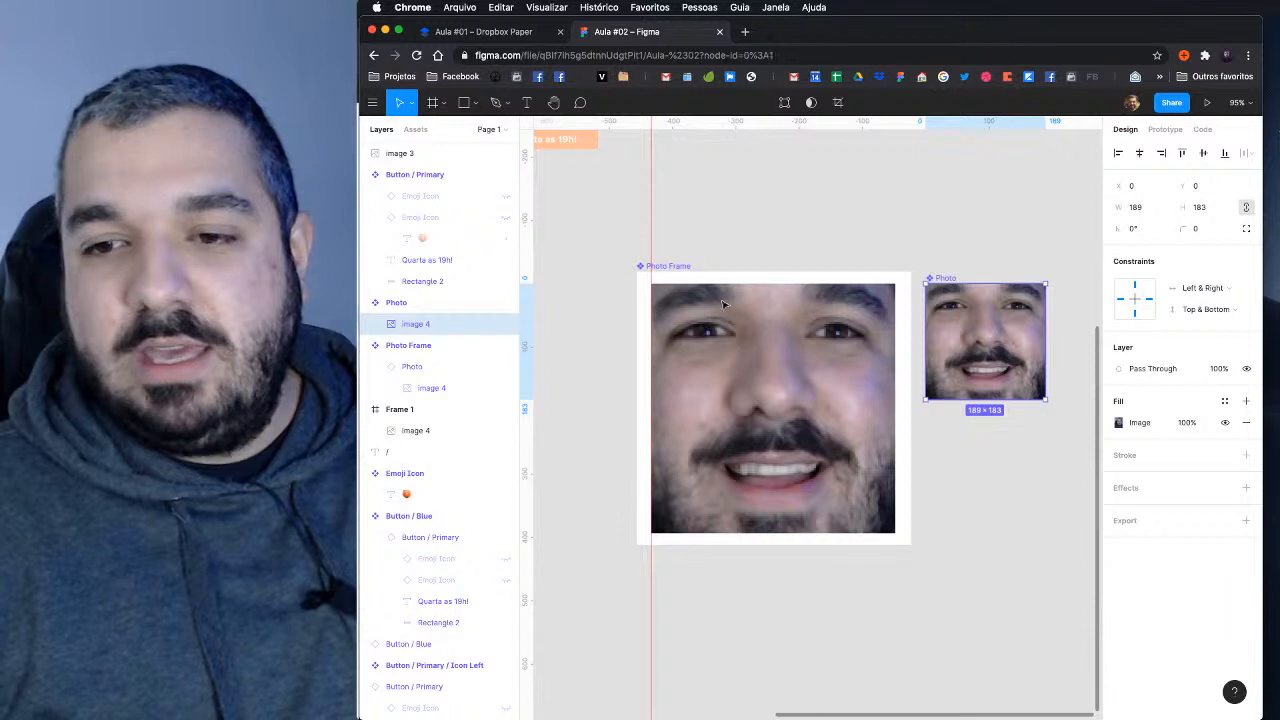
{"action": "key", "text": "Escape"}
Step: Shrink the Photo Frame component to about 210 × 173 and check the bounds of its nested Photo instance
{"action": "left_click", "coordinate": [908, 543]}
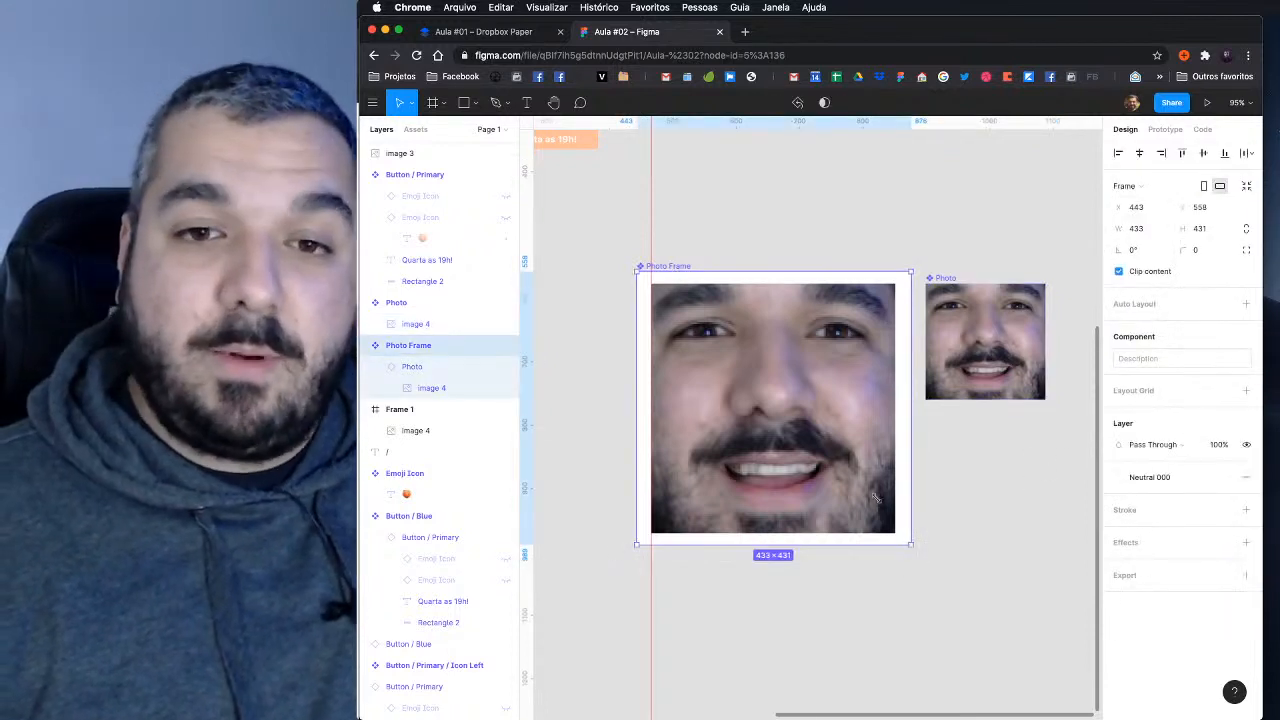
{"action": "left_click_drag", "start_coordinate": [910, 544], "coordinate": [769, 382]}
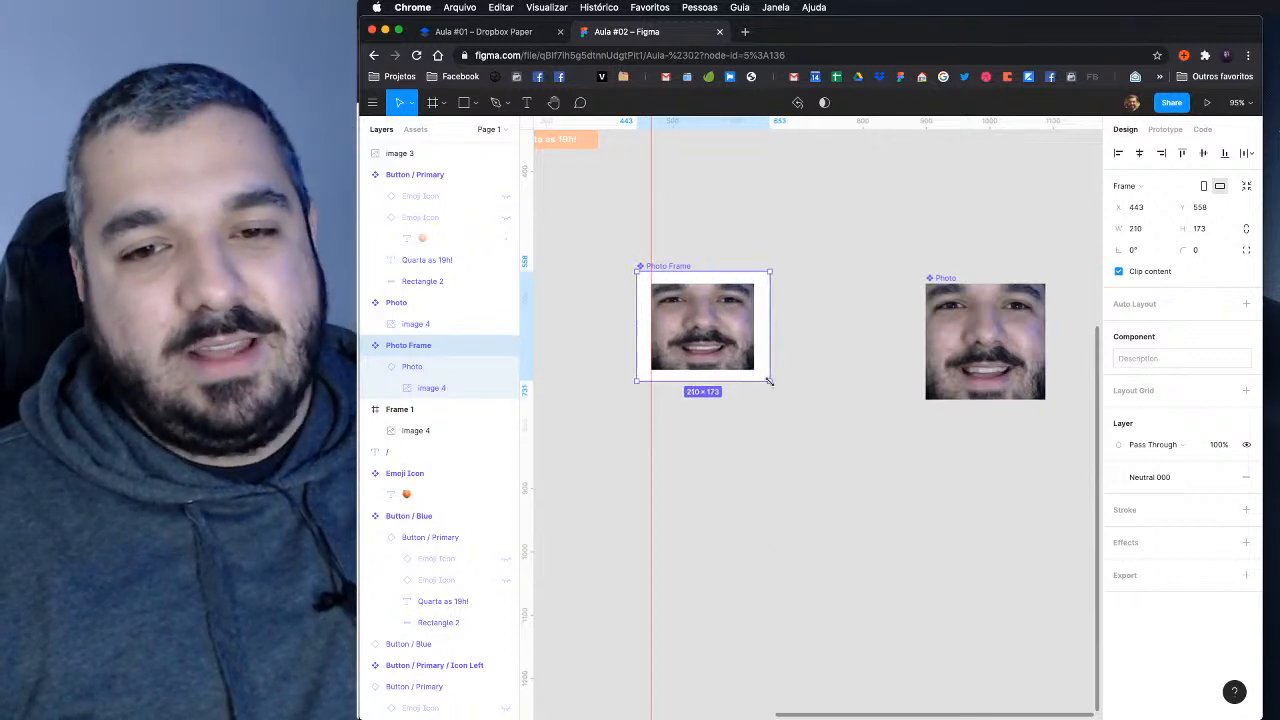
{"action": "left_click", "coordinate": [437, 367]}
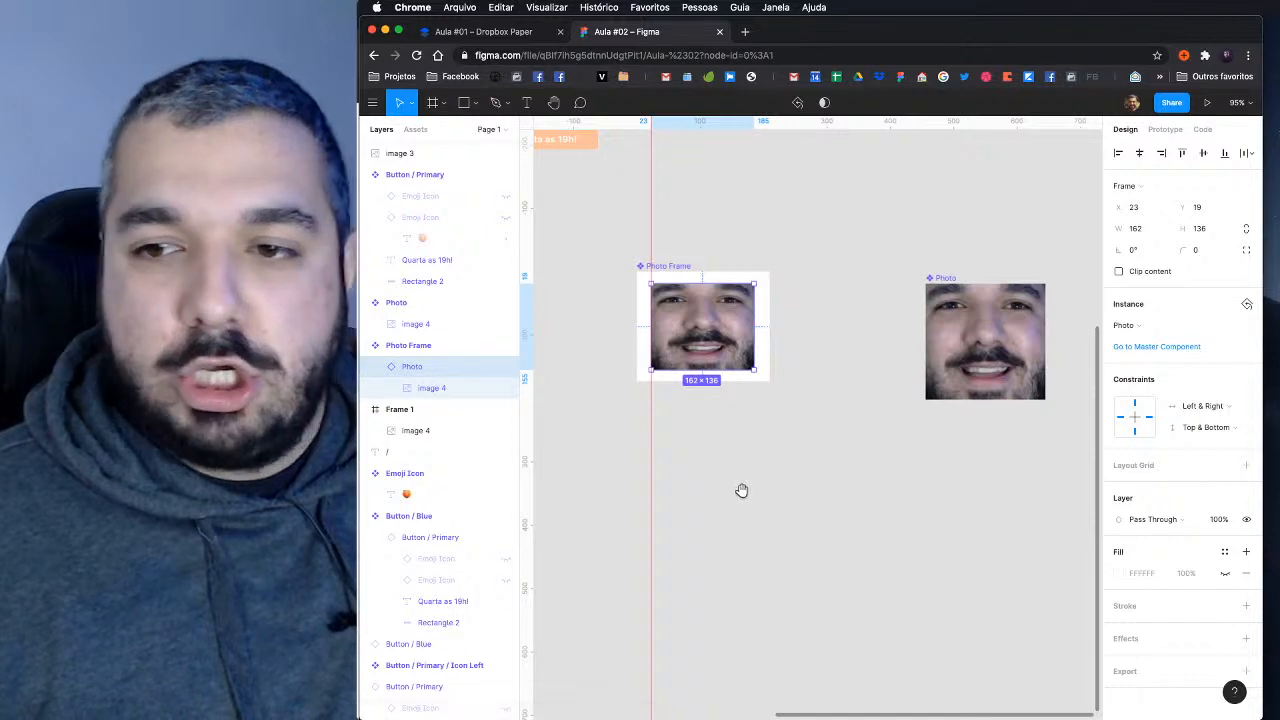
{"action": "left_click", "coordinate": [741, 491]}
Step: Review the Constraints and Auto layout sections of the Aula #01 Dropbox Paper notes, and return to the Aula #02 Figma file
{"action": "left_click_drag", "start_coordinate": [874, 501], "coordinate": [980, 500]}
{"action": "scroll", "coordinate": [839, 505], "scroll_direction": "down", "scroll_amount": 3}
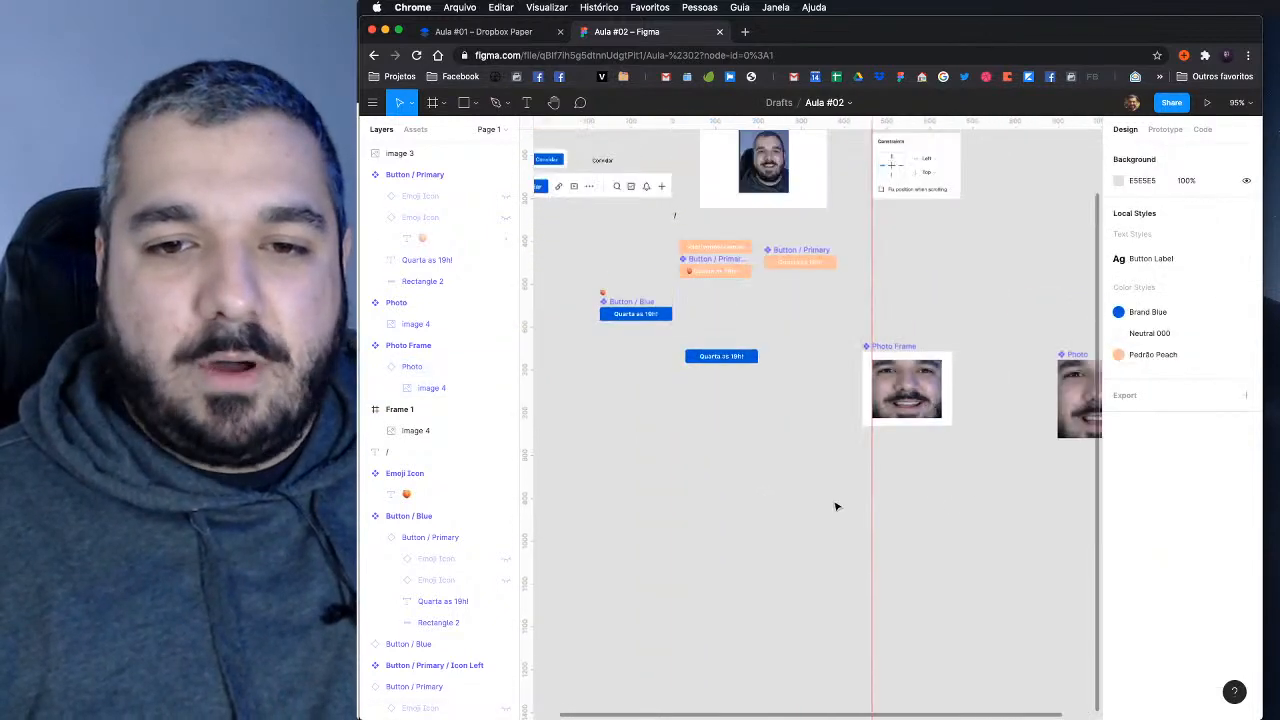
{"action": "left_click_drag", "start_coordinate": [769, 423], "coordinate": [781, 438]}
{"action": "left_click", "coordinate": [480, 33]}
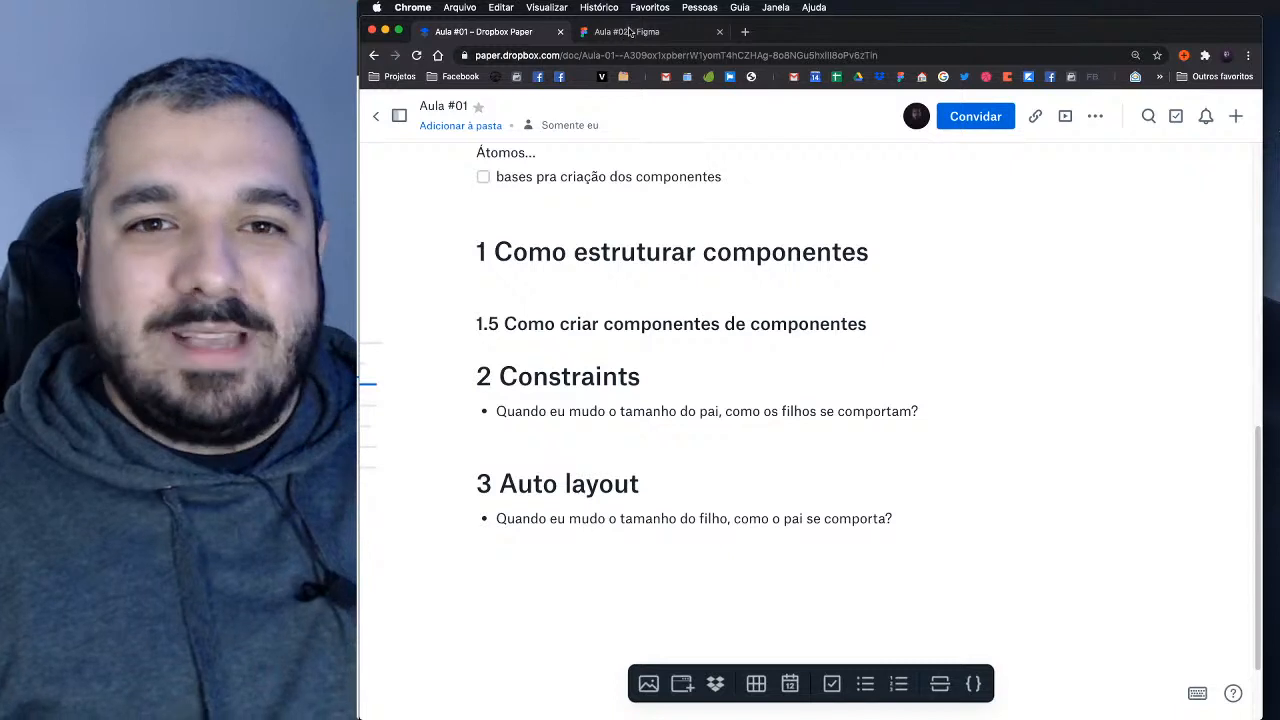
{"action": "left_click", "coordinate": [629, 32]}
Step: Draw a 10 × 3 frame on an empty canvas area at pixel-level zoom with the interface panels hidden
{"action": "left_click_drag", "start_coordinate": [974, 477], "coordinate": [764, 453]}
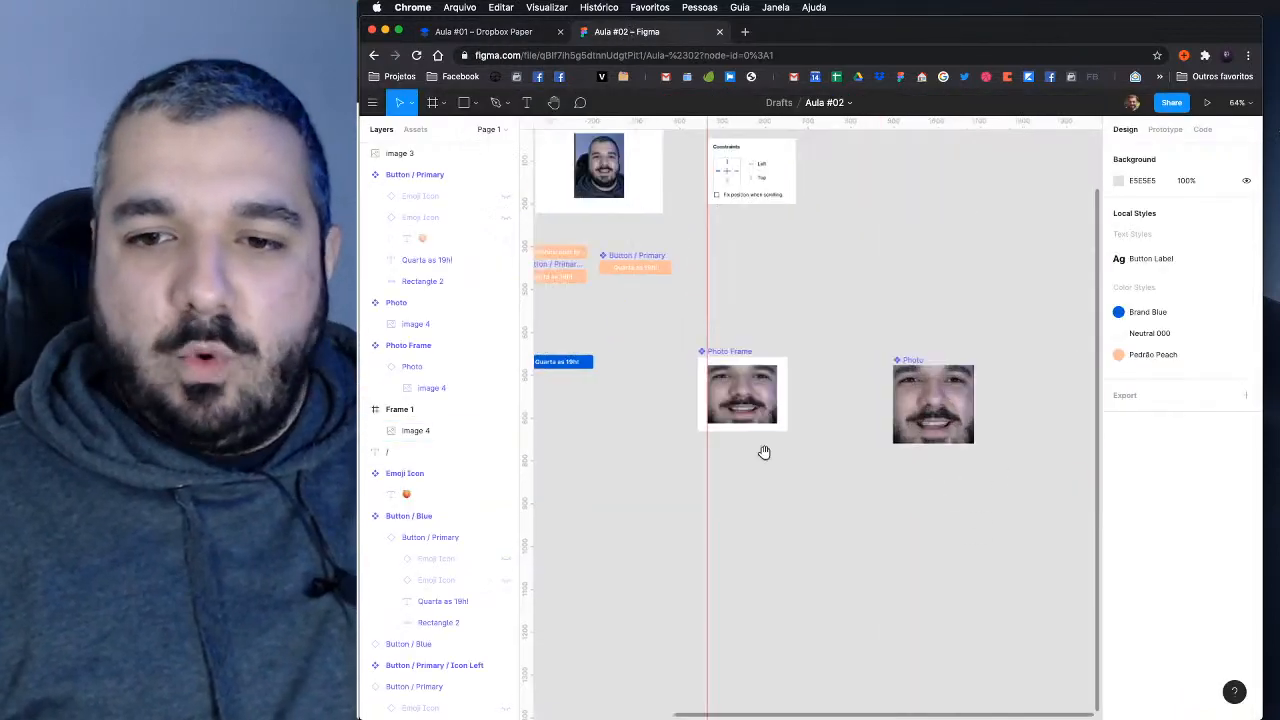
{"action": "scroll", "coordinate": [806, 449], "scroll_direction": "up", "scroll_amount": 15}
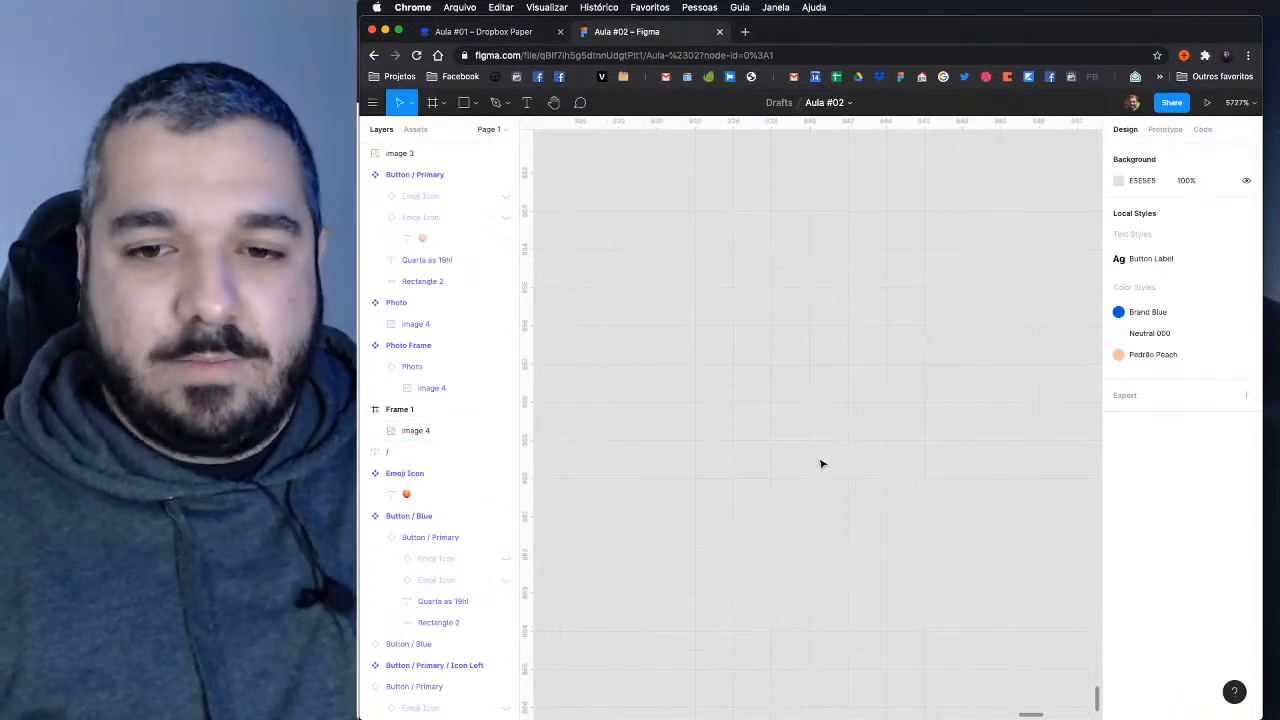
{"action": "key", "text": "super+backslash"}
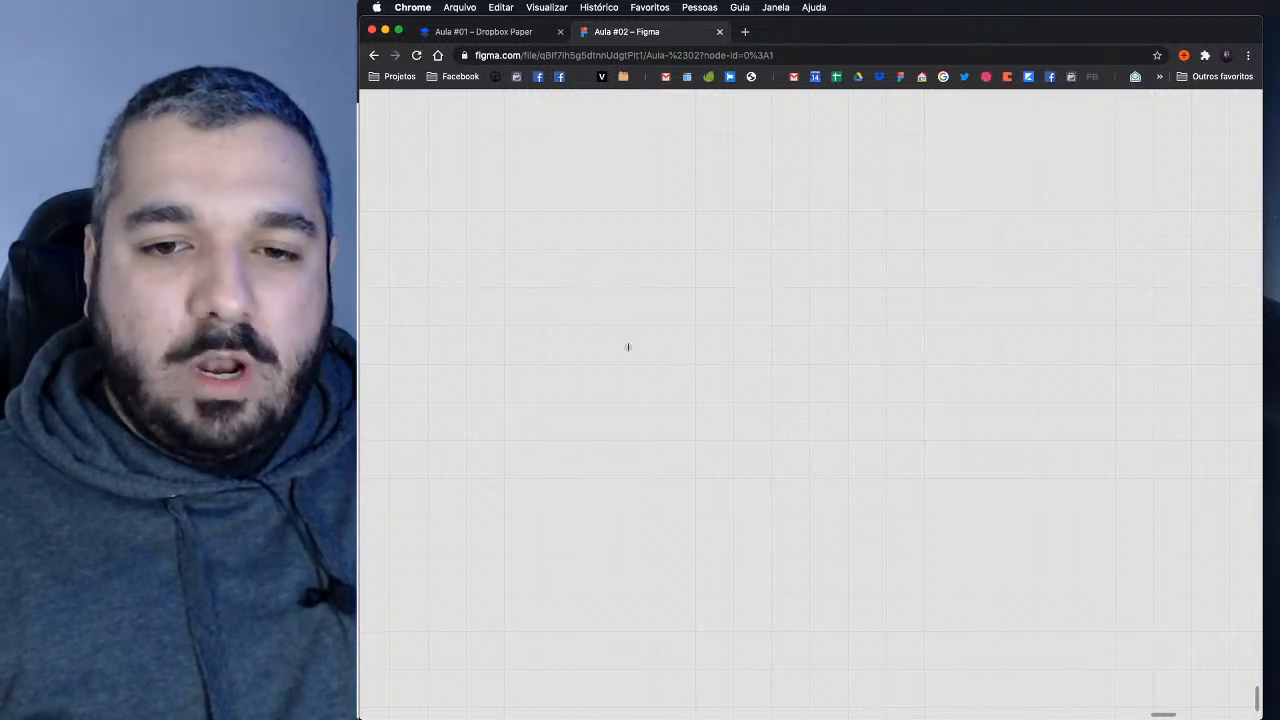
{"action": "left_click_drag", "start_coordinate": [580, 287], "coordinate": [958, 396]}
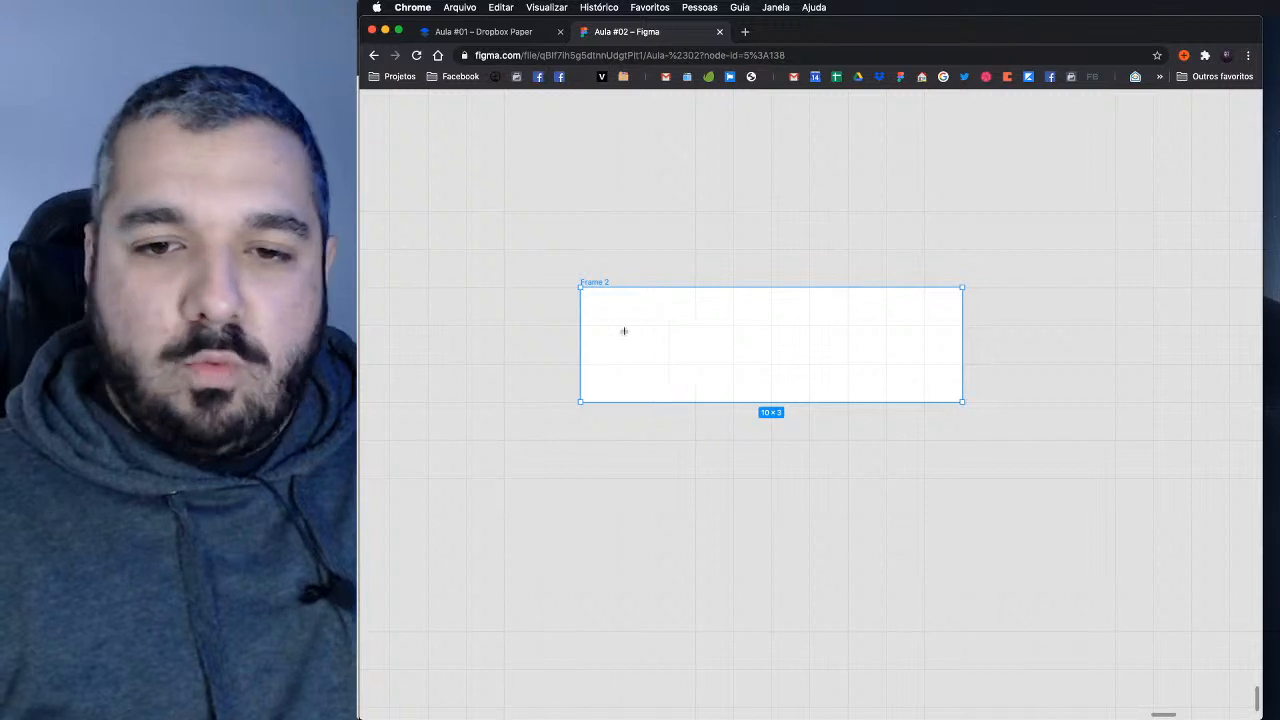
Step: Draw an 8 × 1 rectangle centred inside the new frame, and duplicate the frame with its rectangle directly below
{"action": "left_click_drag", "start_coordinate": [618, 326], "coordinate": [924, 364]}
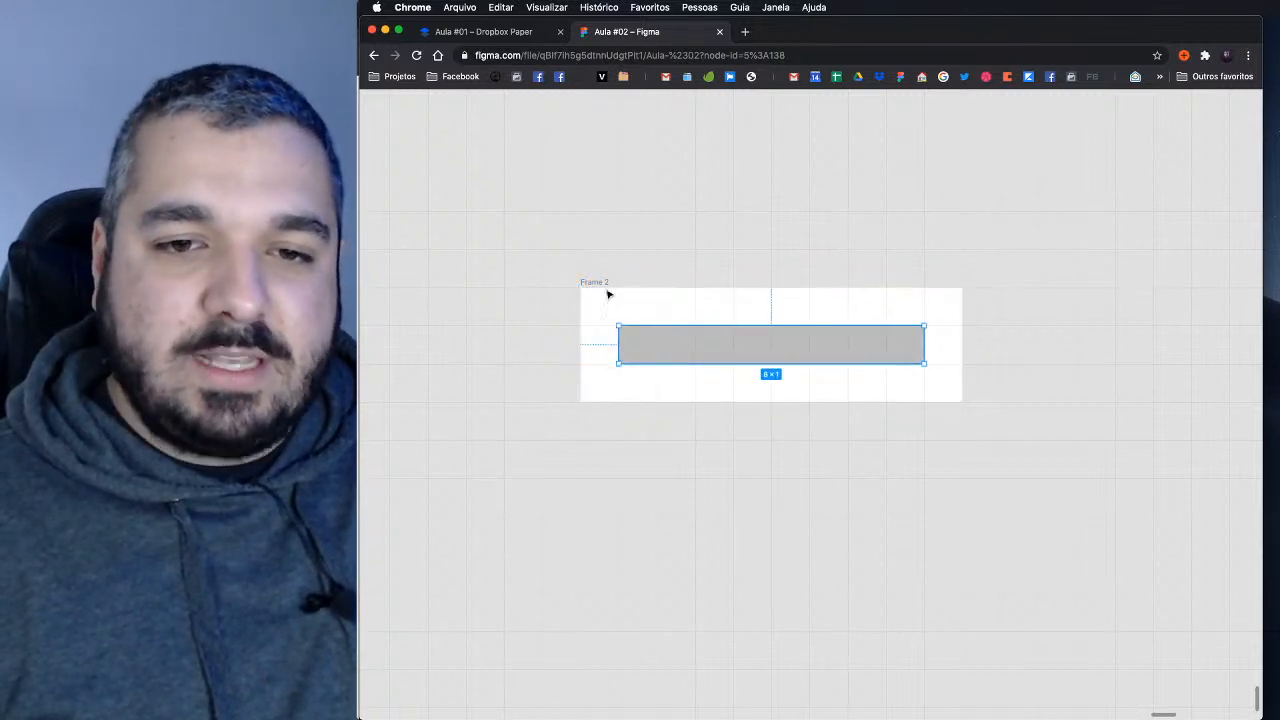
{"action": "left_click", "coordinate": [593, 285]}
{"action": "left_click_drag", "start_coordinate": [646, 338], "coordinate": [643, 475]}
Step: Set the horizontal constraint of the rectangle in Frame 2 to Left & Right
{"action": "left_click", "coordinate": [647, 358]}
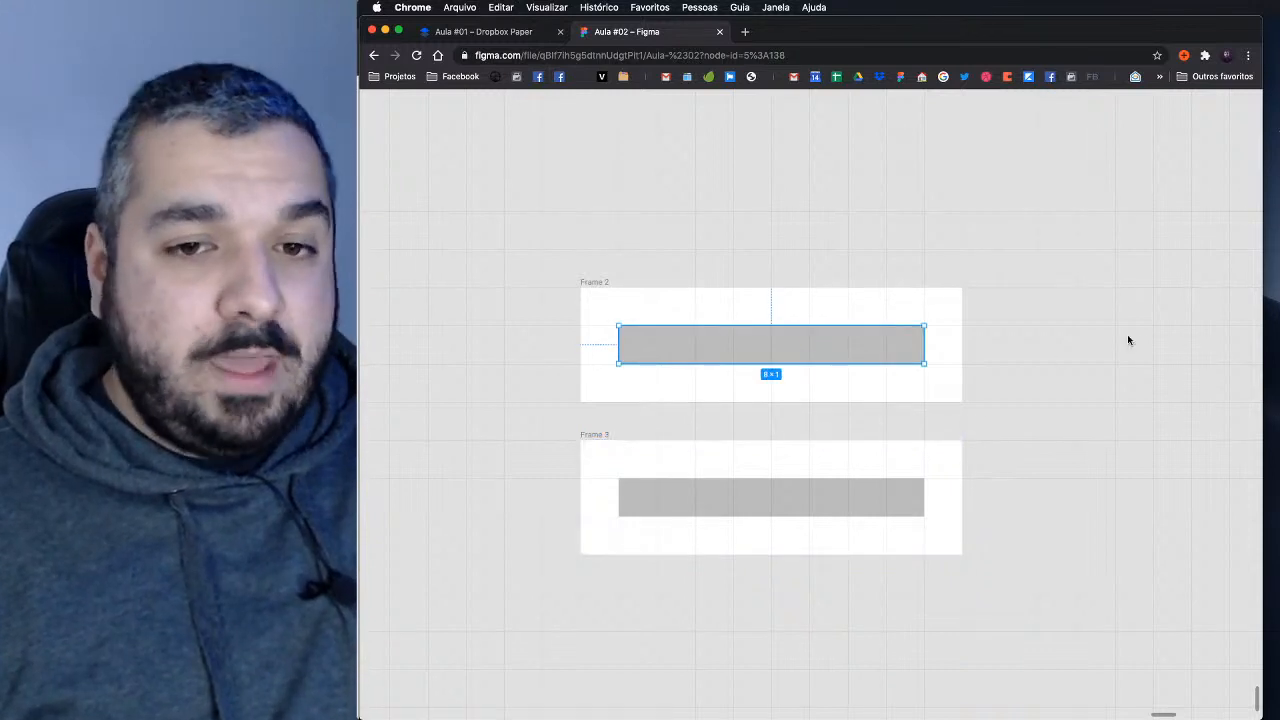
{"action": "key", "text": "super+backslash"}
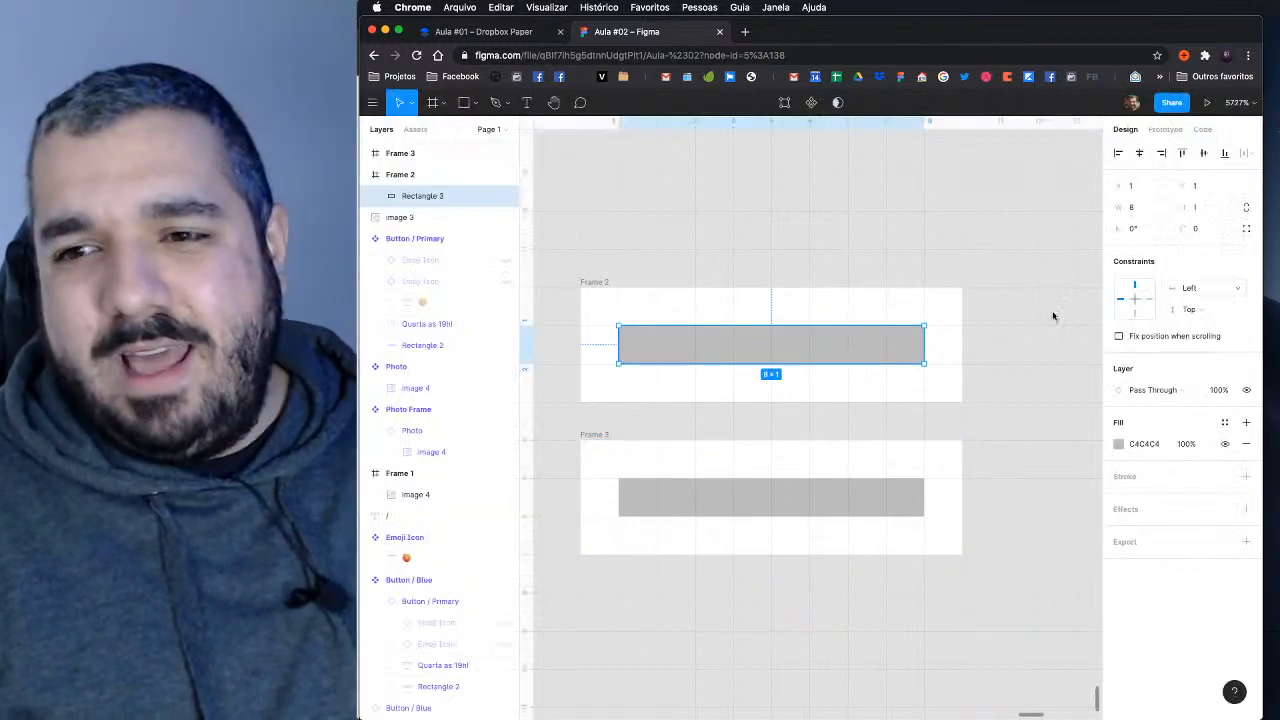
{"action": "left_click", "coordinate": [1207, 288]}
{"action": "left_click", "coordinate": [1213, 291]}
{"action": "left_click", "coordinate": [1210, 290]}
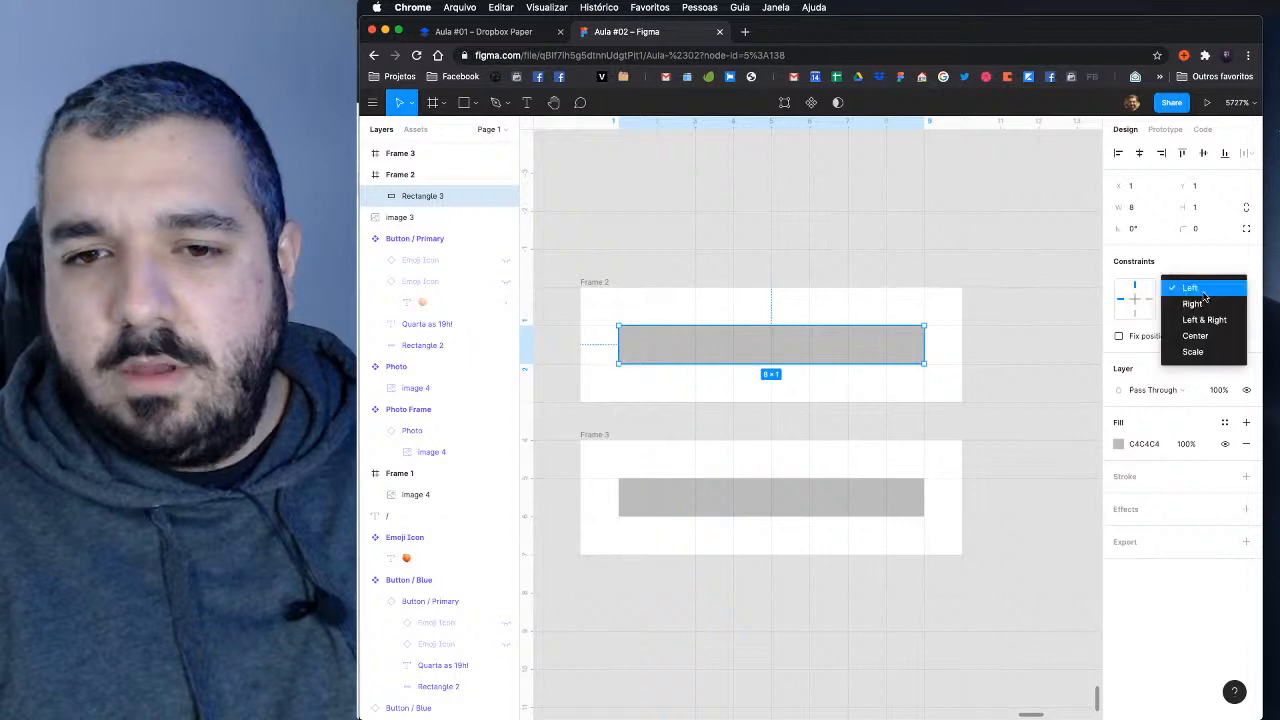
{"action": "left_click", "coordinate": [1205, 318]}
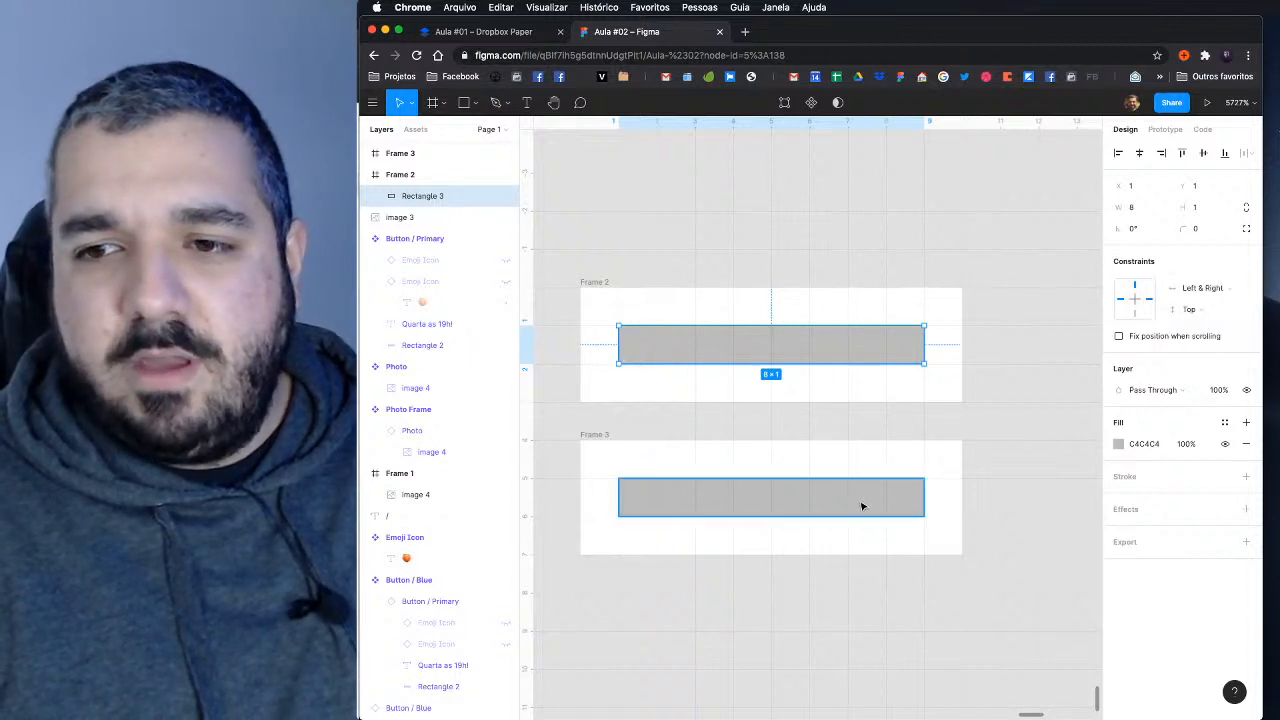
Step: Set the horizontal constraint of the rectangle in Frame 3 to Scale
{"action": "left_click", "coordinate": [897, 494]}
{"action": "left_click", "coordinate": [1200, 289]}
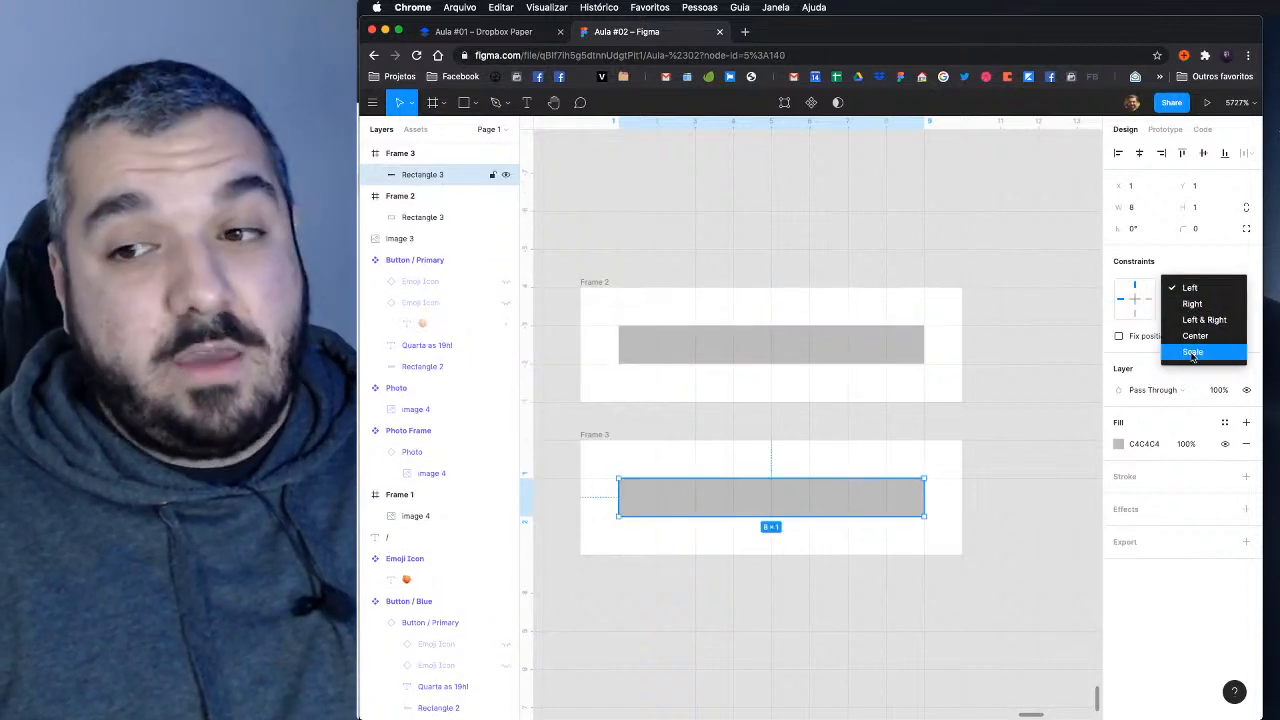
{"action": "left_click", "coordinate": [1193, 352]}
{"action": "left_click", "coordinate": [897, 236]}
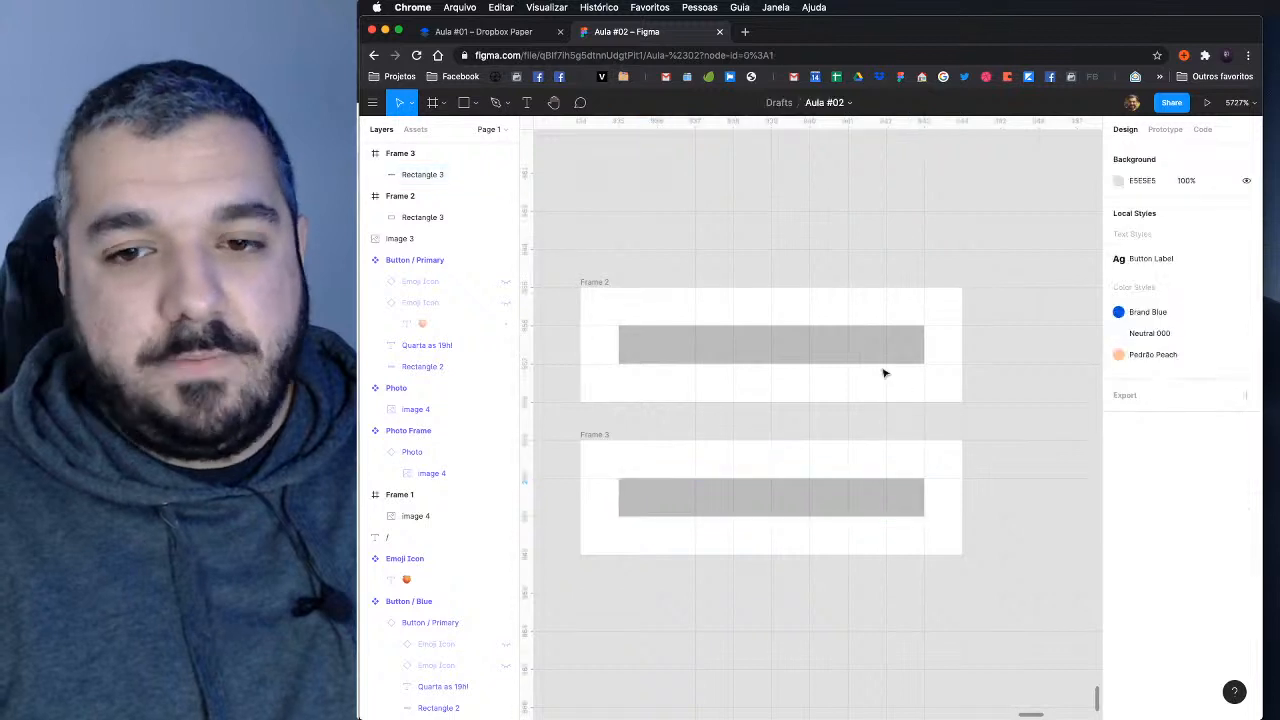
Step: Apply the Brand Blue color style as the fill of the rectangles in Frame 2 and Frame 3
{"action": "left_click", "coordinate": [887, 356]}
{"action": "left_click", "coordinate": [890, 500], "text": "shift"}
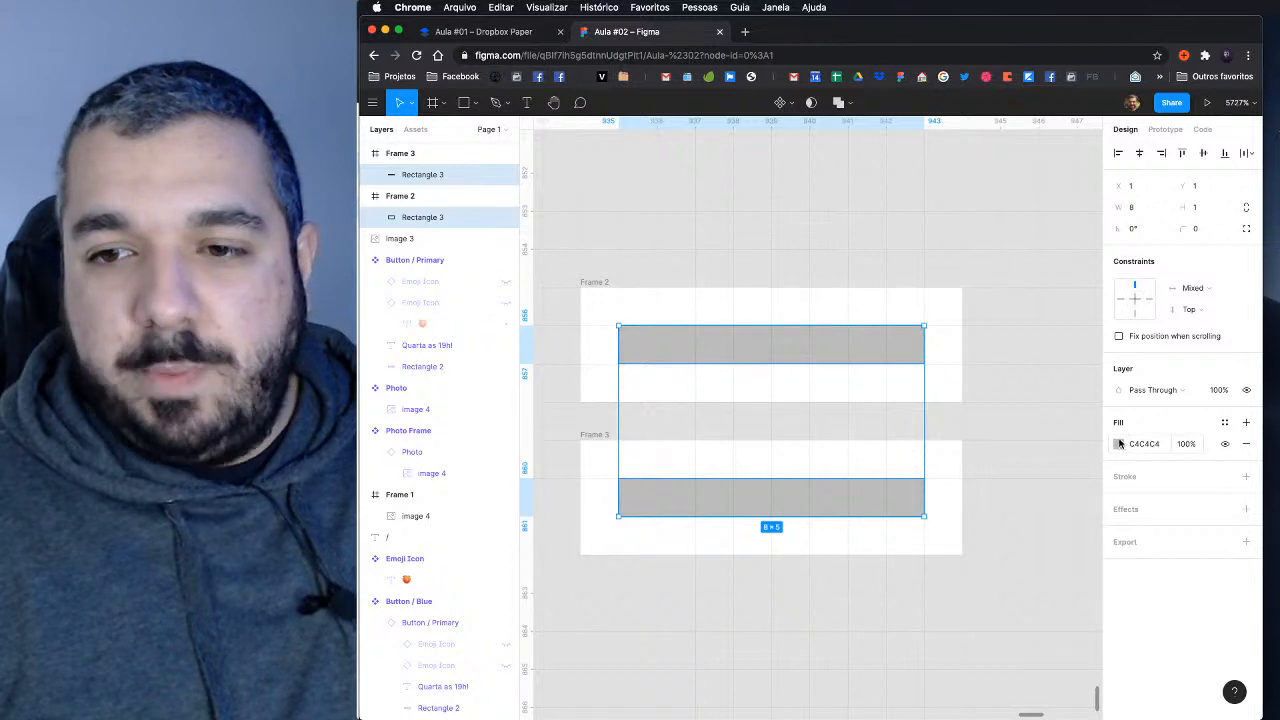
{"action": "left_click", "coordinate": [1119, 443]}
{"action": "left_click", "coordinate": [1224, 423]}
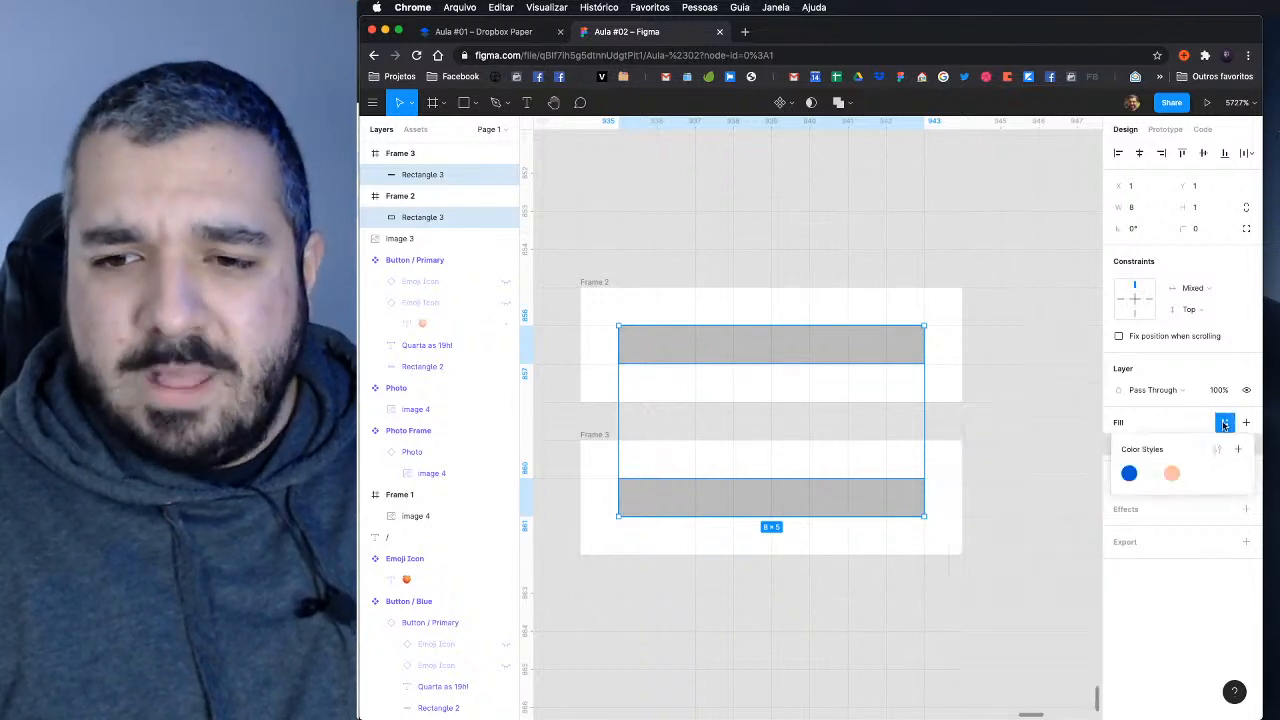
{"action": "left_click", "coordinate": [1129, 473]}
{"action": "left_click", "coordinate": [905, 207]}
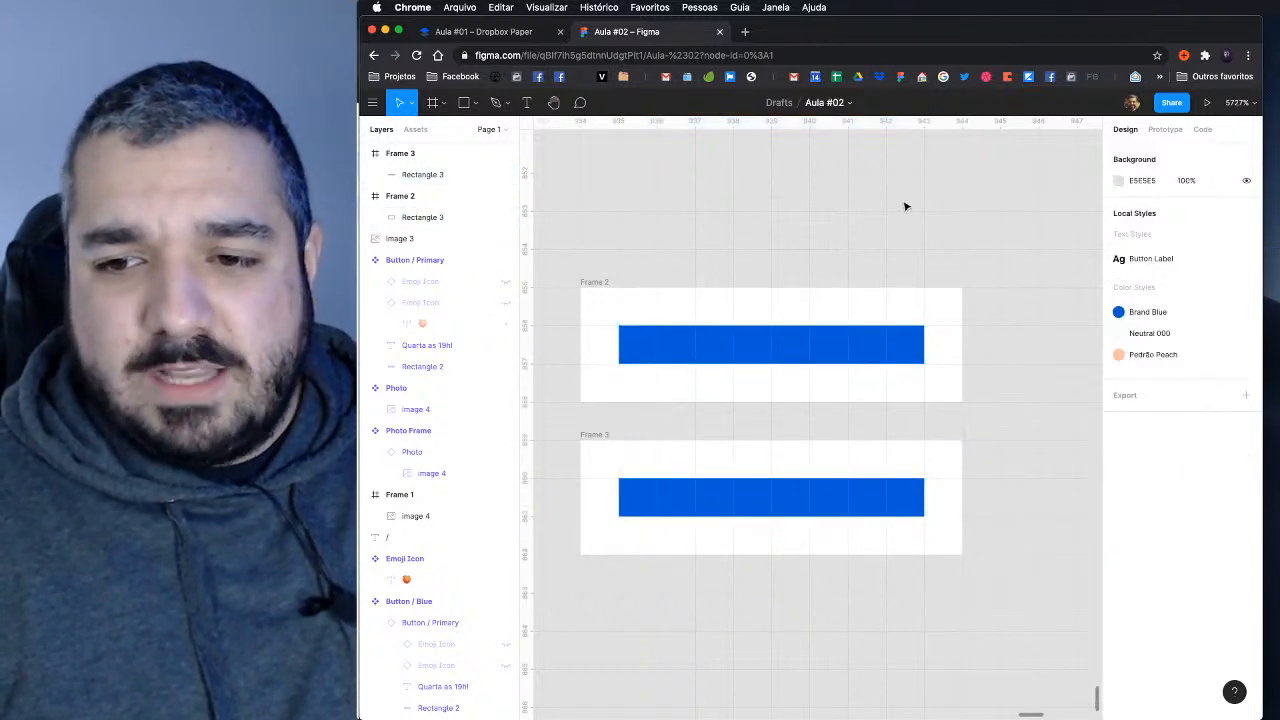
Step: Select Frame 2 and view both frames with the interface panels hidden and free canvas beside them
{"action": "key", "text": "super+backslash"}
{"action": "left_click", "coordinate": [592, 283]}
{"action": "scroll", "coordinate": [651, 275], "scroll_direction": "down", "scroll_amount": 2}
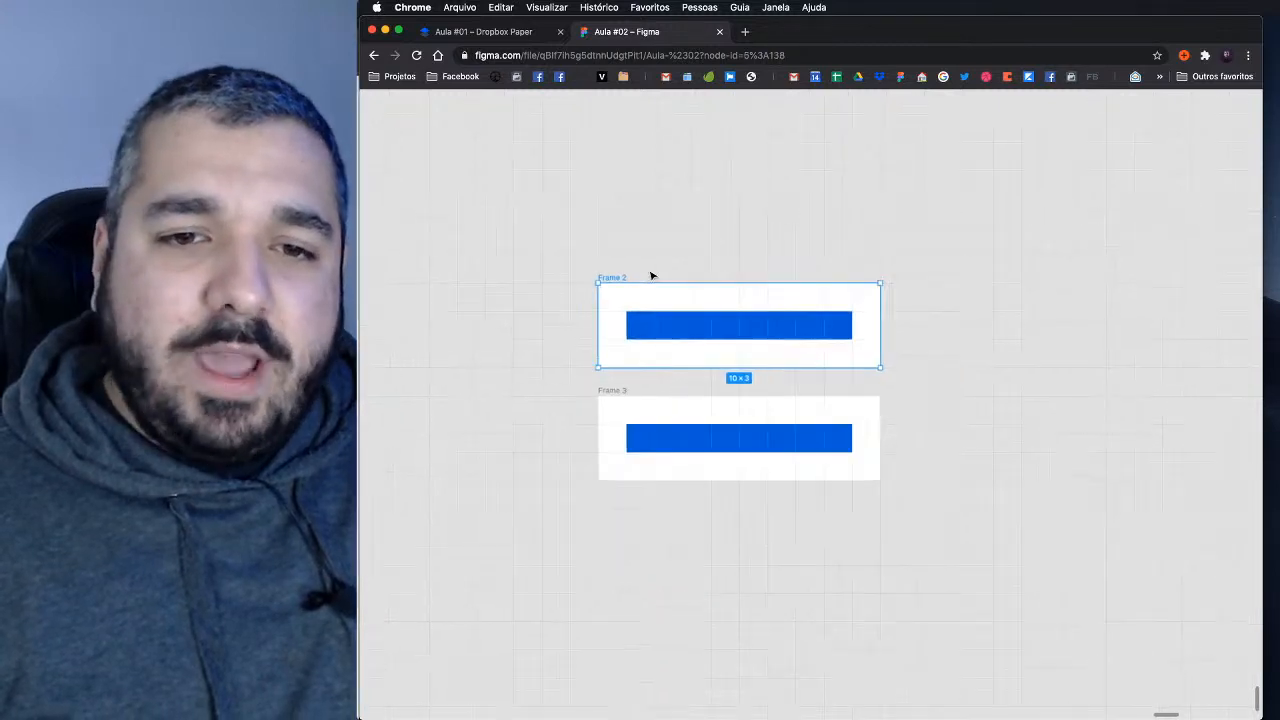
{"action": "scroll", "coordinate": [651, 275], "scroll_direction": "down", "scroll_amount": 2}
{"action": "scroll", "coordinate": [690, 270], "scroll_direction": "down", "scroll_amount": 1}
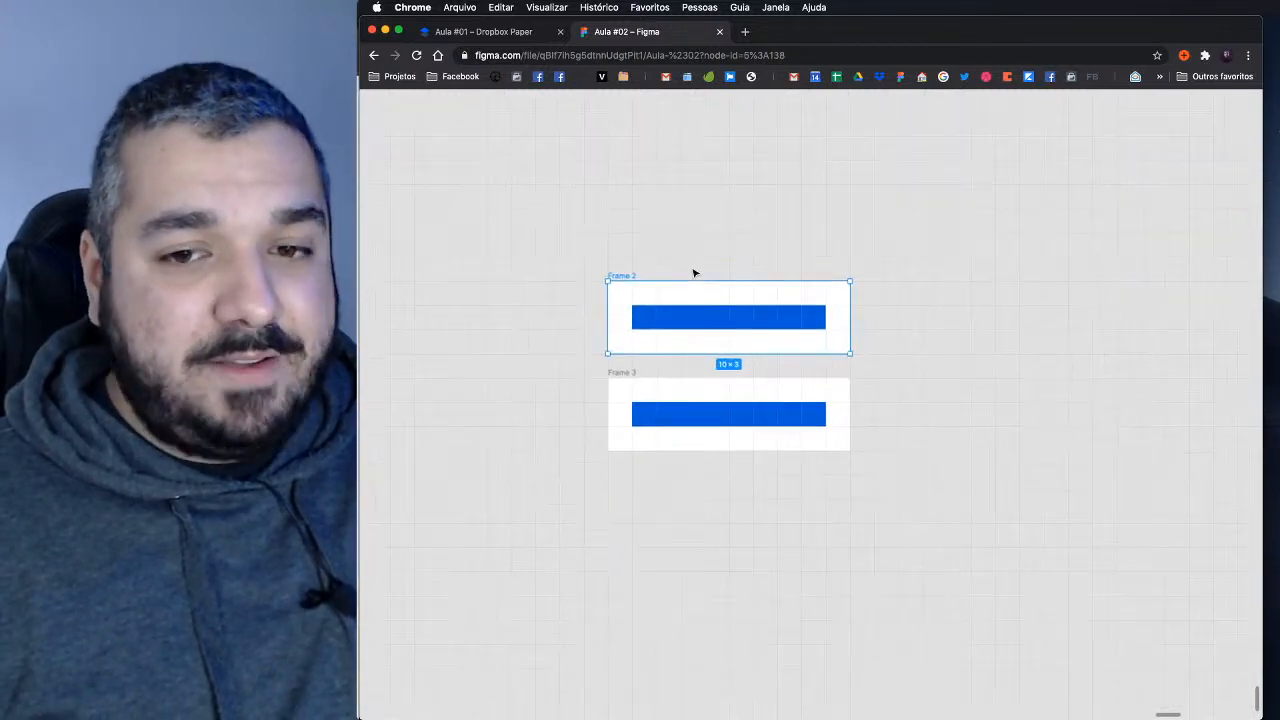
{"action": "left_click_drag", "start_coordinate": [723, 260], "coordinate": [588, 288]}
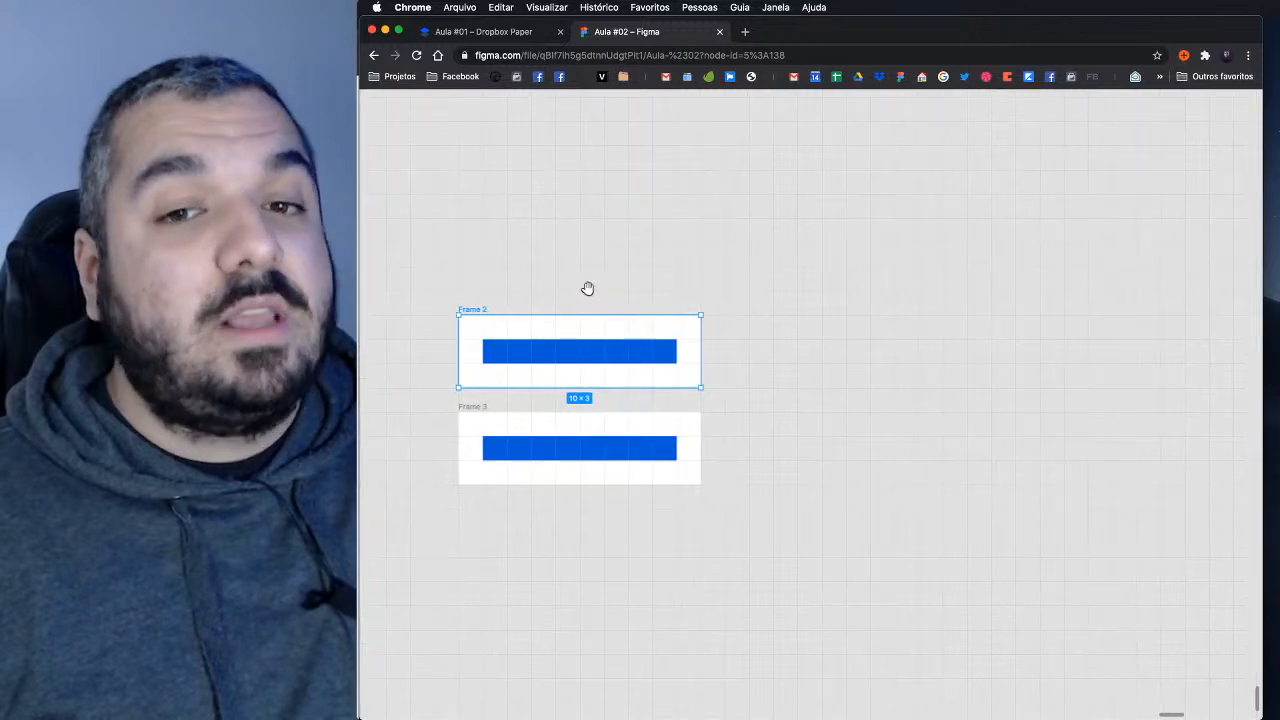
{"action": "left_click_drag", "start_coordinate": [774, 351], "coordinate": [746, 366]}
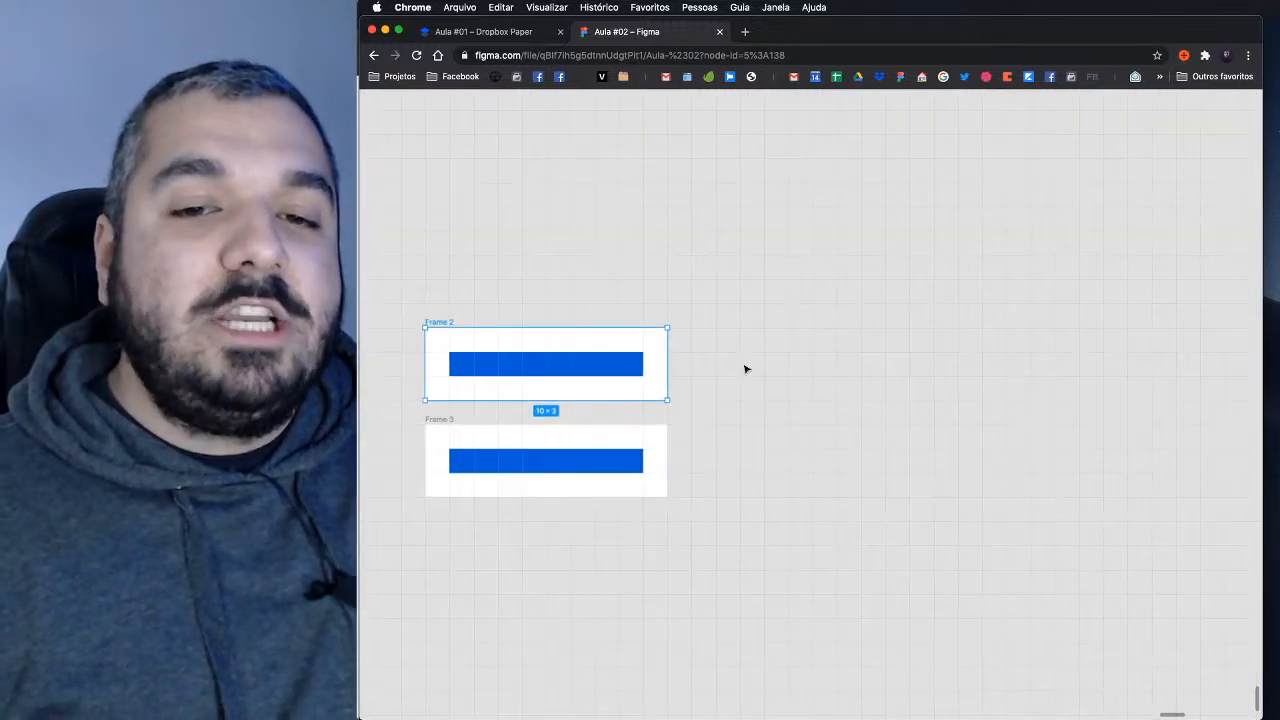
Step: Calculate 8*3 in Spotlight and dismiss the search
{"action": "key", "text": "super+space"}
{"action": "type", "text": "8-"}
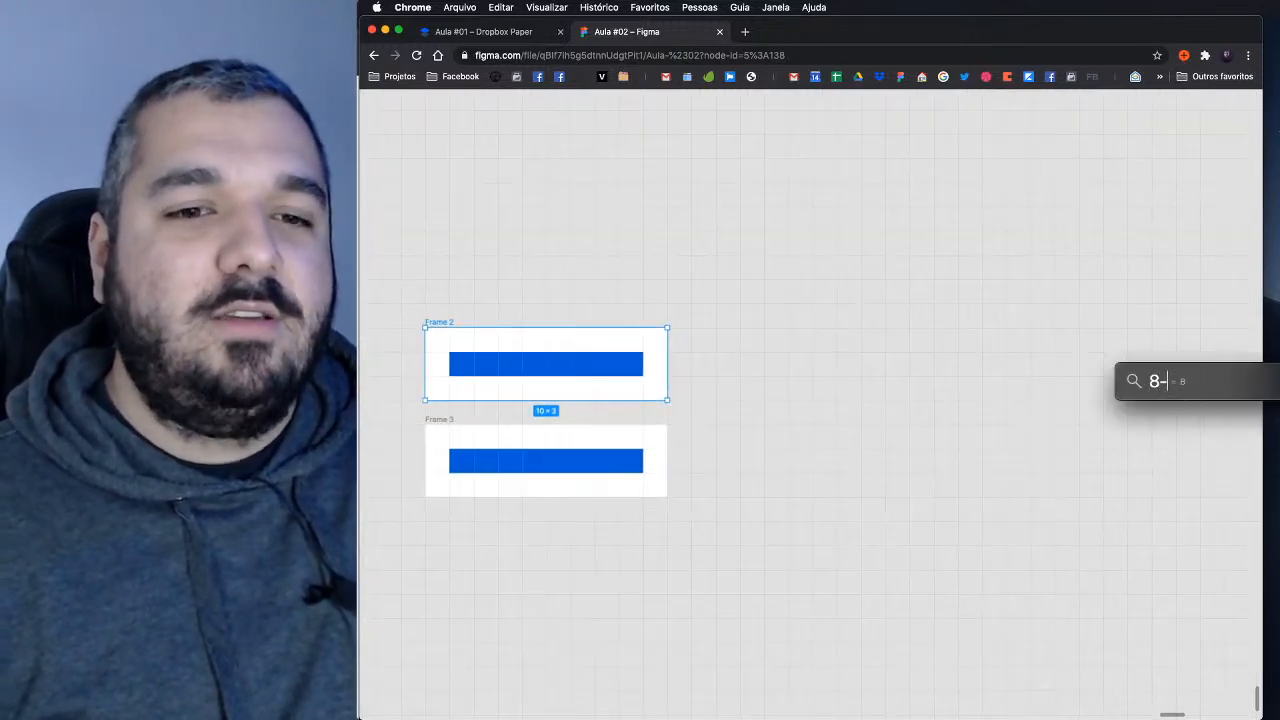
{"action": "type", "text": "*3"}
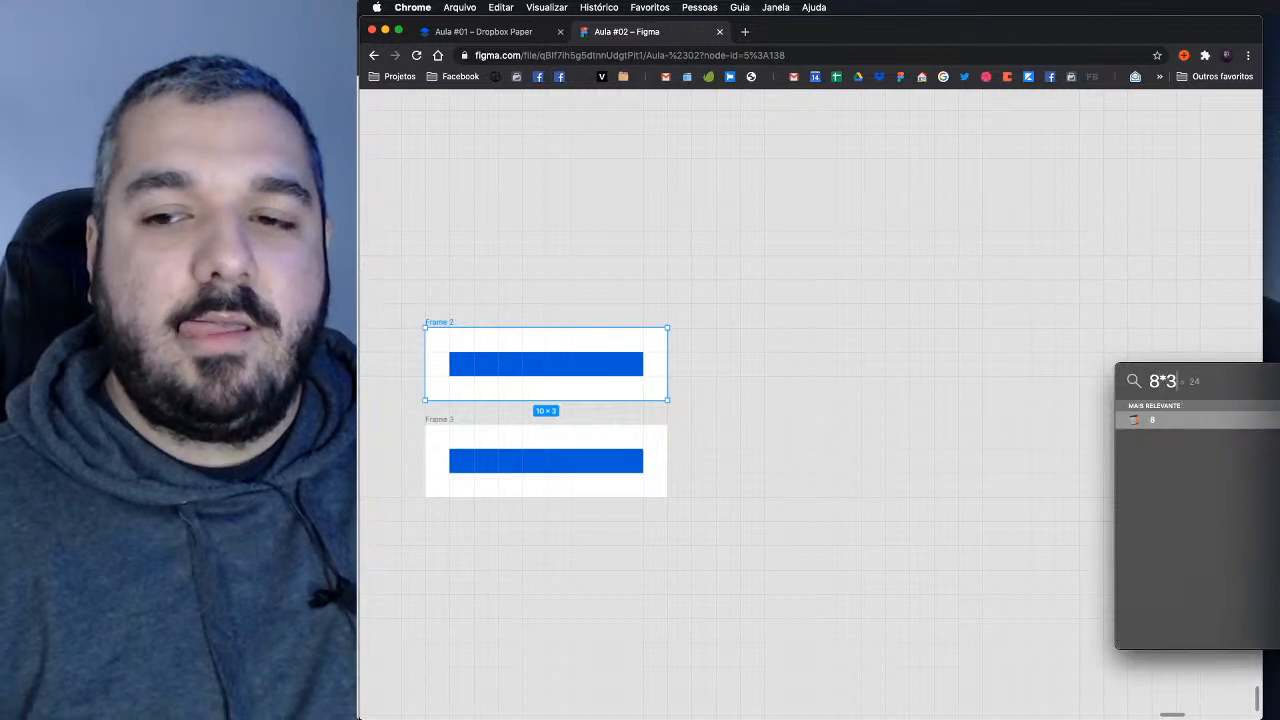
{"action": "key", "text": "Escape"}
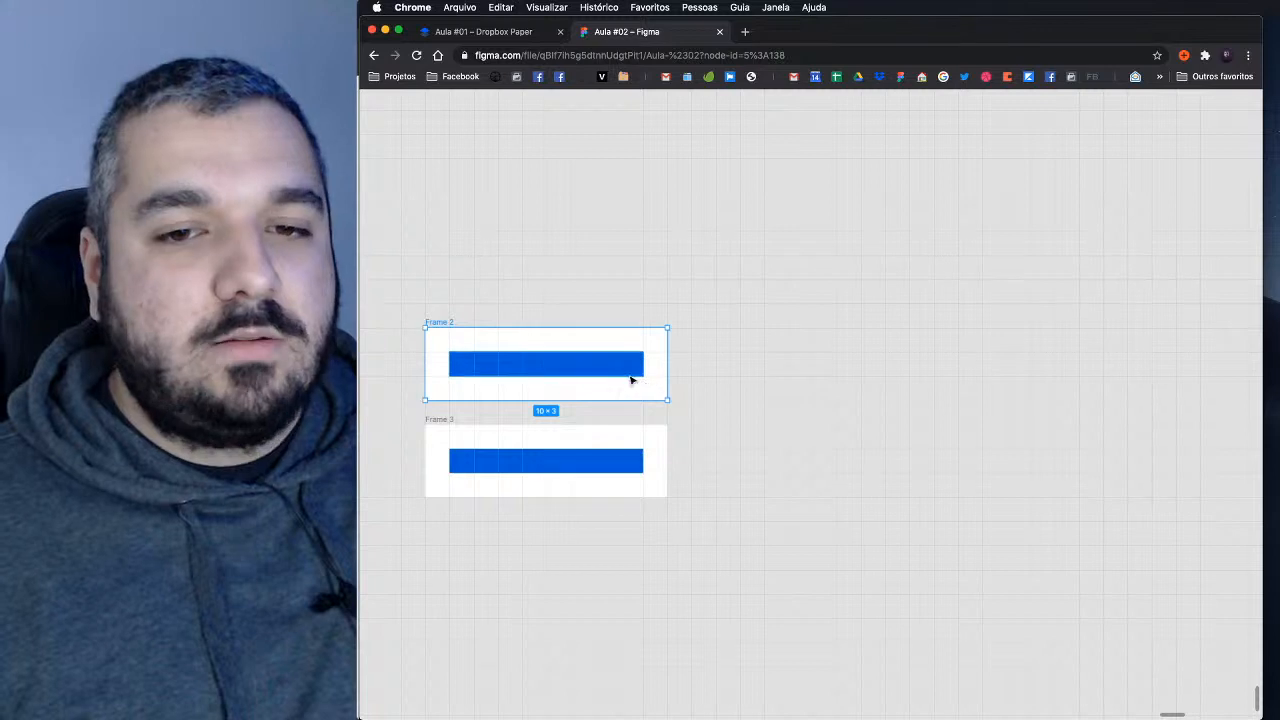
Step: Check the constraints of the rectangle in Frame 2, and widen that frame to 24 px
{"action": "left_click", "coordinate": [629, 375]}
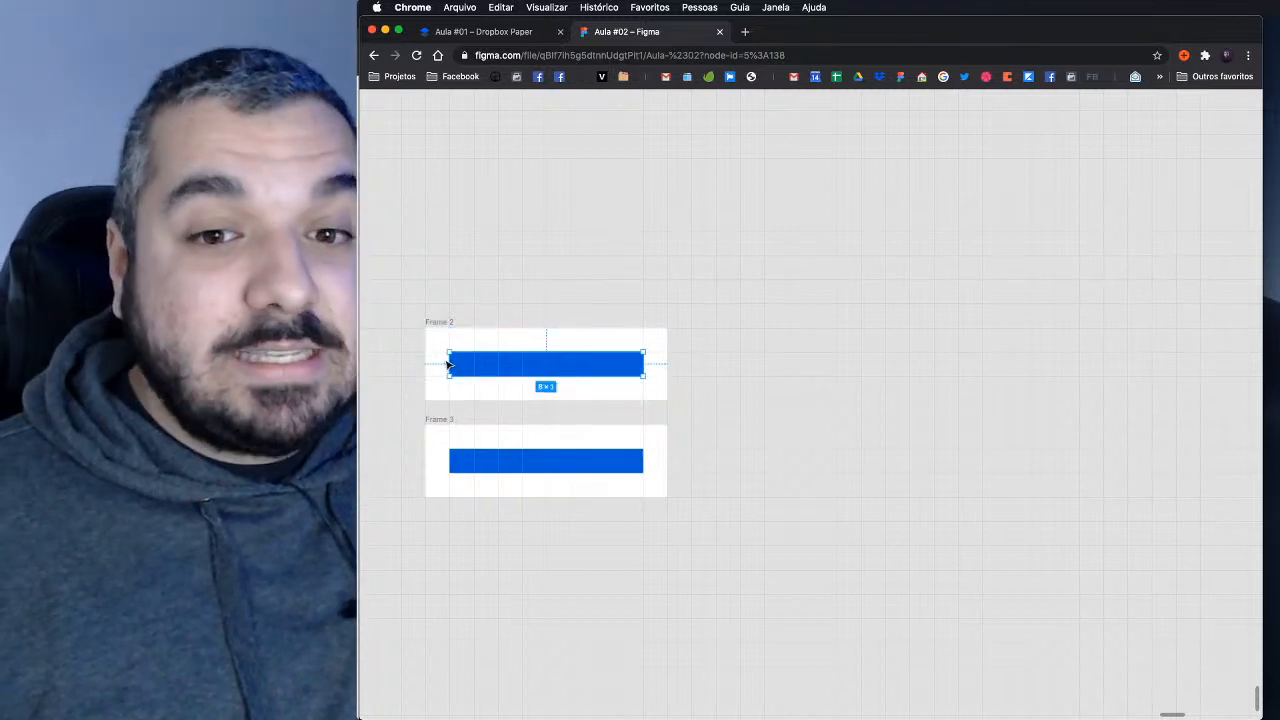
{"action": "key", "text": "super+backslash"}
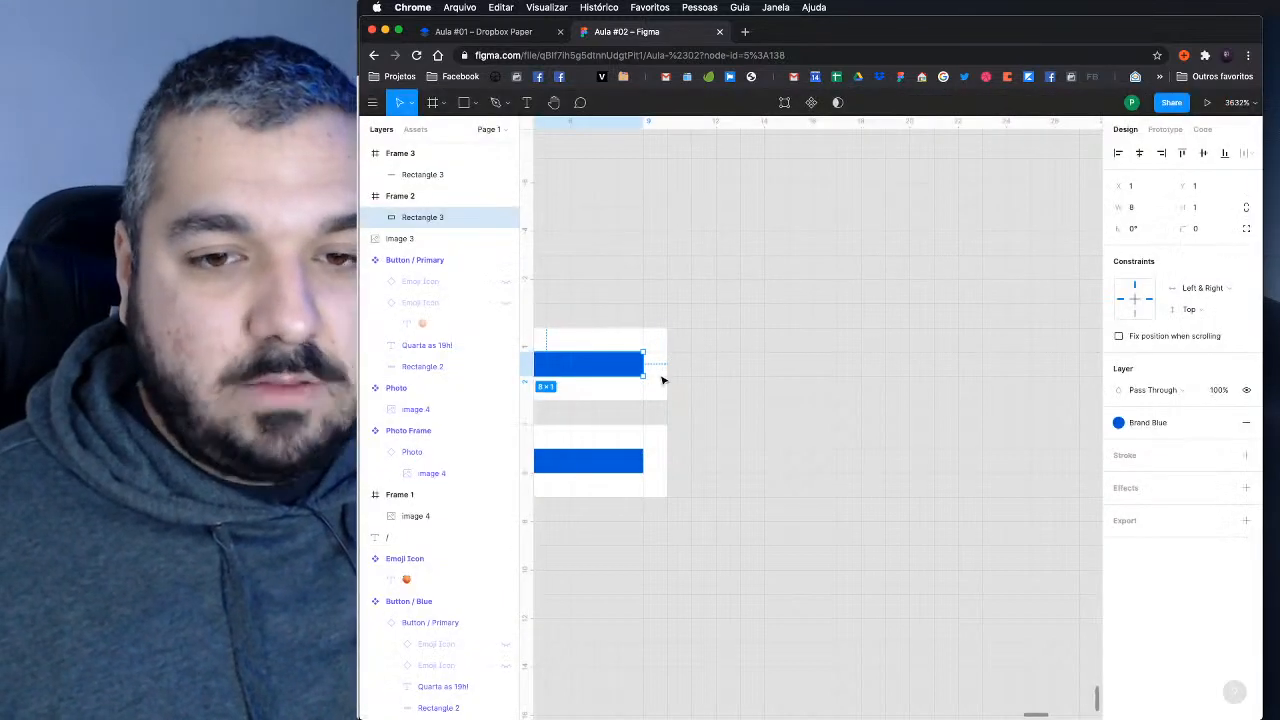
{"action": "key", "text": "super+backslash"}
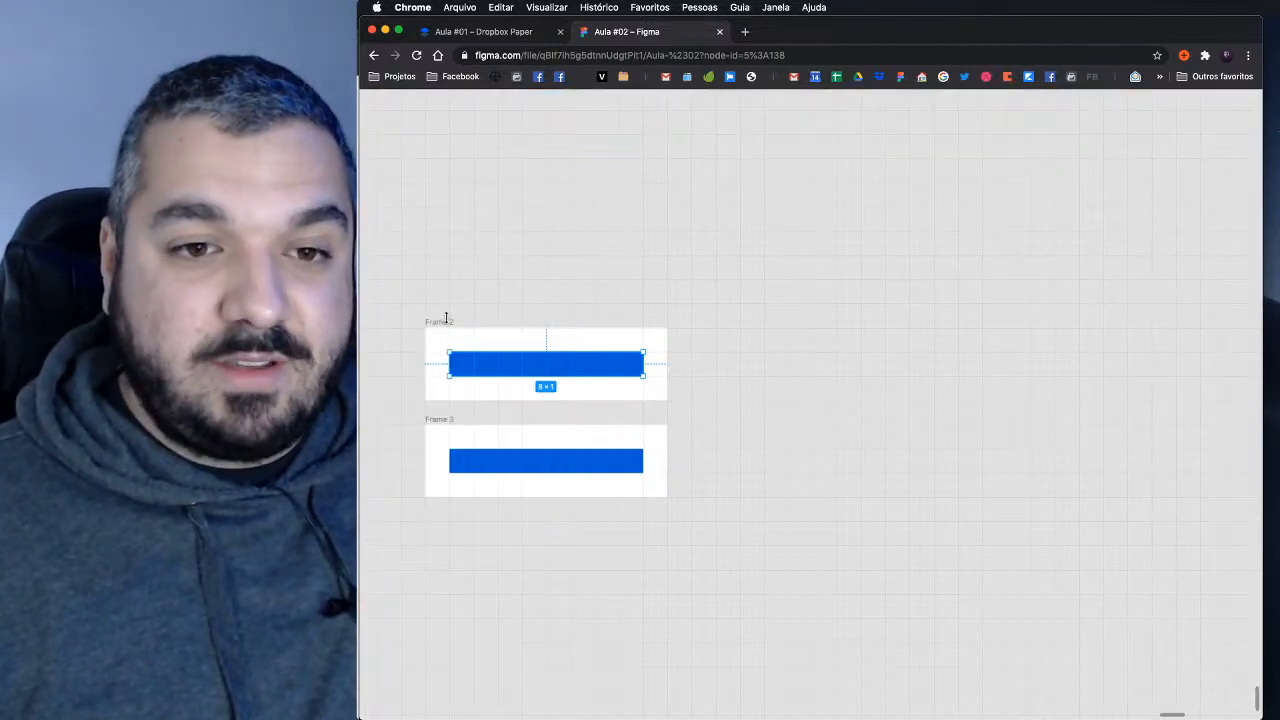
{"action": "left_click", "coordinate": [650, 372]}
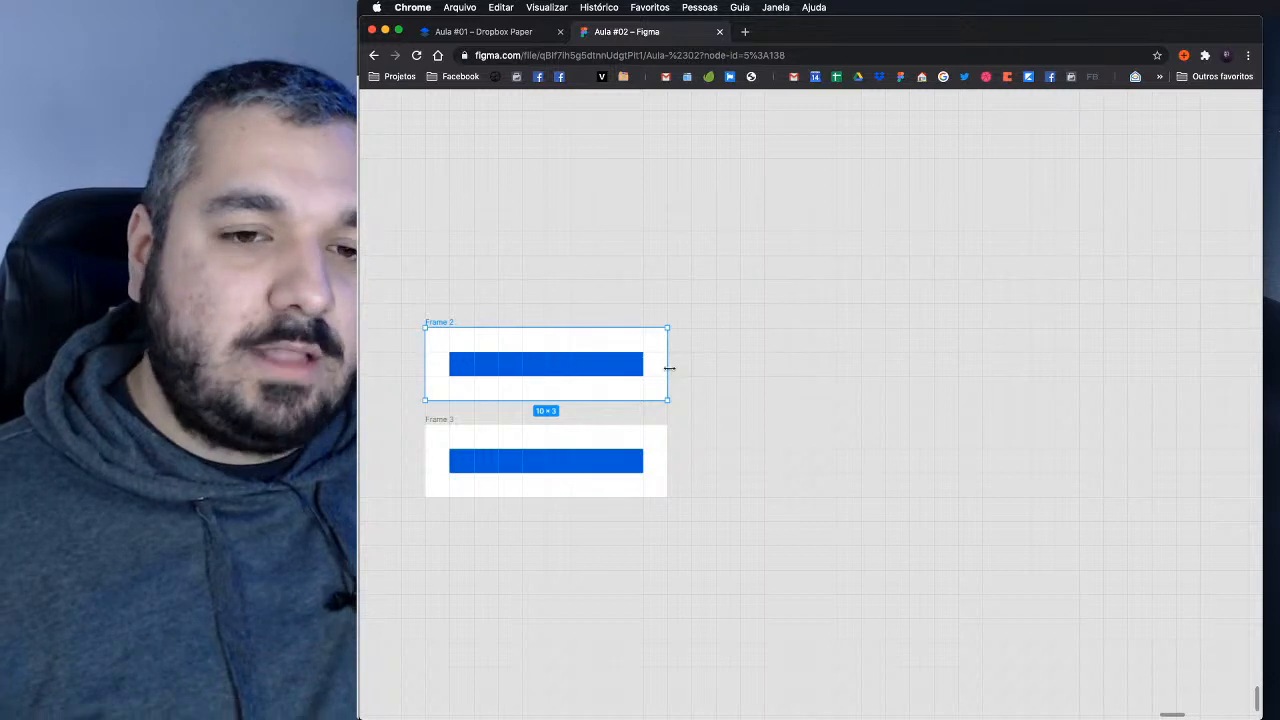
{"action": "left_click_drag", "start_coordinate": [679, 369], "coordinate": [1010, 371]}
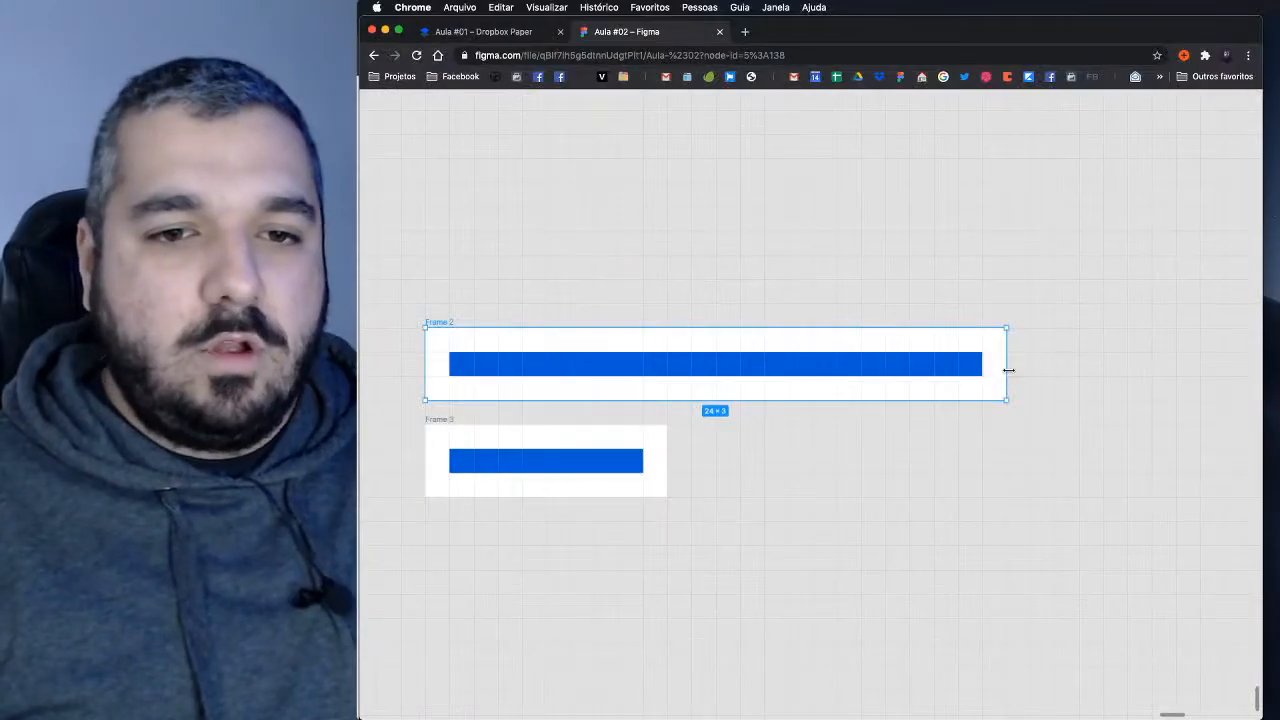
Step: Set the vertical constraint of the rectangle in Frame 3 to Center and hide the interface panels
{"action": "left_click", "coordinate": [624, 468]}
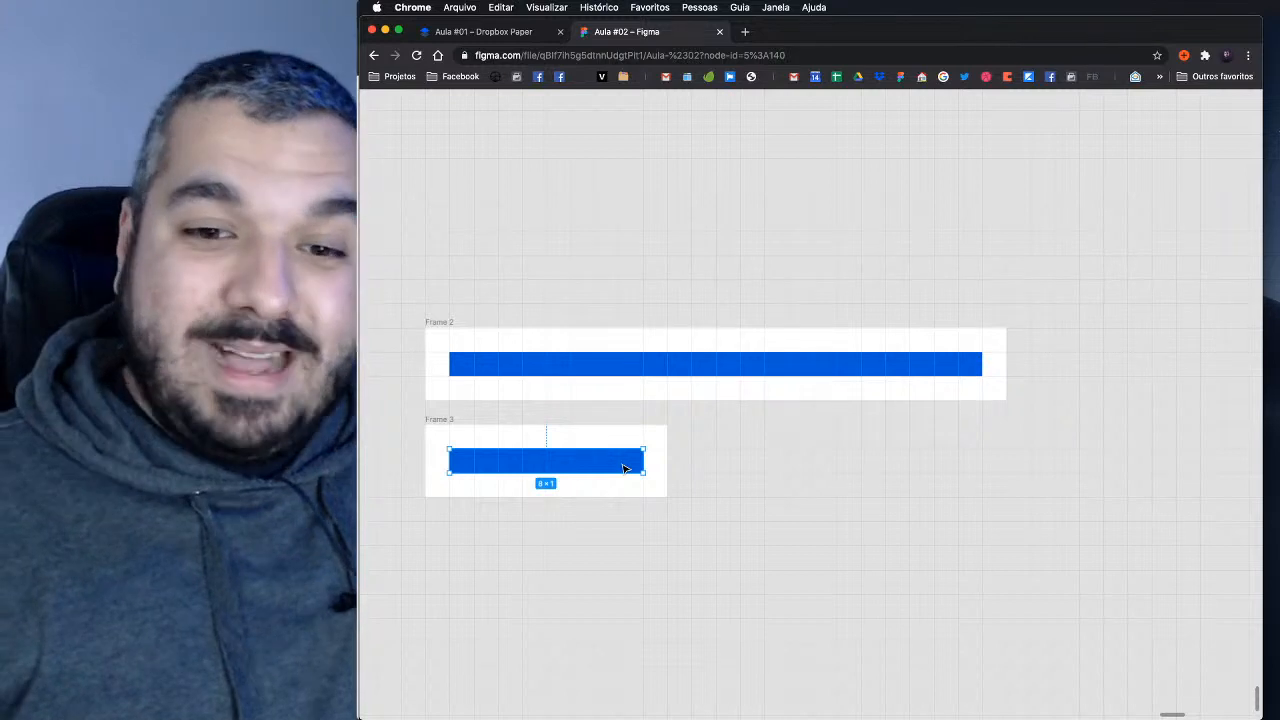
{"action": "key", "text": "super+backslash"}
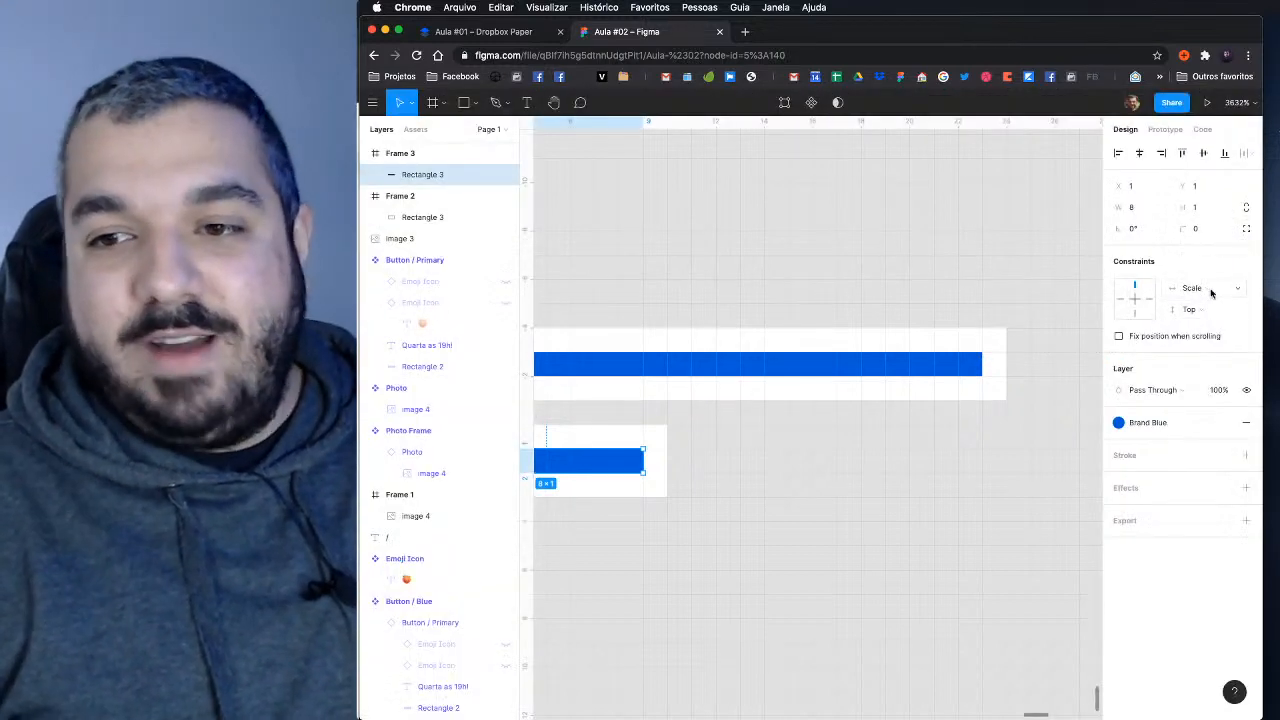
{"action": "left_click", "coordinate": [1192, 309]}
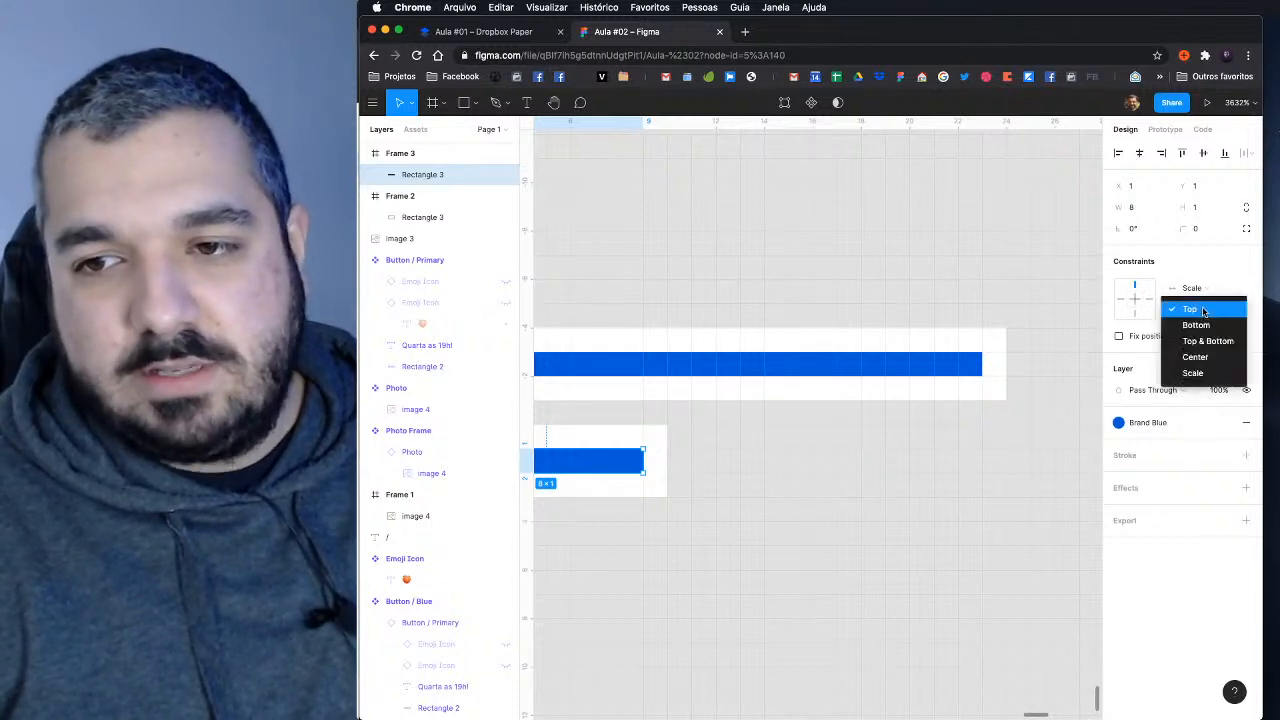
{"action": "left_click", "coordinate": [1195, 352]}
{"action": "key", "text": "super+backslash"}
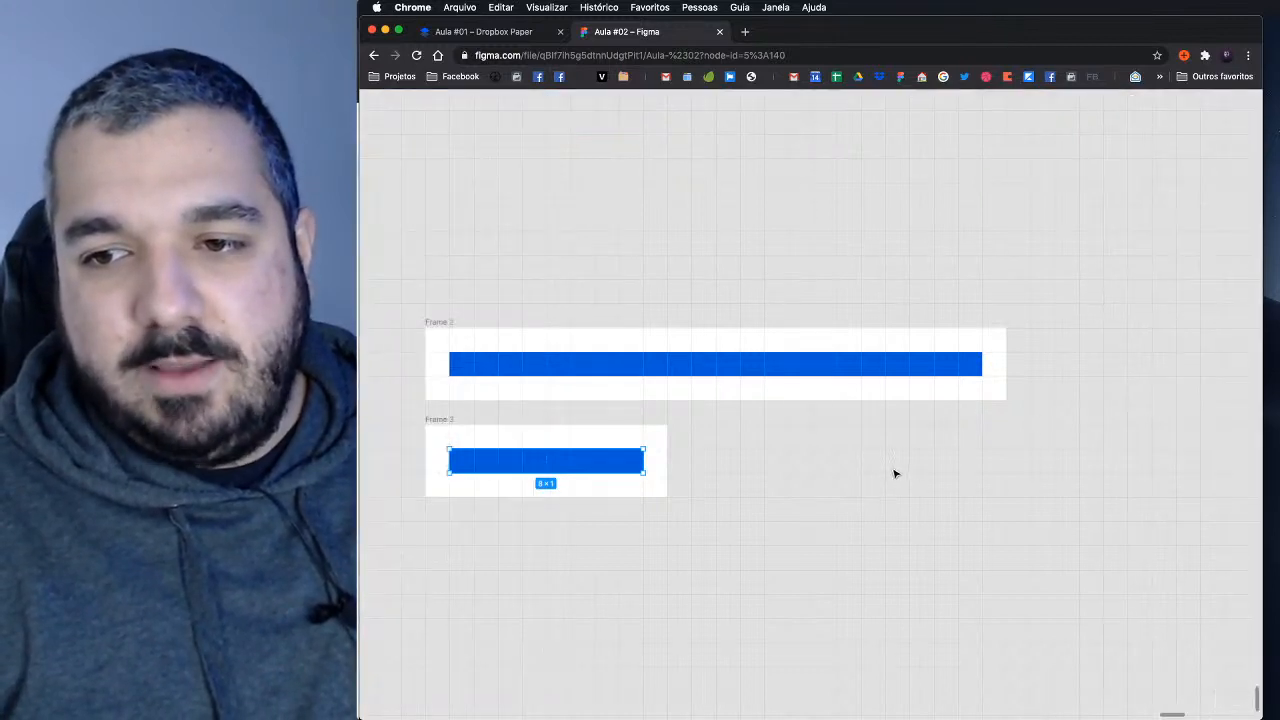
Step: Widen Frame 3 to 24 px, matching the width of Frame 2
{"action": "left_click", "coordinate": [885, 470]}
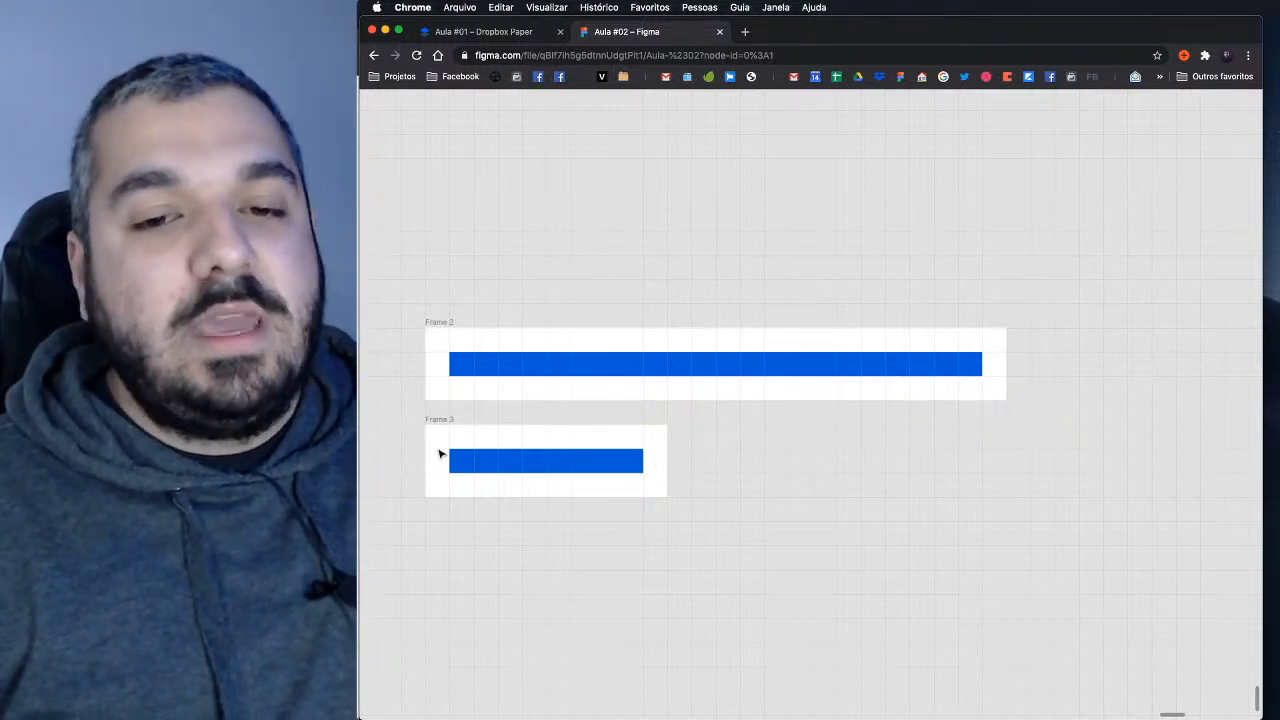
{"action": "left_click", "coordinate": [441, 420]}
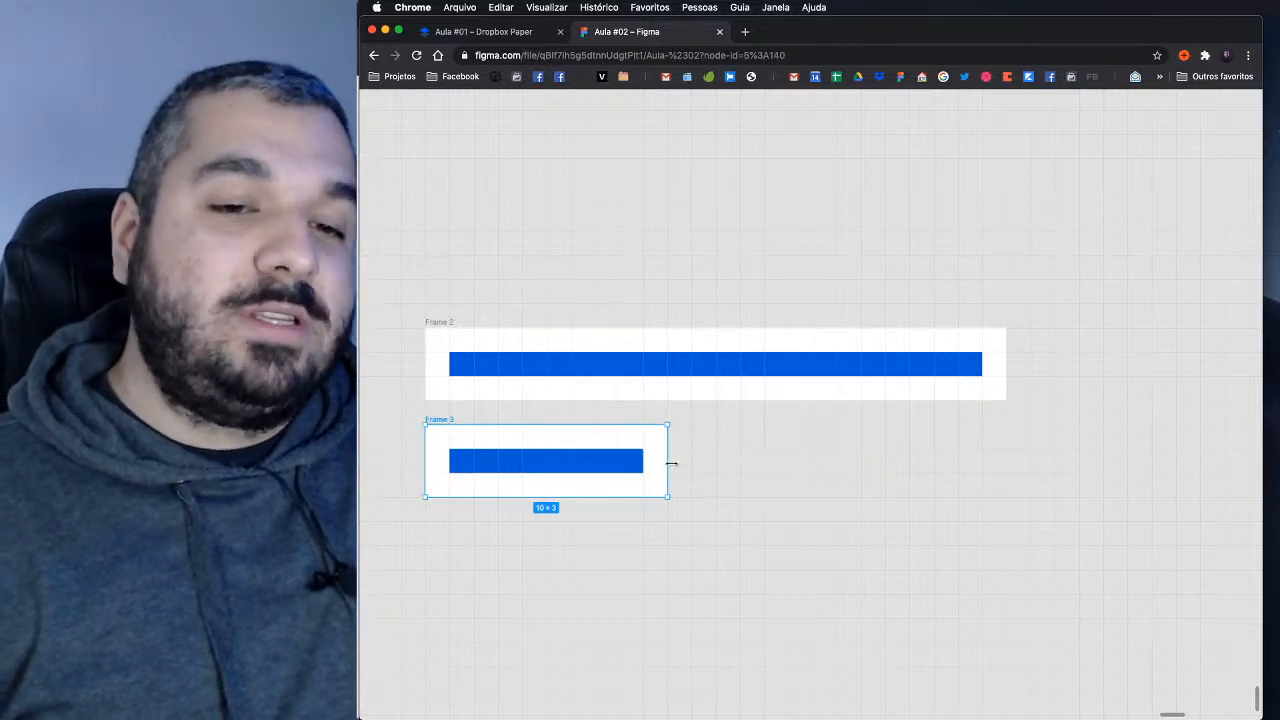
{"action": "left_click_drag", "start_coordinate": [670, 463], "coordinate": [1005, 460]}
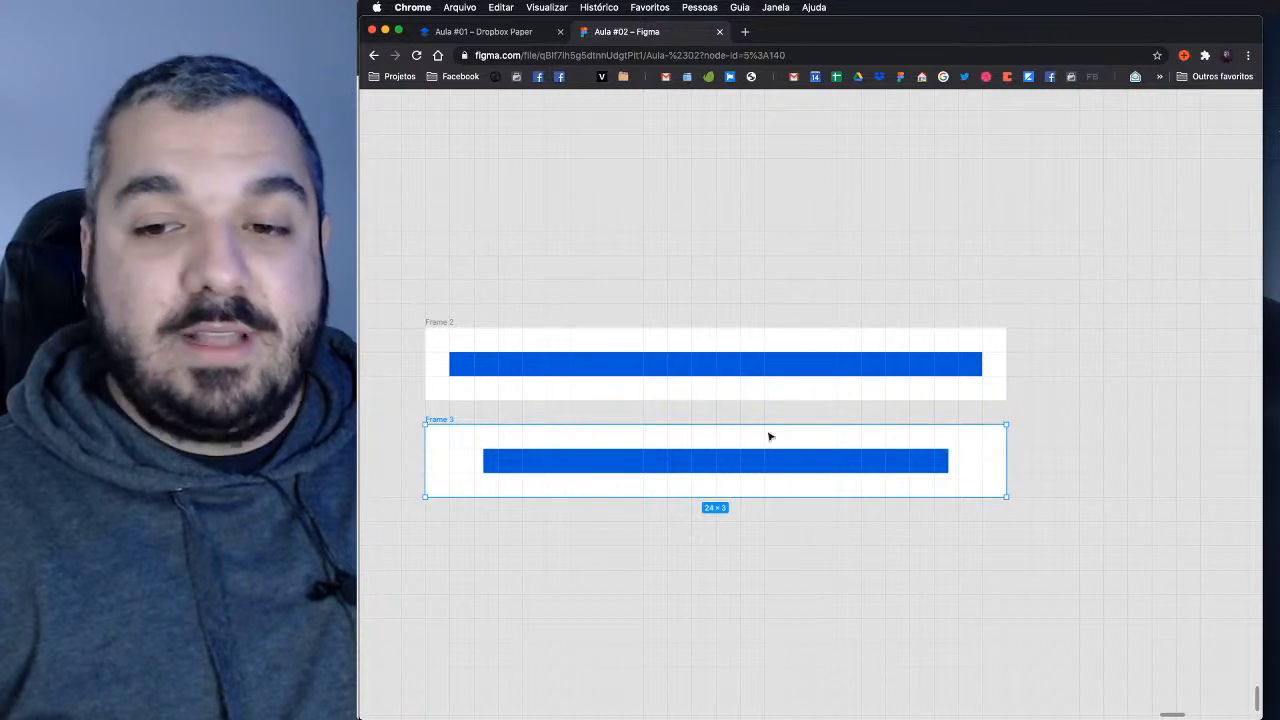
{"action": "key", "text": "super+space"}
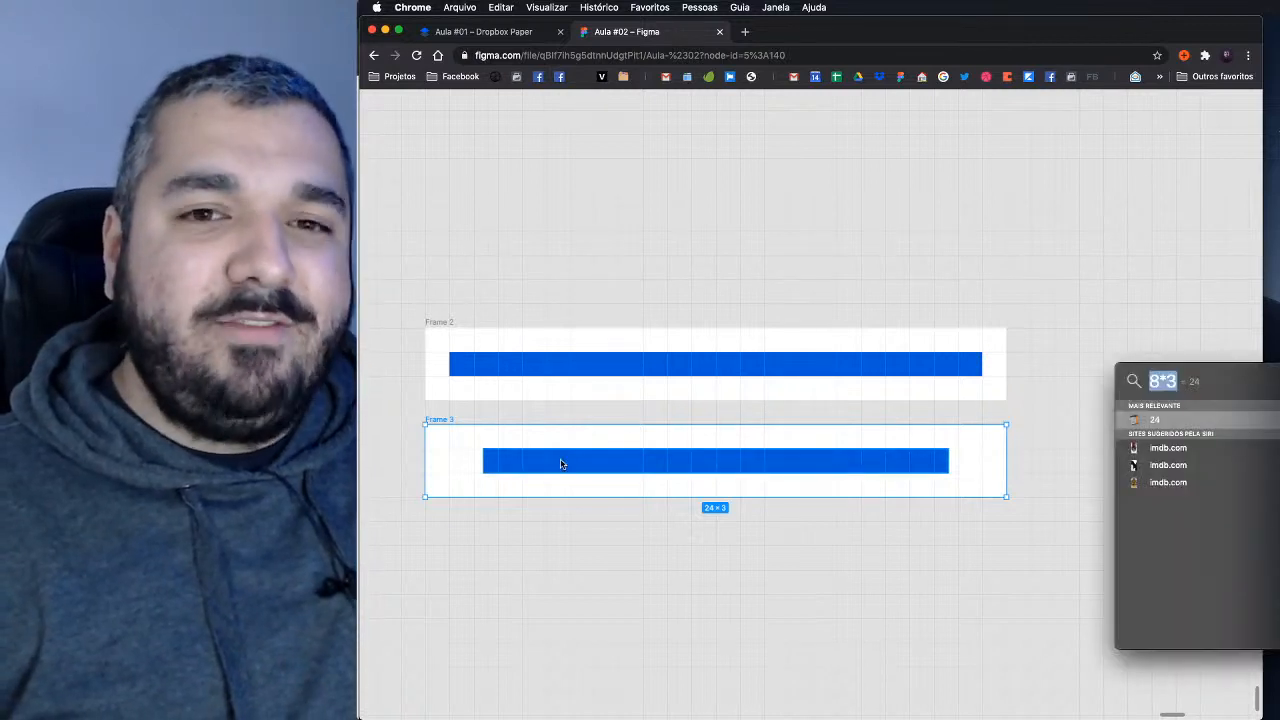
{"action": "key", "text": "Escape"}
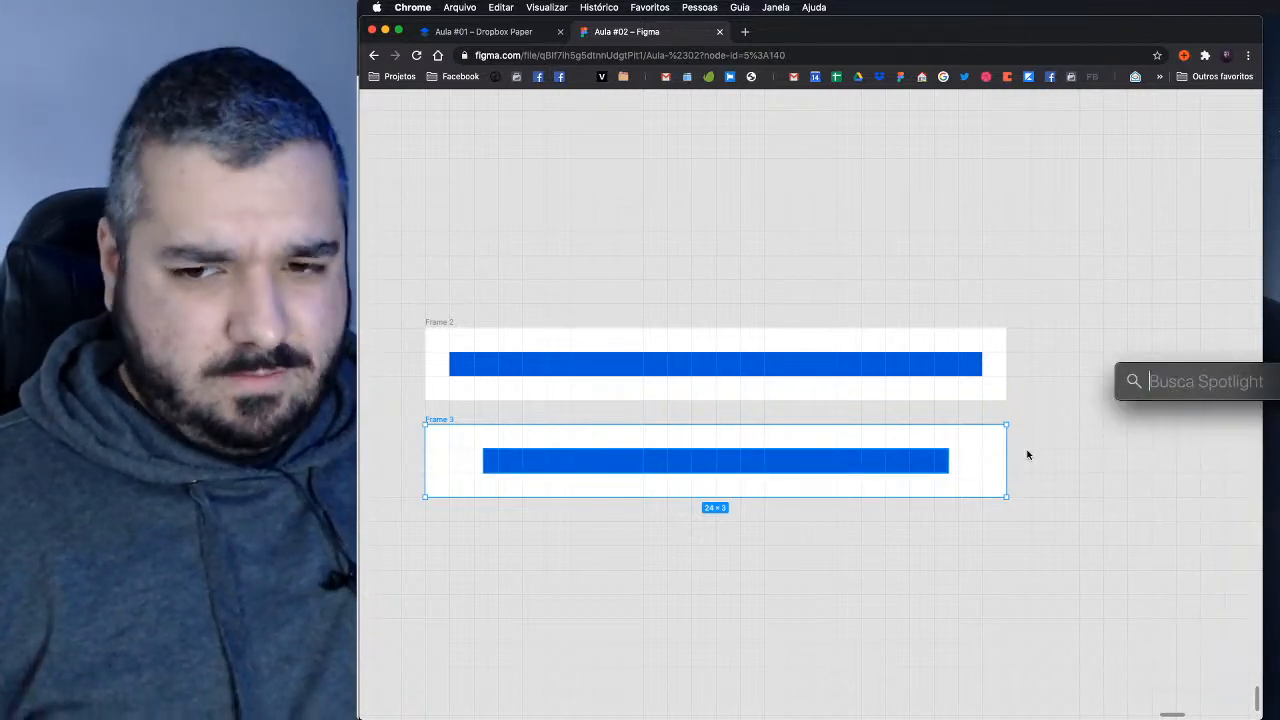
{"action": "key", "text": "Escape"}
Step: Try stretching Frame 3 to a width of 30 px, and undo both of its width changes
{"action": "left_click_drag", "start_coordinate": [1006, 472], "coordinate": [1157, 465]}
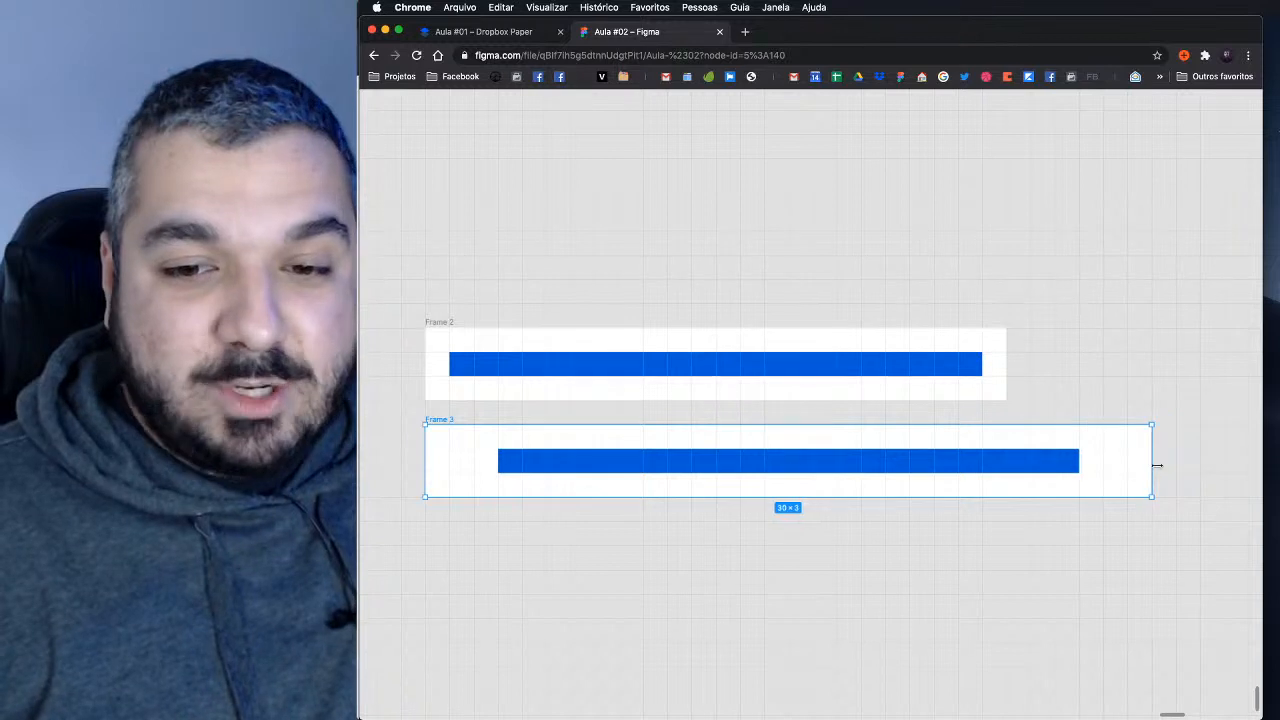
{"action": "key", "text": "super+z"}
{"action": "key", "text": "super+z"}
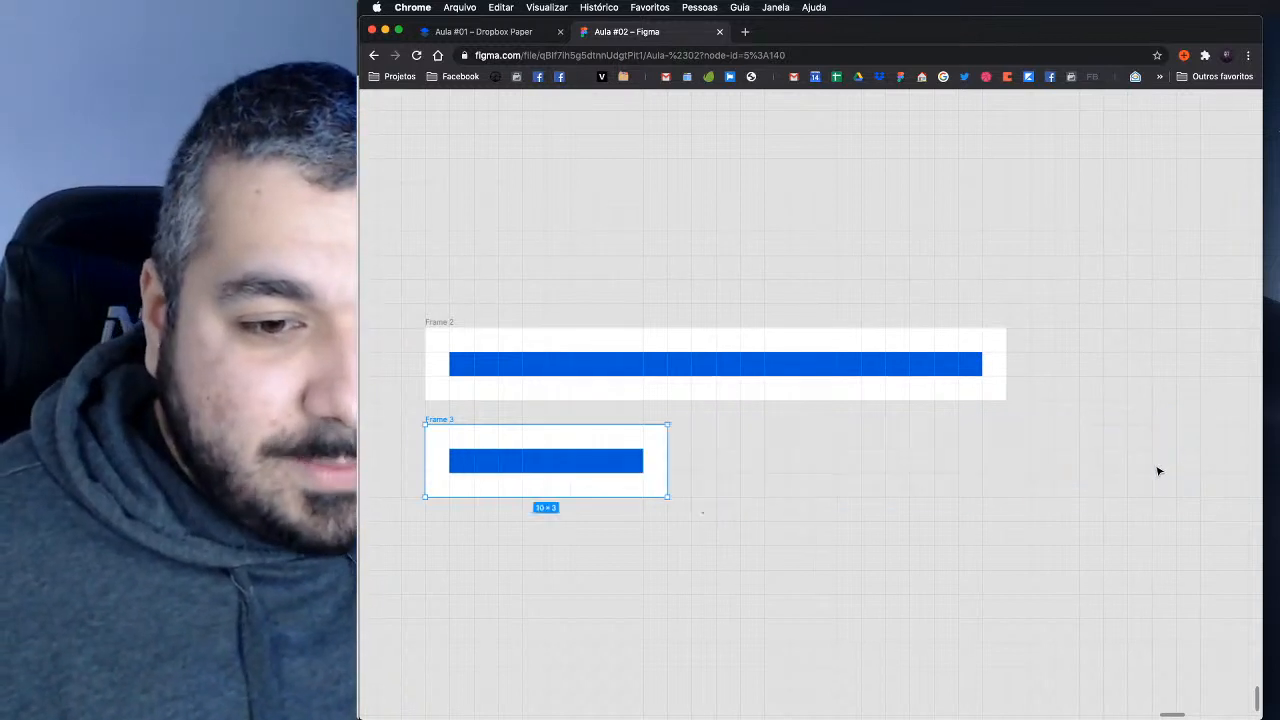
Step: Shrink the rectangle in Frame 3 to 1 × 1 px and narrow the frame around it to 3 × 3 px
{"action": "left_click", "coordinate": [617, 463]}
{"action": "left_click_drag", "start_coordinate": [645, 463], "coordinate": [480, 459]}
{"action": "left_click", "coordinate": [449, 423]}
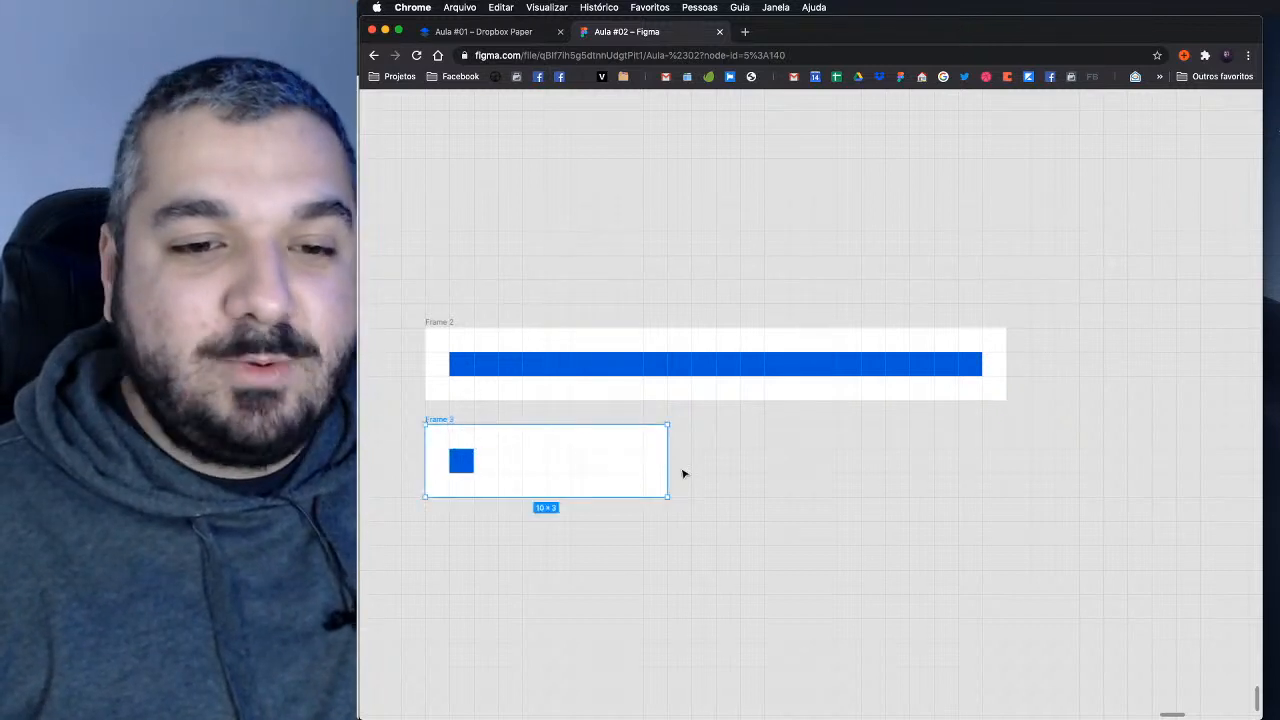
{"action": "left_click_drag", "start_coordinate": [668, 463], "coordinate": [500, 460]}
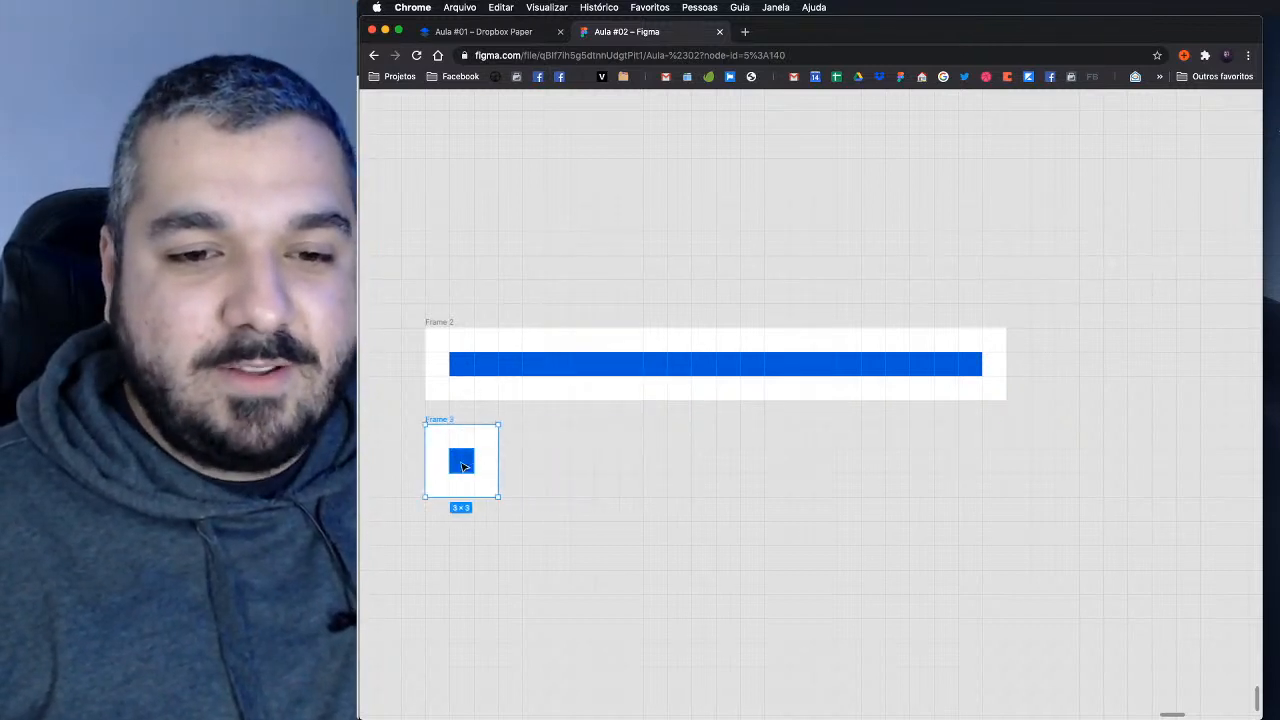
Step: Select the small blue square in Frame 3 and bring up its constraint settings
{"action": "left_click", "coordinate": [462, 462]}
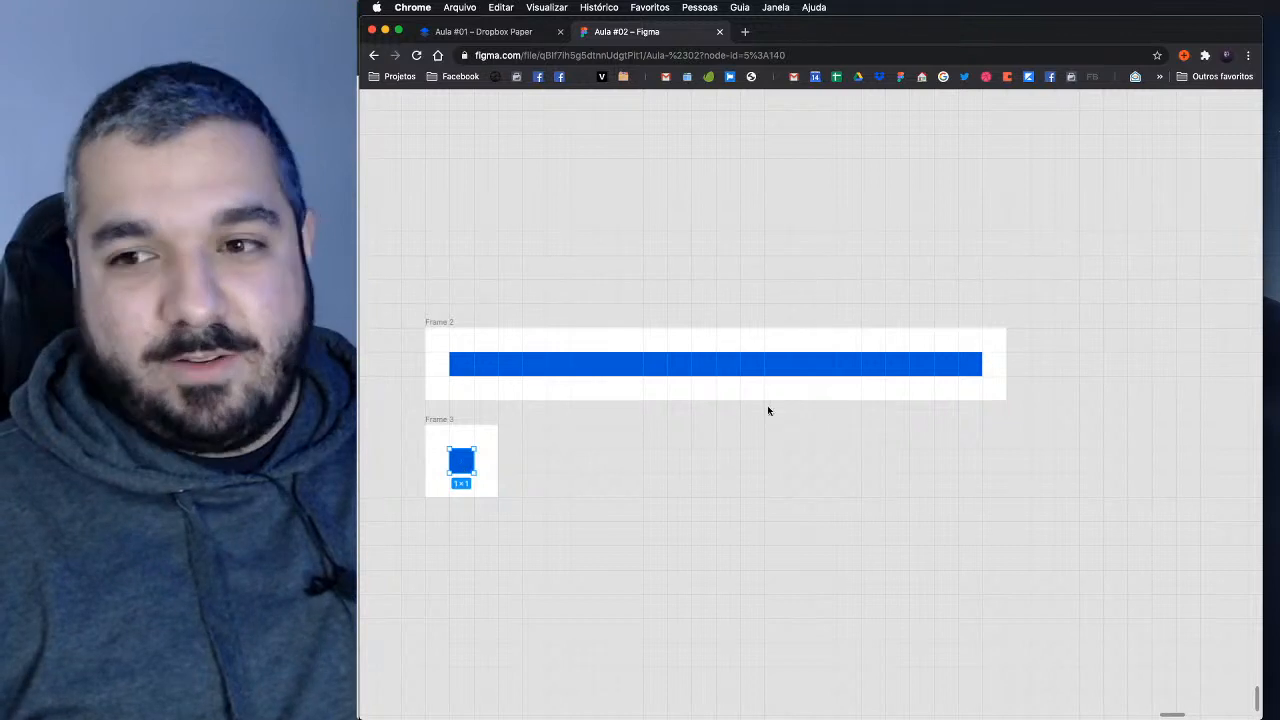
{"action": "key", "text": "super+backslash"}
{"action": "key", "text": "super+backslash"}
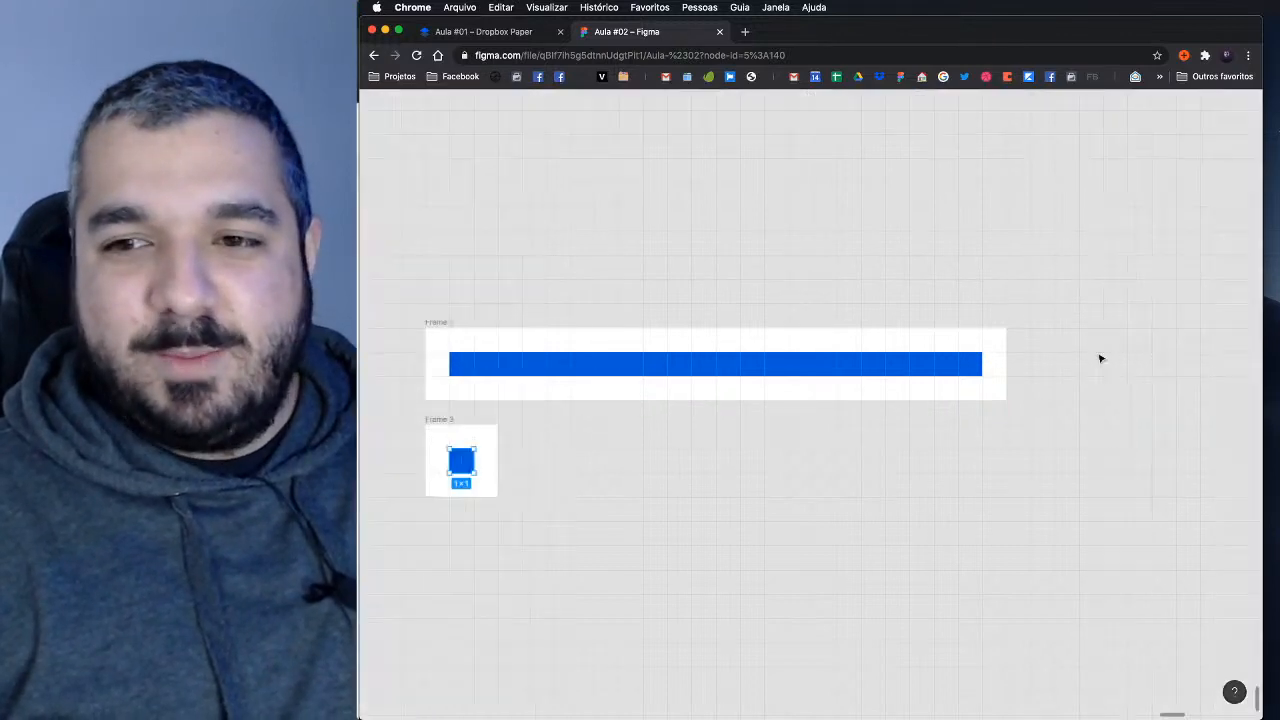
{"action": "key", "text": "super+backslash"}
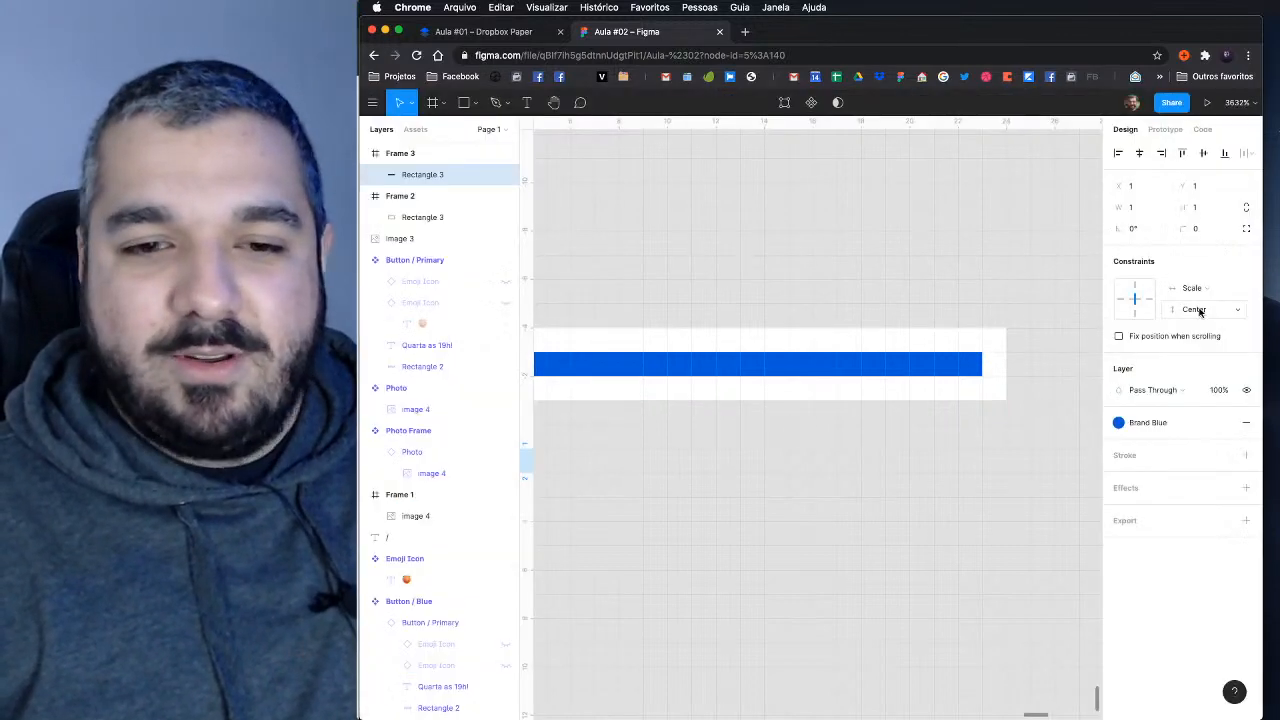
Step: Set the Frame 3 rectangle's vertical constraint to Scale and stretch the frame to 30 px wide to test its behaviour
{"action": "left_click", "coordinate": [1200, 310]}
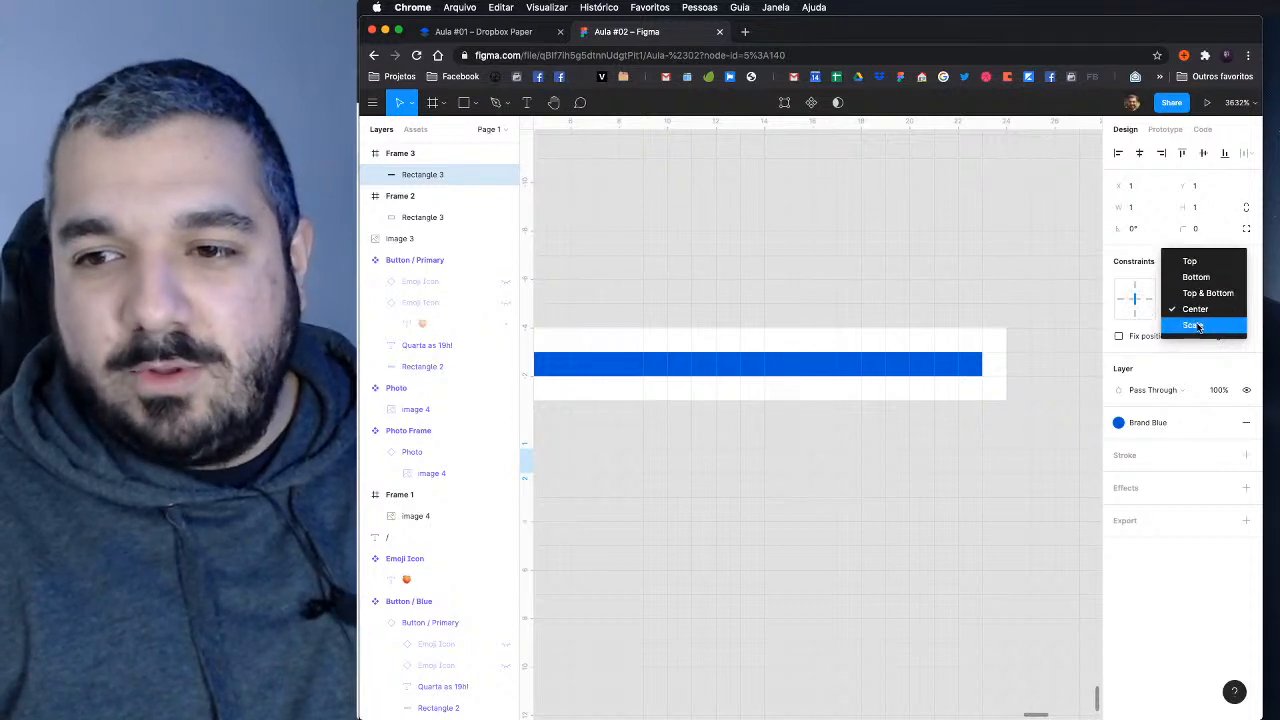
{"action": "left_click", "coordinate": [1194, 325]}
{"action": "key", "text": "super+backslash"}
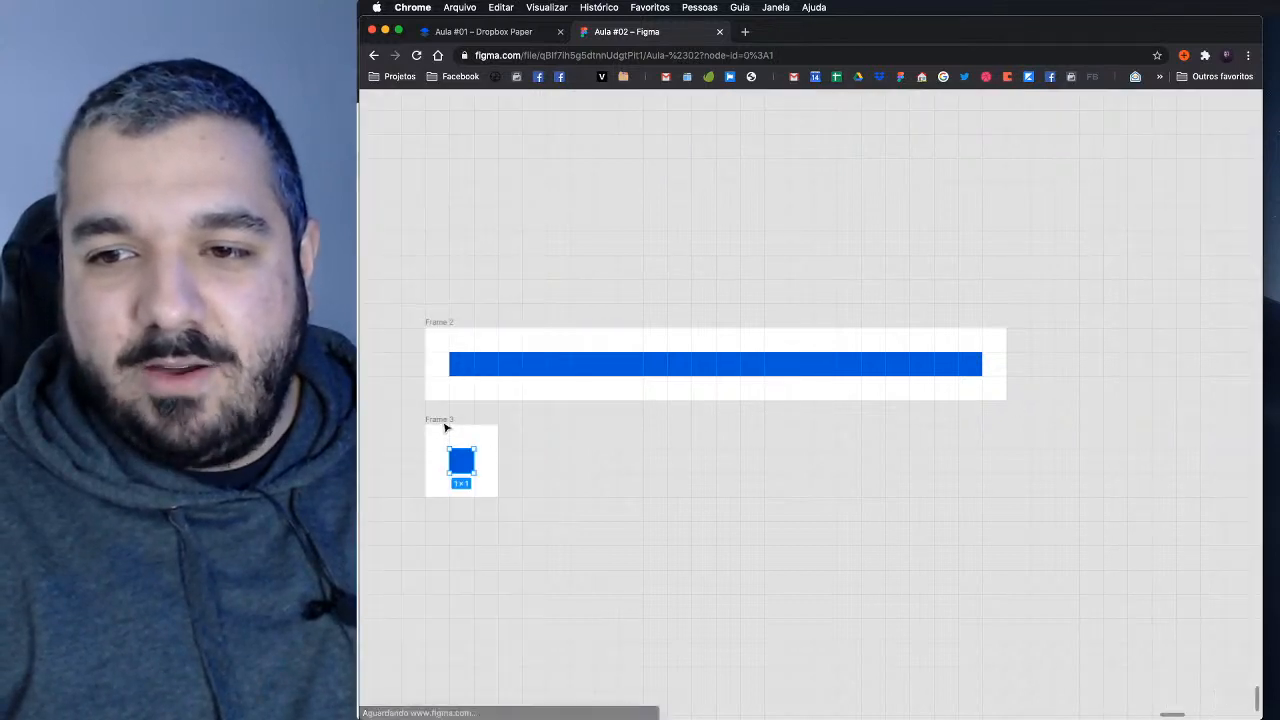
{"action": "left_click", "coordinate": [441, 420]}
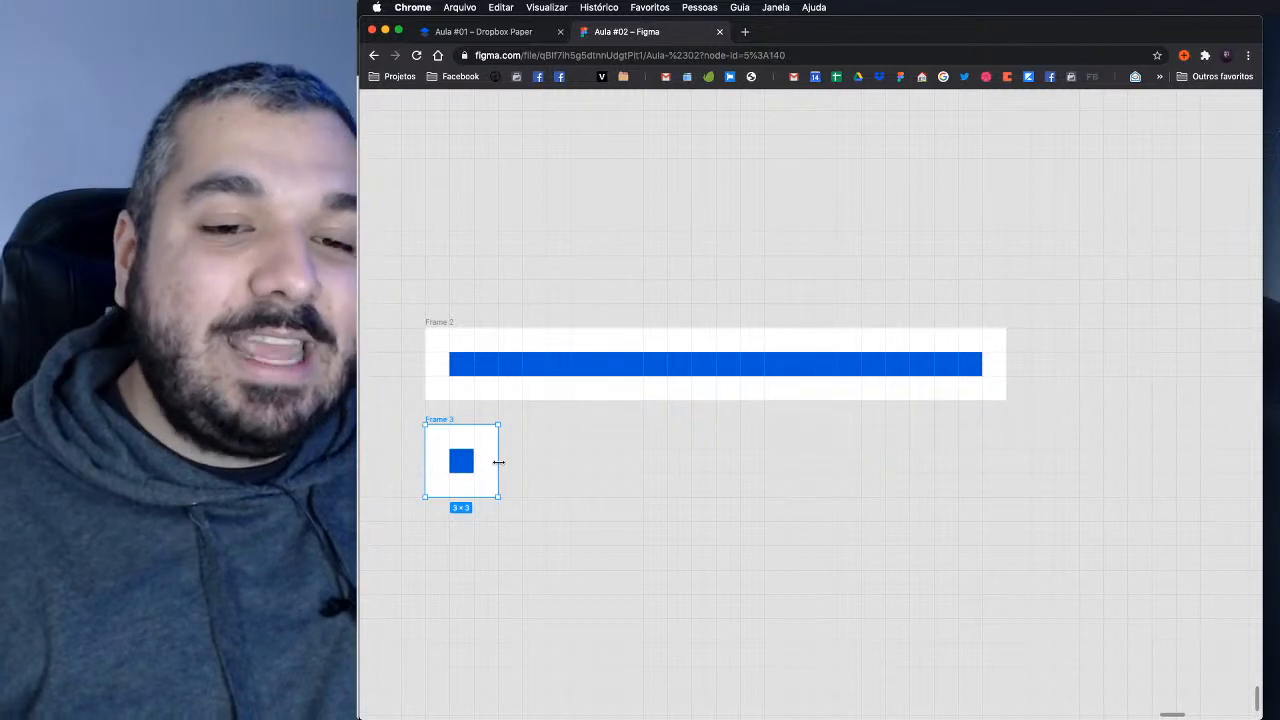
{"action": "left_click_drag", "start_coordinate": [498, 462], "coordinate": [1153, 463]}
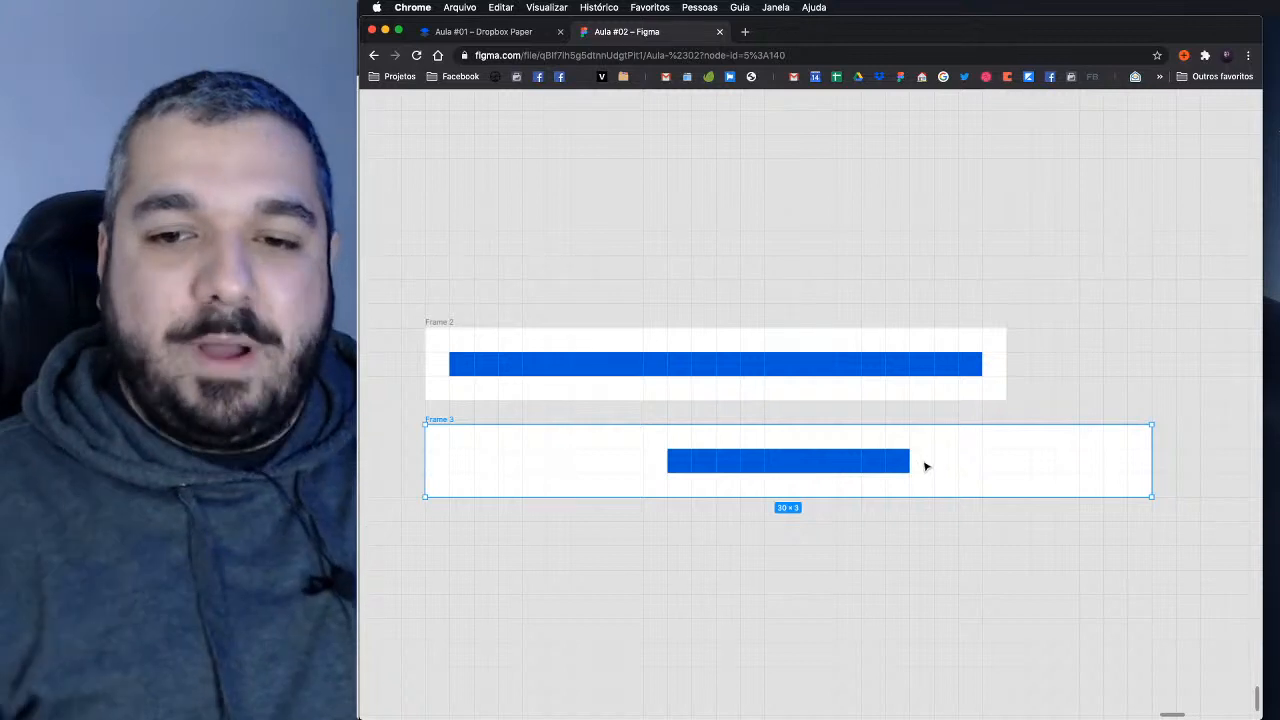
{"action": "left_click", "coordinate": [884, 468]}
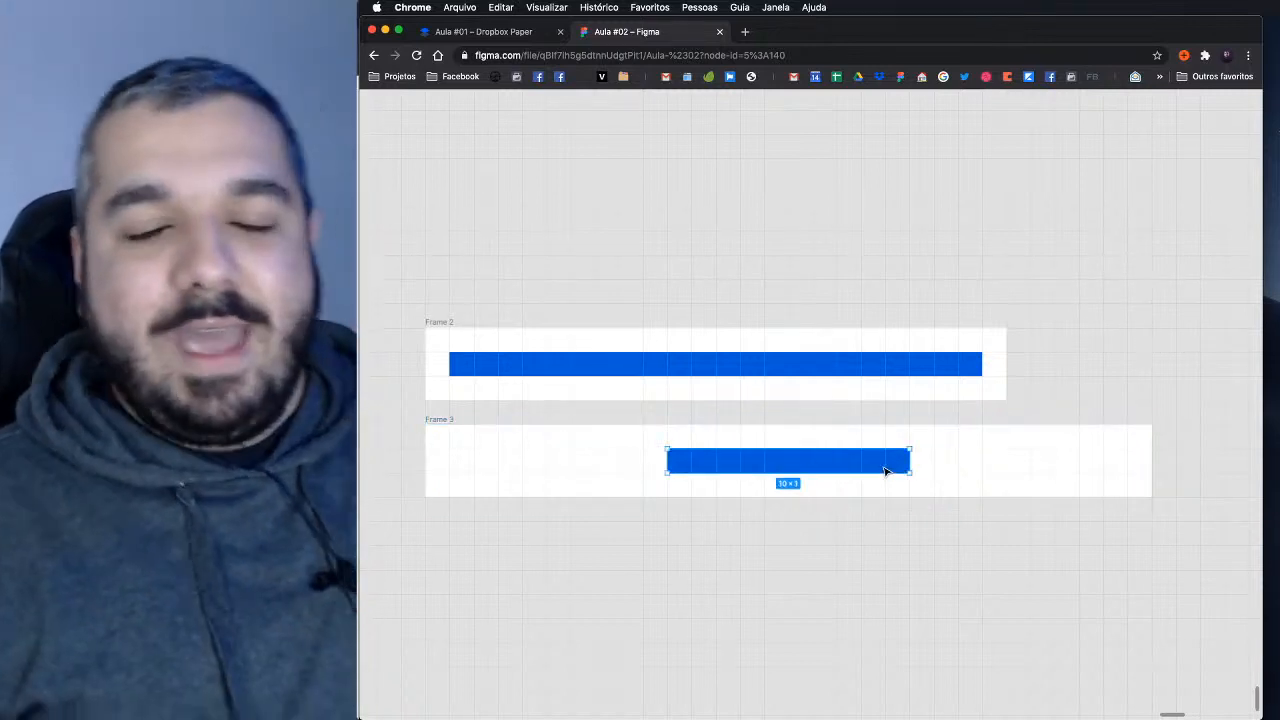
Step: Delete the two test frames, Frame 2 and Frame 3, together with their blue rectangles
{"action": "scroll", "coordinate": [909, 503], "scroll_direction": "down", "scroll_amount": 6}
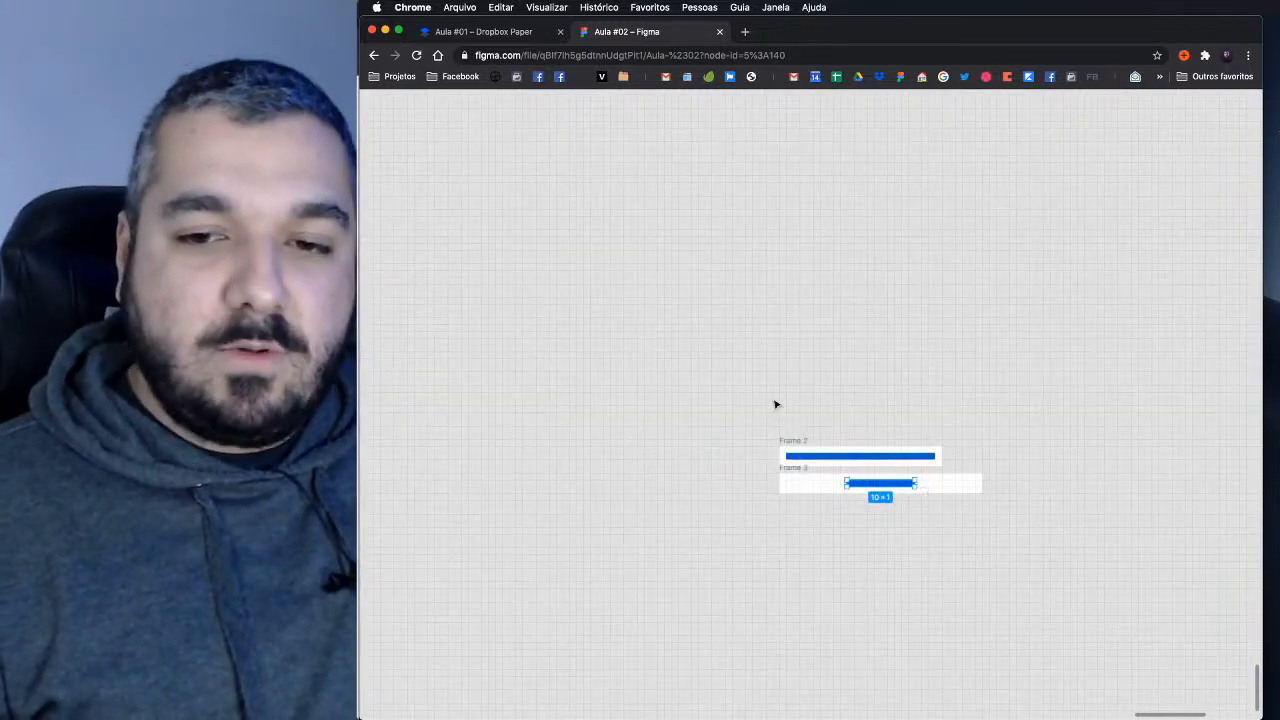
{"action": "left_click_drag", "start_coordinate": [775, 404], "coordinate": [1029, 557]}
{"action": "key", "text": "Delete"}
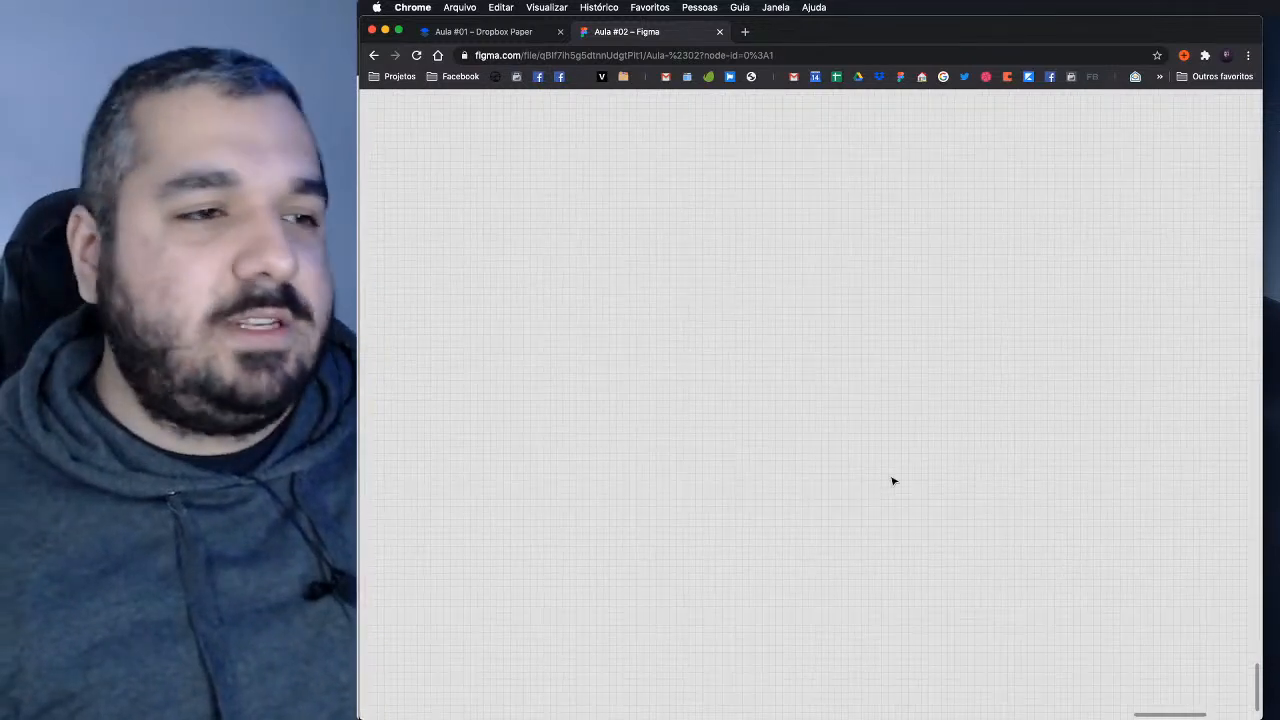
Step: Read the Constraints and Auto layout notes in the Aula #01 Dropbox Paper document and return to the Aula #02 Figma file
{"action": "scroll", "coordinate": [901, 487], "scroll_direction": "down", "scroll_amount": 3}
{"action": "scroll", "coordinate": [901, 487], "scroll_direction": "down", "scroll_amount": 2}
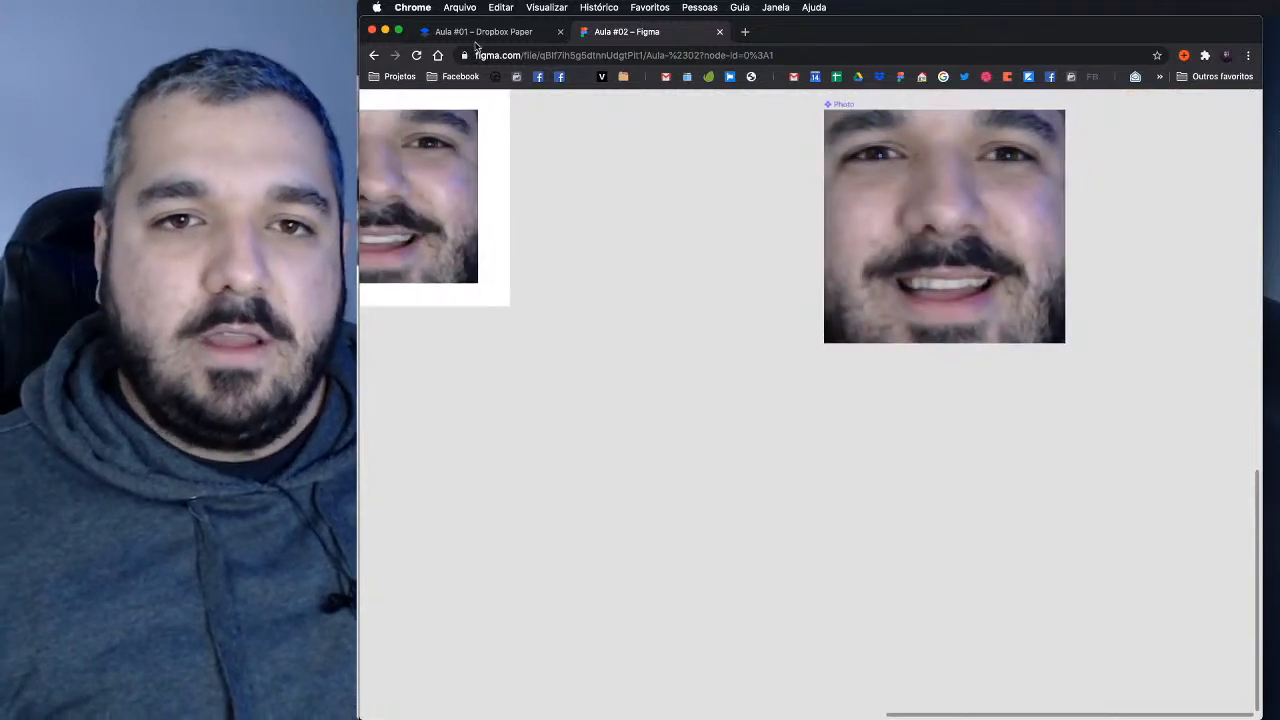
{"action": "left_click", "coordinate": [476, 32]}
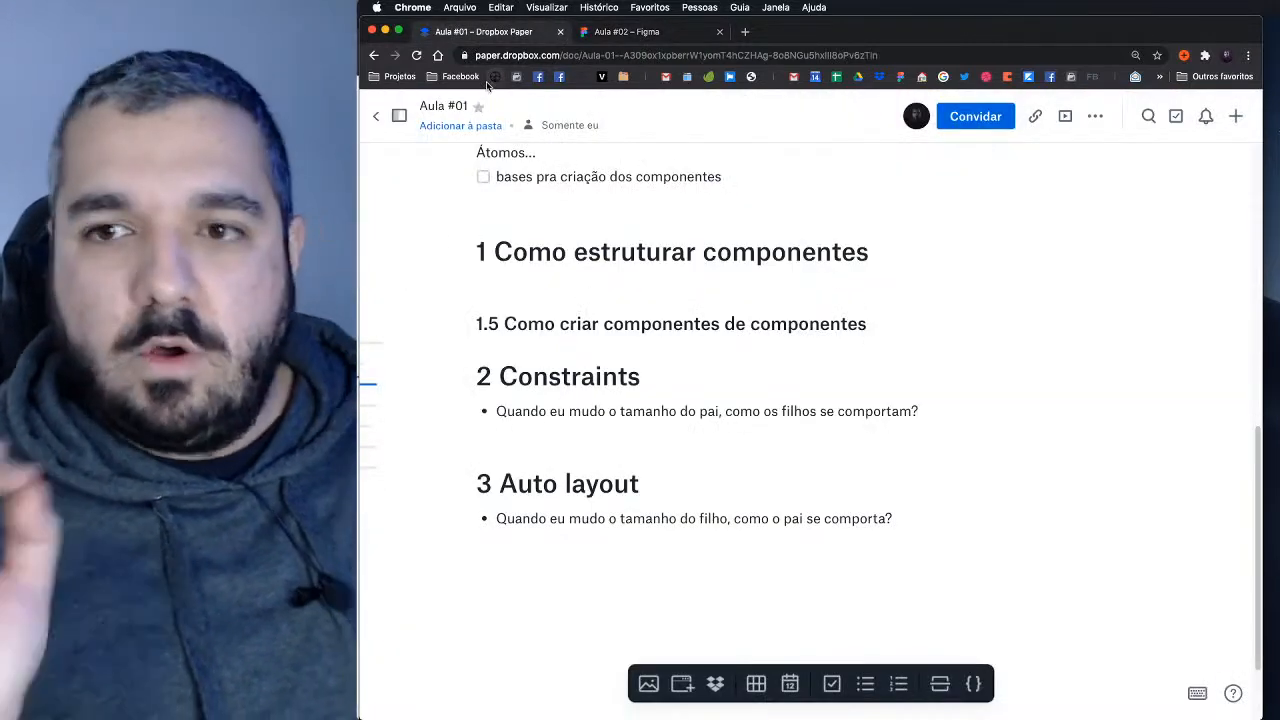
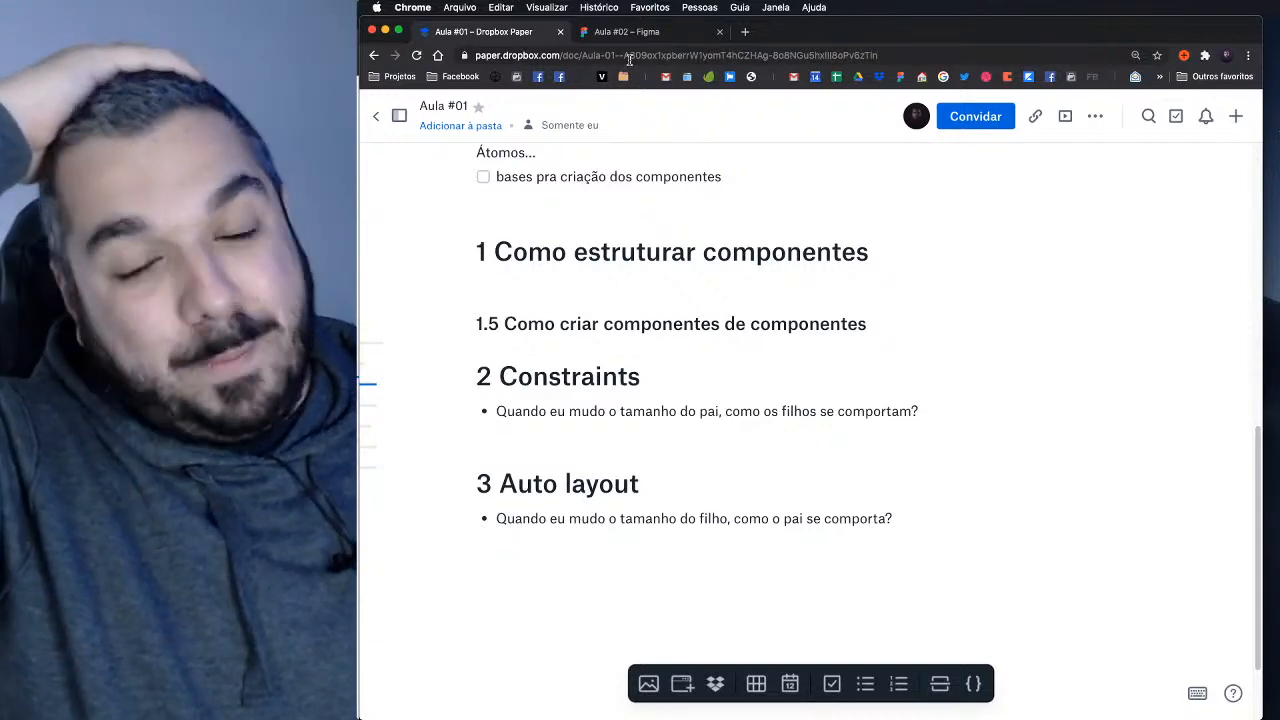
{"action": "left_click", "coordinate": [636, 32]}
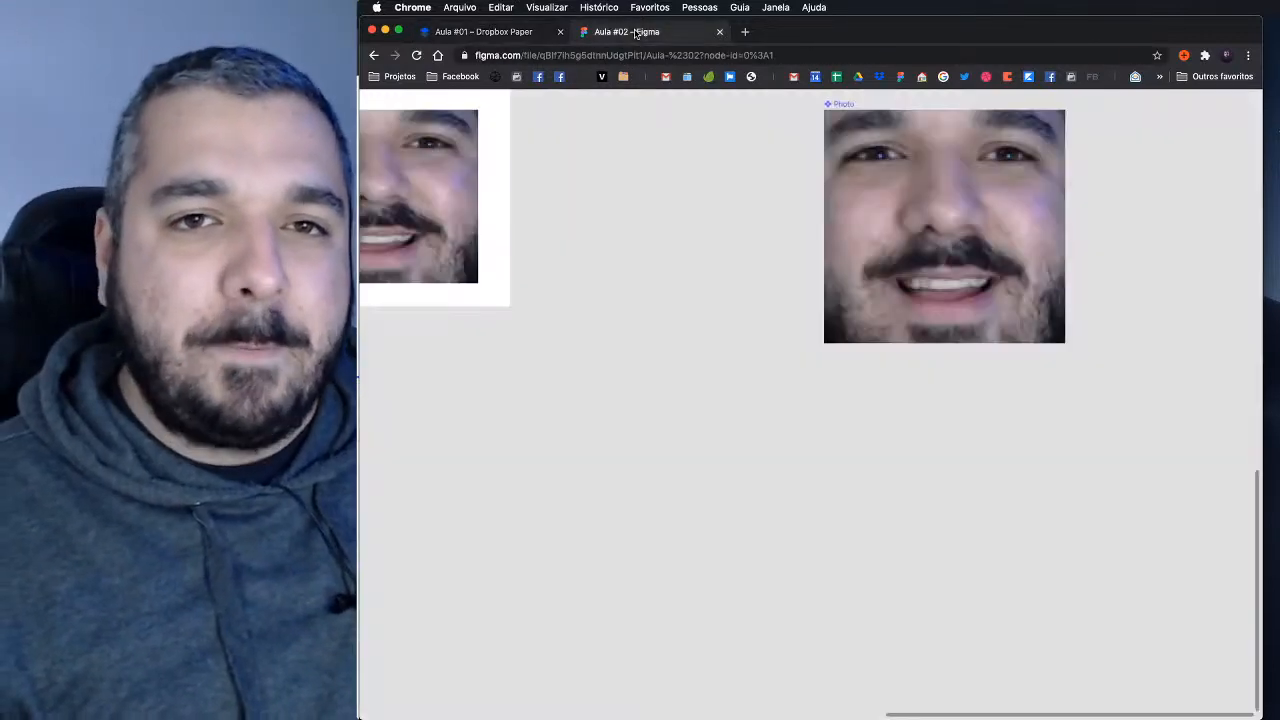
{"action": "scroll", "coordinate": [695, 369], "scroll_direction": "down", "scroll_amount": 5}
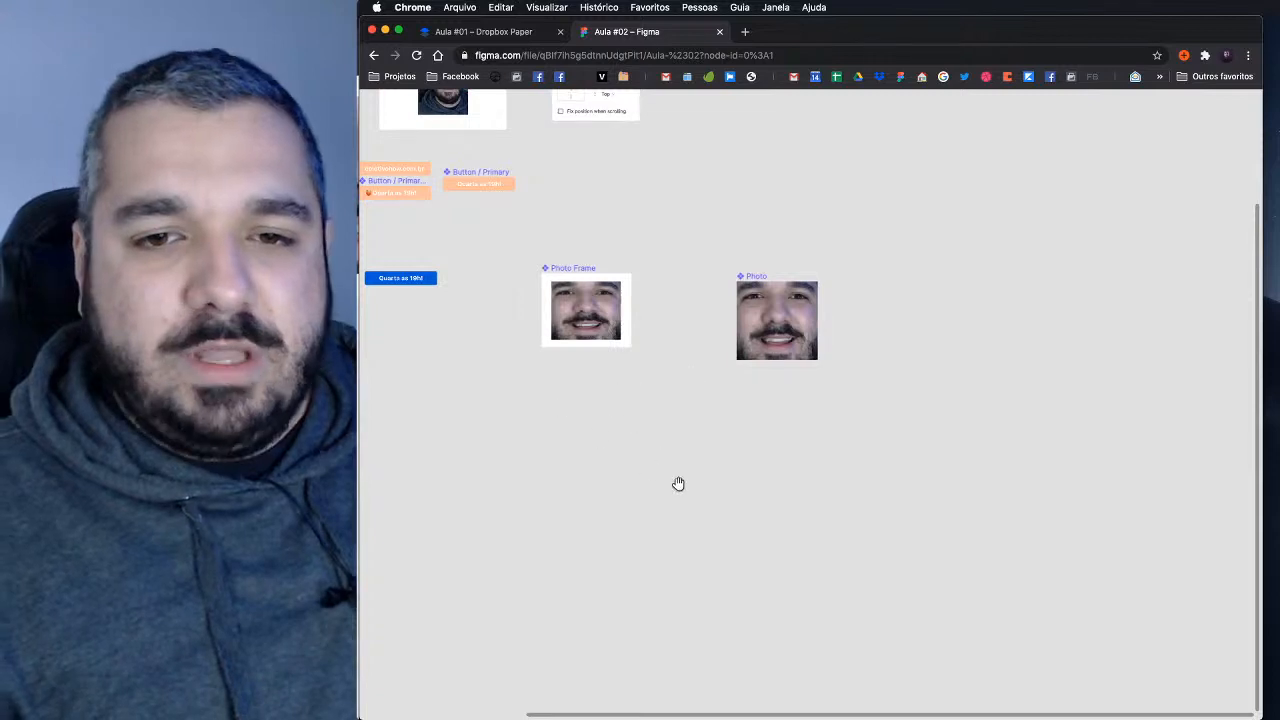
{"action": "scroll", "coordinate": [740, 515], "scroll_direction": "up", "scroll_amount": 3}
{"action": "scroll", "coordinate": [740, 515], "scroll_direction": "left", "scroll_amount": 5}
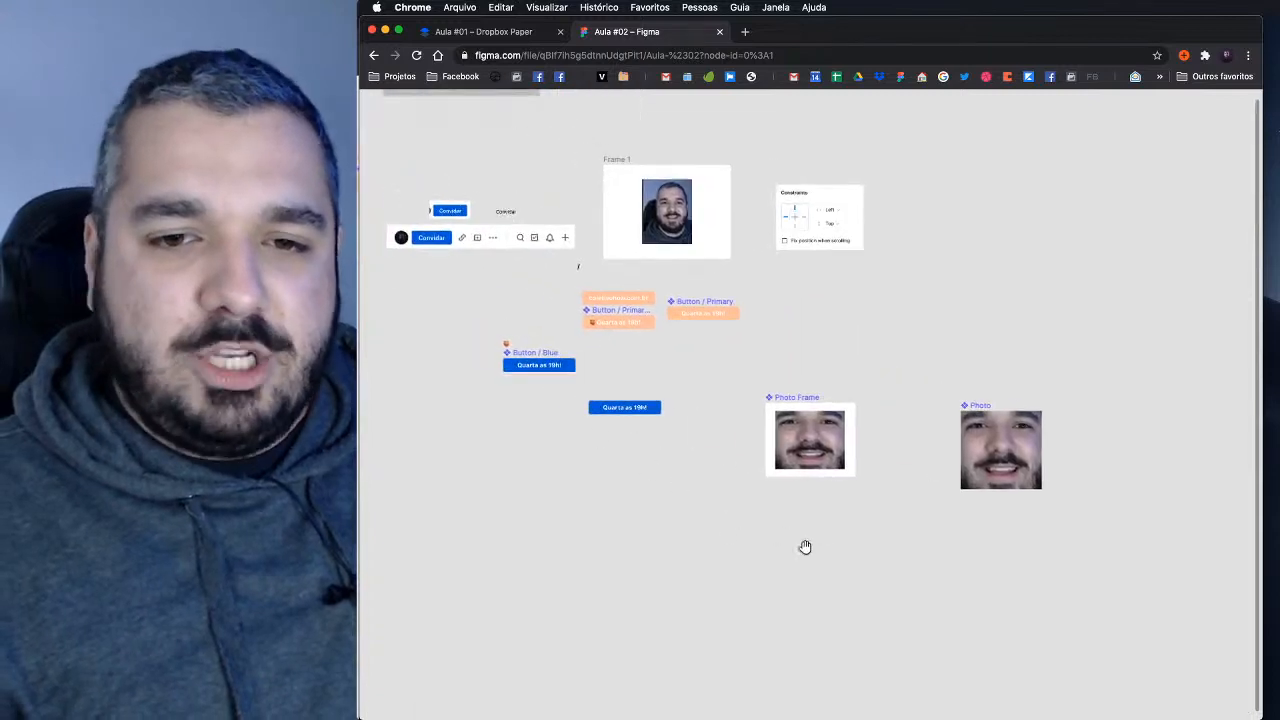
{"action": "left_click", "coordinate": [480, 31]}
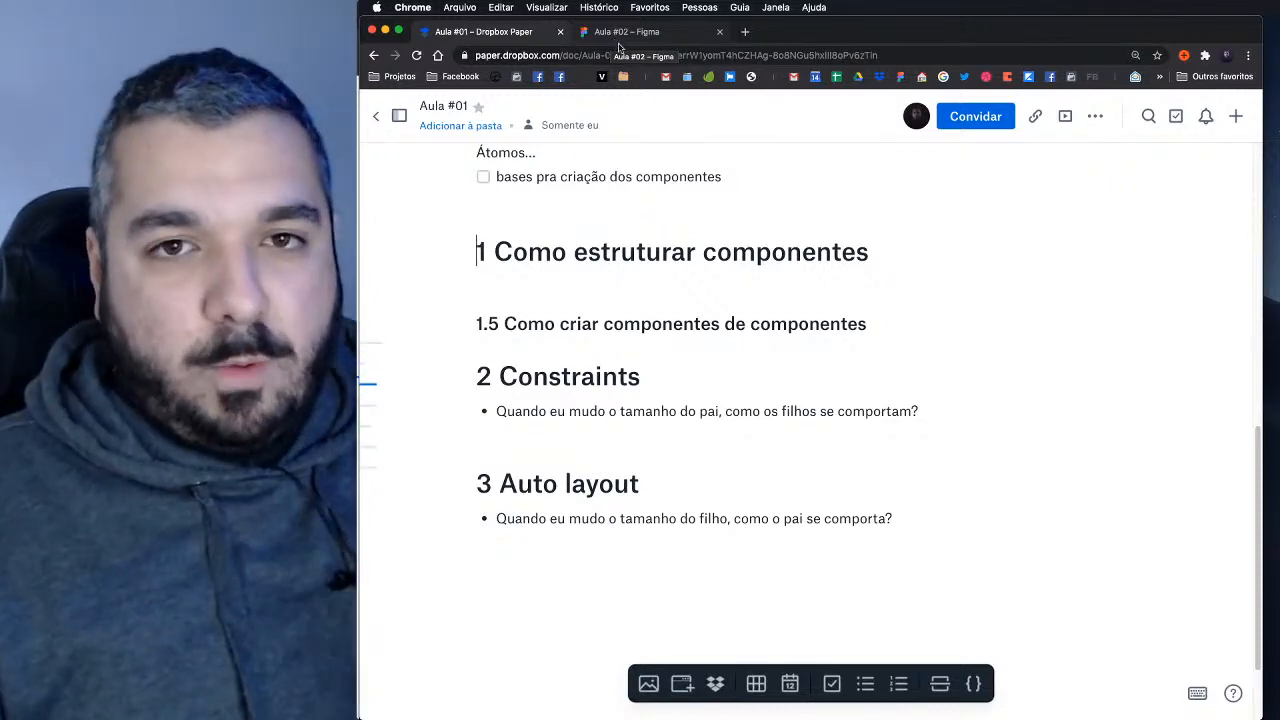
{"action": "left_click", "coordinate": [620, 34]}
Step: Place a copy of the Button / Blue component just below the Photo Frame, centred under it
{"action": "scroll", "coordinate": [784, 384], "scroll_direction": "down", "scroll_amount": 2}
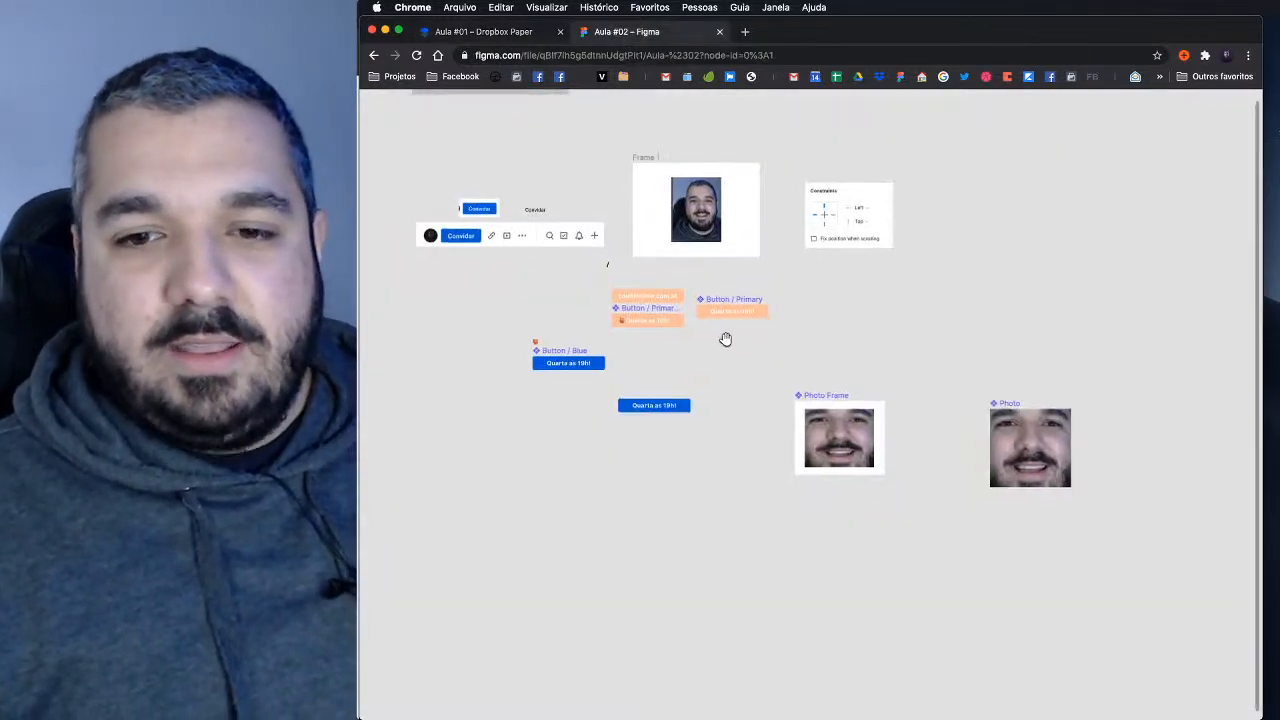
{"action": "scroll", "coordinate": [740, 346], "scroll_direction": "left", "scroll_amount": 3}
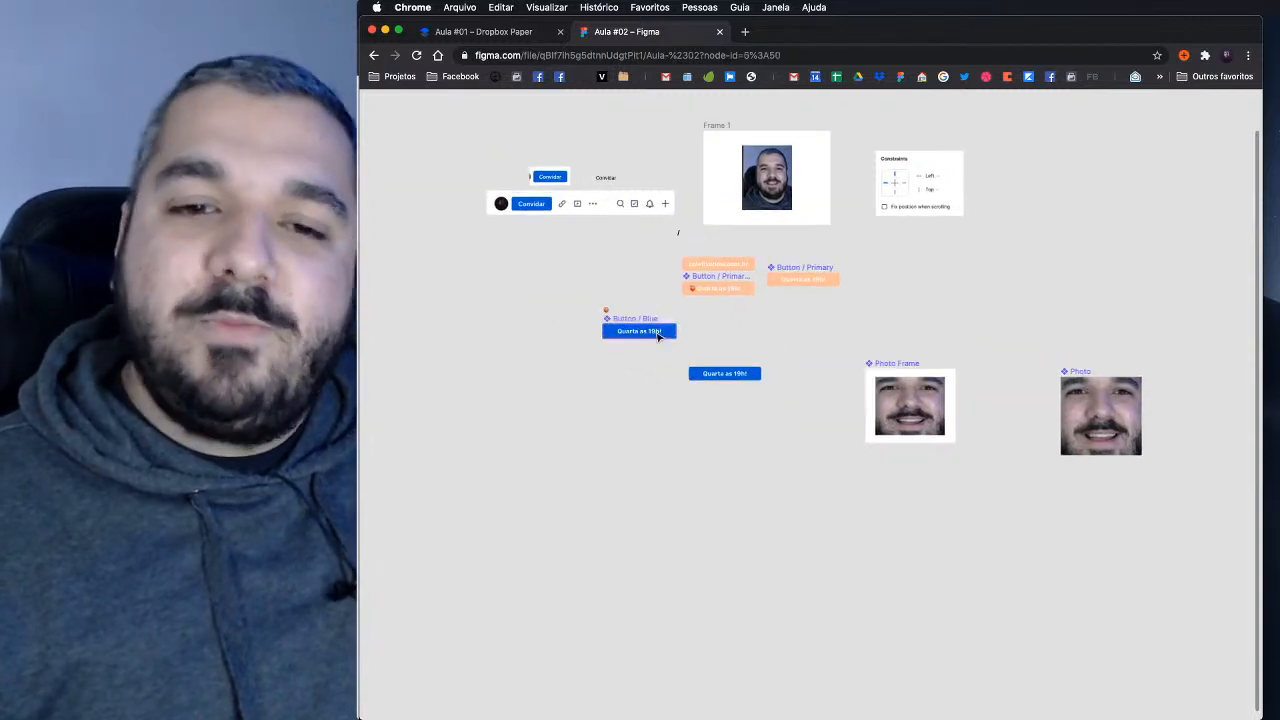
{"action": "left_click", "coordinate": [660, 333]}
{"action": "left_click_drag", "start_coordinate": [658, 335], "coordinate": [921, 452]}
{"action": "scroll", "coordinate": [918, 457], "scroll_direction": "up", "scroll_amount": 8}
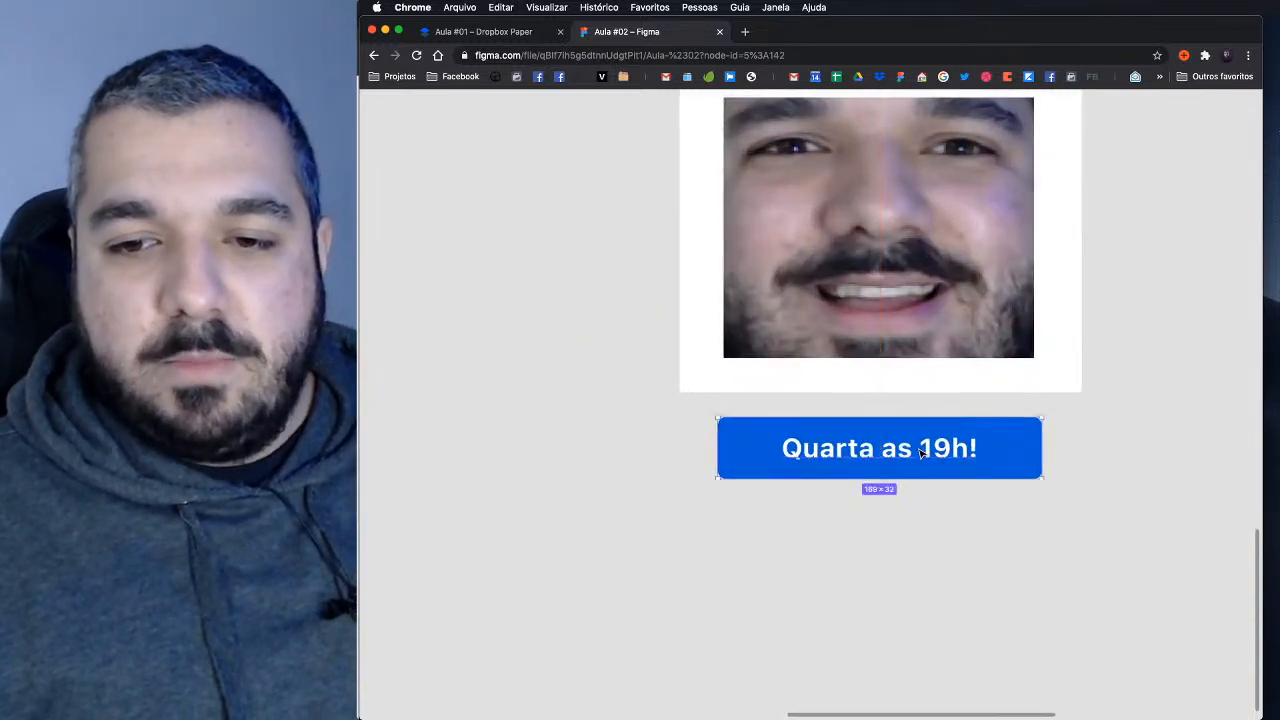
Step: Draw a tall portrait frame enclosing the Photo Frame and the blue button copy
{"action": "scroll", "coordinate": [921, 452], "scroll_direction": "down", "scroll_amount": 10}
{"action": "scroll", "coordinate": [909, 446], "scroll_direction": "up", "scroll_amount": 4}
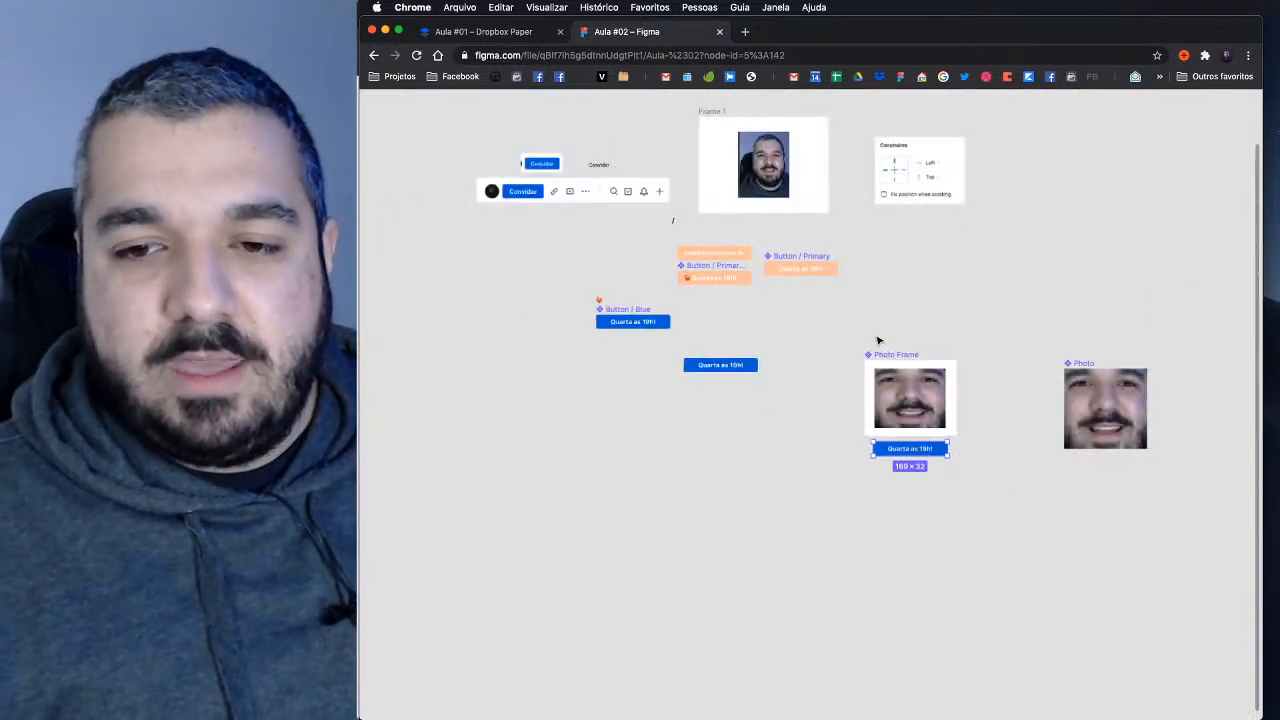
{"action": "left_click_drag", "start_coordinate": [843, 314], "coordinate": [970, 531]}
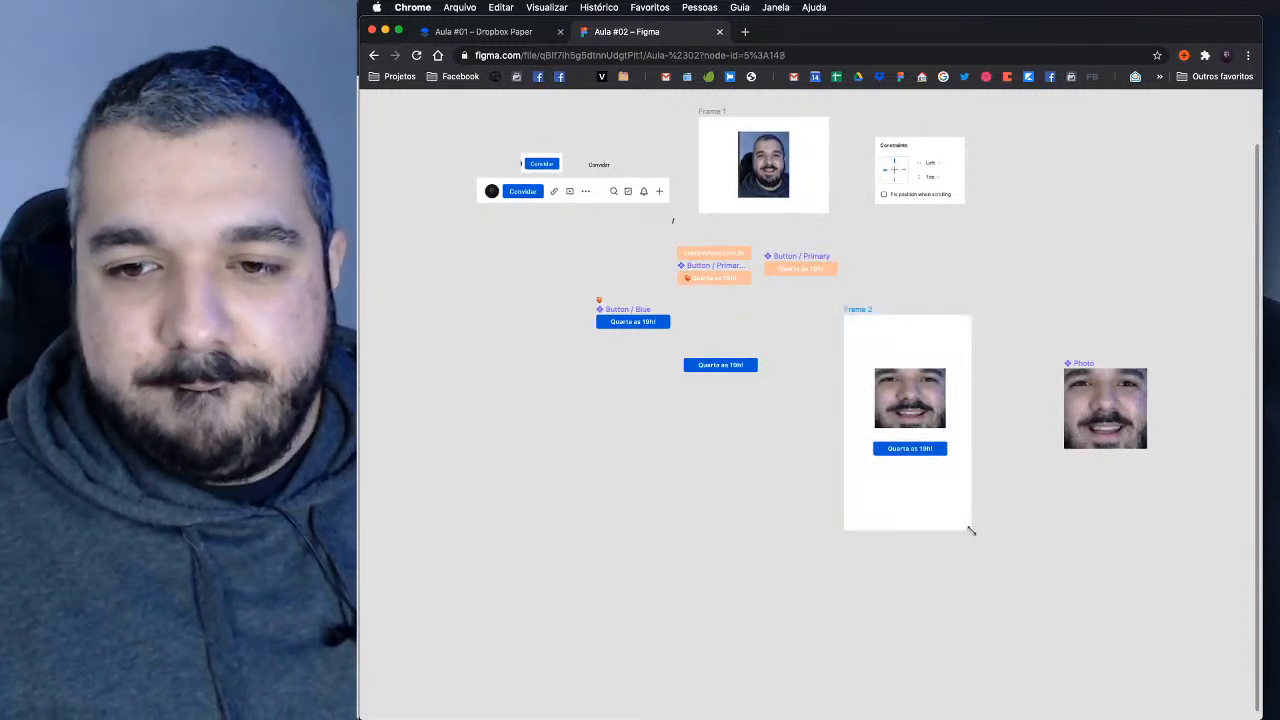
{"action": "scroll", "coordinate": [967, 496], "scroll_direction": "up", "scroll_amount": 2}
{"action": "scroll", "coordinate": [967, 496], "scroll_direction": "up", "scroll_amount": 2}
Step: Centre the Photo Frame and the blue button horizontally within Frame 2, aligning each separately
{"action": "left_click", "coordinate": [915, 433]}
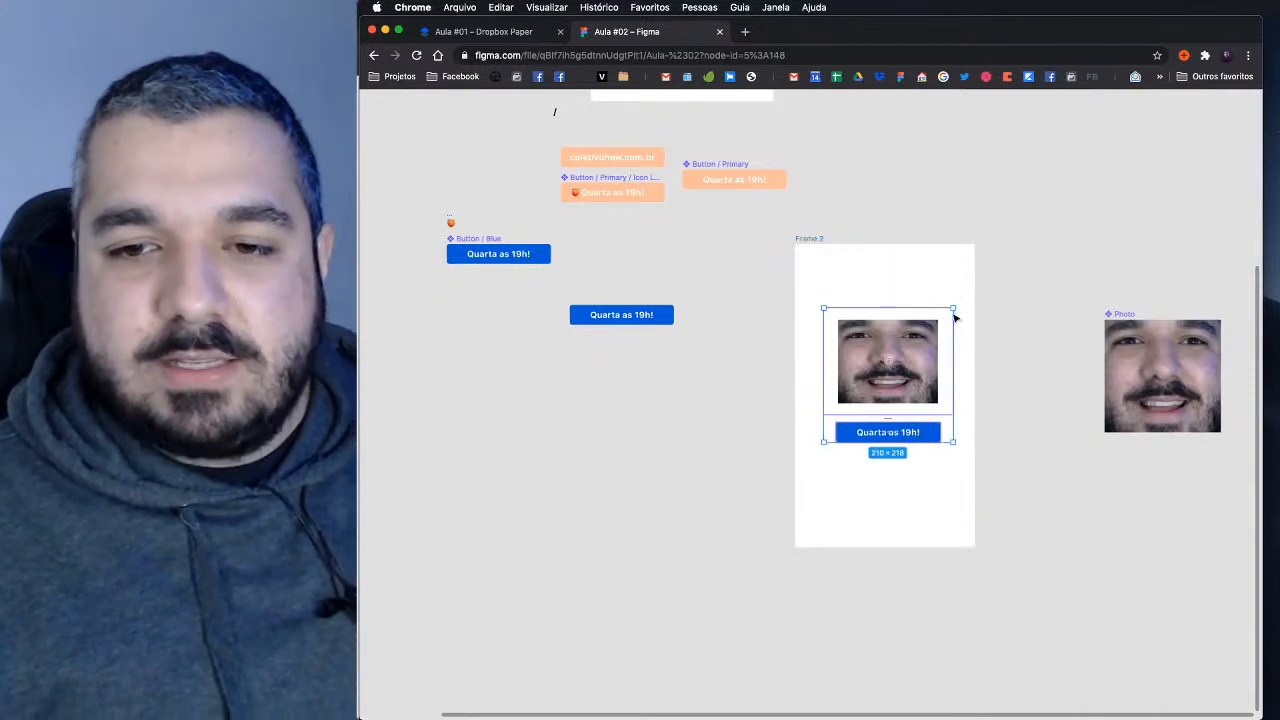
{"action": "key", "text": "super+backslash"}
{"action": "left_click", "coordinate": [1034, 248]}
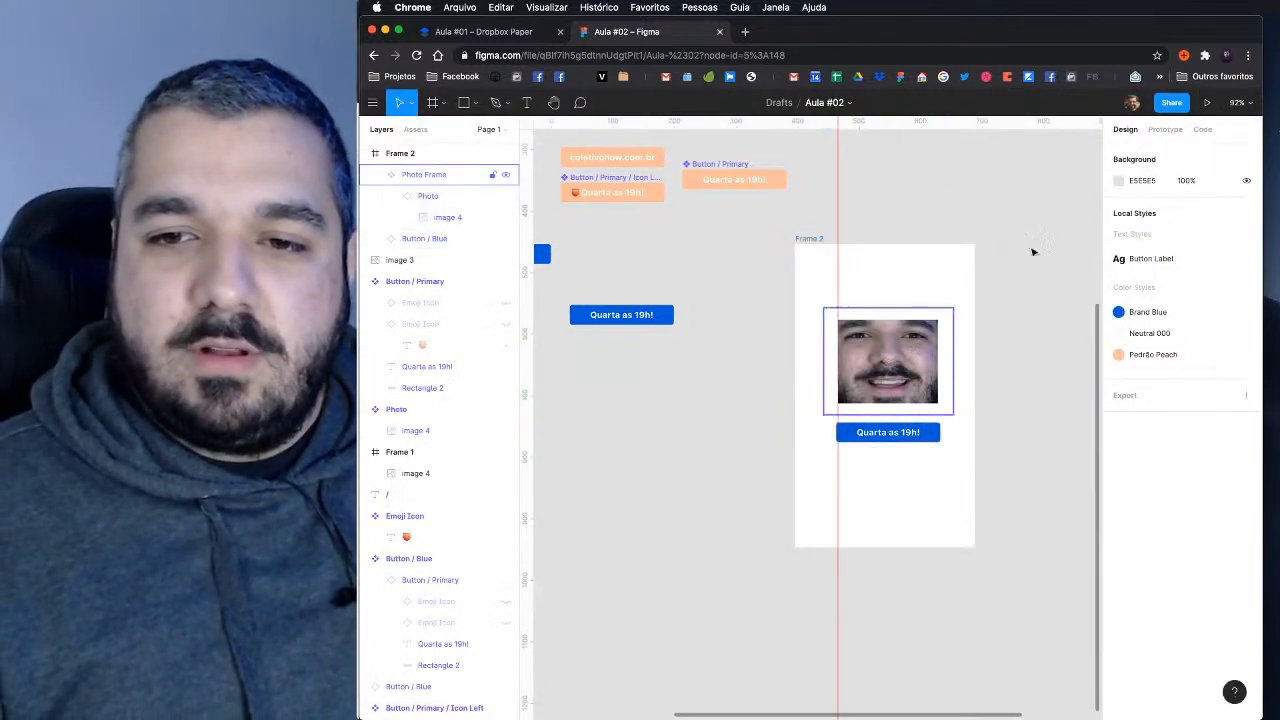
{"action": "left_click", "coordinate": [940, 340]}
{"action": "left_click", "coordinate": [1139, 157]}
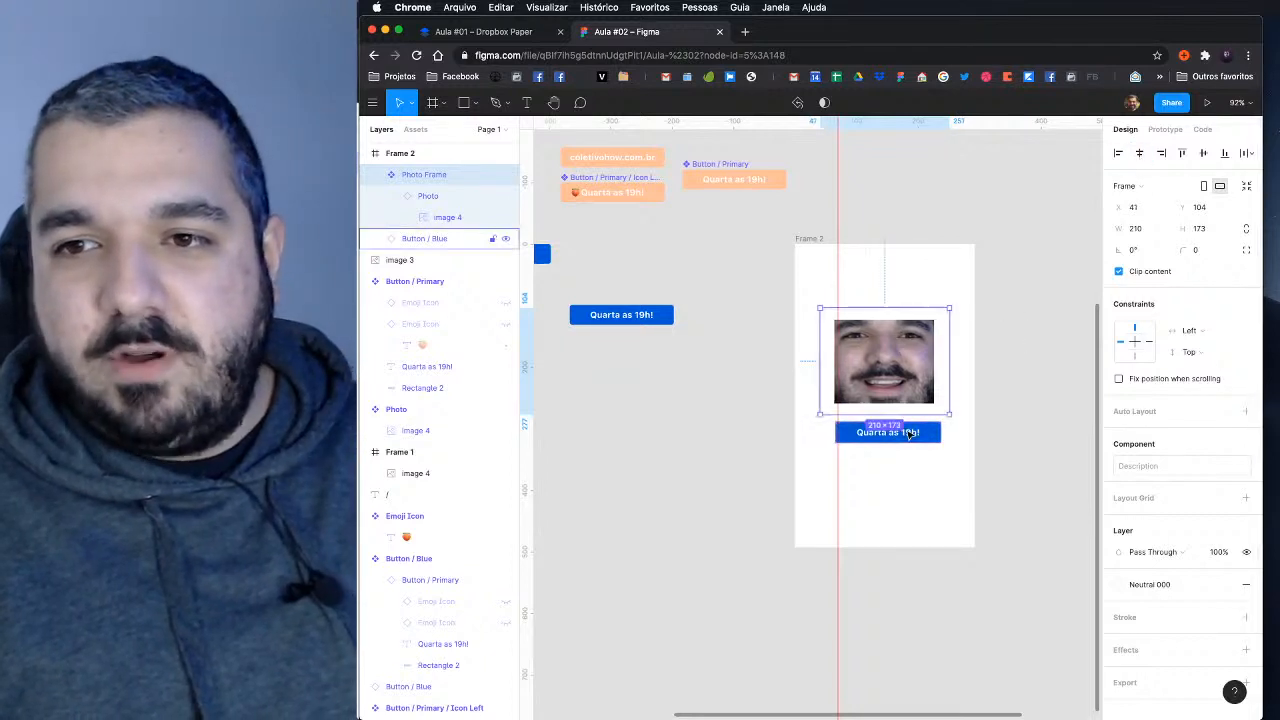
{"action": "left_click", "coordinate": [909, 434]}
{"action": "left_click", "coordinate": [1139, 153]}
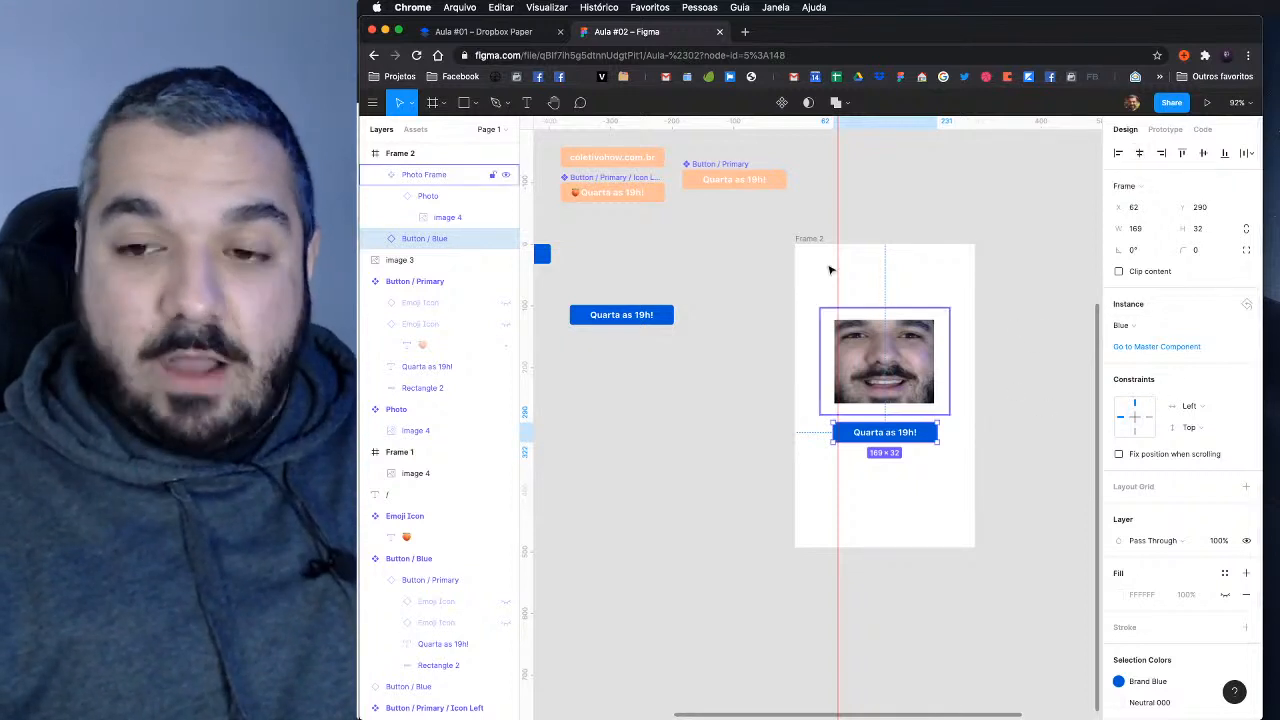
{"action": "scroll", "coordinate": [912, 380], "scroll_direction": "up", "scroll_amount": 3}
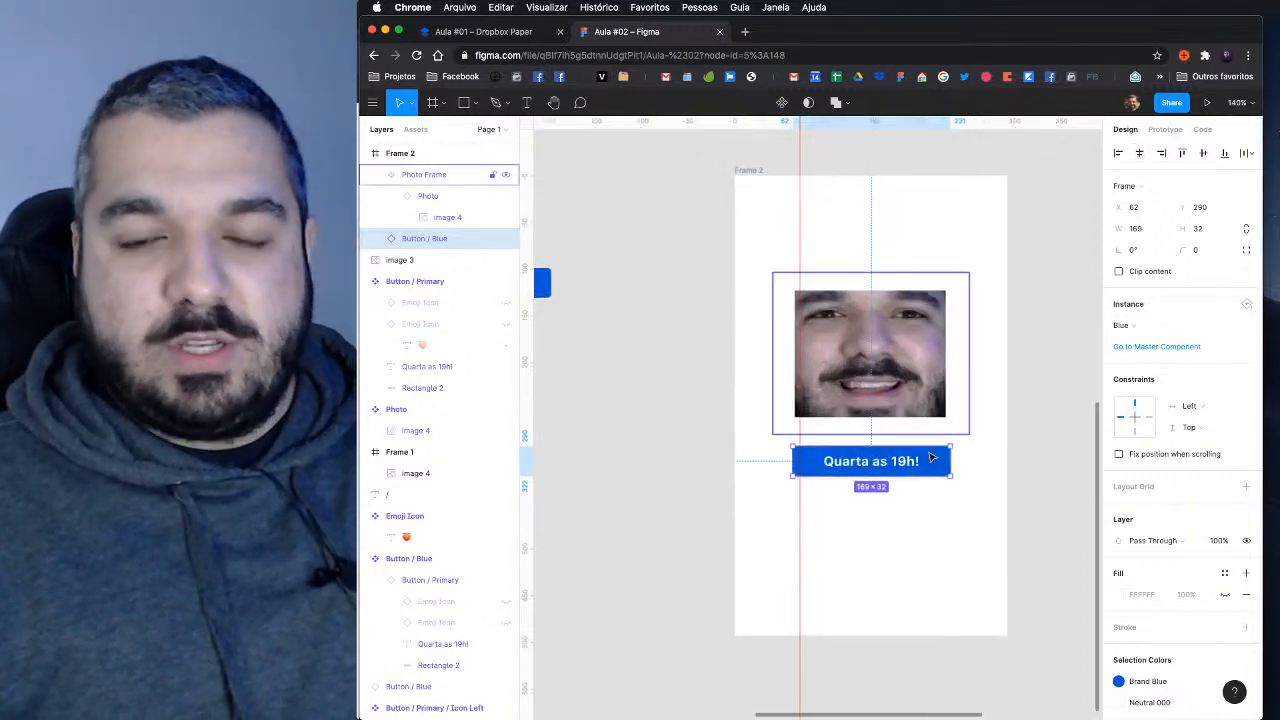
Step: Add a drop shadow to the Photo Frame with a Y offset of 8 and a blur of 6
{"action": "left_click", "coordinate": [915, 380]}
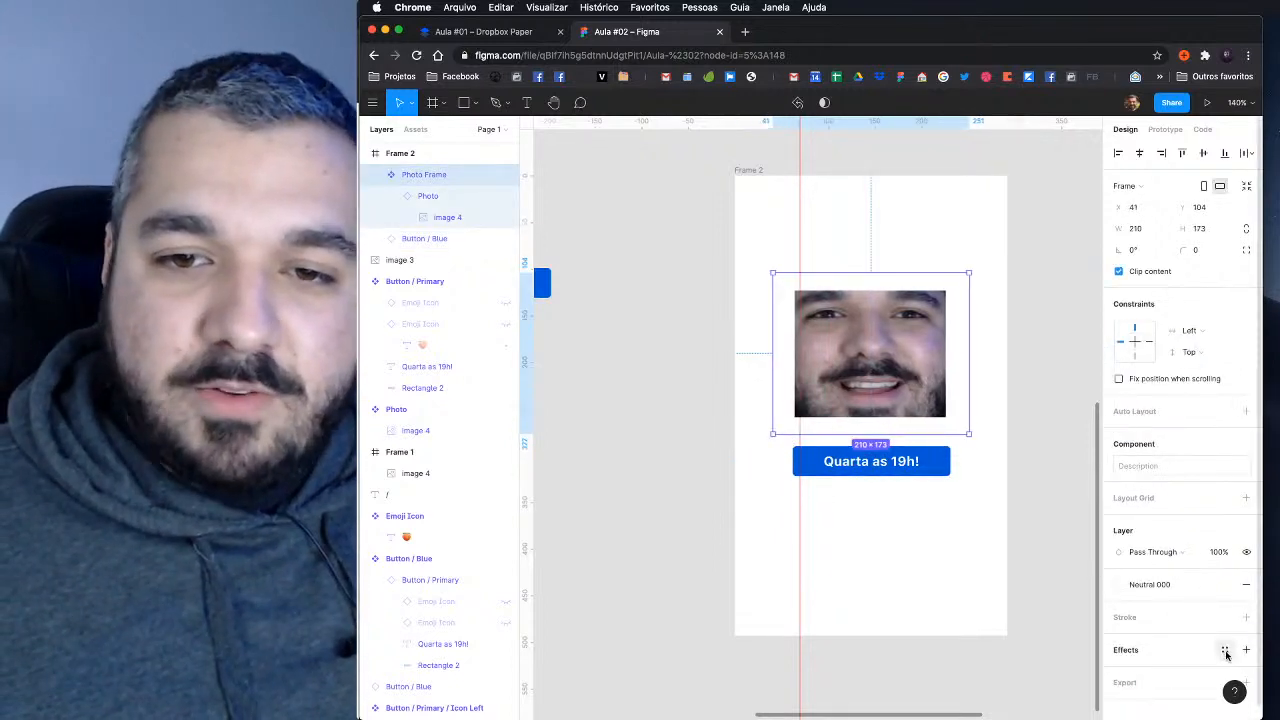
{"action": "left_click", "coordinate": [1225, 650]}
{"action": "left_click", "coordinate": [1227, 652]}
{"action": "left_click", "coordinate": [1246, 651]}
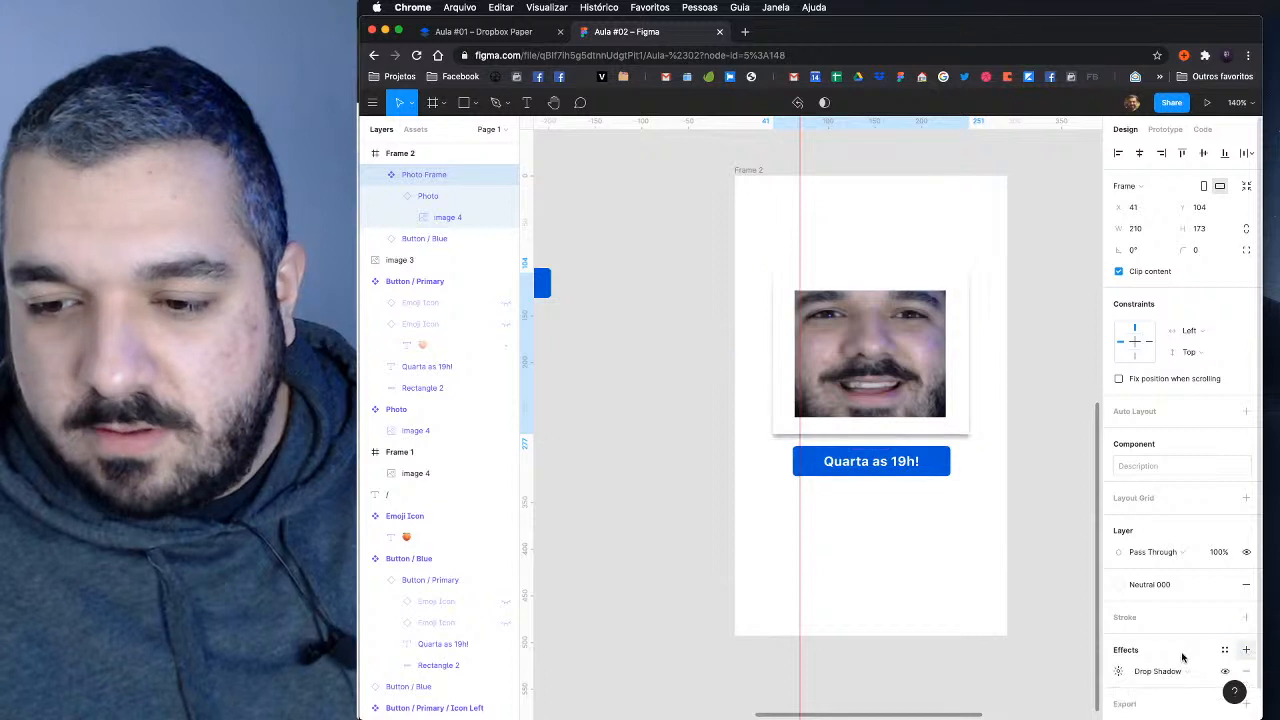
{"action": "left_click", "coordinate": [1118, 671]}
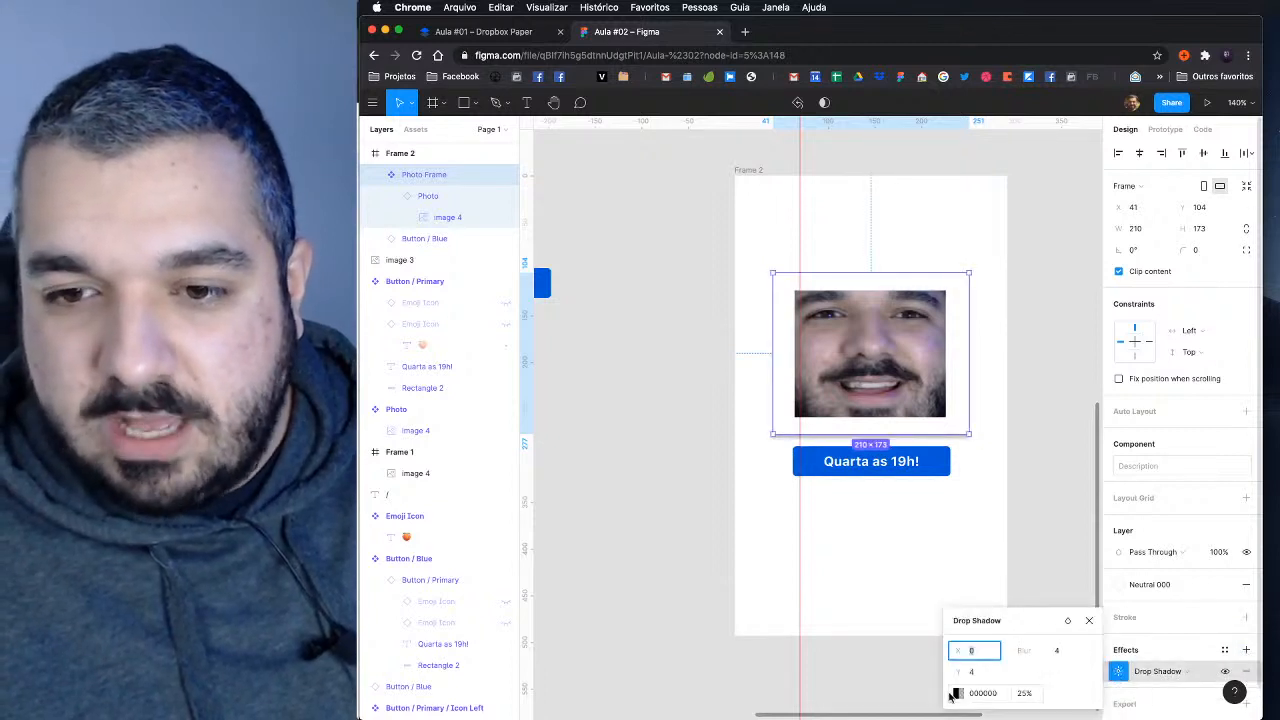
{"action": "left_click", "coordinate": [1024, 651]}
{"action": "left_click_drag", "start_coordinate": [1024, 651], "coordinate": [1030, 651]}
{"action": "left_click_drag", "start_coordinate": [958, 671], "coordinate": [968, 671]}
{"action": "left_click", "coordinate": [1041, 505]}
{"action": "key", "text": "super+backslash"}
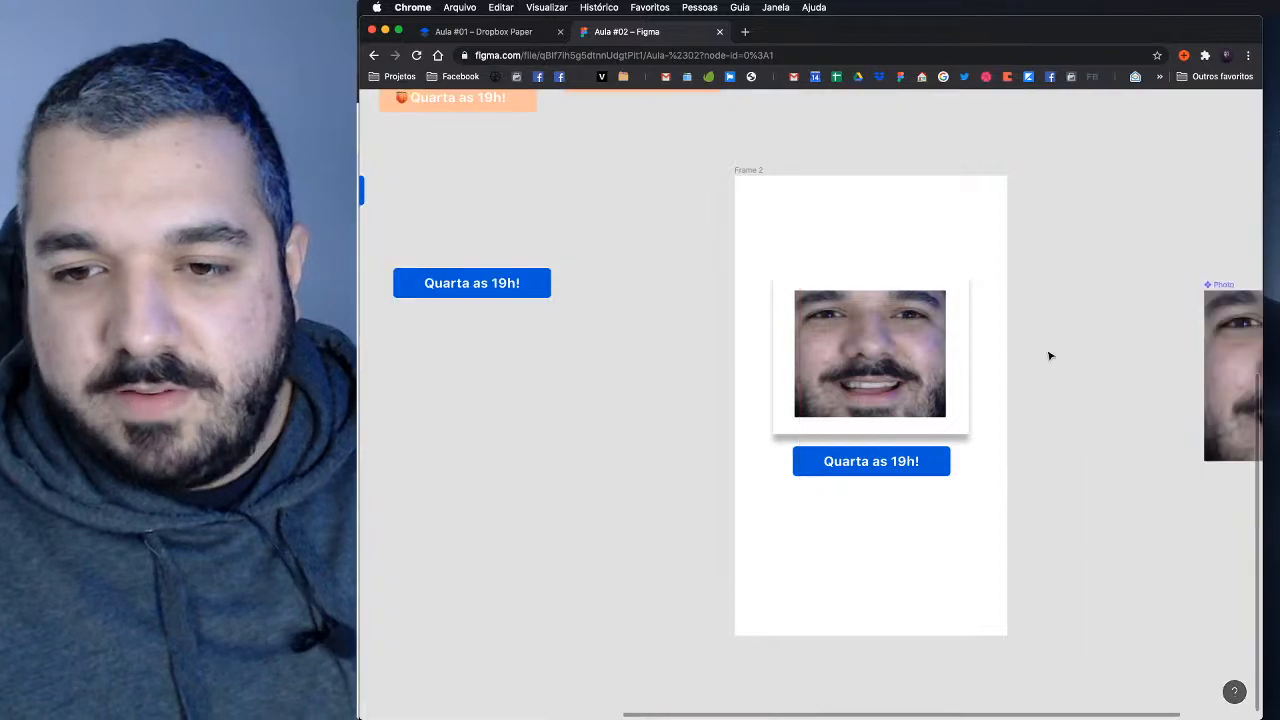
Step: Try a corner radius of 16 on the Photo Frame and settle on 8
{"action": "left_click_drag", "start_coordinate": [1051, 286], "coordinate": [923, 323]}
{"action": "left_click", "coordinate": [896, 434]}
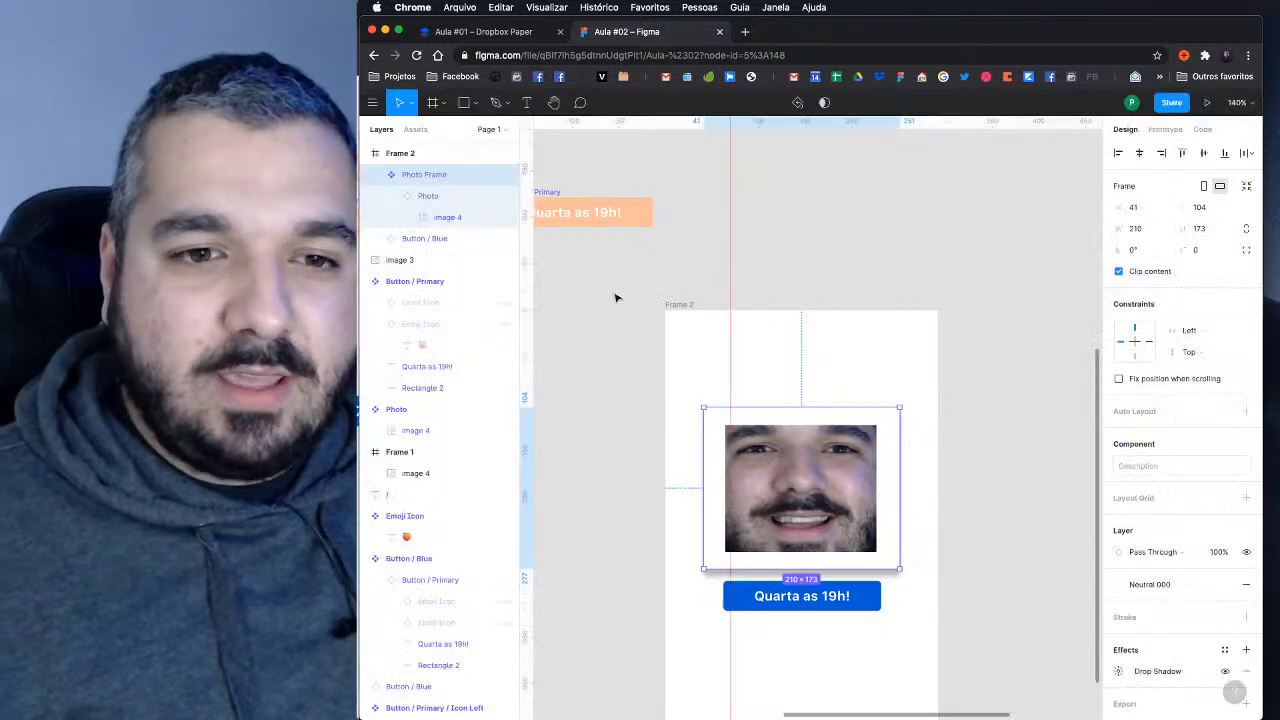
{"action": "key", "text": "super+backslash"}
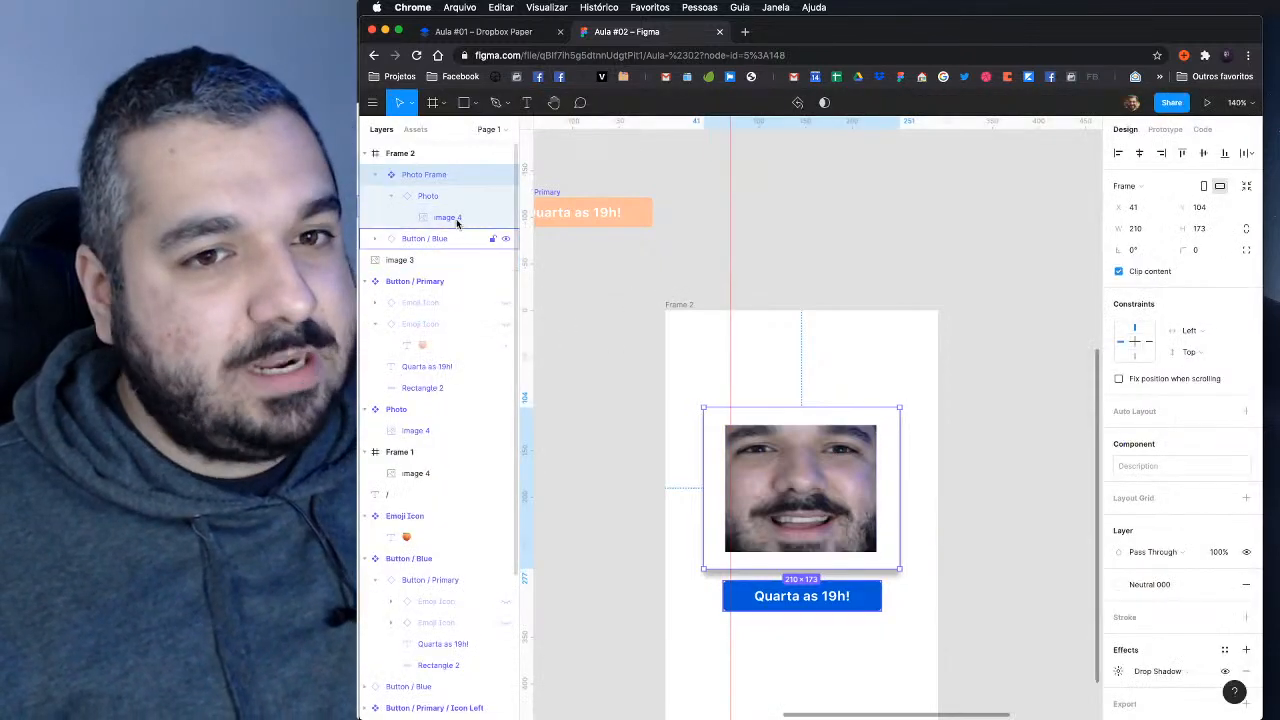
{"action": "left_click", "coordinate": [1198, 250]}
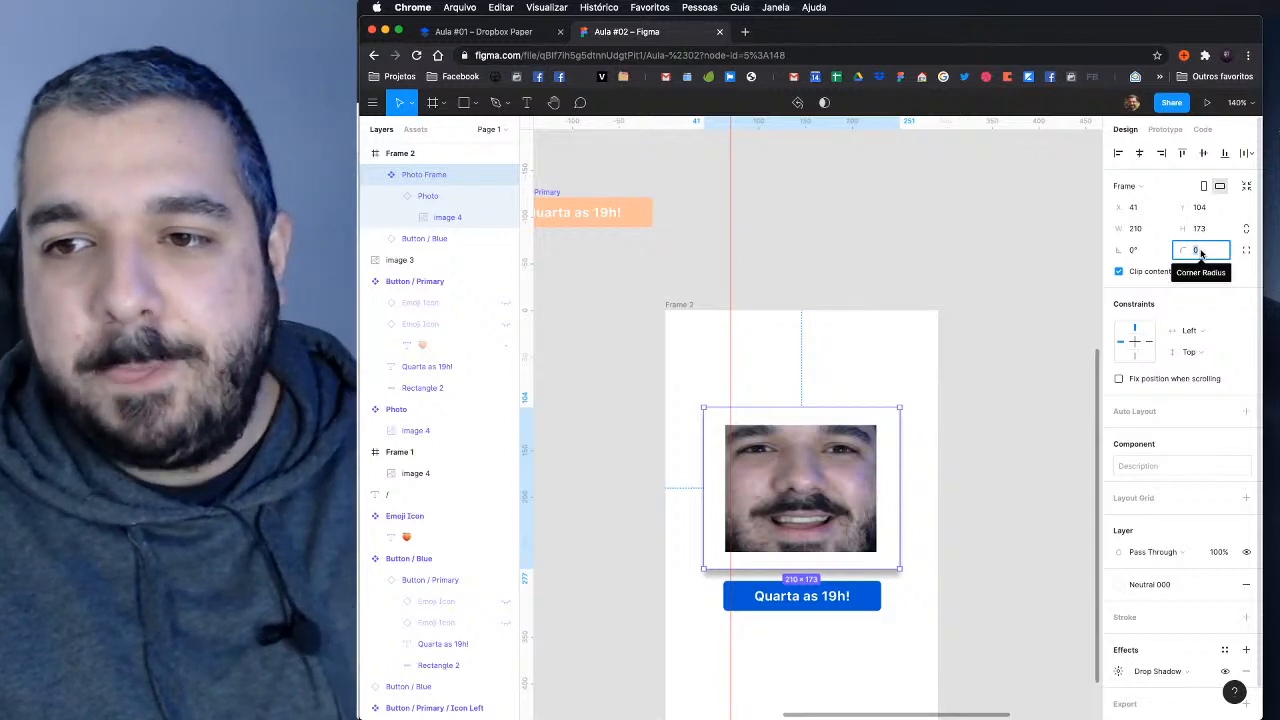
{"action": "type", "text": "16"}
{"action": "key", "text": "Return"}
{"action": "left_click", "coordinate": [1200, 252]}
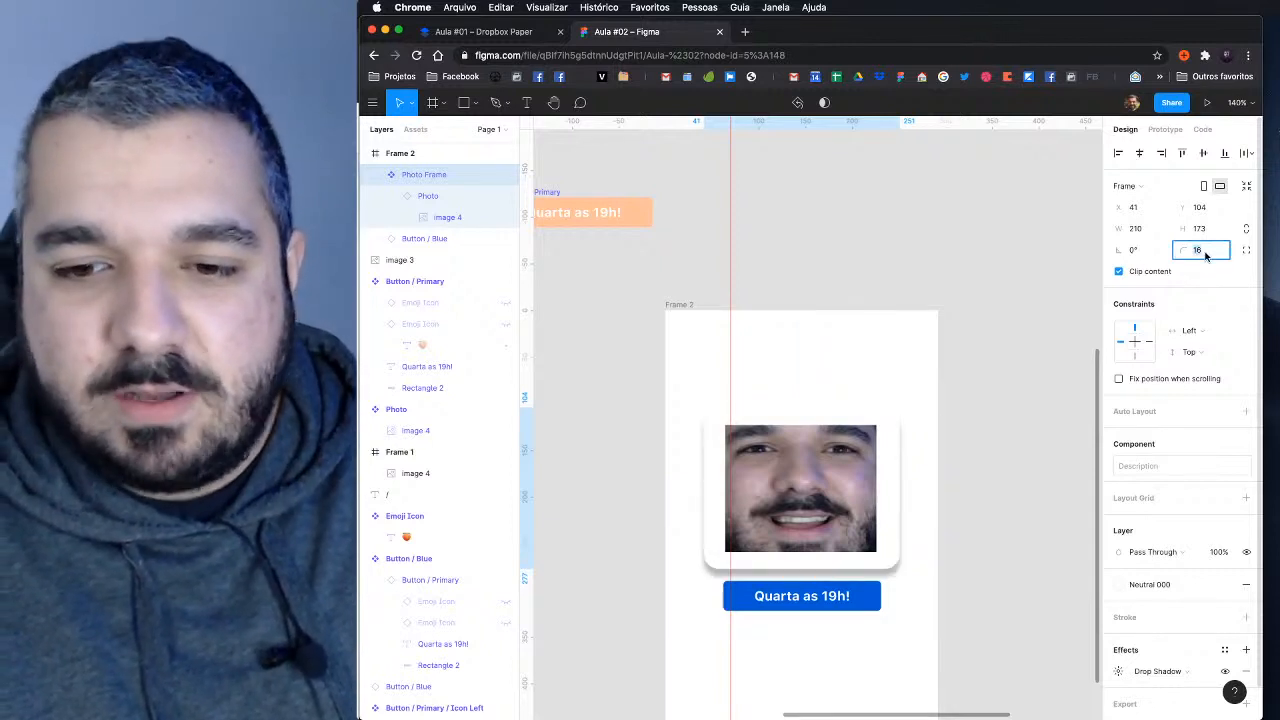
{"action": "type", "text": "8"}
{"action": "key", "text": "Return"}
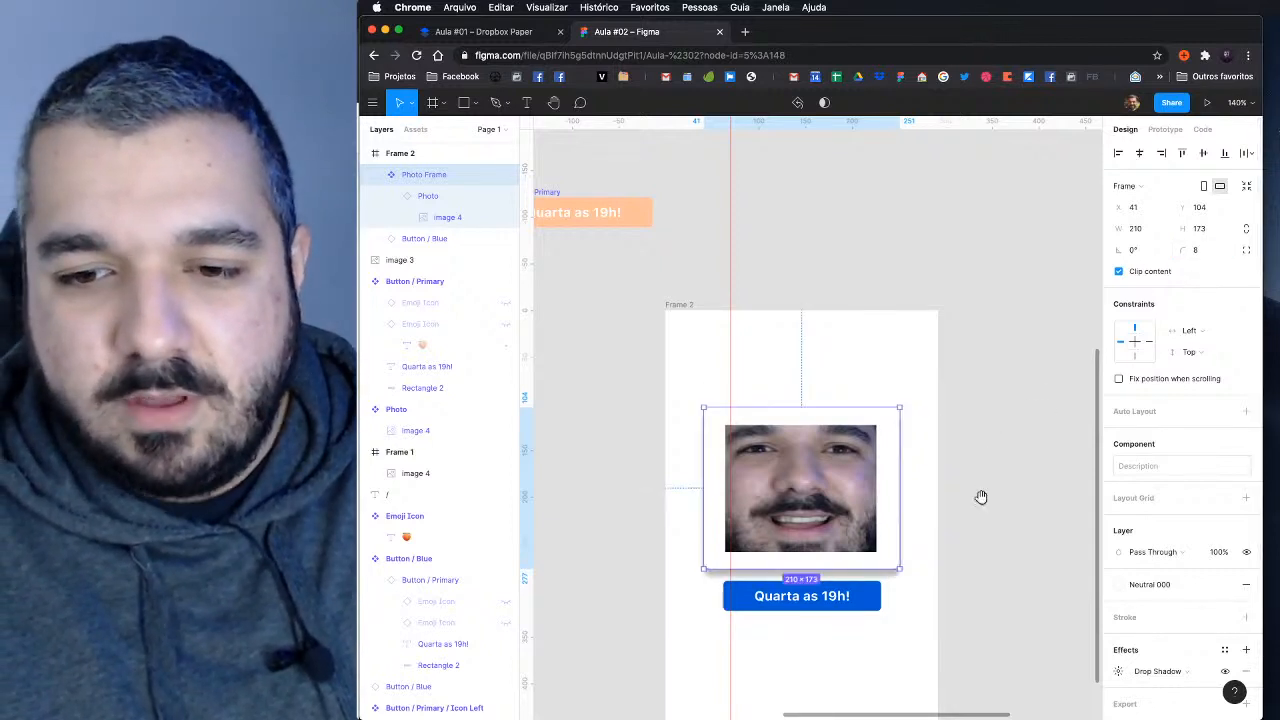
Step: Reduce the opacity of the Photo Frame's drop shadow to 10%
{"action": "left_click", "coordinate": [1120, 671]}
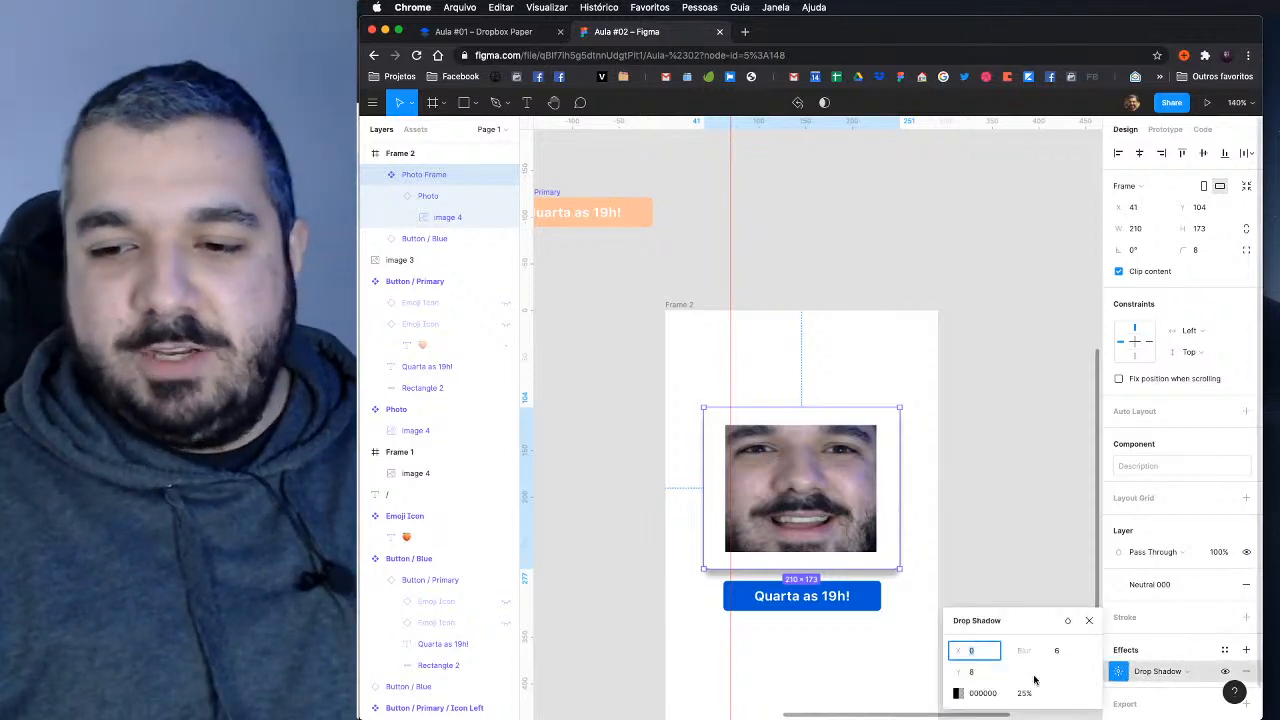
{"action": "left_click", "coordinate": [1030, 693]}
{"action": "type", "text": "10"}
{"action": "key", "text": "Return"}
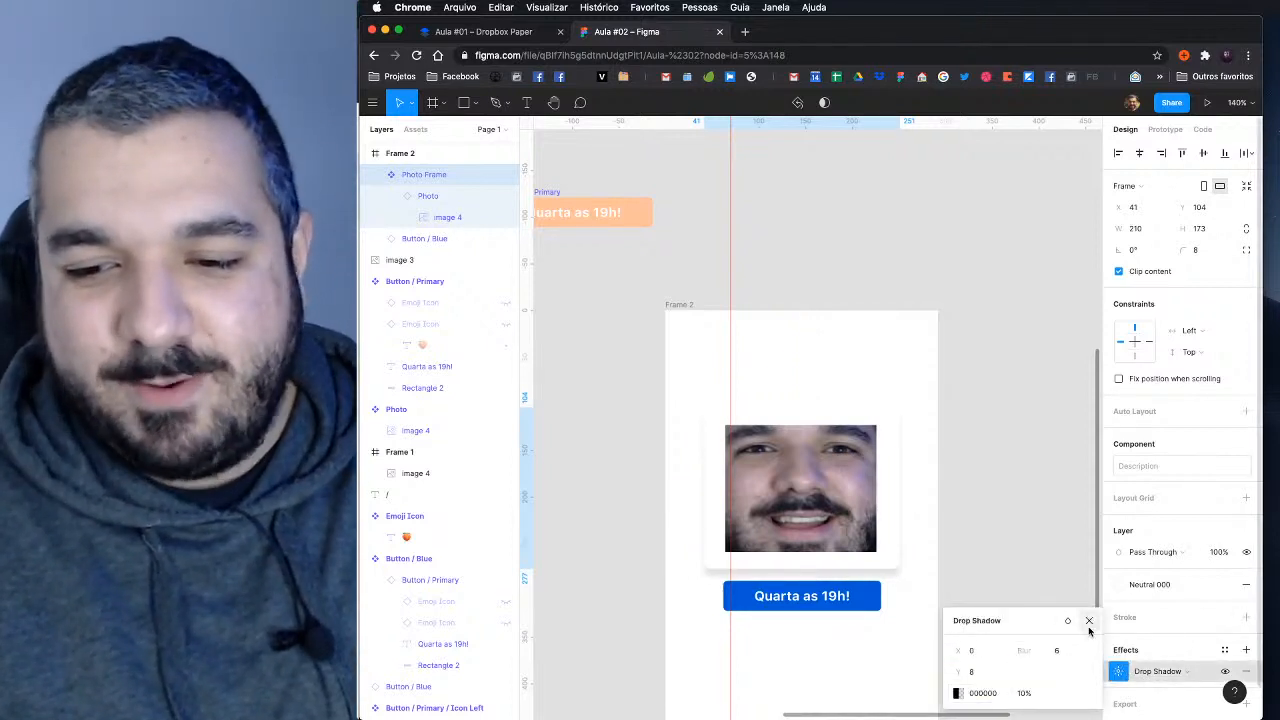
Step: Soften the Photo Frame's drop shadow with a Y offset of 4 and a blur of 2
{"action": "left_click", "coordinate": [990, 672]}
{"action": "type", "text": "4"}
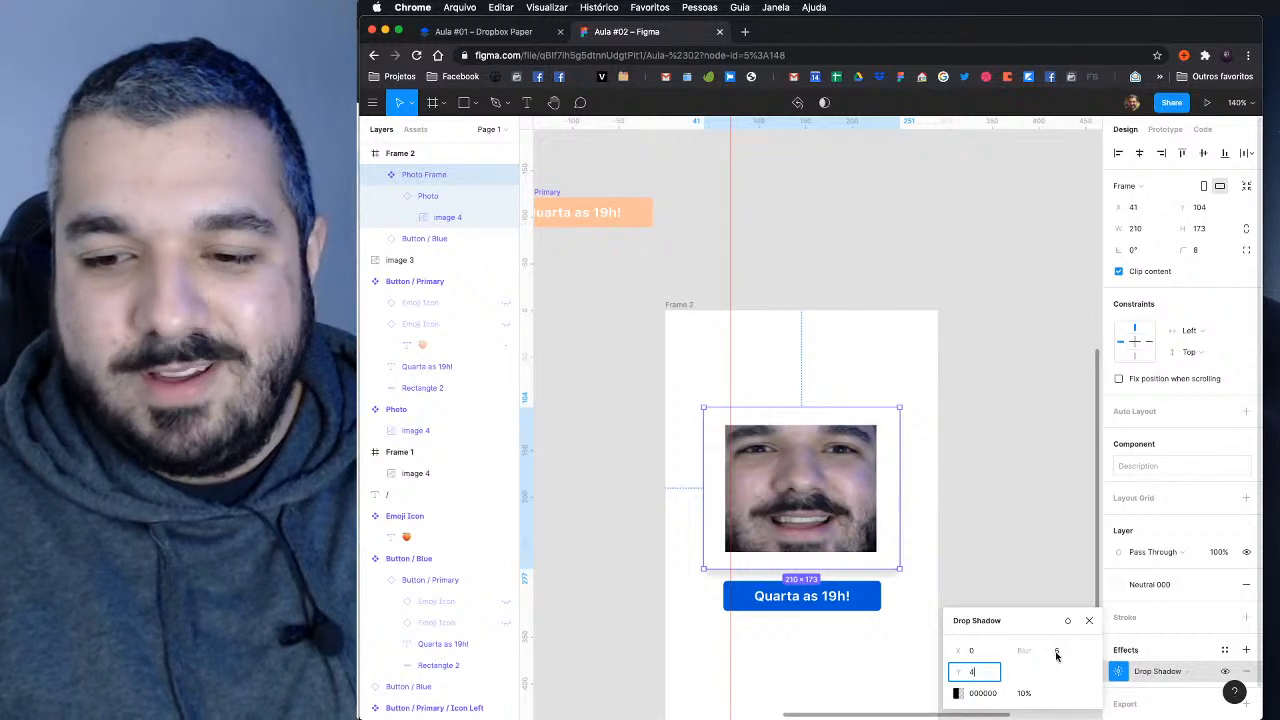
{"action": "key", "text": "Return"}
{"action": "left_click", "coordinate": [1064, 651]}
{"action": "type", "text": "2"}
{"action": "key", "text": "Return"}
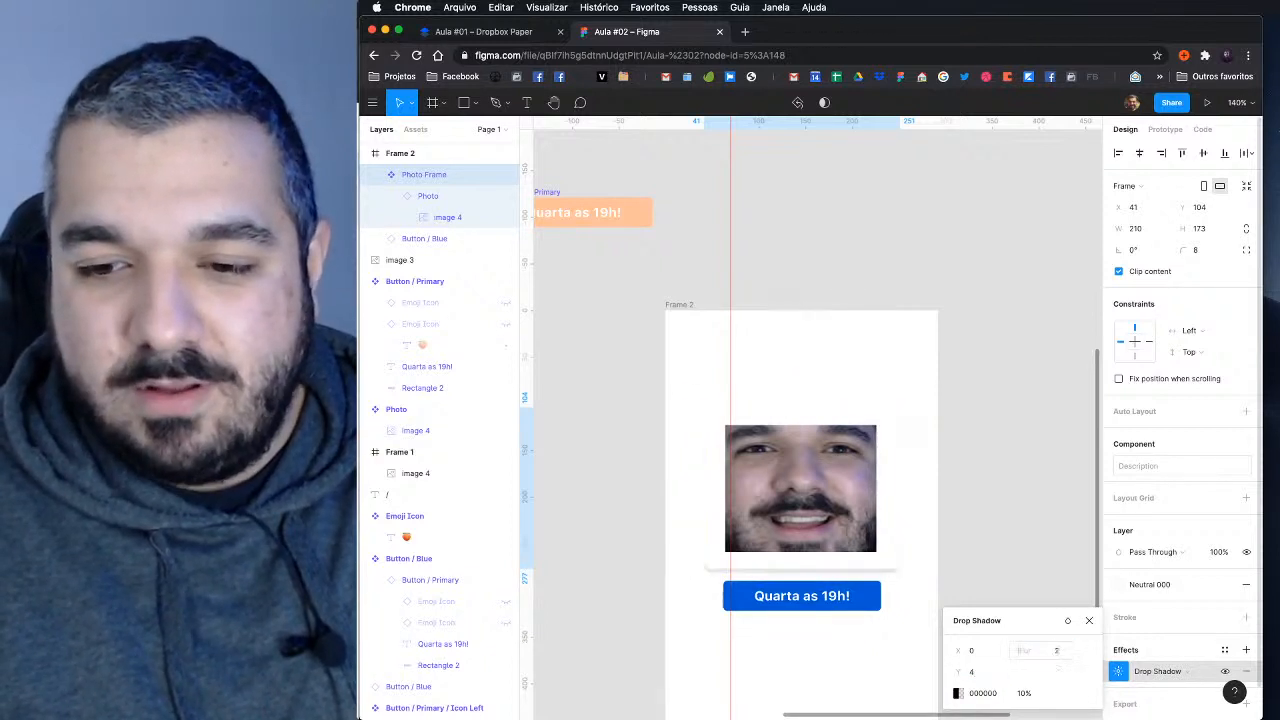
{"action": "left_click", "coordinate": [1028, 577]}
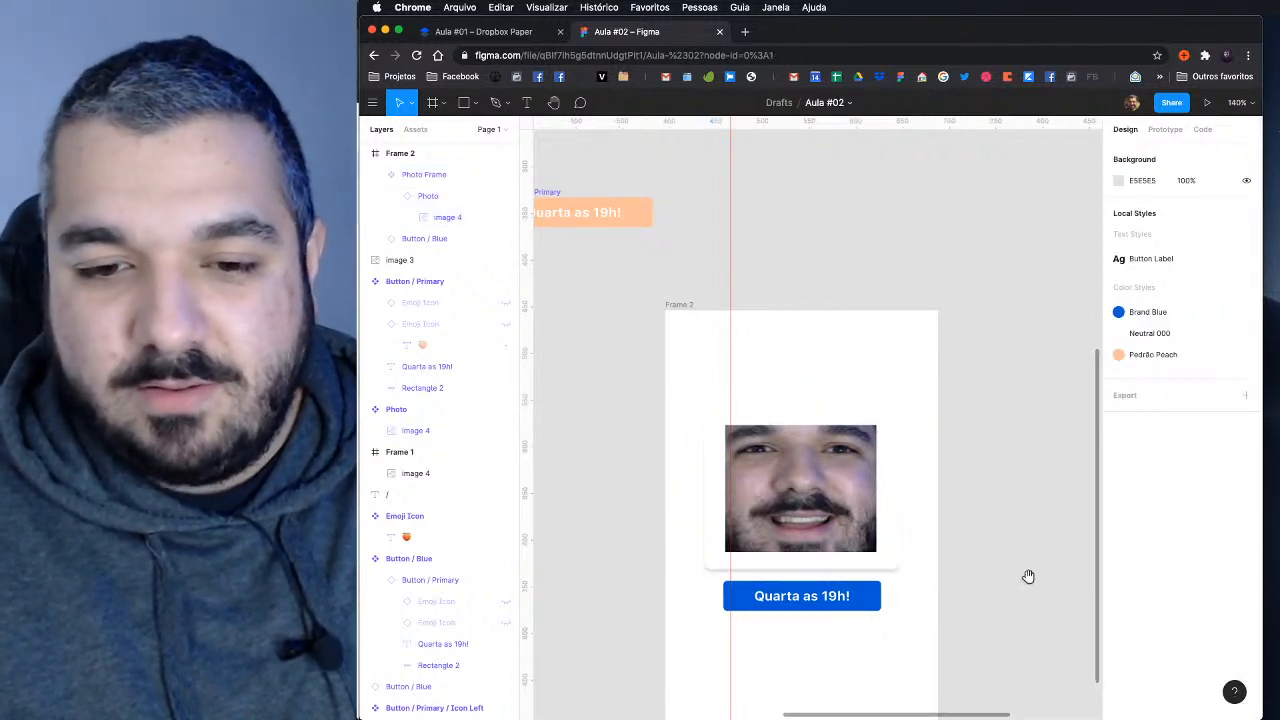
Step: Set the Photo Frame's constraints to Left & Right horizontally and Top & Bottom vertically
{"action": "scroll", "coordinate": [1045, 460], "scroll_direction": "down", "scroll_amount": 3}
{"action": "left_click", "coordinate": [865, 374]}
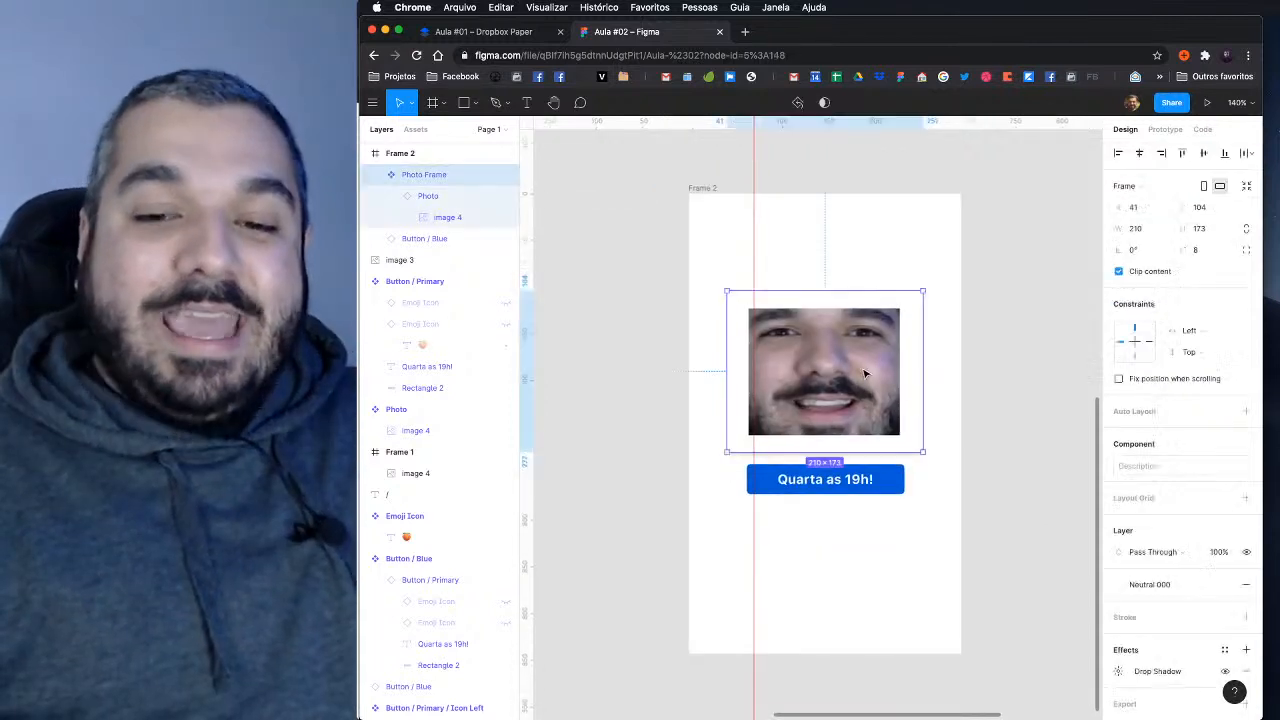
{"action": "left_click", "coordinate": [1200, 336]}
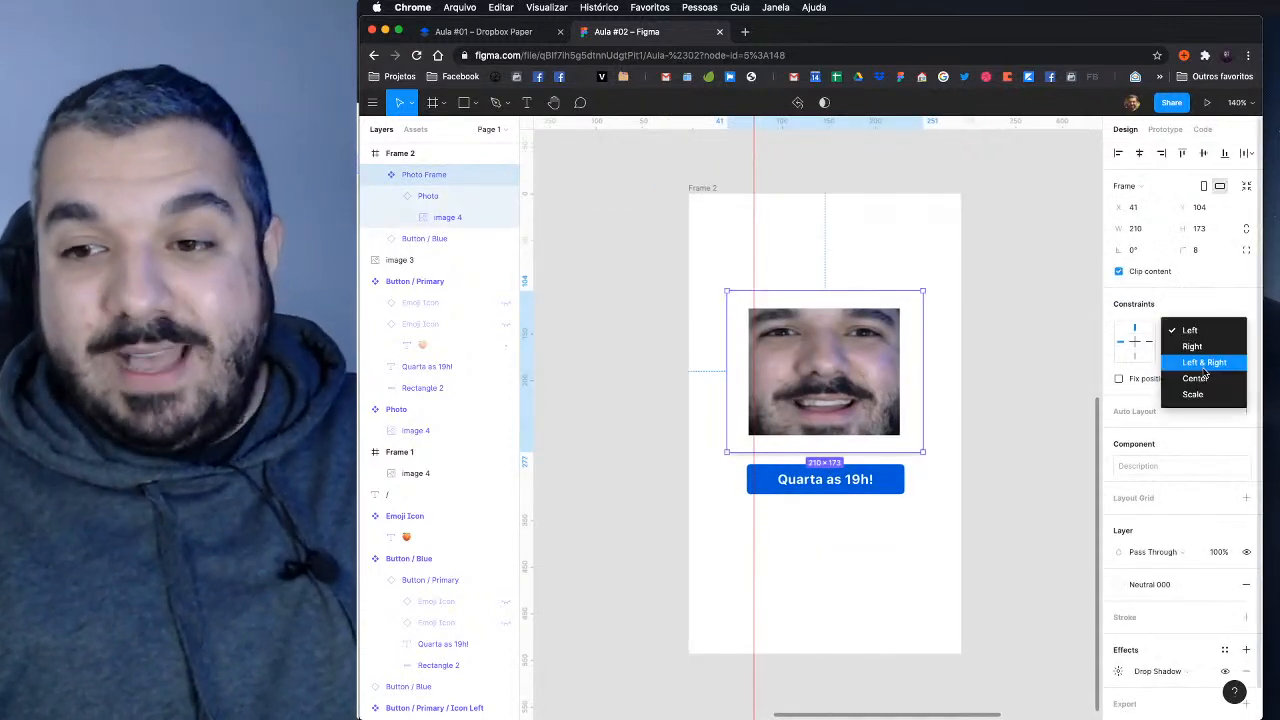
{"action": "left_click", "coordinate": [1200, 360]}
{"action": "left_click", "coordinate": [1200, 352]}
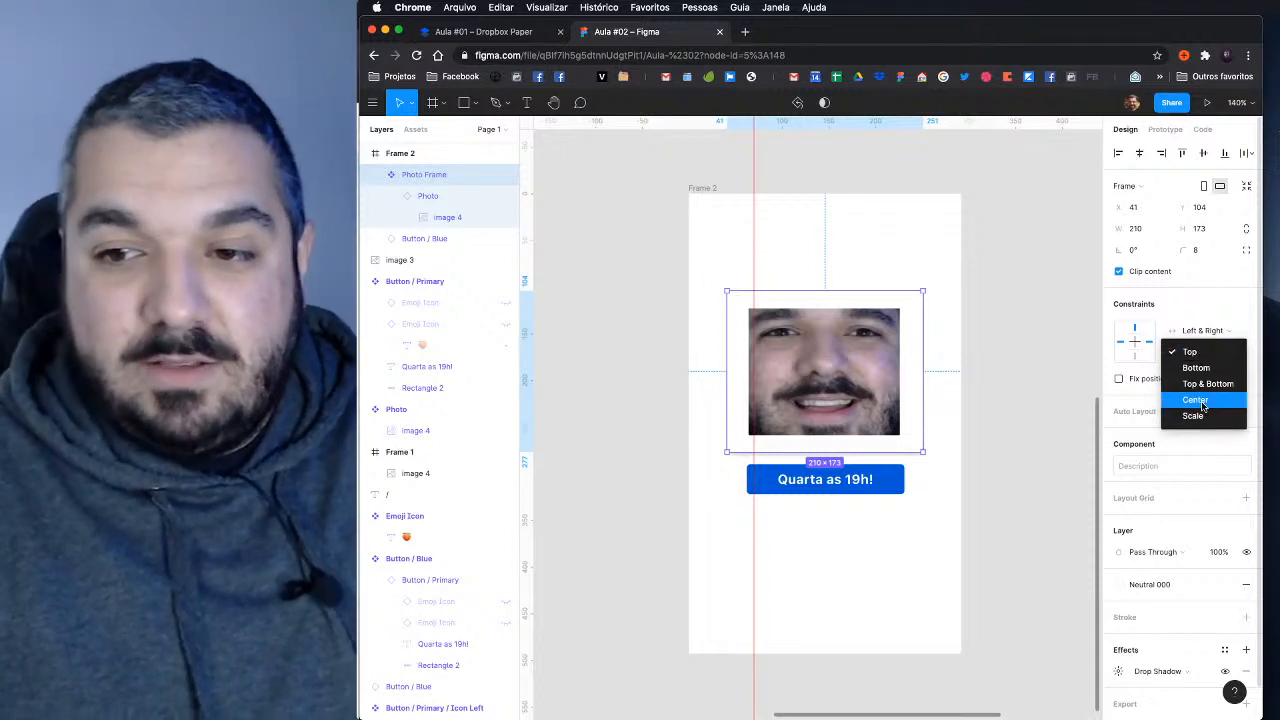
{"action": "left_click", "coordinate": [1207, 385]}
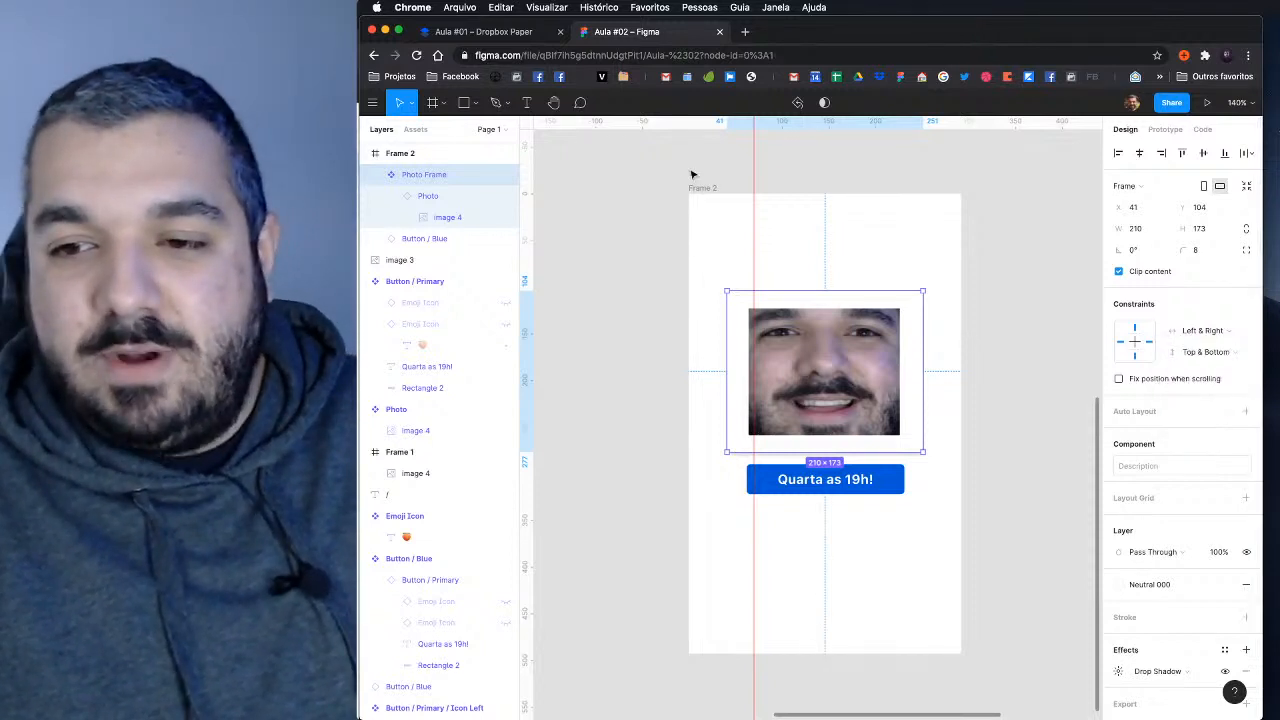
Step: Widen Frame 2 to test how the Photo Frame stretches, and undo the resize
{"action": "left_click", "coordinate": [699, 181]}
{"action": "left_click", "coordinate": [703, 188]}
{"action": "scroll", "coordinate": [800, 265], "scroll_direction": "right", "scroll_amount": 3}
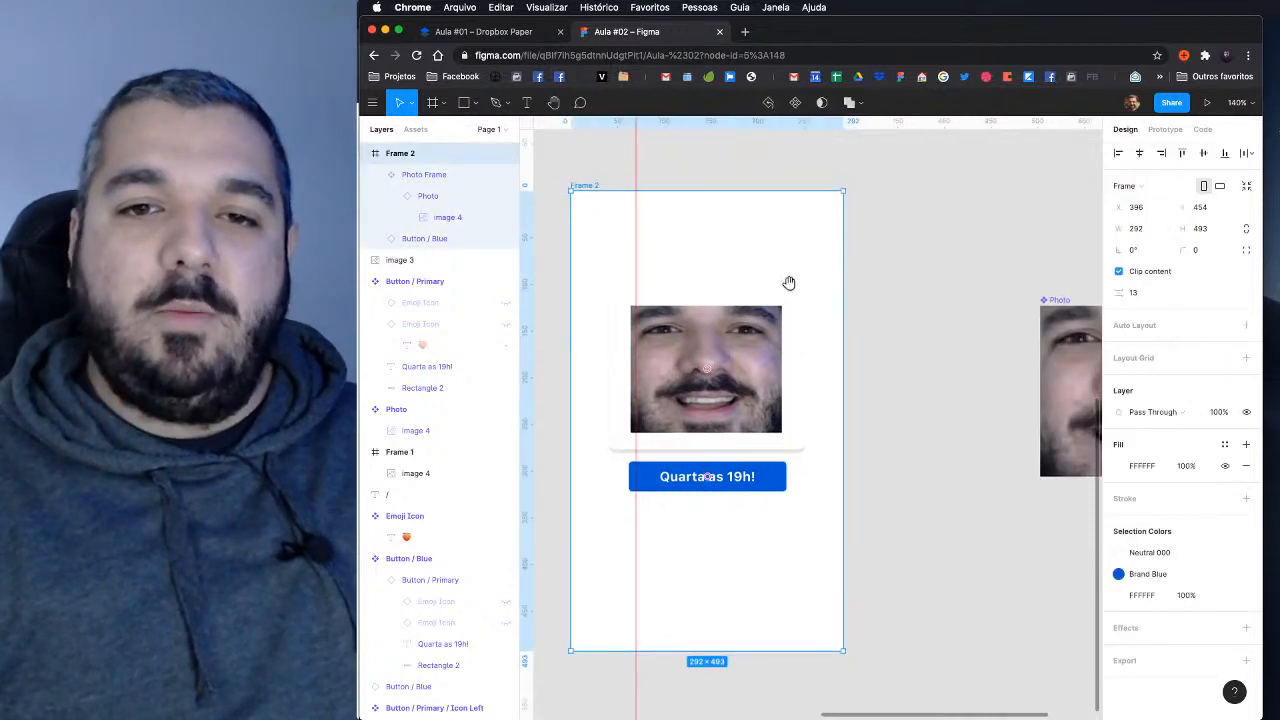
{"action": "left_click_drag", "start_coordinate": [865, 330], "coordinate": [997, 337]}
{"action": "key", "text": "super+z"}
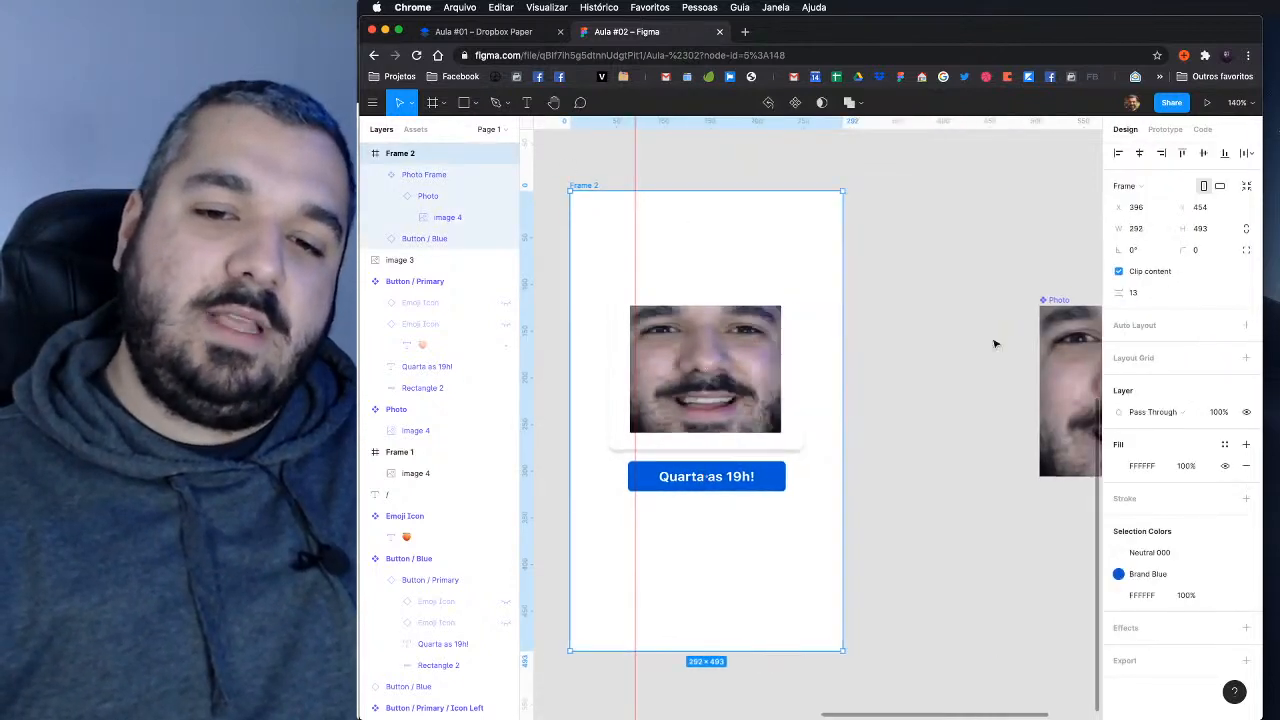
Step: Set the blue button's constraints in Frame 2 to Center horizontally and Top vertically
{"action": "left_click", "coordinate": [737, 490]}
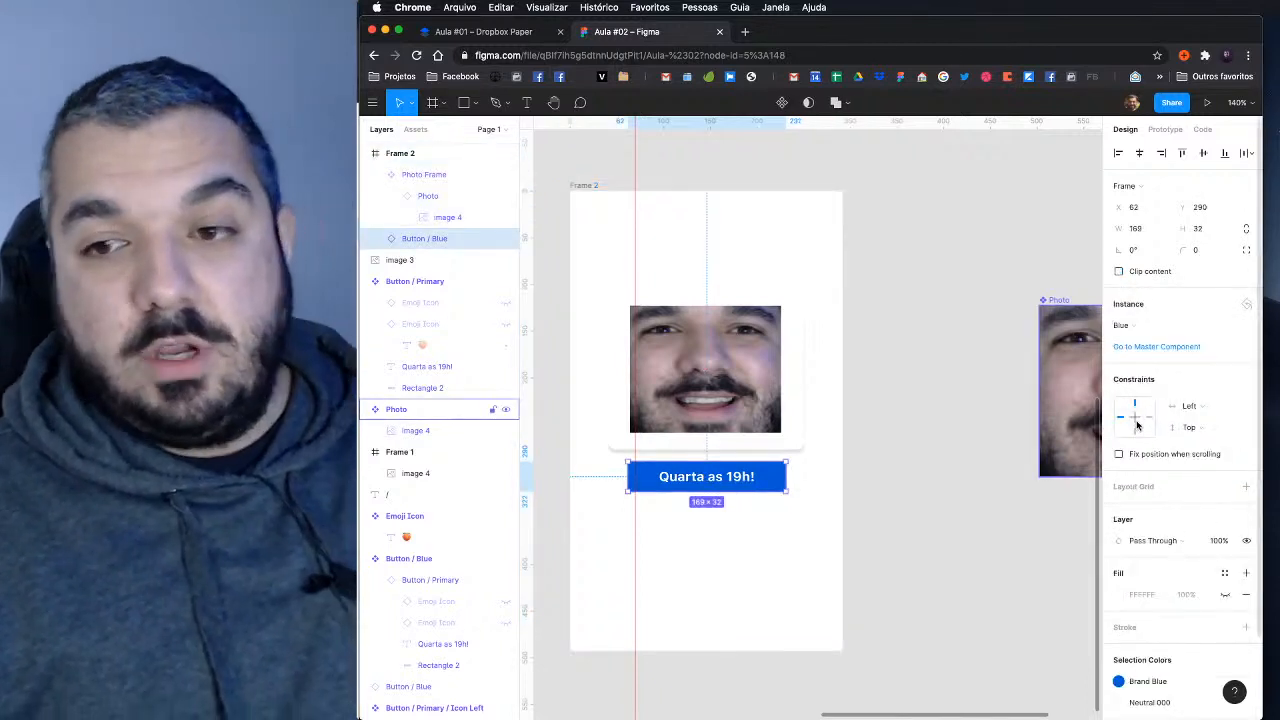
{"action": "left_click", "coordinate": [1136, 425]}
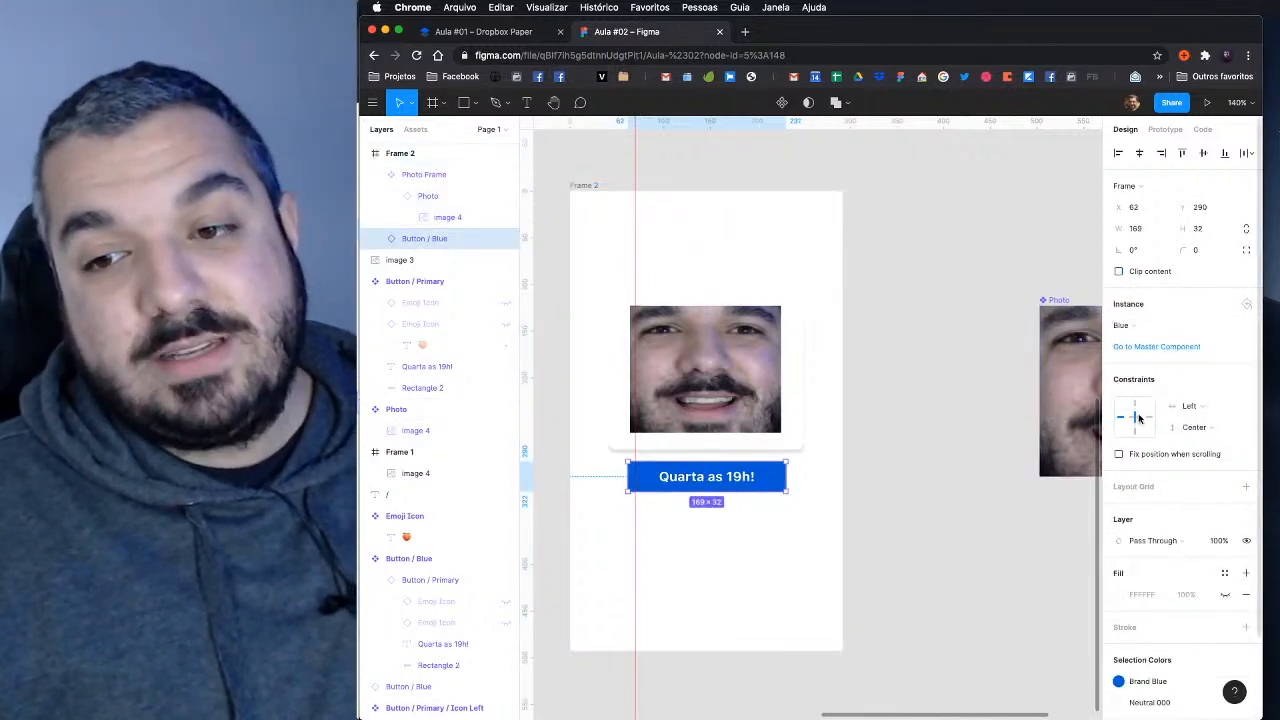
{"action": "left_click", "coordinate": [1137, 418]}
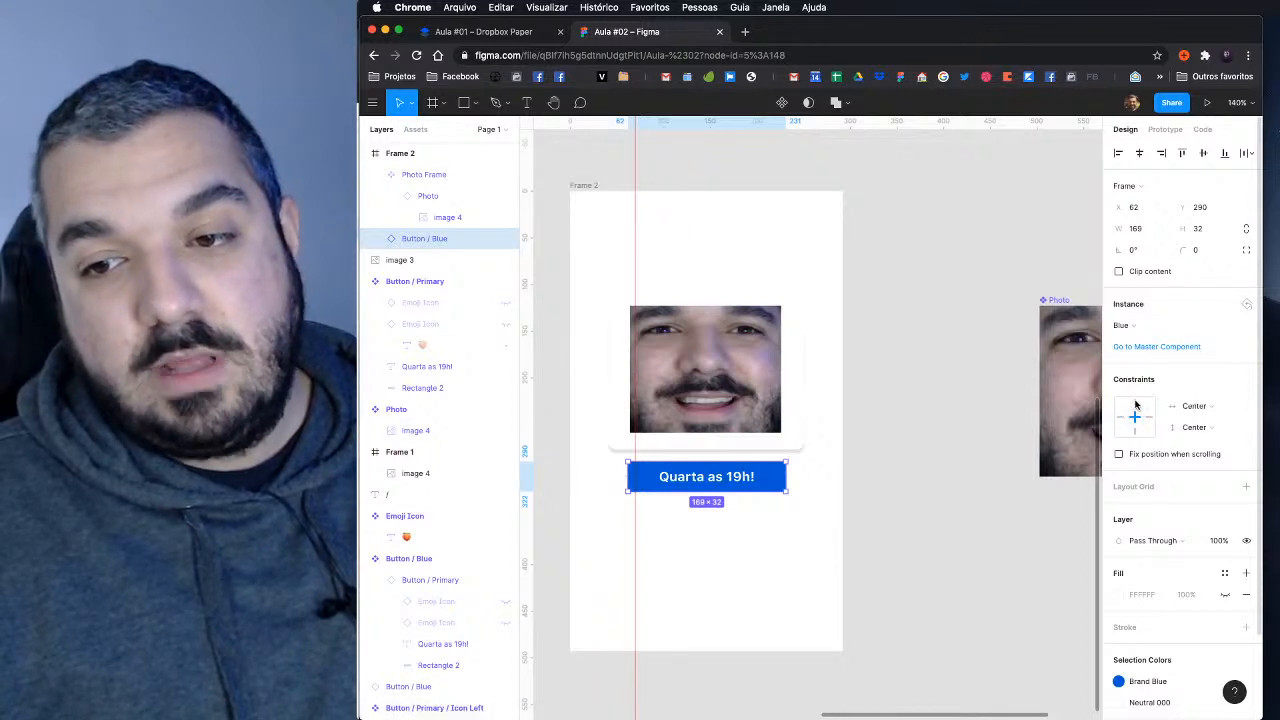
{"action": "left_click", "coordinate": [1135, 404]}
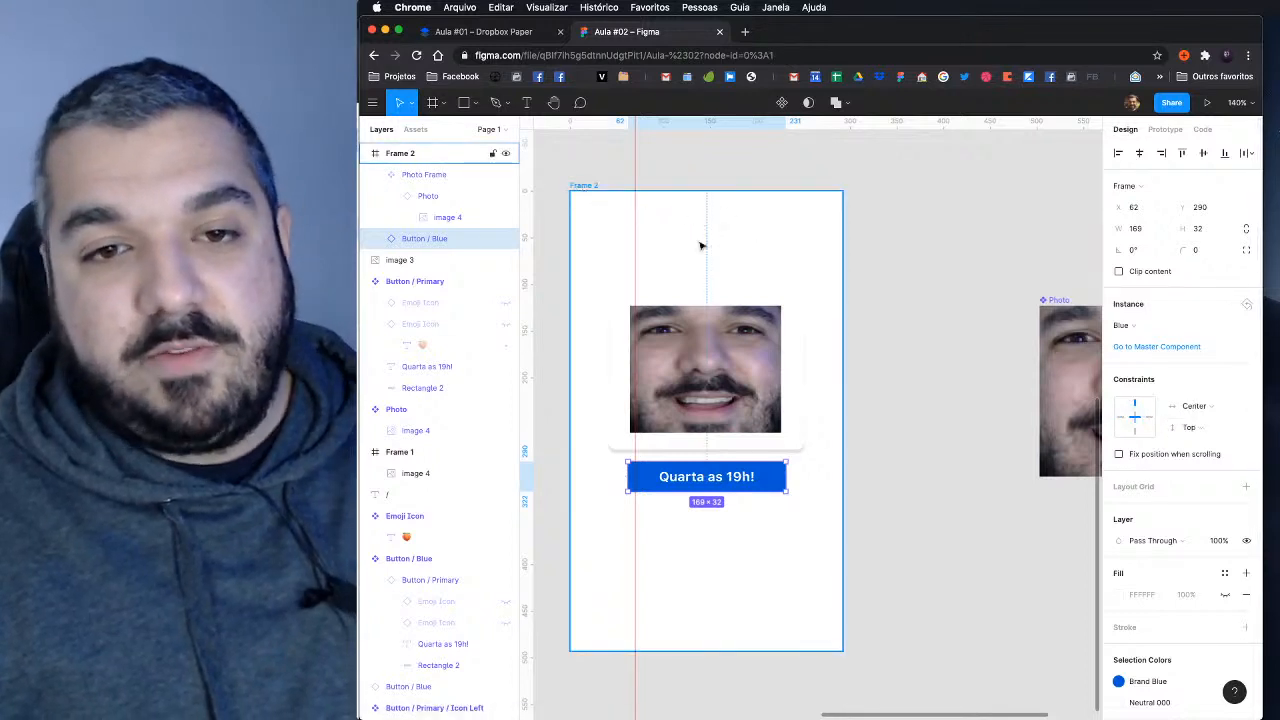
Step: Widen Frame 2 again to test the centred button together with the Photo Frame, undo the resize and deselect the frame
{"action": "left_click", "coordinate": [844, 357]}
{"action": "left_click", "coordinate": [844, 357]}
{"action": "left_click_drag", "start_coordinate": [853, 357], "coordinate": [985, 362]}
{"action": "key", "text": "super+z"}
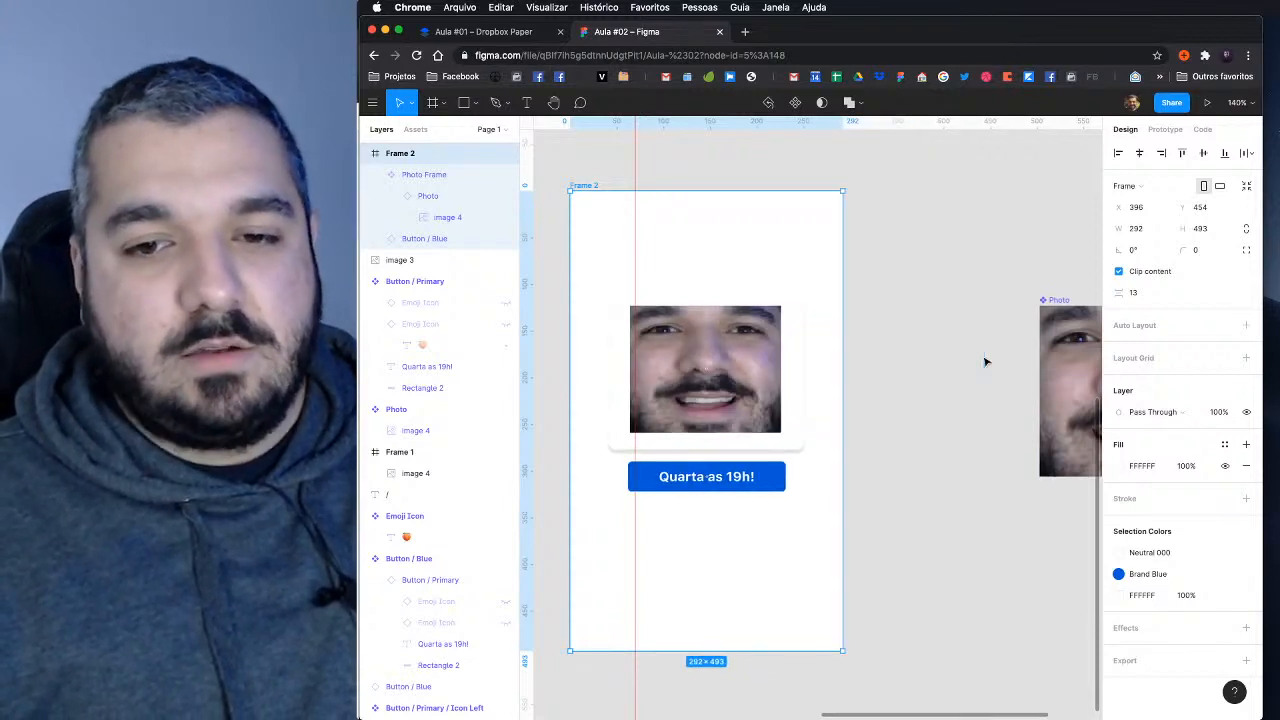
{"action": "key", "text": "Escape"}
{"action": "scroll", "coordinate": [800, 534], "scroll_direction": "left", "scroll_amount": 3}
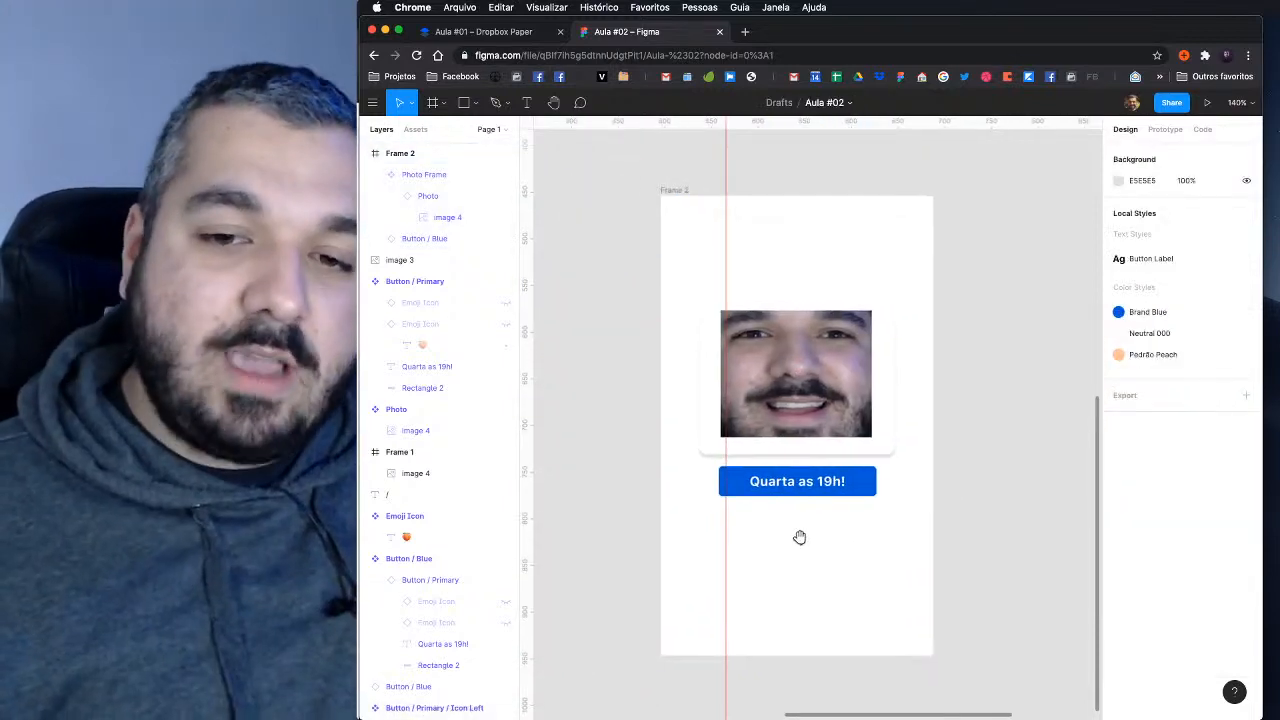
Step: Change the label of the blue button in Frame 2 to "Se inscreva no site!"
{"action": "left_click", "coordinate": [803, 480], "text": "super"}
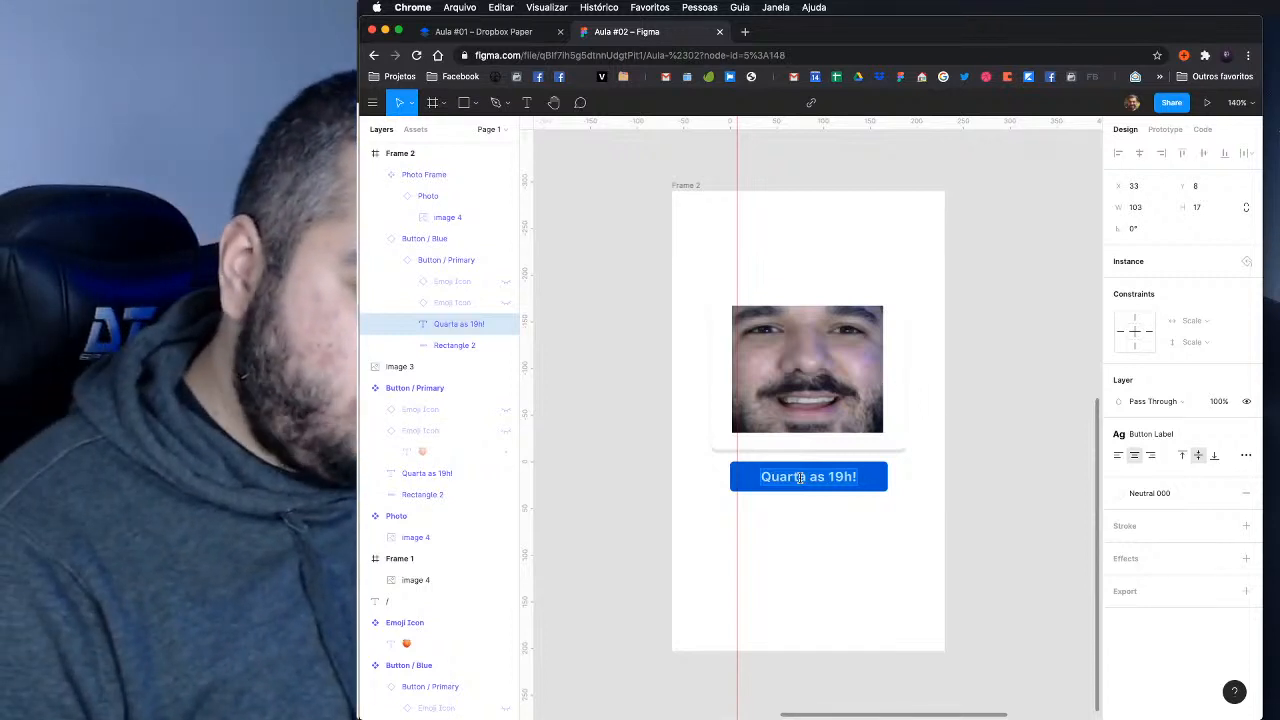
{"action": "type", "text": "Se inscre"}
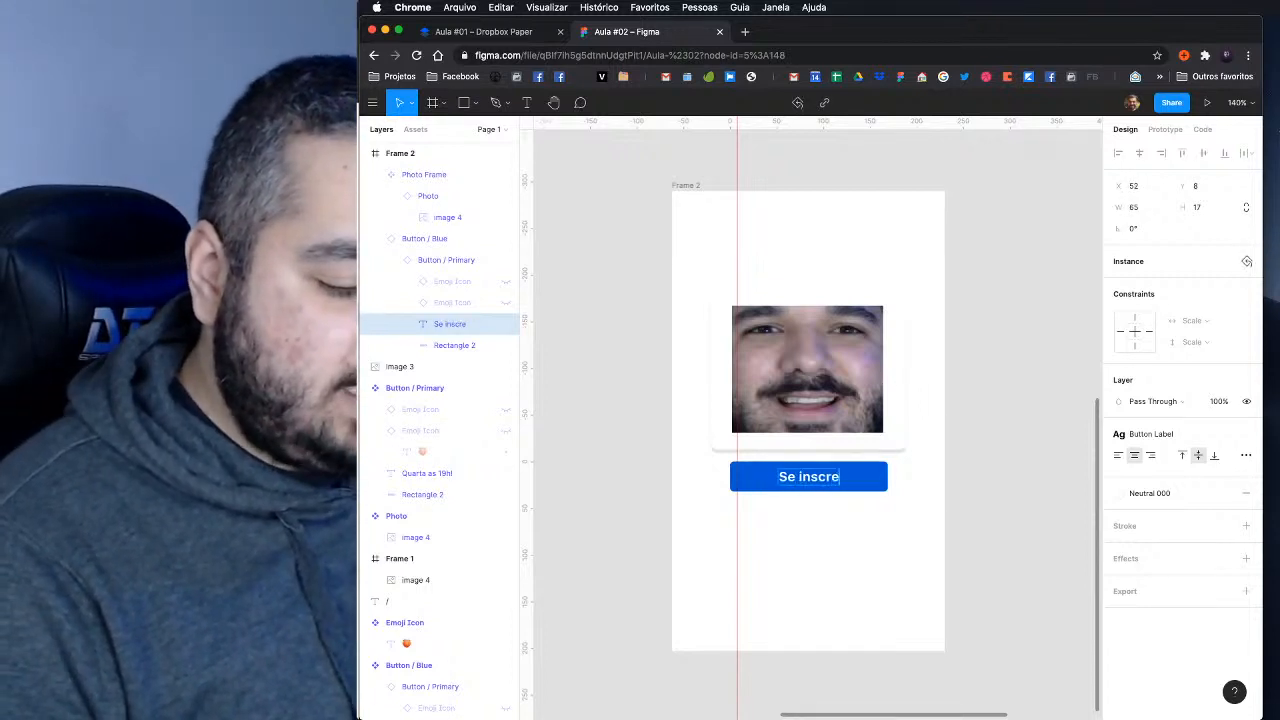
{"action": "type", "text": "va no site!"}
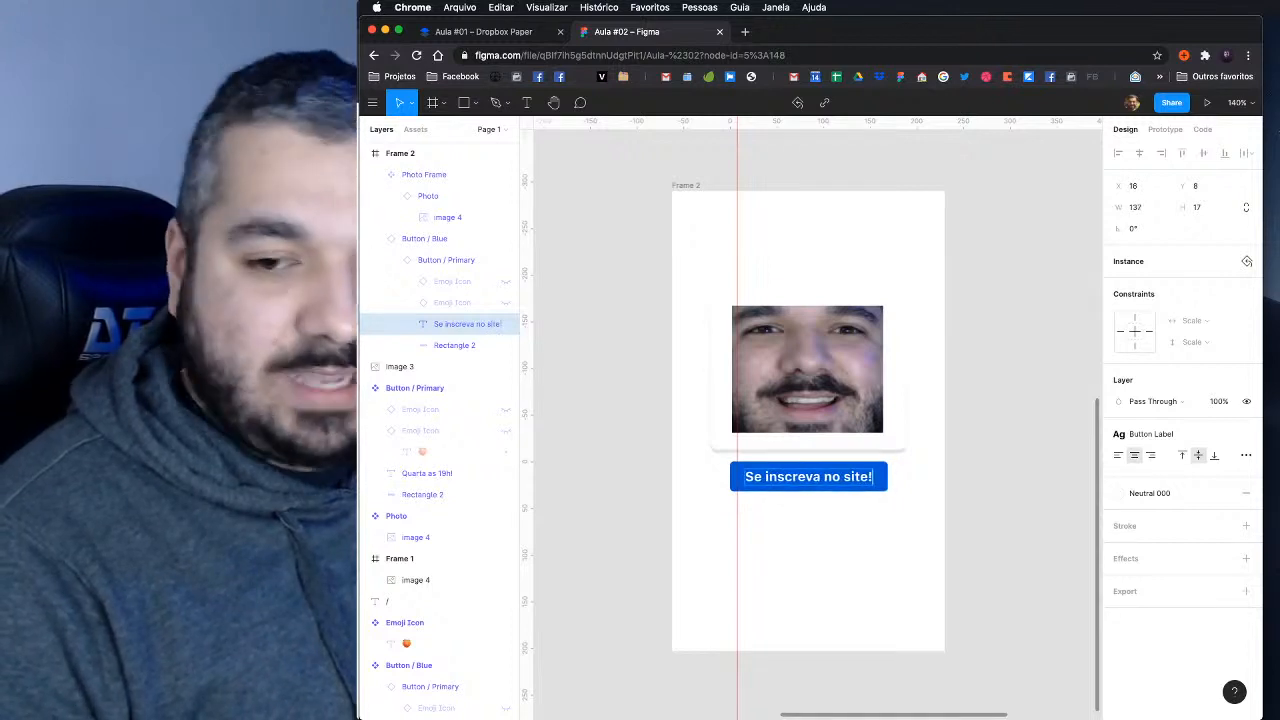
{"action": "key", "text": "Escape"}
{"action": "left_click", "coordinate": [1057, 471]}
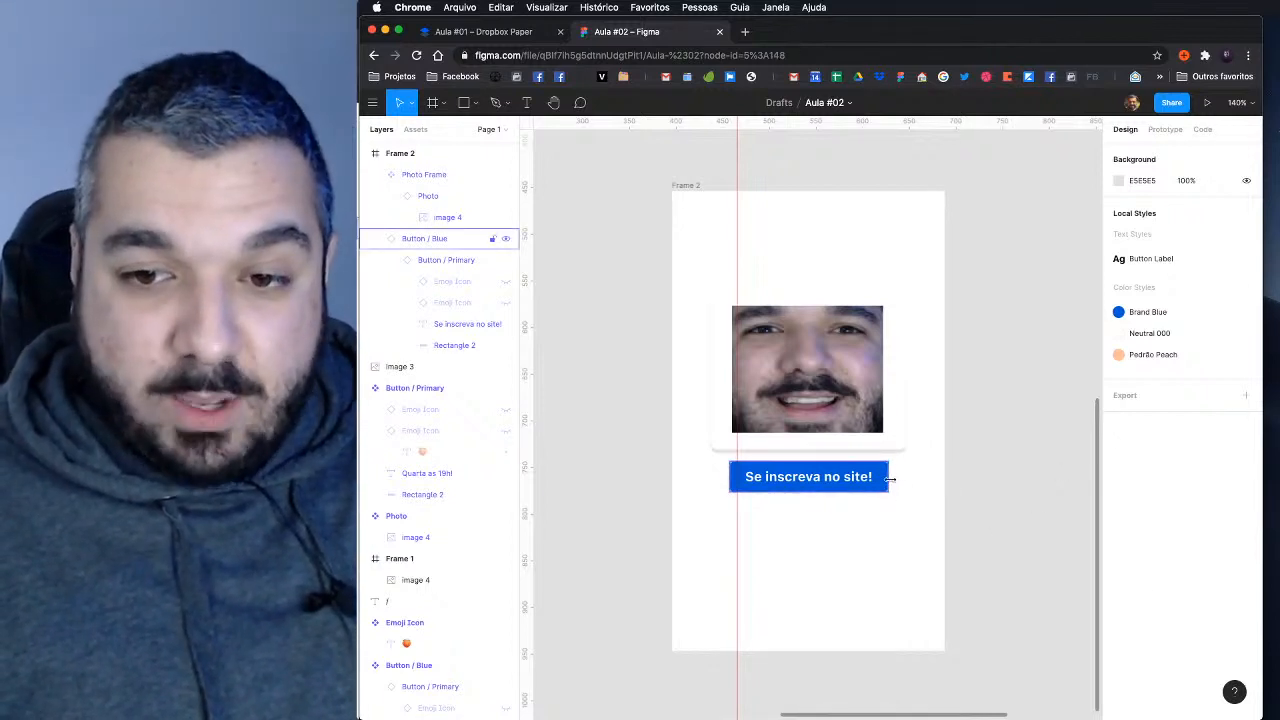
Step: Widen the blue button evenly on both sides to about 209 px so it lines up with the Photo Frame
{"action": "left_click_drag", "start_coordinate": [890, 479], "coordinate": [904, 479]}
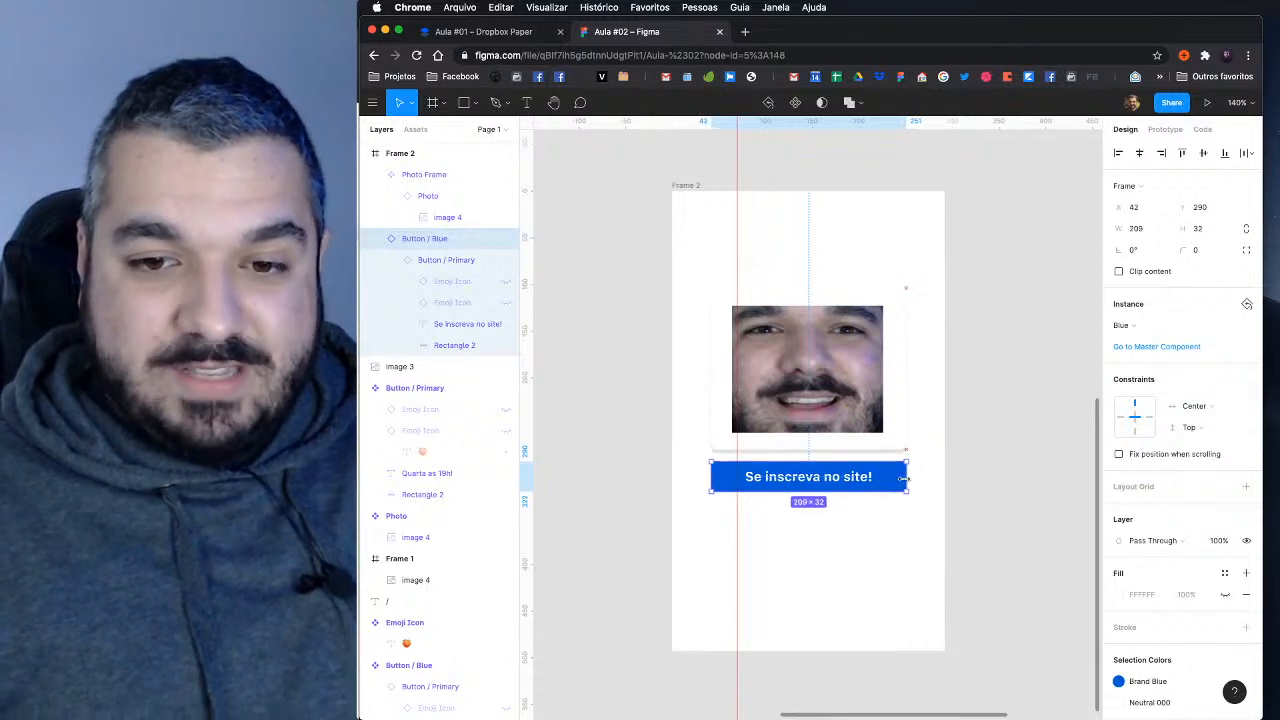
{"action": "left_click", "coordinate": [978, 478]}
{"action": "scroll", "coordinate": [978, 478], "scroll_direction": "down", "scroll_amount": 6}
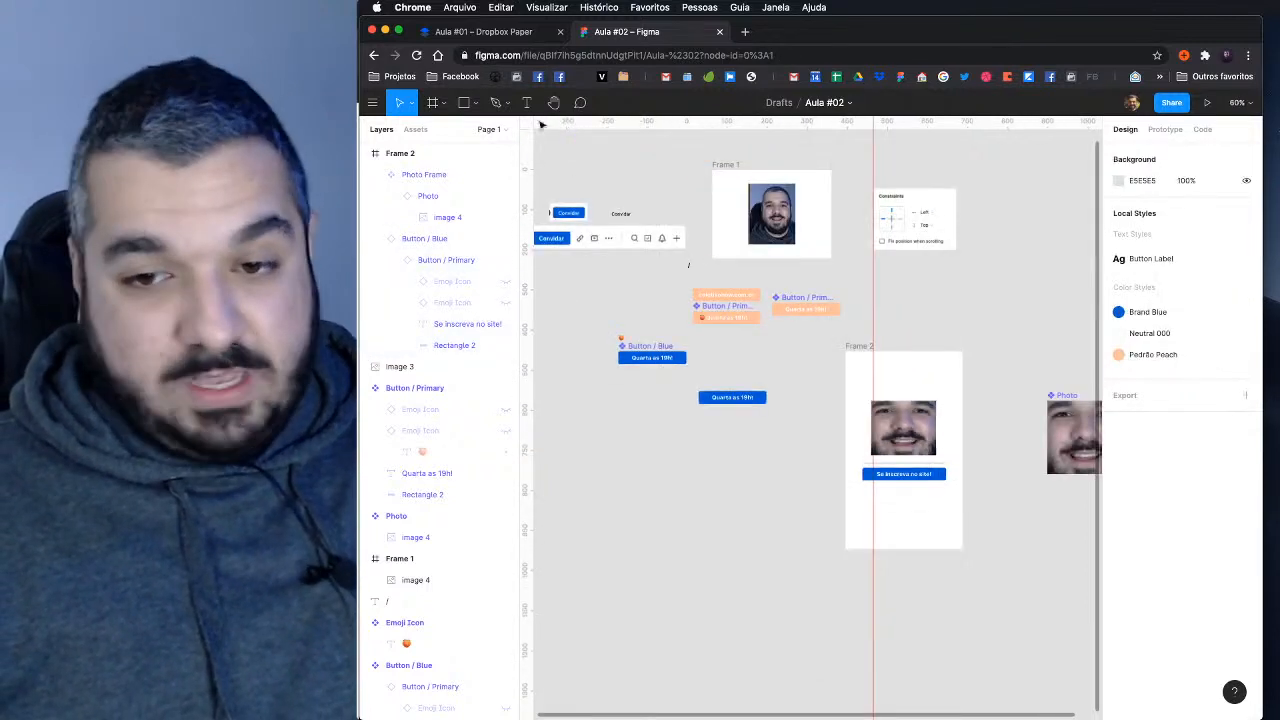
Step: Switch to the Dropbox Paper lesson notes to review the Constraints and Auto layout sections, and return to the Figma file
{"action": "left_click", "coordinate": [512, 33]}
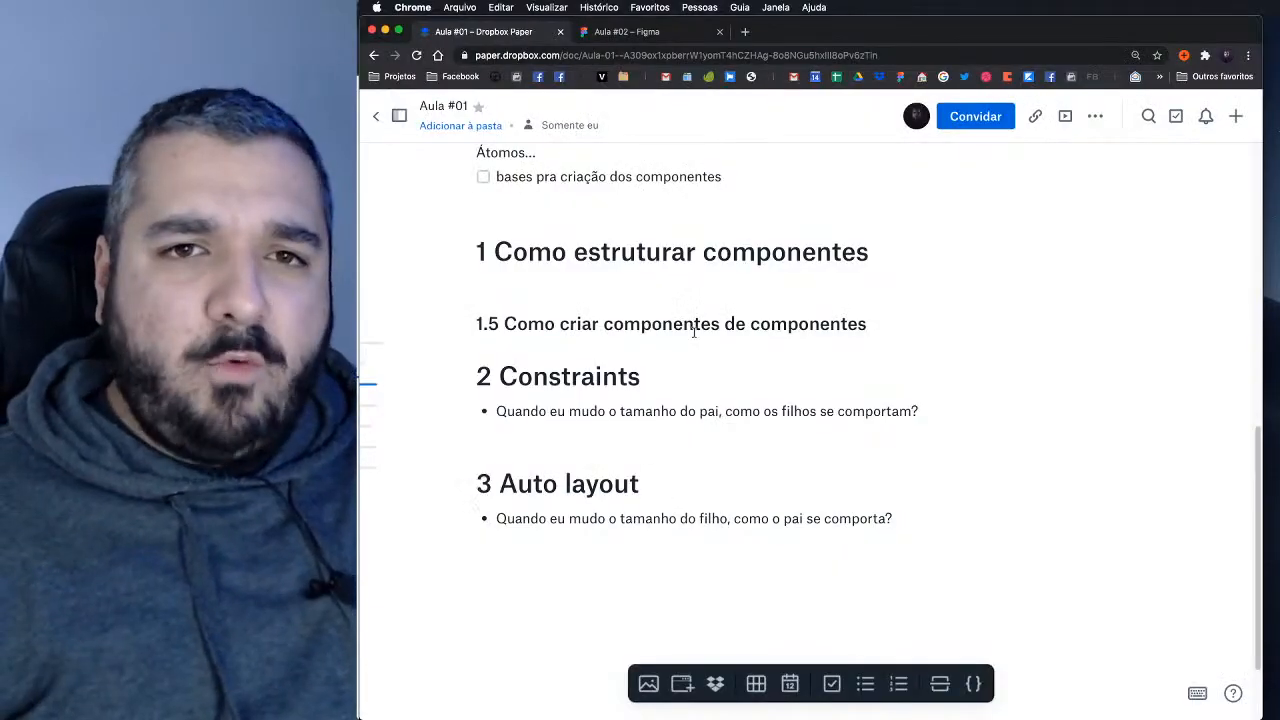
{"action": "left_click", "coordinate": [620, 32]}
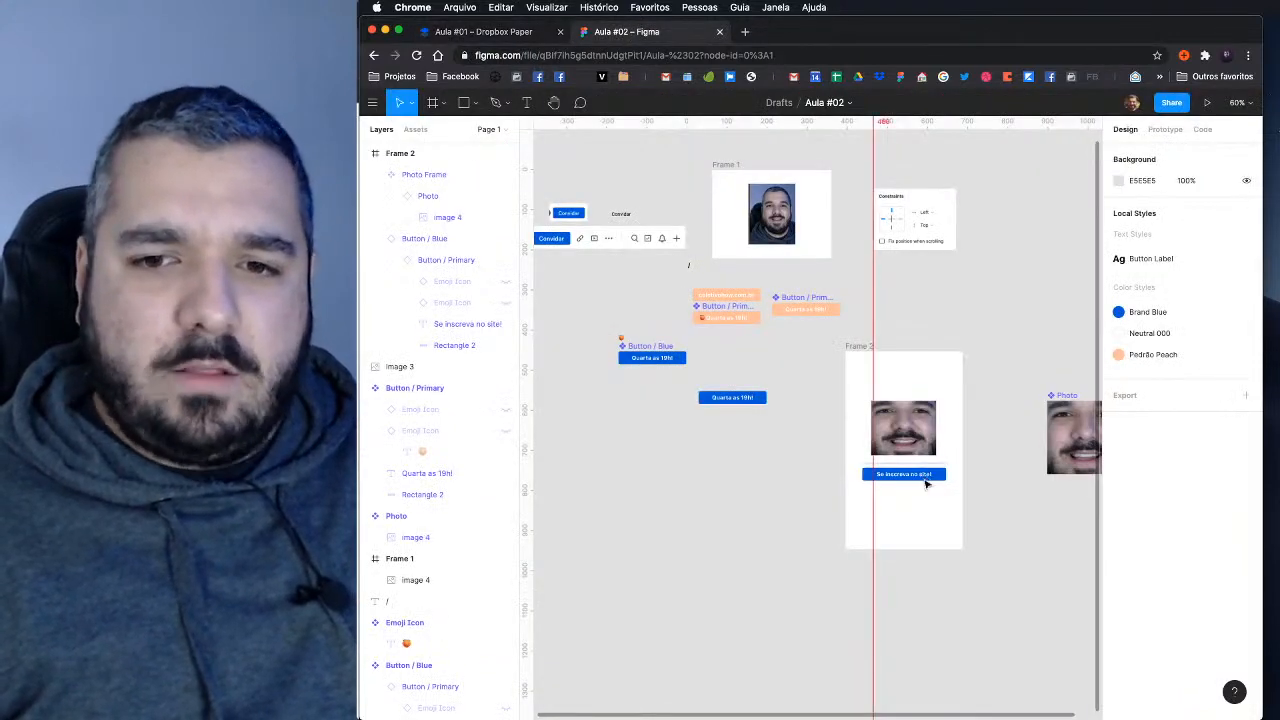
Step: Select the widened blue button in Frame 2 and examine its frame type and preset size options
{"action": "scroll", "coordinate": [928, 480], "scroll_direction": "up", "scroll_amount": 5}
{"action": "left_click", "coordinate": [928, 478]}
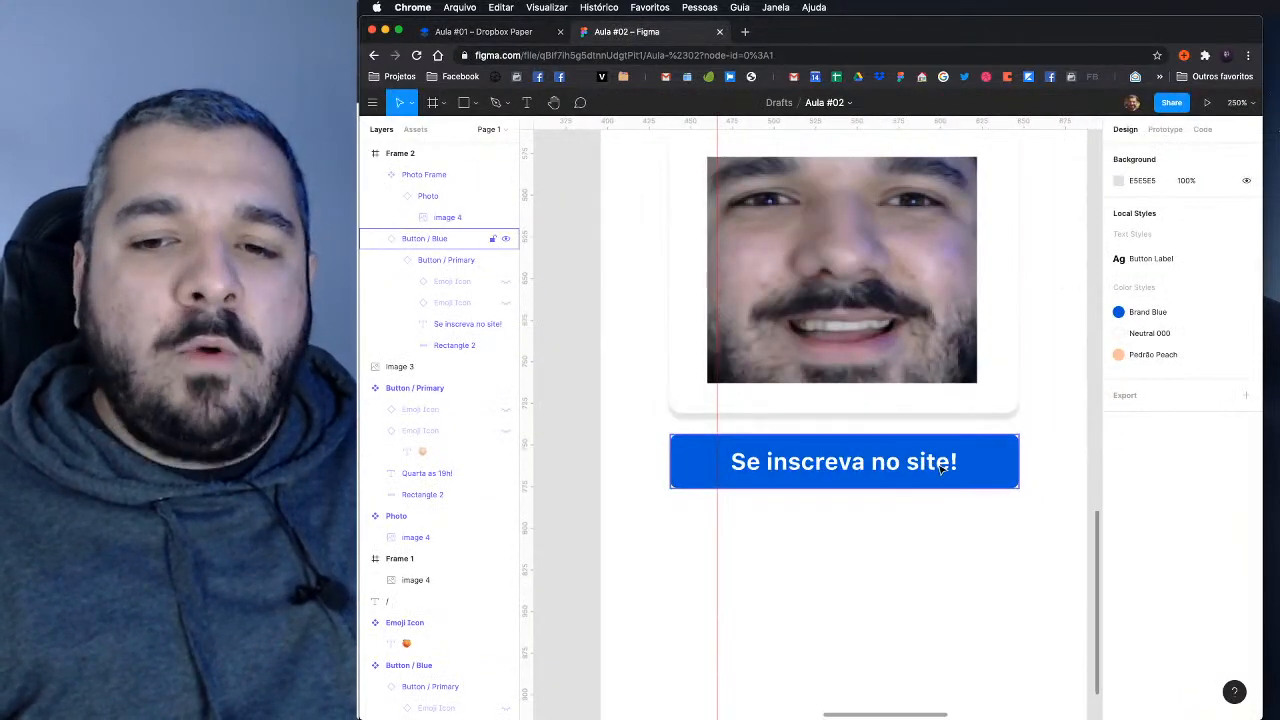
{"action": "left_click", "coordinate": [966, 462]}
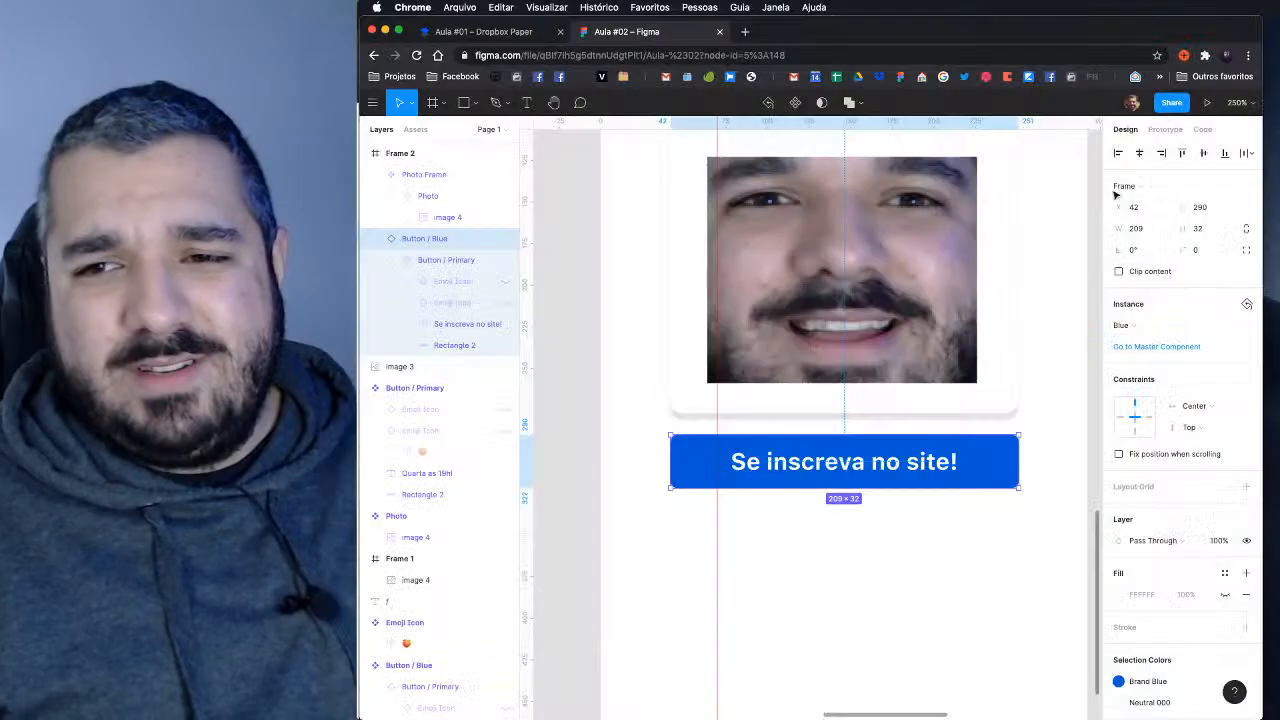
{"action": "left_click", "coordinate": [1130, 186]}
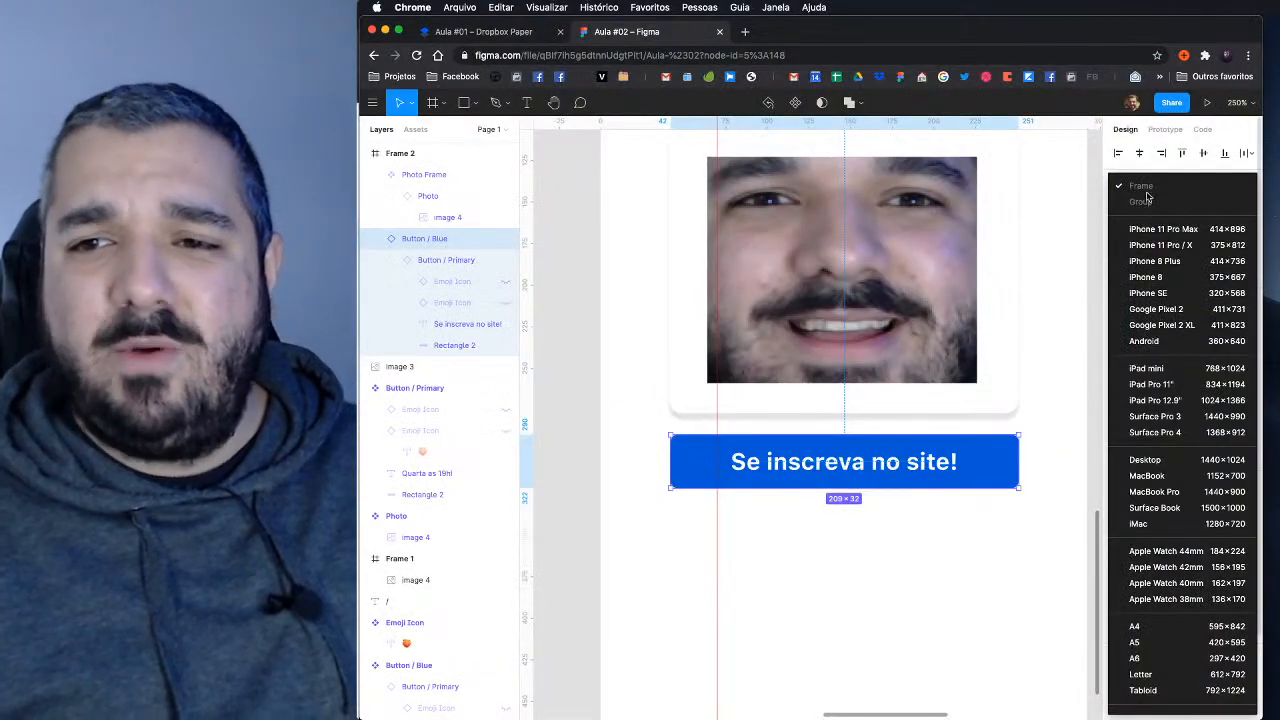
{"action": "left_click", "coordinate": [1155, 208]}
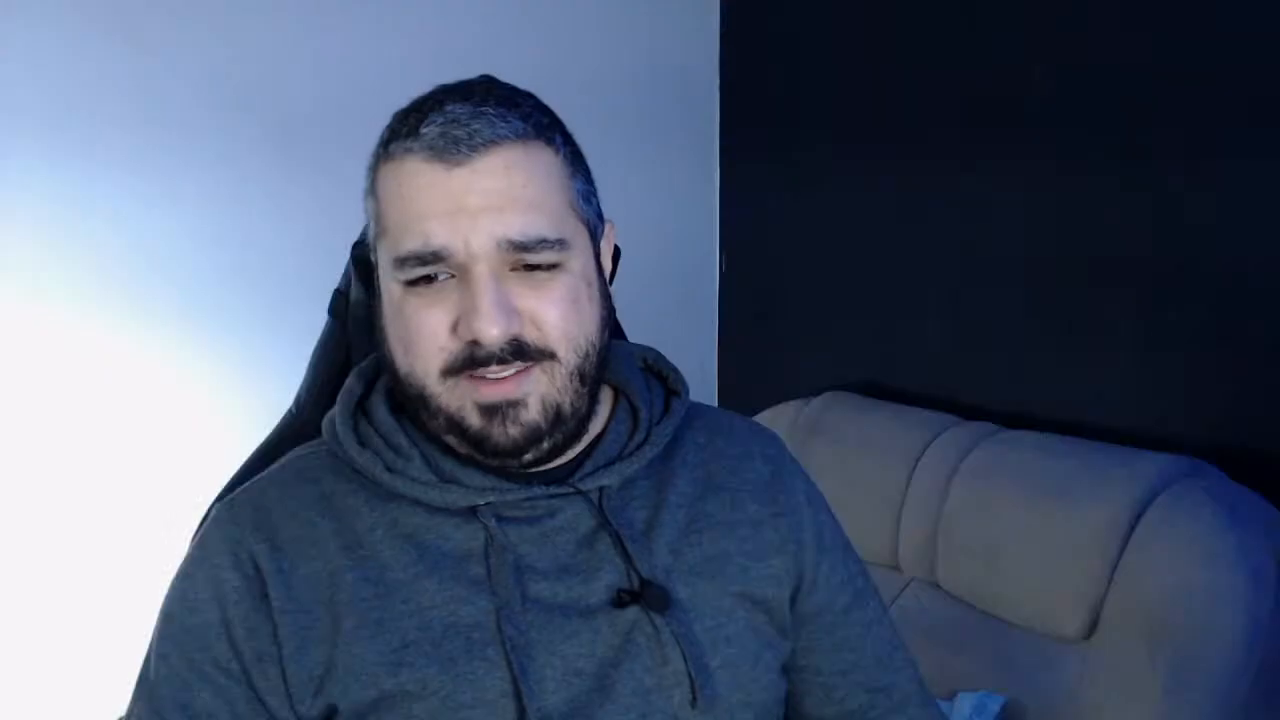
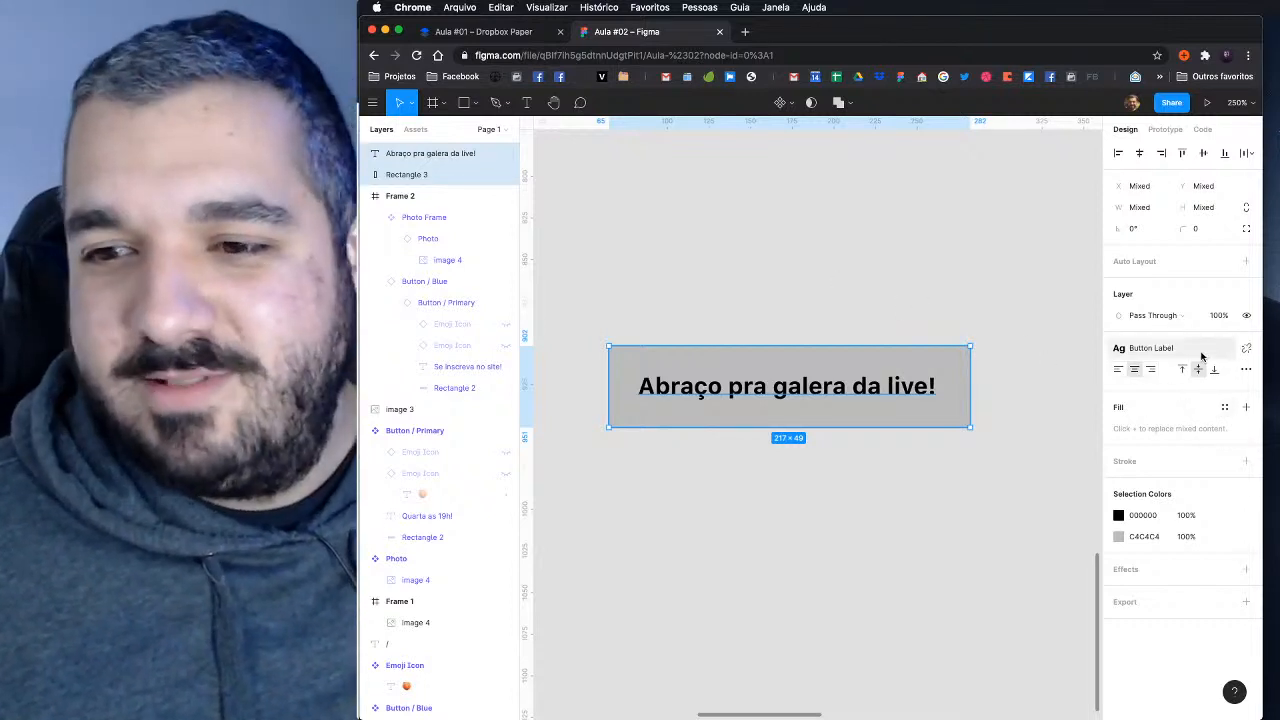
Step: Group the "Abraço pra galera da live!" text with its grey rectangle and add auto layout to the group
{"action": "right_click", "coordinate": [935, 383]}
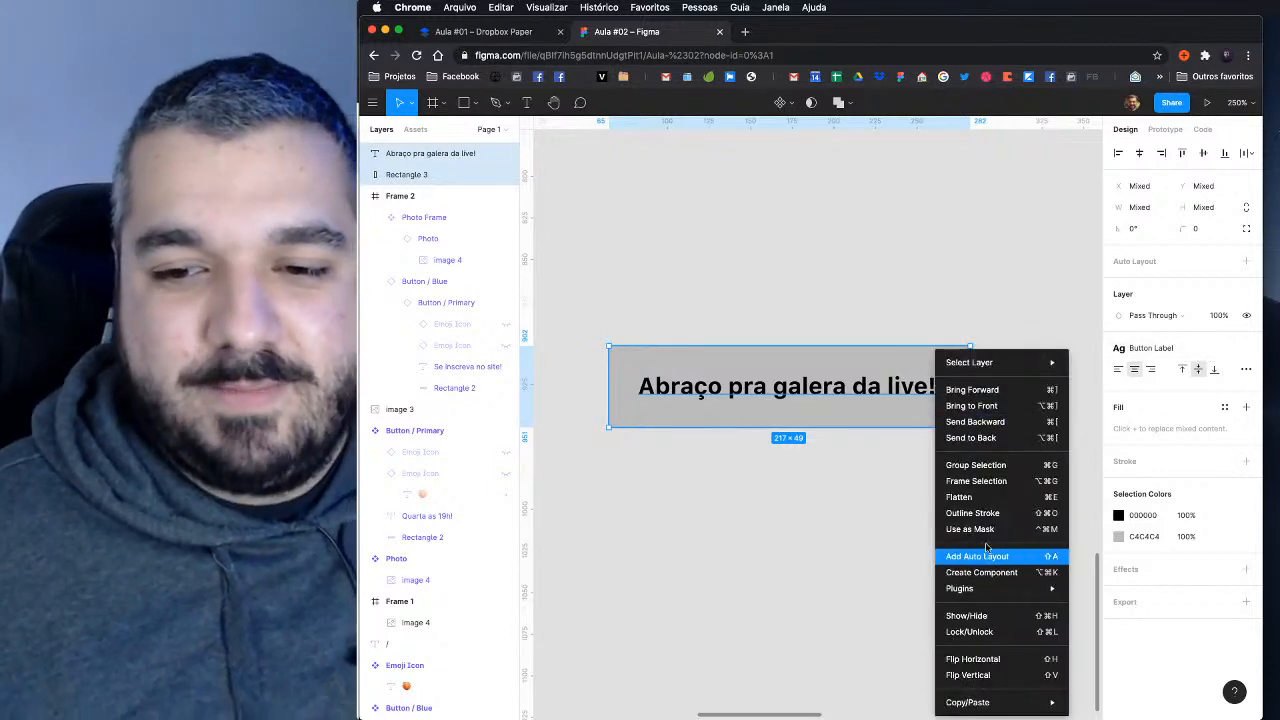
{"action": "left_click_drag", "start_coordinate": [856, 526], "coordinate": [771, 311]}
{"action": "key", "text": "super+g"}
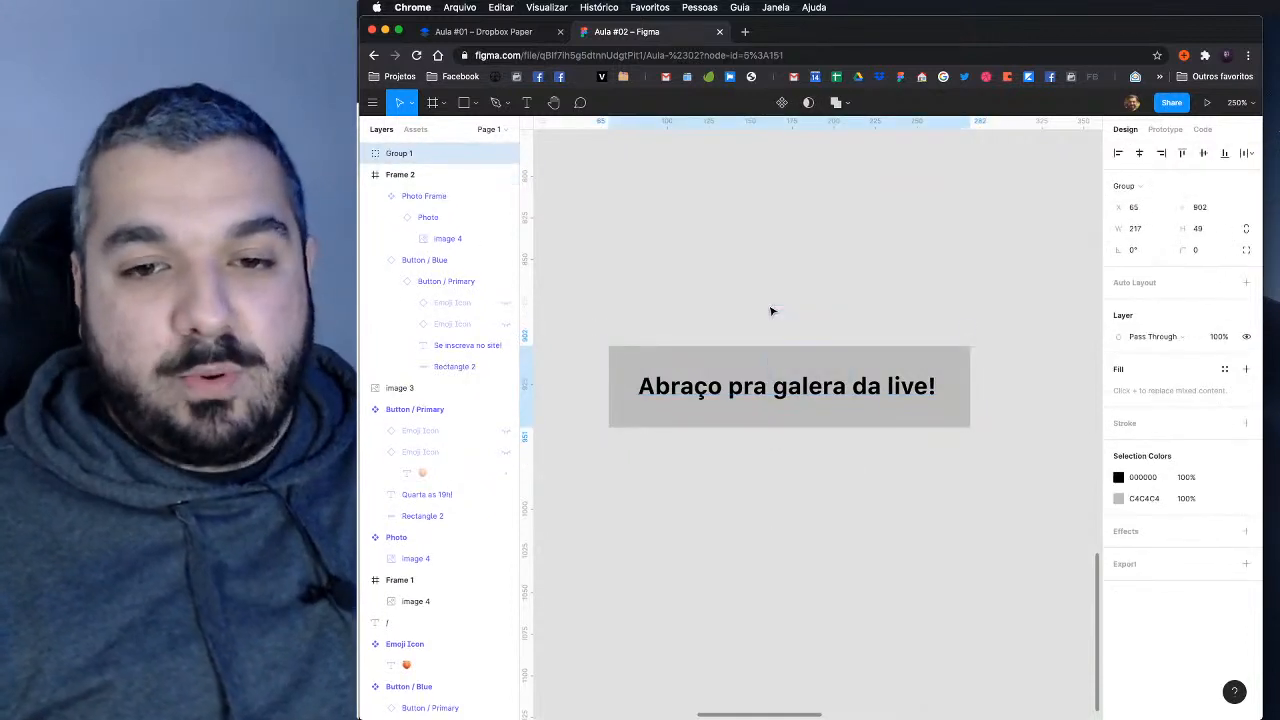
{"action": "right_click", "coordinate": [816, 399]}
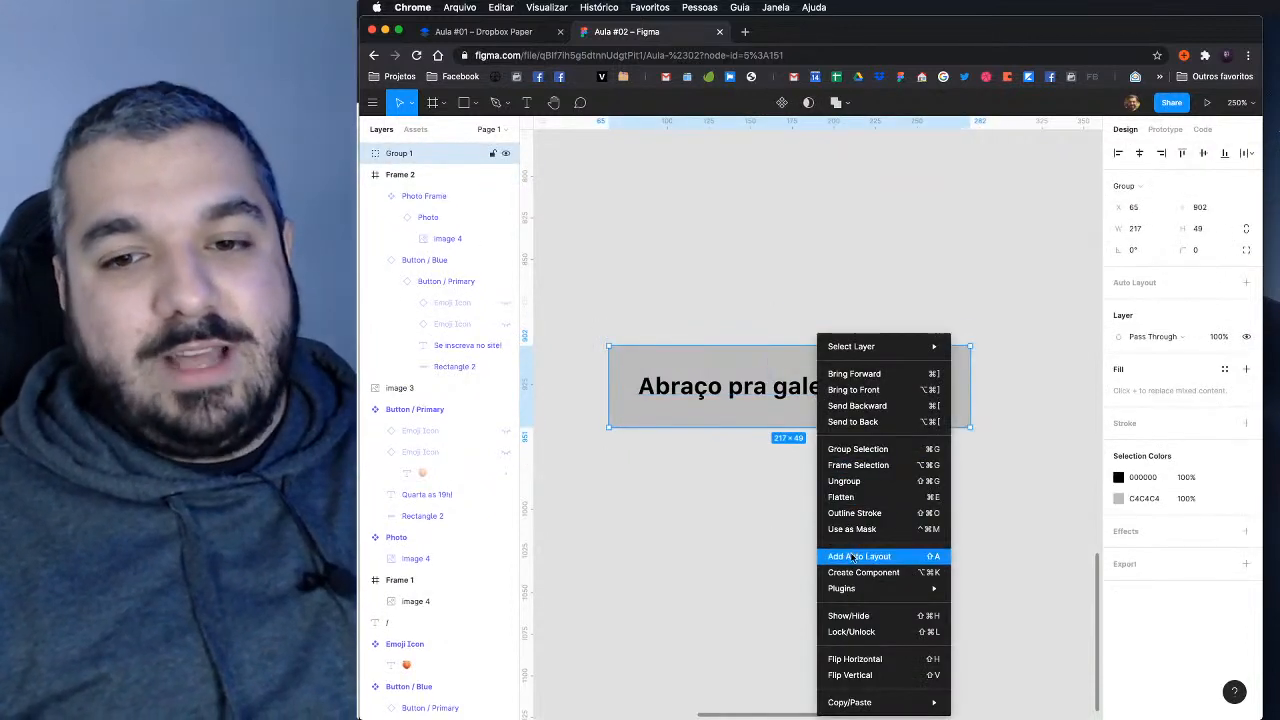
{"action": "left_click", "coordinate": [848, 556]}
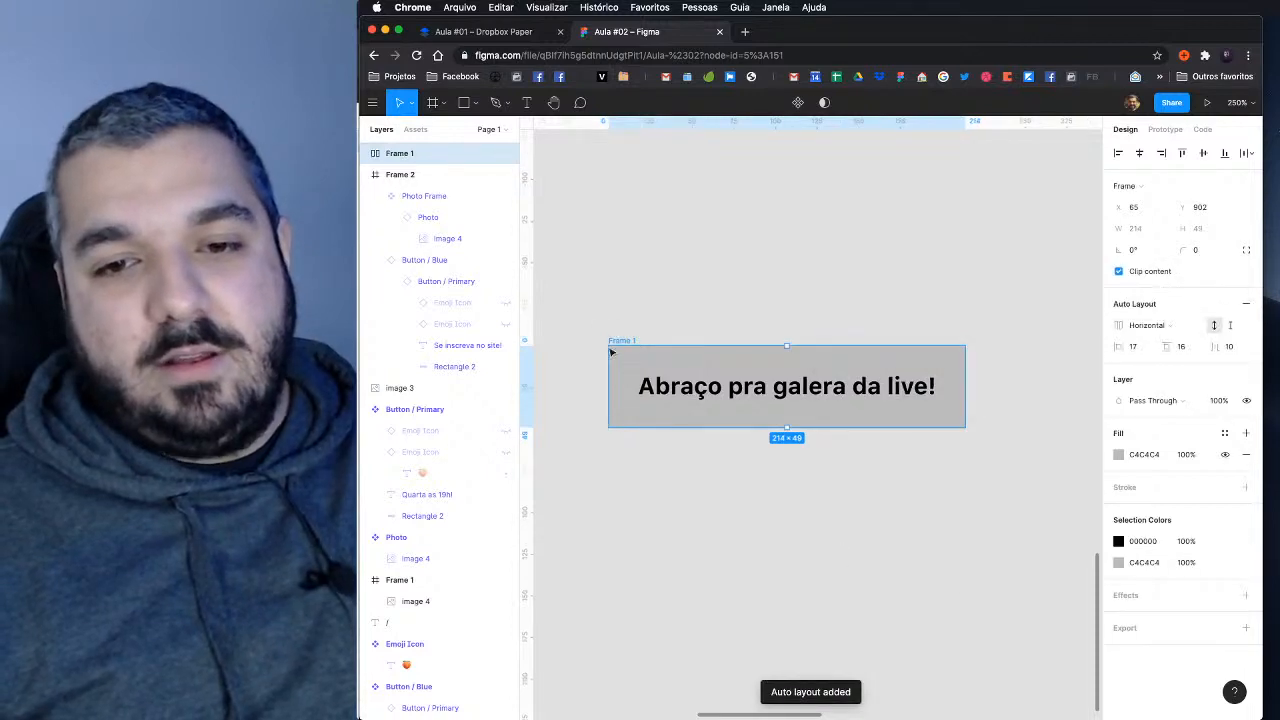
Step: Expand the new auto layout frame's layers and inspect its text layer and the frame's own properties
{"action": "left_click", "coordinate": [365, 153]}
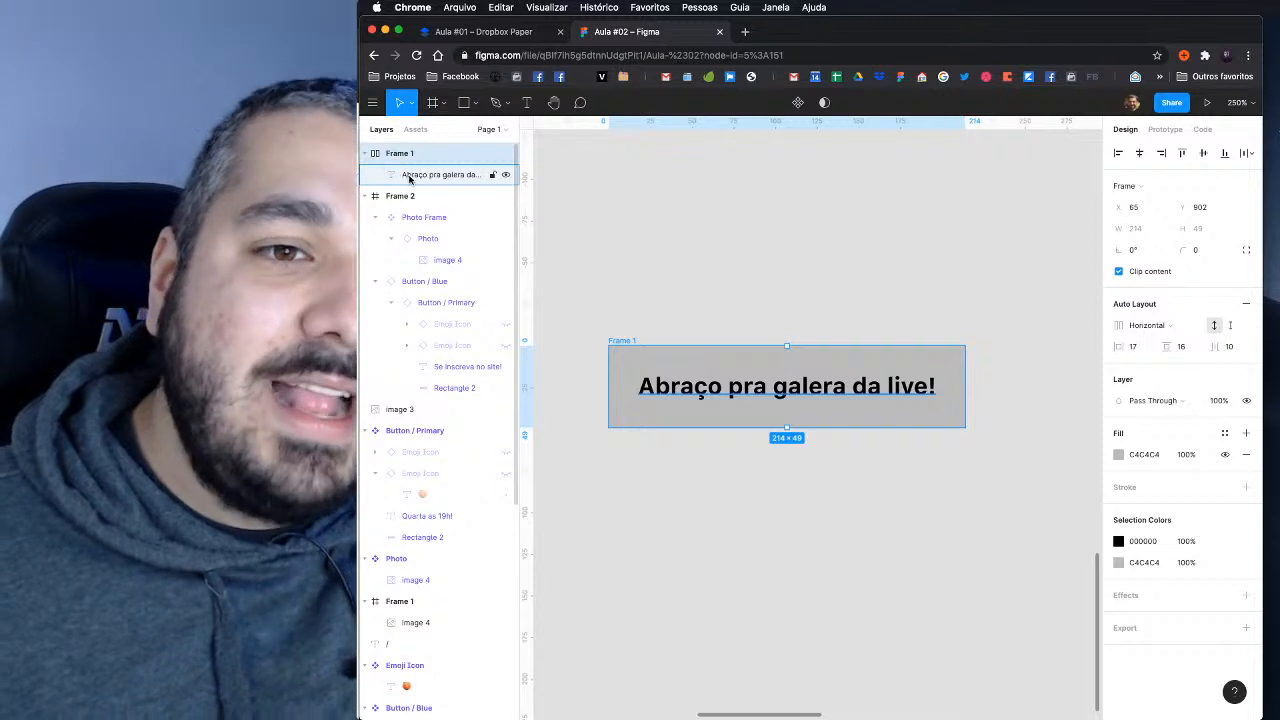
{"action": "left_click", "coordinate": [409, 176]}
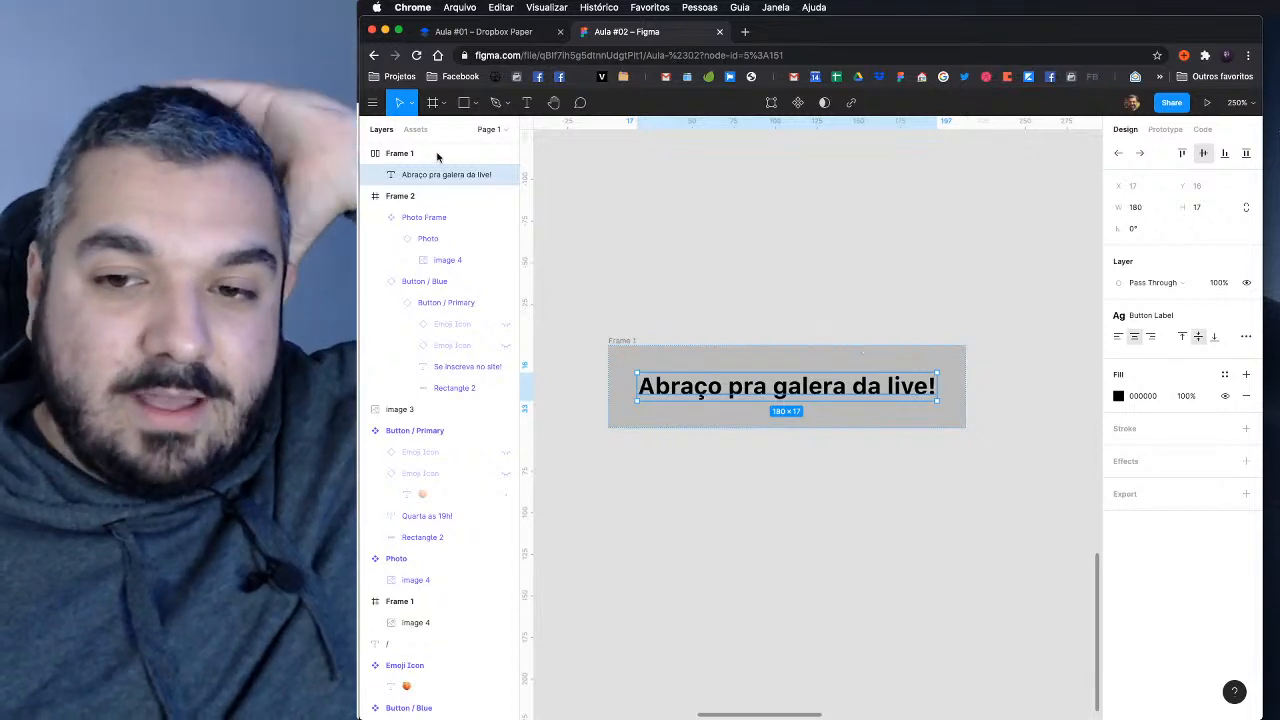
{"action": "left_click", "coordinate": [660, 347]}
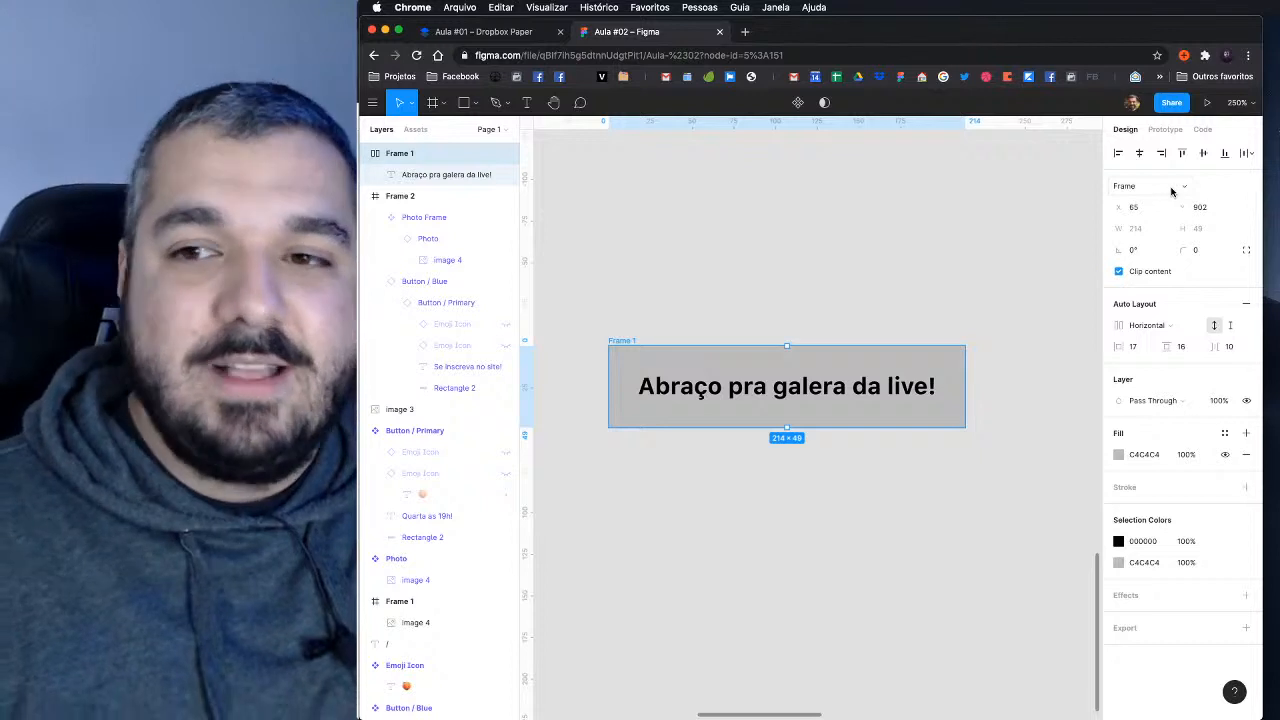
Step: Try converting the auto layout frame into a plain group, and undo the conversion
{"action": "left_click", "coordinate": [1172, 189]}
{"action": "left_click", "coordinate": [1168, 200]}
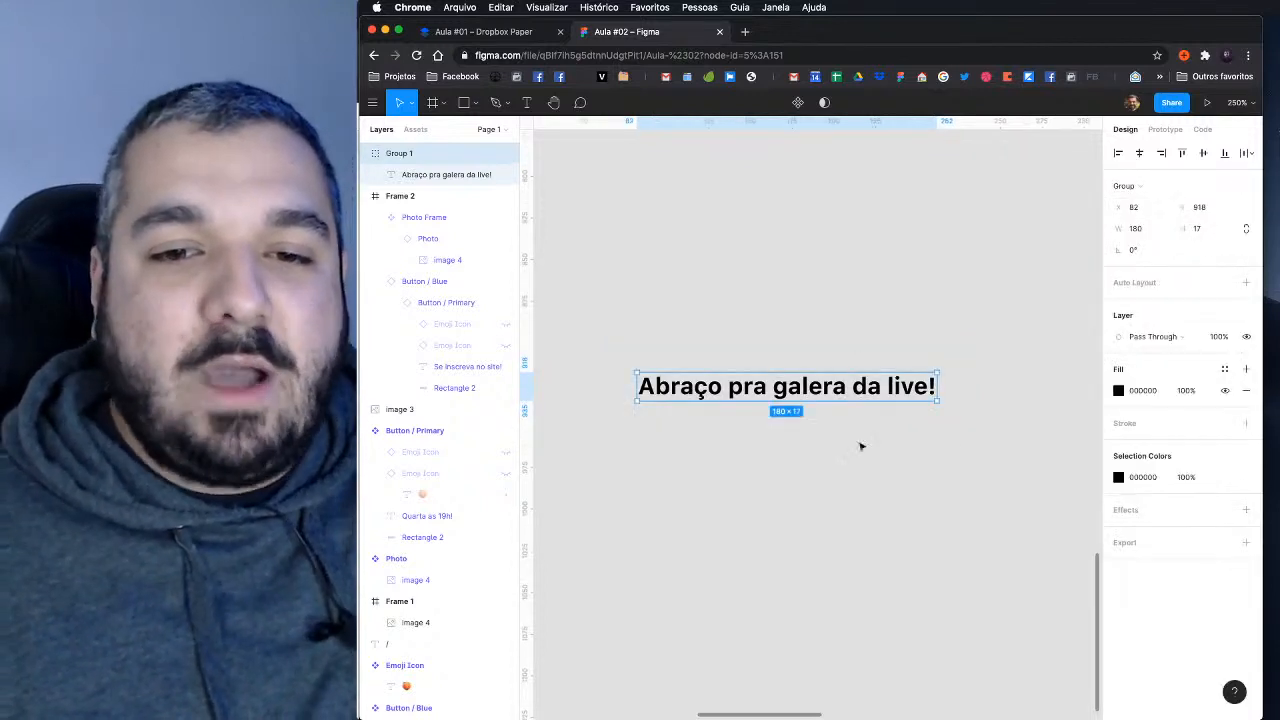
{"action": "key", "text": "super+z"}
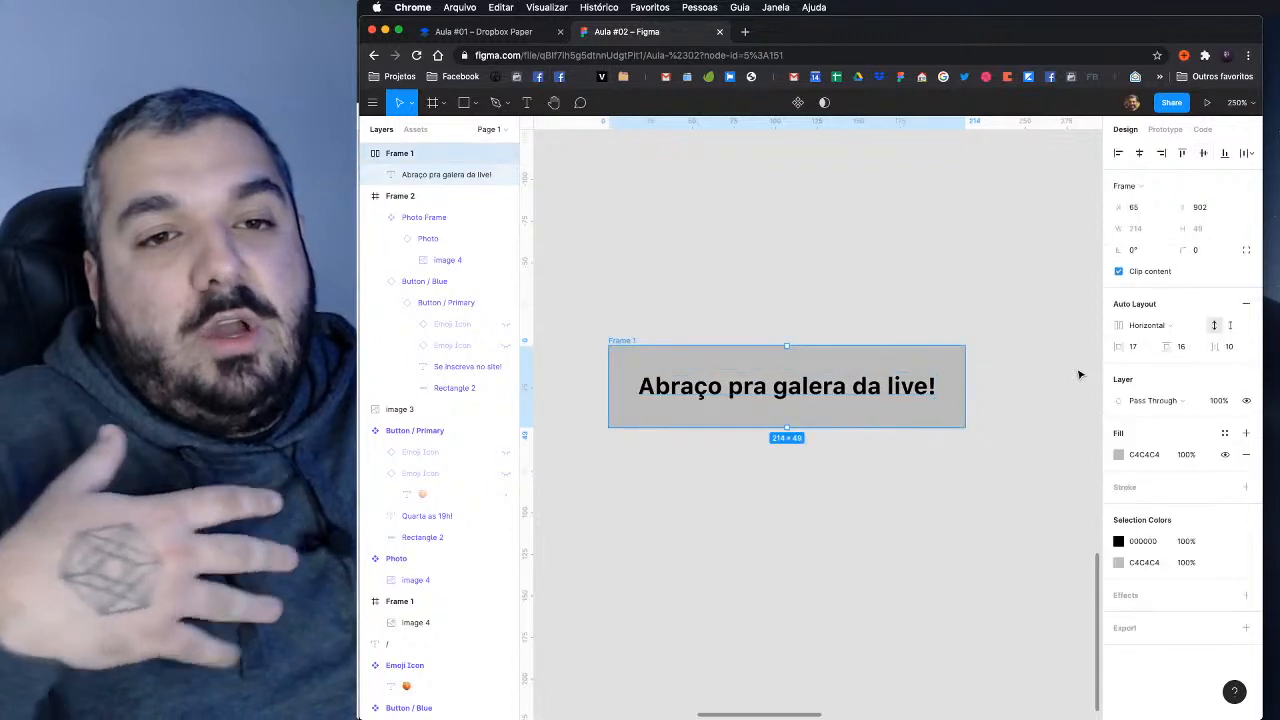
Step: Reapply auto layout to the original text and rectangle group, and darken the resulting frame's fill to A4A4A4
{"action": "key", "text": "super+shift+z"}
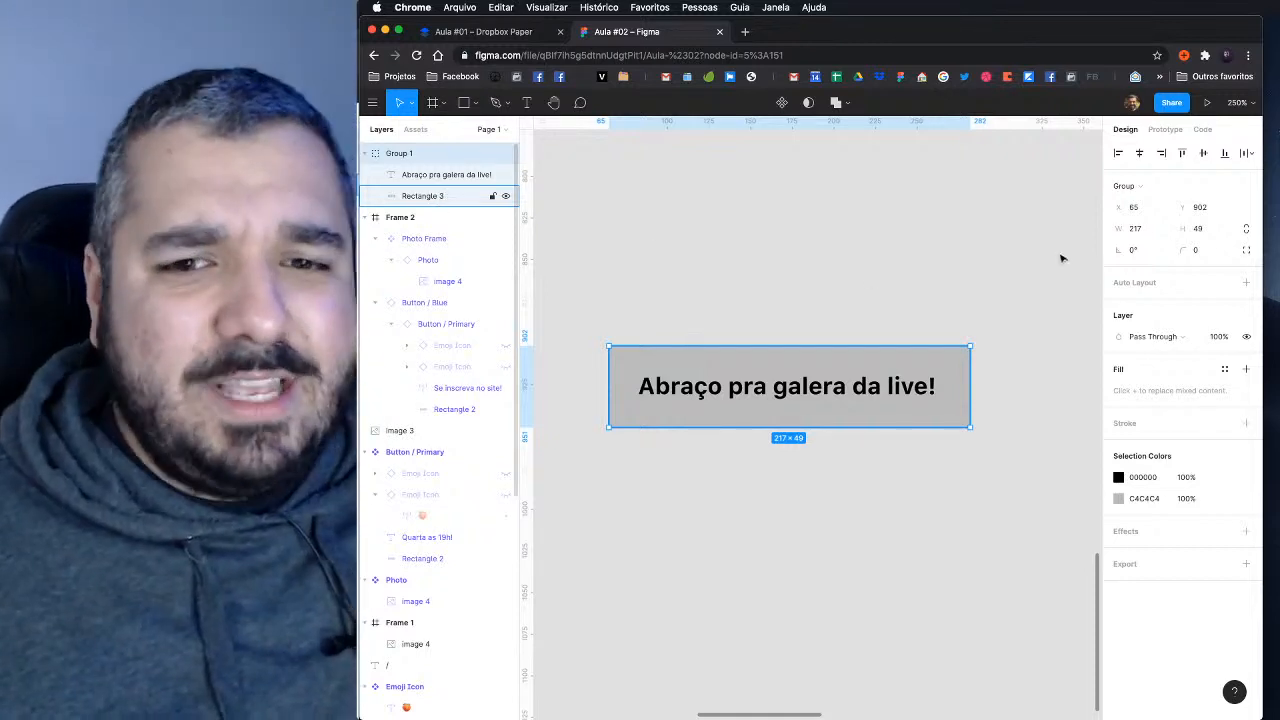
{"action": "left_click", "coordinate": [1247, 286]}
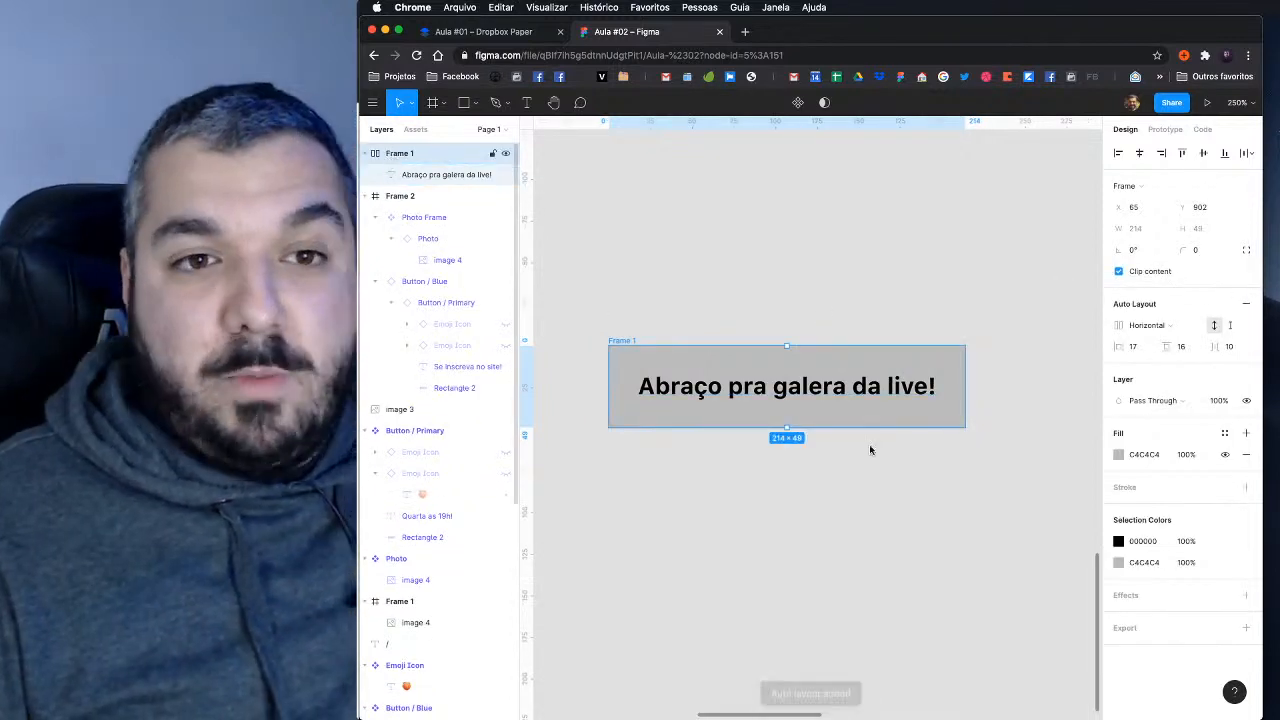
{"action": "left_click", "coordinate": [1119, 456]}
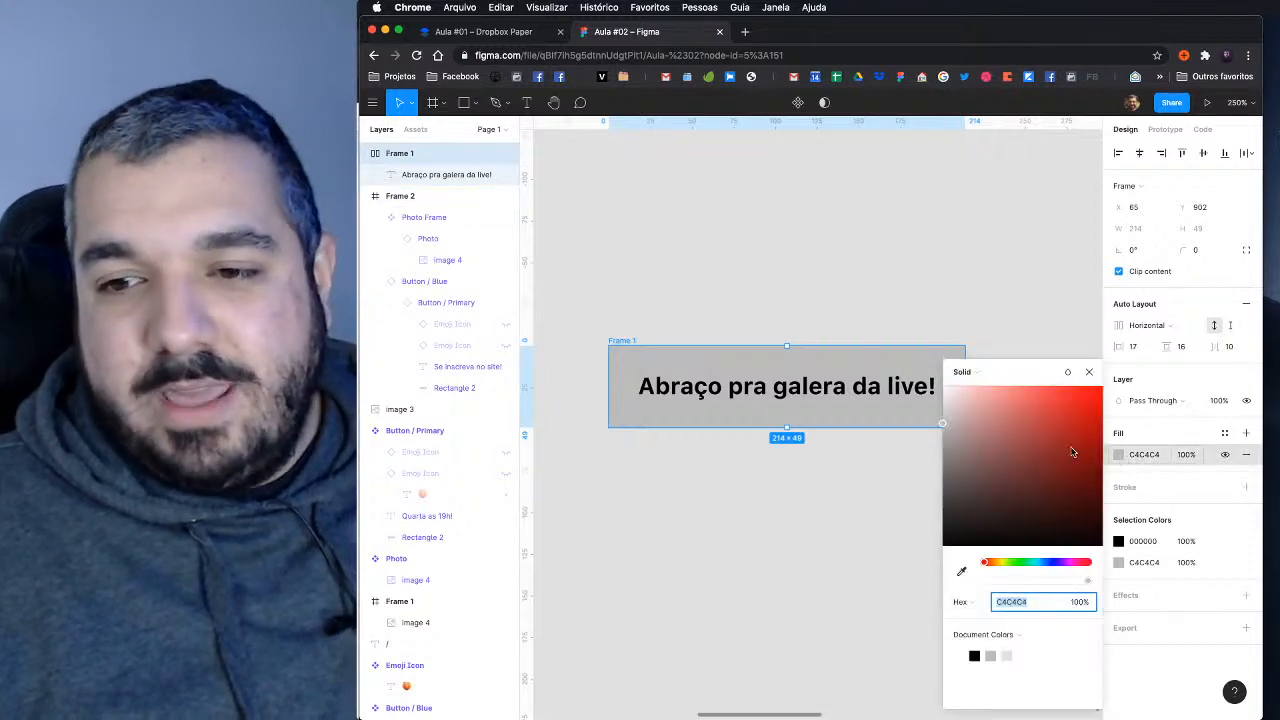
{"action": "type", "text": "FF0000"}
{"action": "key", "text": "Return"}
{"action": "left_click_drag", "start_coordinate": [1066, 404], "coordinate": [919, 455]}
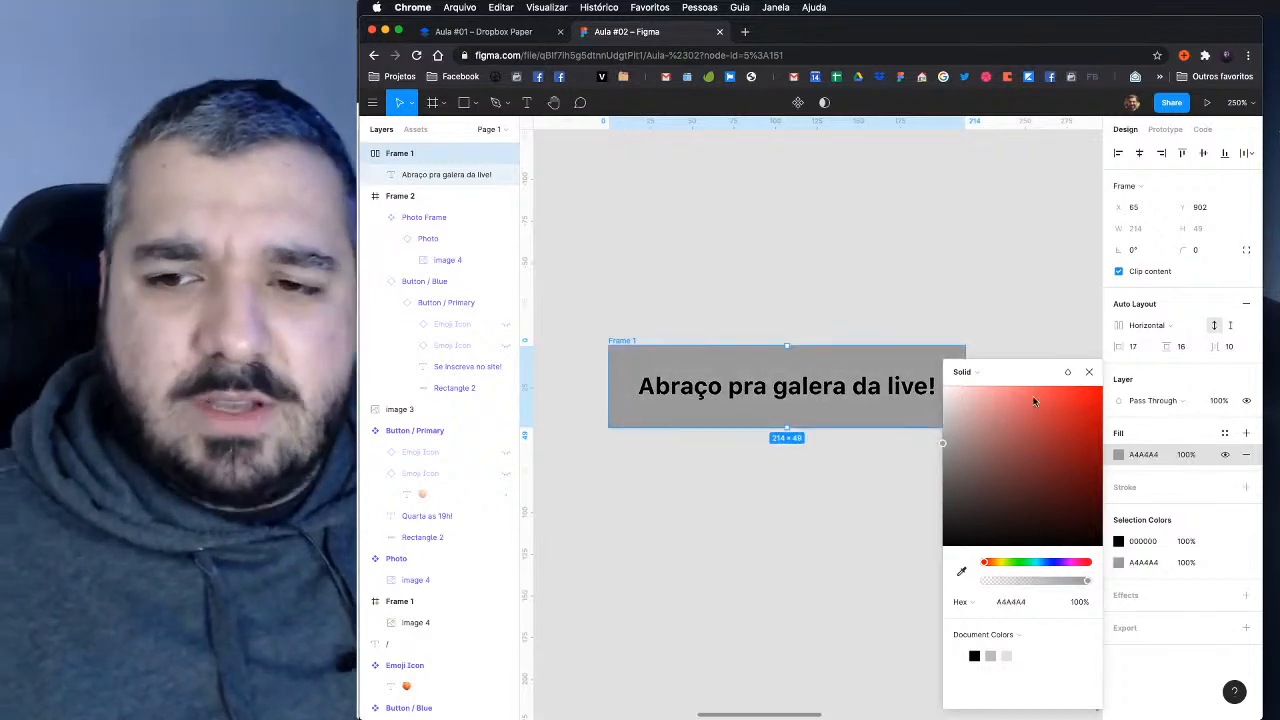
{"action": "left_click", "coordinate": [1091, 373]}
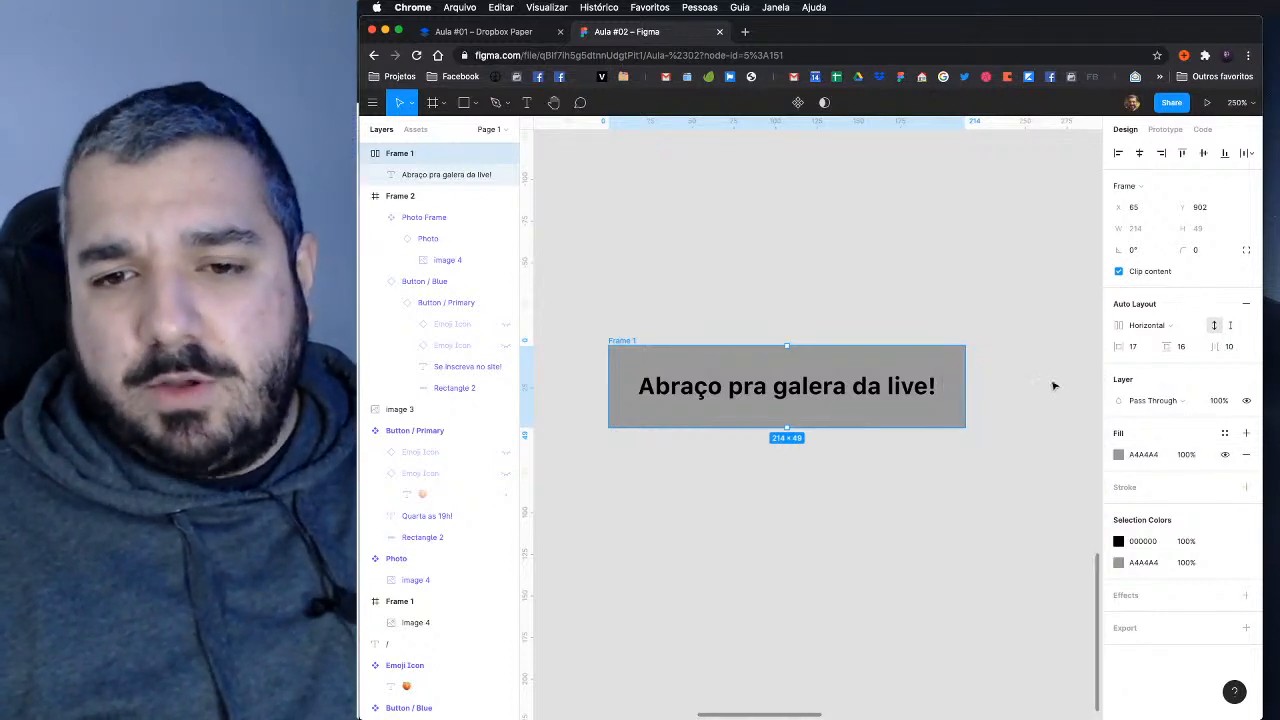
Step: Undo the fill change and the auto layout to restore the text and rectangle group
{"action": "left_click", "coordinate": [814, 393]}
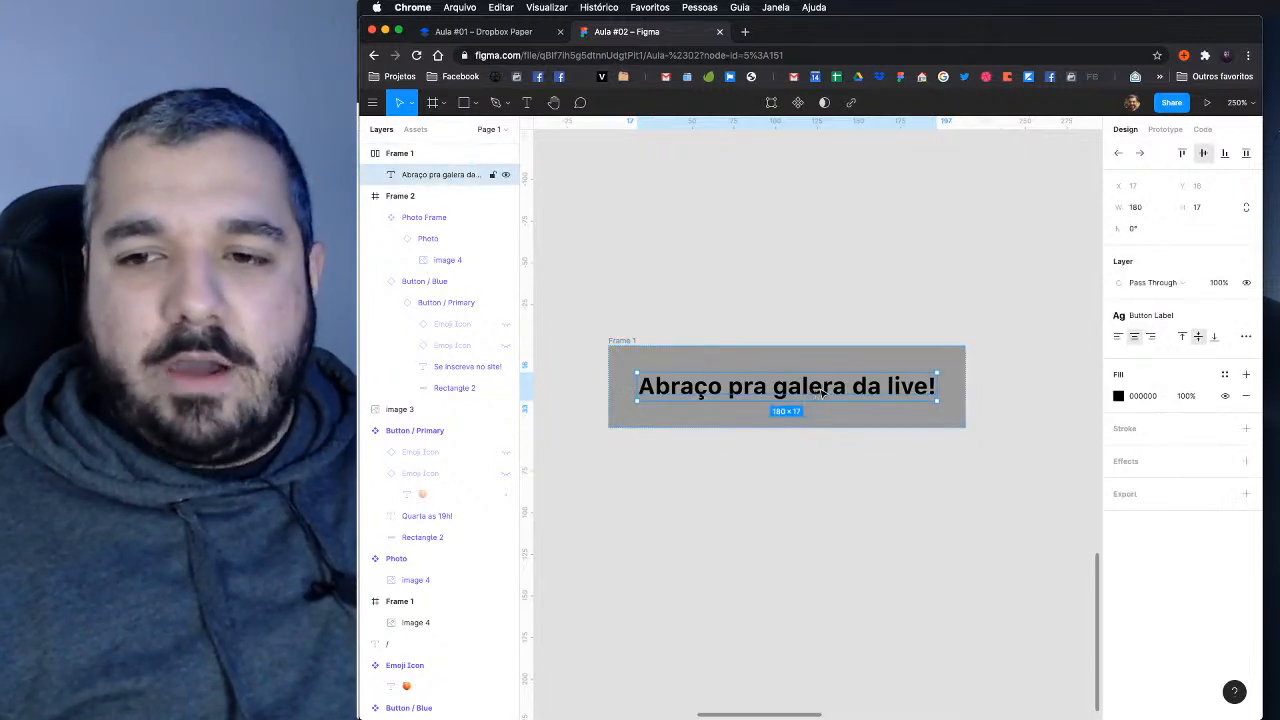
{"action": "key", "text": "Escape"}
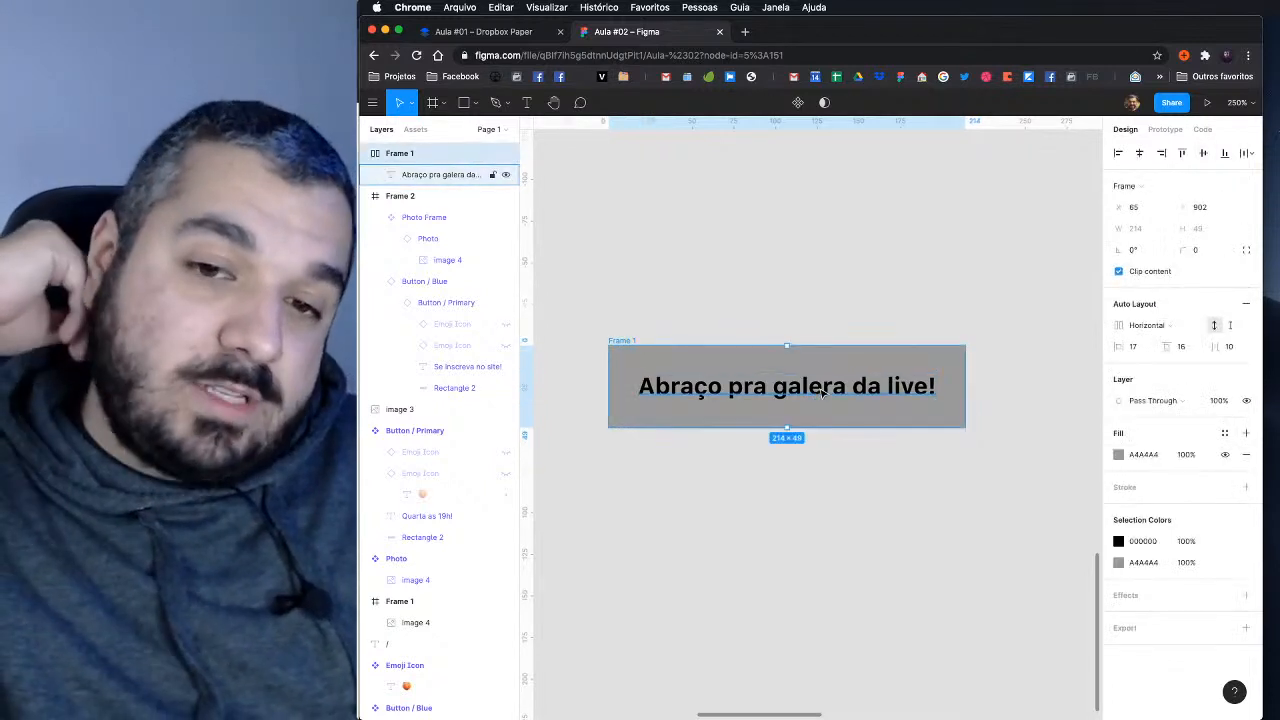
{"action": "key", "text": "super+z"}
{"action": "key", "text": "super+z"}
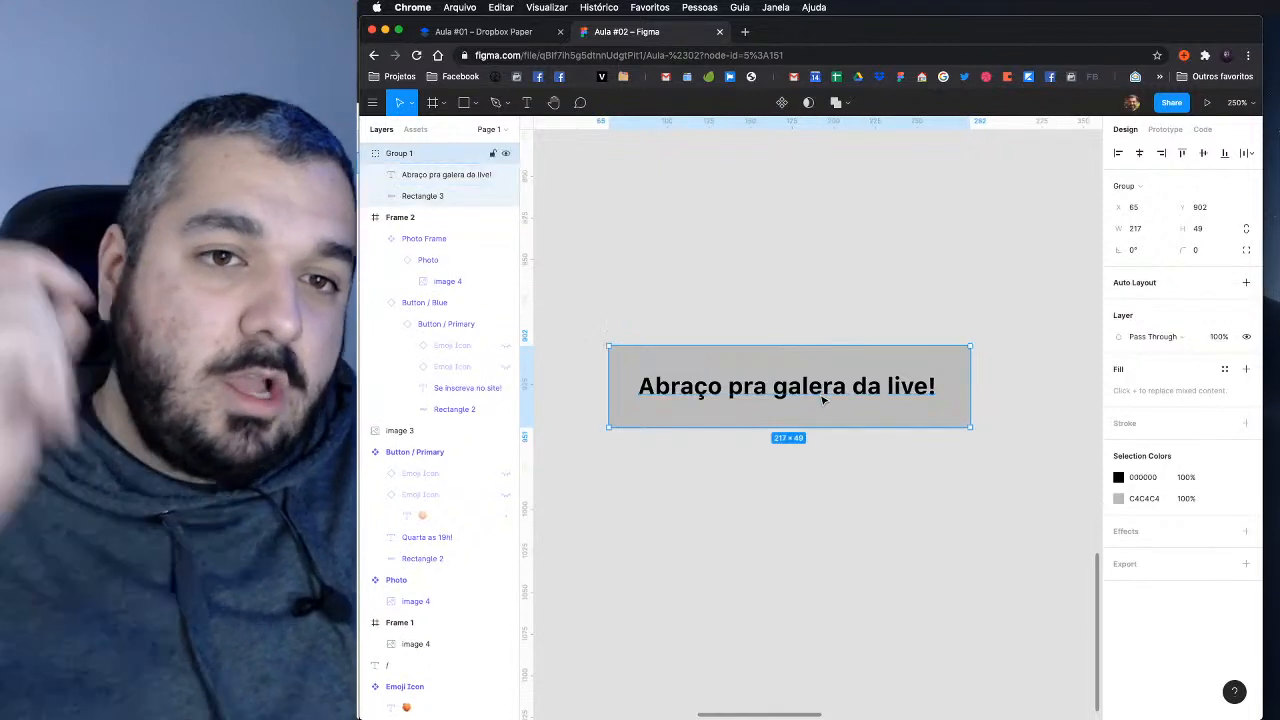
Step: Nudge the "Abraço pra galera da live!" text 9 px to the right within its group, to X 91
{"action": "double_click", "coordinate": [810, 400]}
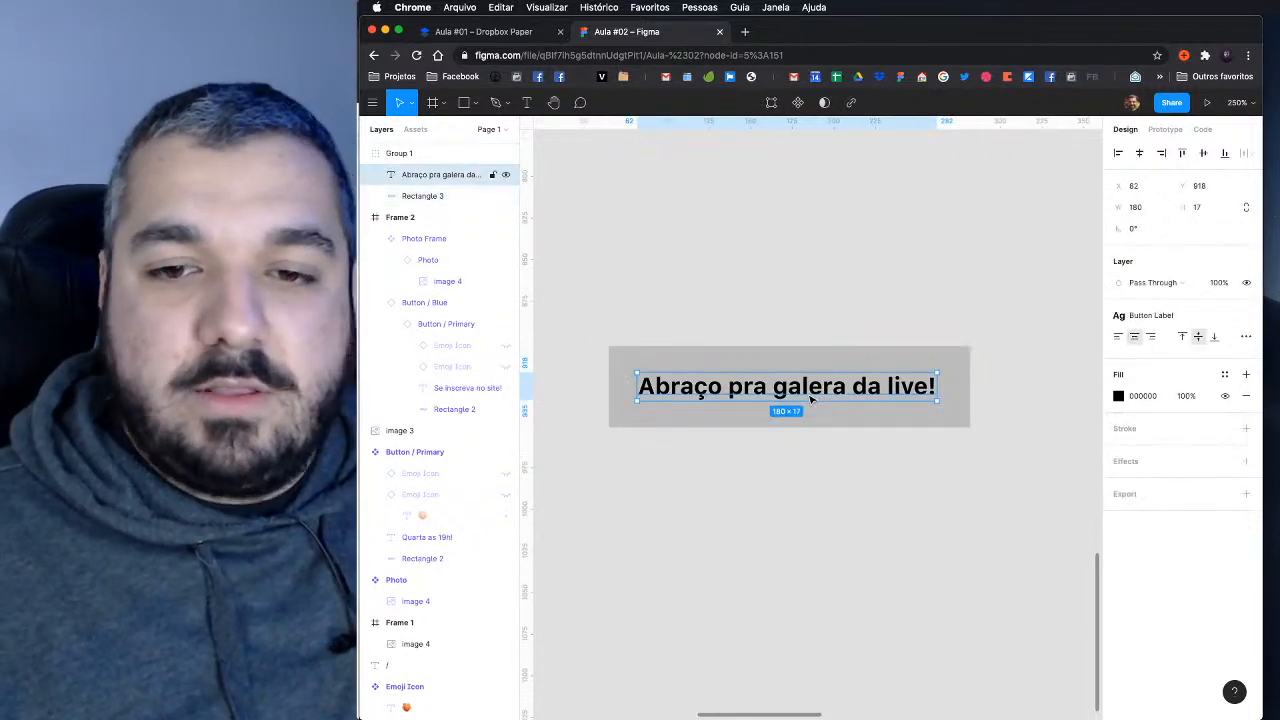
{"action": "key", "text": "Right"}
{"action": "key", "text": "Right"}
{"action": "key", "text": "Right"}
{"action": "key", "text": "Right"}
{"action": "key", "text": "Right"}
{"action": "key", "text": "Right"}
{"action": "key", "text": "Right"}
{"action": "key", "text": "Right"}
{"action": "key", "text": "Right"}
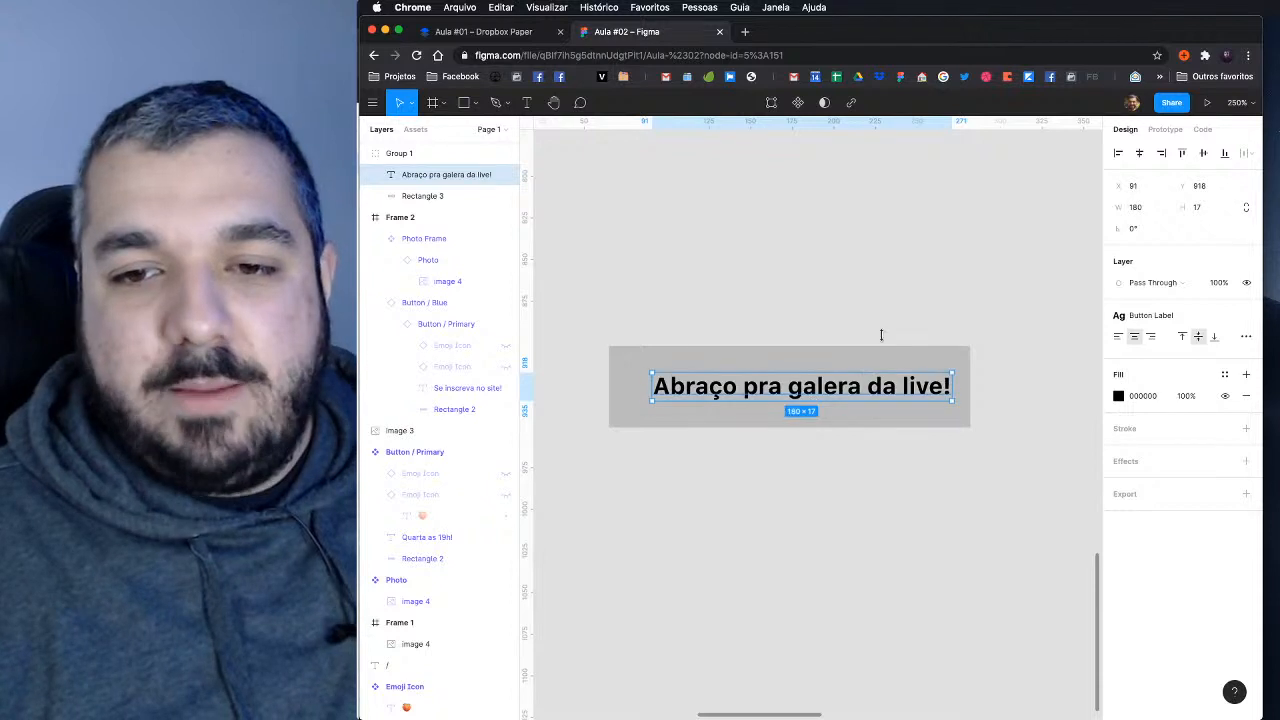
{"action": "left_click", "coordinate": [865, 336]}
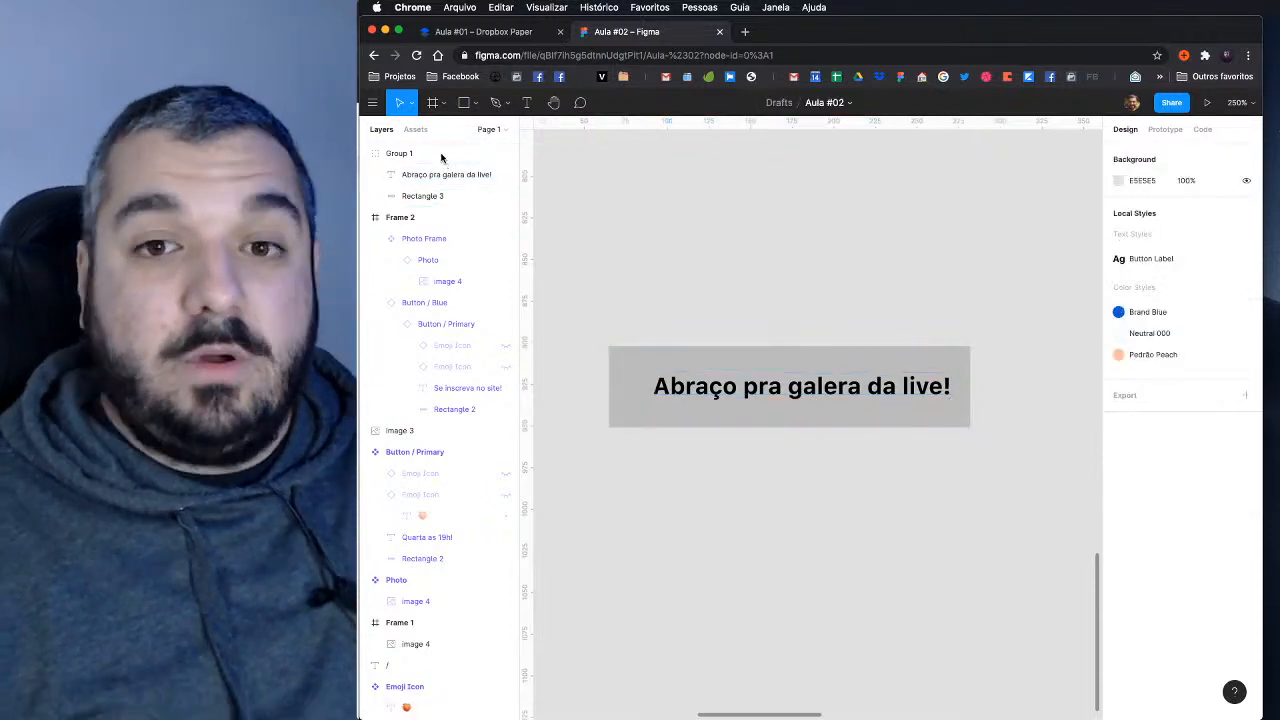
Step: Add auto layout to the group containing the off-centre text and grey rectangle
{"action": "left_click", "coordinate": [441, 156]}
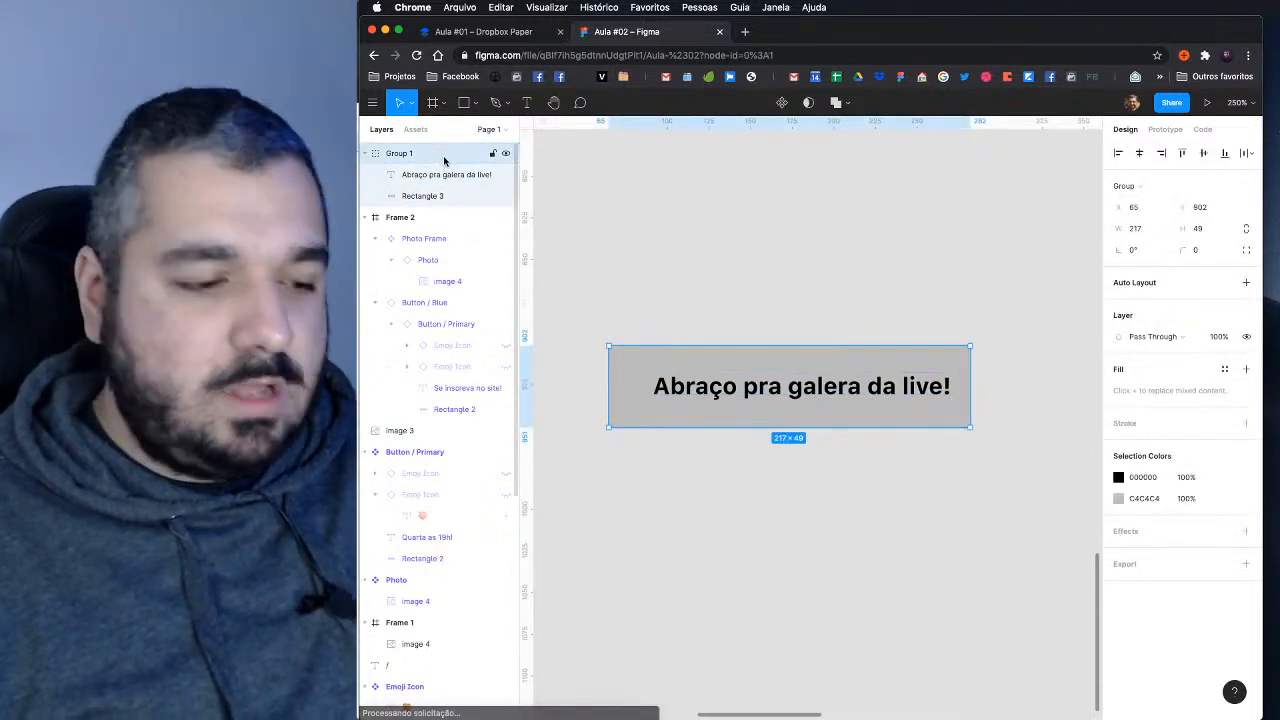
{"action": "key", "text": "super+a"}
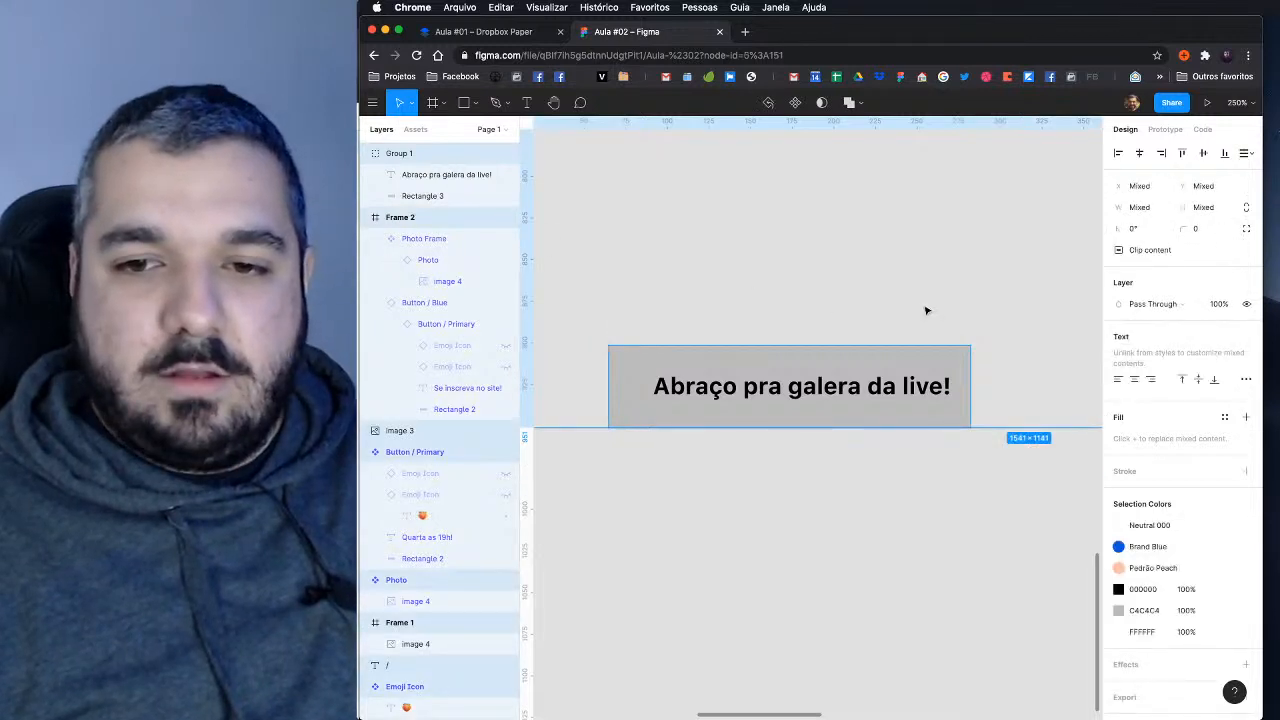
{"action": "left_click", "coordinate": [918, 322]}
{"action": "left_click", "coordinate": [905, 368]}
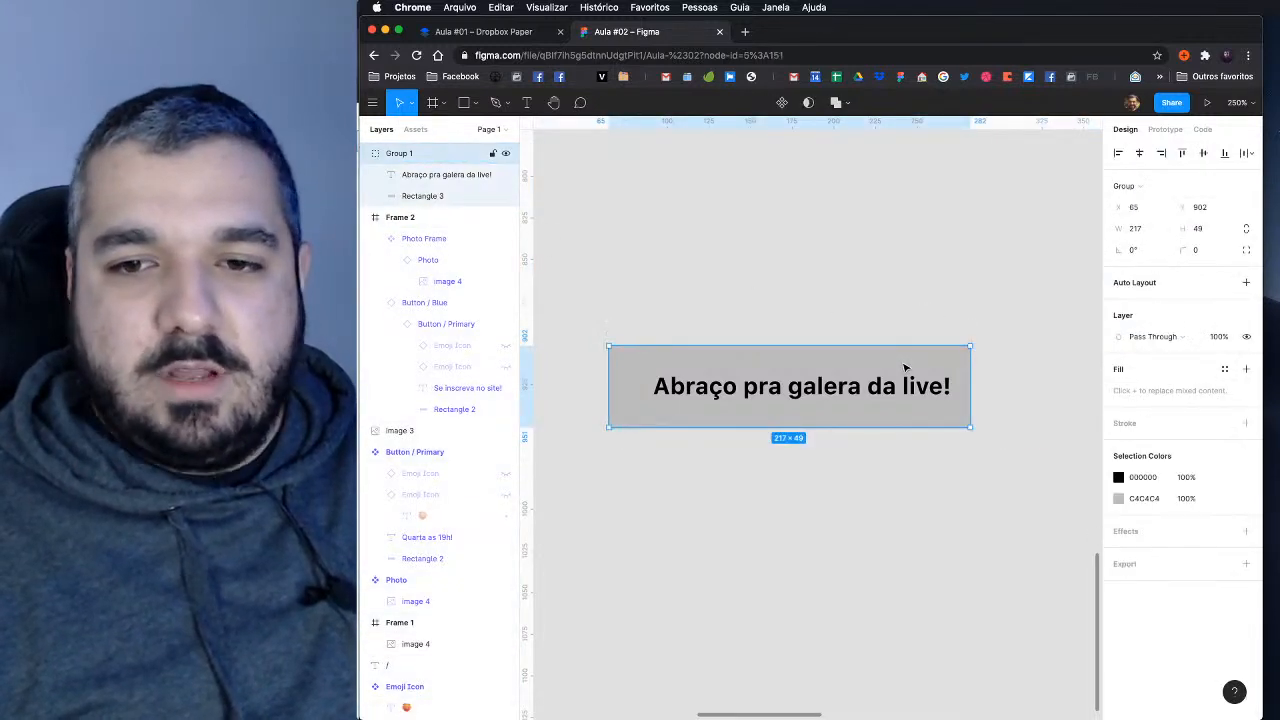
{"action": "key", "text": "shift+a"}
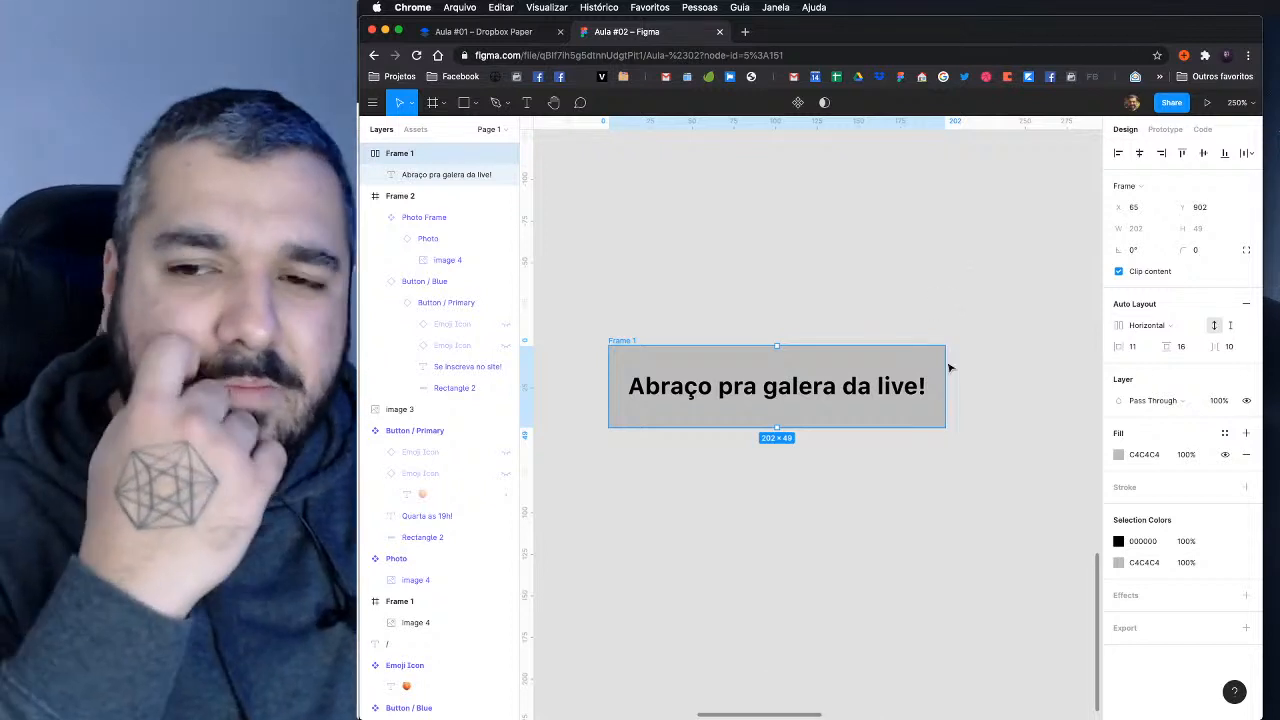
Step: Set the auto layout frame's horizontal padding to 16
{"action": "left_click", "coordinate": [1133, 347]}
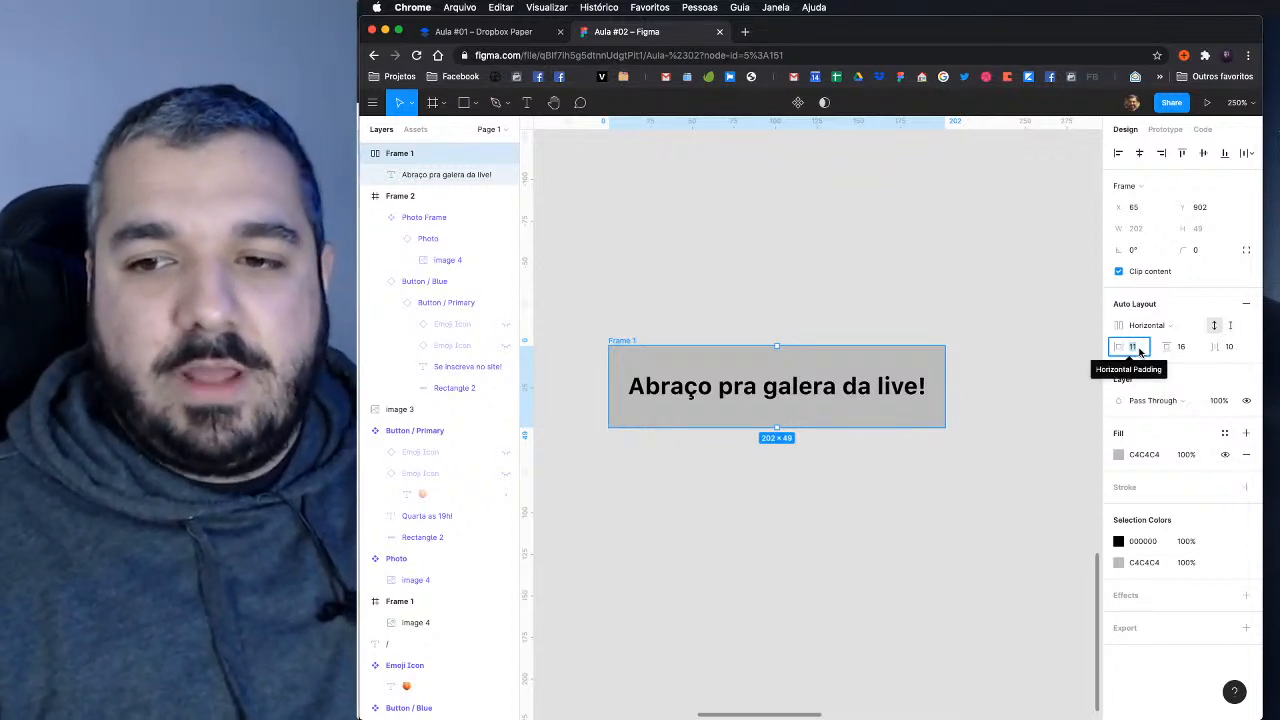
{"action": "type", "text": "16"}
{"action": "key", "text": "Return"}
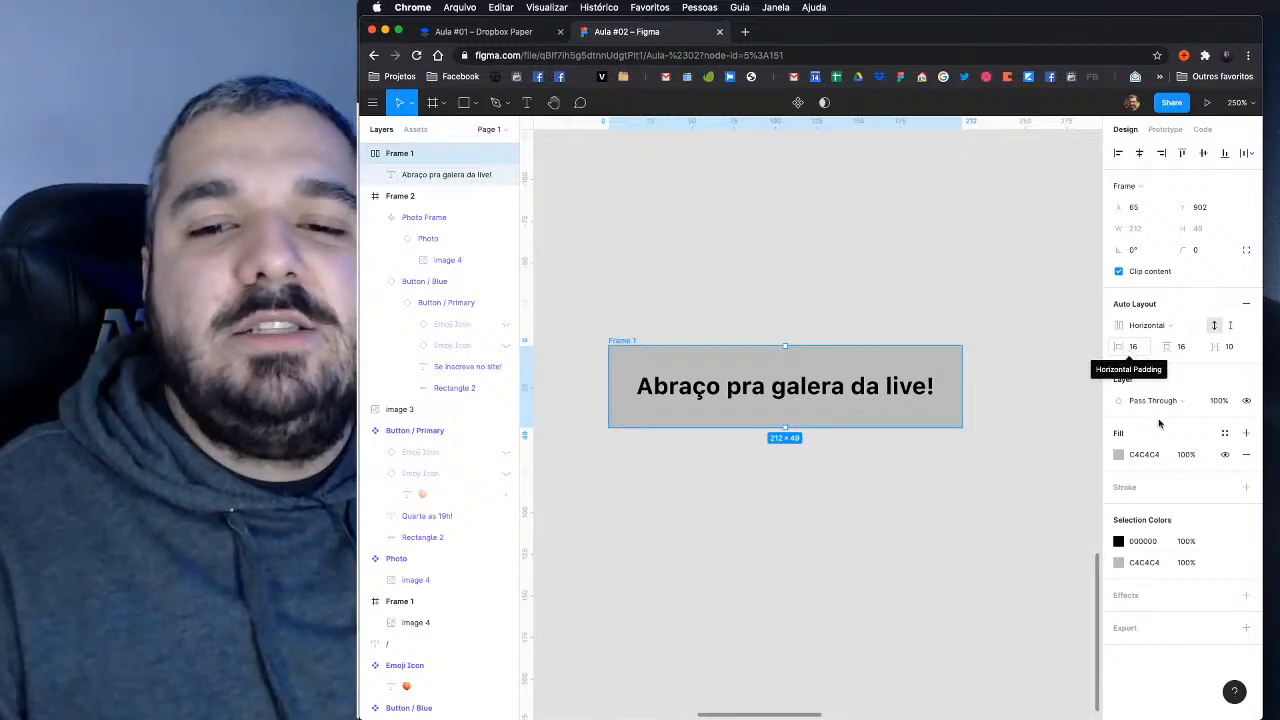
{"action": "left_click", "coordinate": [909, 253]}
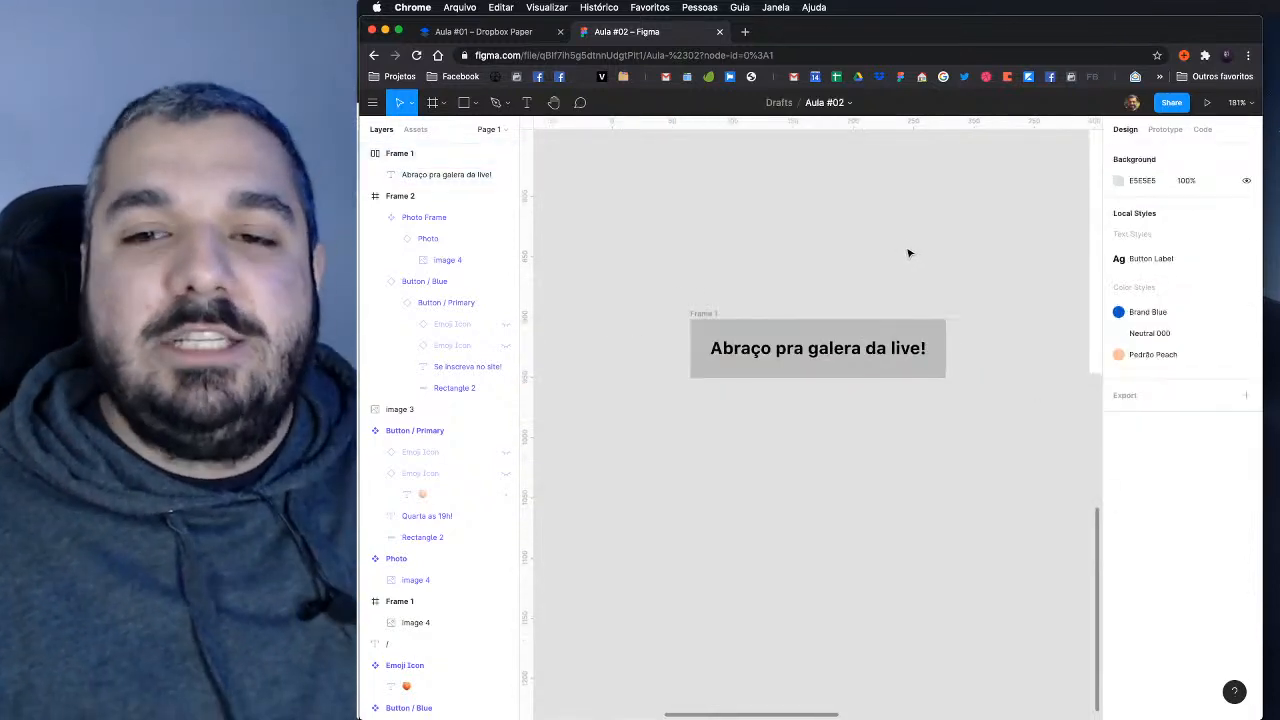
Step: Set the vertical padding of the auto layout frame around the text to 8
{"action": "left_click", "coordinate": [873, 347]}
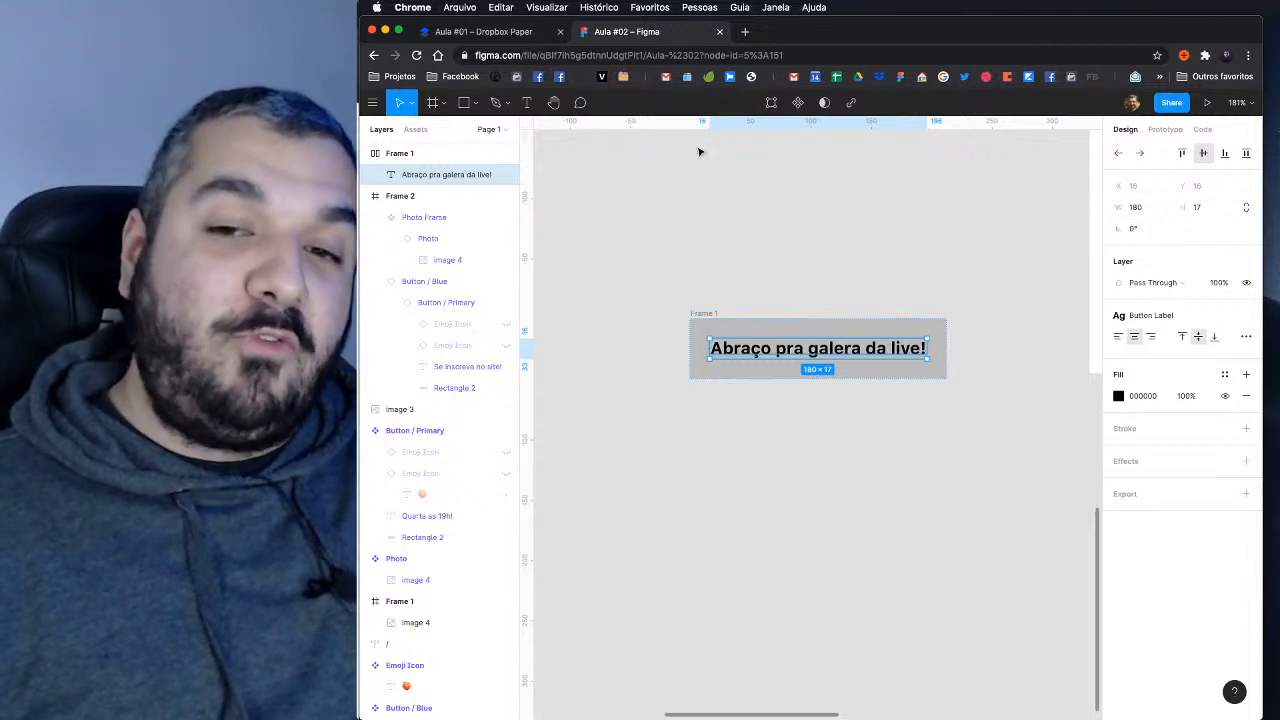
{"action": "left_click", "coordinate": [436, 157]}
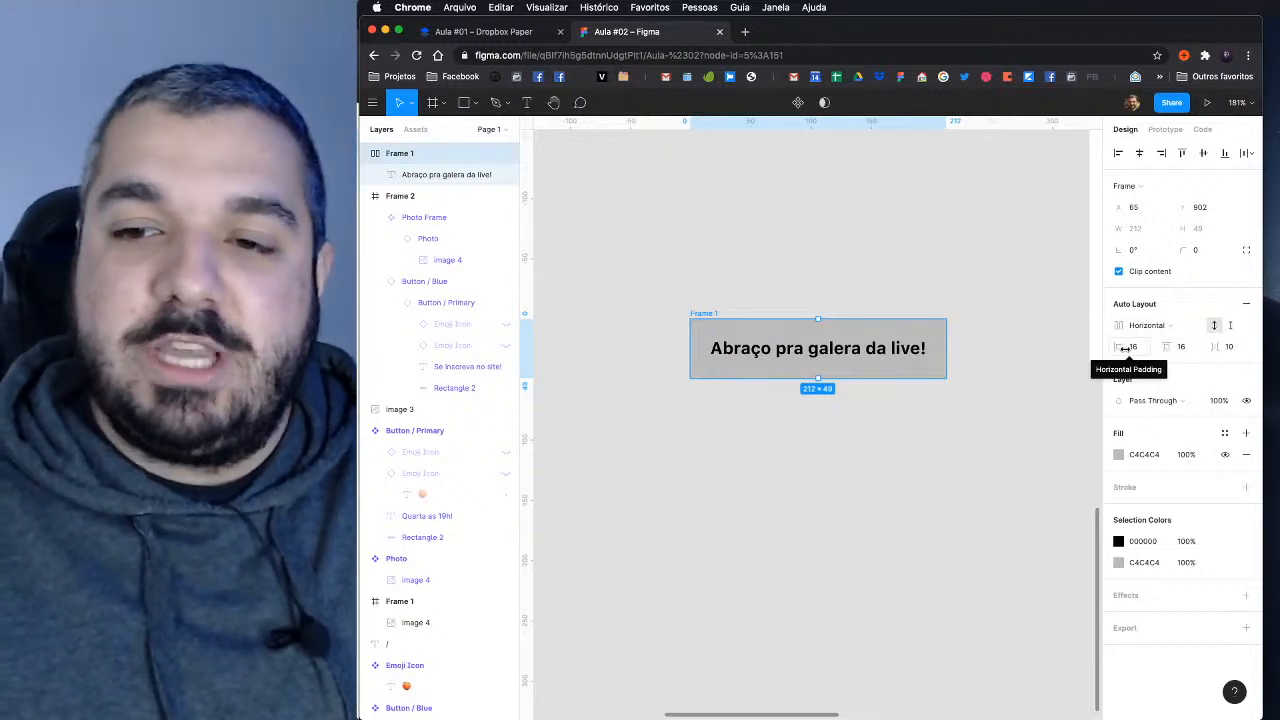
{"action": "left_click", "coordinate": [1189, 354]}
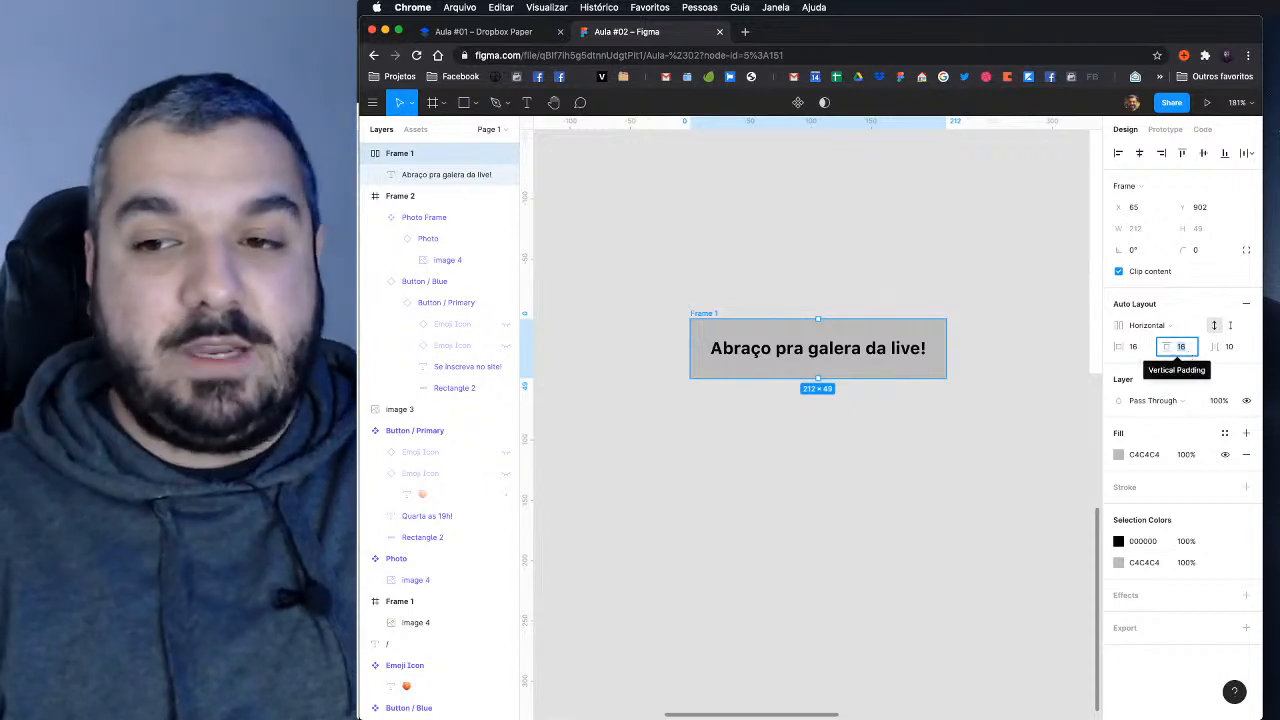
{"action": "type", "text": "8"}
{"action": "key", "text": "Return"}
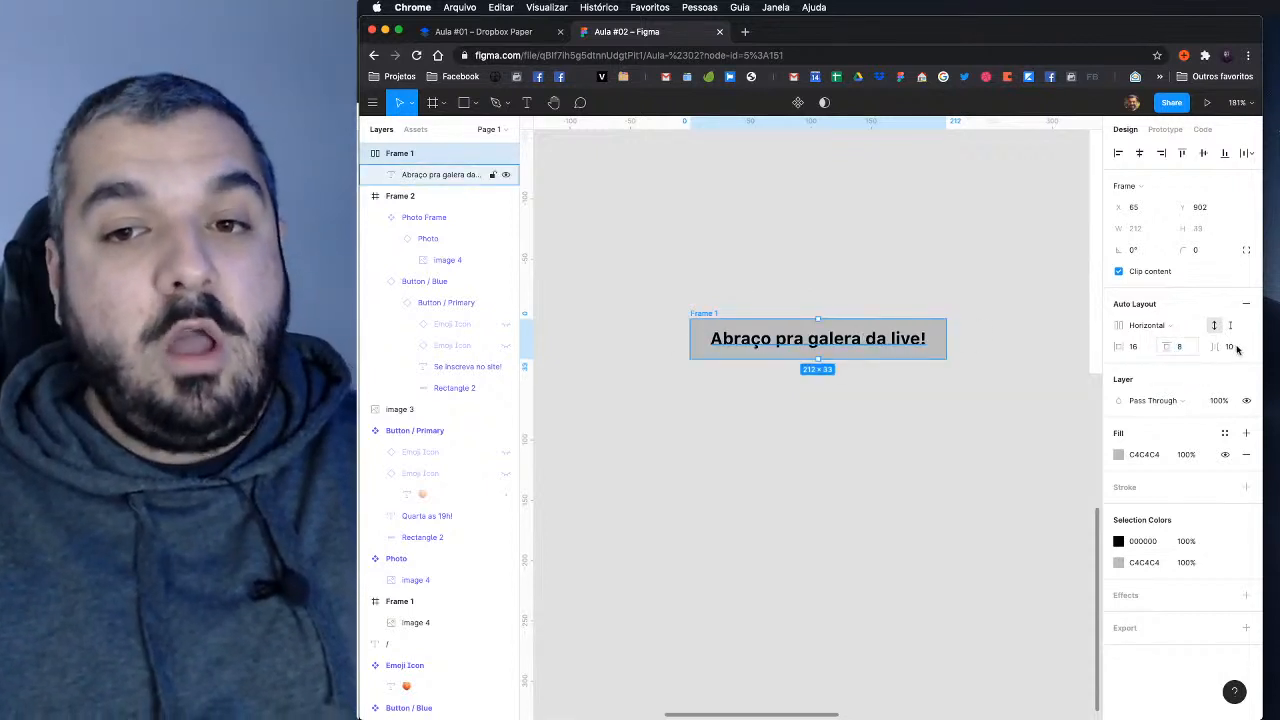
Step: Set the auto layout frame's spacing between items to 24
{"action": "left_click", "coordinate": [1237, 348]}
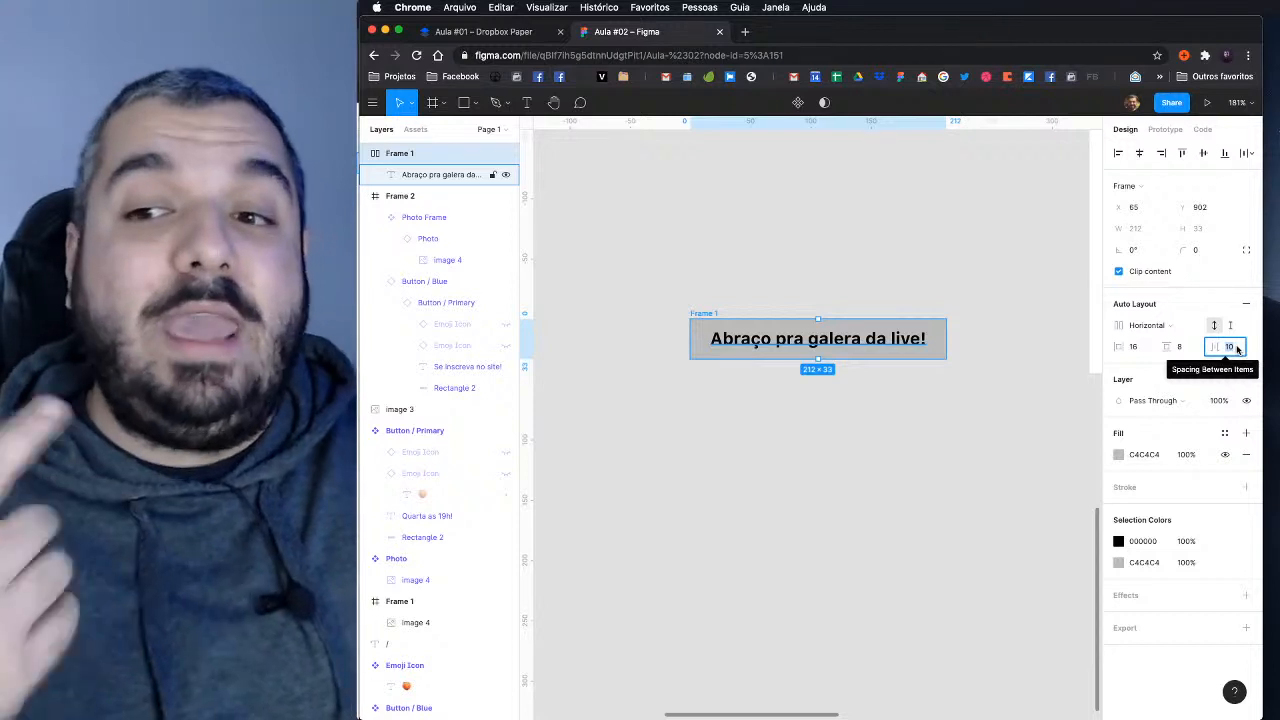
{"action": "type", "text": "24"}
{"action": "key", "text": "Return"}
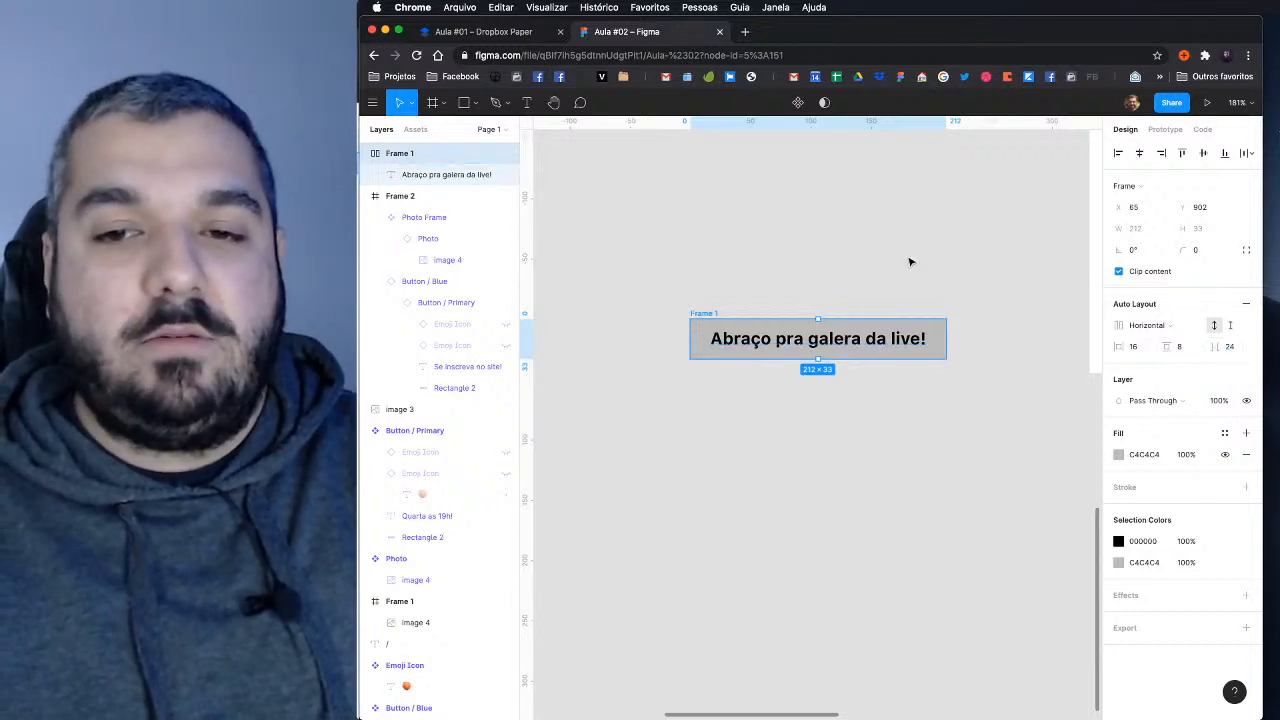
{"action": "left_click", "coordinate": [940, 302]}
Step: Duplicate the "Abraço pra galera da live!" text inside the auto layout frame and change the copy's text to ">"
{"action": "left_click_drag", "start_coordinate": [943, 297], "coordinate": [847, 301]}
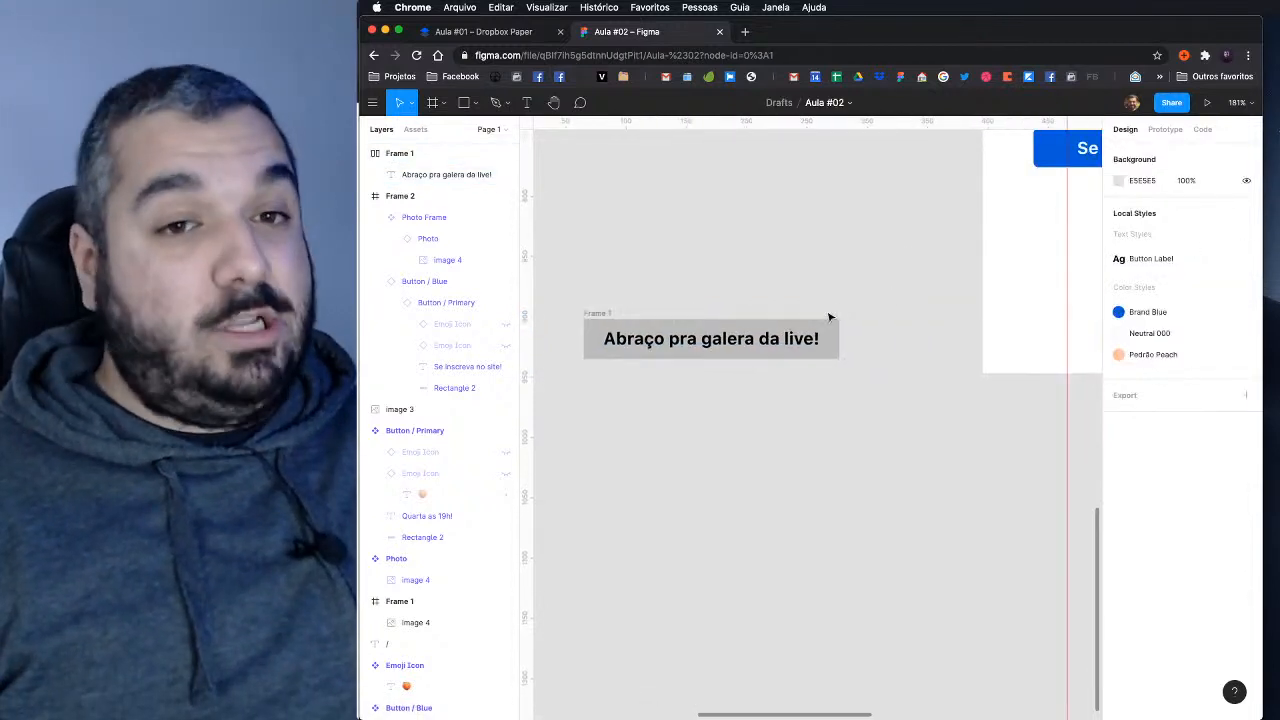
{"action": "left_click", "coordinate": [791, 338]}
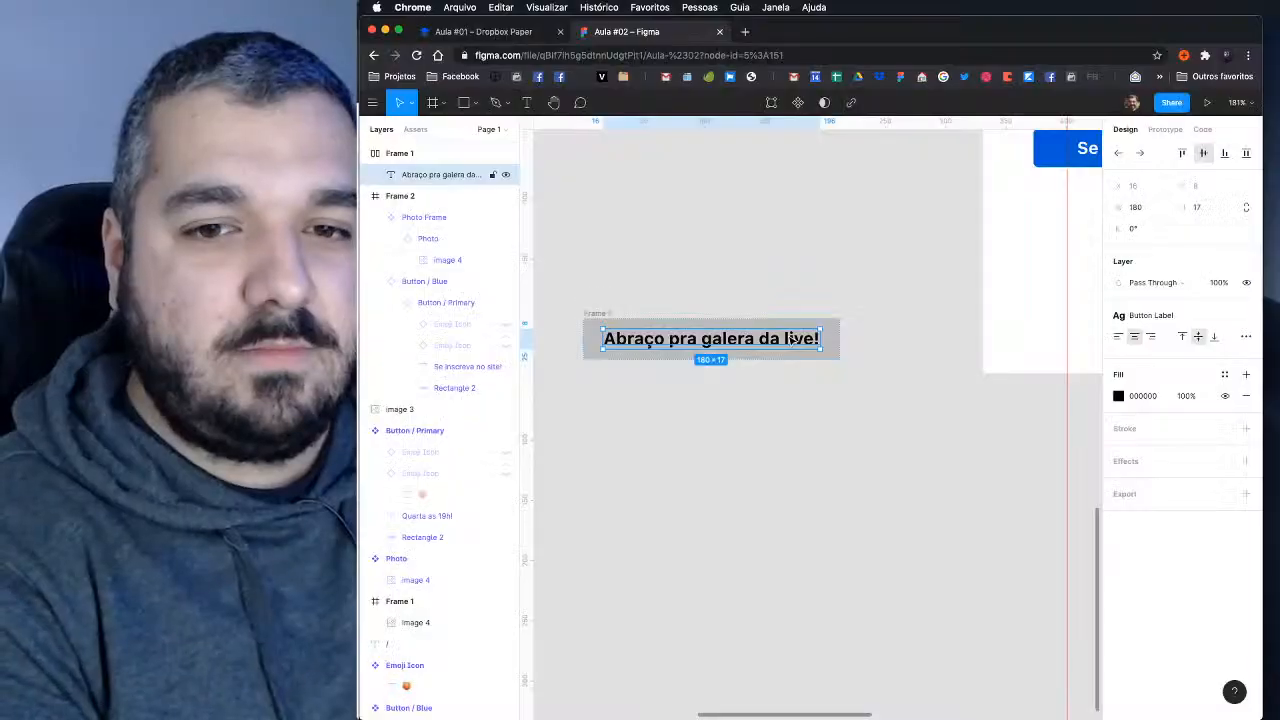
{"action": "key", "text": "super+d"}
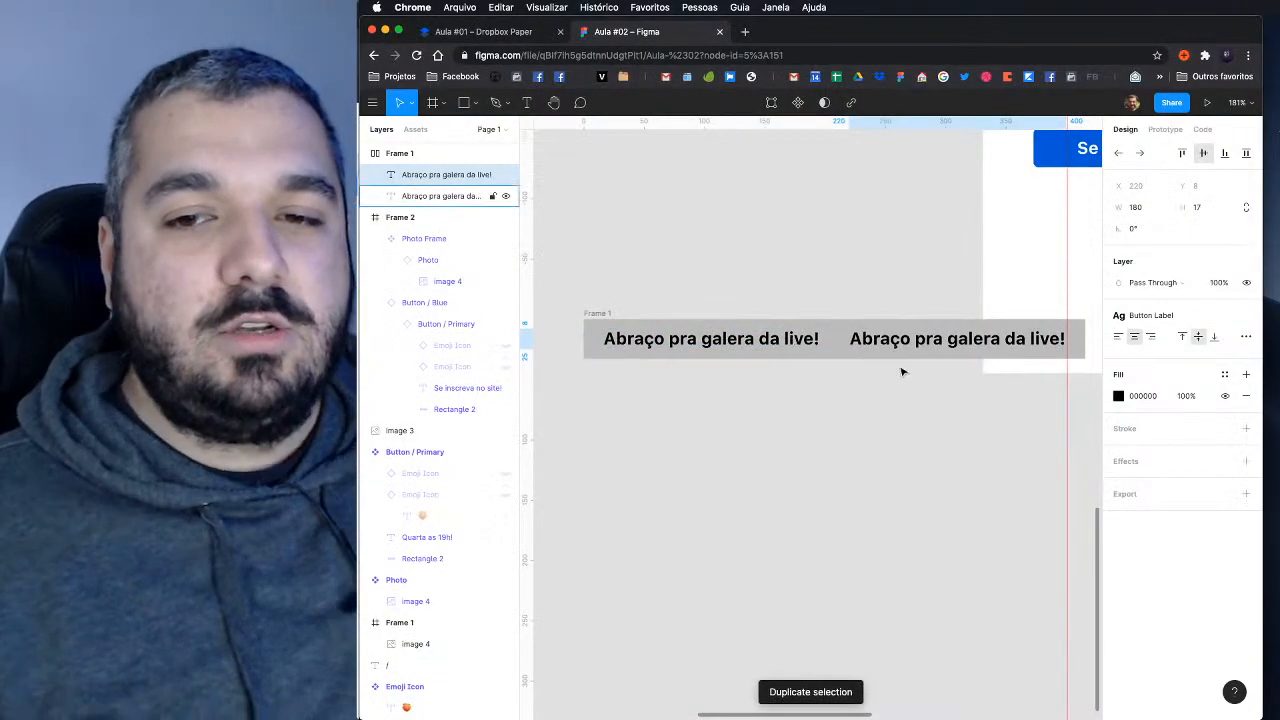
{"action": "scroll", "coordinate": [890, 407], "scroll_direction": "down", "scroll_amount": 1}
{"action": "scroll", "coordinate": [890, 407], "scroll_direction": "down", "scroll_amount": 3}
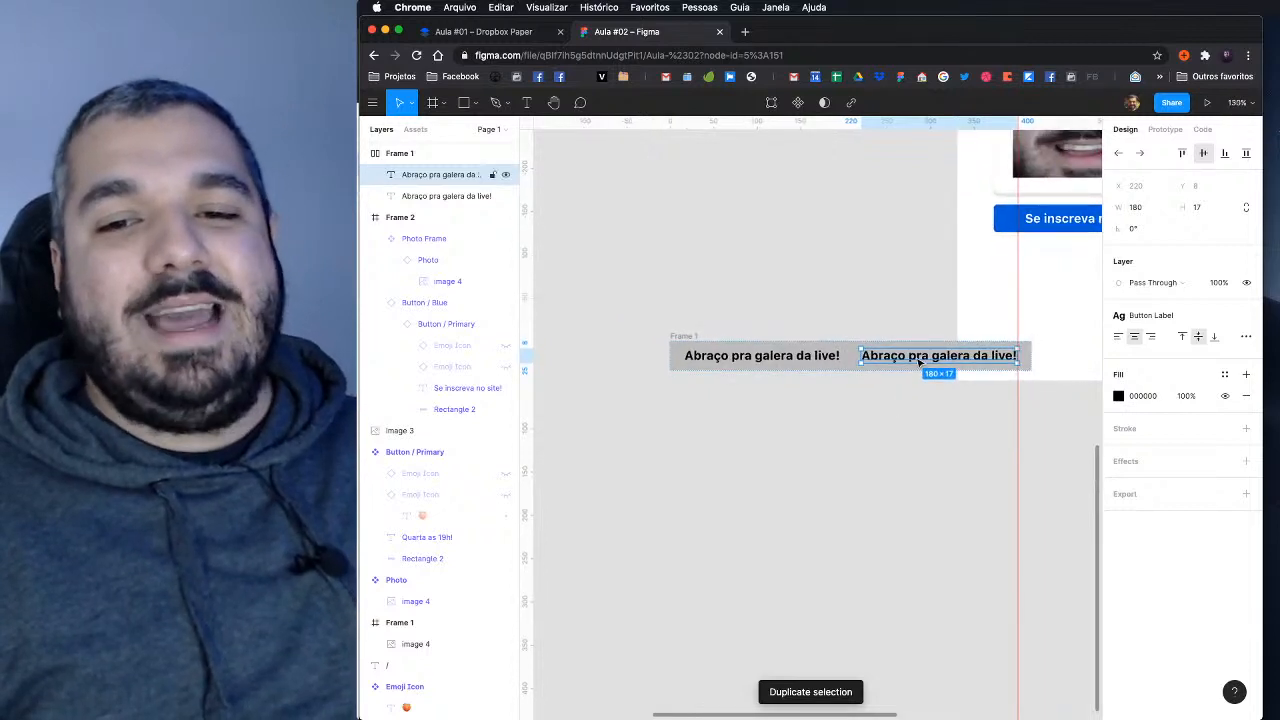
{"action": "double_click", "coordinate": [914, 357]}
{"action": "type", "text": ">"}
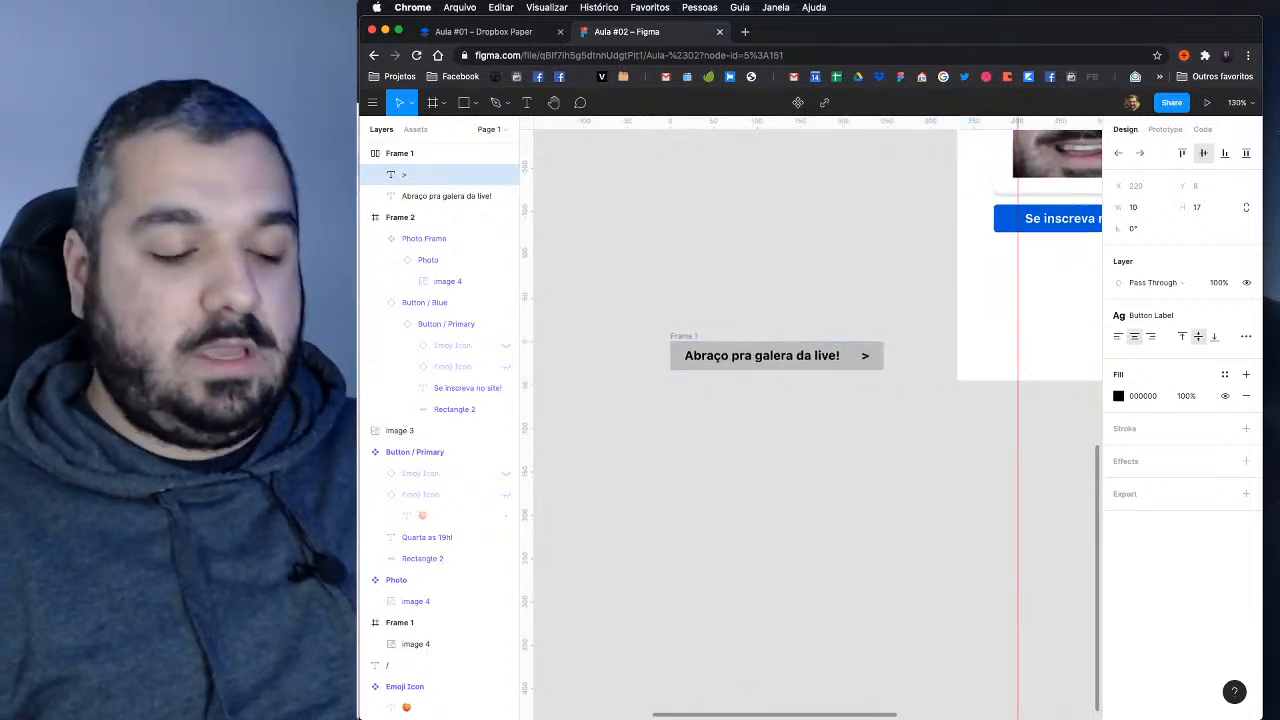
{"action": "key", "text": "Escape"}
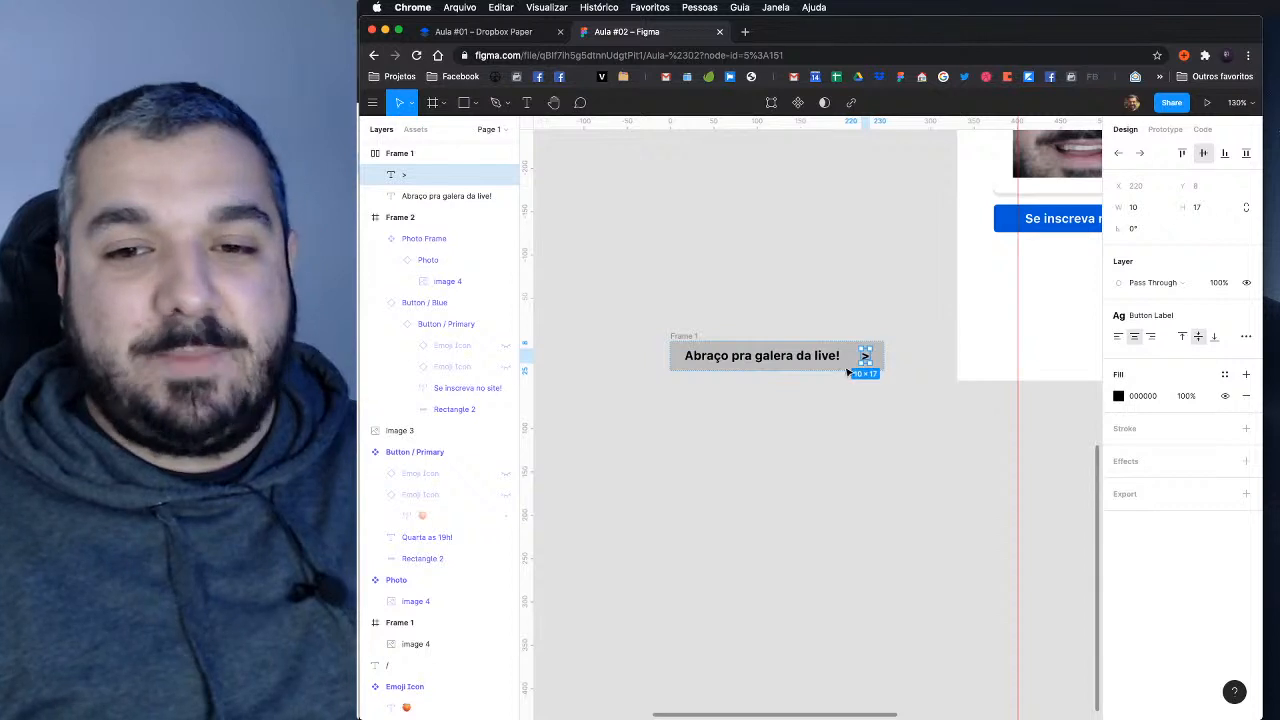
Step: Duplicate the ">" text four times inside the auto layout frame
{"action": "key", "text": "super+d"}
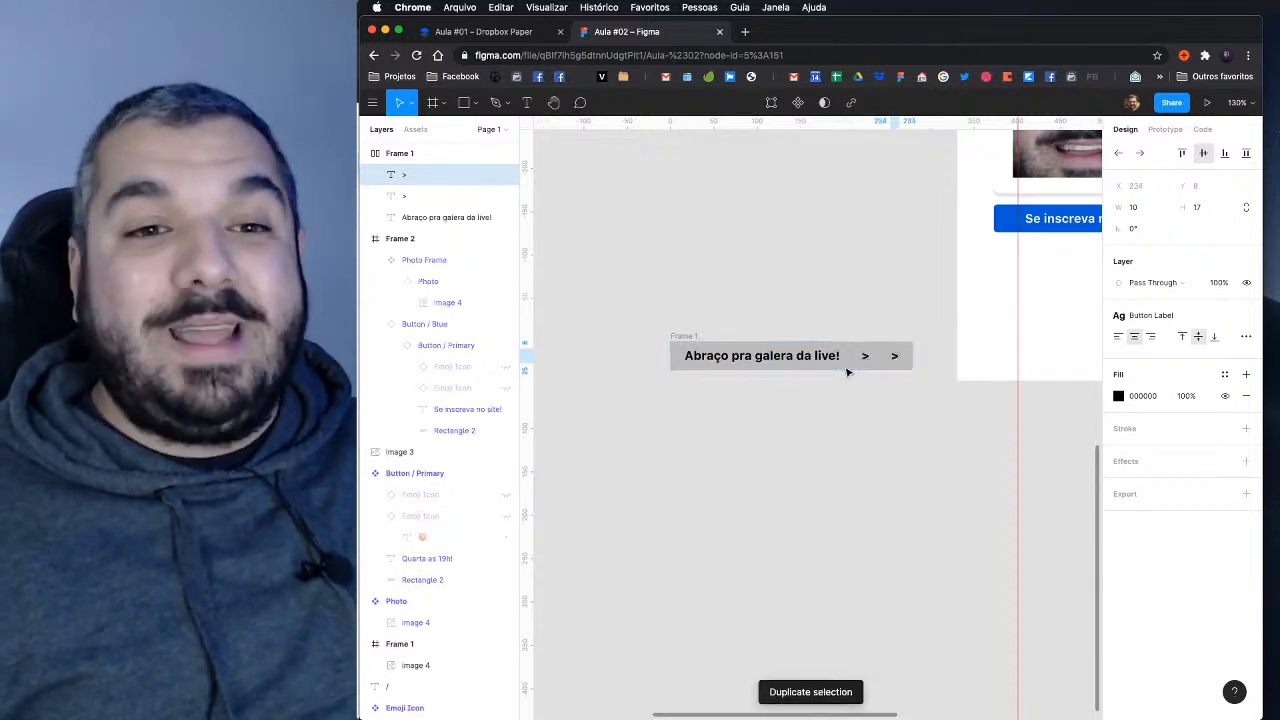
{"action": "key", "text": "super+d"}
{"action": "key", "text": "super+d"}
{"action": "key", "text": "super+d"}
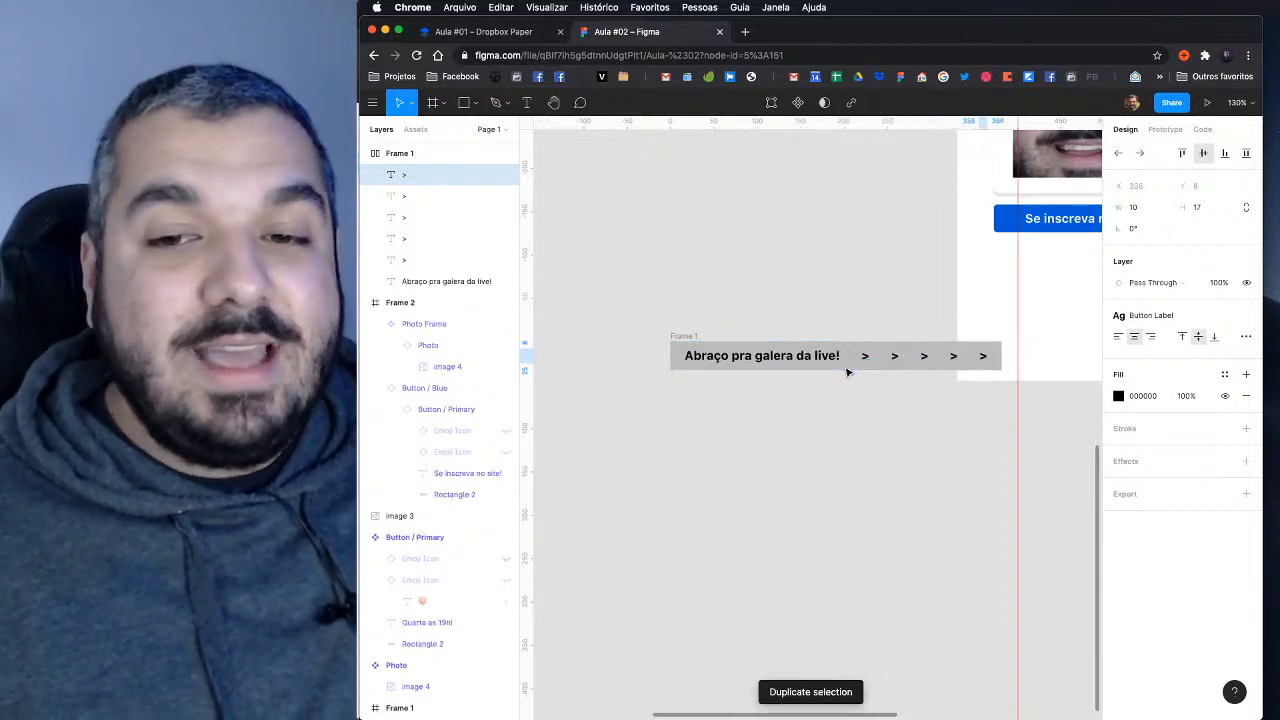
{"action": "left_click", "coordinate": [850, 427]}
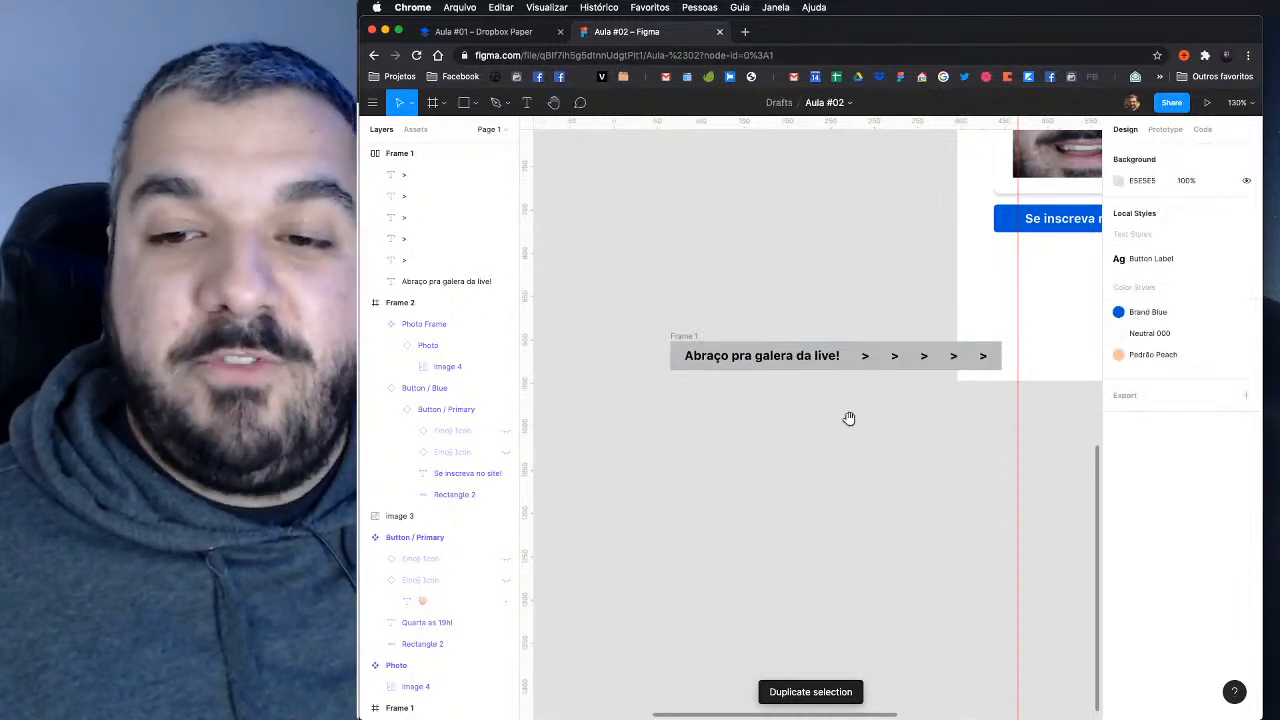
Step: Move the auto layout frame with the ">" texts down onto the empty canvas at X 131, Y 1021
{"action": "scroll", "coordinate": [849, 420], "scroll_direction": "right", "scroll_amount": 3}
{"action": "left_click", "coordinate": [597, 336]}
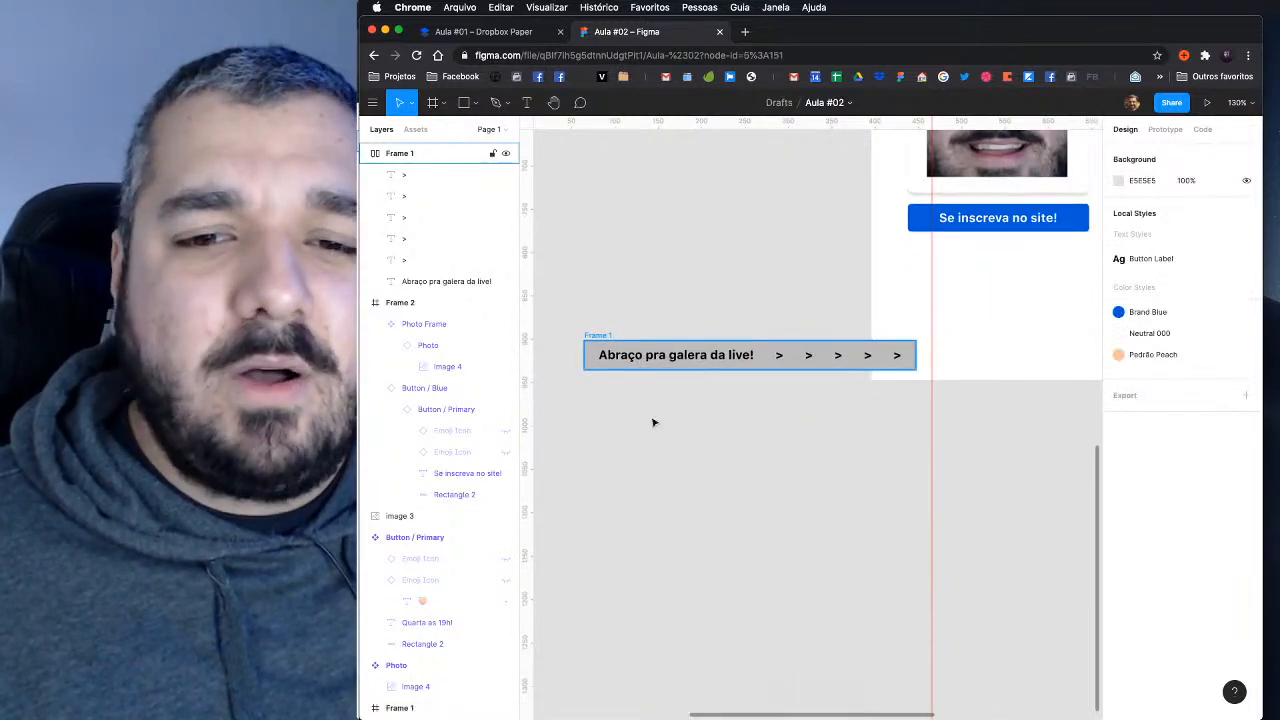
{"action": "left_click_drag", "start_coordinate": [640, 356], "coordinate": [697, 459]}
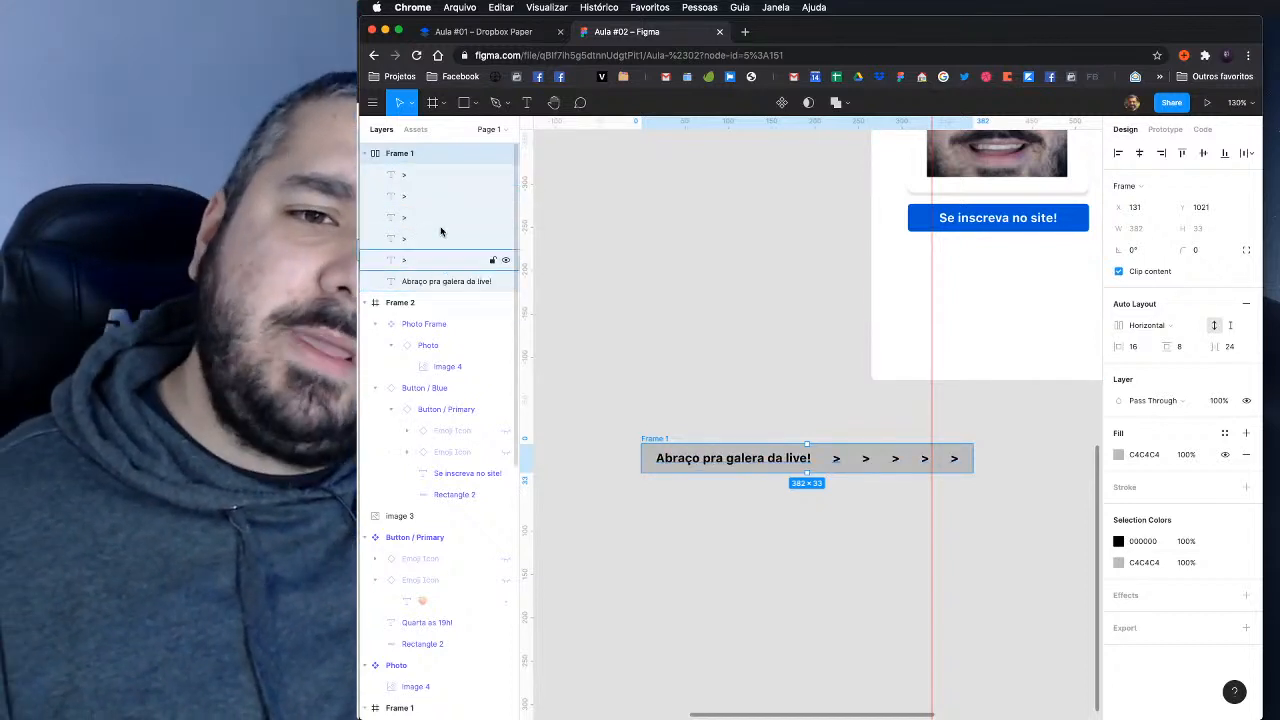
Step: Delete all five ">" texts from the auto layout frame, keeping only "Abraço pra galera da live!"
{"action": "left_click", "coordinate": [428, 176]}
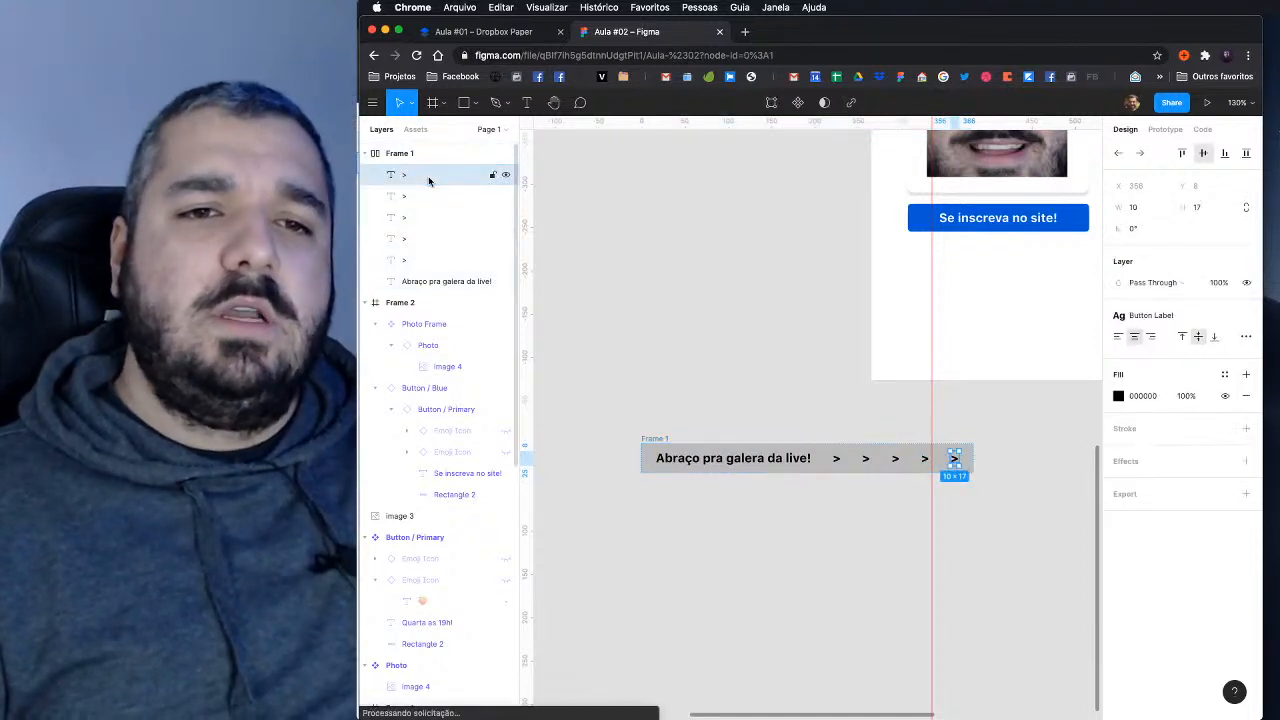
{"action": "key", "text": "BackSpace"}
{"action": "left_click", "coordinate": [425, 177]}
{"action": "key", "text": "BackSpace"}
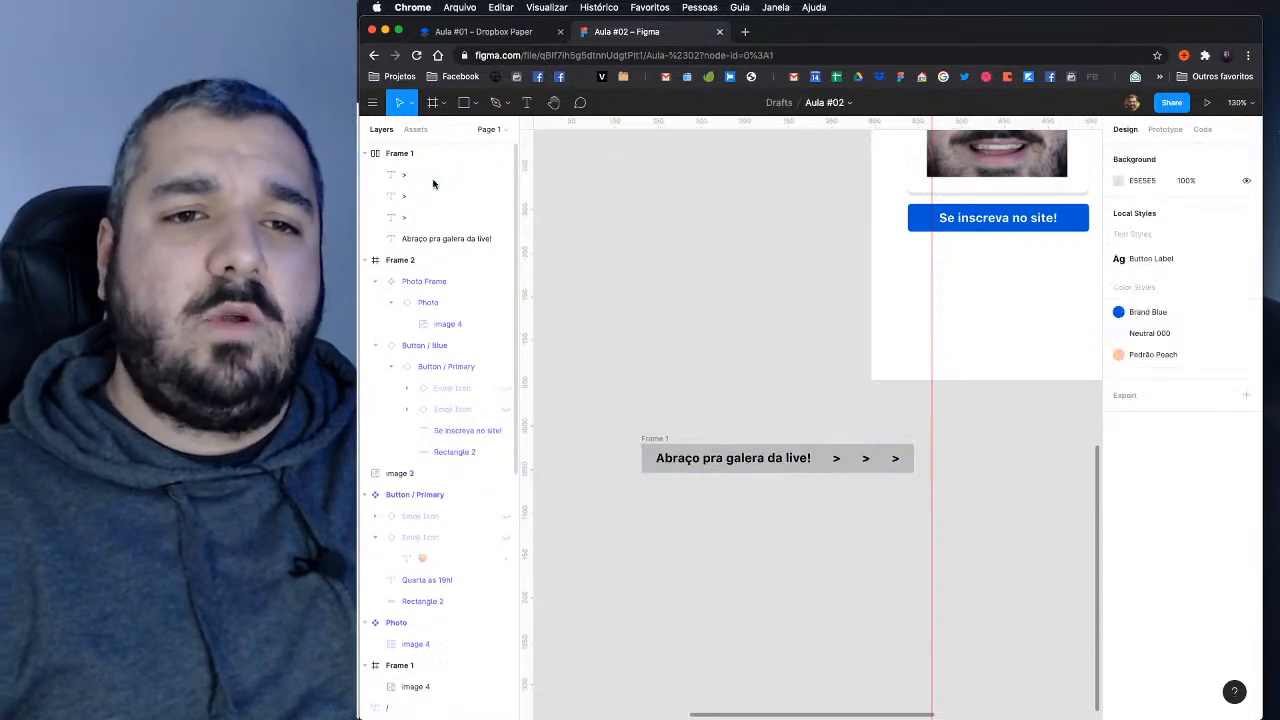
{"action": "left_click", "coordinate": [429, 178]}
{"action": "key", "text": "BackSpace"}
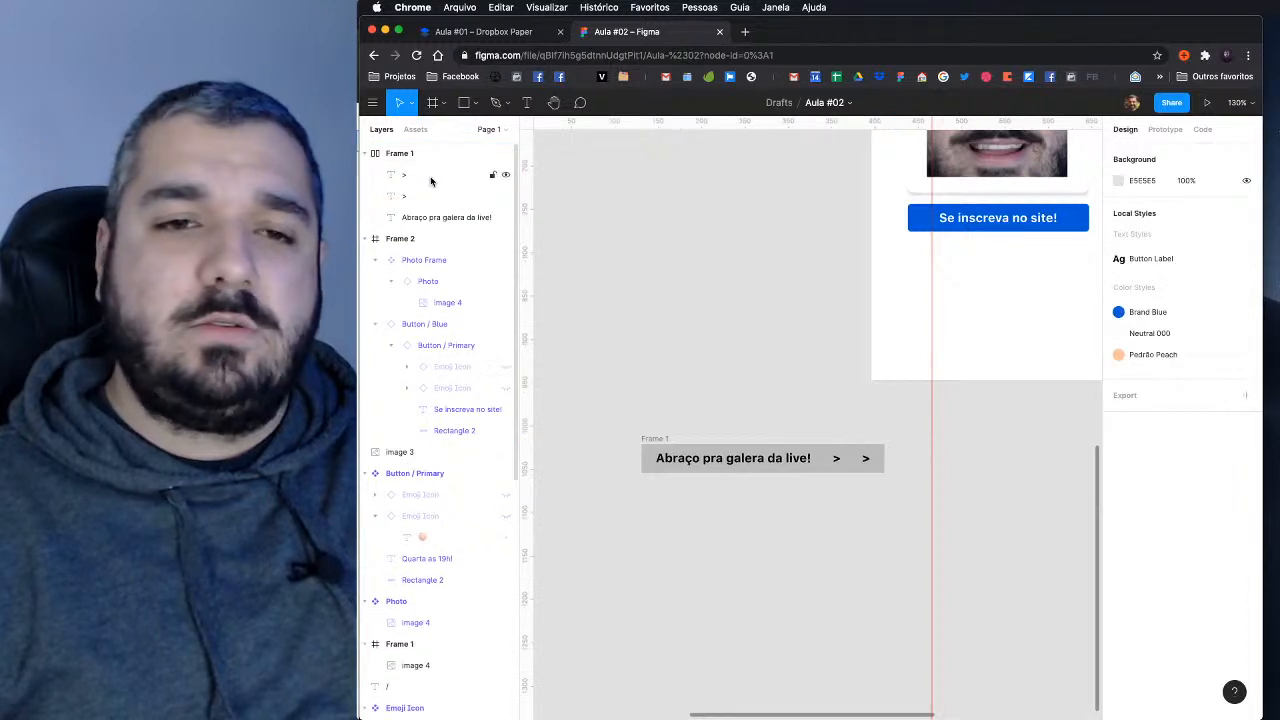
{"action": "left_click", "coordinate": [431, 180]}
{"action": "key", "text": "BackSpace"}
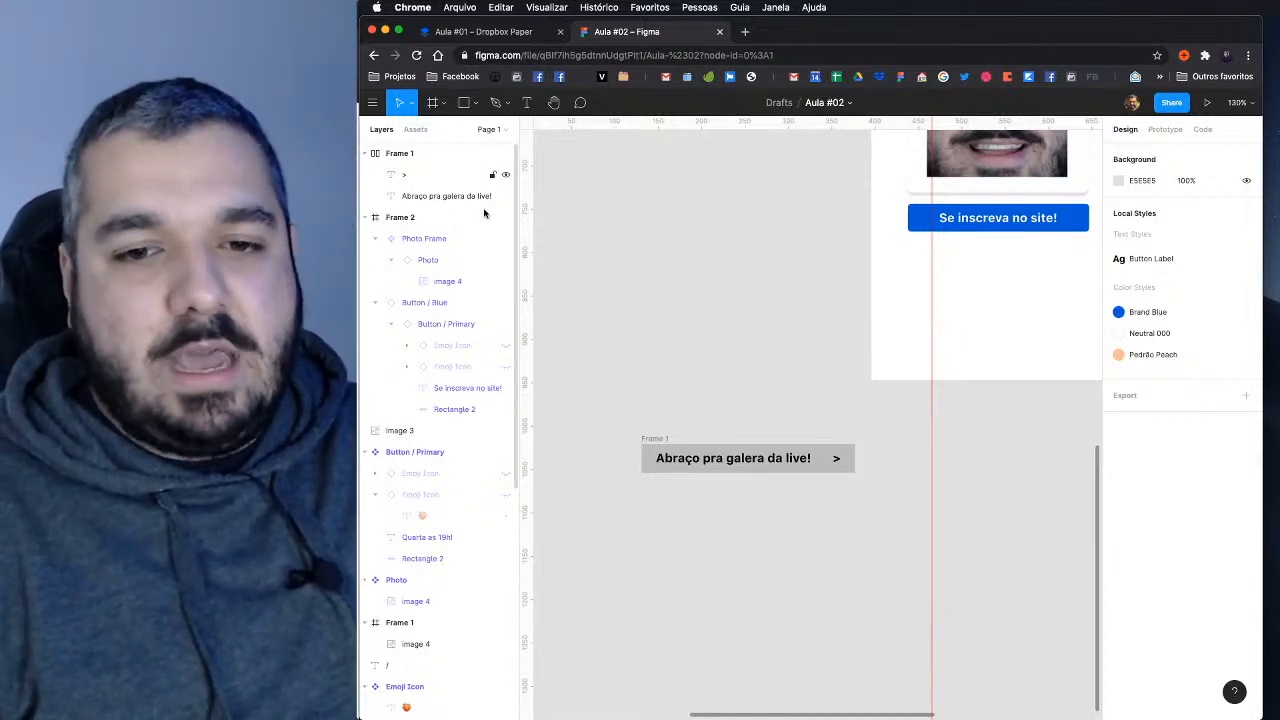
{"action": "left_click", "coordinate": [836, 462]}
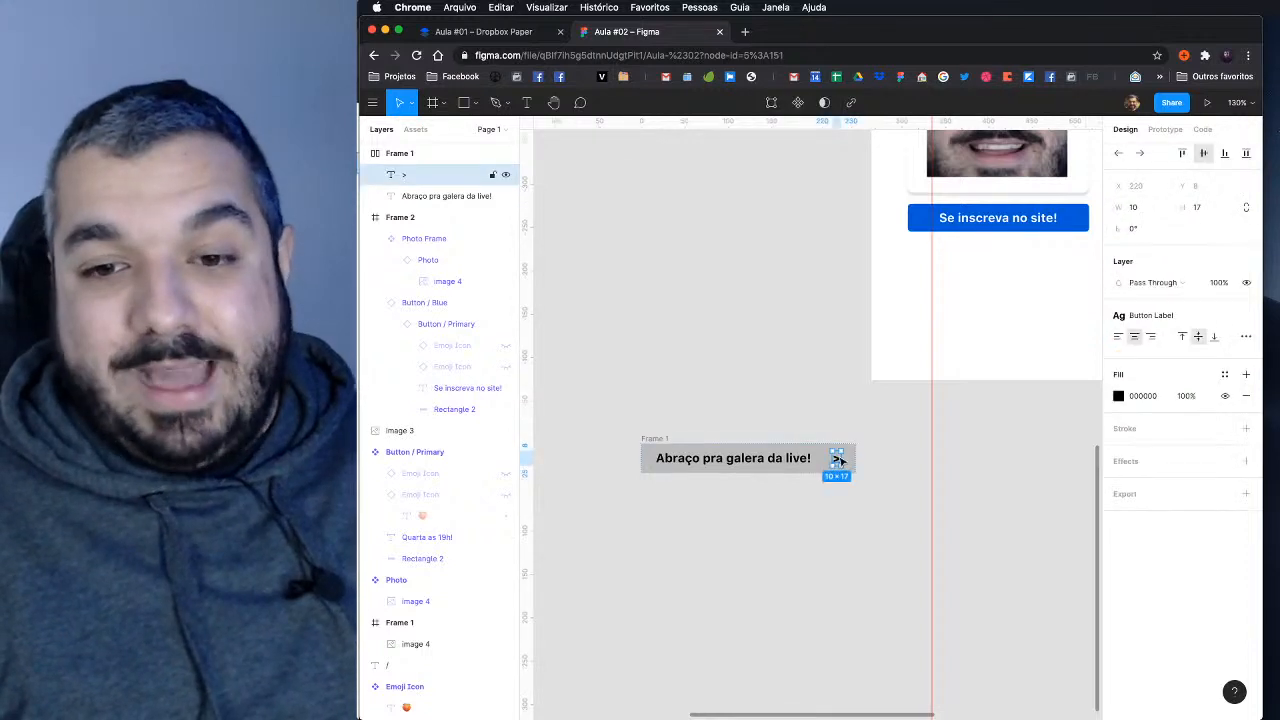
{"action": "key", "text": "Delete"}
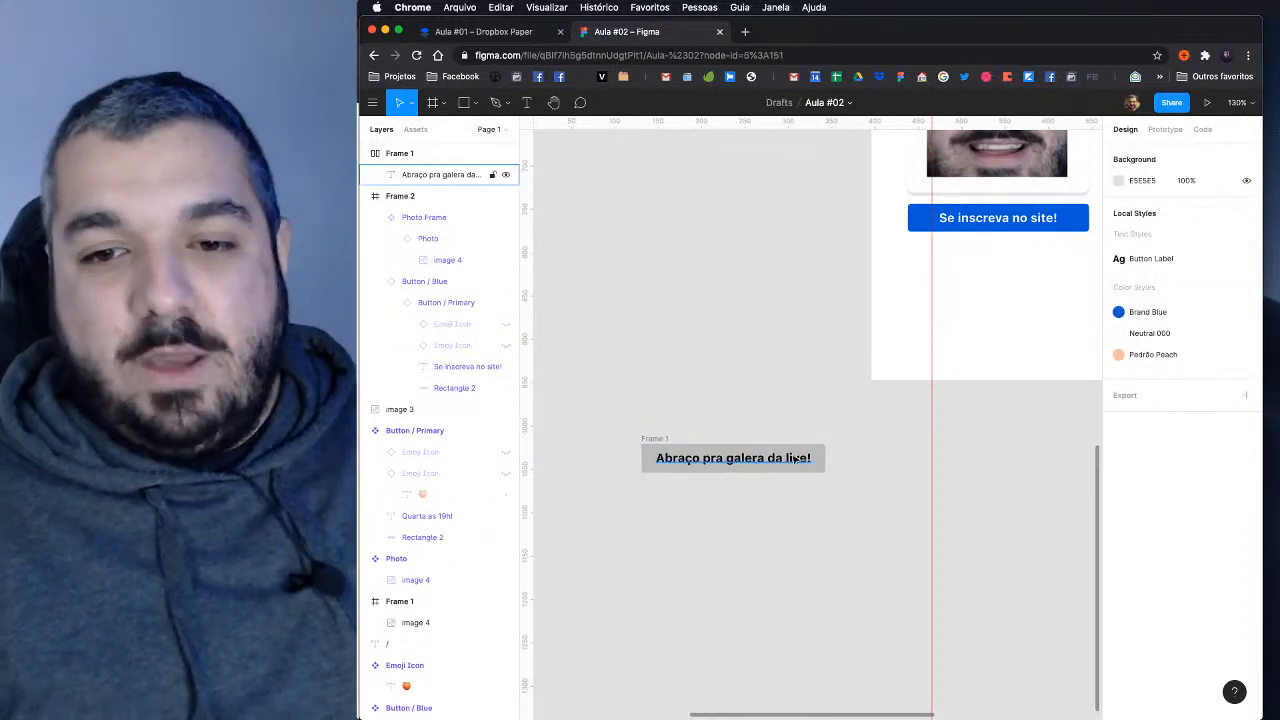
Step: Duplicate the "Abraço pra galera da live!" text twice inside the auto layout frame
{"action": "left_click", "coordinate": [795, 459]}
{"action": "key", "text": "super+d"}
{"action": "key", "text": "super+d"}
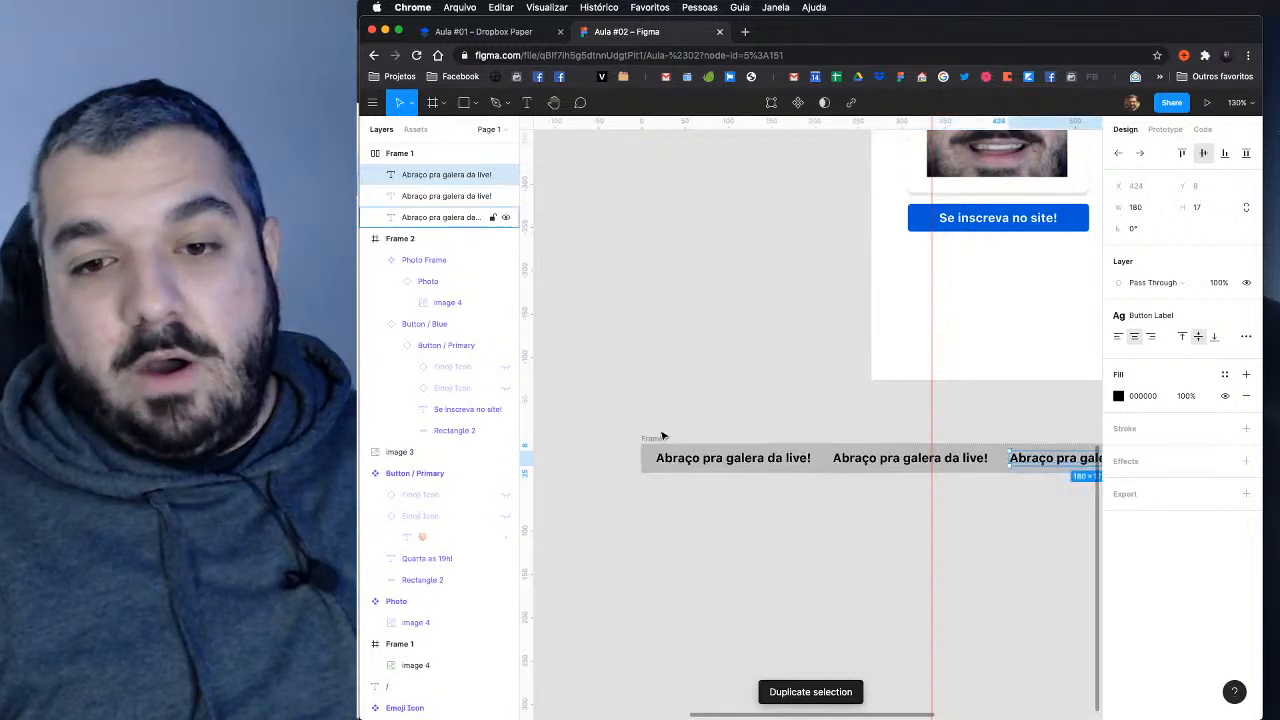
Step: Set the direction of the auto layout frame containing the three texts to Vertical
{"action": "left_click", "coordinate": [658, 439]}
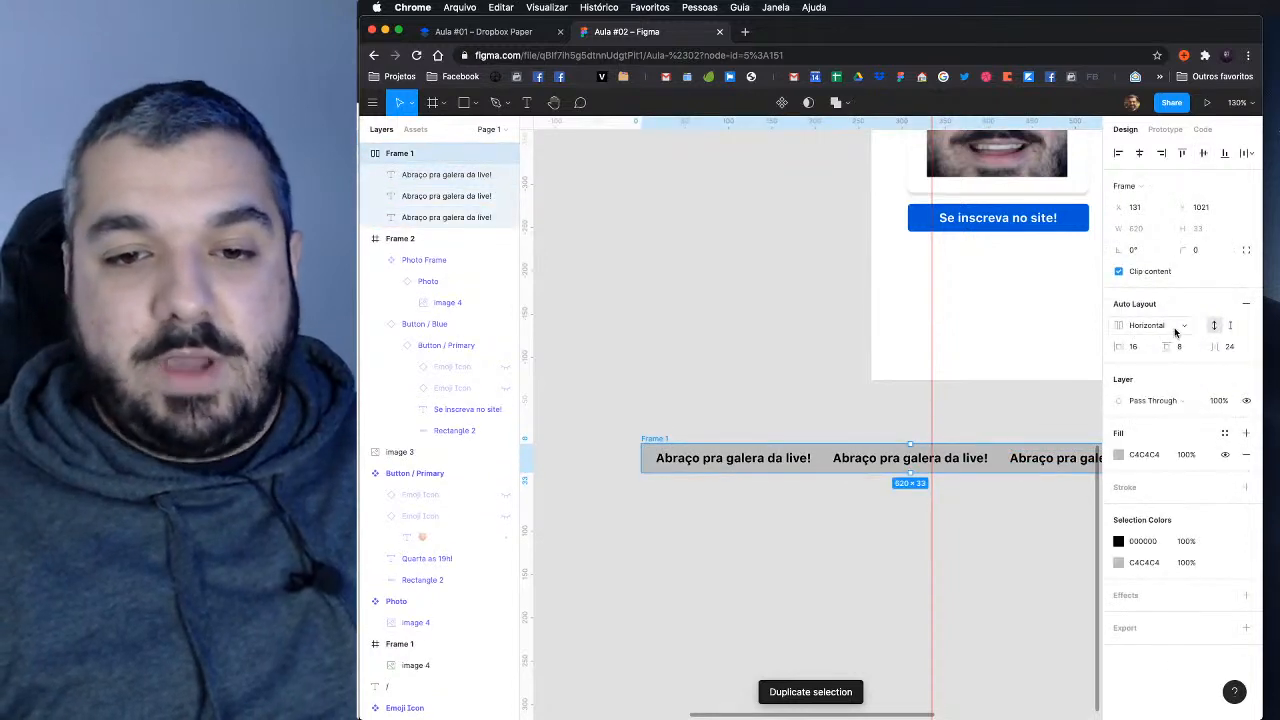
{"action": "left_click", "coordinate": [1170, 326]}
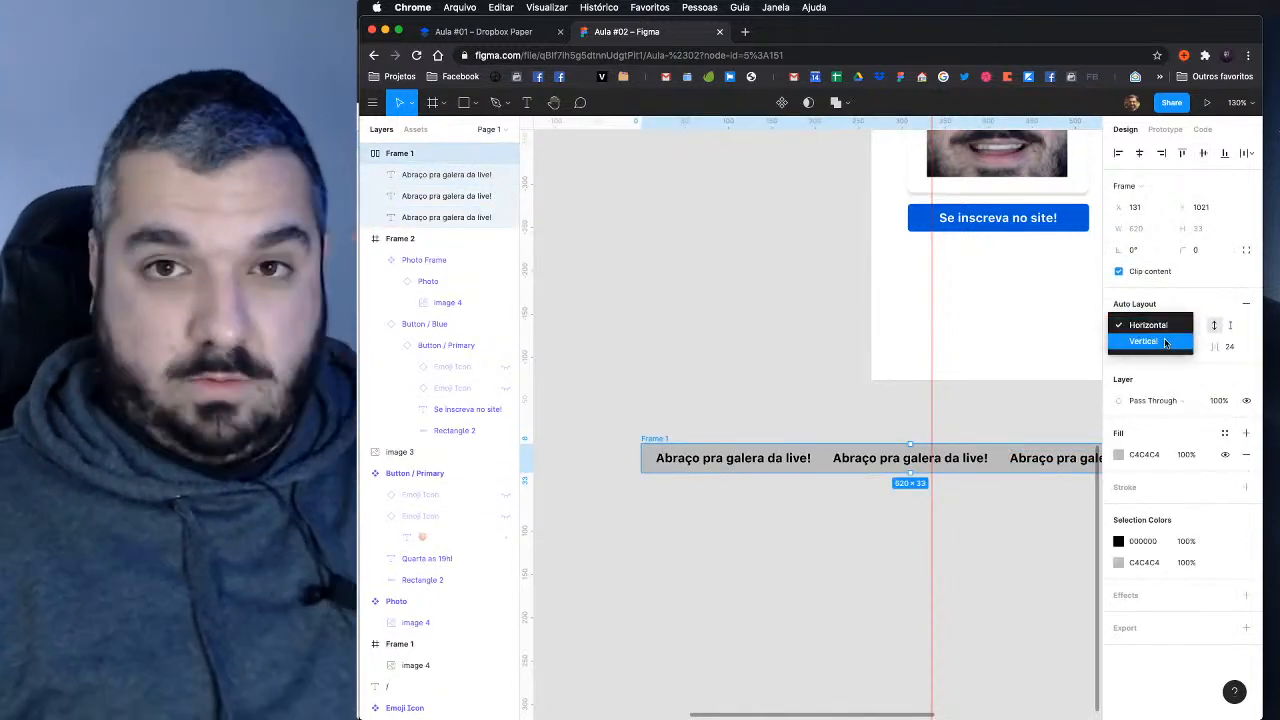
{"action": "left_click", "coordinate": [1168, 342]}
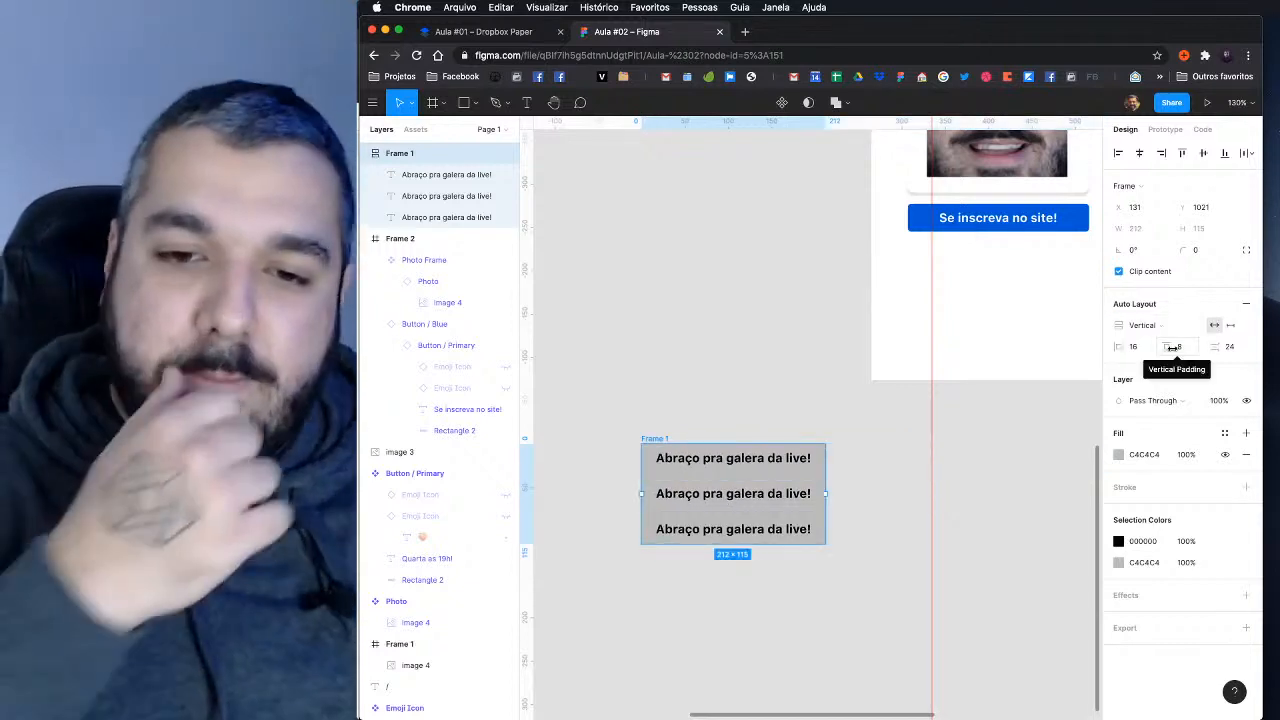
Step: Change the three stacked texts, from top to bottom, to "Opção 01", "Opção 02" and "Opção 00"
{"action": "double_click", "coordinate": [790, 455]}
{"action": "type", "text": "Opç~"}
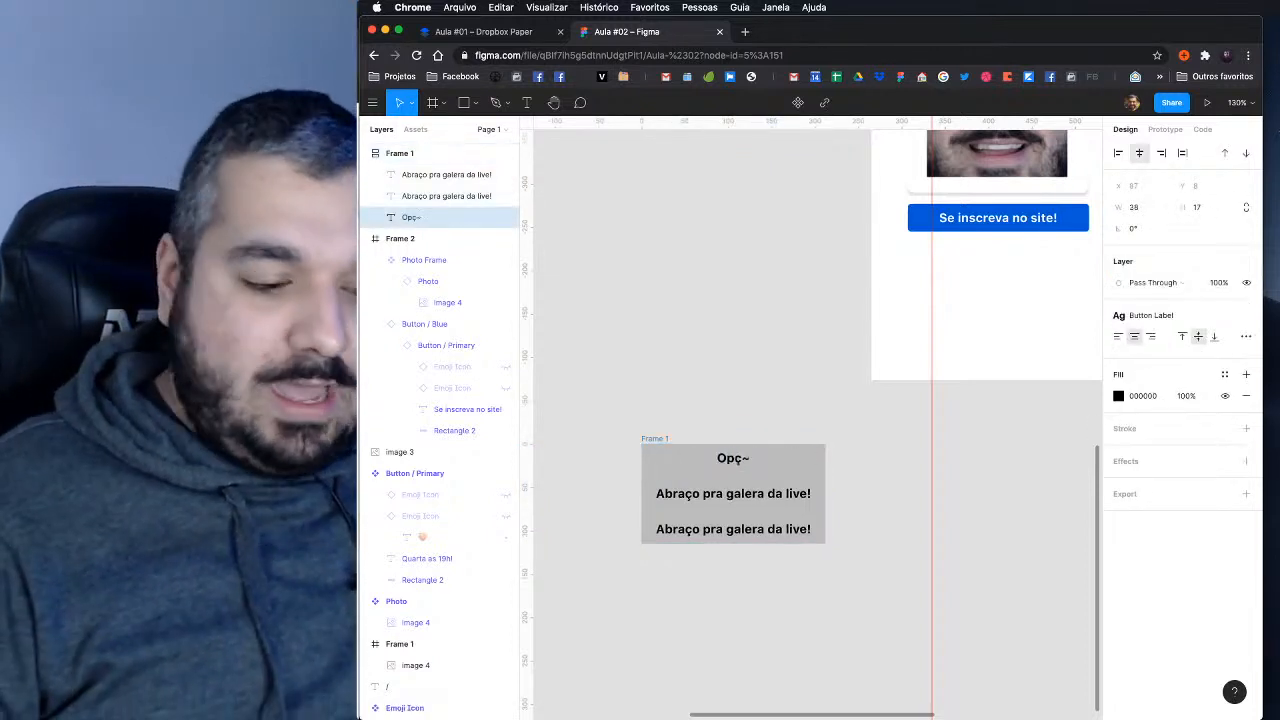
{"action": "key", "text": "BackSpace"}
{"action": "type", "text": "ão 01"}
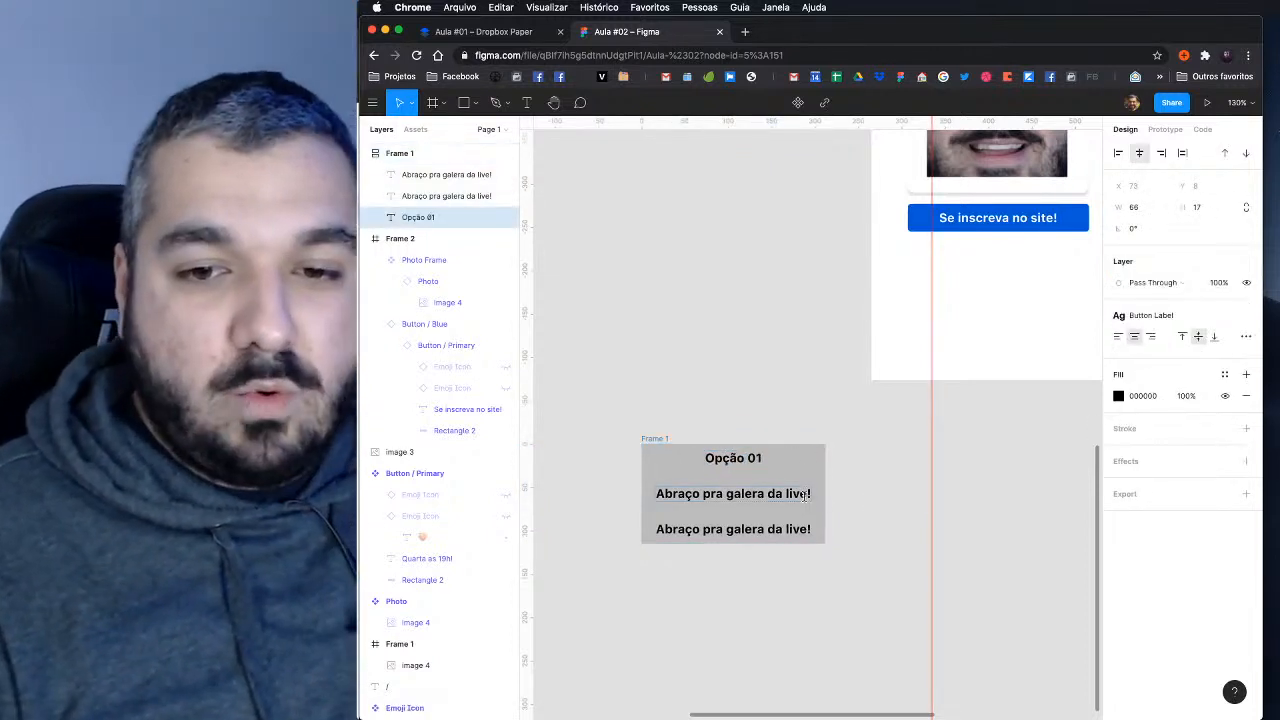
{"action": "double_click", "coordinate": [806, 495]}
{"action": "type", "text": "Opção 02"}
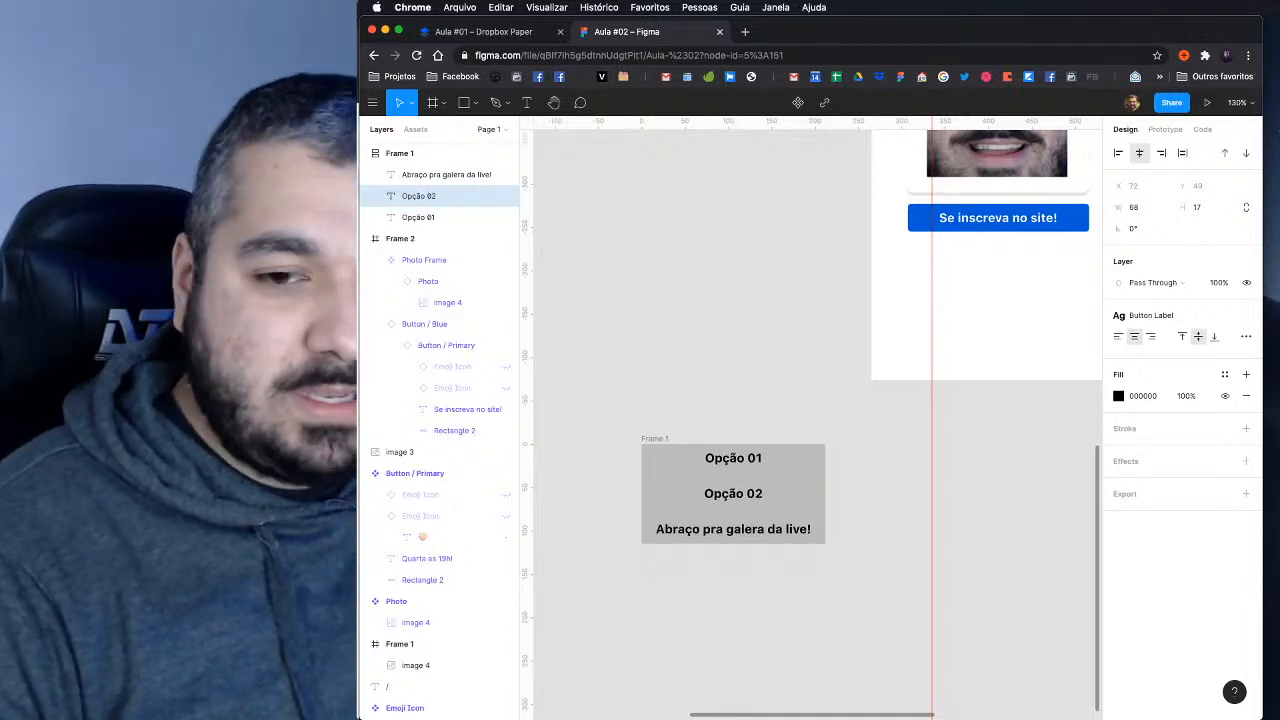
{"action": "double_click", "coordinate": [806, 524]}
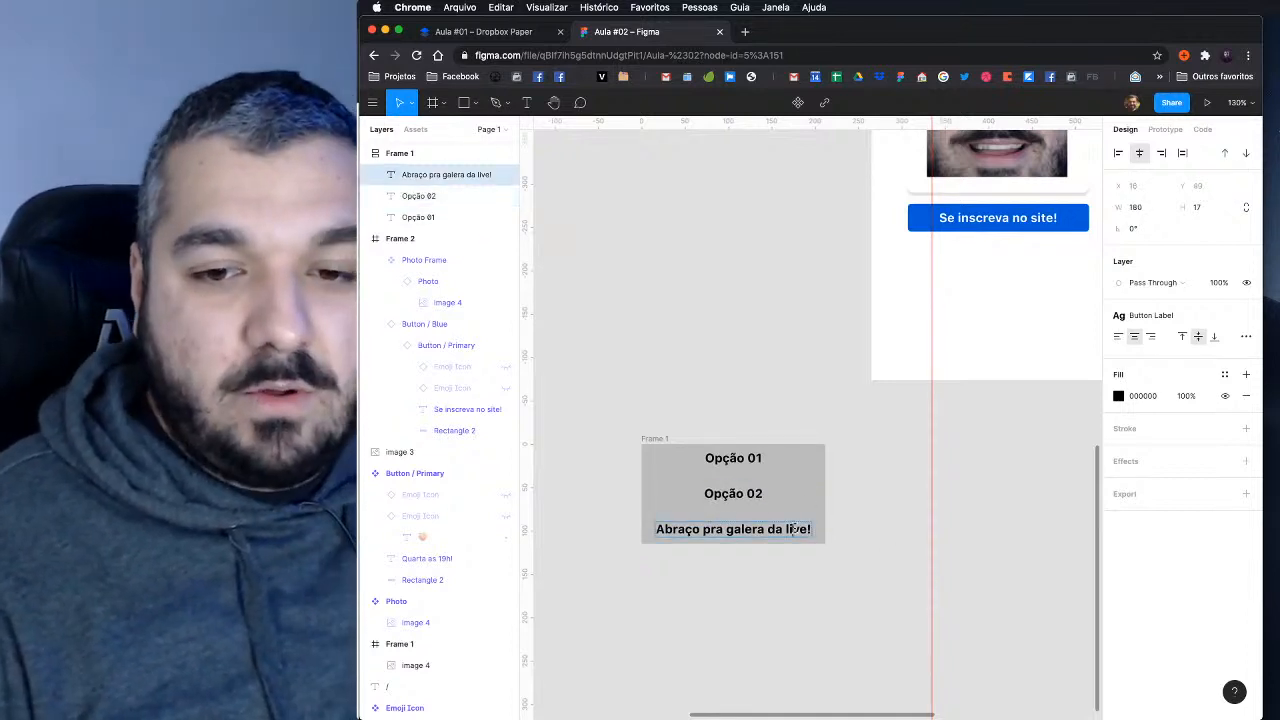
{"action": "type", "text": "Opção 00"}
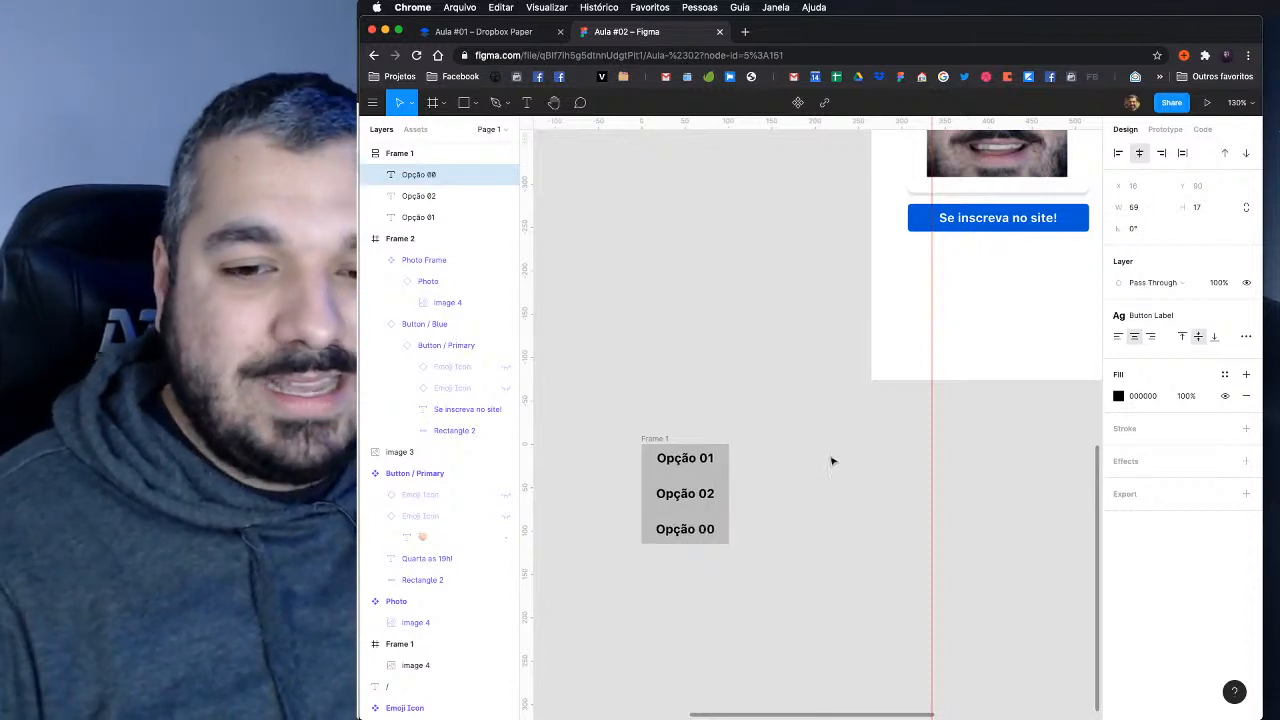
{"action": "key", "text": "Escape"}
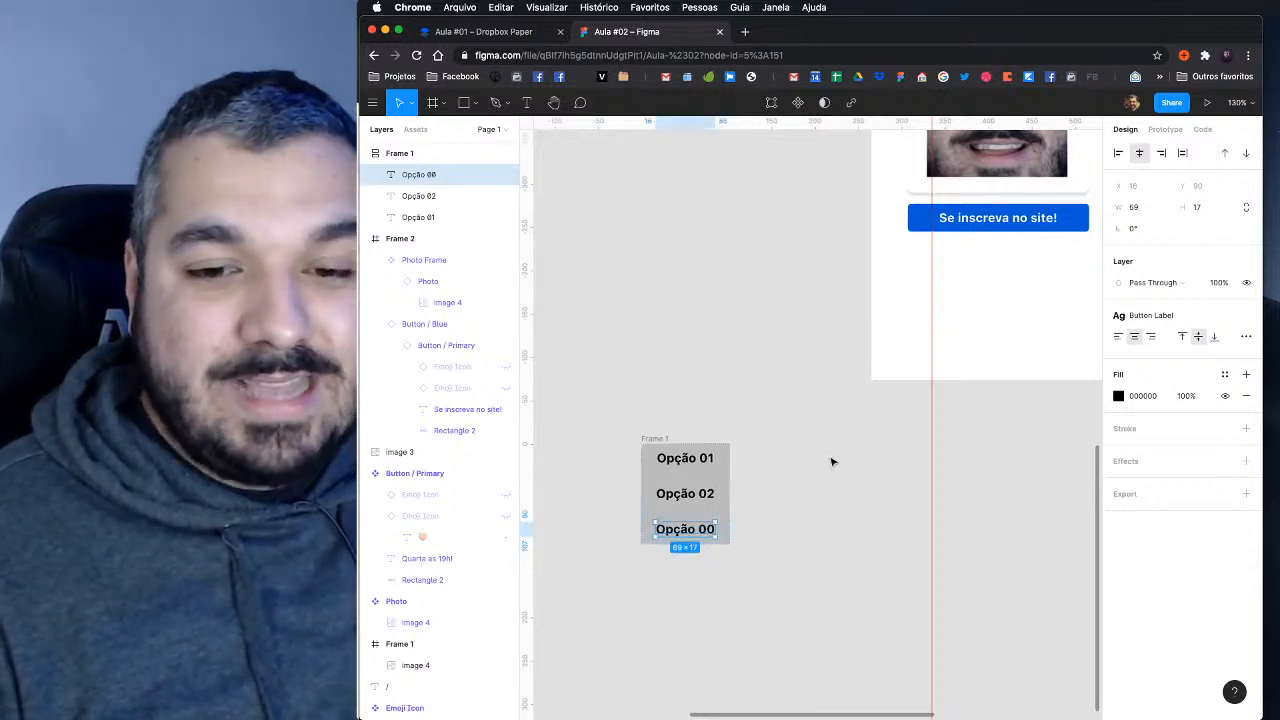
Step: Try extending the "Opção 00" text with "asda sda sdasd asd asd a", undo the addition and clear the selection
{"action": "double_click", "coordinate": [710, 529]}
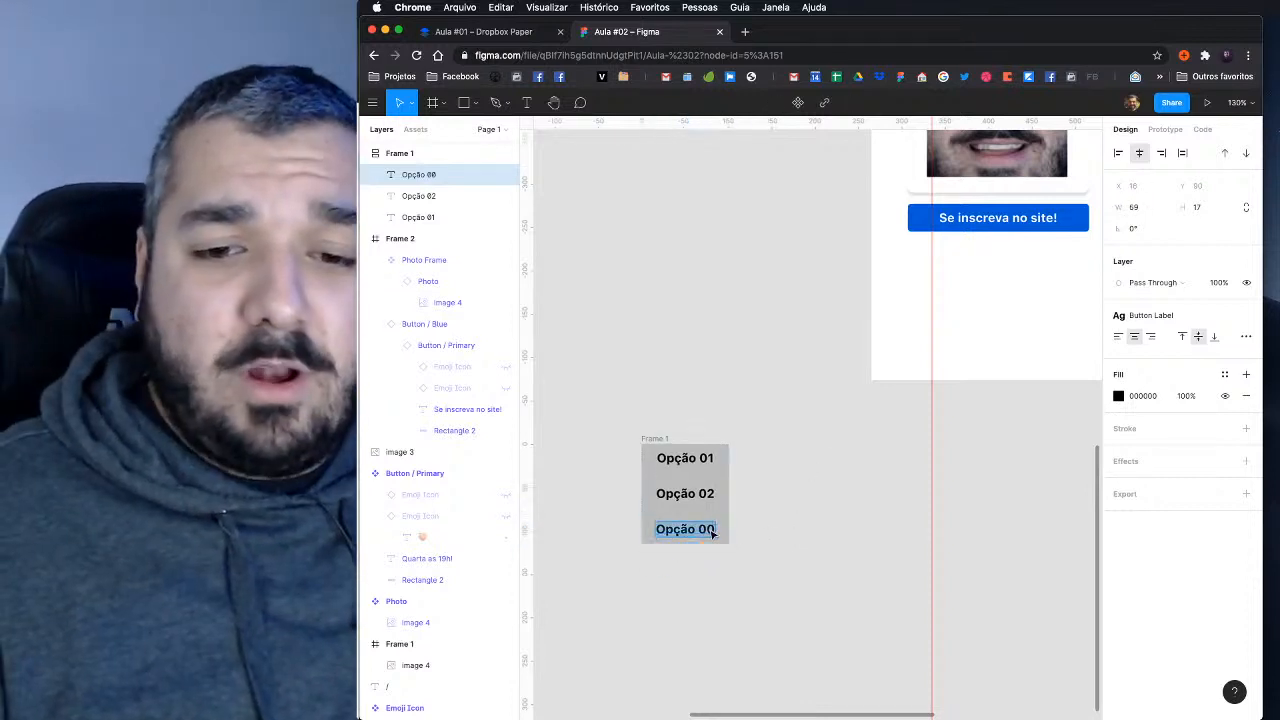
{"action": "left_click", "coordinate": [711, 530]}
{"action": "type", "text": "asda sda sdasd asd asd a"}
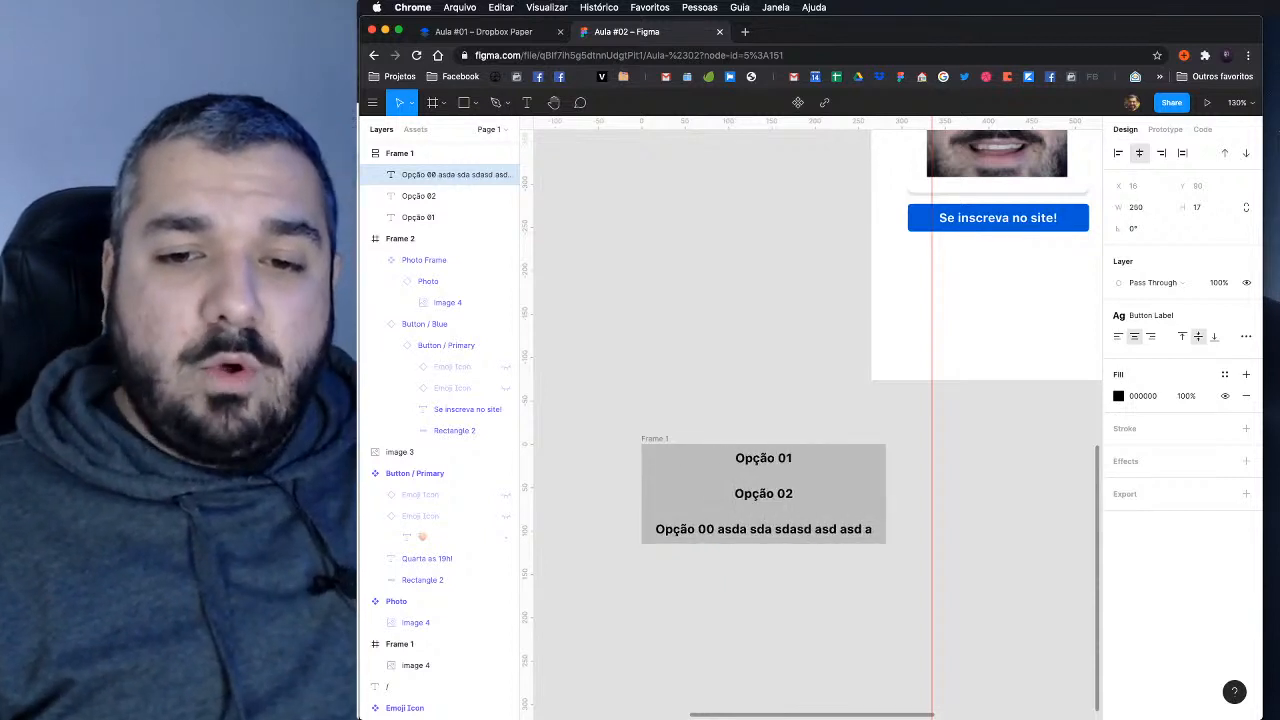
{"action": "key", "text": "super+z"}
{"action": "key", "text": "Escape"}
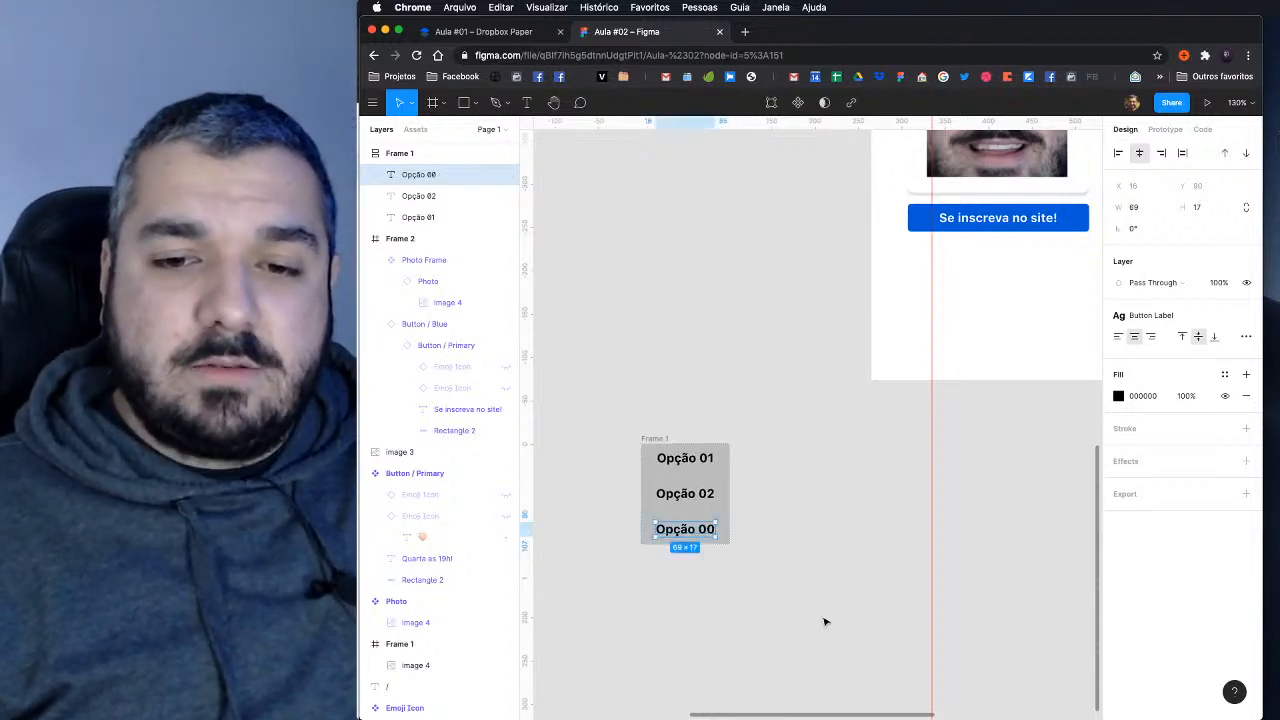
{"action": "left_click", "coordinate": [778, 588]}
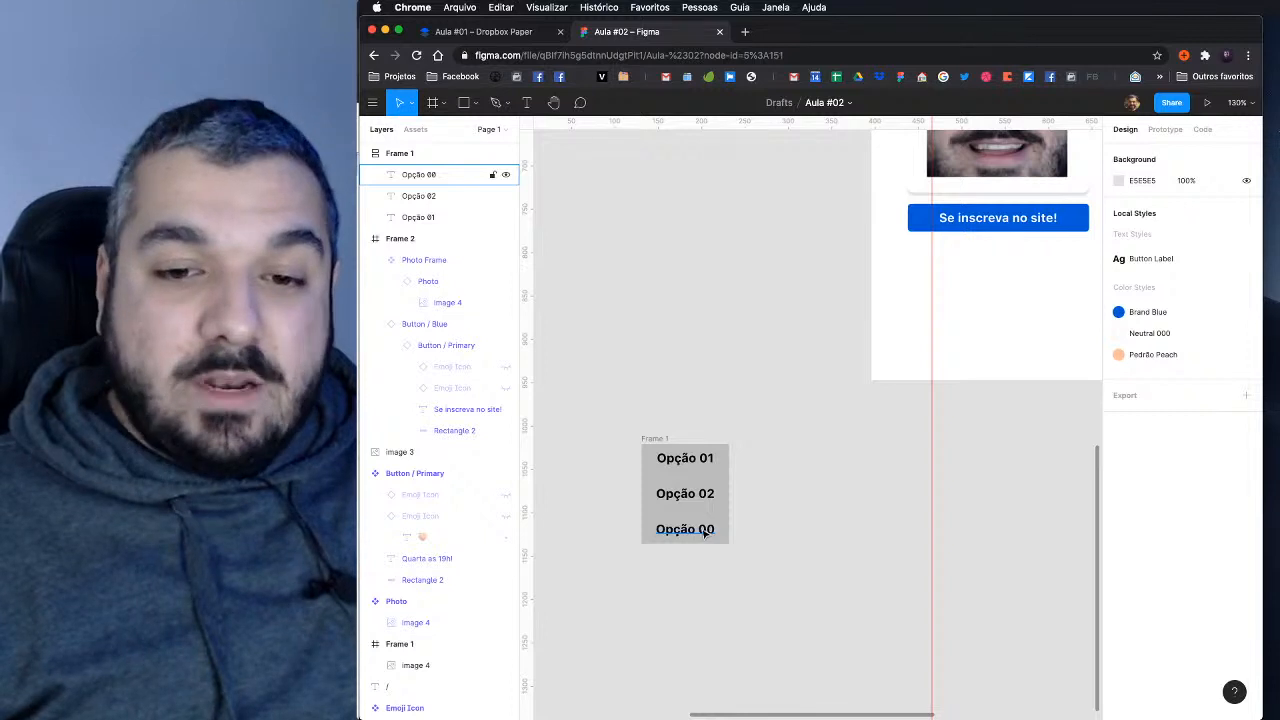
Step: Move the "Opção 00" text to the first position in the vertical auto layout frame
{"action": "left_click", "coordinate": [705, 534]}
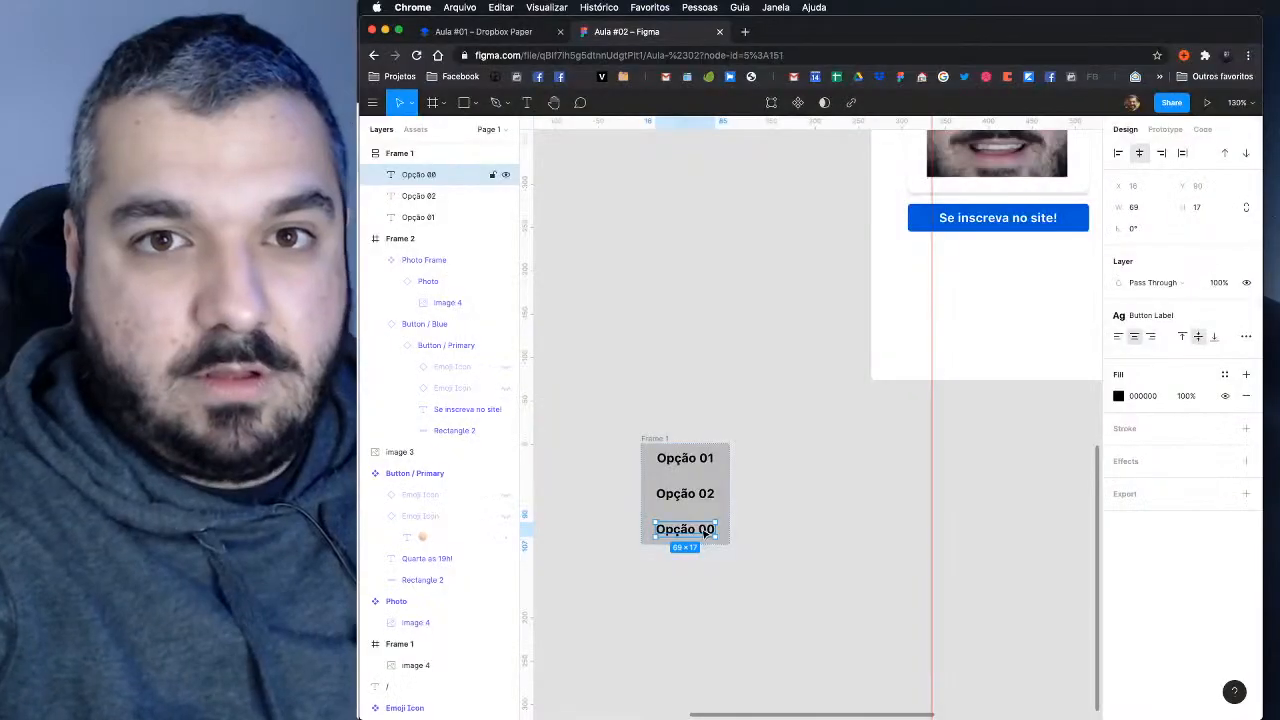
{"action": "left_click", "coordinate": [685, 493]}
{"action": "key", "text": "Up"}
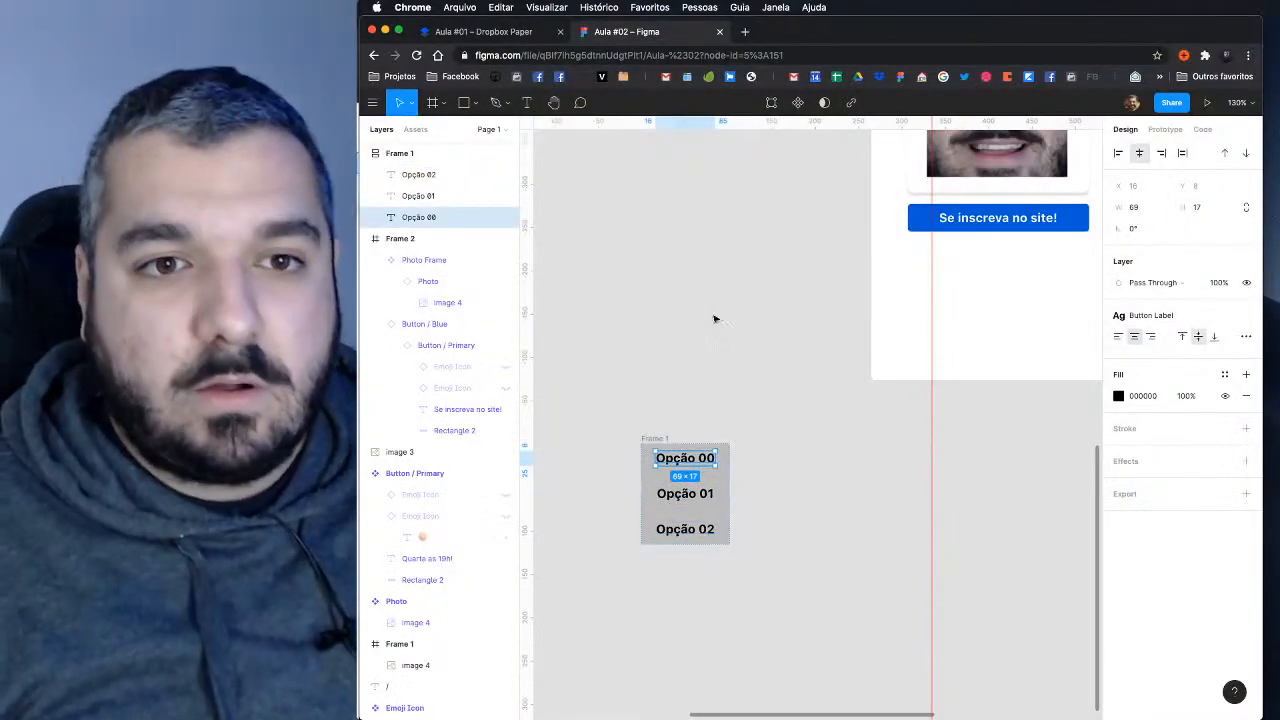
Step: Reorder "Opção 00" repeatedly between the first and last positions of the stack, ending at the first position
{"action": "key", "text": "Down"}
{"action": "key", "text": "Up"}
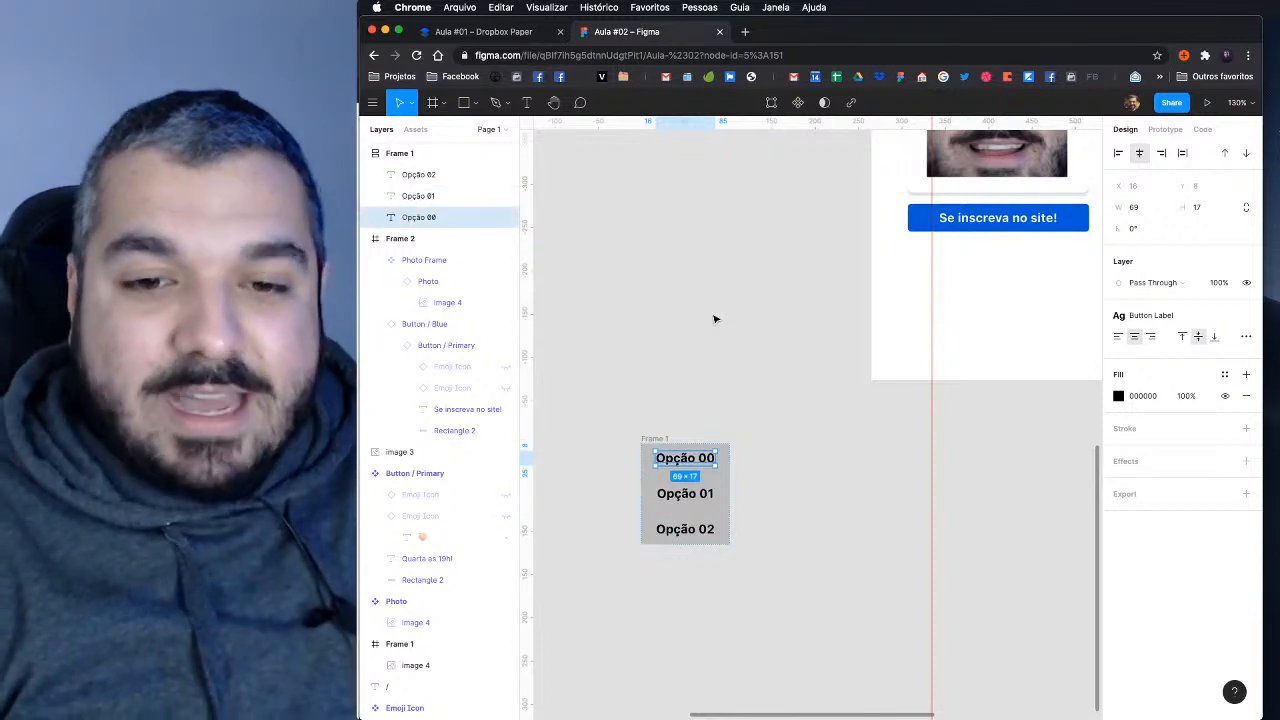
{"action": "key", "text": "Down"}
{"action": "key", "text": "Down"}
{"action": "key", "text": "Up"}
{"action": "key", "text": "Up"}
{"action": "key", "text": "Down"}
{"action": "key", "text": "Down"}
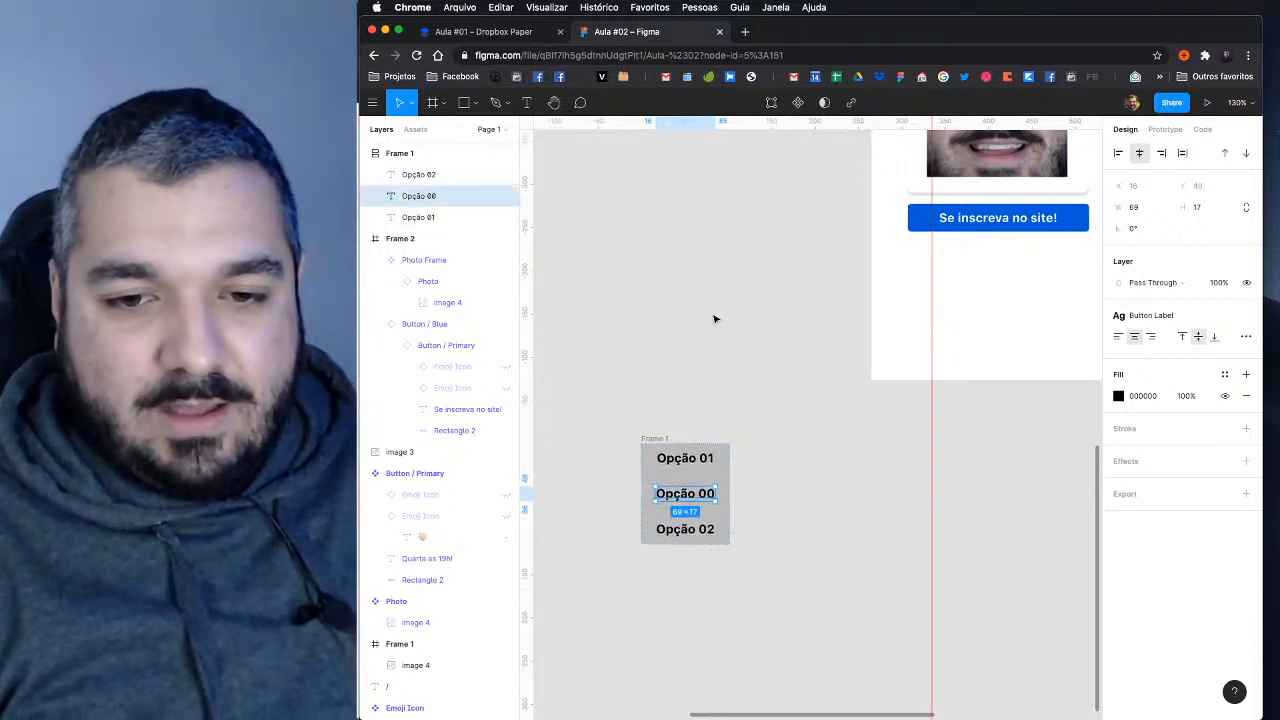
{"action": "key", "text": "Up"}
{"action": "key", "text": "Up"}
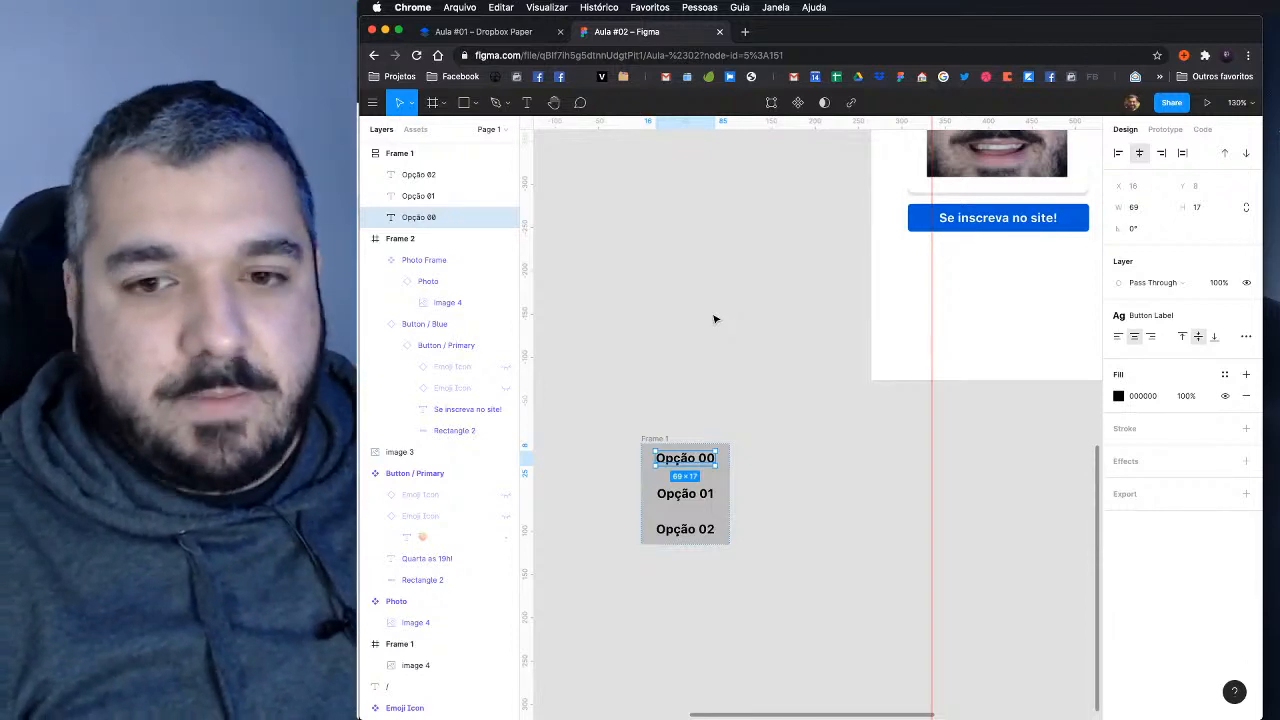
{"action": "key", "text": "Down"}
{"action": "key", "text": "Down"}
{"action": "key", "text": "Up"}
{"action": "key", "text": "Up"}
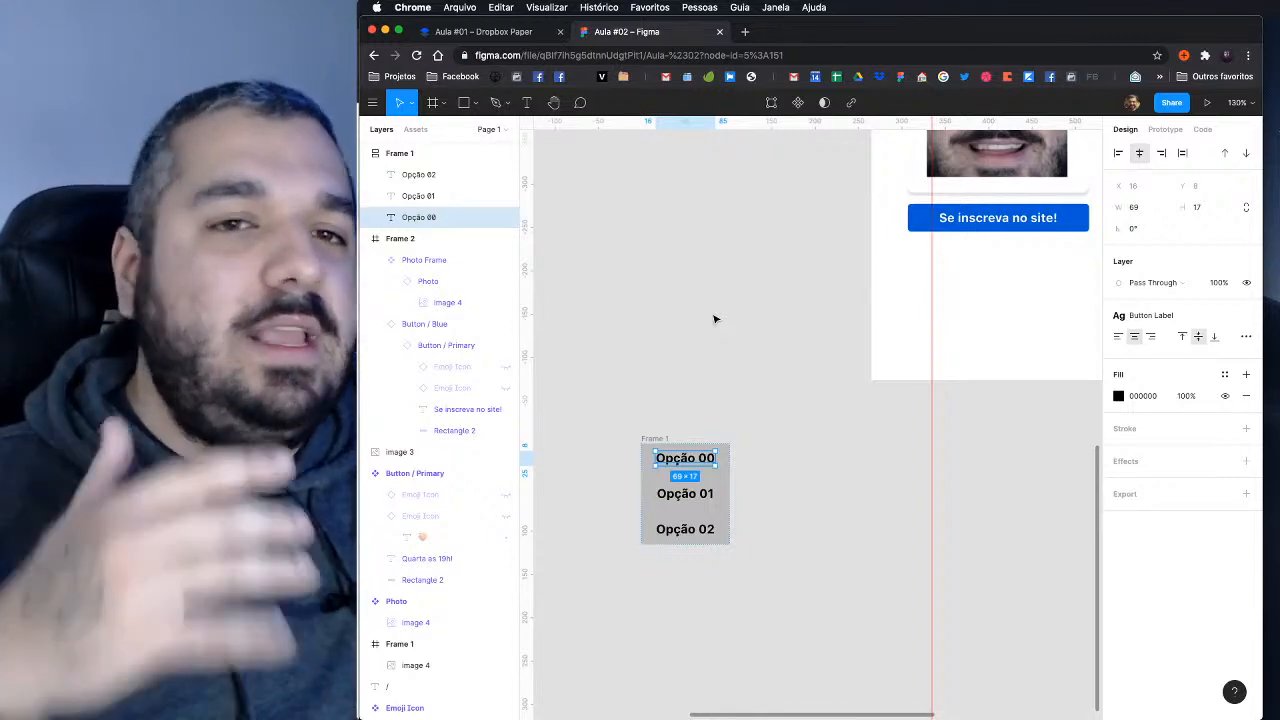
{"action": "key", "text": "Down"}
{"action": "key", "text": "Down"}
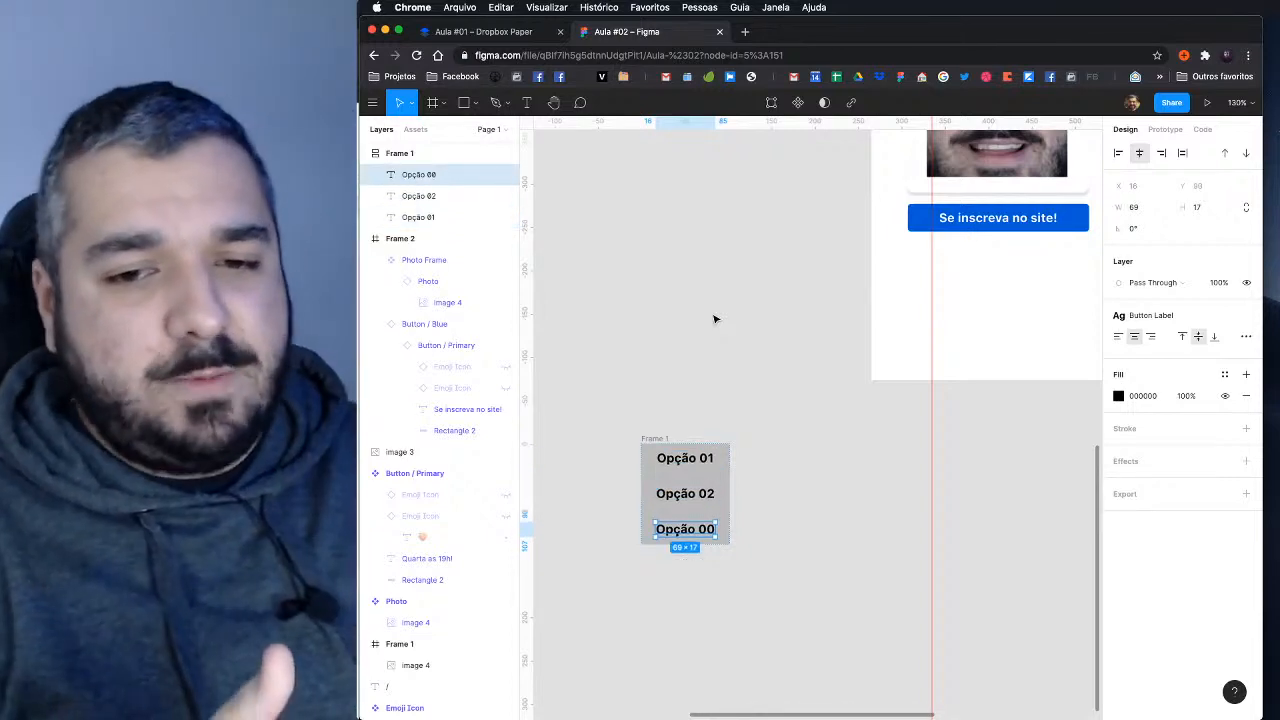
{"action": "key", "text": "Up"}
{"action": "key", "text": "Up"}
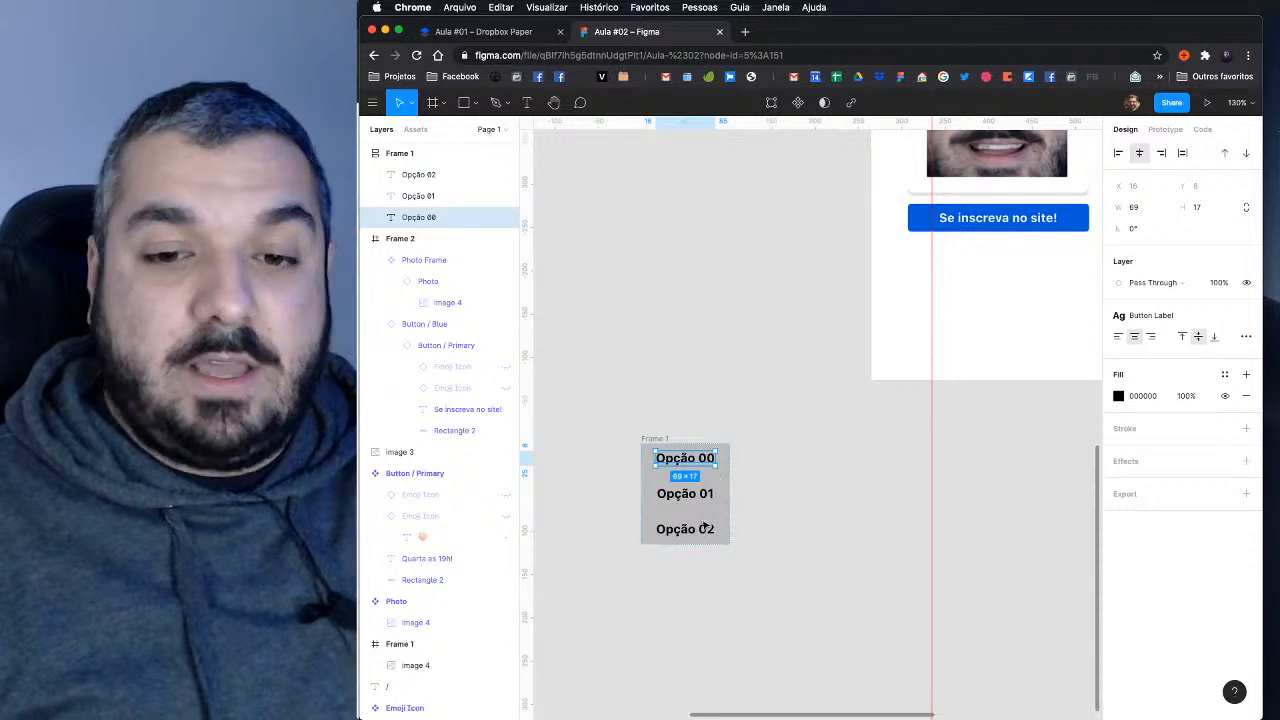
Step: Delete the "Opção 02" text from the auto layout frame and undo the deletion
{"action": "left_click", "coordinate": [699, 532]}
{"action": "key", "text": "Delete"}
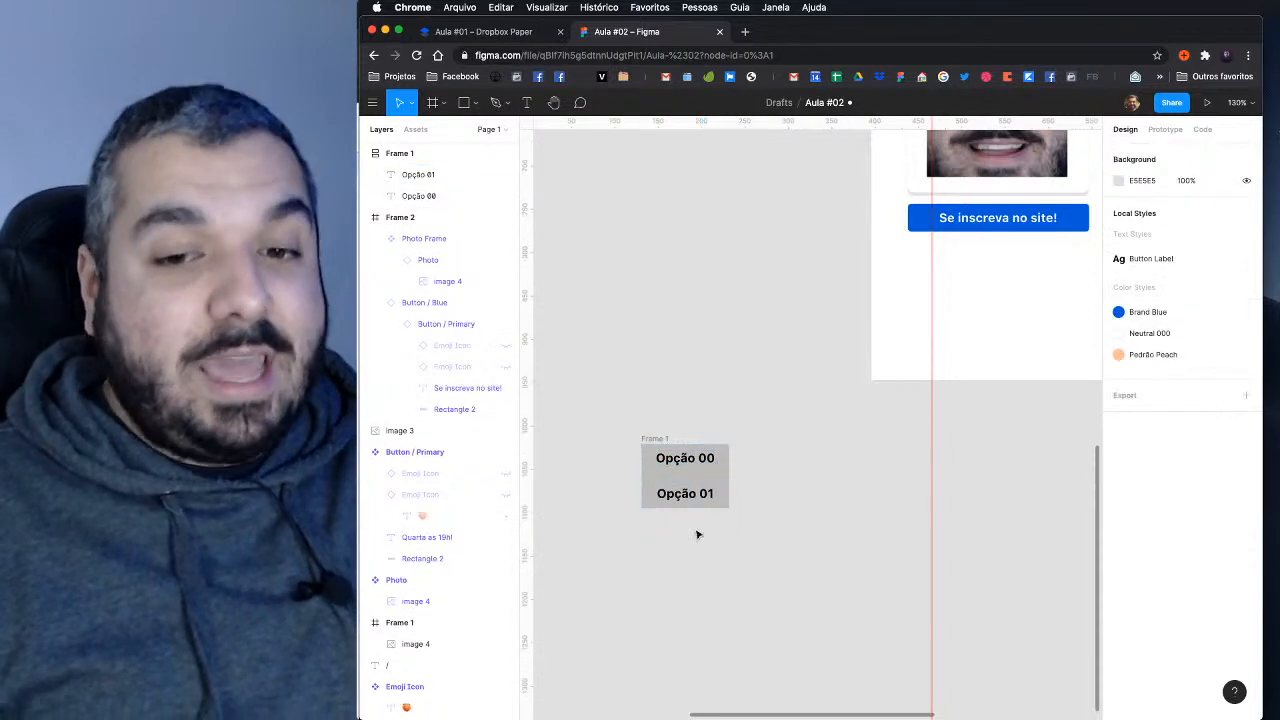
{"action": "key", "text": "super+z"}
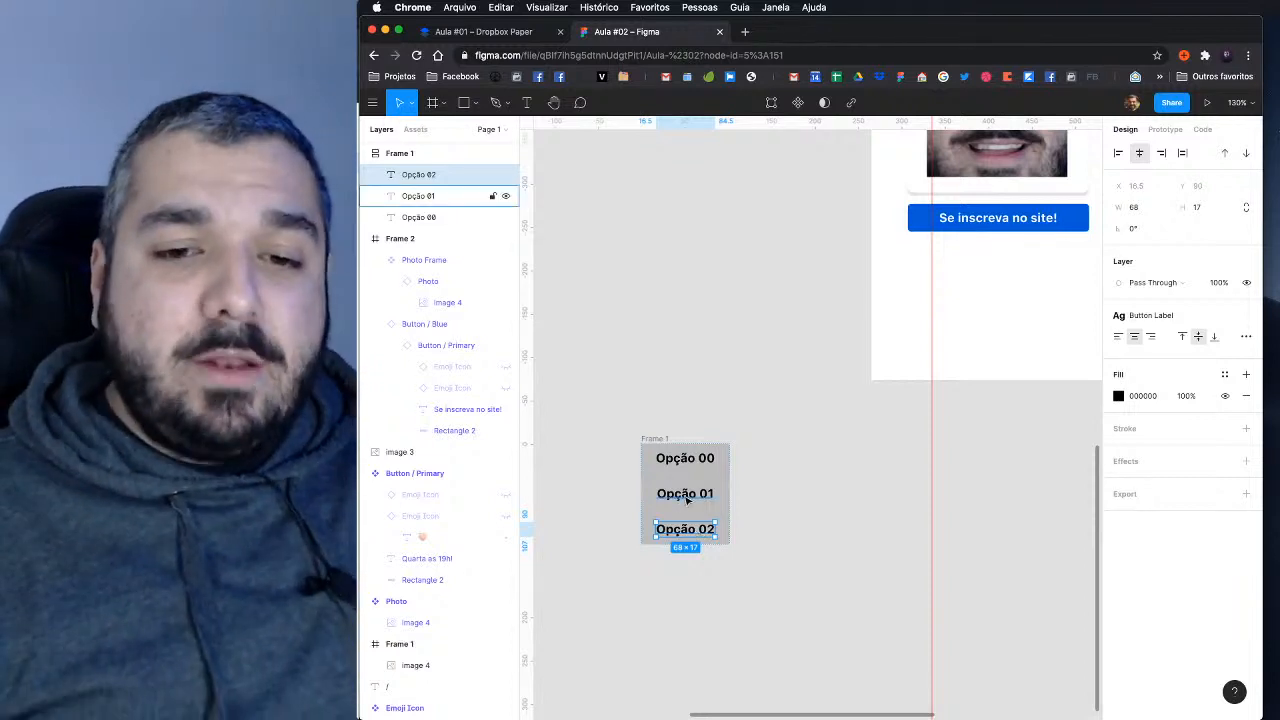
Step: Change the middle text of the auto layout frame to "Elemento 01" and open the "Opção 02" text for editing
{"action": "double_click", "coordinate": [684, 494]}
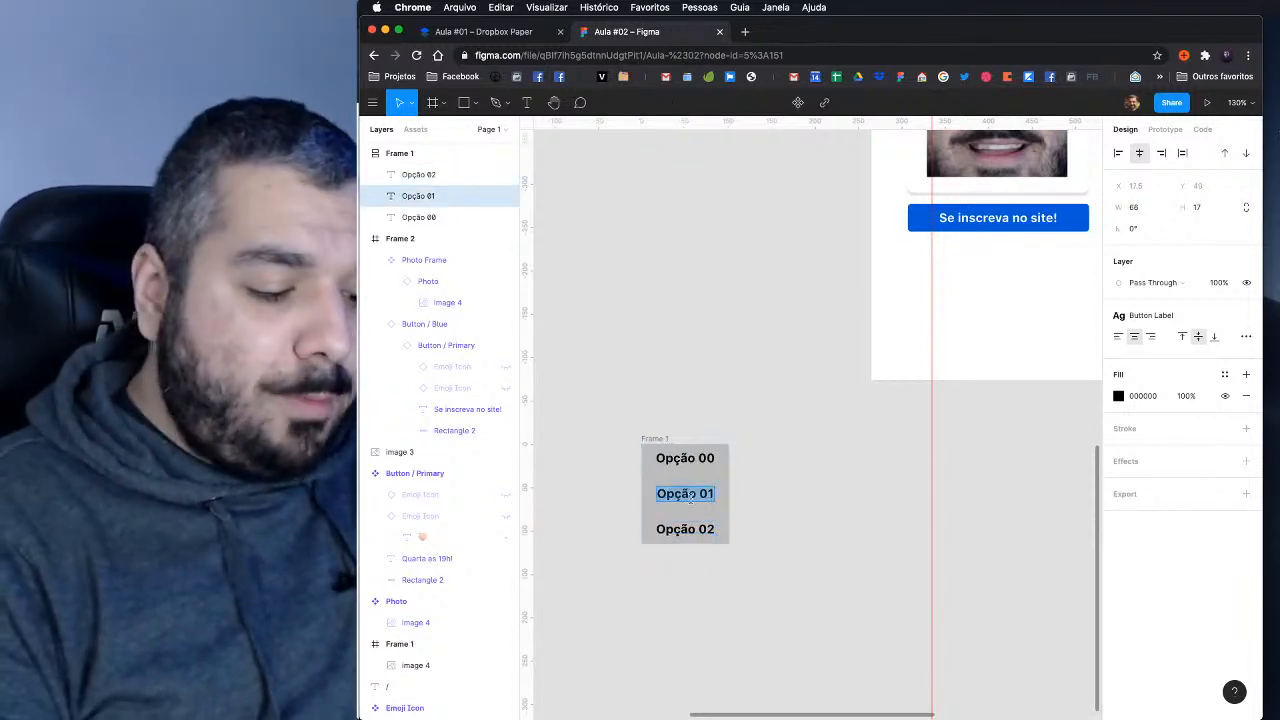
{"action": "type", "text": "Elemento 0"}
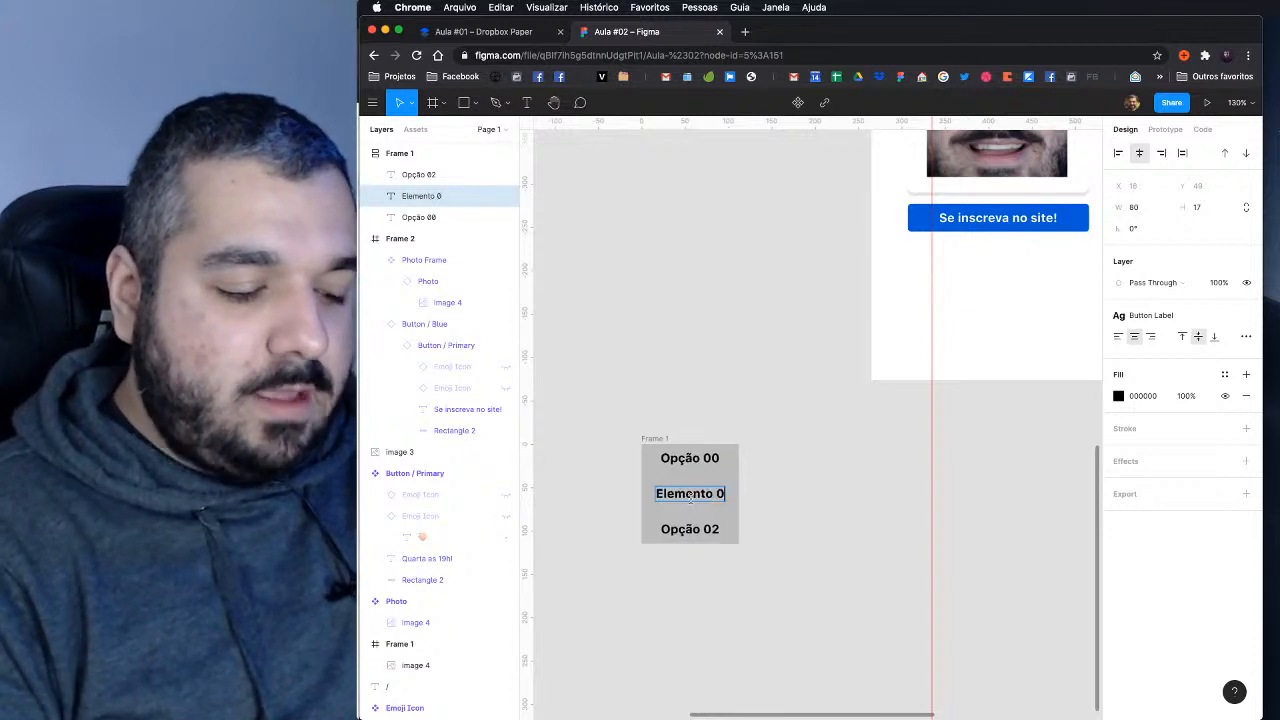
{"action": "type", "text": "1"}
{"action": "double_click", "coordinate": [705, 524]}
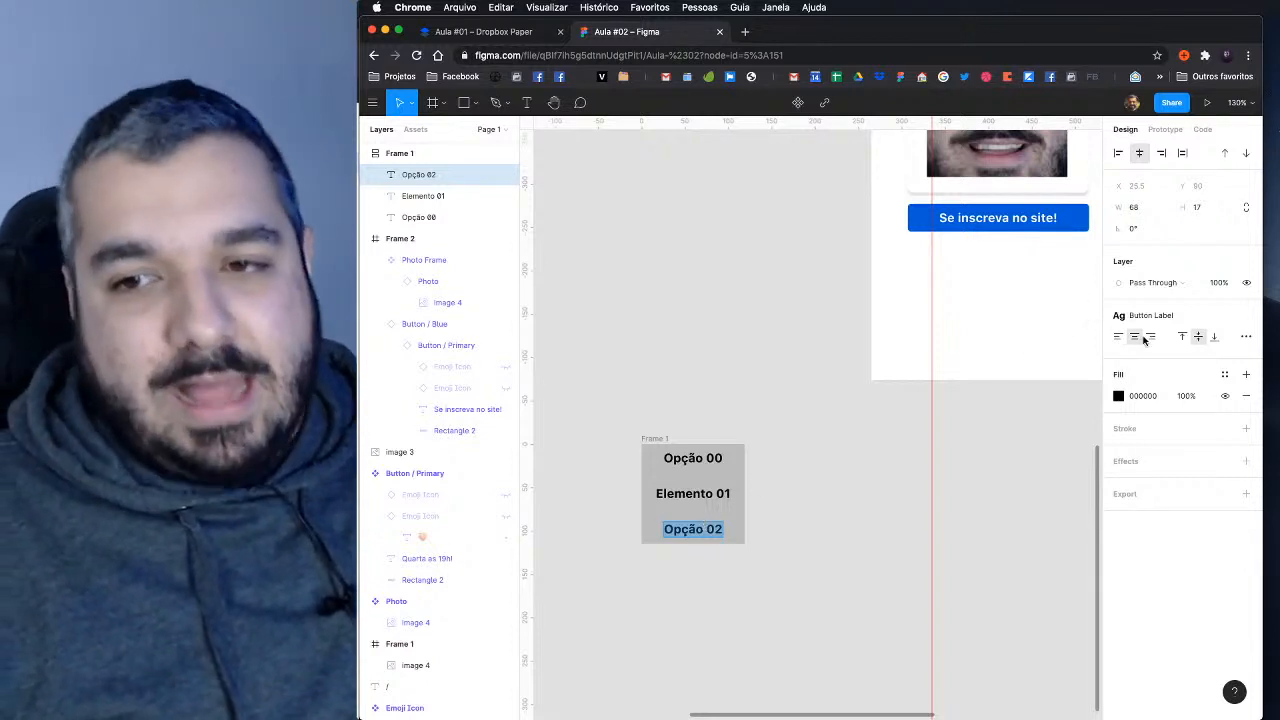
Step: Cycle the text alignment of "Opção 02" through left, centre and right, ending on left
{"action": "left_click", "coordinate": [1118, 337]}
{"action": "left_click", "coordinate": [1136, 339]}
{"action": "left_click", "coordinate": [1150, 339]}
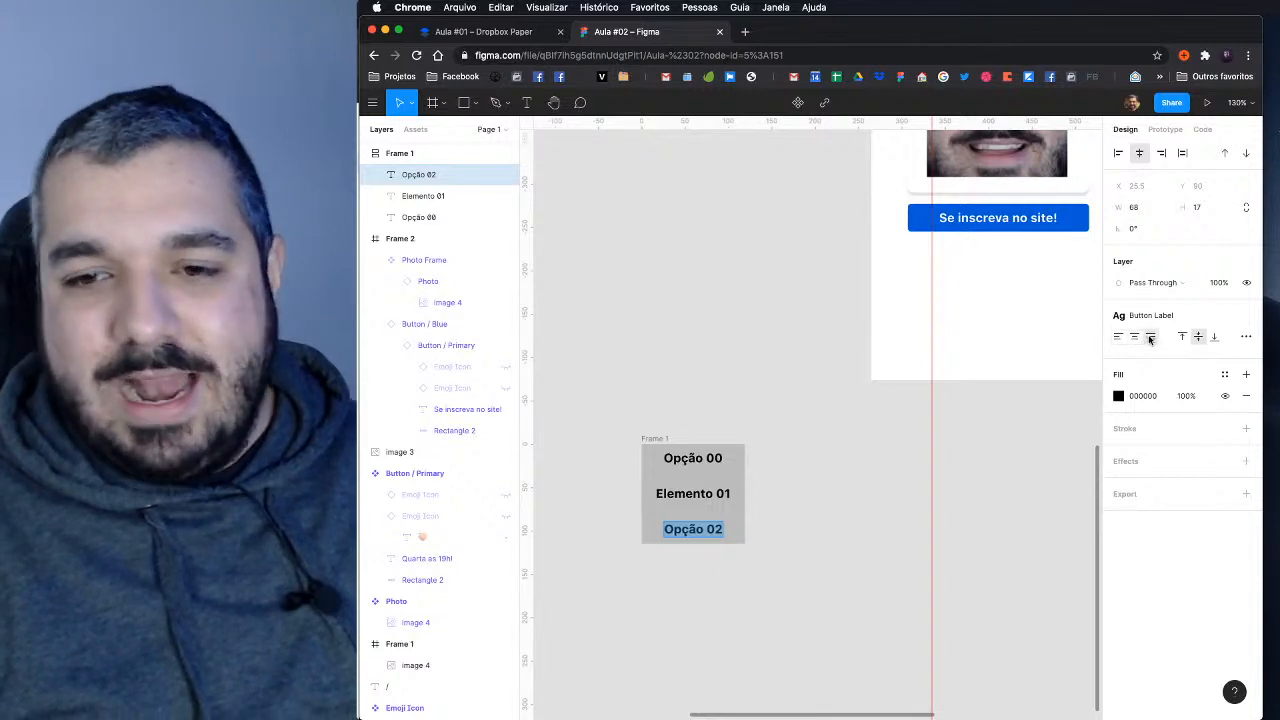
{"action": "left_click", "coordinate": [1134, 337]}
{"action": "left_click", "coordinate": [1118, 337]}
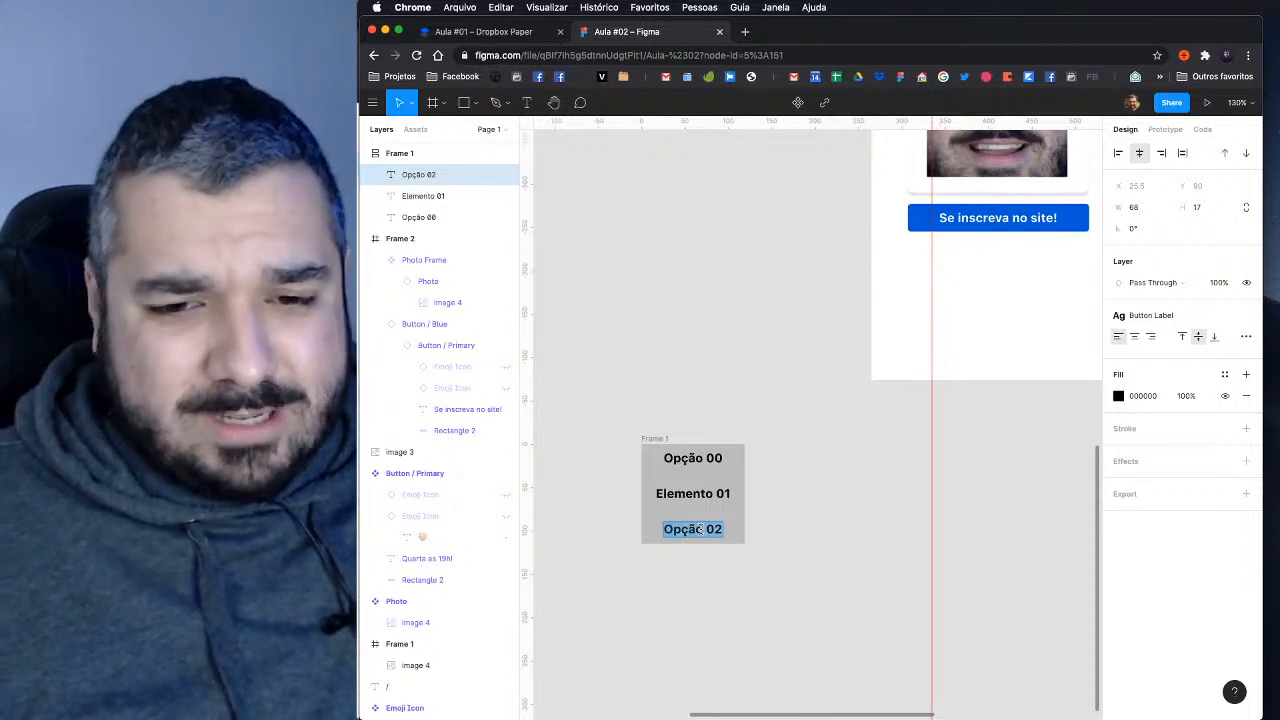
Step: Add a second line reading "OI" below "Opção 02" in the last text item of the frame
{"action": "key", "text": "Right"}
{"action": "key", "text": "Return"}
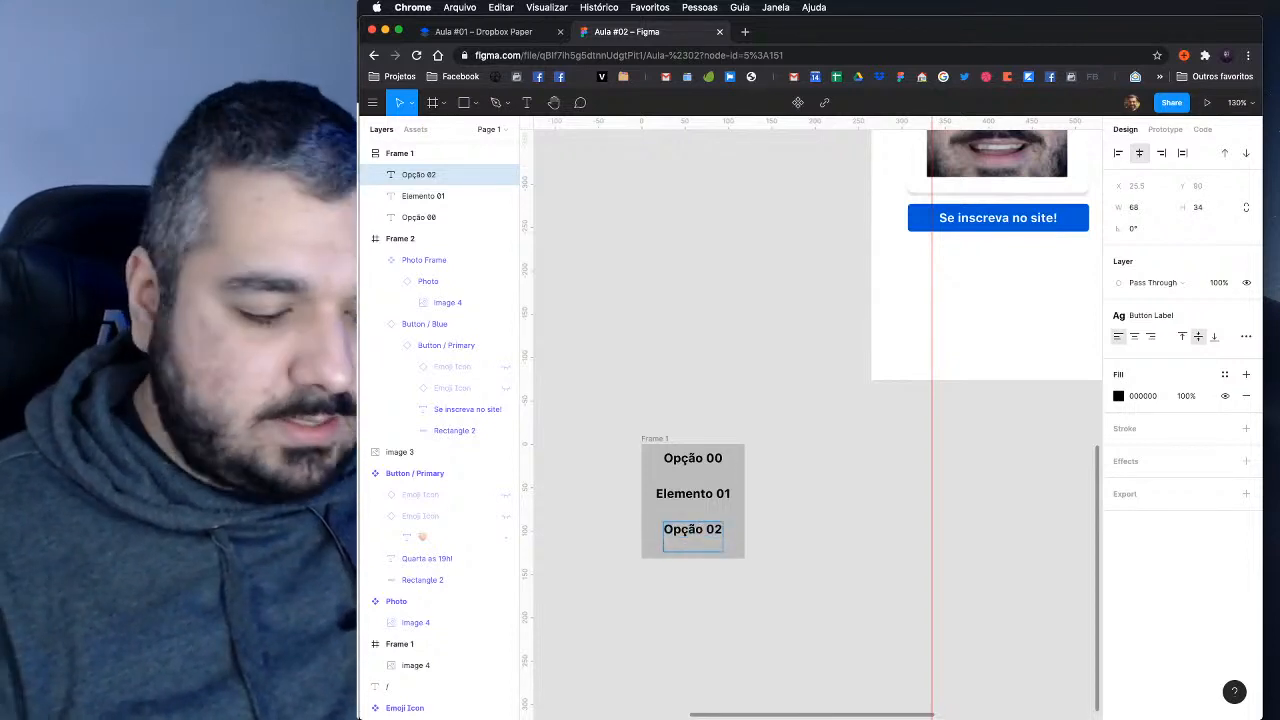
{"action": "type", "text": "OI"}
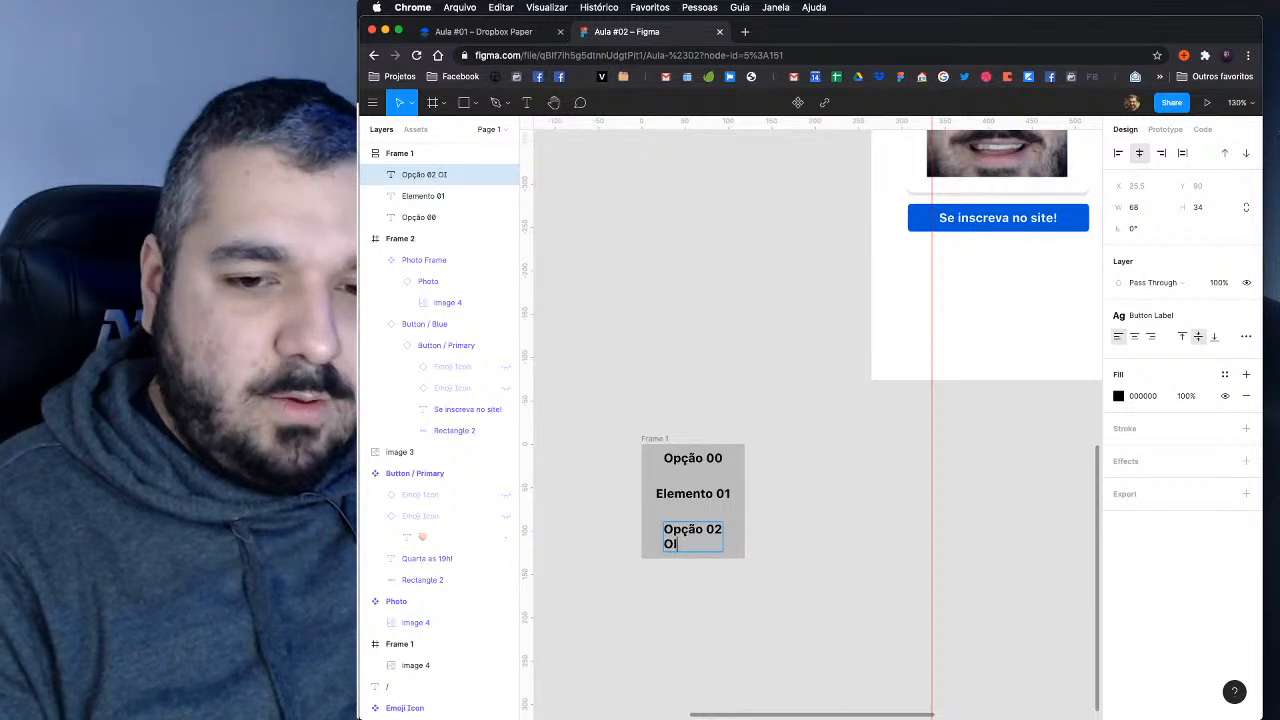
{"action": "key", "text": "Escape"}
Step: Cycle the two-line text's alignment through centre, right and left, ending on left, and align the item to the left of the auto layout frame
{"action": "left_click", "coordinate": [1136, 340]}
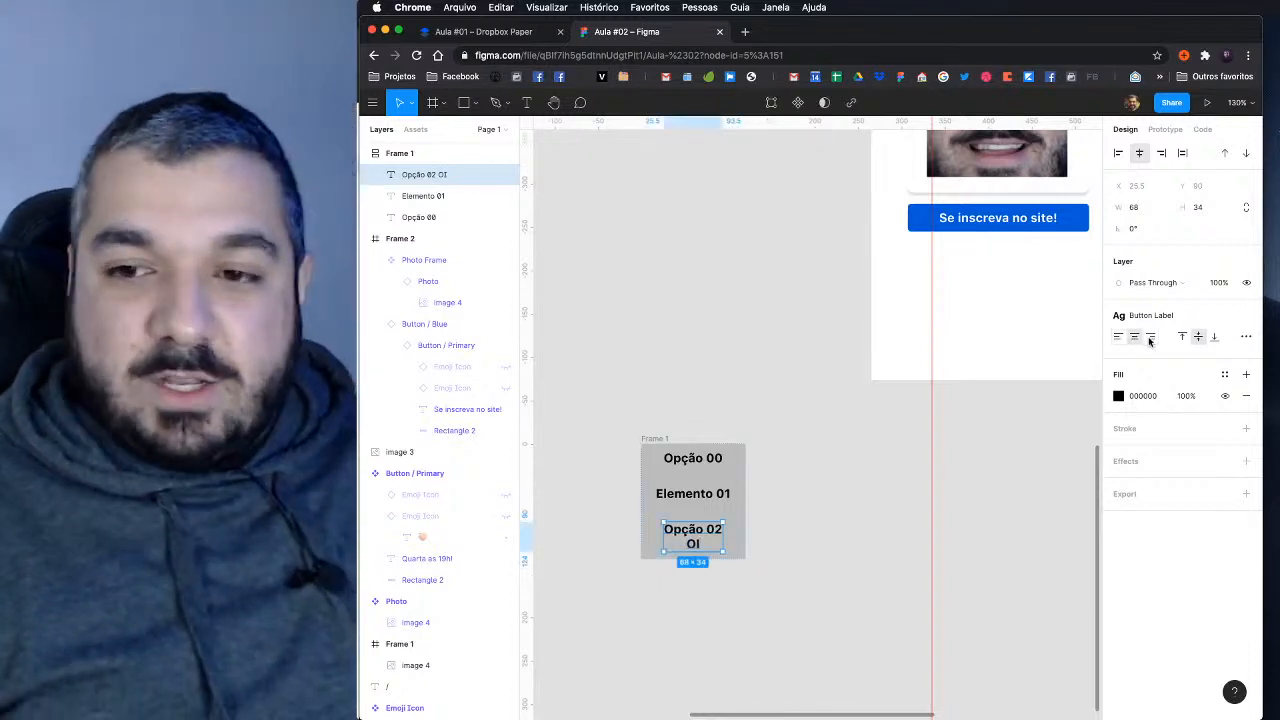
{"action": "left_click", "coordinate": [1151, 338]}
{"action": "left_click", "coordinate": [1120, 338]}
{"action": "left_click", "coordinate": [1135, 338]}
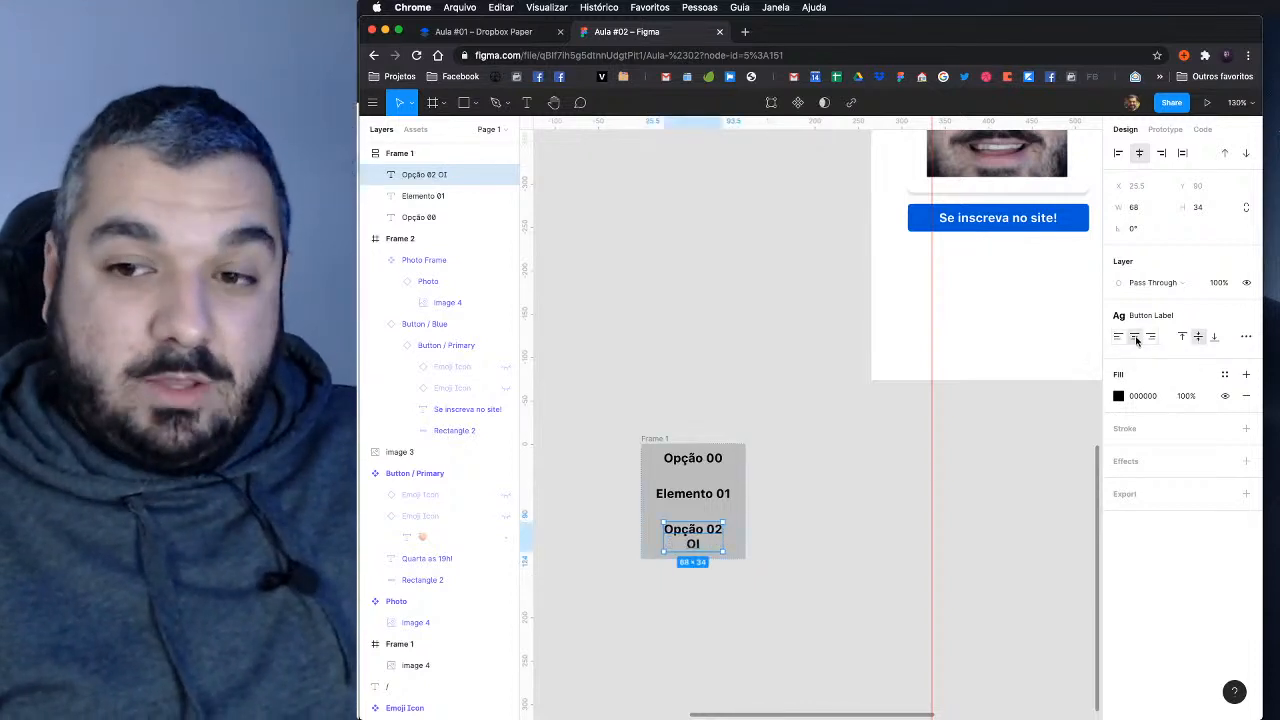
{"action": "left_click", "coordinate": [1151, 338]}
{"action": "left_click", "coordinate": [1135, 338]}
{"action": "left_click", "coordinate": [1120, 338]}
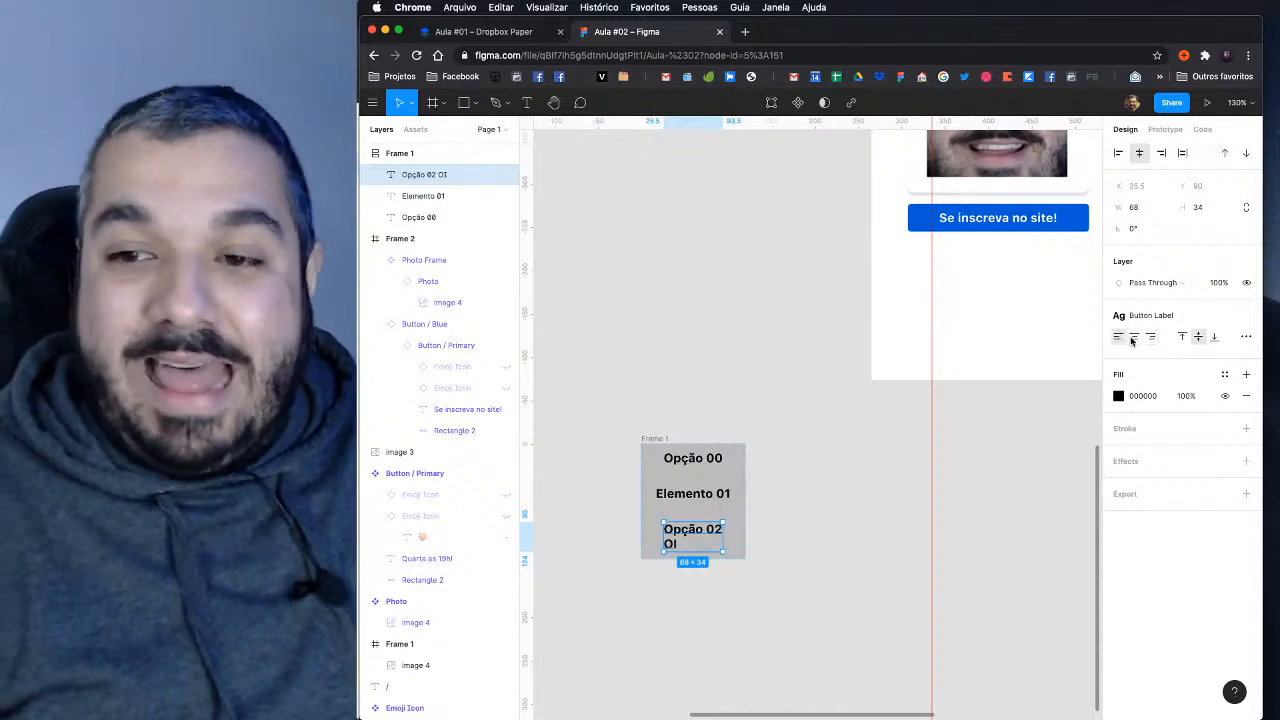
{"action": "left_click", "coordinate": [1135, 338]}
{"action": "left_click", "coordinate": [1151, 338]}
{"action": "left_click", "coordinate": [1120, 338]}
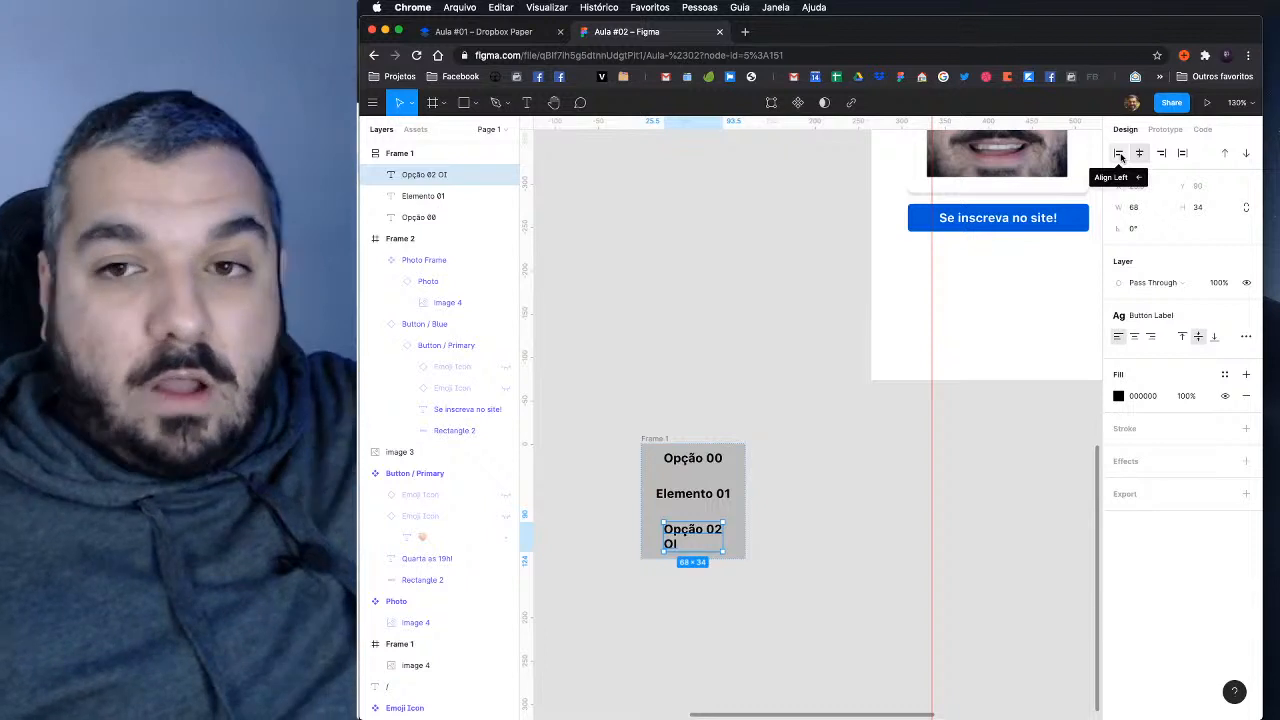
{"action": "left_click", "coordinate": [1119, 154]}
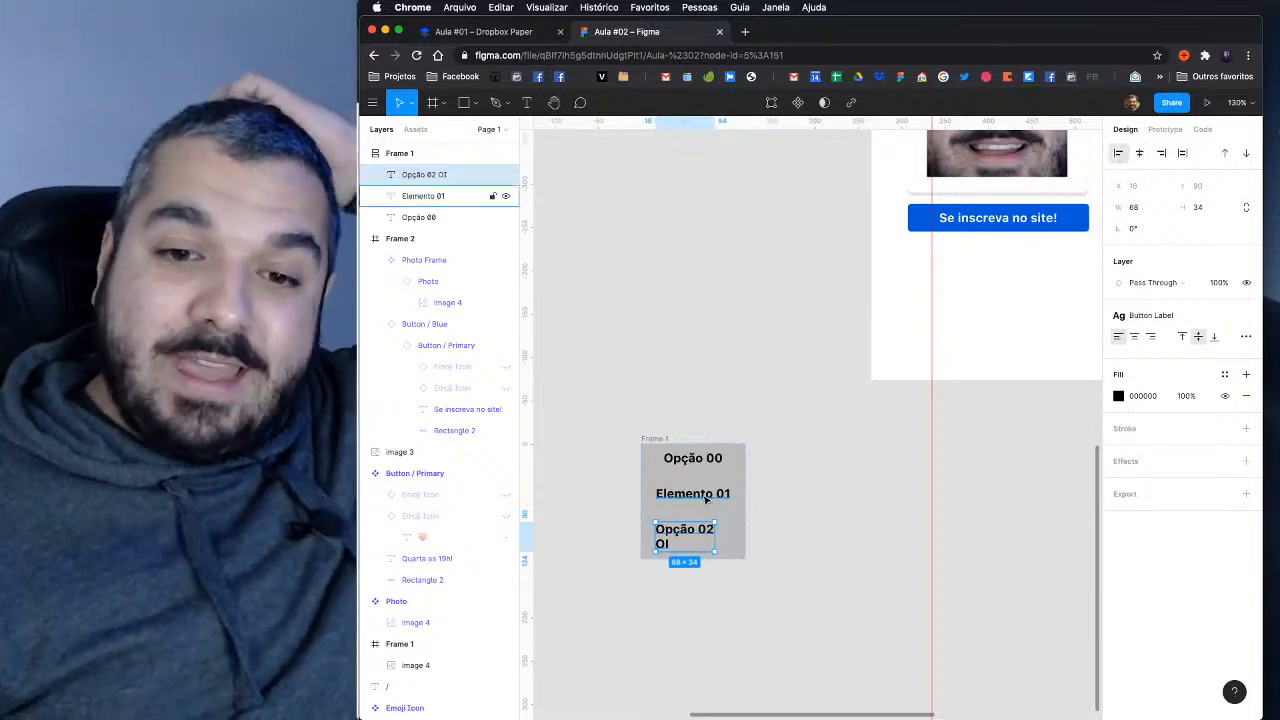
Step: Replace the "Elemento 01" text with a long string of random letters and undo the change
{"action": "double_click", "coordinate": [719, 496]}
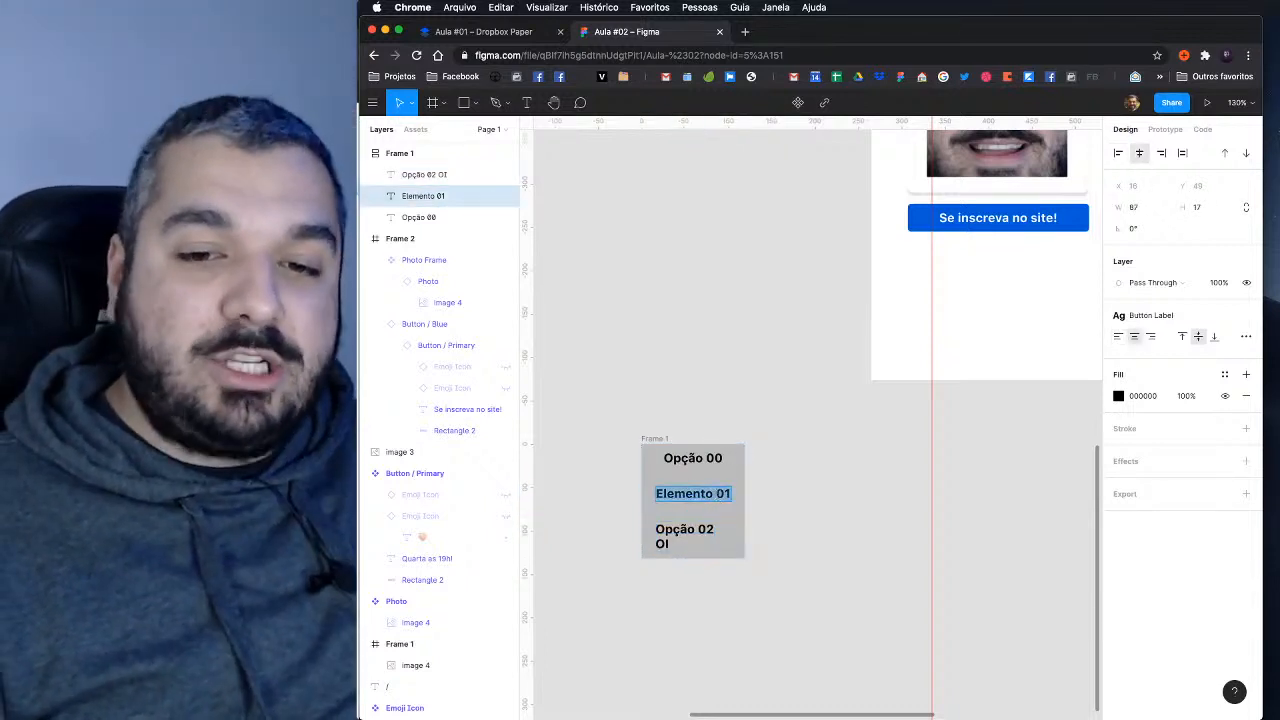
{"action": "type", "text": "alçsjd pasjd pansjd pasjkd apsjd apdsm a"}
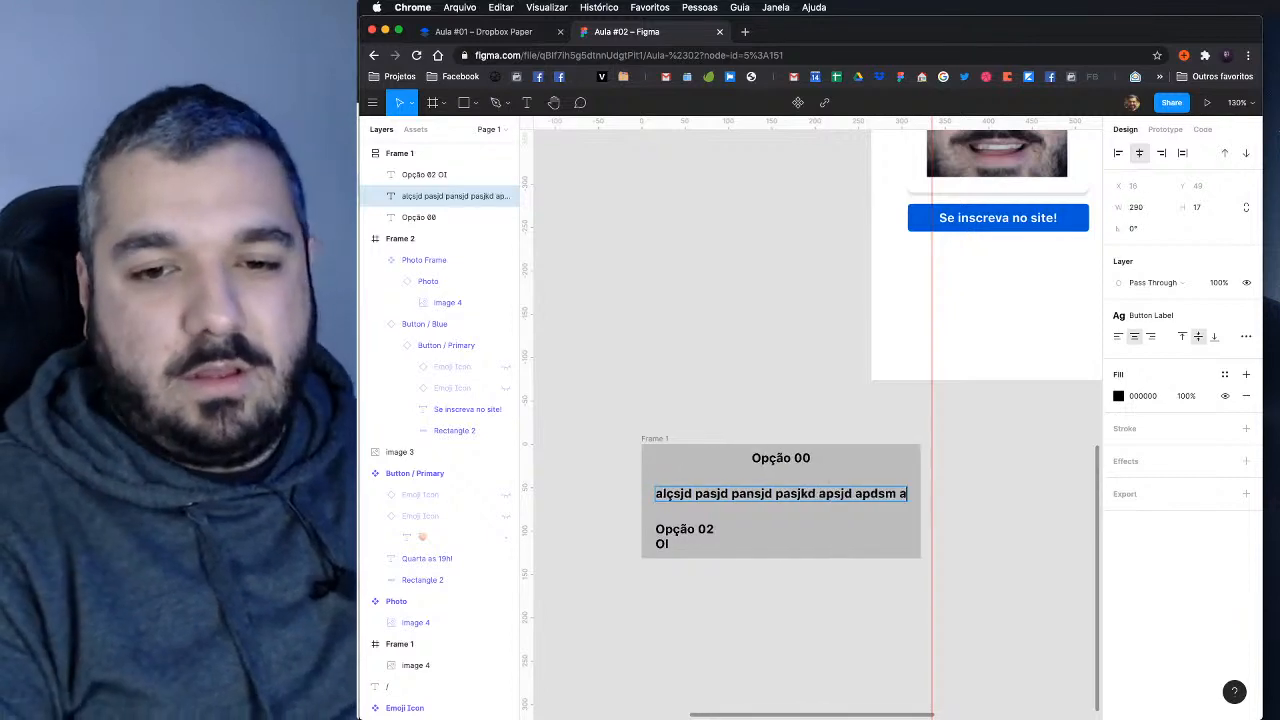
{"action": "type", "text": "psjd"}
{"action": "key", "text": "ctrl+z"}
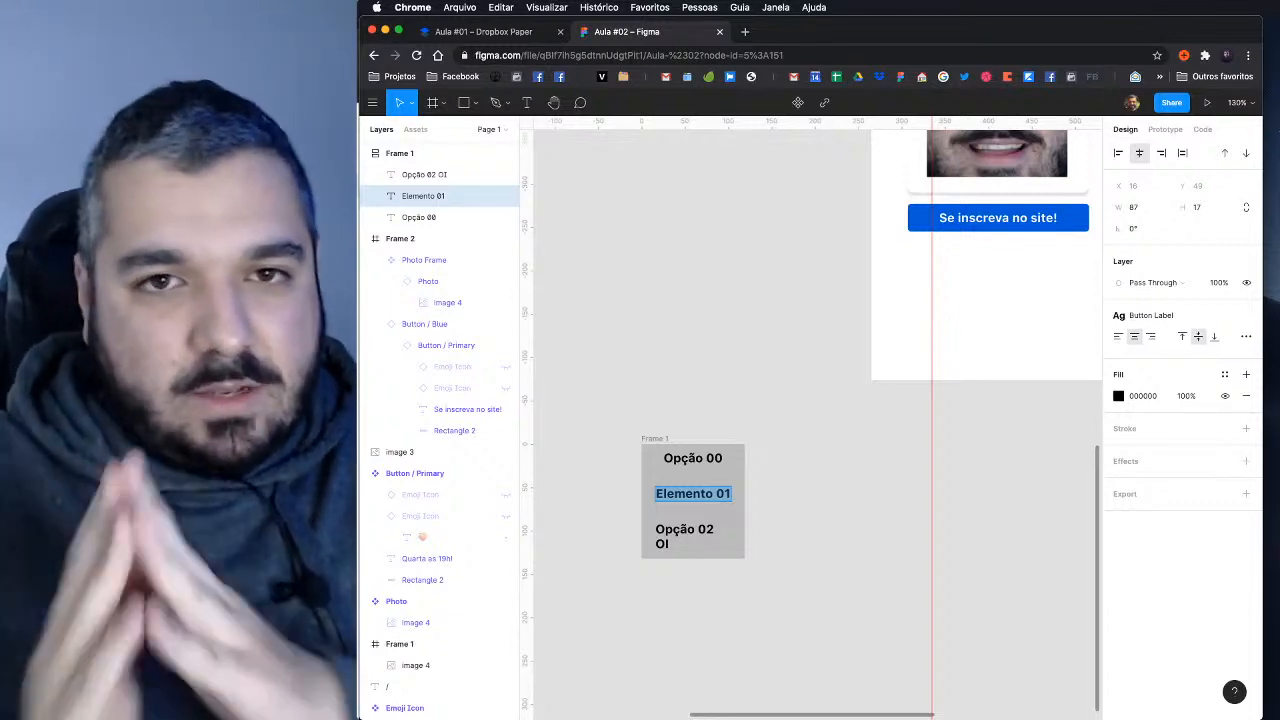
{"action": "key", "text": "Escape"}
Step: Move the "Opção 02 OI" item up in the stack and return it to the last position
{"action": "left_click", "coordinate": [703, 535]}
{"action": "key", "text": "Up"}
{"action": "key", "text": "Up"}
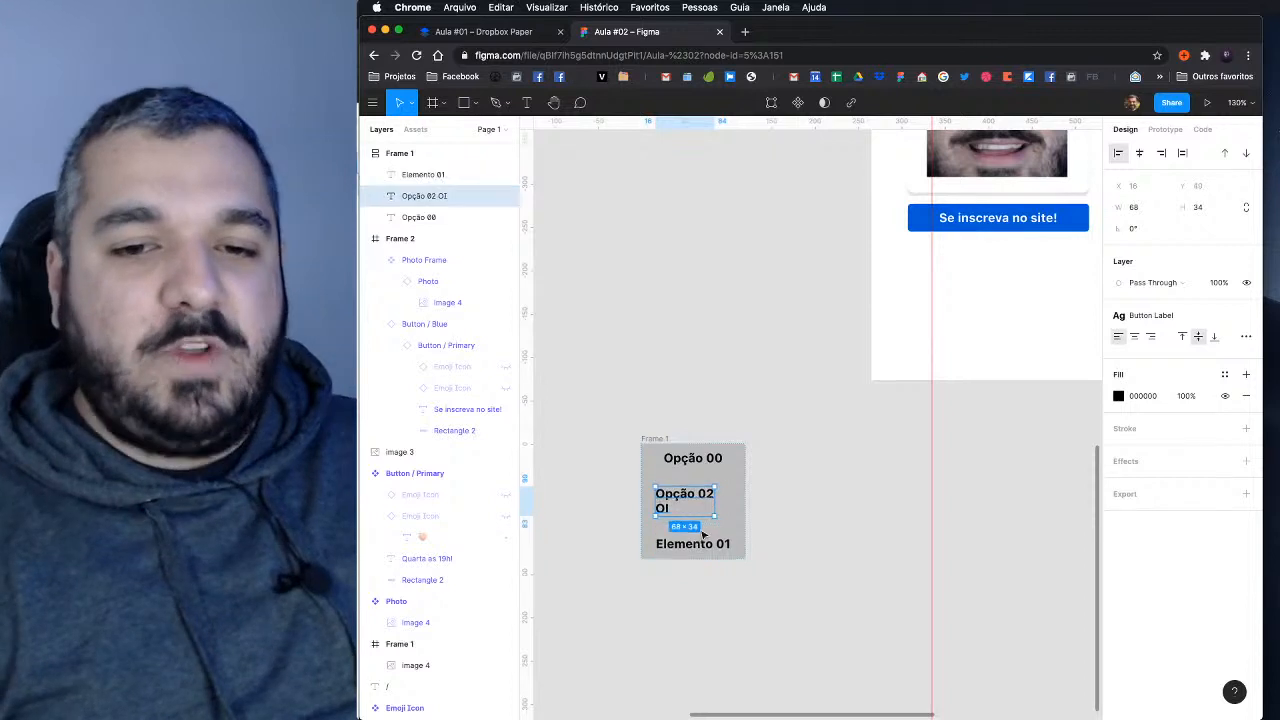
{"action": "key", "text": "Down"}
{"action": "key", "text": "Down"}
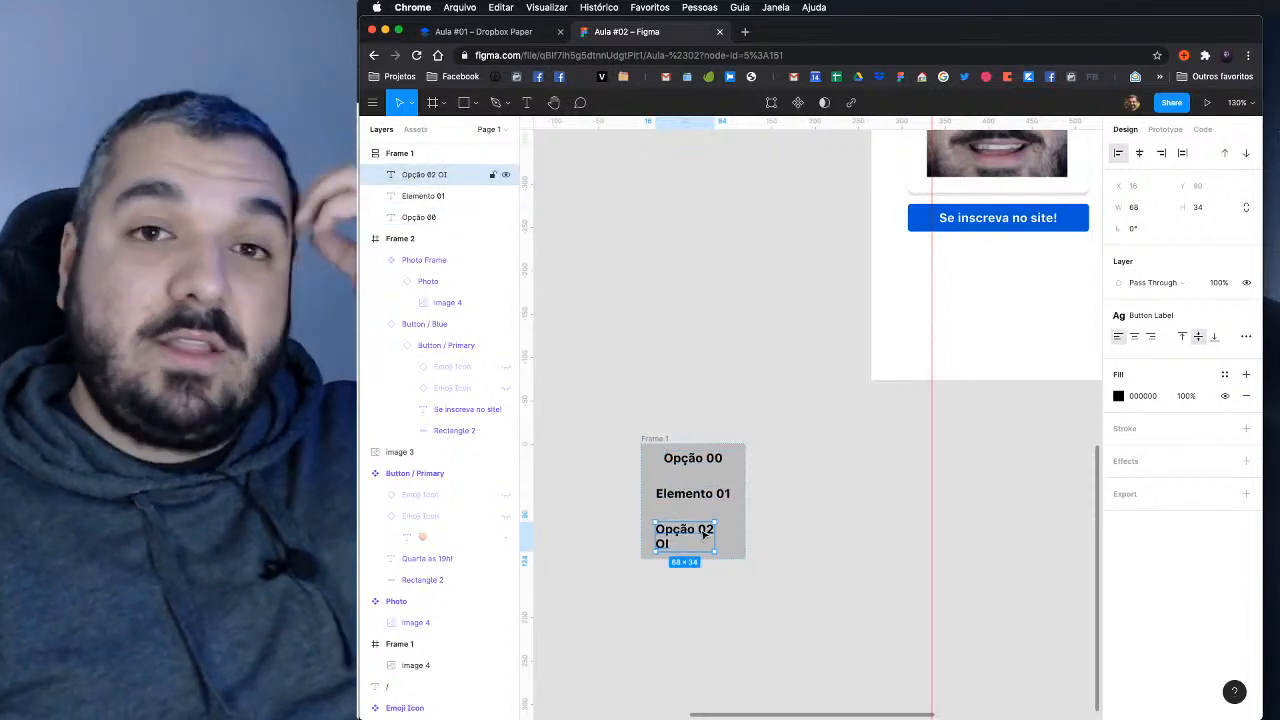
Step: Align the "Opção 00" item to the right of the auto layout frame
{"action": "left_click", "coordinate": [408, 158]}
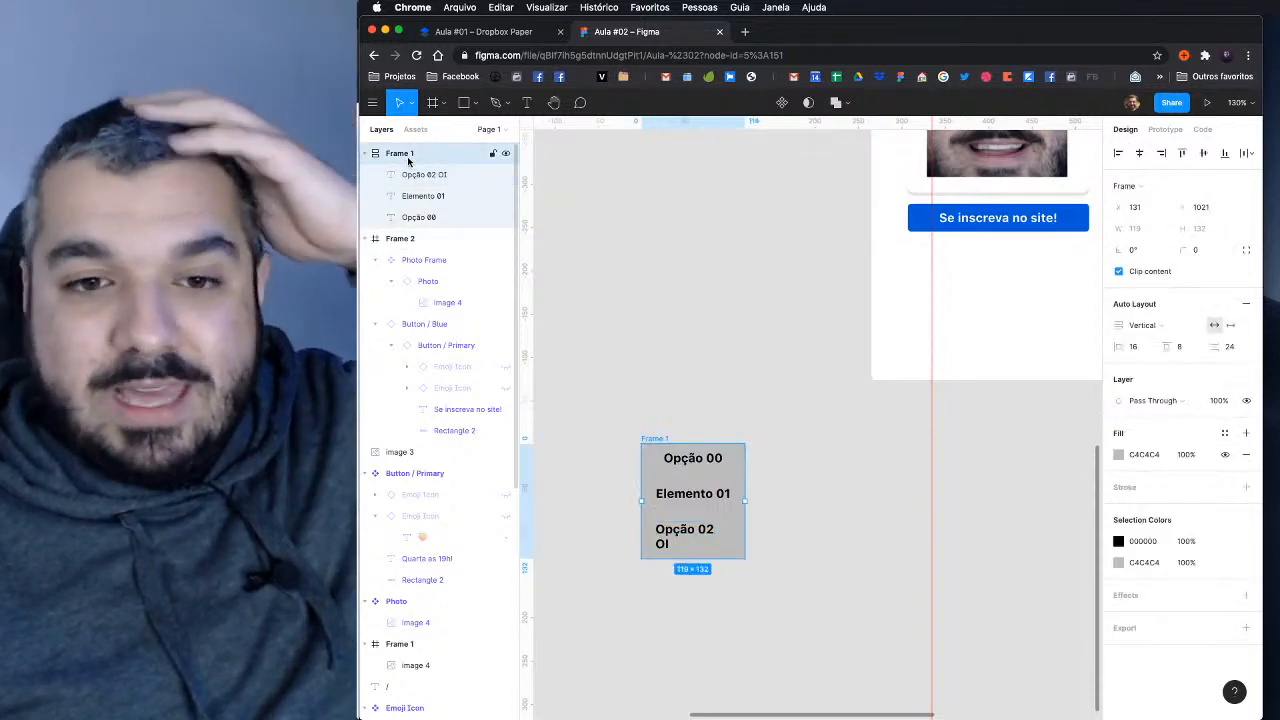
{"action": "left_click", "coordinate": [677, 533]}
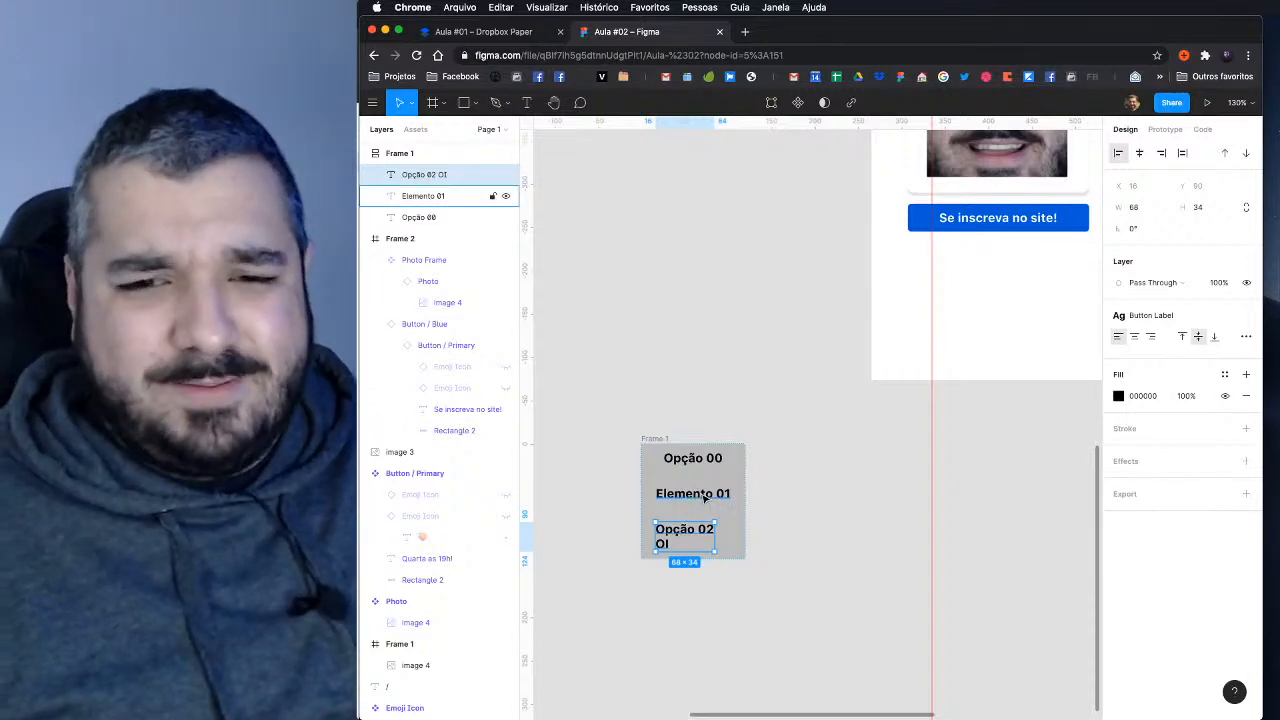
{"action": "left_click", "coordinate": [704, 498]}
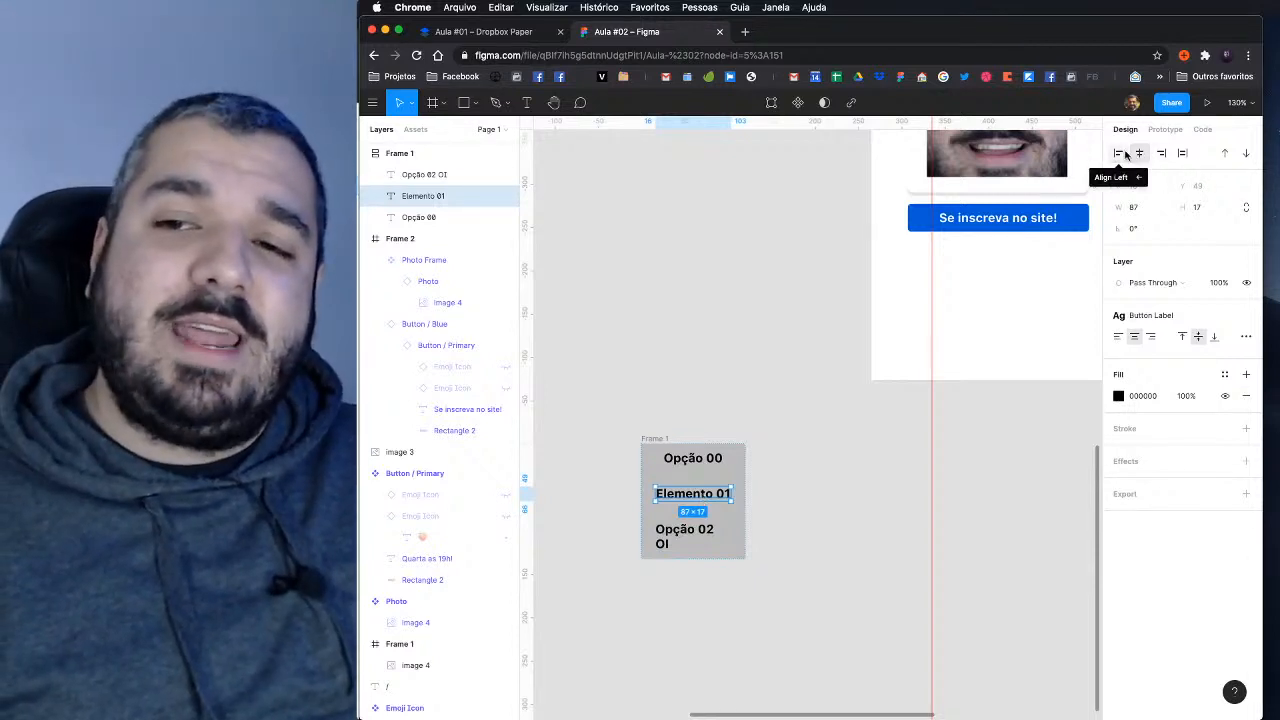
{"action": "left_click", "coordinate": [500, 217]}
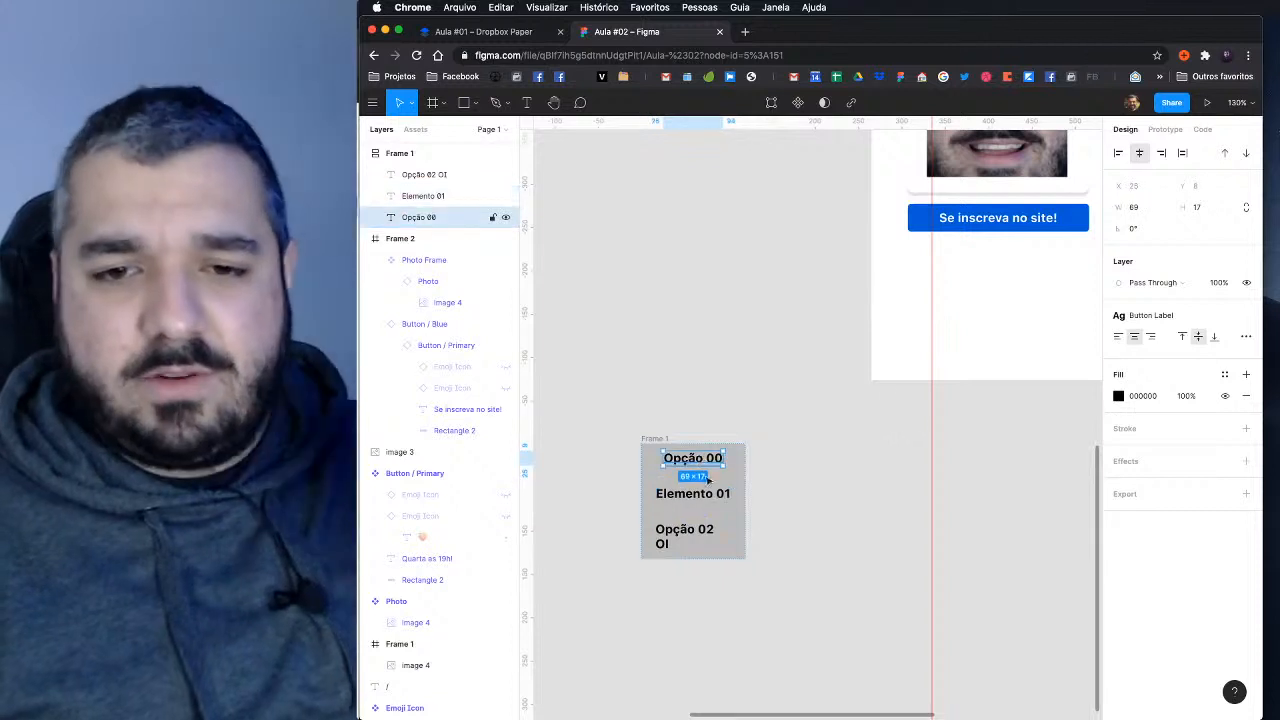
{"action": "left_click", "coordinate": [1161, 153]}
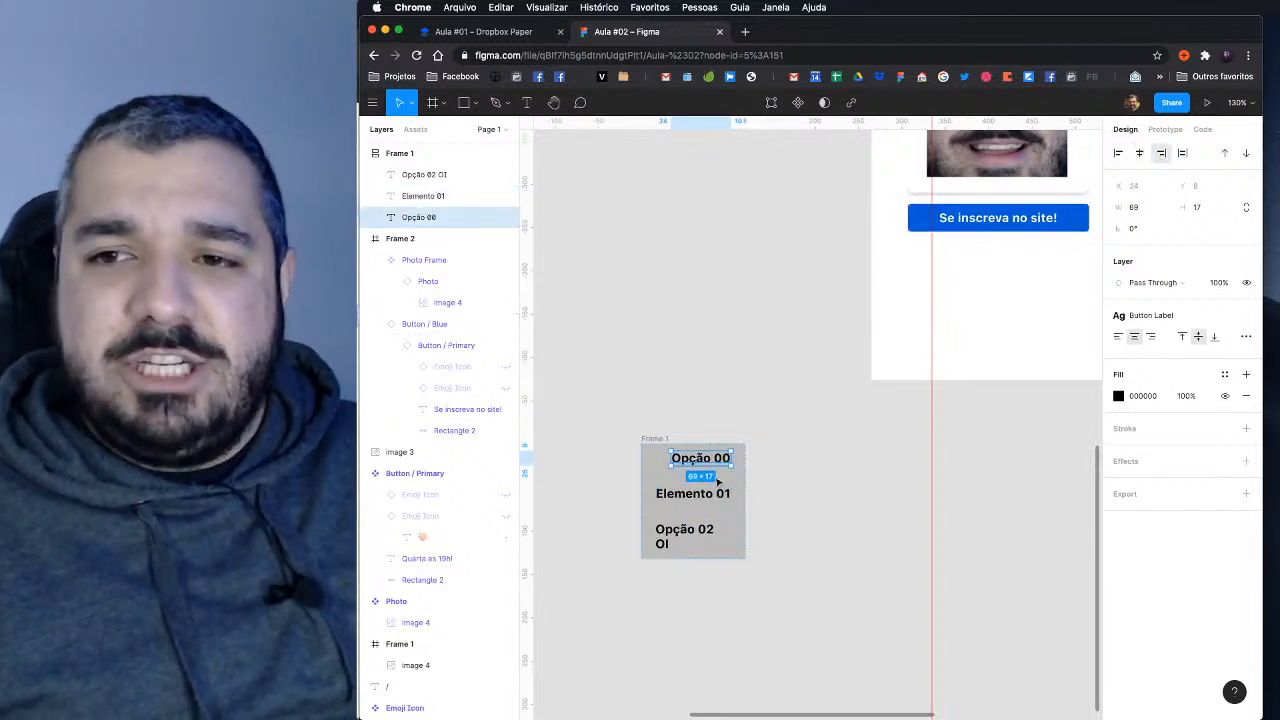
Step: Check the alignment settings of the lower text items and set the text alignment of "Opção 00" to right
{"action": "double_click", "coordinate": [709, 495]}
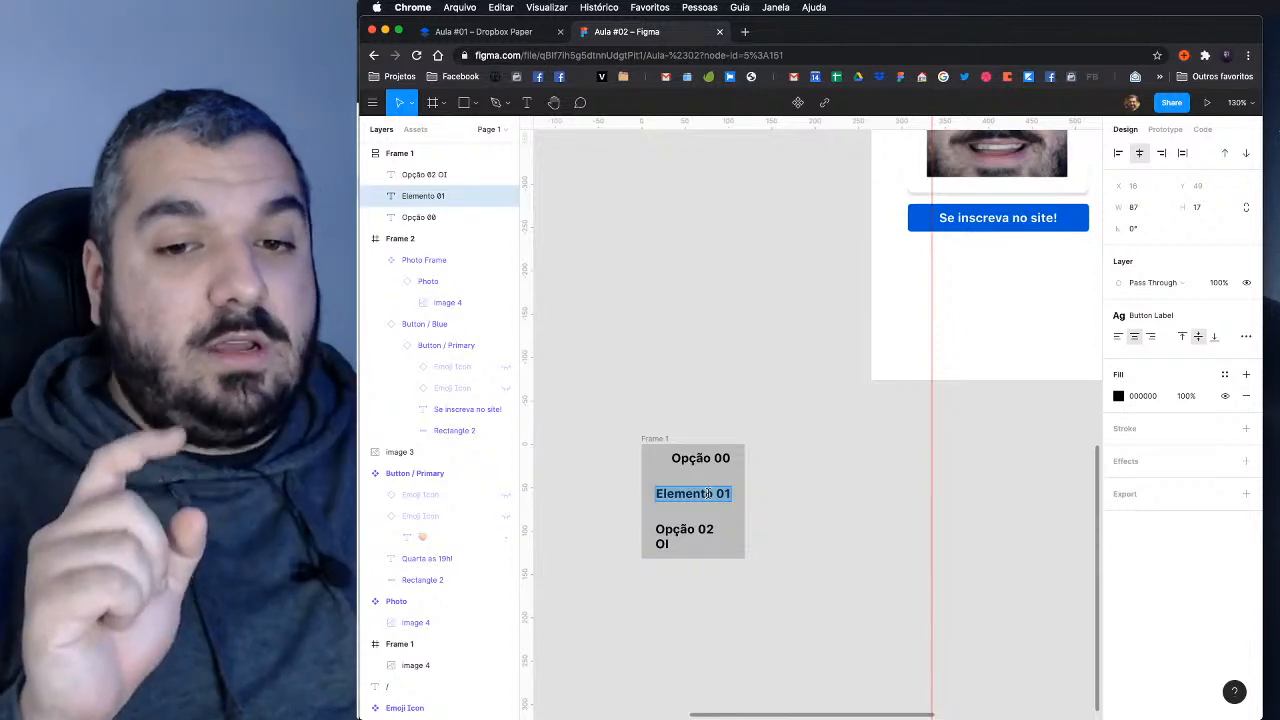
{"action": "scroll", "coordinate": [622, 481], "scroll_direction": "up", "scroll_amount": 5}
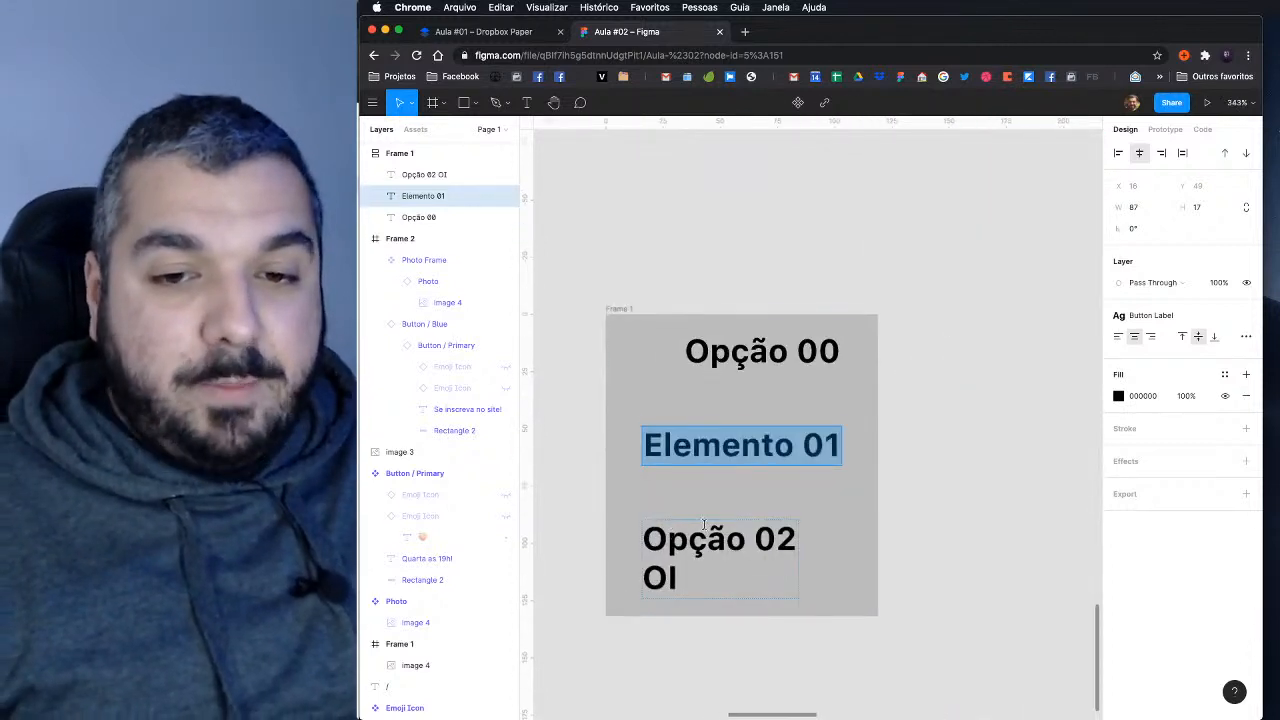
{"action": "key", "text": "Escape"}
{"action": "left_click", "coordinate": [697, 553]}
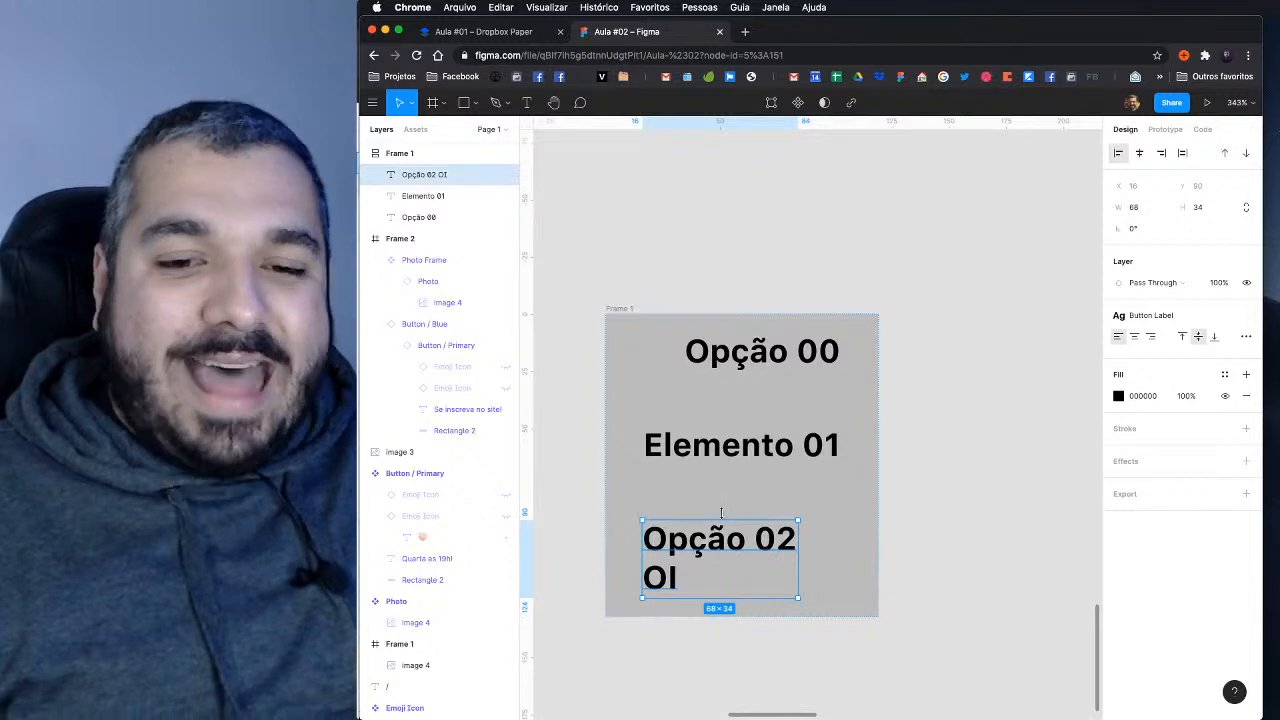
{"action": "left_click", "coordinate": [803, 356]}
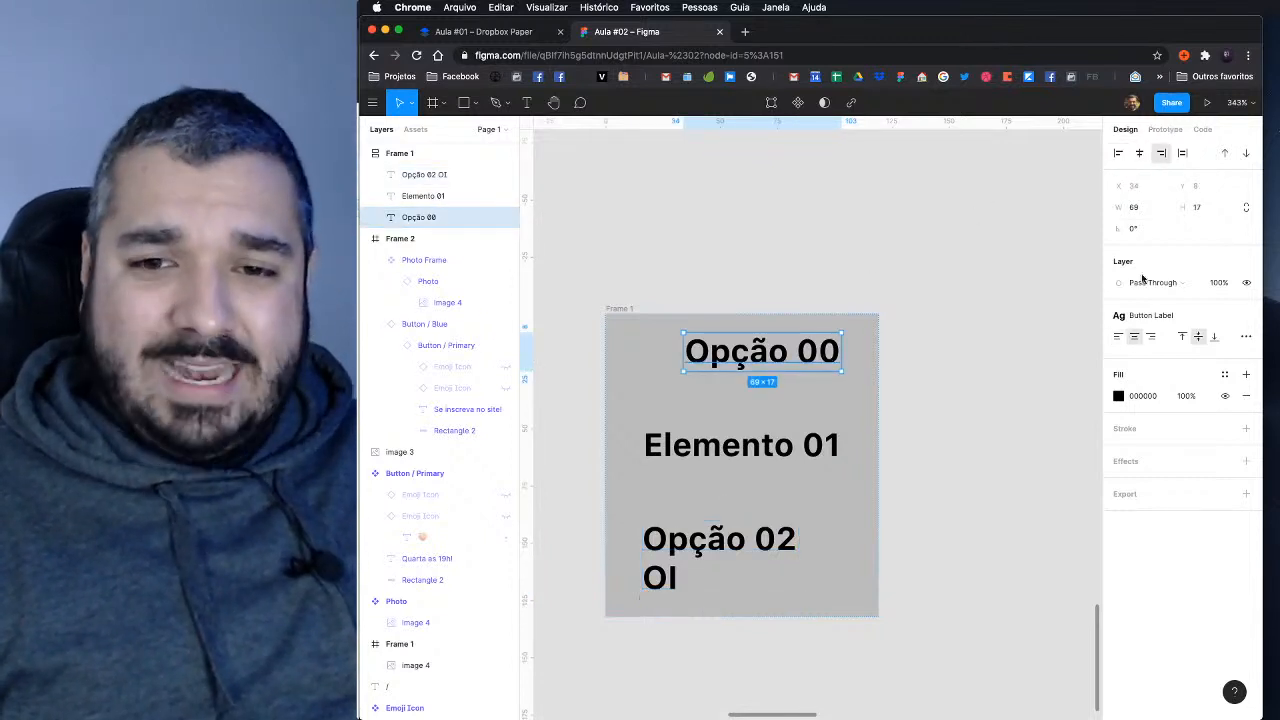
{"action": "left_click", "coordinate": [742, 458]}
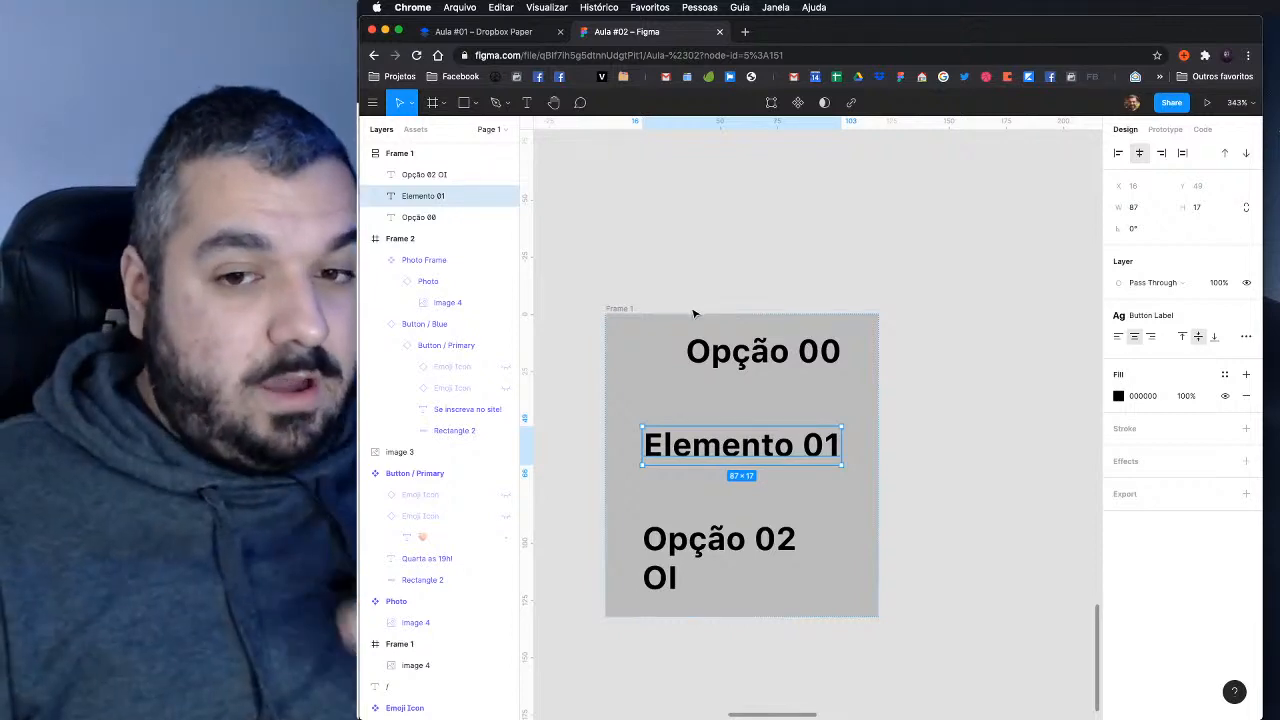
Step: Replace "Elemento 01" with the long text "aS;LJASDIOUGHASIÇDGASPIDGASÇDIGASDIASD" and select the "Opção 00" item
{"action": "double_click", "coordinate": [788, 447]}
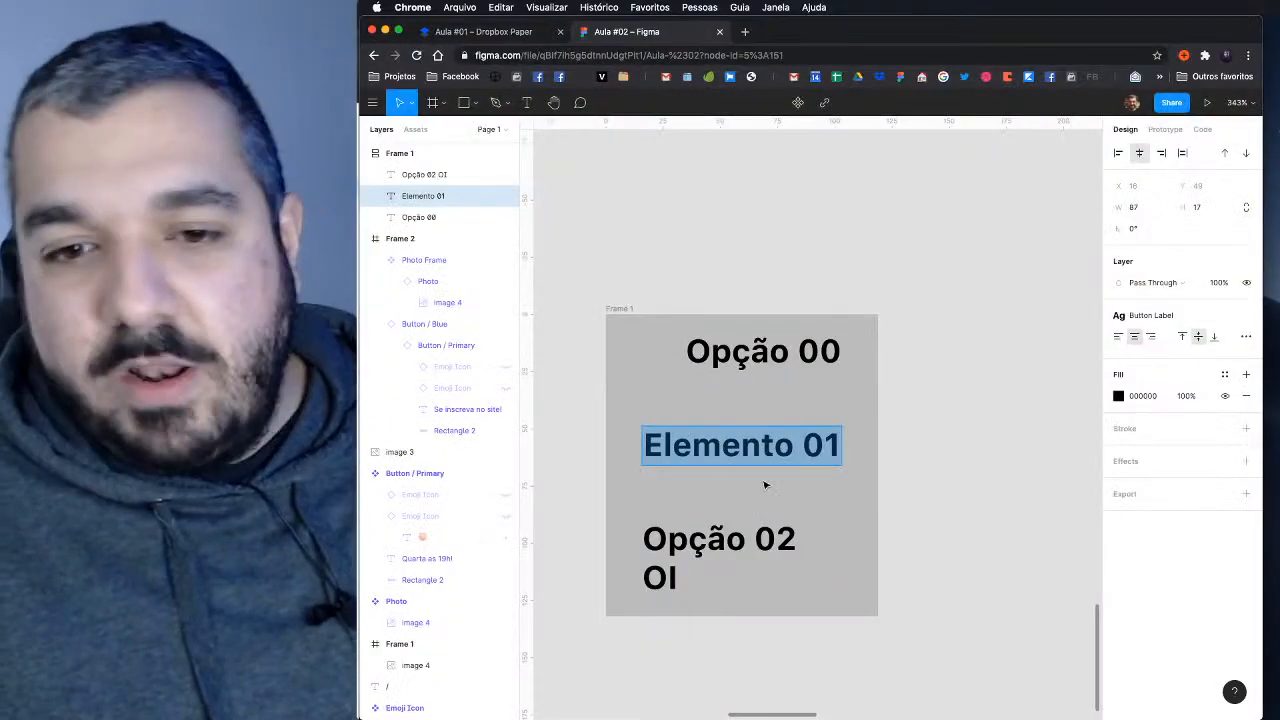
{"action": "type", "text": "a"}
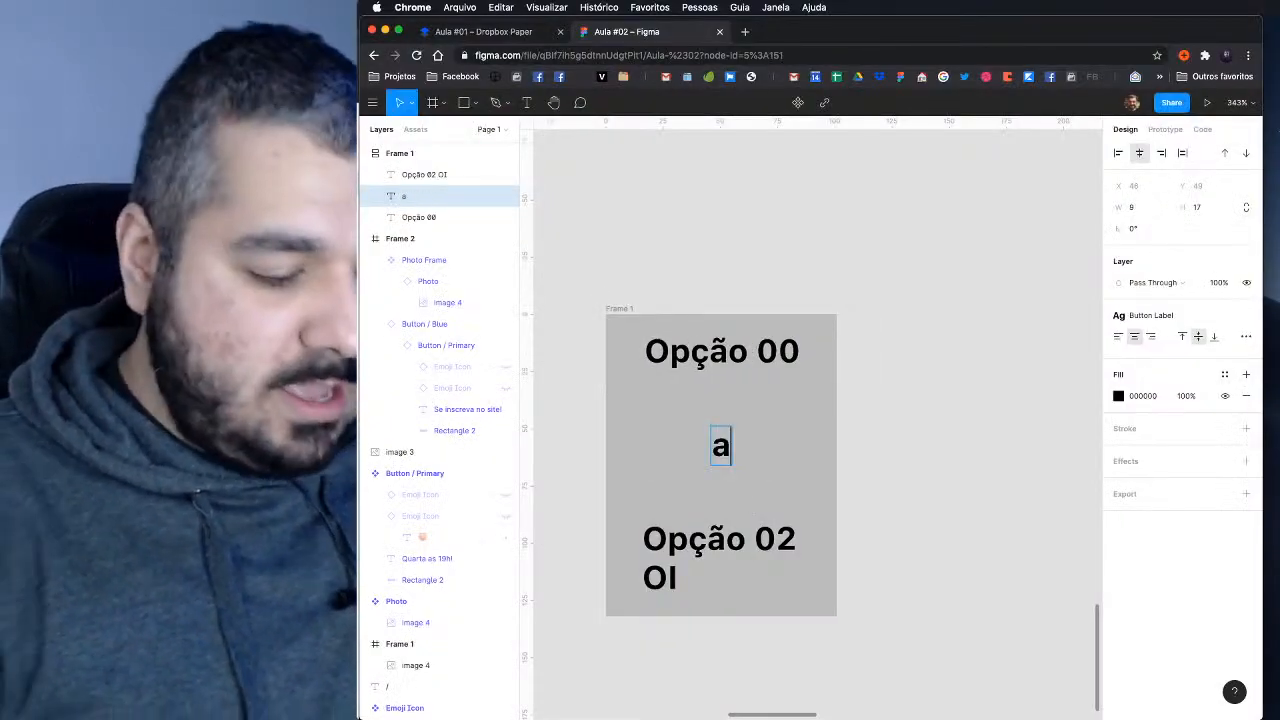
{"action": "type", "text": "S;LJASDIOUGHASIÇDGASPID"}
{"action": "scroll", "coordinate": [775, 430], "scroll_direction": "down", "scroll_amount": 6}
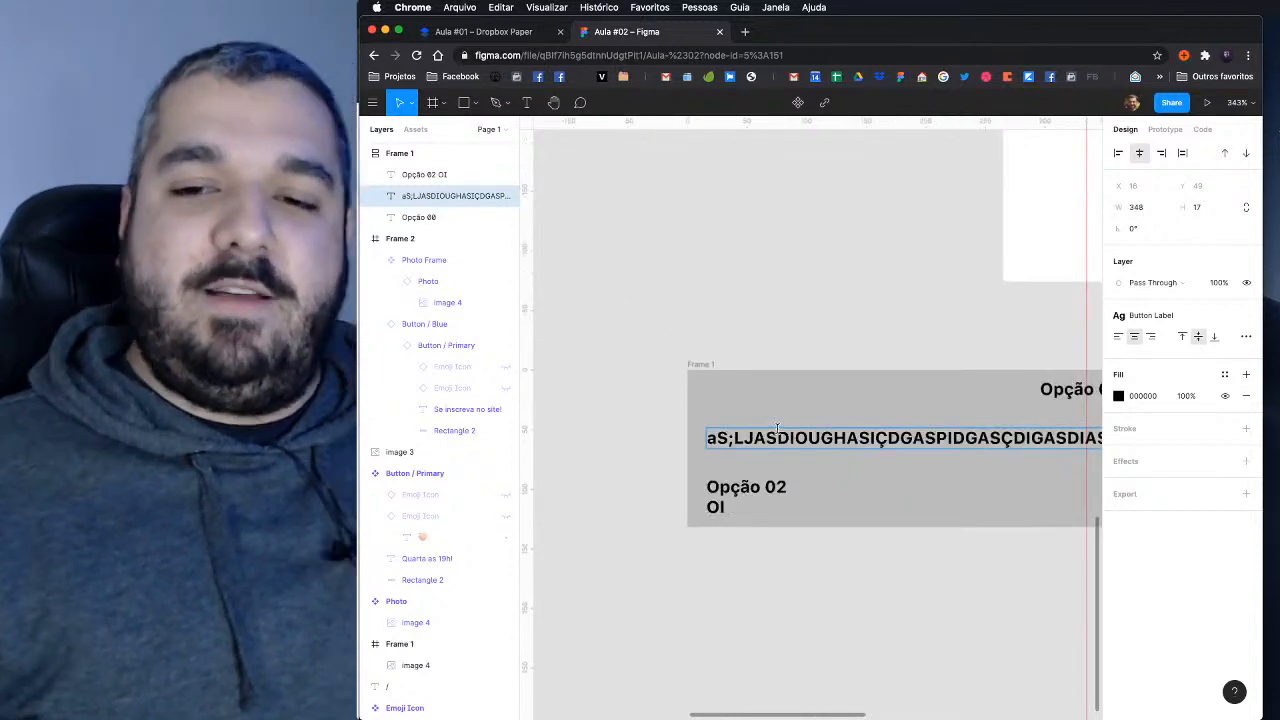
{"action": "key", "text": "Escape"}
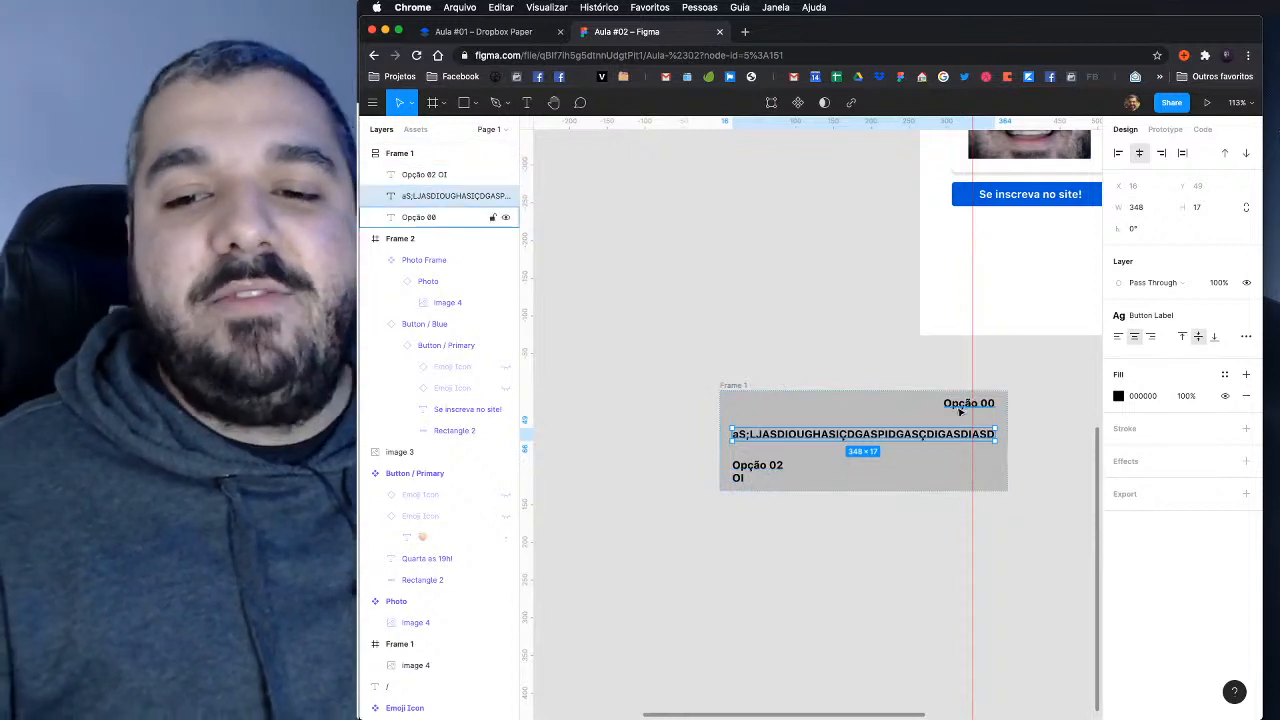
{"action": "left_click", "coordinate": [960, 408]}
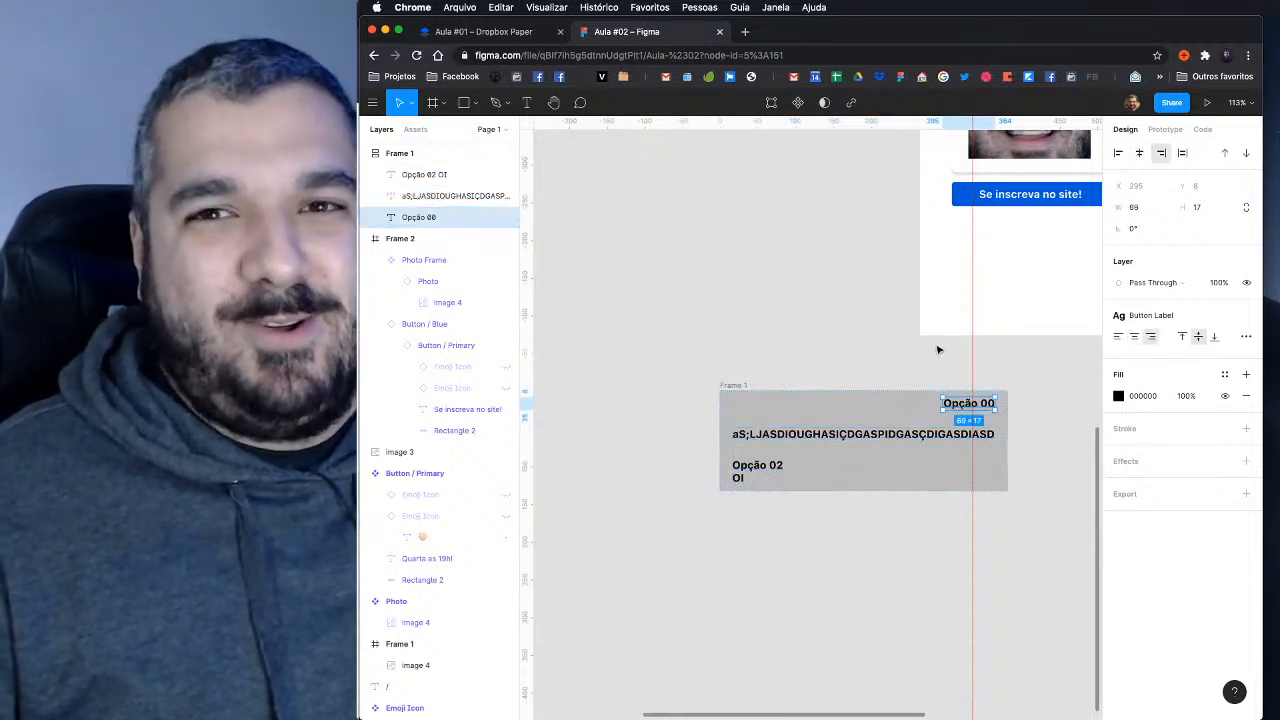
Step: Switch the auto layout direction of Frame 1 to horizontal
{"action": "left_click", "coordinate": [430, 160]}
{"action": "key", "text": "shift+a"}
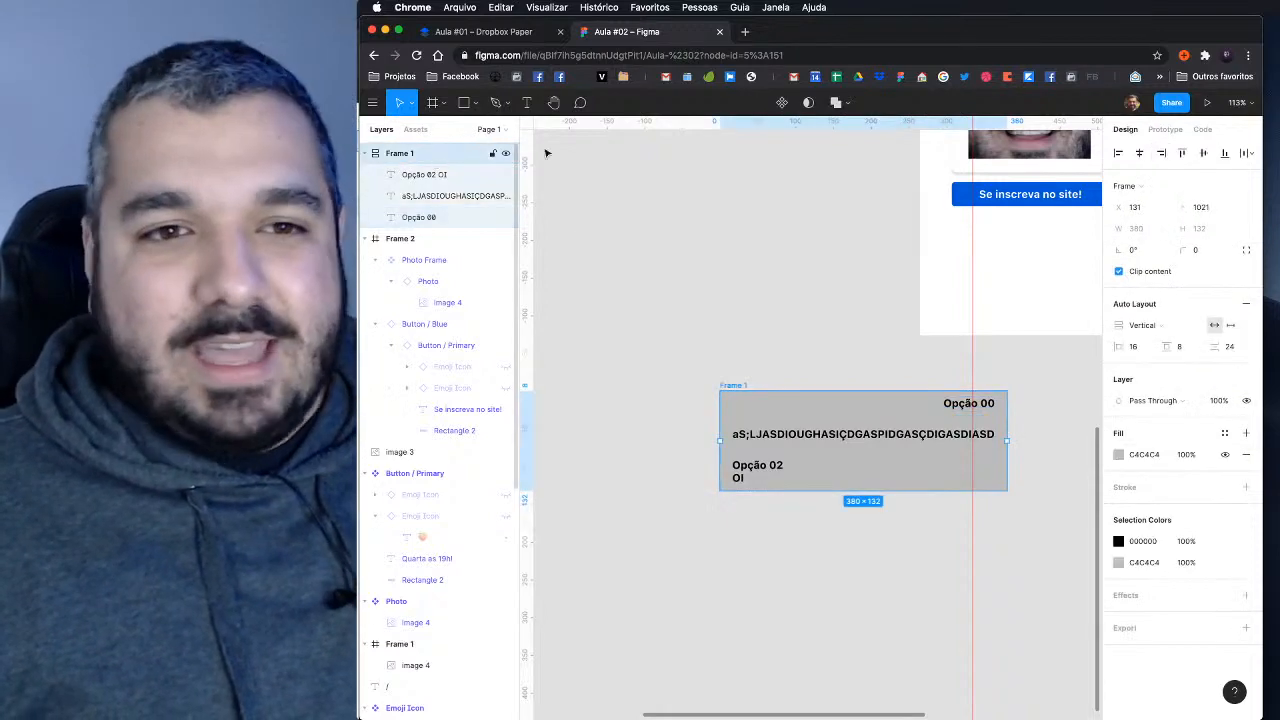
{"action": "left_click", "coordinate": [1138, 325]}
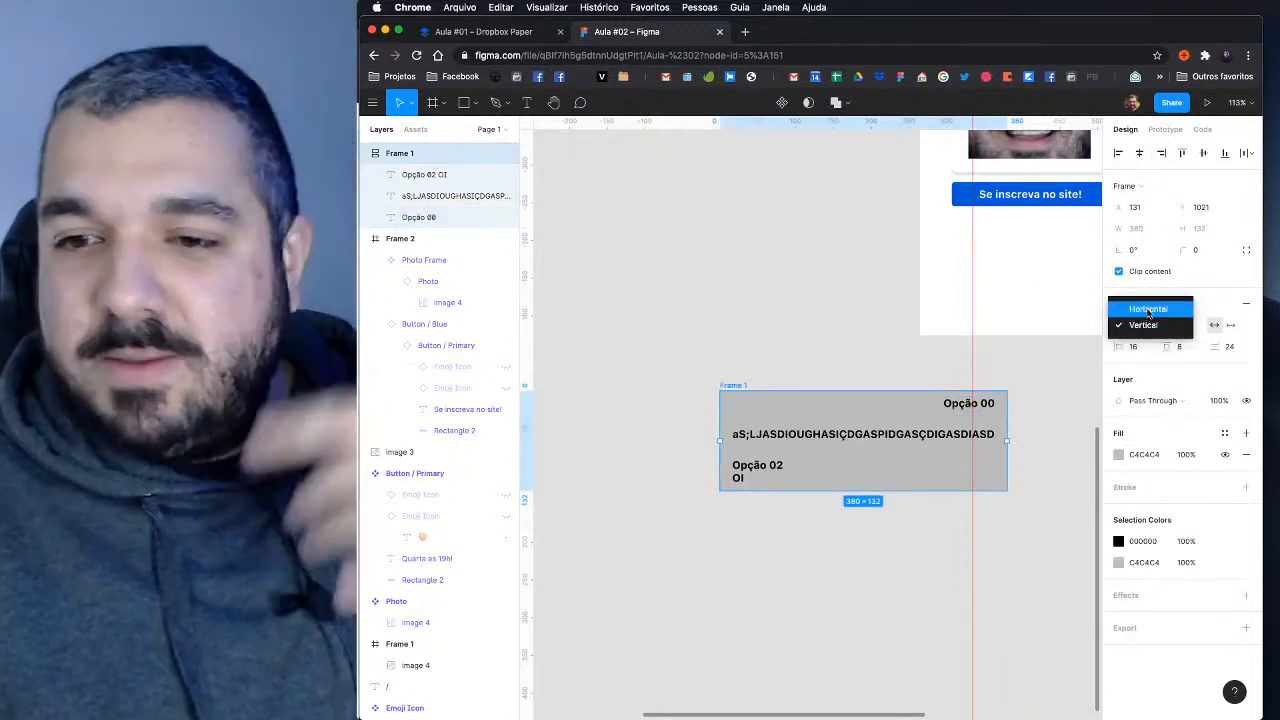
{"action": "left_click", "coordinate": [1146, 306]}
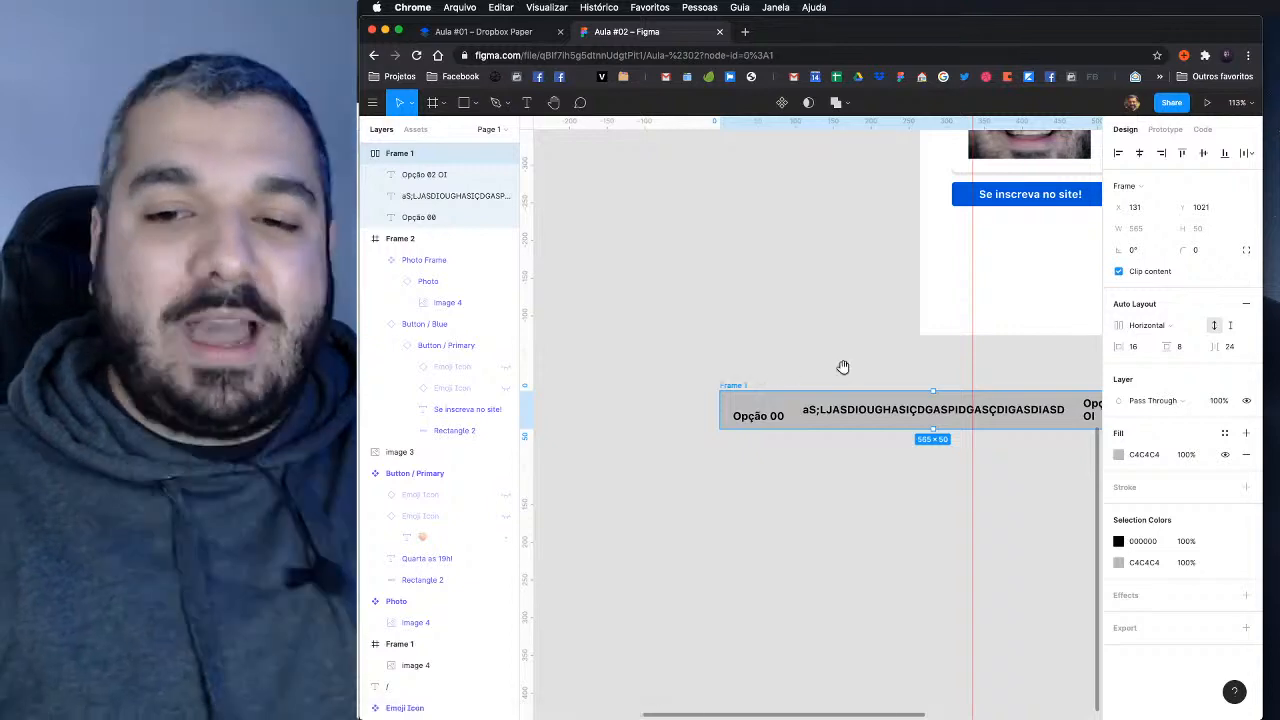
{"action": "left_click", "coordinate": [719, 368]}
{"action": "scroll", "coordinate": [719, 370], "scroll_direction": "right", "scroll_amount": 3}
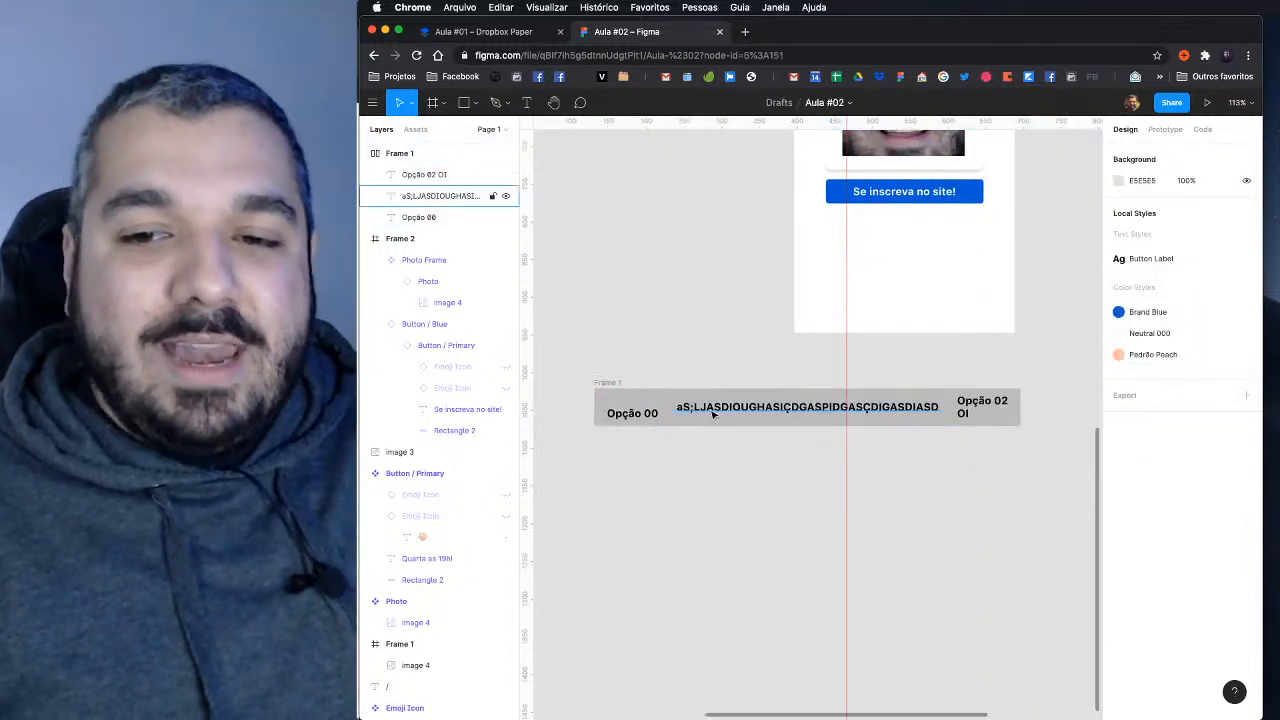
Step: Align the long middle text to the top of the horizontal auto layout frame
{"action": "left_click", "coordinate": [713, 414]}
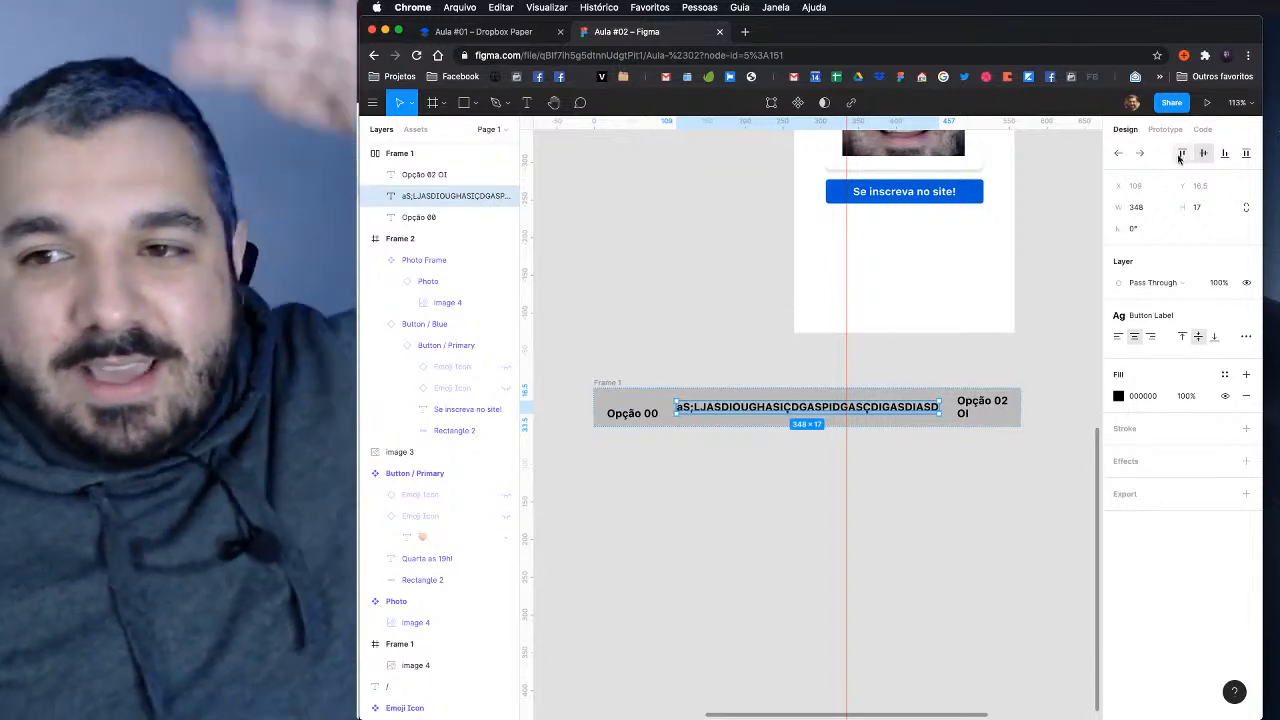
{"action": "left_click", "coordinate": [1182, 156]}
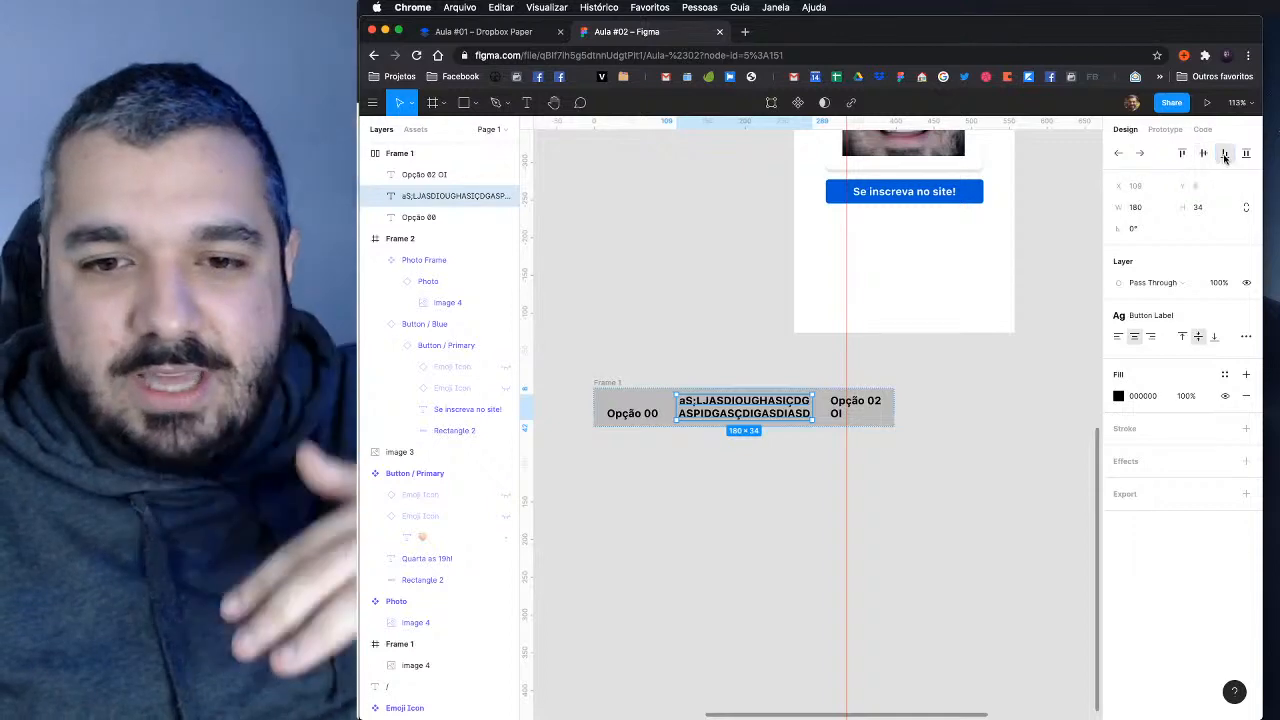
Step: Try the top and centre alignments on the "Opção 00" text in the horizontal frame, and return it to bottom alignment
{"action": "left_click", "coordinate": [630, 415]}
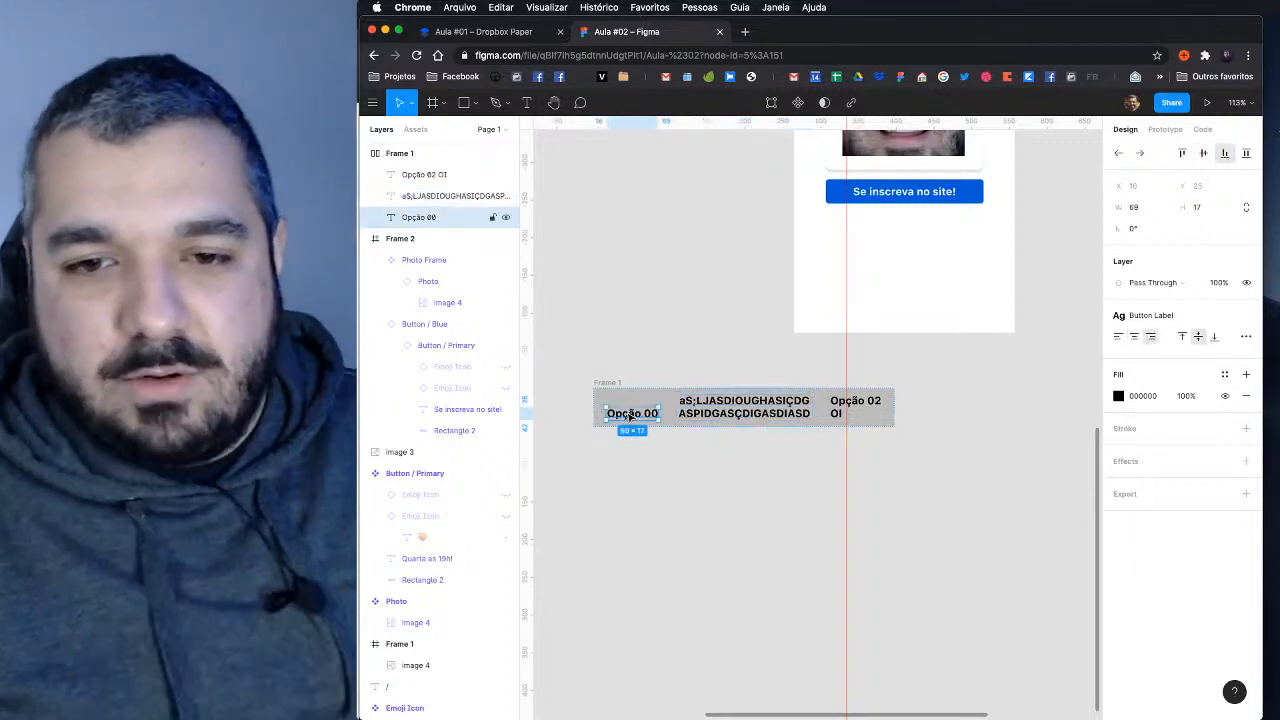
{"action": "left_click", "coordinate": [1182, 153]}
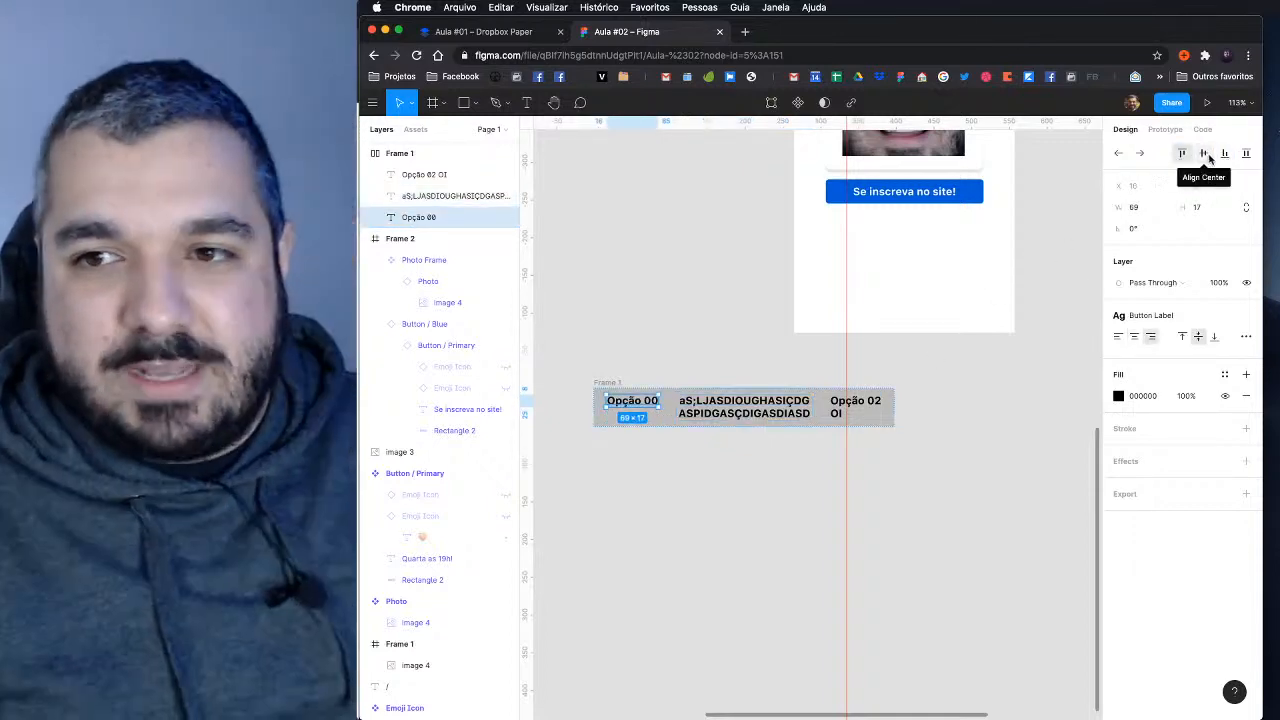
{"action": "left_click", "coordinate": [1205, 154]}
{"action": "left_click", "coordinate": [1224, 153]}
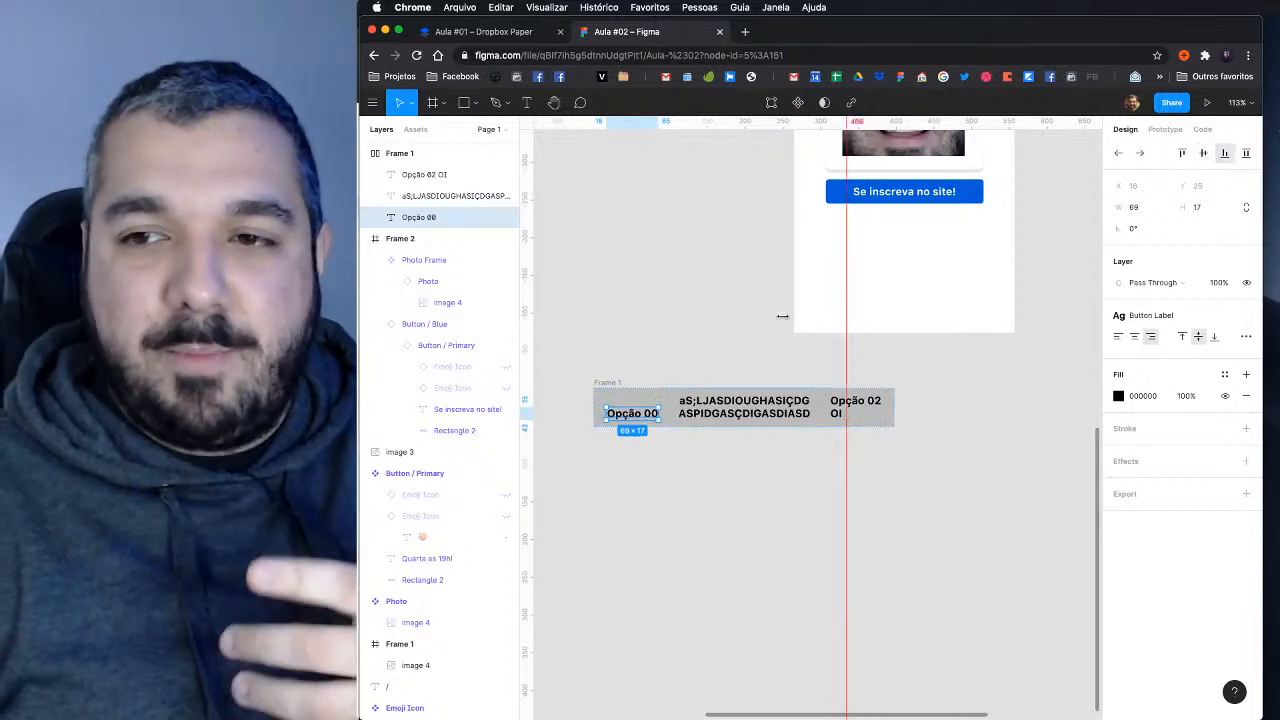
Step: Switch the auto layout direction of Frame 1 to vertical and clear the selection
{"action": "left_click", "coordinate": [608, 385]}
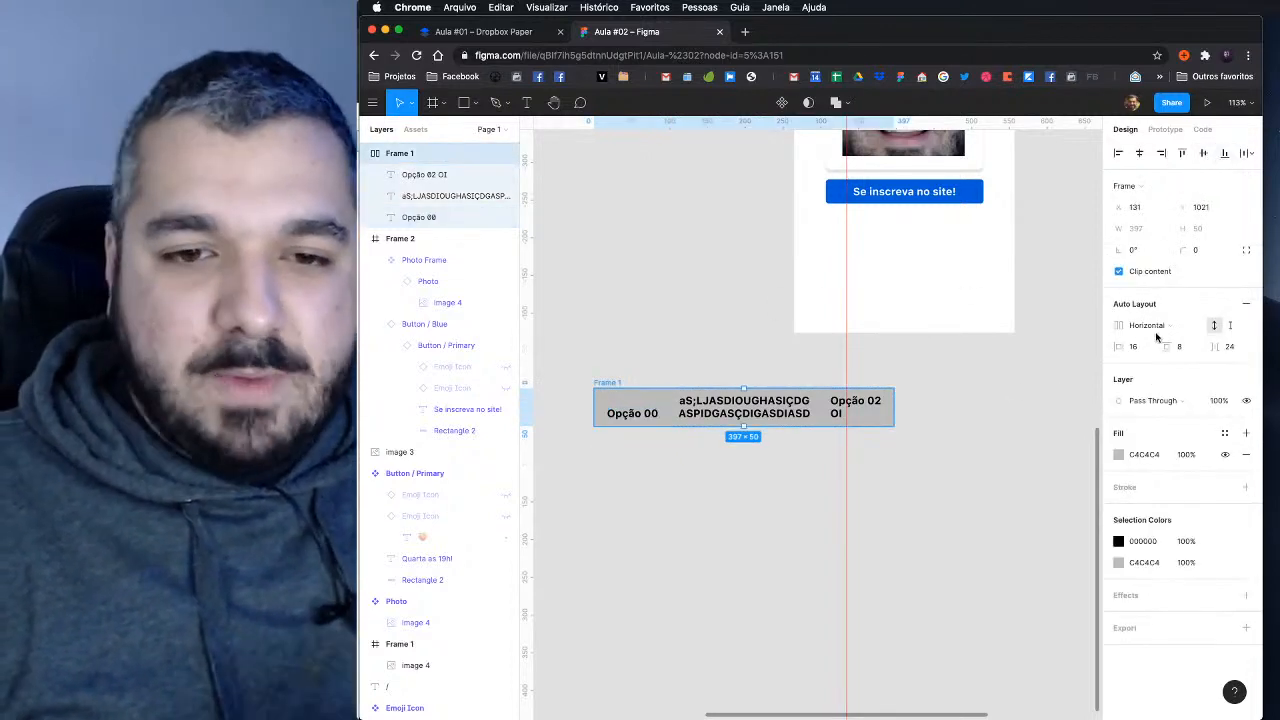
{"action": "left_click", "coordinate": [1148, 326]}
{"action": "left_click", "coordinate": [1155, 341]}
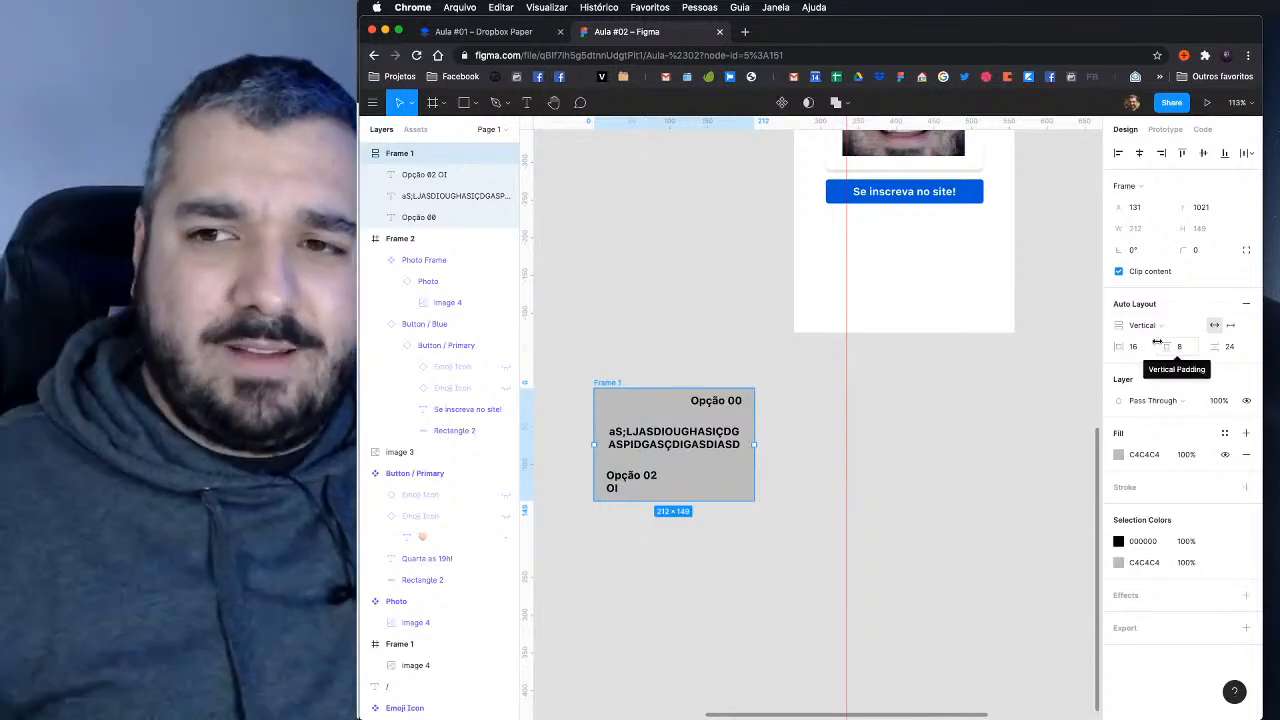
{"action": "left_click_drag", "start_coordinate": [691, 363], "coordinate": [732, 348]}
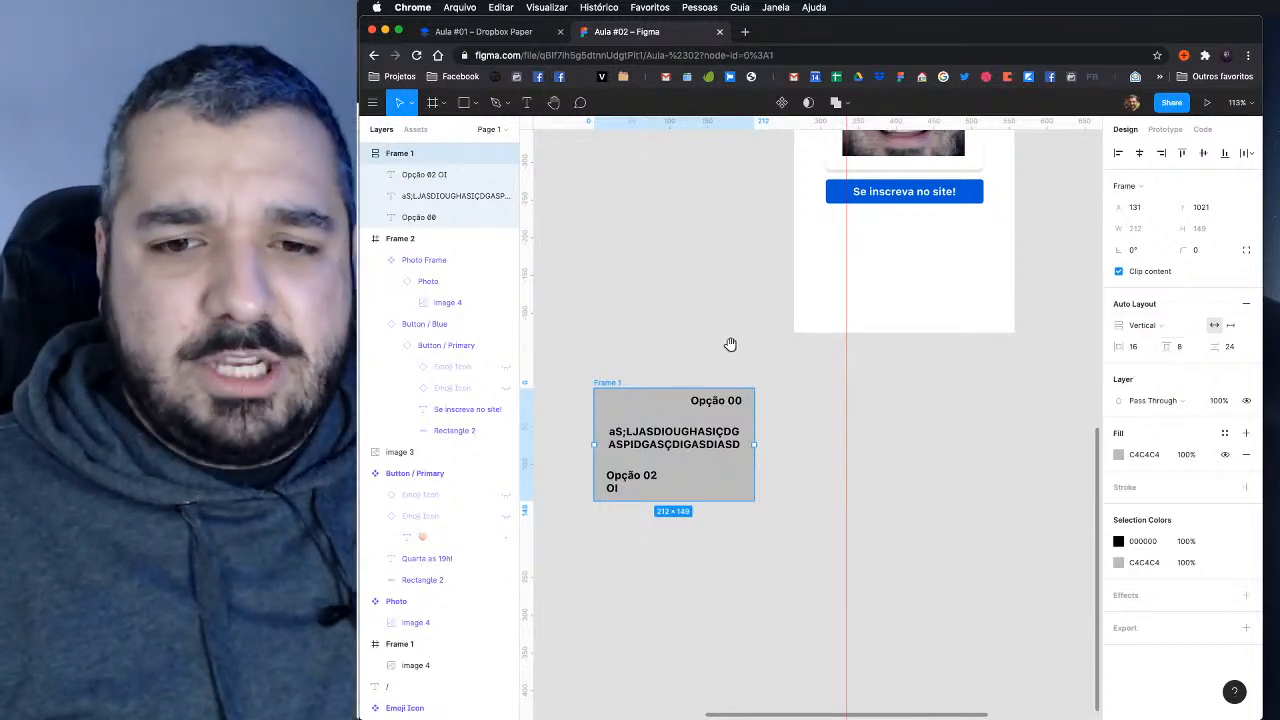
{"action": "left_click", "coordinate": [732, 350]}
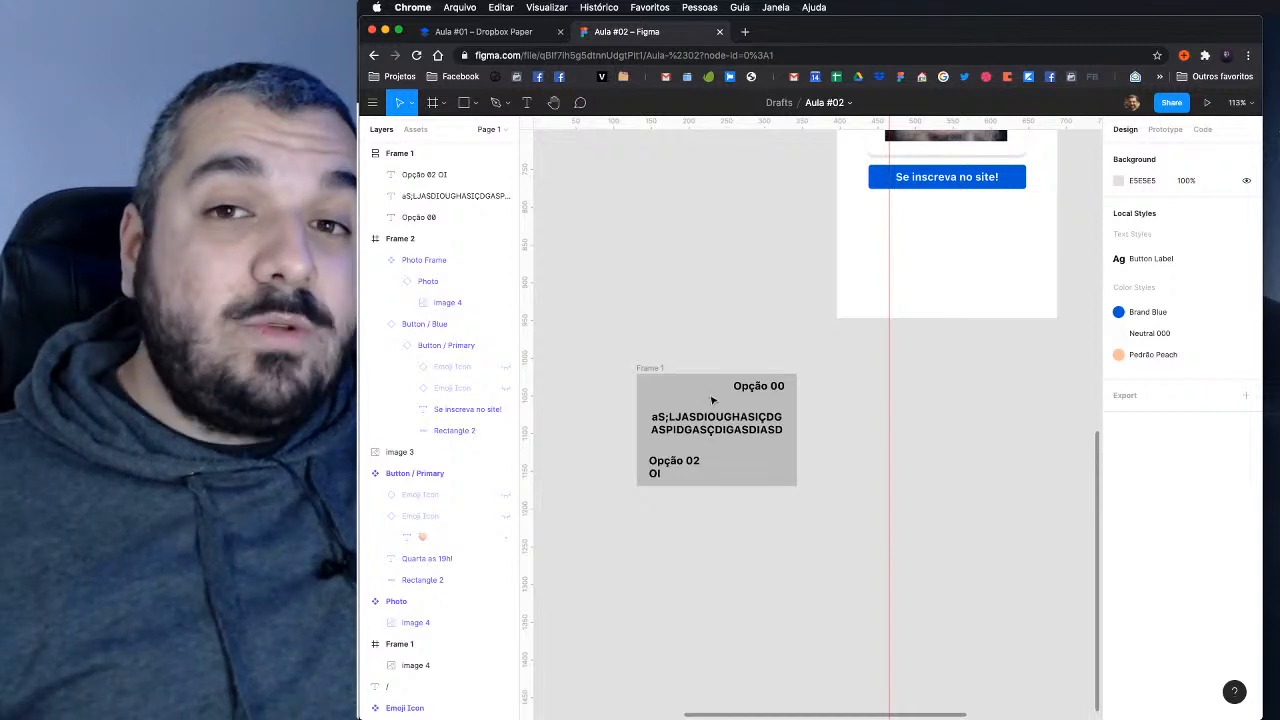
Step: Draw a rectangle about 141 × 14 between "Opção 00" and the long text in Frame 1, and undo it
{"action": "scroll", "coordinate": [714, 400], "scroll_direction": "up", "scroll_amount": 5}
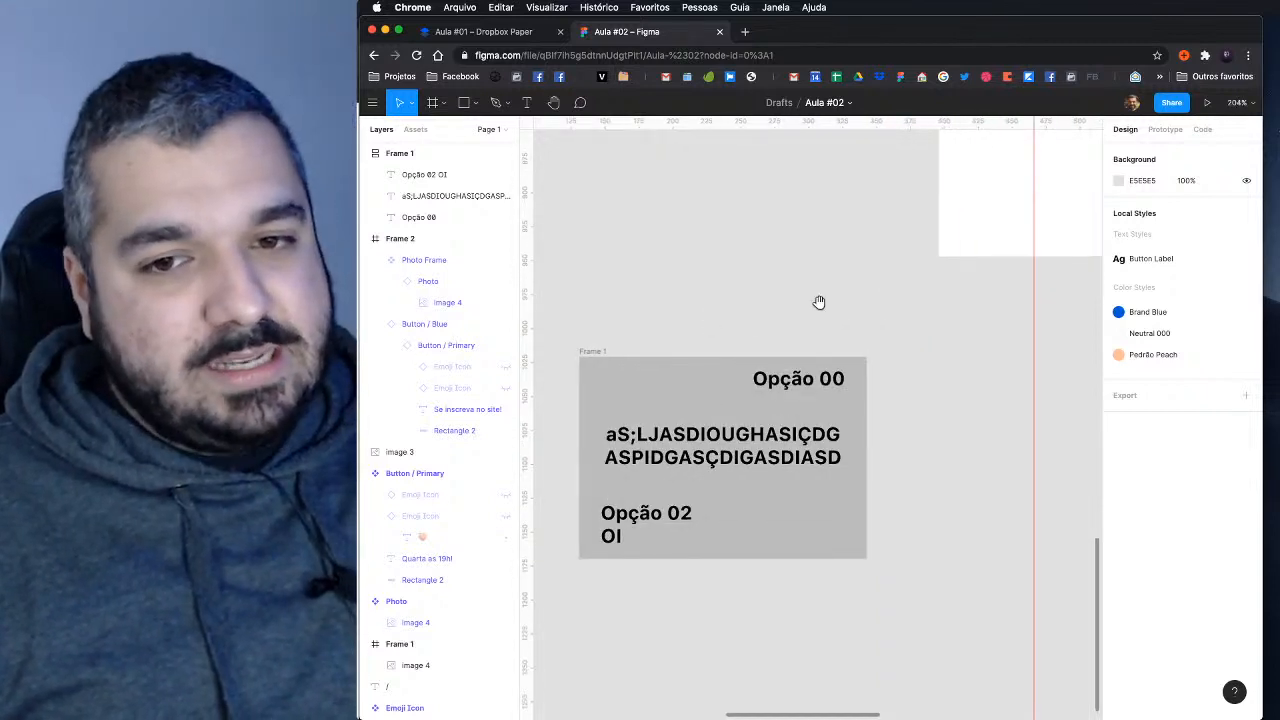
{"action": "scroll", "coordinate": [818, 310], "scroll_direction": "left", "scroll_amount": 3}
{"action": "scroll", "coordinate": [820, 384], "scroll_direction": "up", "scroll_amount": 3}
{"action": "key", "text": "r"}
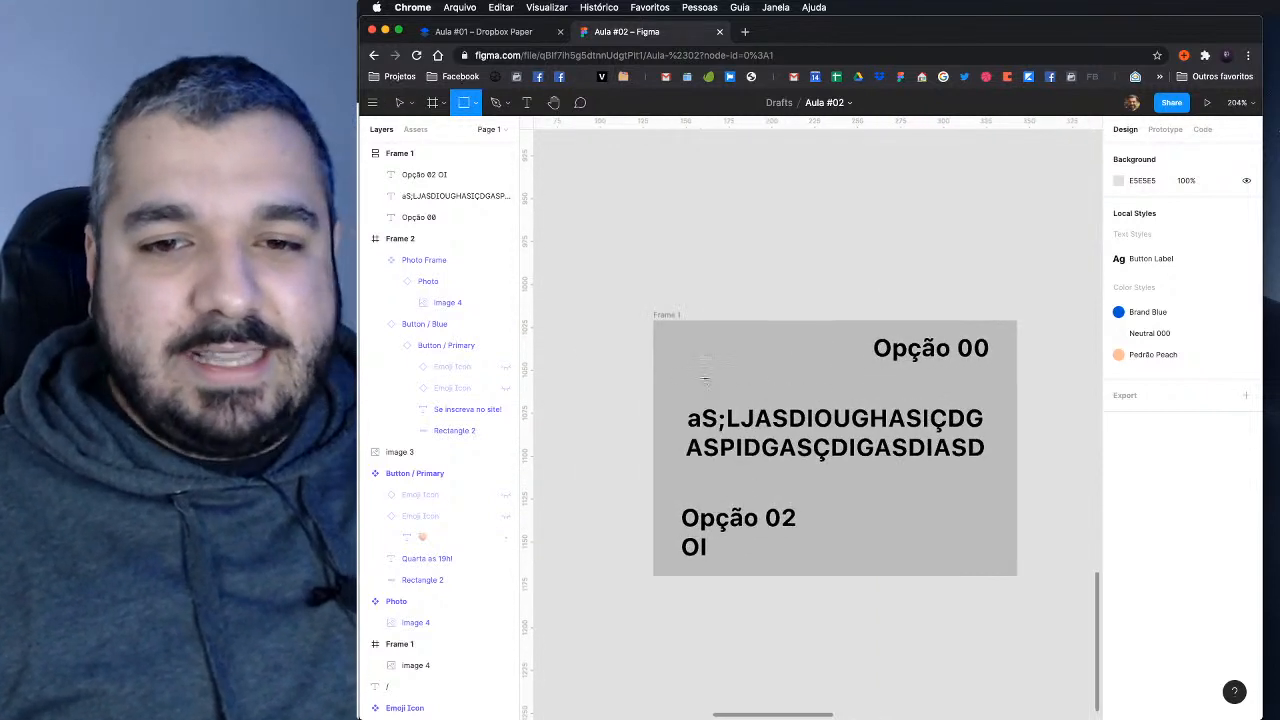
{"action": "left_click", "coordinate": [938, 398]}
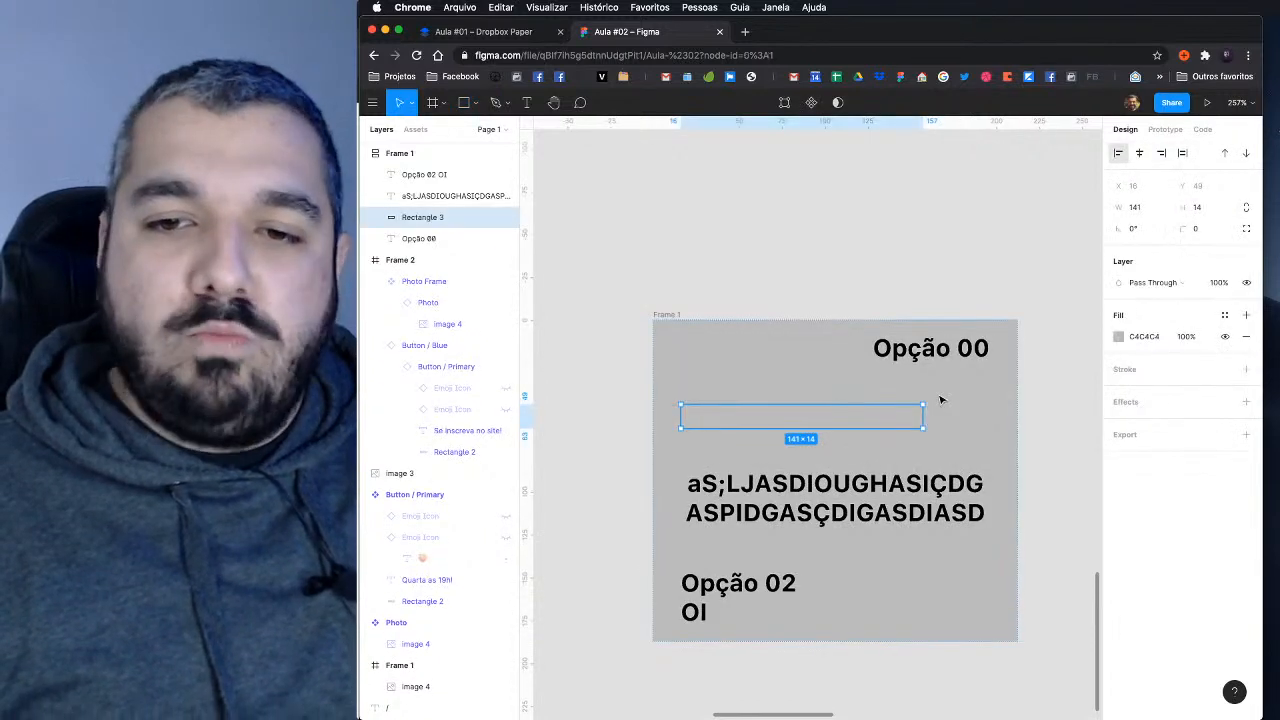
{"action": "key", "text": "super+z"}
Step: Try to paste the "Se inscreva no site!" button from Frame 2 at the long text in Frame 1
{"action": "scroll", "coordinate": [948, 380], "scroll_direction": "down", "scroll_amount": 2}
{"action": "scroll", "coordinate": [950, 376], "scroll_direction": "down", "scroll_amount": 3}
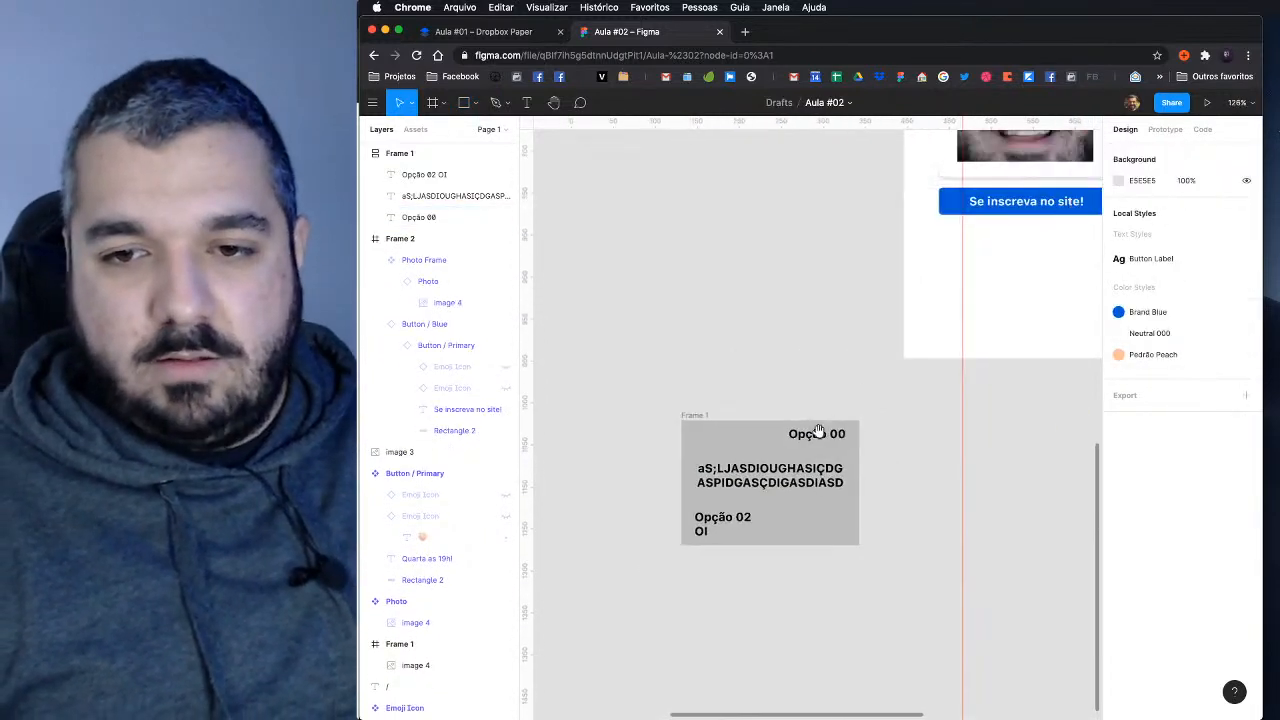
{"action": "scroll", "coordinate": [820, 431], "scroll_direction": "right", "scroll_amount": 2}
{"action": "left_click", "coordinate": [968, 240]}
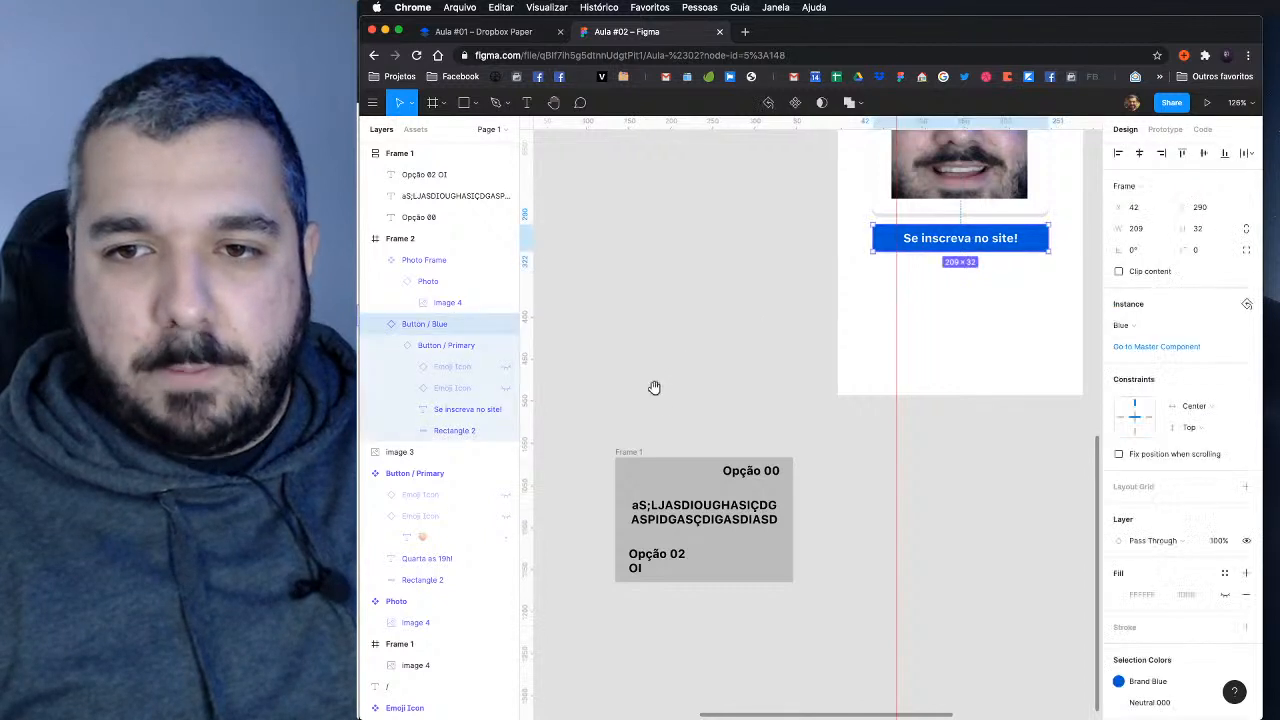
{"action": "left_click_drag", "start_coordinate": [654, 389], "coordinate": [771, 360]}
{"action": "left_click", "coordinate": [771, 360]}
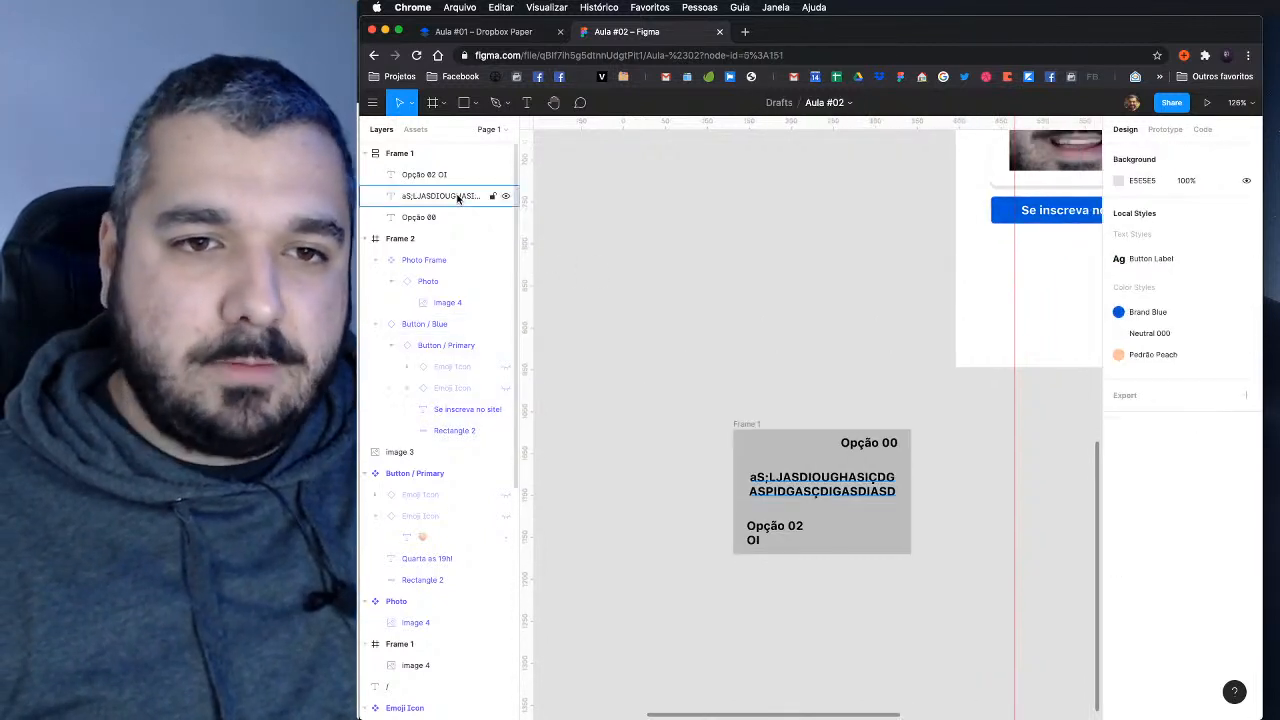
{"action": "left_click", "coordinate": [457, 197]}
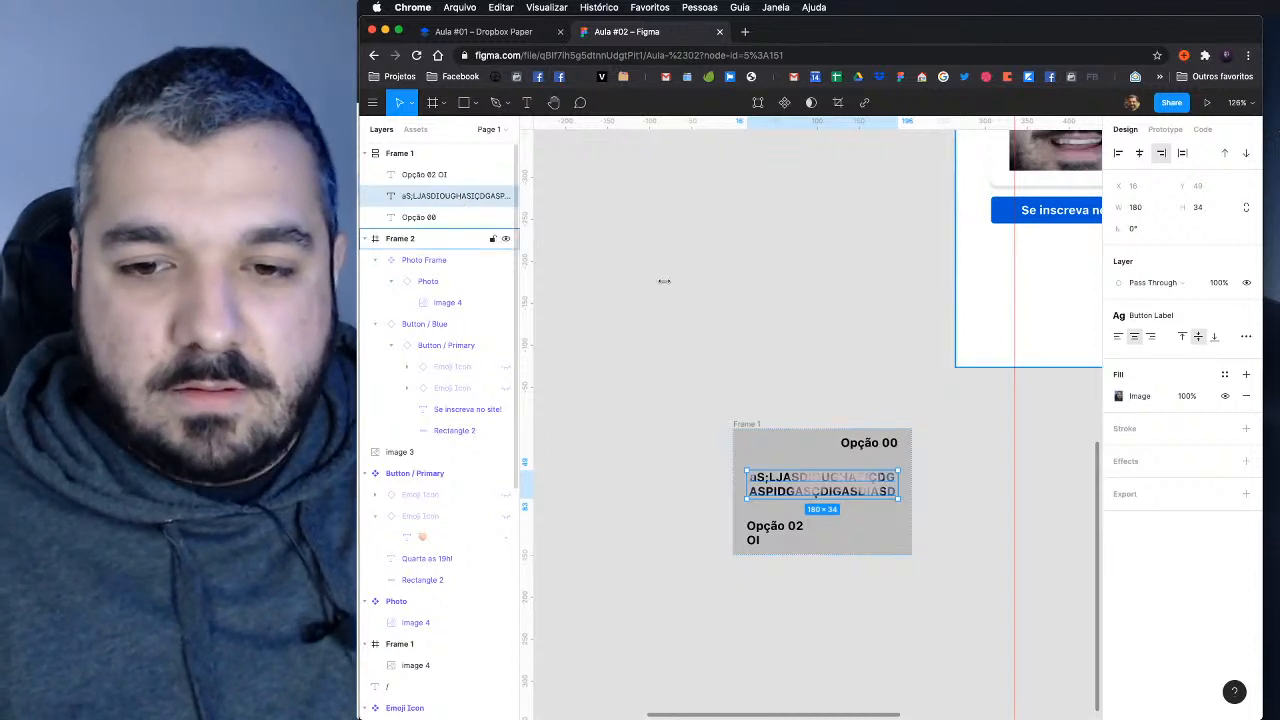
{"action": "left_click", "coordinate": [993, 246]}
Step: Copy the "Se inscreva no site!" button from Frame 2 and paste it directly below the long text in Frame 1
{"action": "left_click", "coordinate": [1012, 212]}
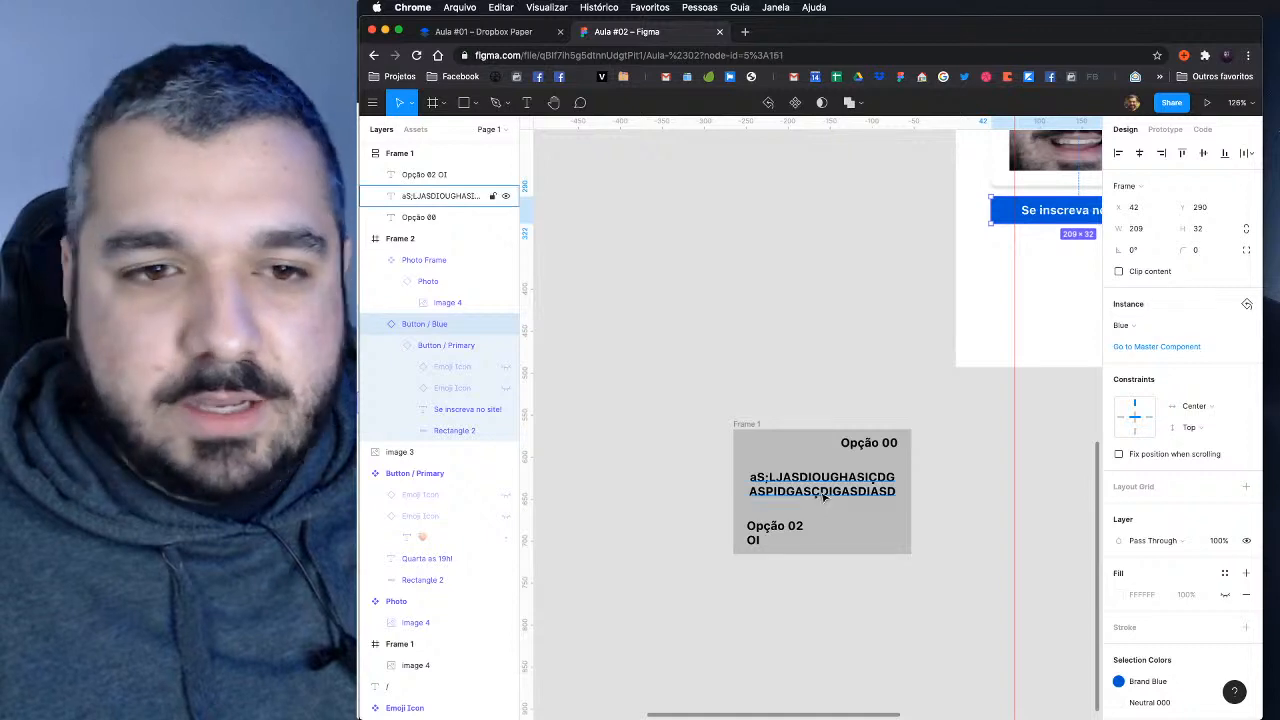
{"action": "left_click", "coordinate": [824, 497]}
{"action": "key", "text": "super+v"}
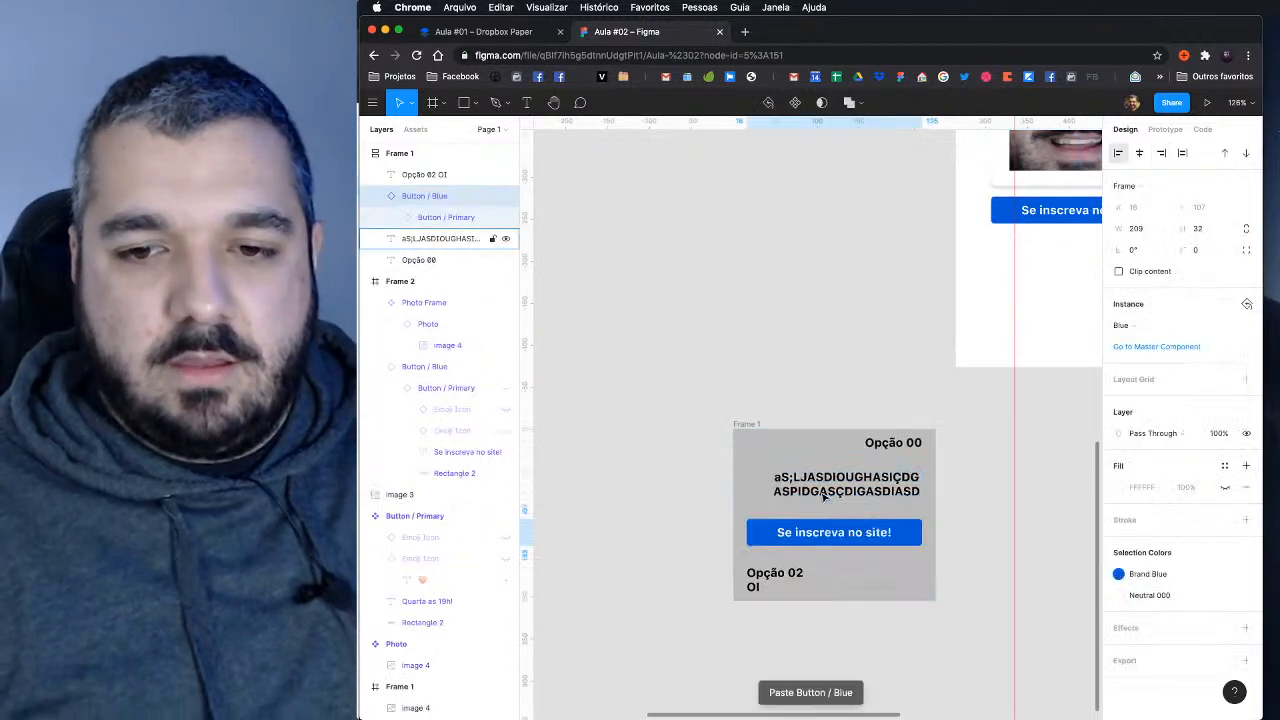
Step: Delete the long text and the "Opção 02 OI" text from Frame 1
{"action": "left_click", "coordinate": [825, 496]}
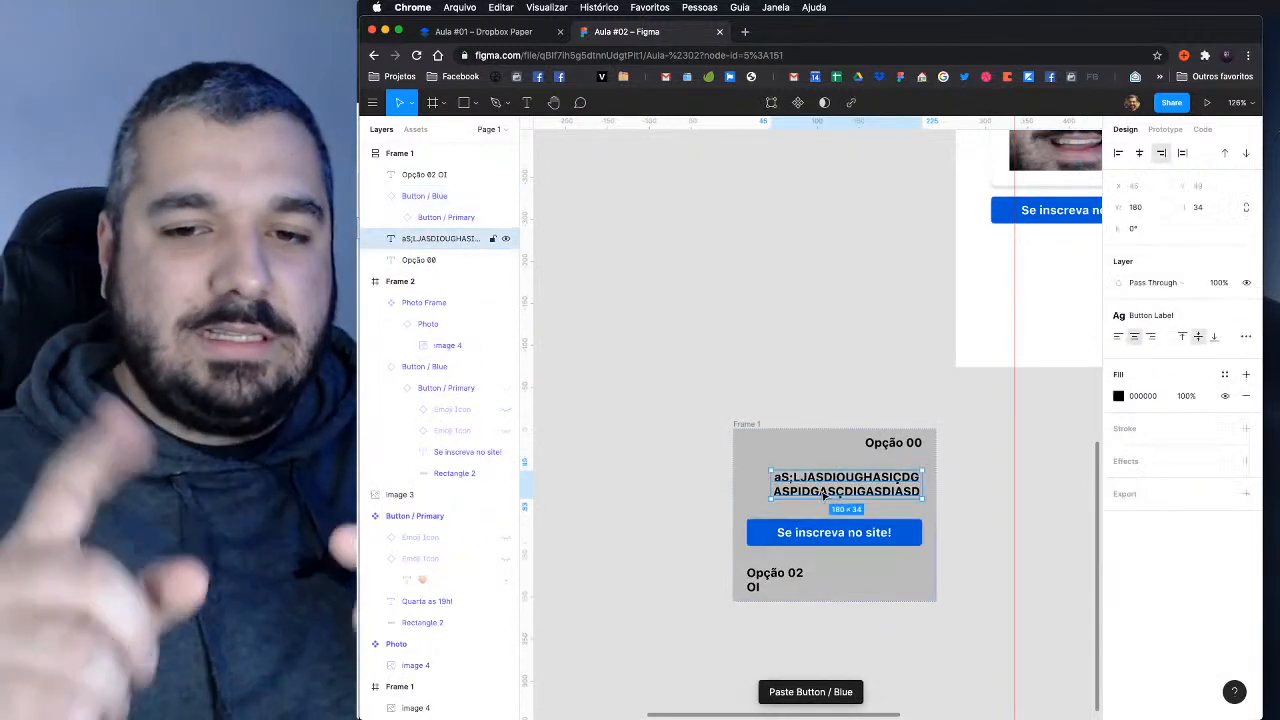
{"action": "key", "text": "Delete"}
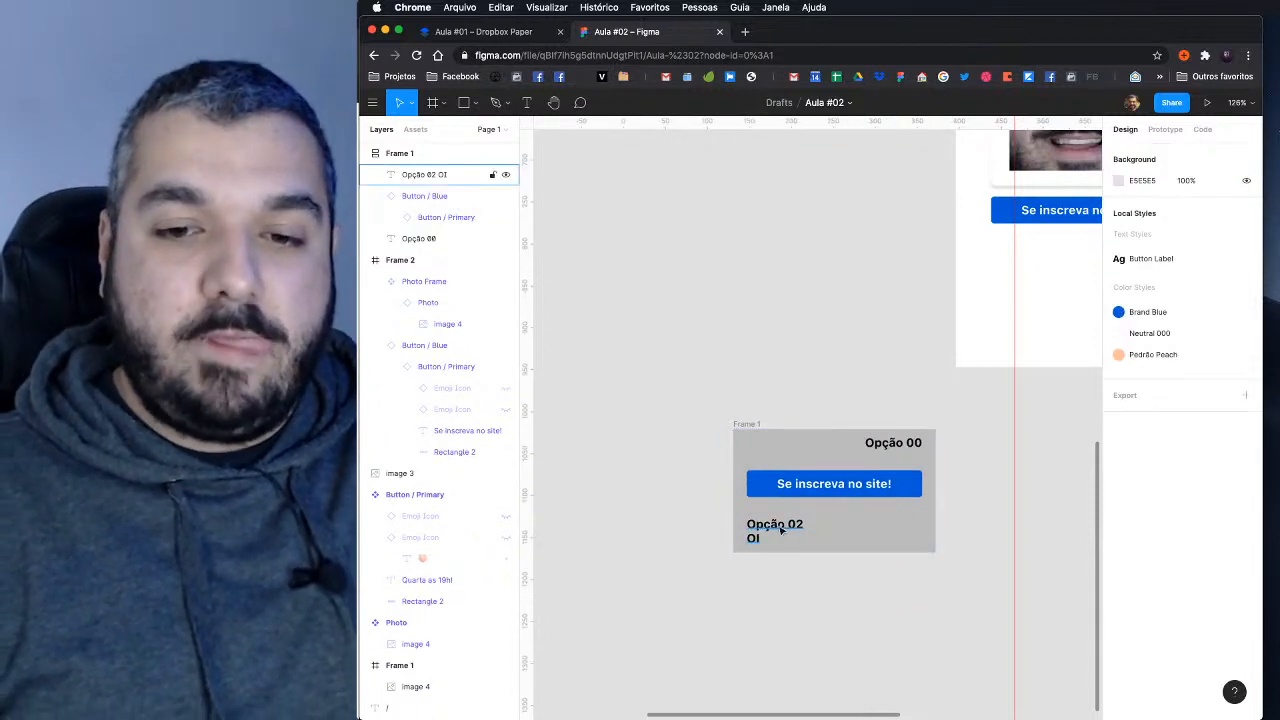
{"action": "left_click", "coordinate": [782, 531]}
{"action": "key", "text": "Delete"}
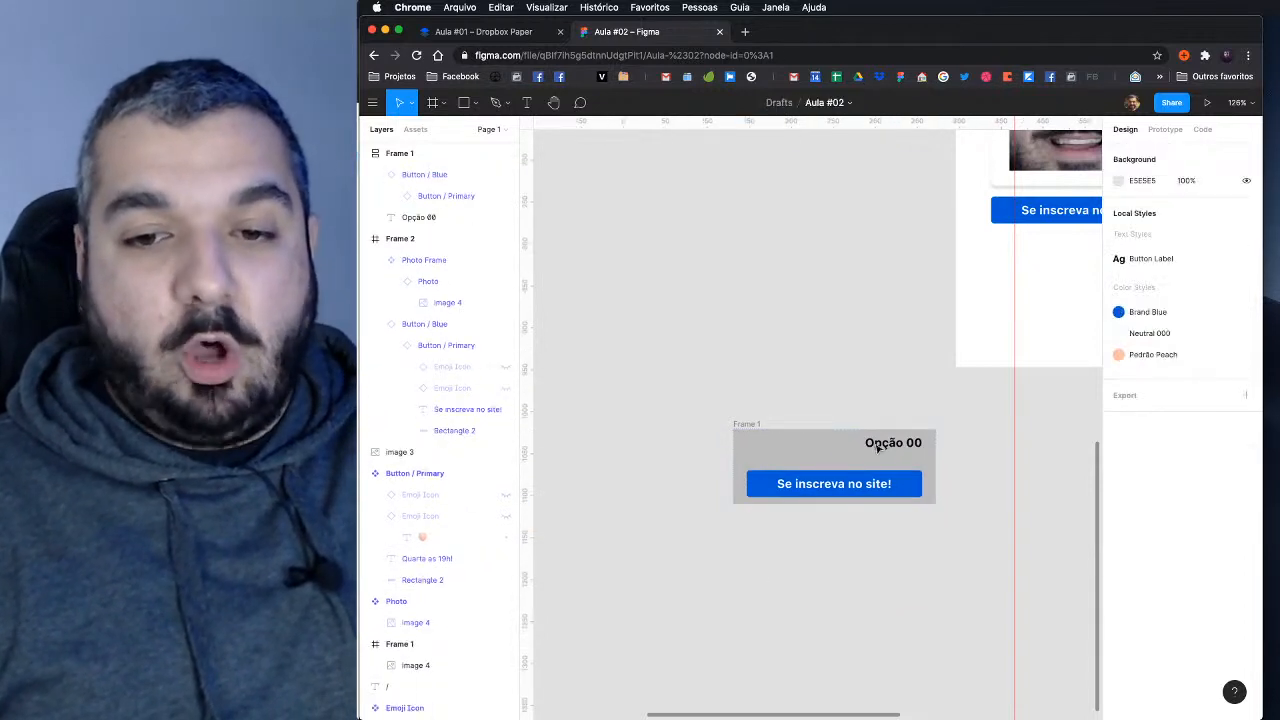
Step: Align the "Opção 00" item to the left of Frame 1 and replace its text with "OPÇÃO TAL"
{"action": "left_click", "coordinate": [886, 445]}
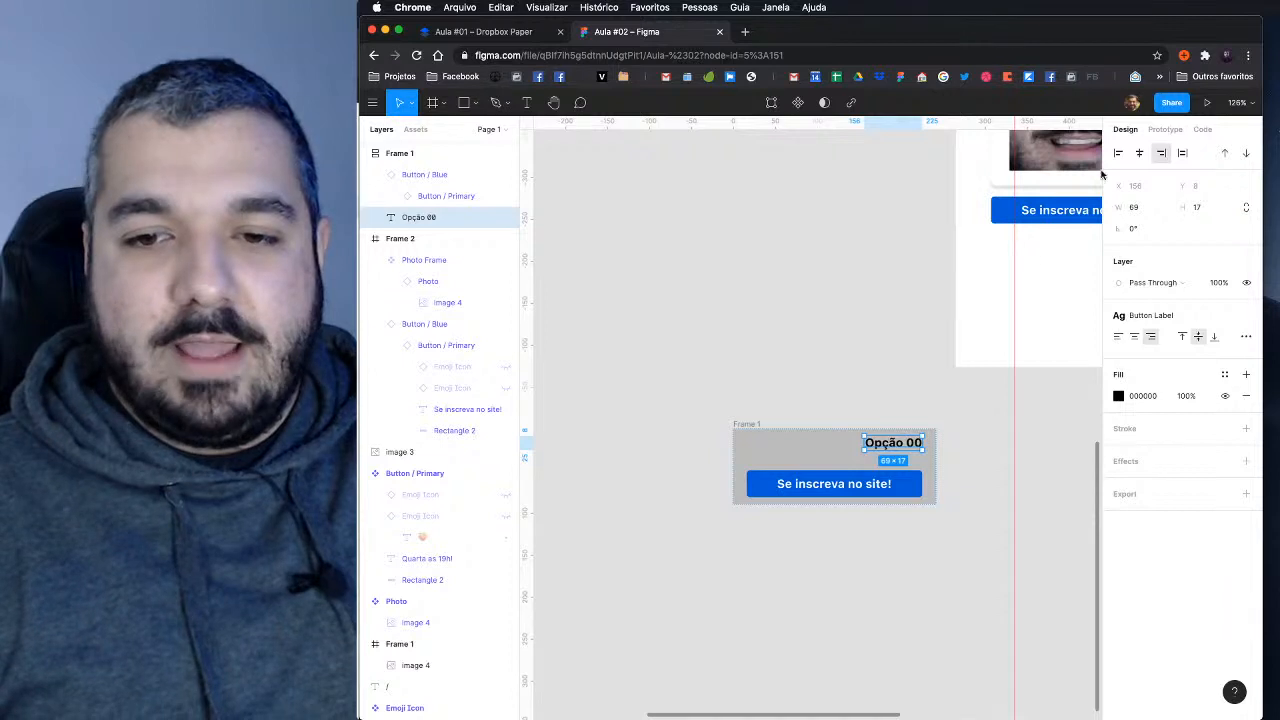
{"action": "left_click", "coordinate": [1118, 153]}
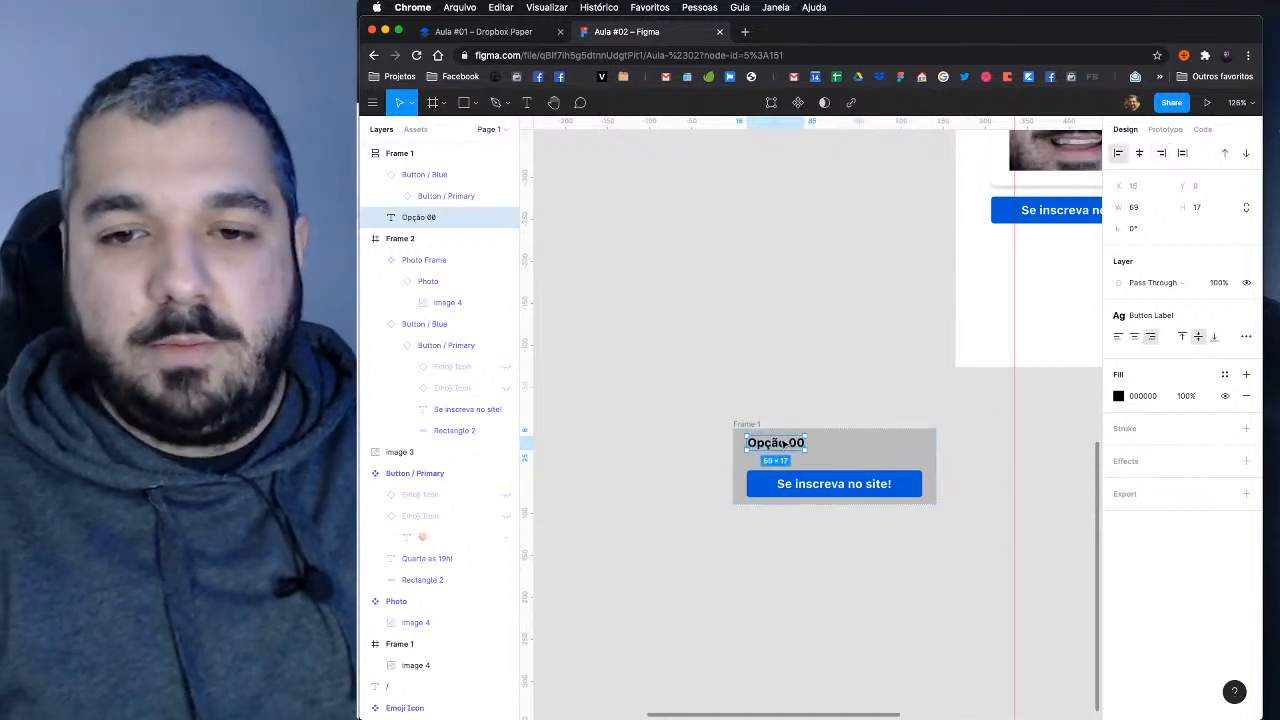
{"action": "double_click", "coordinate": [780, 443]}
{"action": "type", "text": "OPÇÃO TAL"}
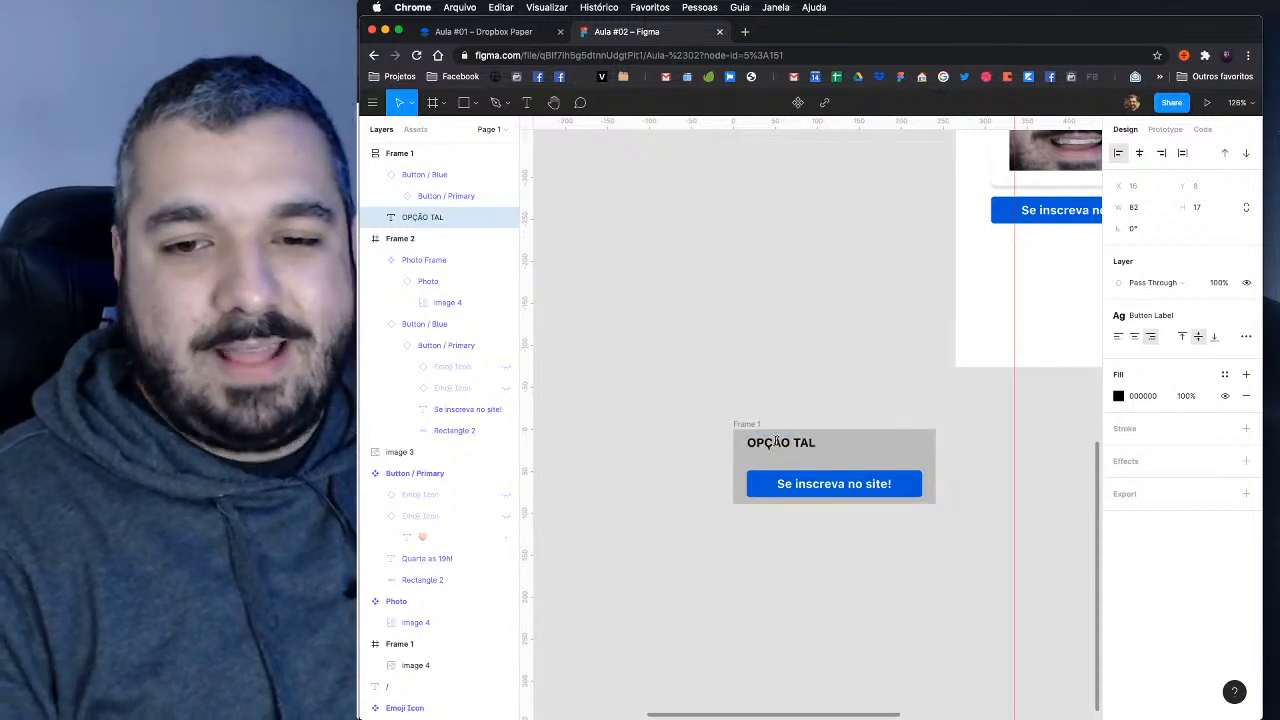
{"action": "key", "text": "Escape"}
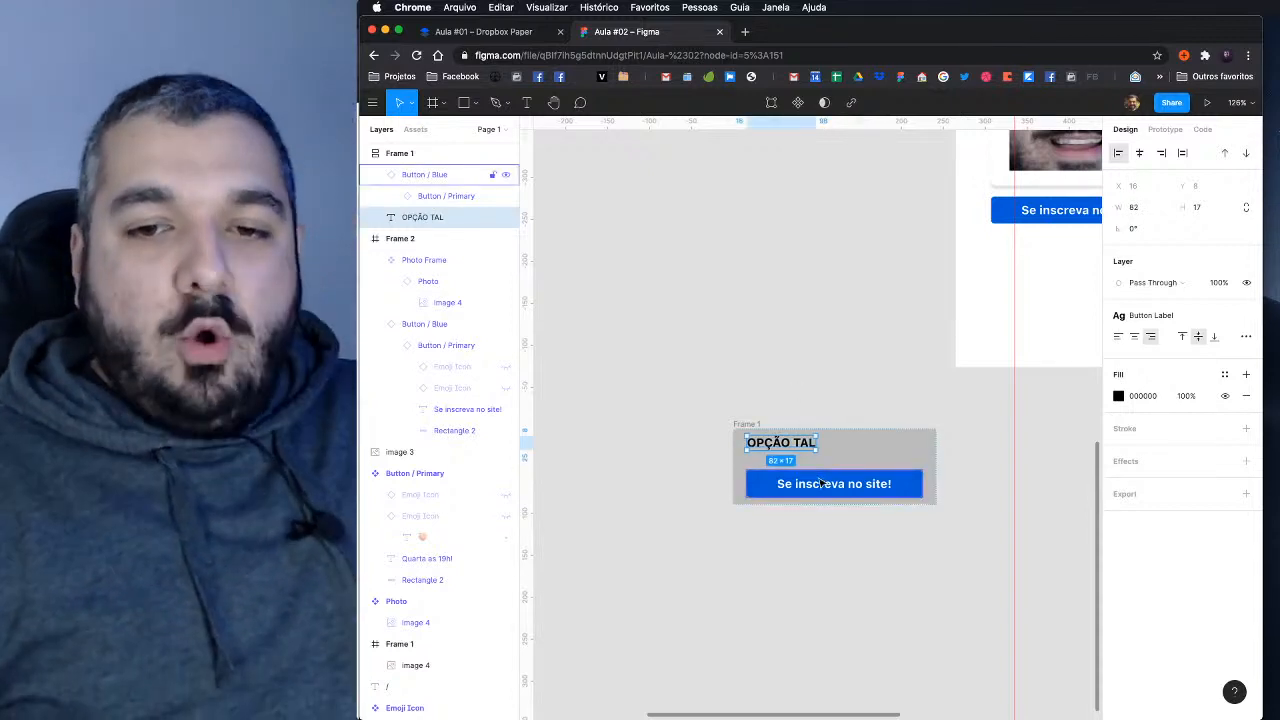
Step: Stretch Frame 1's button left and right and replace the text above it with "COM O TAMNHO DO PAI LOREM IPSUM DOLOR ASPDAJSÇDASÇD"
{"action": "left_click", "coordinate": [820, 484]}
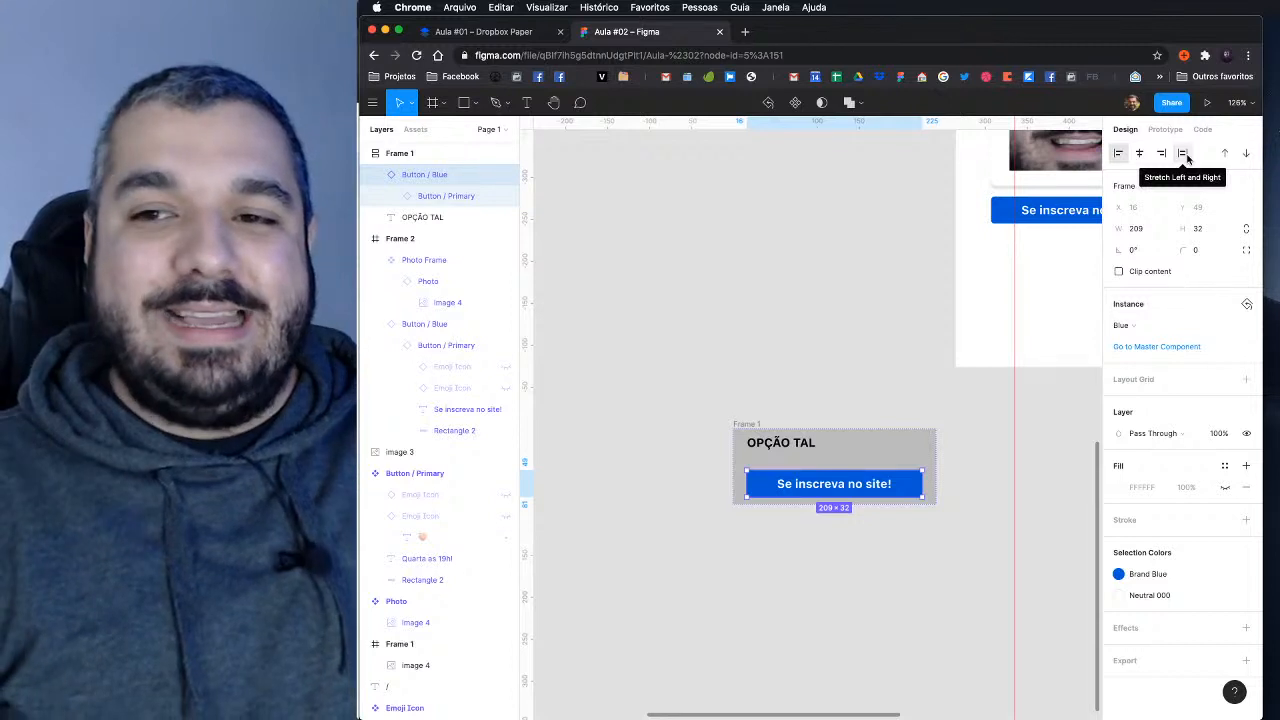
{"action": "left_click", "coordinate": [1182, 153]}
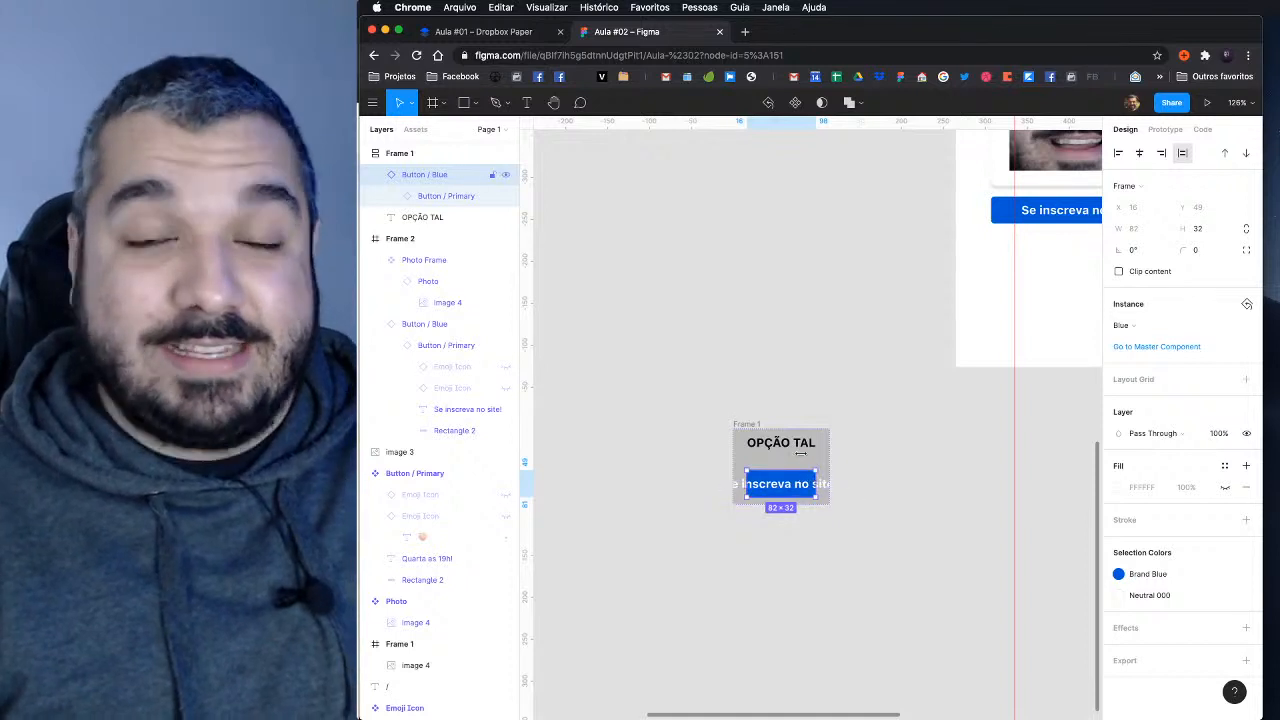
{"action": "double_click", "coordinate": [801, 447]}
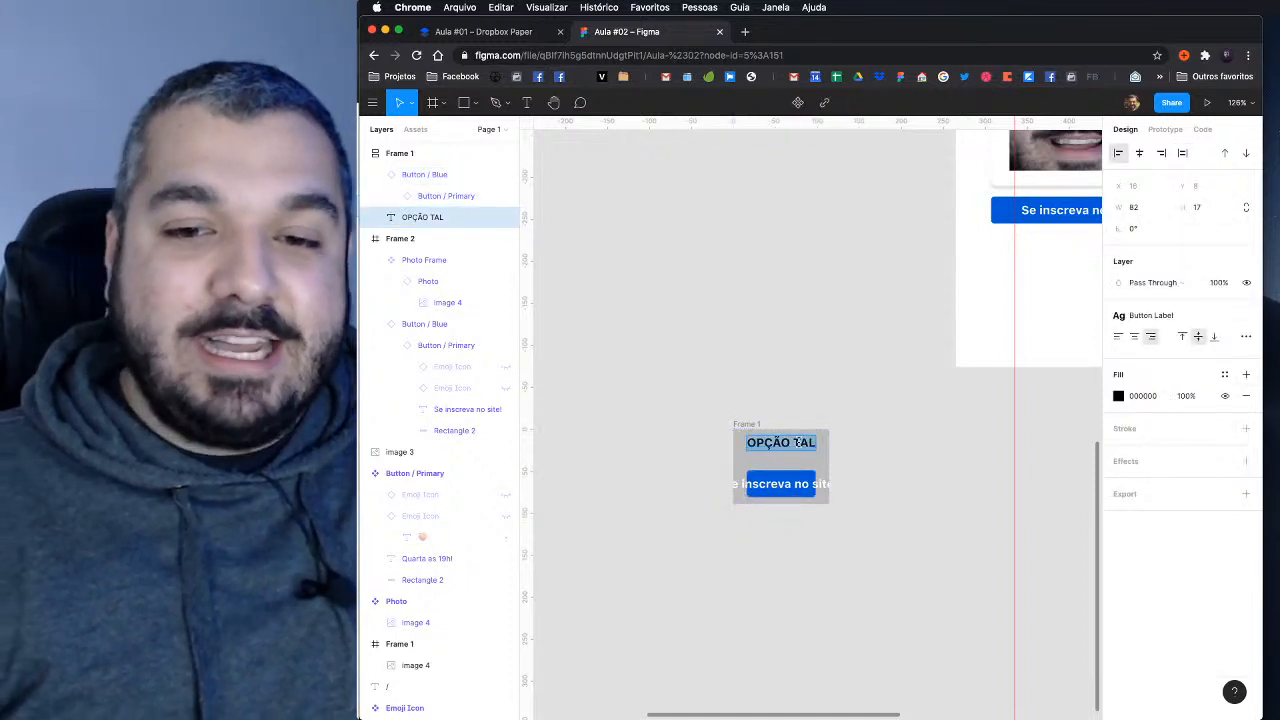
{"action": "type", "text": "COM O TA"}
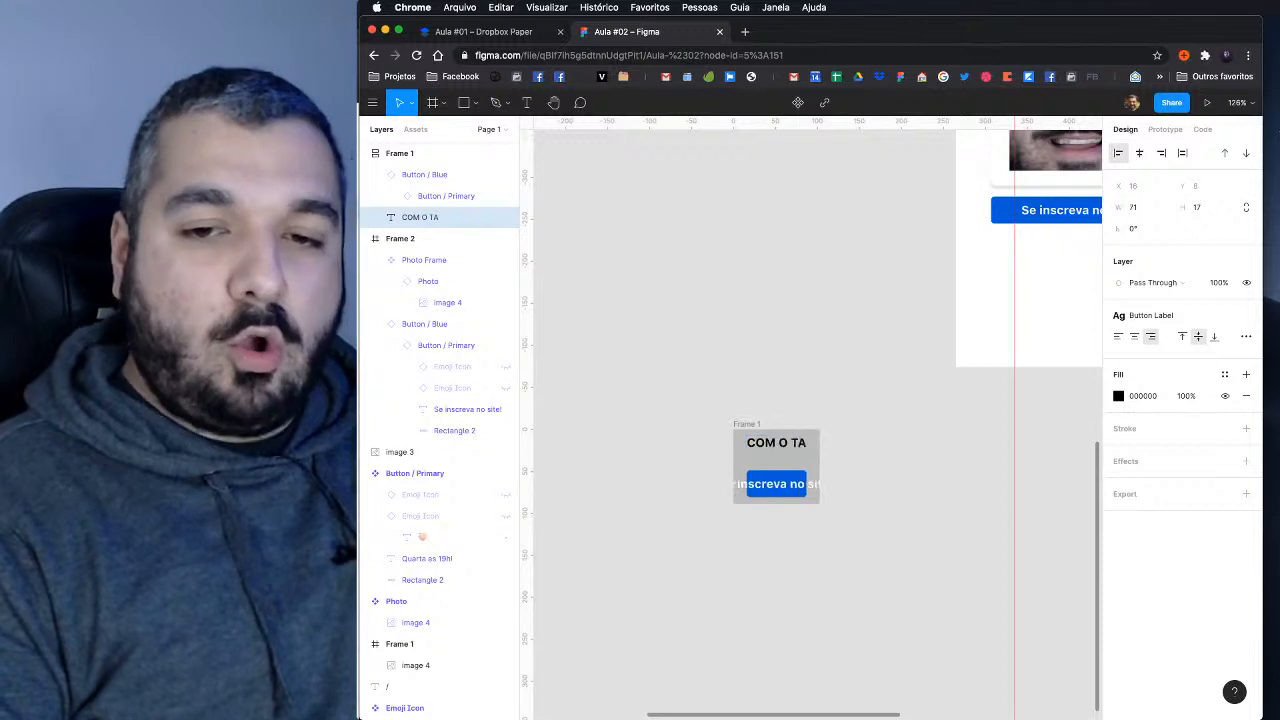
{"action": "type", "text": "MNHO DO PA"}
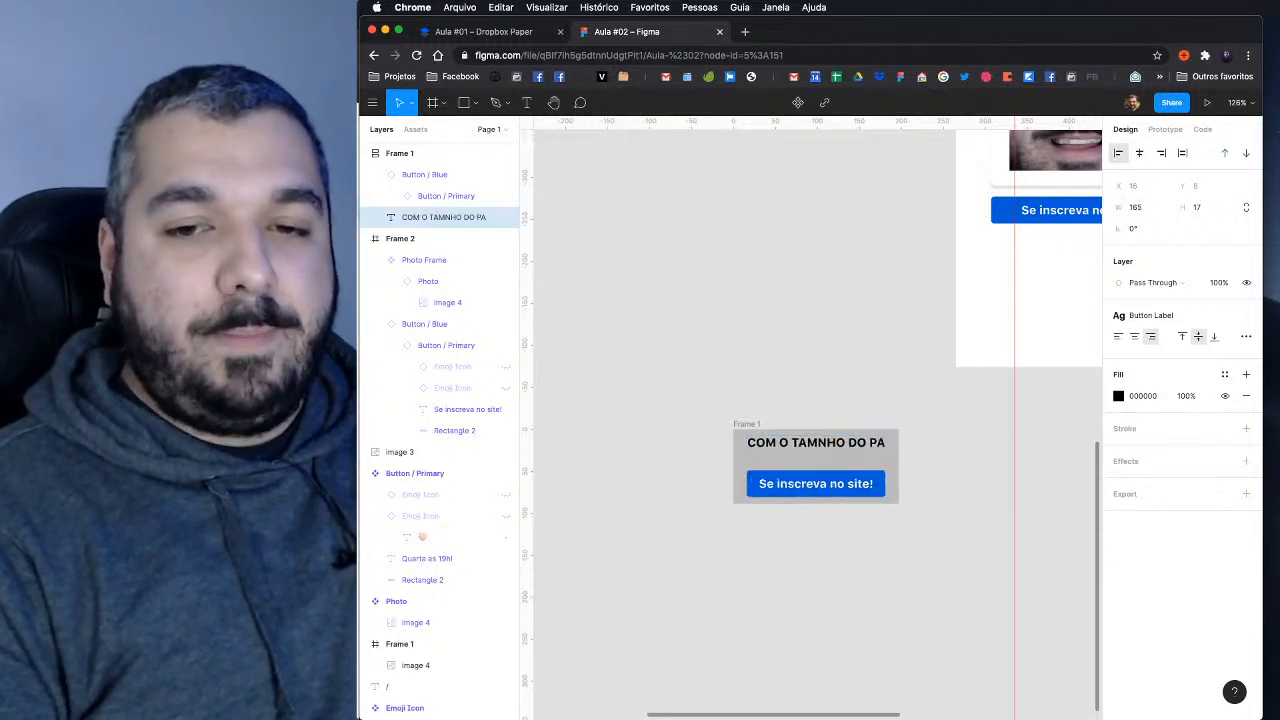
{"action": "type", "text": "I LOREM IPSUM"}
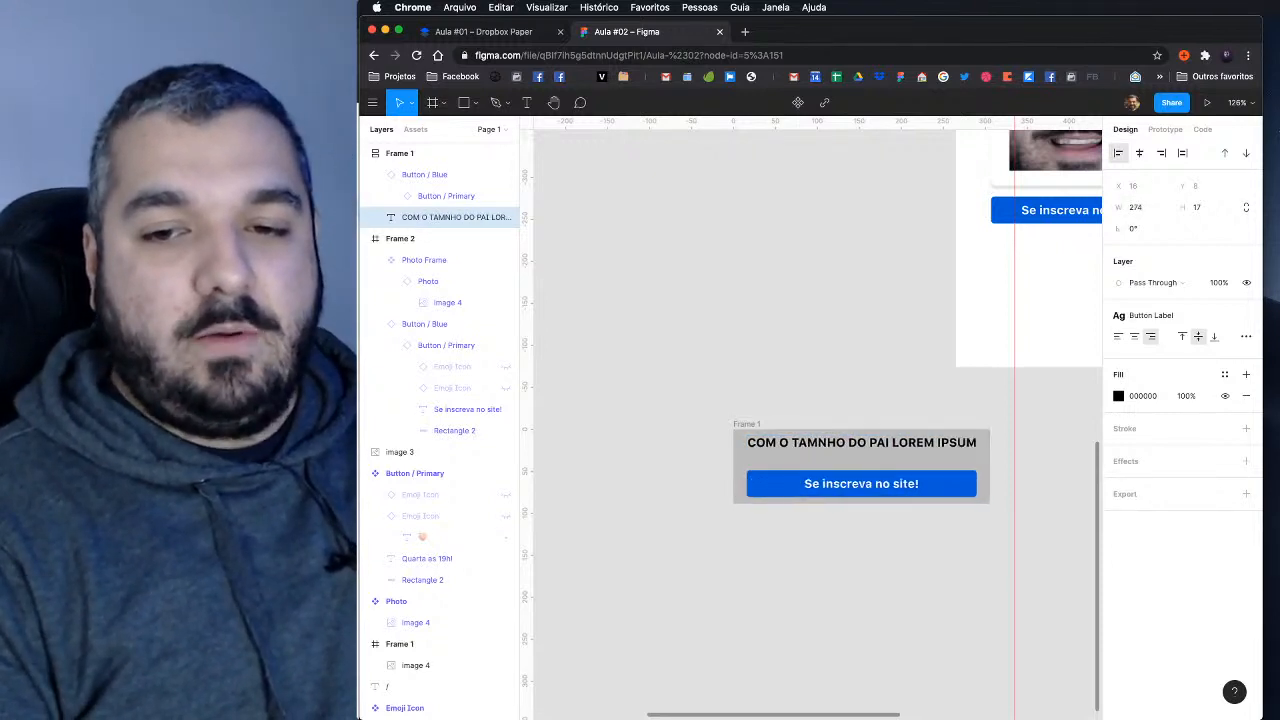
{"action": "type", "text": " DOLOR ASPDAJSÇDASÇD"}
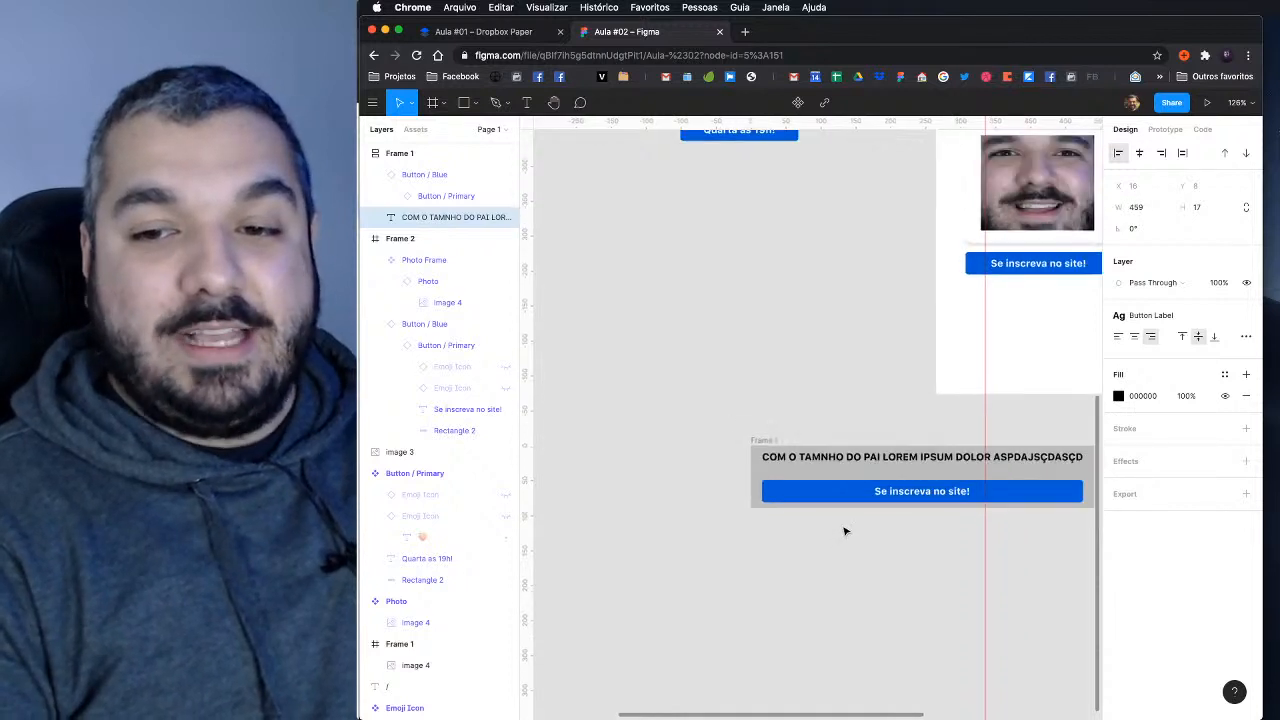
{"action": "scroll", "coordinate": [843, 528], "scroll_direction": "down", "scroll_amount": 5}
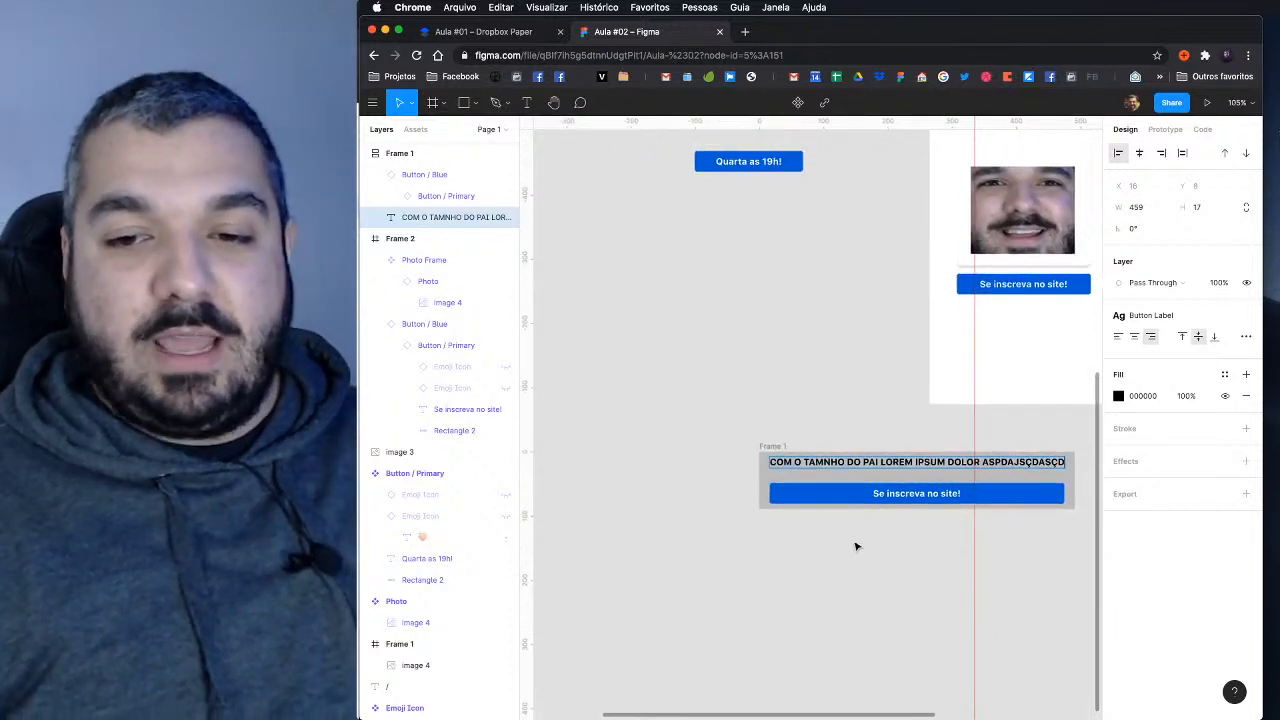
{"action": "left_click", "coordinate": [854, 531]}
{"action": "scroll", "coordinate": [846, 531], "scroll_direction": "down", "scroll_amount": 2}
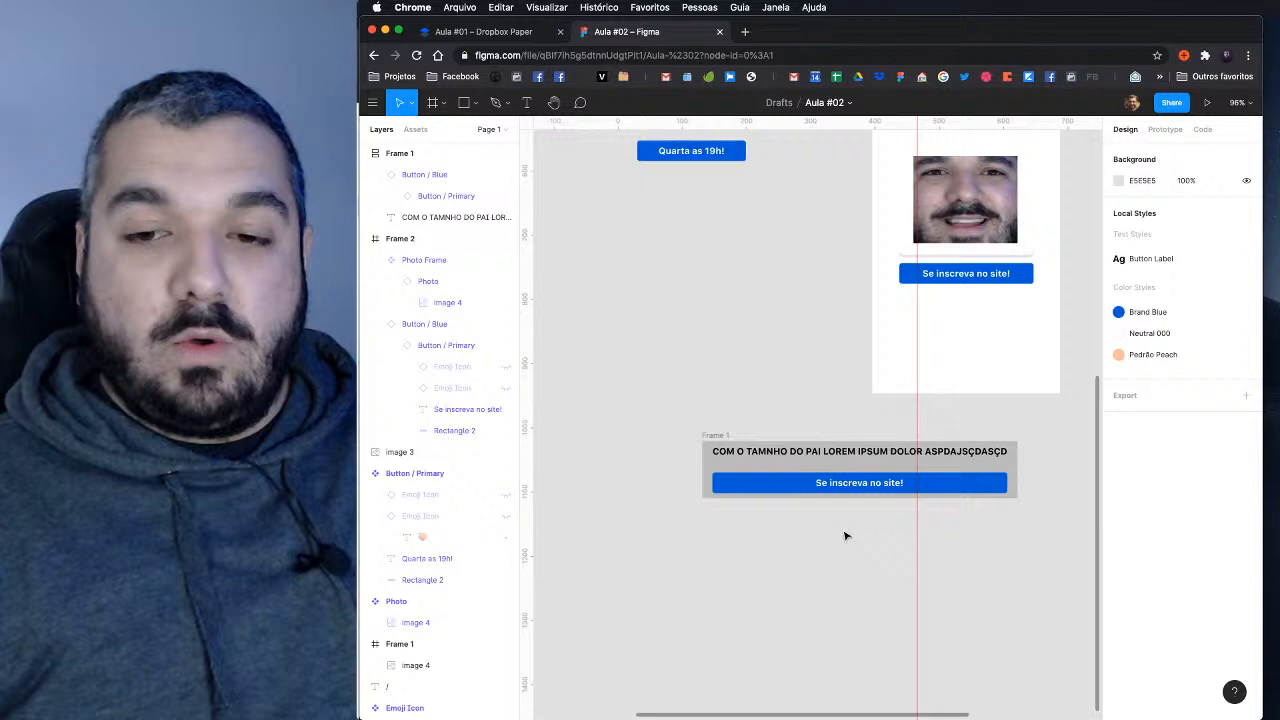
Step: Change the alignment of the button in Frame 1 from stretched to horizontally centred
{"action": "left_click", "coordinate": [731, 437]}
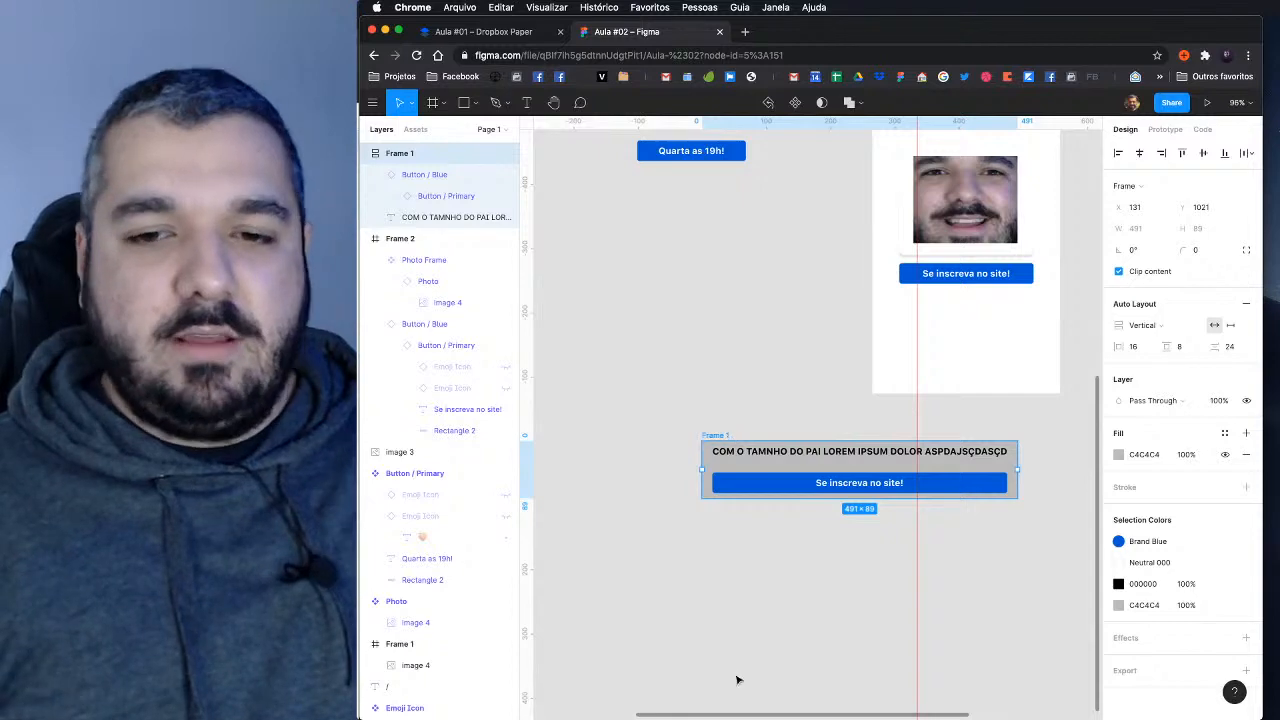
{"action": "left_click", "coordinate": [788, 481]}
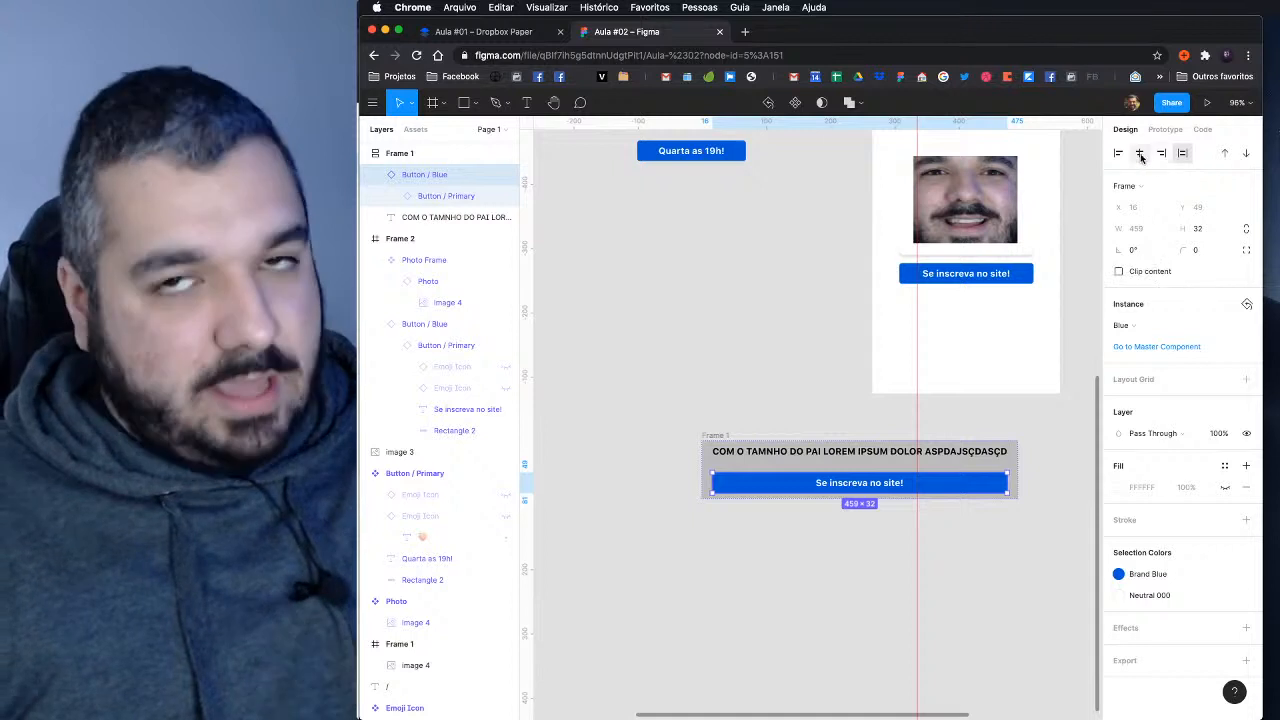
{"action": "left_click", "coordinate": [1139, 153]}
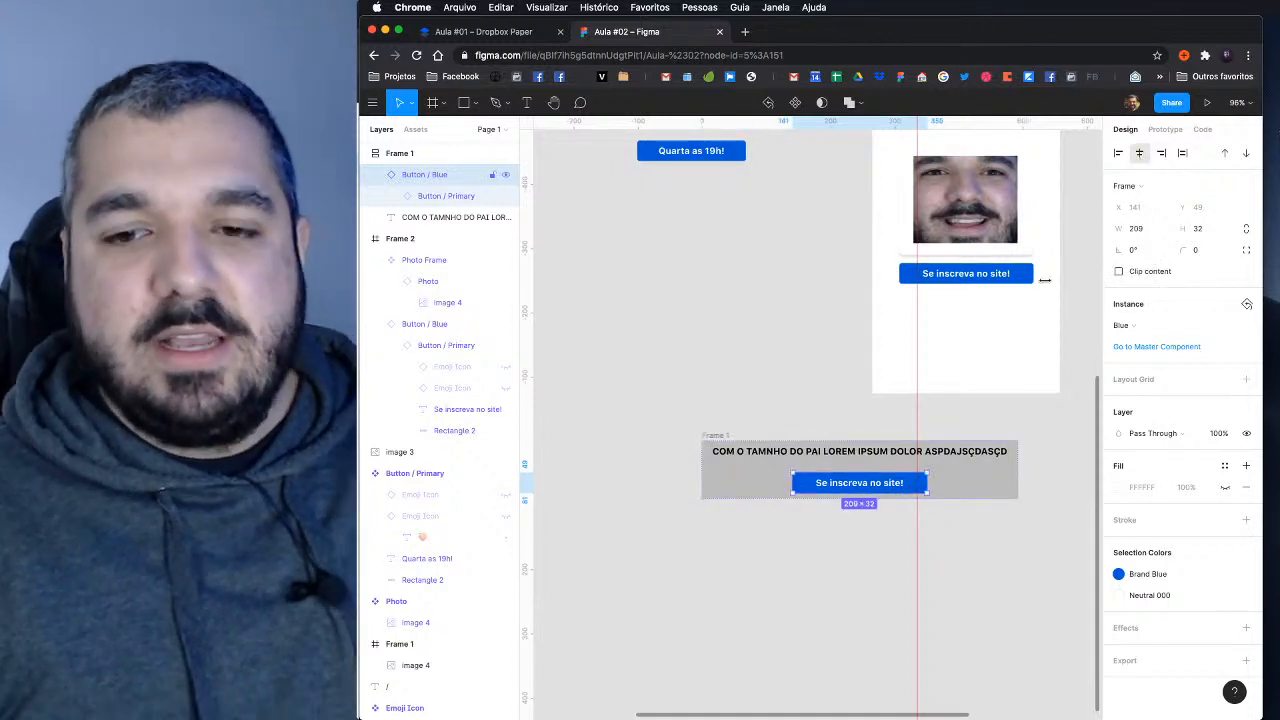
Step: Try left, right and stretched alignment on Frame 1's button, undo a manual resize, and return the button to horizontally centred
{"action": "left_click", "coordinate": [1118, 153]}
{"action": "left_click", "coordinate": [1139, 153]}
{"action": "left_click", "coordinate": [1161, 156]}
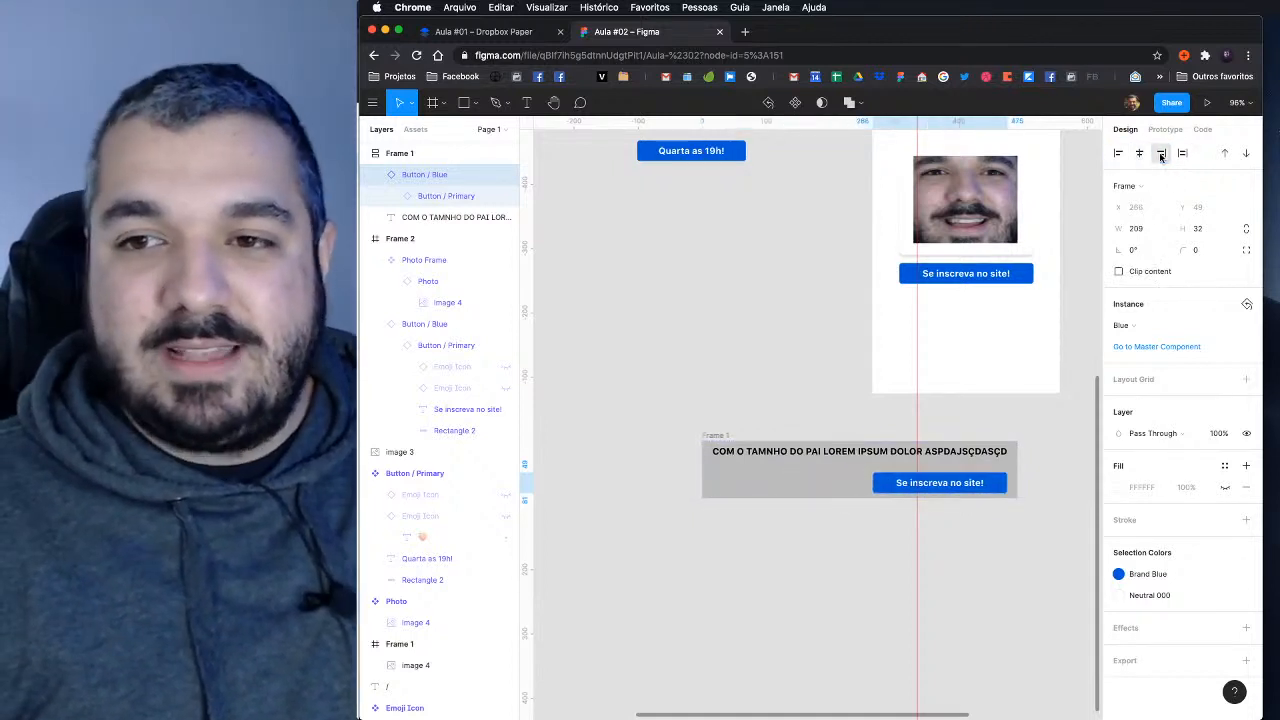
{"action": "left_click", "coordinate": [1139, 153]}
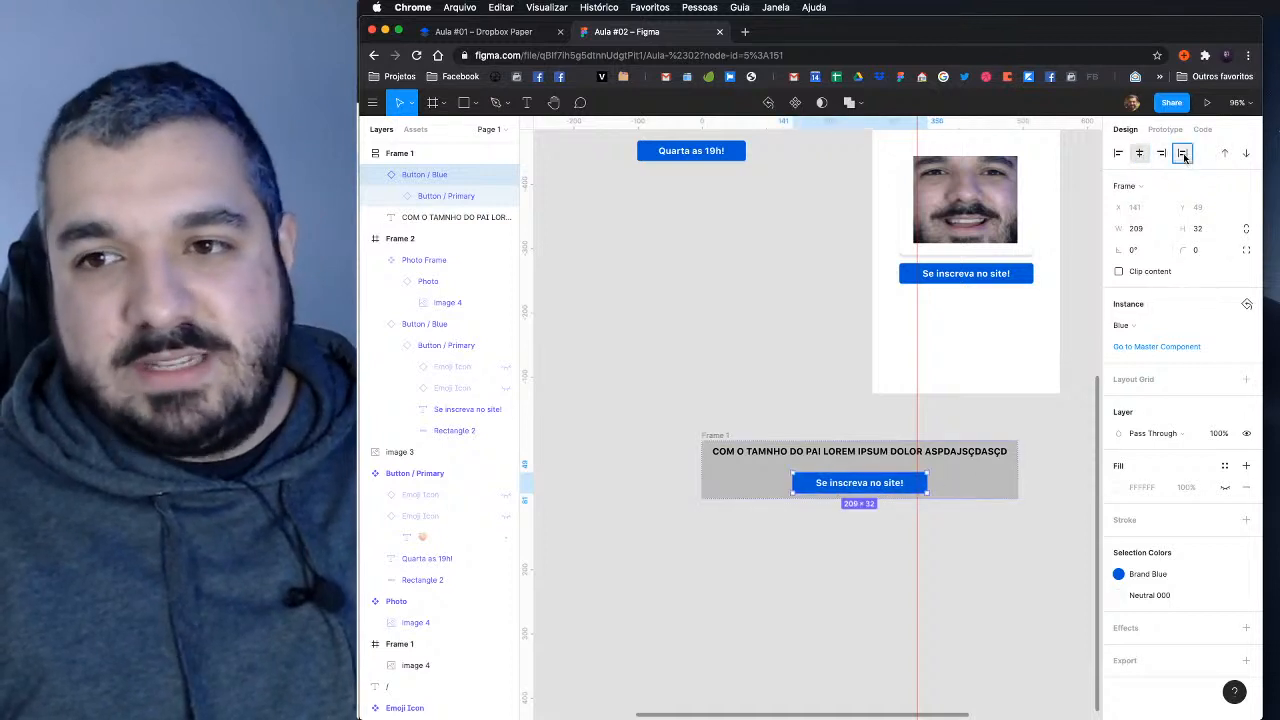
{"action": "left_click", "coordinate": [1182, 153]}
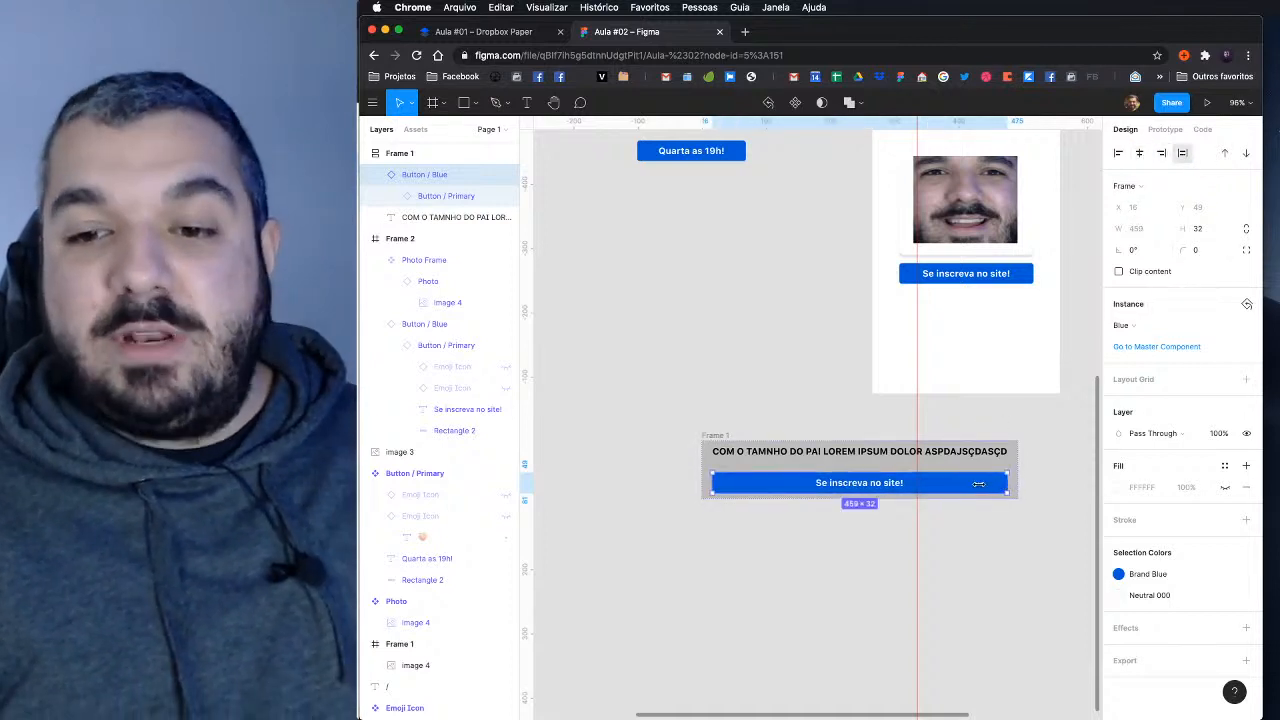
{"action": "left_click", "coordinate": [1161, 153]}
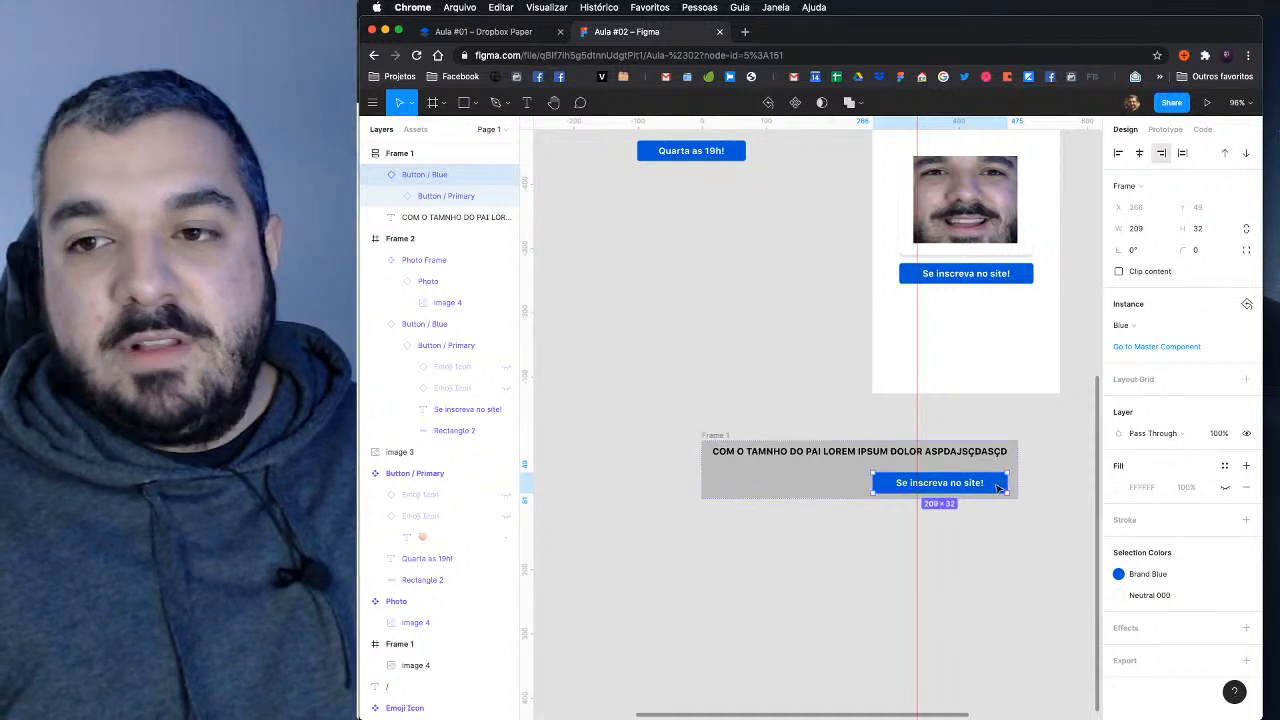
{"action": "mouse_move", "coordinate": [1007, 483]}
{"action": "left_mouse_down"}
{"action": "mouse_move", "coordinate": [964, 483]}
{"action": "mouse_move", "coordinate": [990, 483]}
{"action": "left_mouse_up"}
{"action": "key", "text": "super+z"}
{"action": "left_click", "coordinate": [1139, 154]}
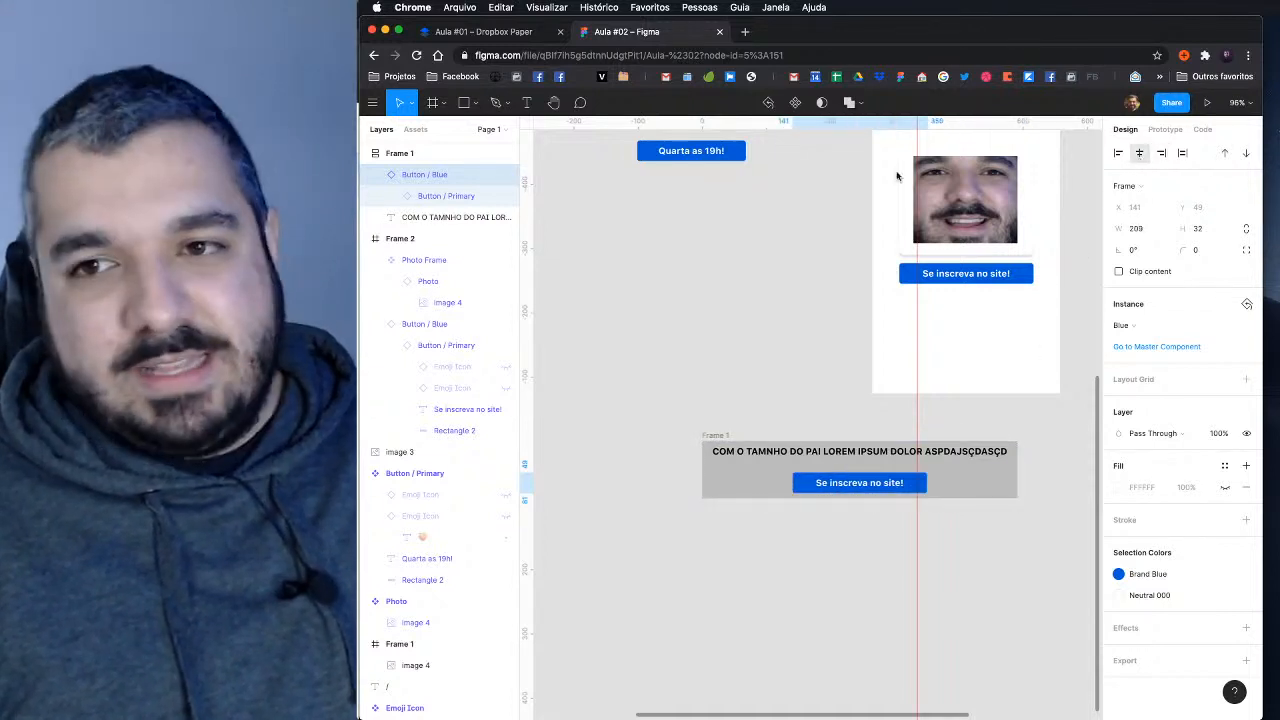
Step: Review the lesson outline in Dropbox Paper and return to the Figma file
{"action": "left_click", "coordinate": [485, 31]}
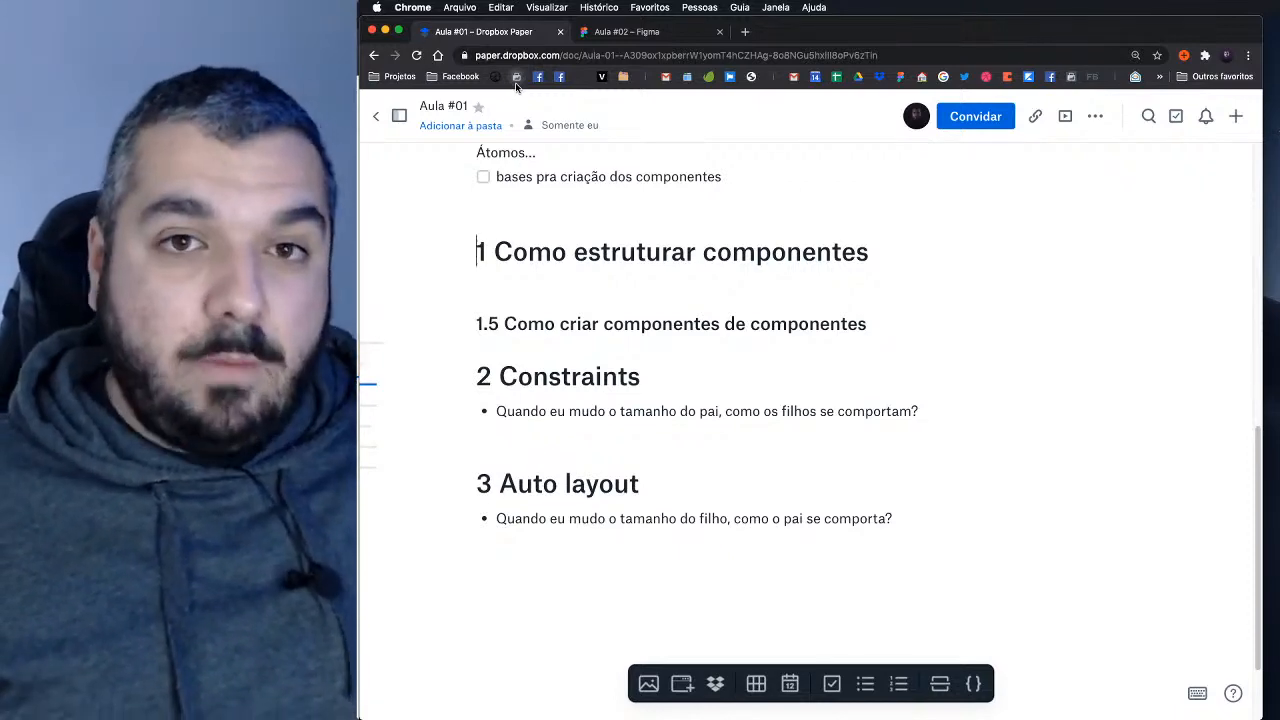
{"action": "key", "text": "ctrl+Tab"}
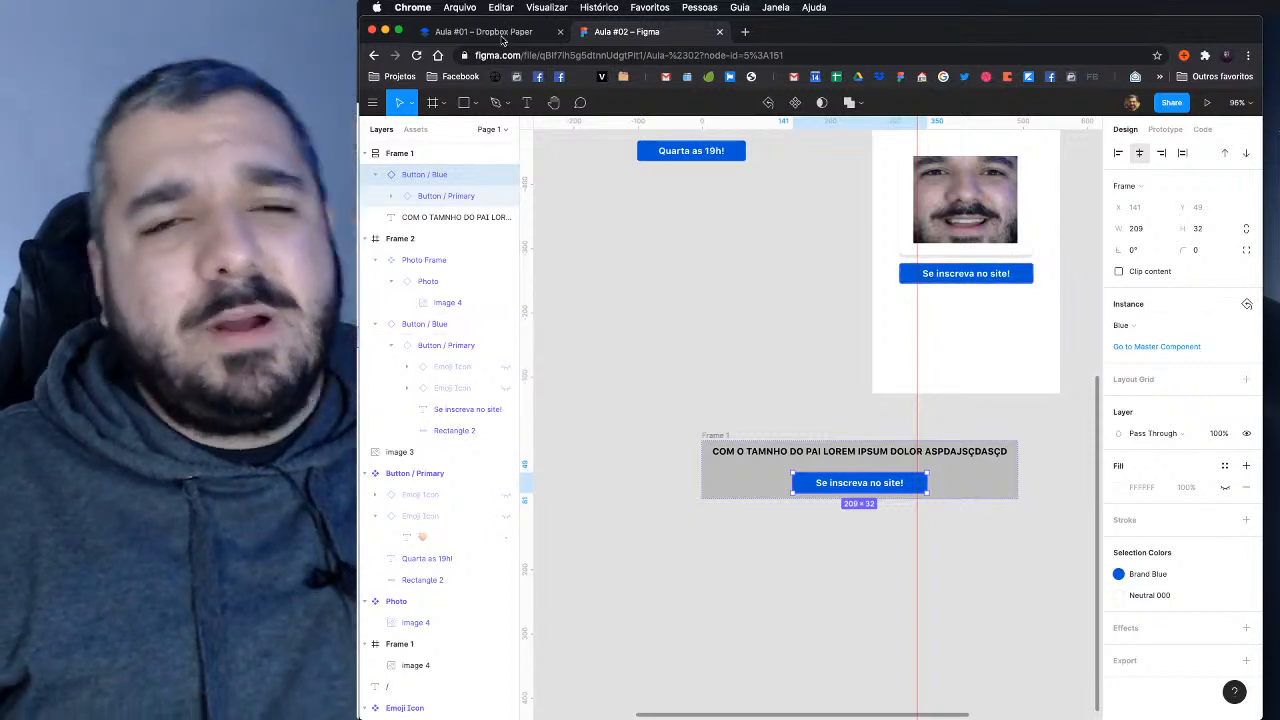
Step: Change the fill style of the rectangle inside the Button / Blue main component to Padrão Peach
{"action": "scroll", "coordinate": [695, 350], "scroll_direction": "up", "scroll_amount": 5}
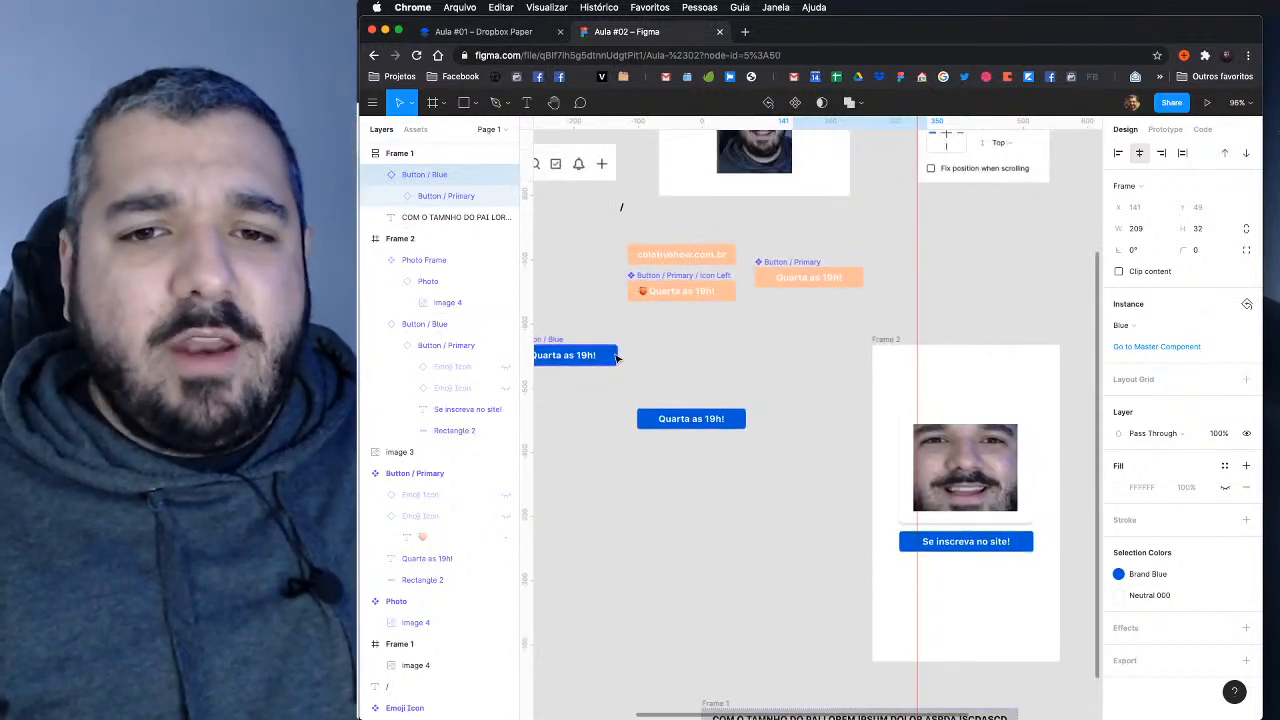
{"action": "left_click", "coordinate": [616, 356], "text": "super"}
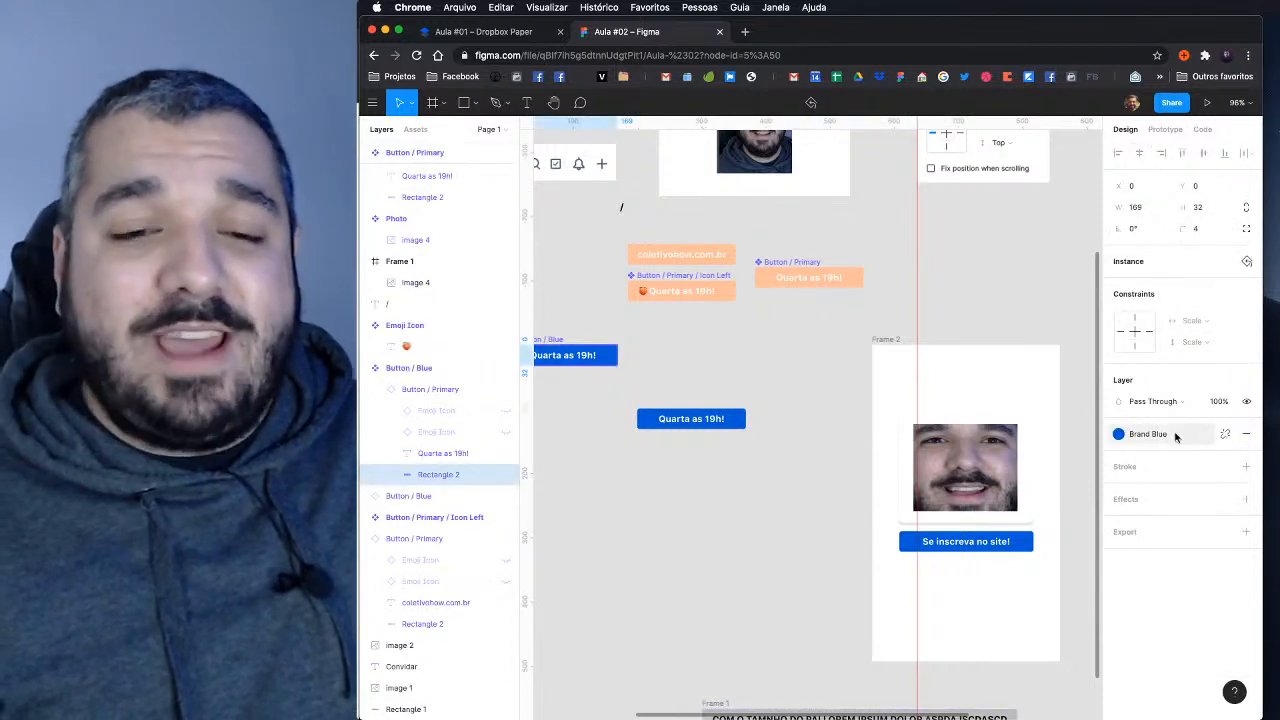
{"action": "left_click", "coordinate": [1176, 435]}
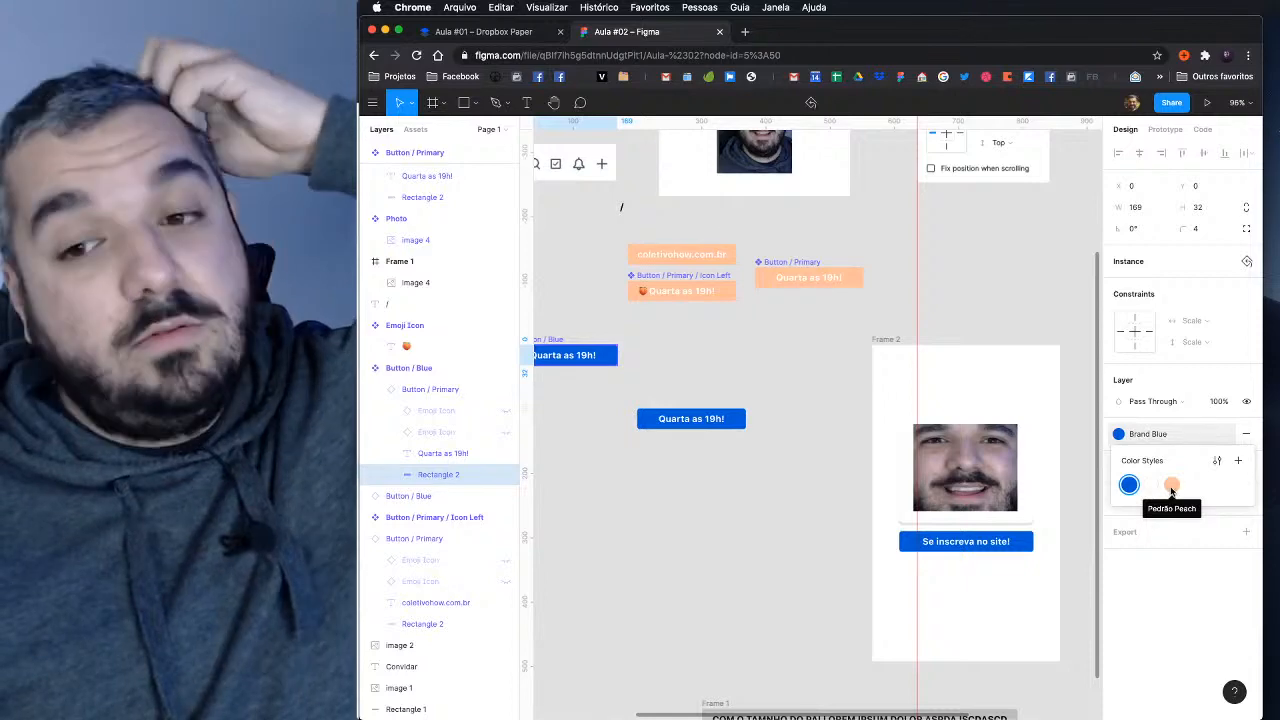
{"action": "left_click", "coordinate": [1171, 487]}
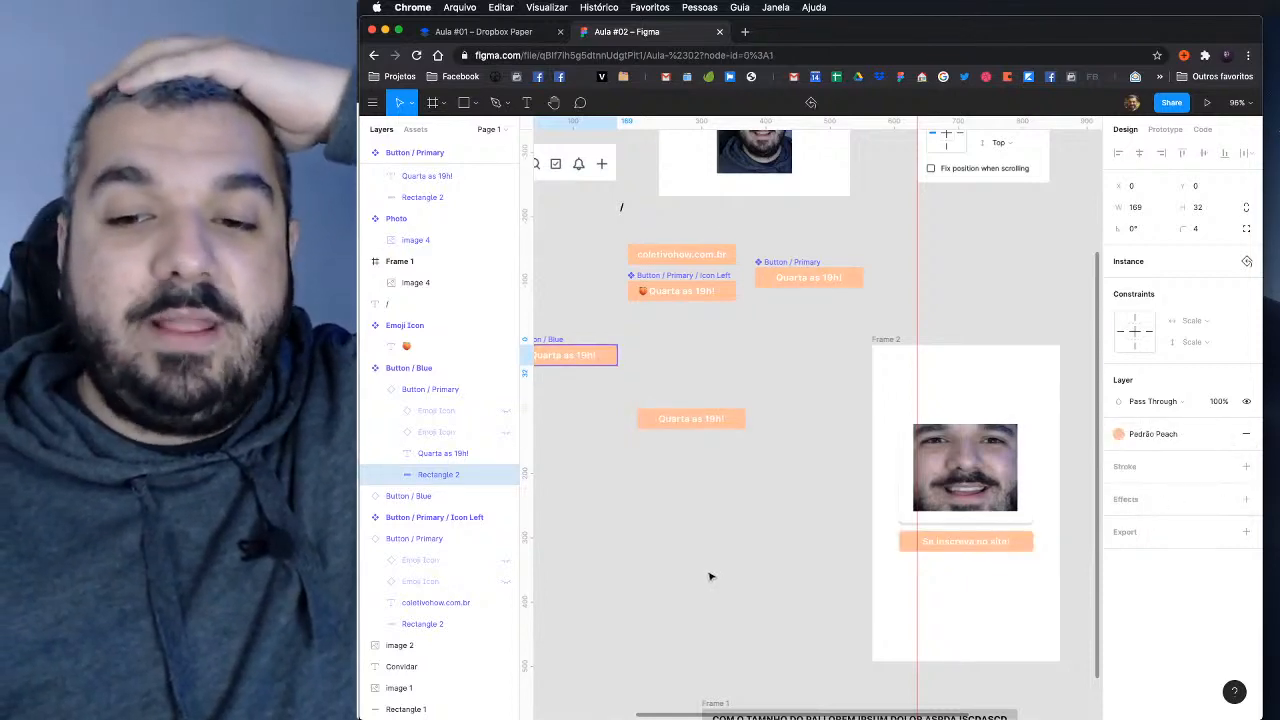
{"action": "left_click", "coordinate": [710, 577]}
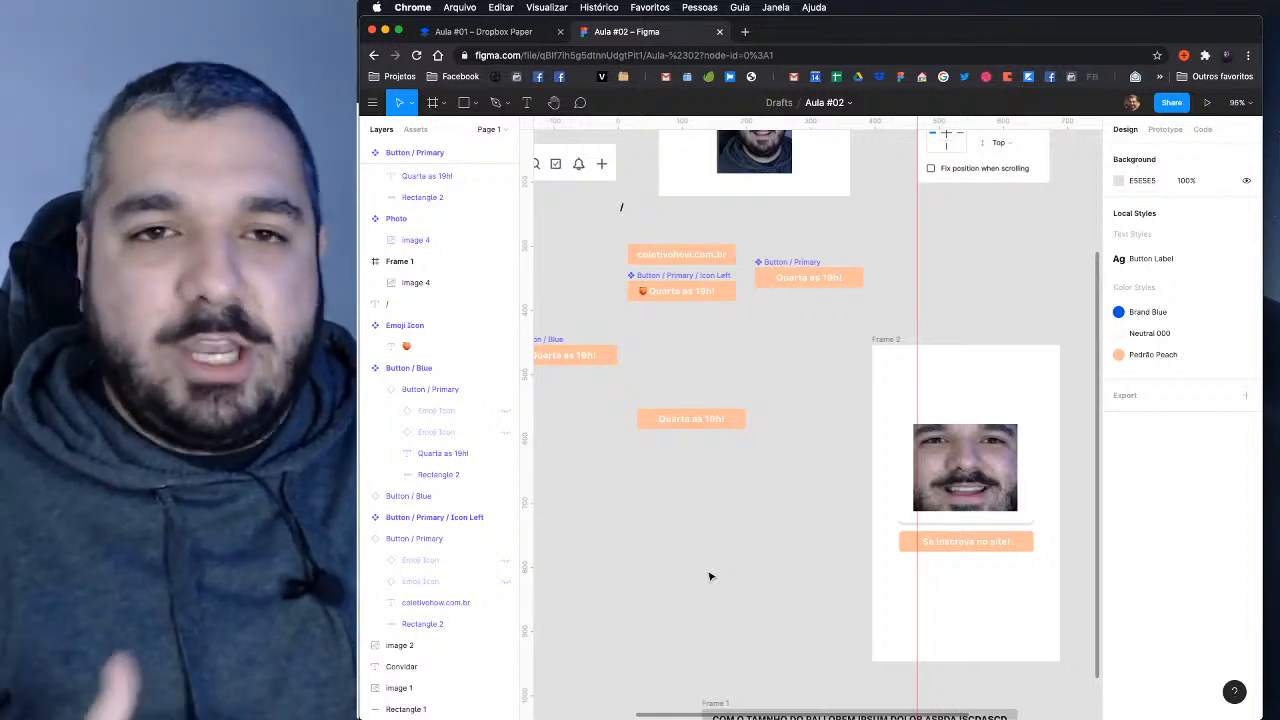
Step: Increase the height of the Button / Blue main component to 41
{"action": "left_click", "coordinate": [589, 362]}
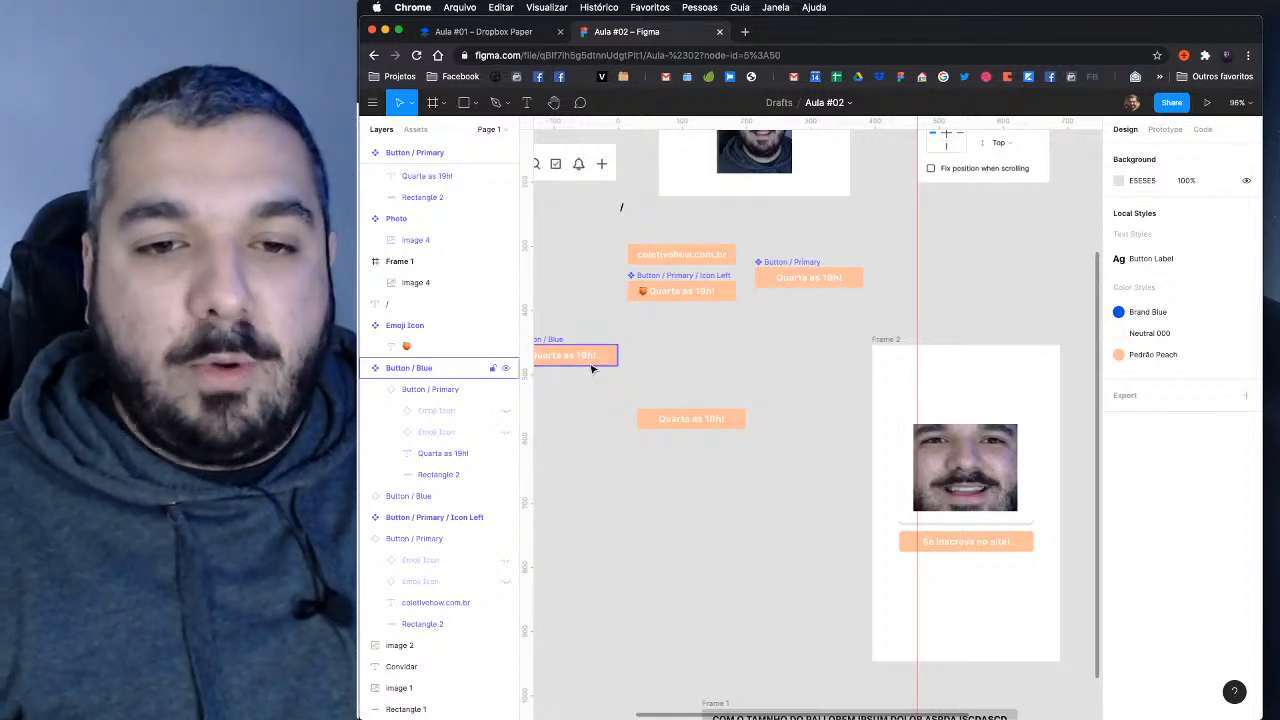
{"action": "left_click", "coordinate": [593, 368]}
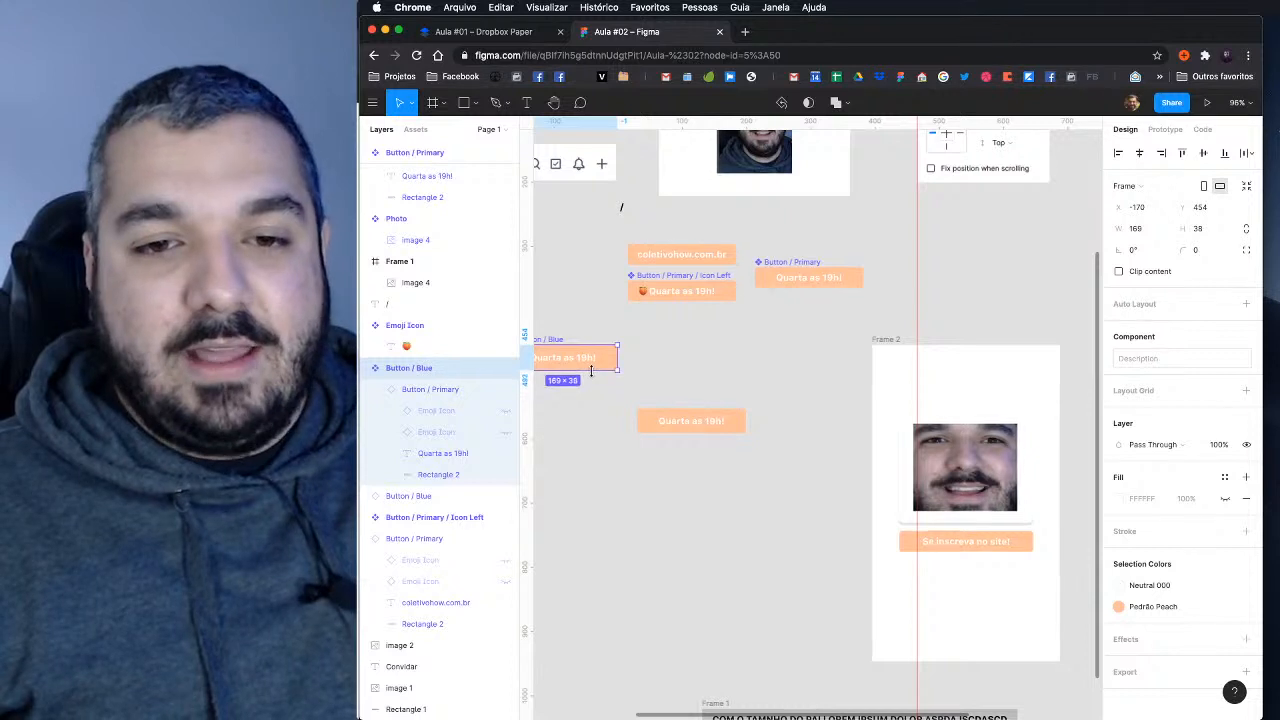
{"action": "left_click_drag", "start_coordinate": [591, 371], "coordinate": [591, 374]}
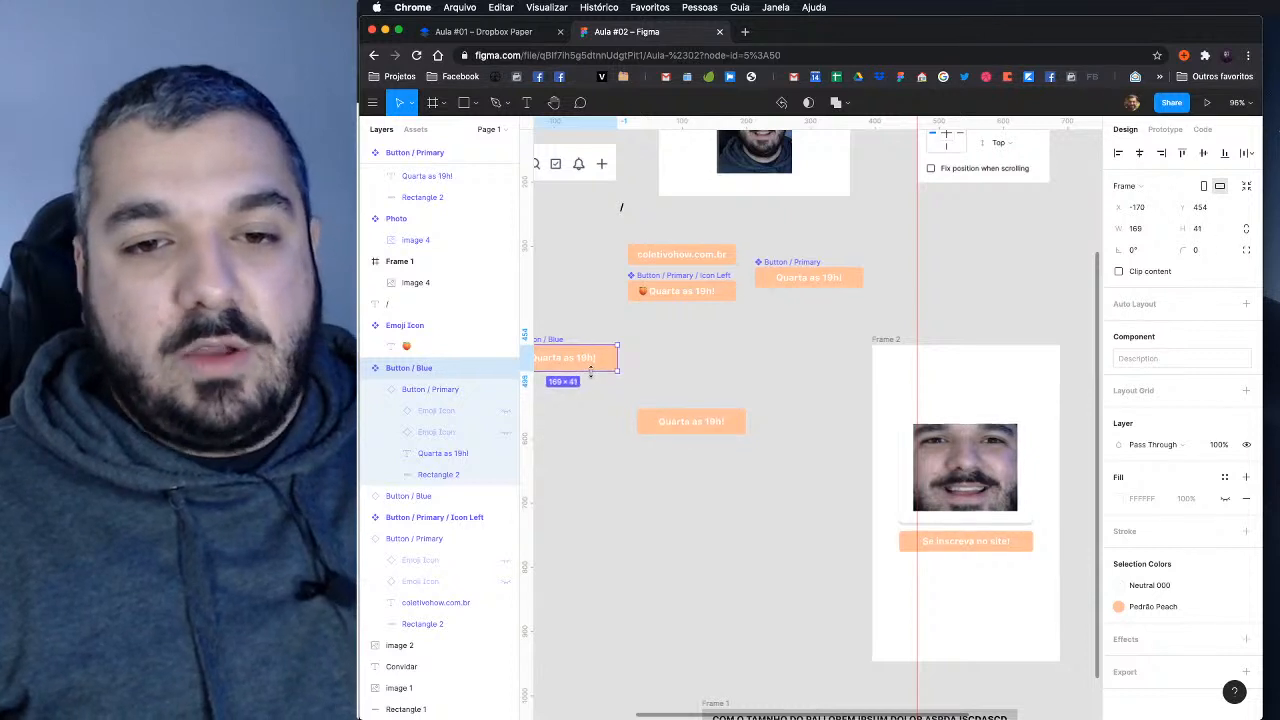
Step: Reset the size override of the "Se inscreva no site!" button in Frame 2
{"action": "left_click", "coordinate": [942, 546]}
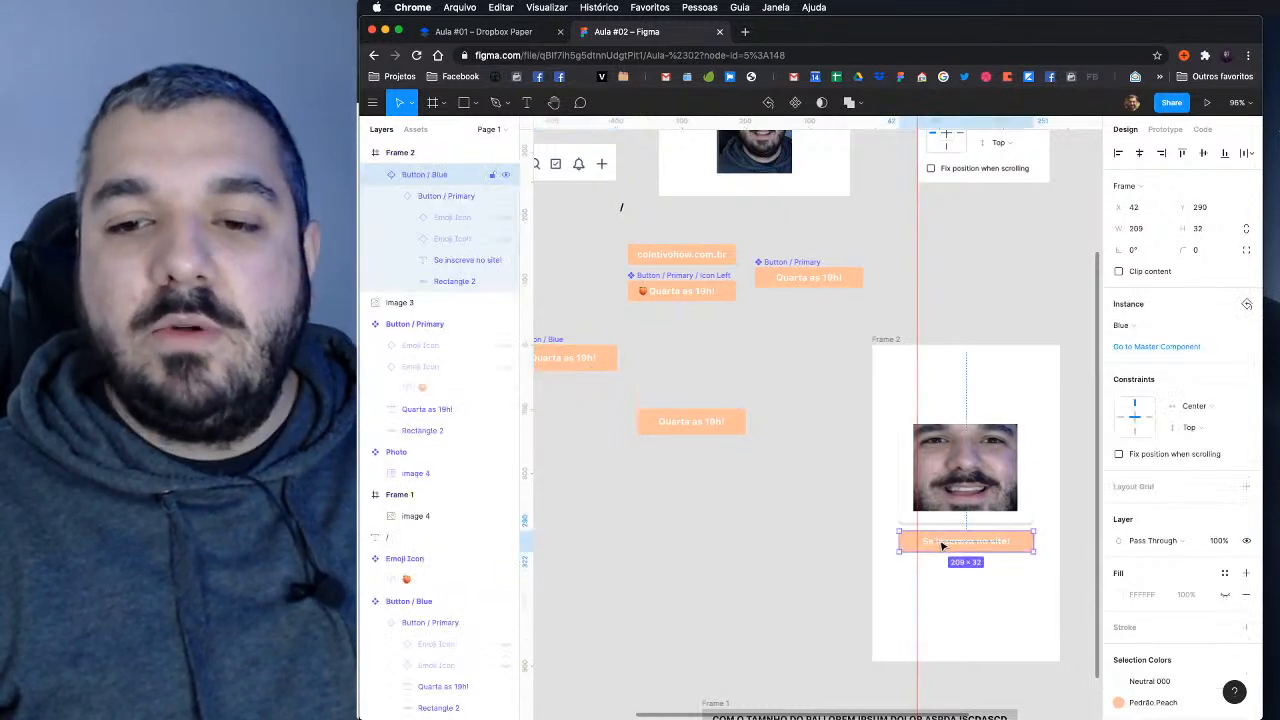
{"action": "left_click", "coordinate": [1247, 304]}
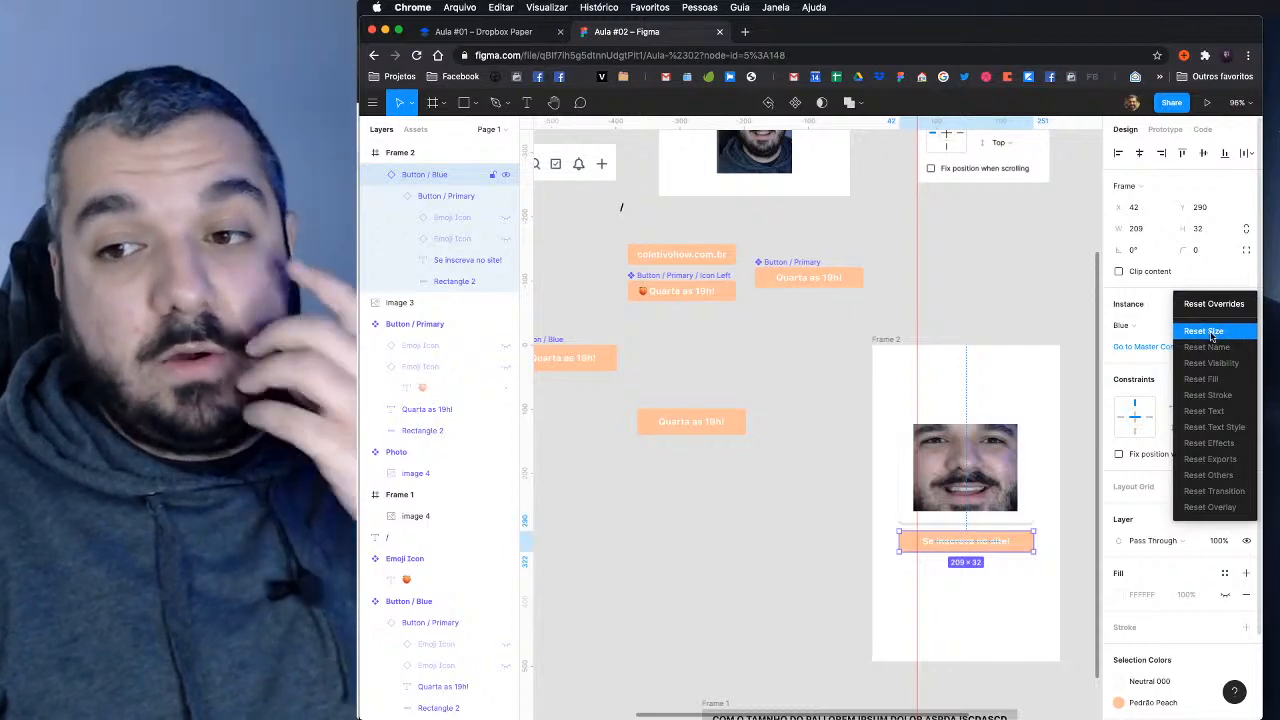
{"action": "left_click", "coordinate": [1211, 334]}
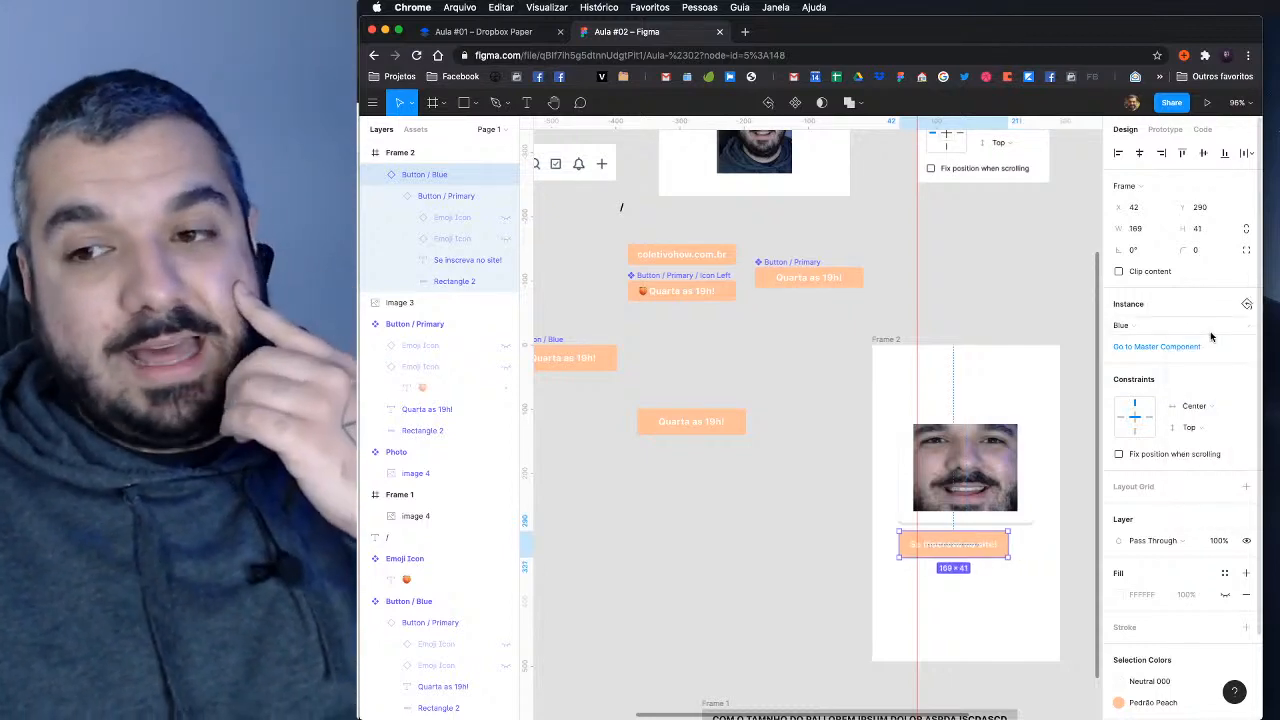
{"action": "key", "text": "Escape"}
Step: Switch to Dropbox Paper and add blank lines below the 1.5 heading and below the Constraints bullet in the lesson outline
{"action": "left_click", "coordinate": [484, 33]}
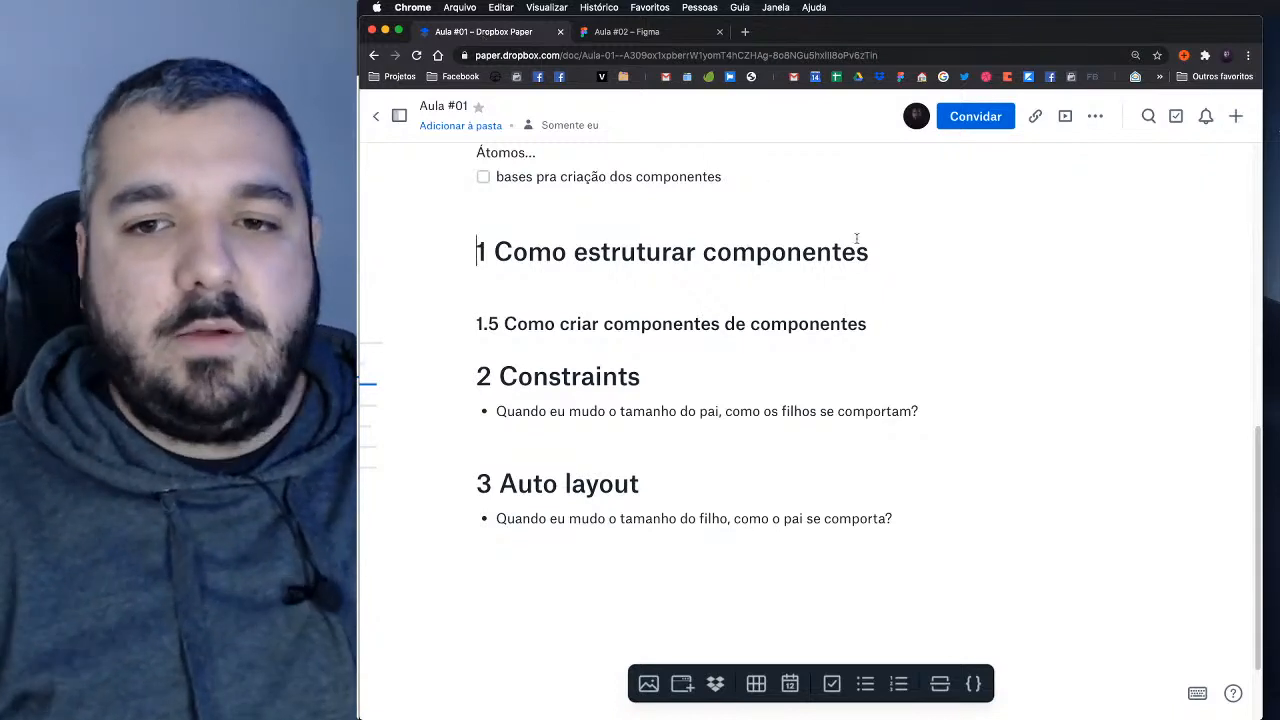
{"action": "left_click", "coordinate": [870, 324]}
{"action": "key", "text": "Return"}
{"action": "key", "text": "BackSpace"}
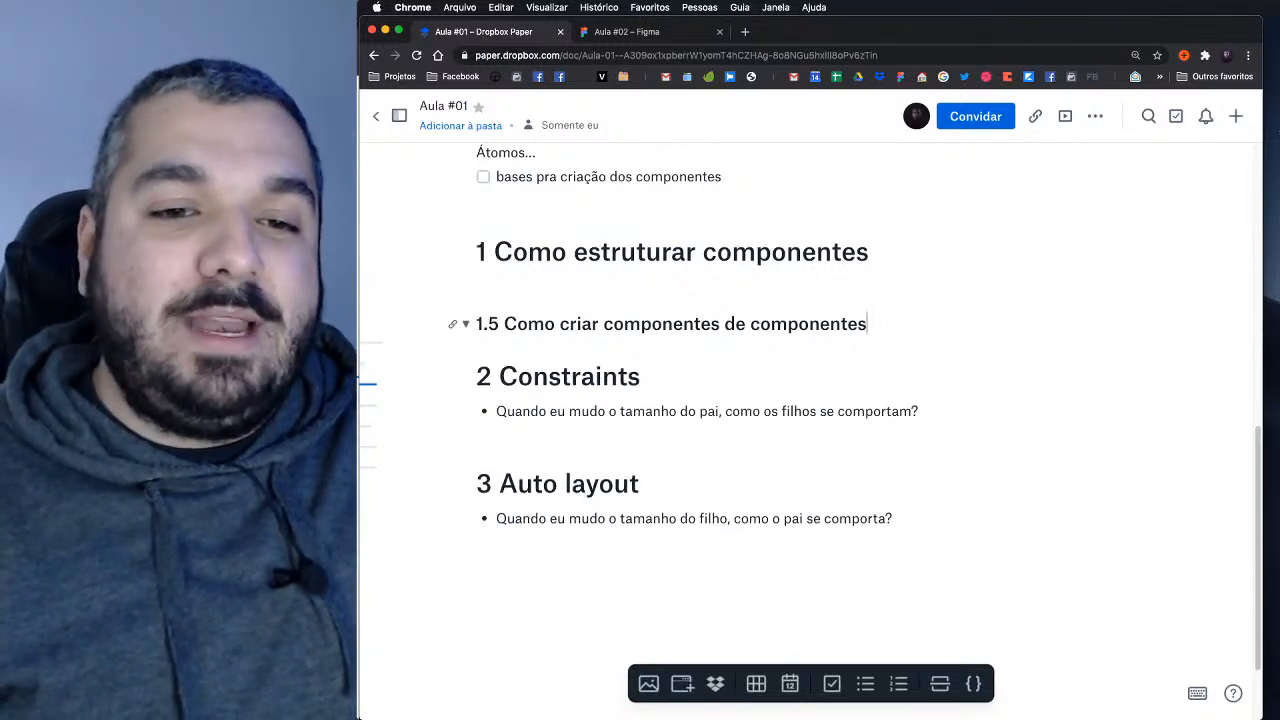
{"action": "key", "text": "Return"}
{"action": "key", "text": "Return"}
{"action": "scroll", "coordinate": [626, 386], "scroll_direction": "down", "scroll_amount": 2}
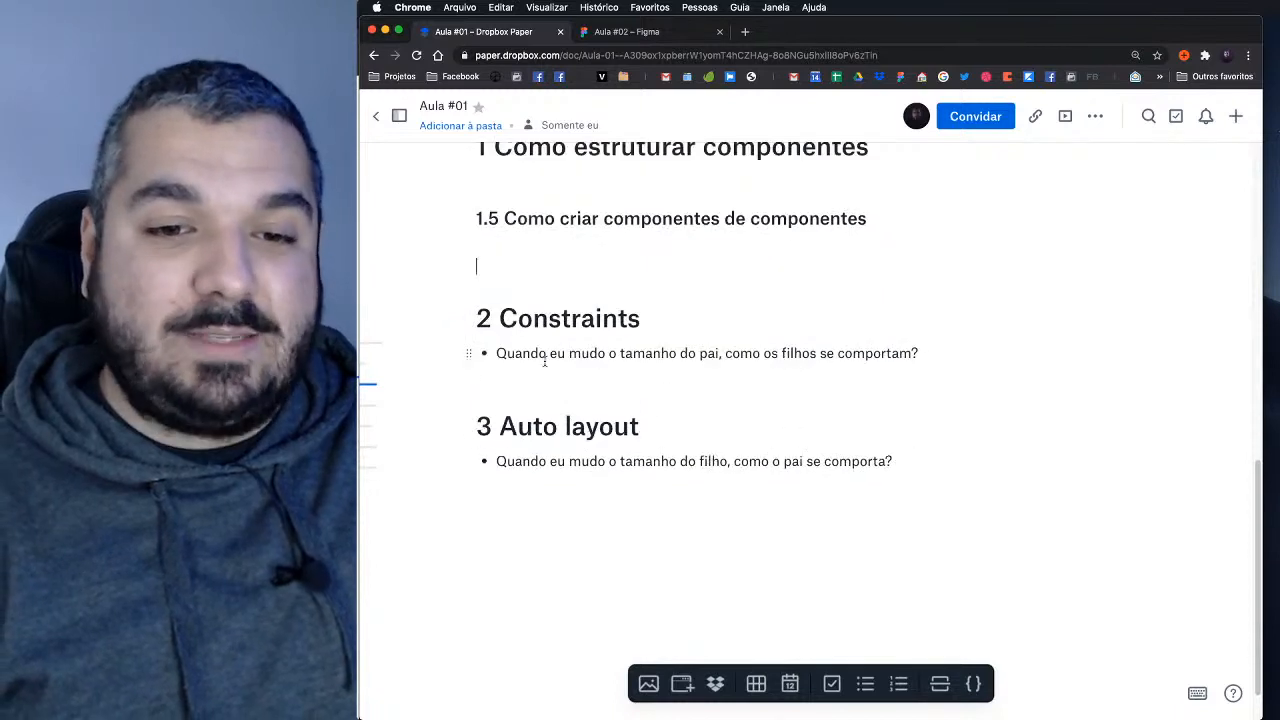
{"action": "key", "text": "Return"}
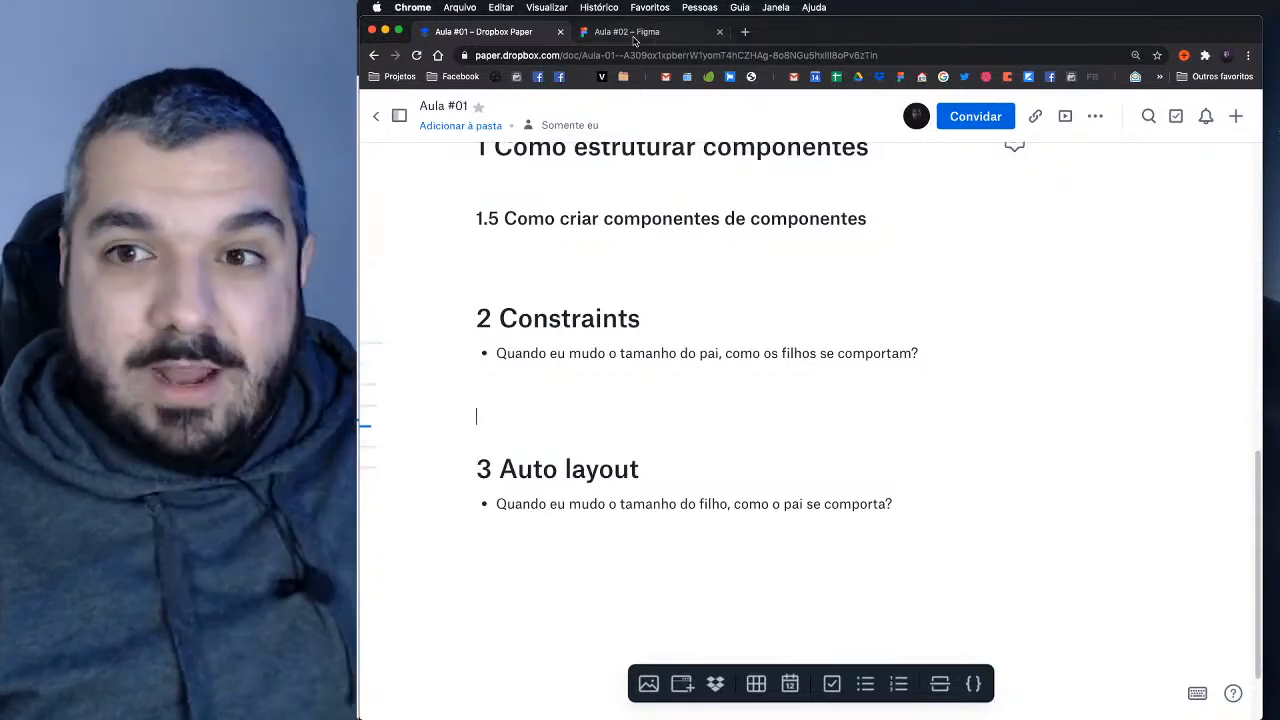
Step: Inspect the properties of Frame 2 and its photo elements in Figma, consulting the Constraints notes in Dropbox Paper in between
{"action": "left_click", "coordinate": [633, 38]}
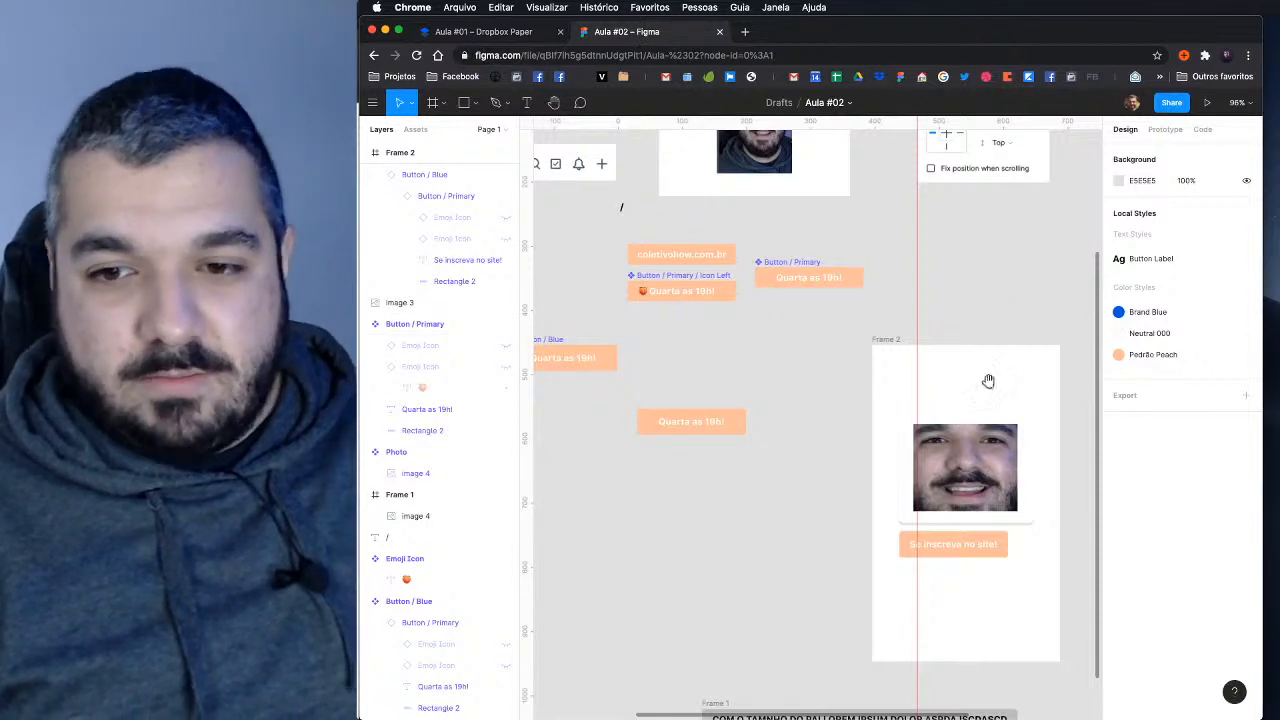
{"action": "scroll", "coordinate": [988, 381], "scroll_direction": "right", "scroll_amount": 3}
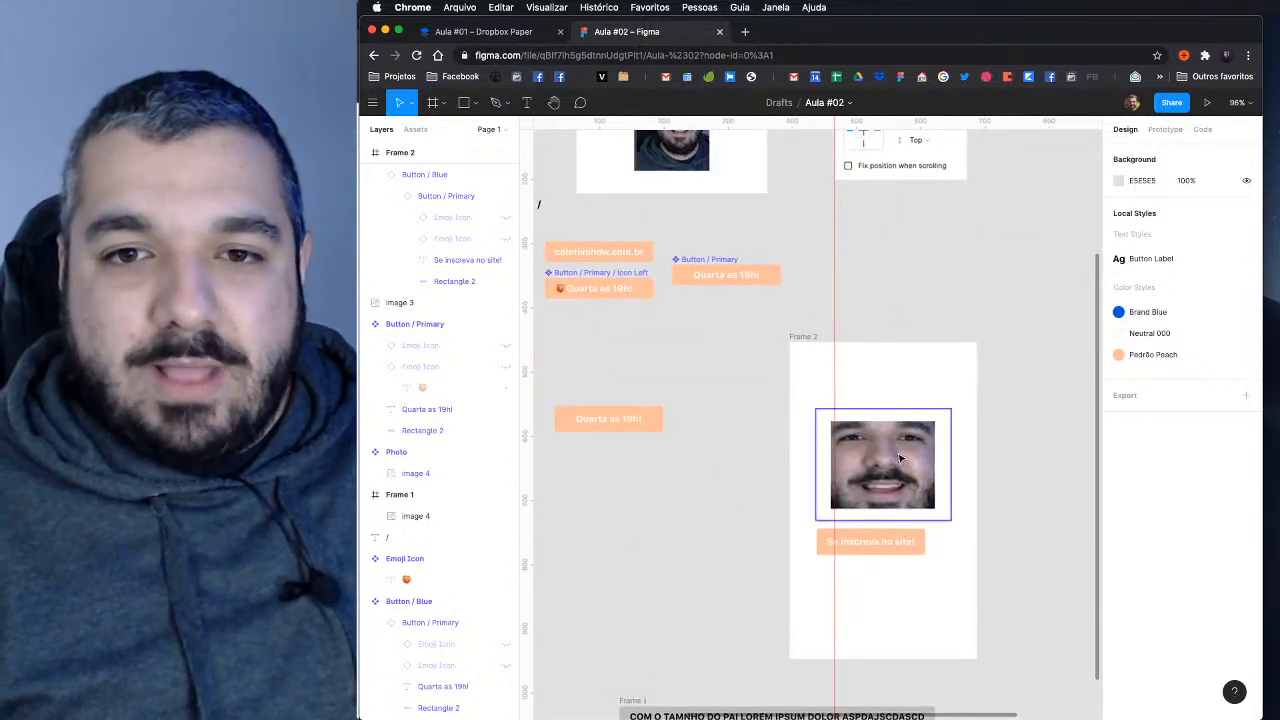
{"action": "left_click", "coordinate": [910, 475]}
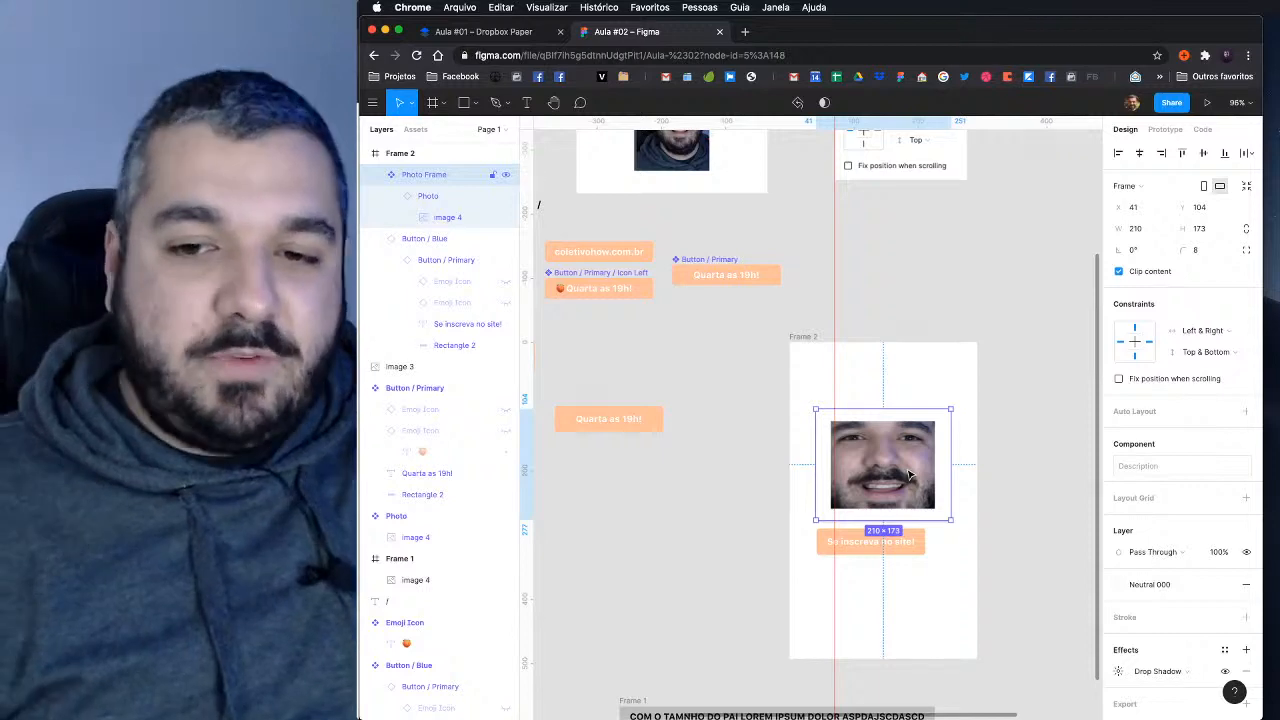
{"action": "left_click", "coordinate": [803, 337]}
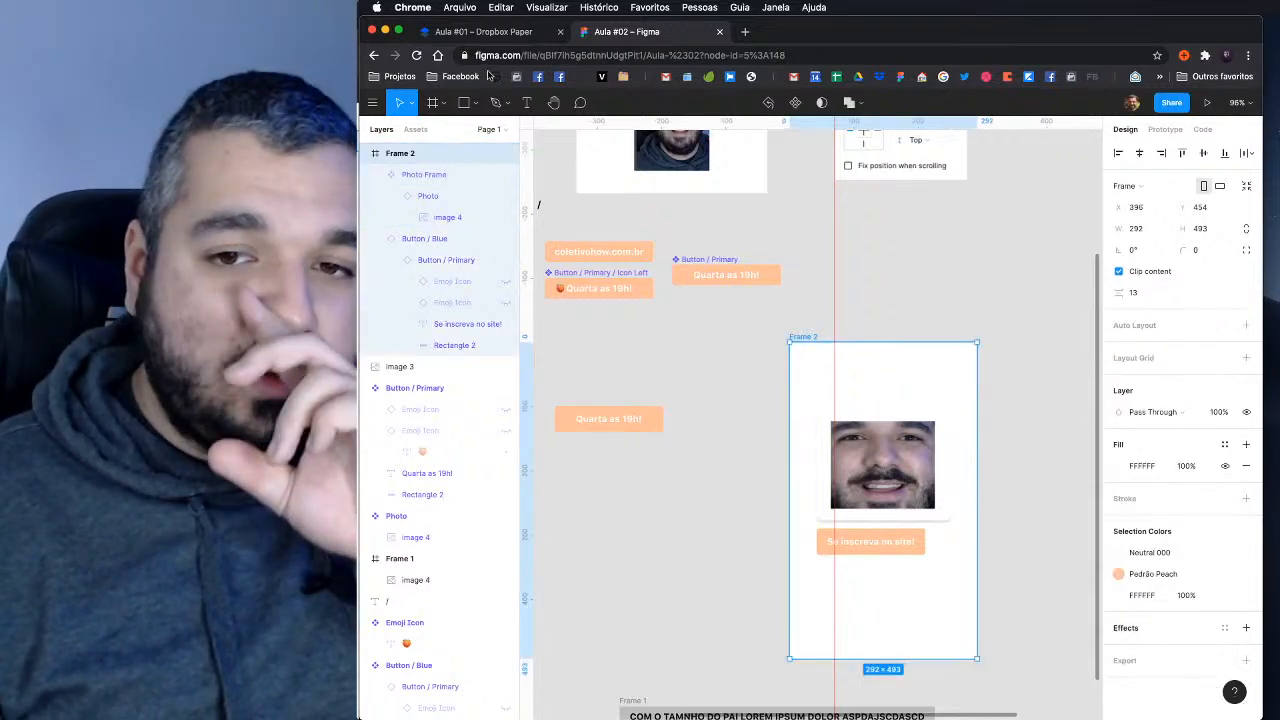
{"action": "left_click", "coordinate": [483, 31]}
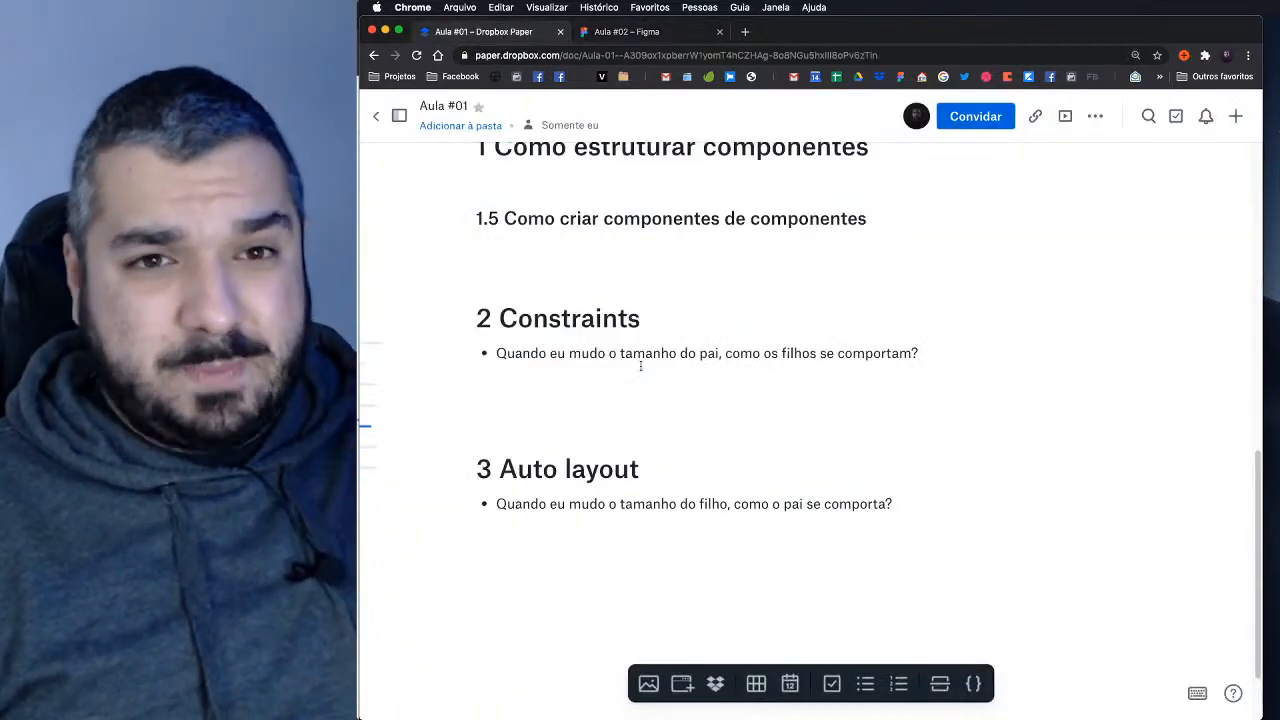
{"action": "left_click", "coordinate": [645, 372]}
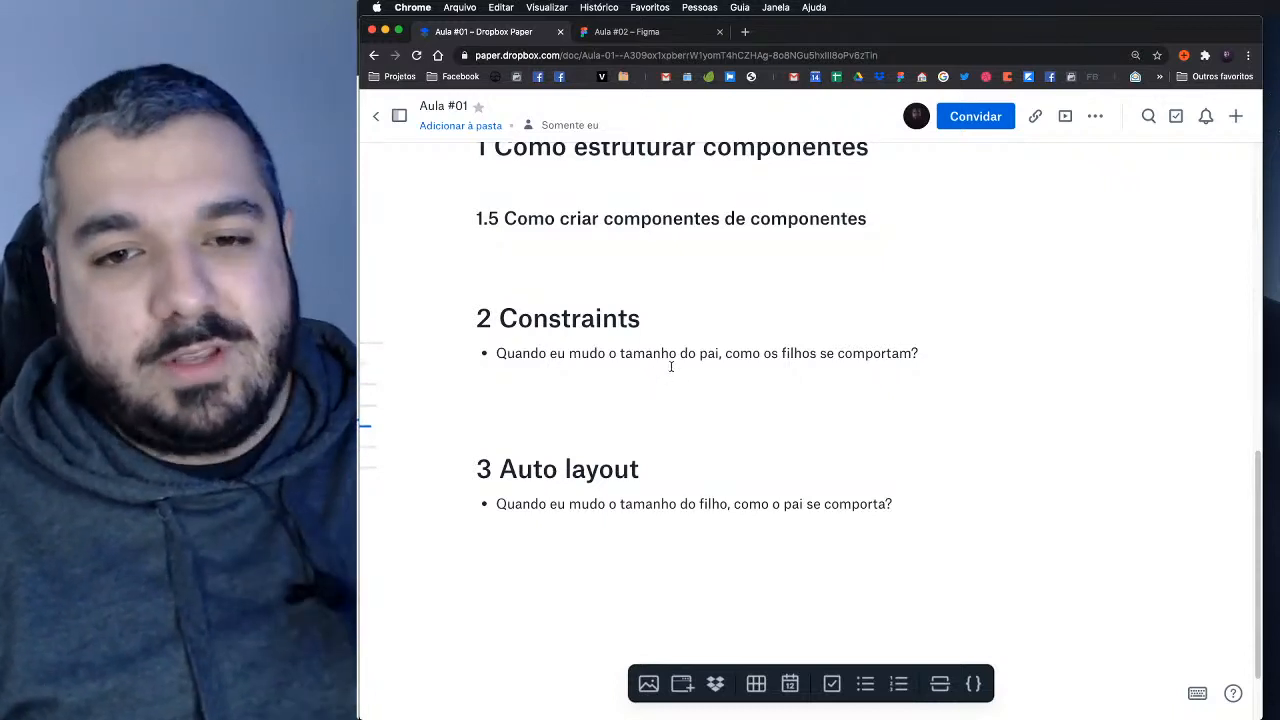
{"action": "left_click", "coordinate": [625, 33]}
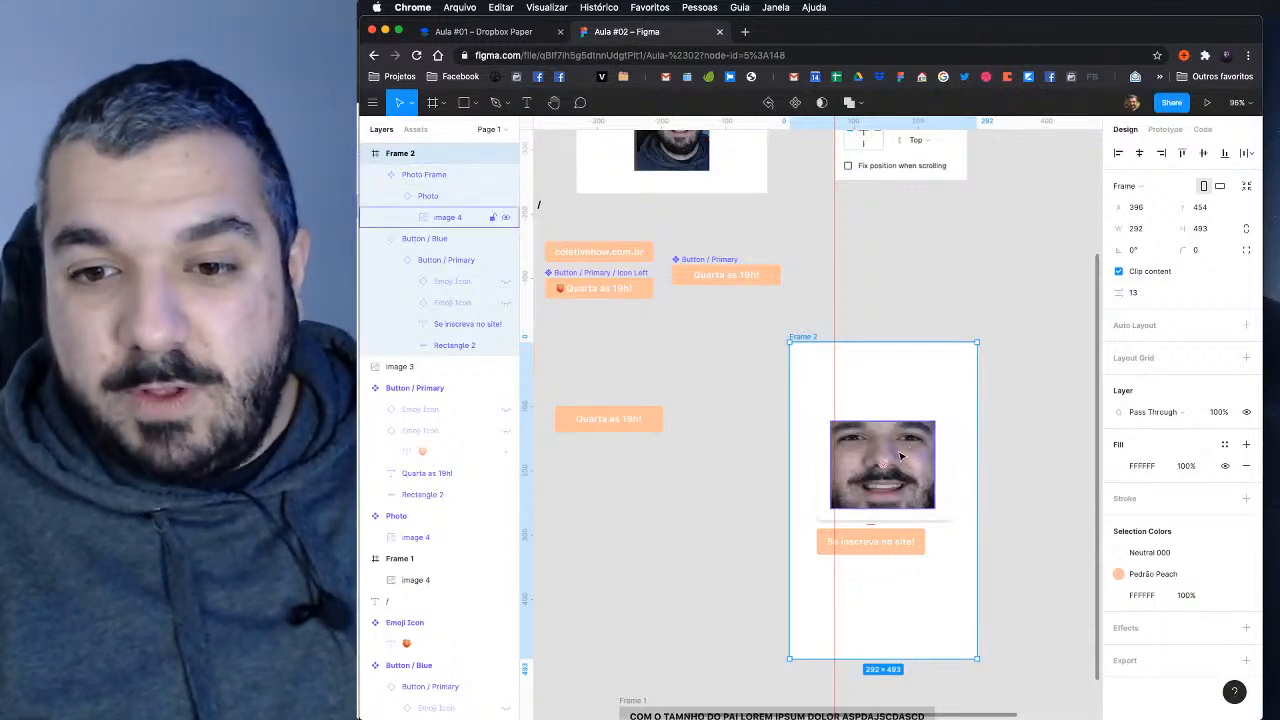
{"action": "left_click", "coordinate": [914, 455]}
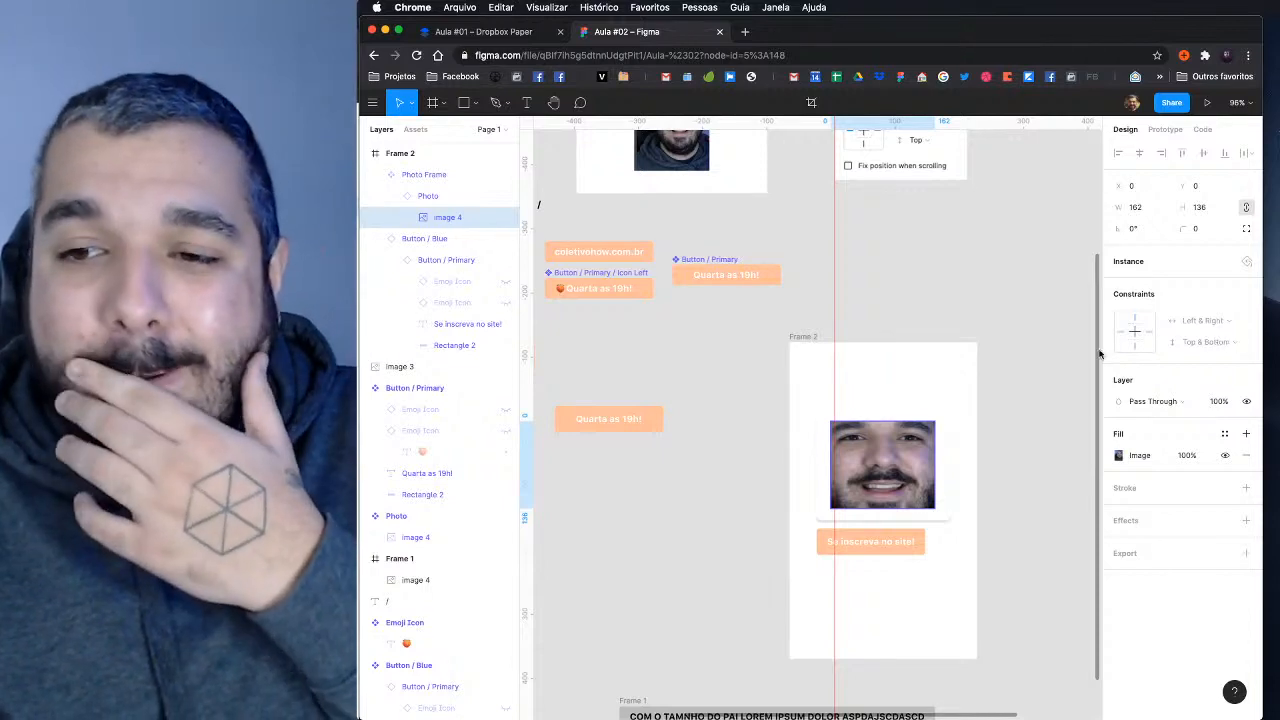
{"action": "left_click", "coordinate": [1006, 387]}
Step: Align the Photo Frame to the left edge of Frame 2 and shift it right to X 16
{"action": "scroll", "coordinate": [940, 483], "scroll_direction": "up", "scroll_amount": 5}
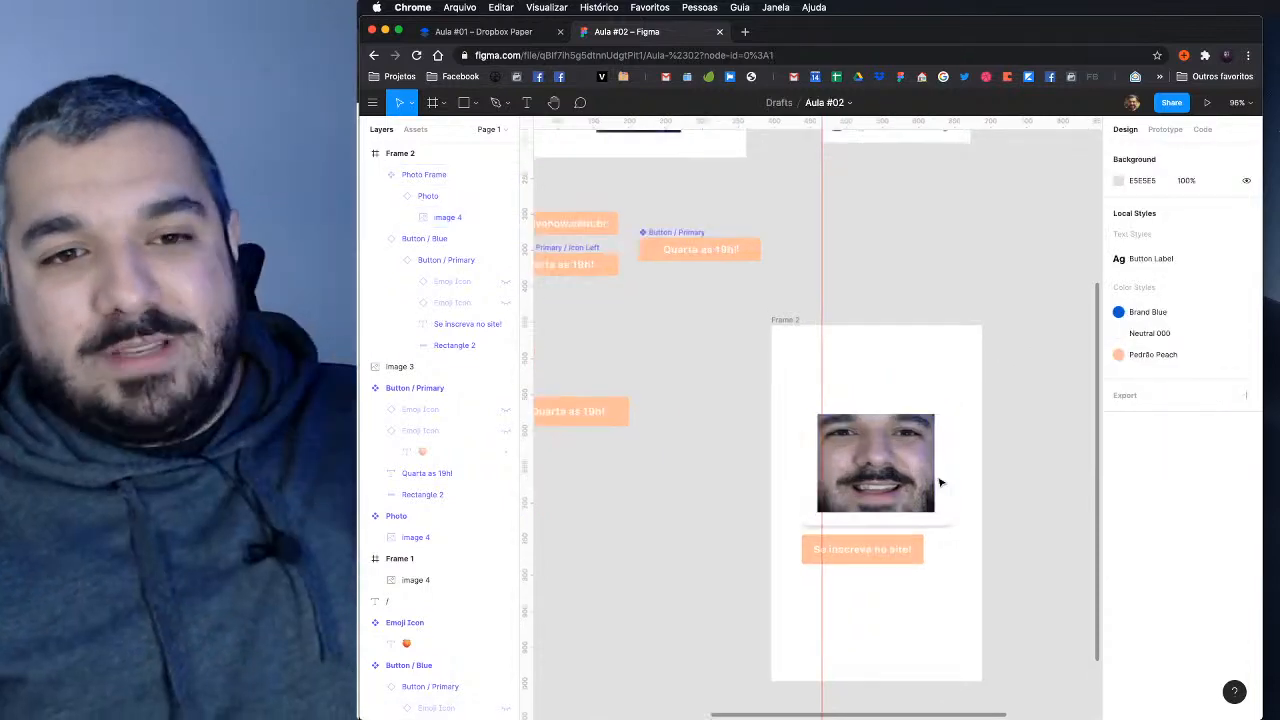
{"action": "left_click", "coordinate": [921, 470]}
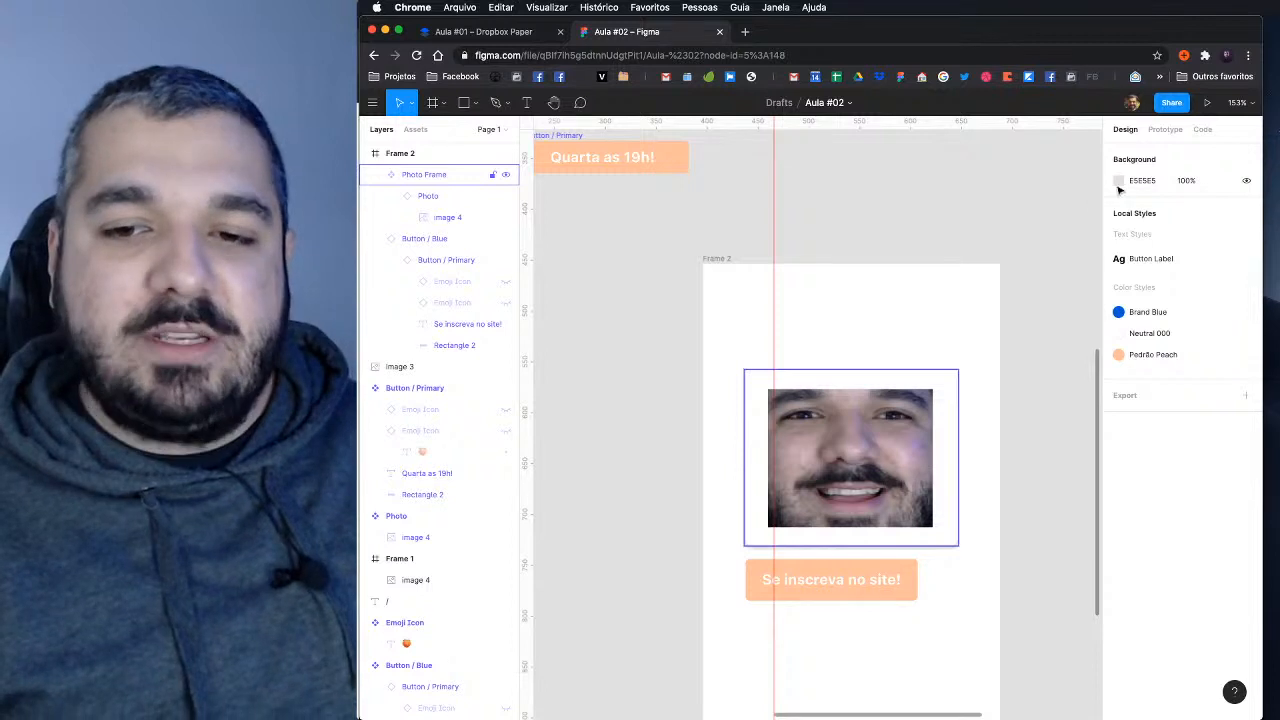
{"action": "left_click", "coordinate": [1119, 152]}
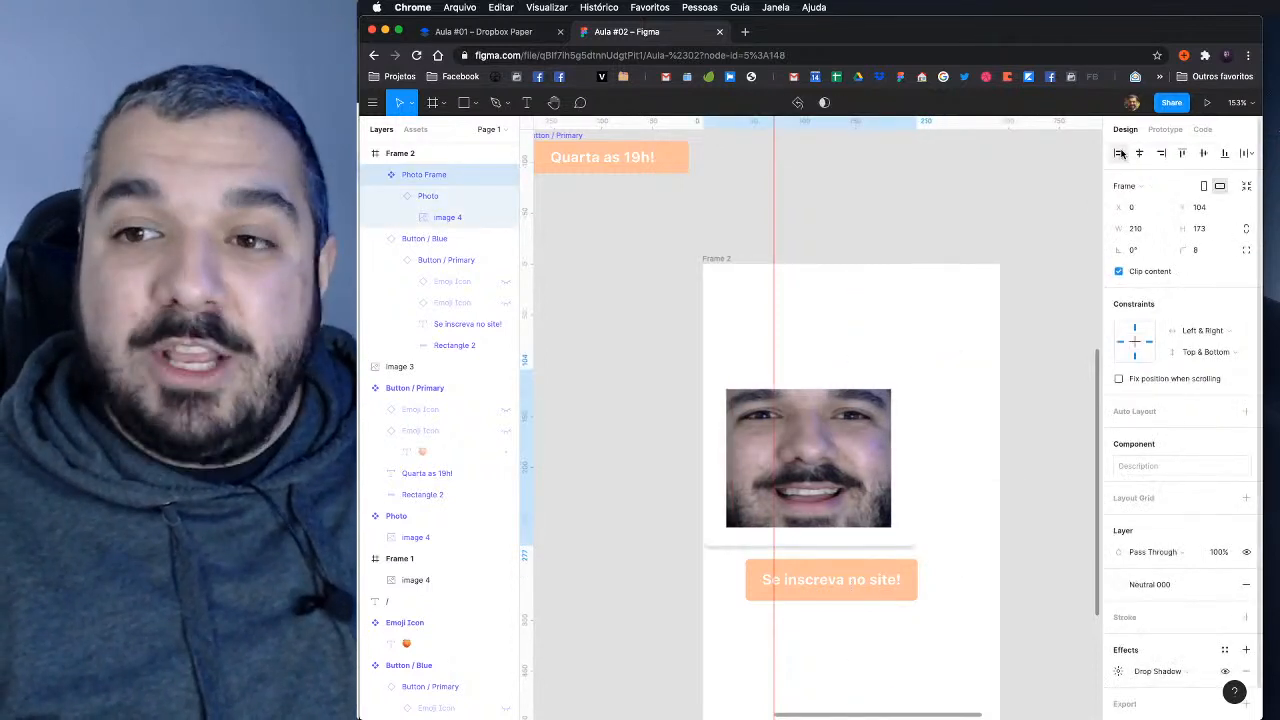
{"action": "key", "text": "shift+Right"}
{"action": "key", "text": "shift+Right"}
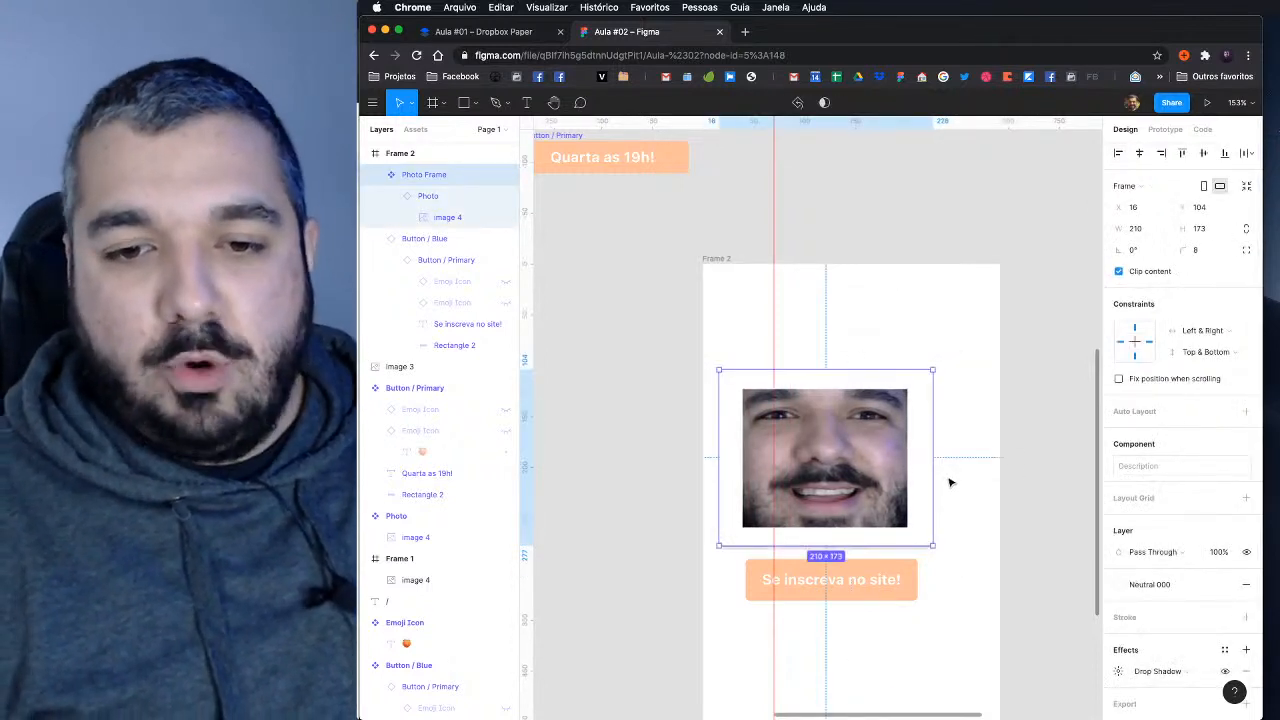
{"action": "scroll", "coordinate": [940, 477], "scroll_direction": "down", "scroll_amount": 3}
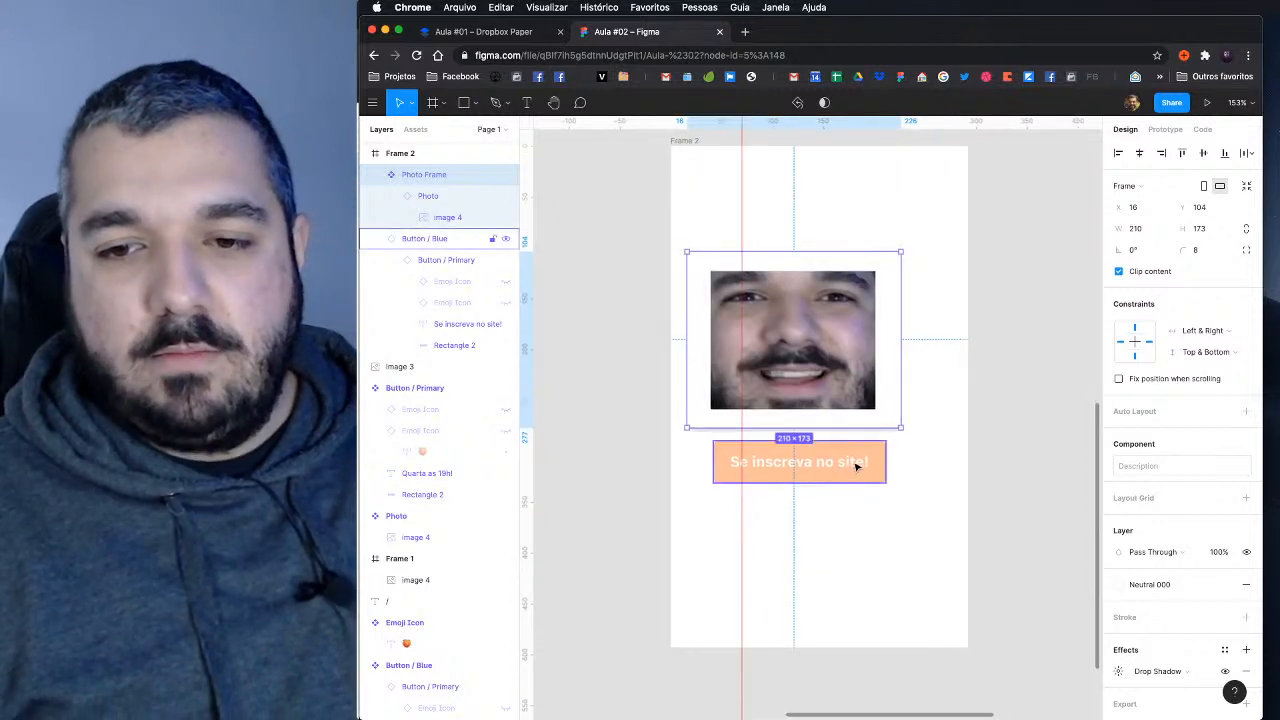
Step: Move the button lower in Frame 2 and enlarge the Photo Frame to about 265 × 218, centred horizontally
{"action": "left_click_drag", "start_coordinate": [845, 470], "coordinate": [852, 583]}
{"action": "left_click", "coordinate": [878, 415]}
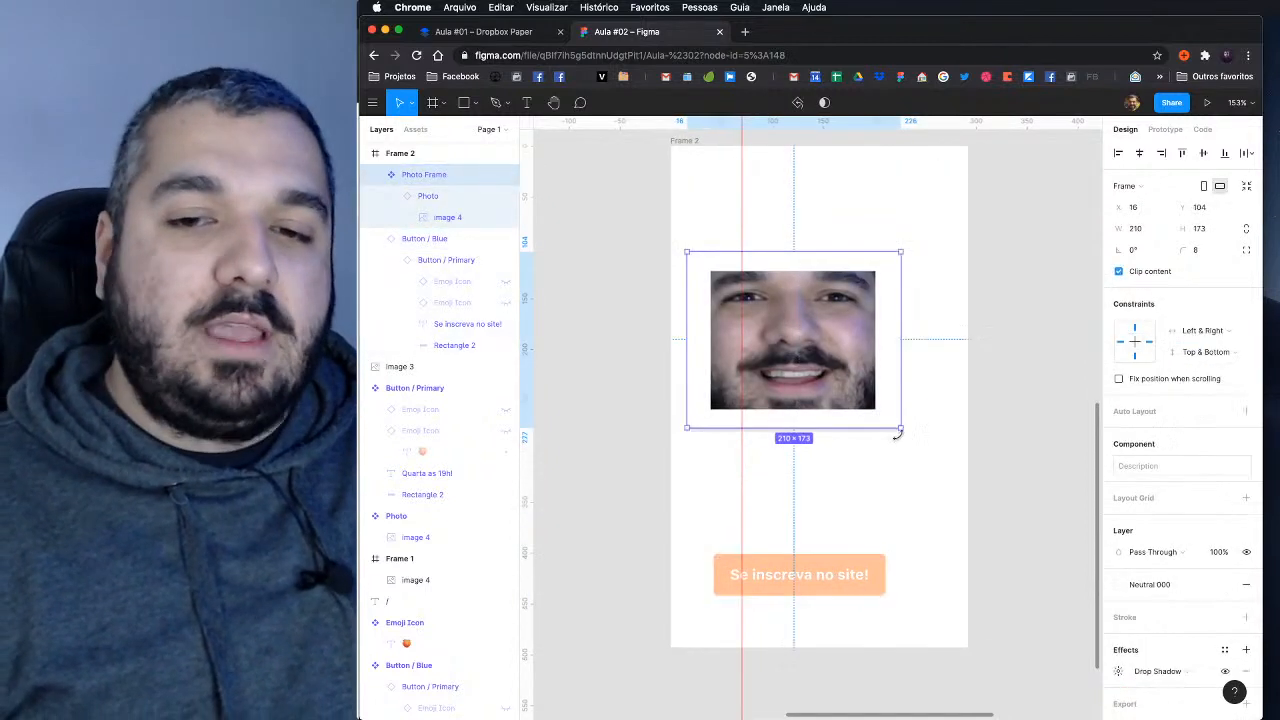
{"action": "left_click_drag", "start_coordinate": [901, 428], "coordinate": [954, 474]}
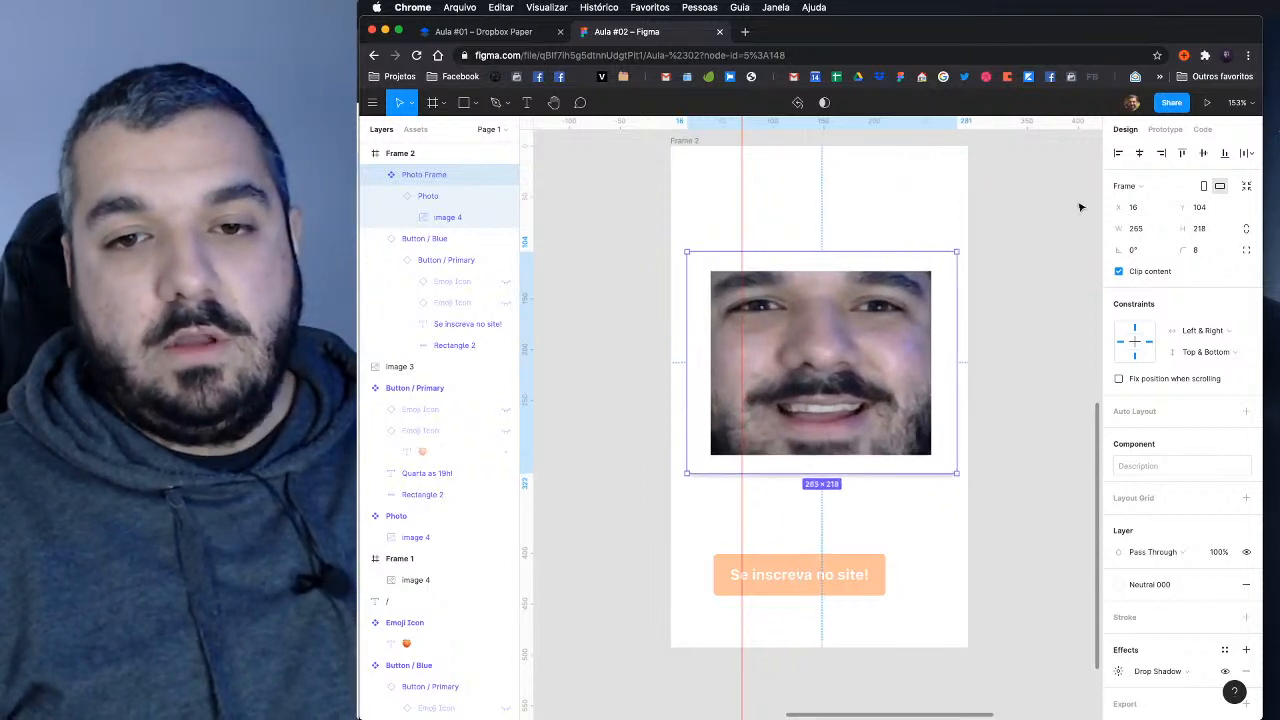
{"action": "left_click", "coordinate": [1135, 159]}
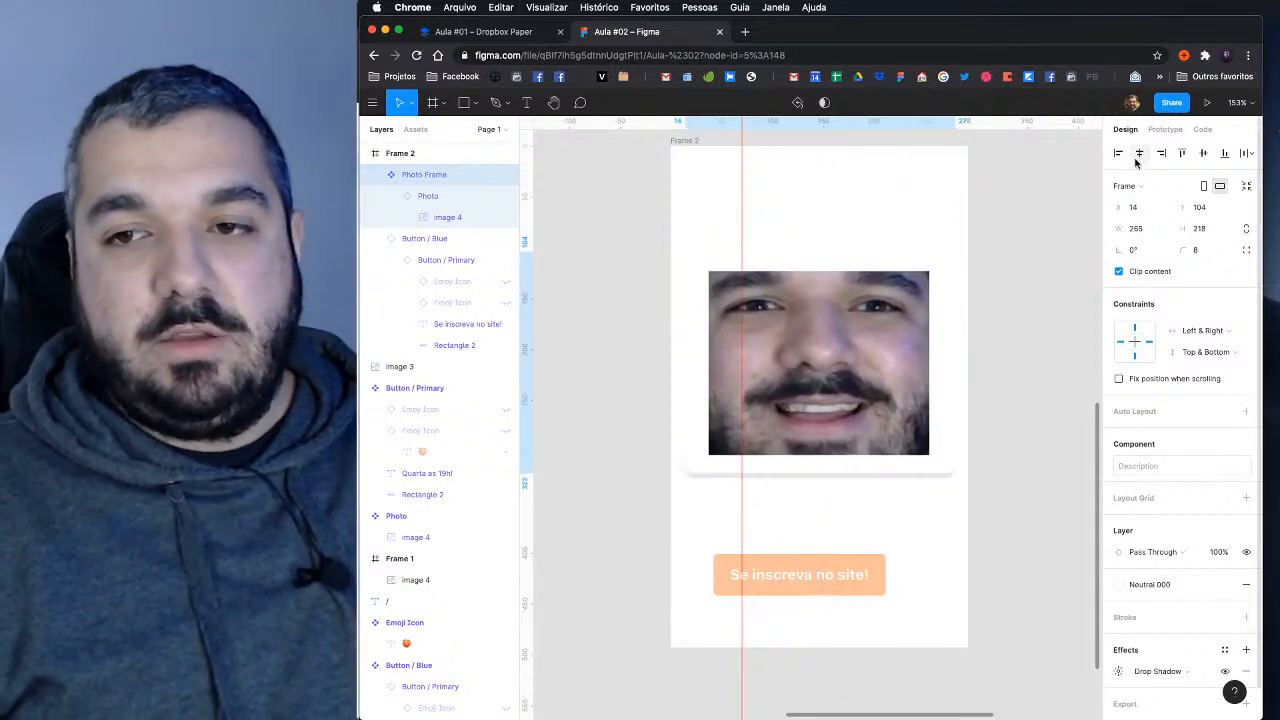
Step: Remove the vertical ruler guide that crosses Frame 2 from the canvas
{"action": "left_click", "coordinate": [1040, 305]}
{"action": "scroll", "coordinate": [1040, 303], "scroll_direction": "down", "scroll_amount": 5}
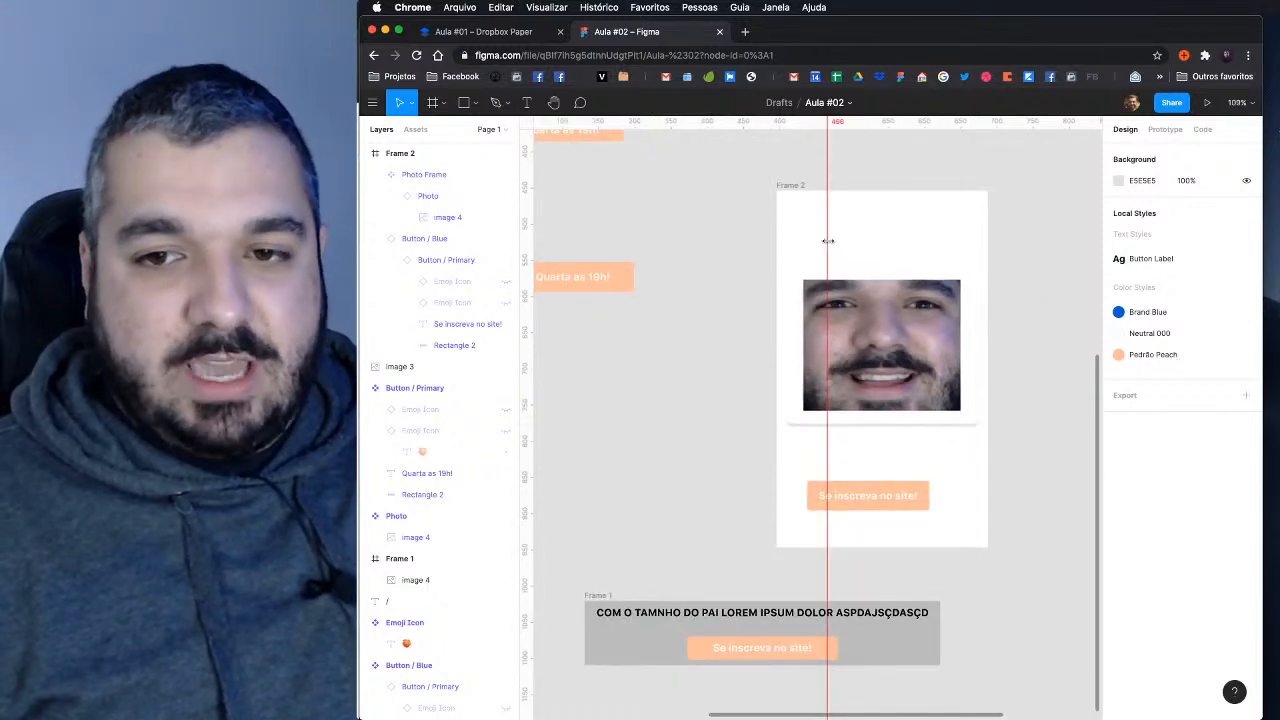
{"action": "left_click_drag", "start_coordinate": [828, 241], "coordinate": [434, 237]}
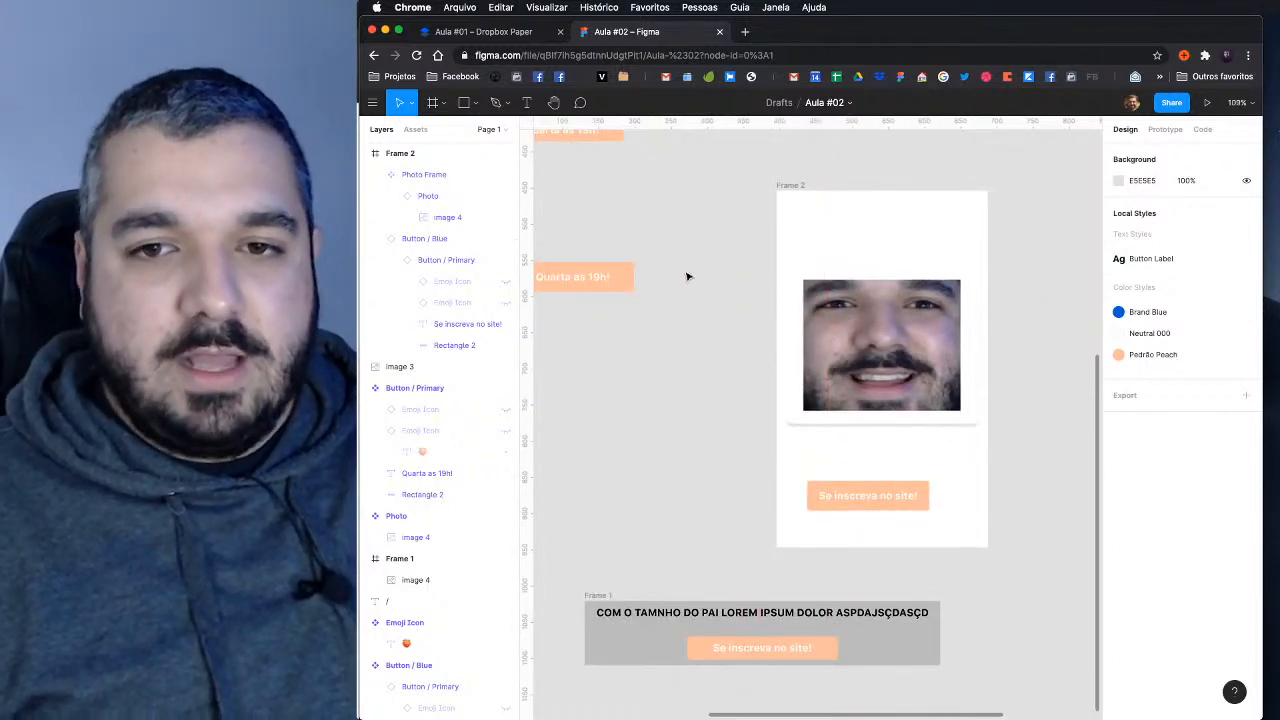
Step: Set the Photo Frame's vertical constraint to Top and place it at Y 24 in Frame 2
{"action": "left_click", "coordinate": [836, 316]}
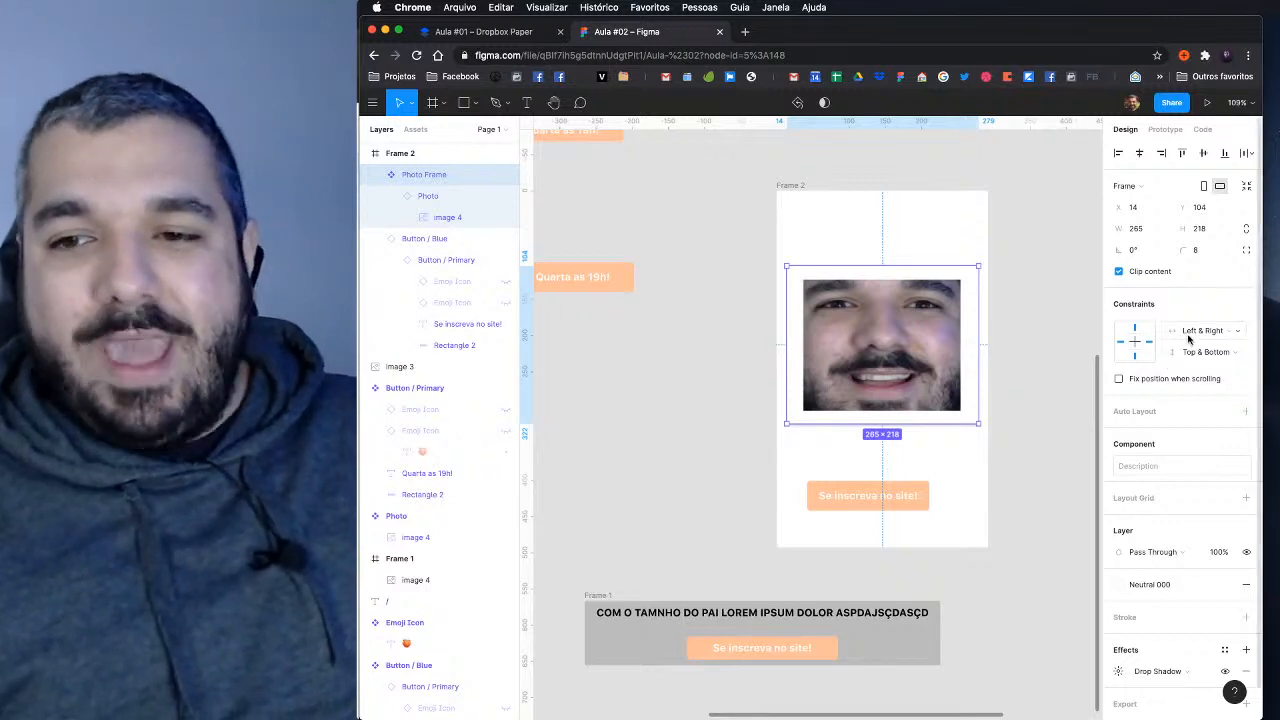
{"action": "left_click", "coordinate": [1135, 330]}
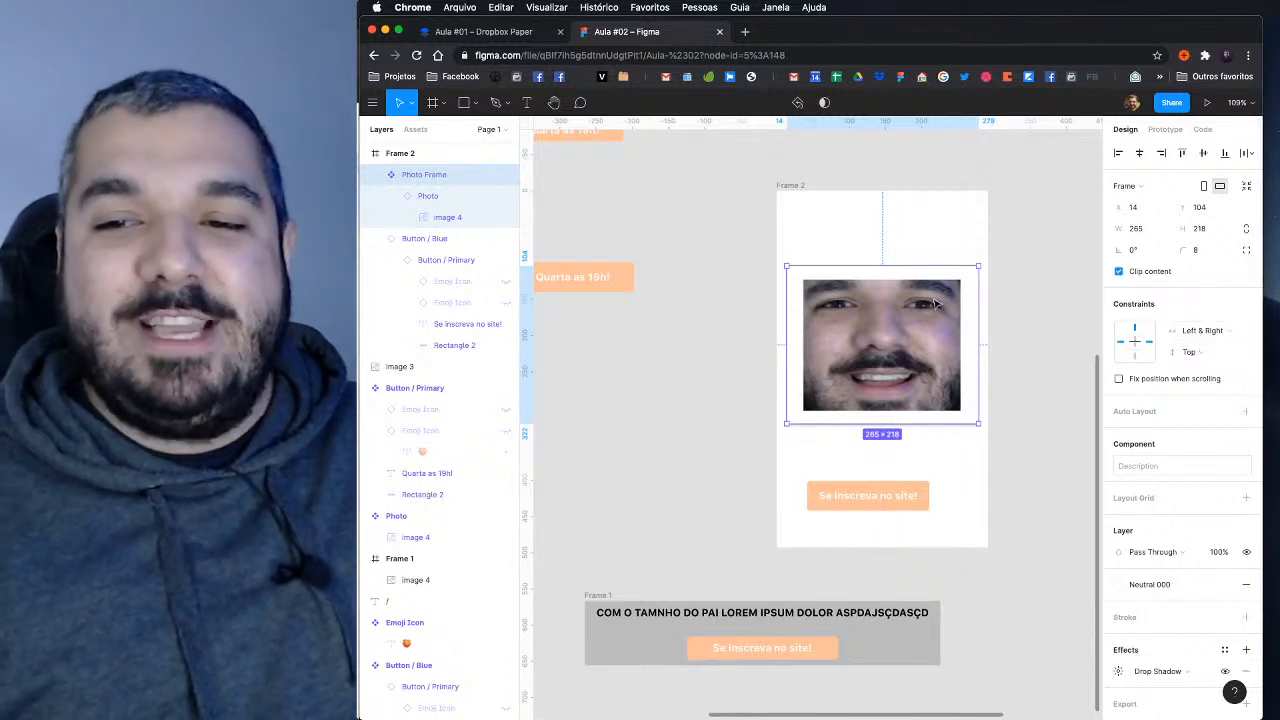
{"action": "left_click", "coordinate": [1180, 153]}
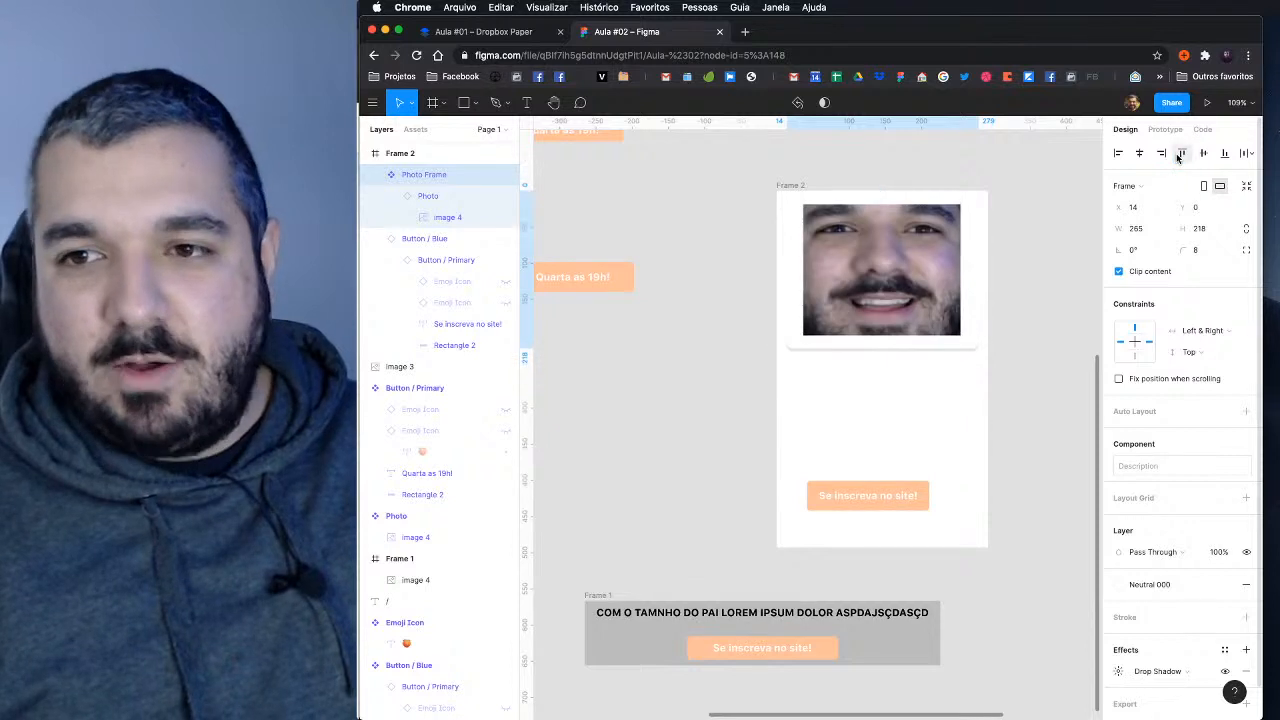
{"action": "key", "text": "shift+Down"}
{"action": "key", "text": "shift+Down"}
{"action": "key", "text": "shift+Down"}
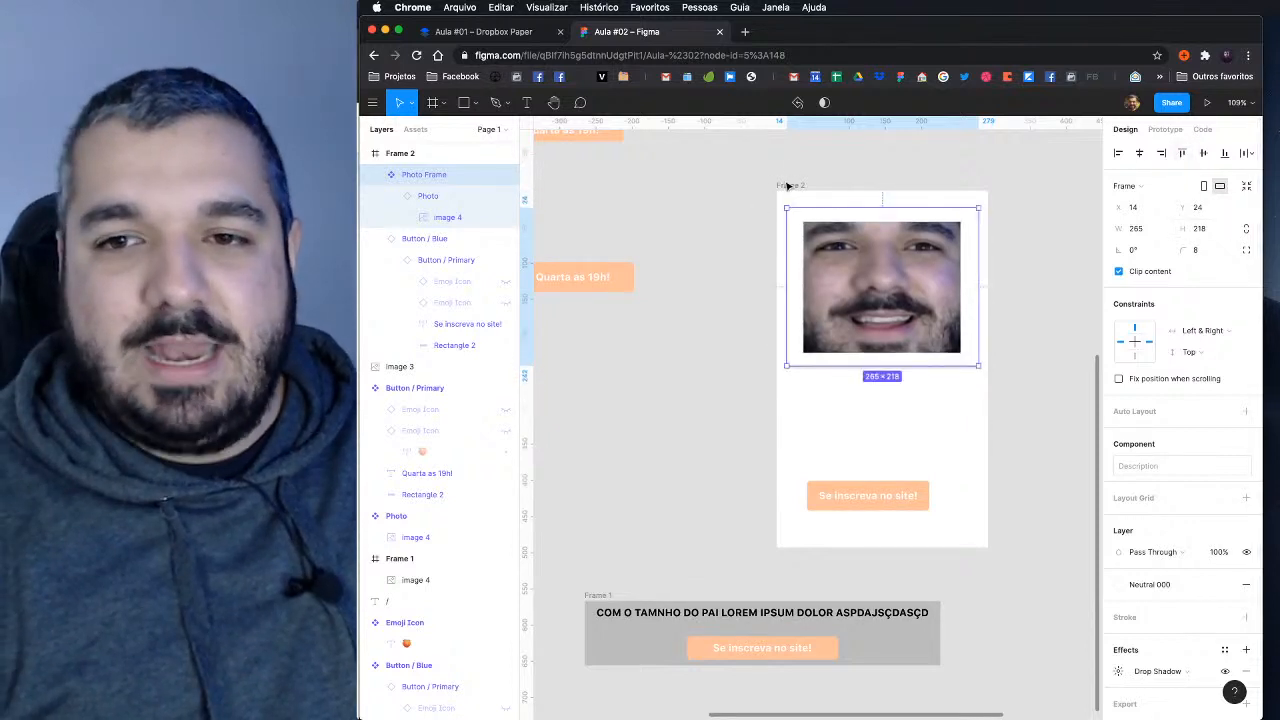
Step: Apply the Pedrão Peach color style as the fill of Frame 2
{"action": "left_click", "coordinate": [787, 182]}
{"action": "left_click", "coordinate": [787, 187]}
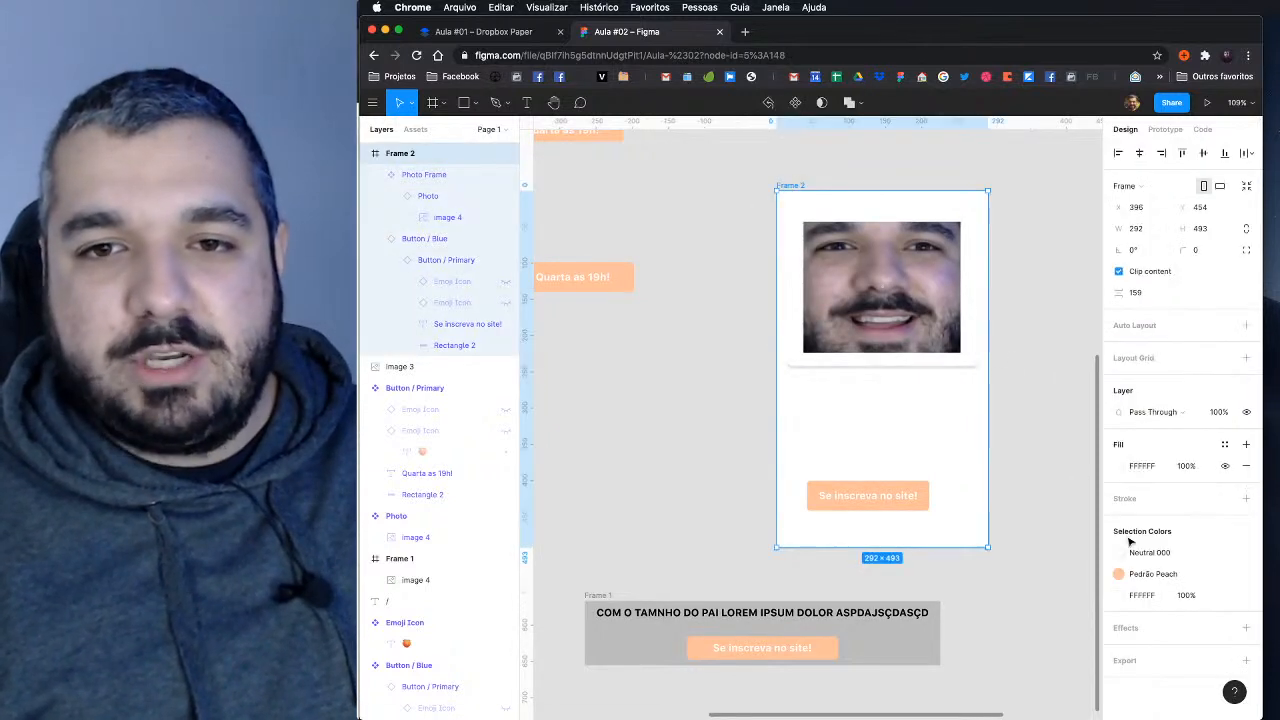
{"action": "left_click", "coordinate": [1224, 444]}
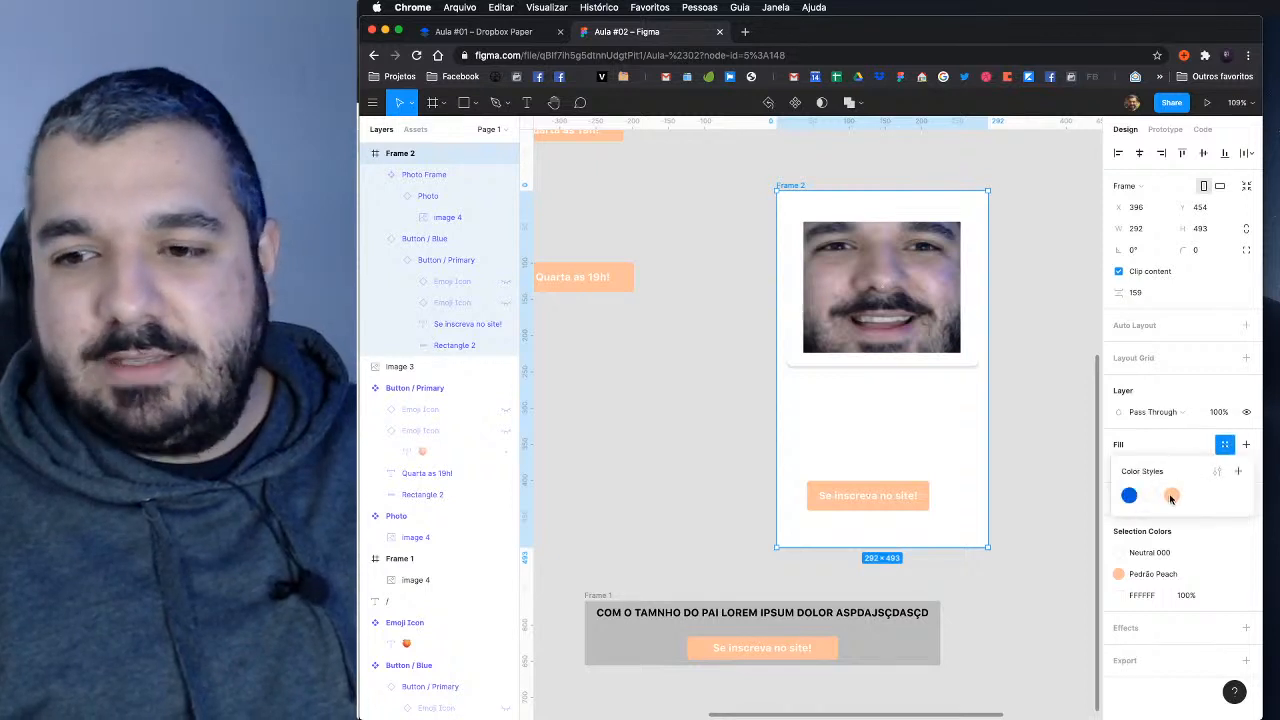
{"action": "left_click", "coordinate": [1172, 497]}
{"action": "left_click", "coordinate": [1066, 431]}
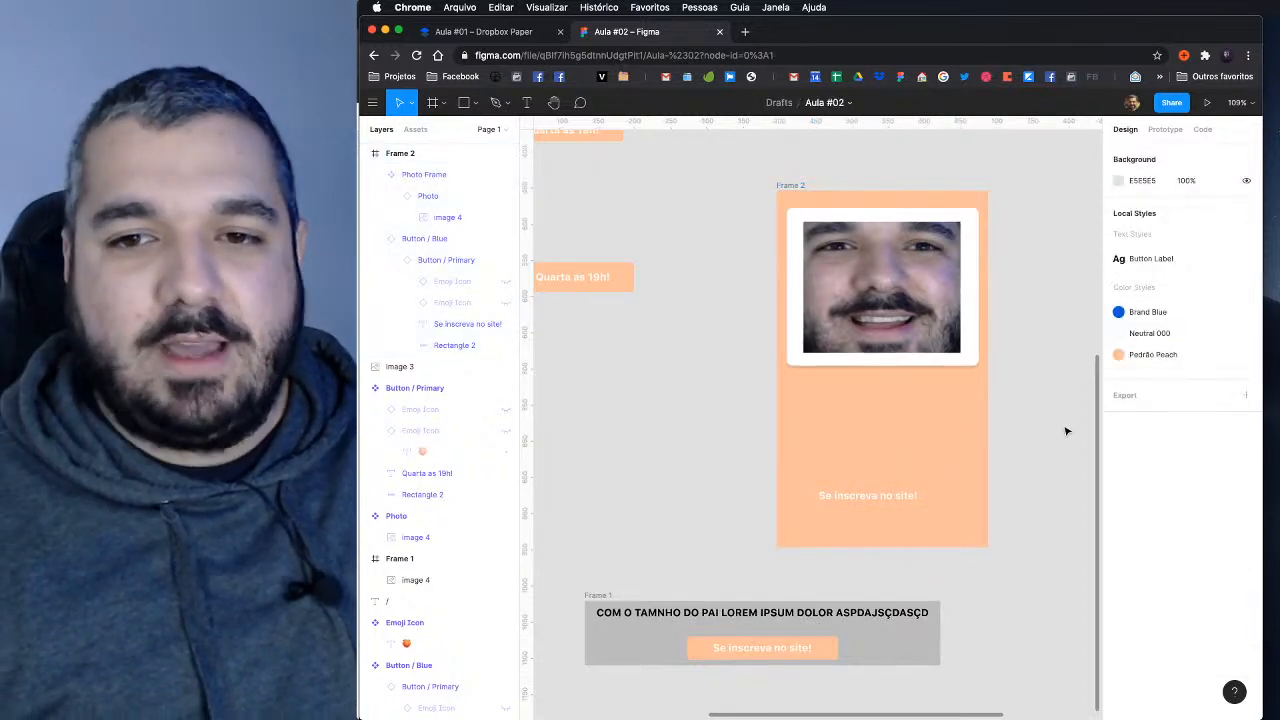
Step: Duplicate Frame 2 and place the copy below the Photo component at about X 746, Y 953
{"action": "left_click", "coordinate": [791, 186]}
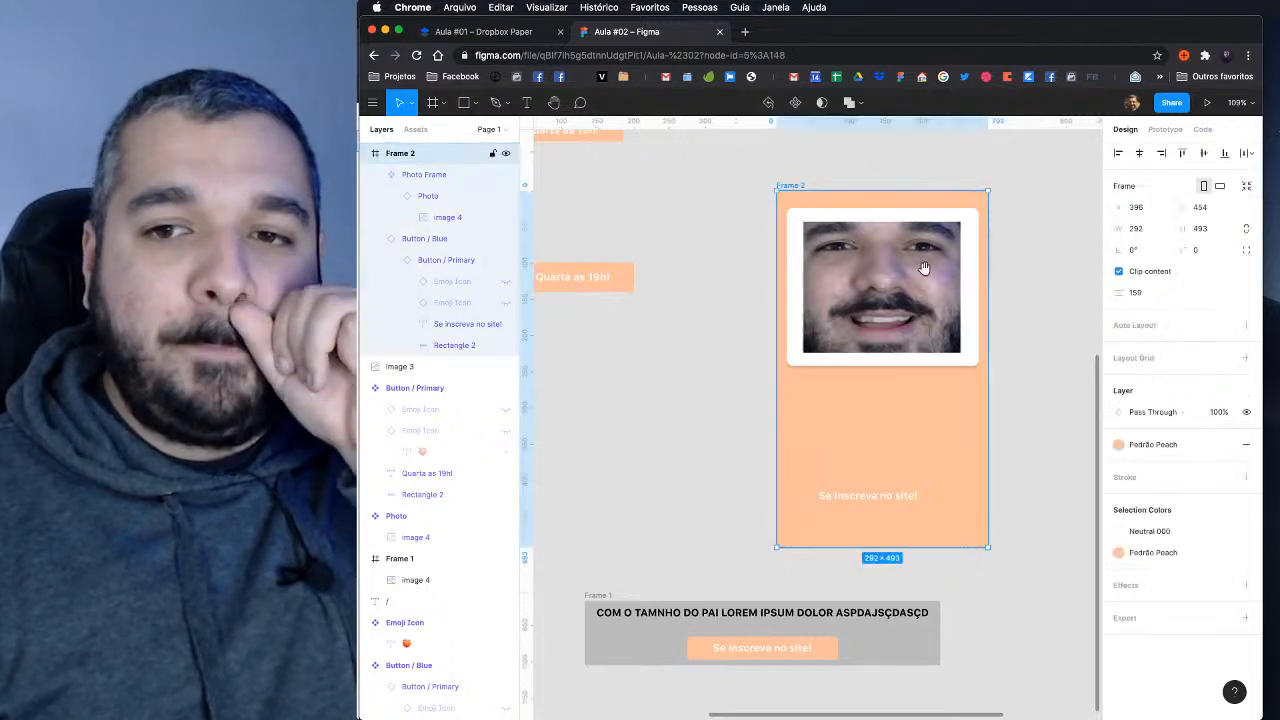
{"action": "left_click_drag", "start_coordinate": [987, 293], "coordinate": [777, 217]}
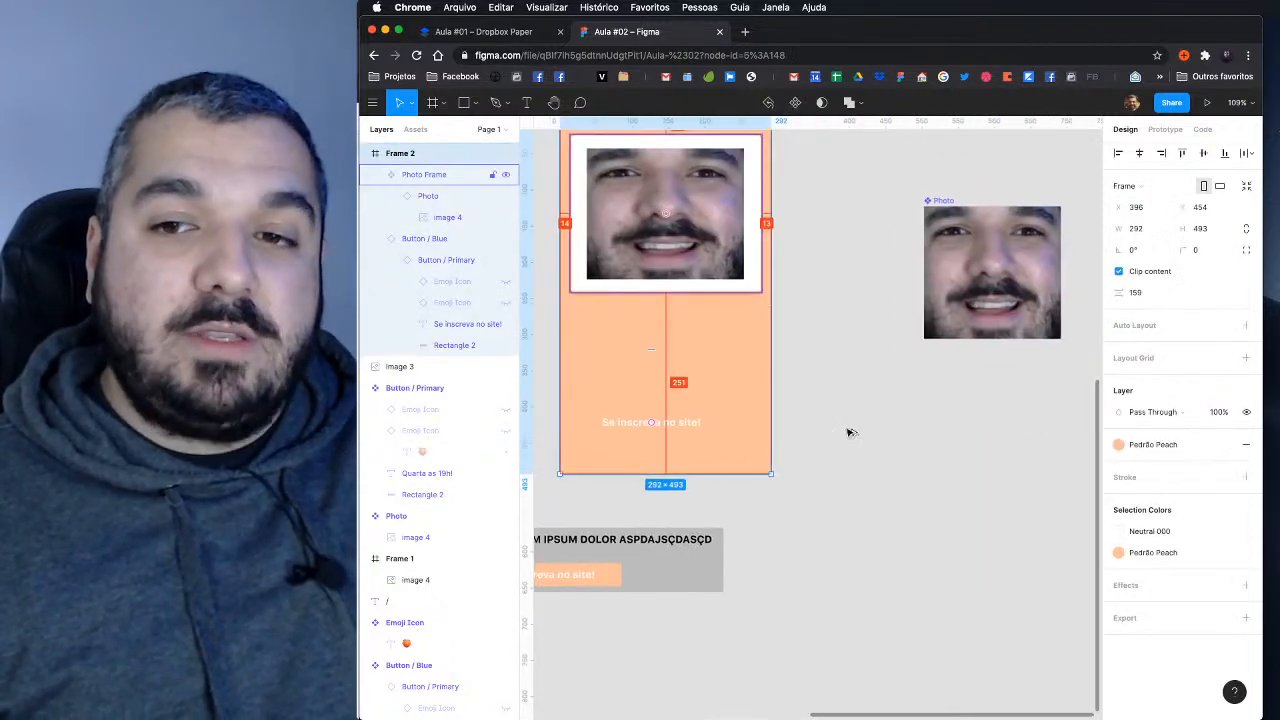
{"action": "left_click_drag", "start_coordinate": [966, 572], "coordinate": [966, 572]}
{"action": "scroll", "coordinate": [860, 420], "scroll_direction": "down", "scroll_amount": 5}
{"action": "scroll", "coordinate": [860, 420], "scroll_direction": "right", "scroll_amount": 3}
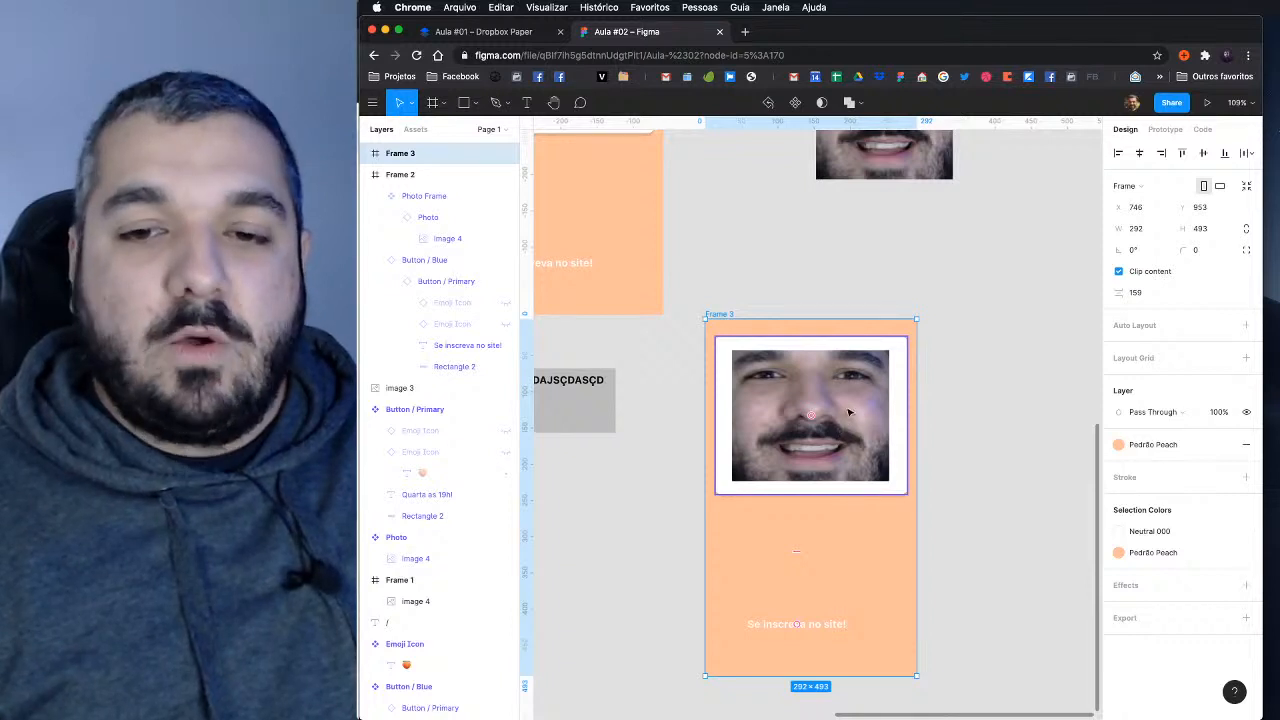
{"action": "scroll", "coordinate": [849, 412], "scroll_direction": "up", "scroll_amount": 1}
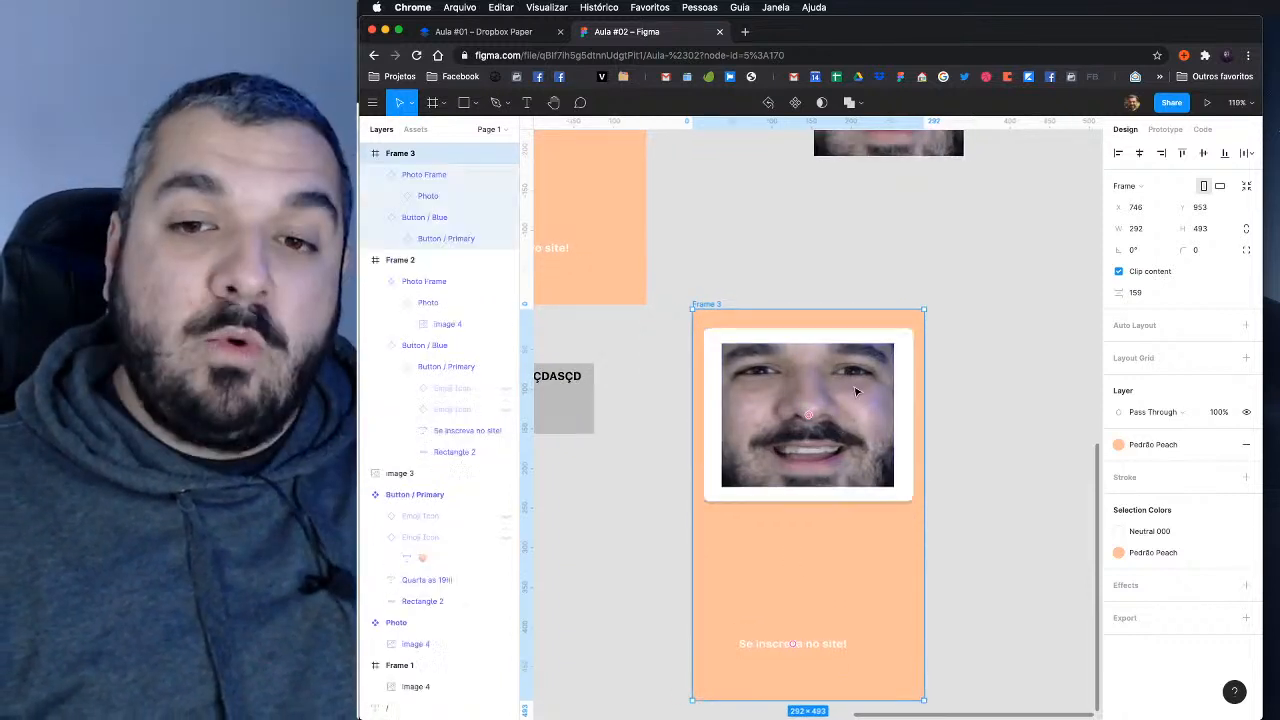
Step: Test how the Photo Frame instance responds to widening Frame 3 and enlarging it from its corner, undoing each resize
{"action": "left_click", "coordinate": [856, 391]}
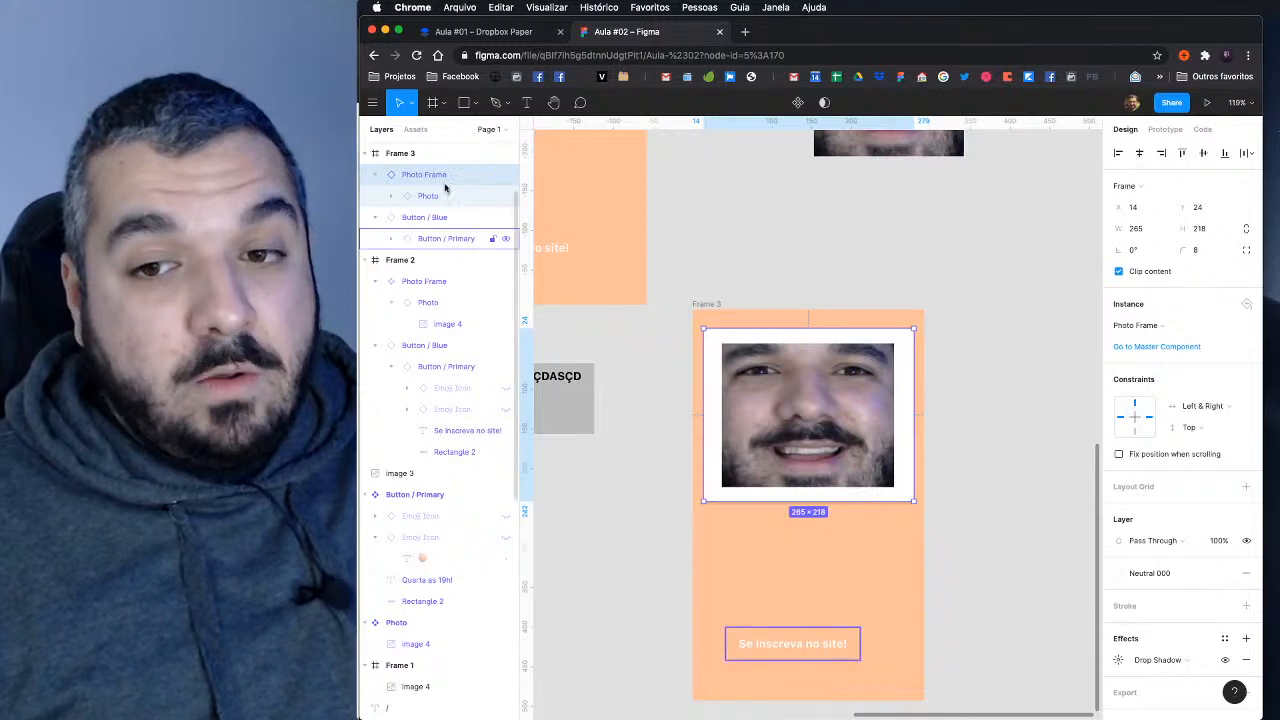
{"action": "left_click", "coordinate": [924, 445]}
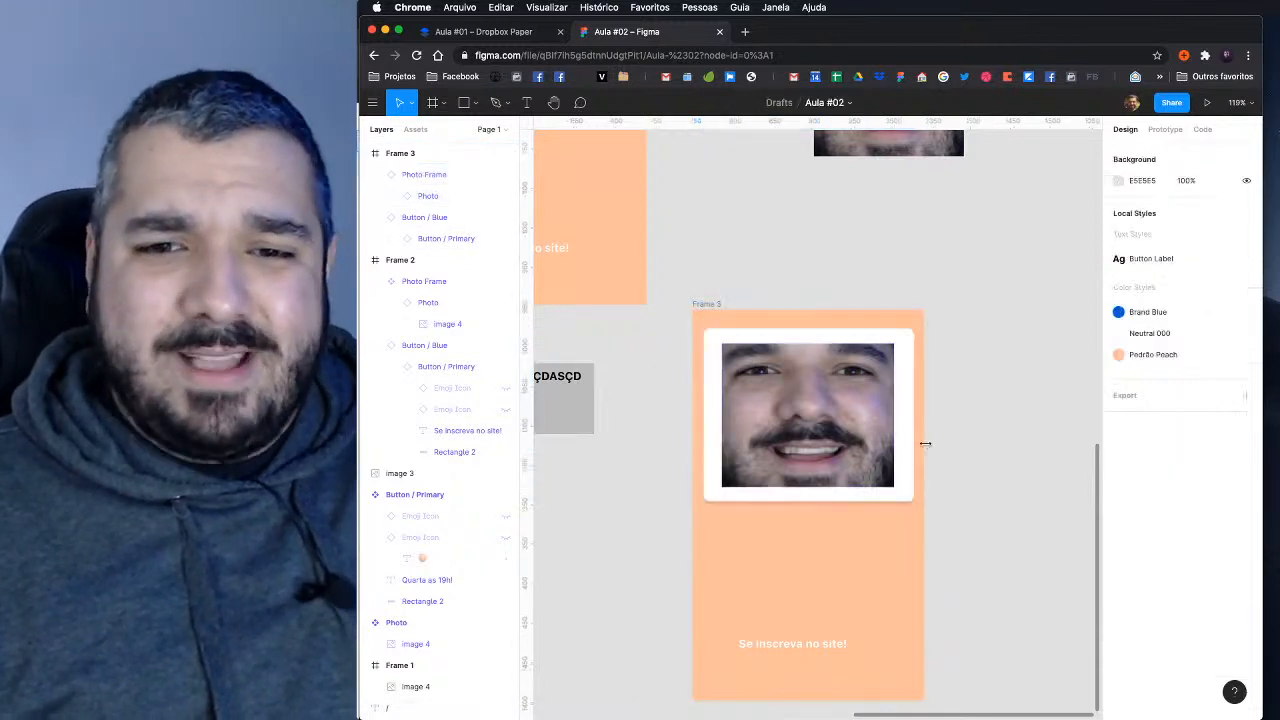
{"action": "left_click_drag", "start_coordinate": [924, 445], "coordinate": [1026, 437]}
{"action": "key", "text": "super+z"}
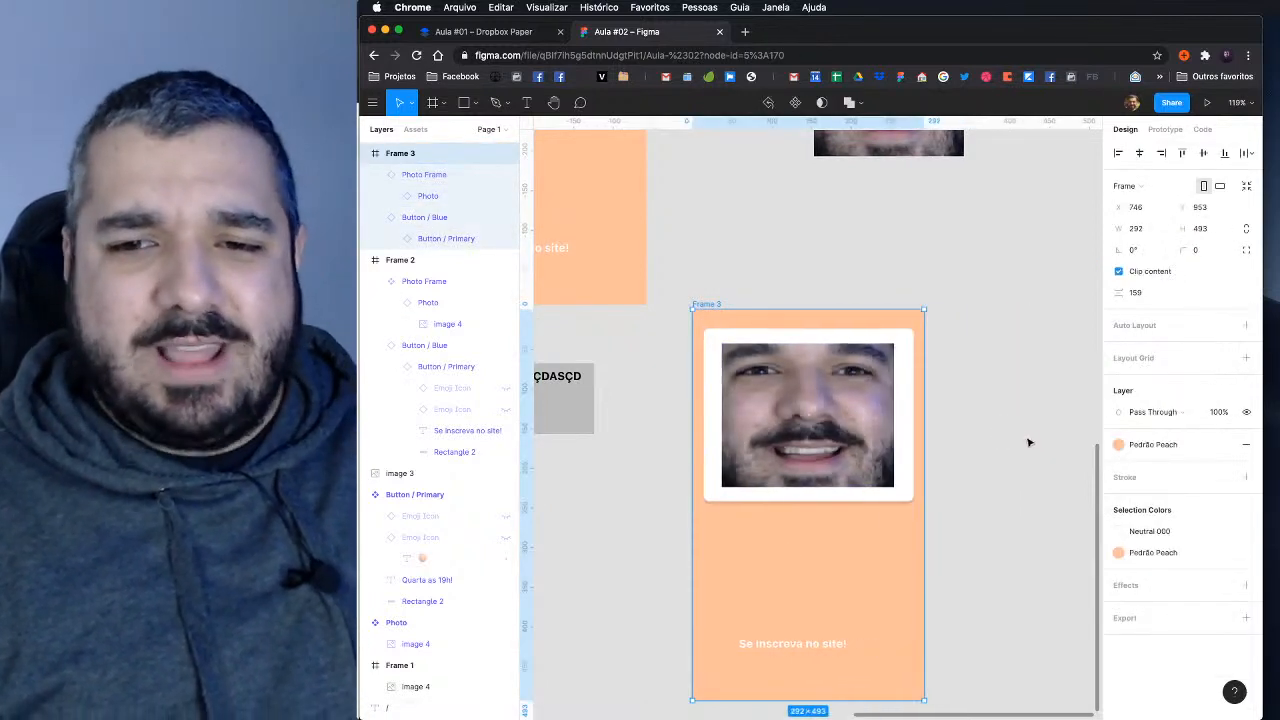
{"action": "key", "text": "Escape"}
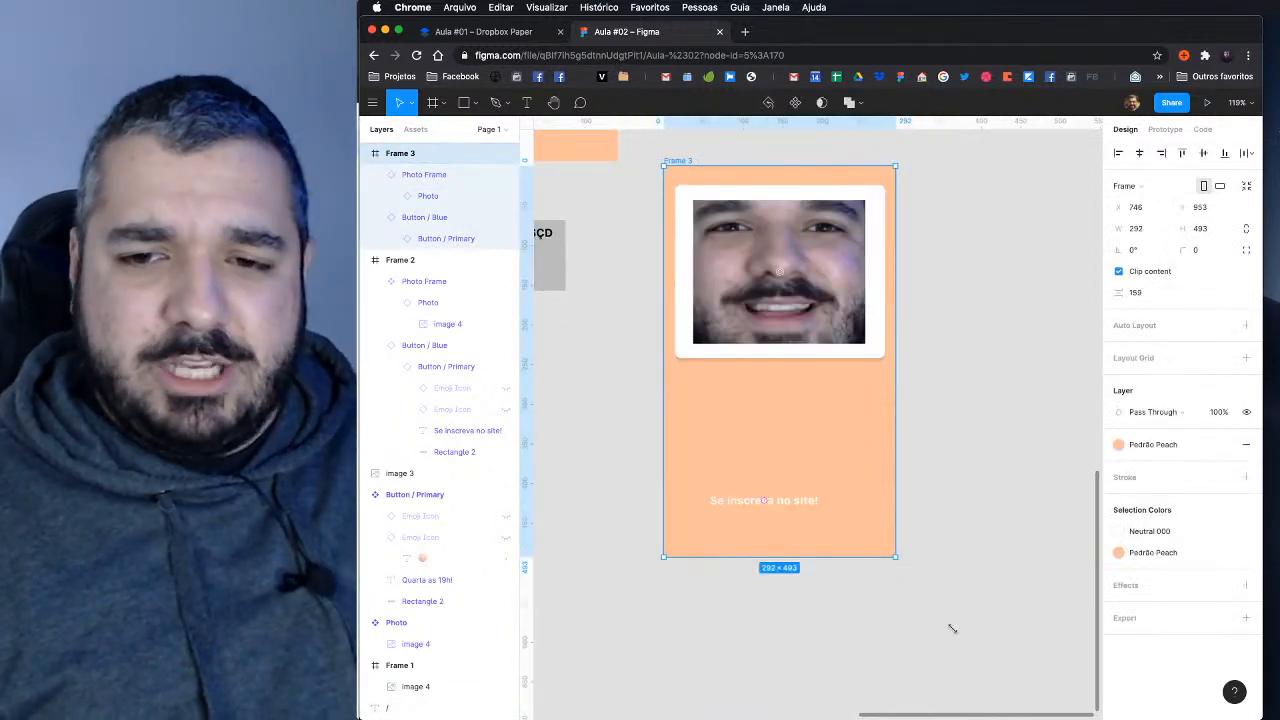
{"action": "left_click_drag", "start_coordinate": [952, 629], "coordinate": [984, 659]}
{"action": "key", "text": "super+z"}
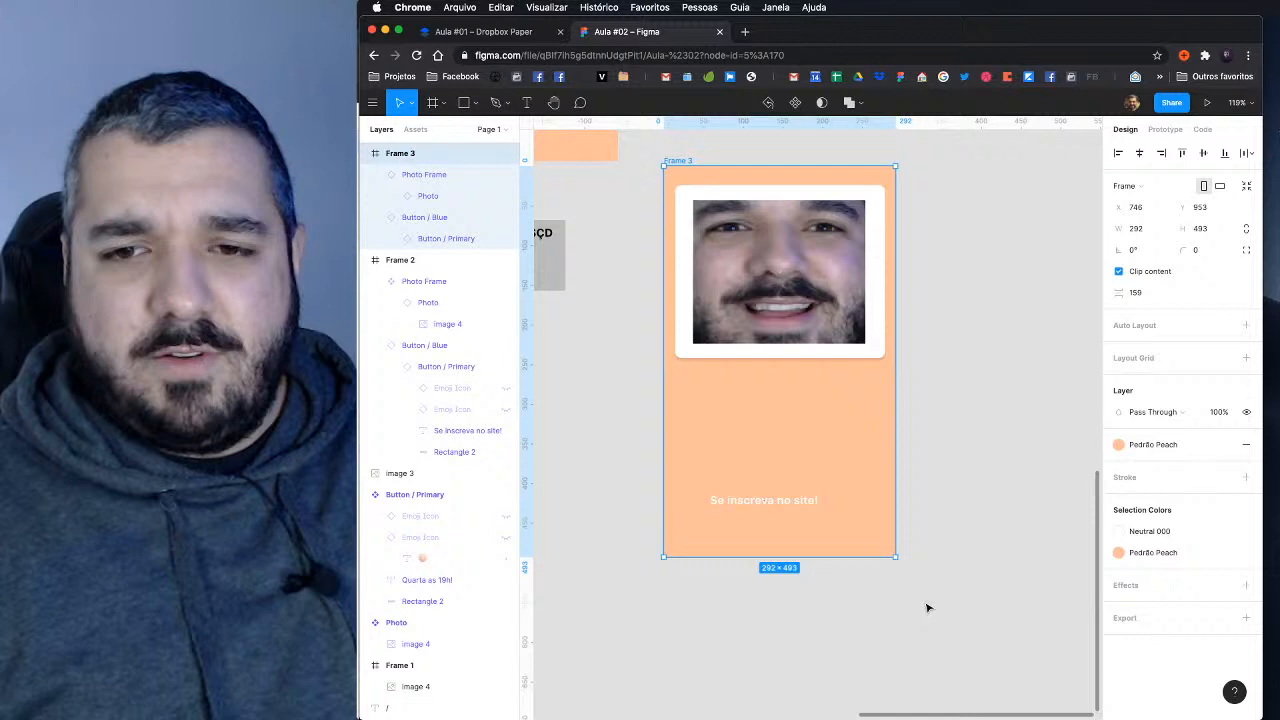
Step: Check the constraints of Frame 3's Photo Frame instance and test them by enlarging and widening the frame, undoing each resize
{"action": "left_click", "coordinate": [805, 321]}
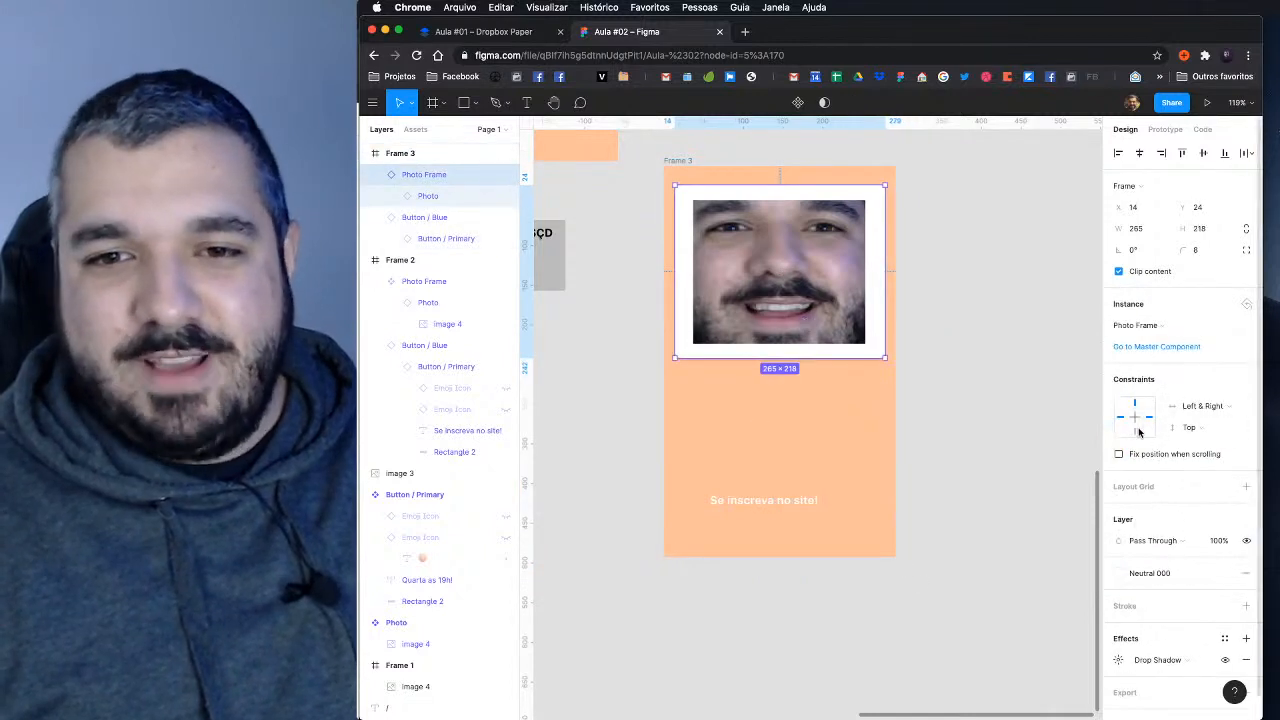
{"action": "left_click", "coordinate": [684, 178]}
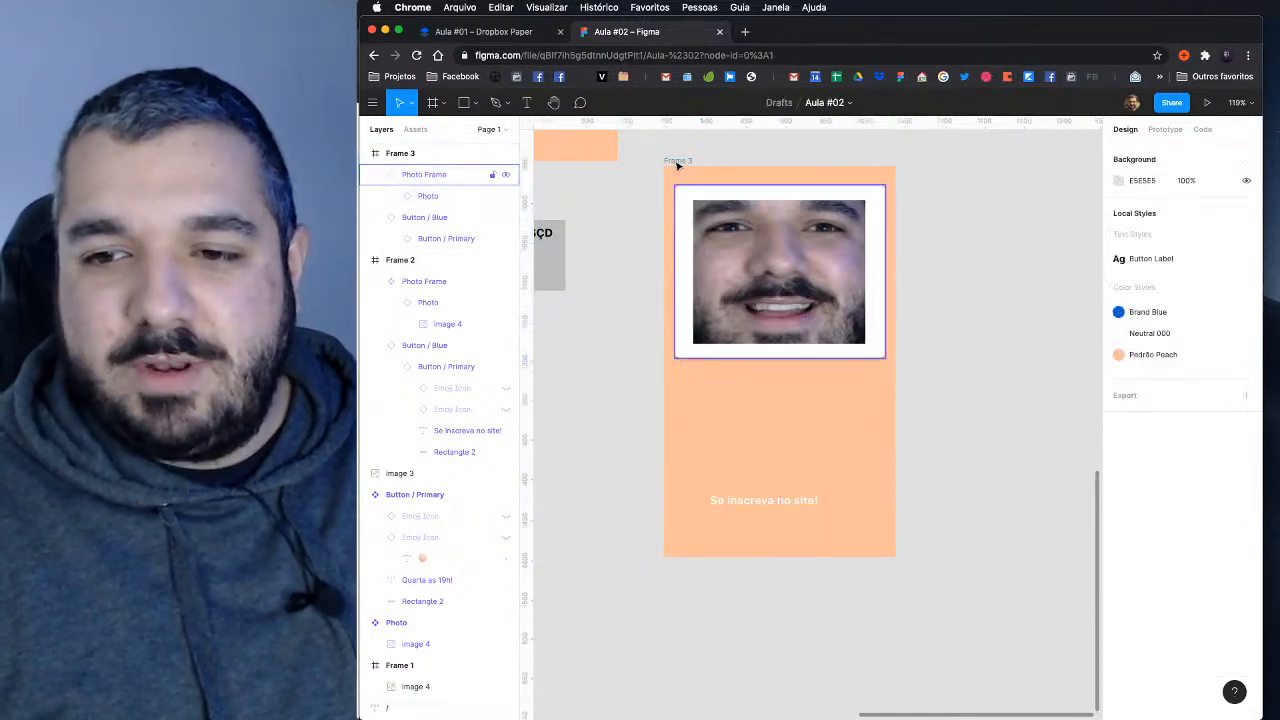
{"action": "left_click", "coordinate": [677, 161]}
{"action": "left_click_drag", "start_coordinate": [896, 557], "coordinate": [996, 657]}
{"action": "key", "text": "super+z"}
{"action": "left_click_drag", "start_coordinate": [1032, 472], "coordinate": [1032, 519]}
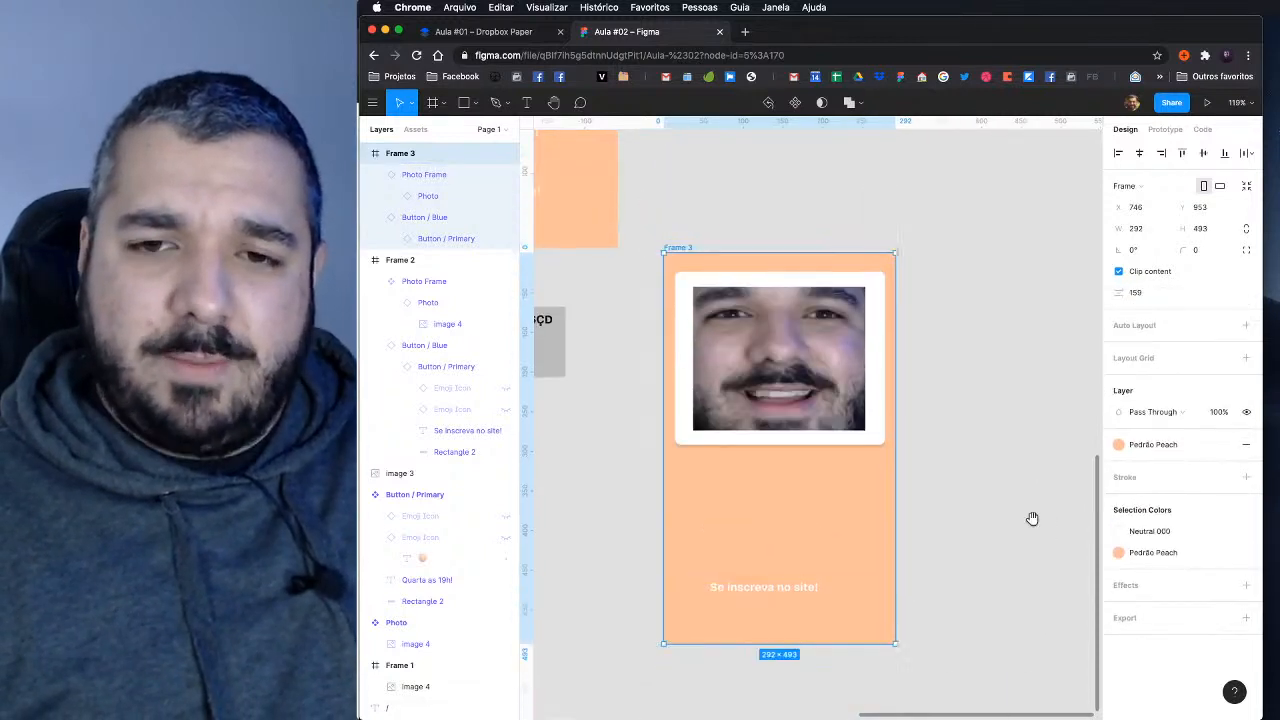
{"action": "left_click_drag", "start_coordinate": [895, 374], "coordinate": [1013, 378]}
{"action": "key", "text": "super+z"}
Step: Go to the Photo Frame master component and set its nested Photo's constraints to Center horizontally and Top vertically
{"action": "left_click", "coordinate": [428, 195]}
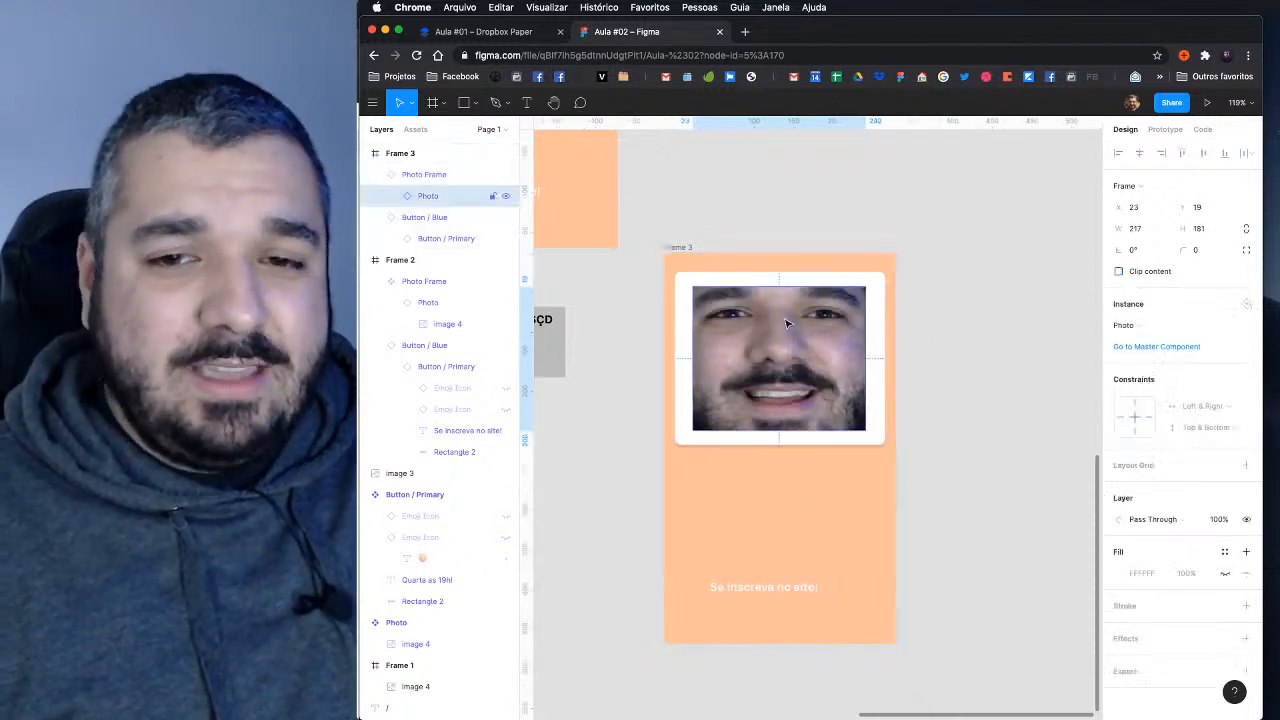
{"action": "left_click", "coordinate": [433, 177]}
{"action": "right_click", "coordinate": [434, 179]}
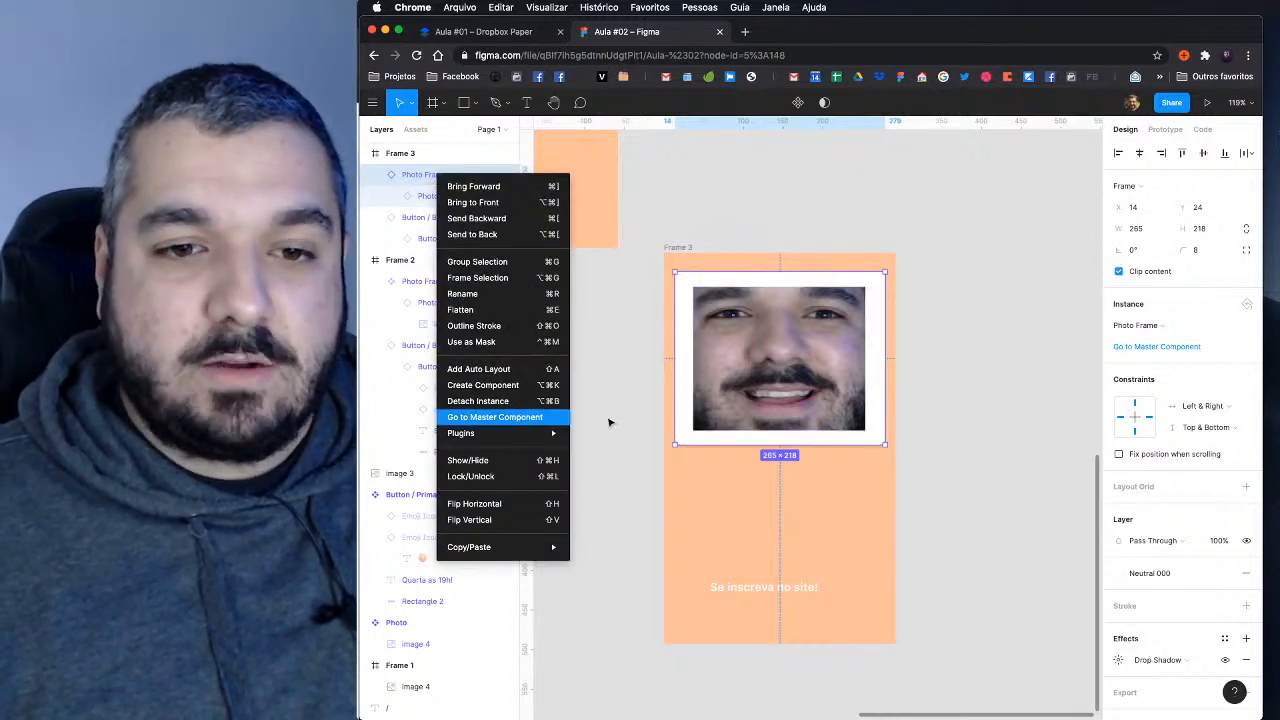
{"action": "left_click", "coordinate": [500, 417]}
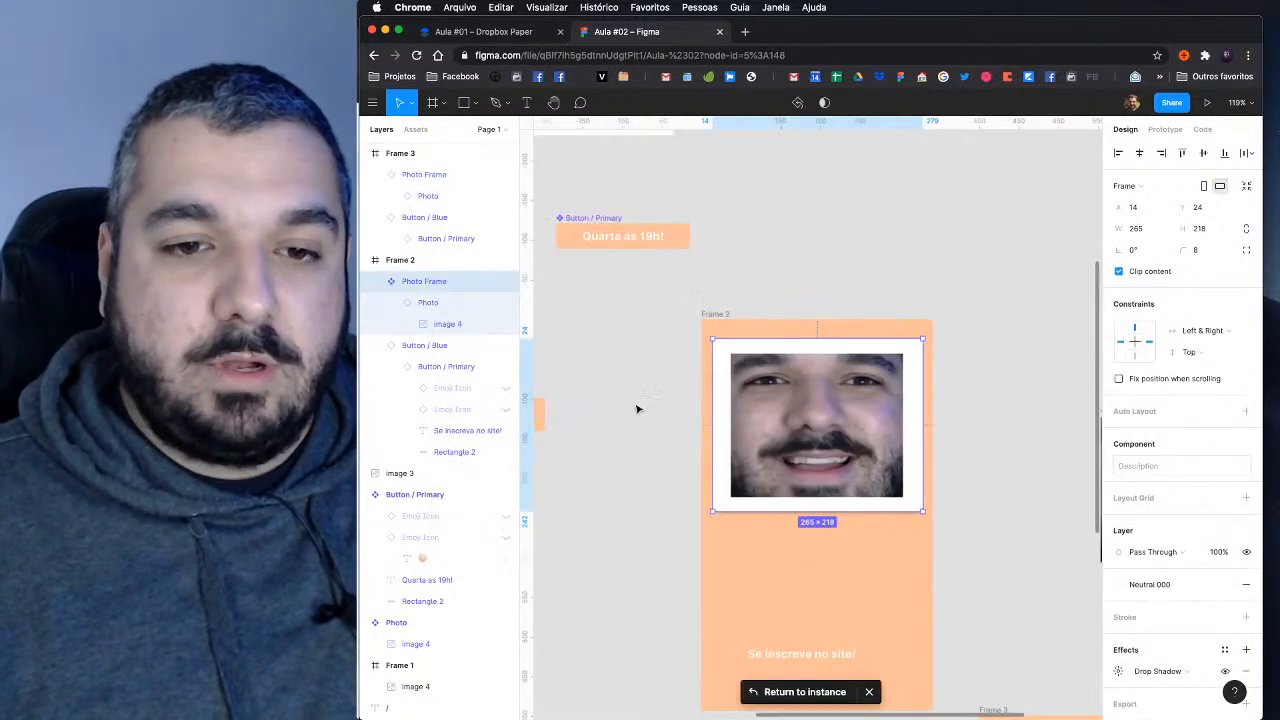
{"action": "left_click", "coordinate": [439, 302]}
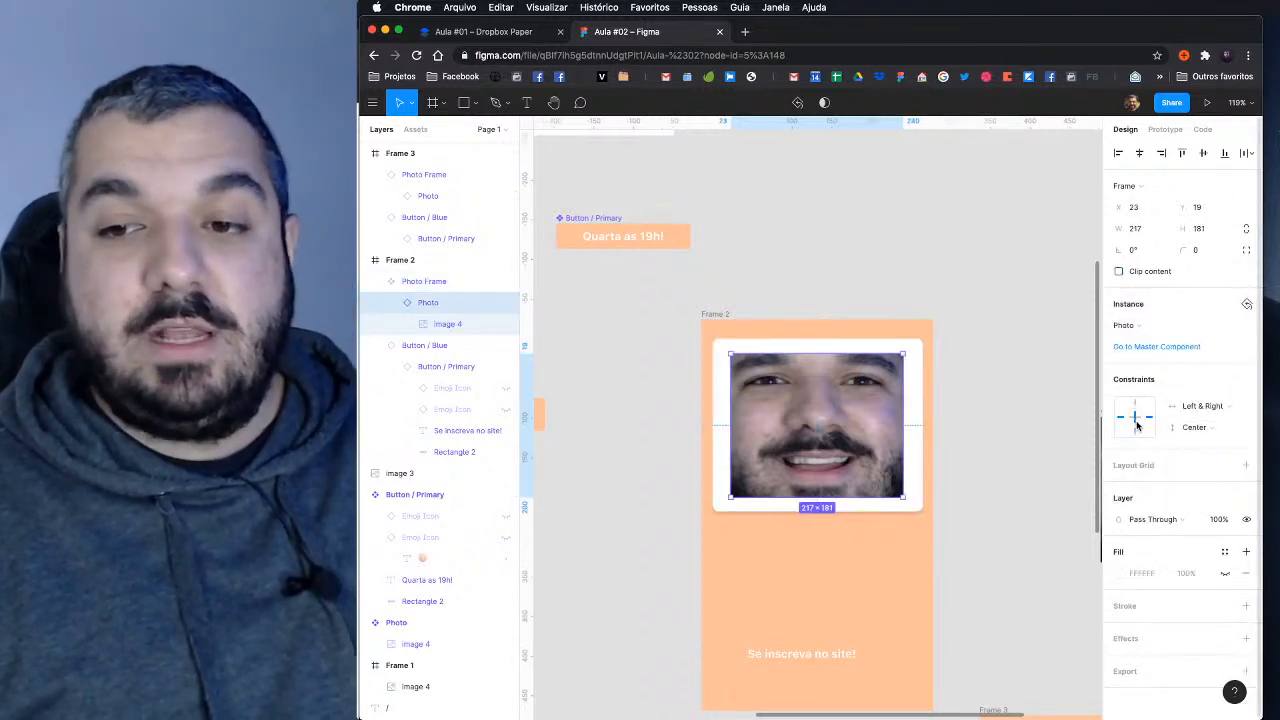
{"action": "left_click", "coordinate": [1137, 419]}
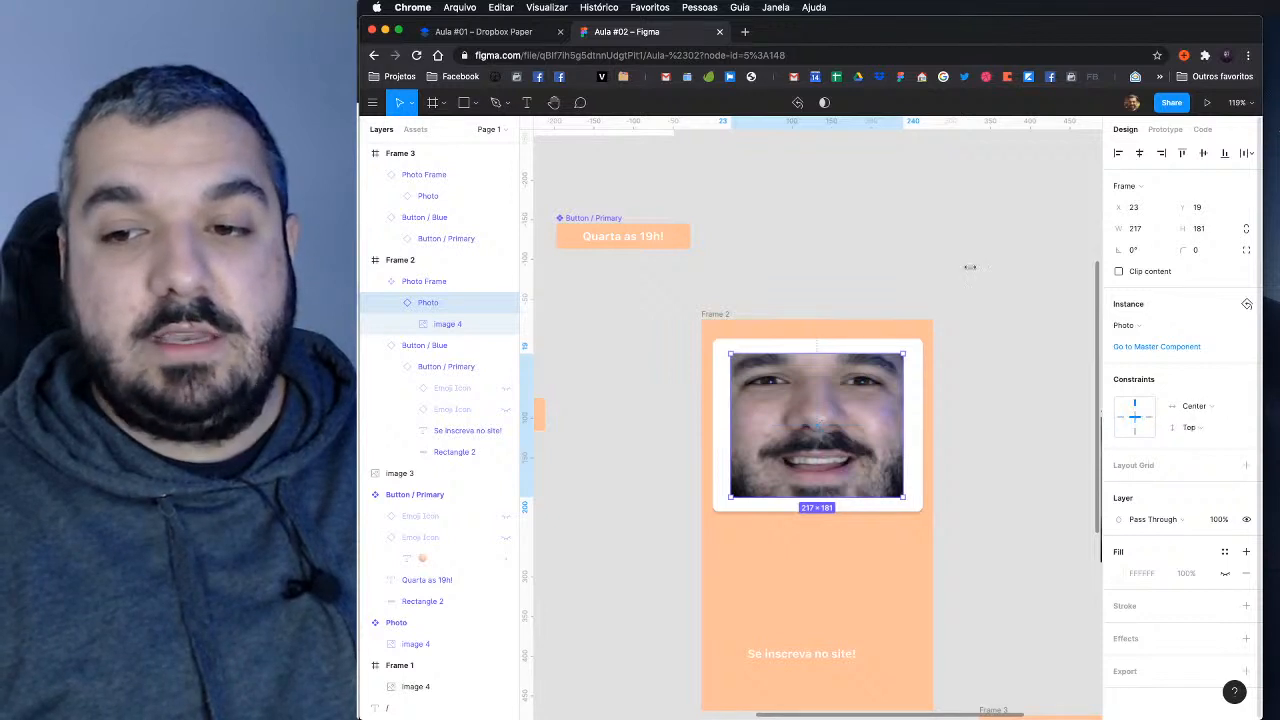
Step: Test the new Photo constraints by stretching Frame 3 to about 485 wide and narrowing it to about 351
{"action": "left_click", "coordinate": [960, 401]}
{"action": "scroll", "coordinate": [950, 380], "scroll_direction": "down", "scroll_amount": 3}
{"action": "scroll", "coordinate": [950, 380], "scroll_direction": "right", "scroll_amount": 1}
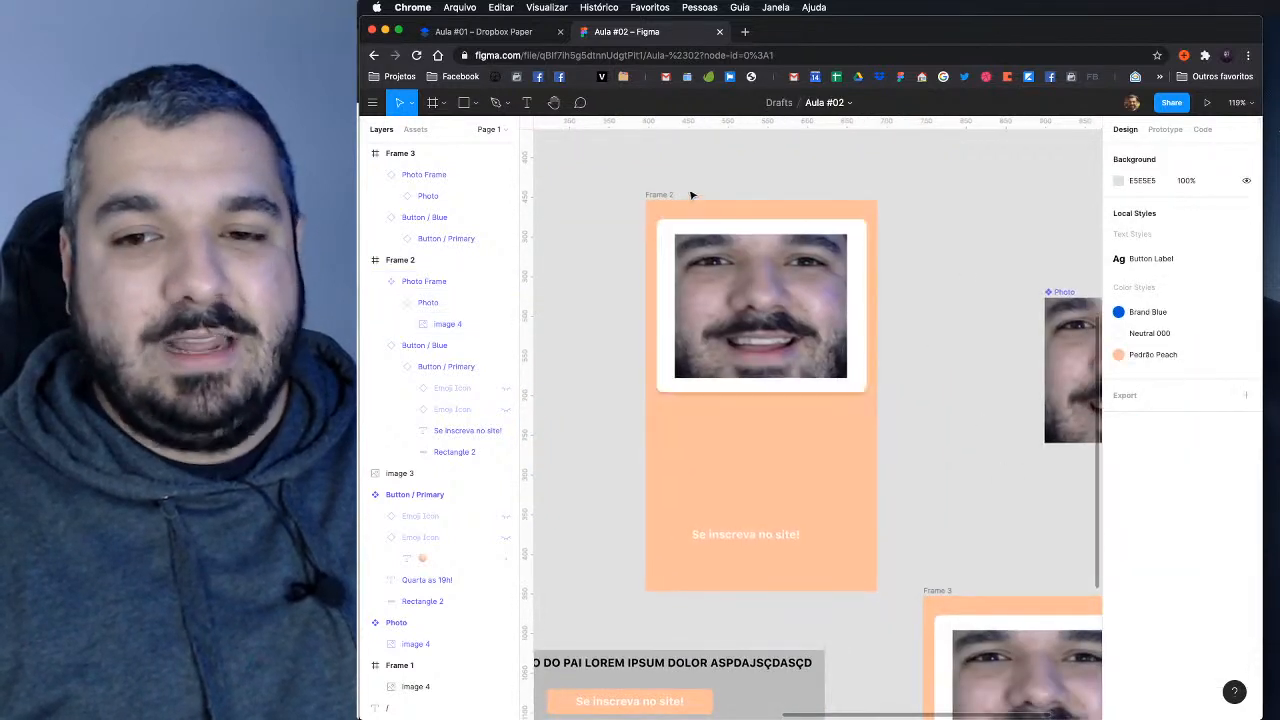
{"action": "left_click_drag", "start_coordinate": [991, 506], "coordinate": [735, 181]}
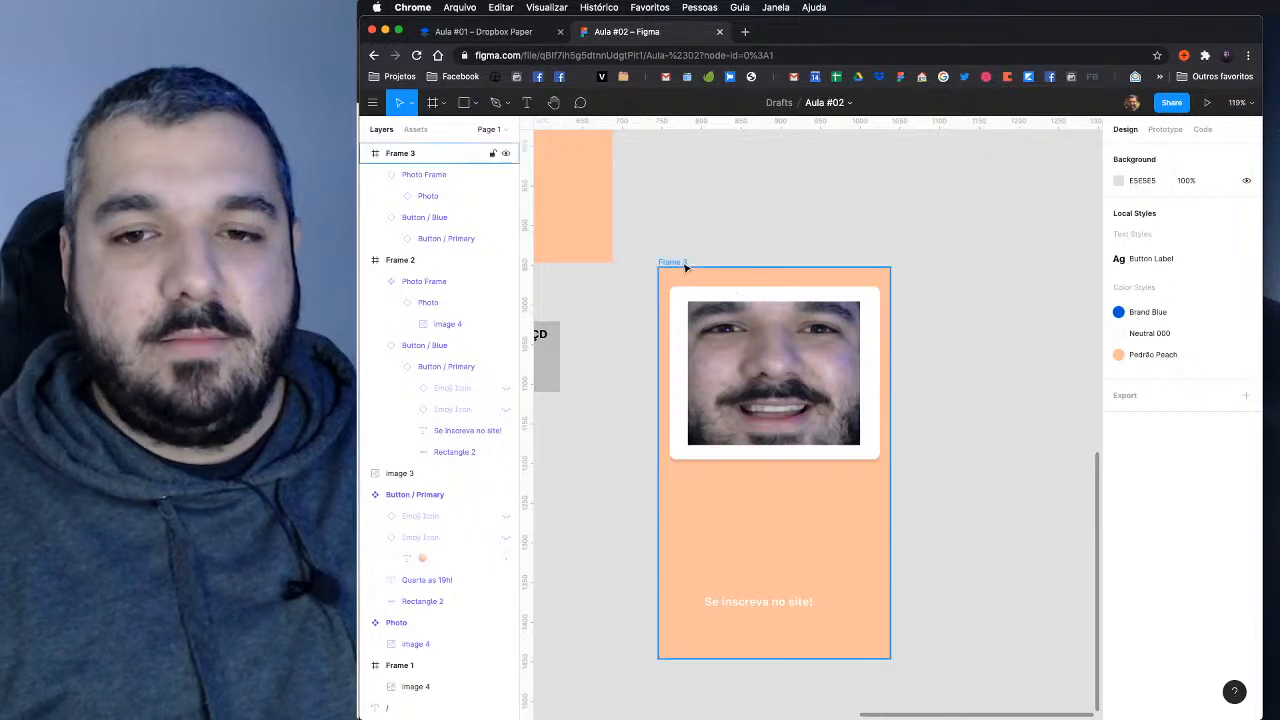
{"action": "left_click", "coordinate": [876, 481]}
{"action": "left_click_drag", "start_coordinate": [890, 489], "coordinate": [962, 492]}
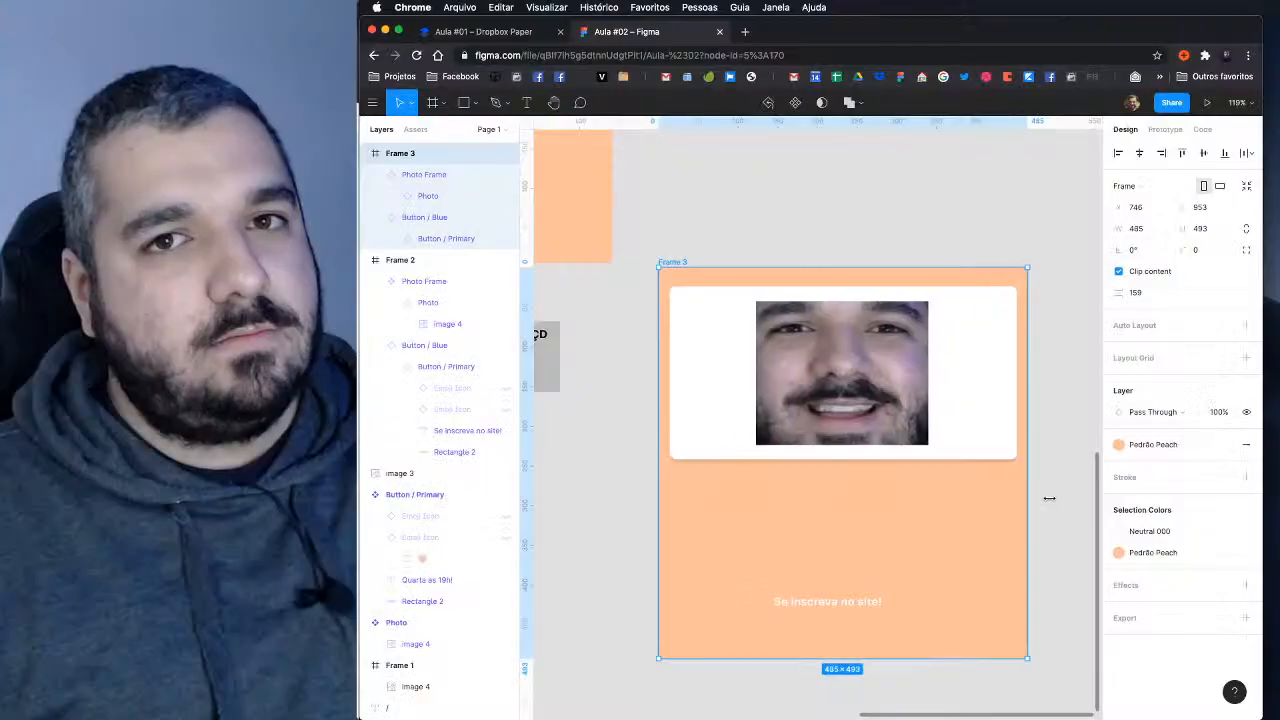
{"action": "left_click_drag", "start_coordinate": [1049, 498], "coordinate": [937, 488]}
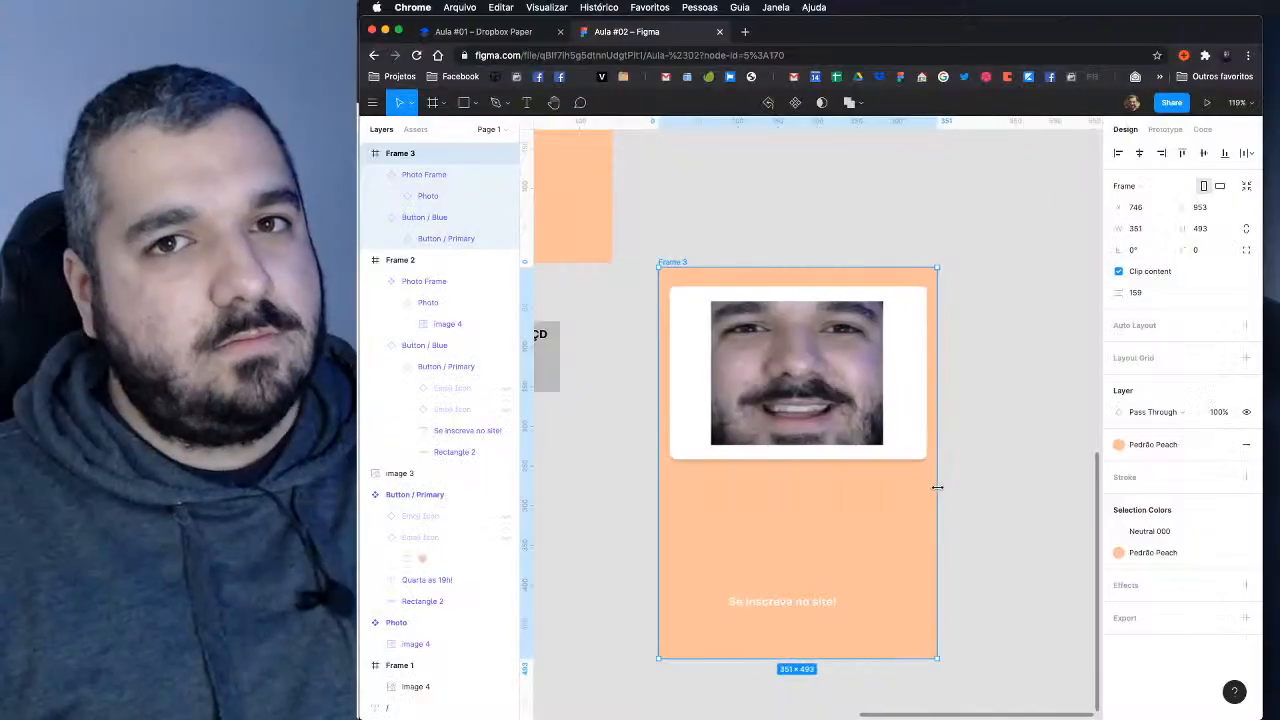
Step: Review the Constraints and Auto layout questions in the Dropbox Paper outline and return to Figma
{"action": "left_click", "coordinate": [520, 32]}
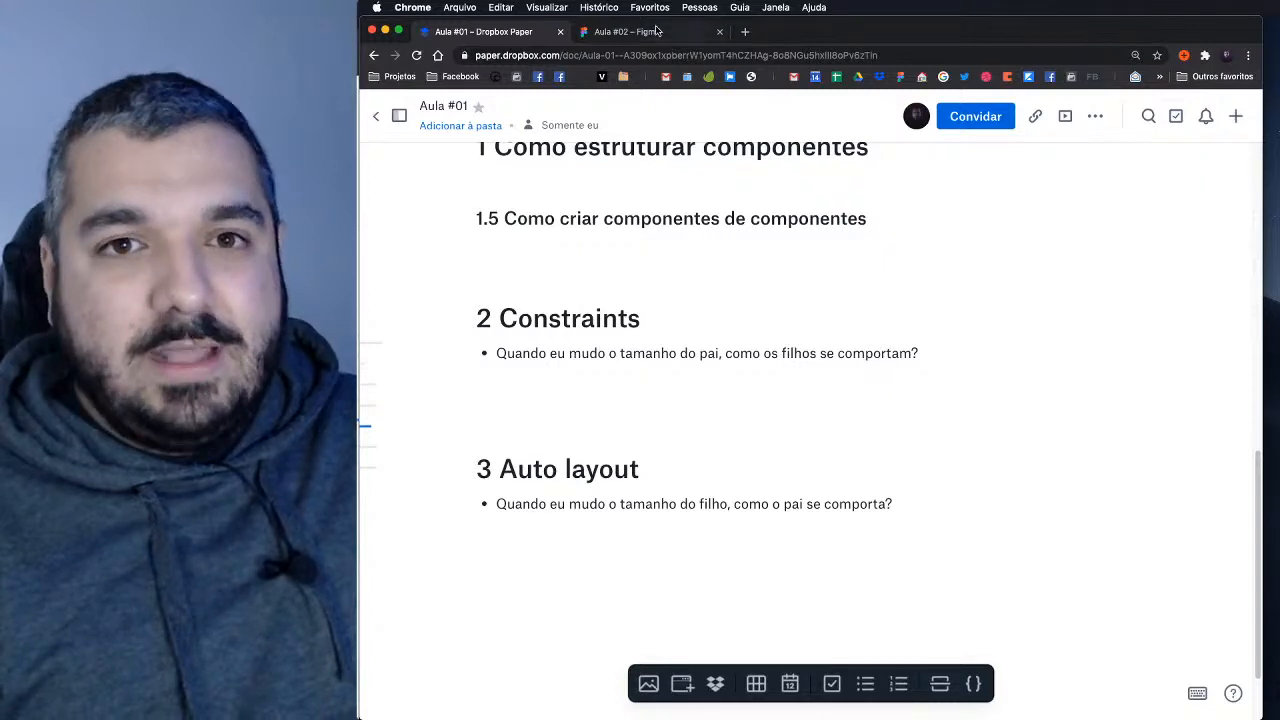
{"action": "left_click", "coordinate": [640, 31]}
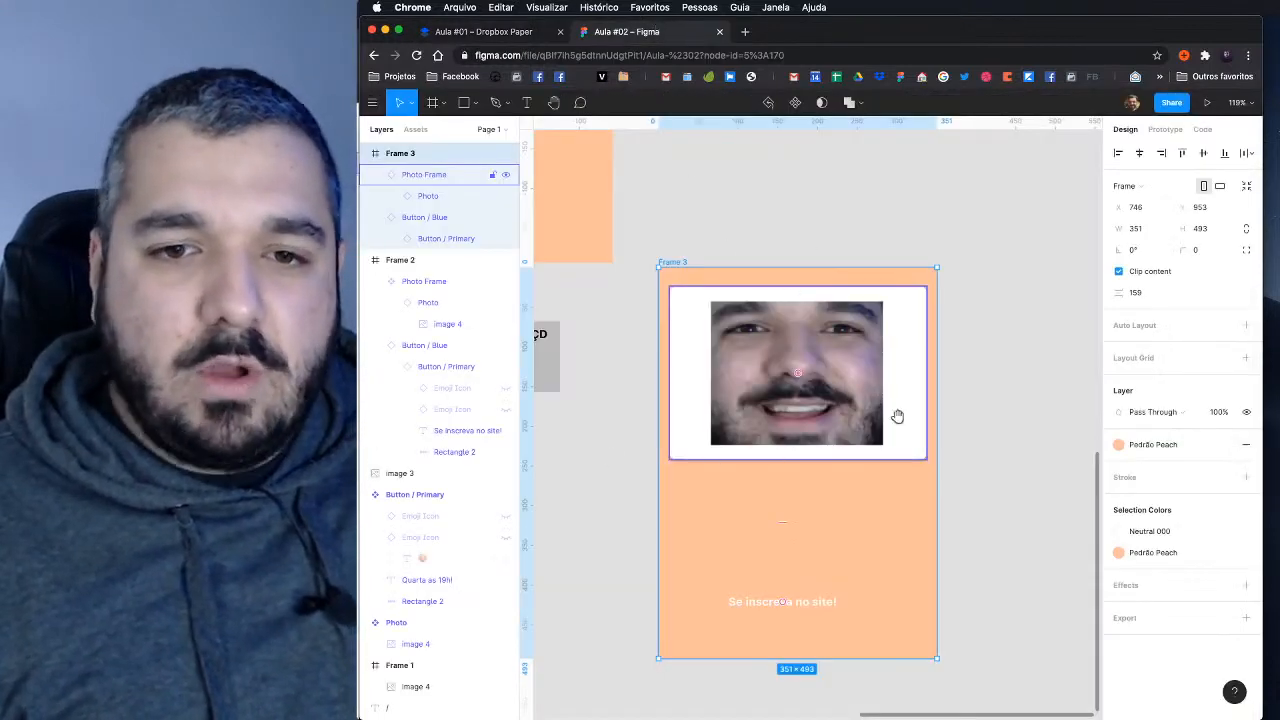
Step: Delete the button from the grey auto-layout Frame 1 and replace the remaining text with LOANSDOANSDLA
{"action": "scroll", "coordinate": [795, 431], "scroll_direction": "left", "scroll_amount": 3}
{"action": "left_click", "coordinate": [766, 434]}
{"action": "scroll", "coordinate": [771, 415], "scroll_direction": "down", "scroll_amount": 4}
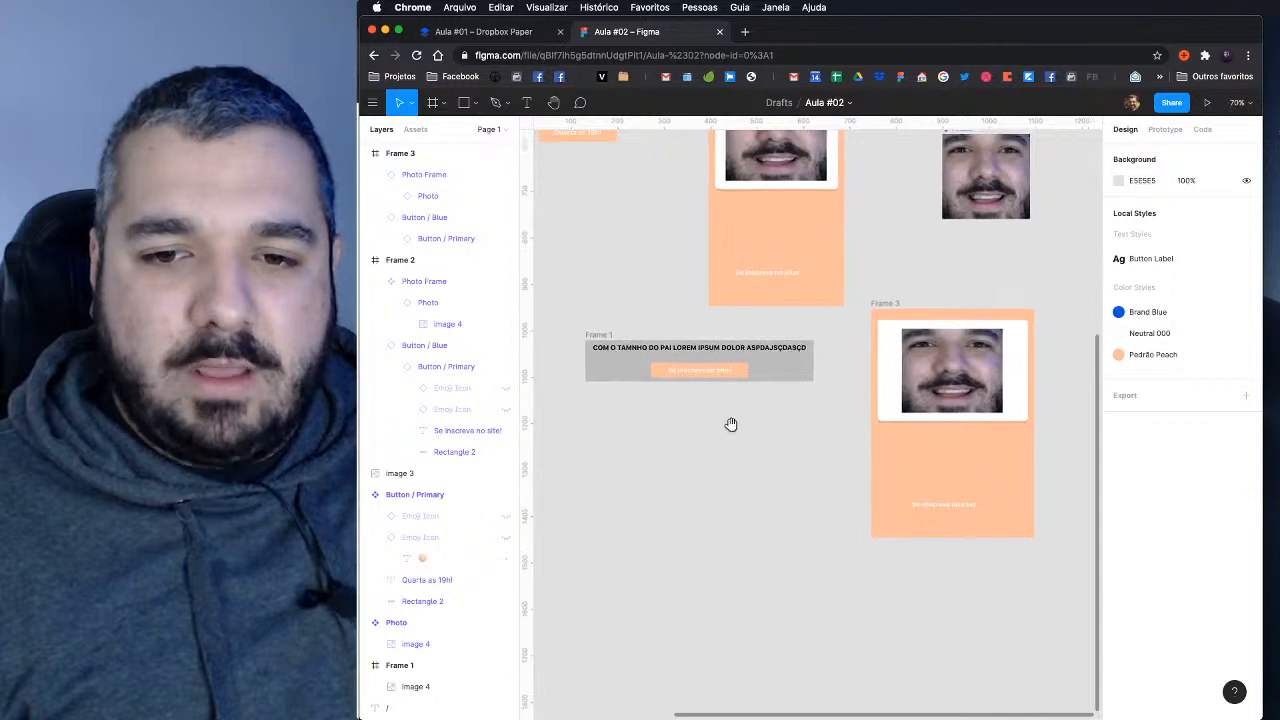
{"action": "left_click_drag", "start_coordinate": [779, 447], "coordinate": [784, 450]}
{"action": "scroll", "coordinate": [784, 450], "scroll_direction": "left", "scroll_amount": 3}
{"action": "scroll", "coordinate": [784, 450], "scroll_direction": "up", "scroll_amount": 2}
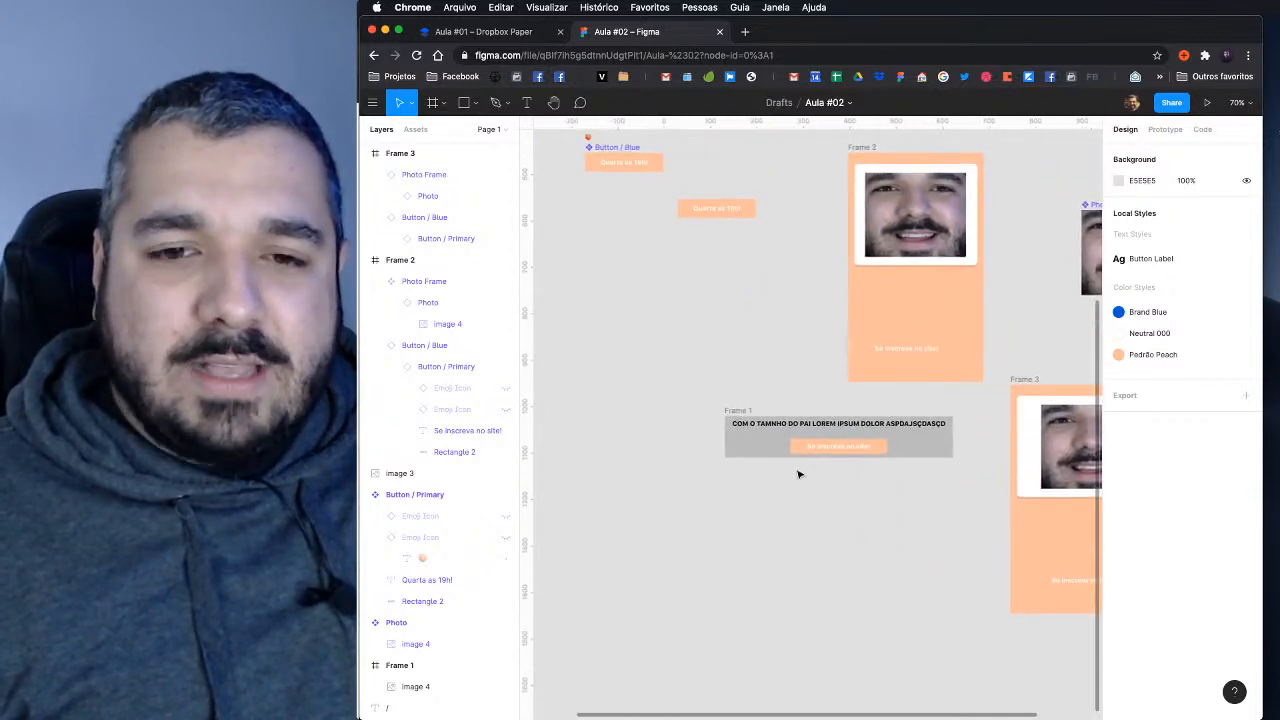
{"action": "scroll", "coordinate": [790, 452], "scroll_direction": "up", "scroll_amount": 2}
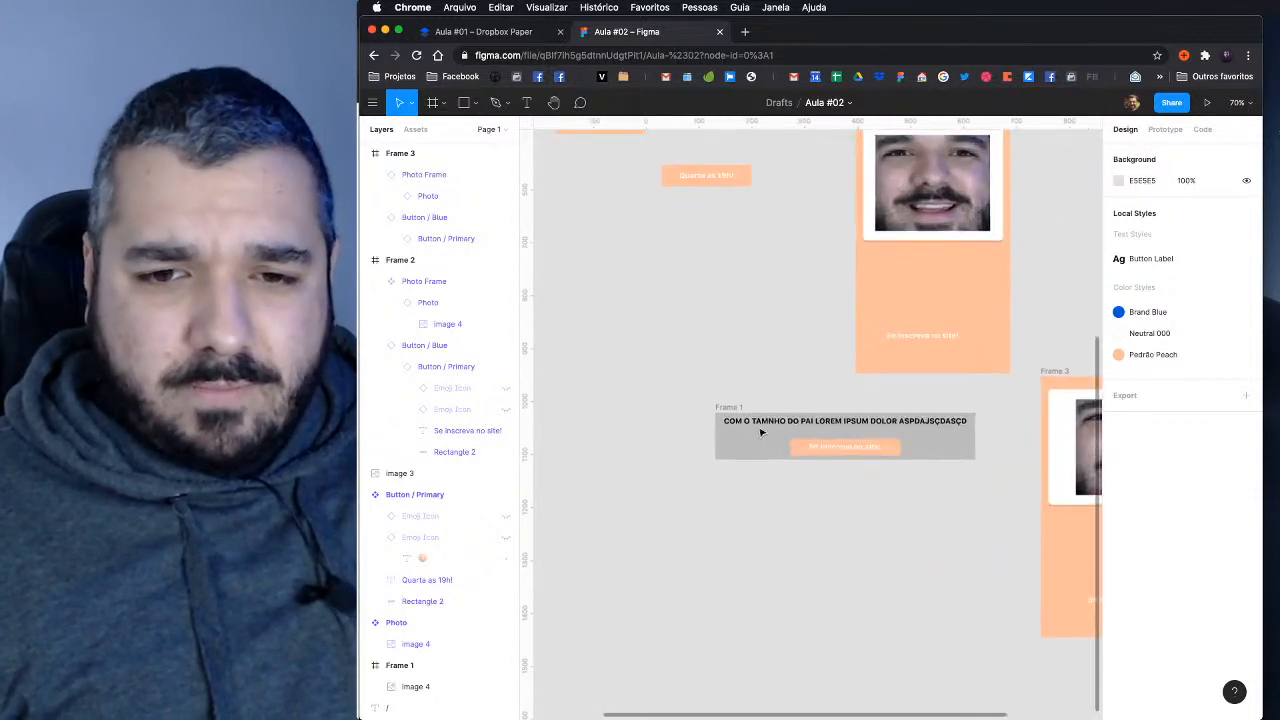
{"action": "left_click", "coordinate": [818, 449]}
{"action": "key", "text": "Delete"}
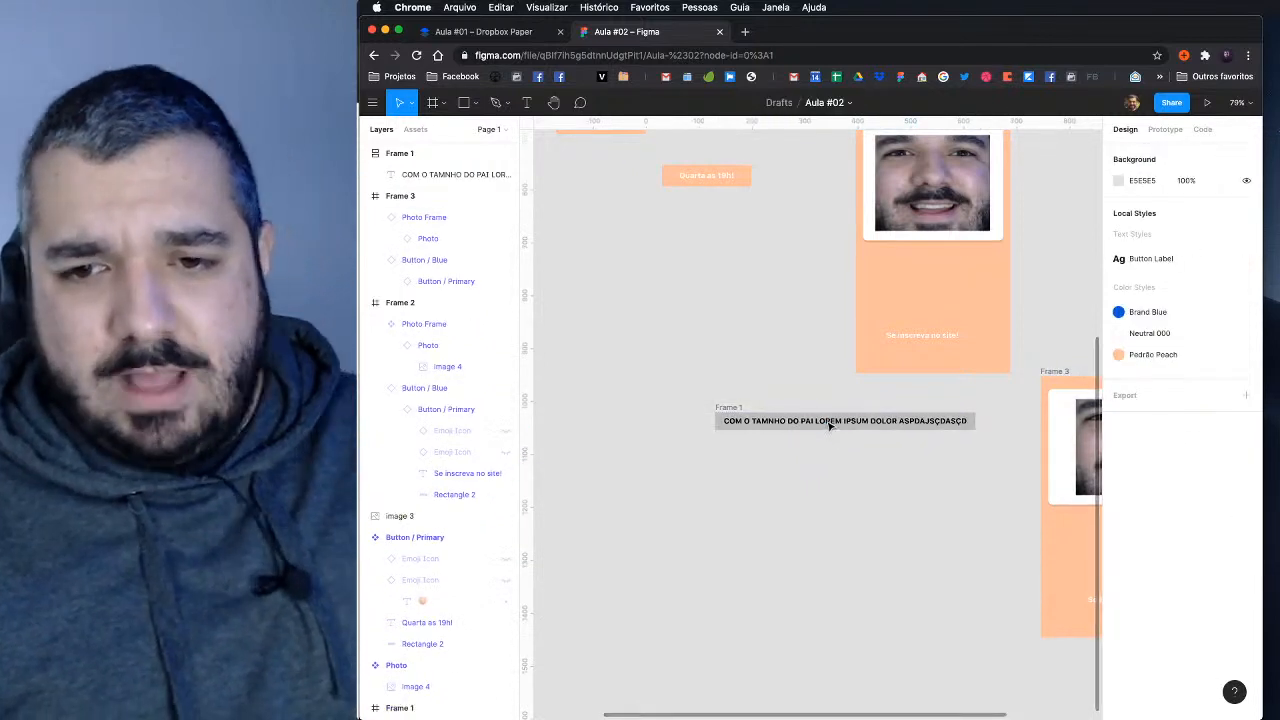
{"action": "double_click", "coordinate": [788, 421]}
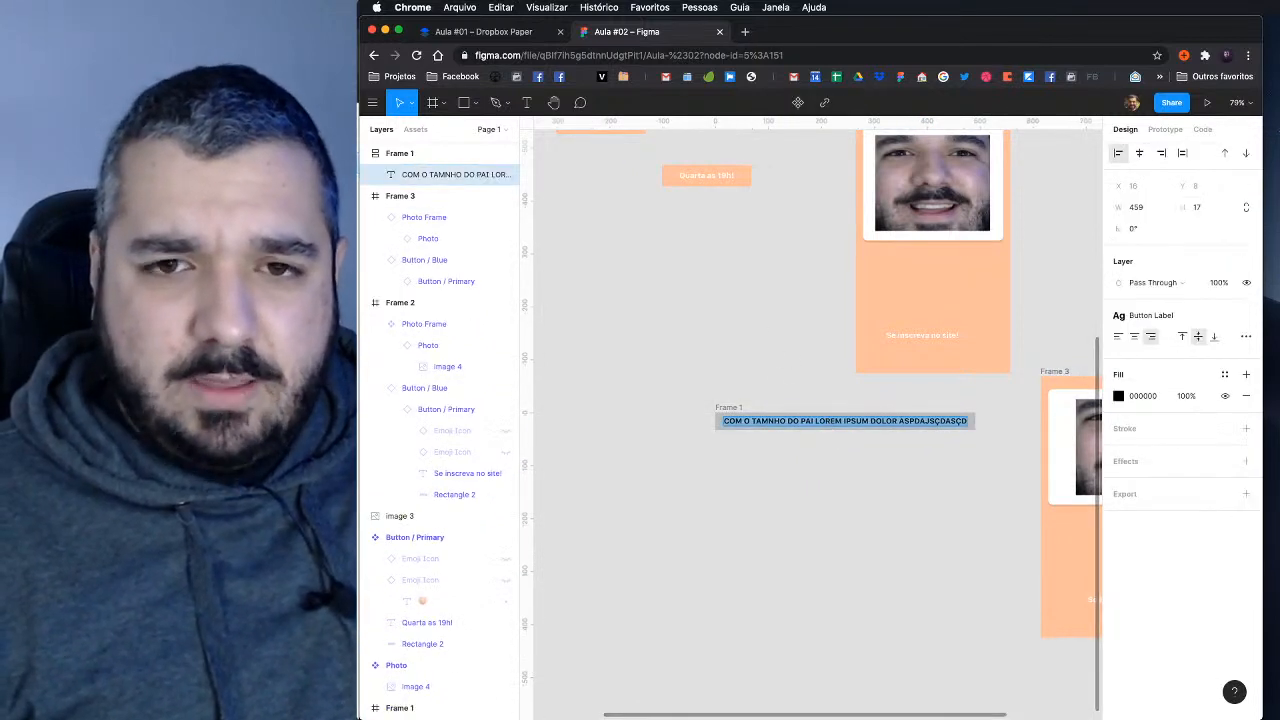
{"action": "type", "text": "LOANSDOANSDLA"}
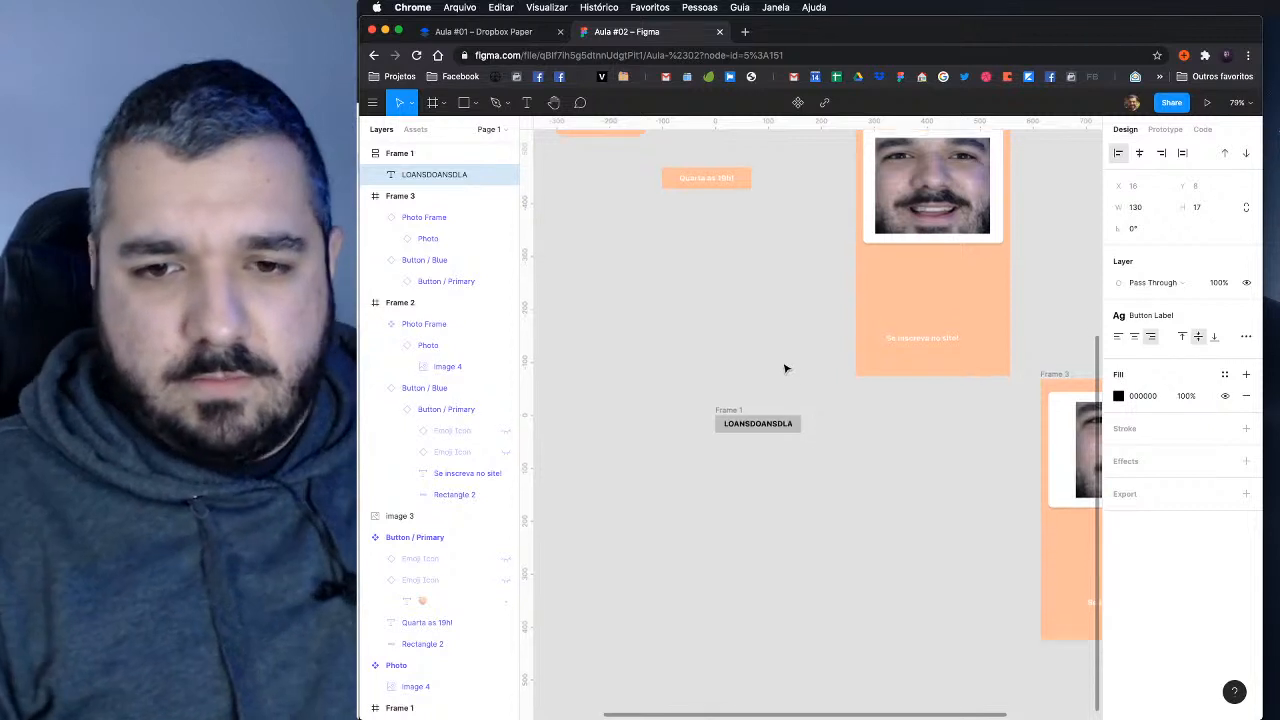
Step: Go to the master component of the Button / Primary instance nested inside Button / Blue
{"action": "scroll", "coordinate": [786, 368], "scroll_direction": "up", "scroll_amount": 5}
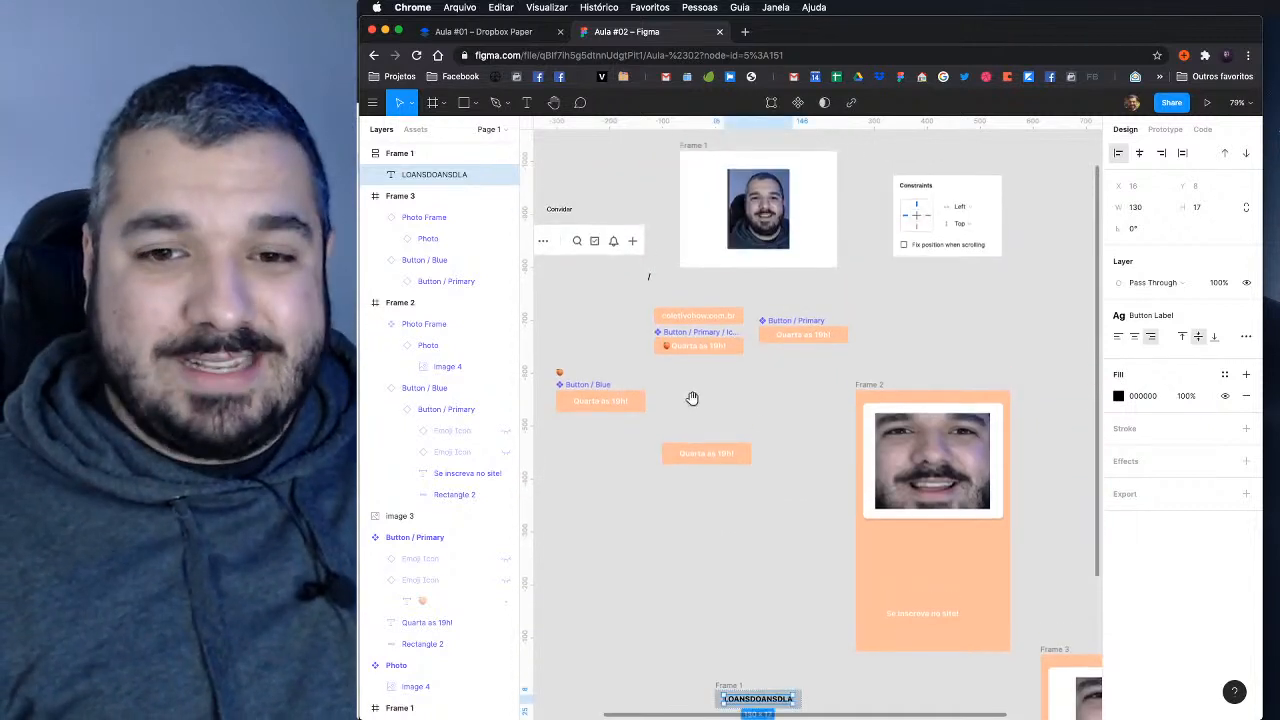
{"action": "left_click_drag", "start_coordinate": [692, 398], "coordinate": [849, 402]}
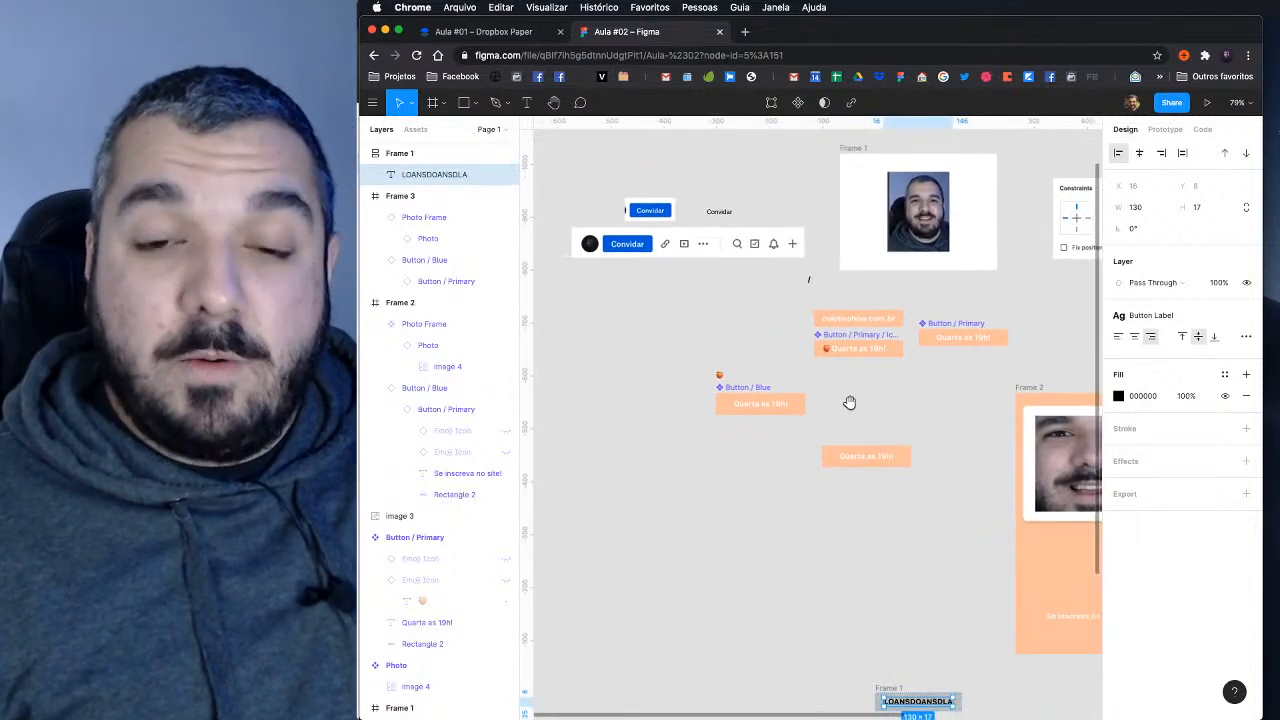
{"action": "scroll", "coordinate": [852, 353], "scroll_direction": "up", "scroll_amount": 10}
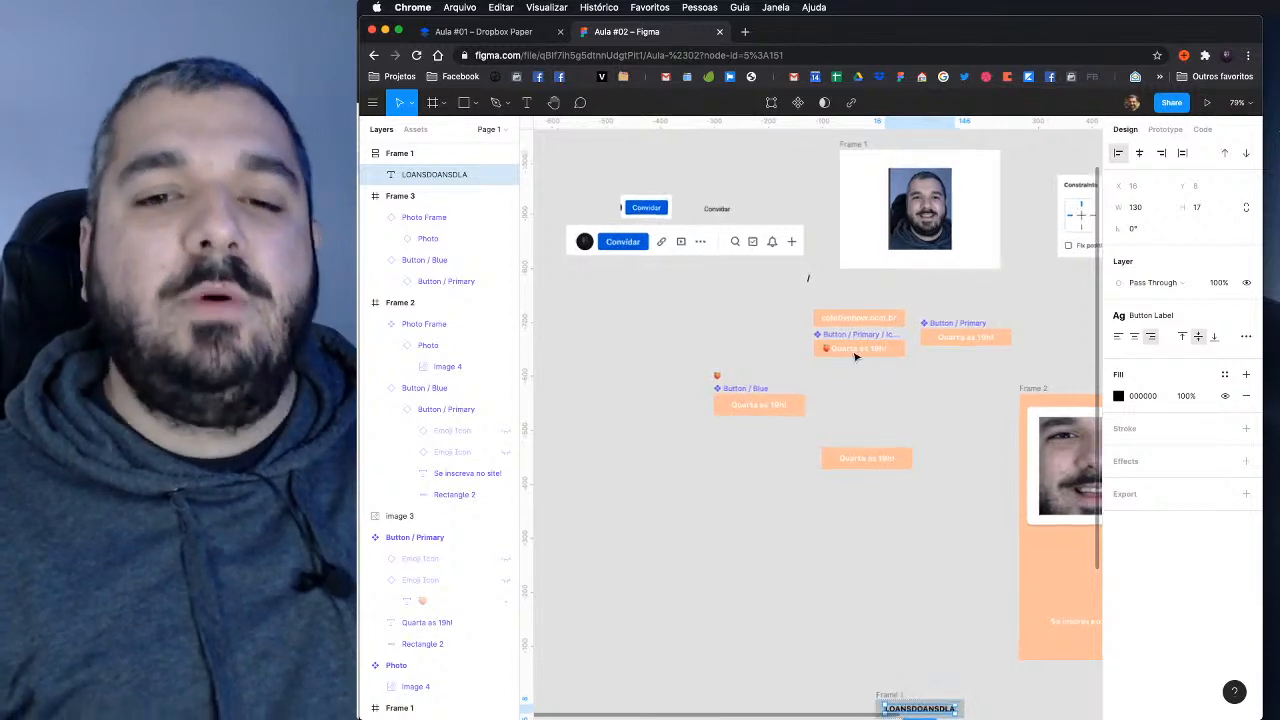
{"action": "left_click_drag", "start_coordinate": [849, 447], "coordinate": [904, 416]}
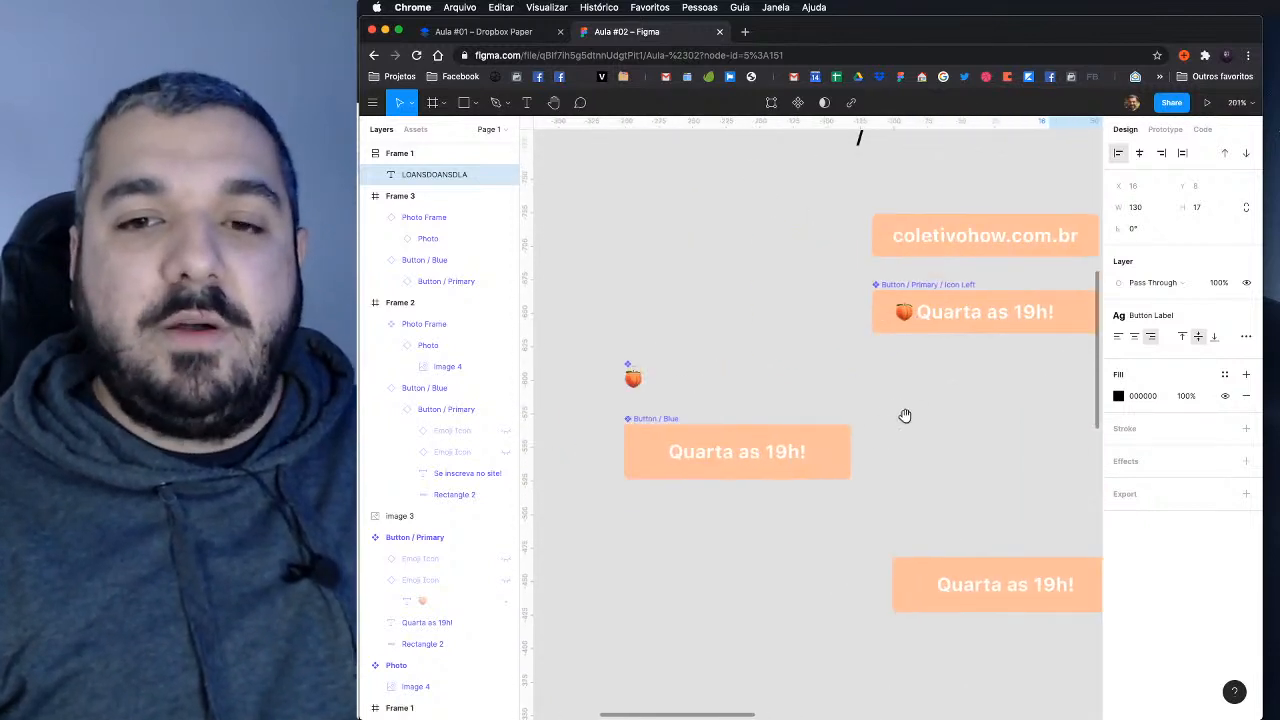
{"action": "scroll", "coordinate": [749, 371], "scroll_direction": "up", "scroll_amount": 3}
{"action": "scroll", "coordinate": [749, 375], "scroll_direction": "down", "scroll_amount": 3}
{"action": "left_click_drag", "start_coordinate": [749, 376], "coordinate": [643, 305]}
{"action": "scroll", "coordinate": [876, 449], "scroll_direction": "down", "scroll_amount": 2}
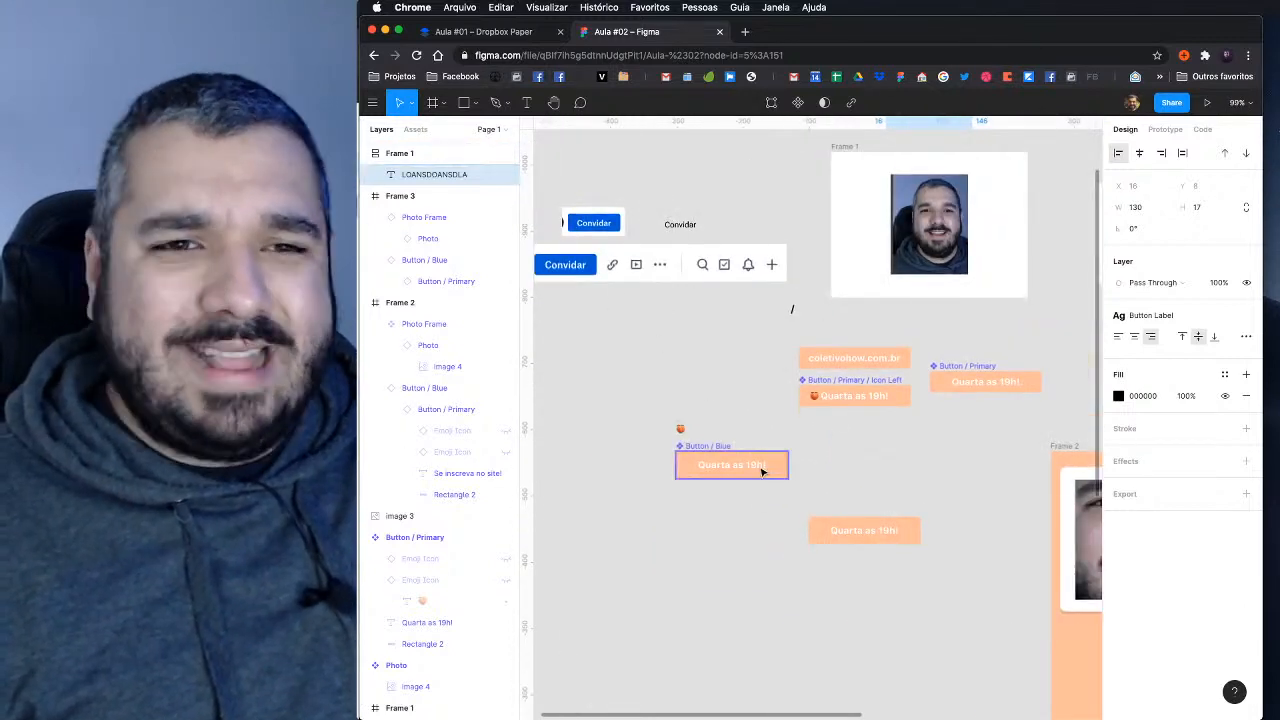
{"action": "left_click", "coordinate": [731, 465]}
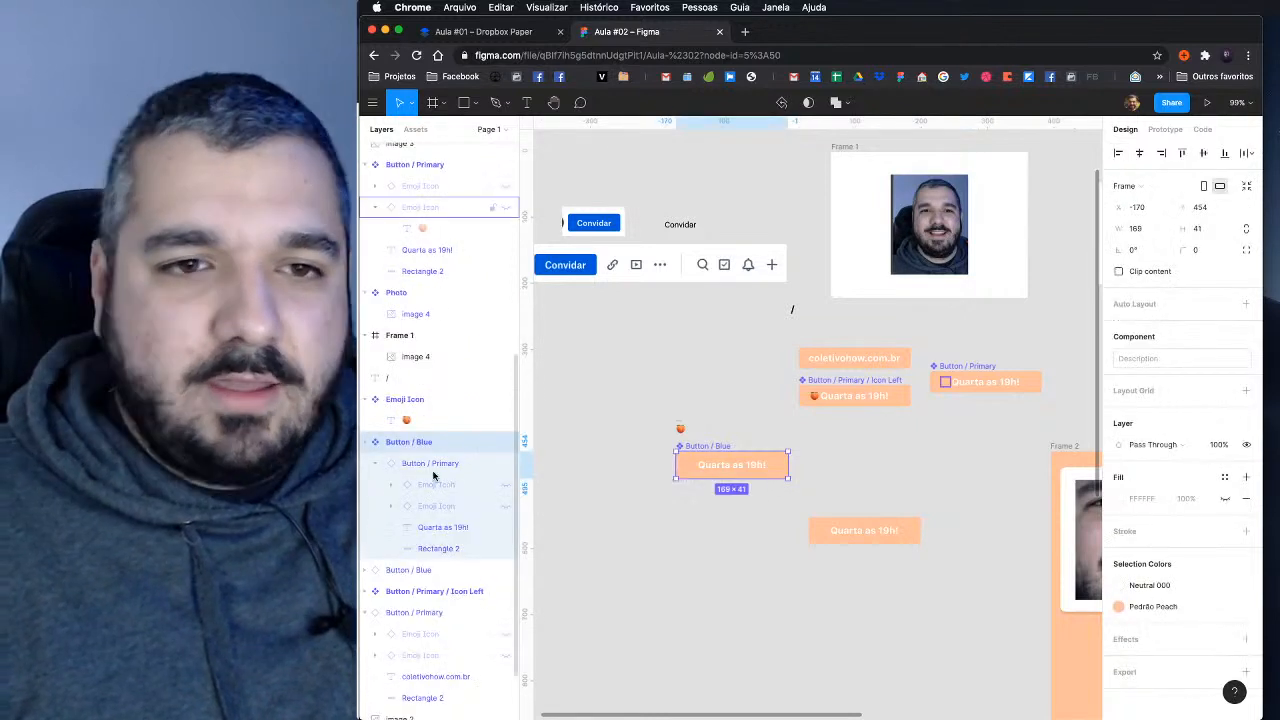
{"action": "right_click", "coordinate": [434, 468]}
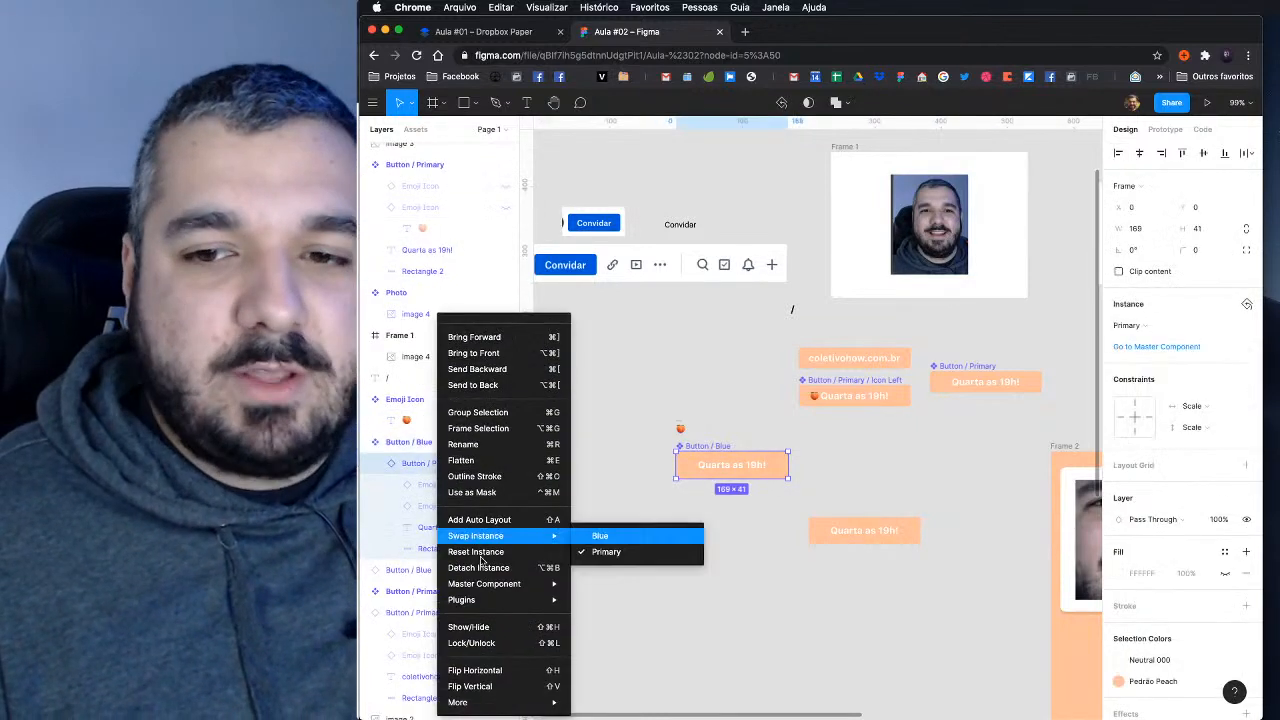
{"action": "mouse_move", "coordinate": [500, 583]}
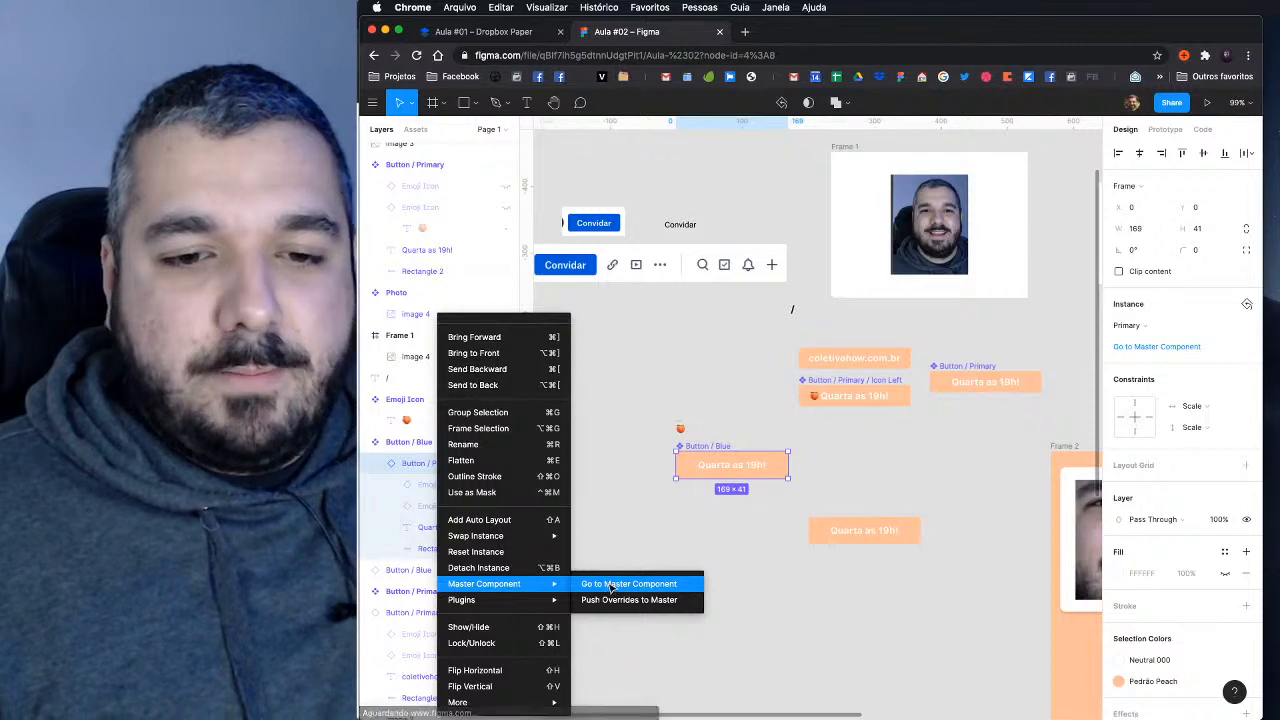
{"action": "left_click", "coordinate": [612, 584]}
Step: Replace the Padrão Peach colour of the Button / Primary master component with the Brand Blue style
{"action": "scroll", "coordinate": [788, 468], "scroll_direction": "up", "scroll_amount": 5}
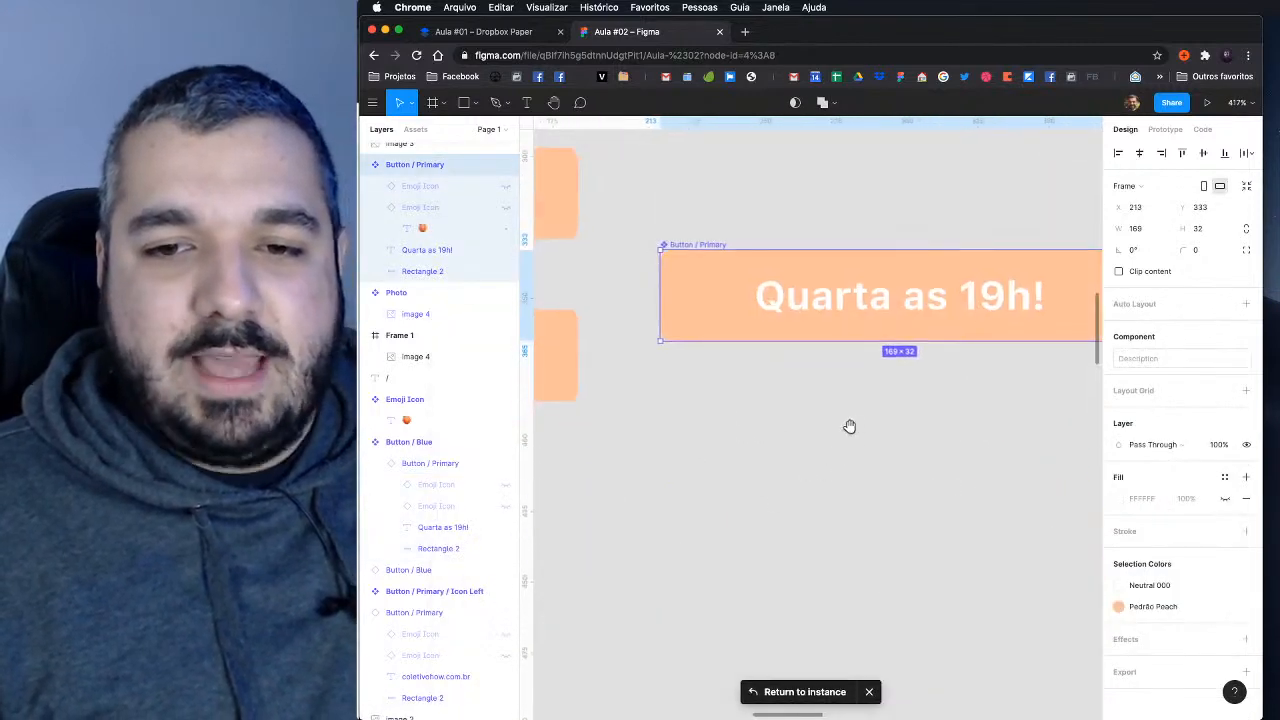
{"action": "left_click_drag", "start_coordinate": [852, 425], "coordinate": [799, 439]}
{"action": "left_click", "coordinate": [1148, 607]}
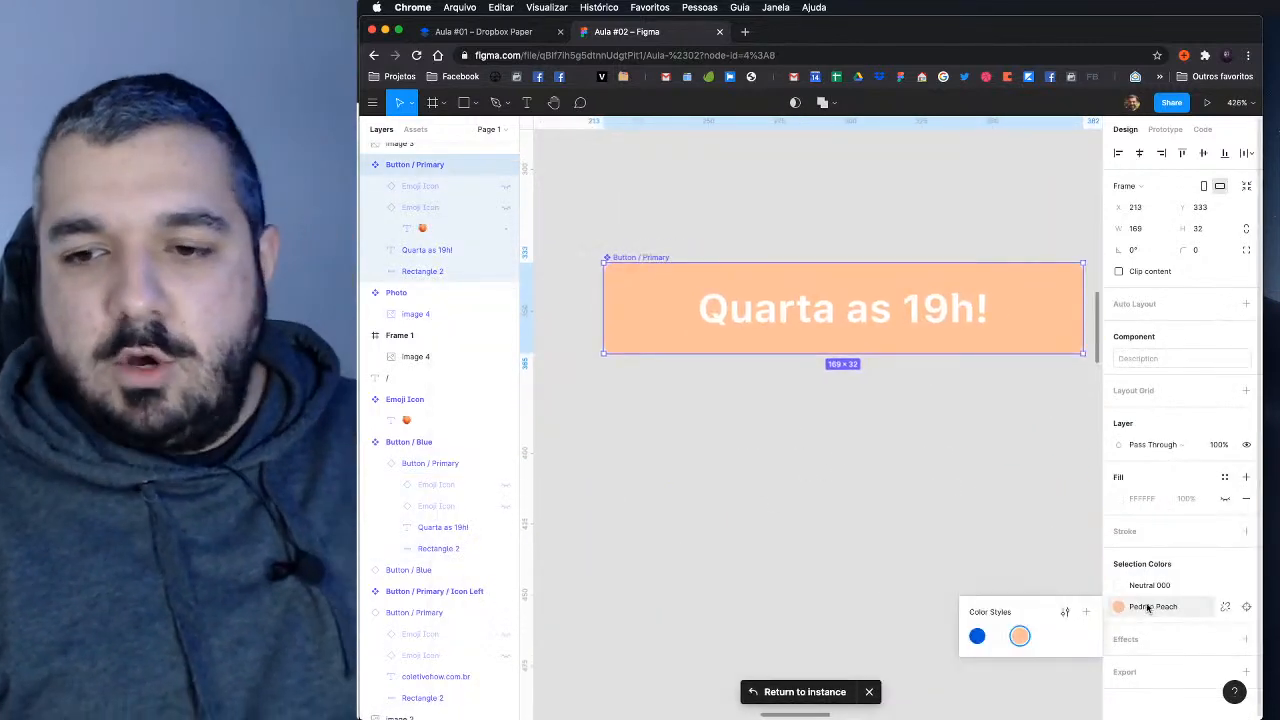
{"action": "left_click", "coordinate": [977, 636]}
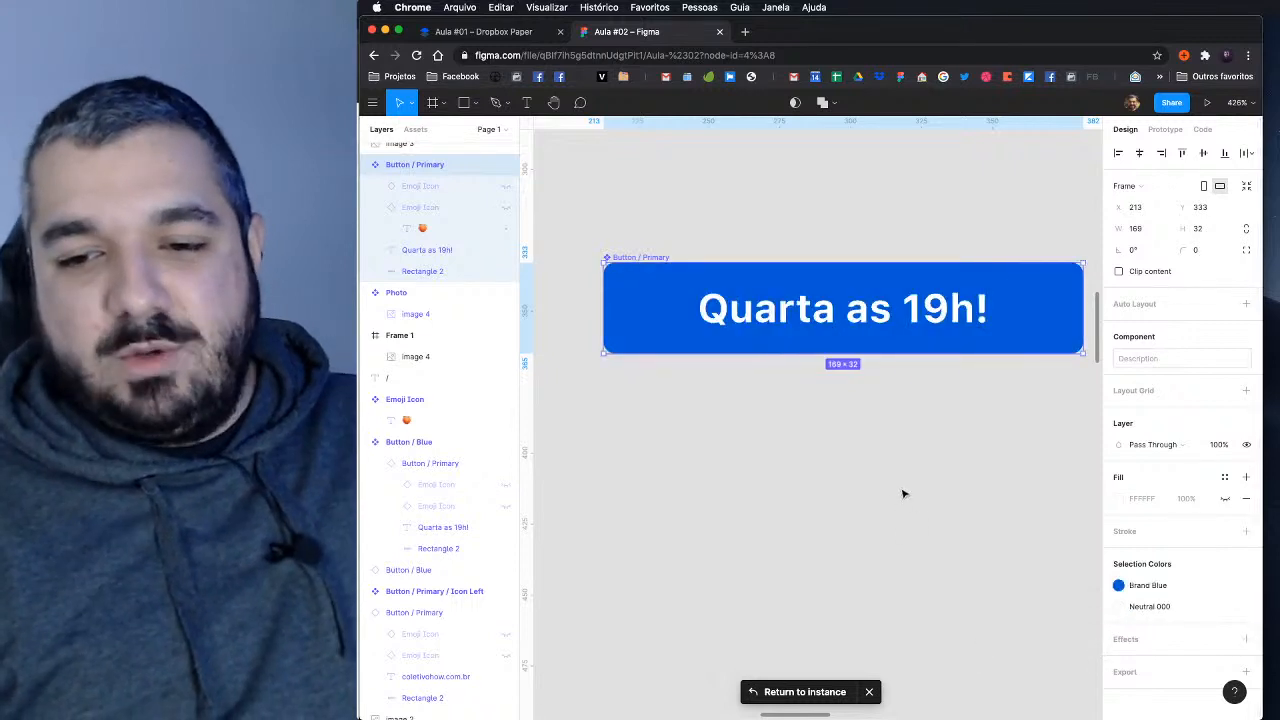
Step: Make both hidden Emoji Icon instances visible in the Button / Primary master component
{"action": "scroll", "coordinate": [903, 490], "scroll_direction": "down", "scroll_amount": 2}
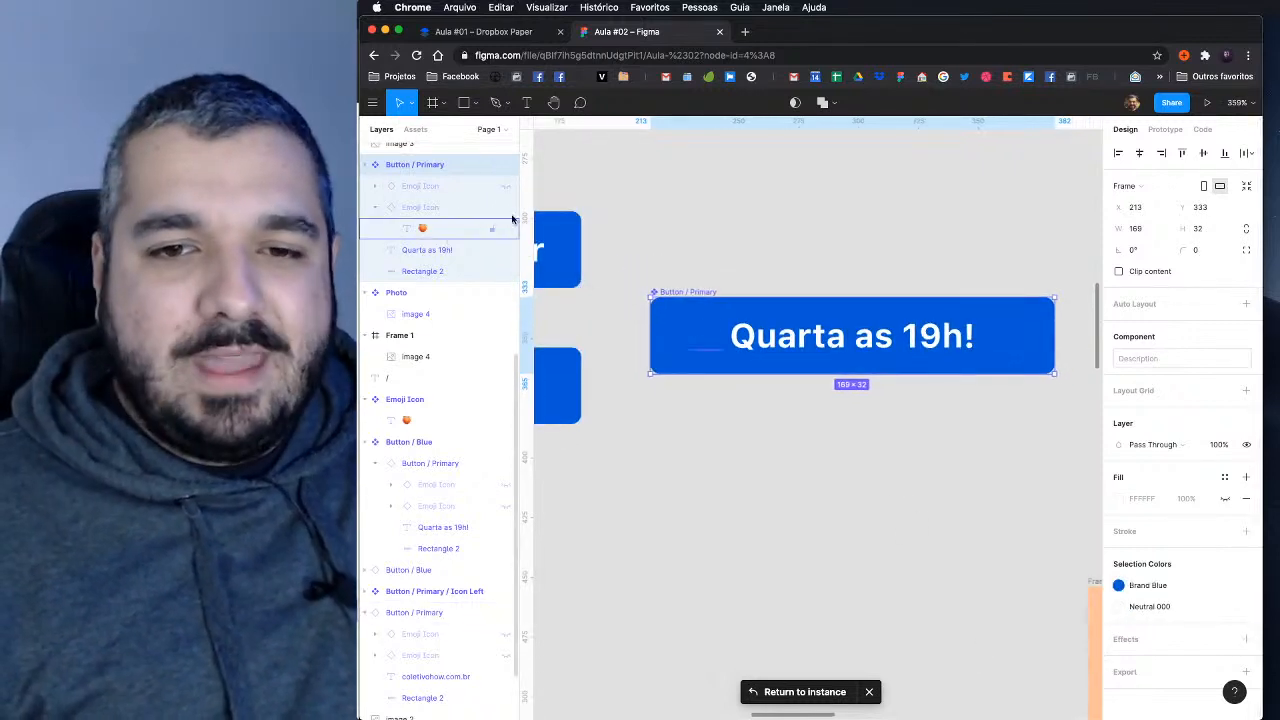
{"action": "left_click", "coordinate": [375, 211]}
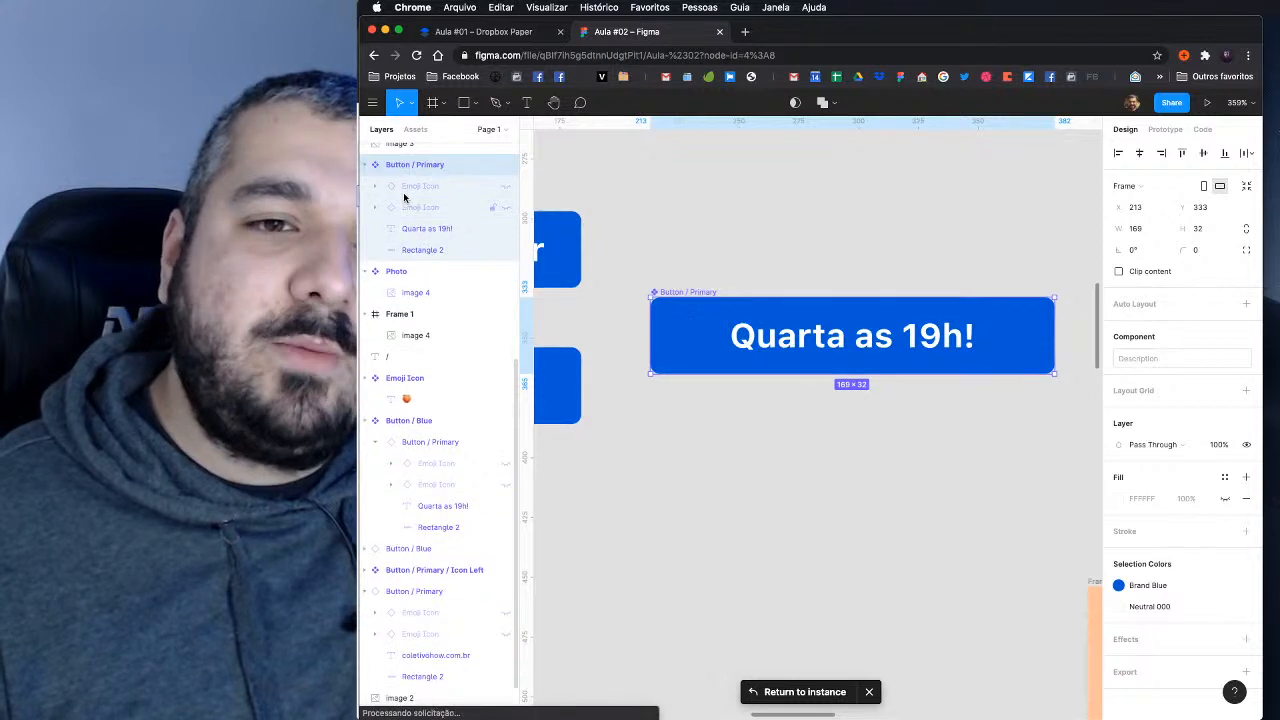
{"action": "left_click", "coordinate": [412, 188]}
{"action": "left_click", "coordinate": [416, 207]}
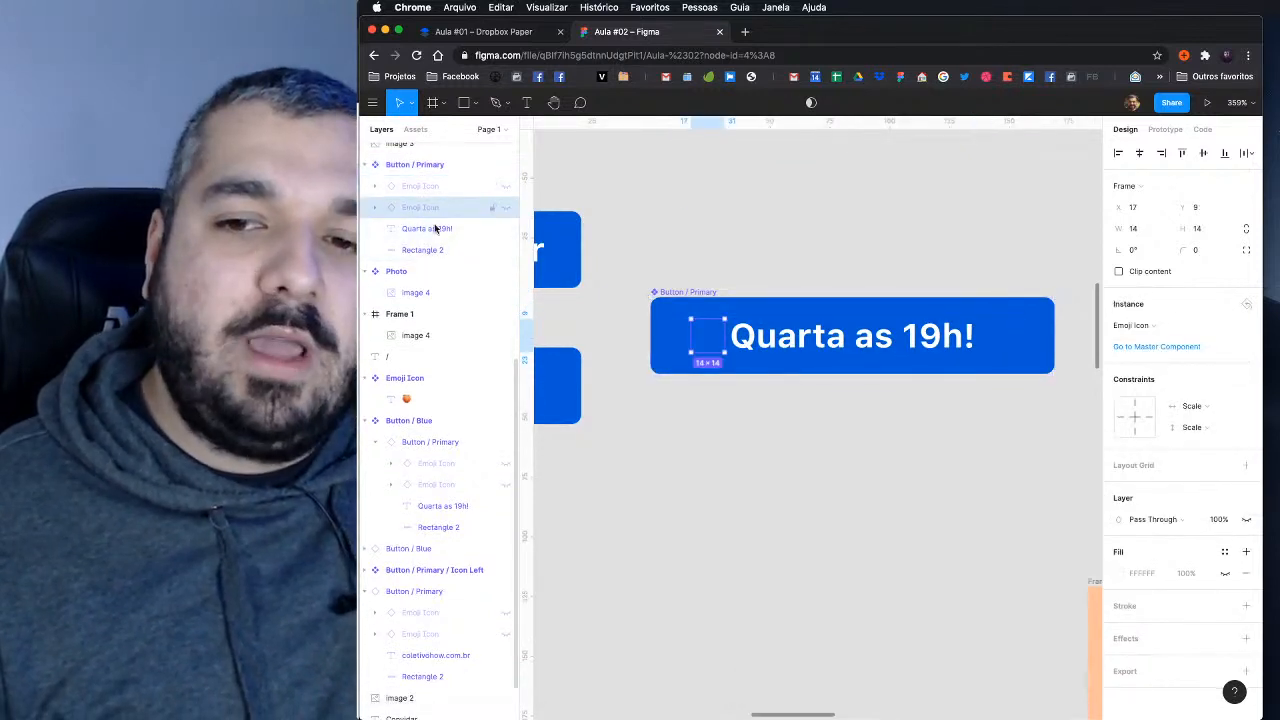
{"action": "left_click", "coordinate": [436, 227]}
{"action": "left_click", "coordinate": [506, 207]}
{"action": "left_click", "coordinate": [506, 187]}
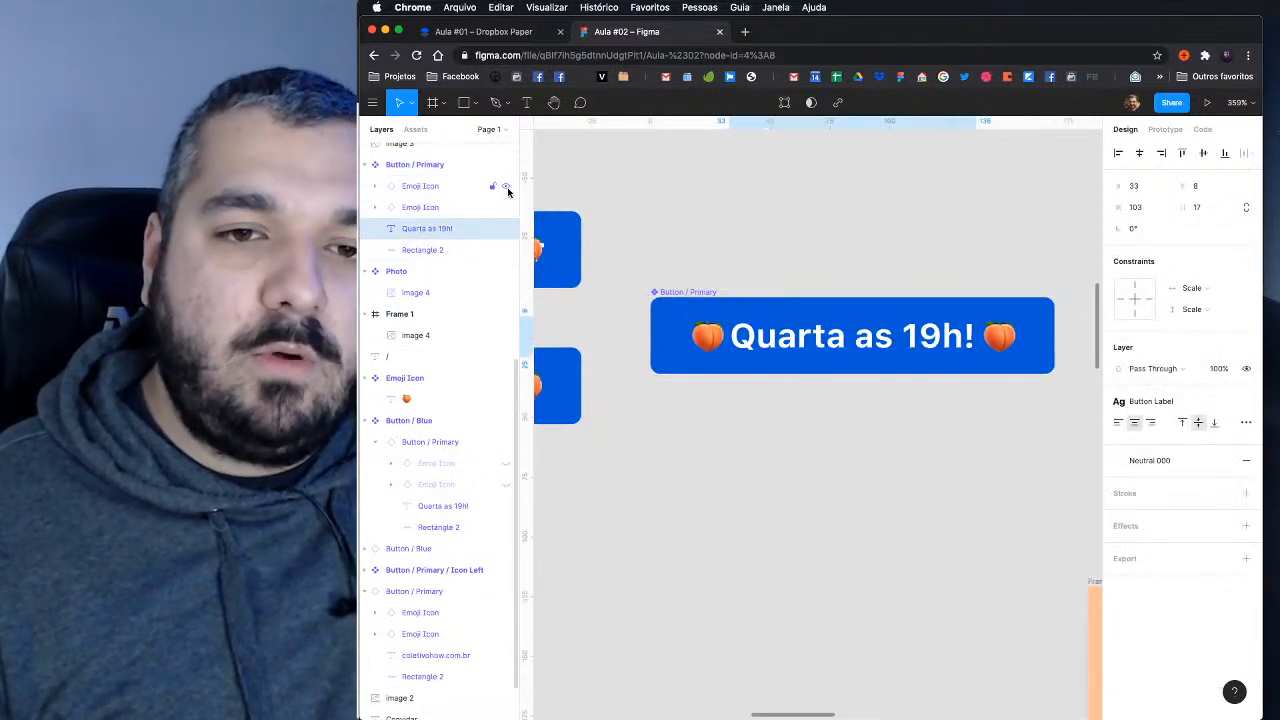
Step: Check the extent of the button's emoji icons and text, and add auto layout to the Button / Primary component
{"action": "left_click", "coordinate": [436, 186]}
{"action": "left_click", "coordinate": [436, 228], "text": "shift"}
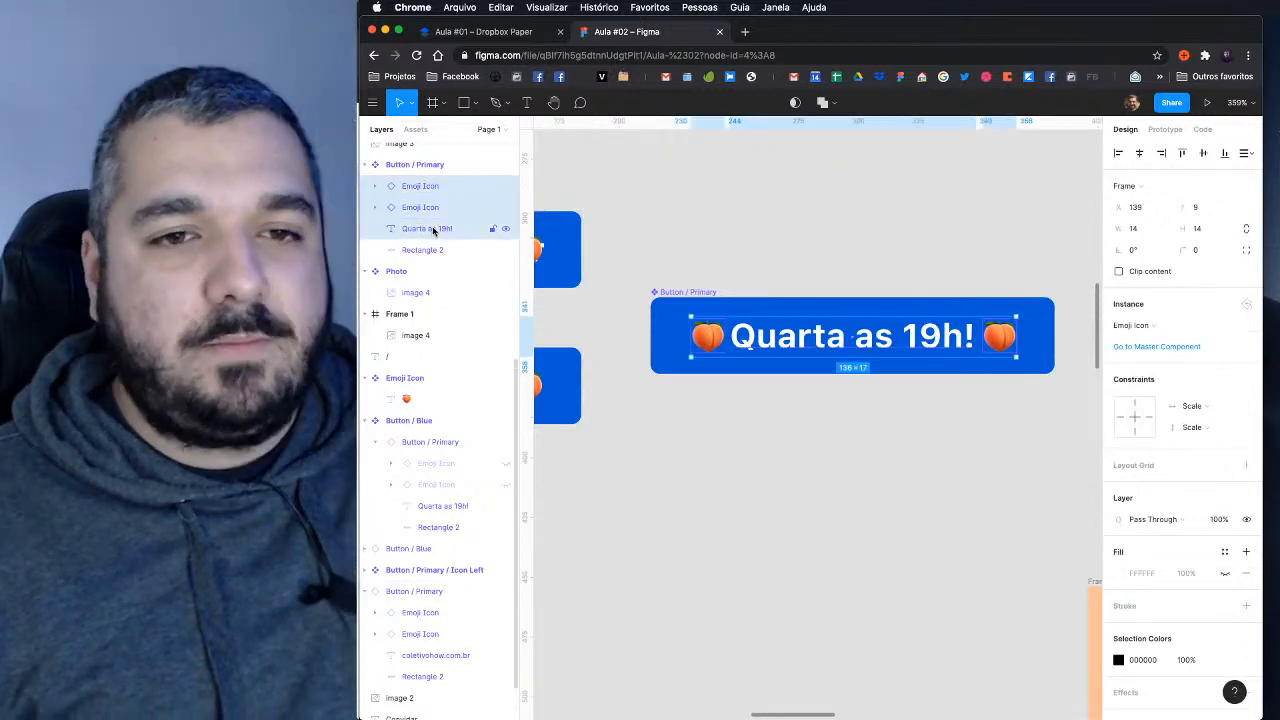
{"action": "left_click", "coordinate": [434, 172]}
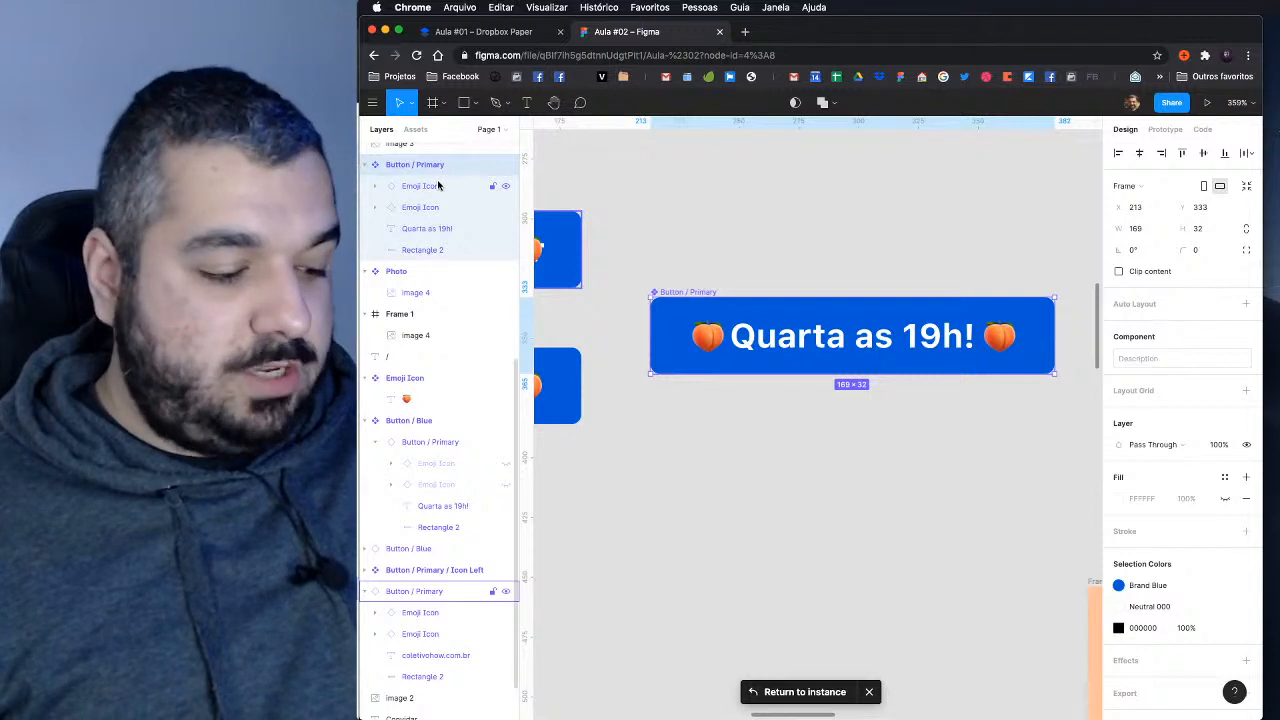
{"action": "key", "text": "shift+a"}
Step: Try a different horizontal padding in Button / Primary's auto layout and undo it
{"action": "left_click", "coordinate": [420, 218]}
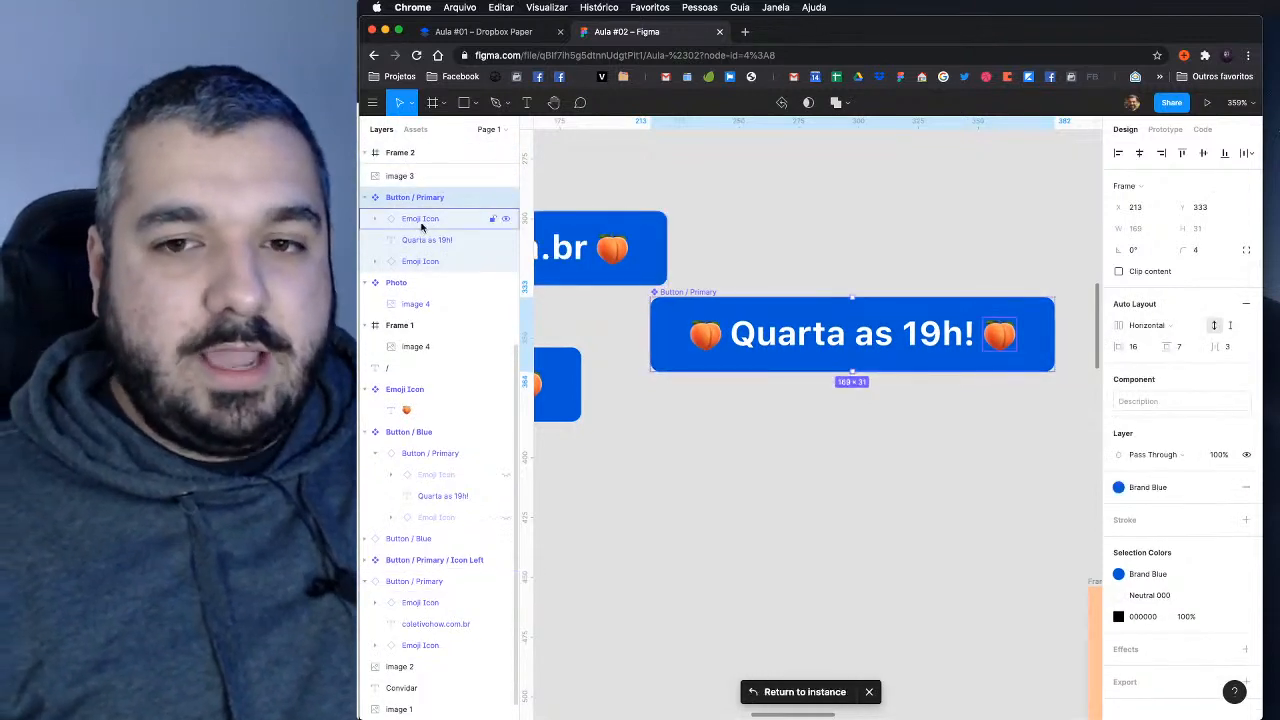
{"action": "left_click", "coordinate": [427, 240]}
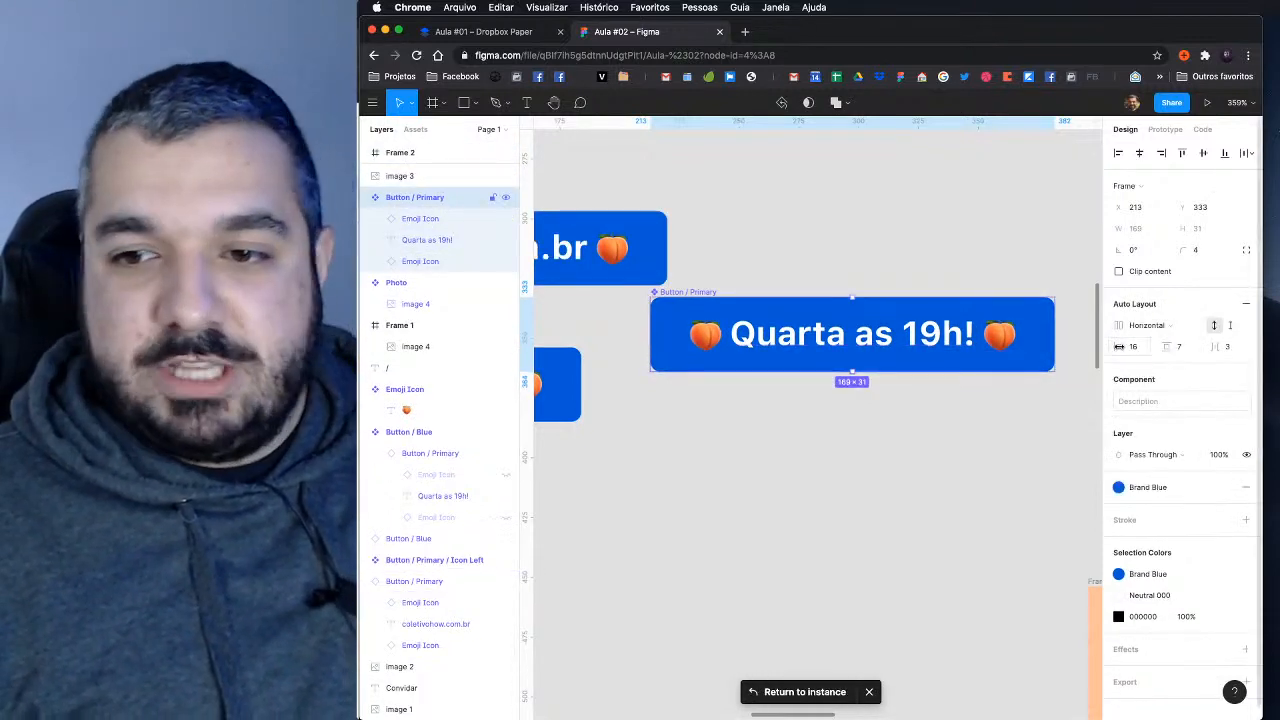
{"action": "left_click_drag", "start_coordinate": [1118, 346], "coordinate": [1157, 346]}
{"action": "key", "text": "super+z"}
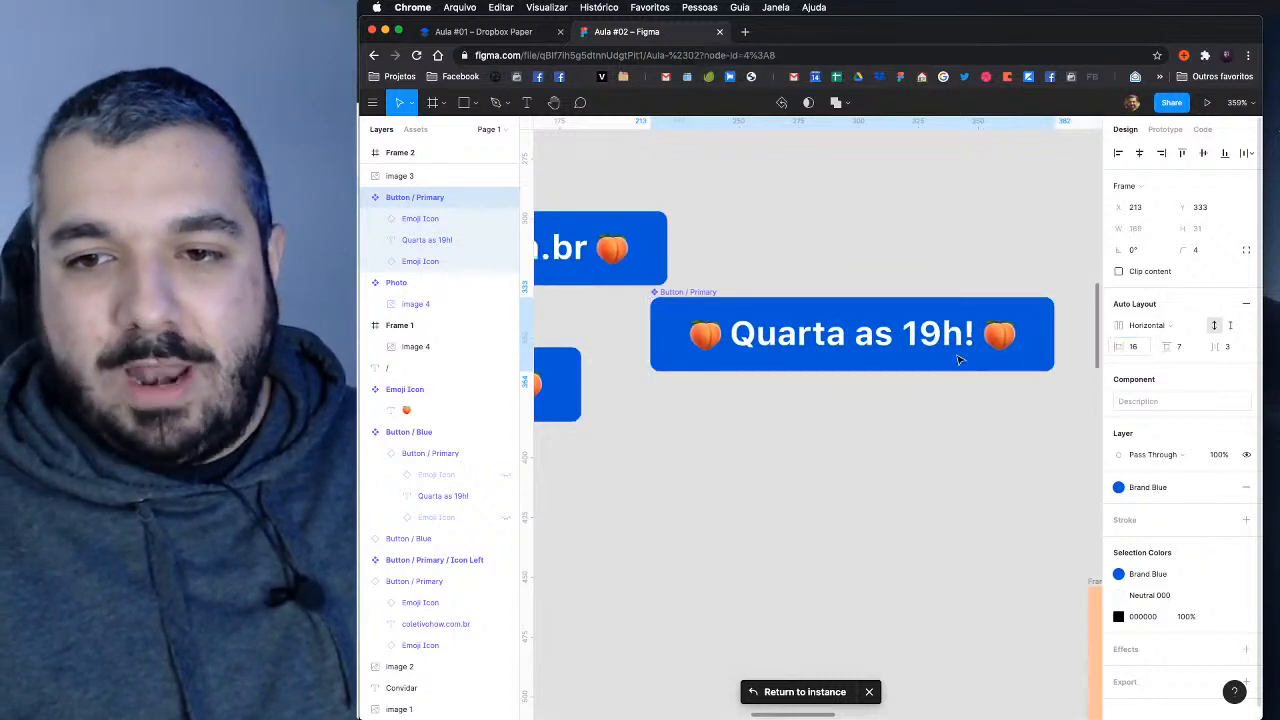
Step: Duplicate Button / Primary as an instance in the empty area above Frame 2 and move the master below it, to about X 356, Y 379
{"action": "scroll", "coordinate": [948, 356], "scroll_direction": "down", "scroll_amount": 3}
{"action": "left_click_drag", "start_coordinate": [972, 288], "coordinate": [844, 305]}
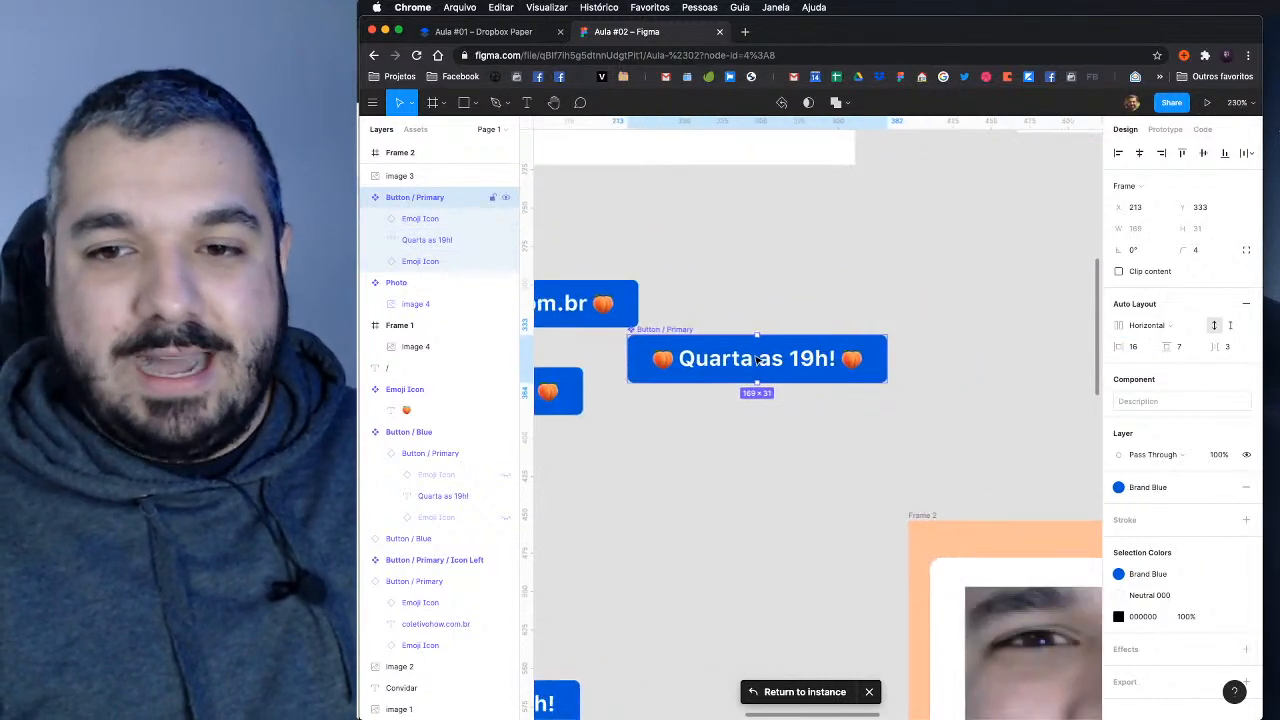
{"action": "left_click_drag", "start_coordinate": [758, 360], "coordinate": [958, 254]}
{"action": "key", "text": "Escape"}
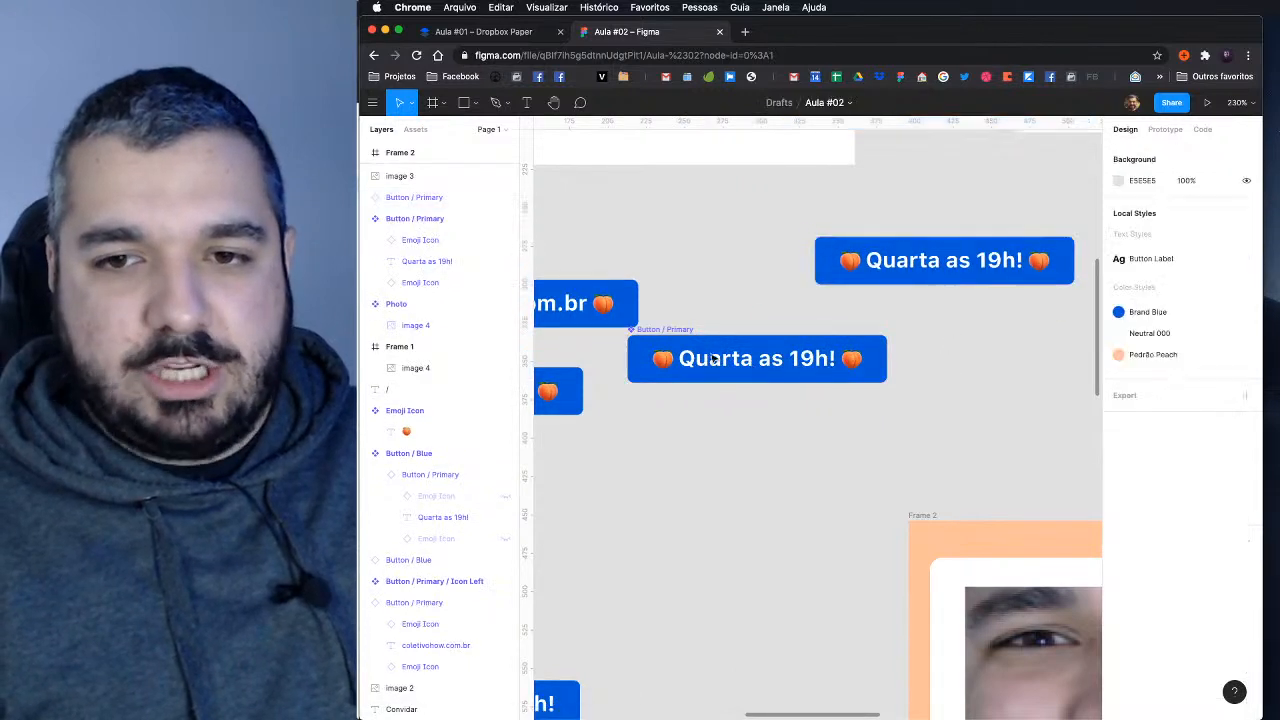
{"action": "left_click_drag", "start_coordinate": [712, 360], "coordinate": [912, 405]}
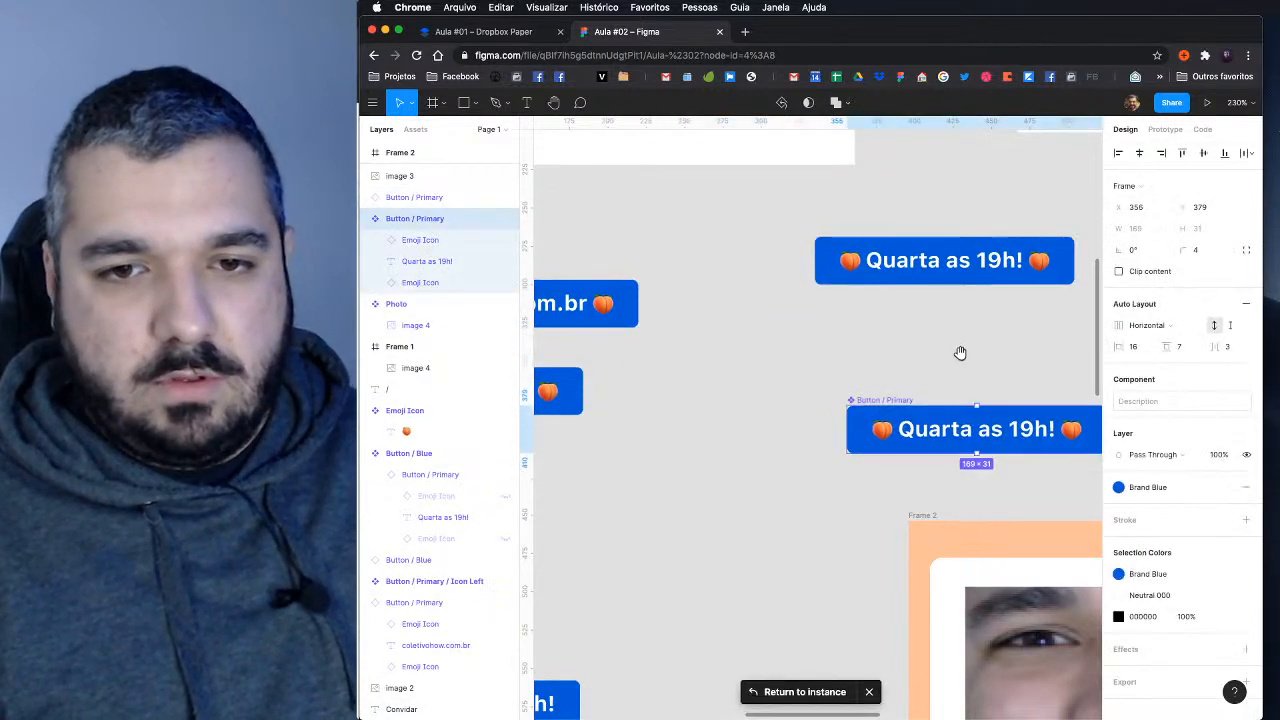
Step: Change the text of the Button / Primary master component to LABEL
{"action": "left_click_drag", "start_coordinate": [960, 353], "coordinate": [814, 342]}
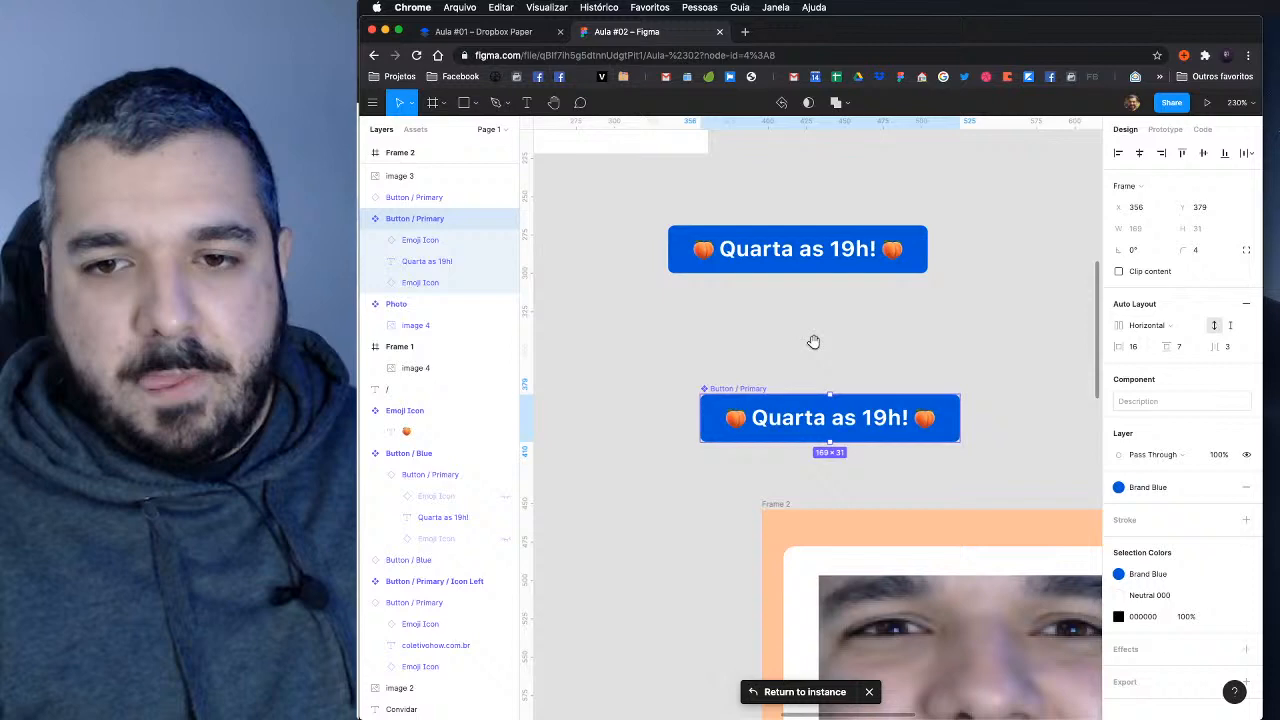
{"action": "double_click", "coordinate": [828, 421]}
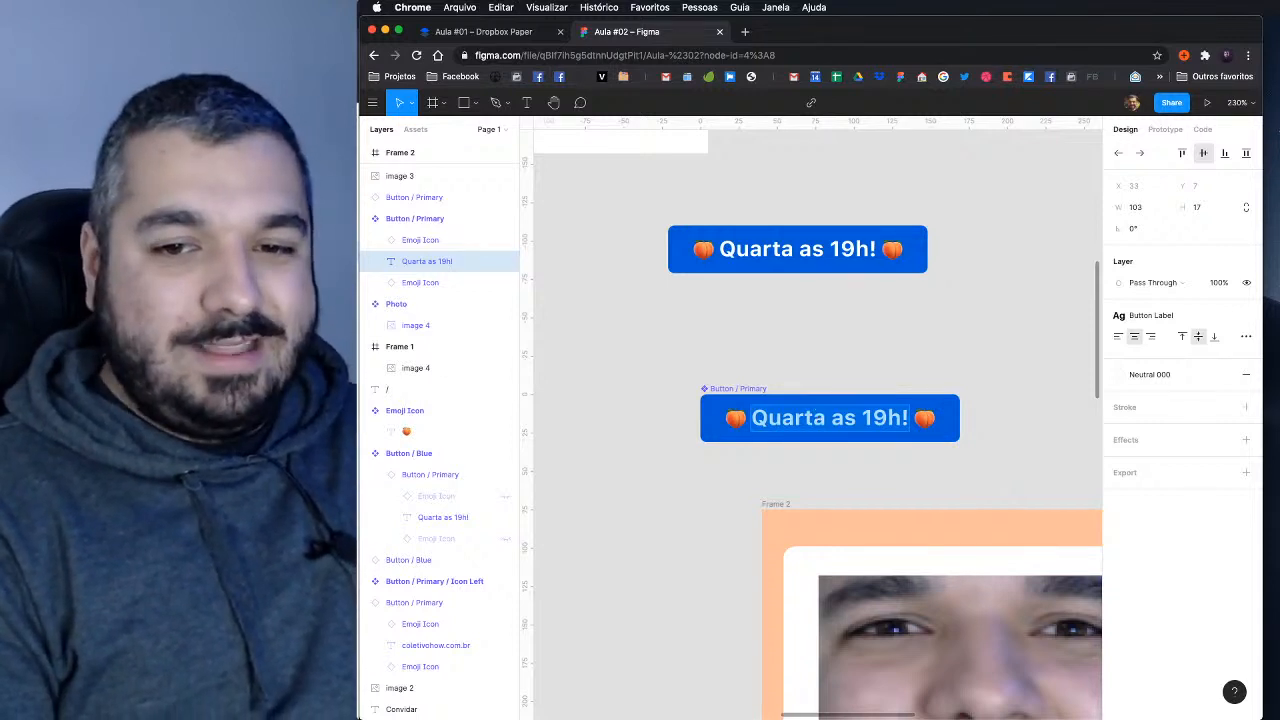
{"action": "type", "text": "LABEL"}
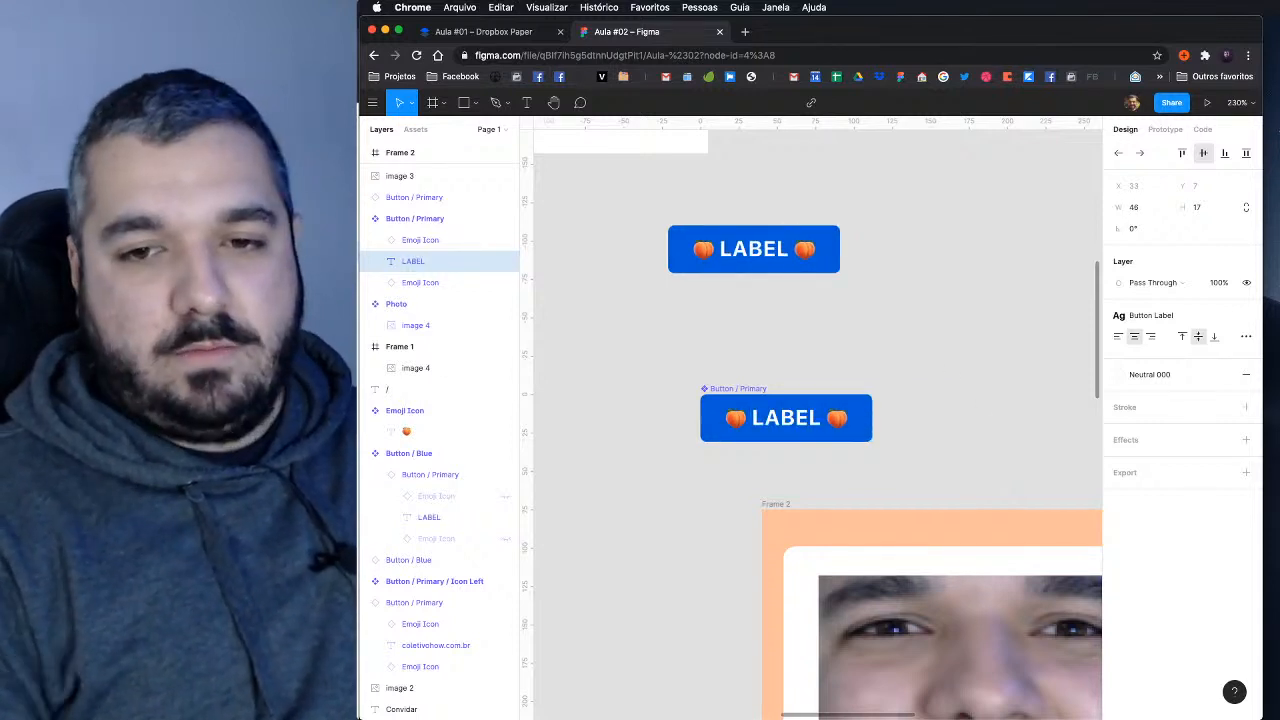
{"action": "key", "text": "Escape"}
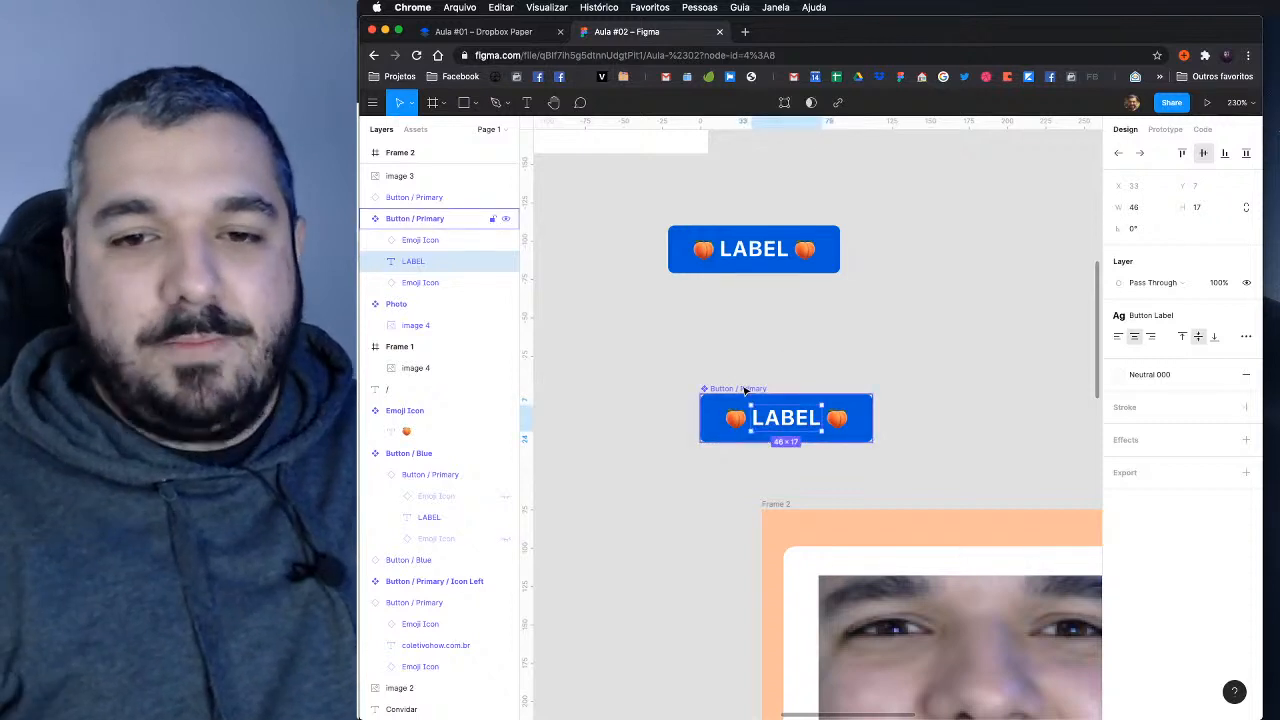
Step: Set the Button / Primary master's auto layout to 24 horizontal padding and 8 spacing between items
{"action": "left_click", "coordinate": [744, 390]}
{"action": "left_click_drag", "start_coordinate": [1214, 347], "coordinate": [1247, 347]}
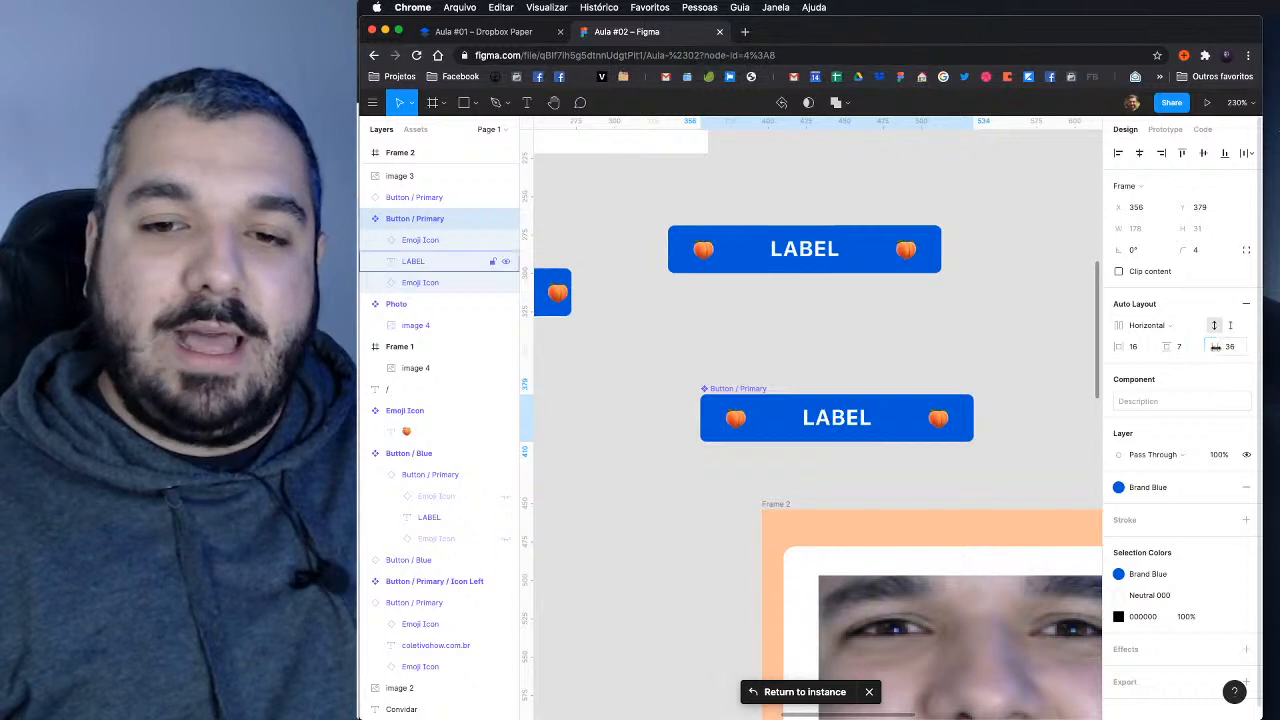
{"action": "left_click_drag", "start_coordinate": [1160, 347], "coordinate": [1114, 346]}
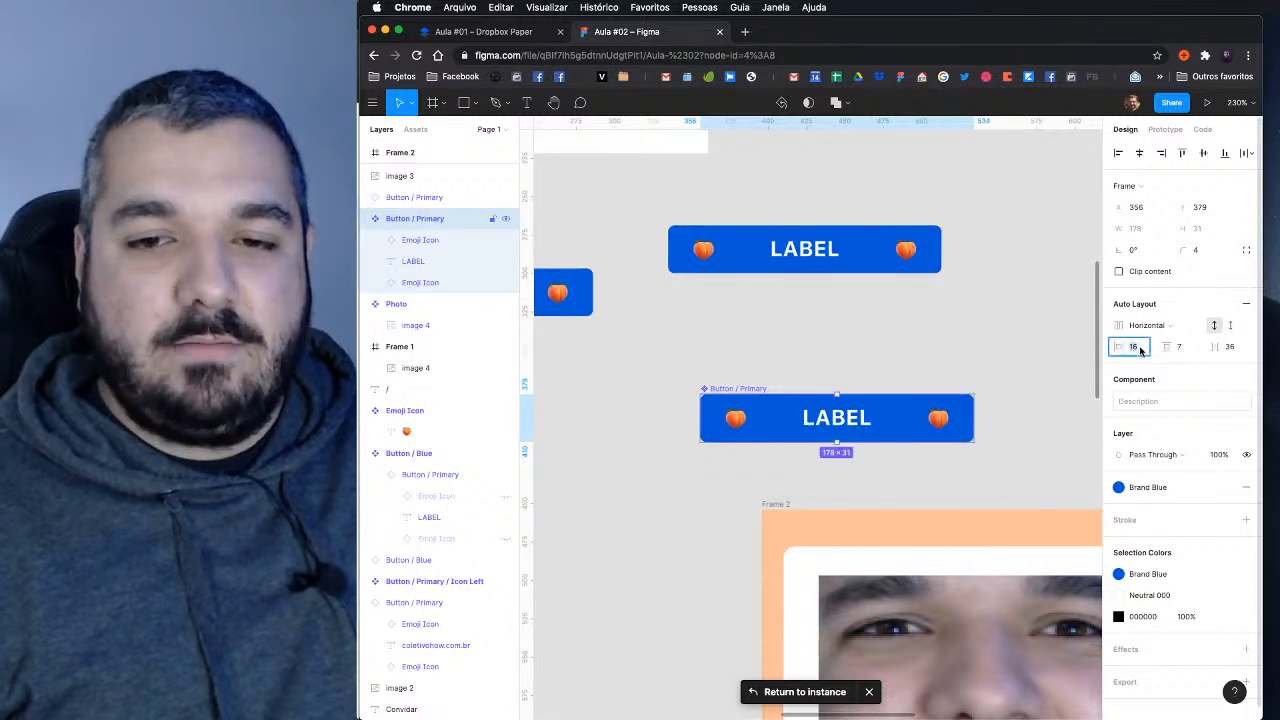
{"action": "key", "text": "Return"}
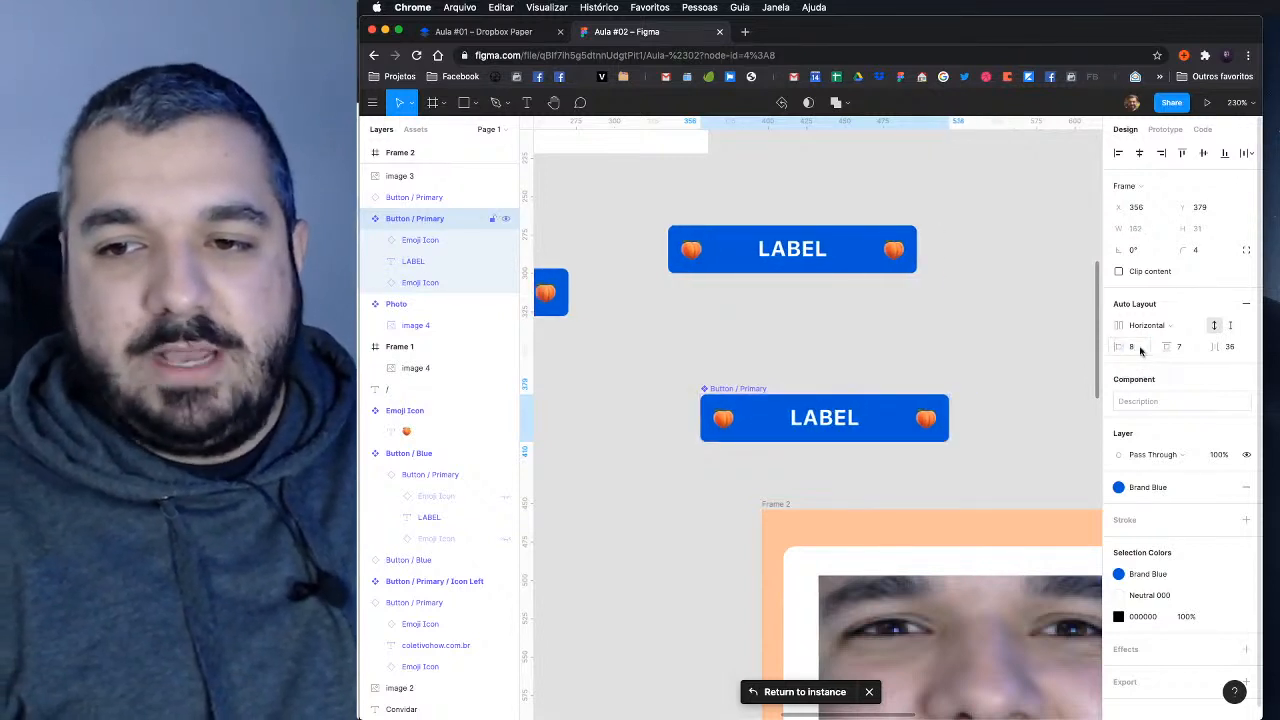
{"action": "left_click", "coordinate": [1232, 347]}
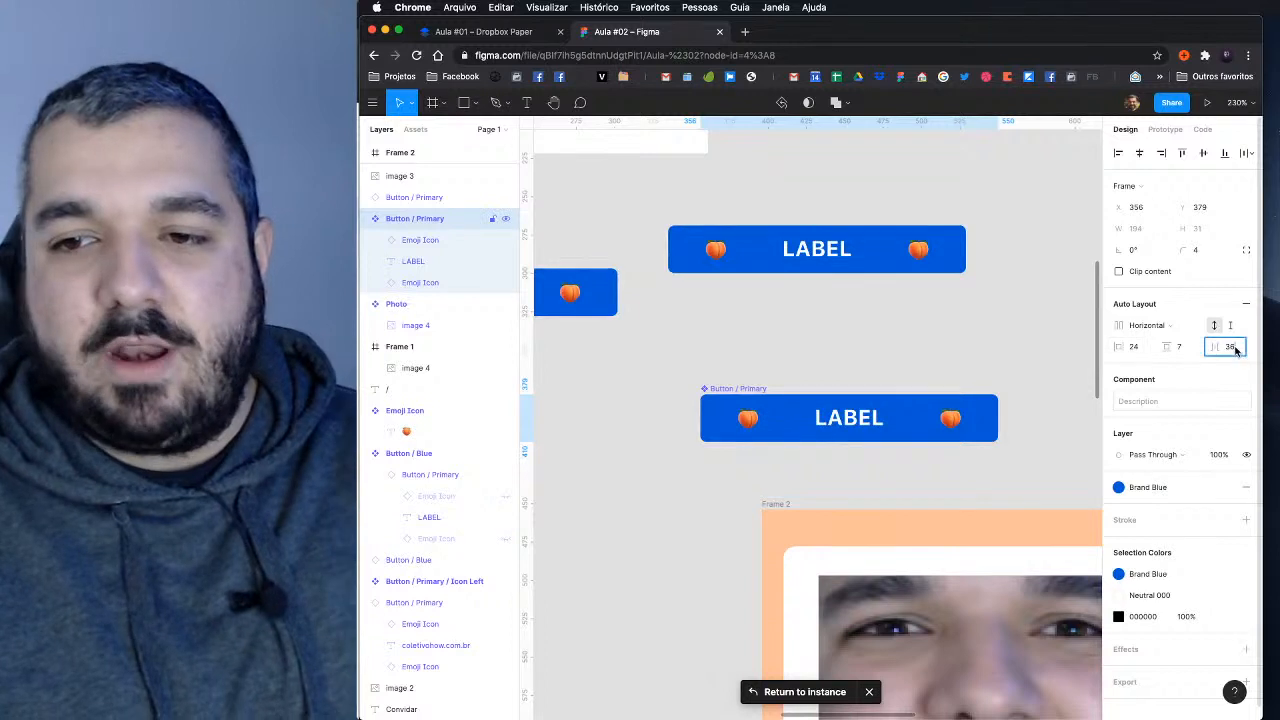
{"action": "key", "text": "Return"}
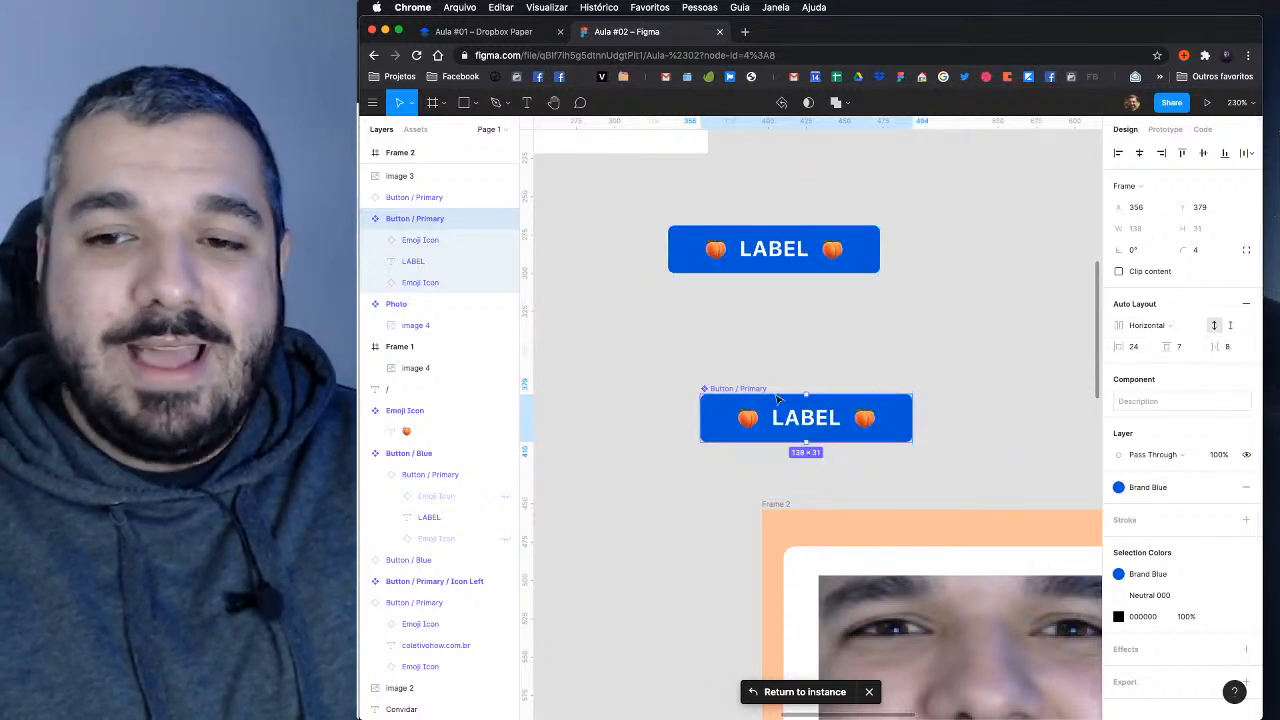
Step: Hide both Emoji Icon layers in the Button / Primary master and clear the selection
{"action": "left_click", "coordinate": [504, 240]}
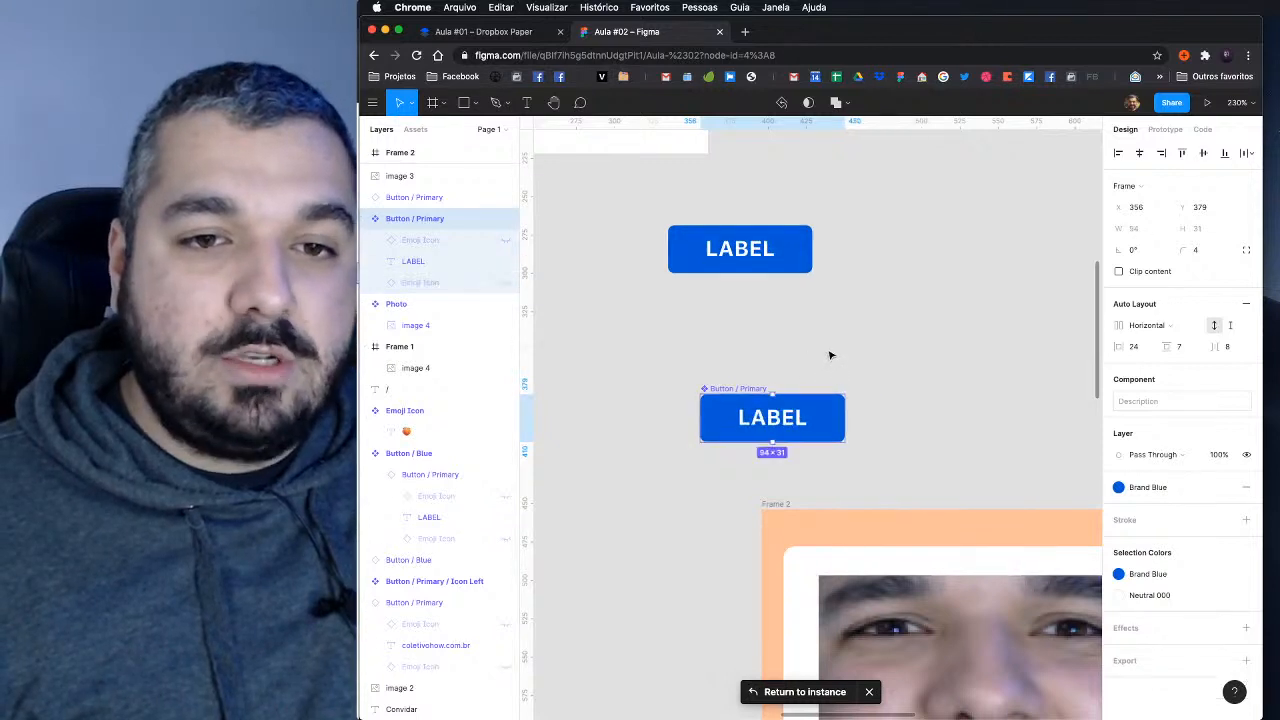
{"action": "left_click", "coordinate": [694, 511]}
Step: Delete the "Se inscreva no site!" button from Frame 2 and place a Button / Primary instance centered below the photo card
{"action": "scroll", "coordinate": [694, 511], "scroll_direction": "down", "scroll_amount": 4}
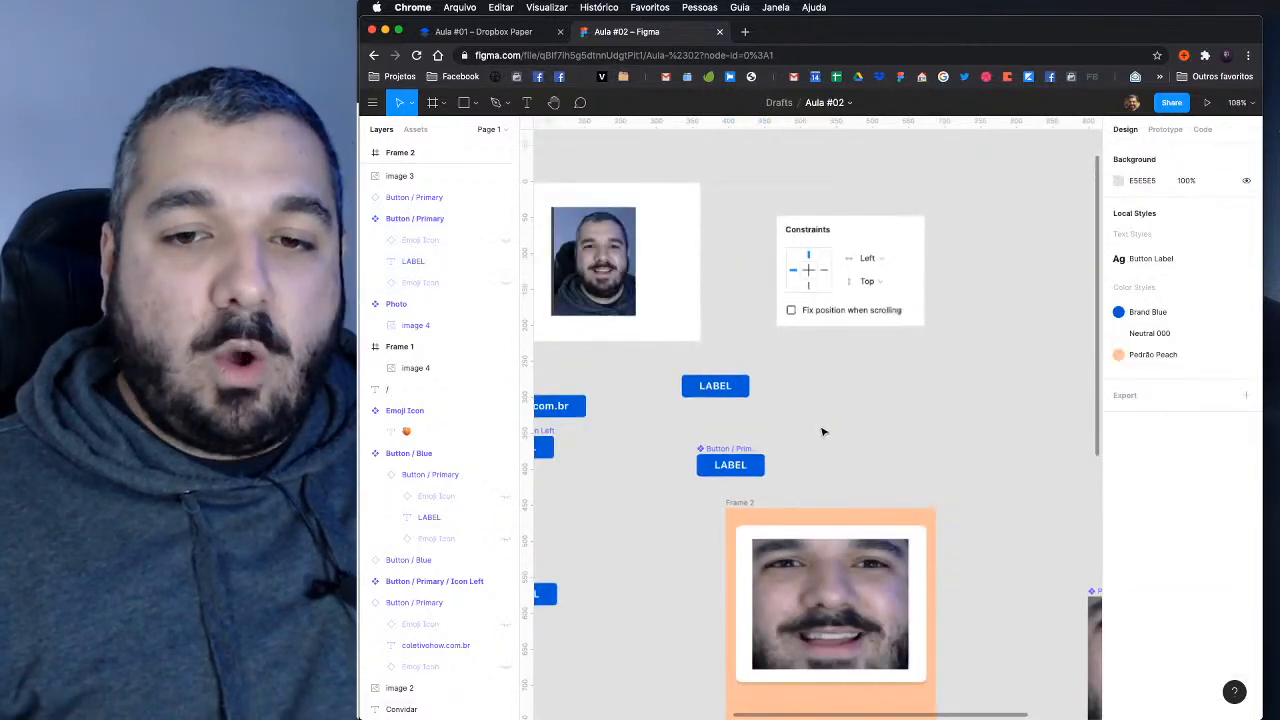
{"action": "scroll", "coordinate": [840, 387], "scroll_direction": "down", "scroll_amount": 4}
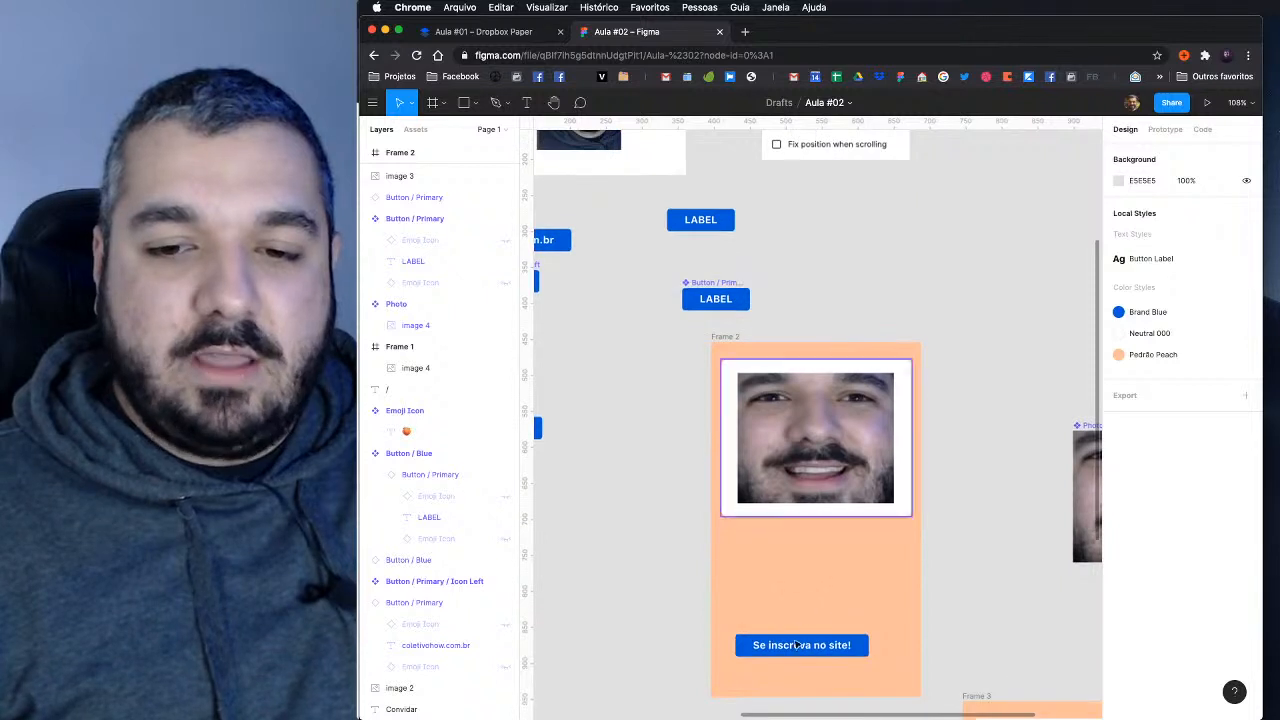
{"action": "left_click", "coordinate": [797, 655]}
{"action": "key", "text": "Delete"}
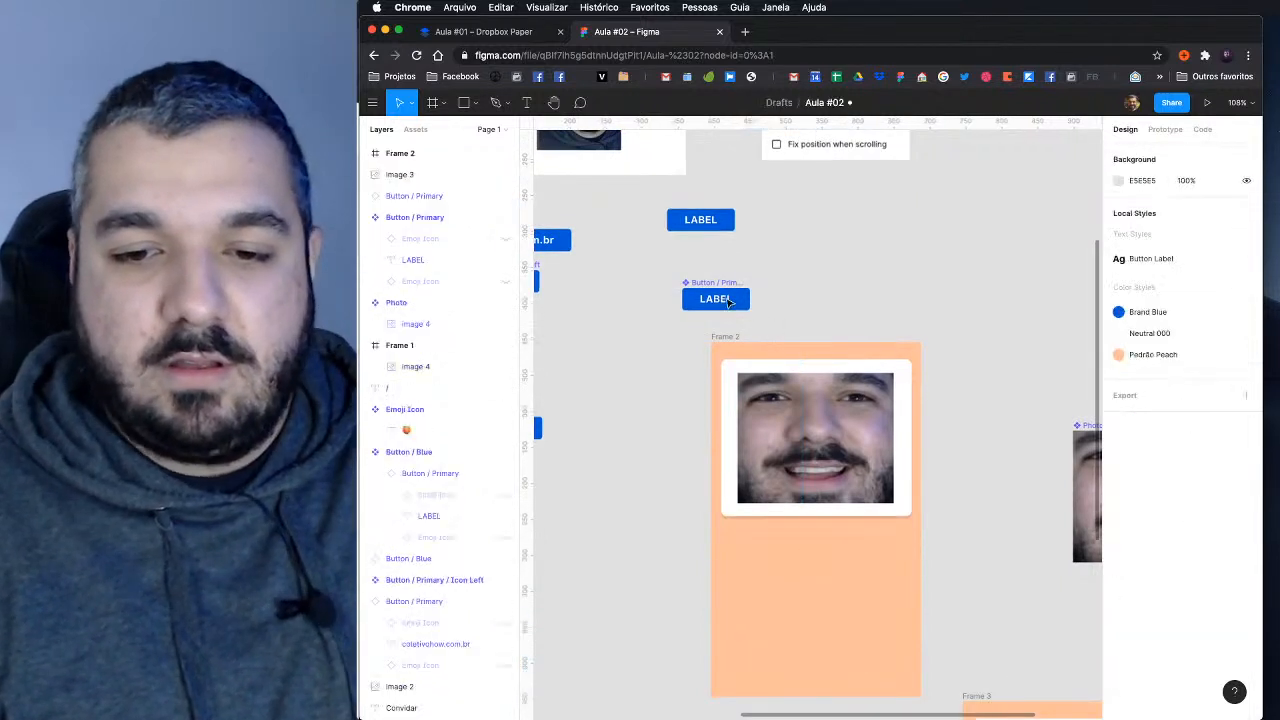
{"action": "left_click_drag", "start_coordinate": [727, 304], "coordinate": [818, 540]}
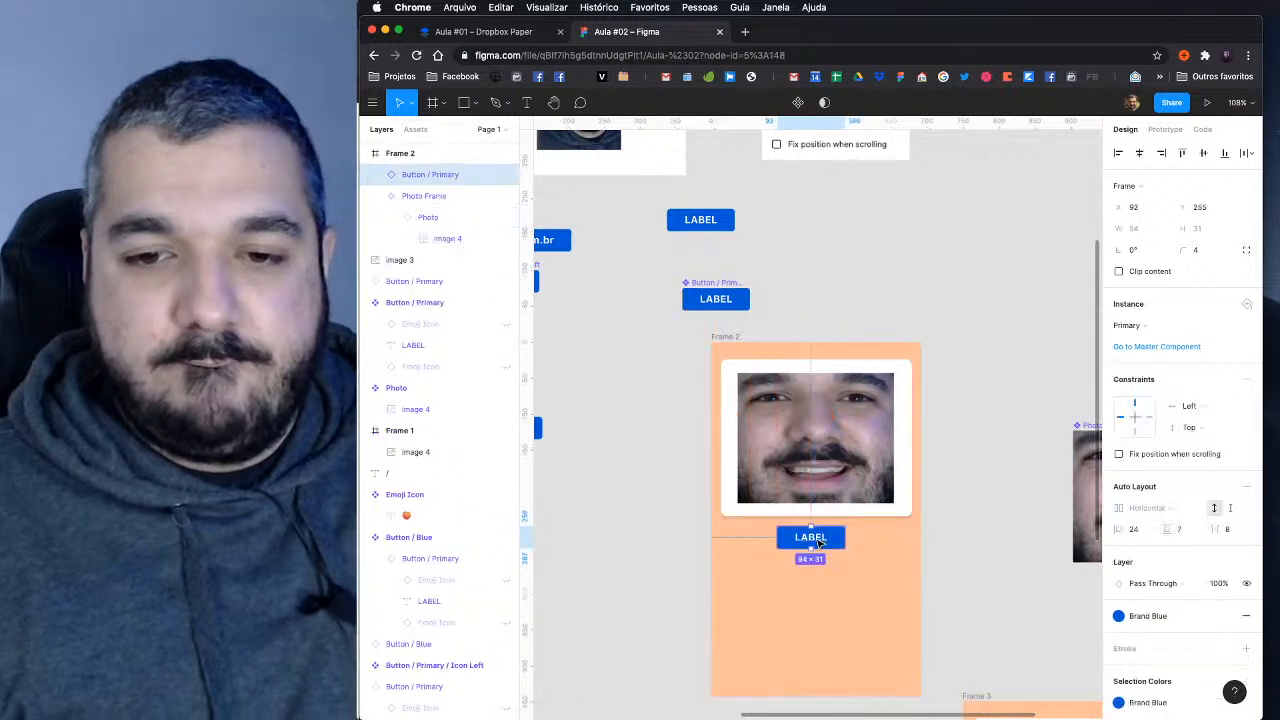
Step: Try each Emoji Icon in Frame 2's Button / Primary instance, leaving only the one before the text shown
{"action": "scroll", "coordinate": [818, 540], "scroll_direction": "up", "scroll_amount": 5}
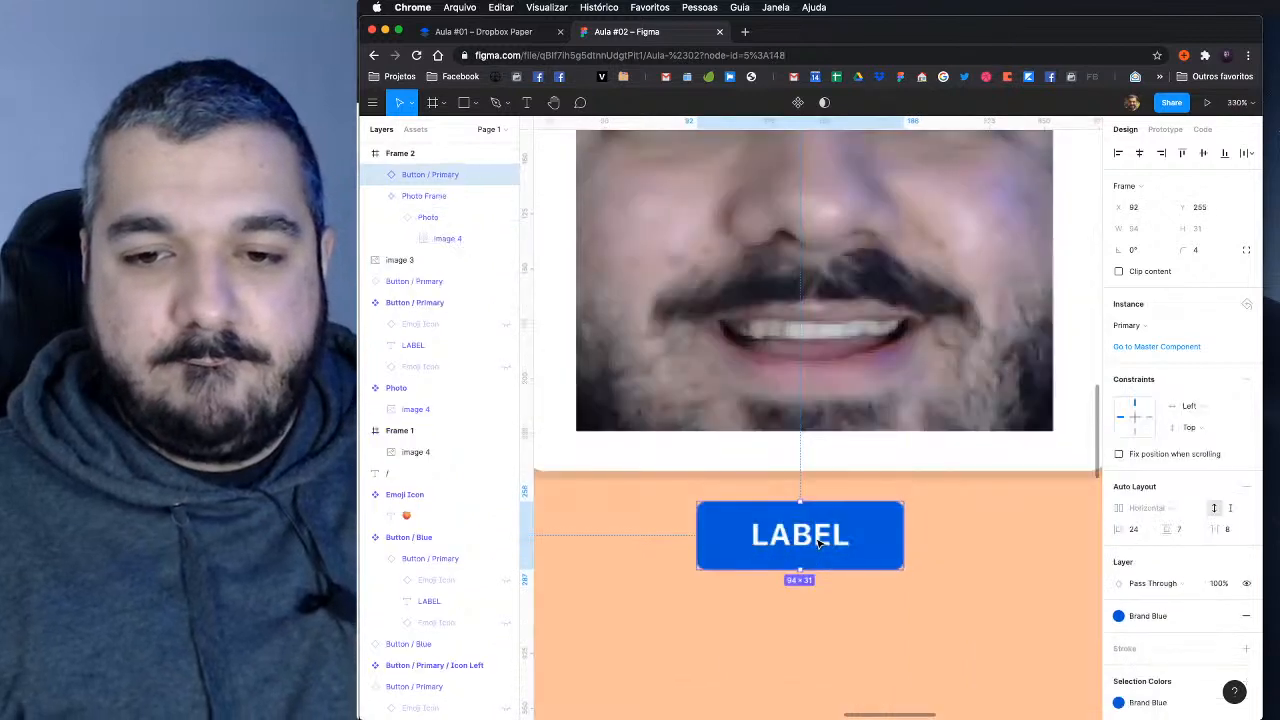
{"action": "left_click", "coordinate": [375, 175]}
{"action": "left_click", "coordinate": [505, 197]}
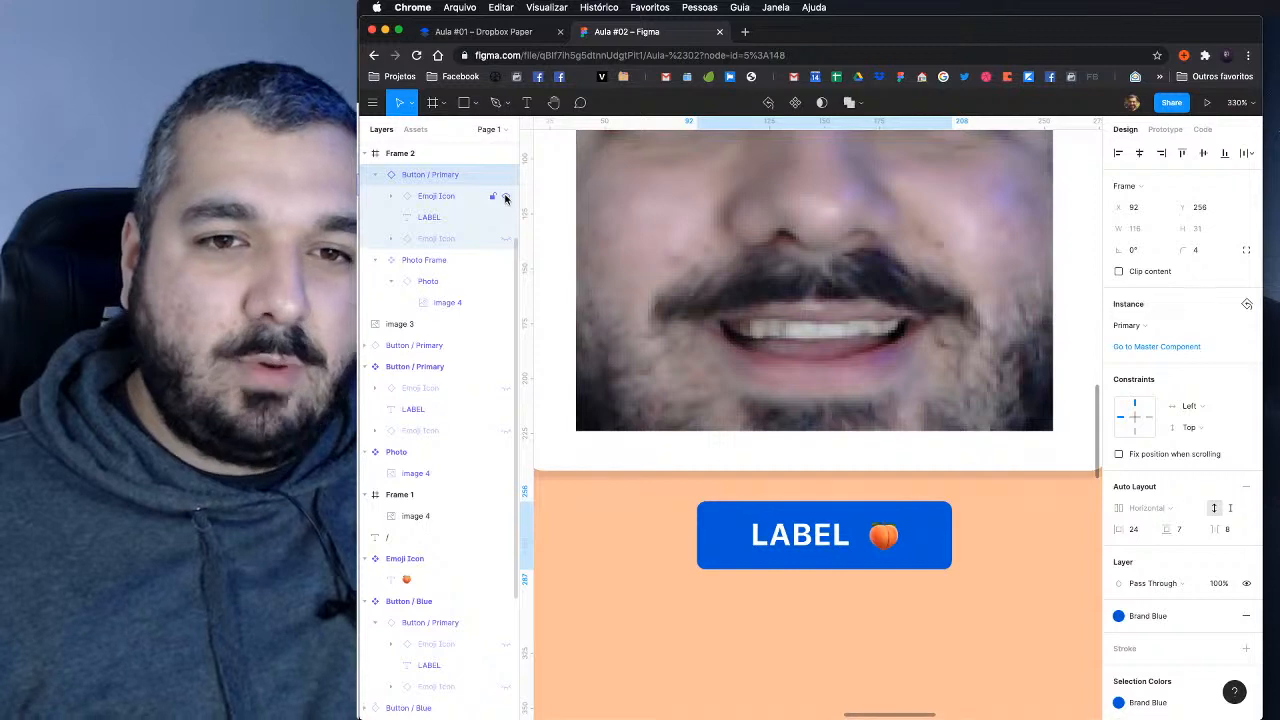
{"action": "left_click", "coordinate": [506, 196]}
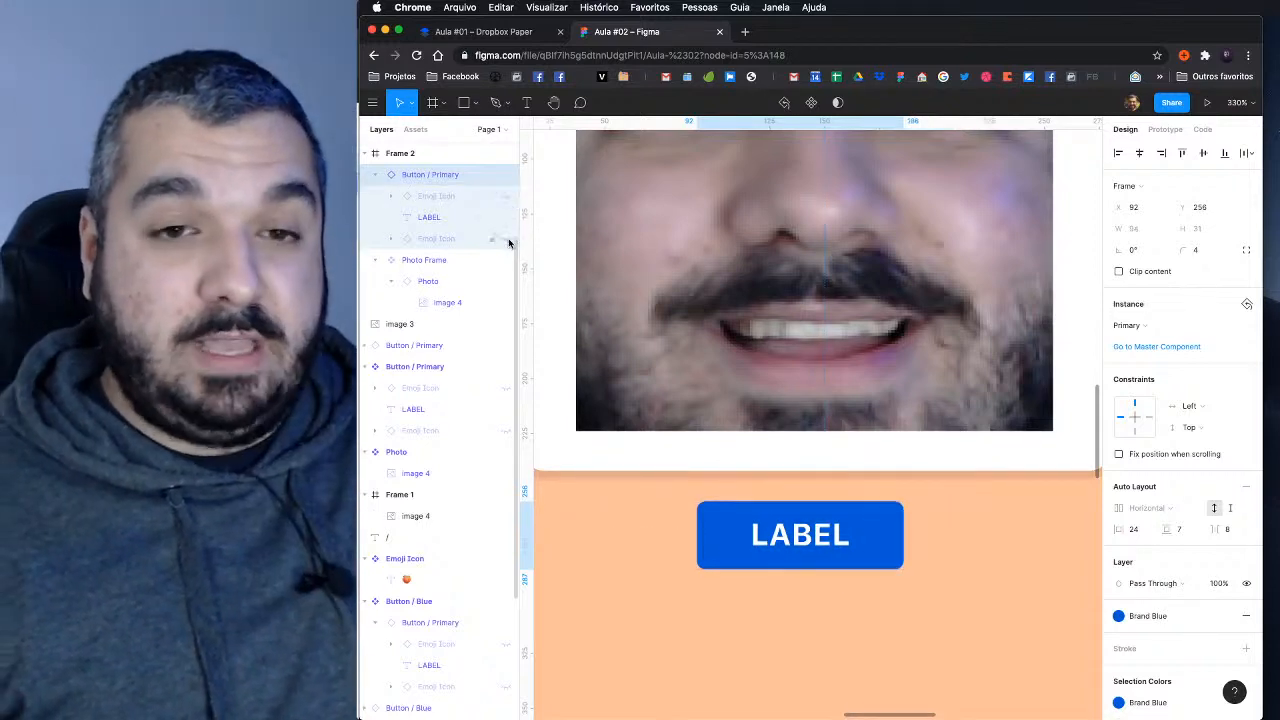
{"action": "left_click", "coordinate": [507, 240]}
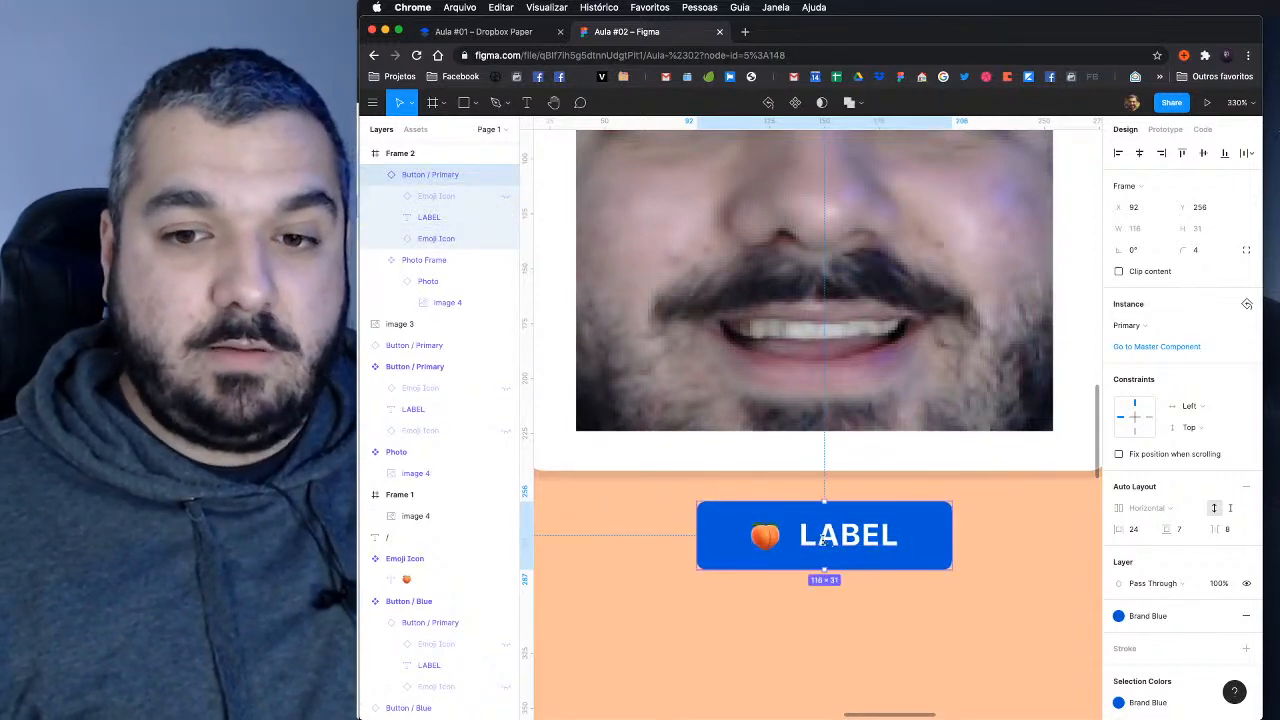
Step: Change the text of Frame 2's button instance to "Não se esqueçam de se inscrever no site."
{"action": "double_click", "coordinate": [822, 540]}
{"action": "type", "text": "Não s"}
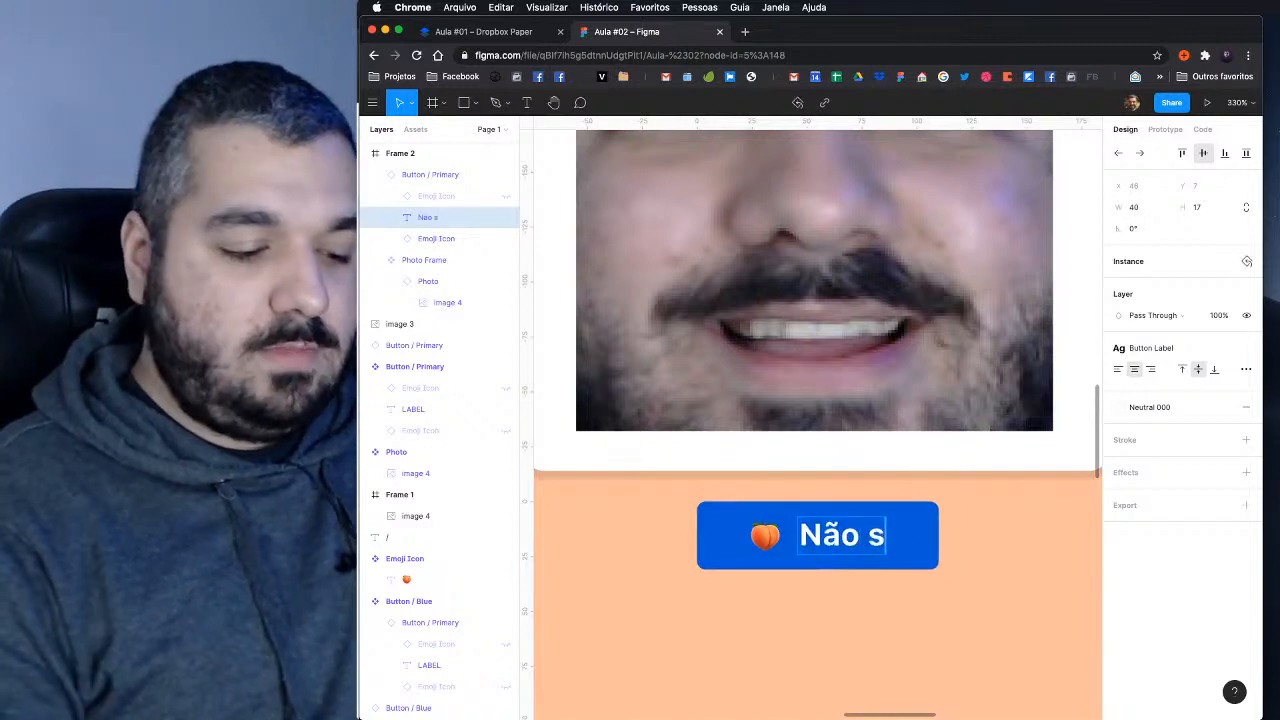
{"action": "type", "text": "e esqueçam d"}
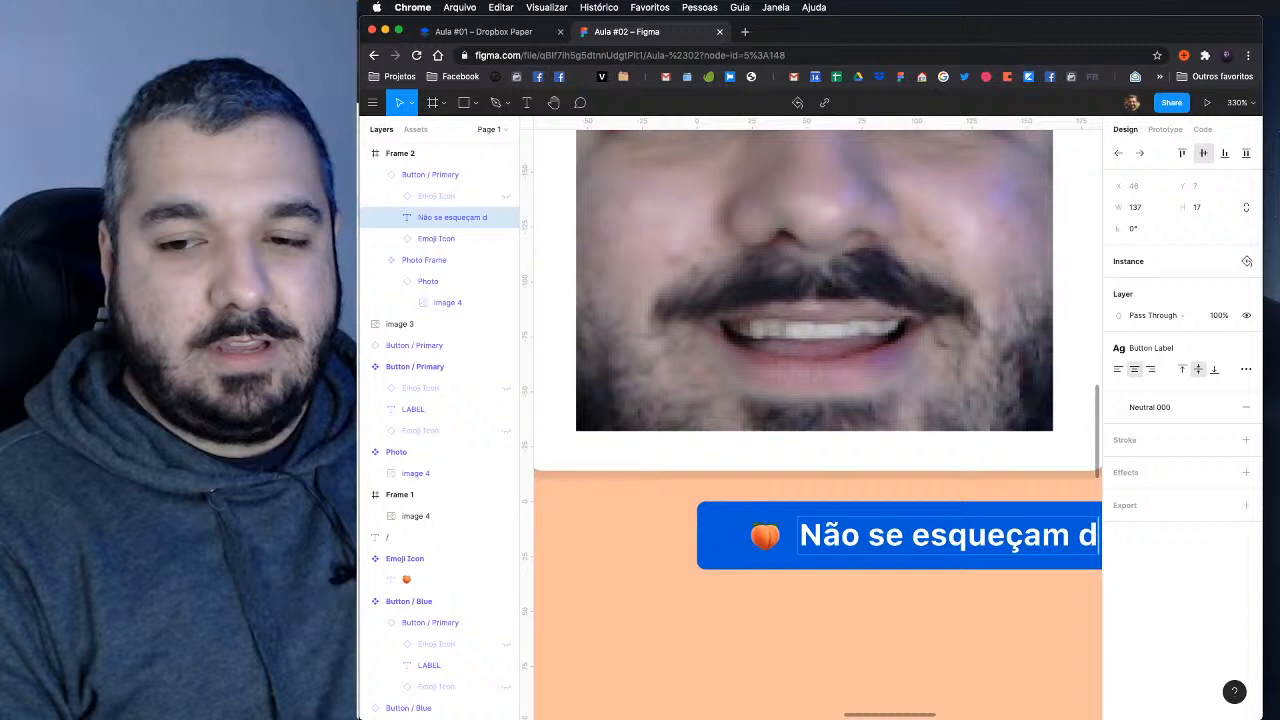
{"action": "key", "text": "BackSpace"}
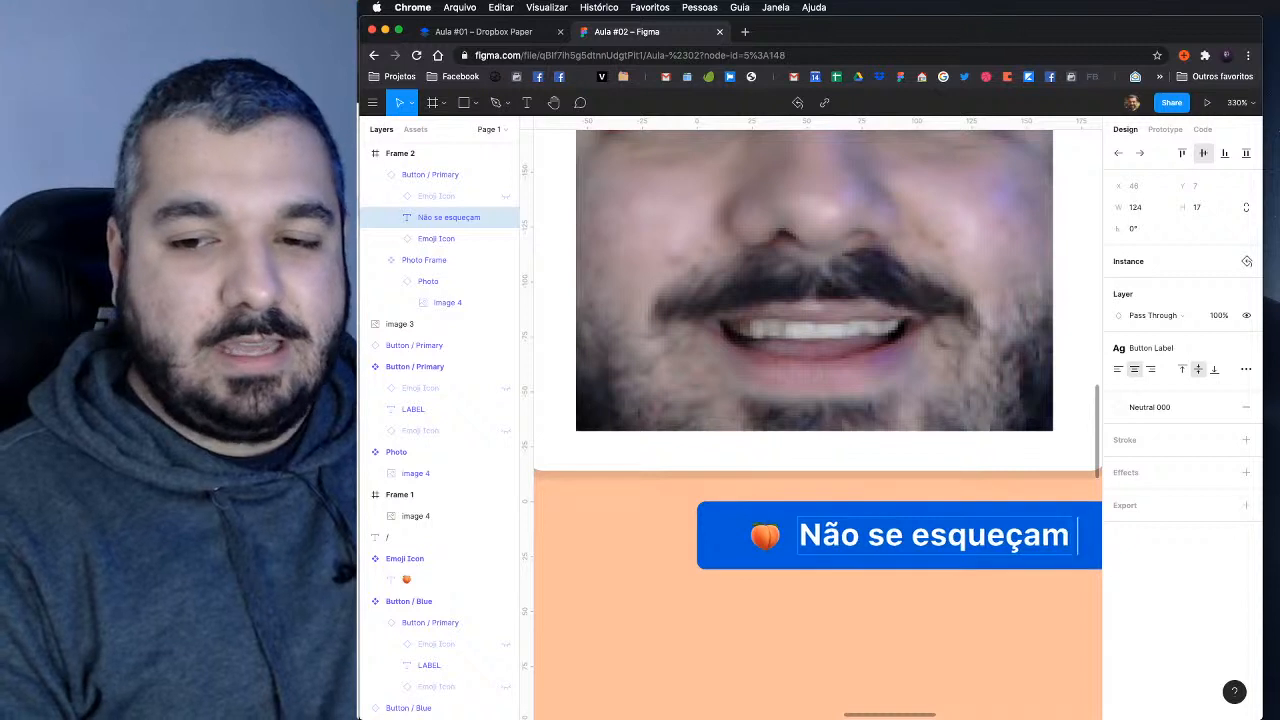
{"action": "type", "text": "de se insc"}
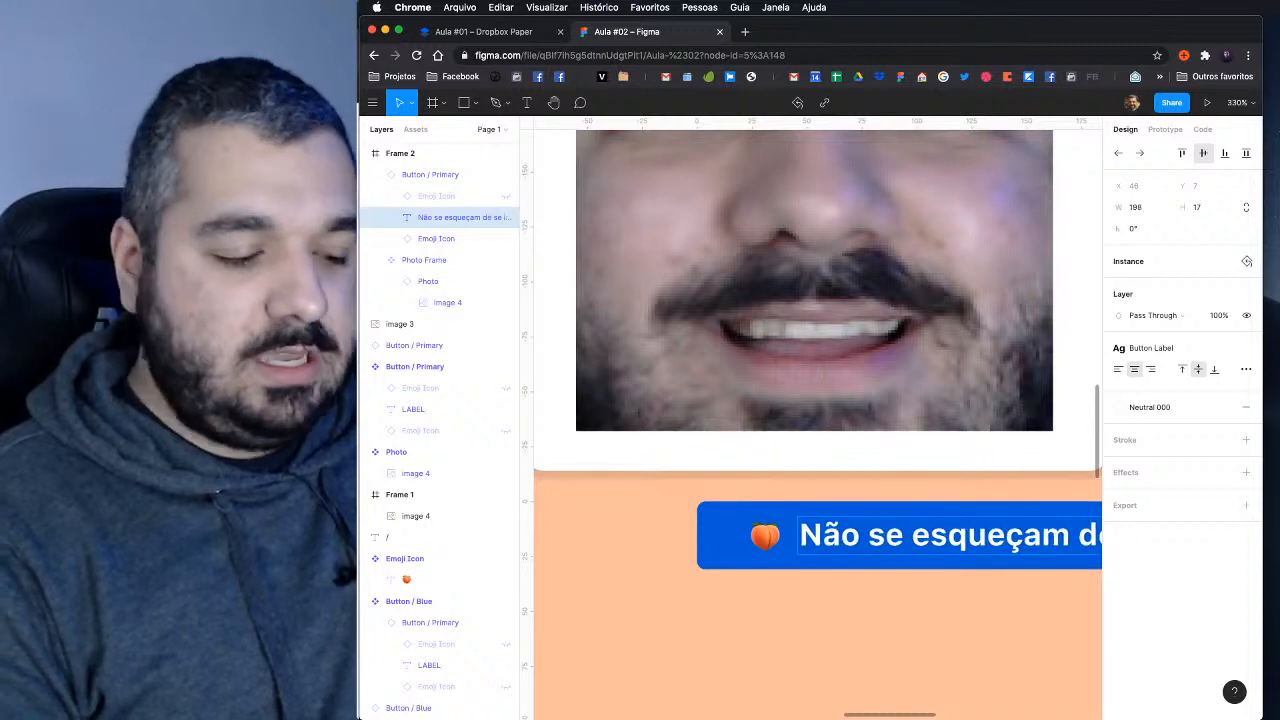
{"action": "type", "text": "rever no canal"}
{"action": "key", "text": "Escape"}
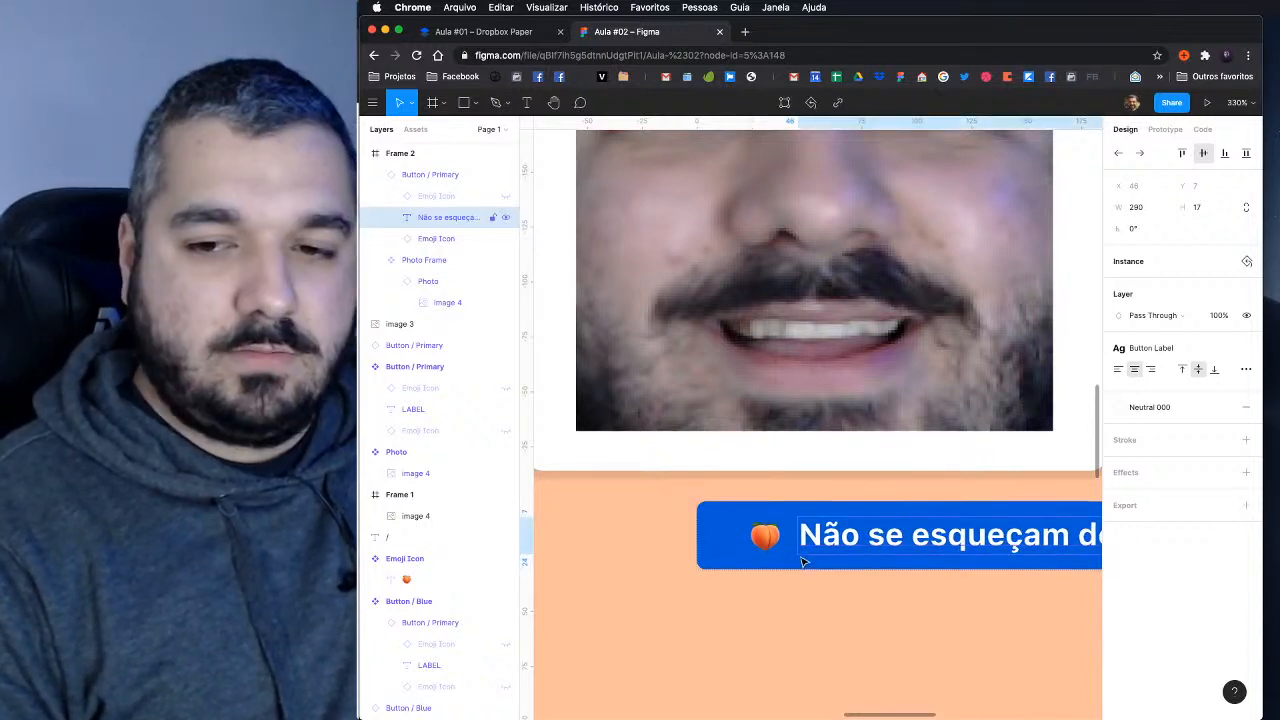
Step: Center the long-text Button / Primary instance horizontally in Frame 2
{"action": "scroll", "coordinate": [801, 559], "scroll_direction": "down", "scroll_amount": 5}
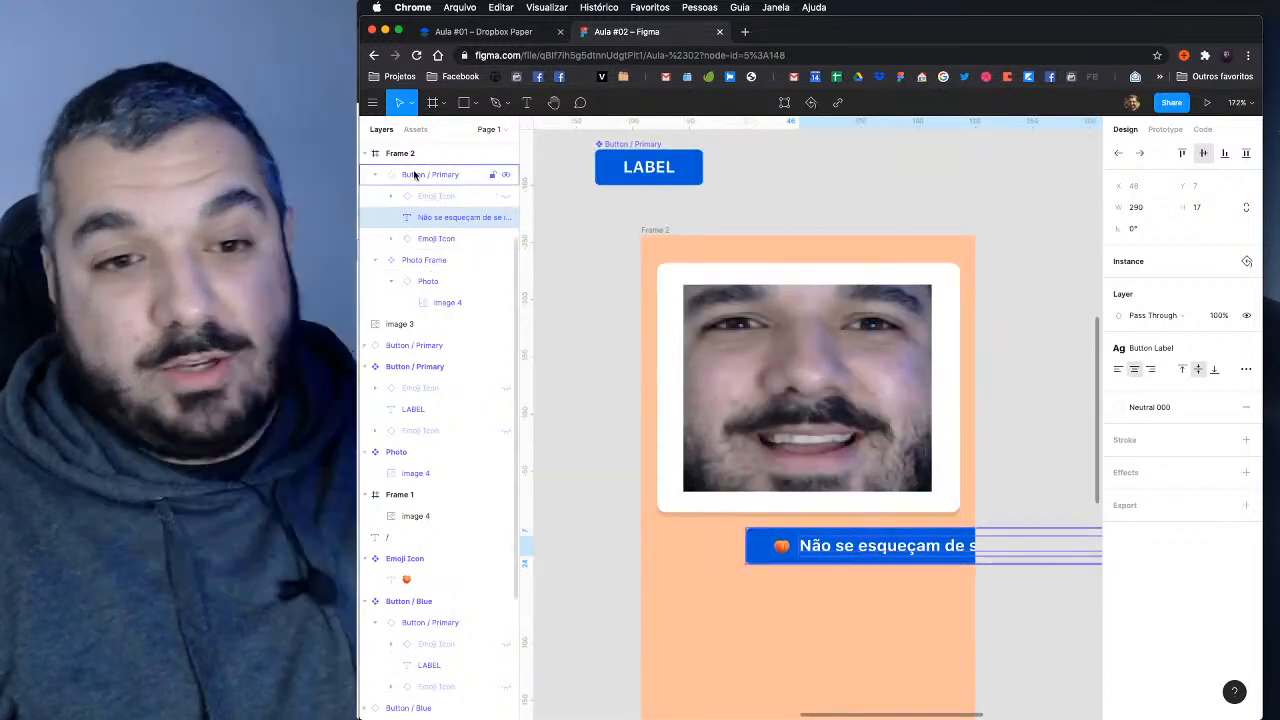
{"action": "left_click", "coordinate": [416, 175]}
{"action": "left_click", "coordinate": [1141, 154]}
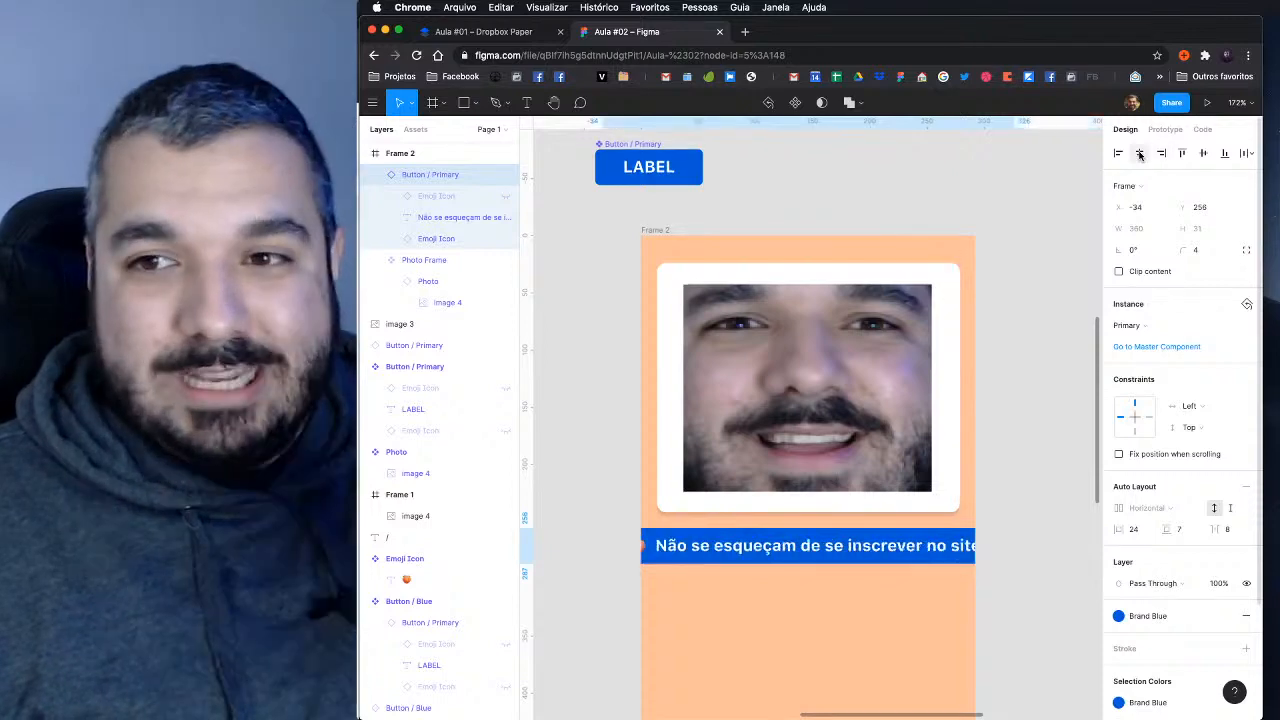
Step: Replace the text of Frame 2's button instance with "coletivohow.com.br"
{"action": "double_click", "coordinate": [864, 549]}
{"action": "key", "text": "BackSpace"}
{"action": "key", "text": "BackSpace"}
{"action": "key", "text": "BackSpace"}
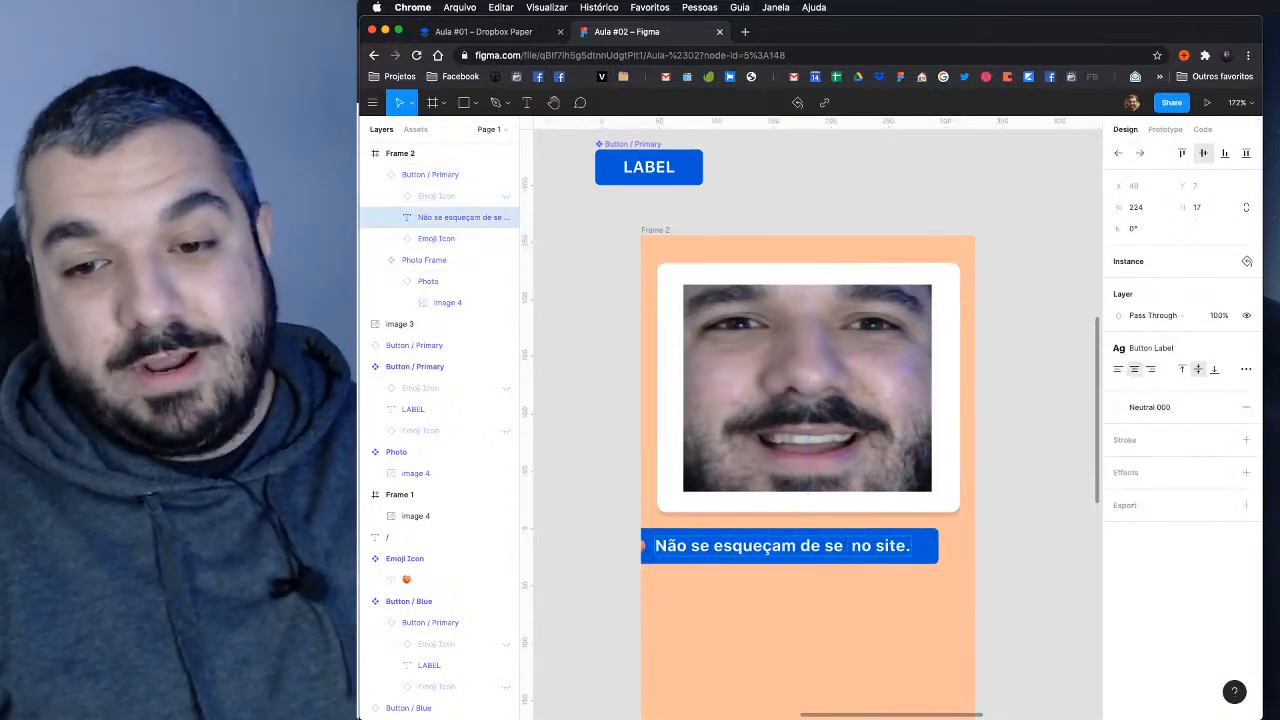
{"action": "key", "text": "Delete"}
{"action": "key", "text": "Delete"}
{"action": "key", "text": "Delete"}
{"action": "key", "text": "Delete"}
{"action": "key", "text": "Delete"}
{"action": "key", "text": "Delete"}
{"action": "key", "text": "Delete"}
{"action": "key", "text": "Delete"}
{"action": "key", "text": "Delete"}
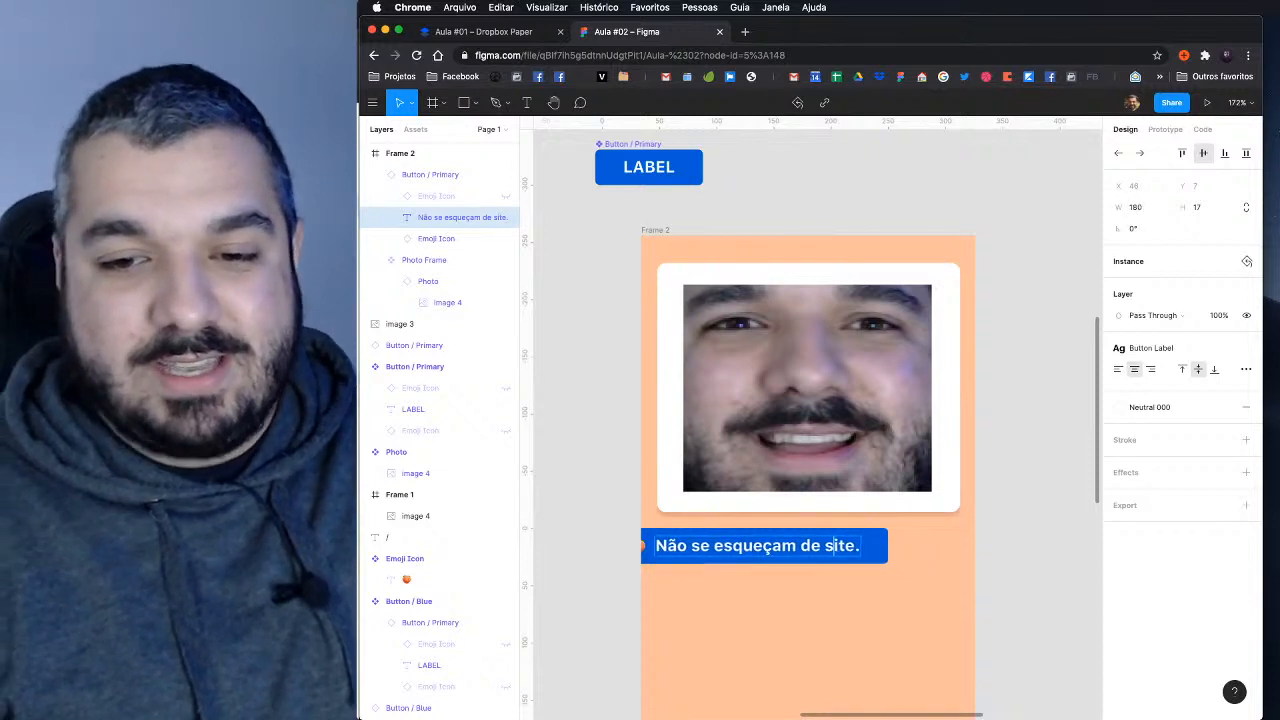
{"action": "key", "text": "super+a"}
{"action": "type", "text": "co"}
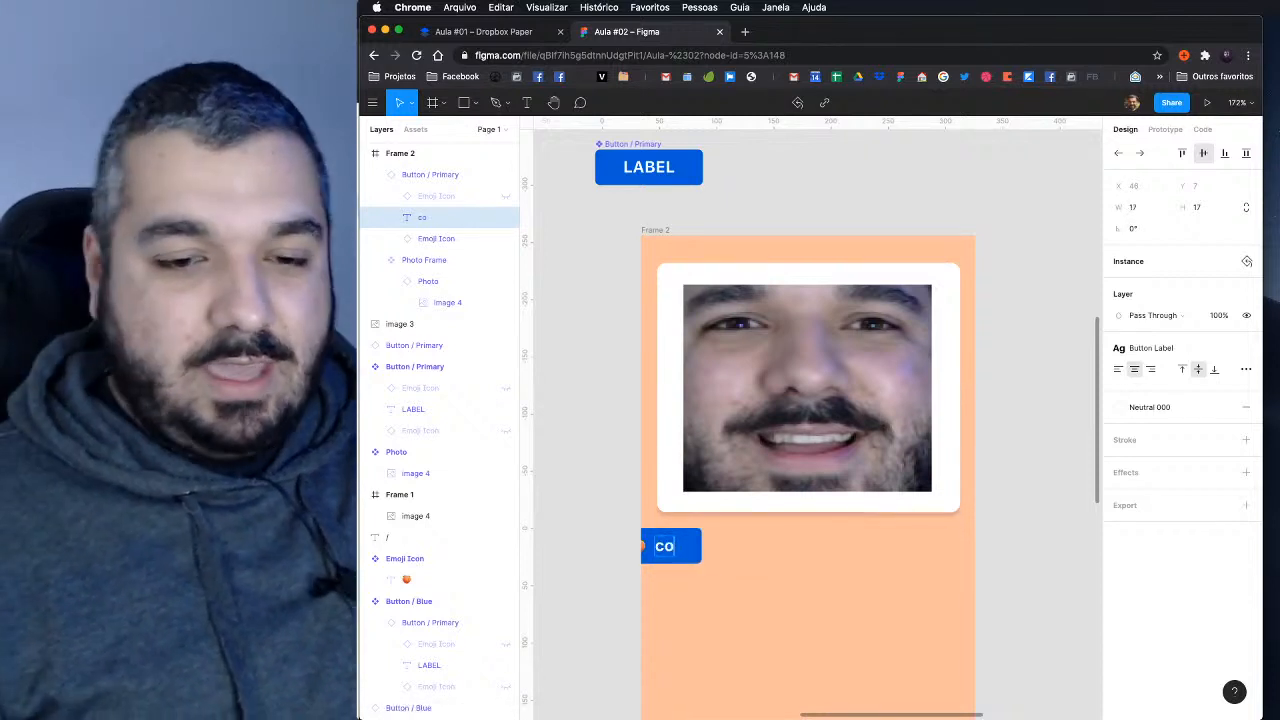
{"action": "type", "text": "letihovohow.com.br"}
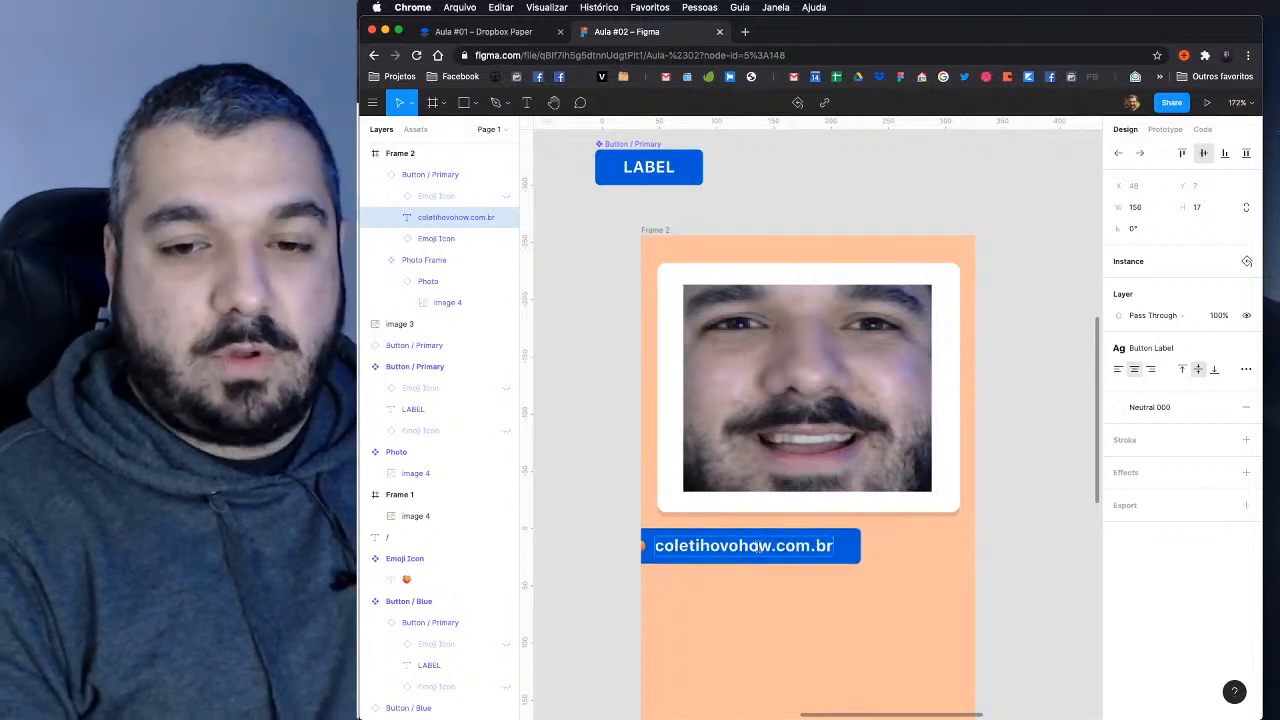
{"action": "left_click", "coordinate": [701, 547]}
{"action": "key", "text": "Delete"}
{"action": "key", "text": "Delete"}
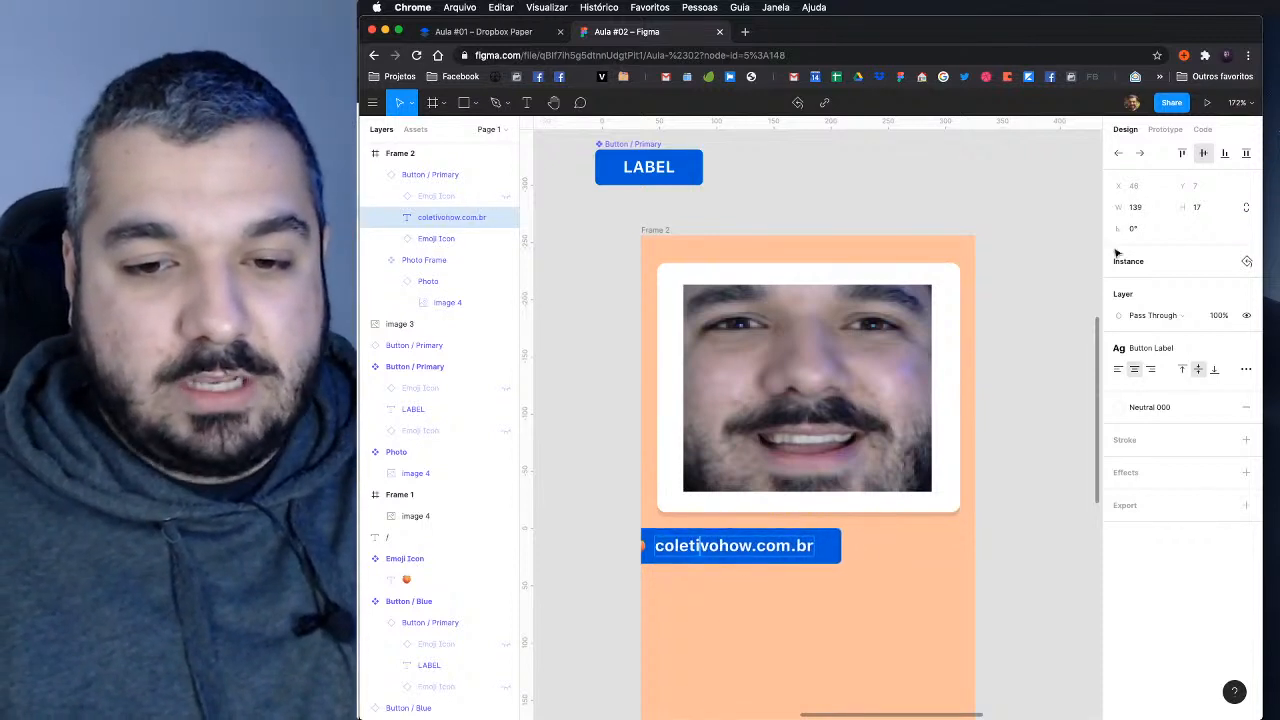
{"action": "key", "text": "Escape"}
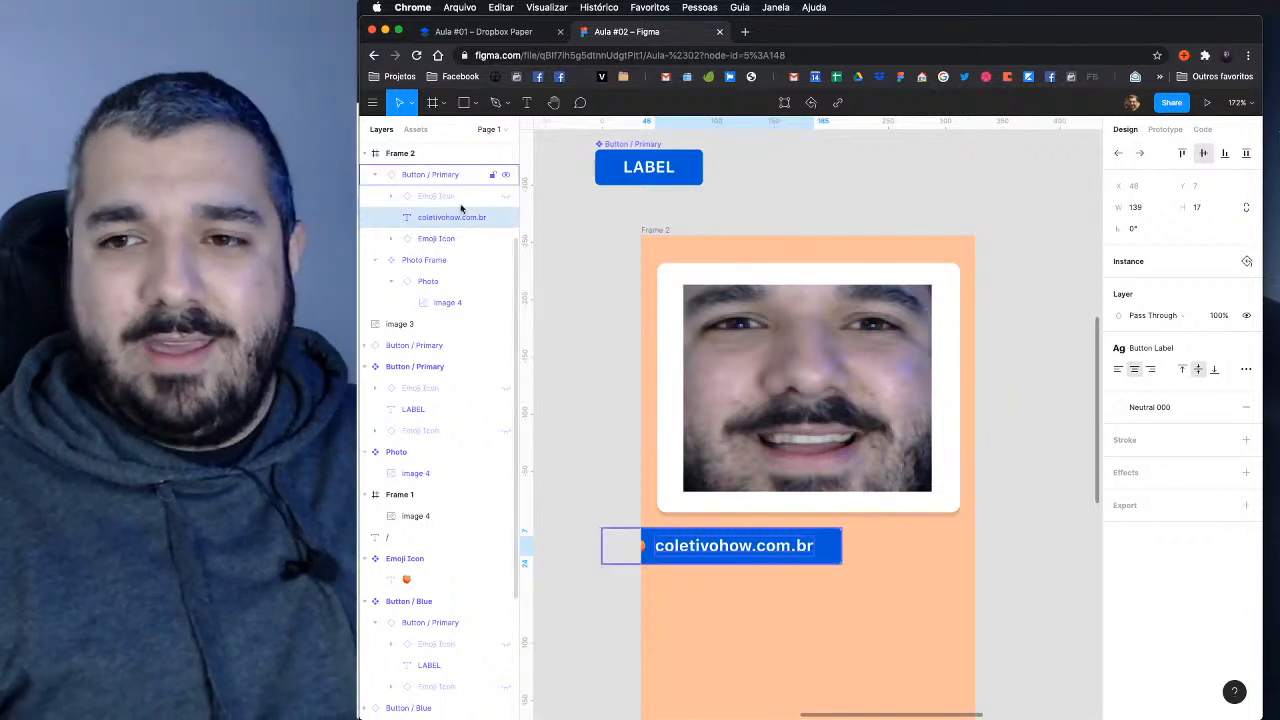
Step: Center the coletivohow.com.br button horizontally in Frame 2 and clear the selection
{"action": "key", "text": "Escape"}
{"action": "left_click", "coordinate": [1139, 153]}
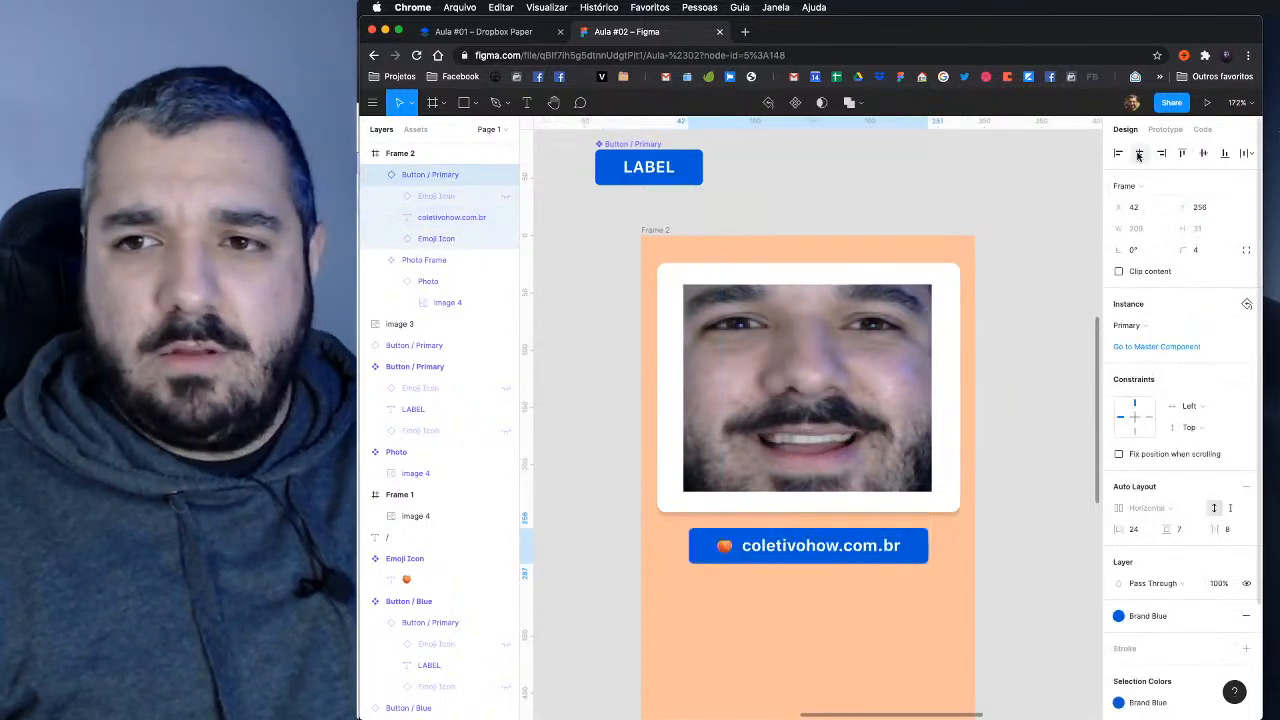
{"action": "left_click", "coordinate": [723, 197]}
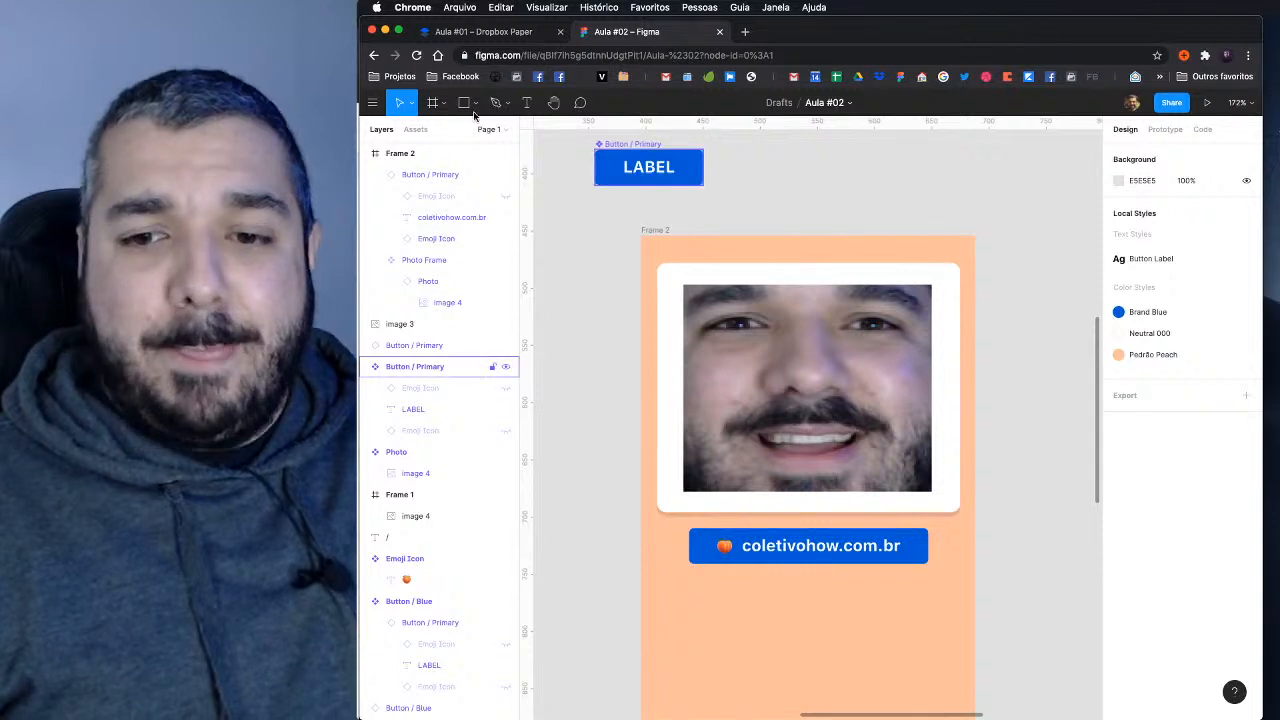
Step: Switch to the Aula #01 Dropbox Paper document and remove the extra blank lines between the Constraints and Auto layout sections
{"action": "left_click", "coordinate": [484, 33]}
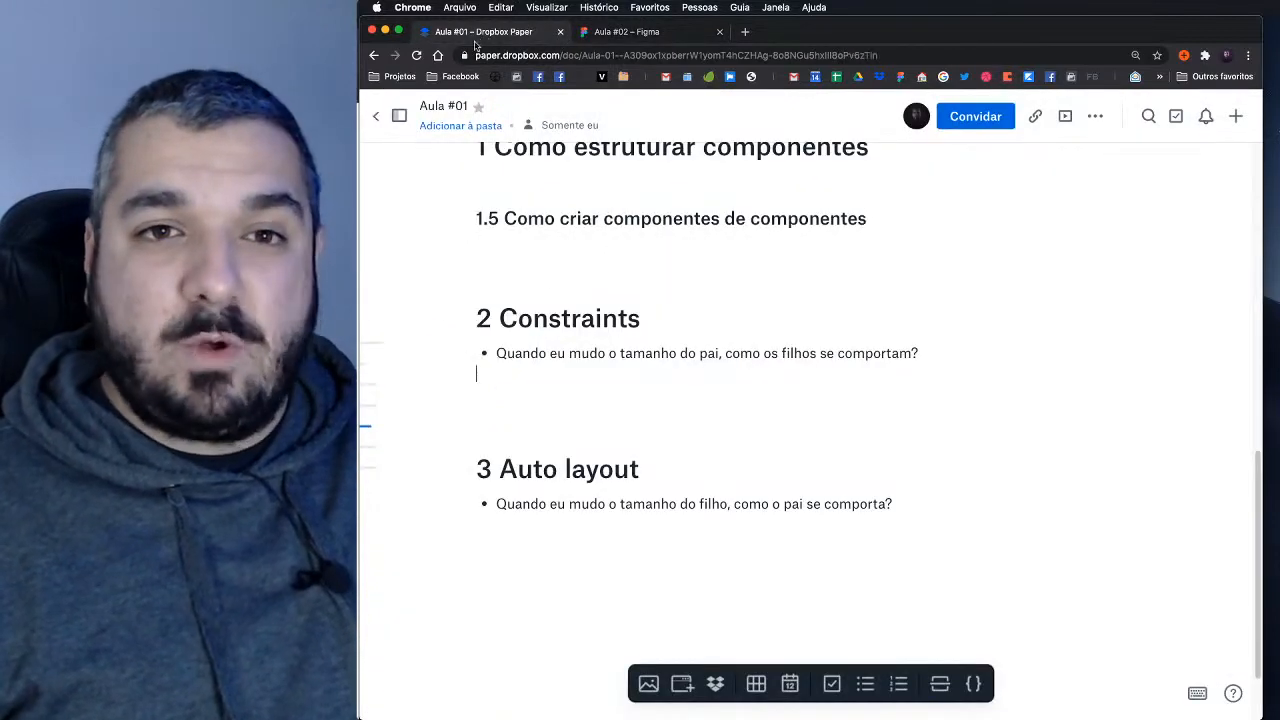
{"action": "left_click", "coordinate": [637, 394]}
{"action": "scroll", "coordinate": [611, 429], "scroll_direction": "up", "scroll_amount": 1}
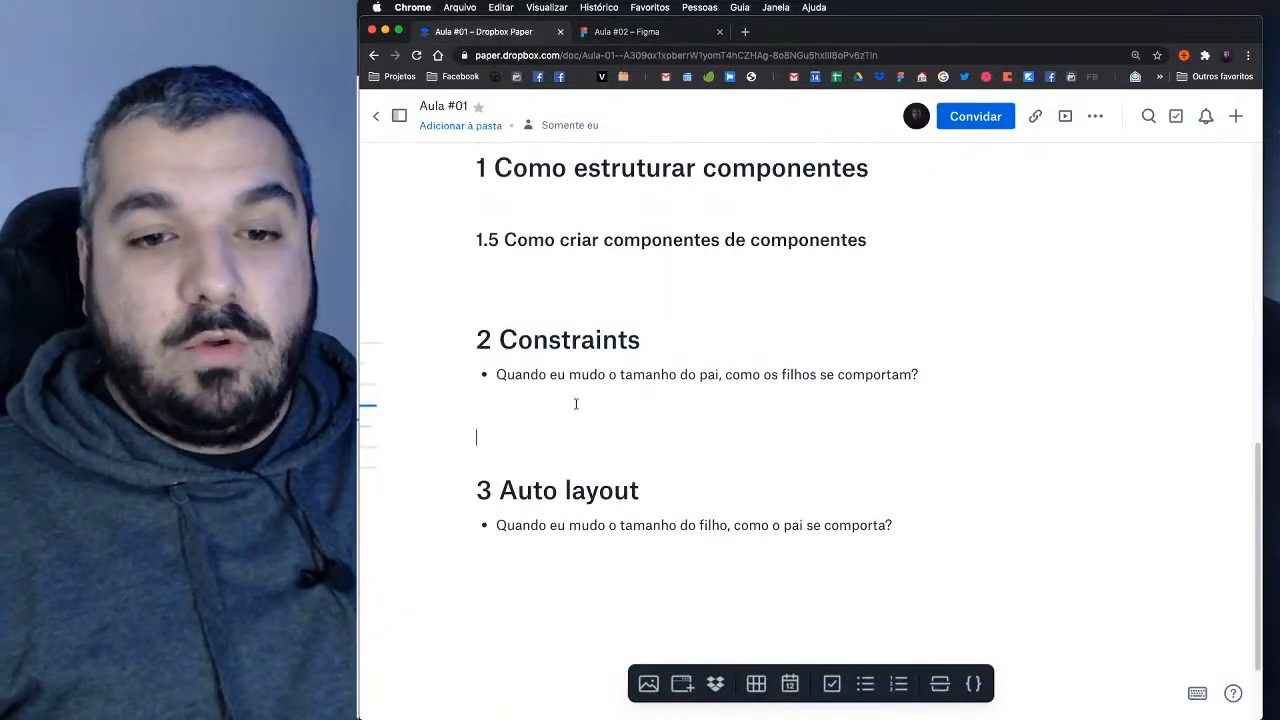
{"action": "key", "text": "Delete"}
{"action": "key", "text": "Delete"}
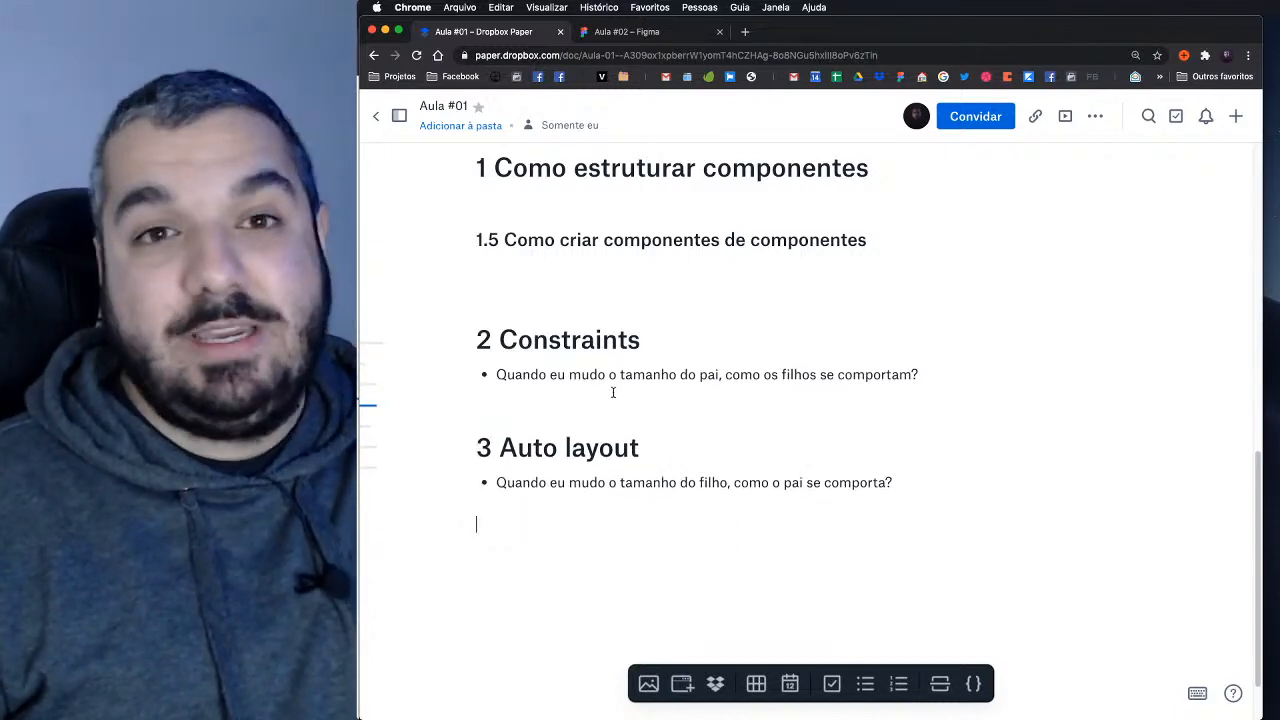
{"action": "left_click", "coordinate": [511, 212]}
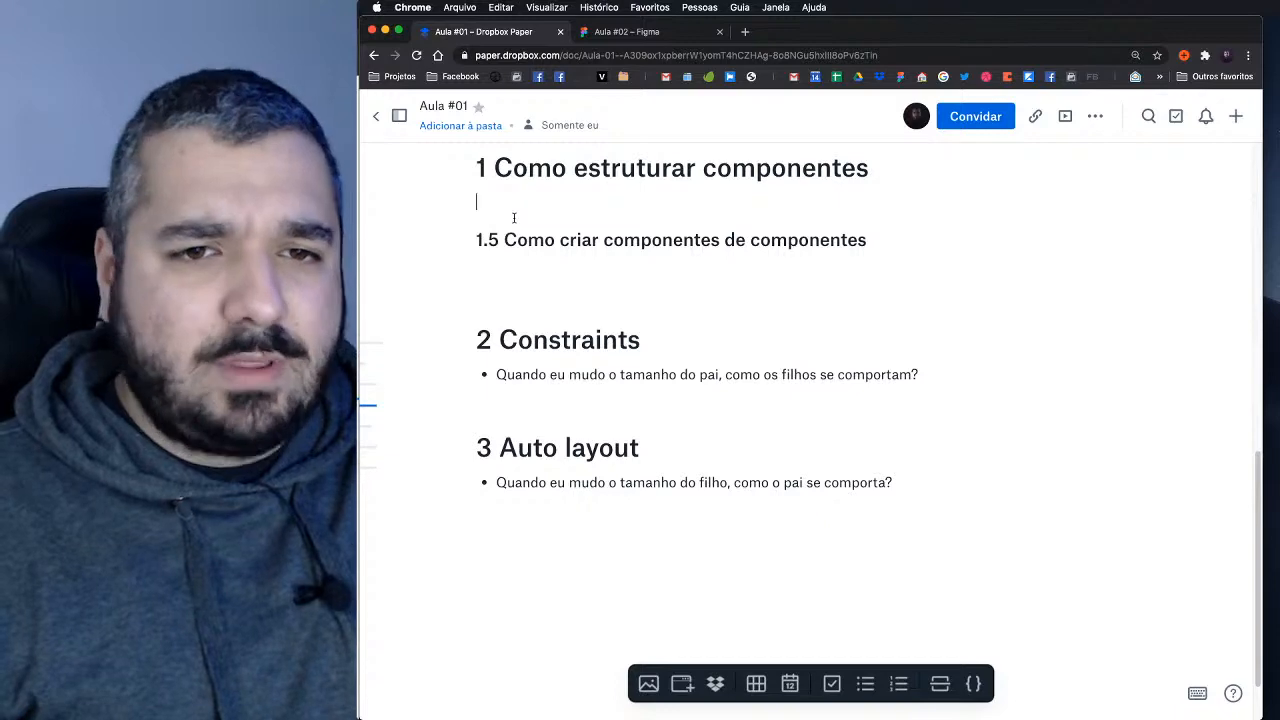
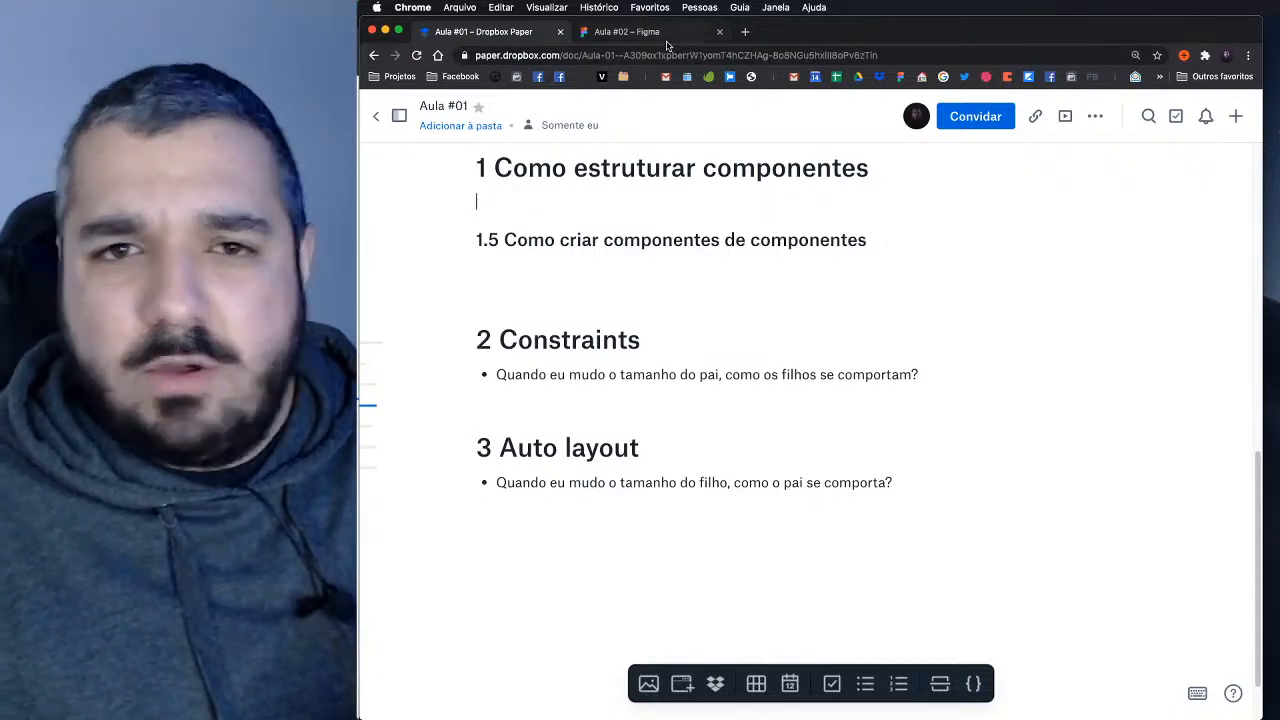
Step: Switch back to the Aula #02 file in Figma
{"action": "left_click", "coordinate": [668, 32]}
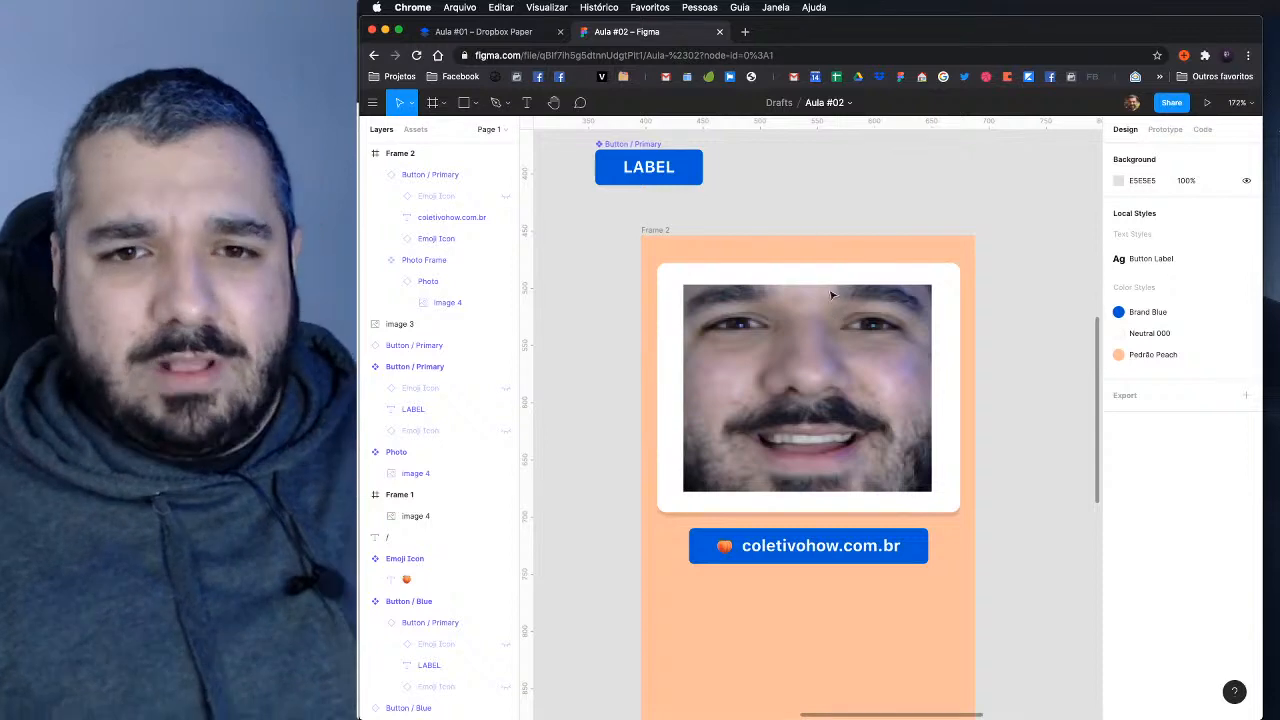
Step: Place a copy of Frame 2's coletivohow.com.br button on the empty canvas between the Photo component and Frame 3
{"action": "scroll", "coordinate": [1023, 523], "scroll_direction": "down", "scroll_amount": 3}
{"action": "scroll", "coordinate": [1023, 523], "scroll_direction": "right", "scroll_amount": 3}
{"action": "left_click", "coordinate": [706, 428]}
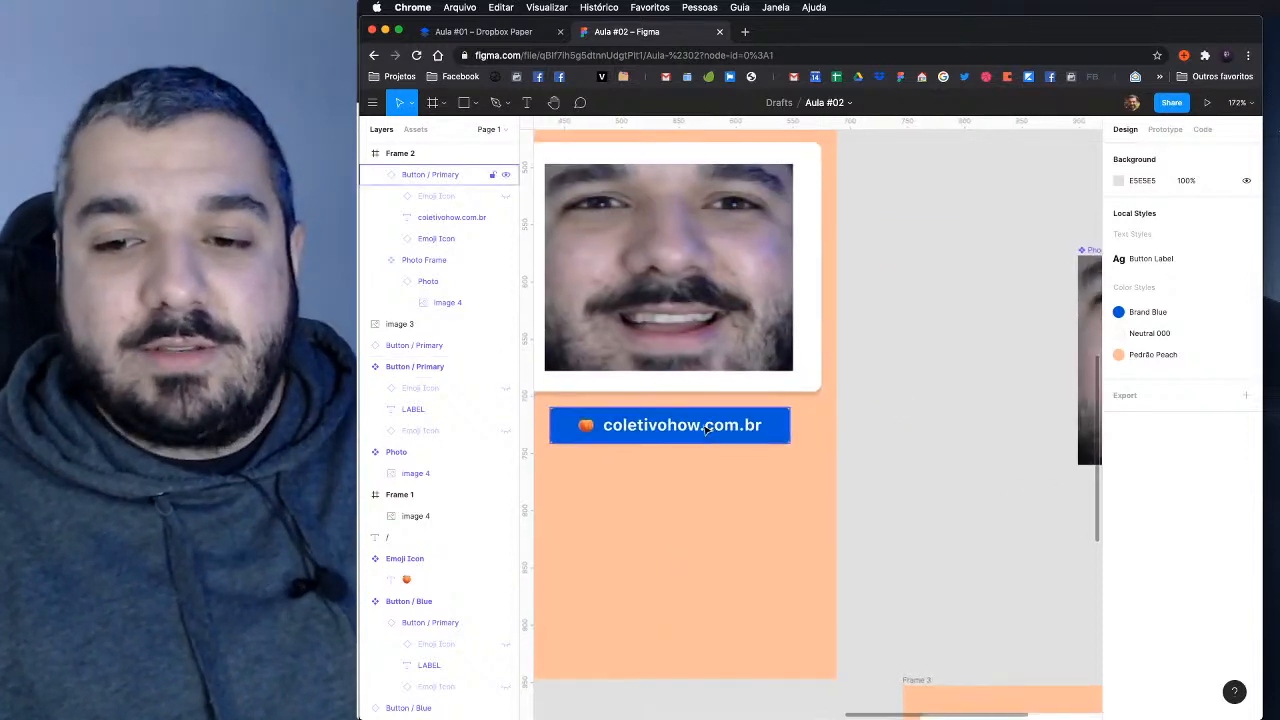
{"action": "left_click_drag", "start_coordinate": [659, 431], "coordinate": [1034, 583]}
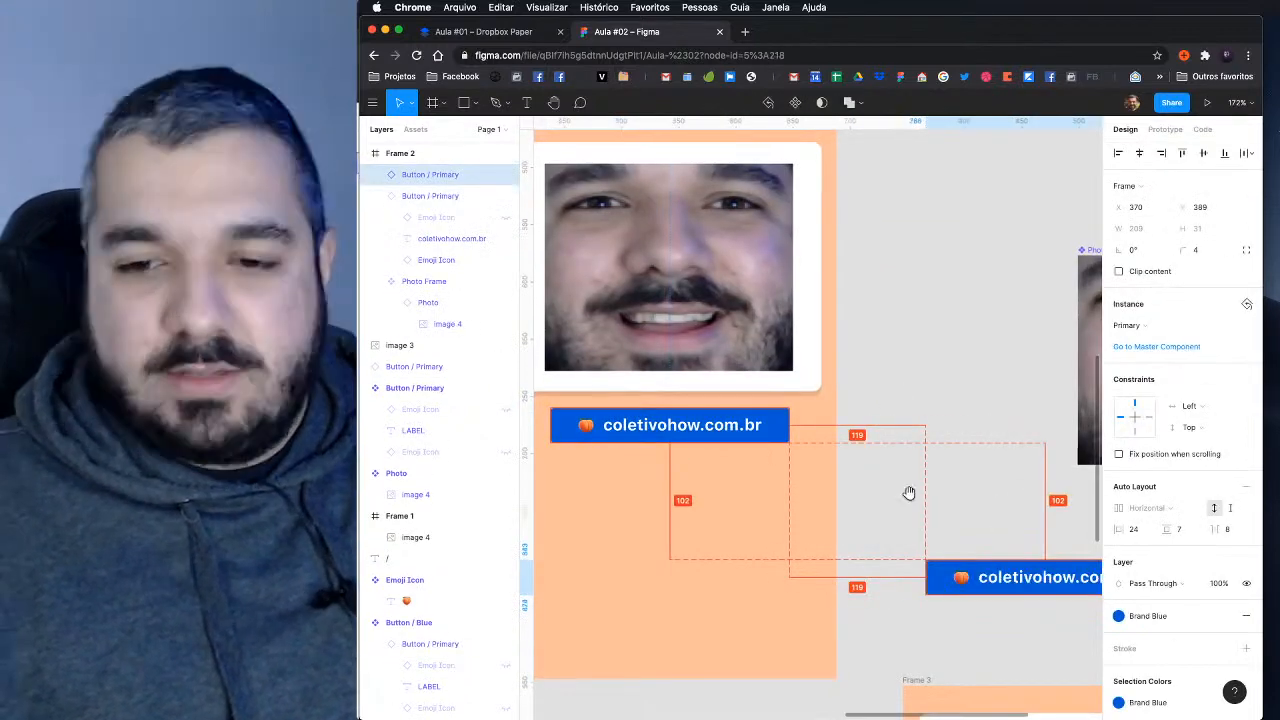
{"action": "left_click_drag", "start_coordinate": [909, 493], "coordinate": [673, 395]}
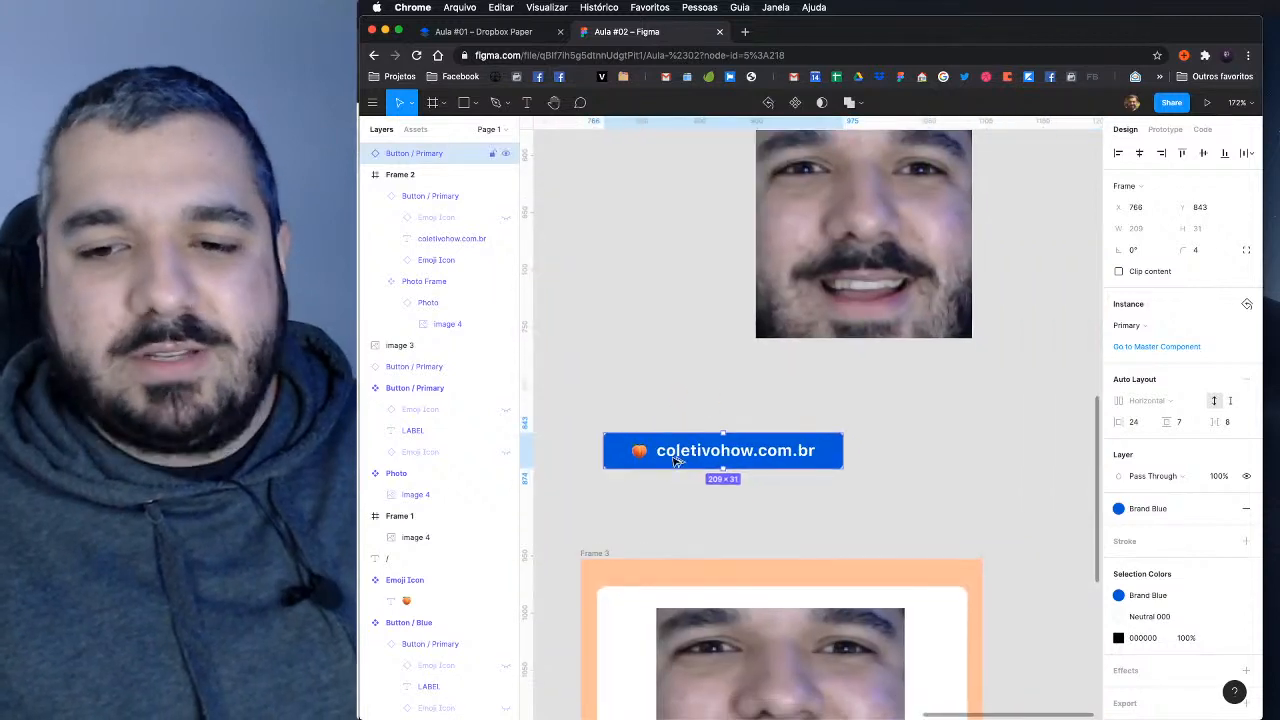
Step: Duplicate the copied button beside the original copy and wrap both buttons in a horizontal auto layout frame
{"action": "key", "text": "super+d"}
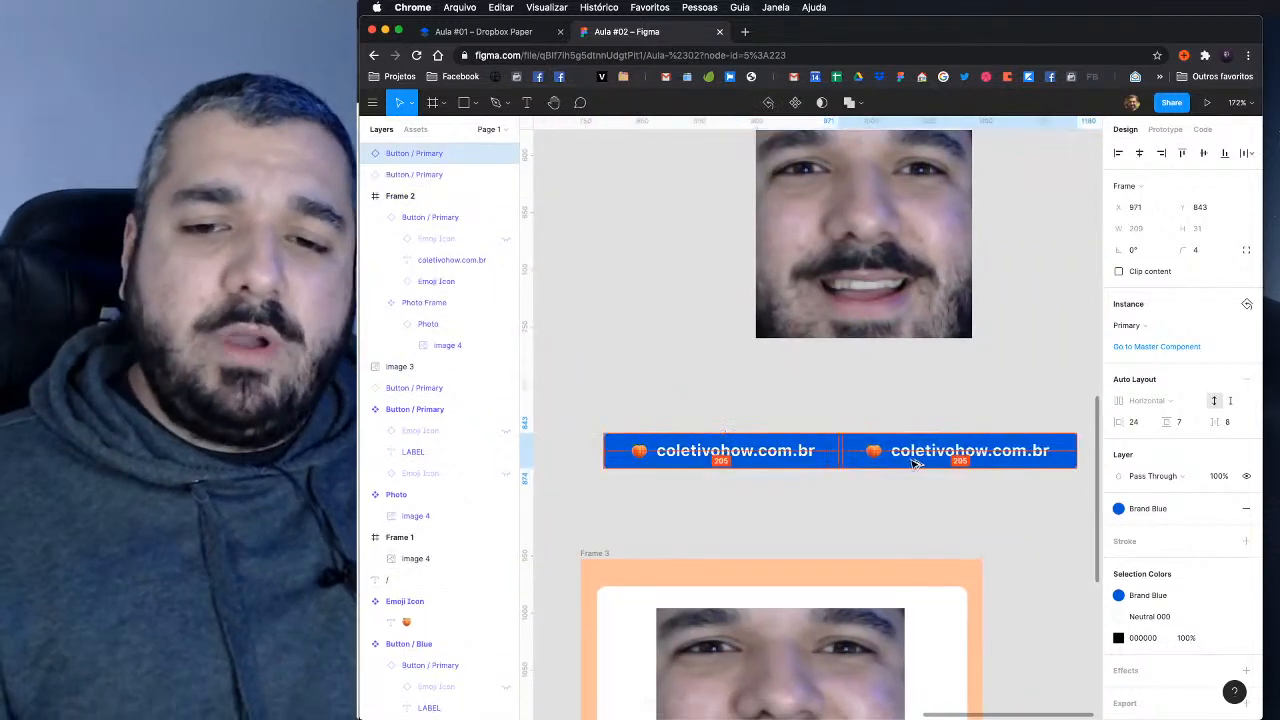
{"action": "left_click_drag", "start_coordinate": [913, 463], "coordinate": [927, 464]}
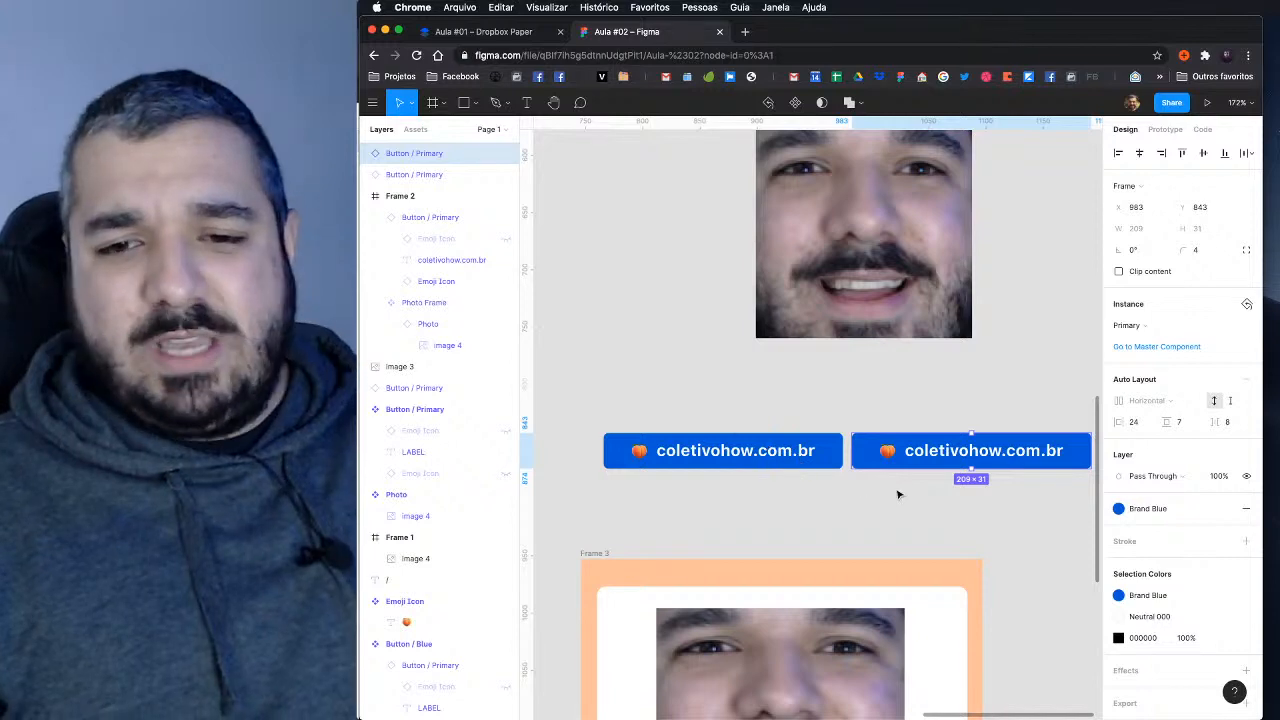
{"action": "left_click_drag", "start_coordinate": [680, 402], "coordinate": [906, 492]}
{"action": "key", "text": "shift+a"}
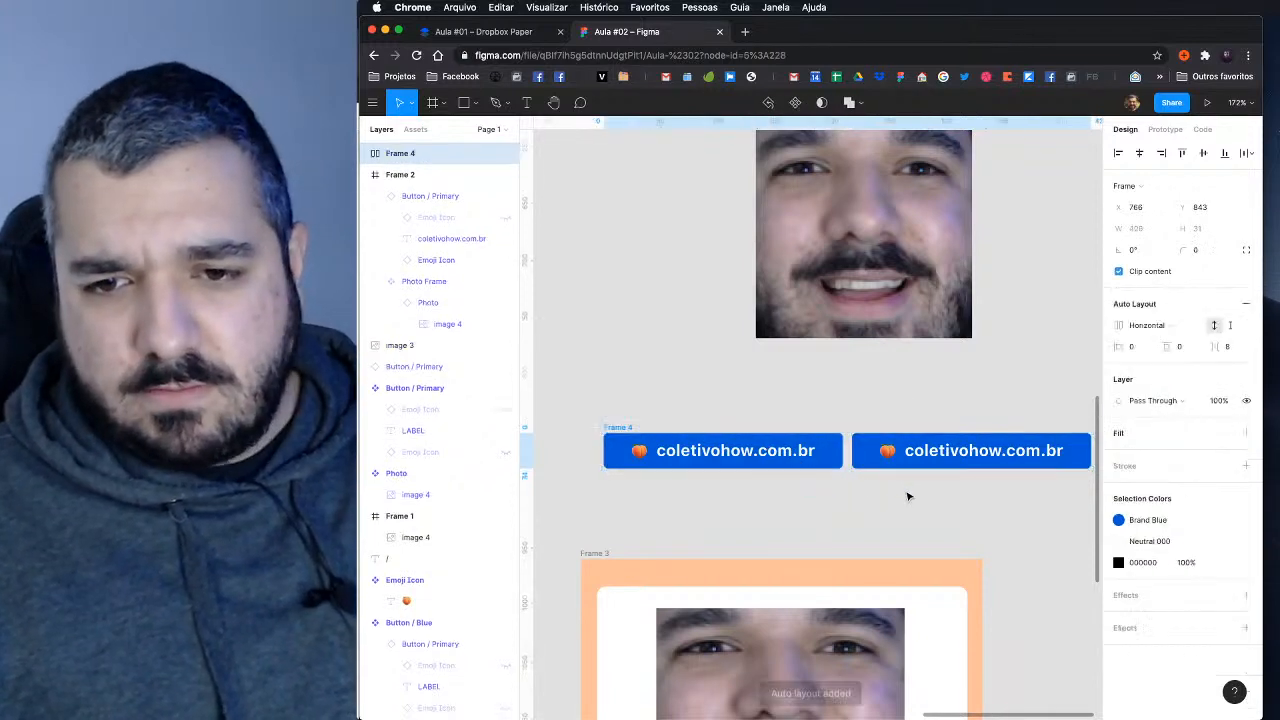
Step: Try swapping the second button instance in Frame 4 to the Blue variant and undo the swap
{"action": "left_click", "coordinate": [871, 461]}
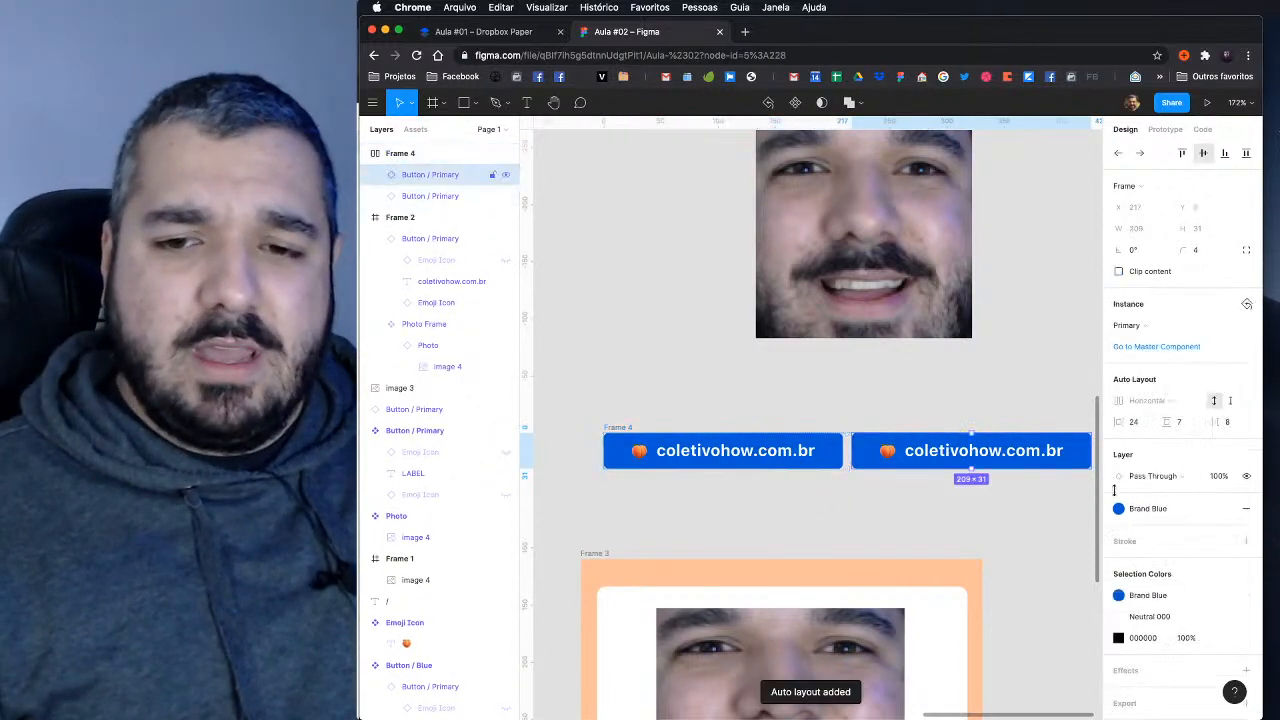
{"action": "left_click", "coordinate": [1143, 326]}
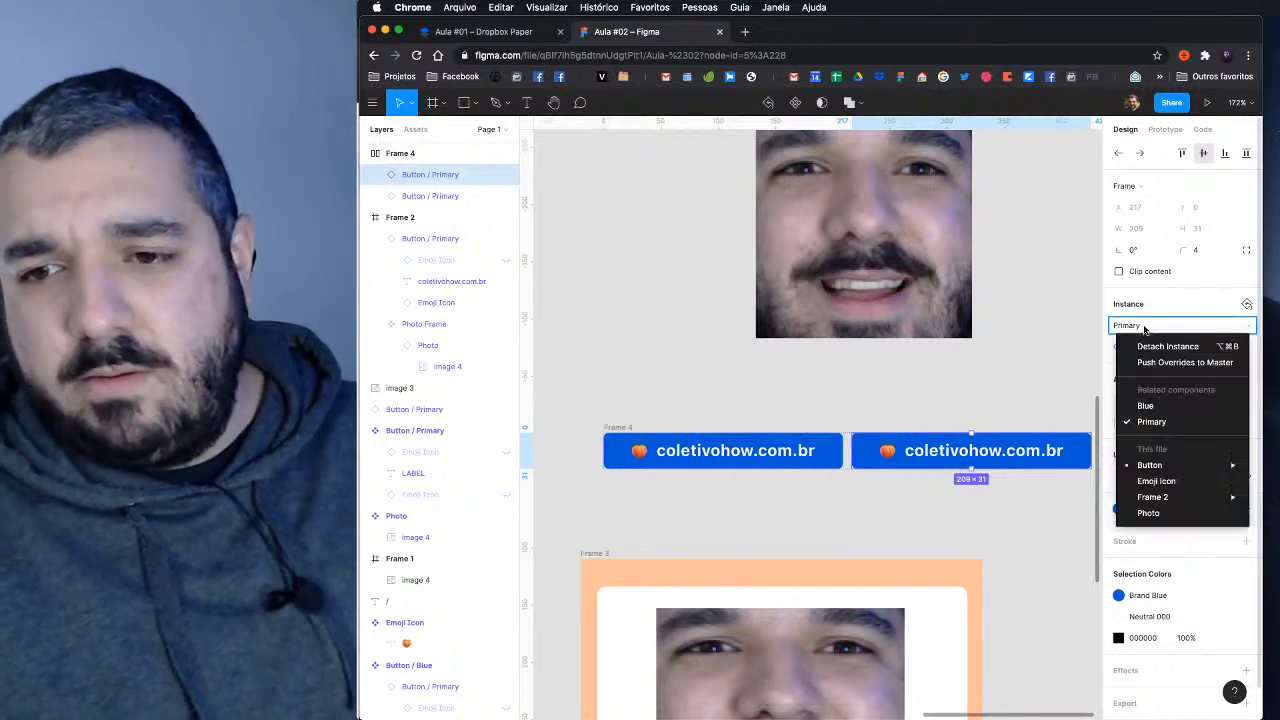
{"action": "left_click", "coordinate": [1146, 405]}
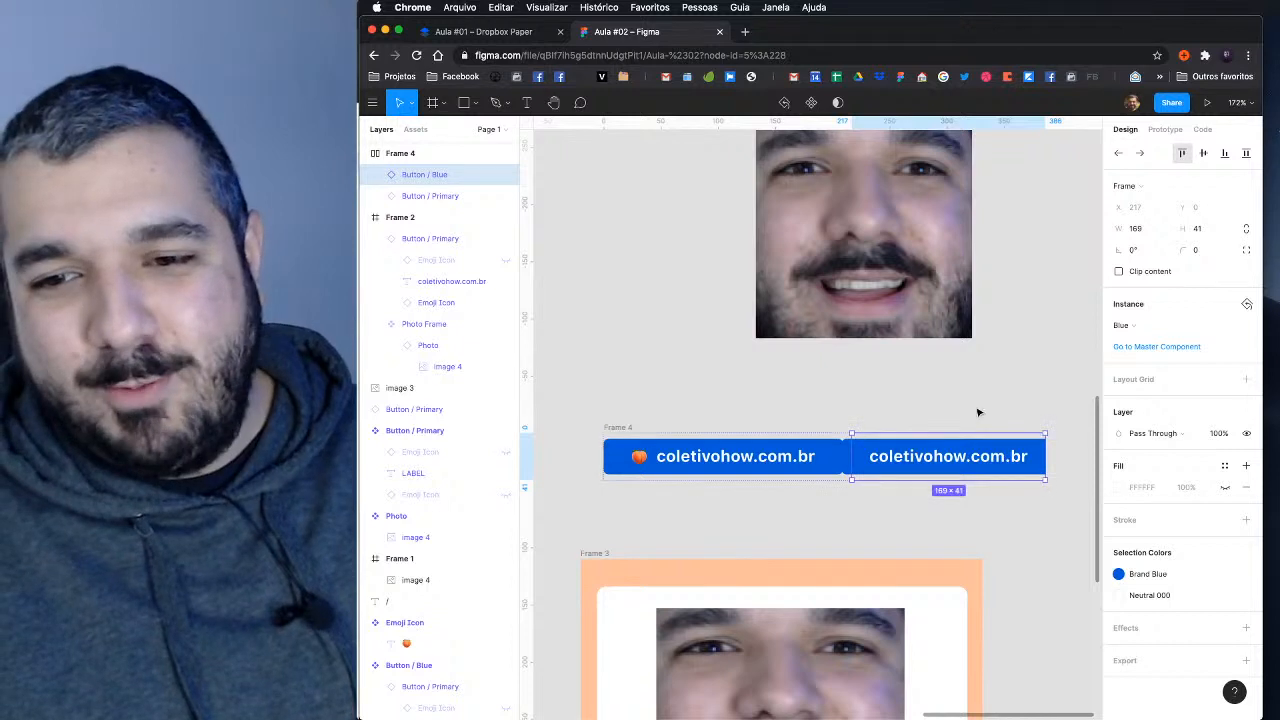
{"action": "key", "text": "super+z"}
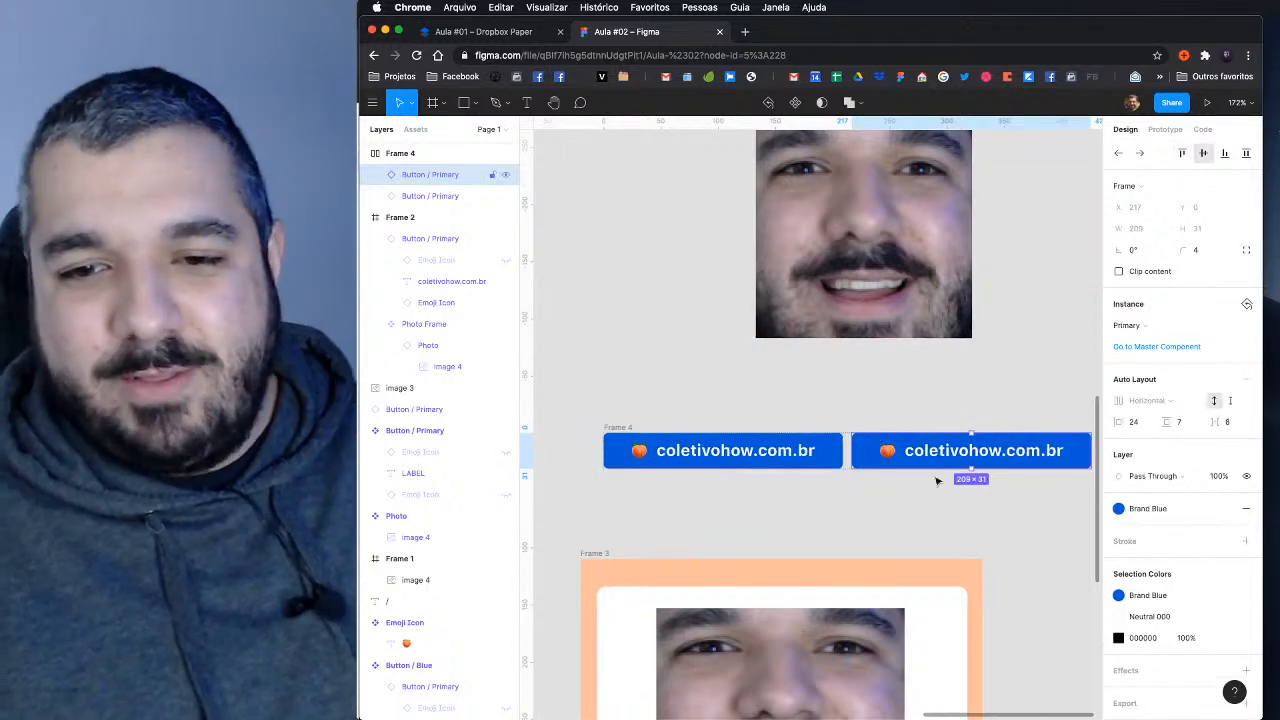
Step: Apply the Padrão Peach color style to the fill of Frame 4's second button and clear the selection
{"action": "left_click", "coordinate": [1149, 517]}
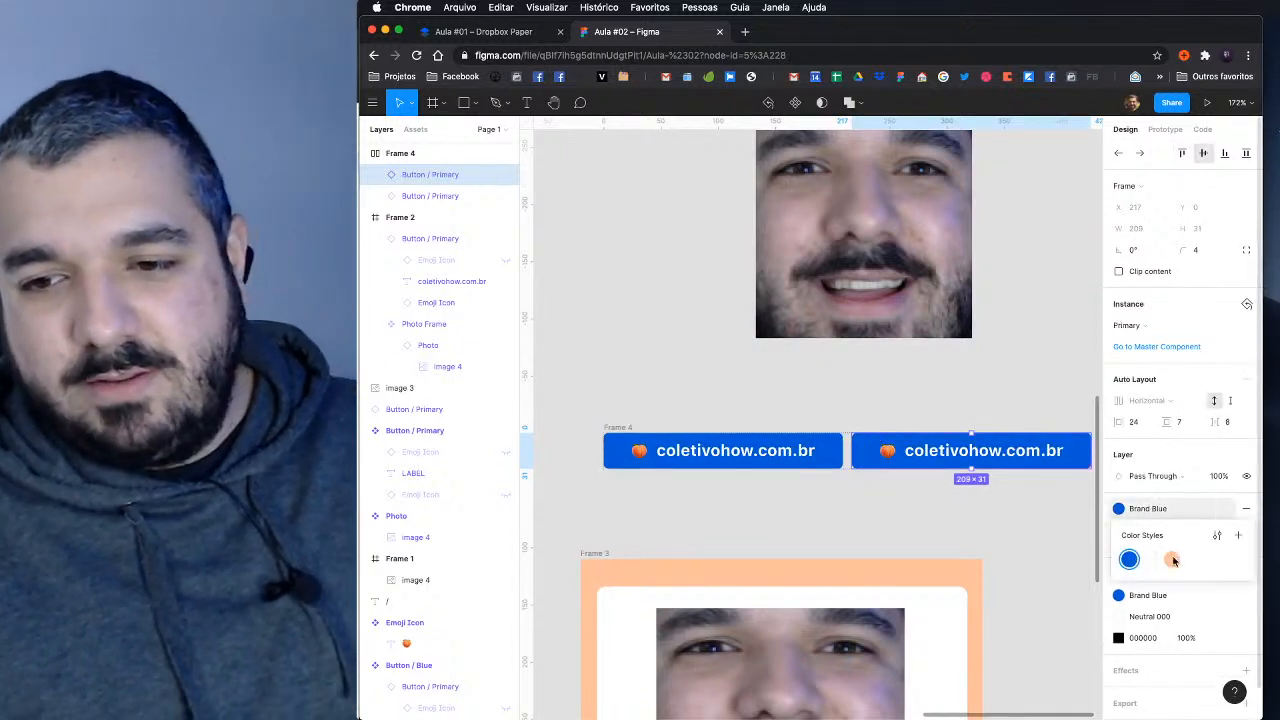
{"action": "left_click", "coordinate": [1177, 560]}
{"action": "key", "text": "Escape"}
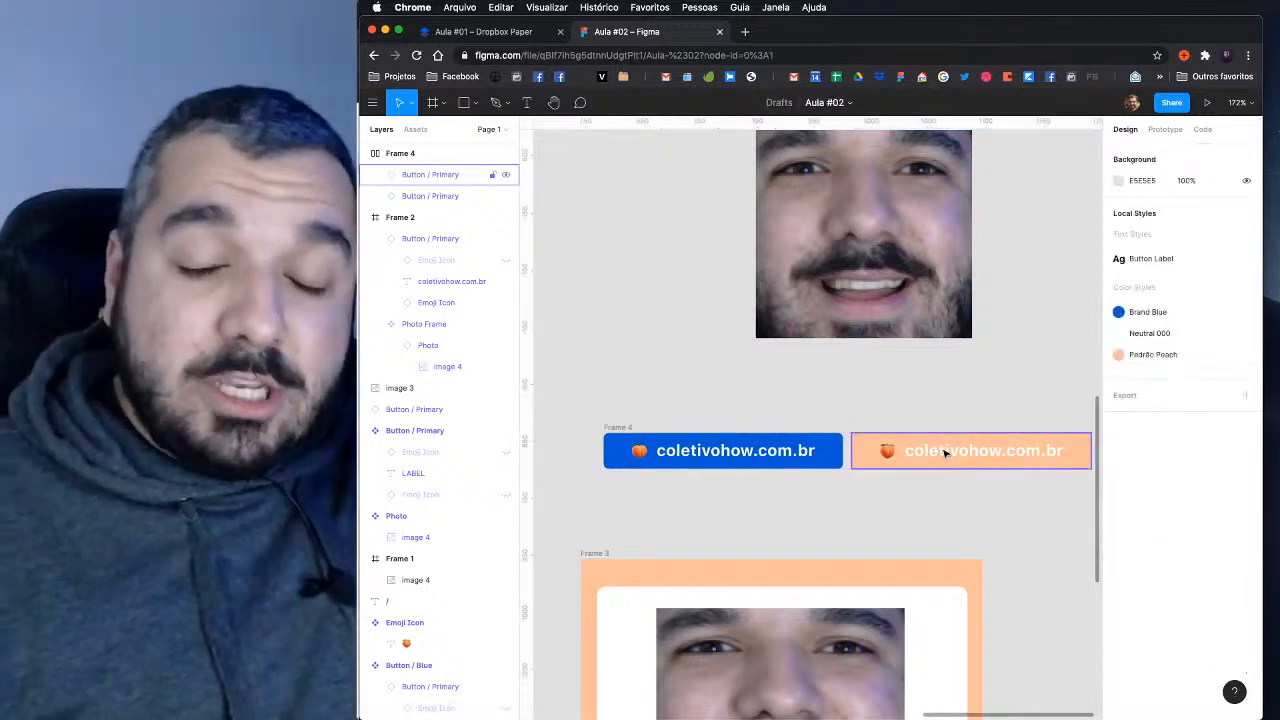
{"action": "left_click", "coordinate": [945, 453]}
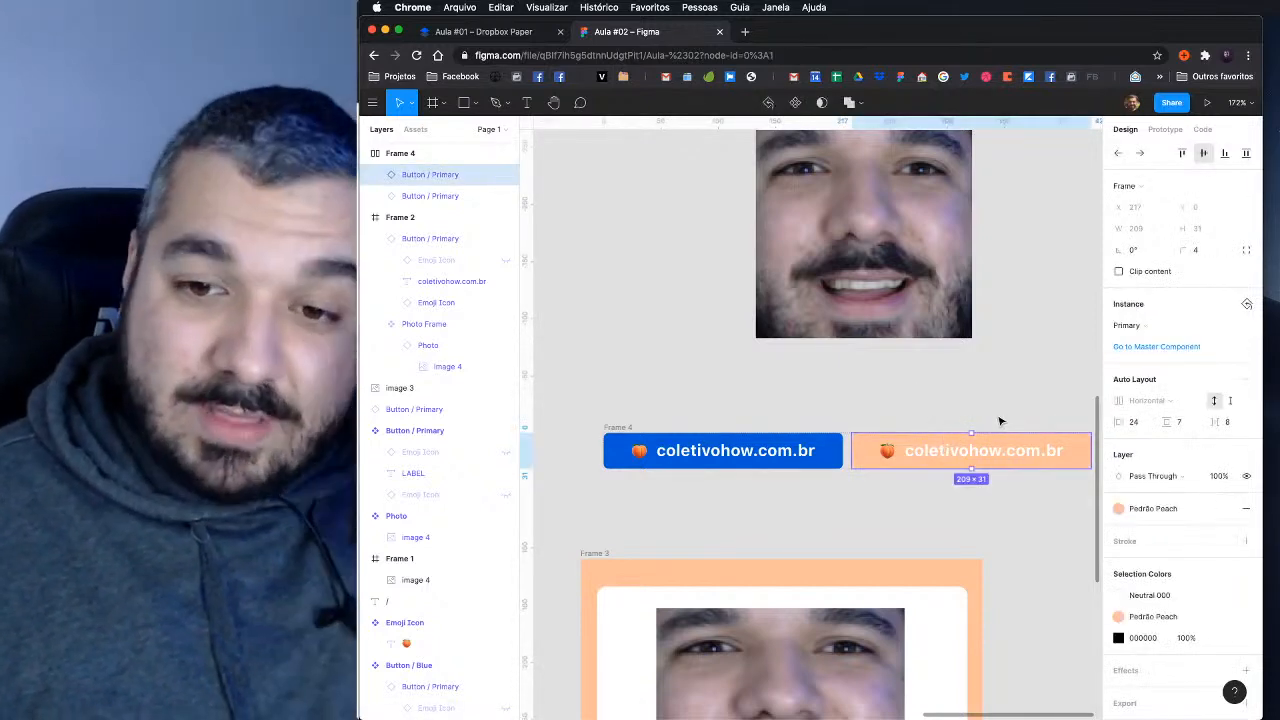
{"action": "left_click", "coordinate": [1000, 421]}
Step: Align the blue and the peach button to the top inside Frame 4
{"action": "left_click", "coordinate": [681, 451]}
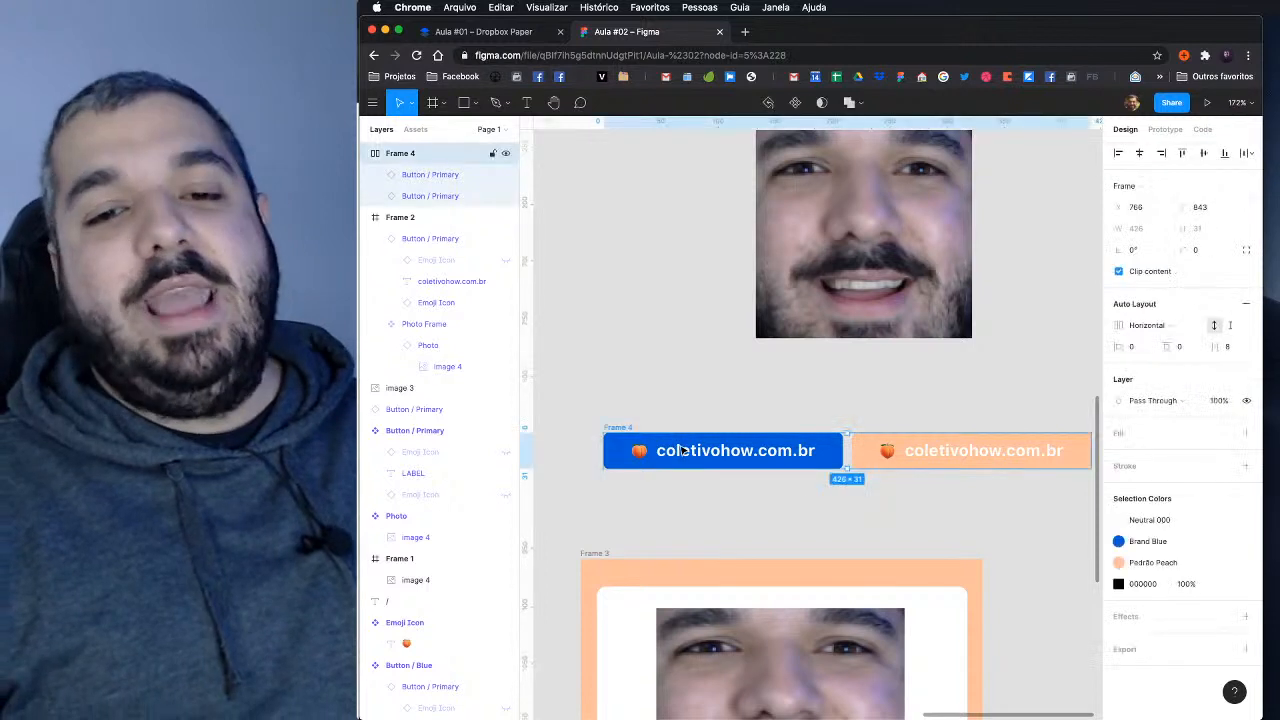
{"action": "left_click", "coordinate": [681, 451]}
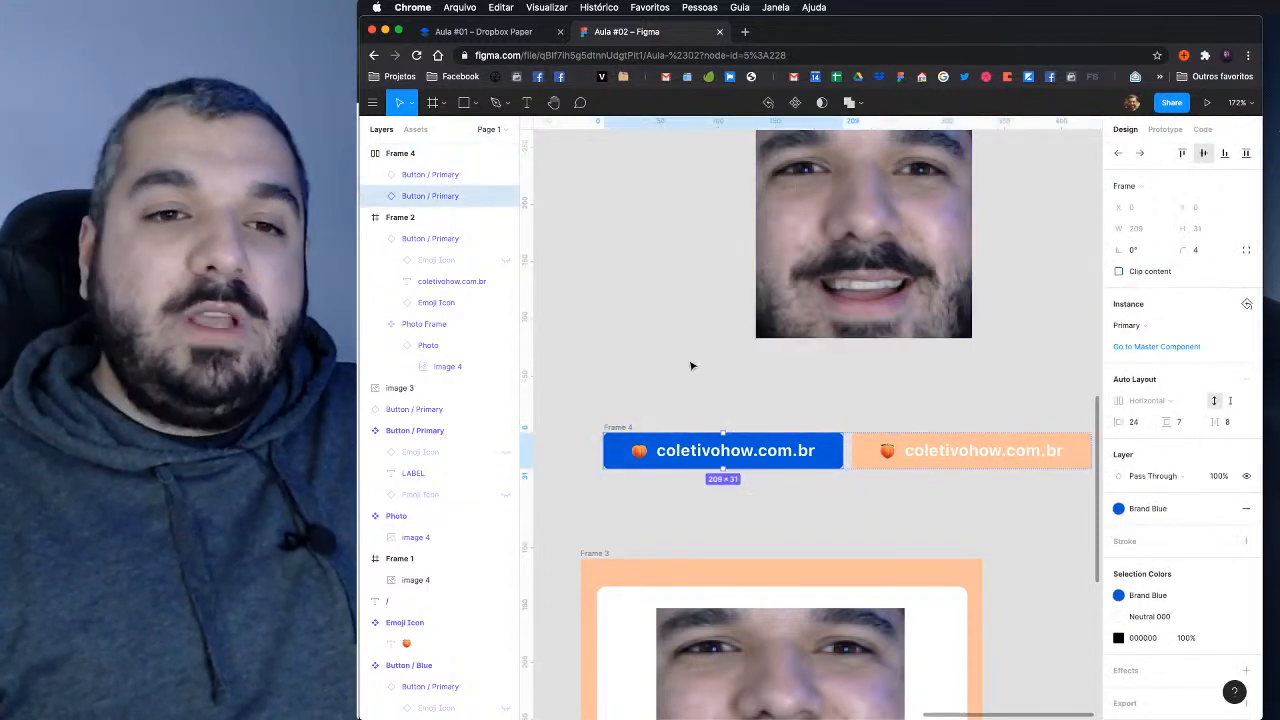
{"action": "left_click", "coordinate": [1182, 155]}
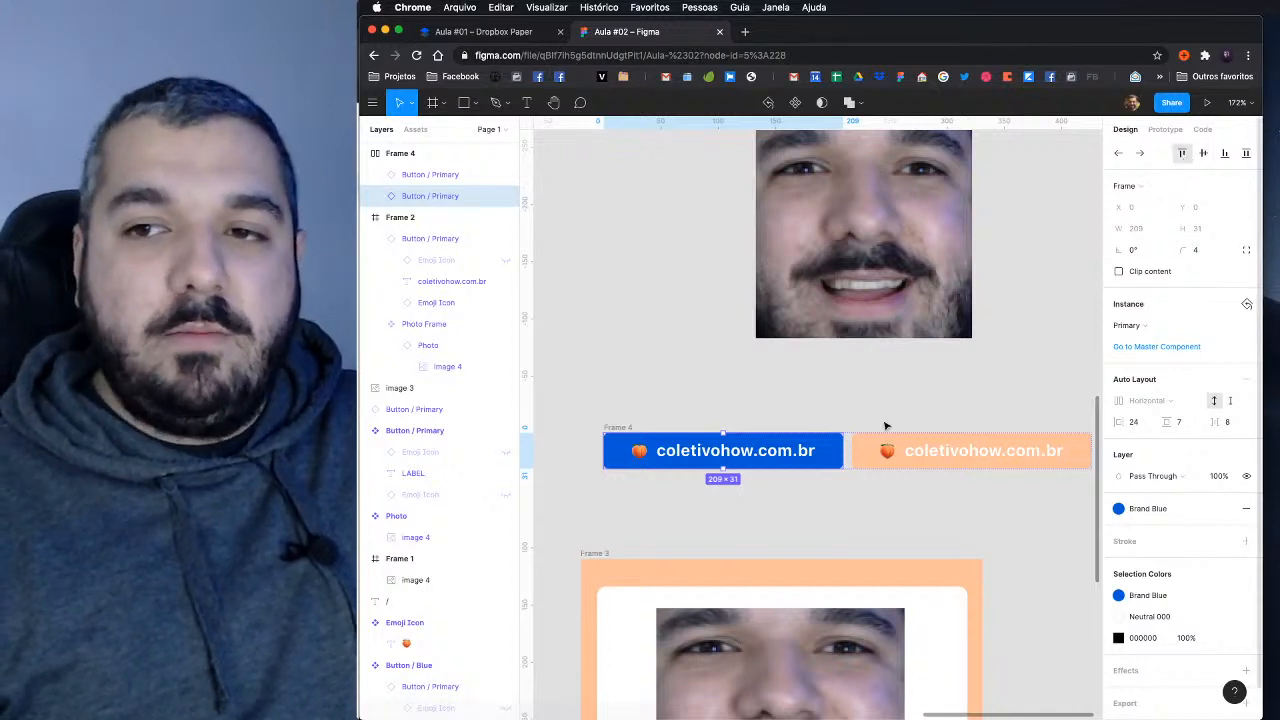
{"action": "left_click", "coordinate": [878, 451]}
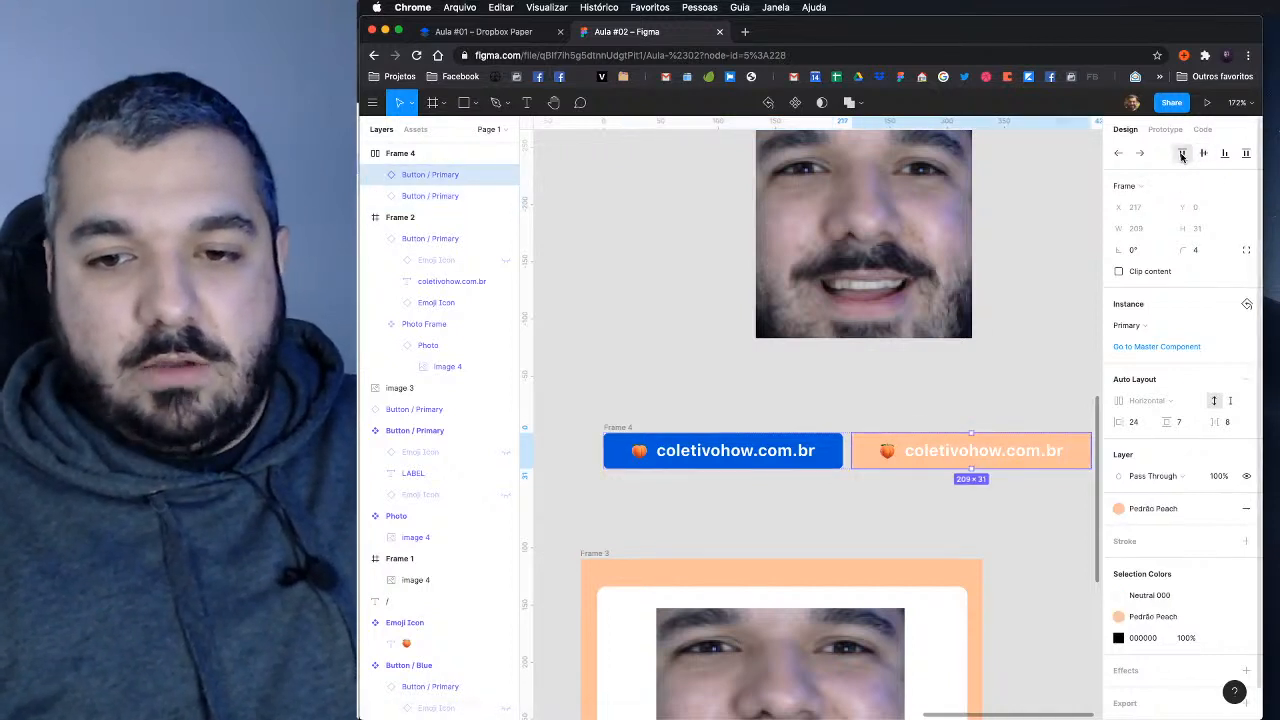
Step: Try a fixed height on Frame 4's auto layout by shrinking the frame to 27 high, and undo the resize
{"action": "left_click", "coordinate": [617, 430]}
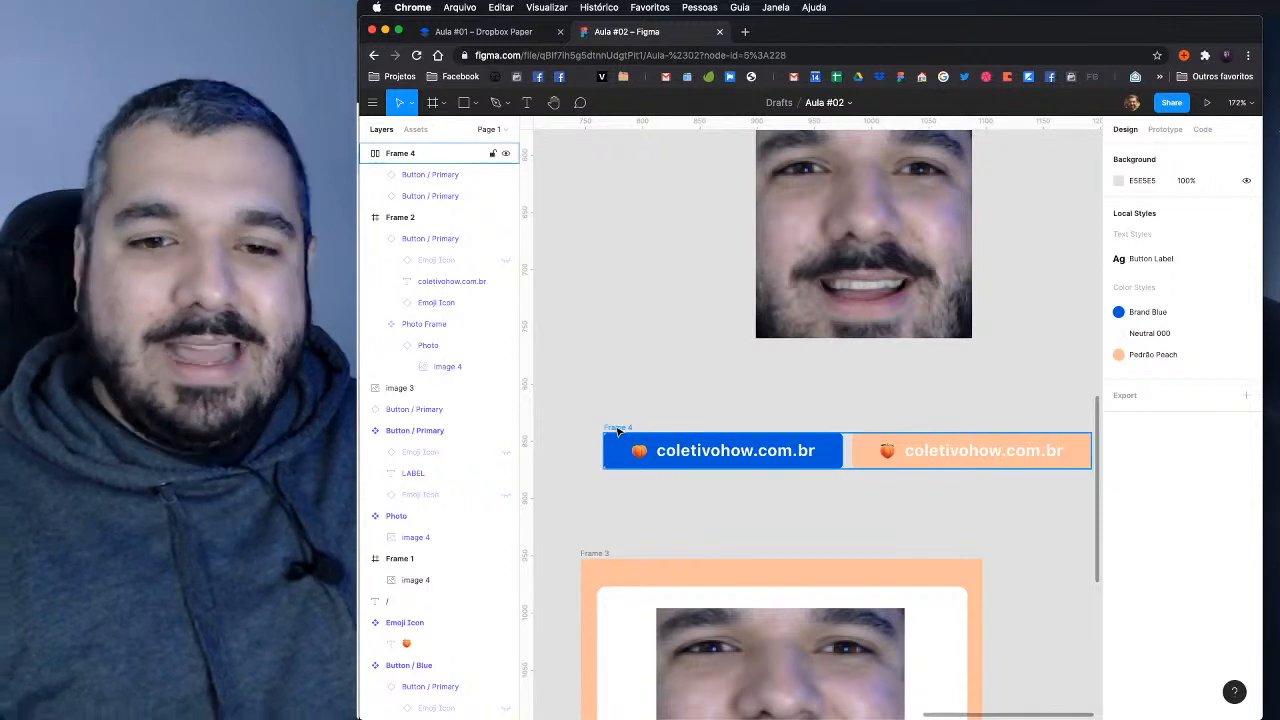
{"action": "scroll", "coordinate": [892, 380], "scroll_direction": "down", "scroll_amount": 3}
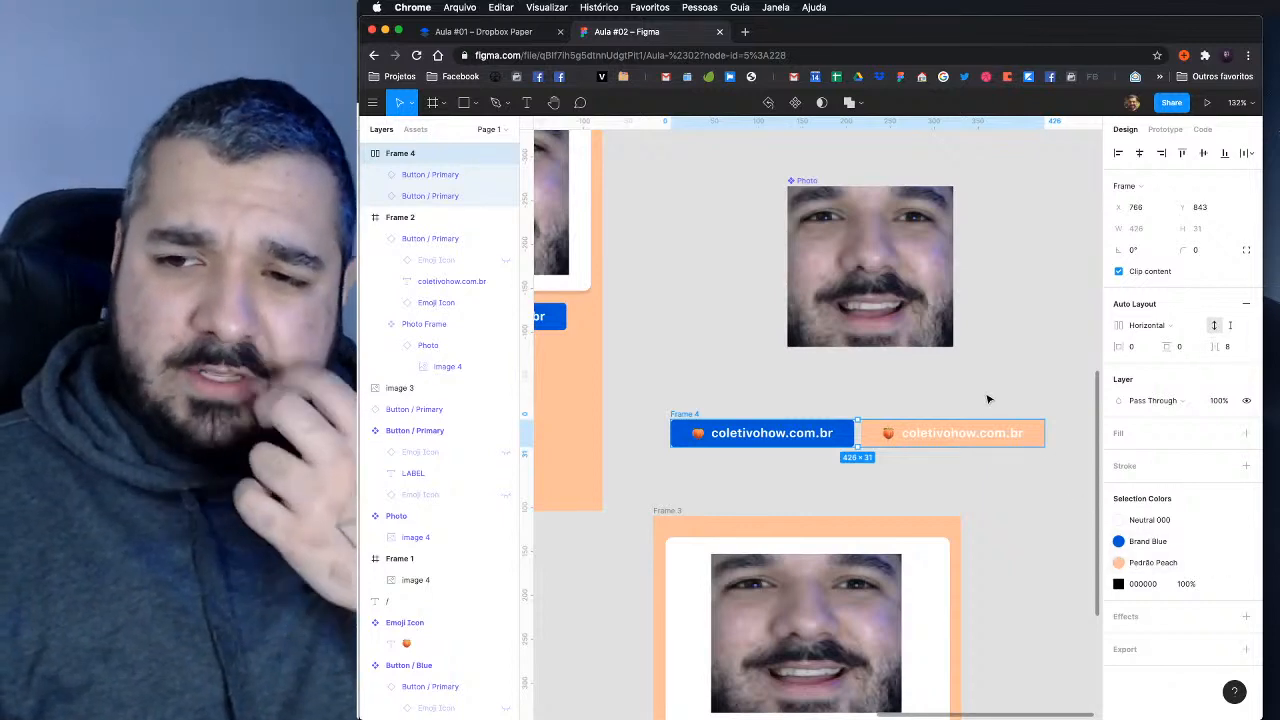
{"action": "left_click_drag", "start_coordinate": [995, 390], "coordinate": [974, 369]}
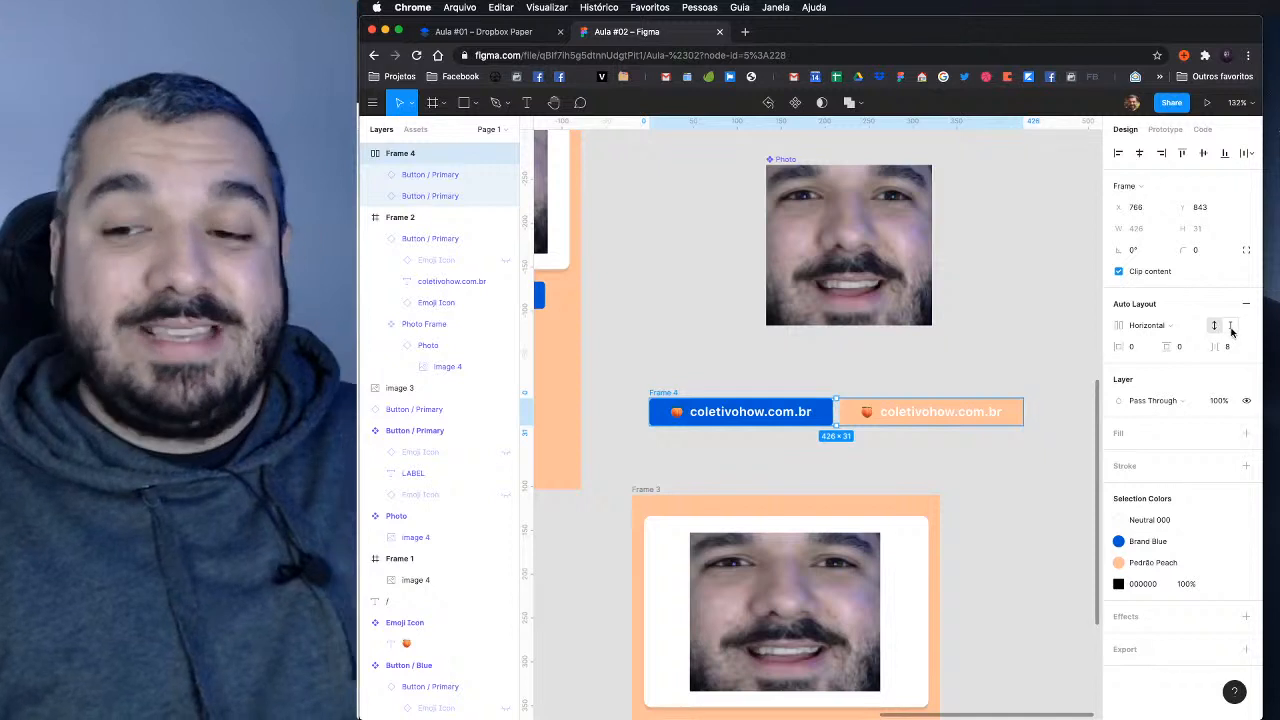
{"action": "left_click", "coordinate": [1231, 332]}
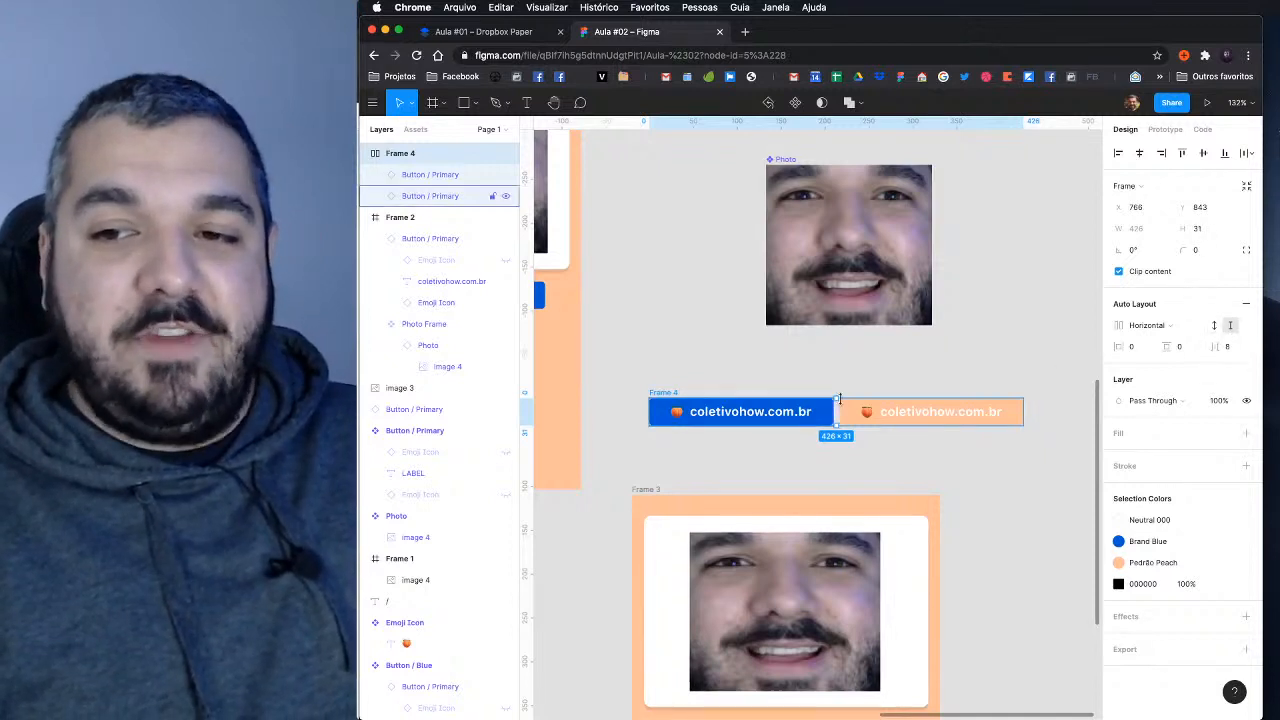
{"action": "scroll", "coordinate": [836, 397], "scroll_direction": "up", "scroll_amount": 5}
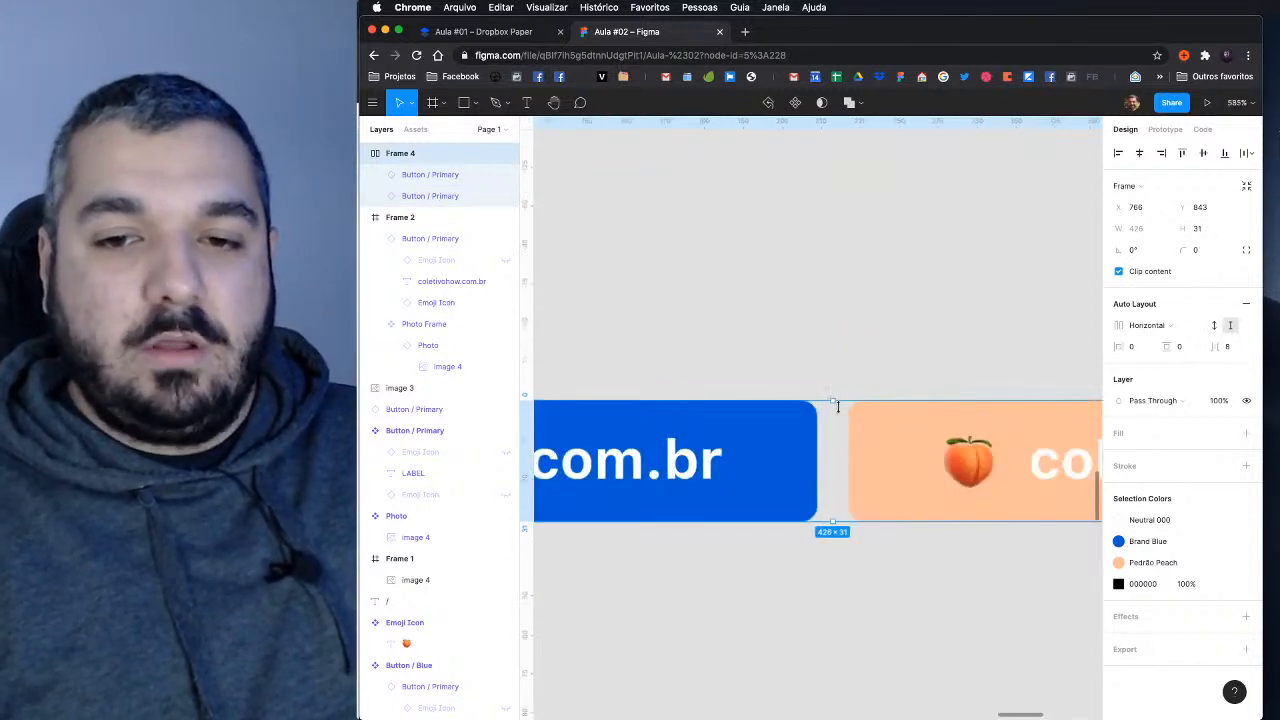
{"action": "left_click_drag", "start_coordinate": [836, 401], "coordinate": [838, 415]}
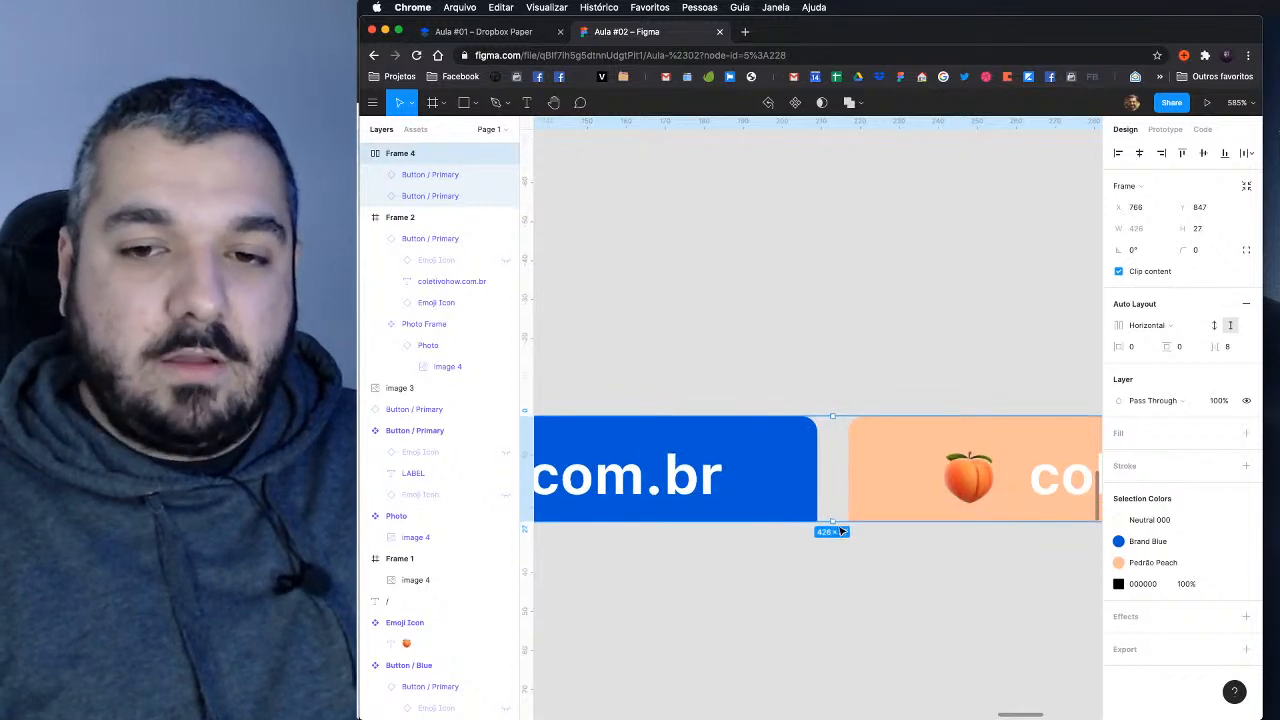
{"action": "key", "text": "super+z"}
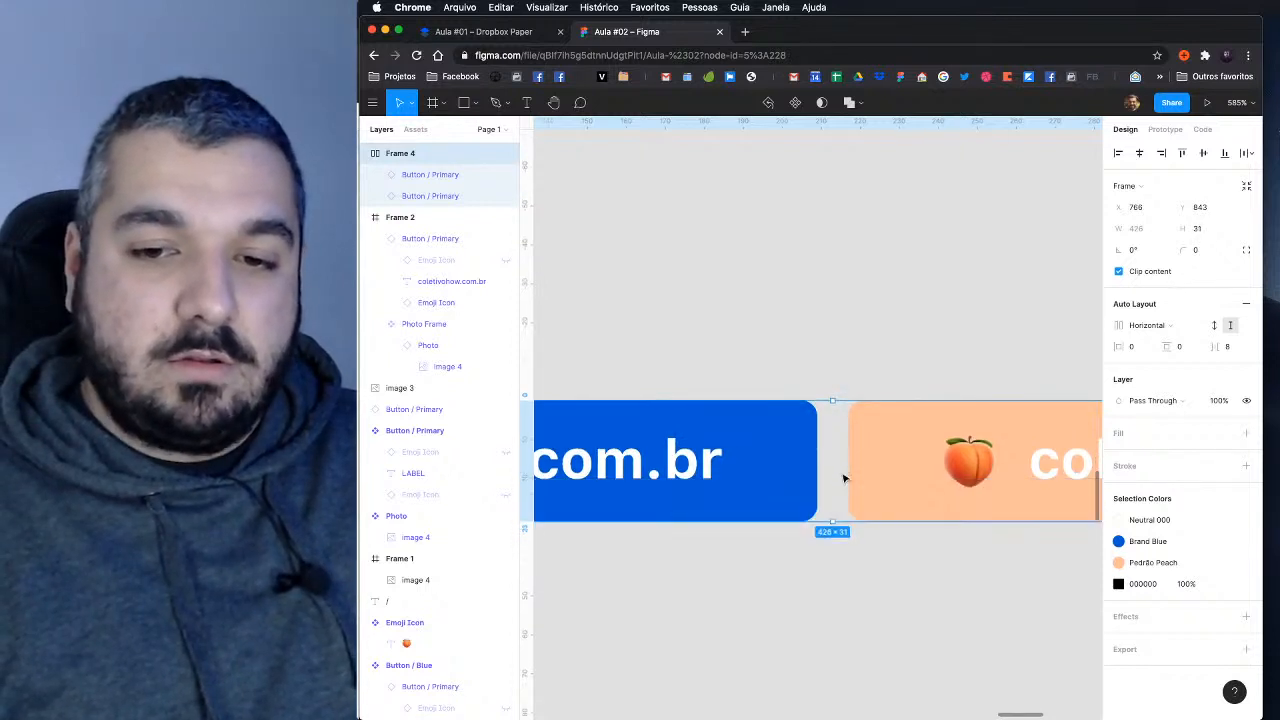
{"action": "scroll", "coordinate": [869, 471], "scroll_direction": "down", "scroll_amount": 3}
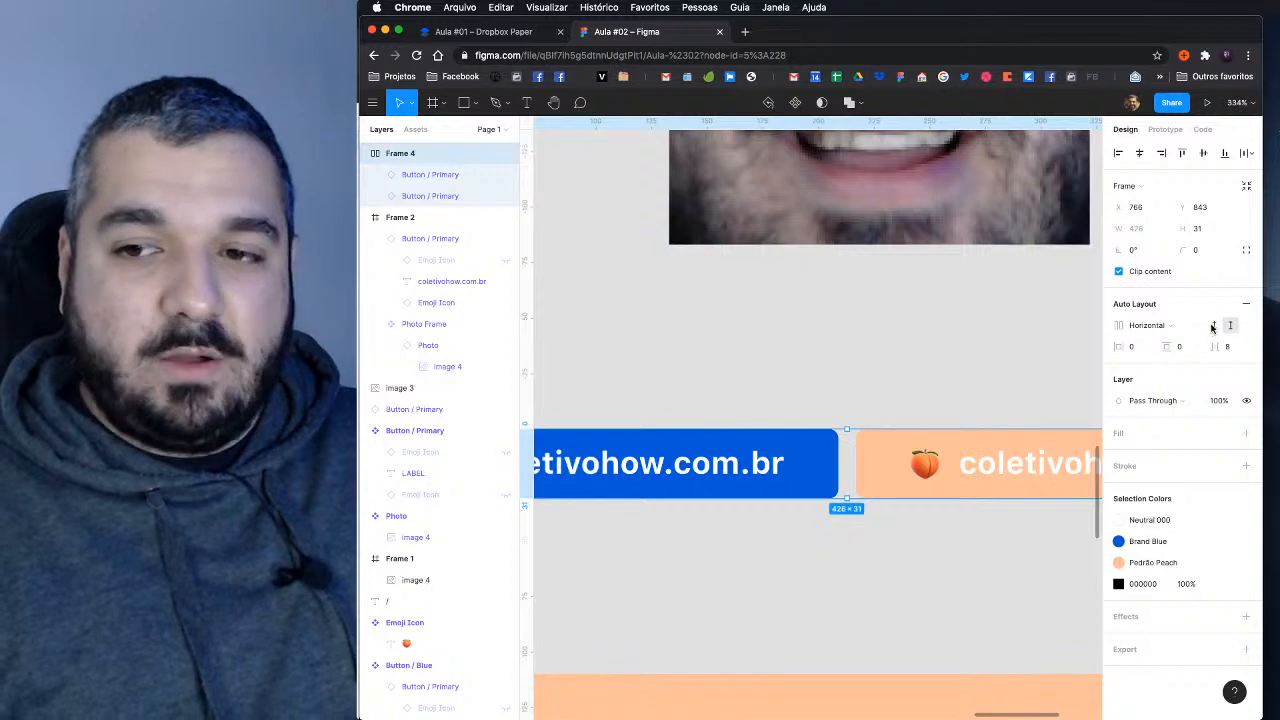
Step: Try stretching the peach button in Frame 4 upward from its top edge, undo the change and clear the selection
{"action": "left_click", "coordinate": [888, 469]}
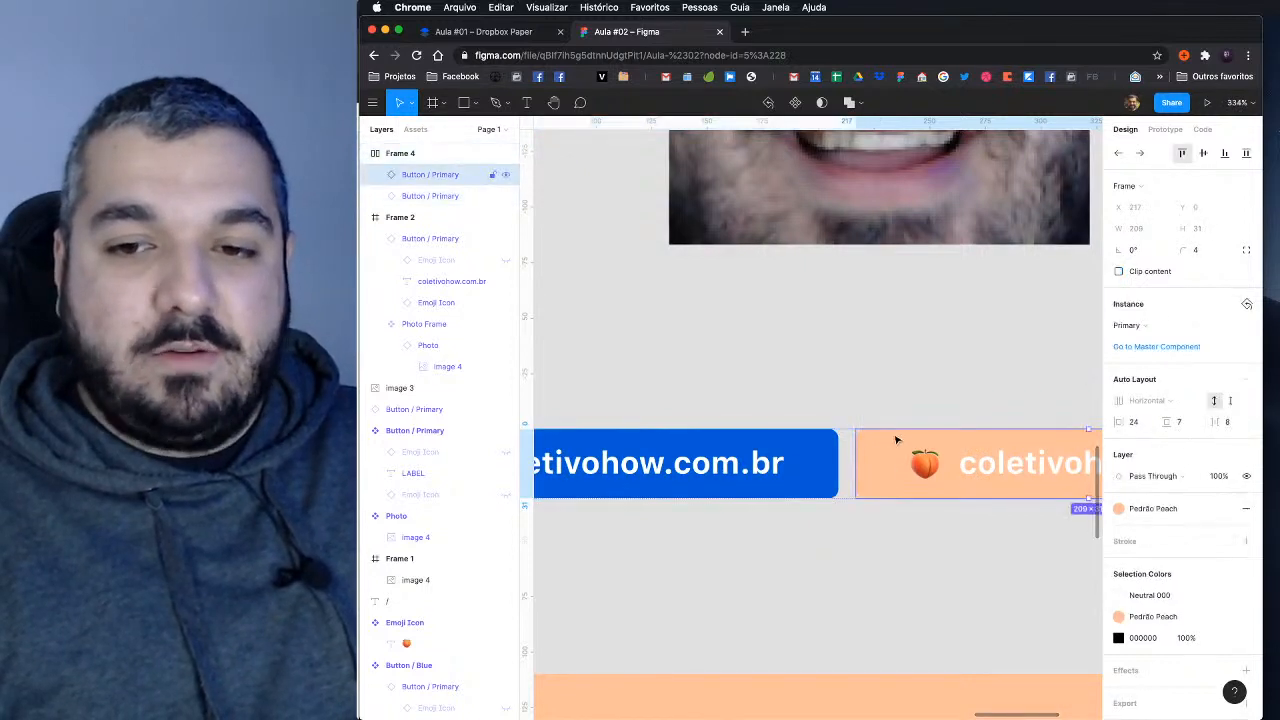
{"action": "left_click_drag", "start_coordinate": [1088, 424], "coordinate": [1086, 402]}
{"action": "key", "text": "super+z"}
{"action": "scroll", "coordinate": [820, 558], "scroll_direction": "down", "scroll_amount": 5}
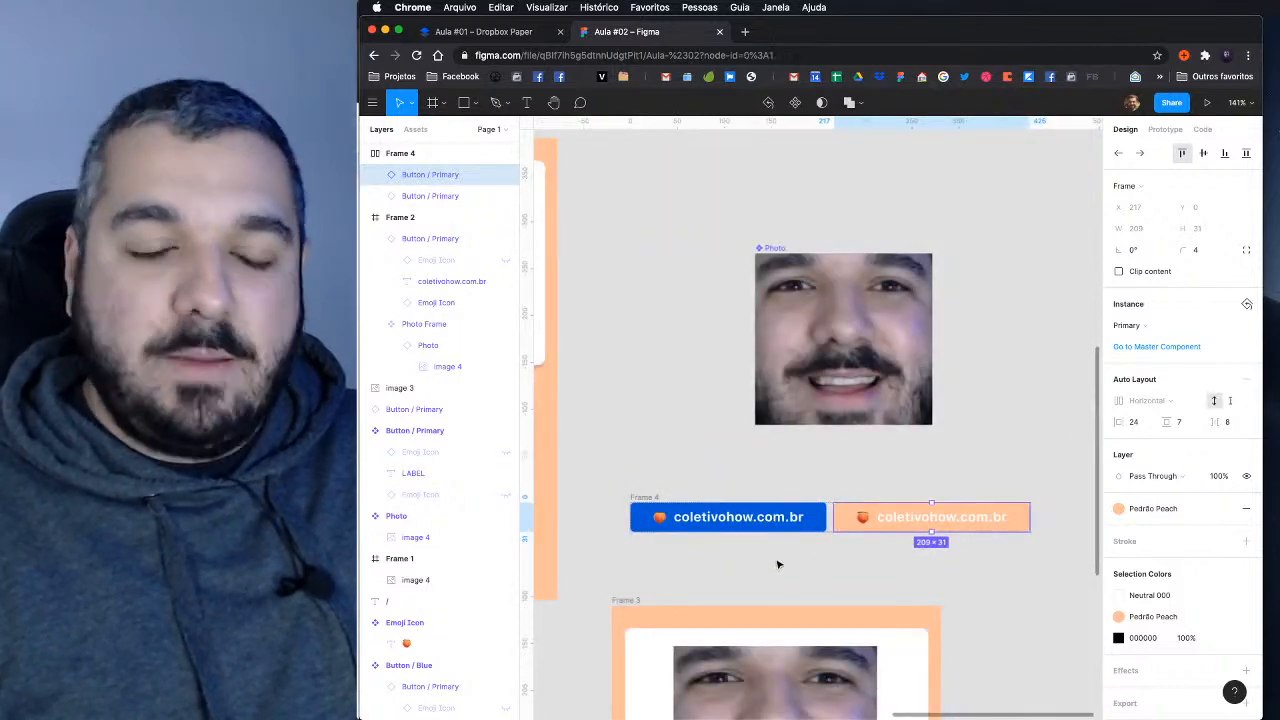
{"action": "left_click", "coordinate": [783, 566]}
{"action": "scroll", "coordinate": [800, 532], "scroll_direction": "down", "scroll_amount": 2}
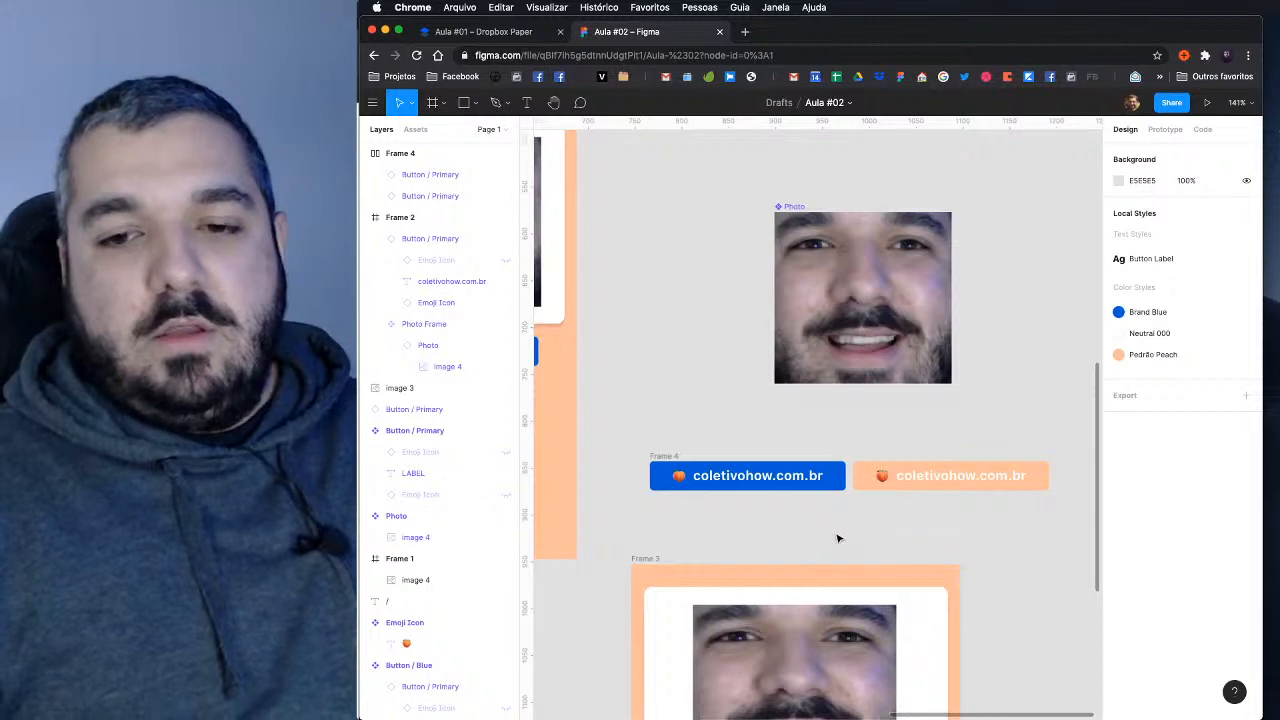
Step: Set Frame 4's auto layout to 16 spacing between items and 8 for both horizontal and vertical padding
{"action": "left_click", "coordinate": [658, 457]}
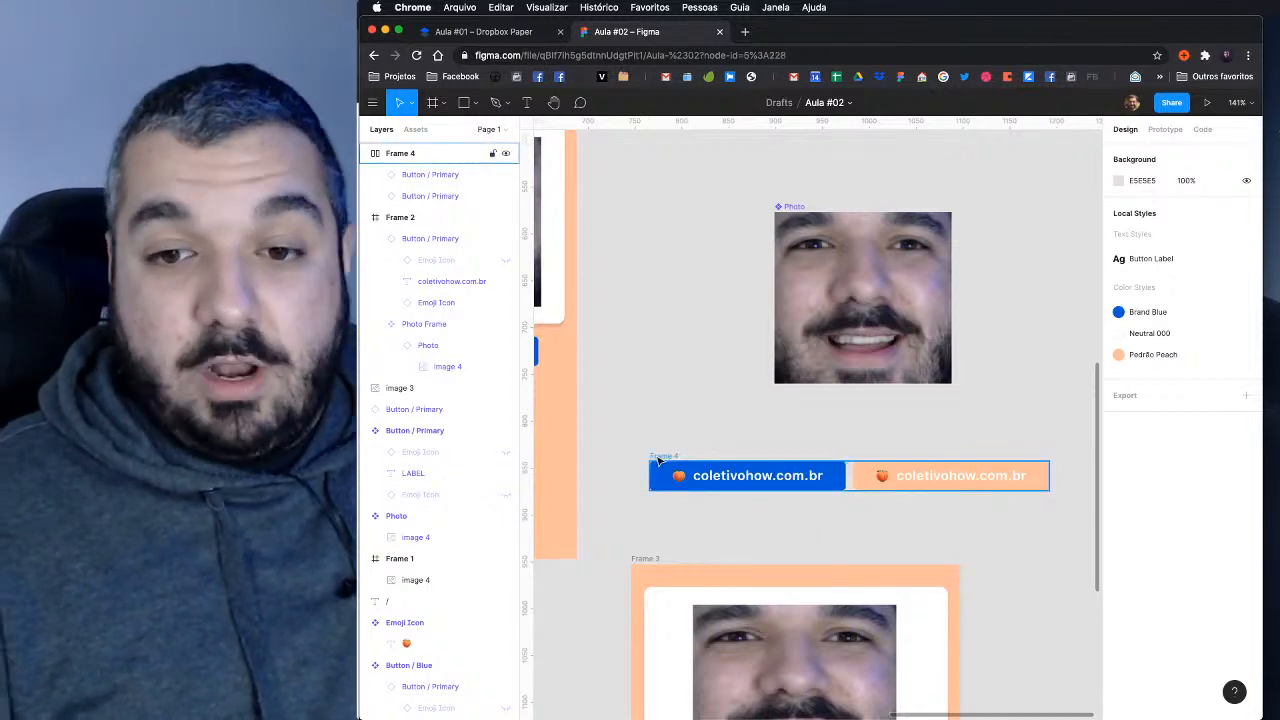
{"action": "left_click", "coordinate": [658, 458]}
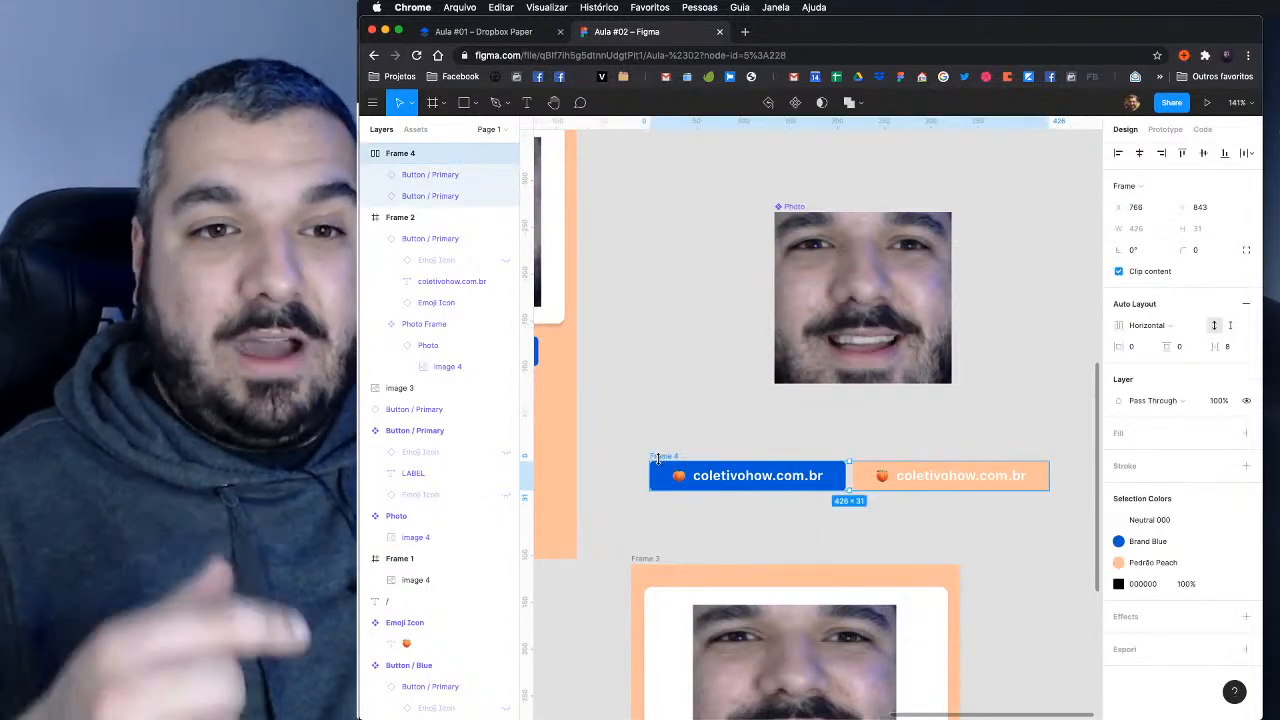
{"action": "left_click", "coordinate": [1229, 348]}
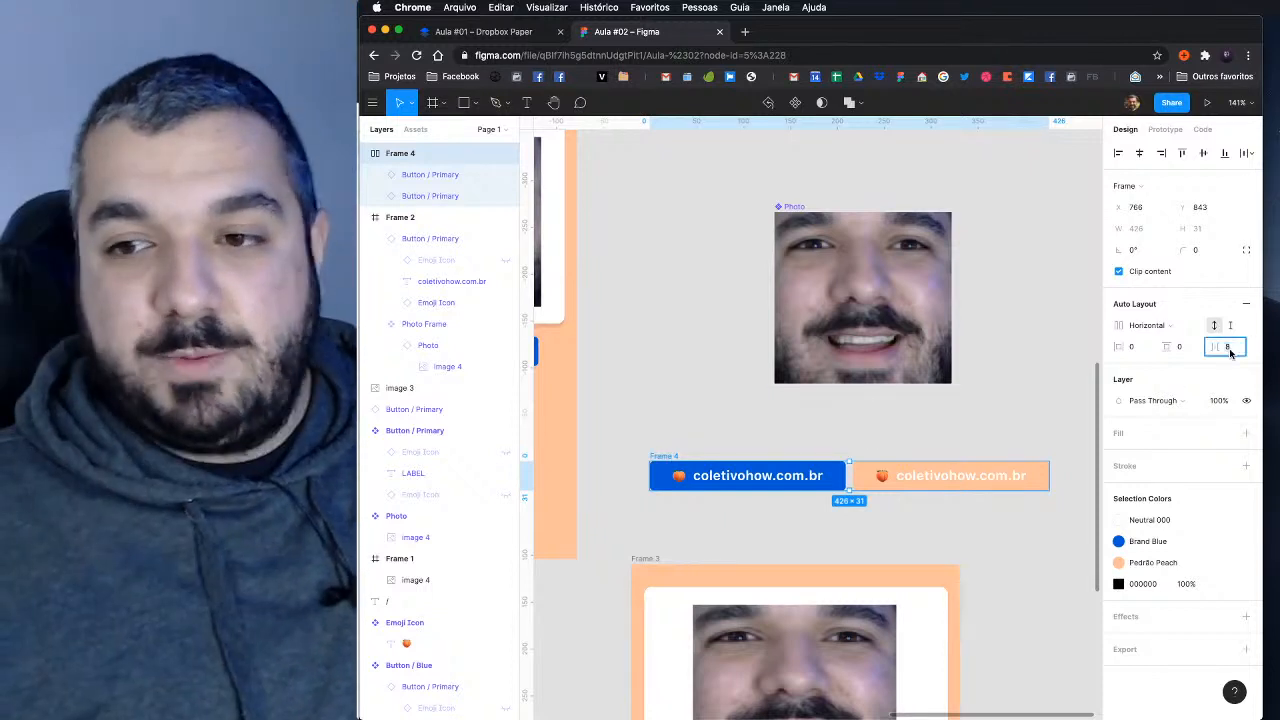
{"action": "key", "text": "Return"}
{"action": "left_click", "coordinate": [1142, 348]}
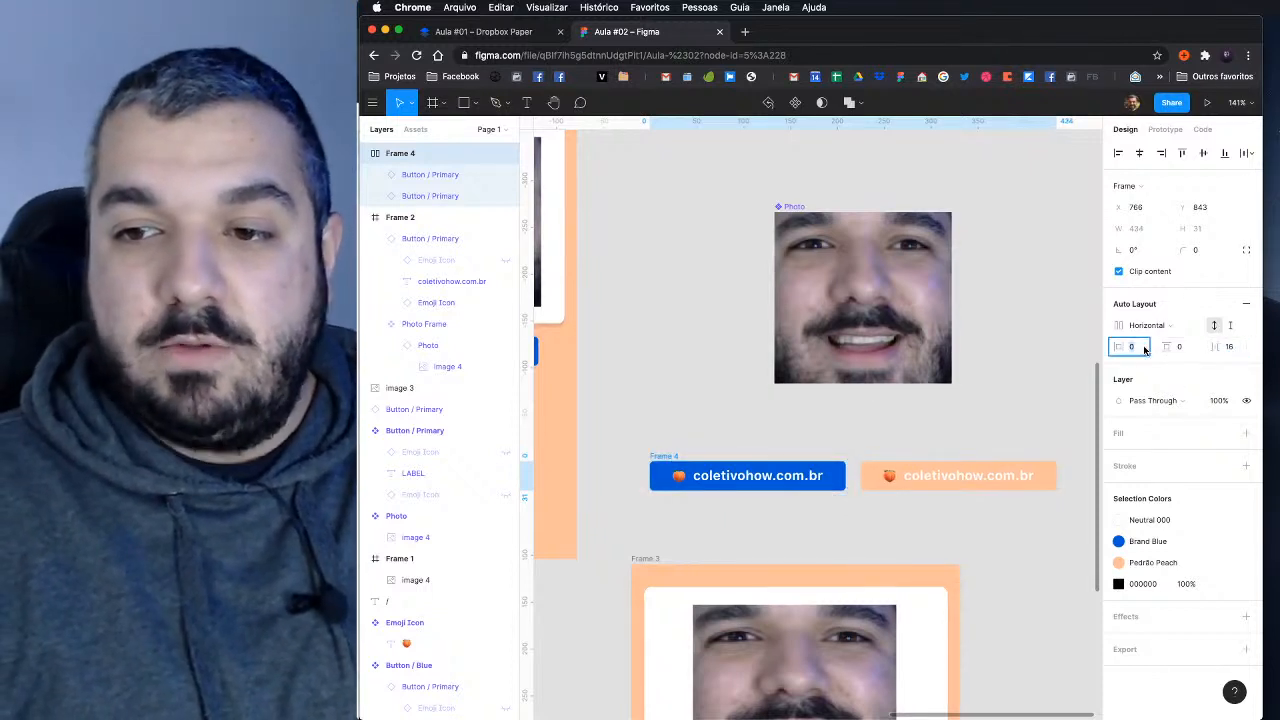
{"action": "type", "text": "8"}
{"action": "key", "text": "Return"}
{"action": "key", "text": "Return"}
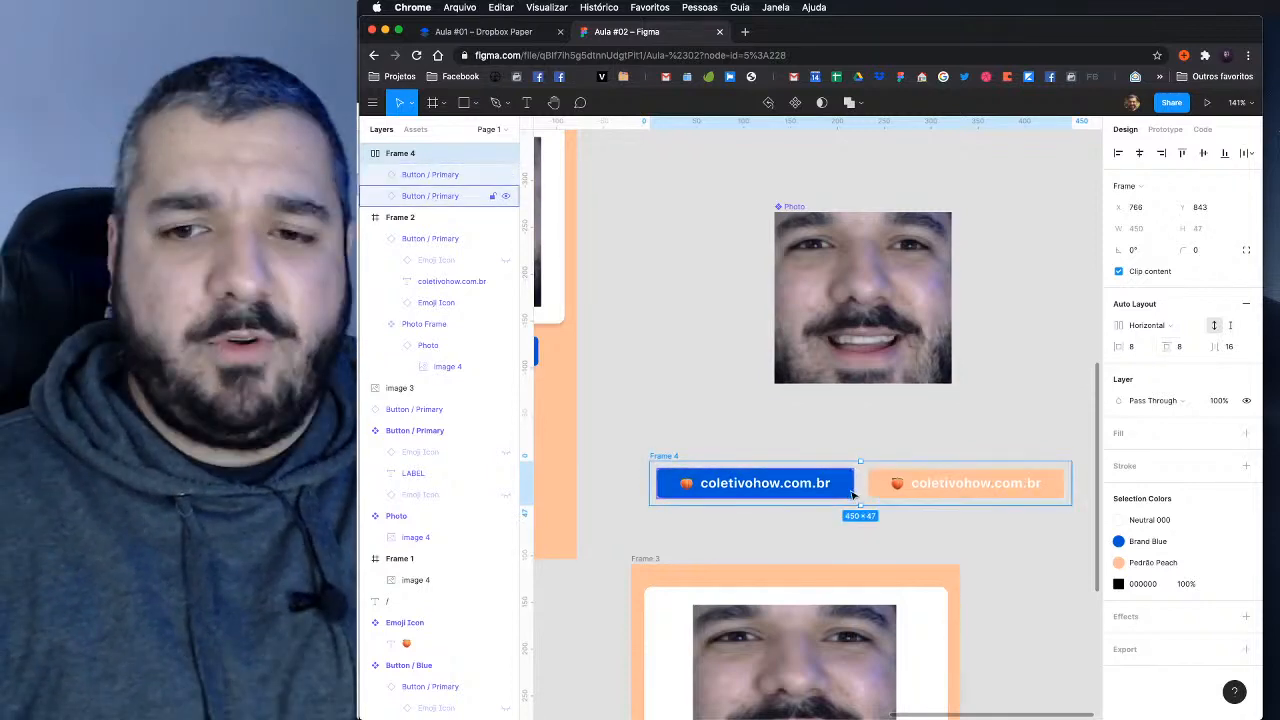
Step: Duplicate the peach button inside Frame 4 to add a third button to the row
{"action": "left_click", "coordinate": [881, 490]}
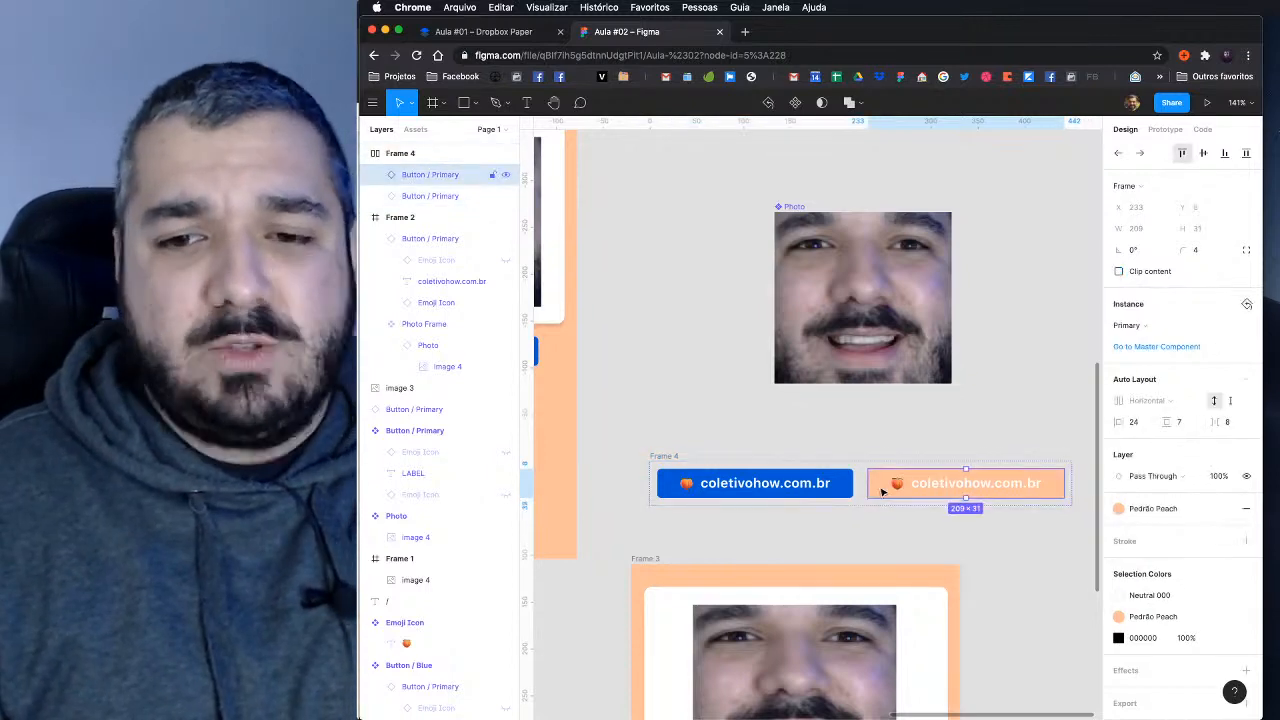
{"action": "scroll", "coordinate": [881, 492], "scroll_direction": "down", "scroll_amount": 2}
{"action": "key", "text": "super+d"}
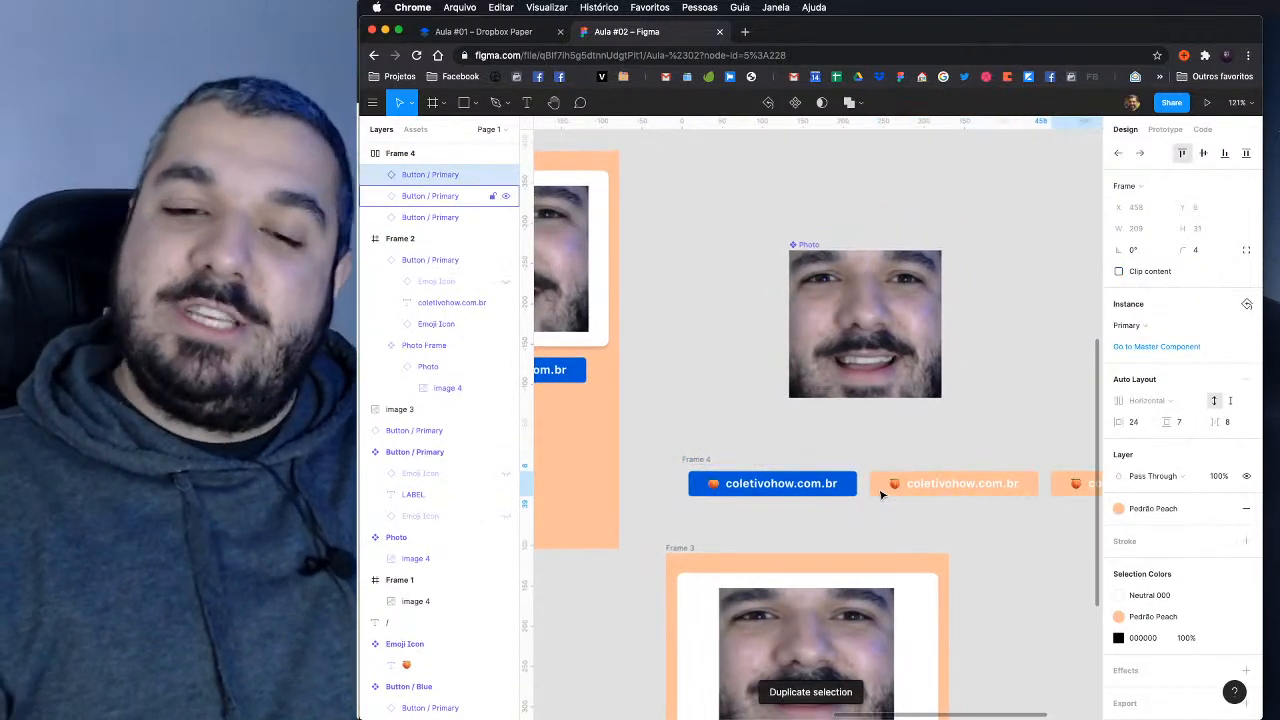
Step: Change the label of the middle peach button in Frame 4 to "puxa pra cá"
{"action": "left_click_drag", "start_coordinate": [943, 443], "coordinate": [845, 360]}
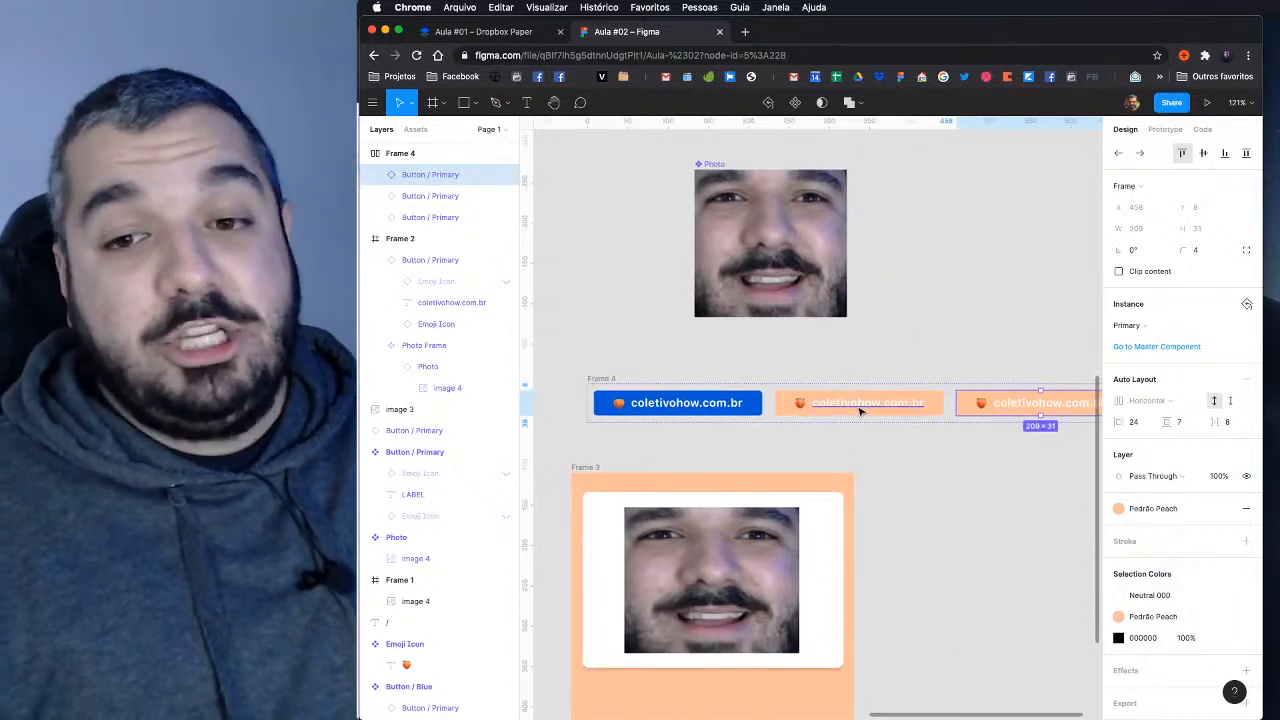
{"action": "double_click", "coordinate": [860, 405]}
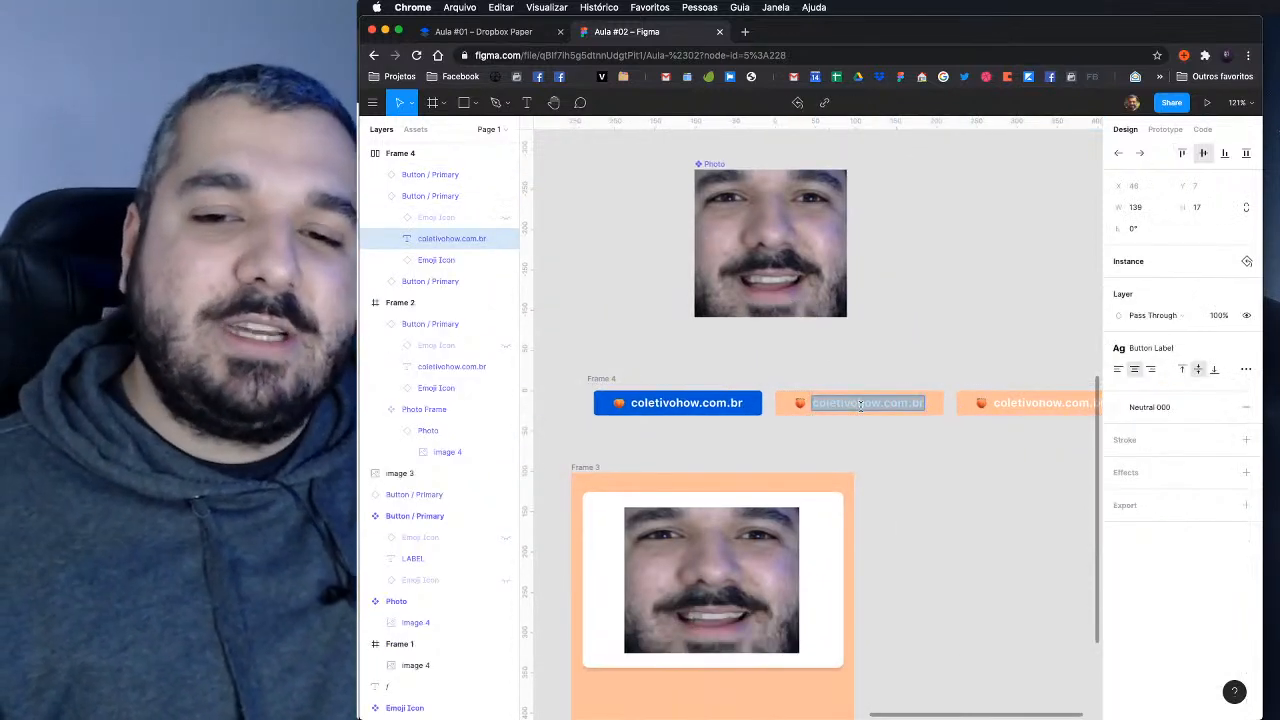
{"action": "scroll", "coordinate": [860, 405], "scroll_direction": "up", "scroll_amount": 5}
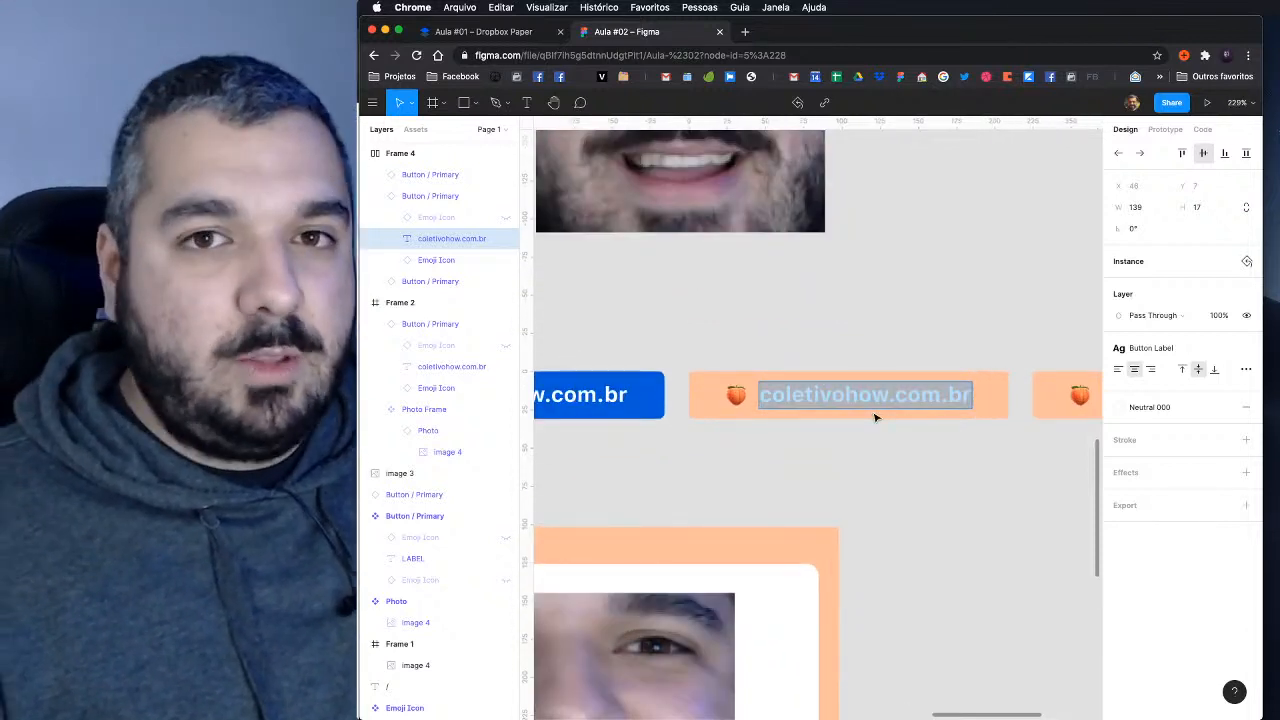
{"action": "scroll", "coordinate": [876, 418], "scroll_direction": "down", "scroll_amount": 4}
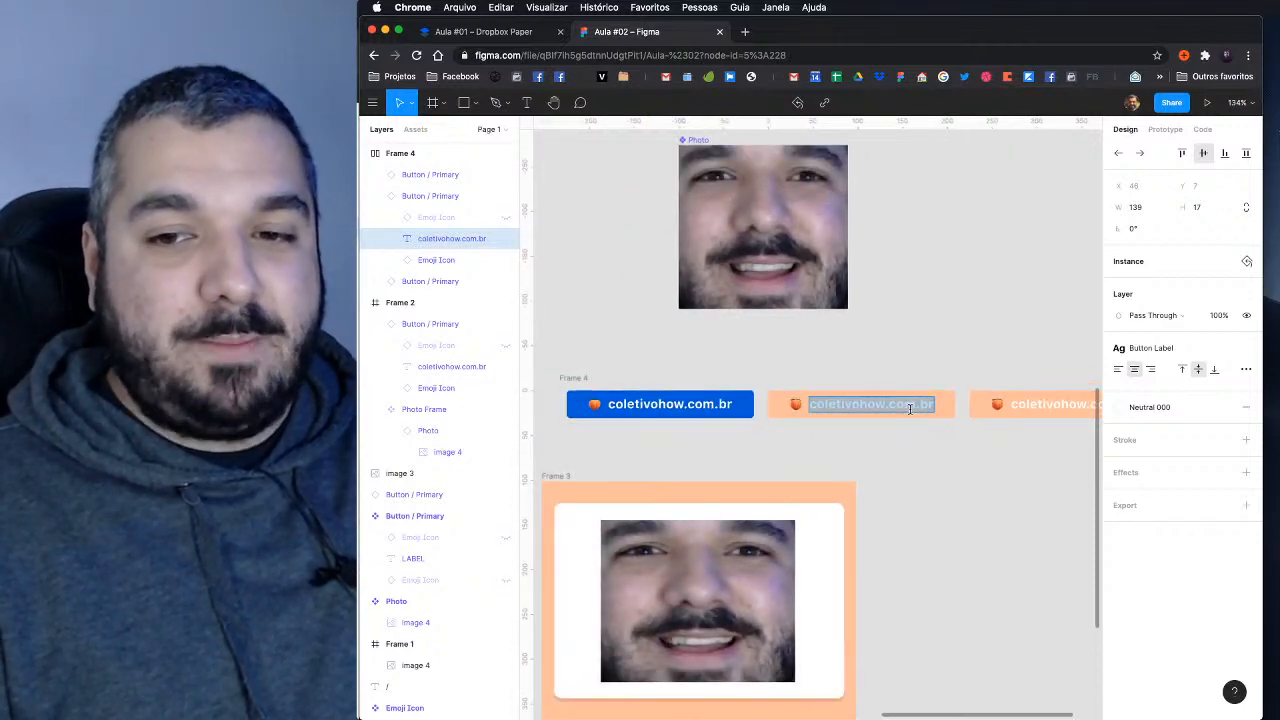
{"action": "type", "text": "puxa pra cá"}
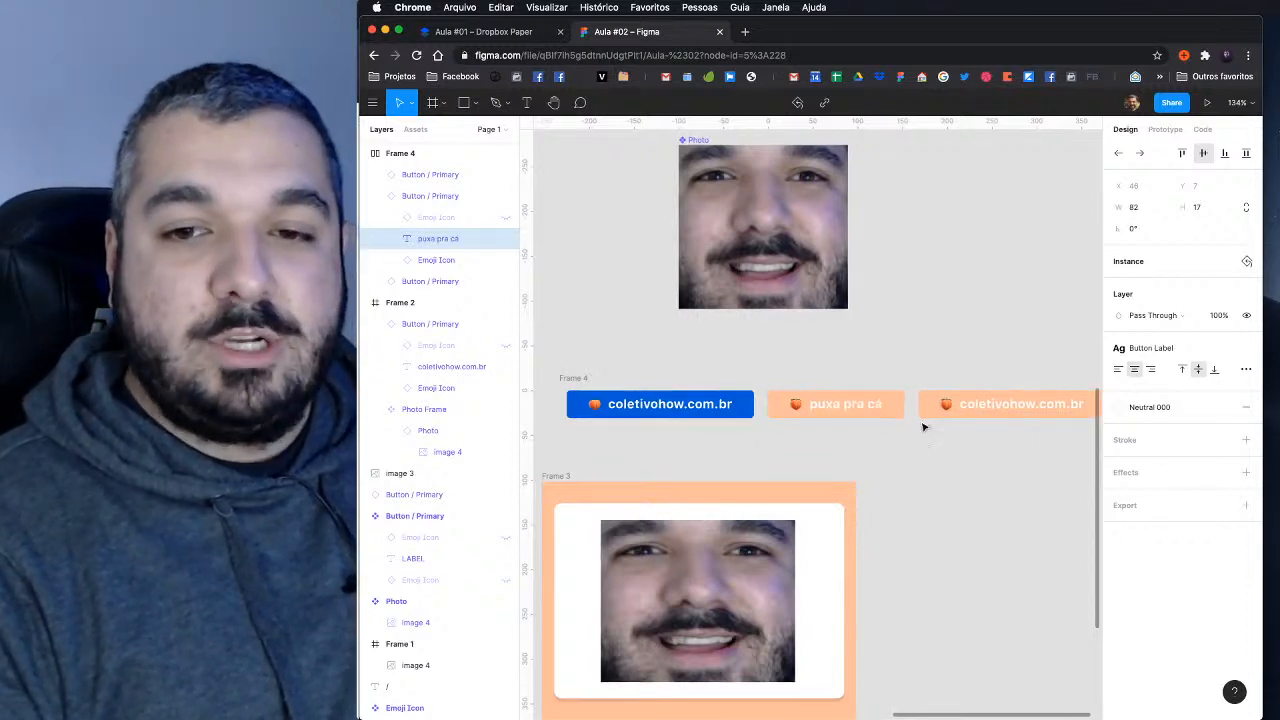
Step: Replace the label of the third button in Frame 4 with "reduzi o pai"
{"action": "scroll", "coordinate": [923, 427], "scroll_direction": "down", "scroll_amount": 3}
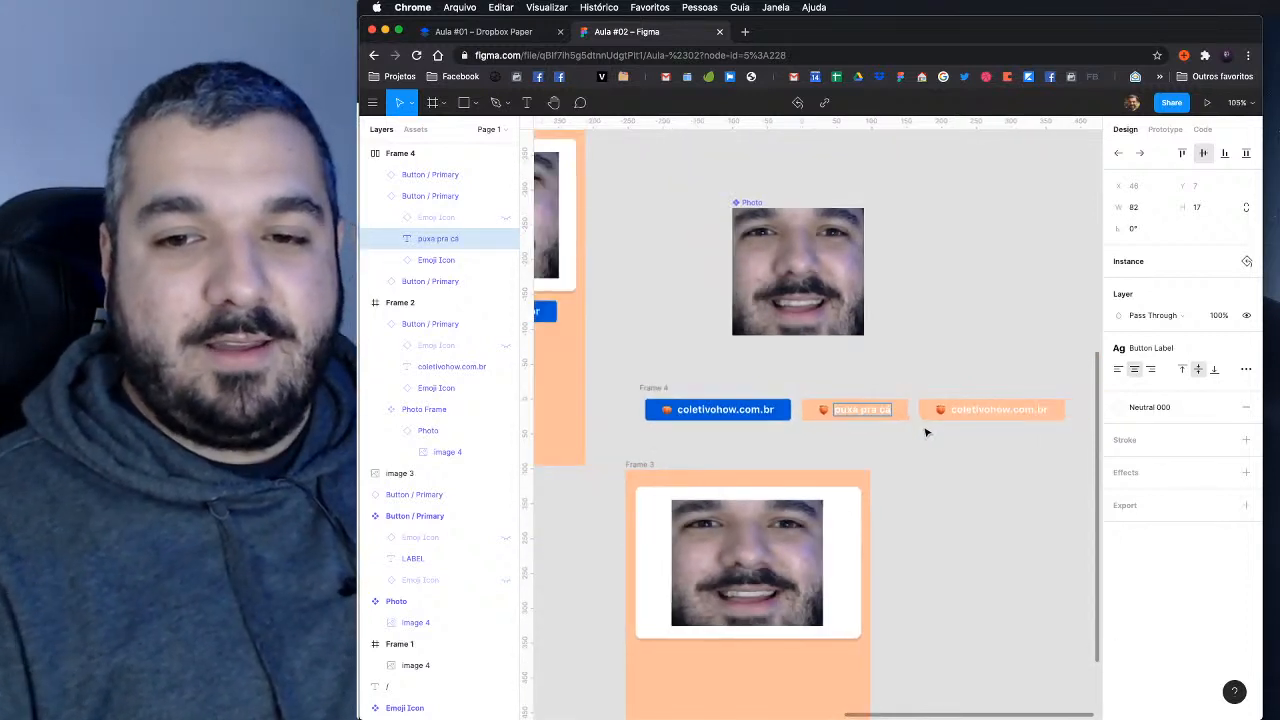
{"action": "double_click", "coordinate": [971, 411]}
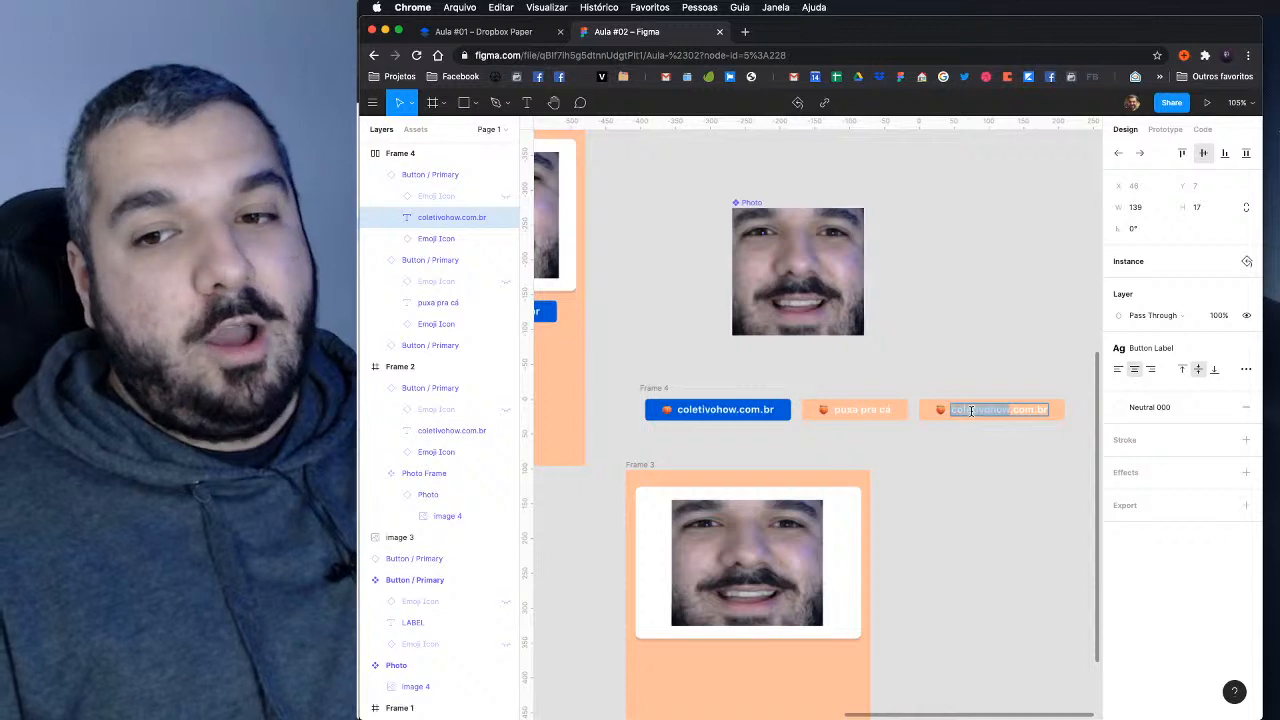
{"action": "key", "text": "super+a"}
{"action": "type", "text": "reduzi"}
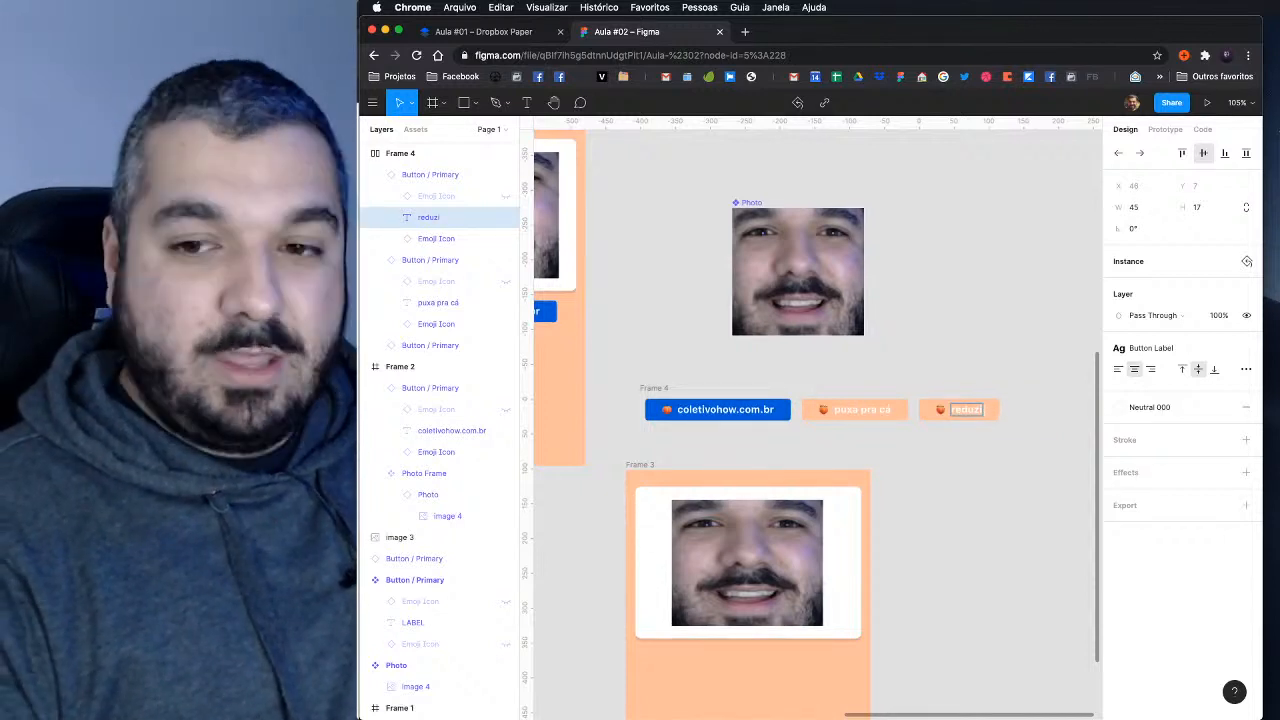
{"action": "type", "text": " o pei"}
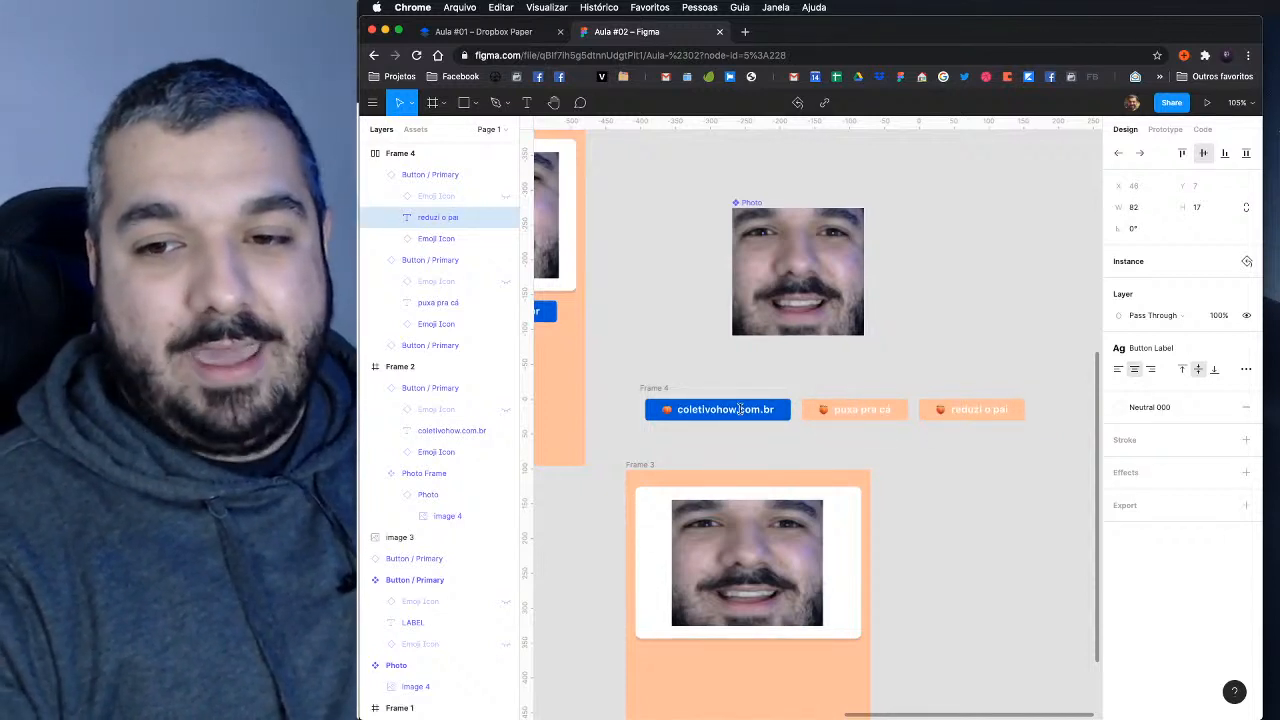
Step: Replace the blue button's label in Frame 4 with "VEM PRO SITE GALERA"
{"action": "double_click", "coordinate": [741, 409]}
{"action": "key", "text": "super+a"}
{"action": "type", "text": "VEM P"}
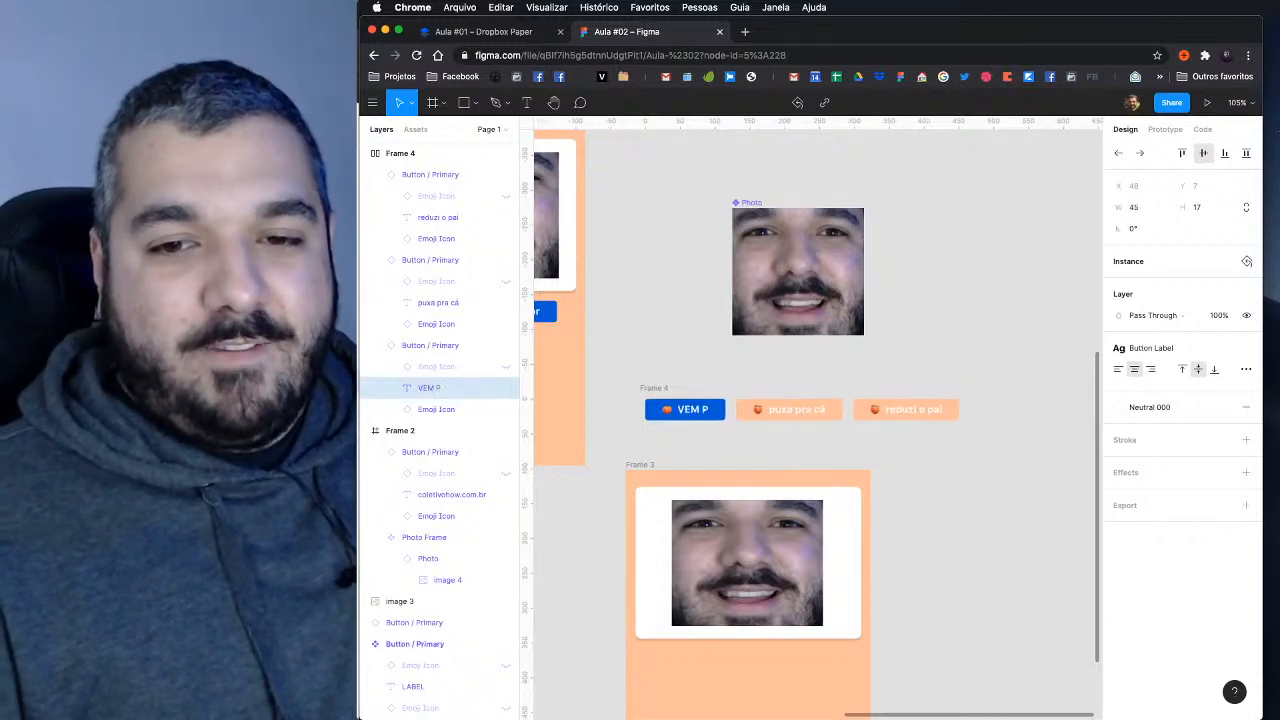
{"action": "type", "text": "RO SITE GALERA"}
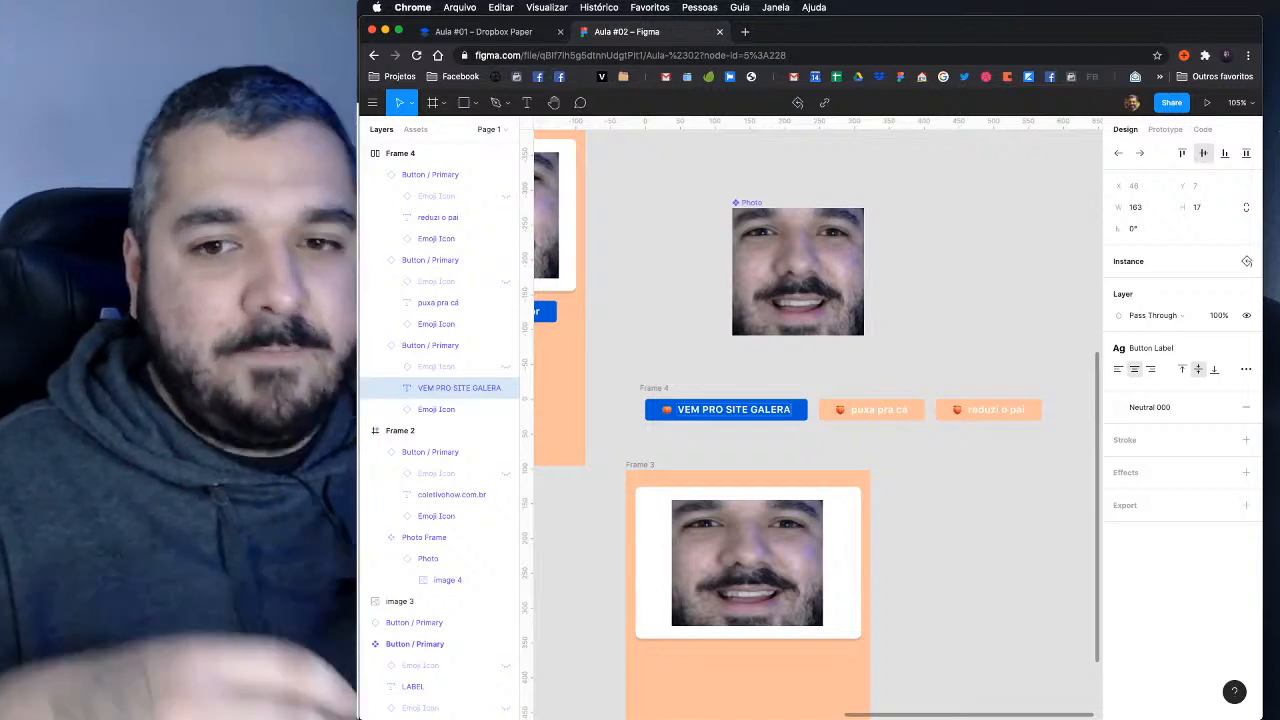
Step: Switch to the Aula #01 document in Dropbox Paper and add a blank line above the "3 Auto layout" heading
{"action": "left_click", "coordinate": [509, 35]}
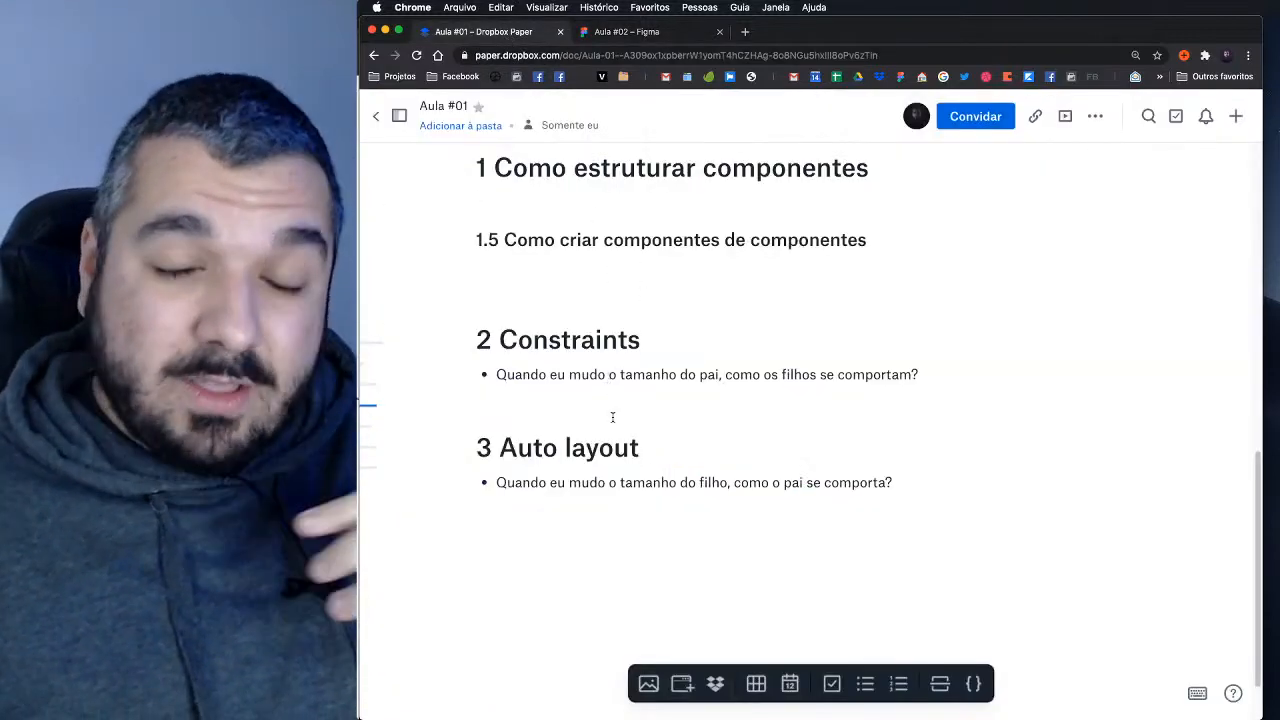
{"action": "key", "text": "Return"}
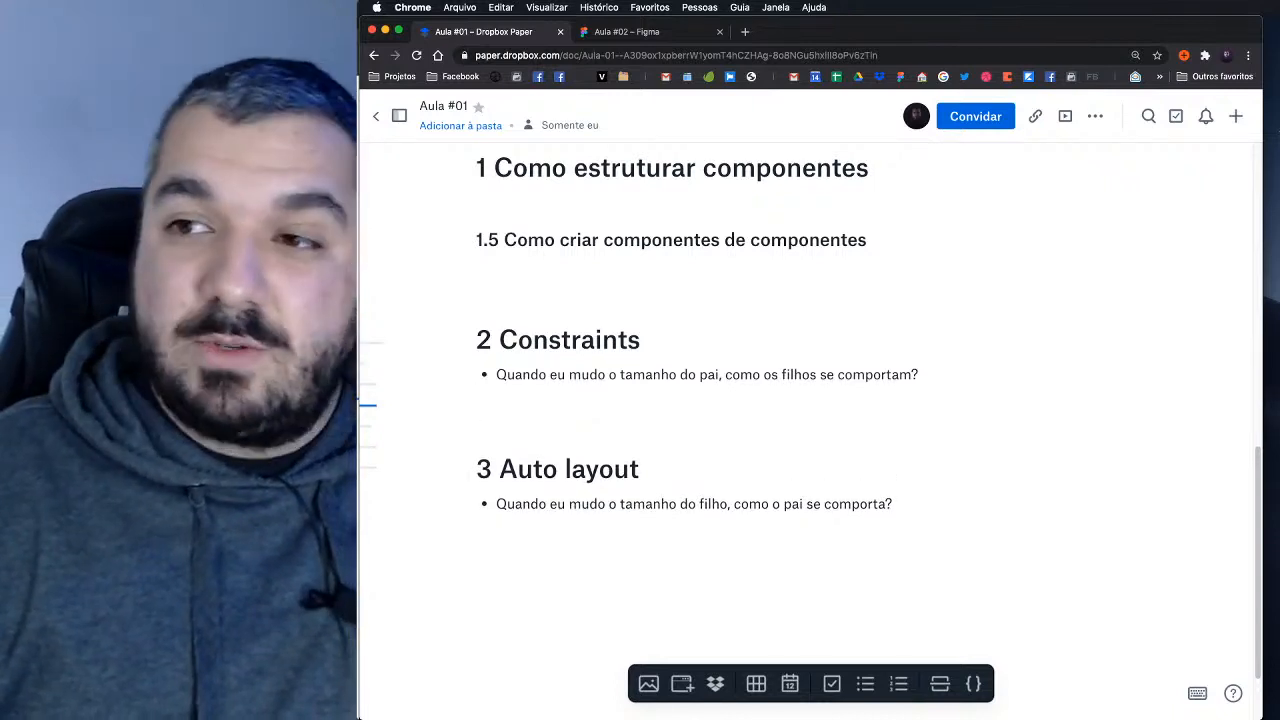